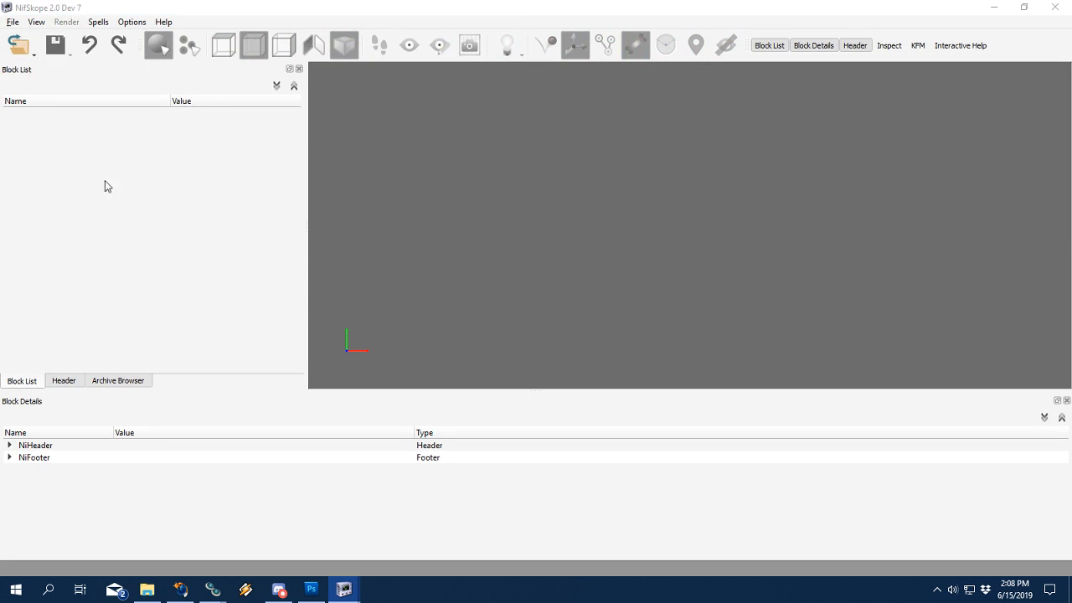
Open VoidSword2.nif from the 3dsMax export folder in Documents.
drag(110, 182, 96, 212)
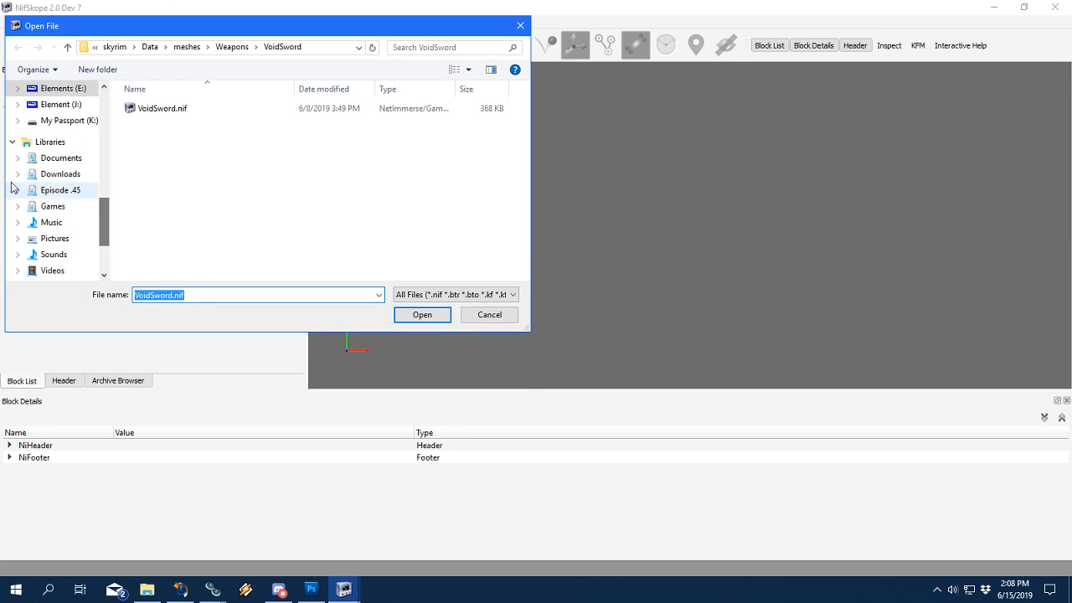
click(15, 158)
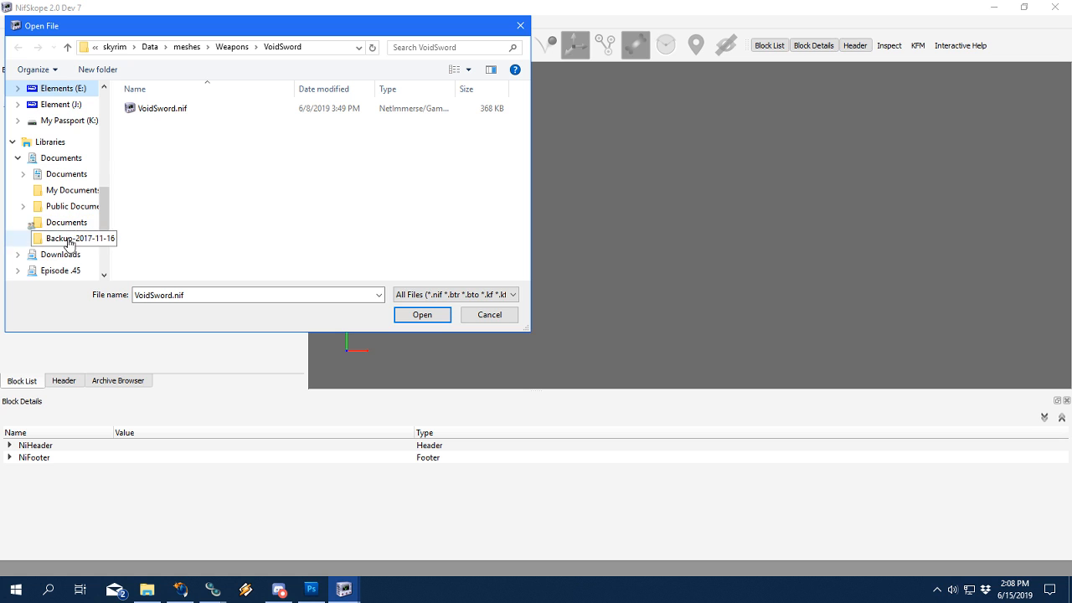
click(22, 173)
click(67, 135)
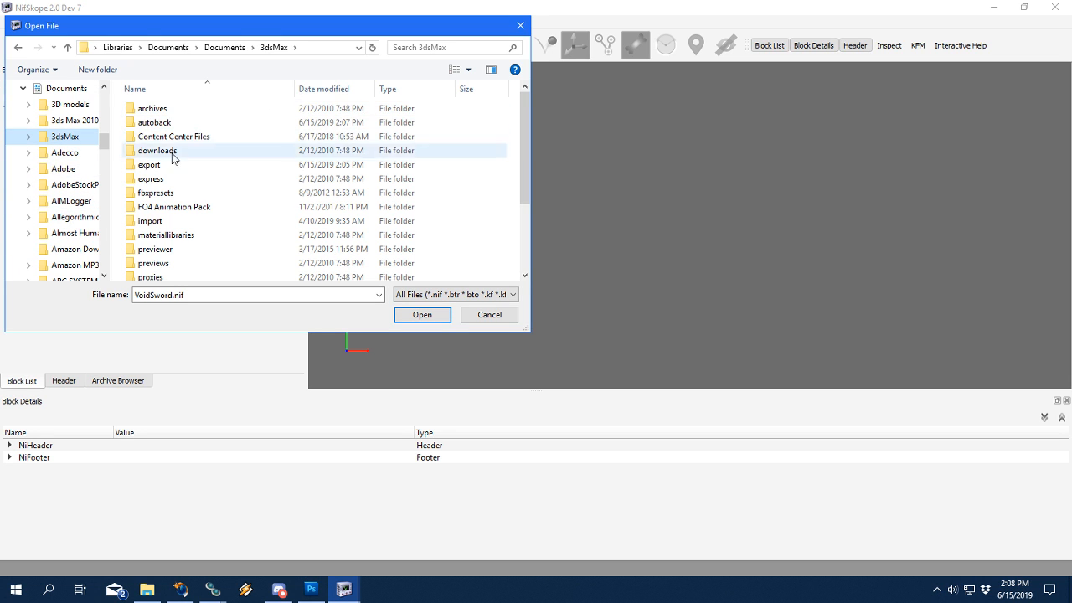
click(173, 180)
double_click(164, 165)
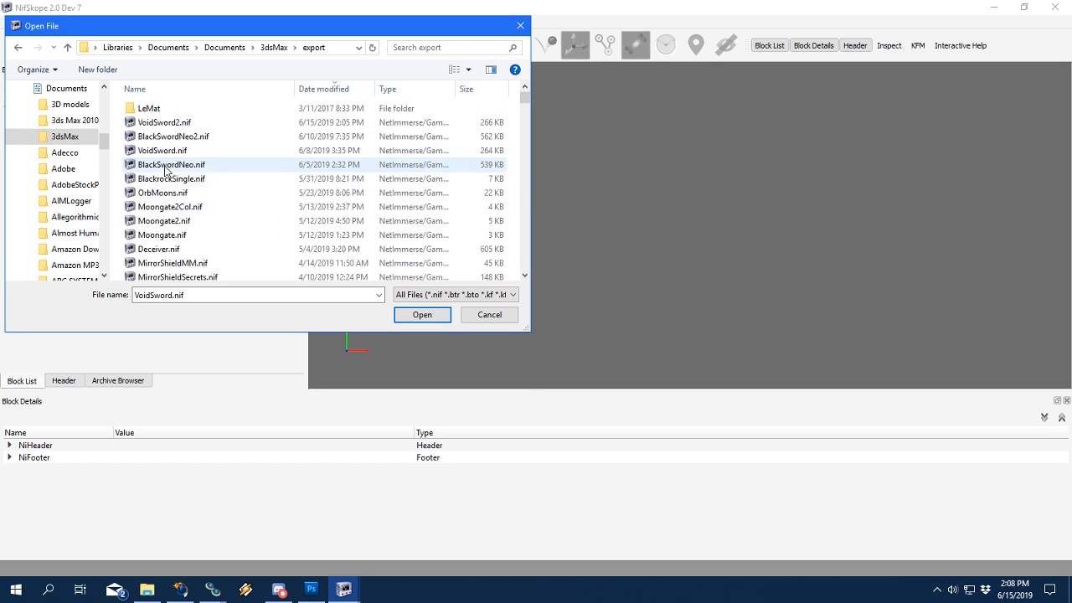
click(178, 124)
click(394, 315)
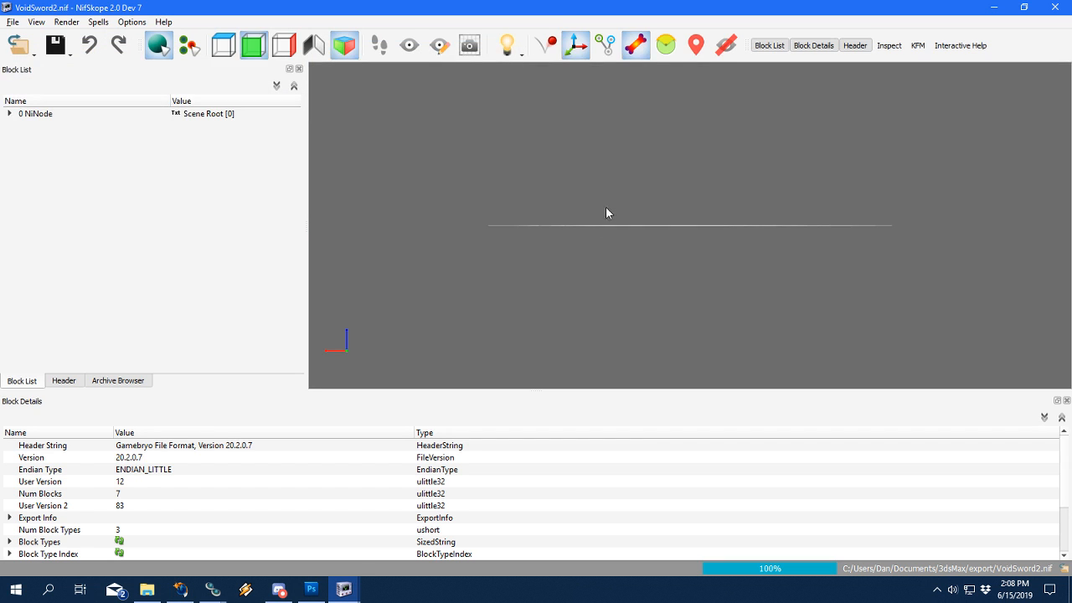
Show hidden objects and examine the sword's Object01, Blood and Box01 shapes.
click(725, 46)
scroll(740, 268, up, 10)
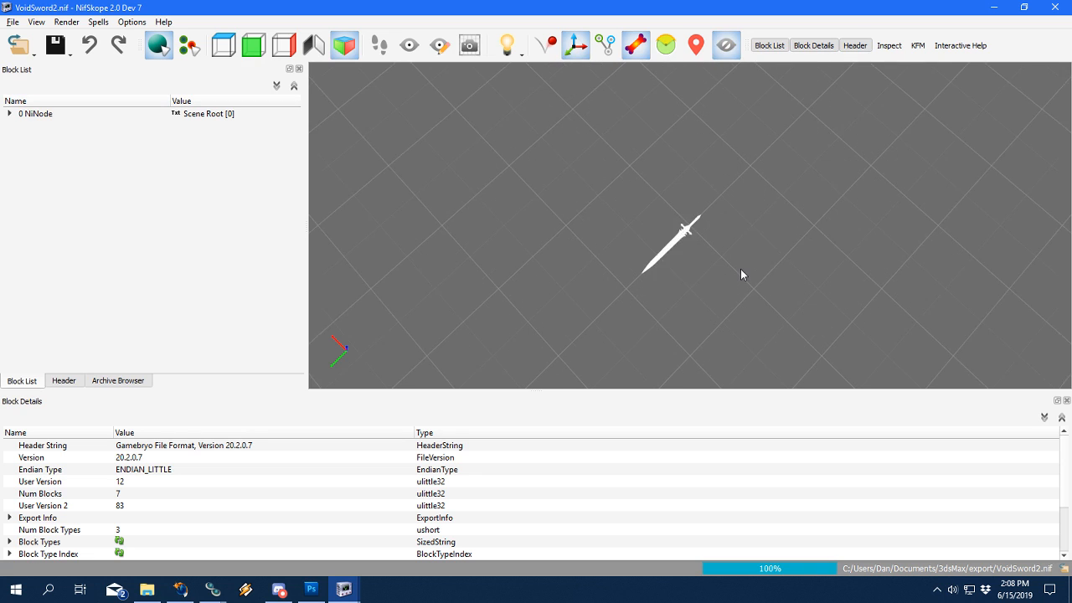
drag(740, 268, 571, 268)
click(612, 218)
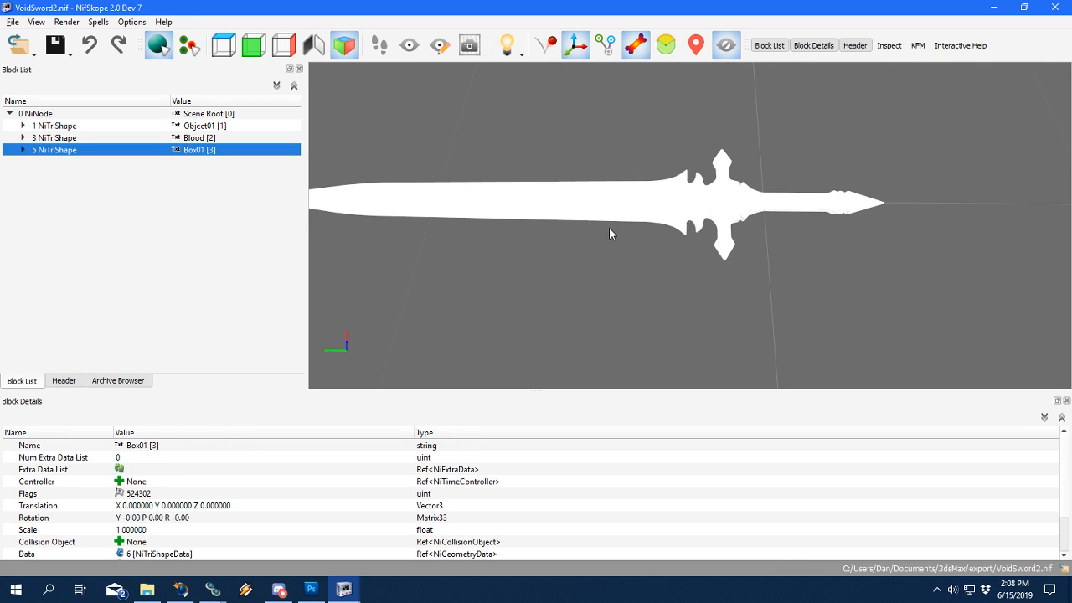
click(70, 127)
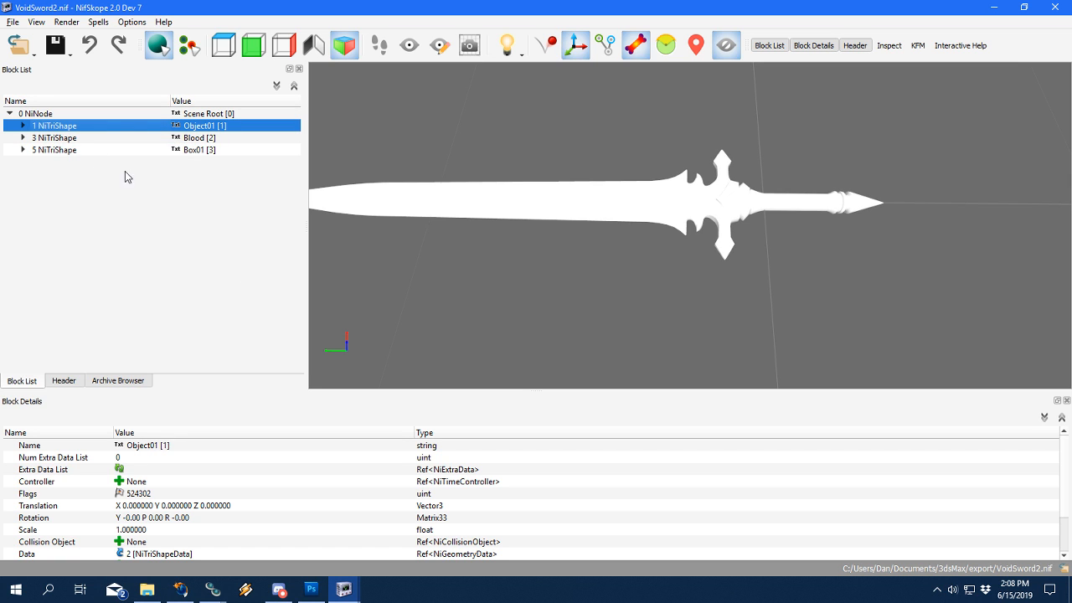
click(29, 127)
click(30, 128)
click(50, 139)
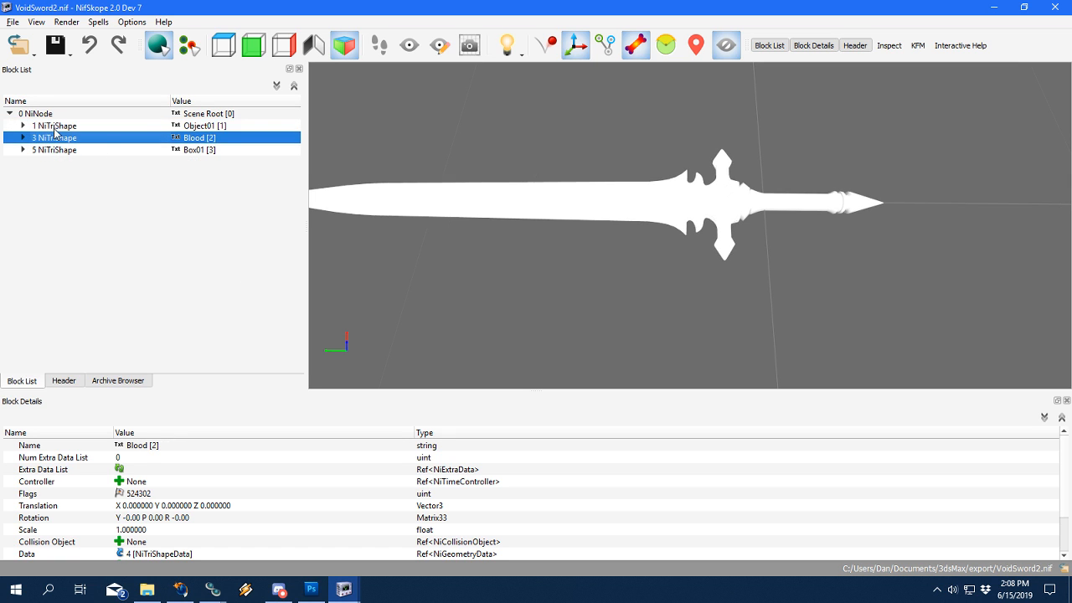
Copy the Object01 NiTriShape branch from VoidSword2.nif and paste it onto the root BSFadeNode of VoidSword.nif.
click(56, 130)
key(ctrl+c)
click(352, 585)
click(408, 547)
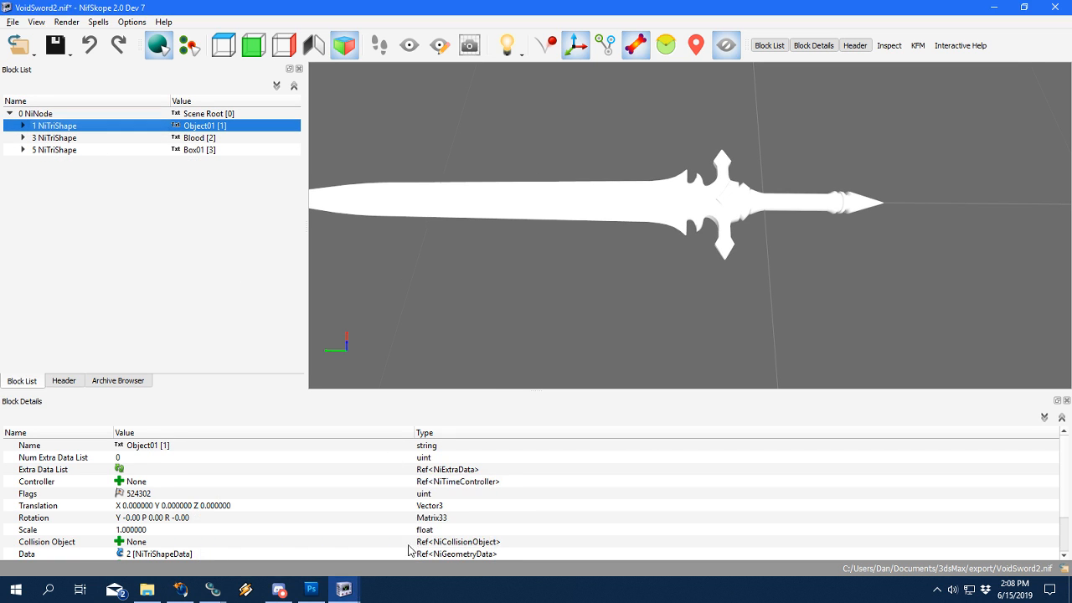
click(362, 585)
click(321, 557)
click(61, 116)
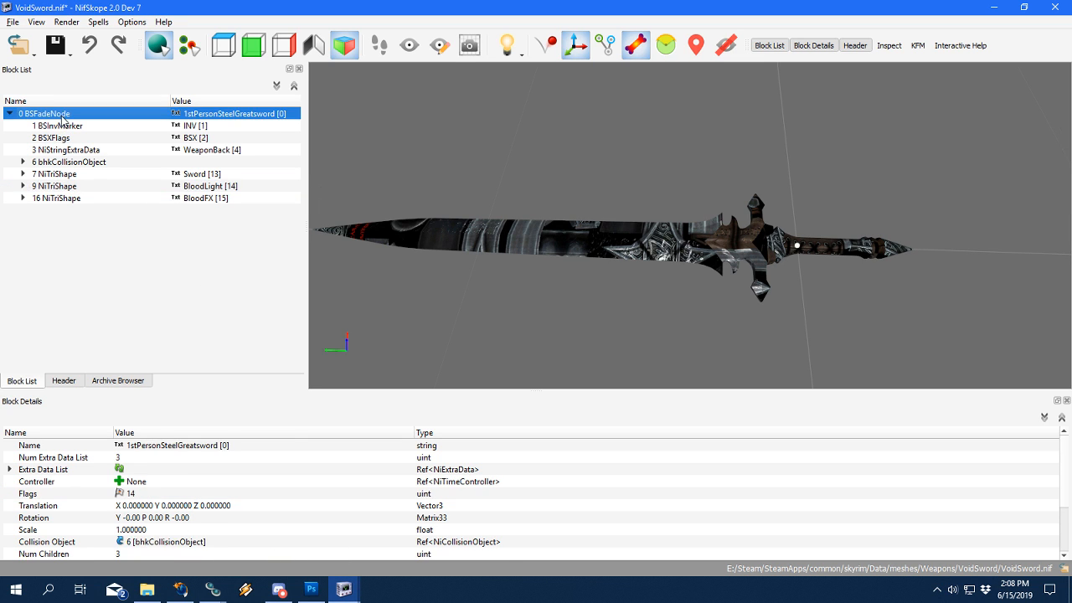
key(ctrl+v)
Examine the sword in VoidSword.nif, comparing the BloodLight shape with the pasted Object01 shape.
drag(627, 346, 643, 215)
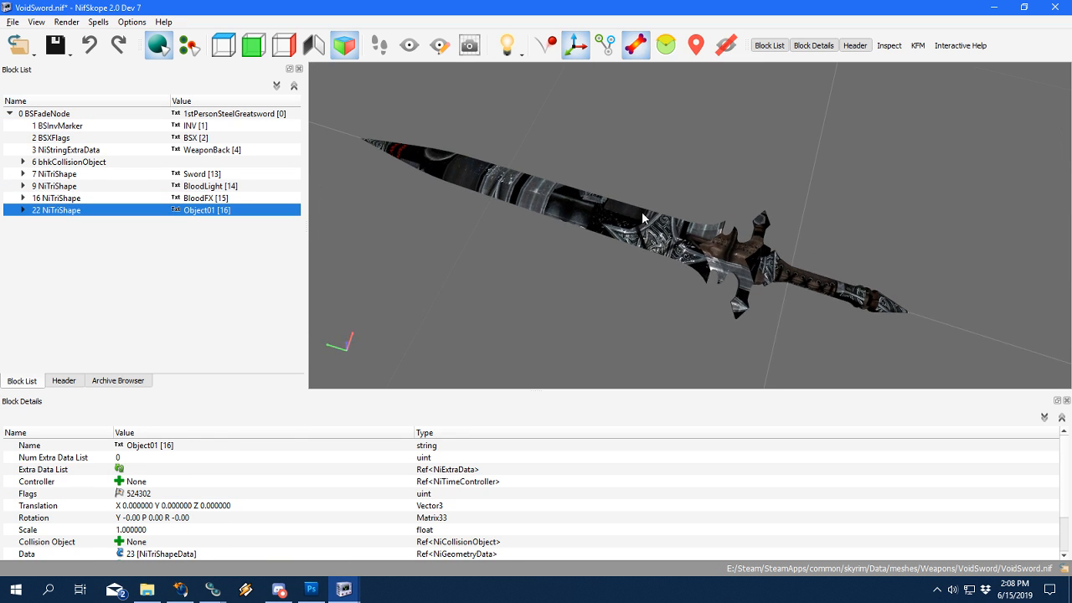
scroll(540, 278, up, 3)
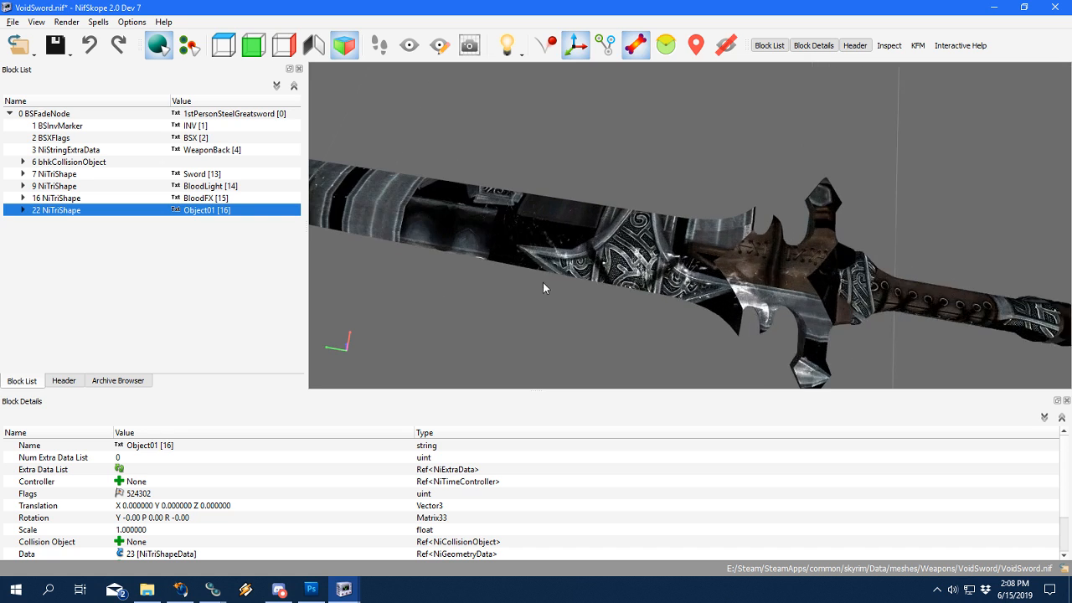
scroll(514, 282, down, 2)
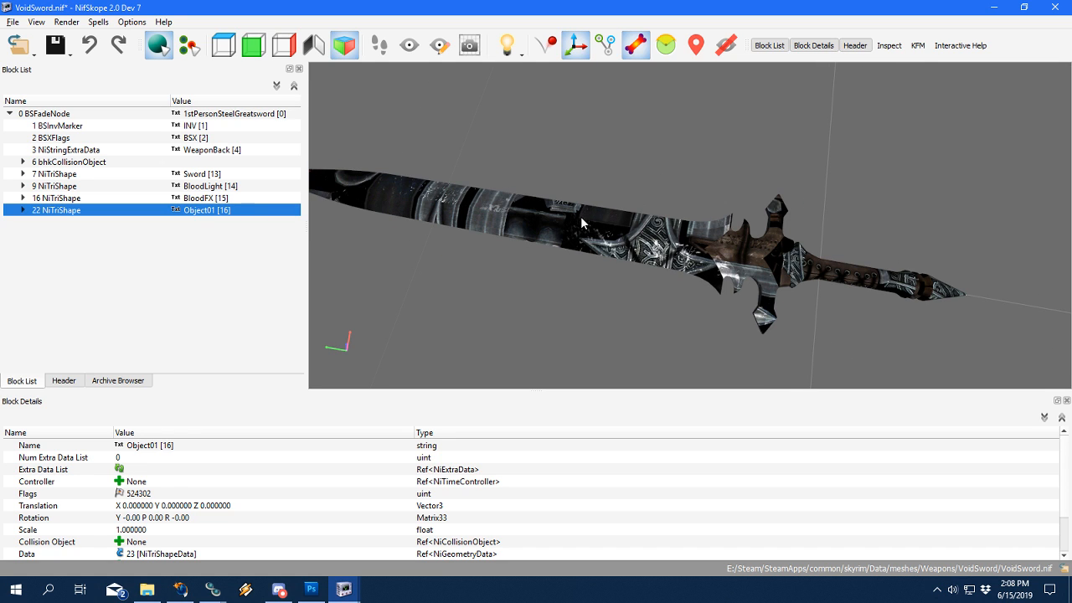
click(63, 186)
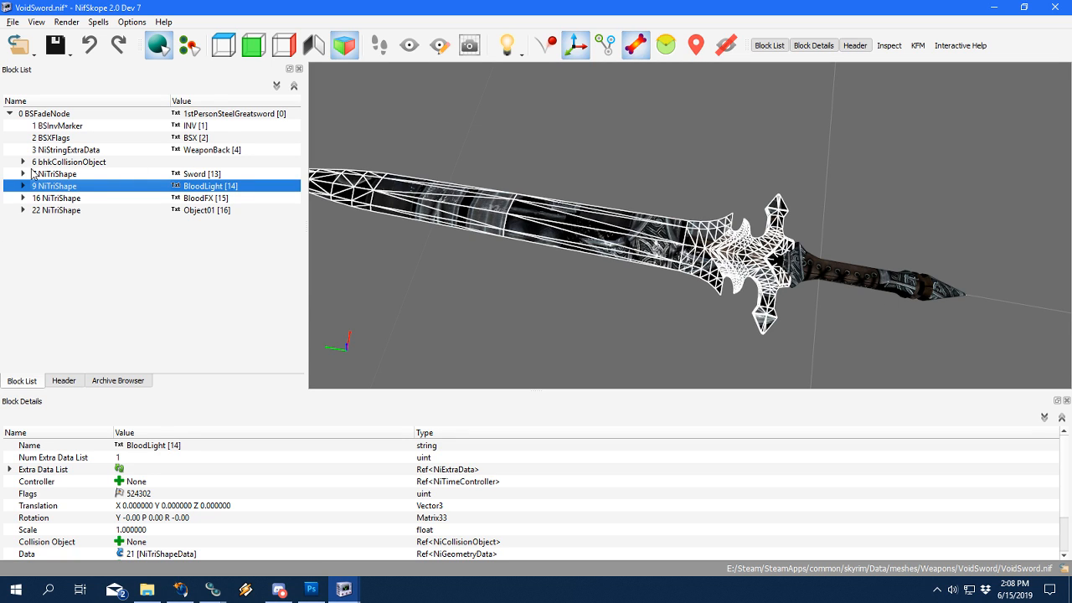
click(57, 210)
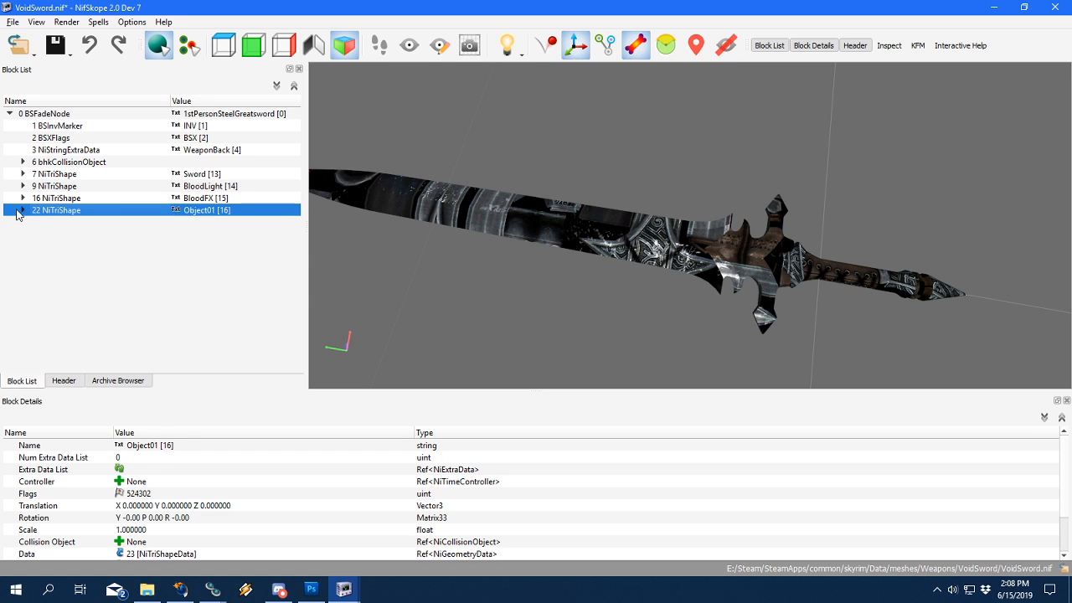
In the VoidSword2.nif window, start opening another file and browse to the meshes folder in Skyrim's Data folder.
click(344, 586)
click(426, 499)
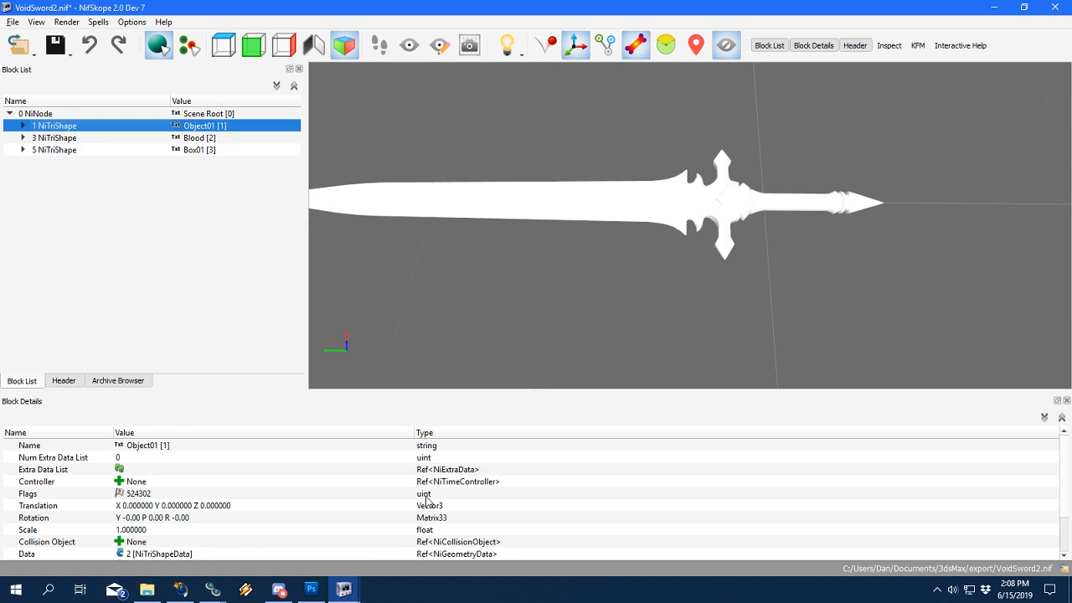
click(23, 49)
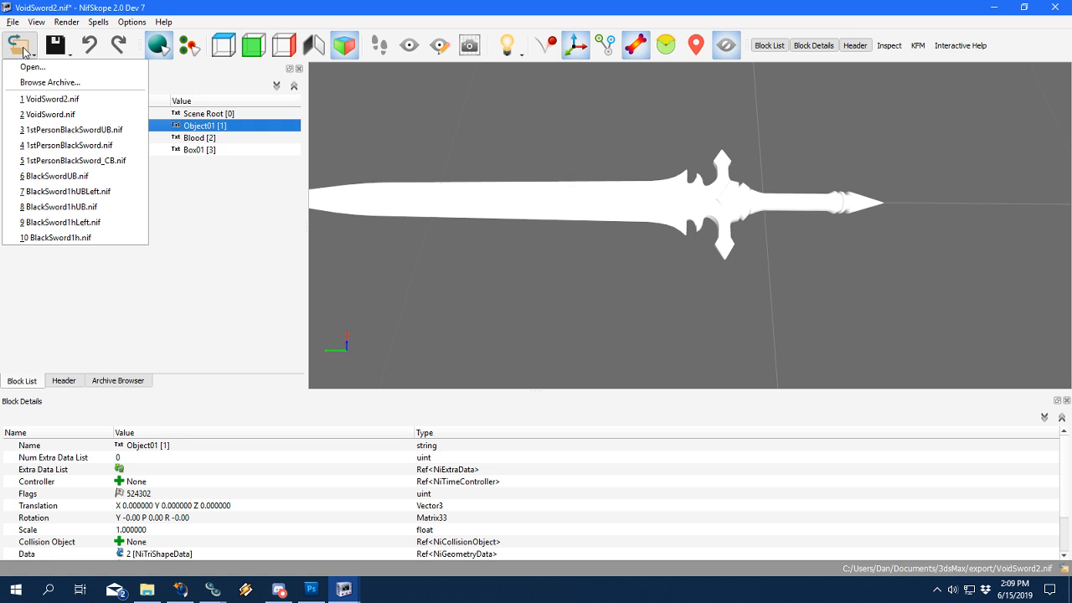
click(29, 69)
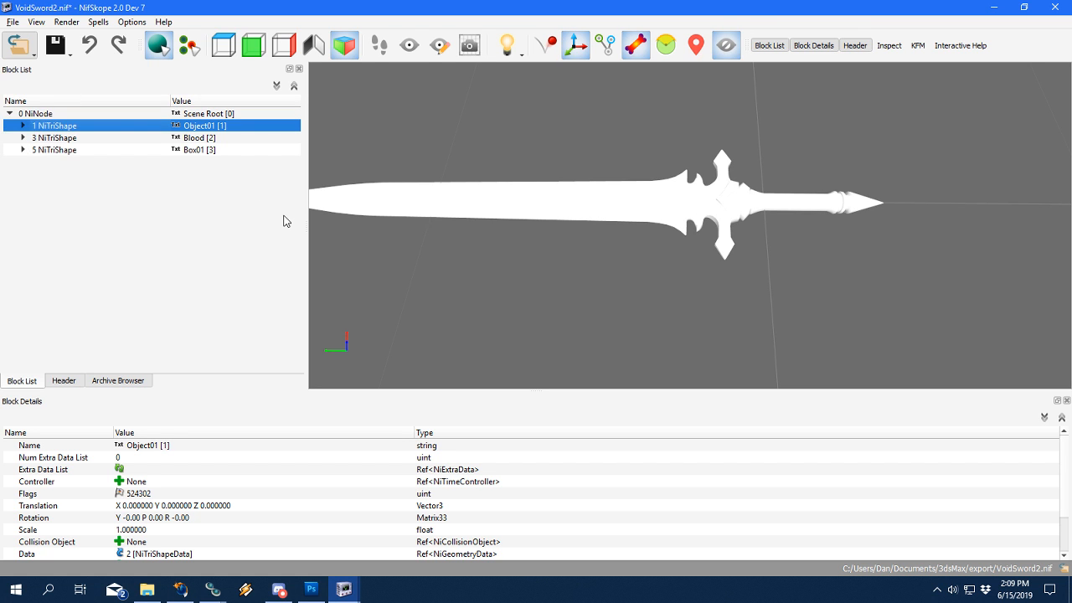
click(563, 314)
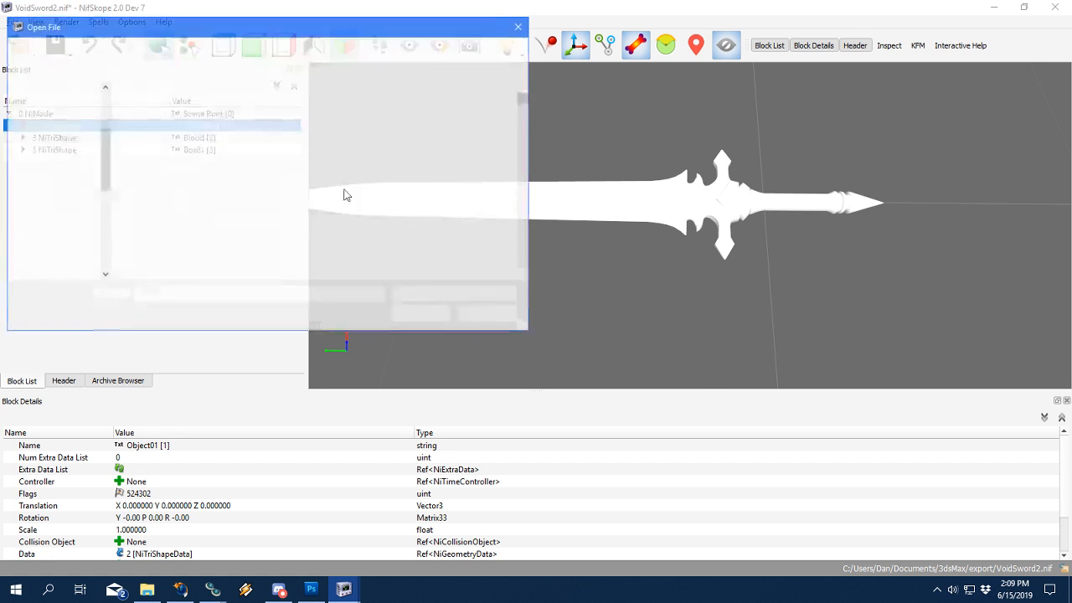
scroll(67, 185, up, 5)
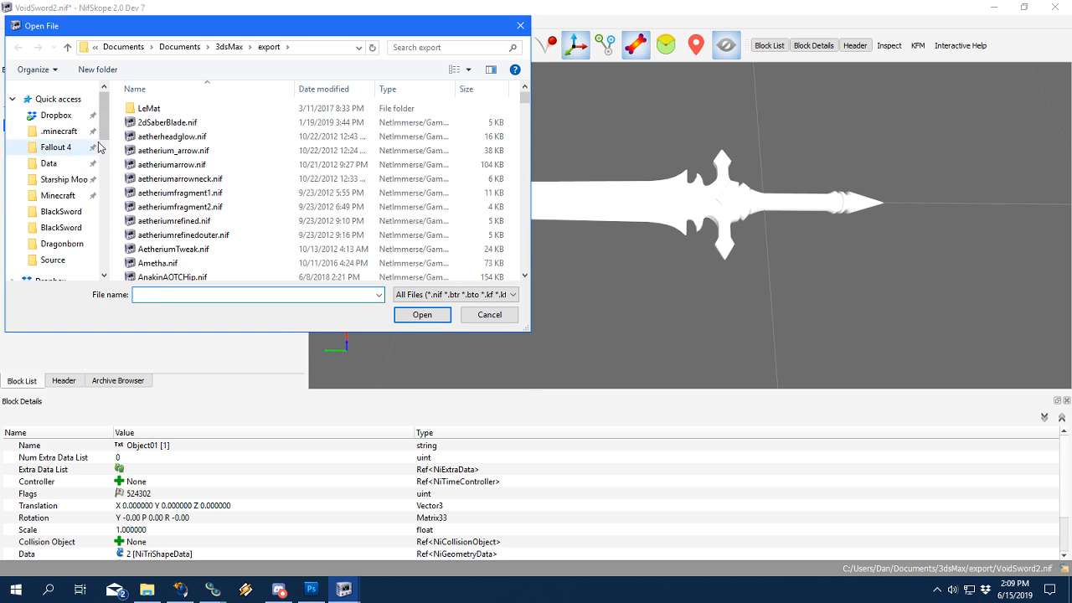
click(50, 163)
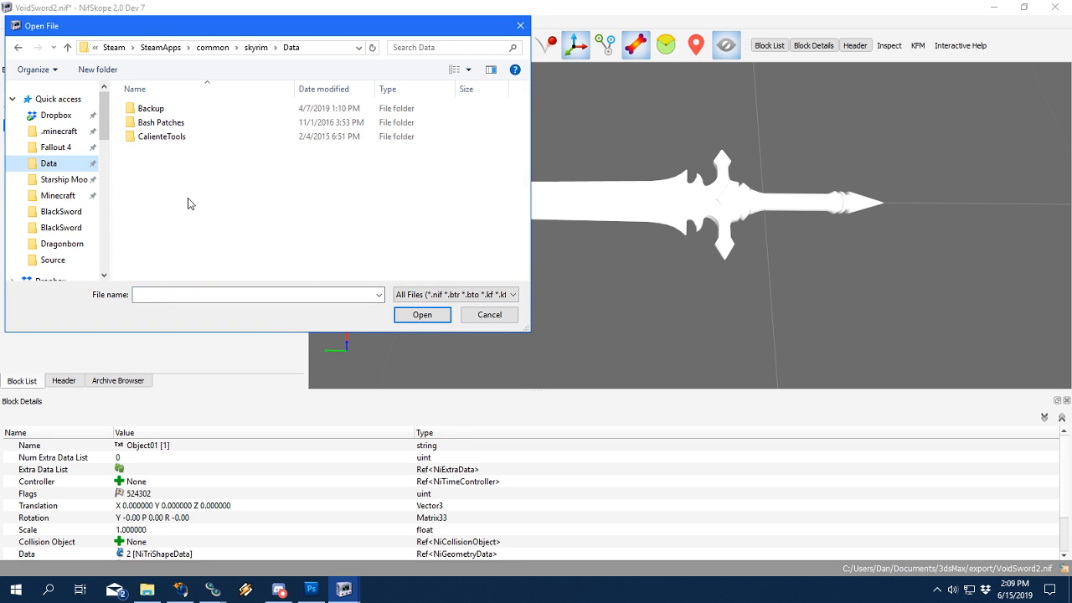
click(176, 220)
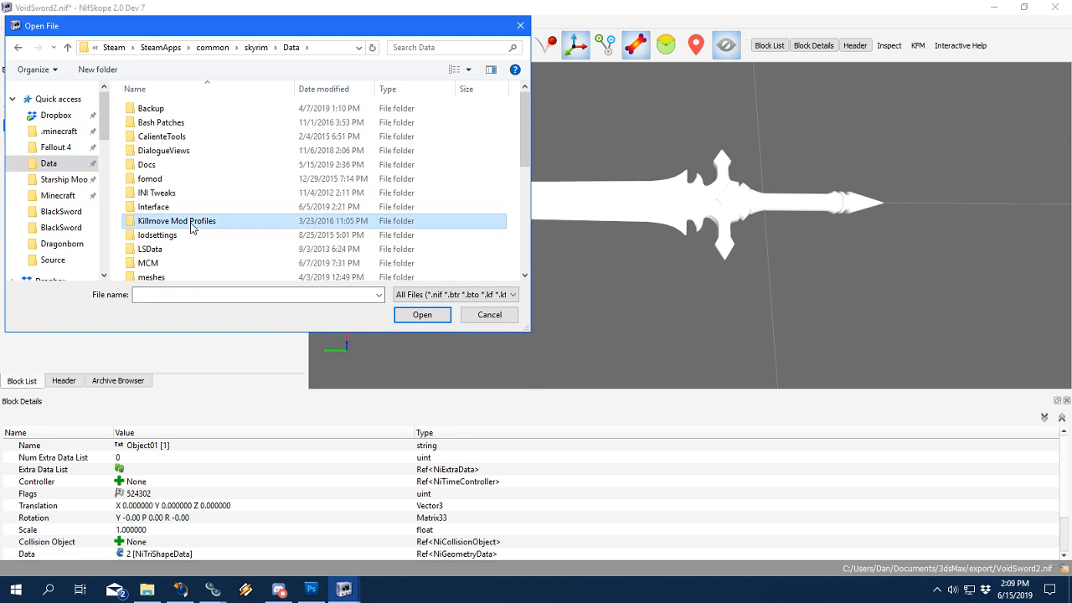
scroll(172, 217, down, 3)
double_click(158, 162)
scroll(185, 222, down, 5)
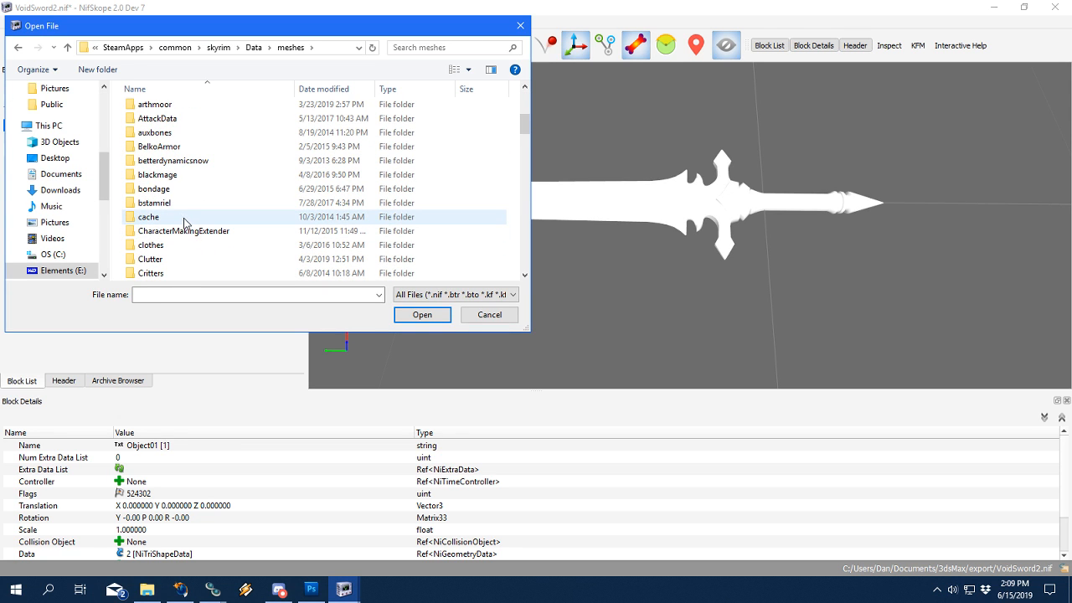
Open infinitysword.nif from the InfSword folder inside Weapons.
click(179, 220)
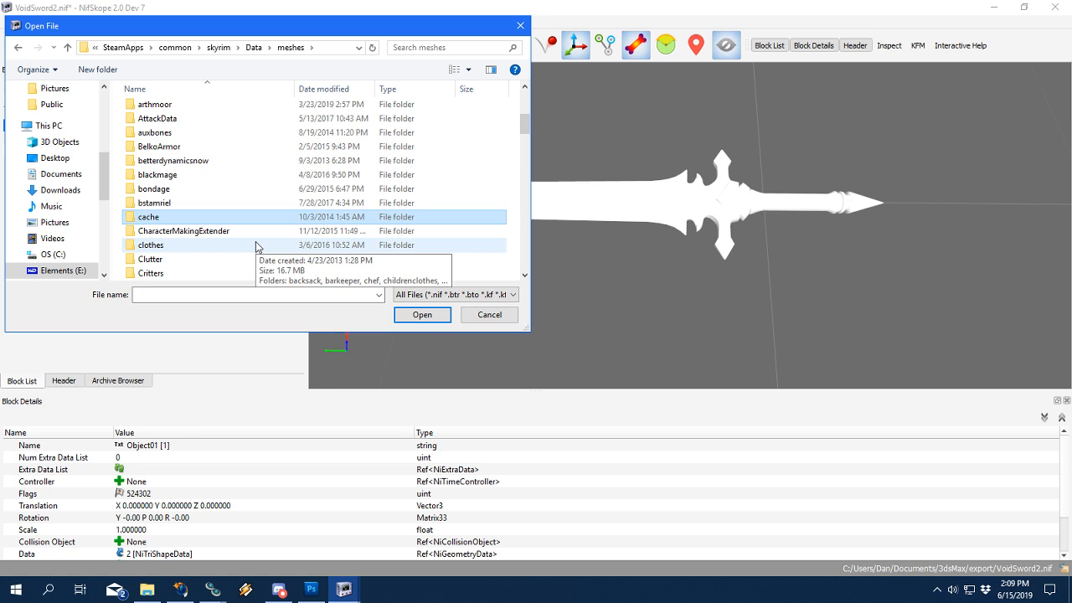
key(m)
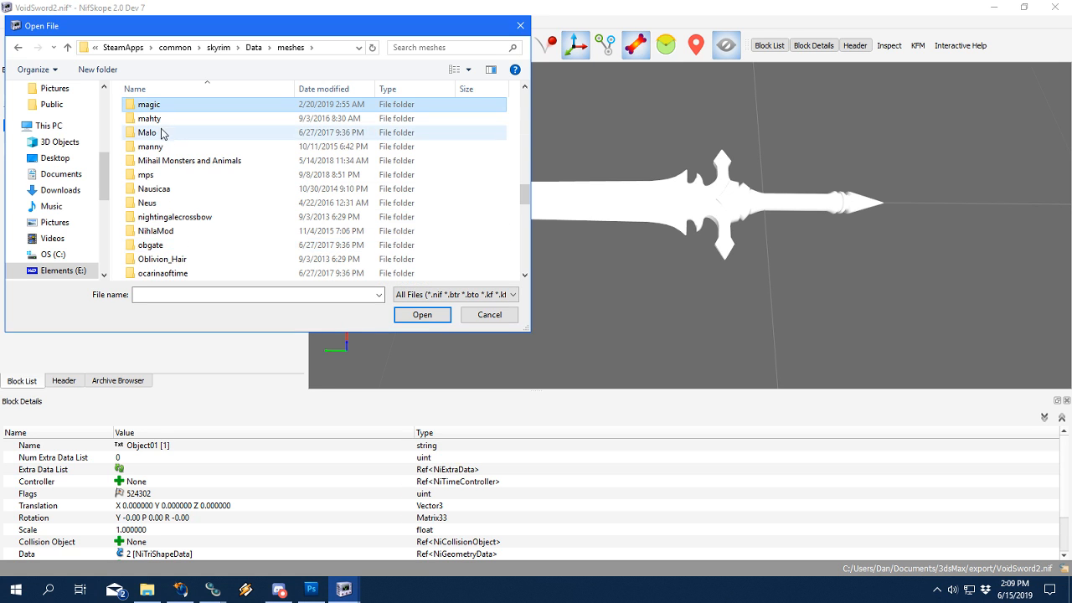
scroll(175, 117, down, 4)
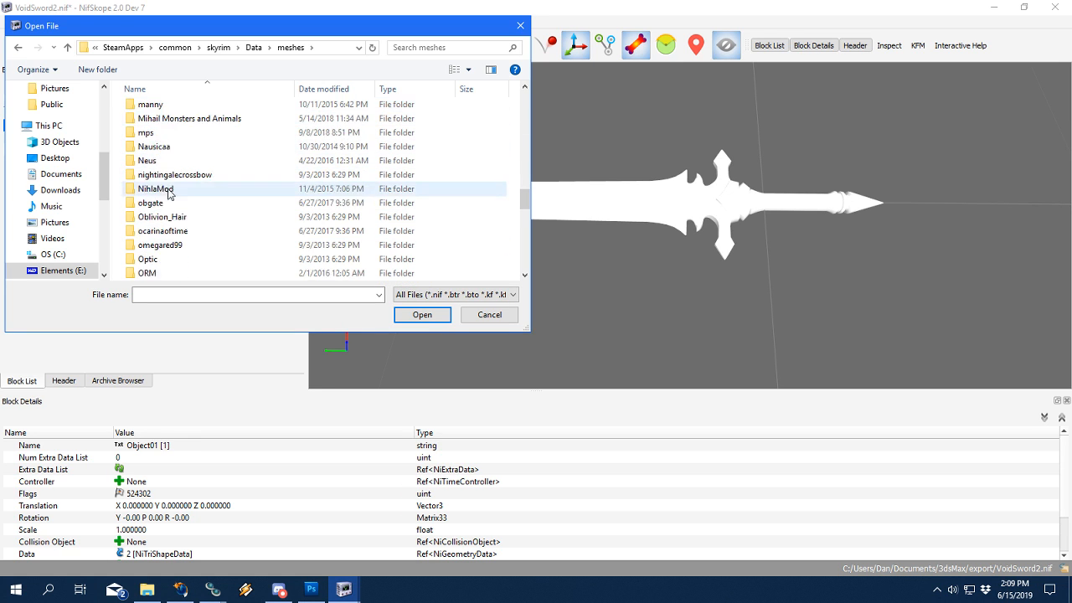
scroll(209, 219, down, 6)
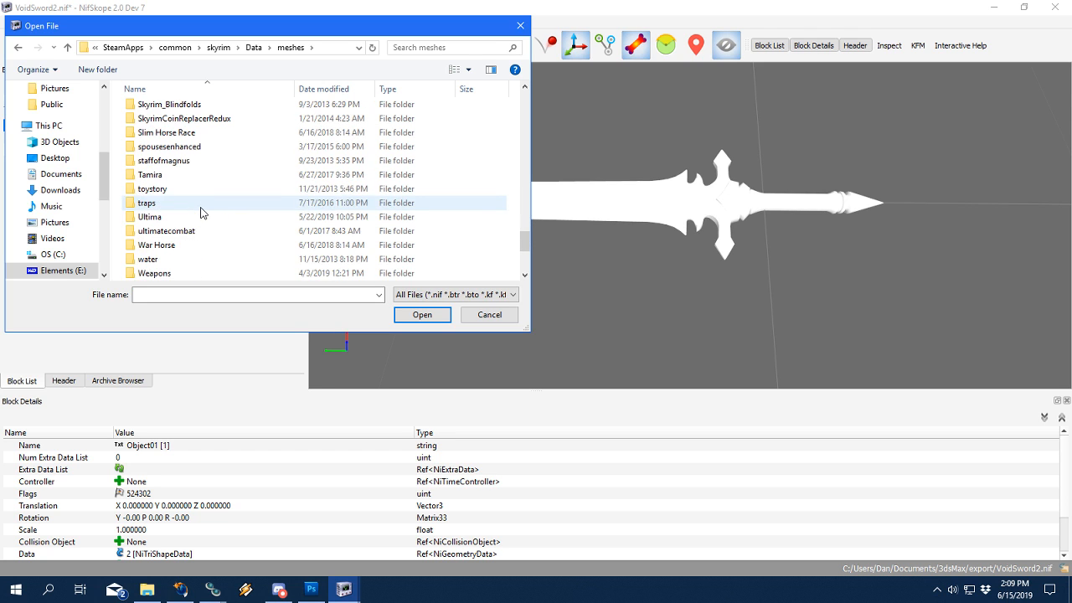
scroll(182, 194, up, 11)
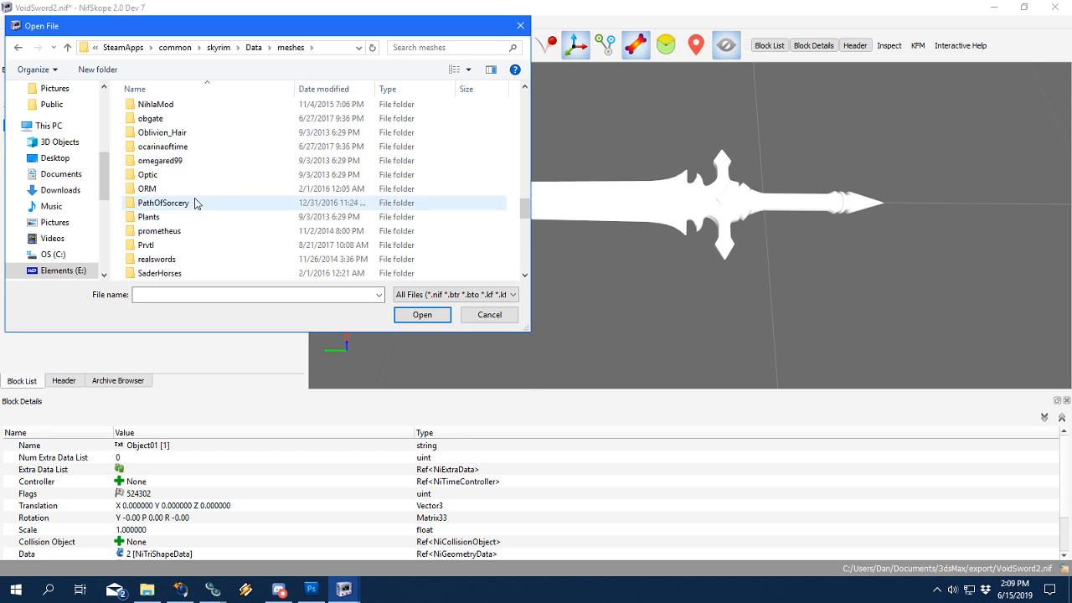
scroll(188, 210, down, 13)
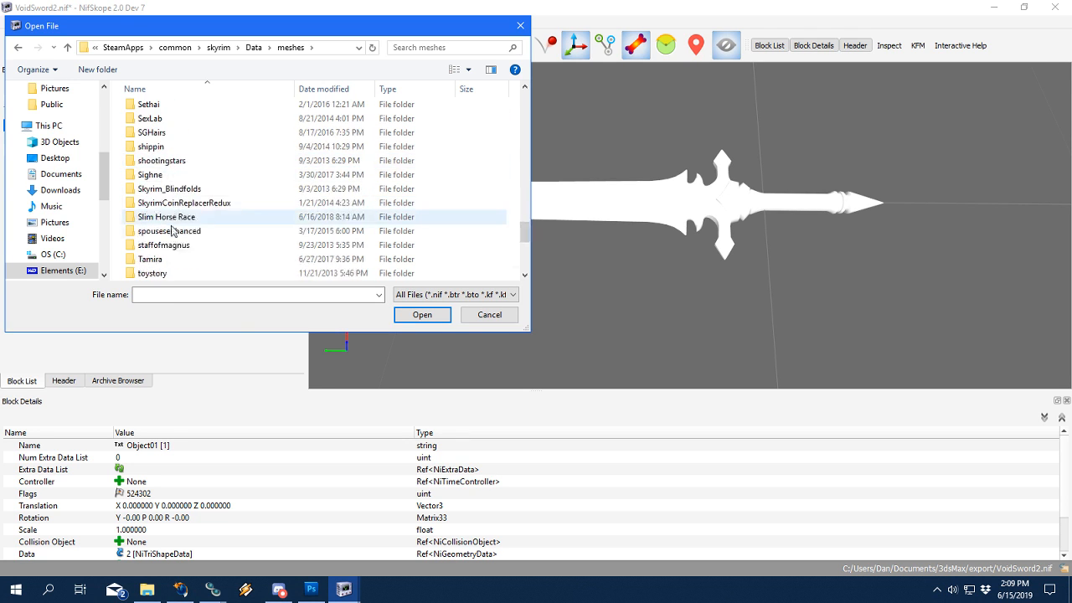
double_click(167, 207)
click(217, 196)
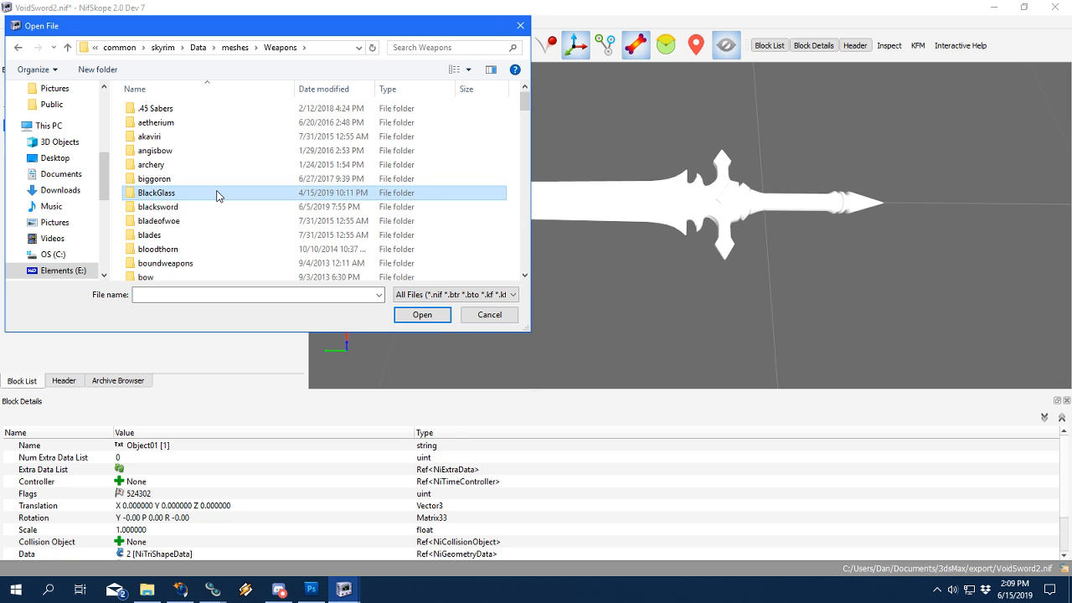
scroll(215, 193, down, 10)
double_click(185, 136)
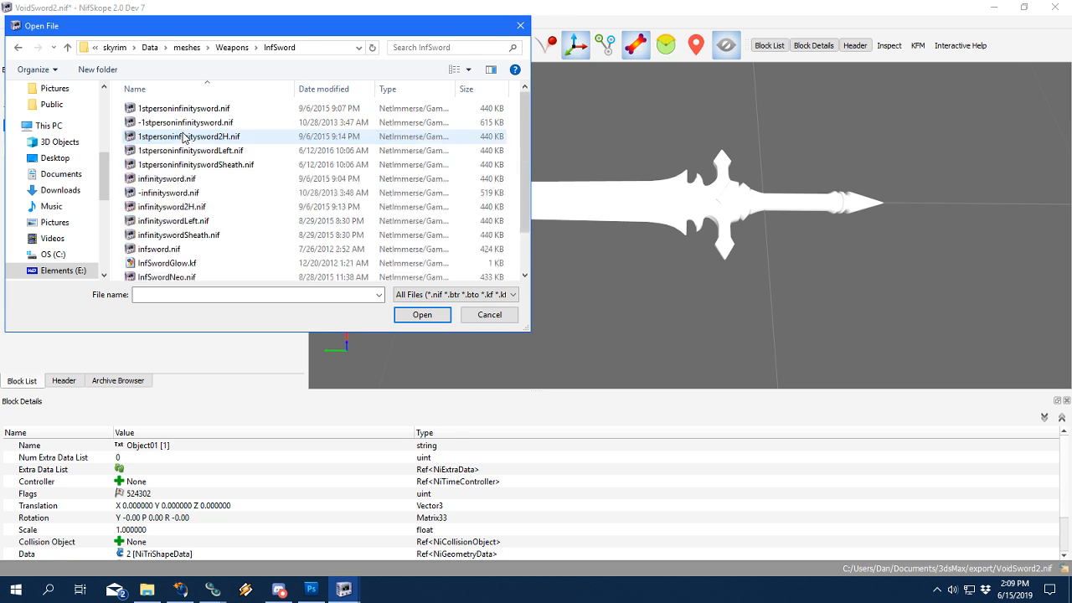
click(201, 178)
click(398, 311)
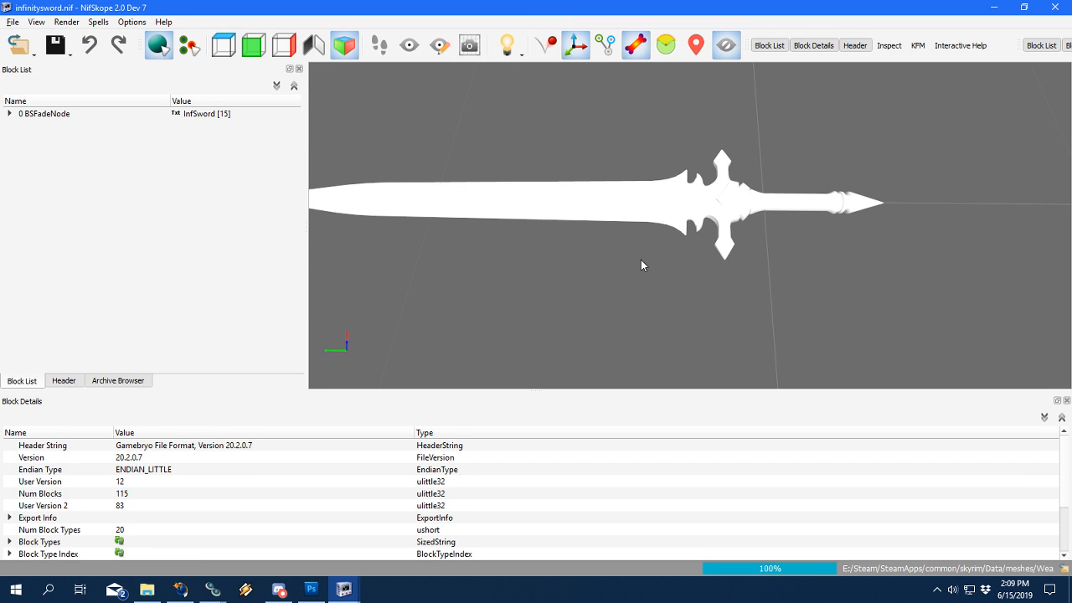
Examine the infinity sword's blade and axe-shaped guard up close.
drag(632, 209, 644, 285)
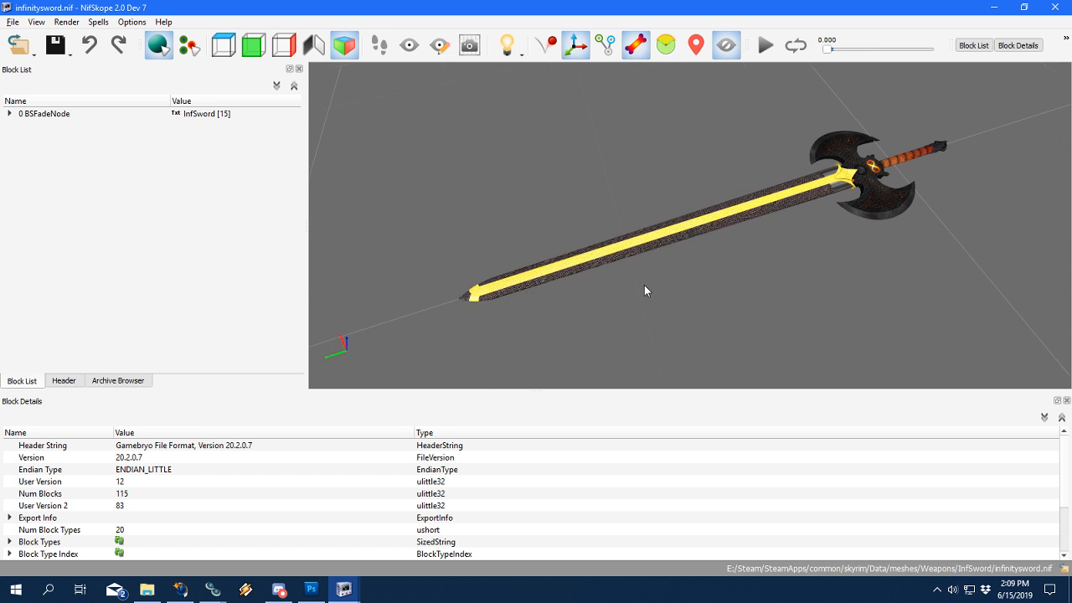
drag(715, 234, 491, 281)
scroll(491, 282, up, 3)
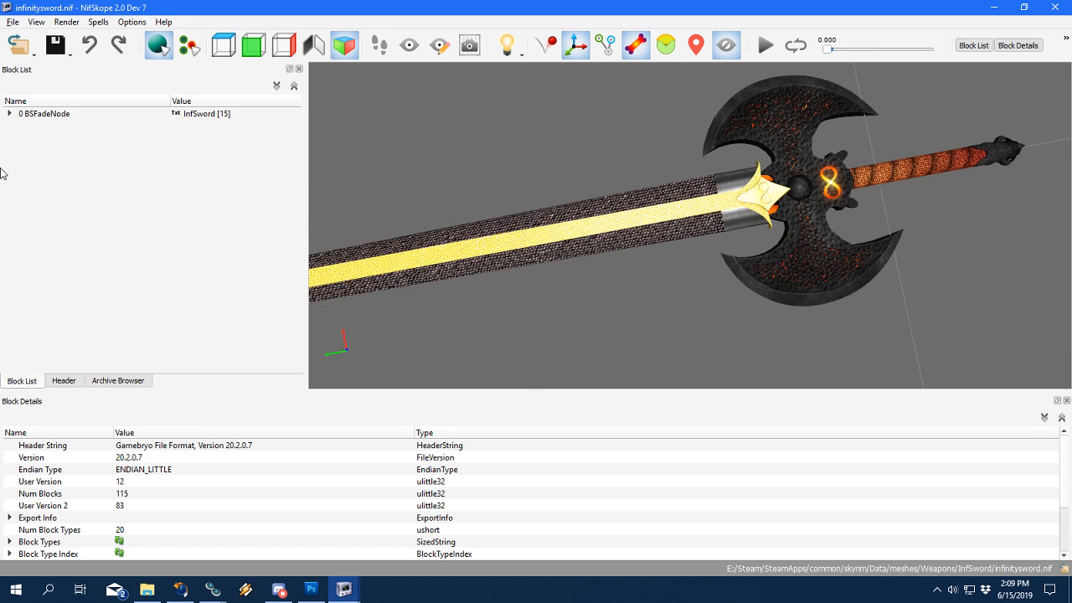
In infinitysword.nif, check the flags of the Scb node and stop showing hidden objects so the blade is uncovered.
click(10, 113)
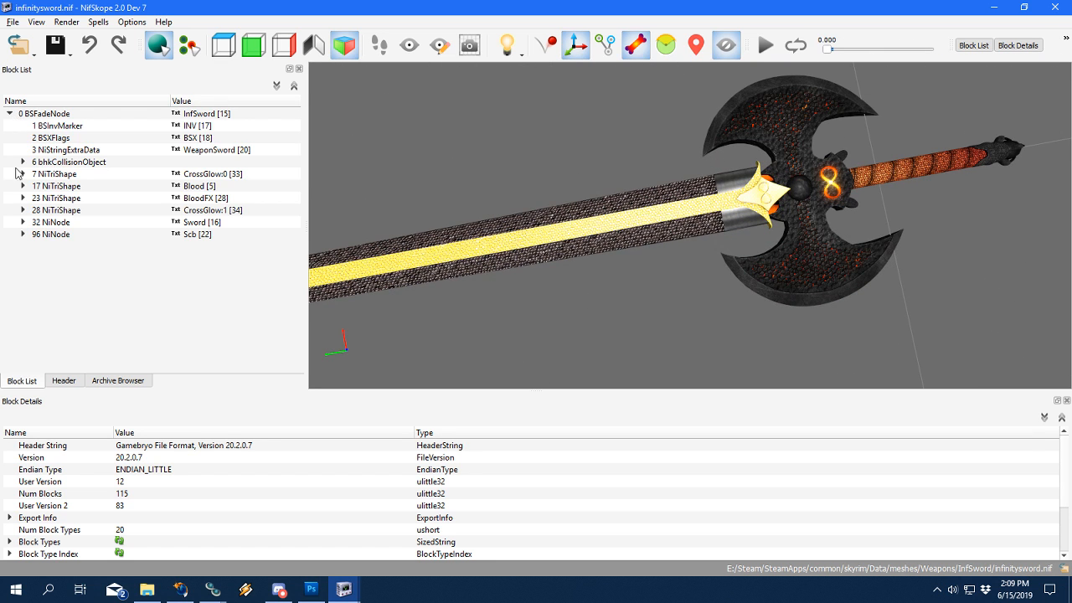
click(60, 237)
click(119, 493)
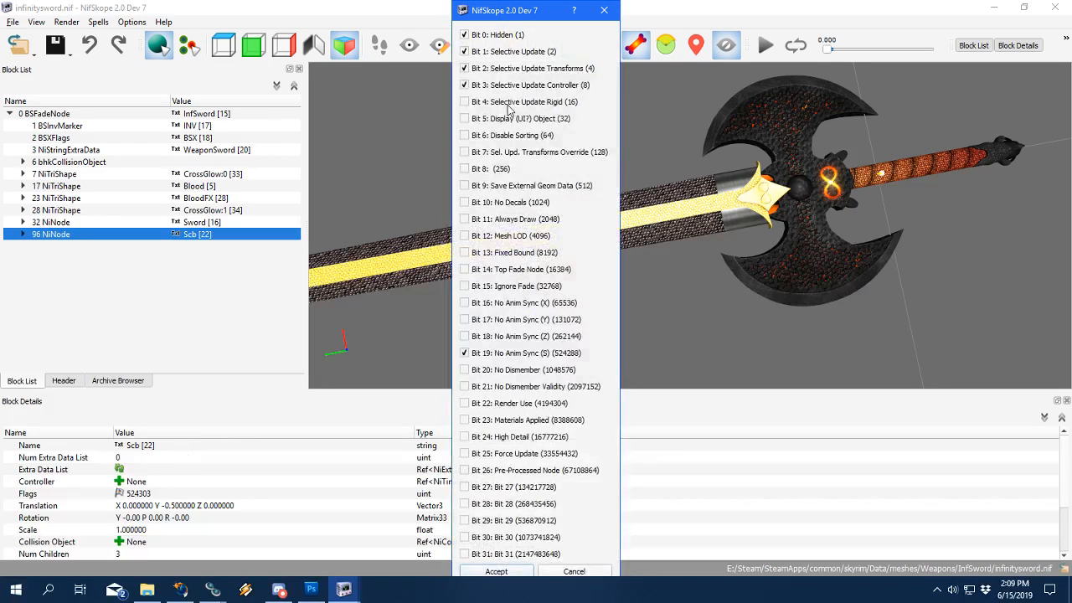
click(583, 573)
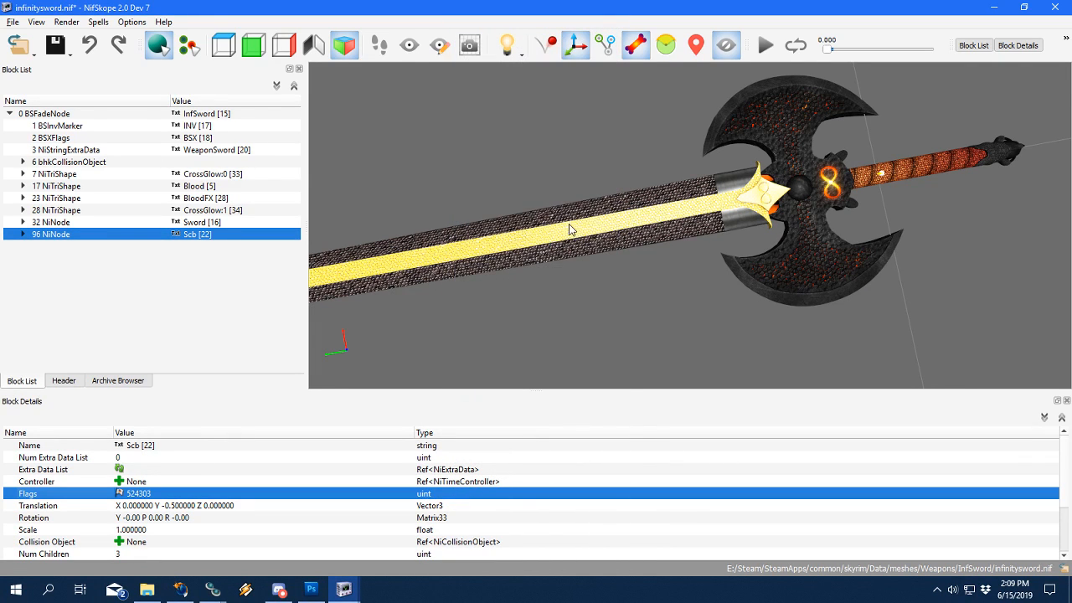
click(726, 44)
scroll(629, 294, up, 3)
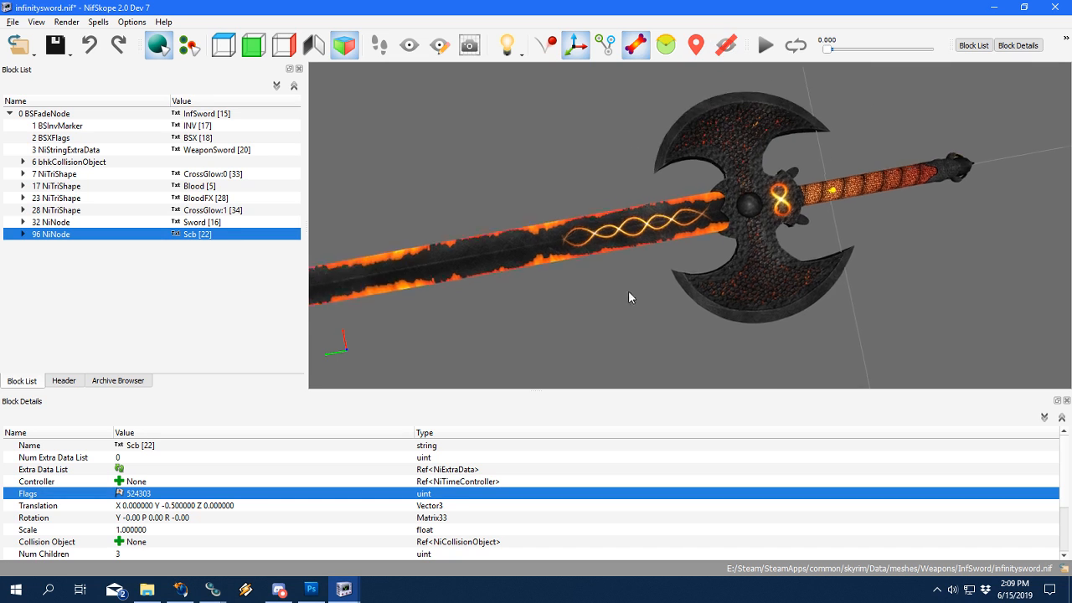
drag(515, 281, 531, 281)
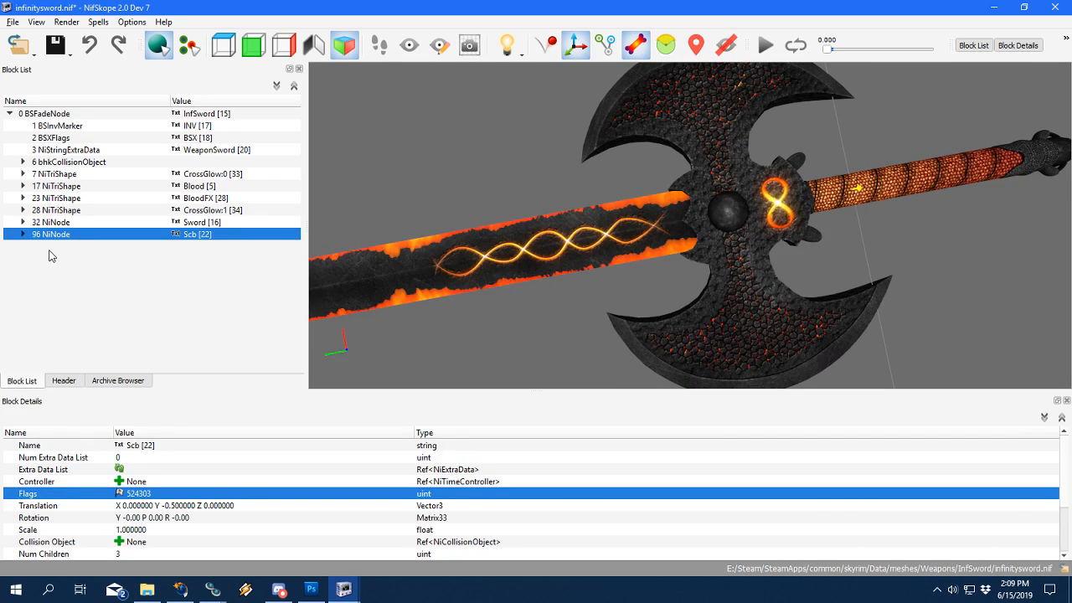
Inspect the shapes inside the Sword node, focusing on the BladeShimmer and BladeShimmer:0 shapes and their shader and alpha properties.
click(52, 210)
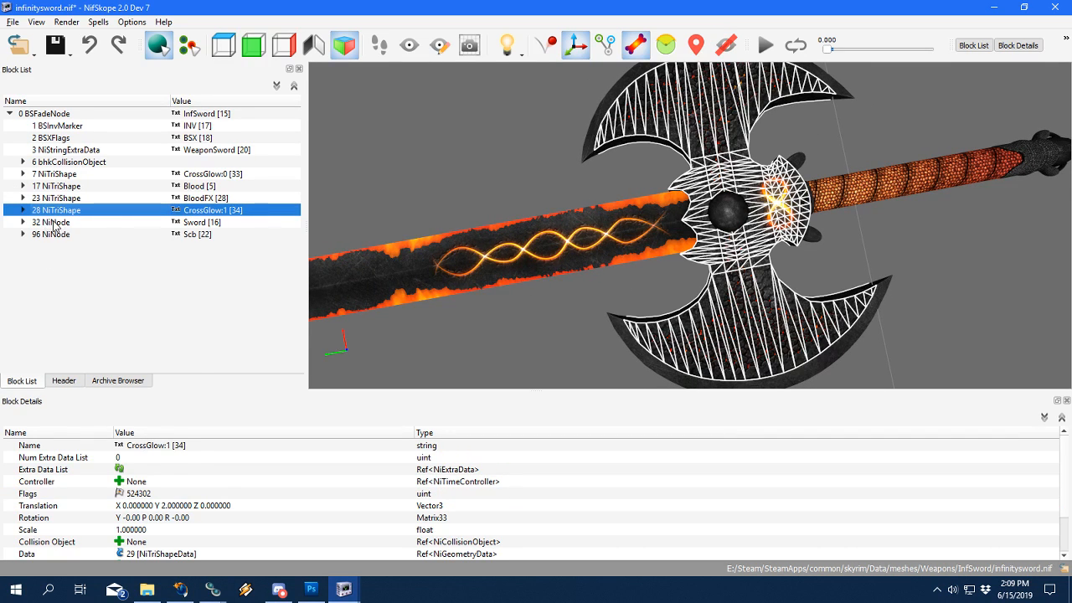
click(24, 222)
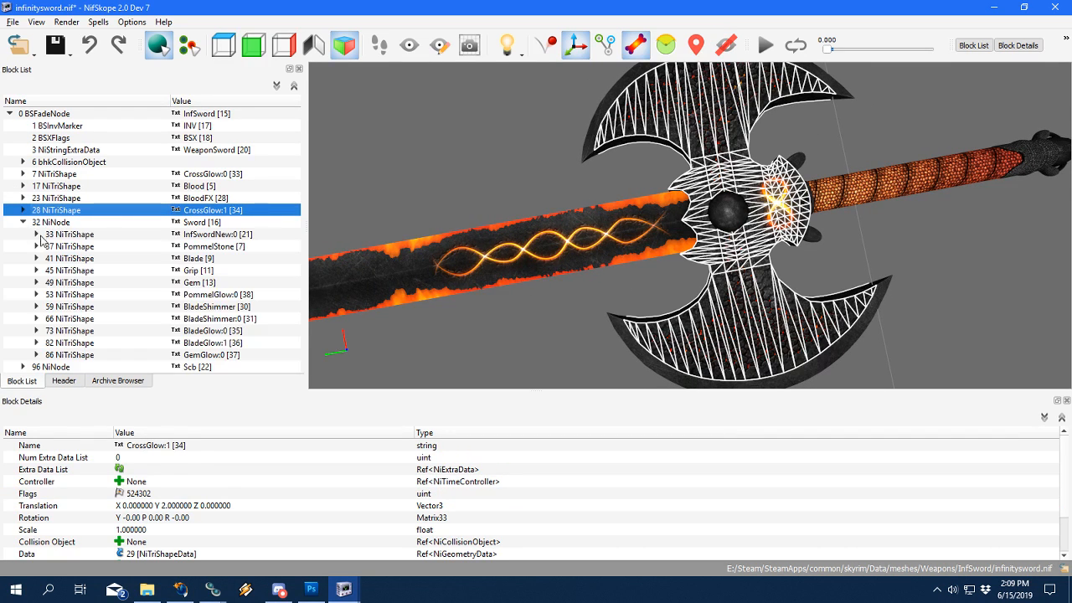
click(79, 307)
click(36, 307)
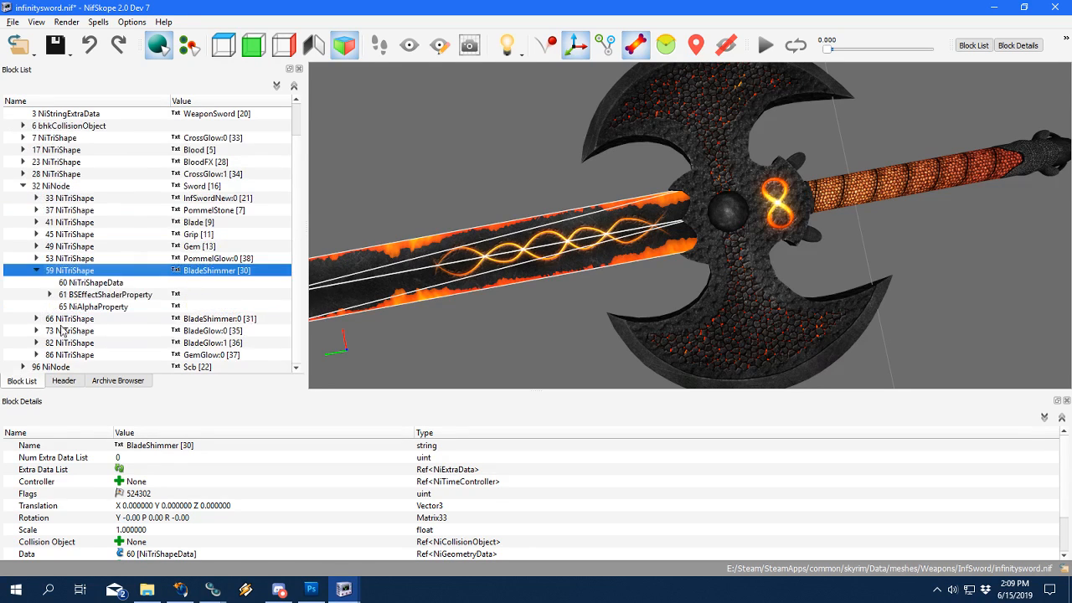
click(98, 305)
click(75, 274)
click(72, 319)
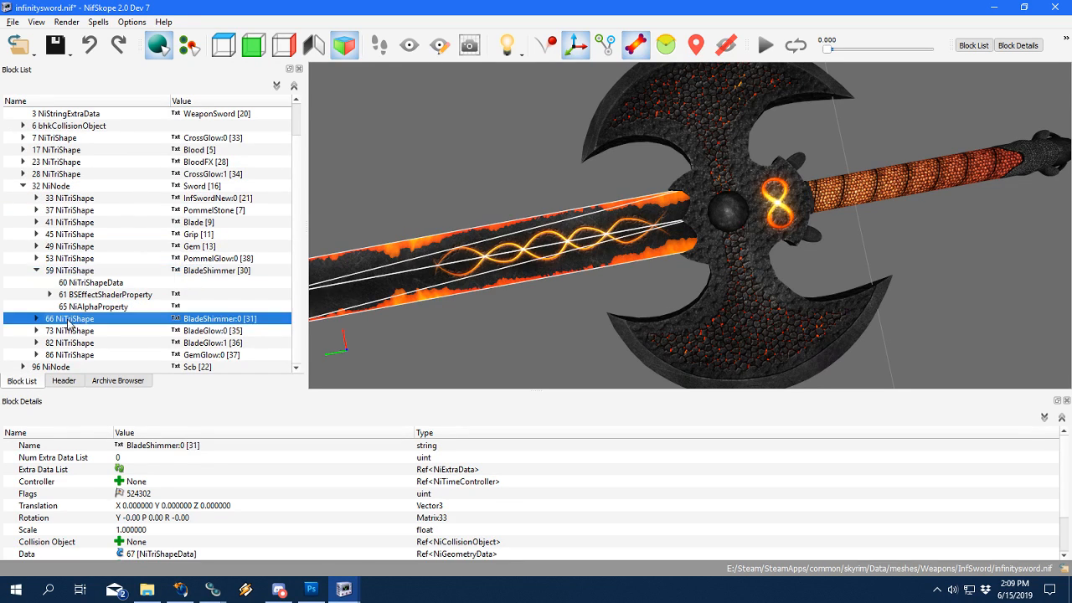
click(72, 272)
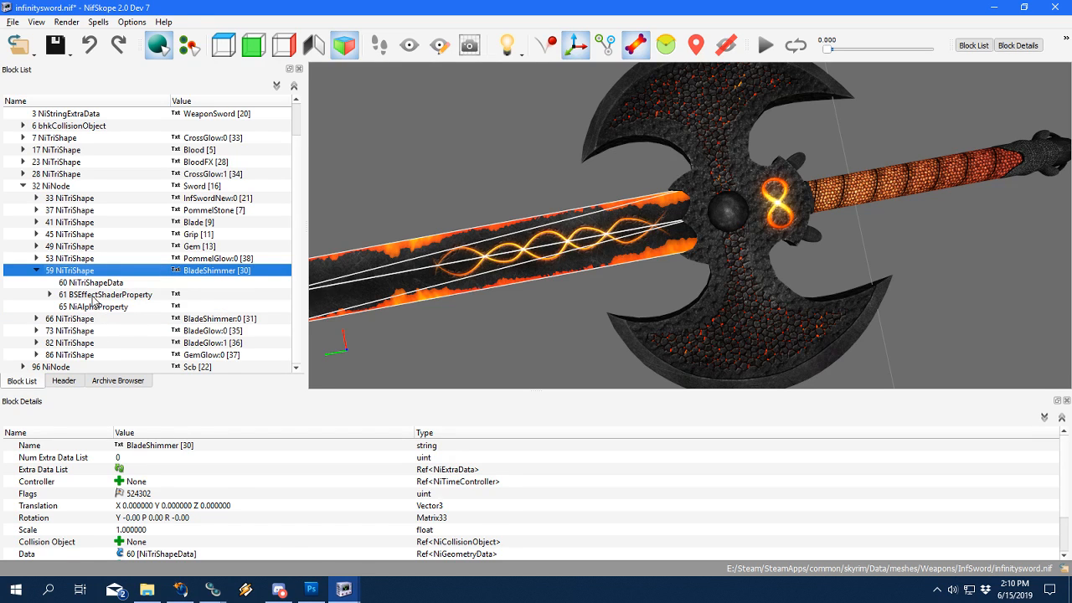
click(93, 296)
double_click(37, 319)
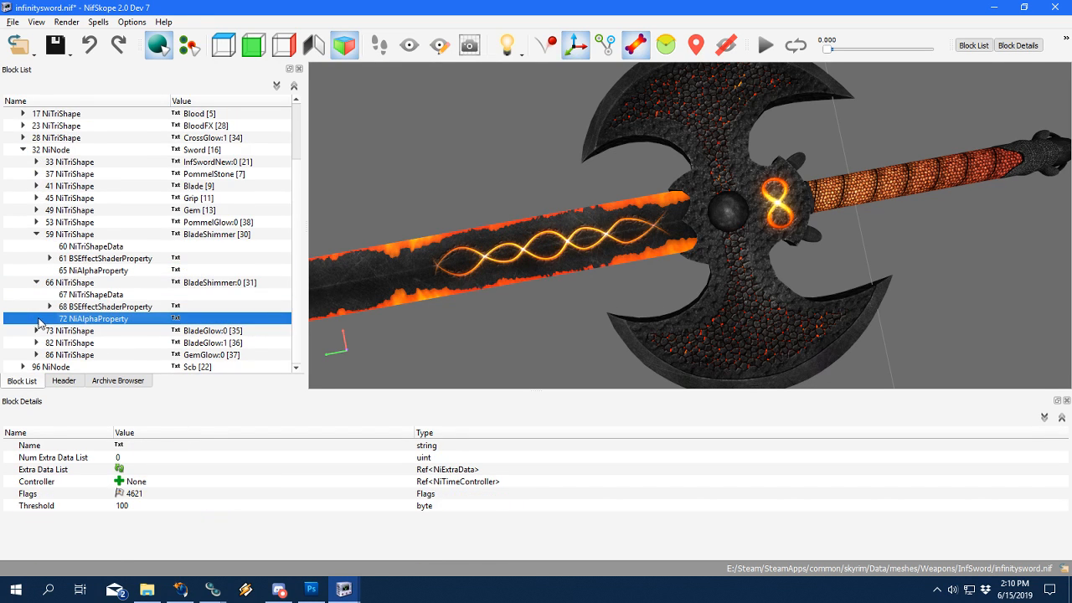
Copy the BSEffectShaderProperty branch of BladeShimmer and paste it onto the Object01 shape in VoidSword.nif.
click(82, 250)
click(82, 260)
click(342, 589)
click(391, 524)
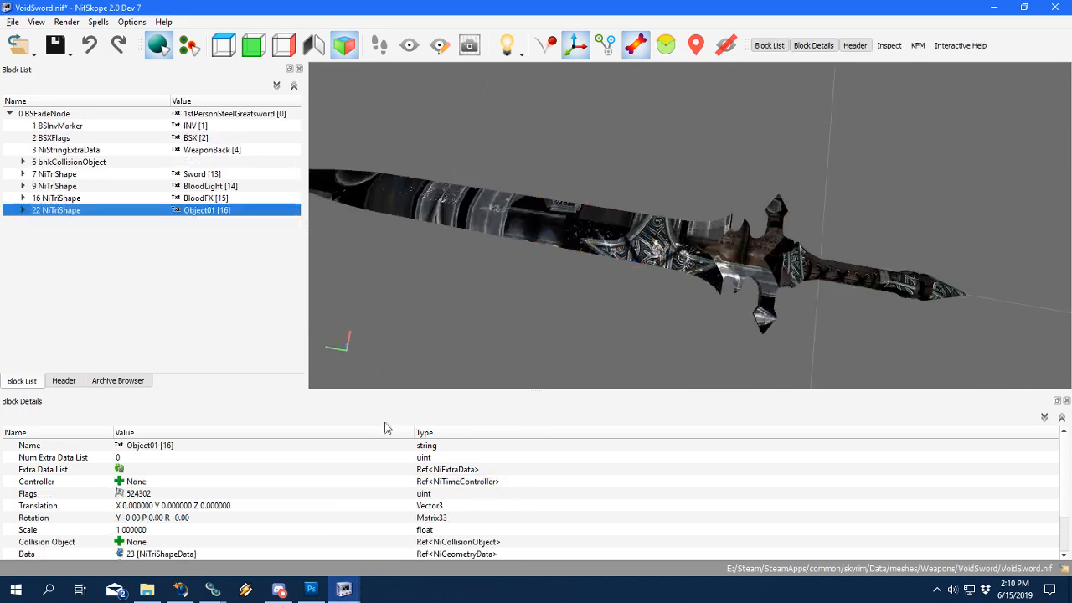
scroll(166, 523, down, 1)
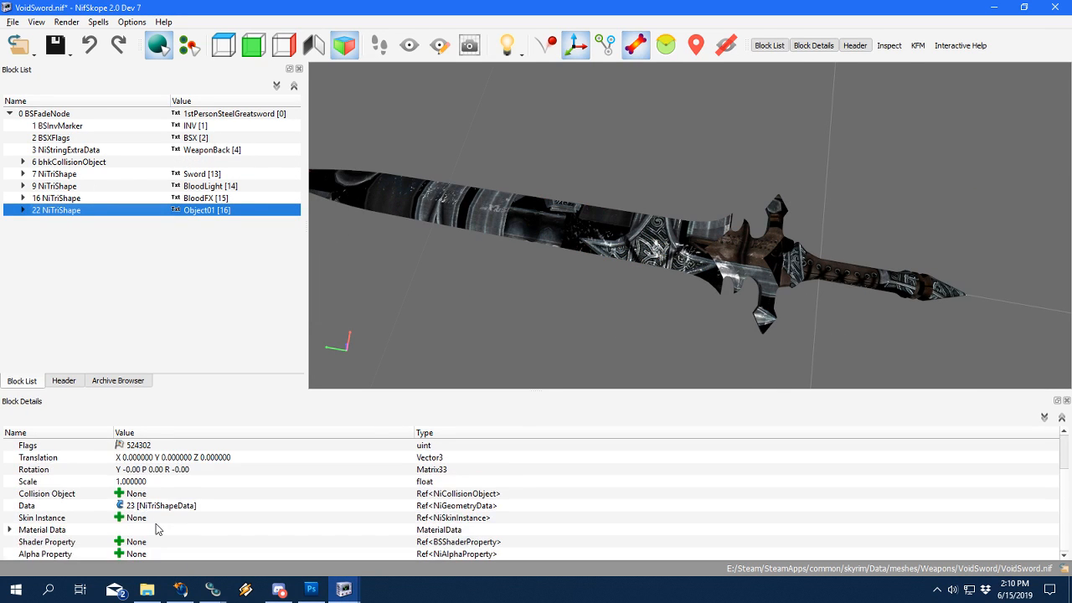
click(151, 541)
key(ctrl+v)
drag(720, 314, 562, 300)
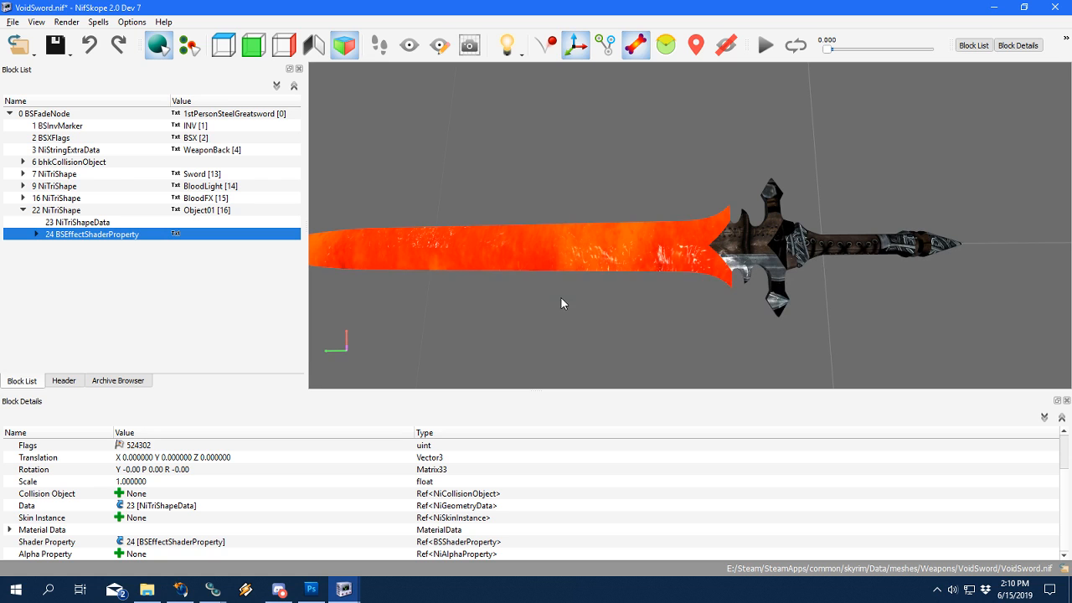
Hide the BloodLight shape in VoidSword.nif by enabling its Hidden flag, and inspect the blade up close.
click(98, 186)
click(123, 444)
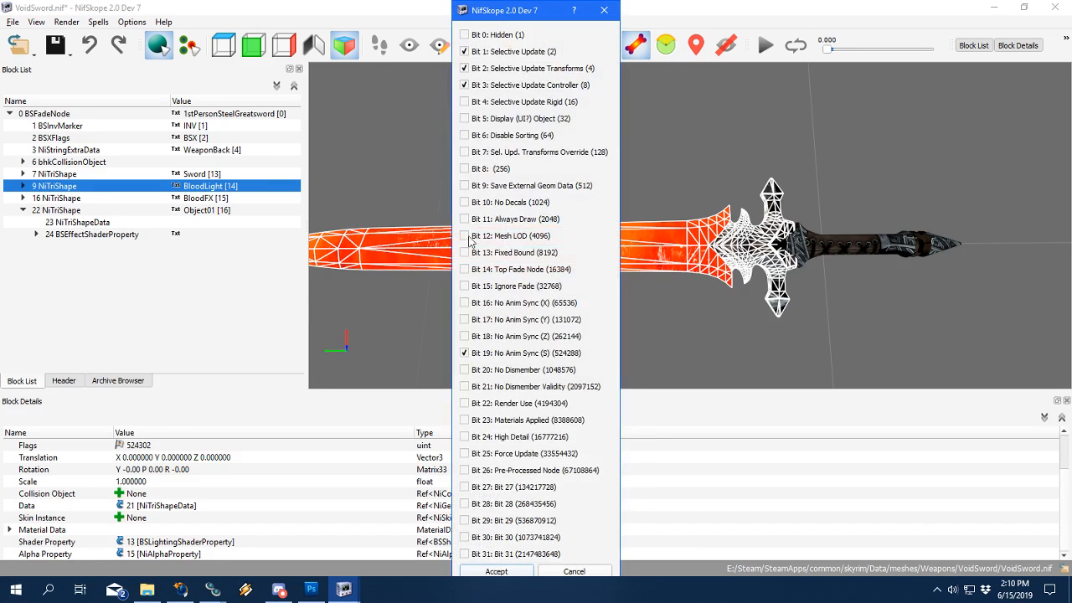
click(496, 571)
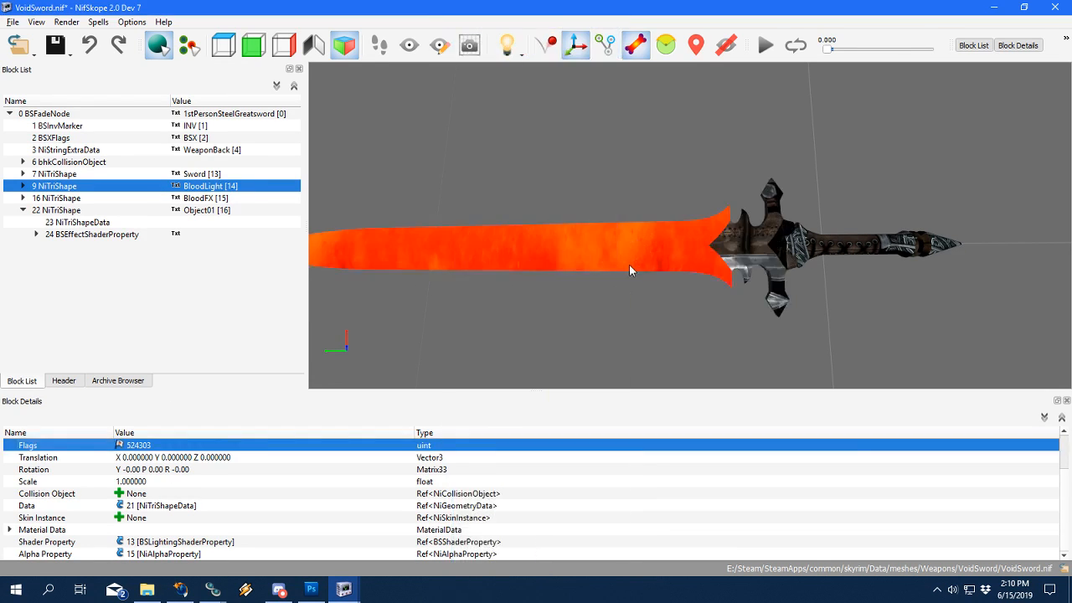
scroll(629, 263, up, 5)
drag(703, 298, 705, 288)
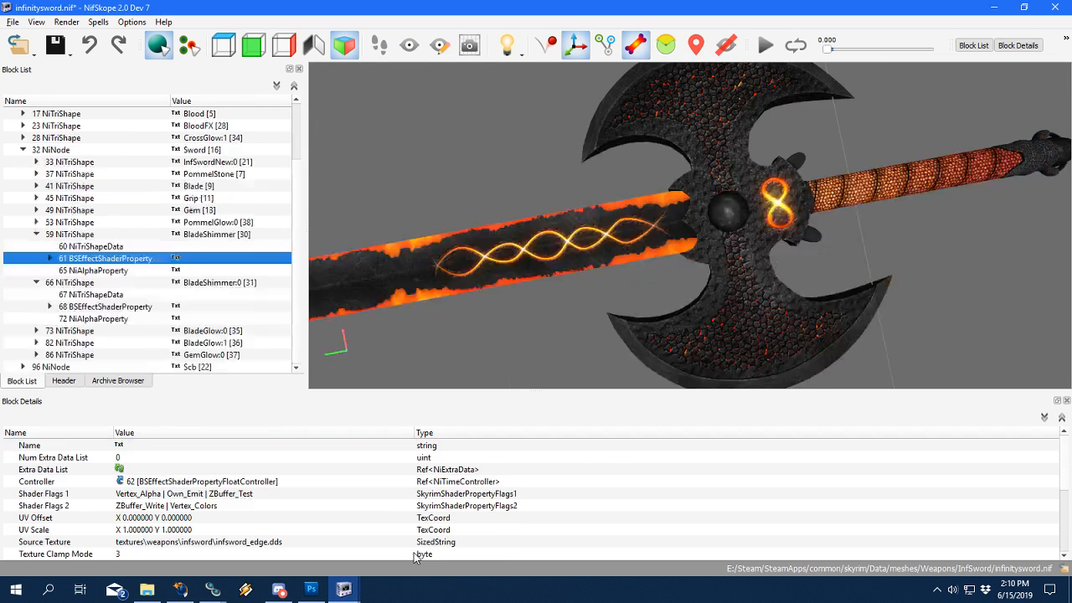
Copy the NiAlphaProperty of BladeShimmer from infinitysword.nif and paste it onto Object01 in VoidSword.nif.
click(90, 270)
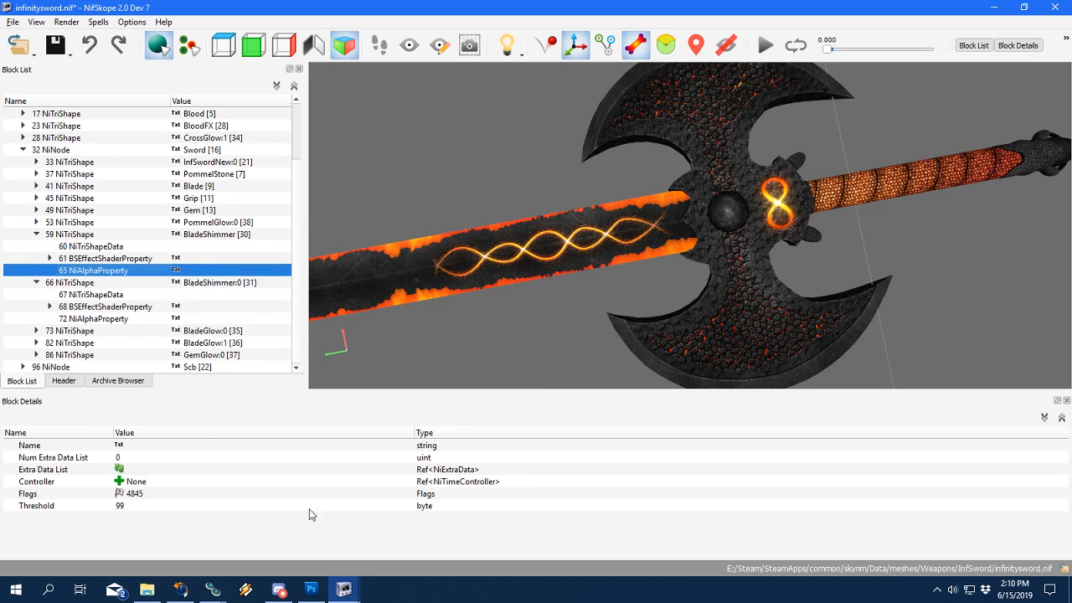
mouse_move(343, 590)
click(277, 529)
click(56, 210)
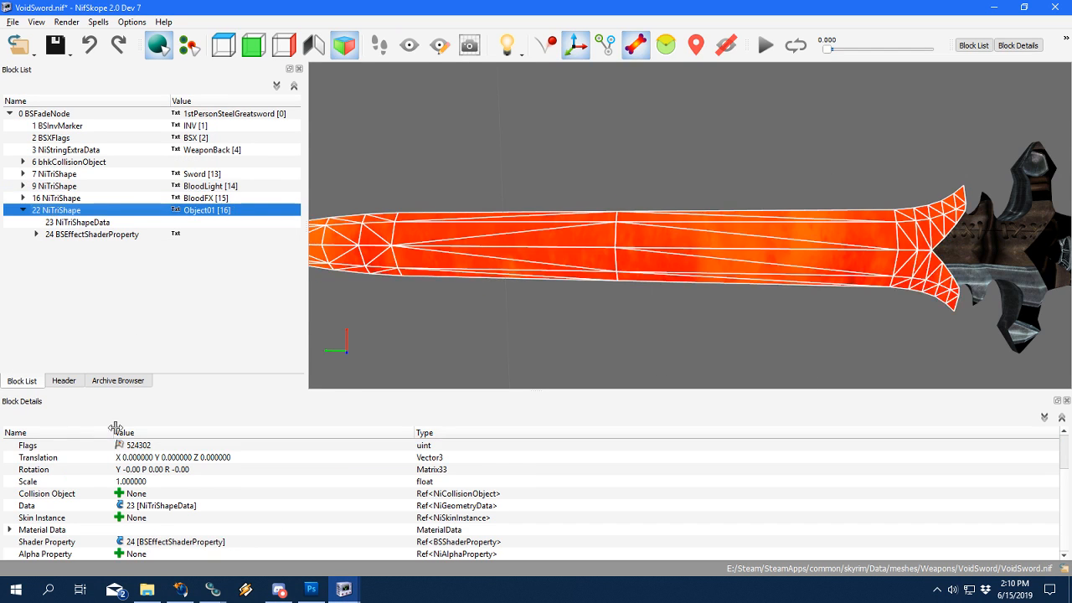
key(ctrl+v)
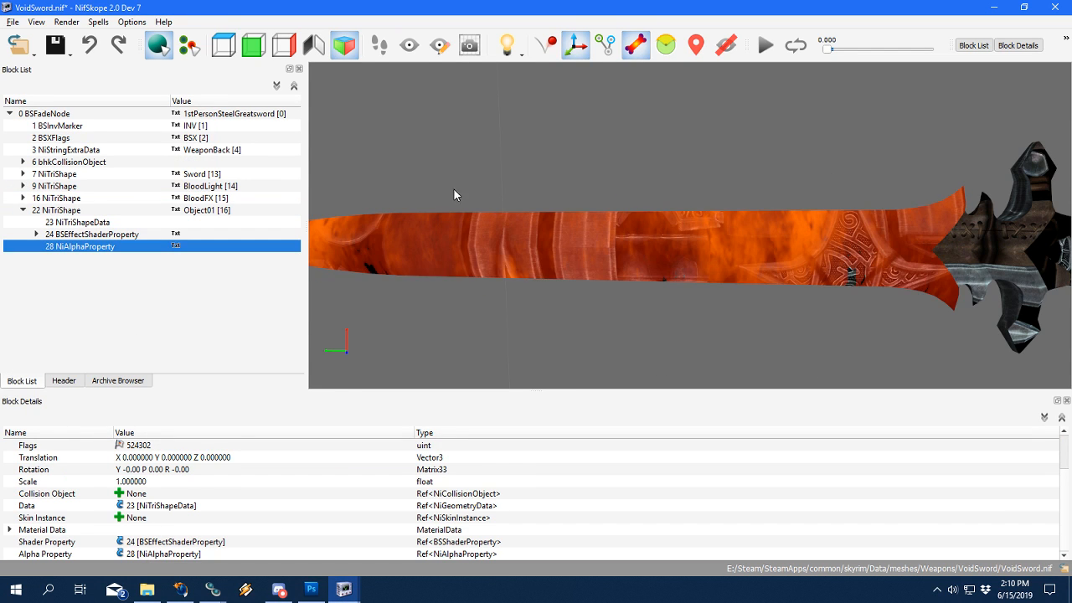
drag(454, 195, 470, 286)
Open the UV Editor for the Object01 shape and bring its whole UV layout into view.
right_click(74, 209)
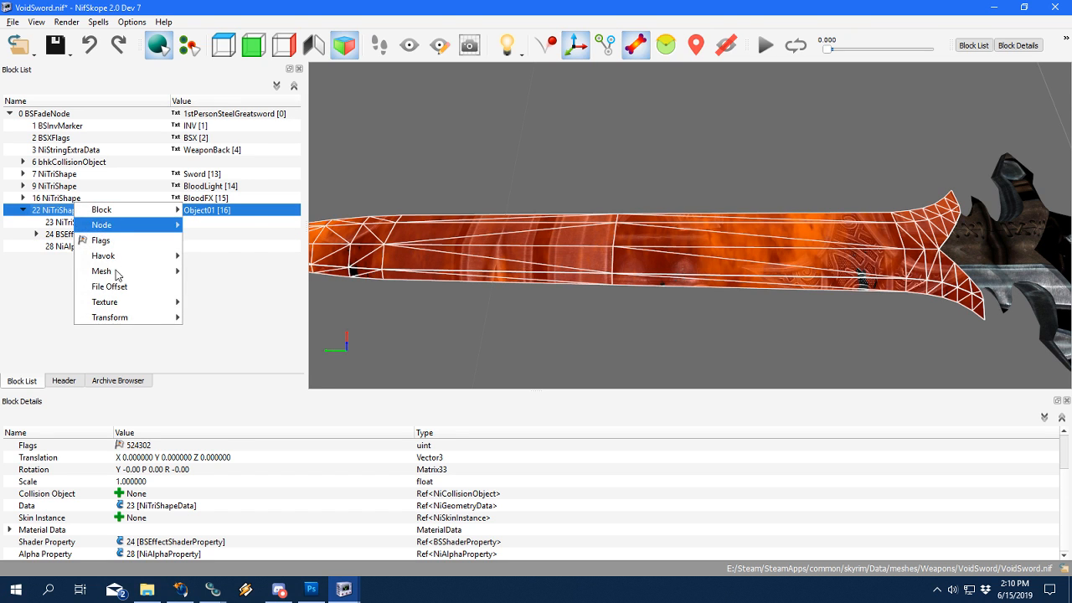
mouse_move(109, 301)
click(204, 302)
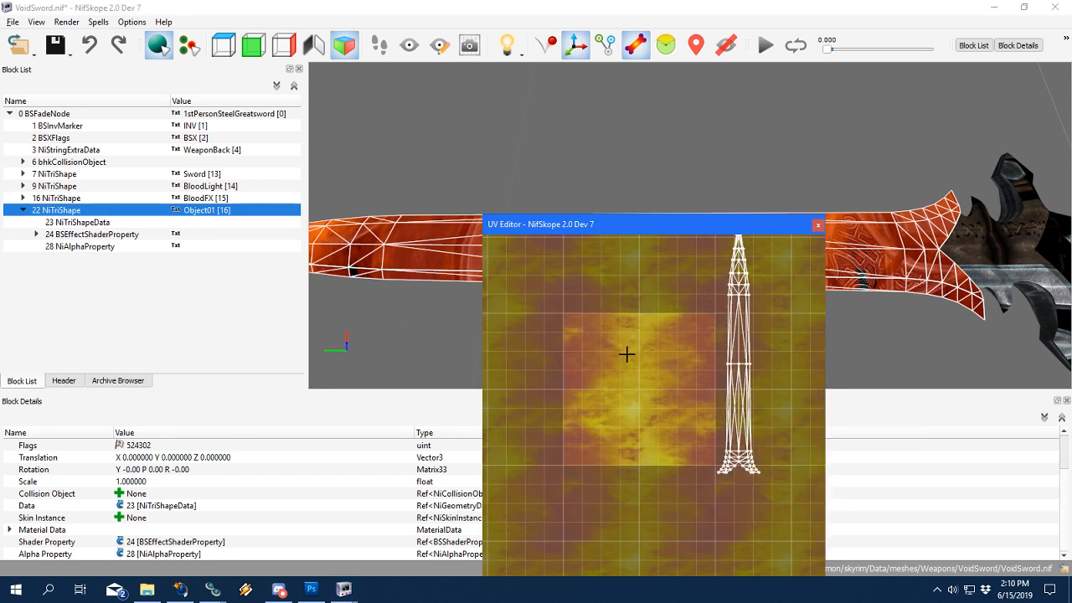
scroll(627, 354, up, 3)
drag(611, 283, 614, 327)
drag(622, 373, 621, 319)
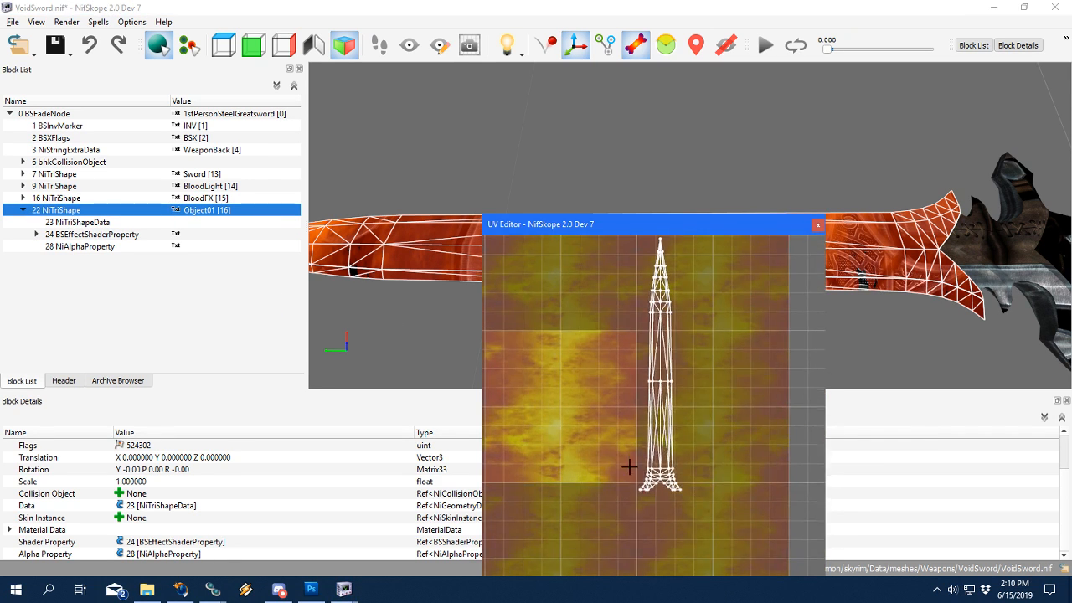
Select the UV vertices along the left half of the blade layout, from the tip down to the flared base.
drag(657, 504, 605, 272)
scroll(614, 306, up, 3)
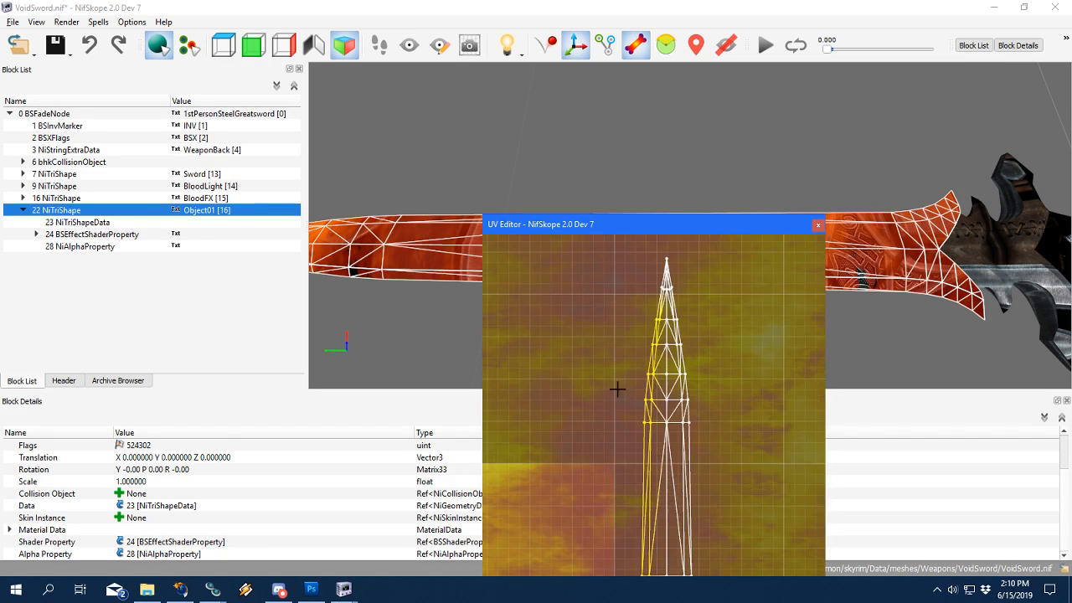
scroll(656, 333, up, 2)
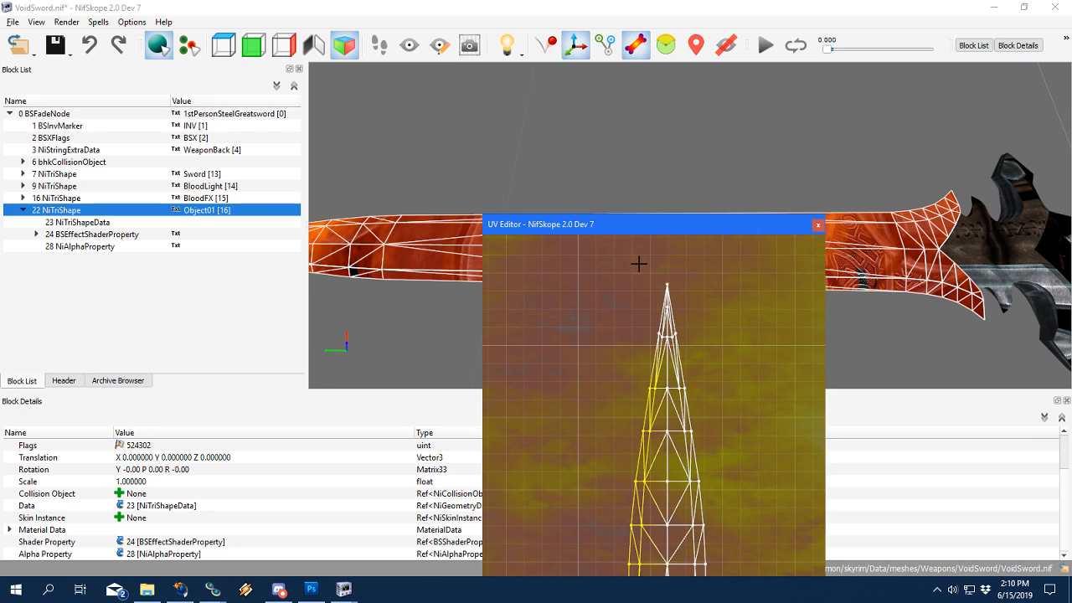
drag(631, 286, 651, 442)
scroll(650, 442, down, 3)
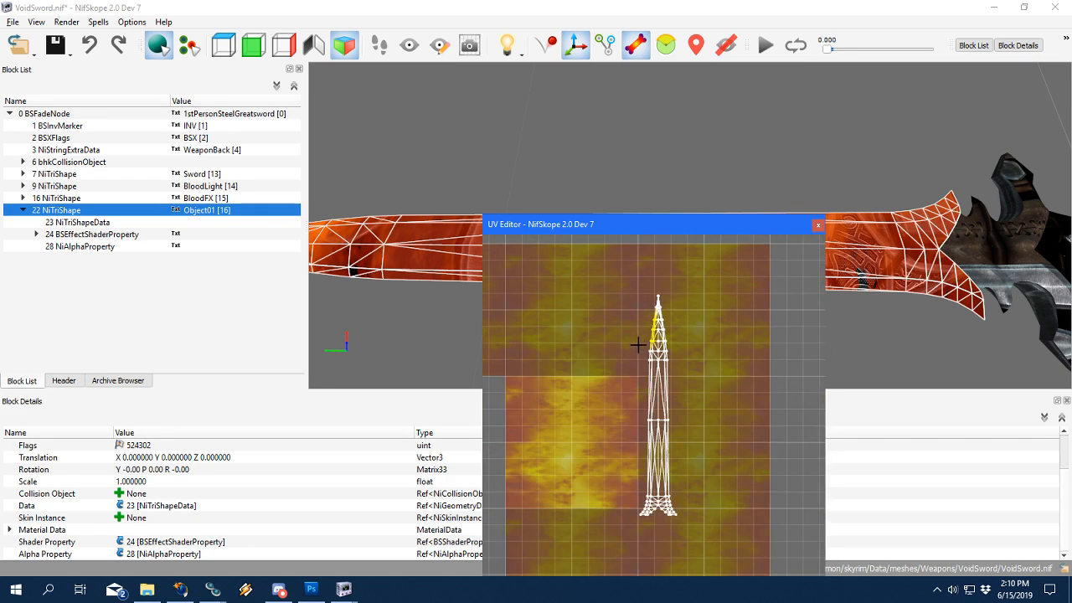
drag(628, 333, 653, 540)
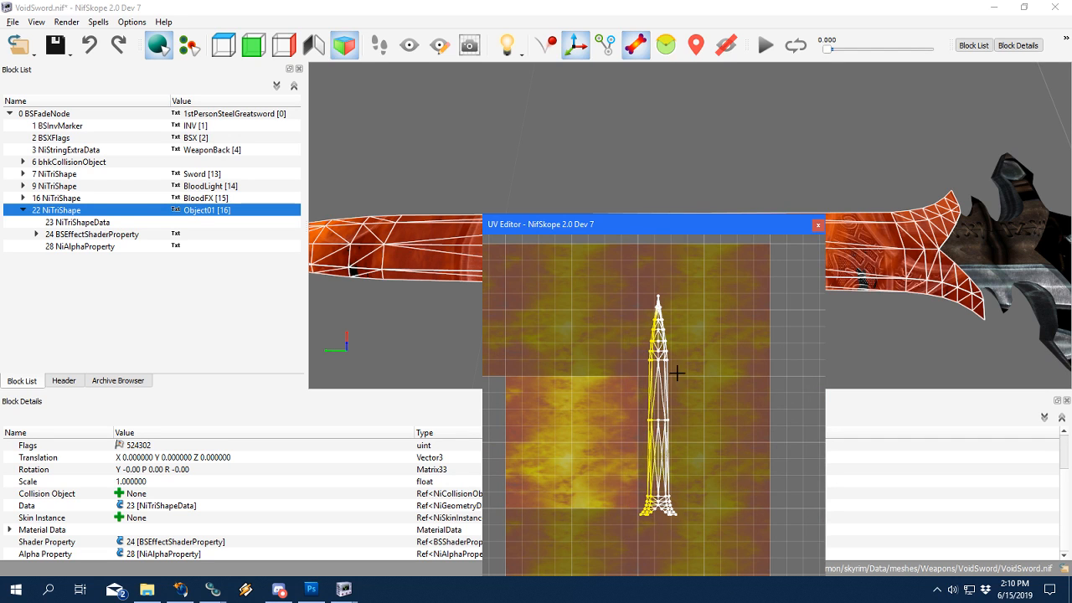
scroll(686, 408, up, 3)
scroll(703, 402, down, 3)
drag(646, 391, 672, 428)
drag(703, 443, 672, 452)
scroll(680, 419, up, 5)
scroll(675, 461, down, 5)
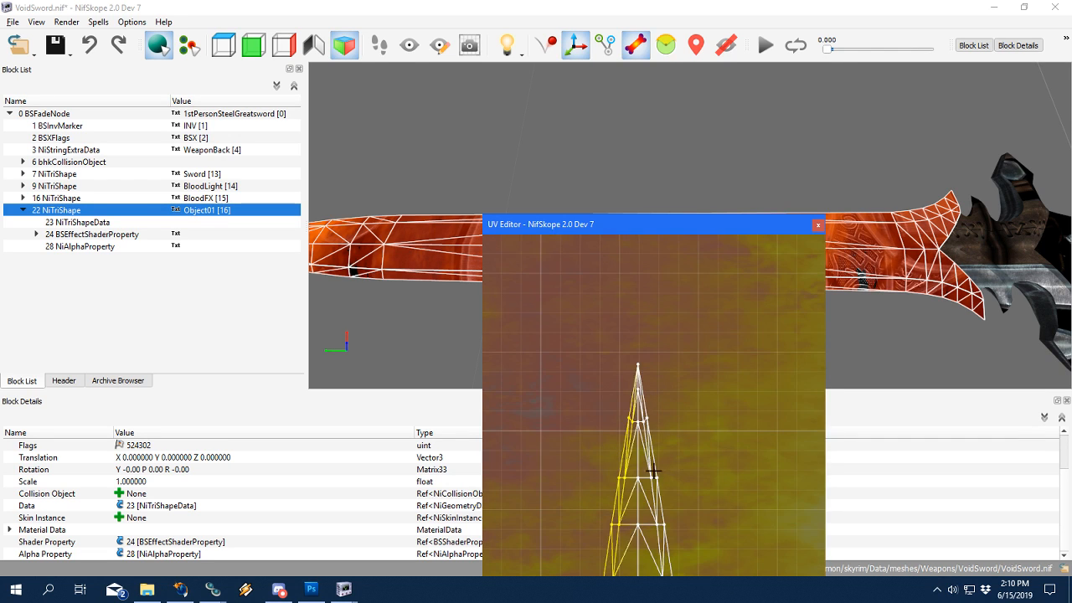
right_click(654, 471)
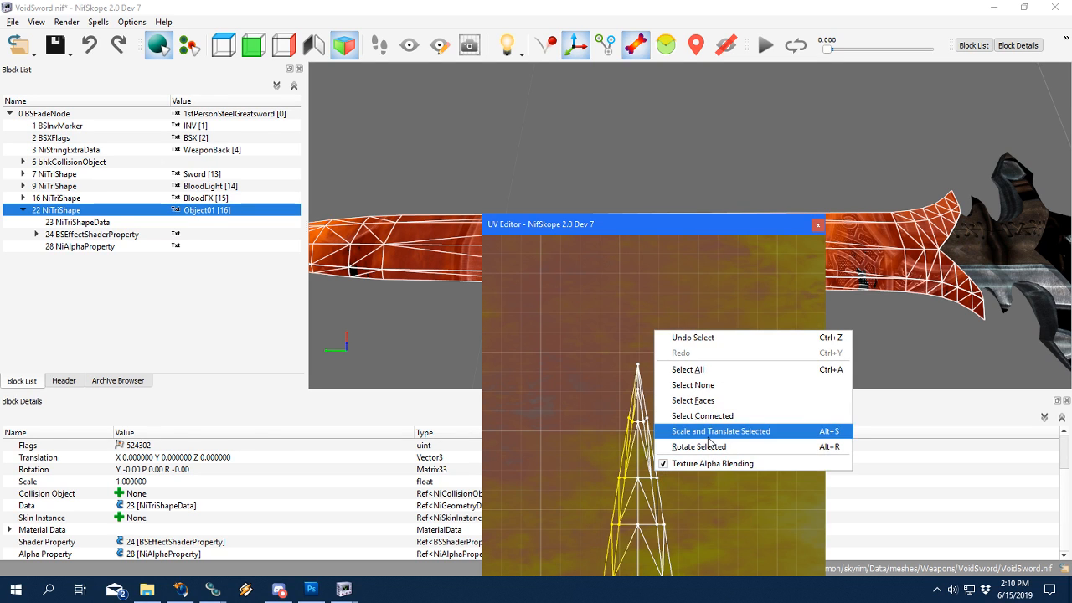
click(702, 446)
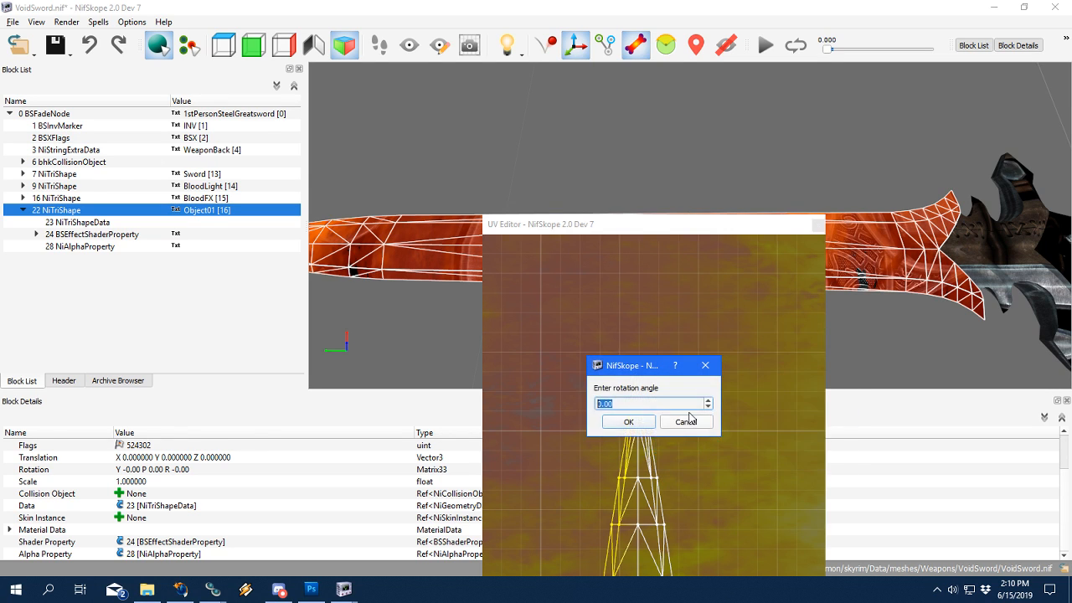
click(686, 422)
Try to mirror the selected half of the blade's UV layout with an X scaling factor of -1.
right_click(638, 463)
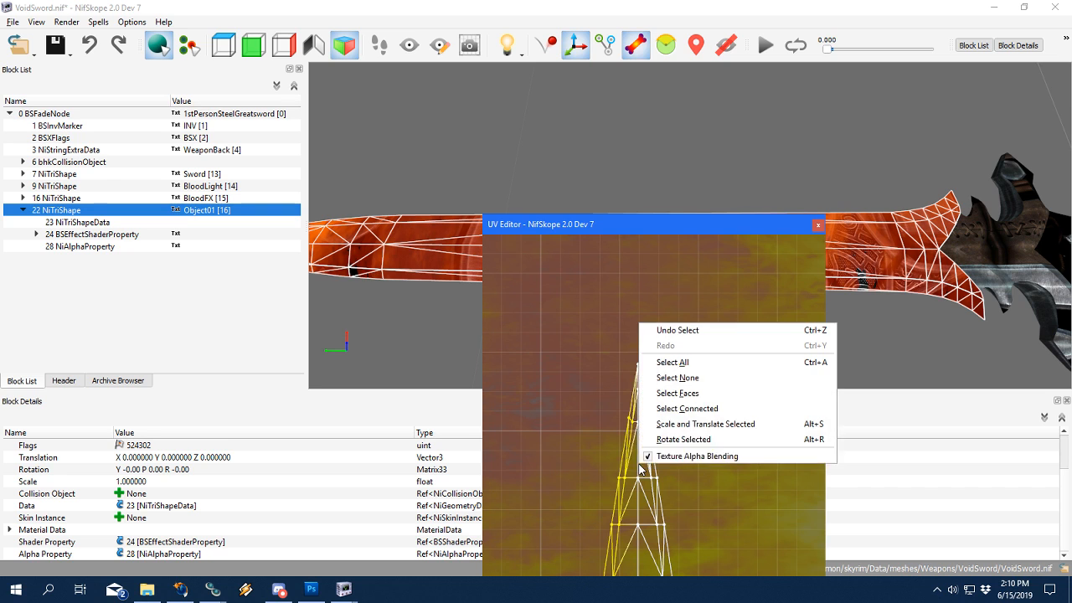
click(691, 423)
click(627, 395)
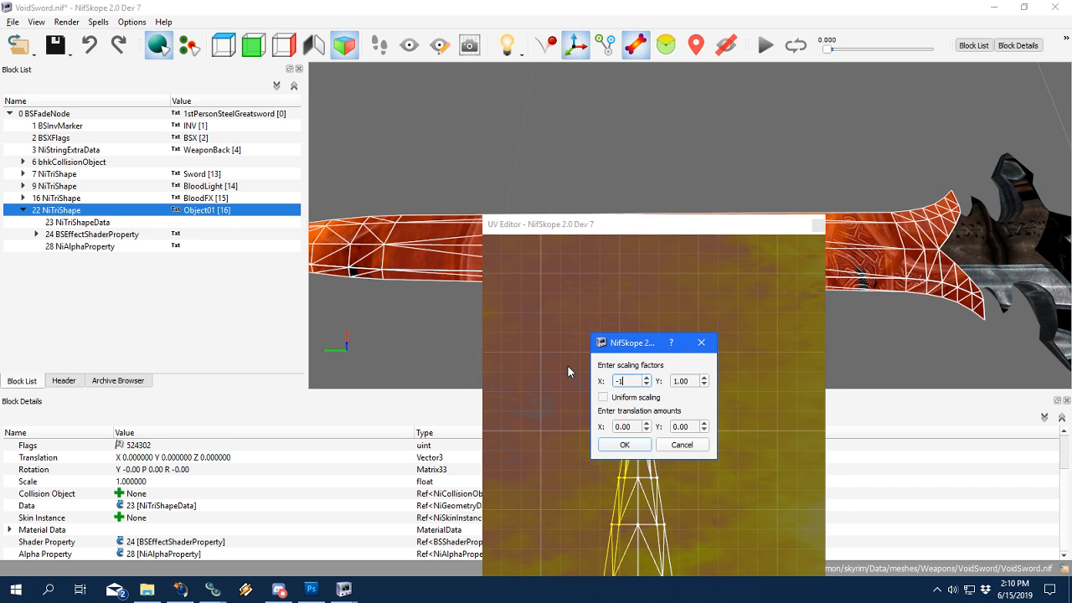
click(628, 445)
drag(695, 482, 691, 307)
scroll(691, 307, down, 5)
drag(682, 452, 677, 328)
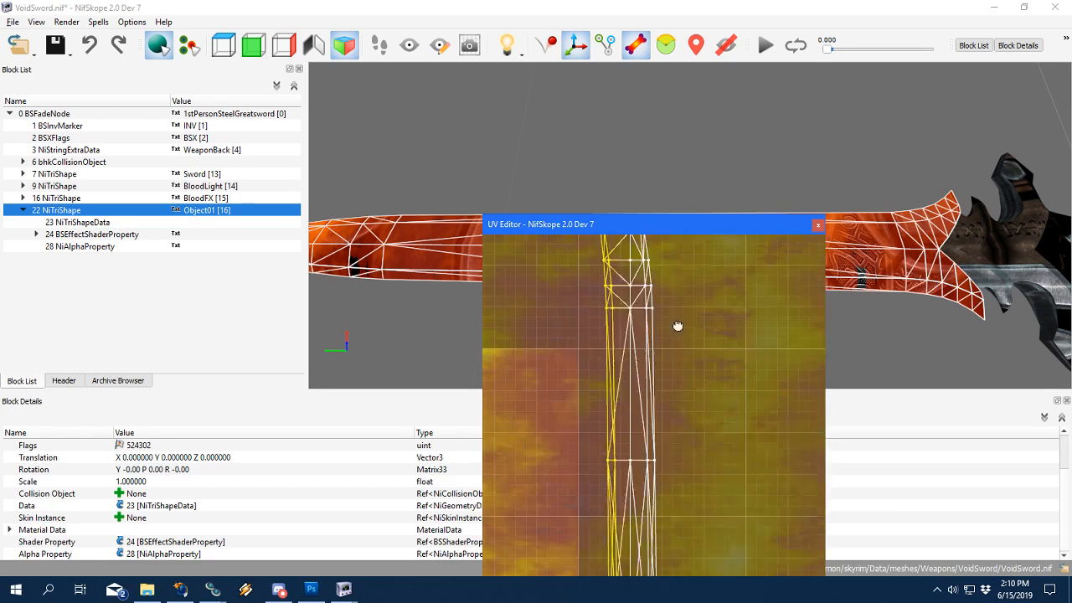
drag(674, 477, 672, 303)
scroll(667, 330, up, 6)
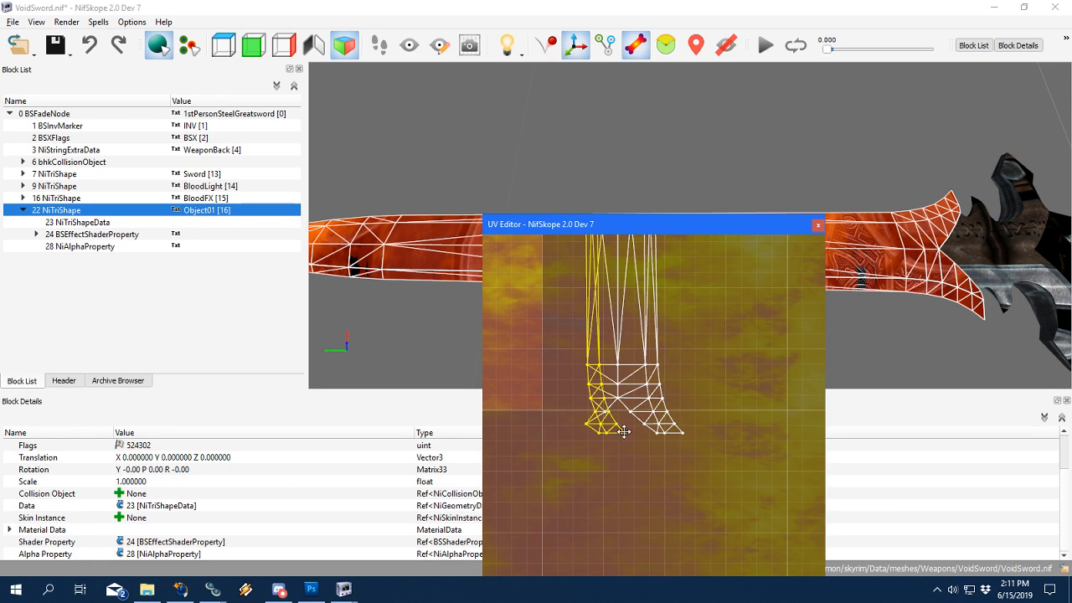
Try moving the mirrored UV half sideways over the other half, and undo both the move and the mirroring.
drag(624, 431, 658, 439)
key(ctrl+z)
key(ctrl+z)
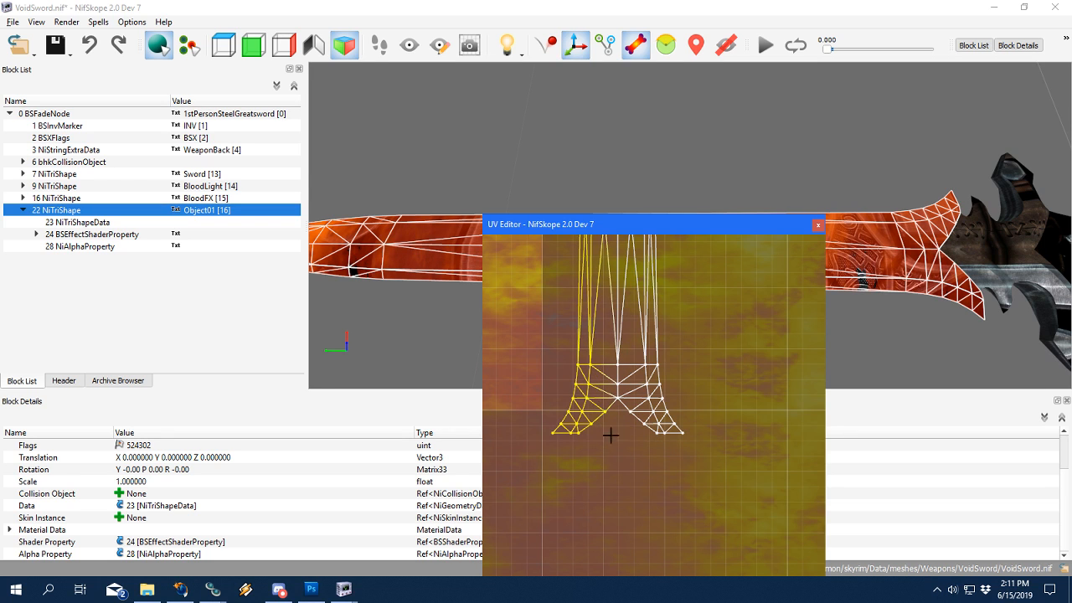
Mirror the selected half of the blade's UV layout horizontally and move it sideways exactly over the other half.
right_click(596, 414)
click(648, 520)
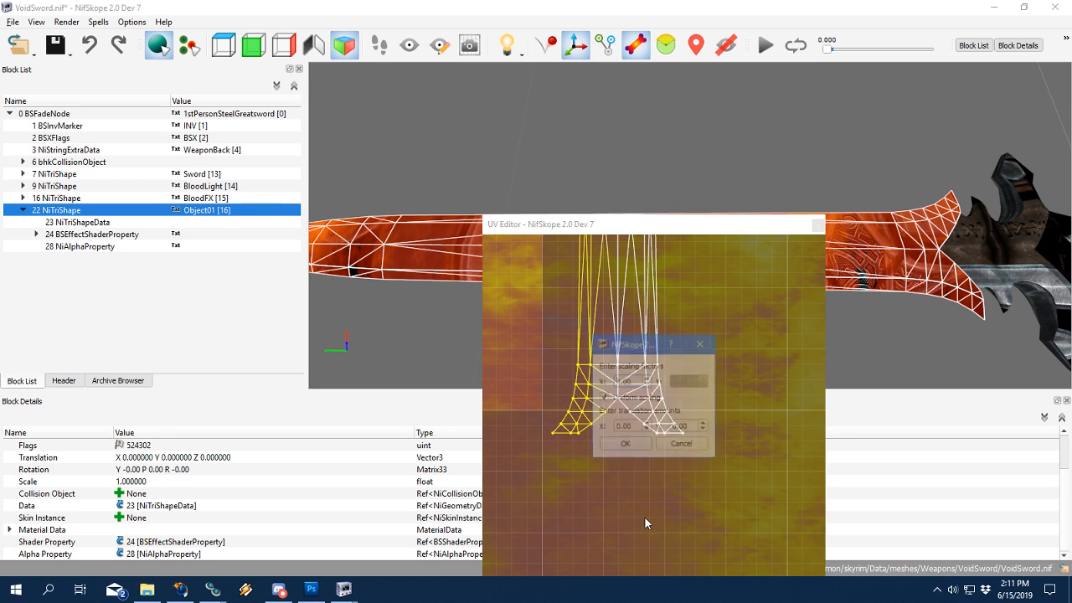
click(619, 396)
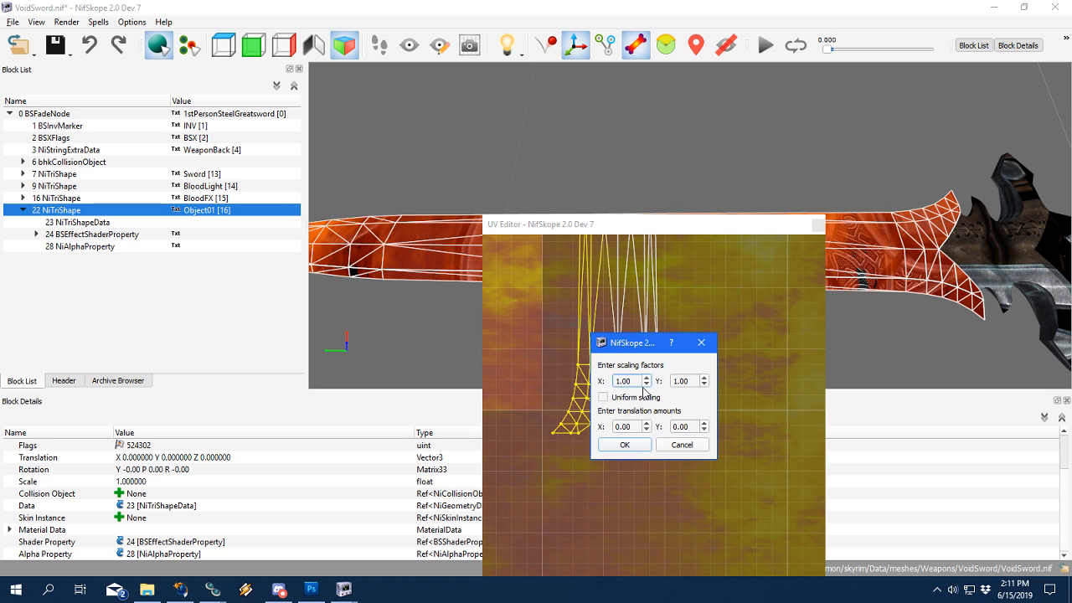
click(624, 444)
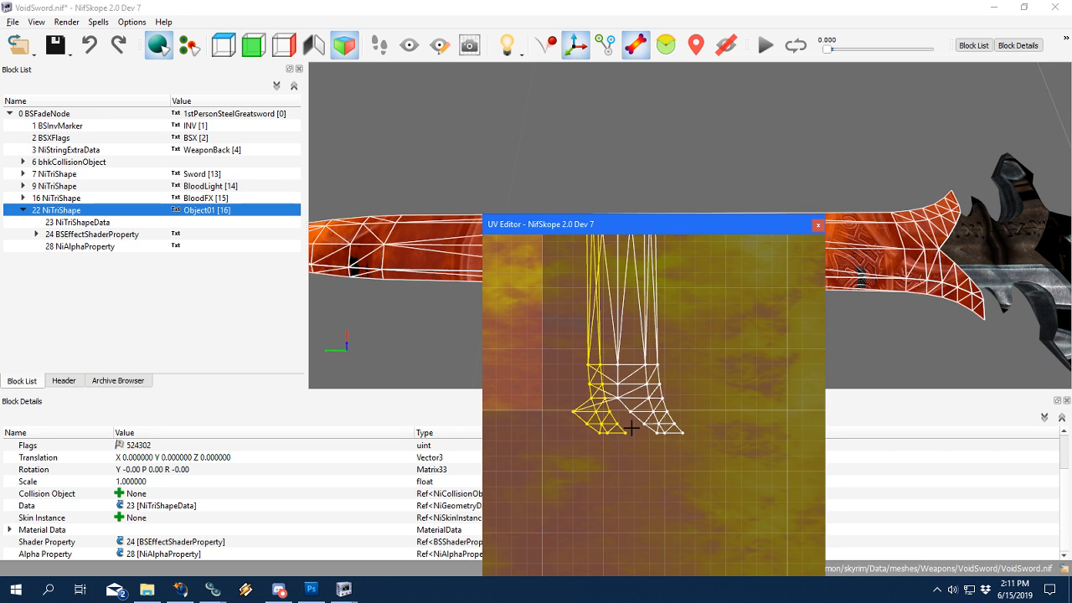
drag(628, 442, 683, 435)
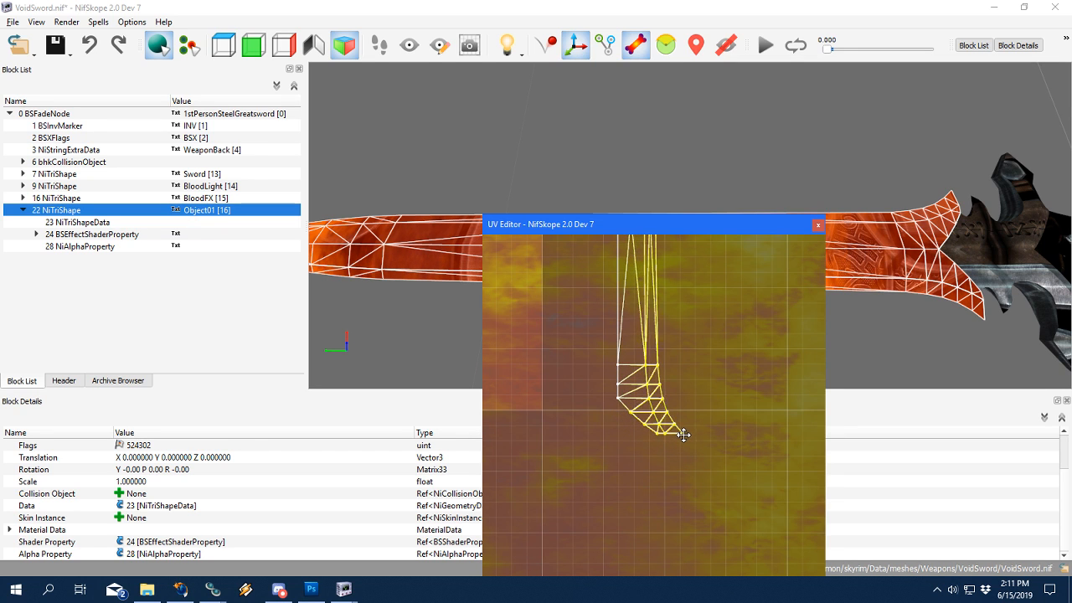
Select the whole folded blade UV layout, move it sideways to the middle of the bright texture tile, and close the UV Editor.
drag(688, 363, 707, 524)
scroll(696, 368, down, 2)
scroll(704, 376, down, 3)
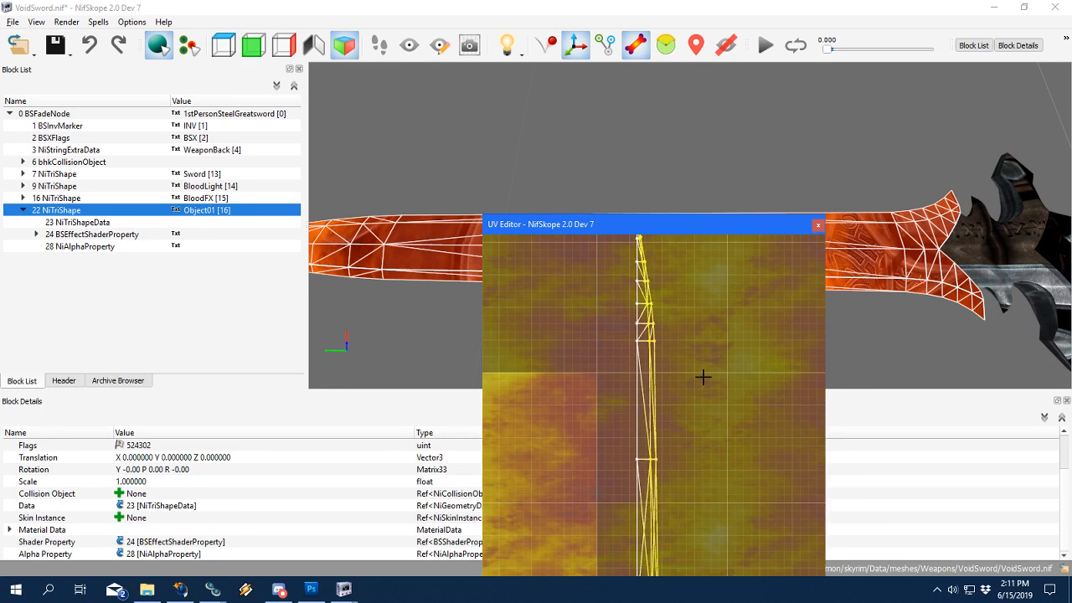
scroll(702, 378, up, 3)
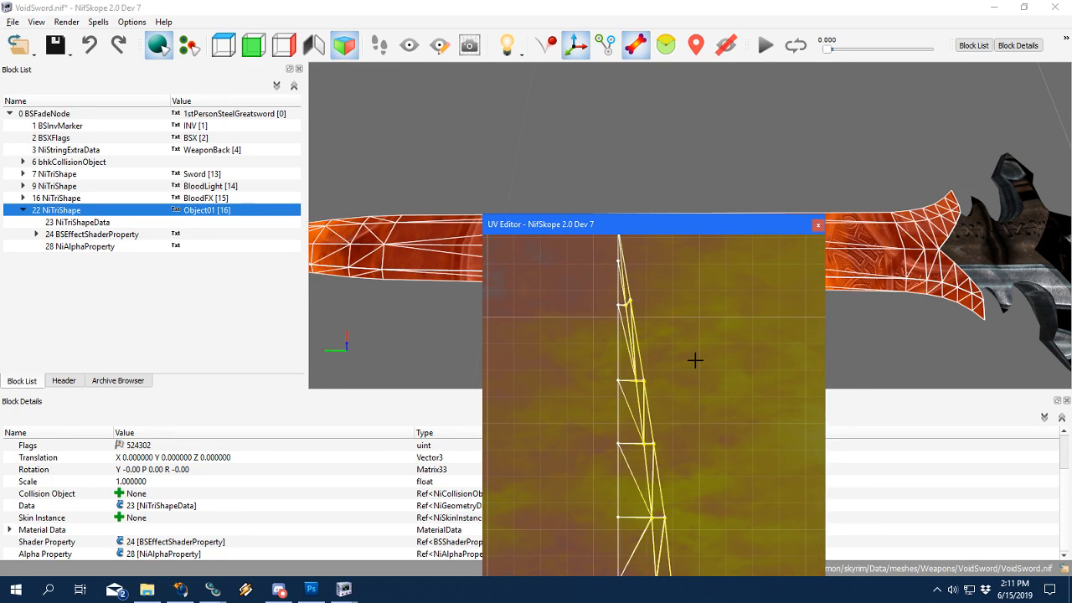
scroll(694, 360, down, 4)
drag(616, 270, 706, 463)
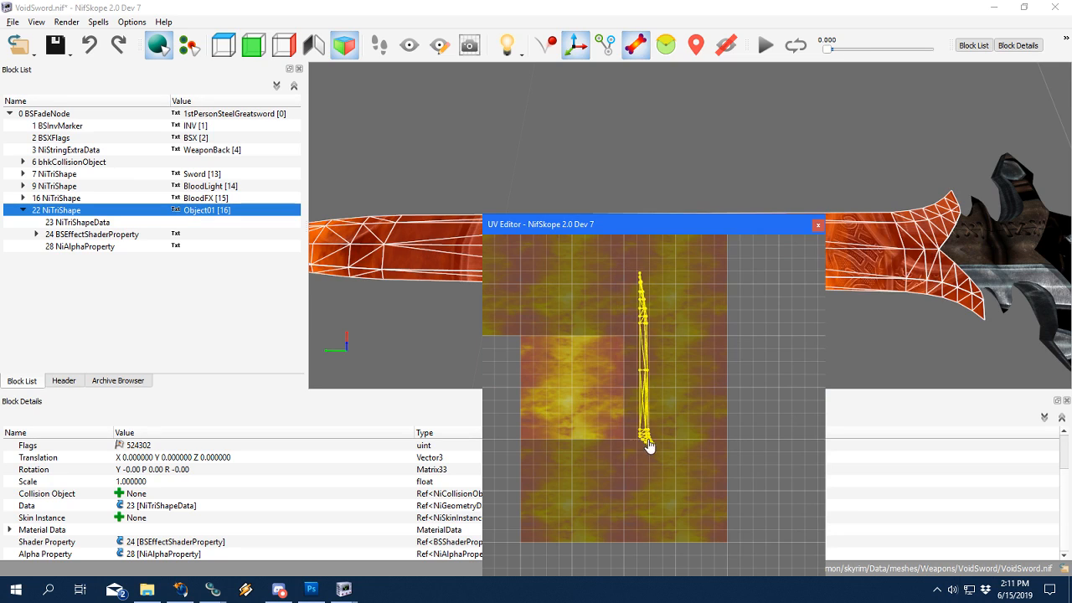
drag(649, 445, 586, 445)
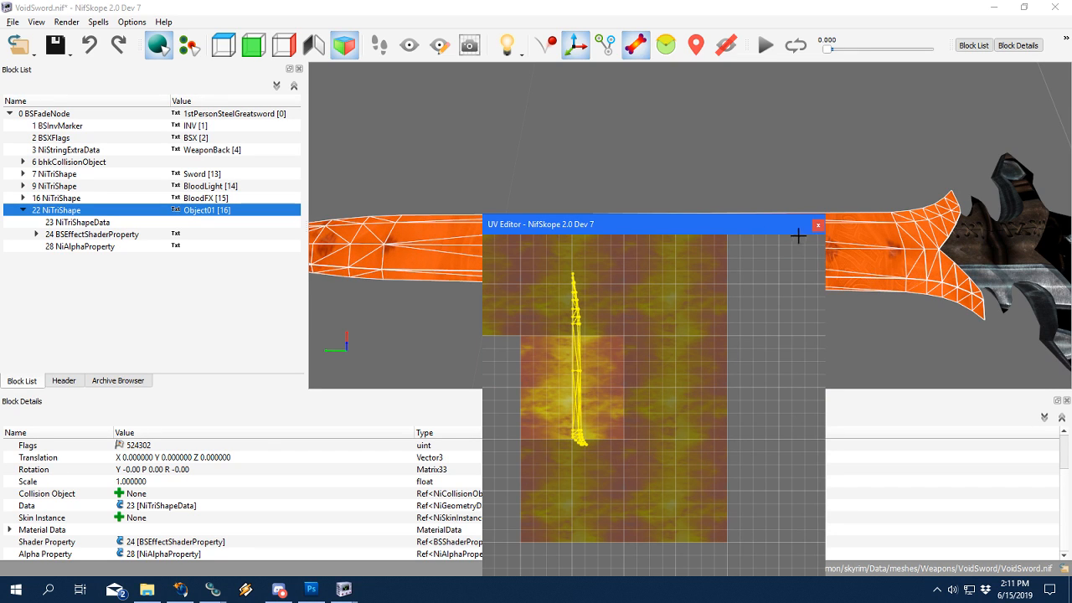
click(814, 225)
Examine the retextured blade, and expand the Vertex Colors list in the NiTriShapeData of Object01.
scroll(741, 301, up, 3)
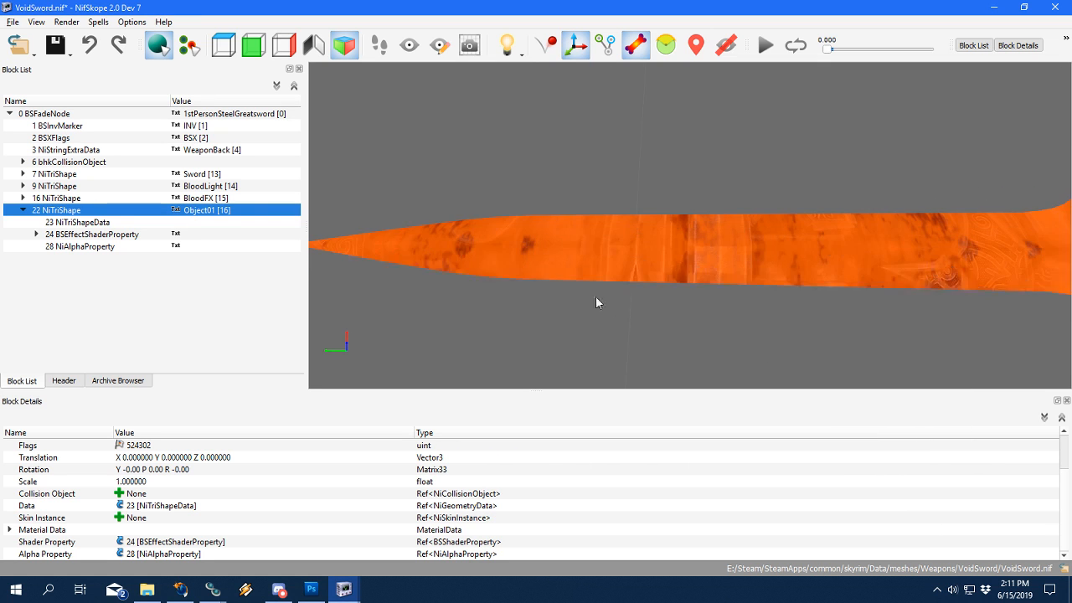
drag(584, 325, 611, 295)
scroll(618, 309, up, 5)
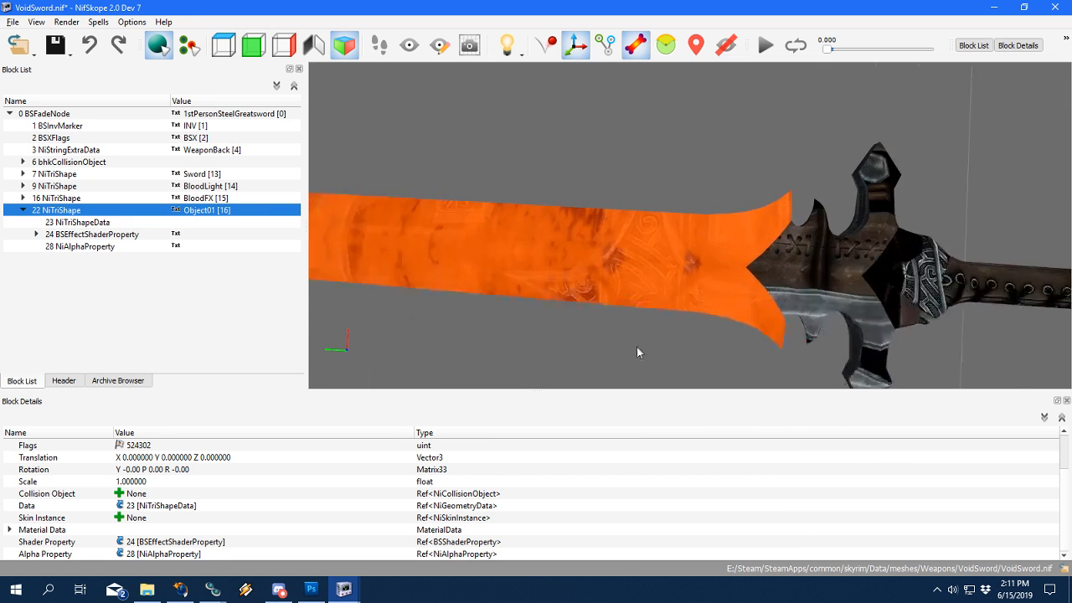
scroll(642, 348, down, 5)
scroll(626, 329, up, 4)
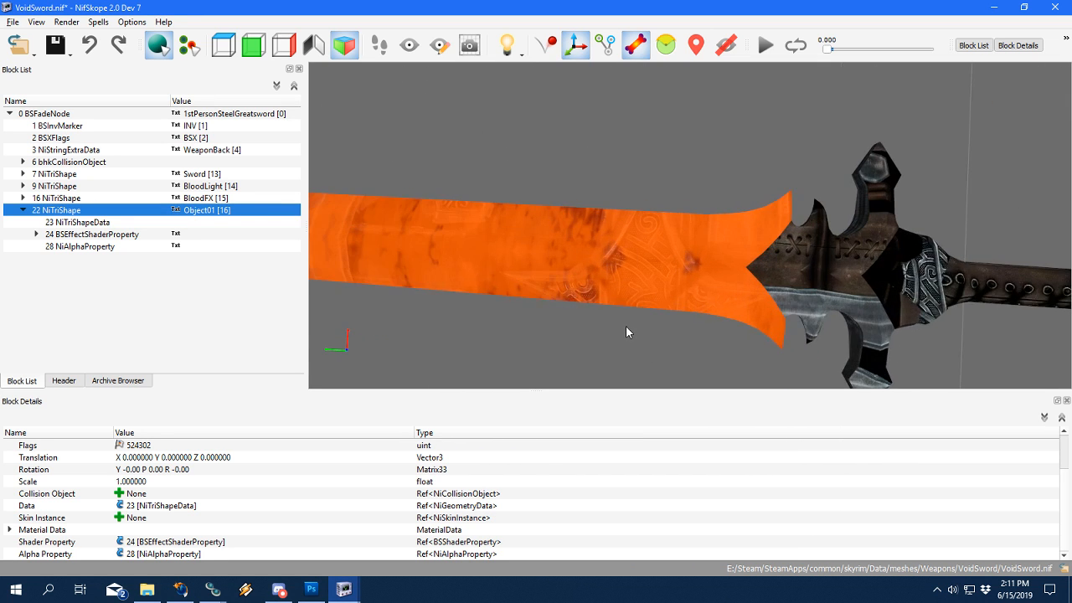
click(80, 223)
scroll(180, 532, down, 1)
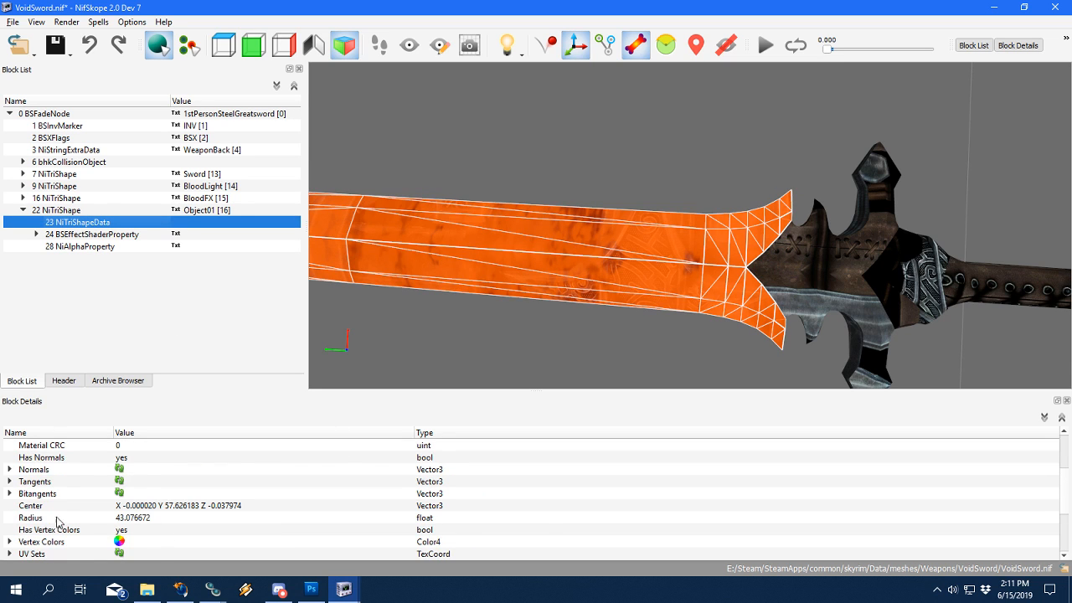
scroll(59, 519, down, 1)
click(9, 507)
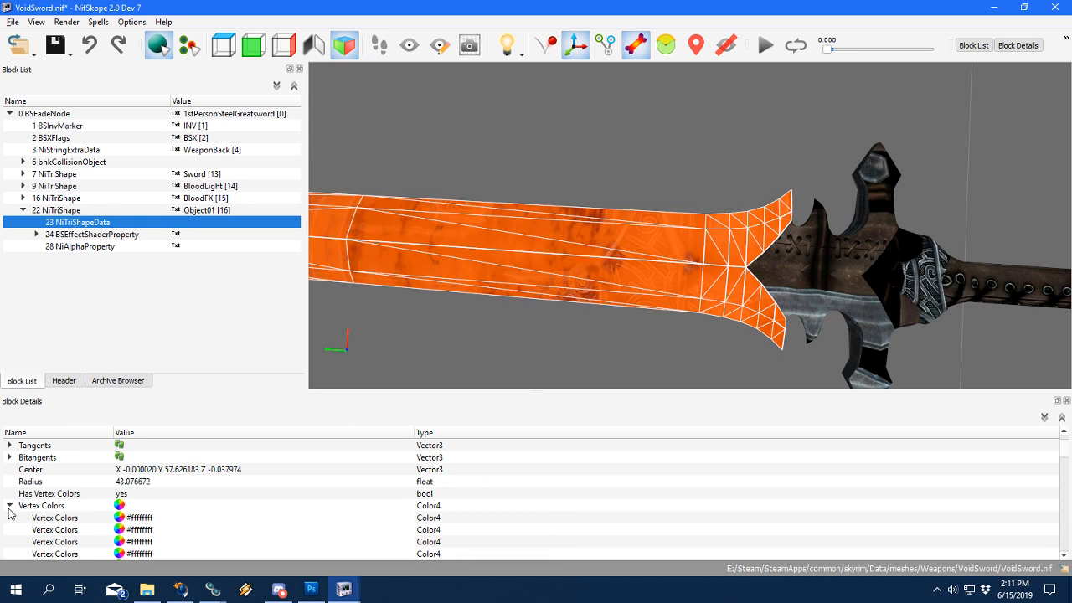
Go through the first four Vertex Colors entries to see which blade vertex each one marks.
click(63, 519)
drag(466, 319, 844, 335)
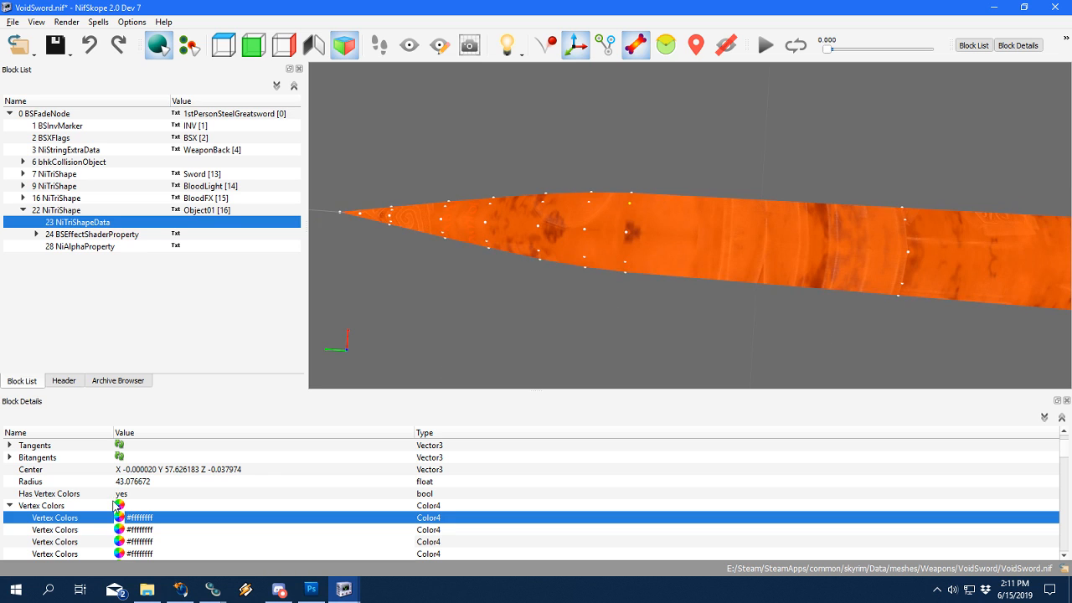
click(60, 532)
drag(519, 318, 612, 303)
click(44, 543)
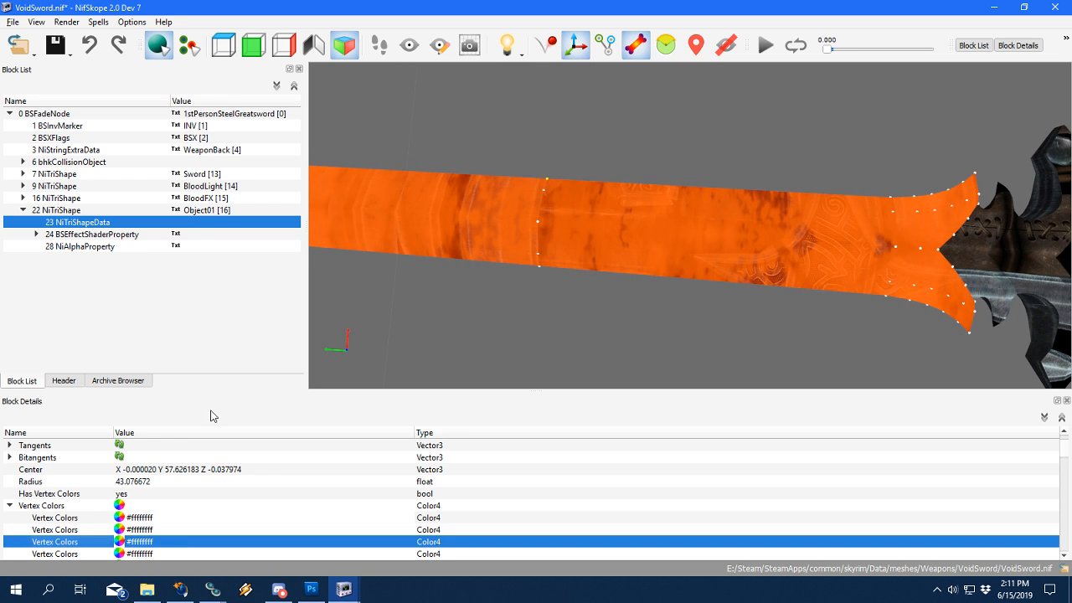
scroll(122, 518, down, 1)
click(63, 519)
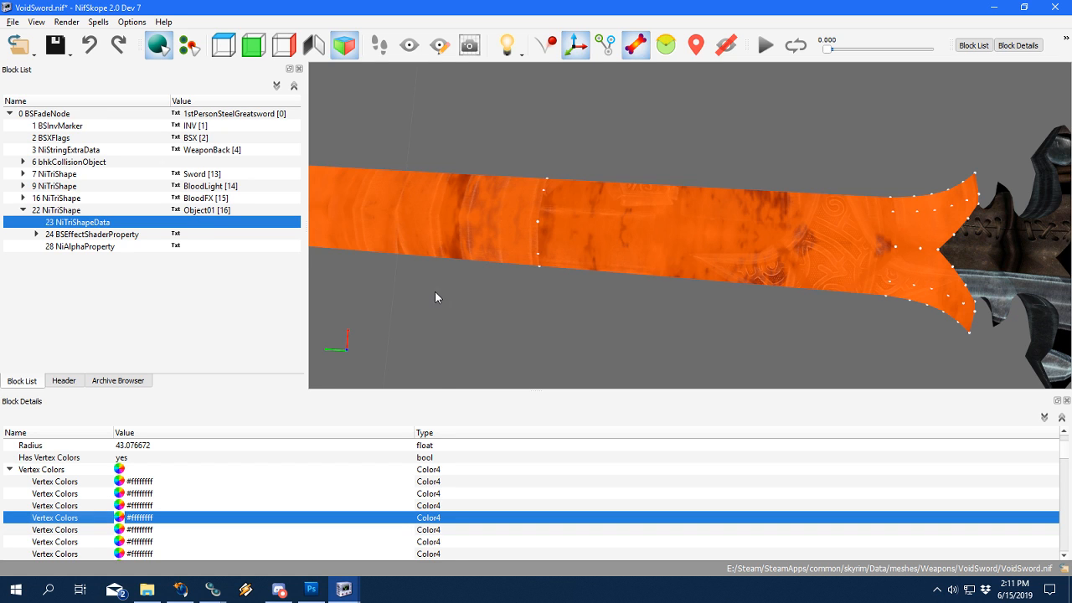
scroll(427, 308, down, 4)
key(a)
Set the fifth Vertex Colors entry, a vertex on the blade's centre line, to black (#000000ff).
click(68, 532)
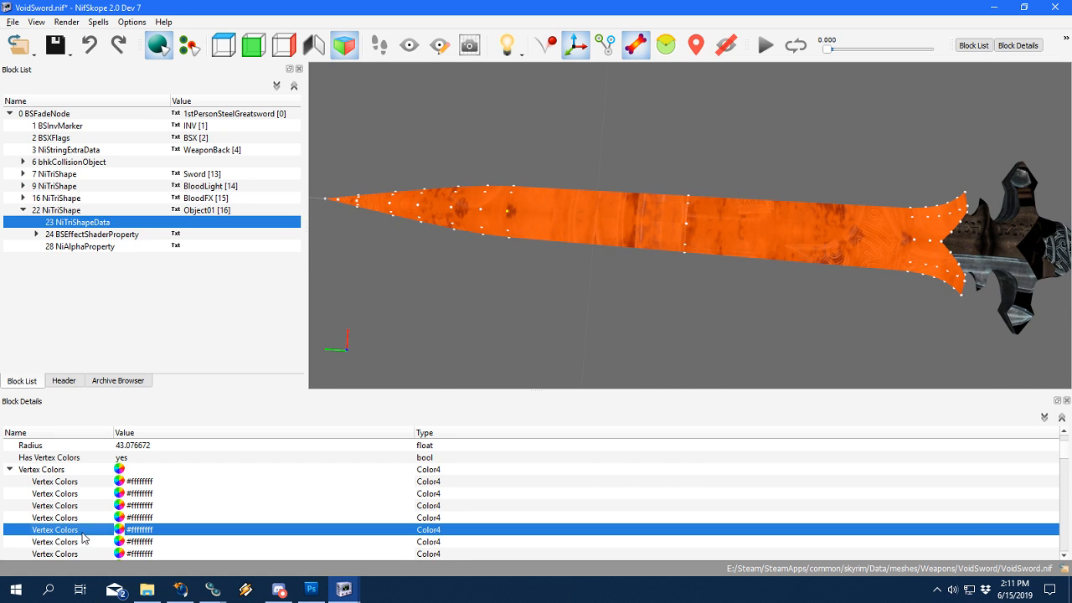
double_click(138, 530)
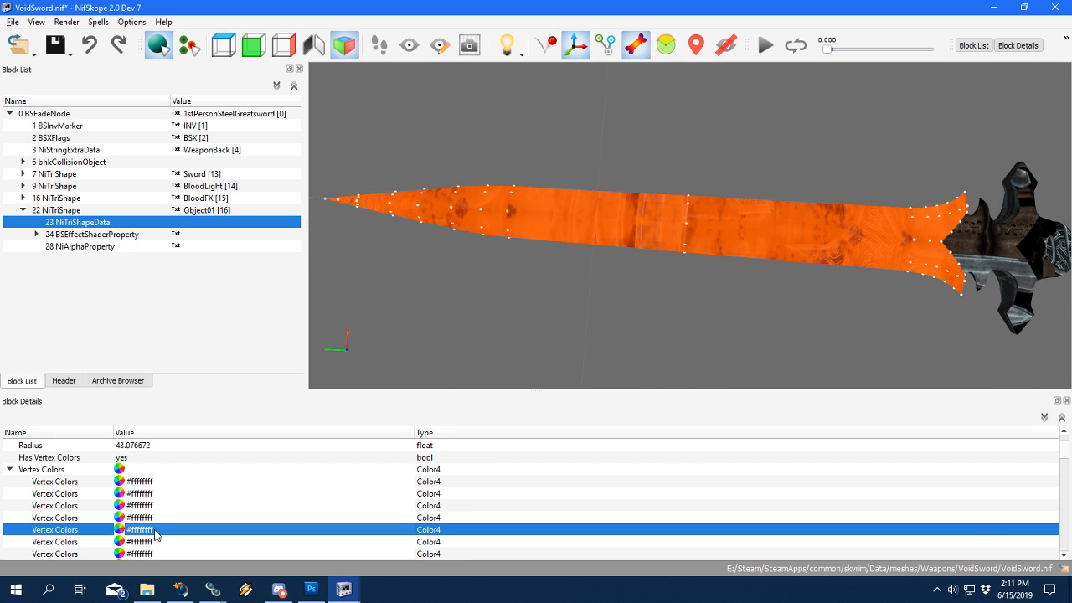
click(87, 509)
click(79, 529)
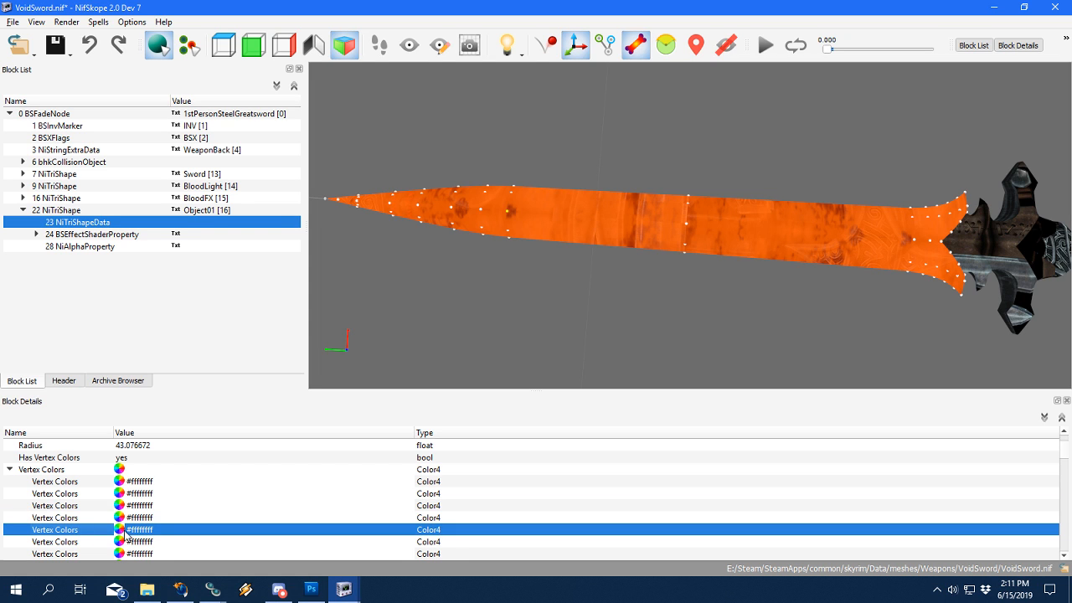
click(120, 530)
drag(520, 299, 500, 301)
click(485, 361)
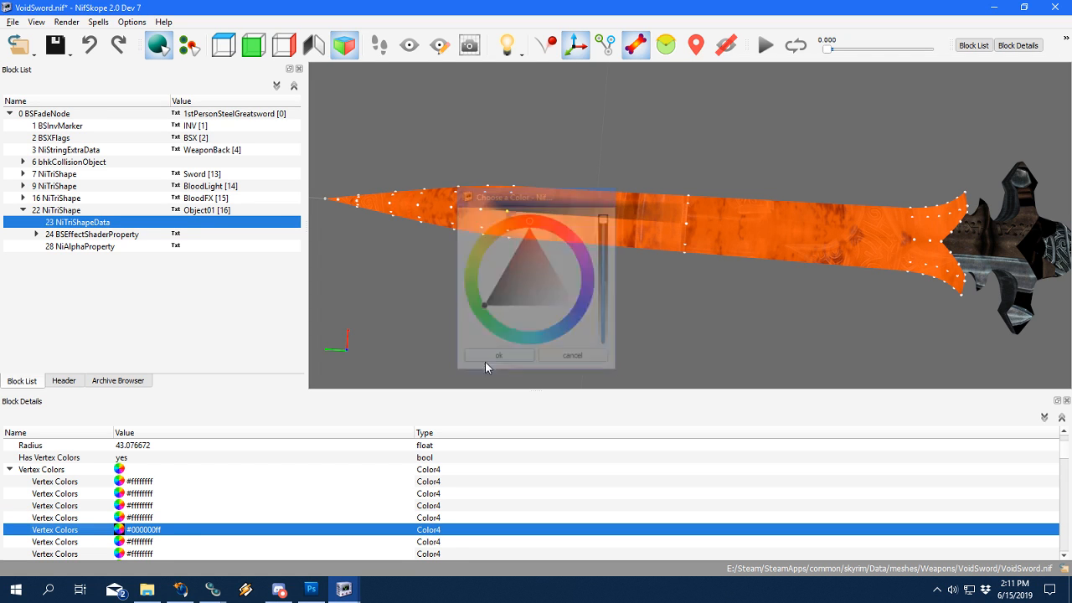
Find the next centre-line vertex toward the blade tip and set its colour, the eighth Vertex Colors entry, to black (#000000ff).
click(75, 542)
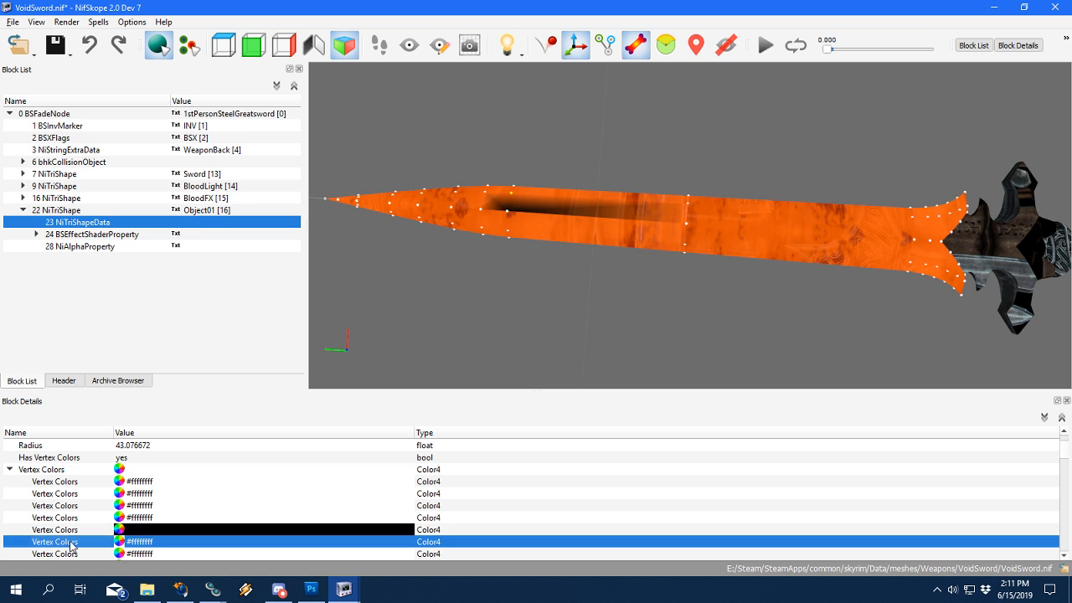
scroll(84, 512, down, 1)
click(71, 517)
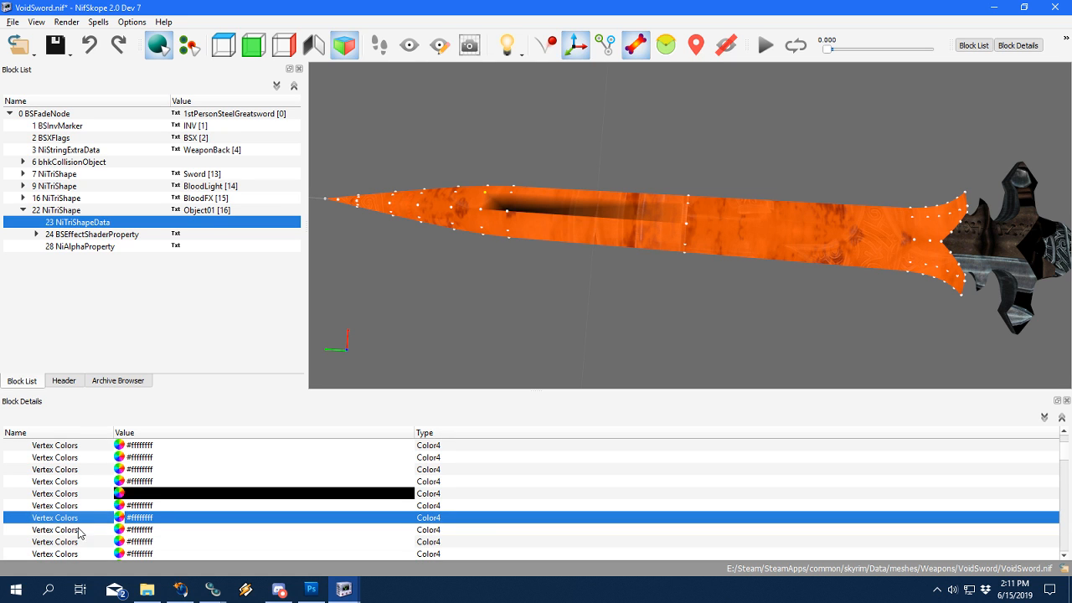
click(72, 530)
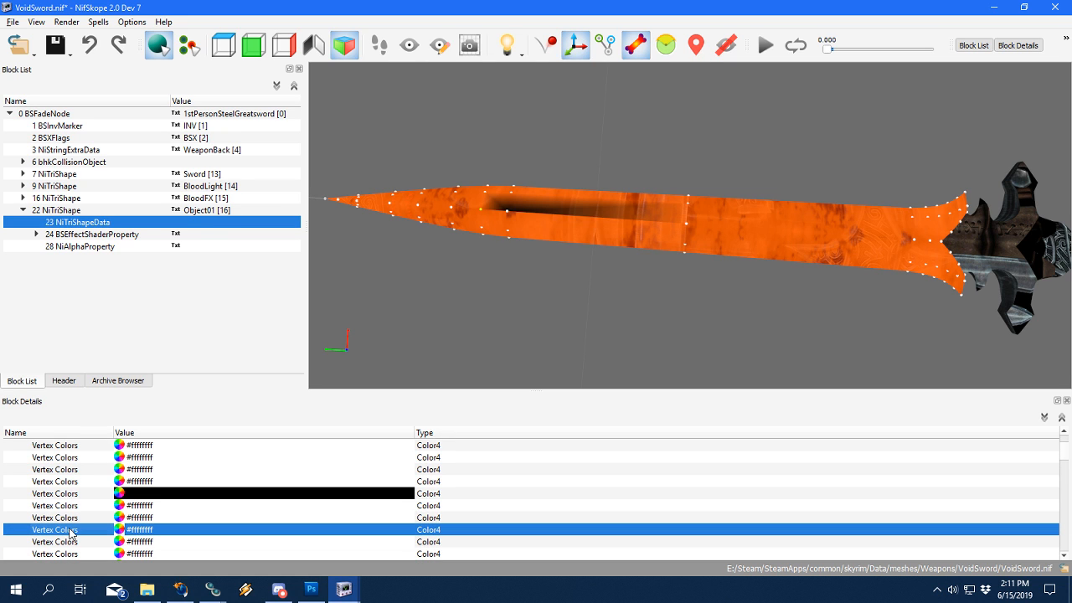
click(120, 529)
drag(550, 281, 482, 372)
click(502, 358)
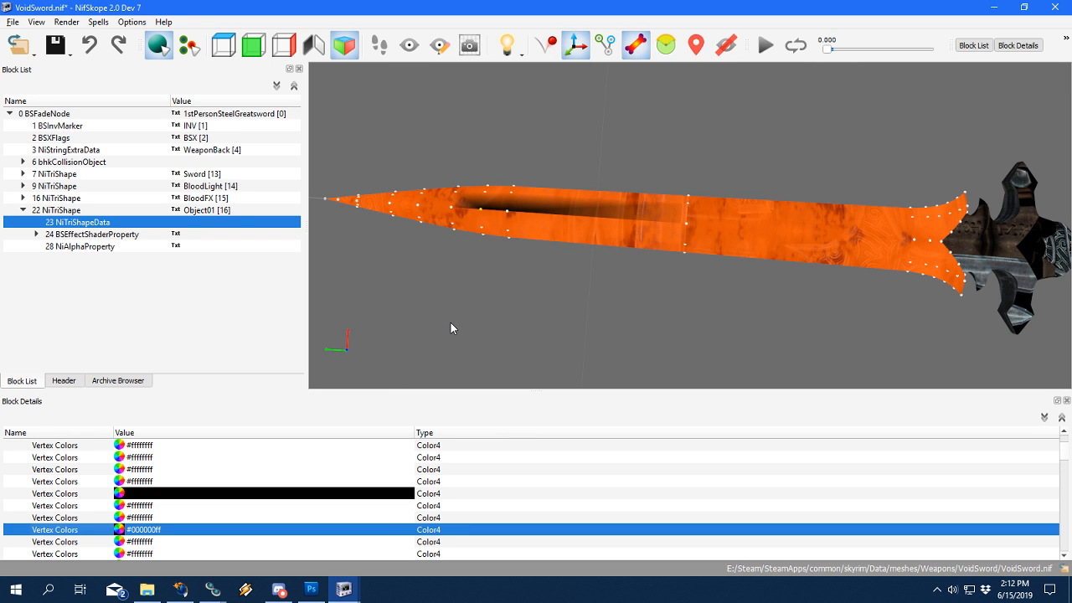
Set the tenth Vertex Colors entry, the following centre-line vertex toward the tip, to black (#000000ff).
scroll(83, 548, down, 1)
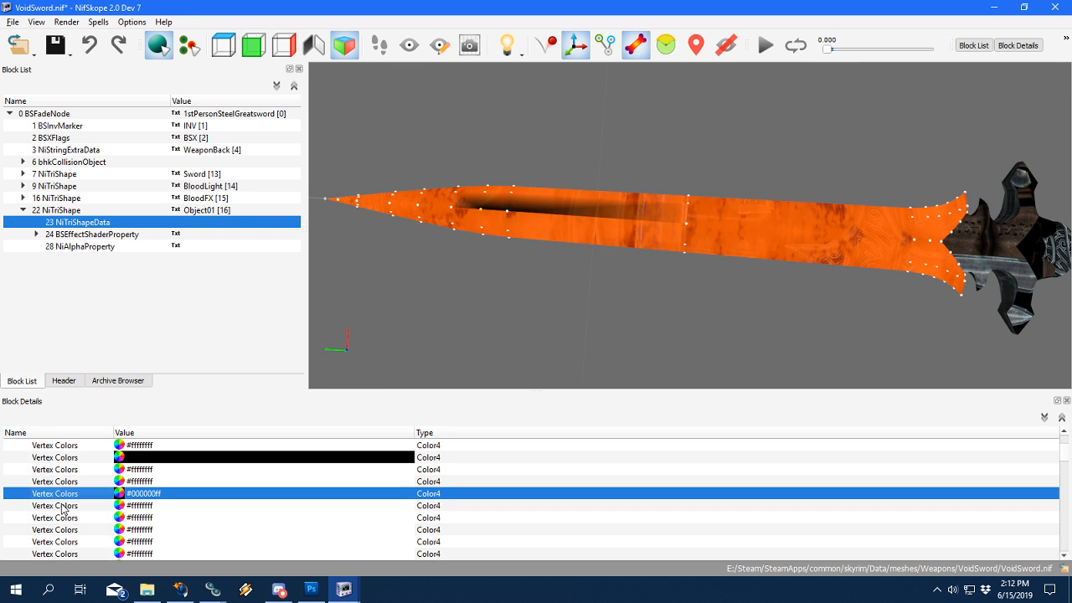
click(62, 507)
click(58, 519)
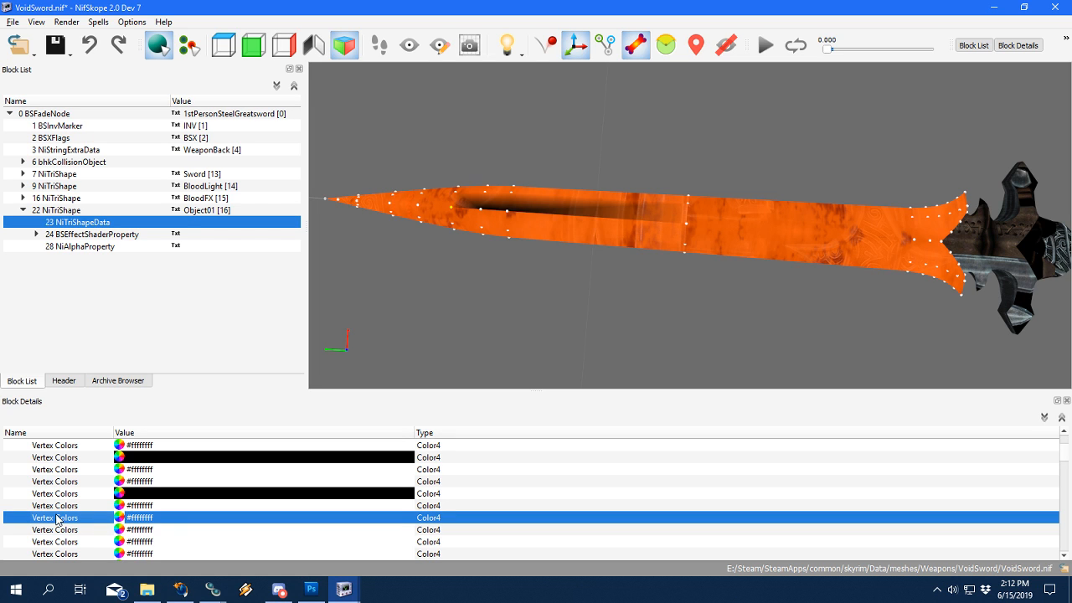
click(120, 517)
click(484, 305)
click(491, 358)
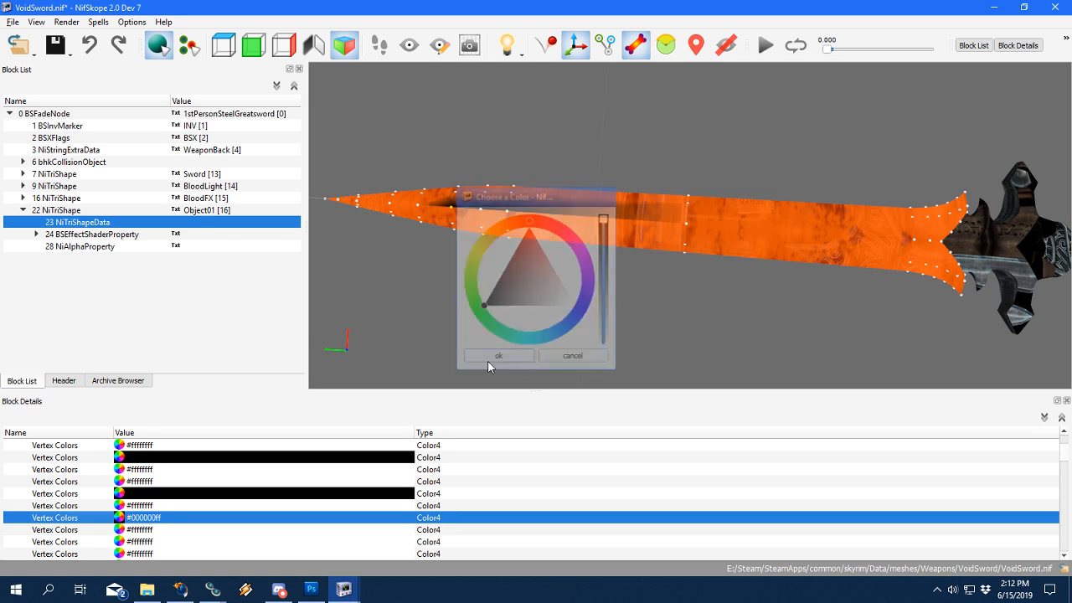
Set the twelfth Vertex Colors entry, one centre-line vertex closer to the tip, to black (#000000ff).
click(64, 530)
click(56, 541)
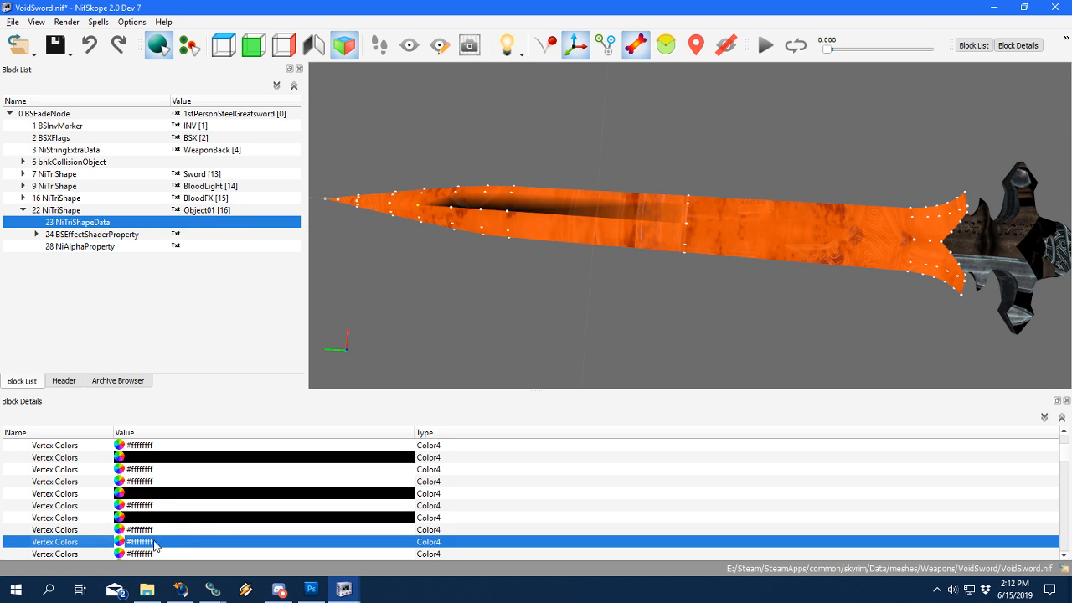
click(120, 542)
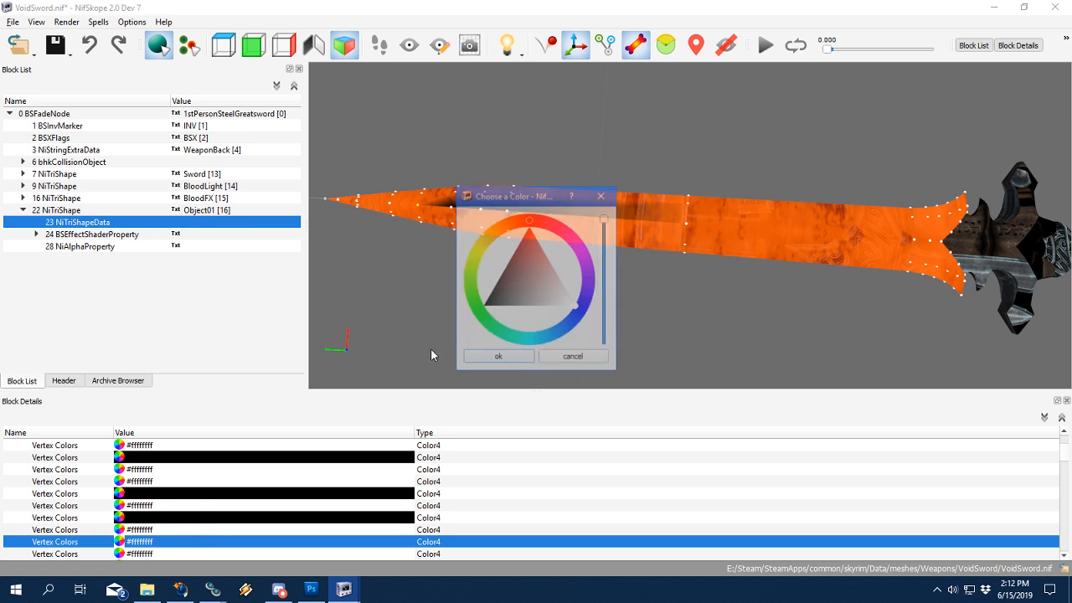
click(492, 361)
Set the fourteenth Vertex Colors entry, the centre-line vertex near the start of the blade tip, to black (#000000ff).
scroll(87, 517, down, 1)
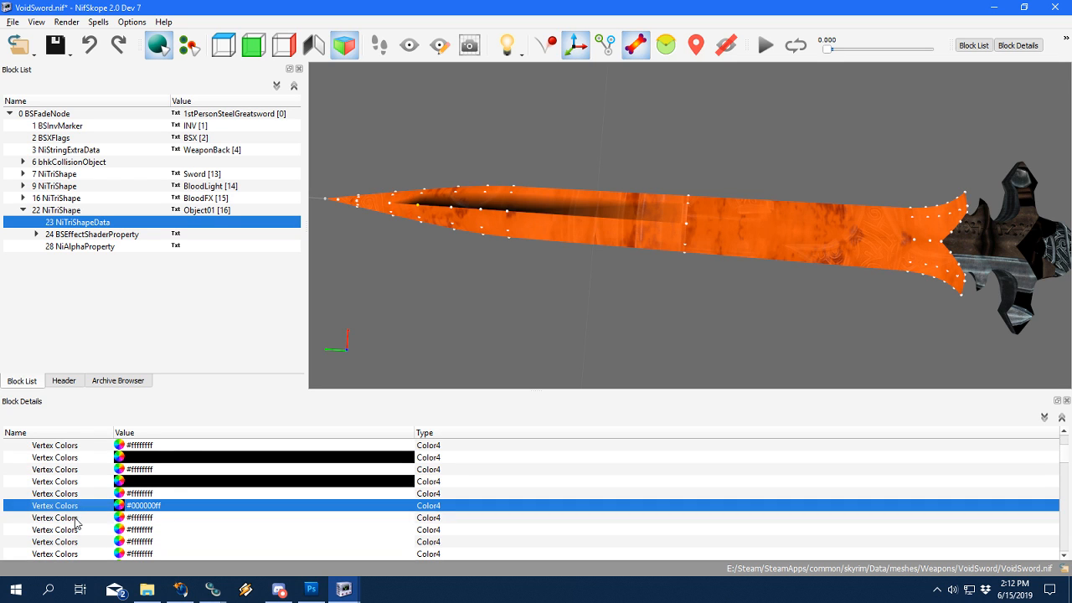
click(75, 517)
click(81, 529)
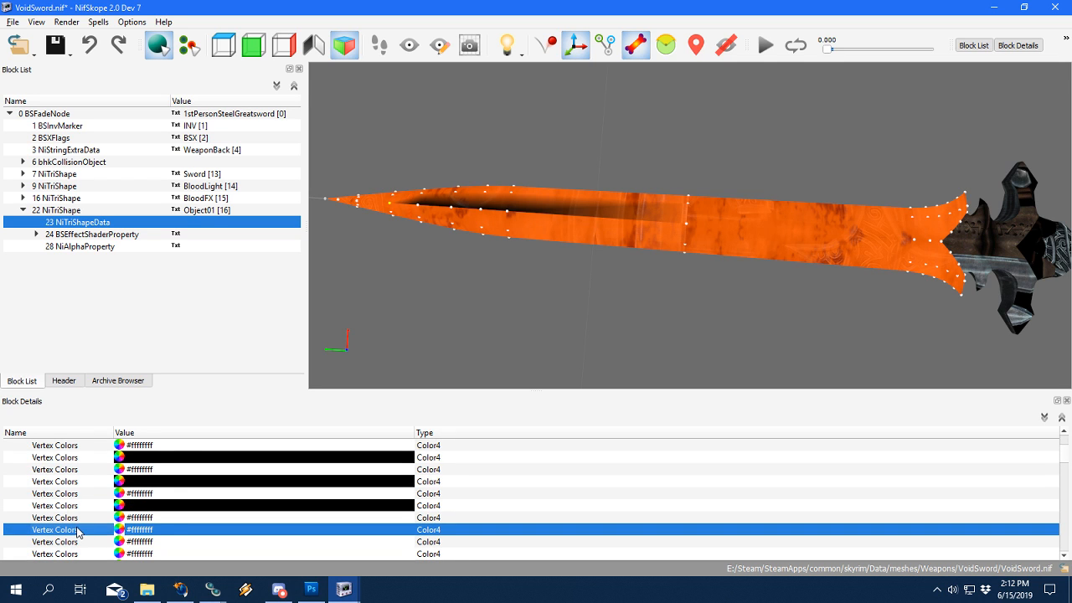
click(121, 530)
click(494, 359)
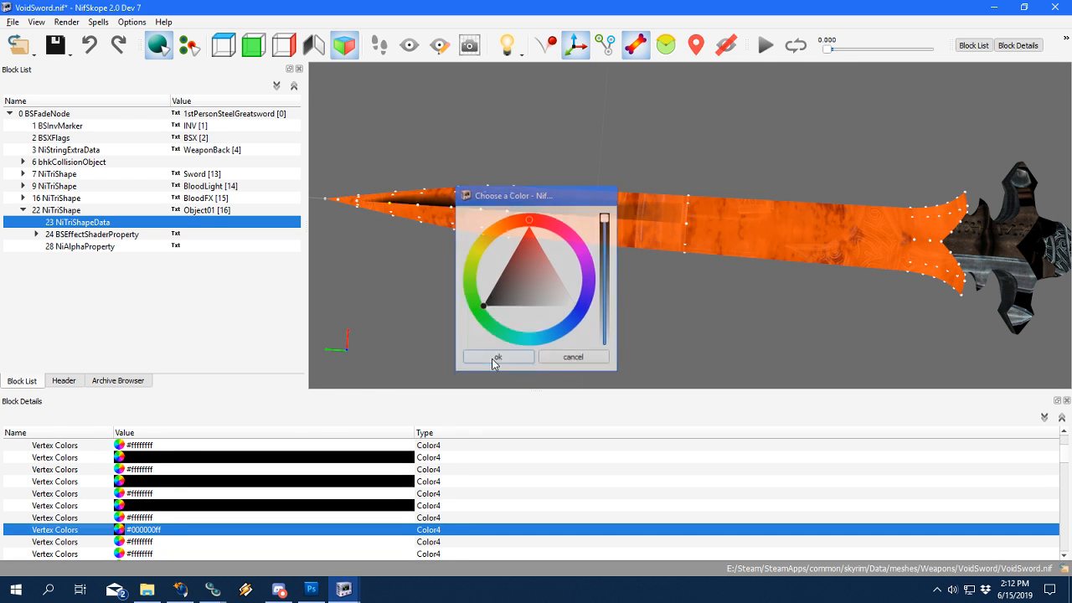
drag(482, 295, 535, 266)
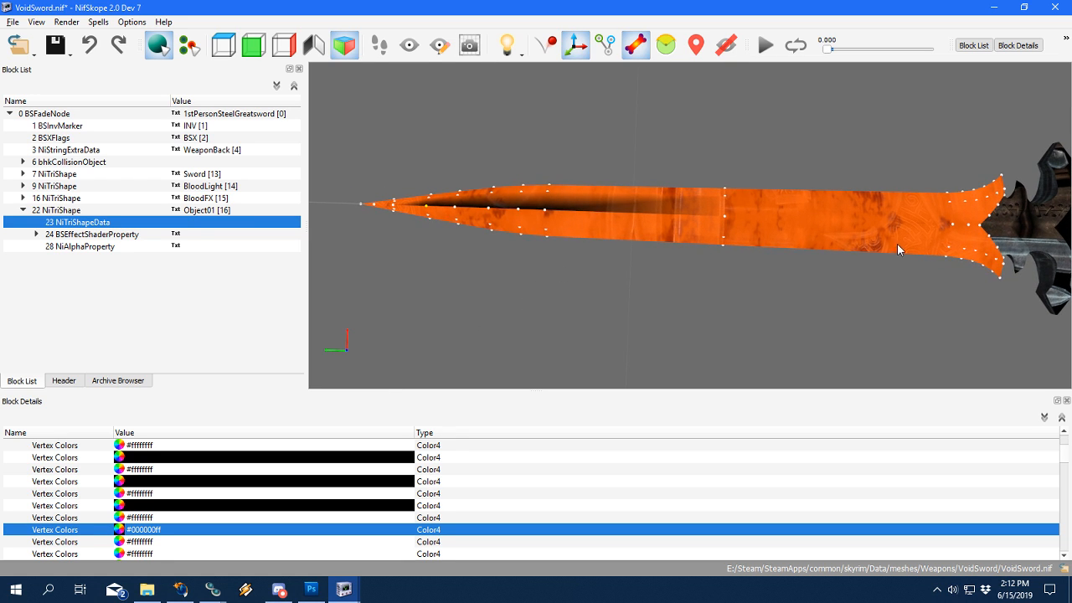
drag(897, 243, 723, 218)
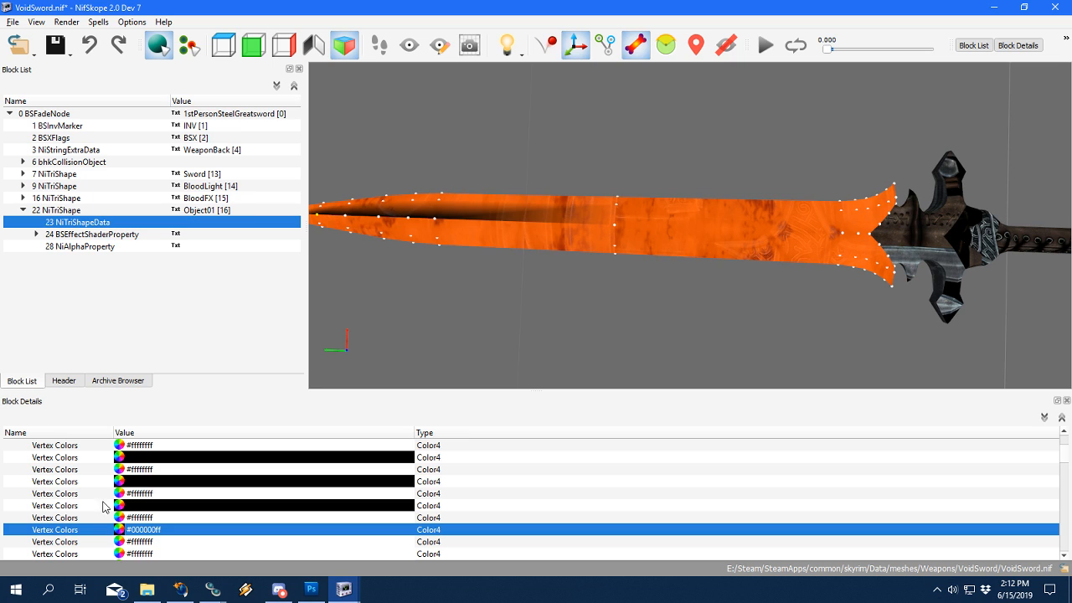
scroll(535, 499, down, 1)
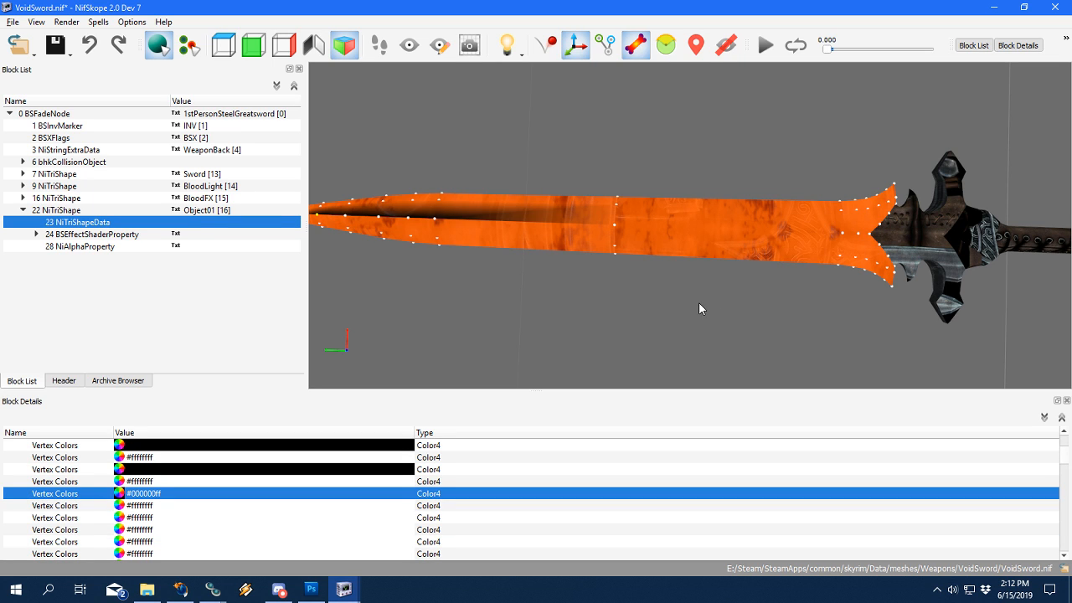
Set the sixteenth Vertex Colors entry, the next centre-line vertex at the blade tip, to black (#000000ff).
click(65, 505)
drag(406, 298, 564, 298)
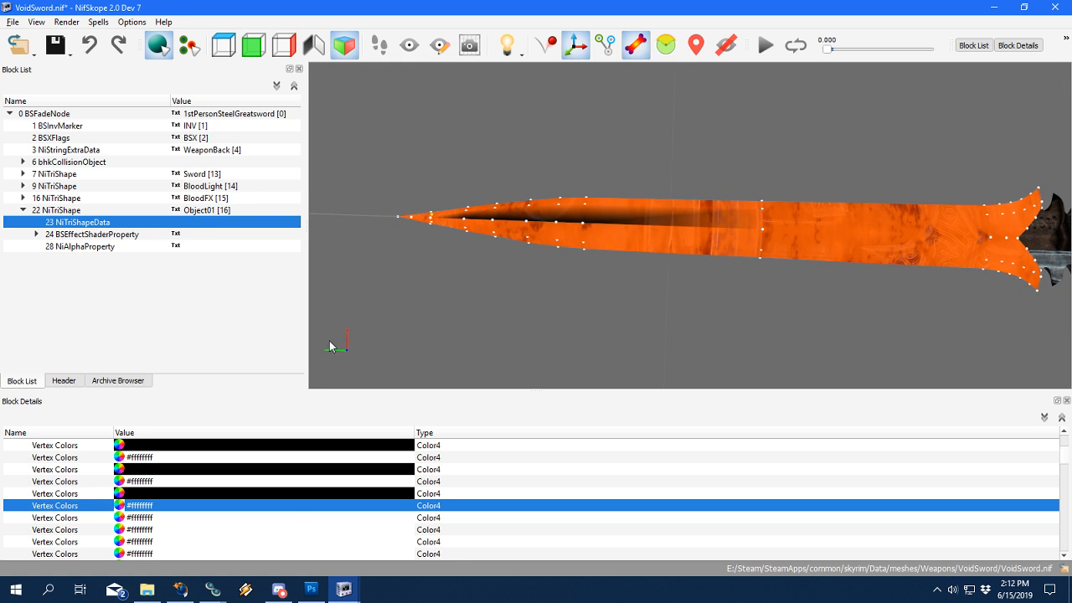
click(154, 518)
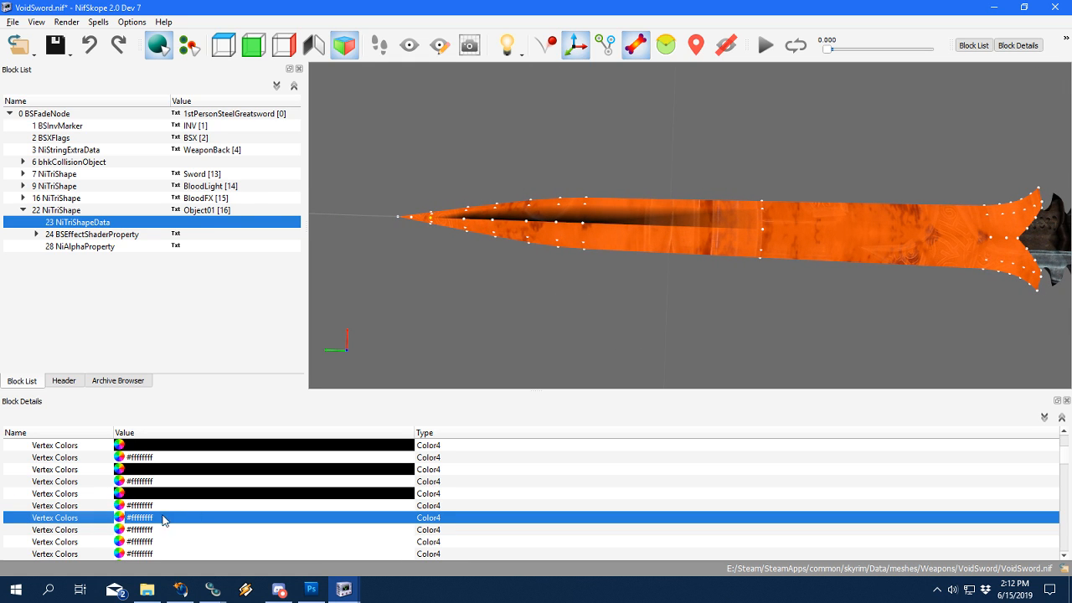
click(120, 517)
click(555, 278)
click(494, 357)
Check the 17th to 30th Vertex Colors entries against the blade mesh to look for further centre-line vertices.
scroll(144, 500, down, 1)
click(71, 495)
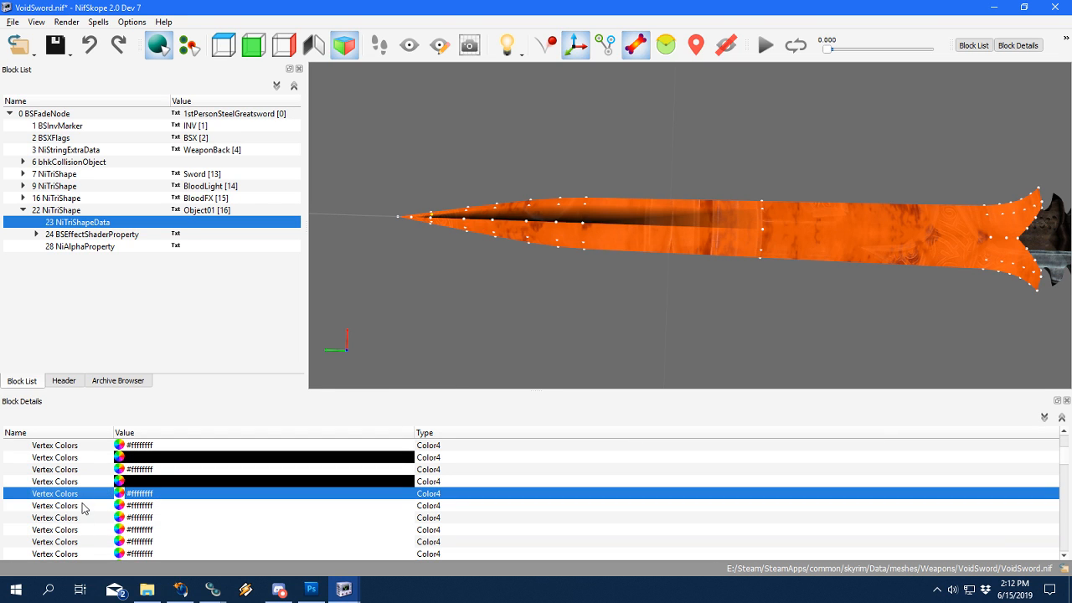
click(65, 506)
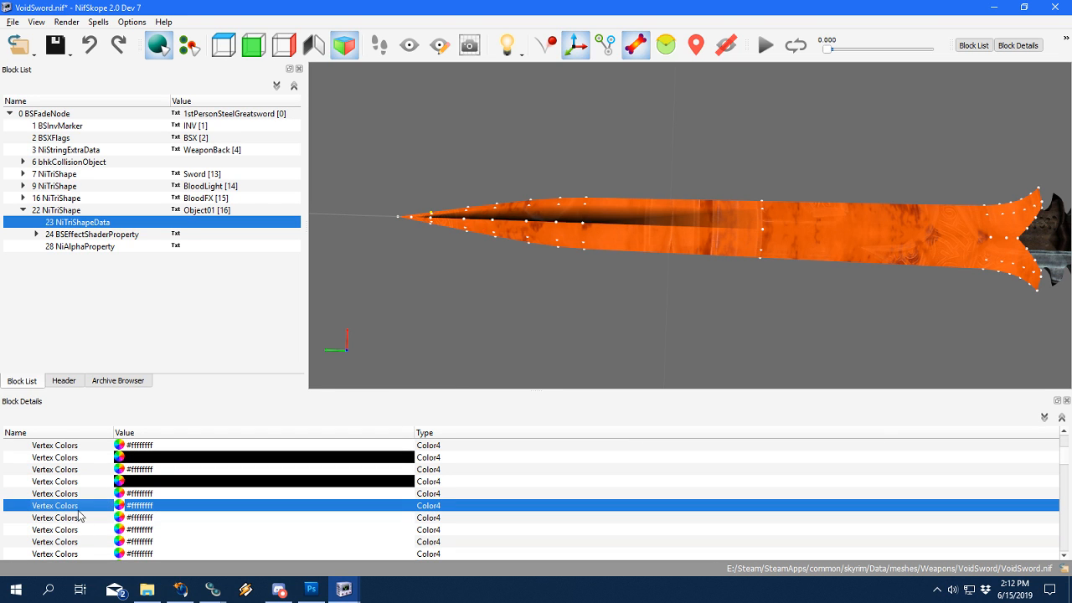
click(57, 518)
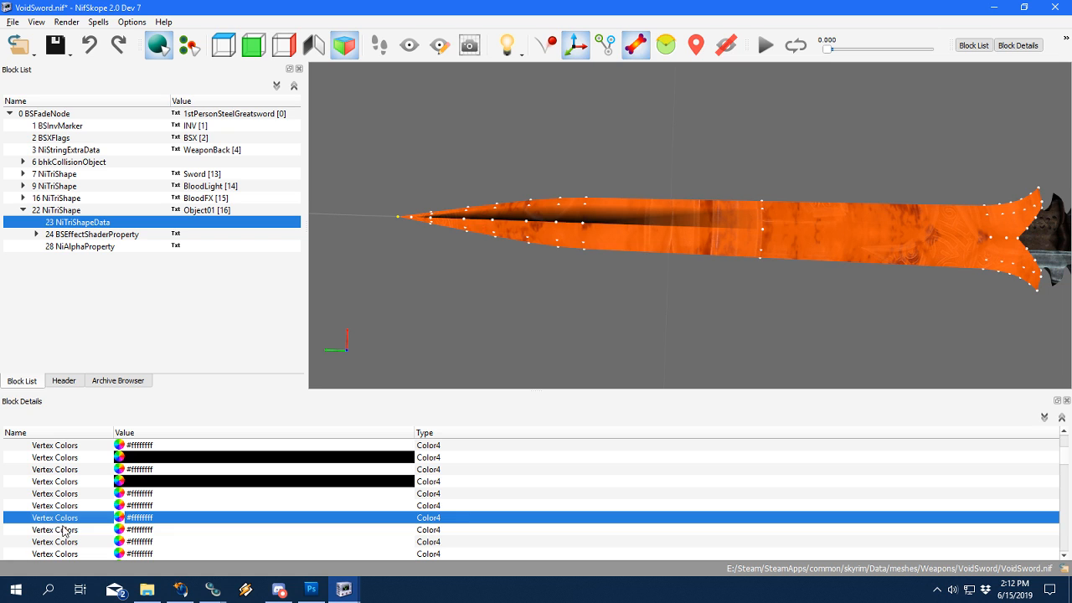
click(64, 529)
scroll(87, 537, down, 1)
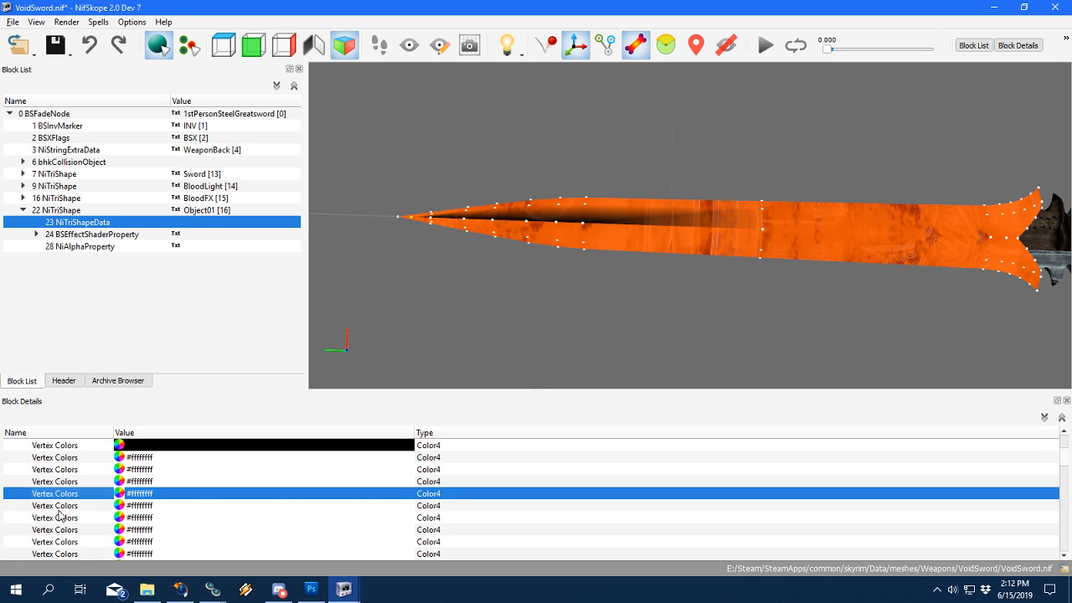
click(60, 507)
drag(493, 260, 384, 237)
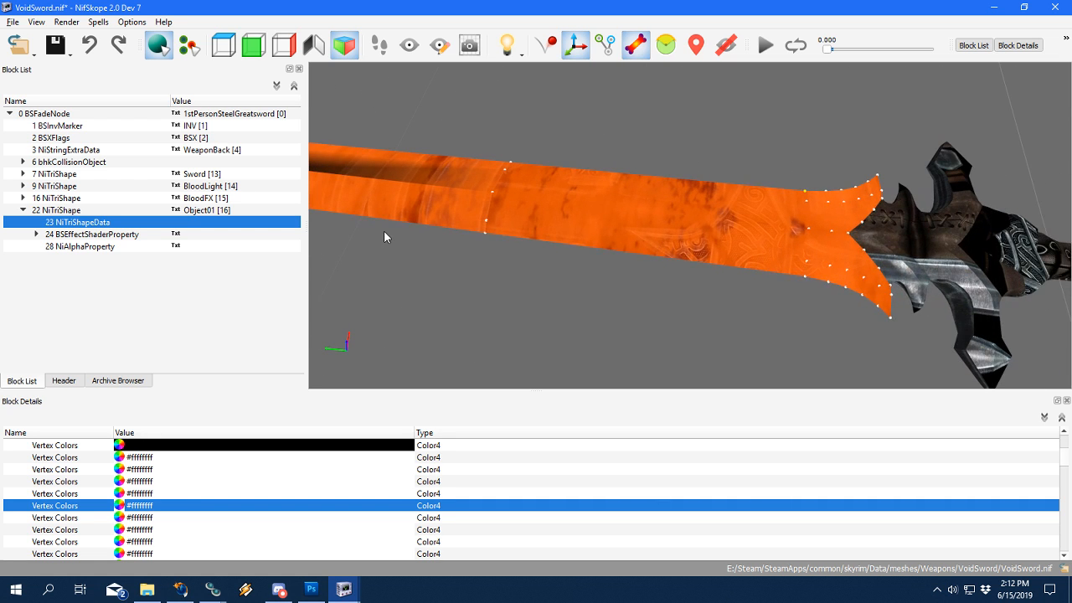
click(54, 517)
click(62, 530)
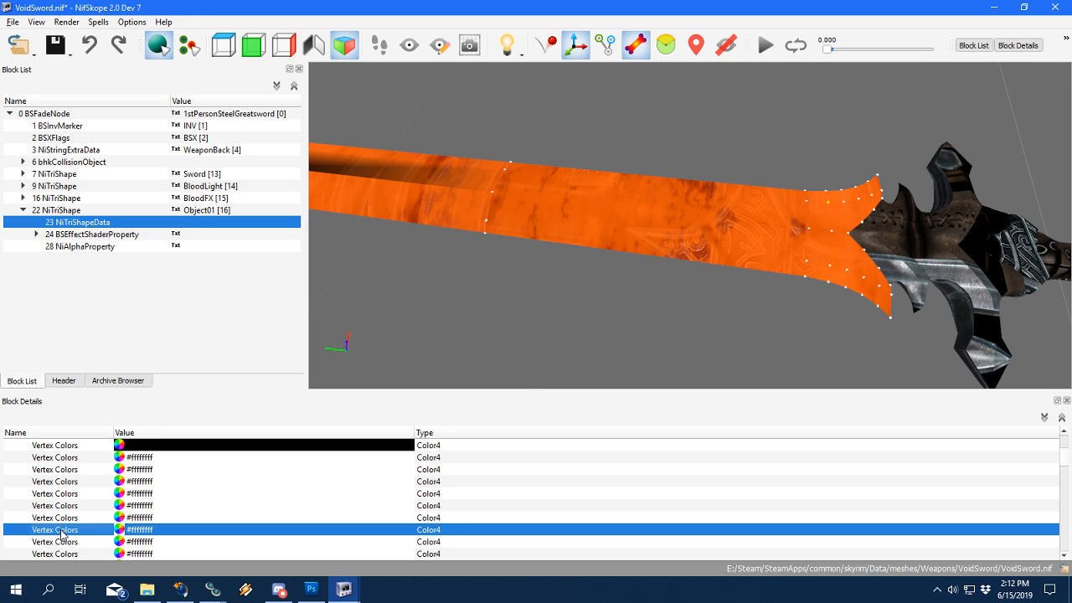
click(59, 541)
scroll(89, 460, down, 1)
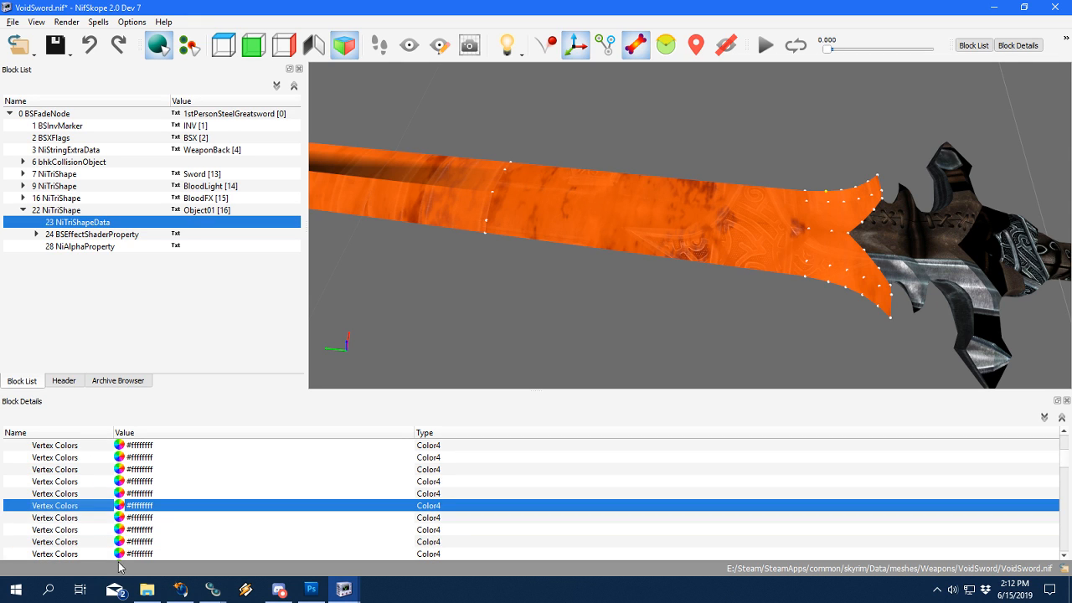
click(73, 519)
click(63, 531)
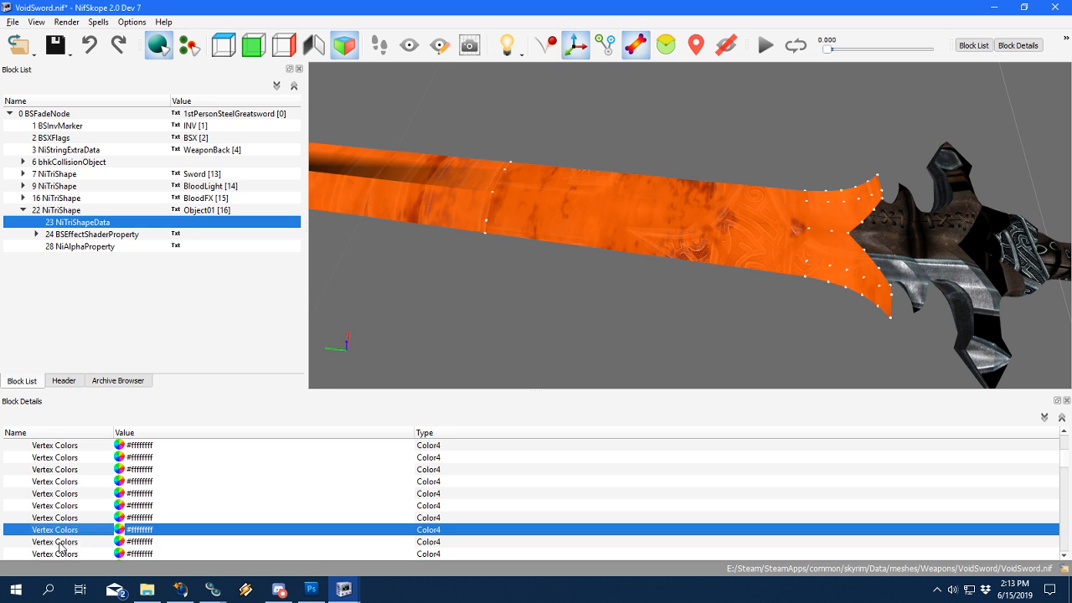
click(61, 541)
scroll(112, 463, down, 1)
click(64, 519)
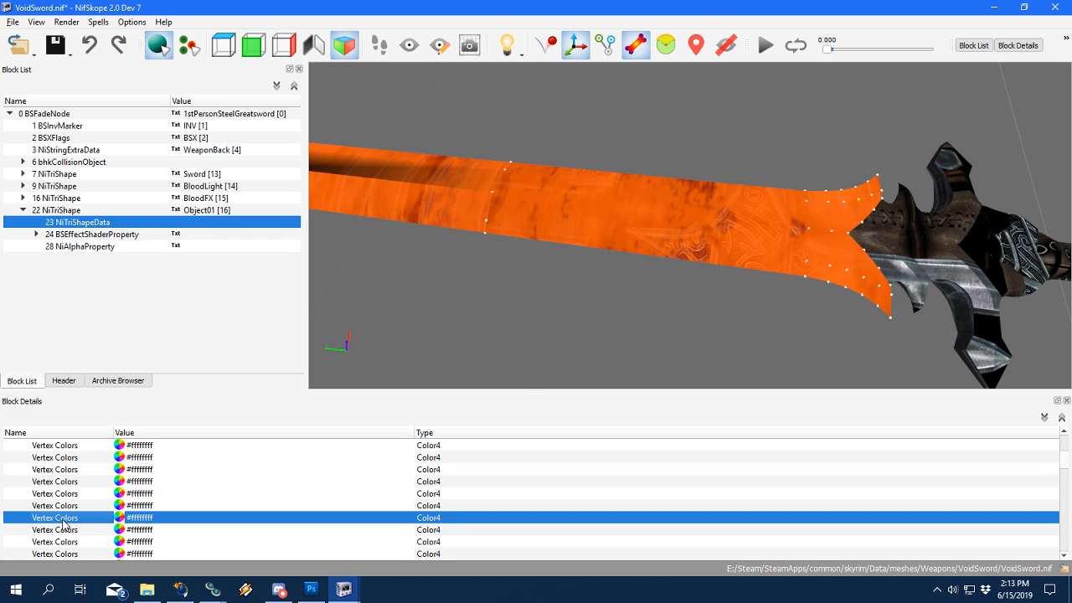
click(62, 531)
scroll(86, 519, down, 1)
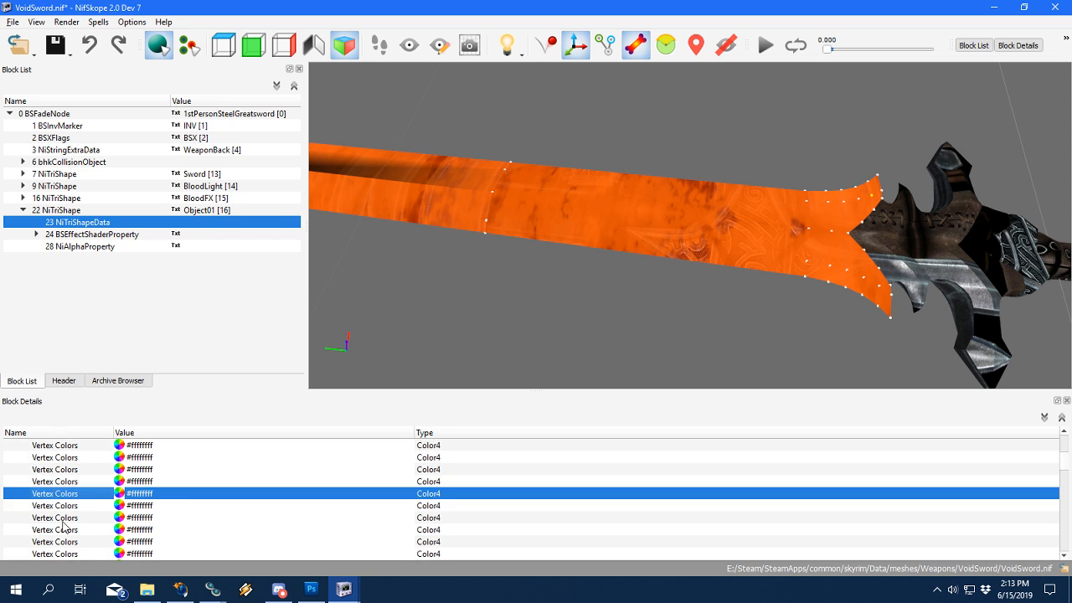
click(62, 507)
Set the 31st Vertex Colors entry, the centre-line vertex at mid-blade, to black (#000000ff).
click(74, 520)
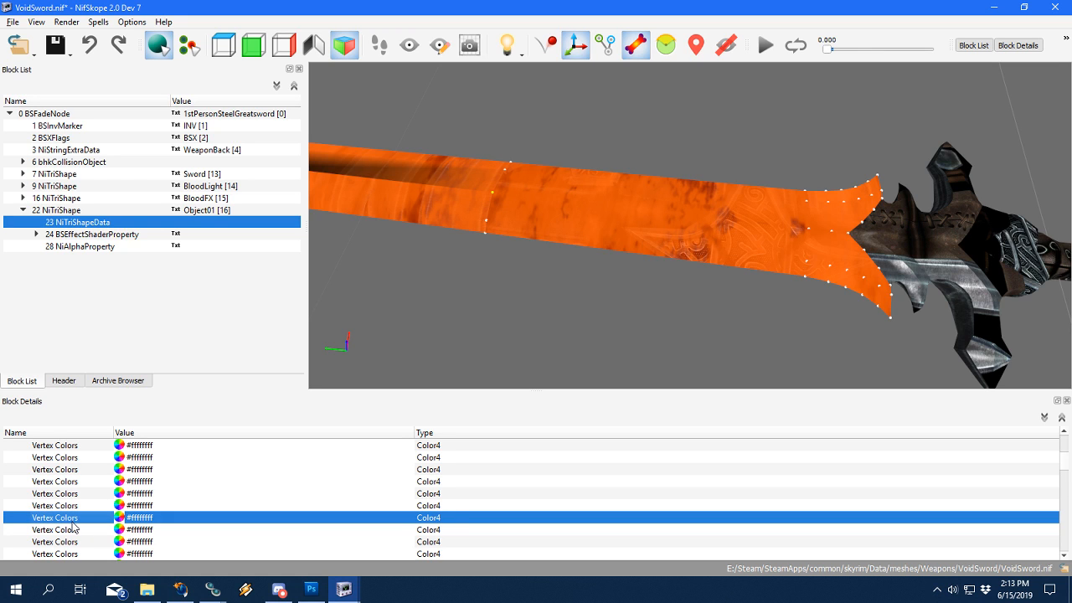
click(121, 520)
drag(494, 303, 425, 384)
click(491, 362)
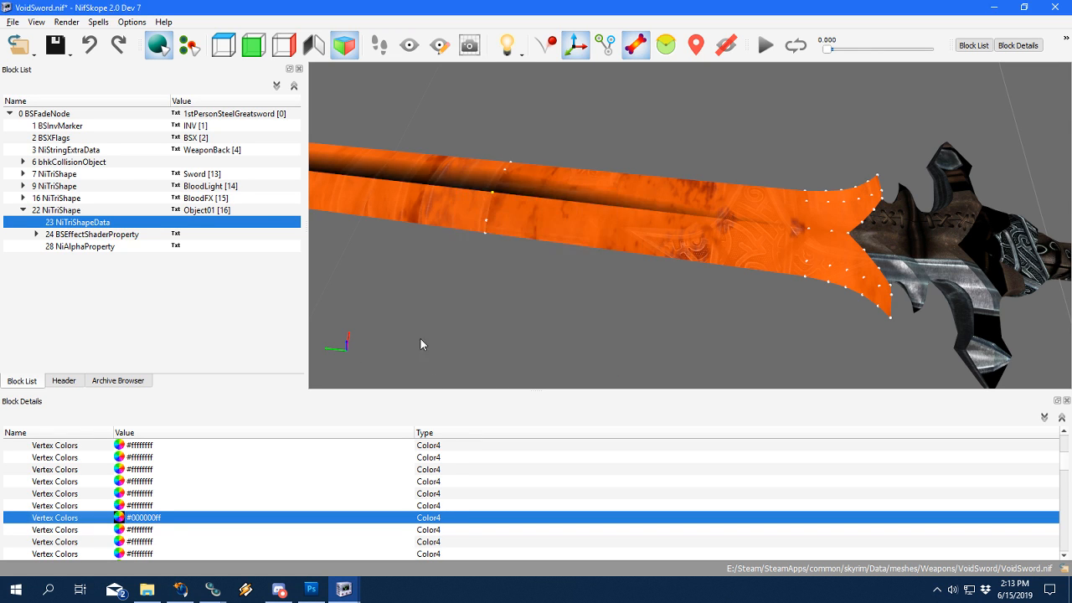
Check the Vertex Colors entries from the 33rd to the 41st for centre-line vertices toward the guard.
scroll(443, 302, down, 3)
drag(444, 303, 387, 336)
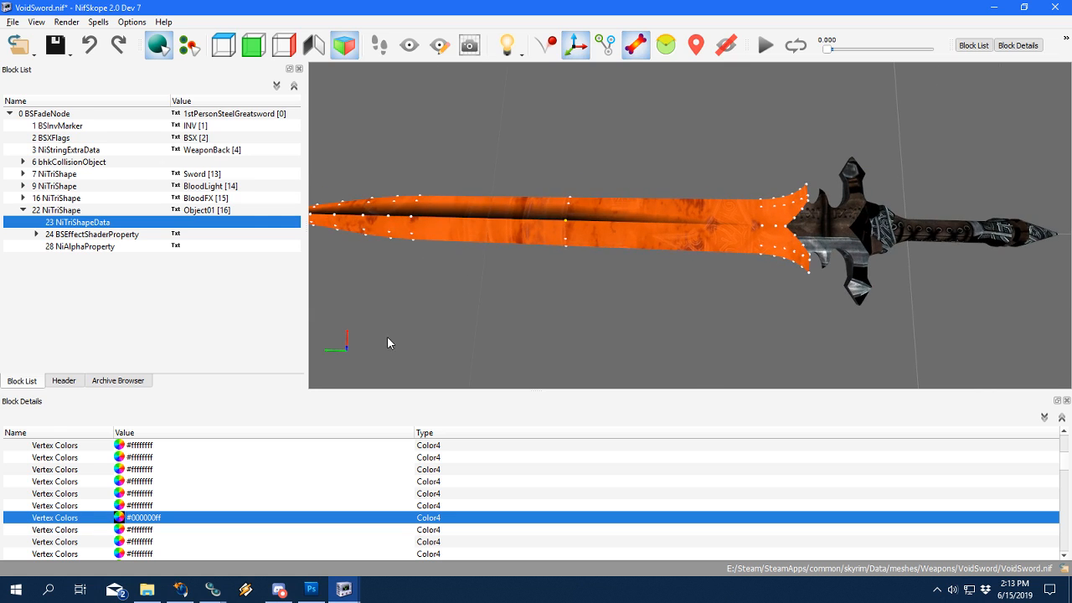
click(74, 543)
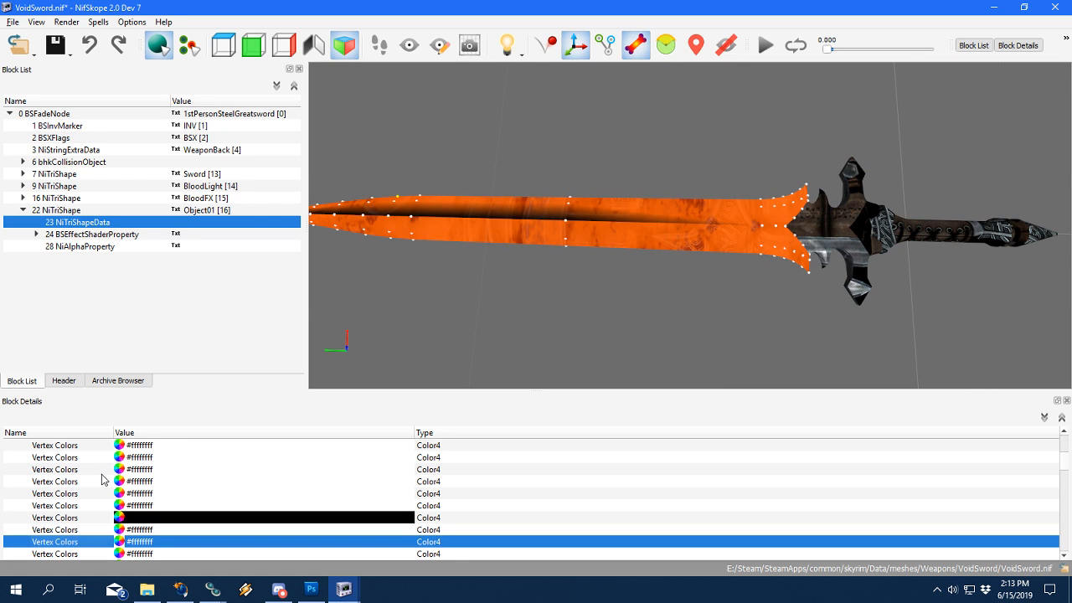
scroll(82, 518, down, 3)
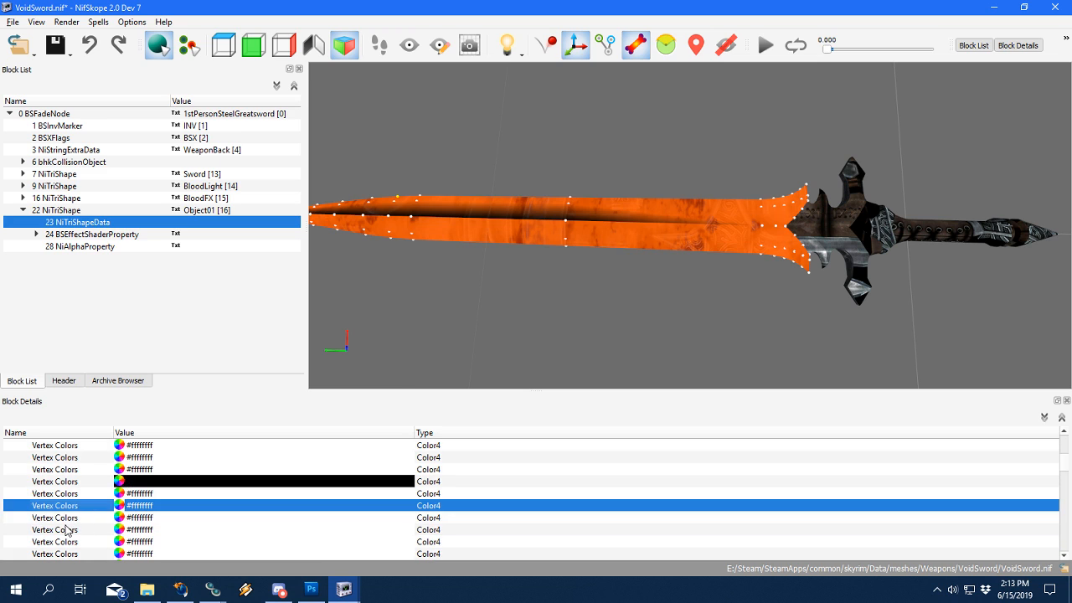
click(61, 521)
click(64, 532)
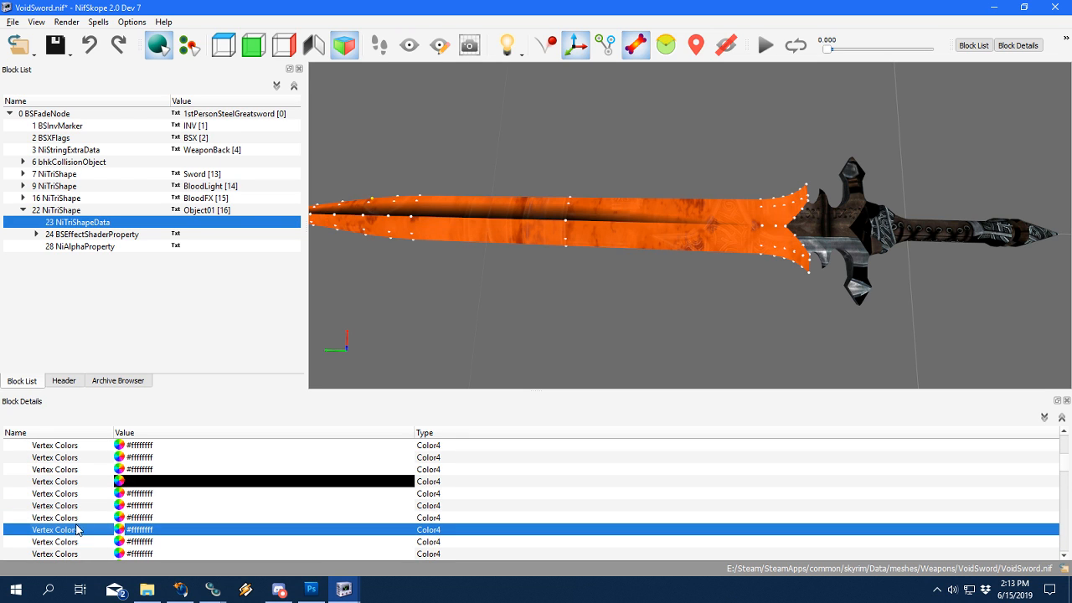
scroll(76, 529, down, 3)
click(65, 508)
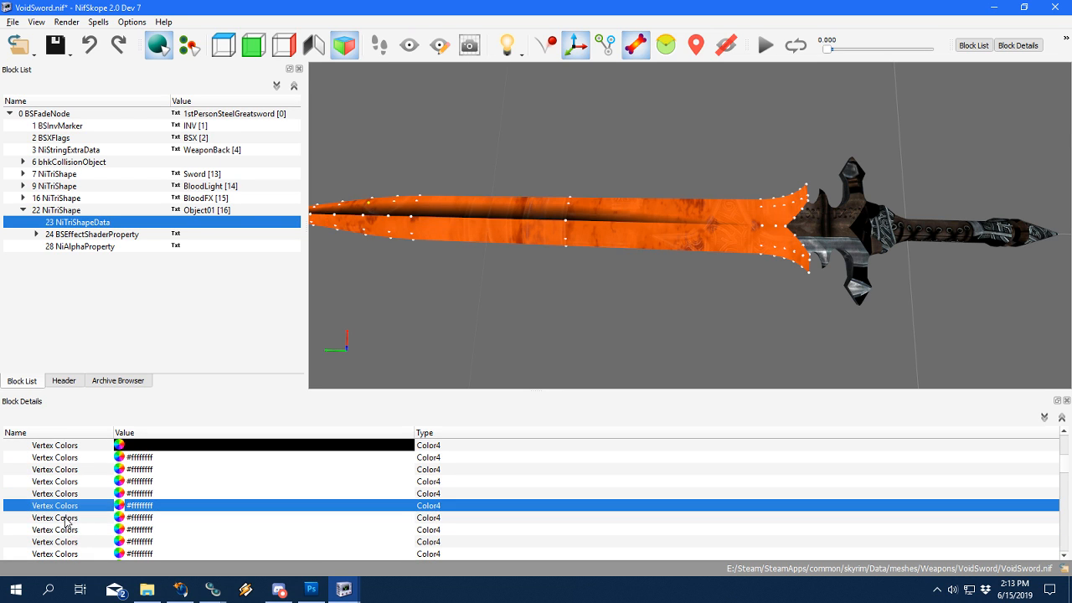
click(66, 517)
click(64, 529)
drag(369, 360, 447, 347)
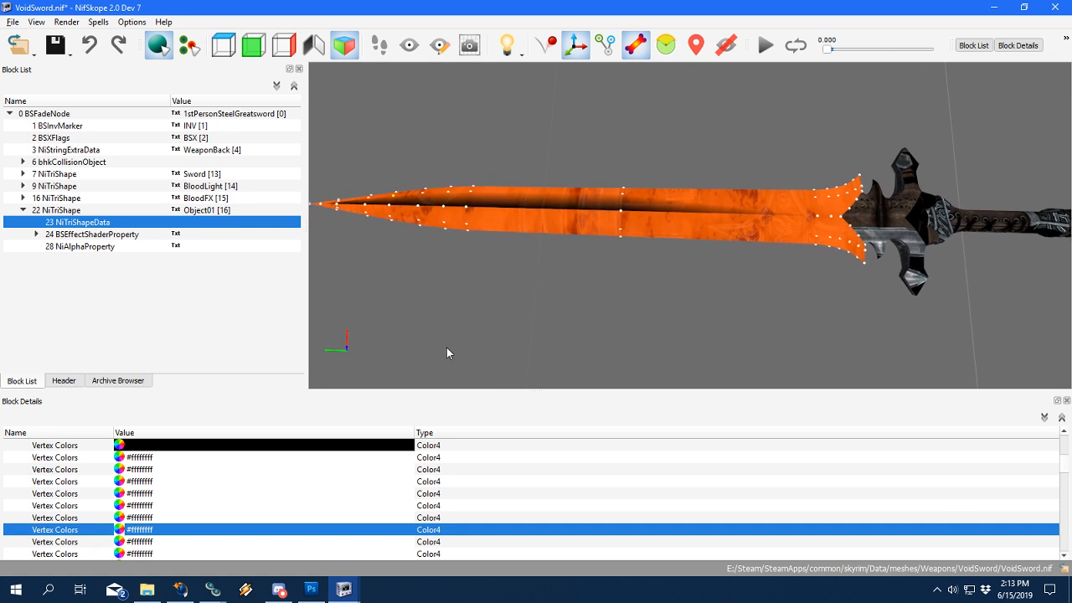
scroll(80, 529, down, 3)
click(58, 517)
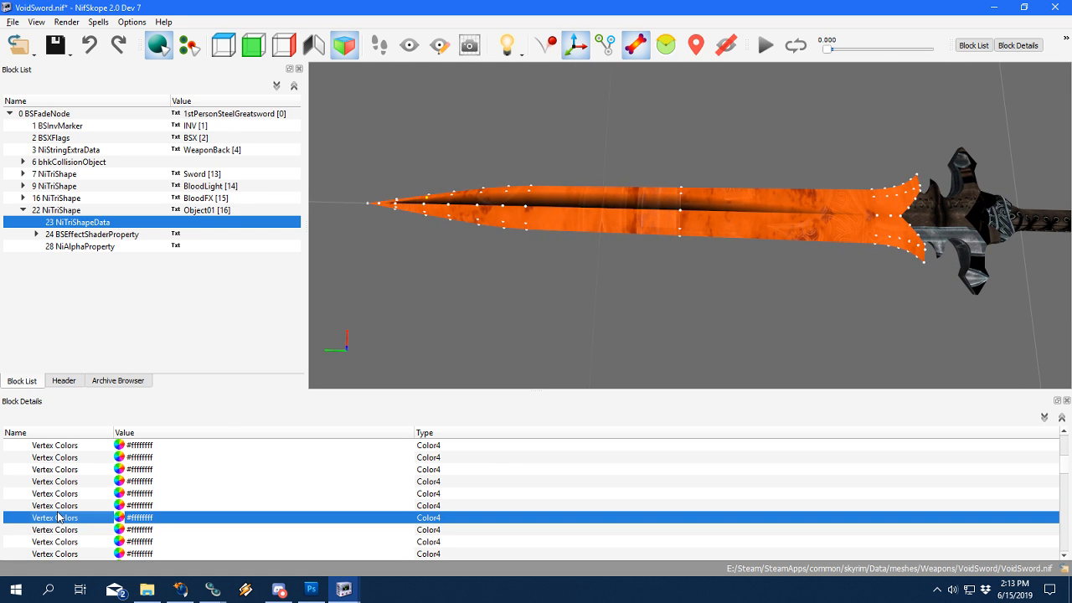
click(55, 529)
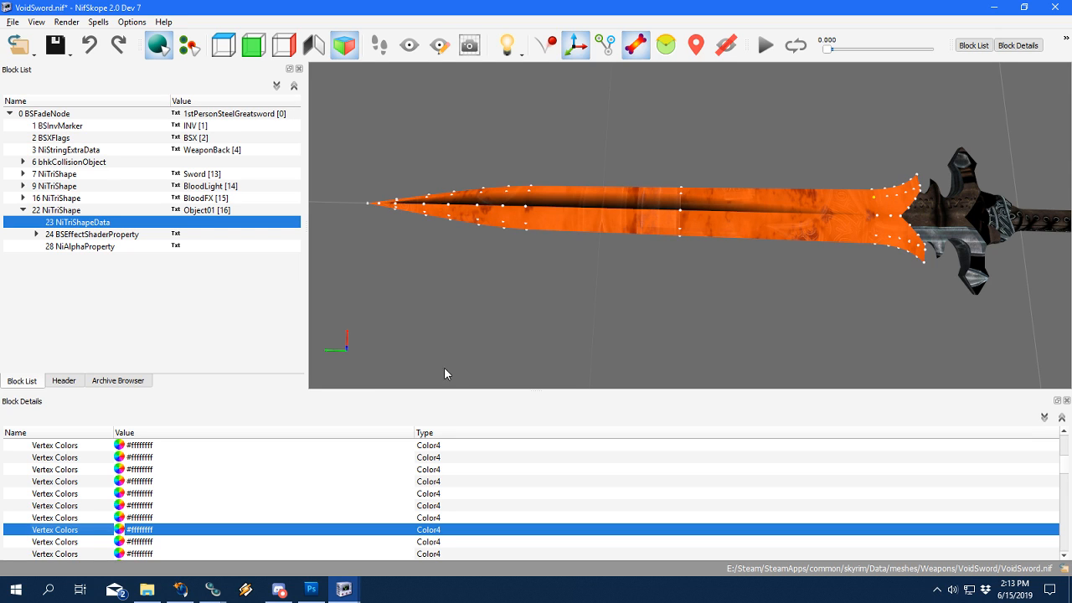
scroll(99, 469, down, 1)
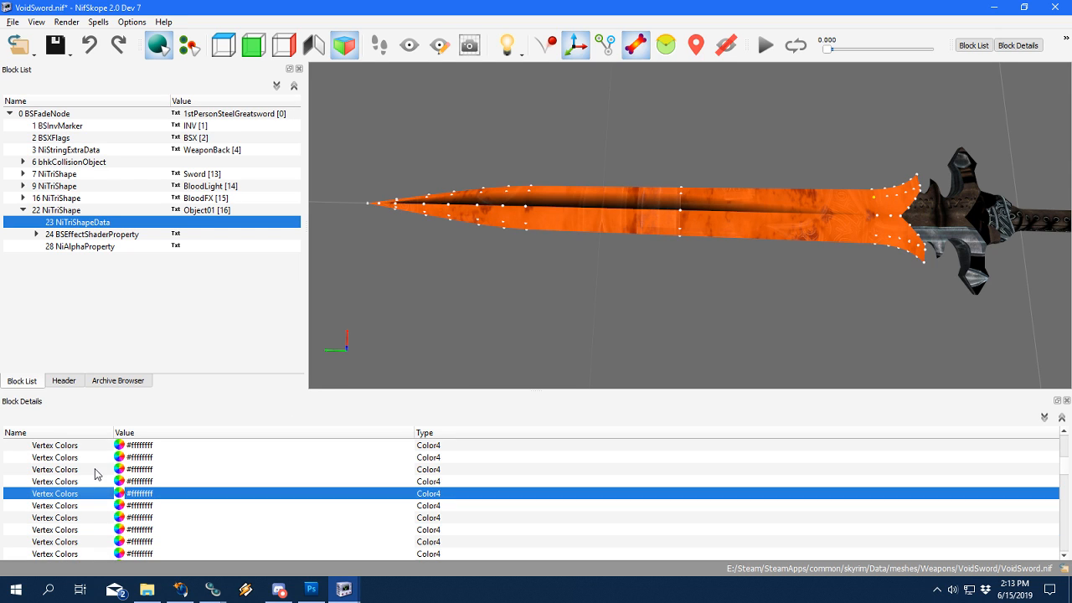
Set the 42nd Vertex Colors entry, the centre-line vertex where the blade starts flaring toward the guard, to black (#000000ff).
click(71, 508)
drag(564, 218, 454, 263)
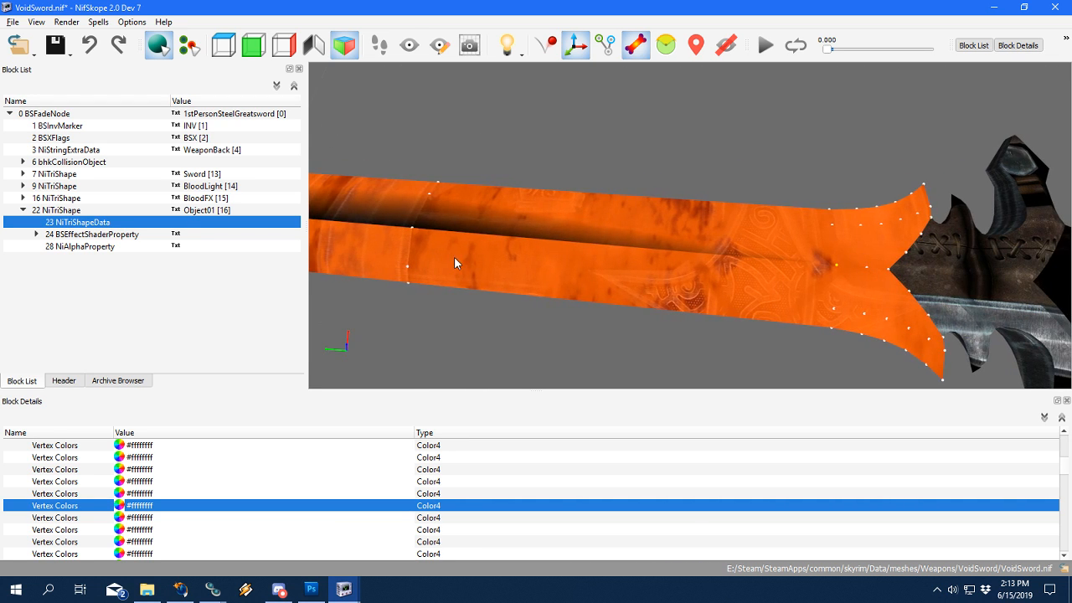
double_click(119, 505)
click(495, 357)
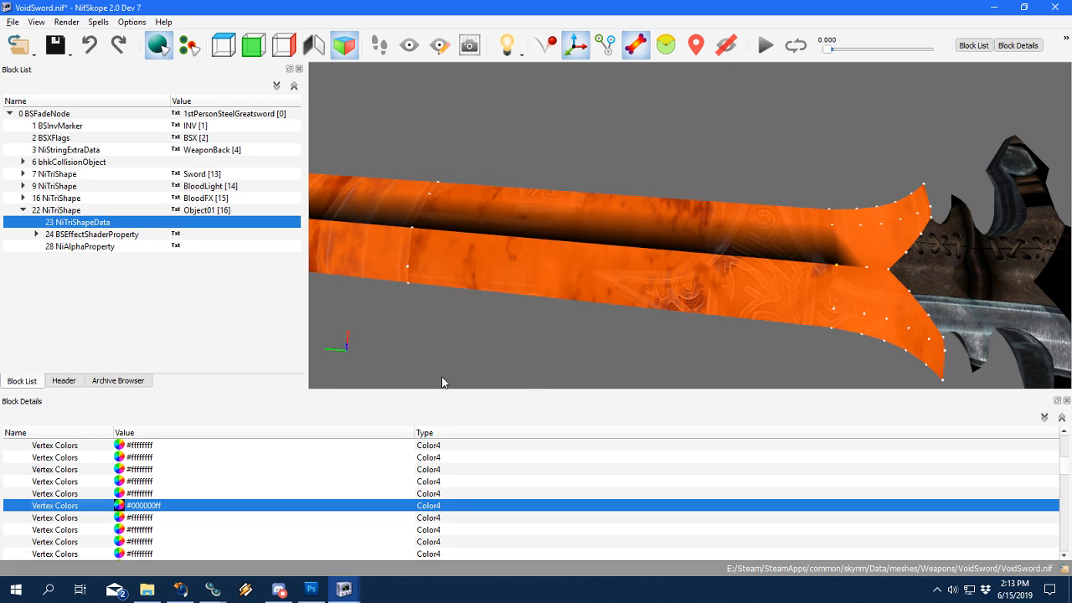
Set the 43rd Vertex Colors entry, the centre-line vertex just before the blade's V-shaped notch, to black (#000000ff).
click(69, 493)
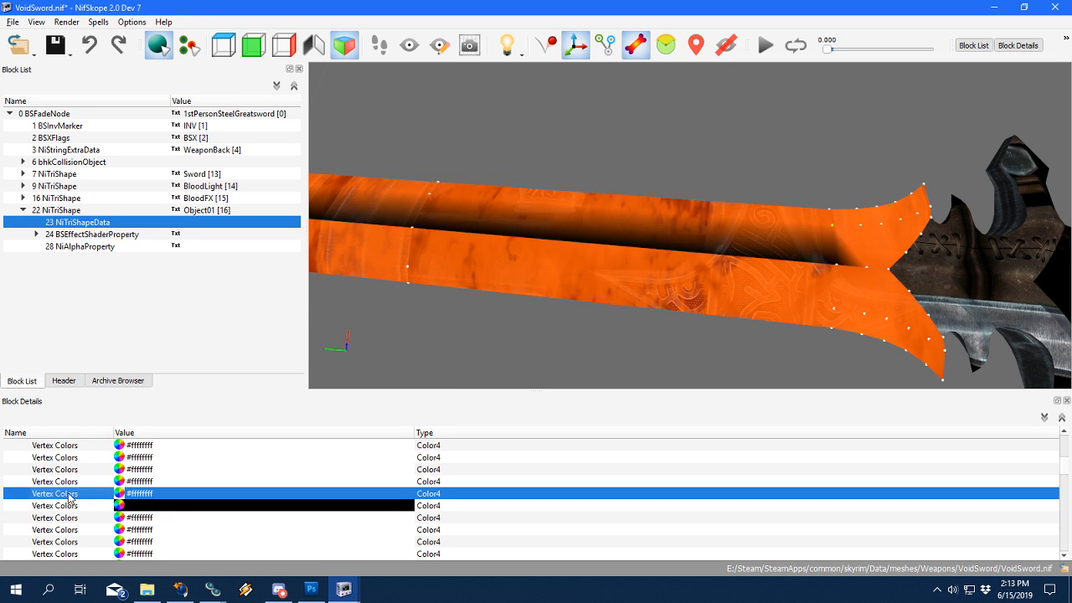
click(72, 506)
click(67, 518)
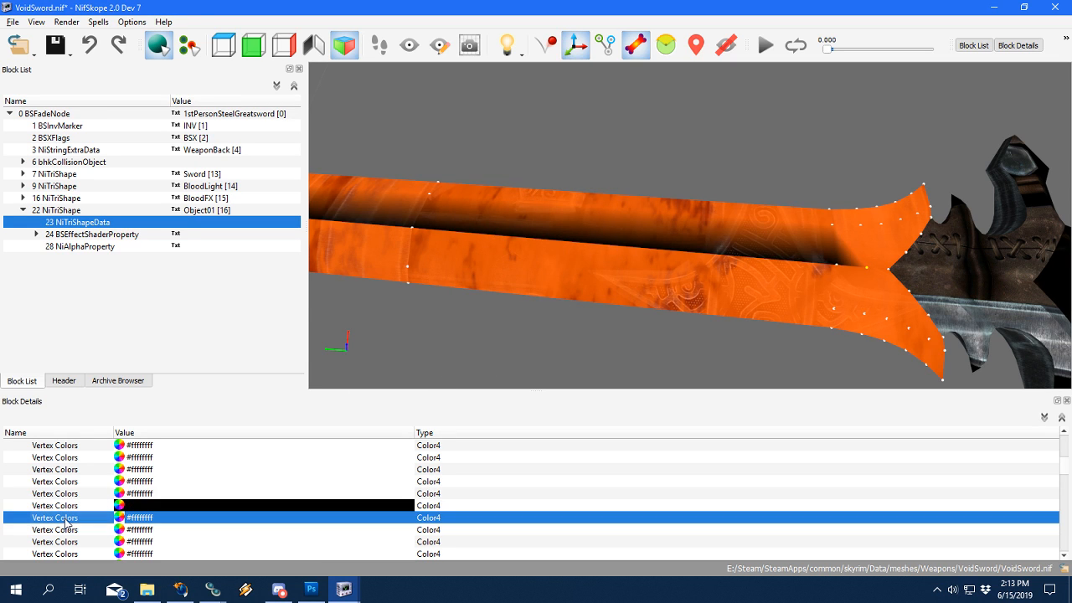
click(120, 518)
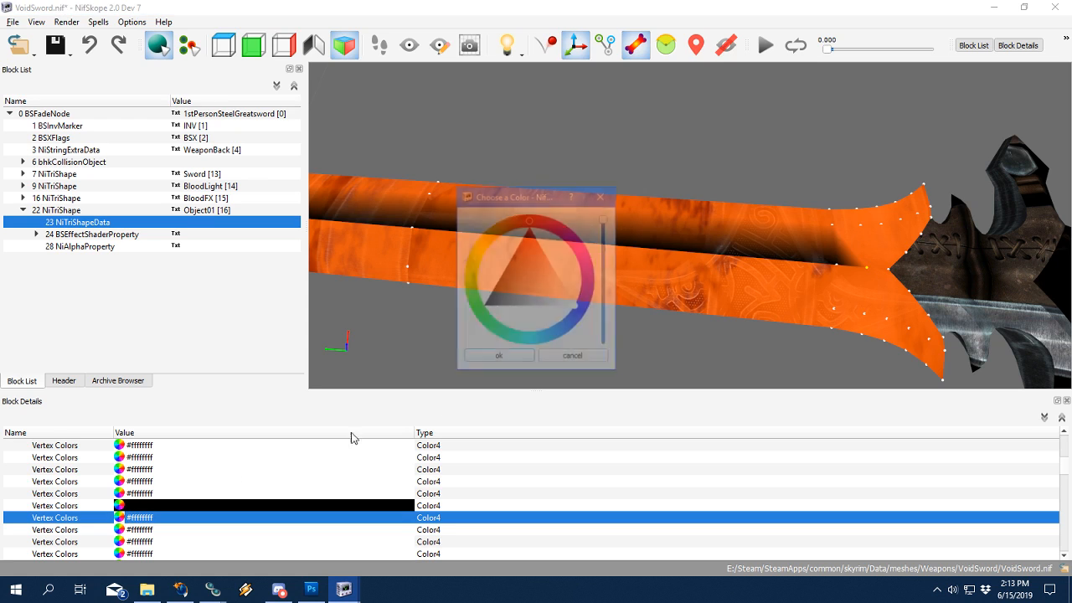
click(498, 357)
Set the 45th Vertex Colors entry, the vertex at the point of the blade's V-shaped notch, to black (#000000ff).
scroll(75, 521, down, 1)
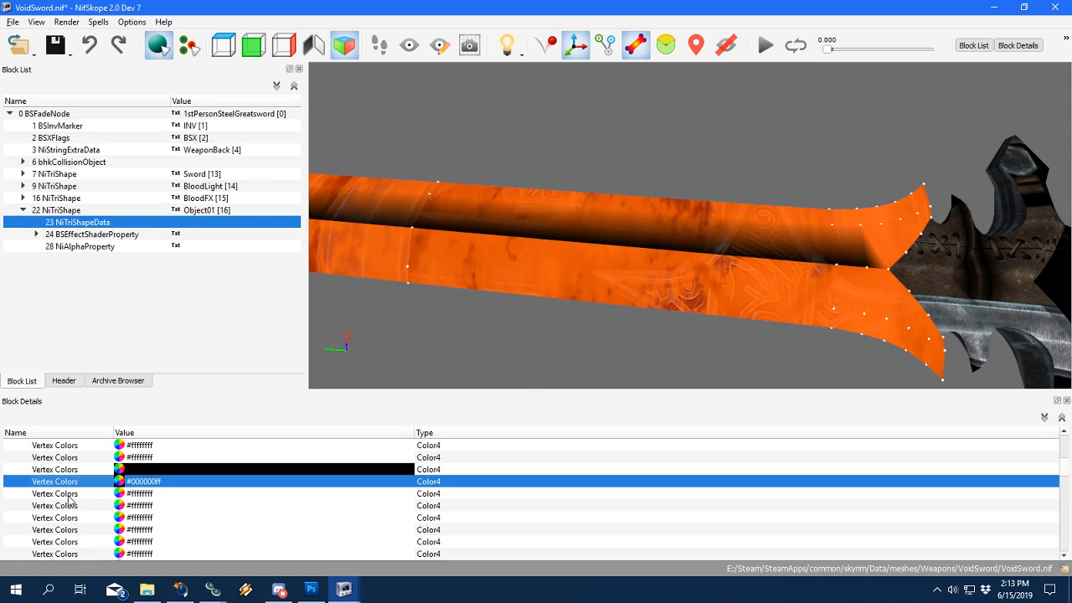
click(70, 495)
click(63, 506)
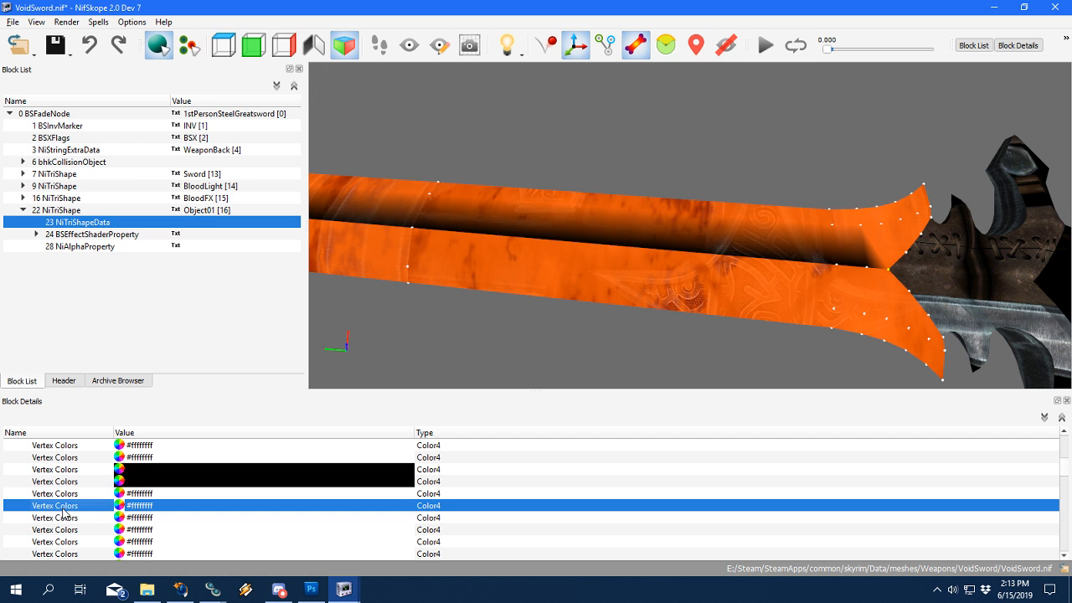
double_click(144, 507)
click(498, 358)
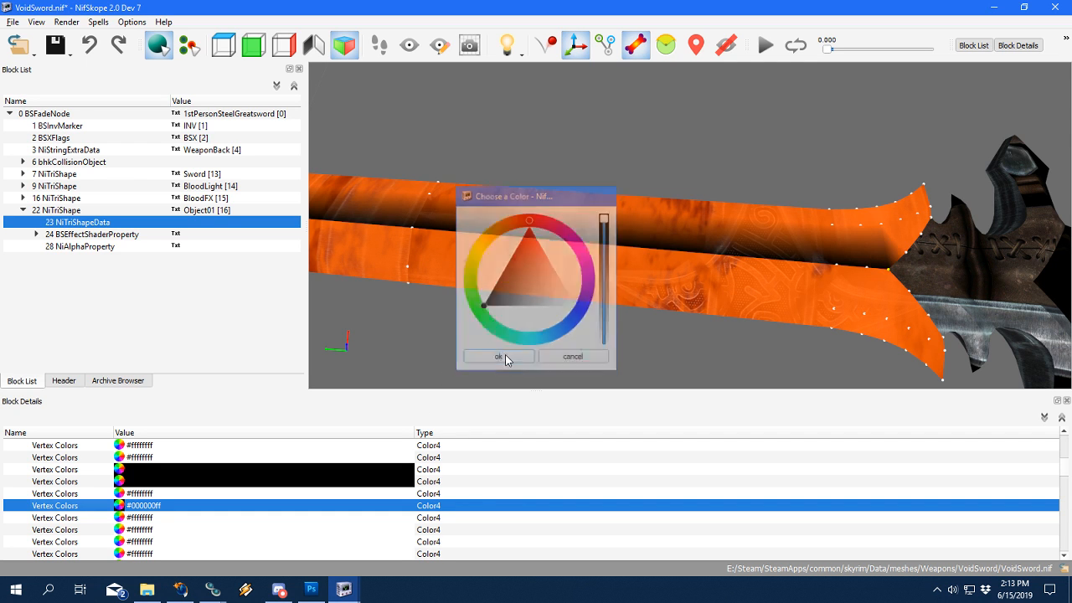
Set the 47th Vertex Colors entry, the centre-line vertex just behind the blade tip, to black (#000000ff).
drag(661, 317, 685, 300)
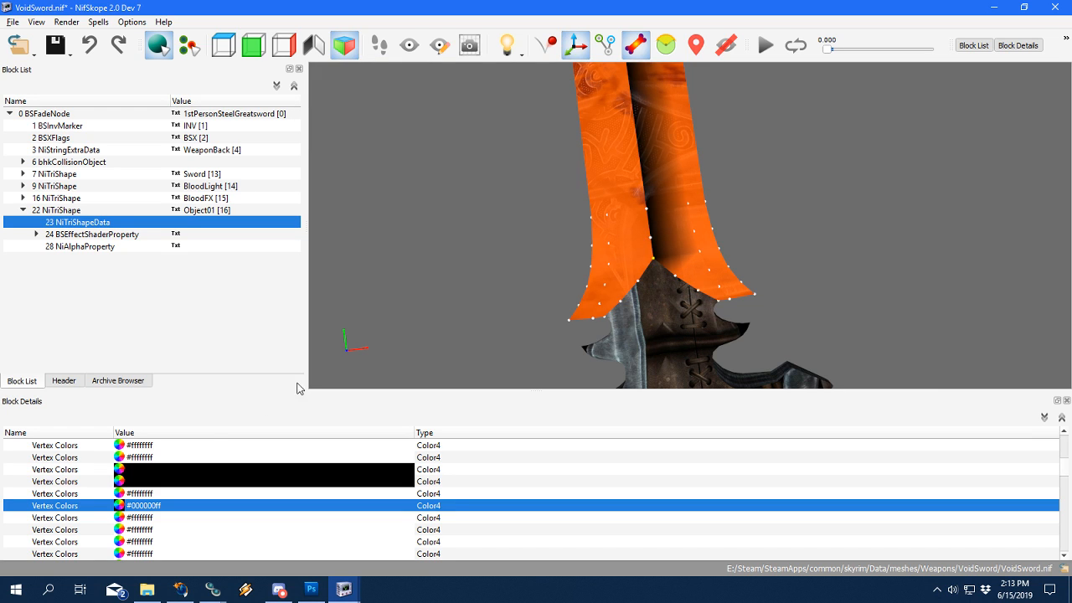
click(50, 519)
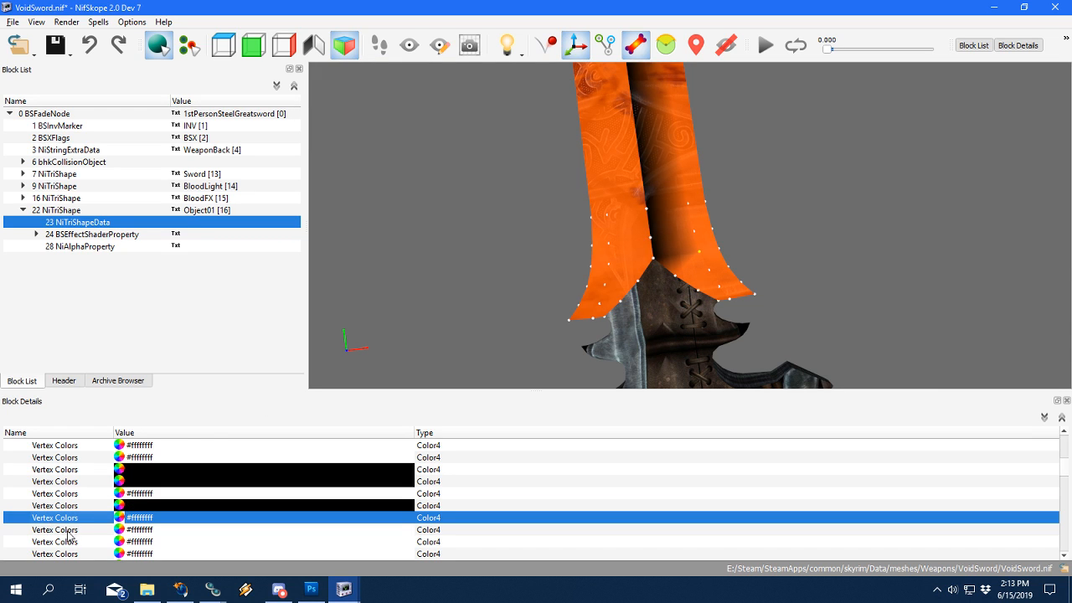
click(61, 531)
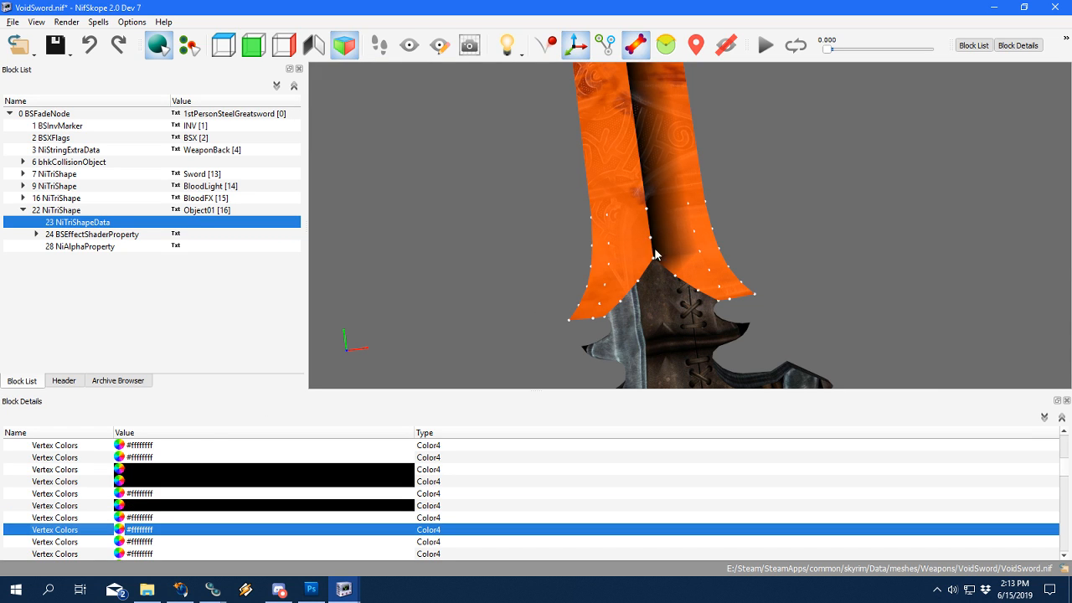
drag(655, 255, 716, 266)
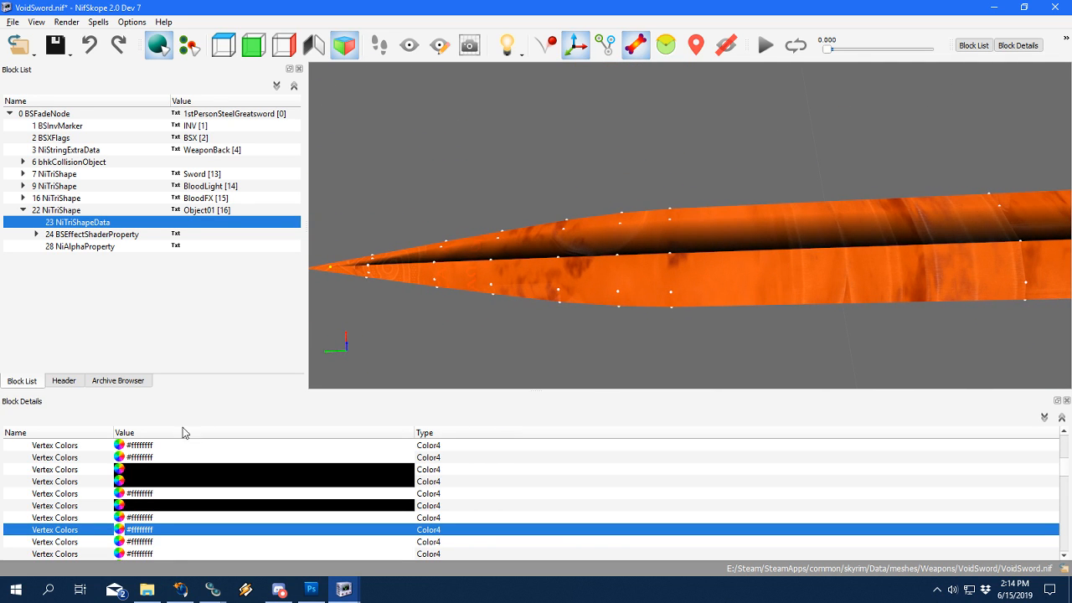
click(120, 529)
click(484, 305)
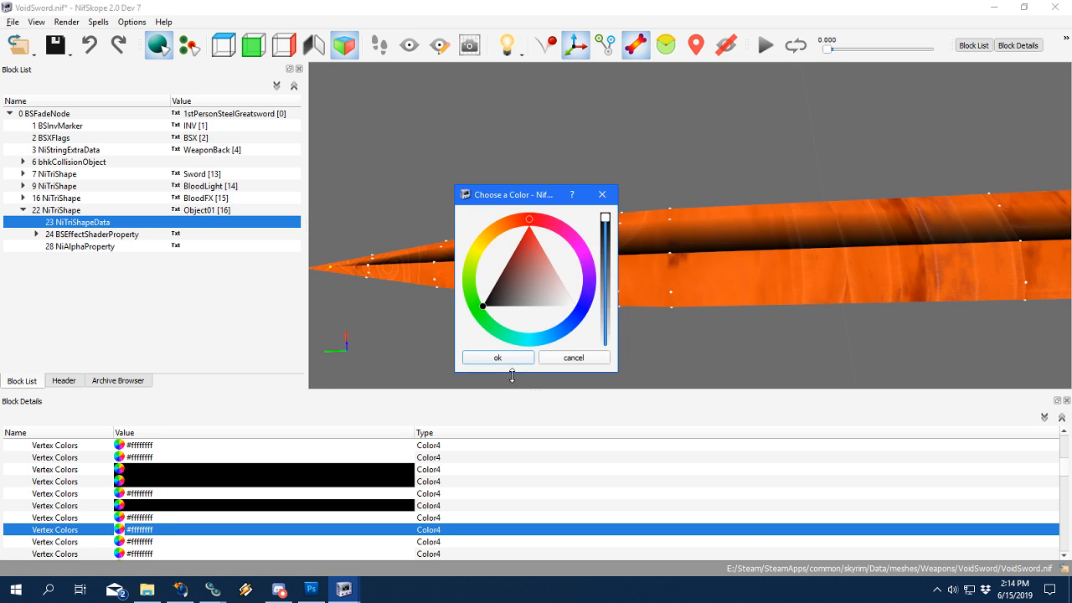
drag(508, 342, 584, 330)
scroll(586, 330, up, 2)
scroll(587, 327, up, 3)
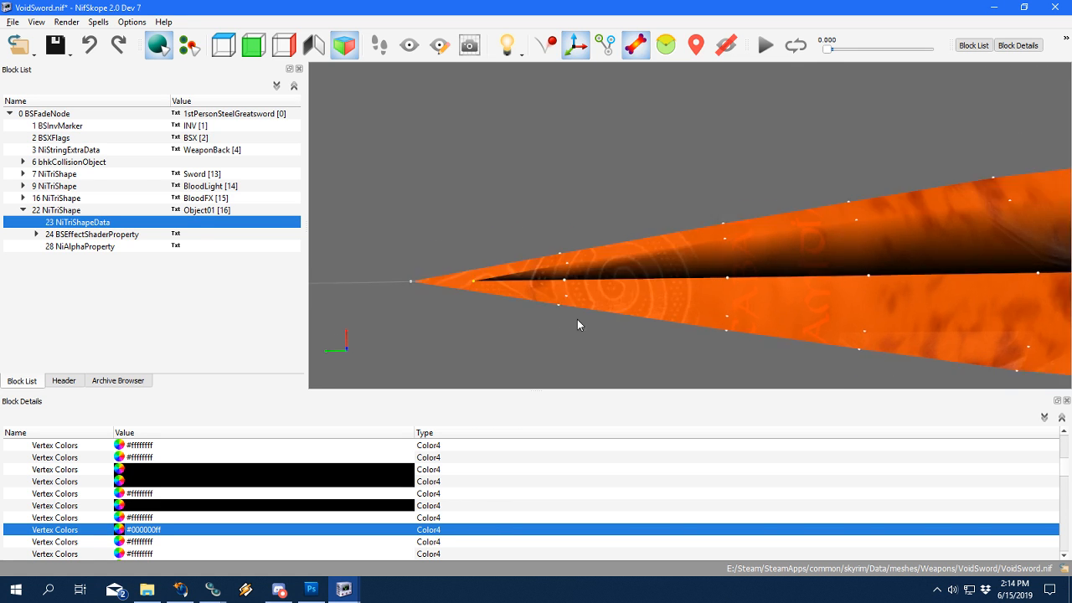
scroll(587, 315, down, 4)
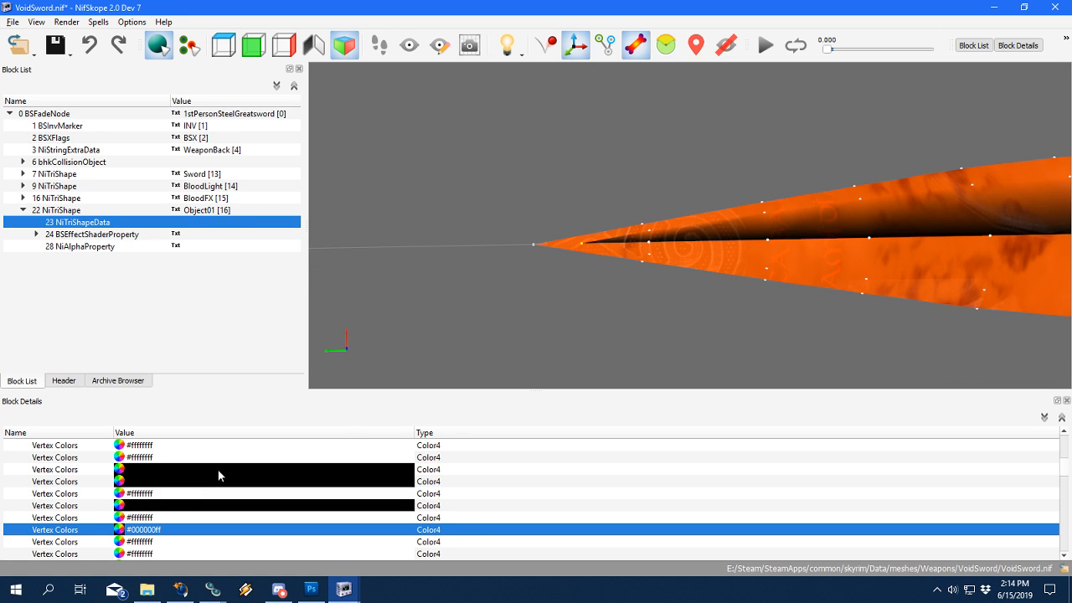
Check the Vertex Colors entries from the 32nd to the 42nd against their vertices for missed centre-line points near the blade tip.
scroll(74, 502, up, 1)
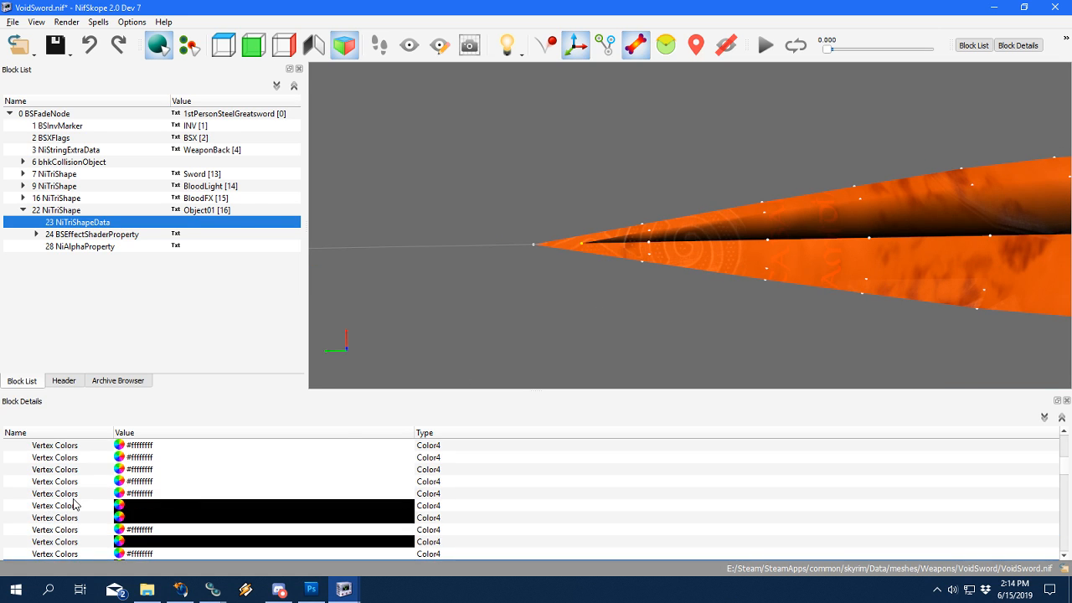
click(72, 494)
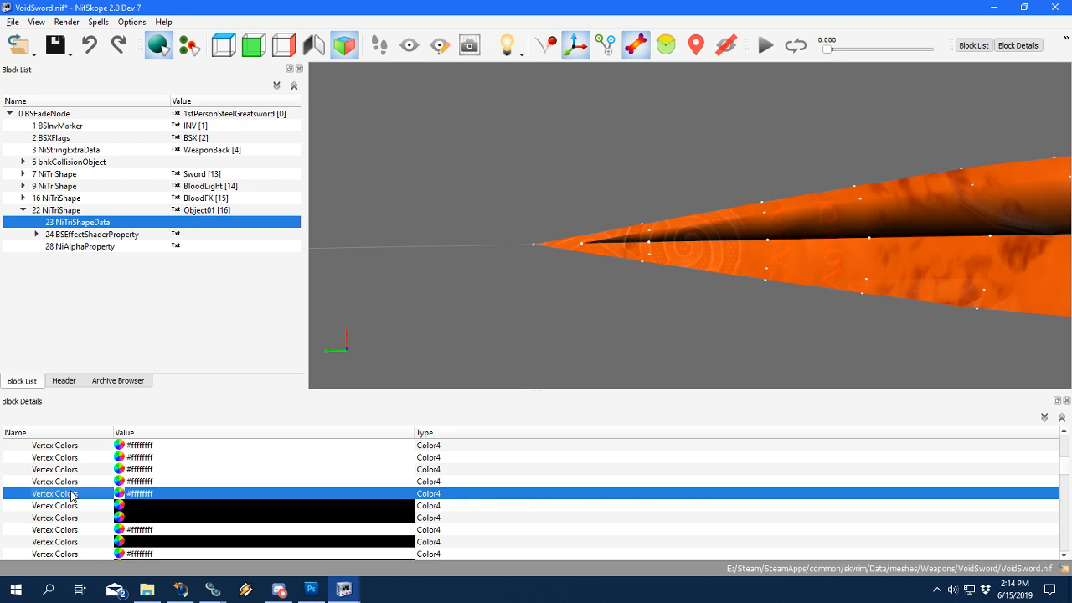
click(68, 484)
scroll(70, 486, up, 2)
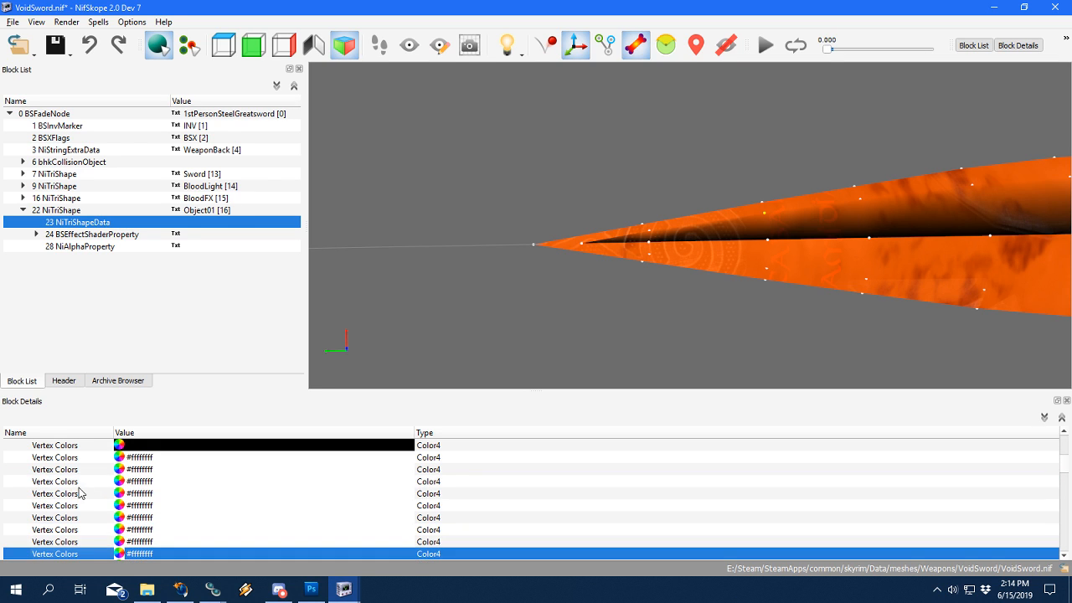
click(68, 460)
key(Down)
key(Down)
key(Down)
key(Down)
key(Down)
key(Down)
key(Down)
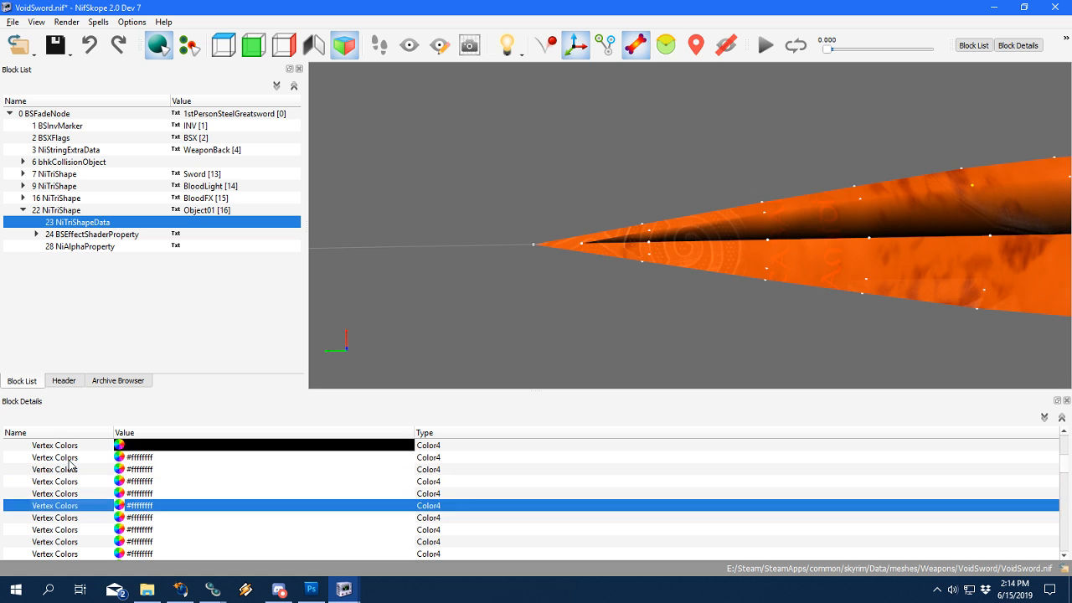
scroll(869, 252, down, 2)
drag(869, 252, 511, 262)
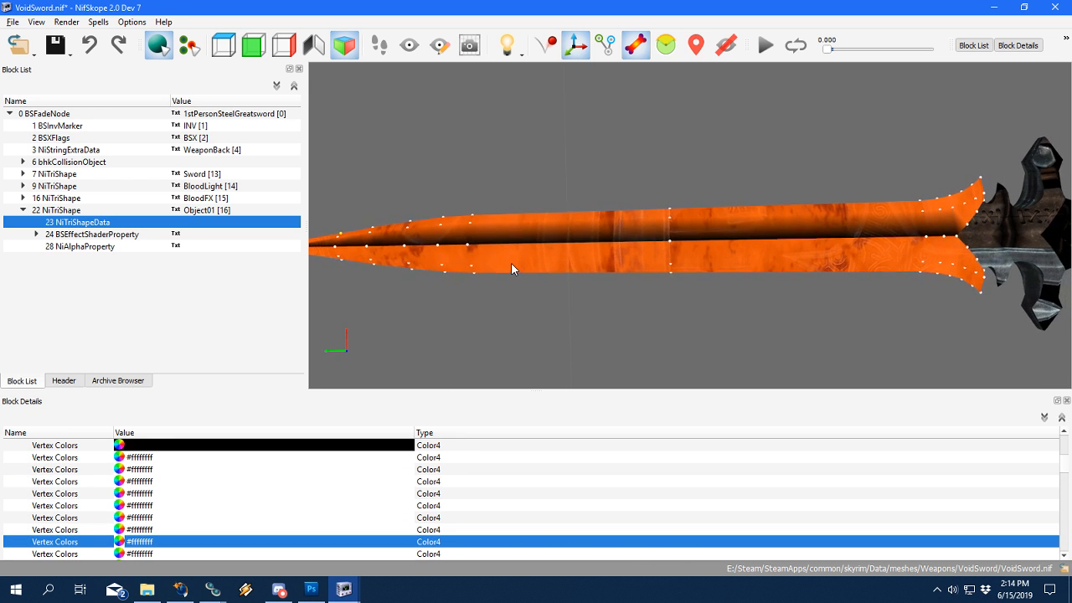
click(76, 530)
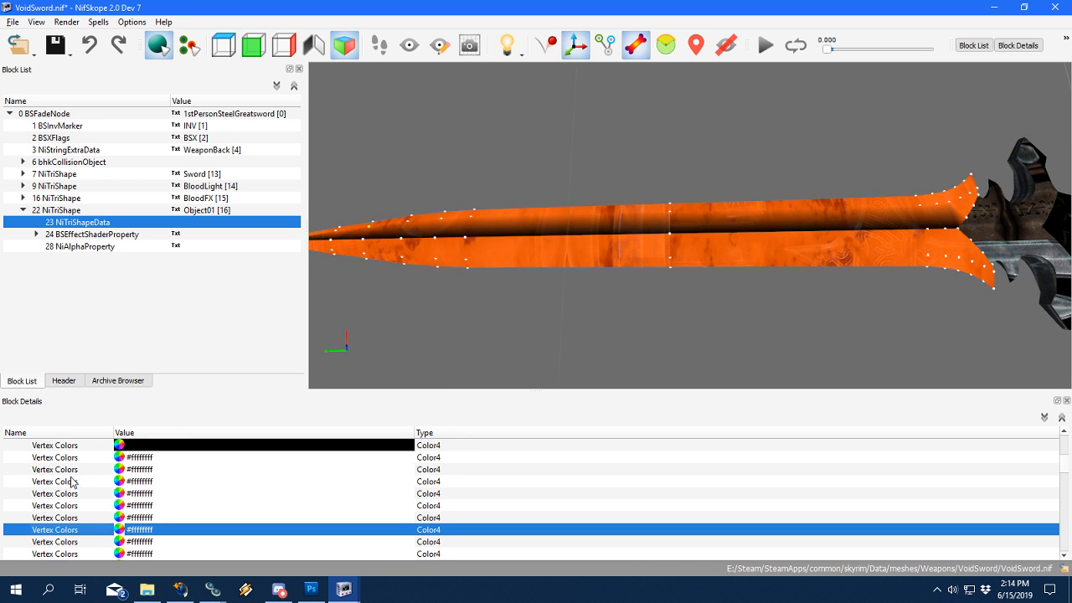
click(68, 459)
key(Down)
key(Down)
key(Down)
key(Down)
key(Down)
key(Down)
key(Down)
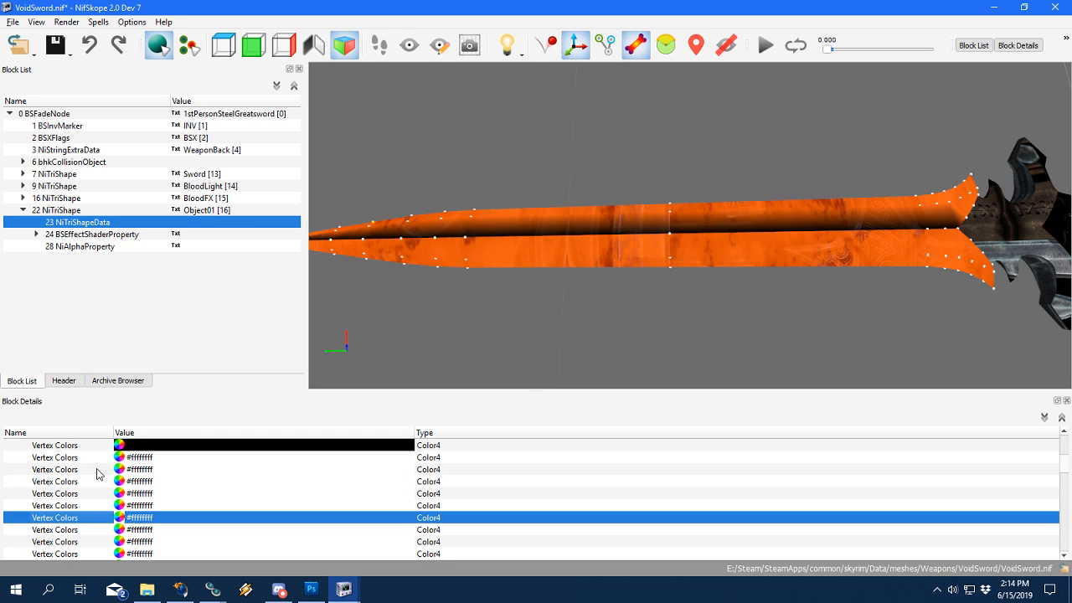
drag(400, 304, 455, 305)
scroll(454, 305, down, 2)
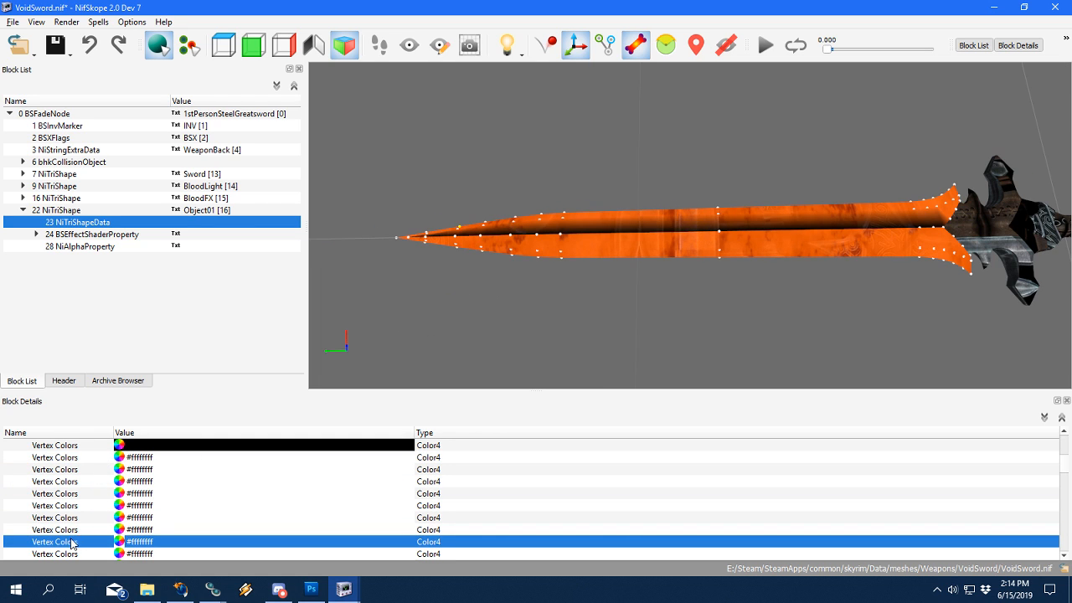
key(Up)
key(Down)
key(Down)
key(Down)
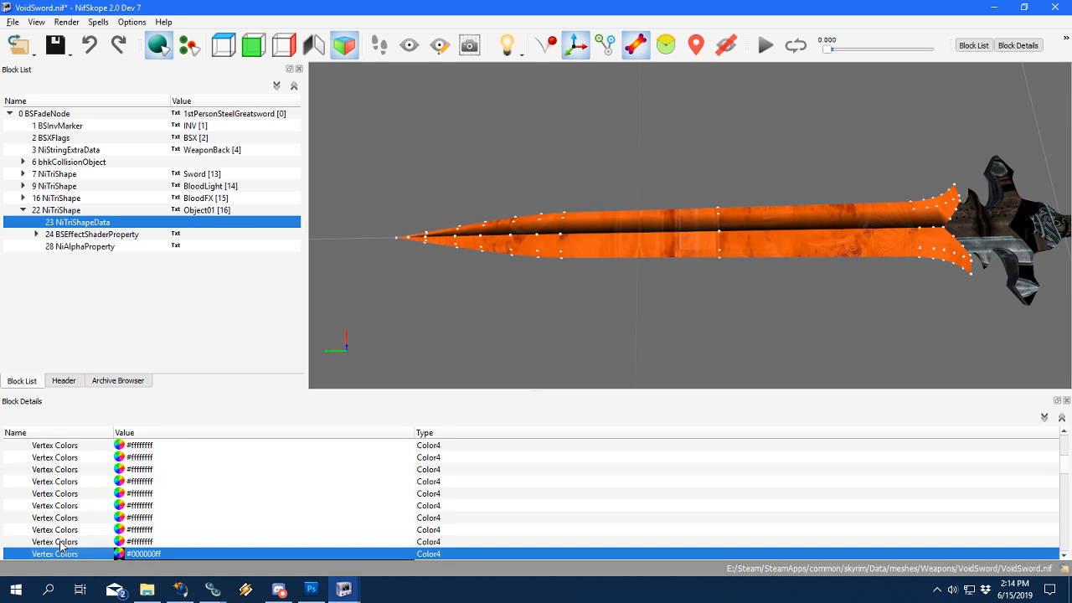
Check the Vertex Colors entries from the 42nd back up to the one belonging to the blade's tip vertex.
key(Up)
key(Up)
key(Up)
key(Up)
key(Up)
key(Up)
key(Up)
key(Up)
key(Up)
key(Up)
key(Up)
key(Up)
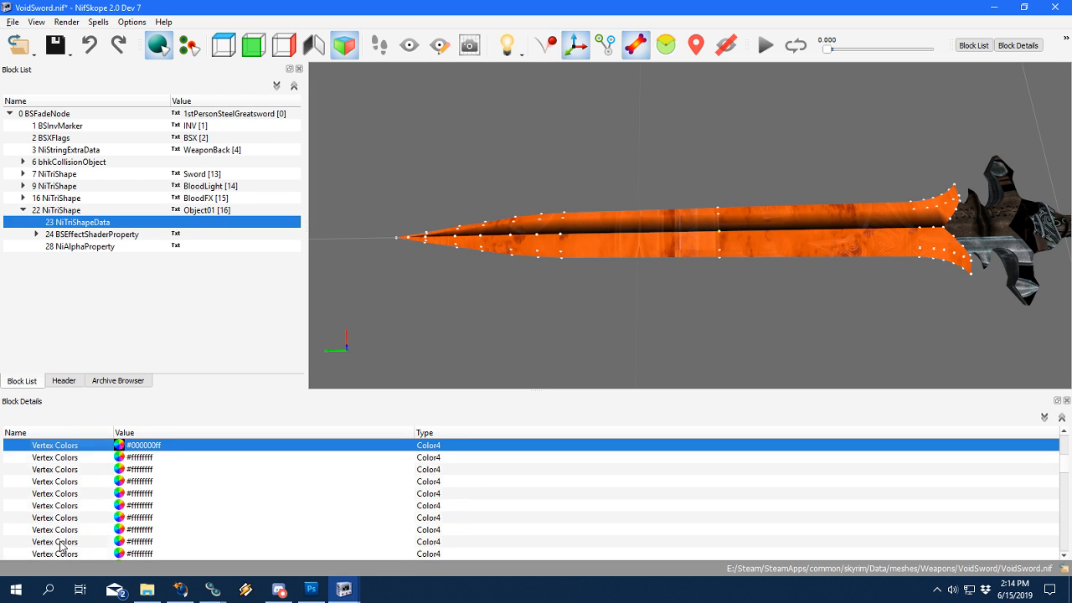
key(Down)
key(Down)
key(Down)
key(Up)
key(Up)
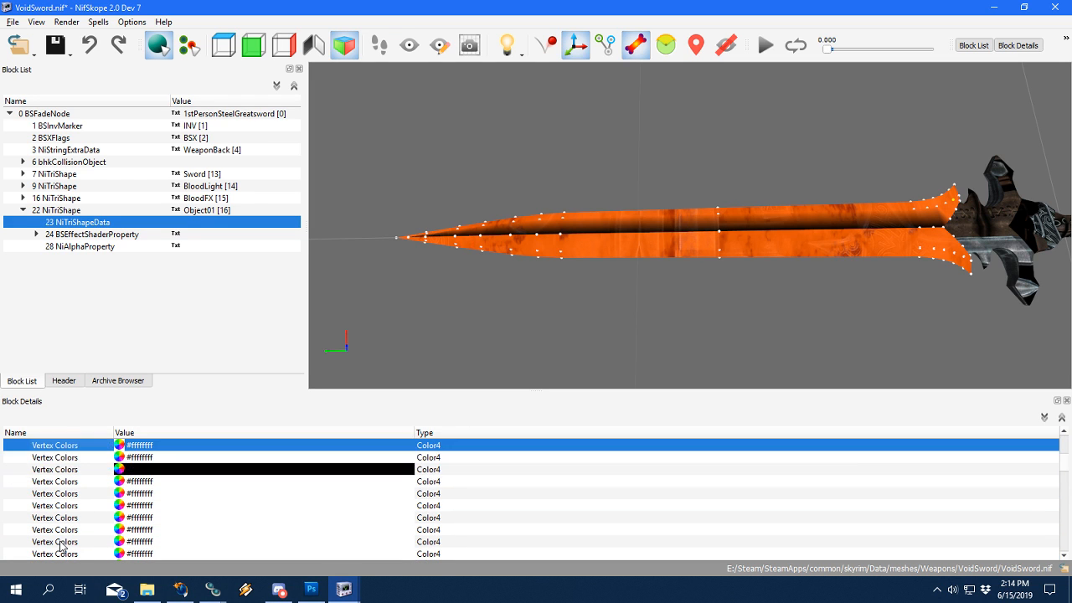
key(Down)
key(Down)
key(Down)
key(Down)
key(Up)
key(Up)
key(Up)
key(Up)
key(Up)
key(Up)
key(Up)
key(Up)
key(Up)
key(Up)
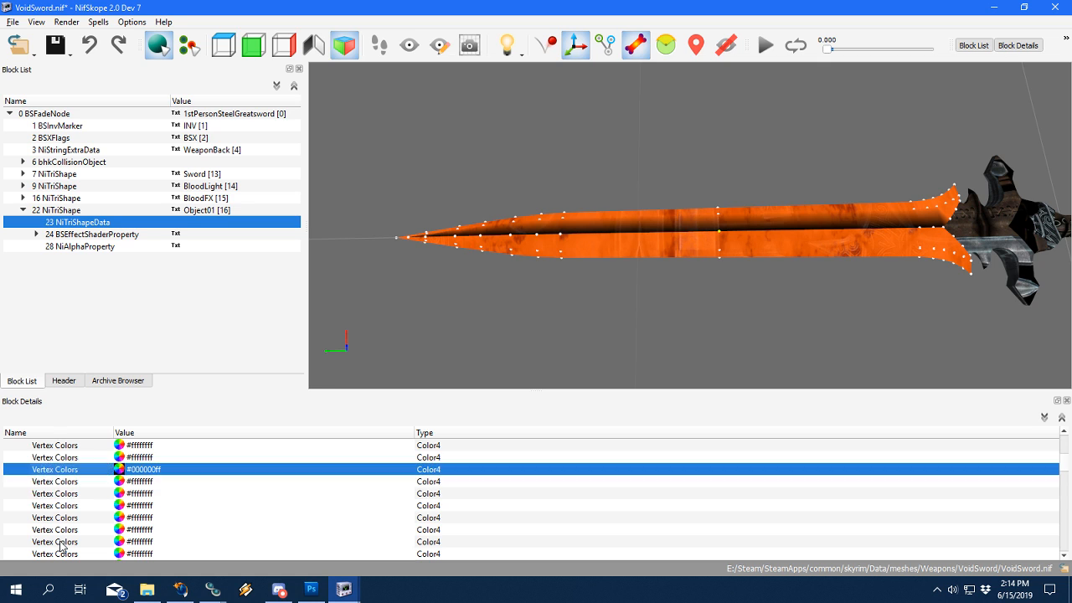
key(Down)
key(Down)
key(Down)
key(Down)
key(Down)
key(Down)
key(Down)
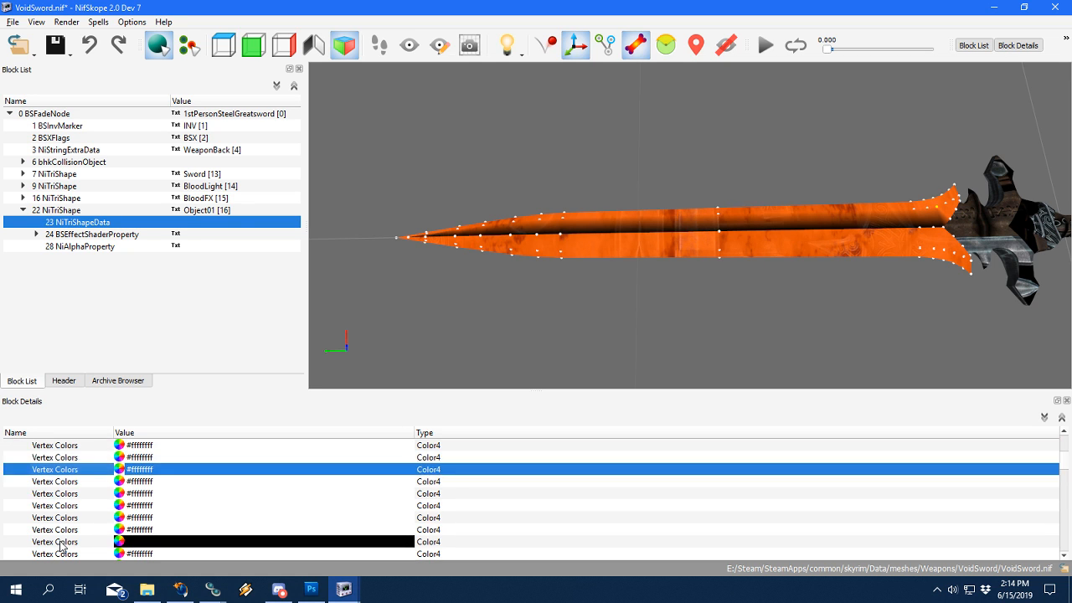
key(Up)
key(Up)
key(Up)
key(Up)
key(Up)
key(Up)
key(Up)
key(Up)
key(Up)
key(Up)
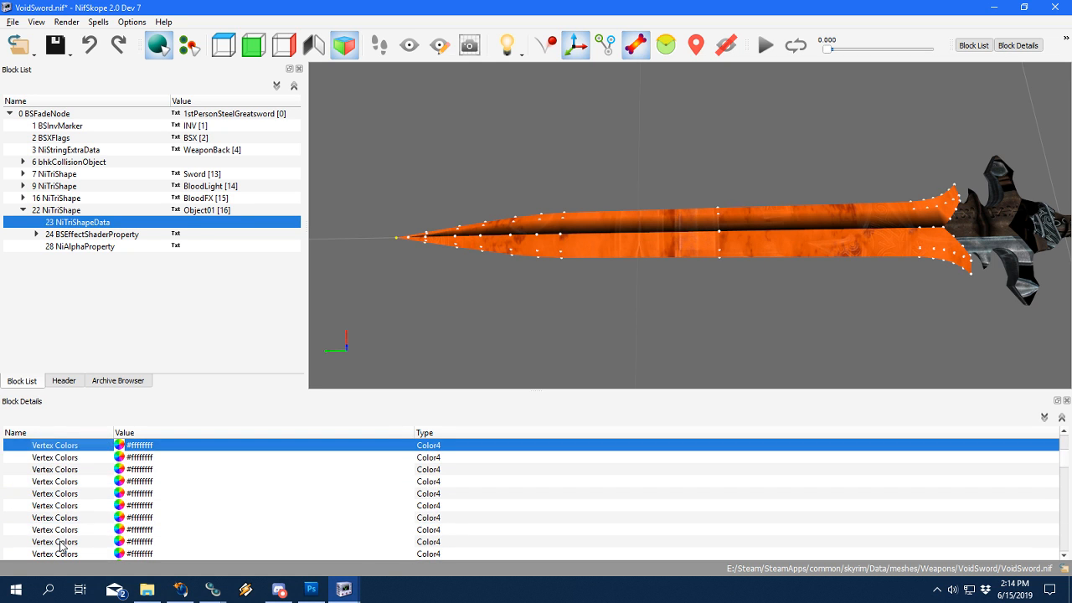
Try black (#000000ff) on the earlier Vertex Colors entry located just behind the blade tip, and restore it to white (#ffffffff).
key(Down)
key(Down)
key(Up)
key(Down)
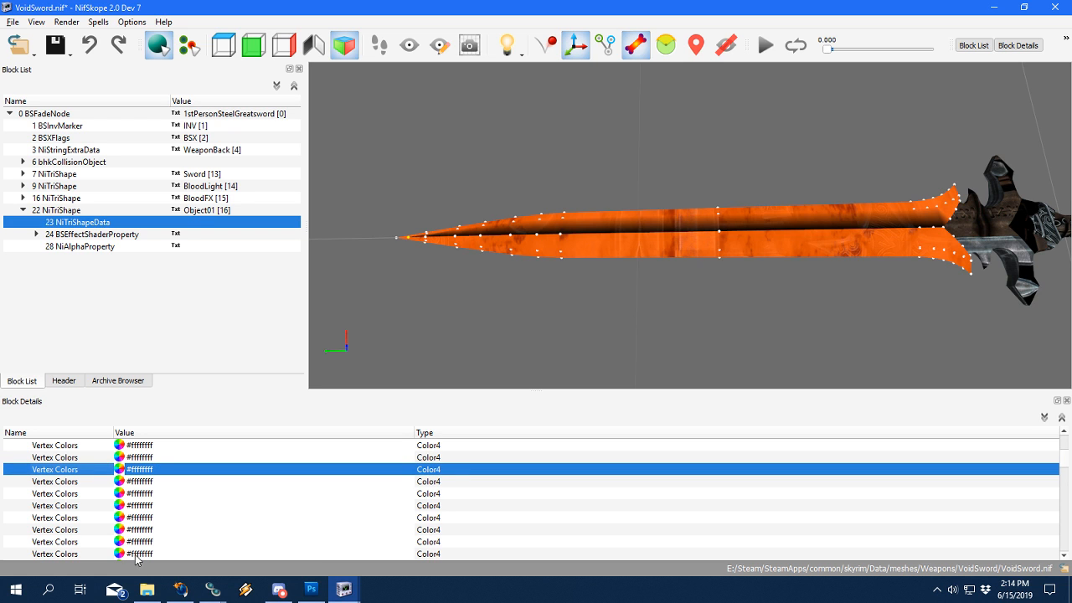
scroll(572, 322, up, 5)
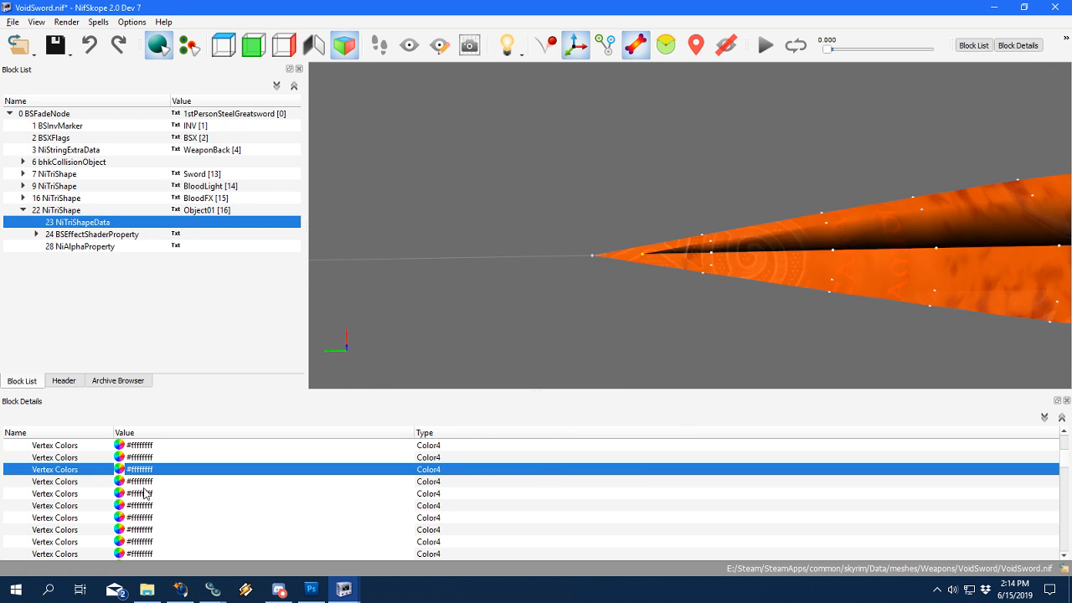
click(120, 470)
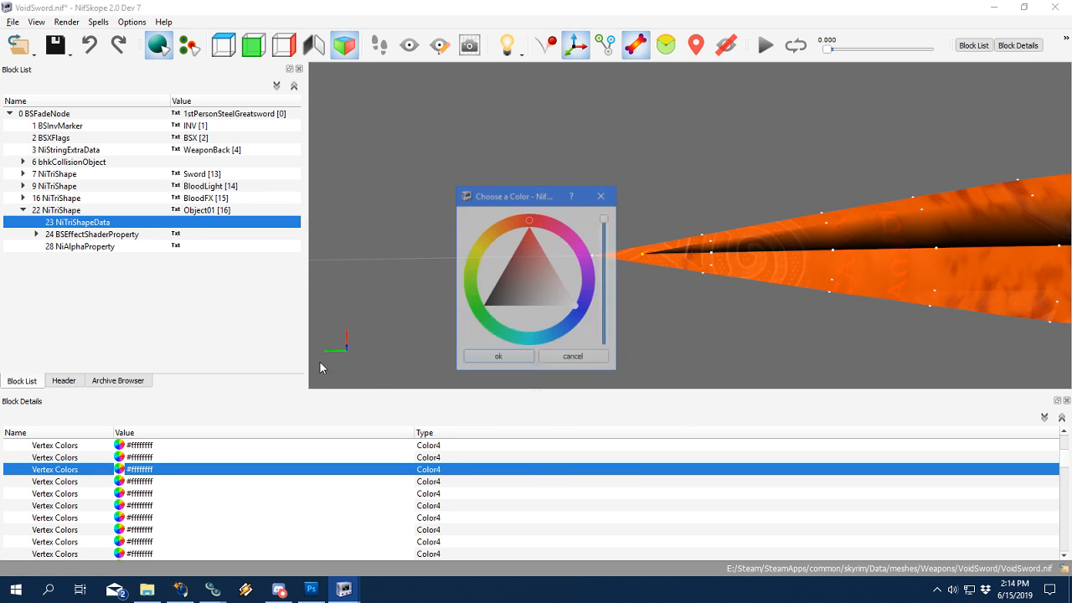
click(497, 359)
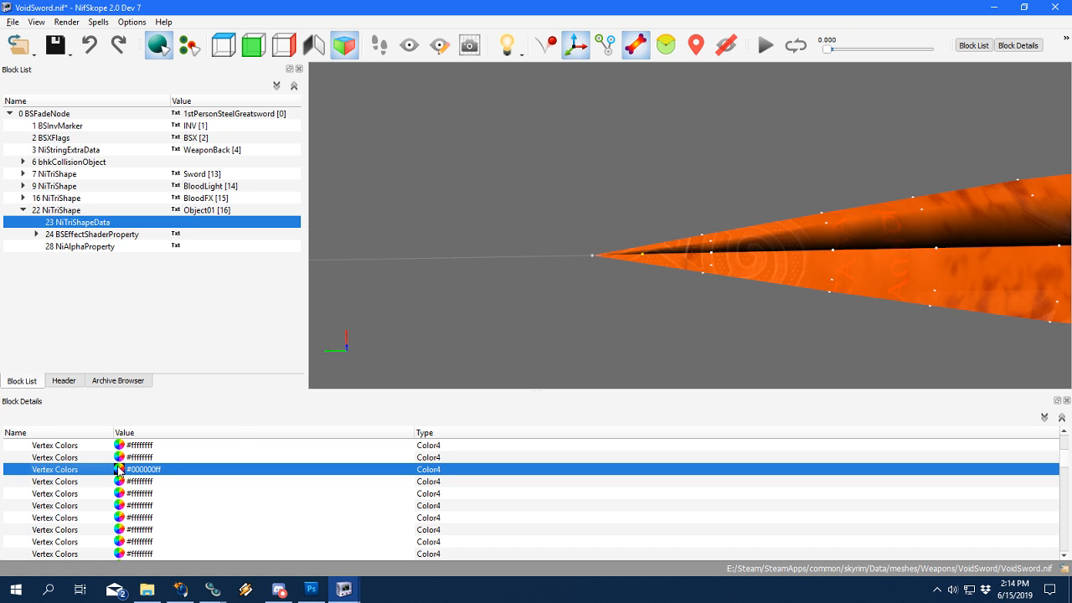
click(119, 468)
click(516, 362)
scroll(724, 309, up, 5)
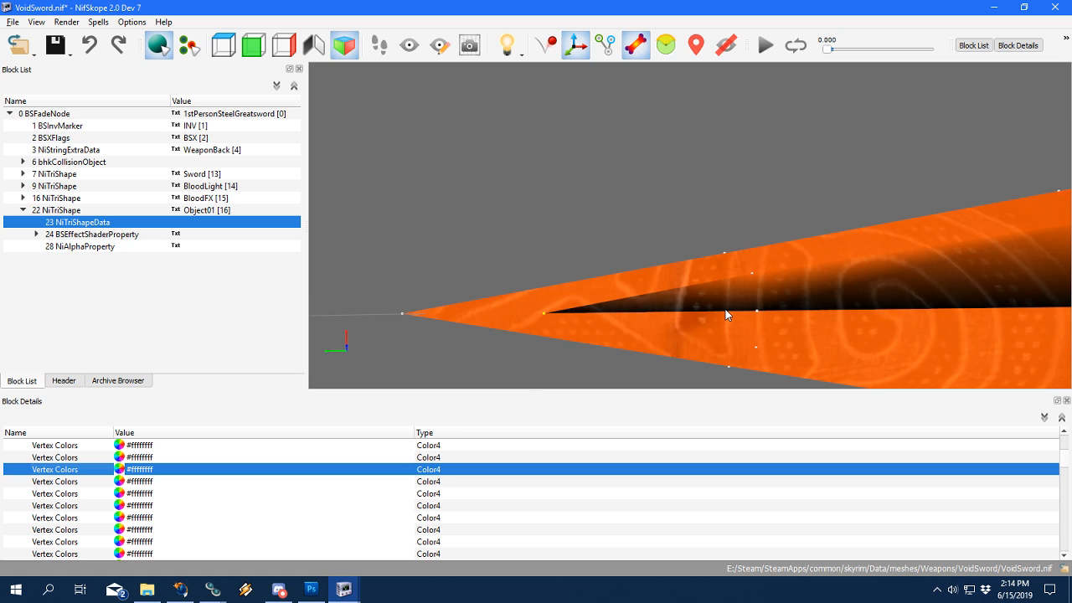
scroll(725, 309, up, 2)
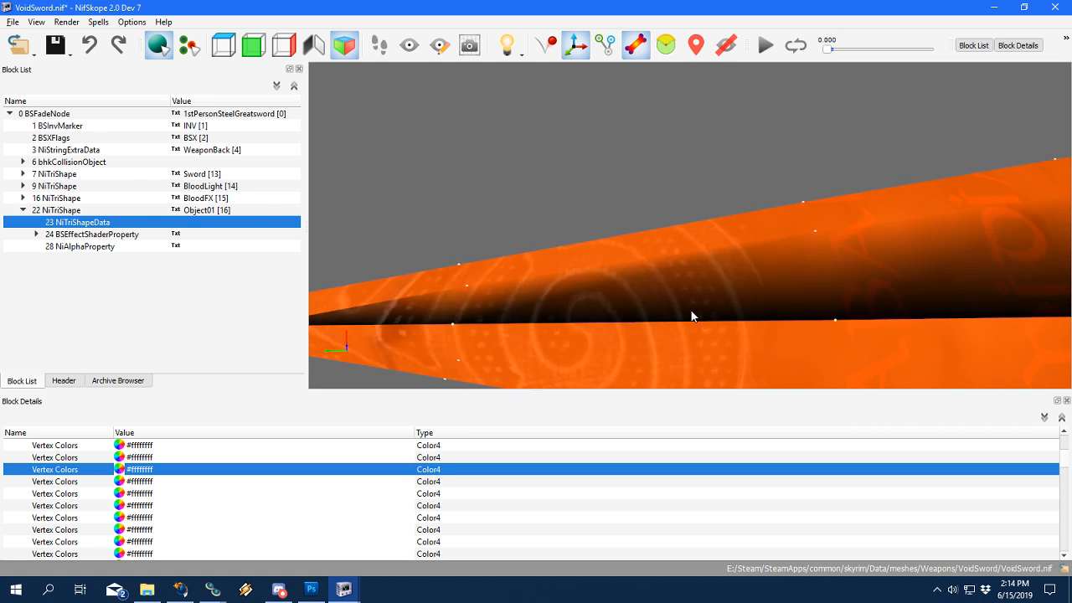
Set the 48th Vertex Colors entry, the vertex on the flared blade end's edge along the guard, to black (#000000ff).
scroll(693, 307, down, 5)
scroll(107, 505, down, 10)
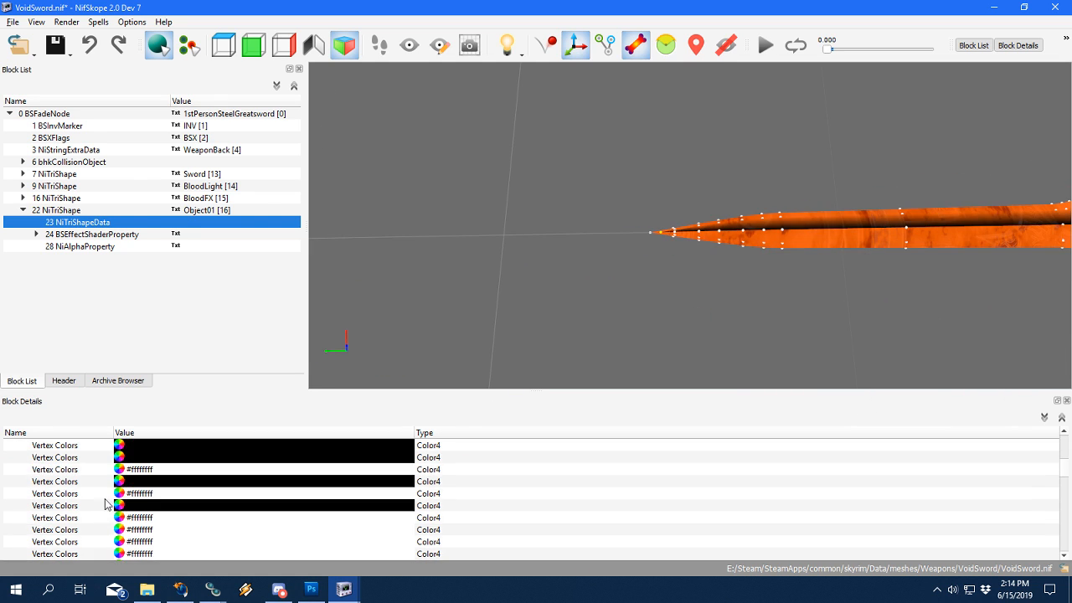
scroll(83, 487, up, 1)
click(82, 481)
scroll(788, 285, down, 2)
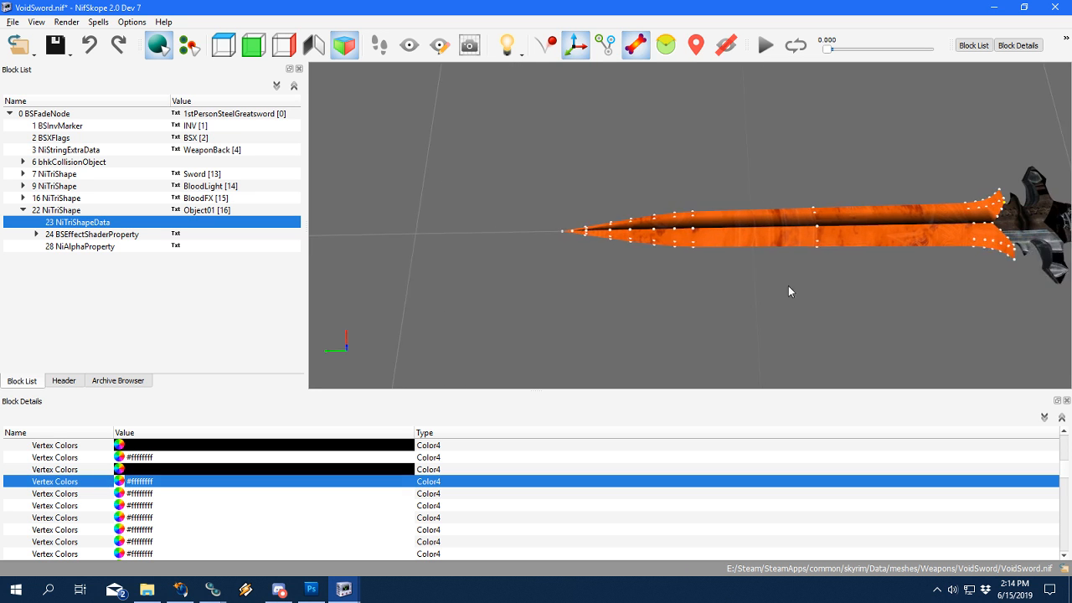
drag(788, 286, 622, 295)
scroll(709, 295, up, 5)
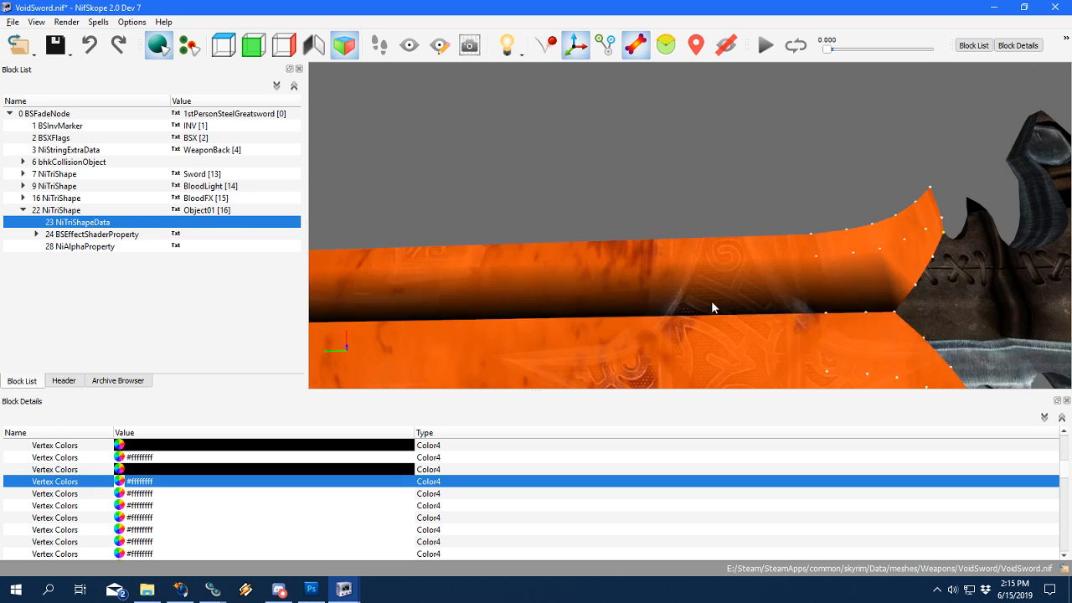
drag(469, 351, 571, 289)
scroll(582, 280, up, 4)
mouse_move(581, 250)
mouse_down()
mouse_move(583, 280)
mouse_move(475, 332)
mouse_up()
scroll(582, 281, down, 2)
click(122, 482)
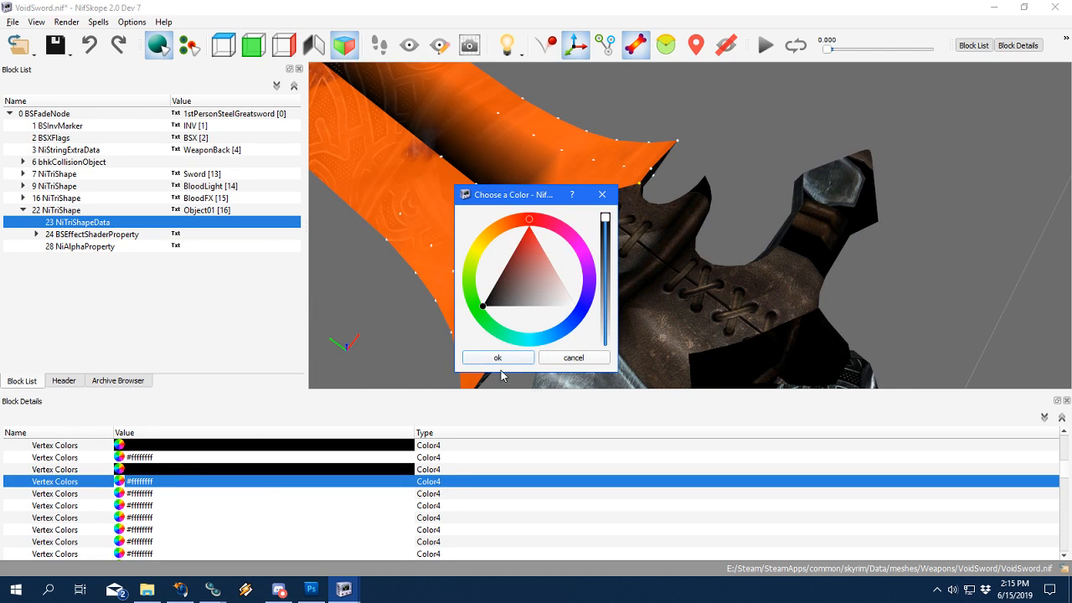
click(497, 357)
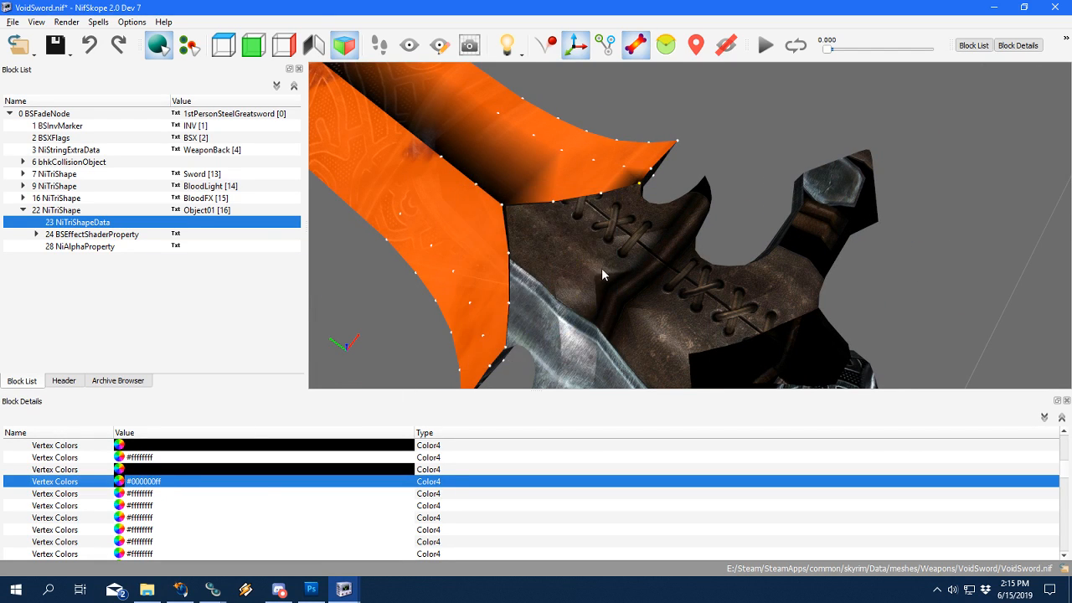
Check the Vertex Colors entries from the 42nd to the 52nd against the vertices at the guard end of the blade.
click(73, 458)
scroll(78, 476, up, 1)
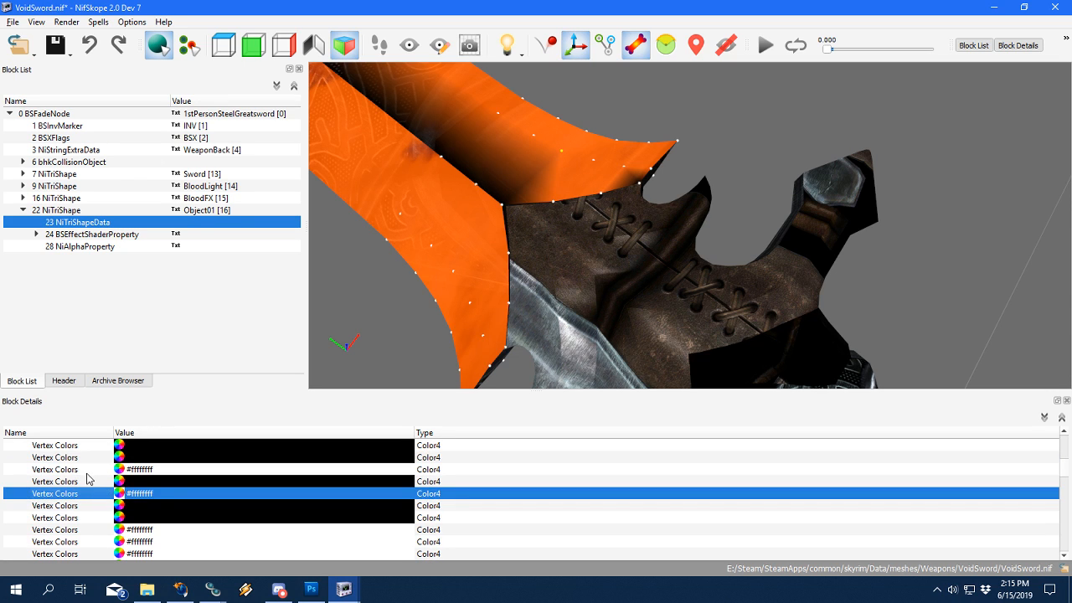
click(87, 470)
key(Up)
key(Up)
key(Up)
key(Up)
key(Up)
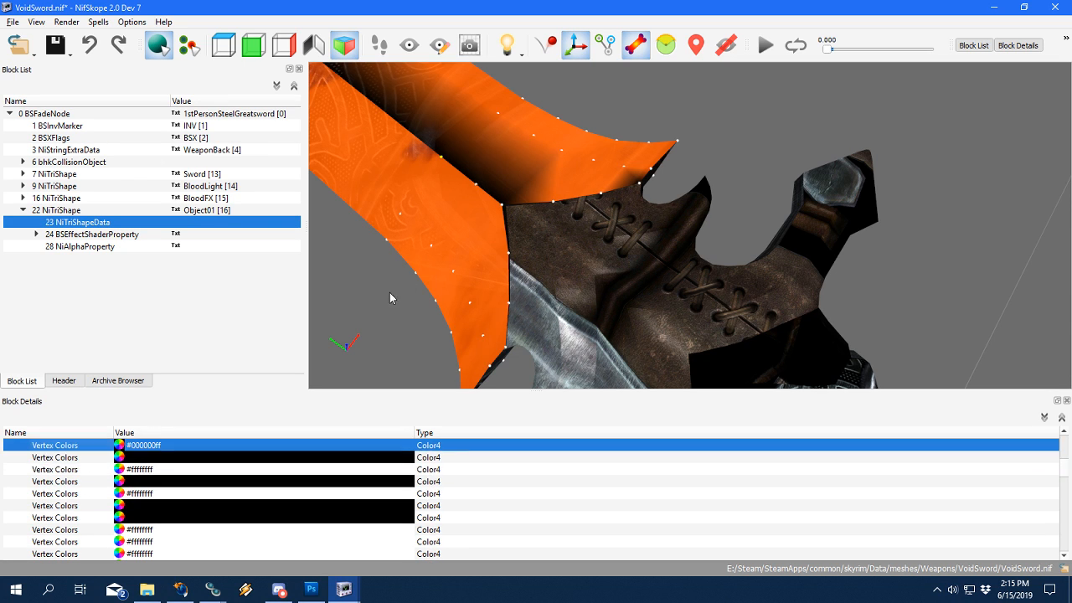
key(Down)
key(Down)
key(Down)
key(Down)
key(Down)
key(Down)
key(Down)
key(Down)
key(Down)
key(Down)
key(Down)
key(Down)
key(Down)
key(Down)
key(Down)
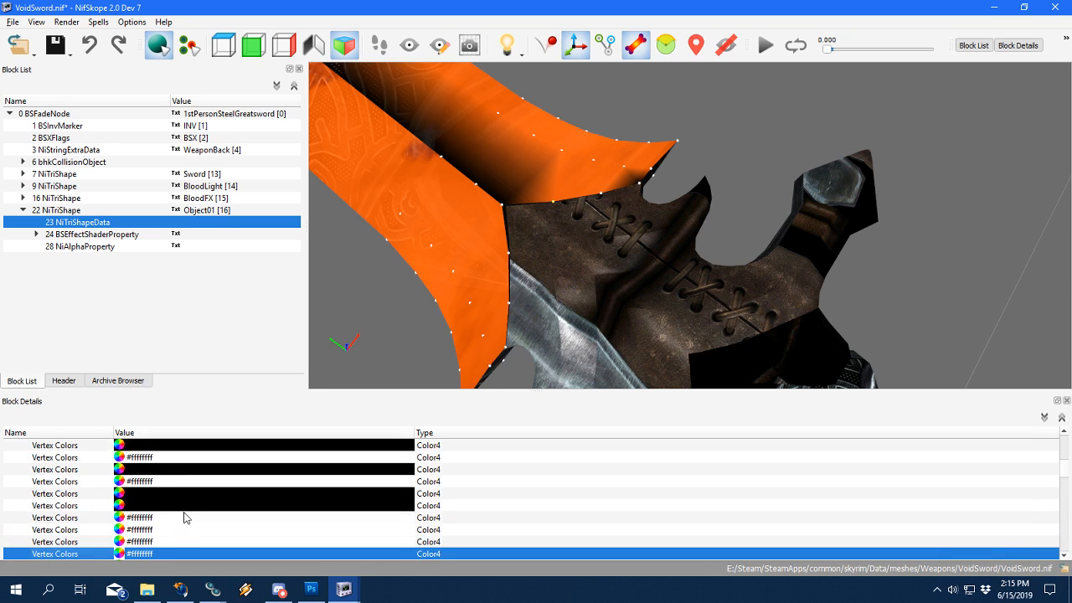
Set the Vertex Colors entry for the guard-side edge vertex beside the blade's centre corner to black (#000000ff).
key(Up)
key(Up)
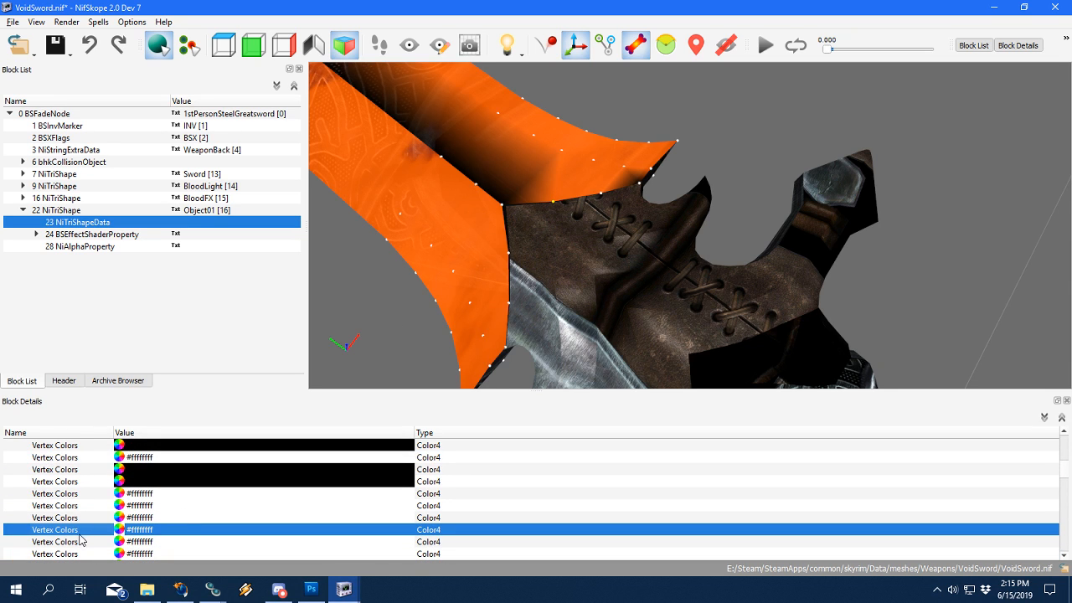
click(120, 530)
drag(564, 311, 529, 316)
click(479, 360)
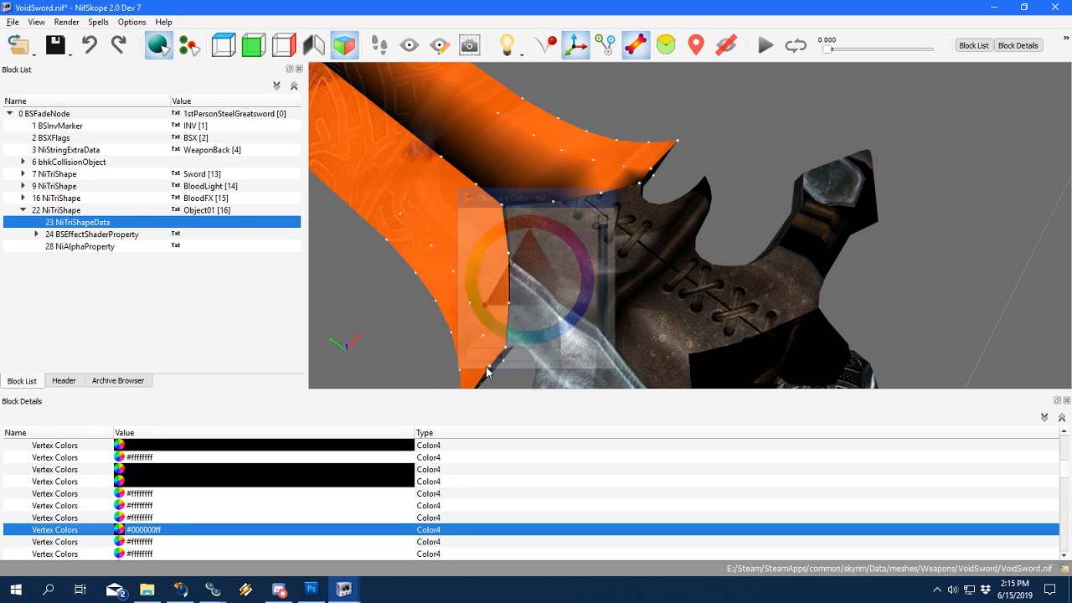
Find the Vertex Colors entry further down for the unpainted blade half's centre-line vertex near the tip and set it to black (#000000ff).
key(Down)
key(Down)
key(Down)
key(Down)
key(Down)
key(Down)
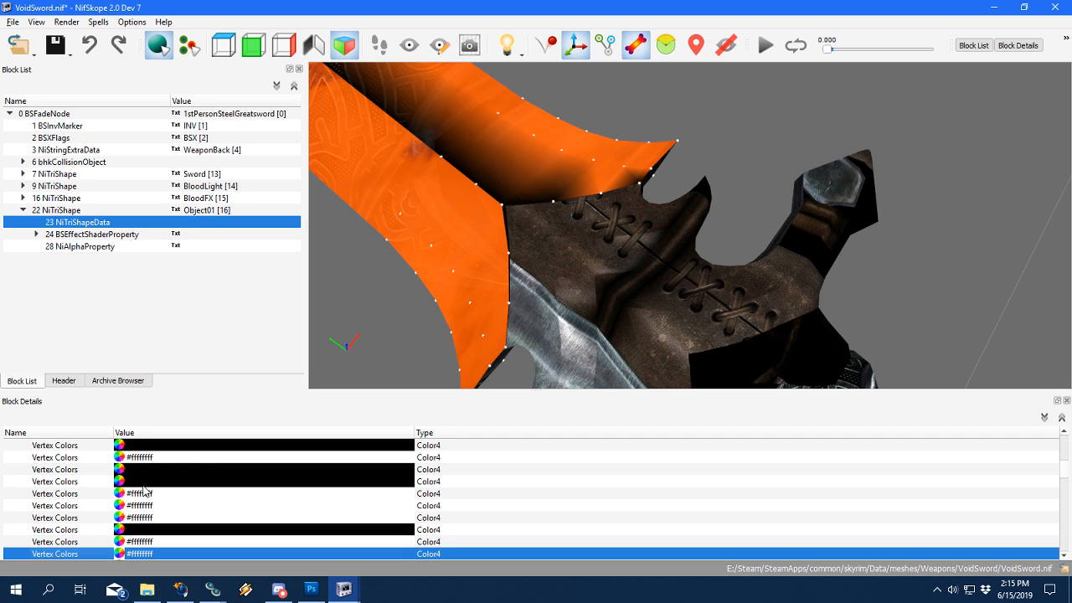
key(Down)
key(Down)
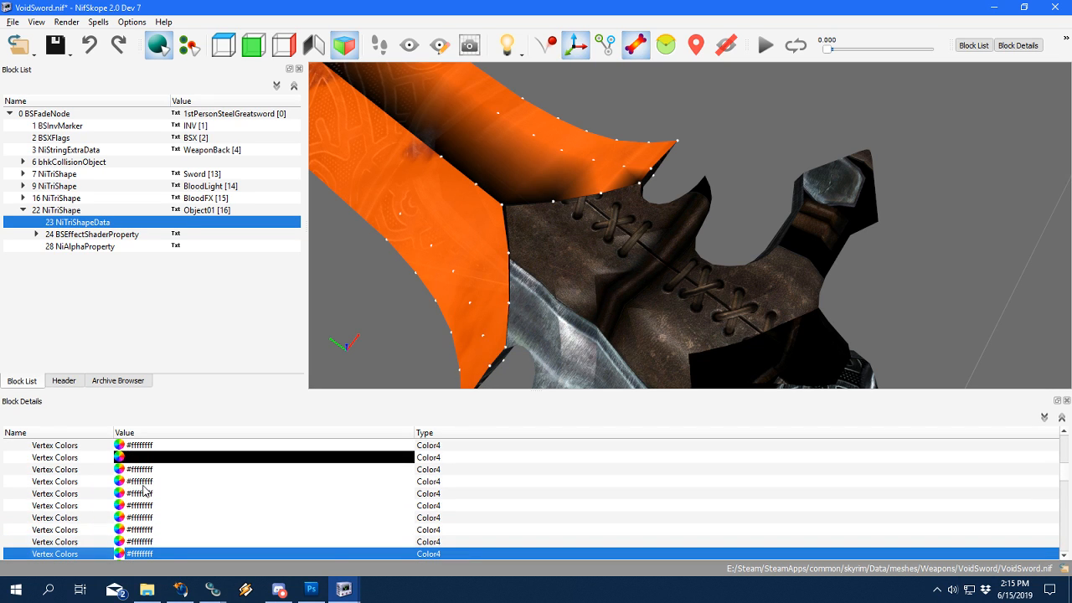
key(Down)
key(Down)
key(Down)
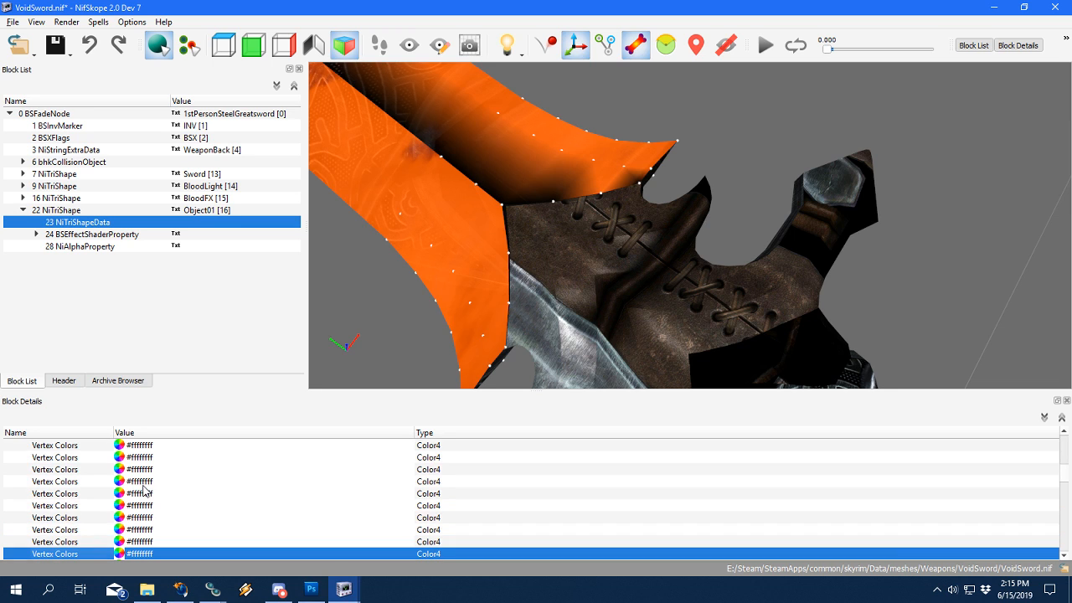
scroll(608, 272, down, 5)
drag(608, 272, 652, 327)
click(120, 554)
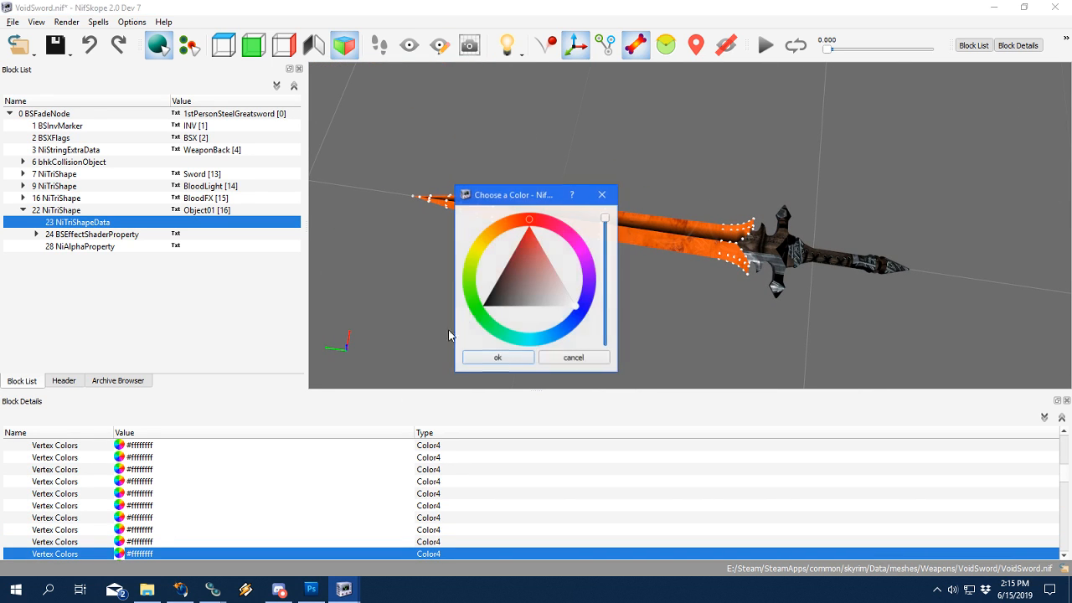
click(483, 306)
click(493, 359)
Set the Vertex Colors entry two above the newly blackened one, the following centre-line vertex towards the guard, to black (#000000ff).
drag(493, 361, 460, 322)
scroll(668, 306, up, 4)
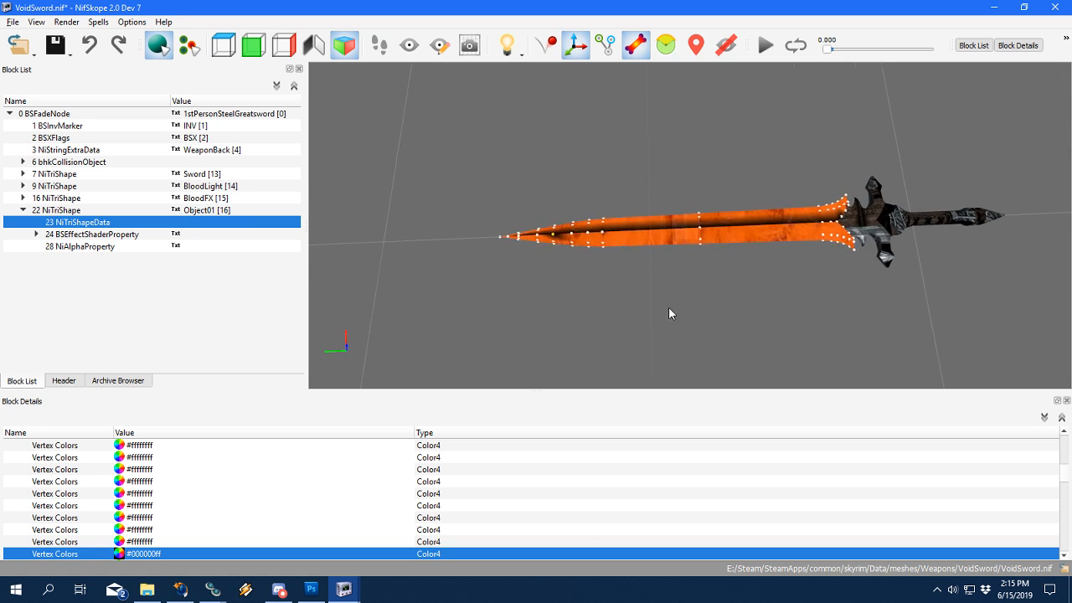
click(70, 543)
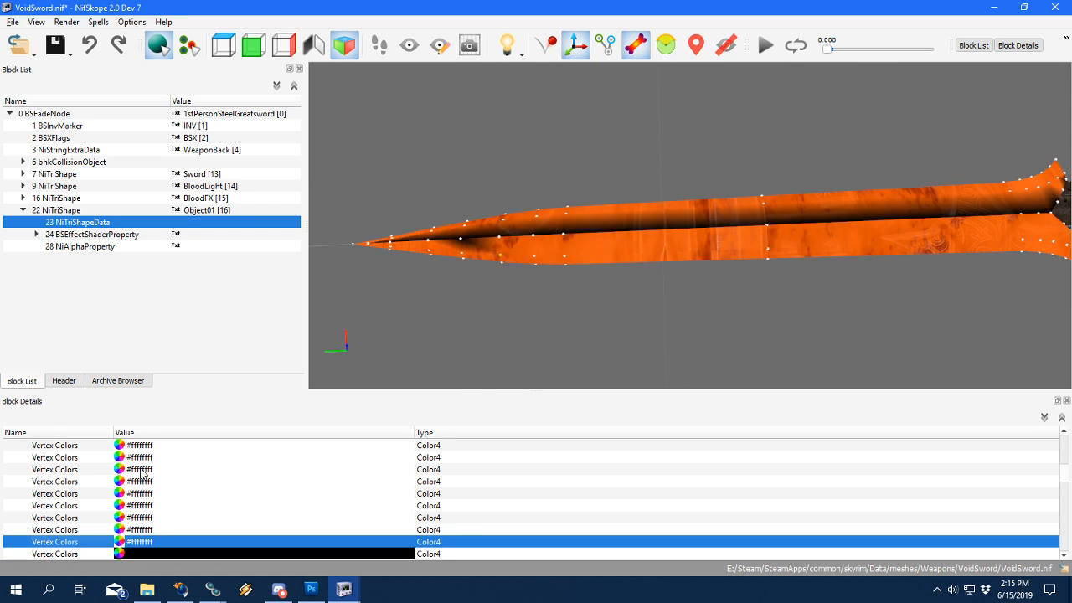
key(Up)
click(122, 530)
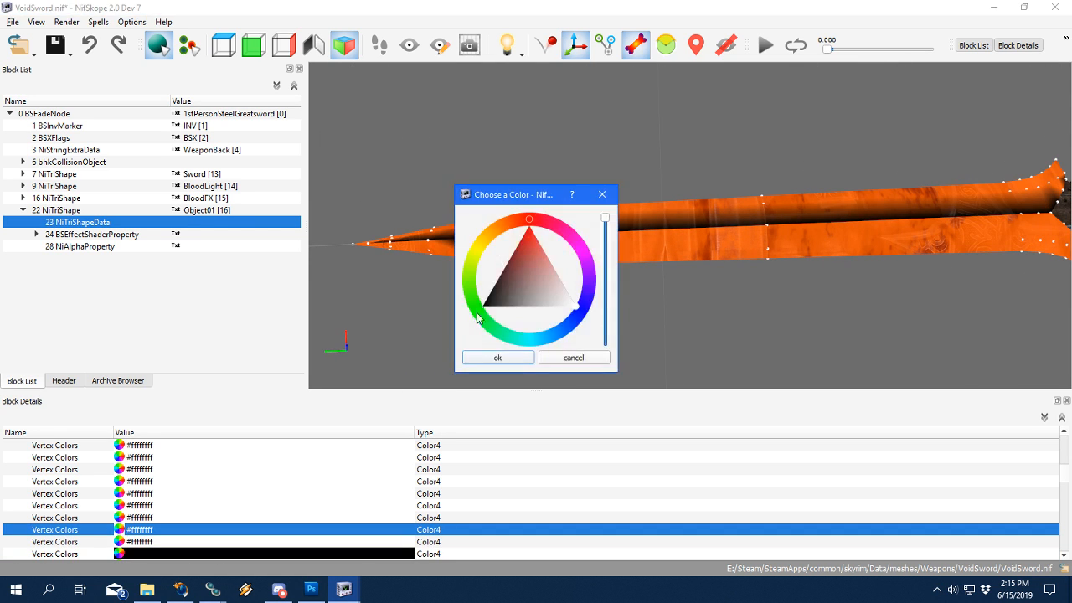
click(480, 319)
click(494, 359)
Set the Vertex Colors entry three above the last blackened one, another centre-line vertex behind the tip, to black (#000000ff).
key(Up)
key(Up)
key(Up)
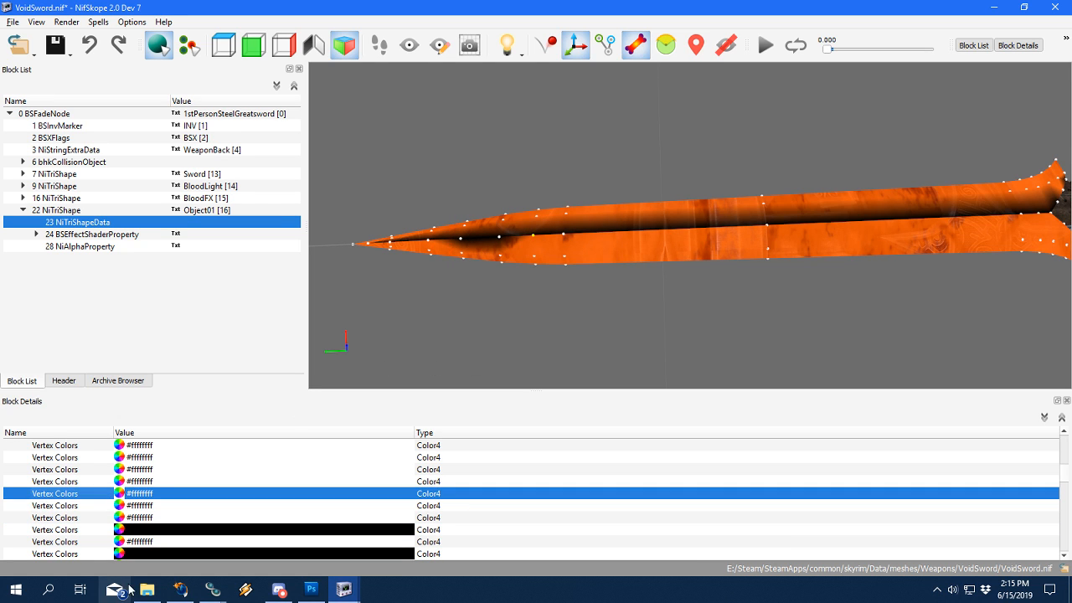
click(122, 493)
click(483, 306)
click(493, 358)
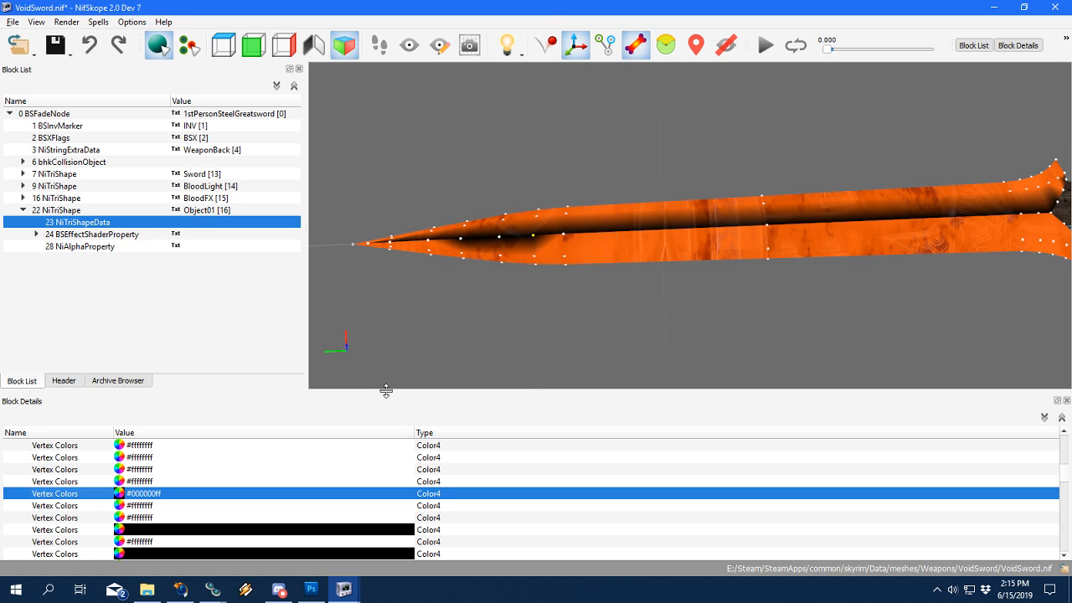
Set the Vertex Colors entry directly above it, the last centre-line vertex of the tip section, to black (#000000ff).
key(Up)
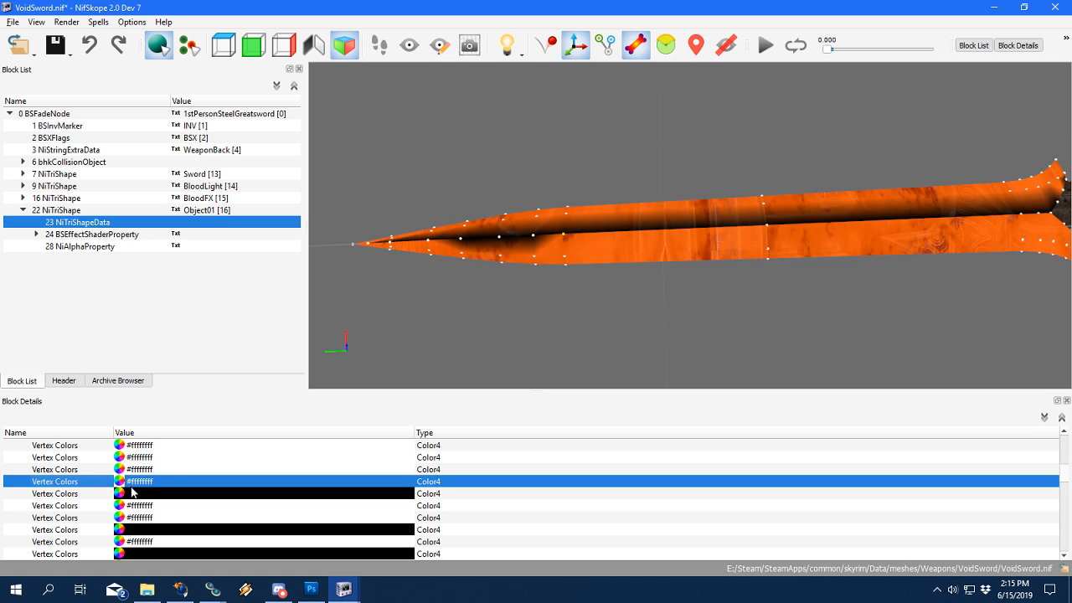
click(122, 482)
click(490, 312)
click(493, 358)
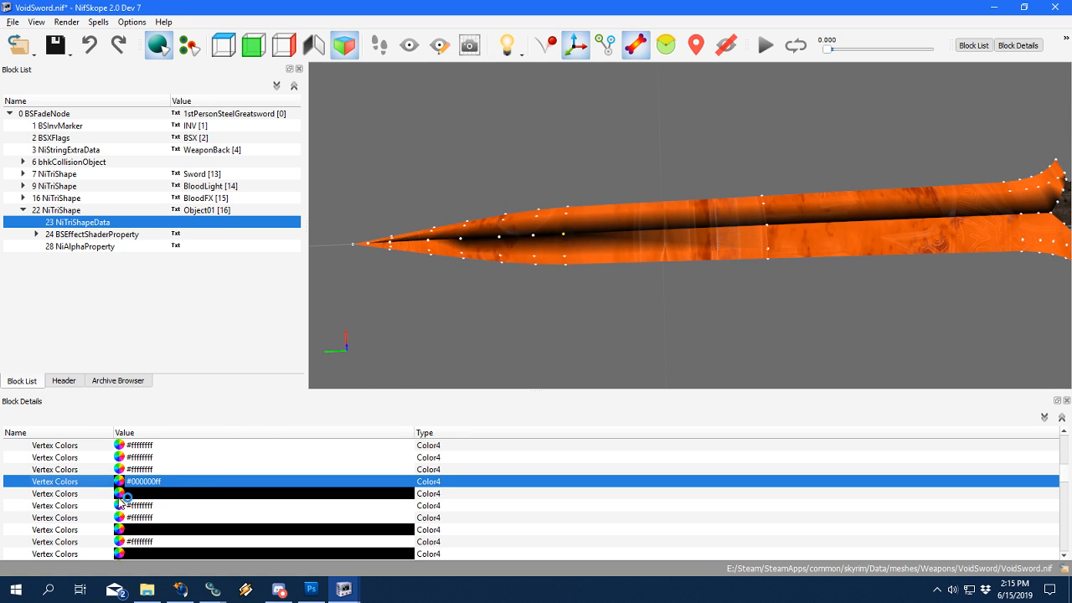
Go back up to the blackened guard-edge vertex and set the Vertex Colors entry directly above it, the adjacent edge vertex, to black (#000000ff).
key(Up)
key(Up)
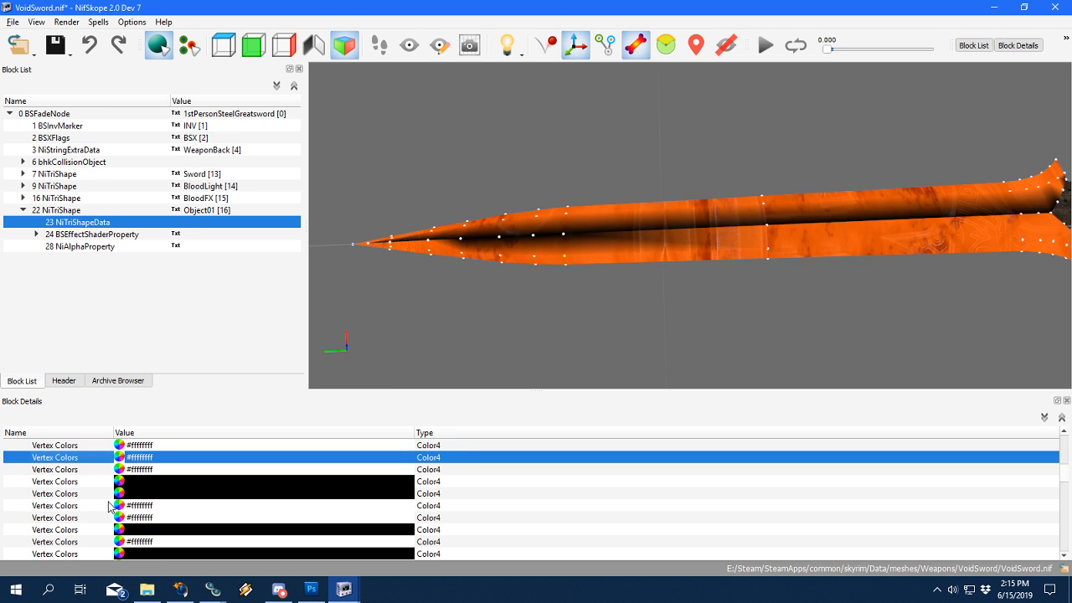
key(Up)
key(Up)
key(Up)
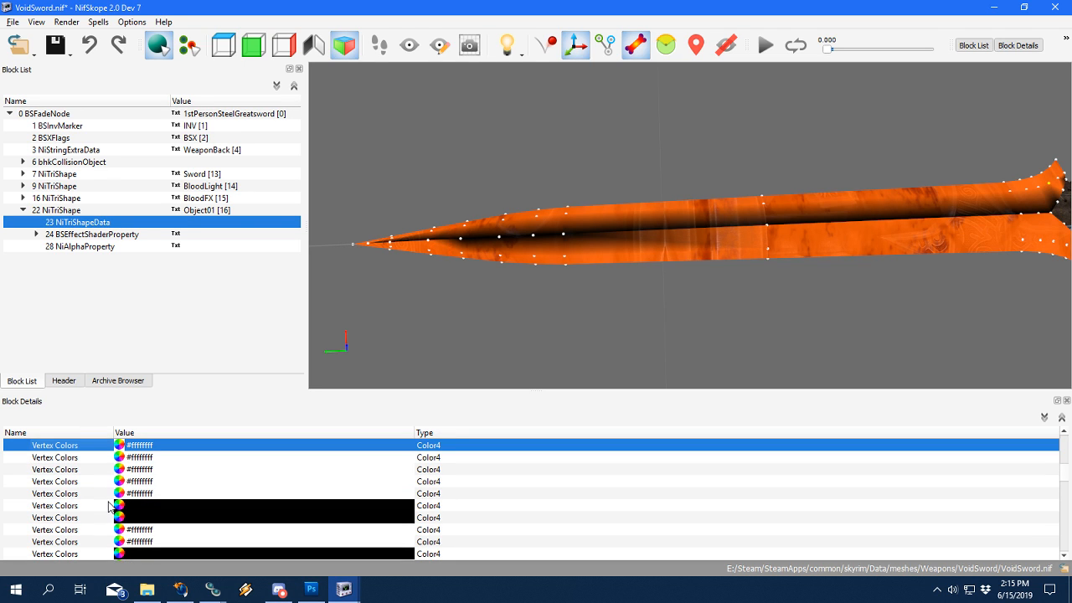
key(Up)
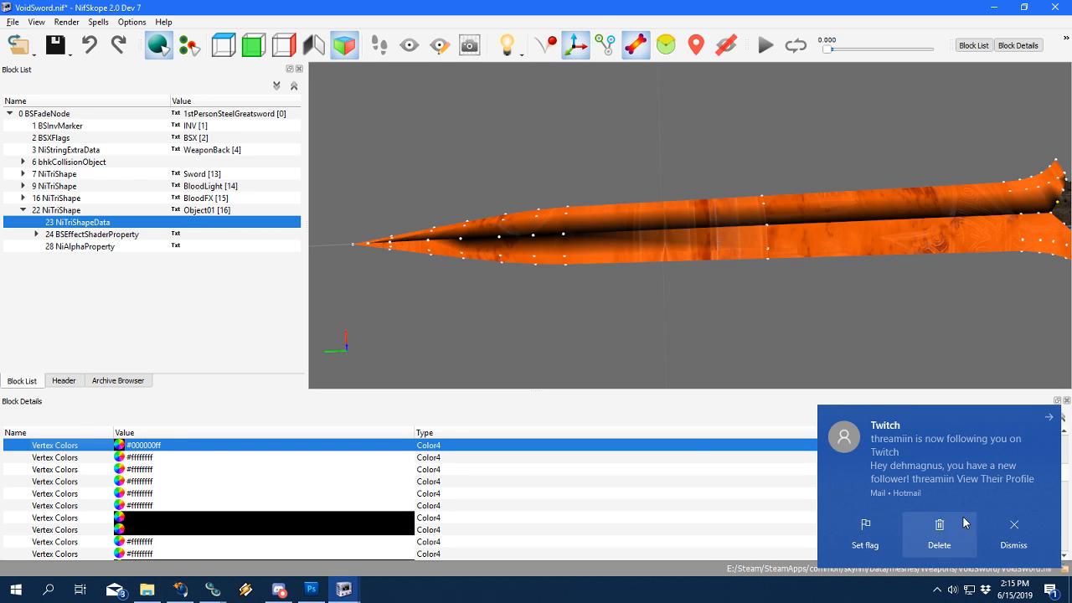
click(1013, 533)
drag(962, 294, 624, 338)
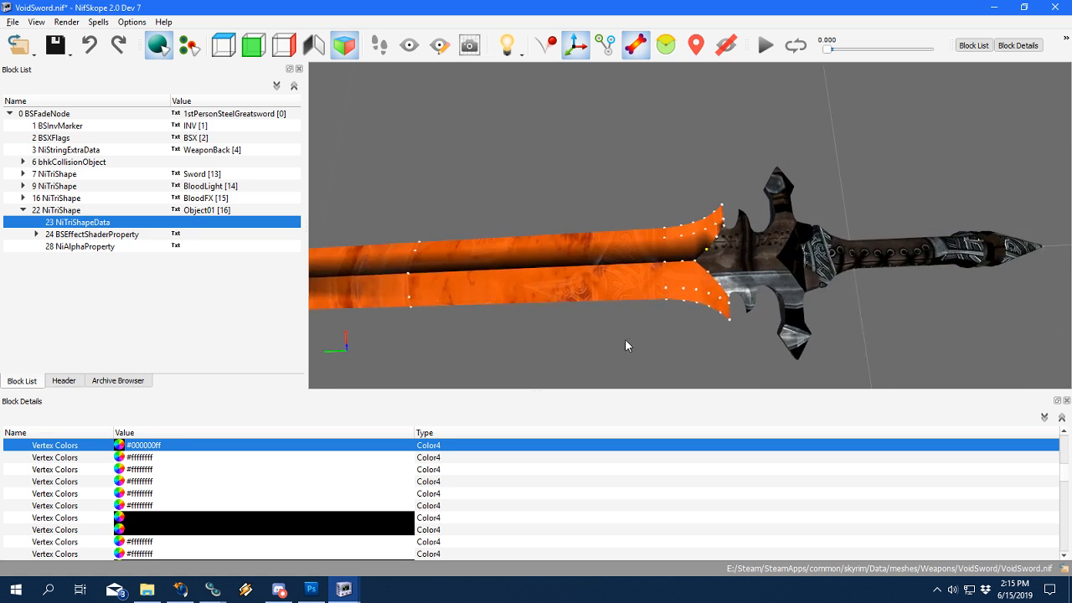
scroll(664, 328, up, 6)
drag(490, 373, 486, 368)
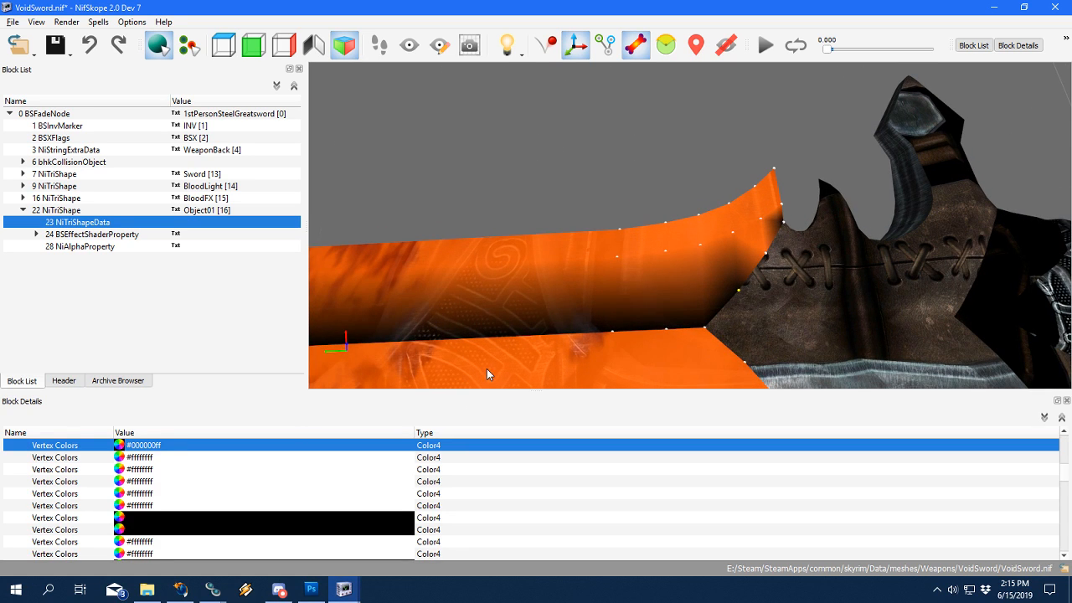
scroll(65, 469, up, 1)
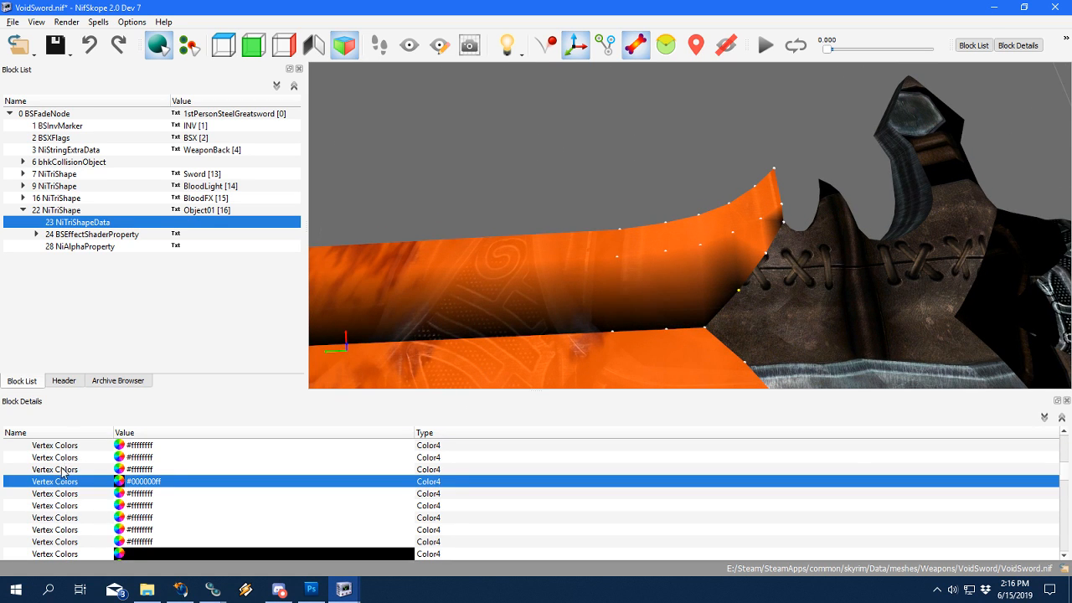
click(60, 471)
click(118, 470)
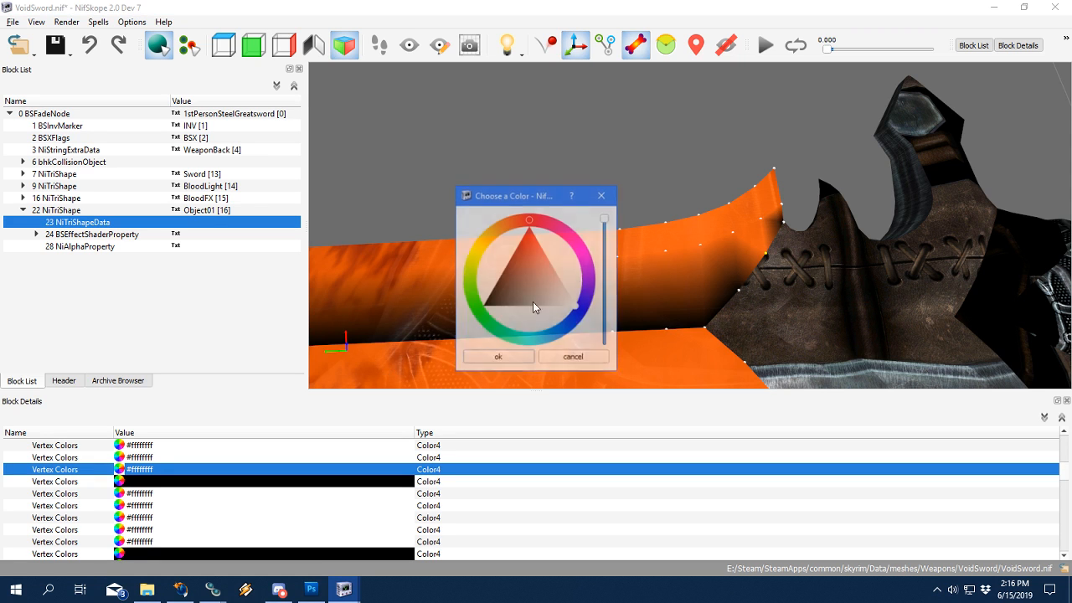
click(497, 358)
Check the Vertex Colors entries above the two black guard-edge ones against the vertices on the flared blade end.
scroll(552, 285, down, 5)
drag(551, 287, 647, 241)
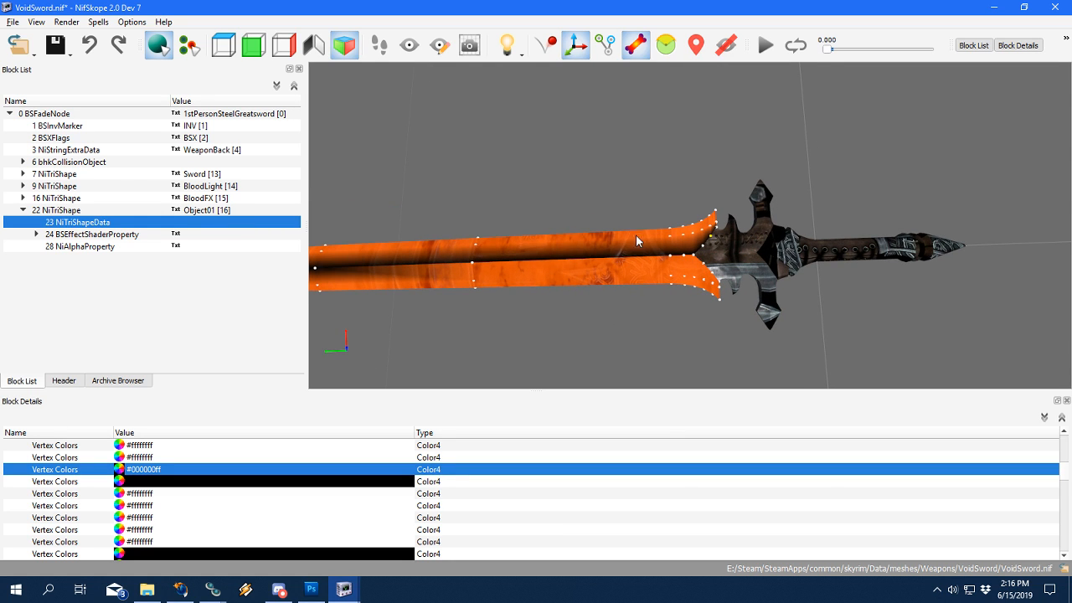
scroll(535, 295, up, 3)
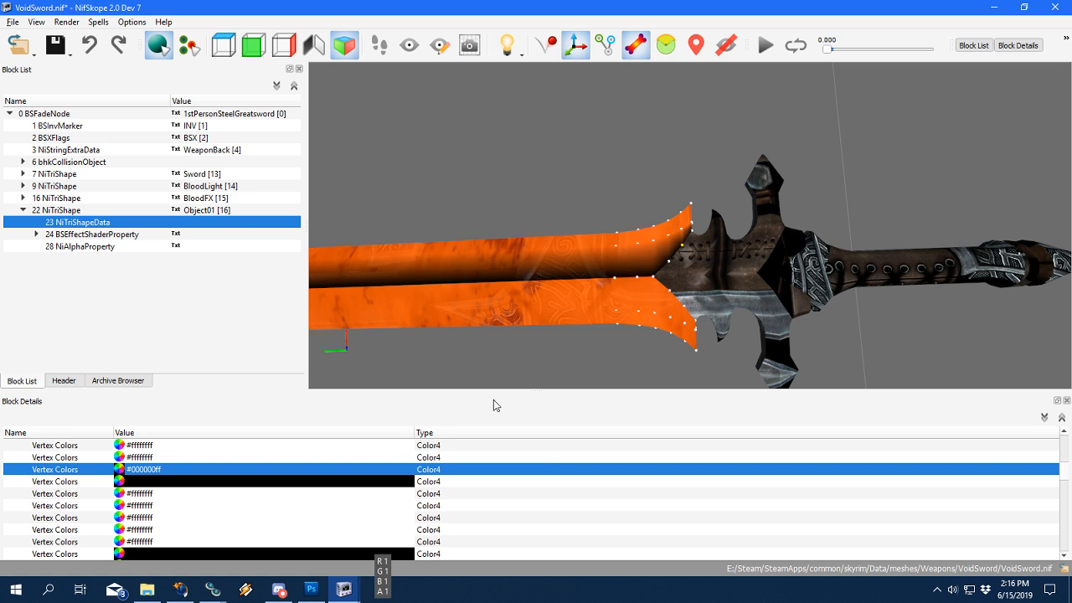
drag(570, 296, 729, 272)
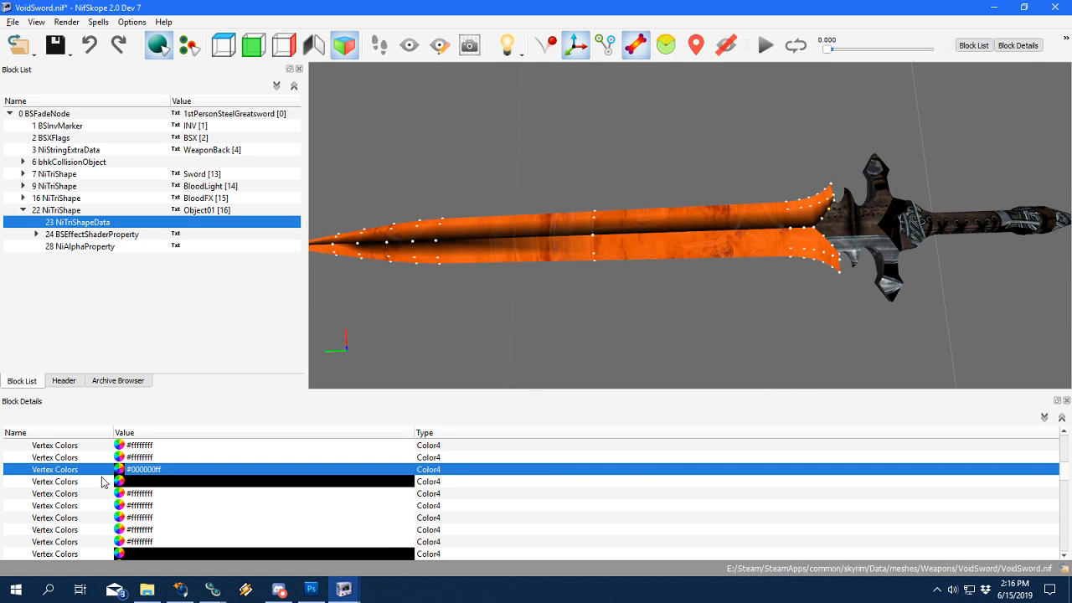
key(Up)
key(Up)
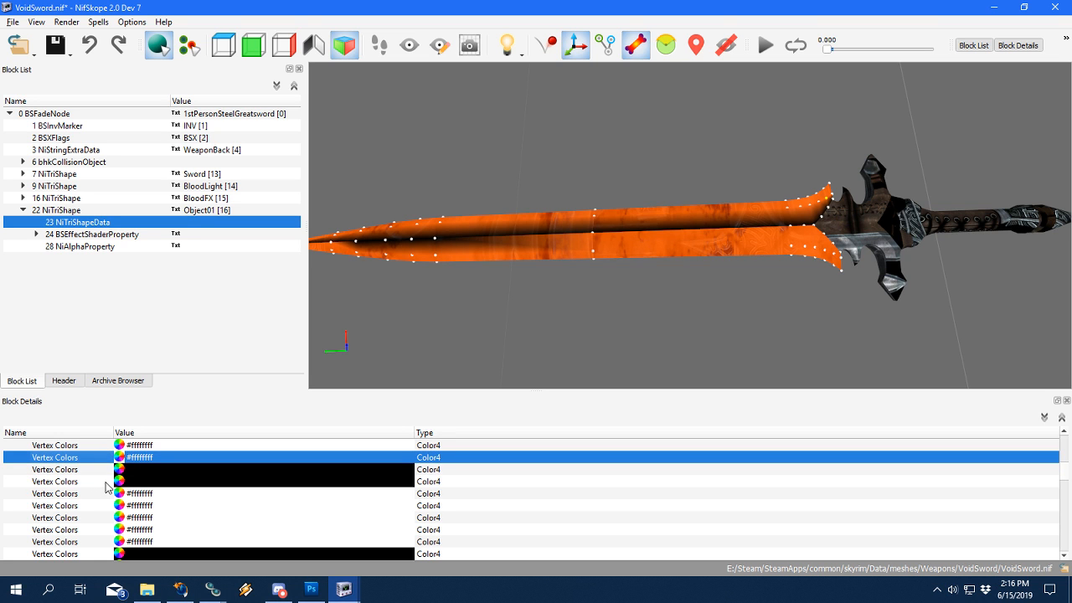
key(Up)
key(Up)
key(Down)
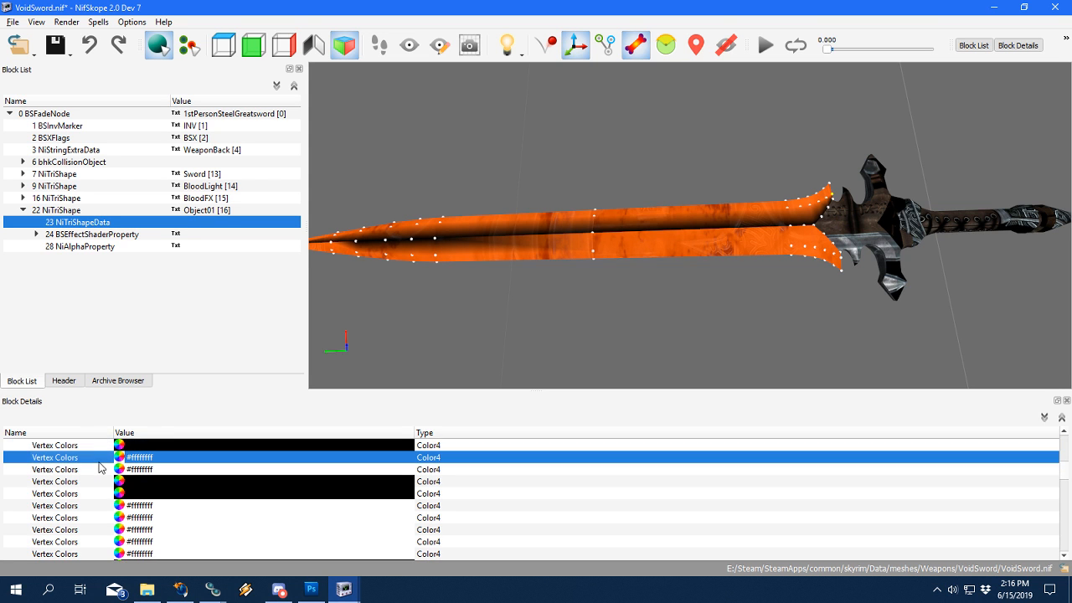
drag(573, 312, 368, 342)
scroll(615, 303, up, 5)
drag(615, 303, 603, 297)
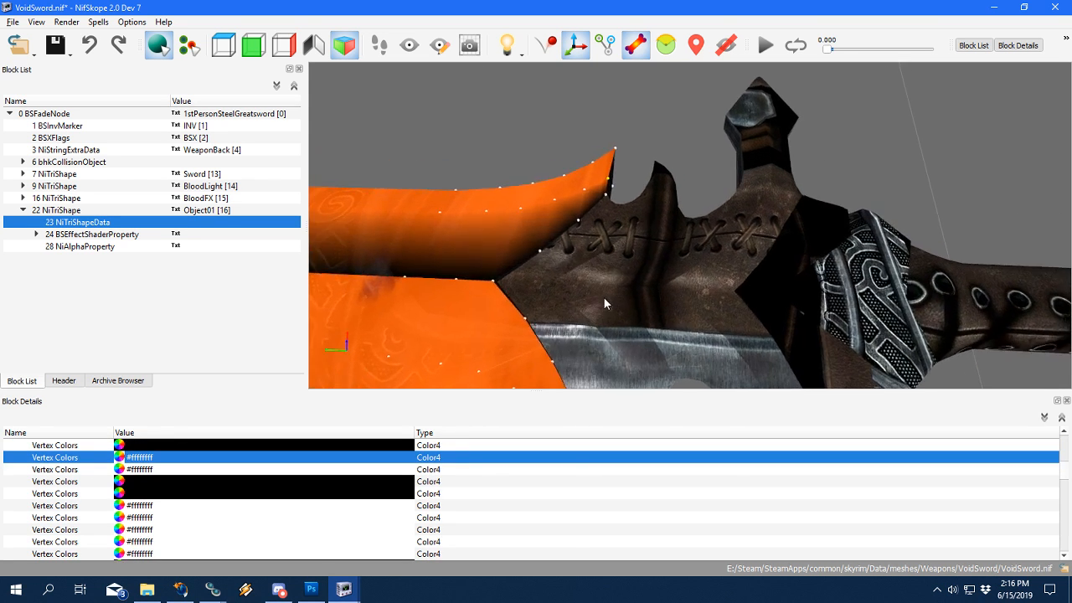
click(73, 469)
Set the Vertex Colors entry two below the last black one, a centre-line vertex closer to the tip, to black (#000000ff).
scroll(85, 492, down, 4)
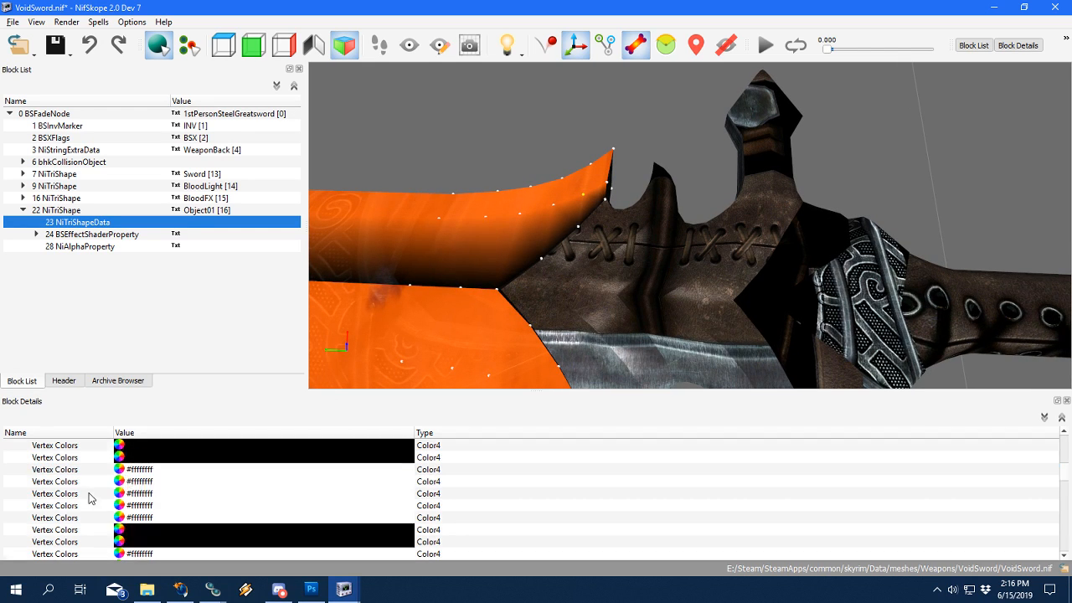
scroll(565, 266, down, 5)
drag(564, 266, 679, 279)
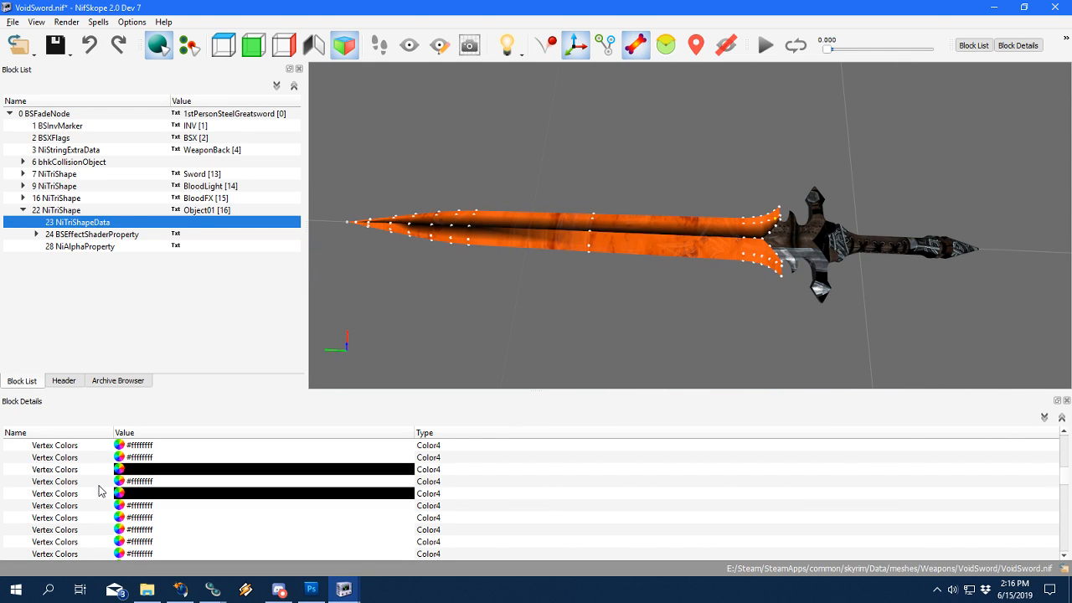
click(83, 506)
key(Down)
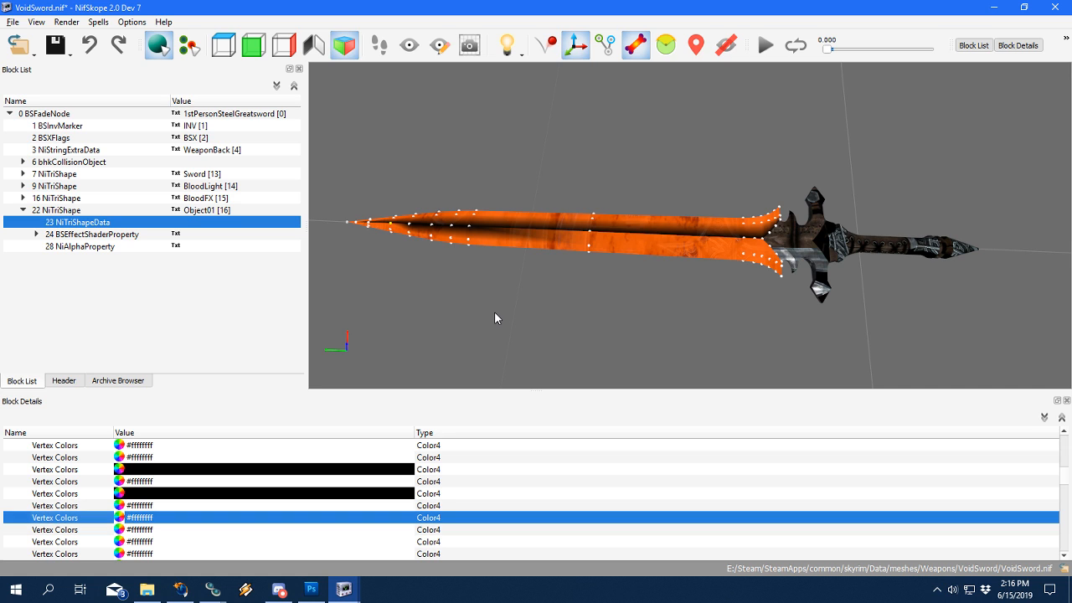
drag(494, 313, 715, 338)
click(125, 515)
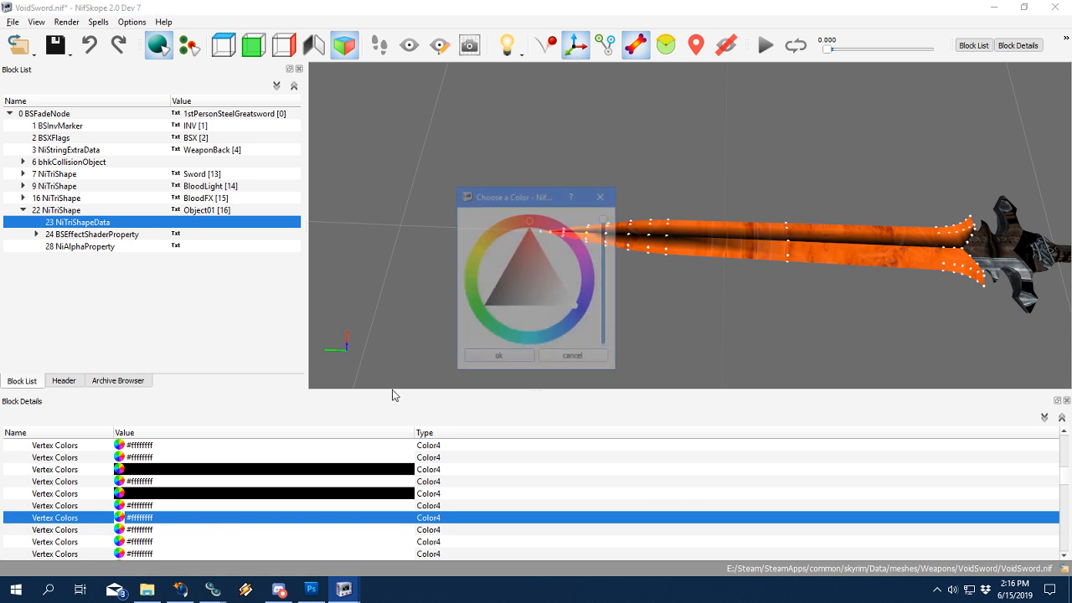
click(558, 307)
click(495, 359)
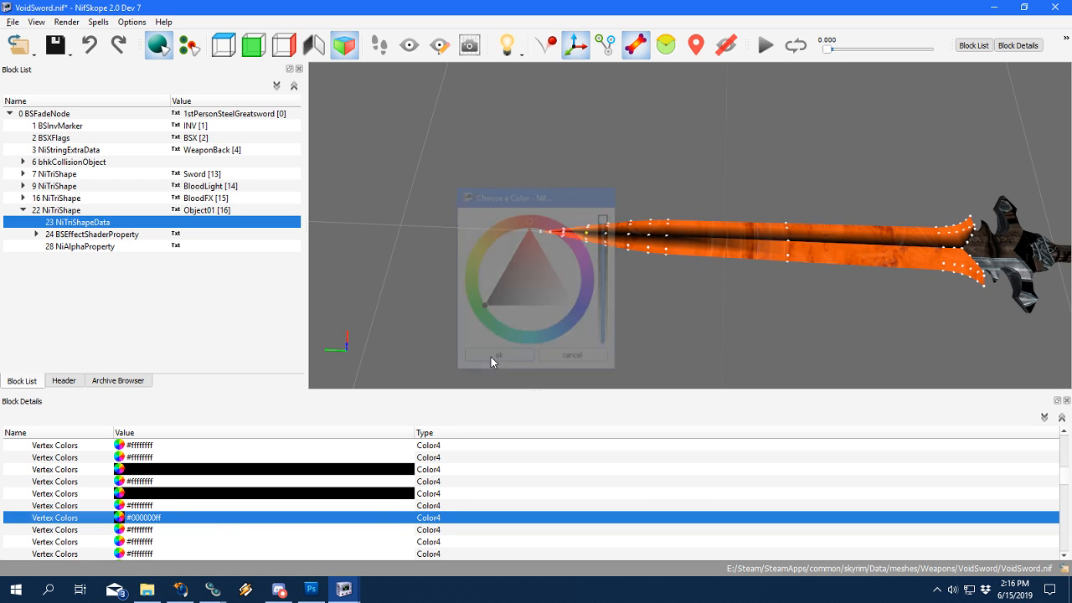
Set the Vertex Colors entry another two rows down, the centre-line vertex just behind the blade tip, to black (#000000ff) and inspect the tip.
click(70, 530)
key(Down)
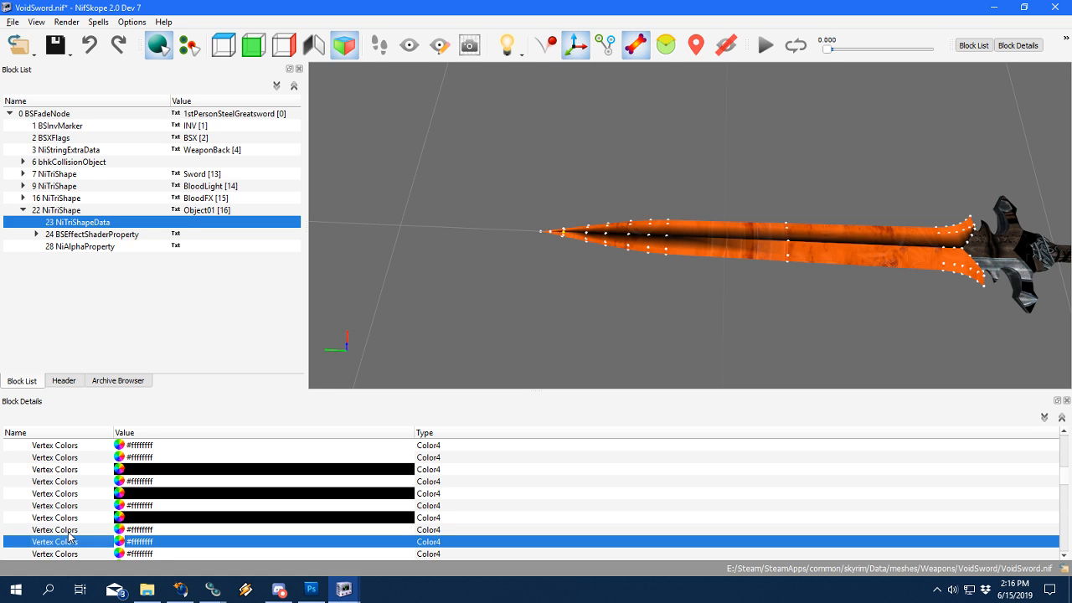
click(119, 541)
click(488, 356)
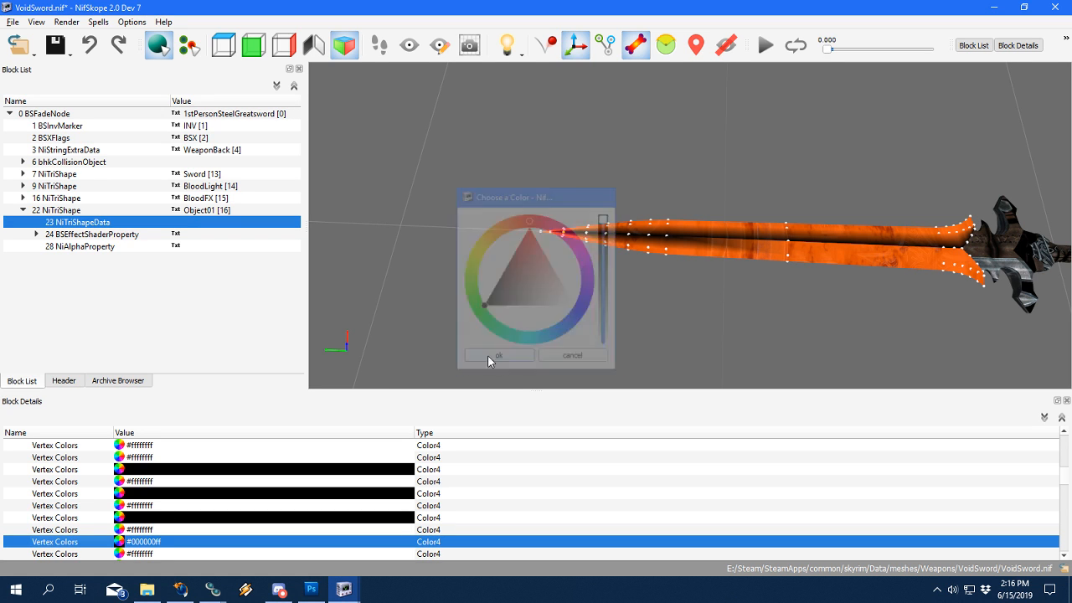
scroll(527, 320, up, 5)
scroll(534, 328, up, 3)
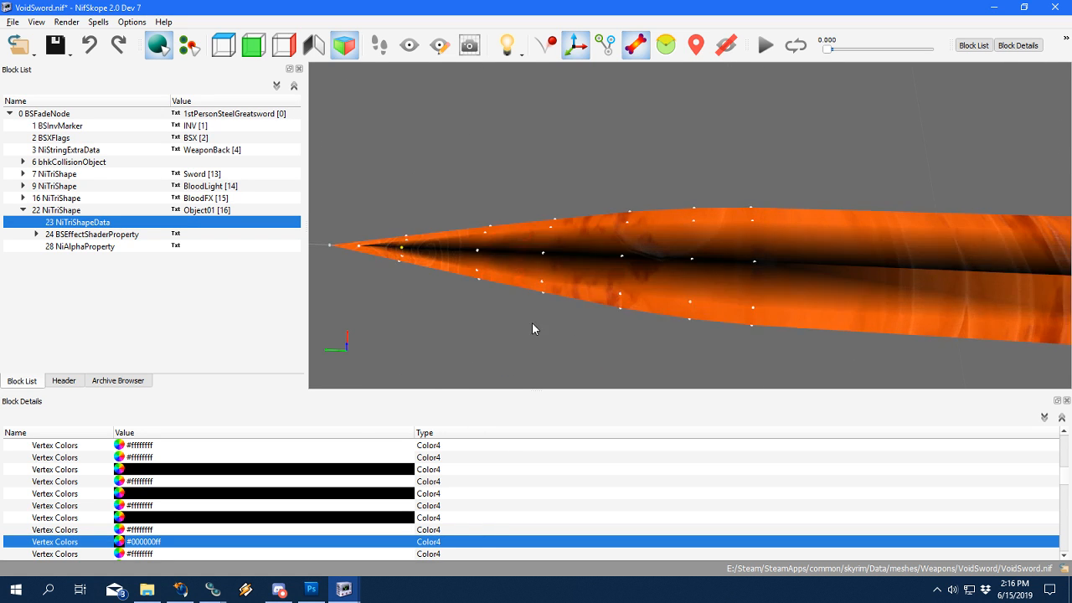
scroll(531, 328, down, 5)
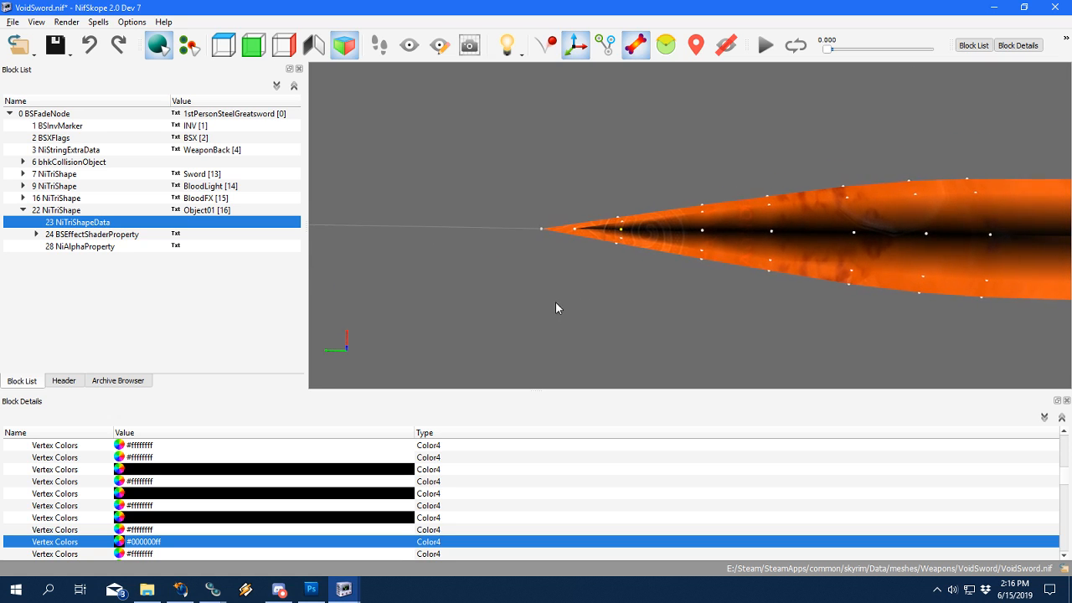
Try black (#000000ff) on the Vertex Colors entry three rows below the last black one, and restore it to white.
drag(556, 303, 550, 304)
click(55, 554)
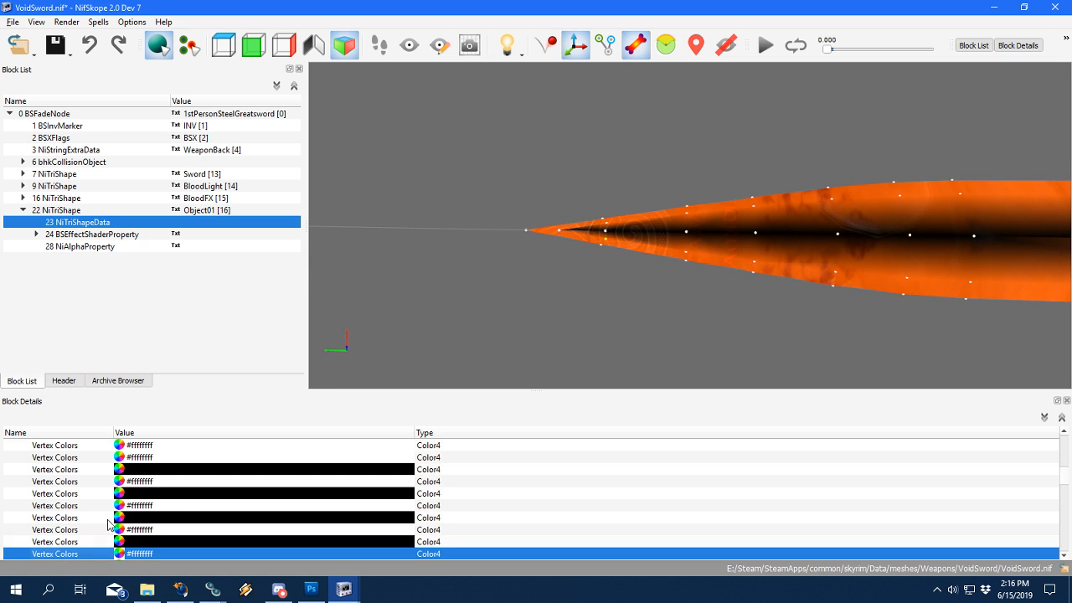
key(Down)
key(Down)
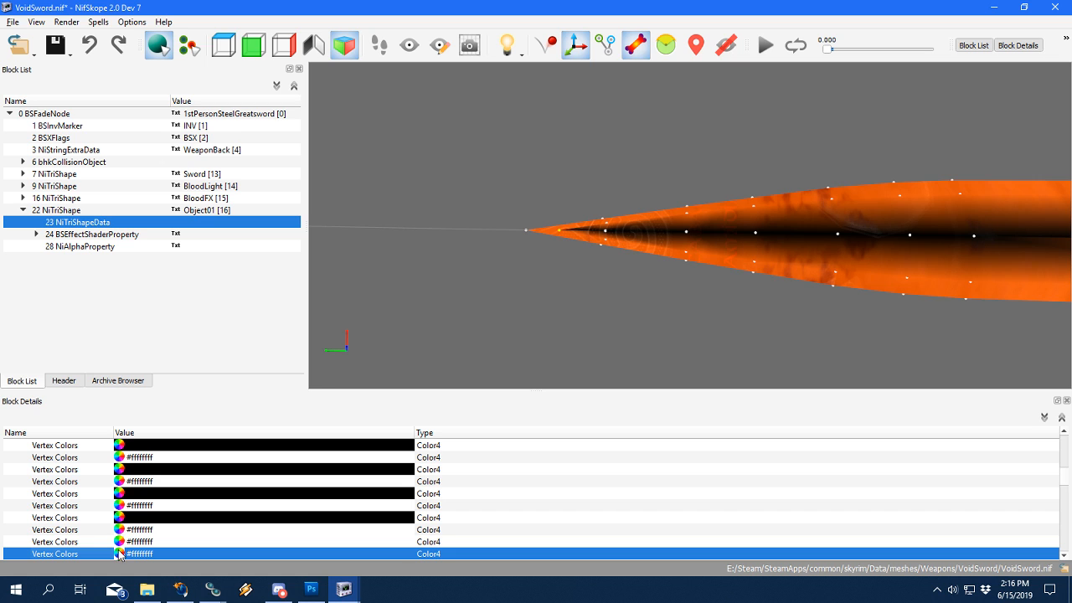
click(120, 553)
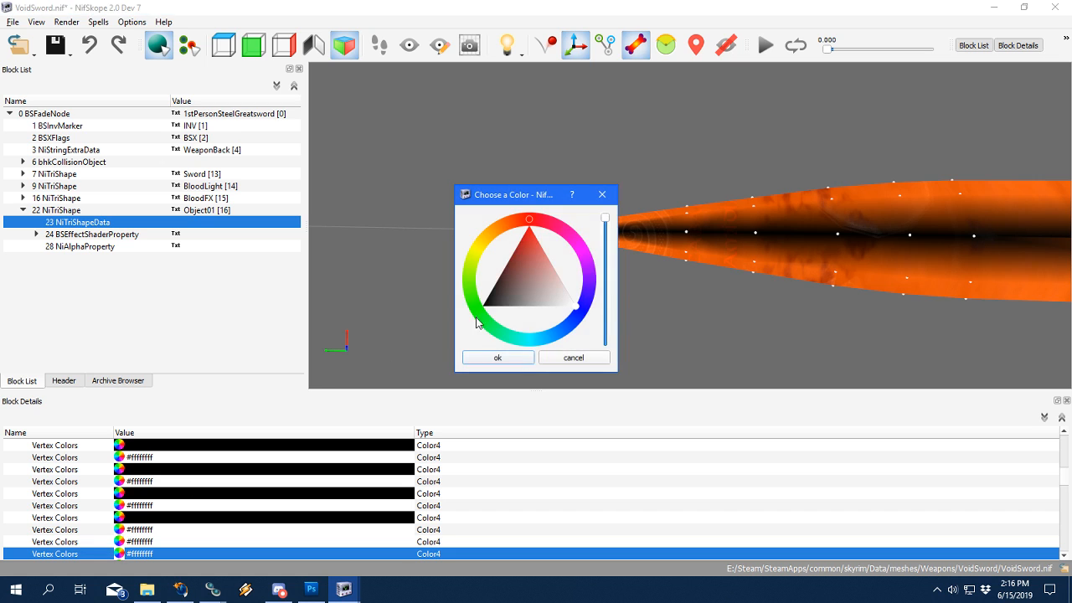
click(497, 357)
click(120, 554)
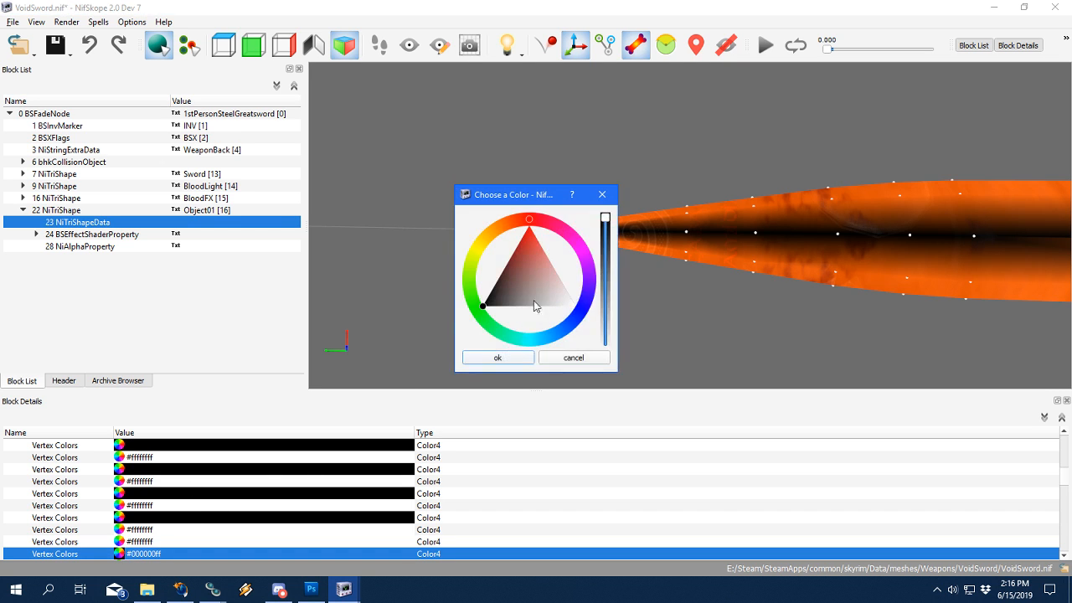
click(498, 354)
Check the Vertex Colors entries below the last black one against the vertices, bringing the whole blade into view.
scroll(113, 510, down, 2)
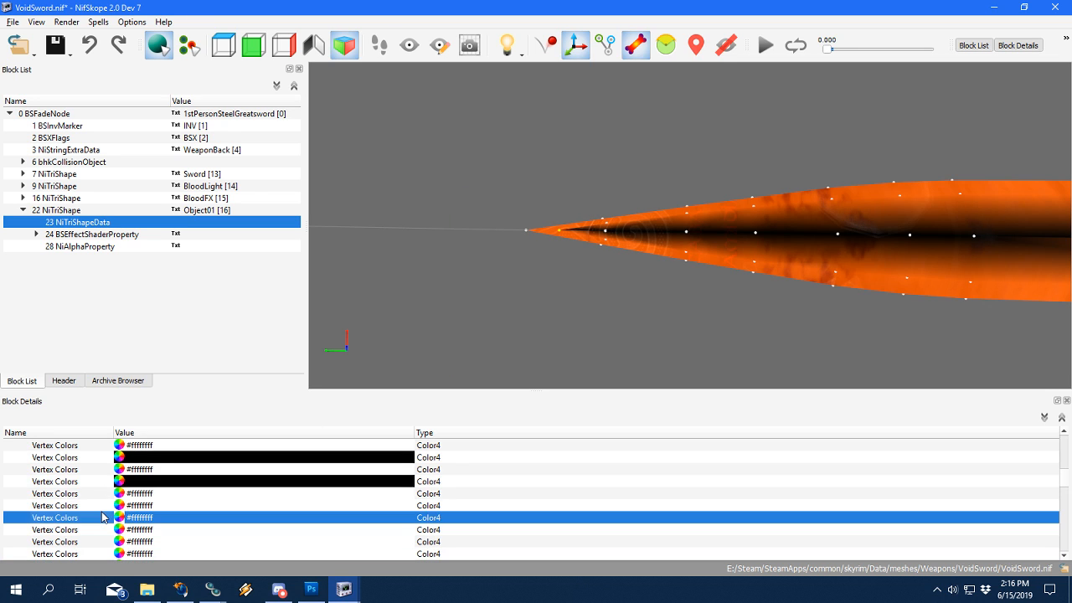
click(105, 499)
click(105, 506)
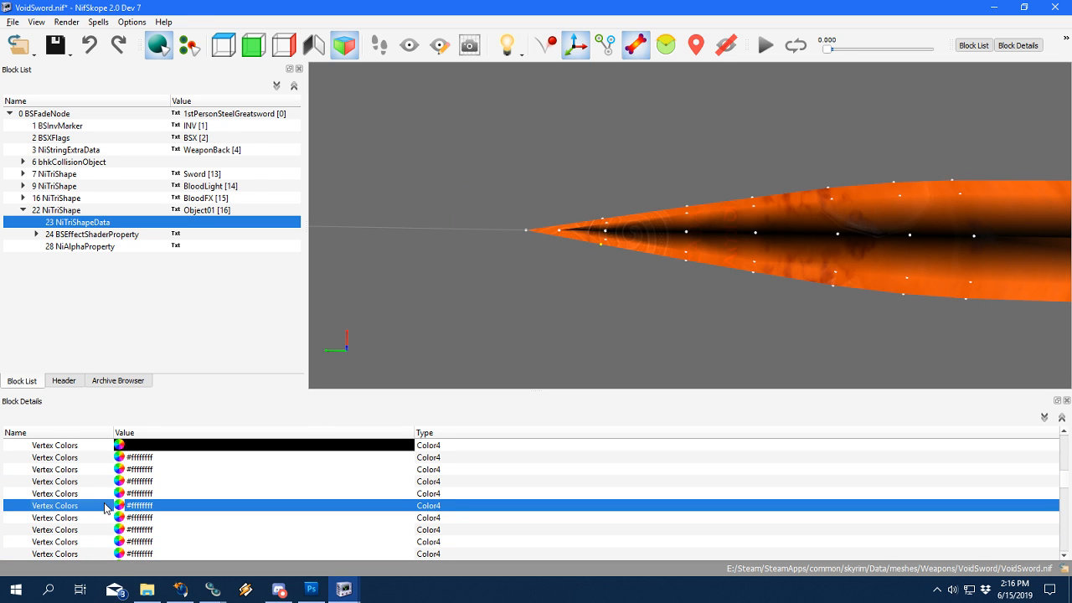
key(Down)
key(Down)
key(Down)
key(Down)
scroll(761, 268, down, 2)
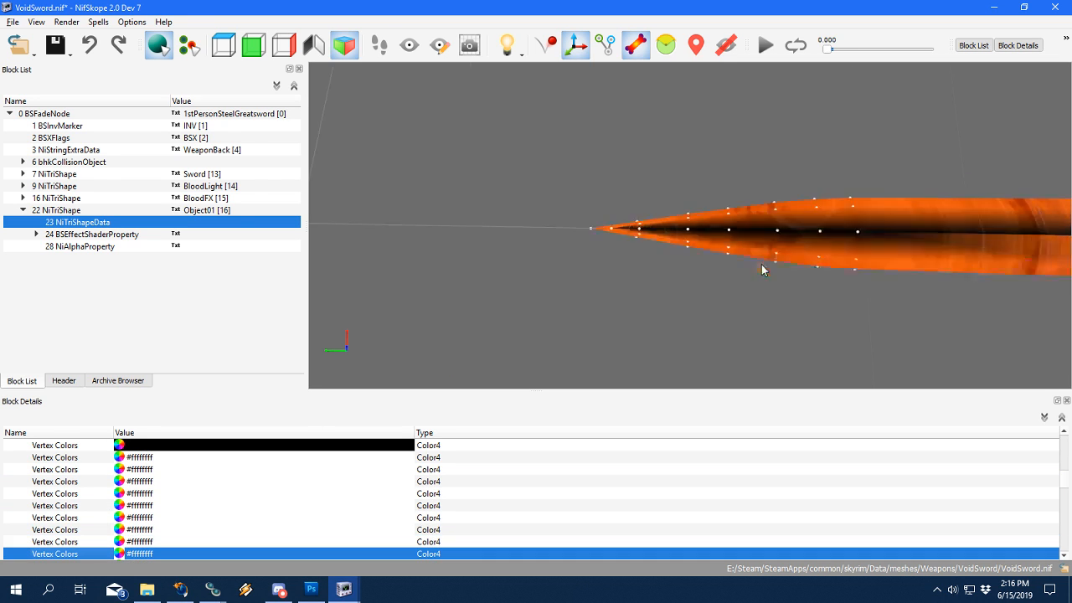
drag(761, 270, 423, 313)
scroll(423, 312, down, 5)
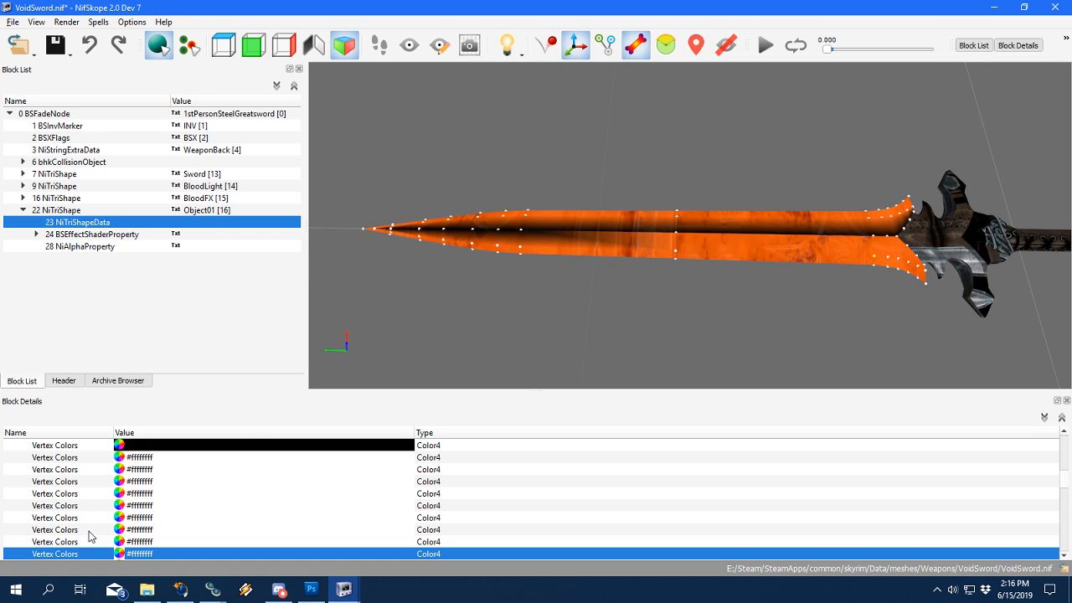
Return to the first white Vertex Colors entry after the last black one and match the entries below it to blade vertices.
click(66, 457)
key(Down)
key(Down)
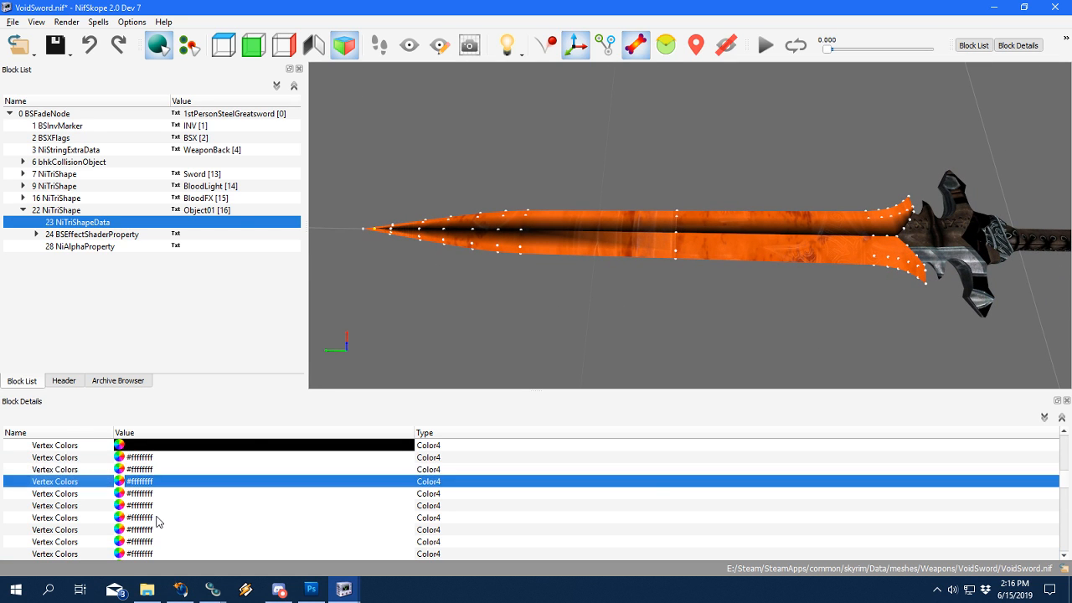
key(Down)
key(Down)
key(Down)
key(Down)
key(Down)
key(Down)
key(Down)
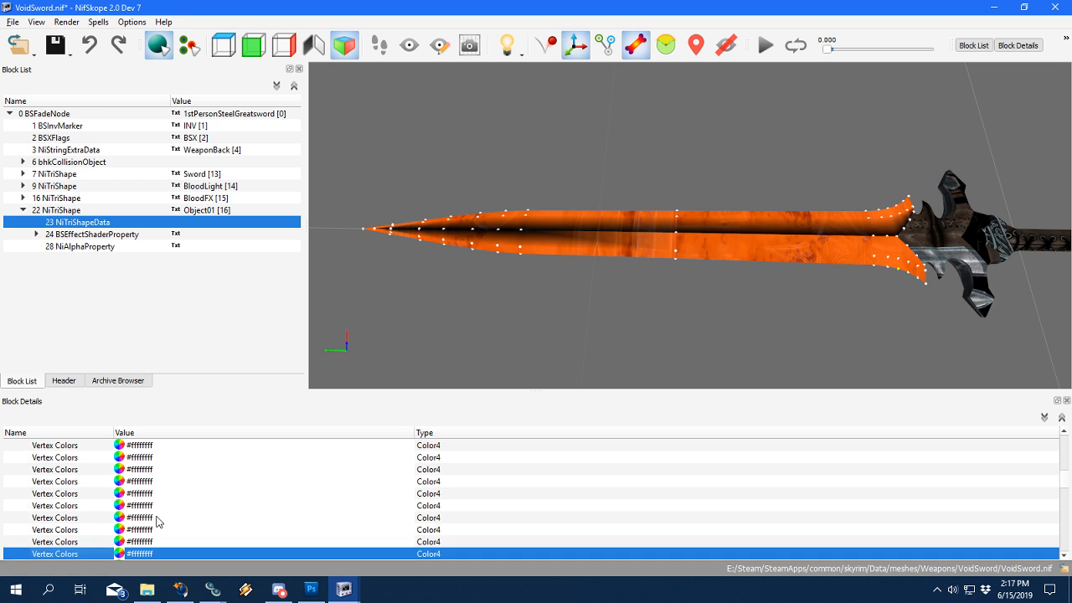
key(Up)
key(Up)
key(Up)
key(Up)
key(Up)
key(Up)
key(Down)
key(Down)
key(Down)
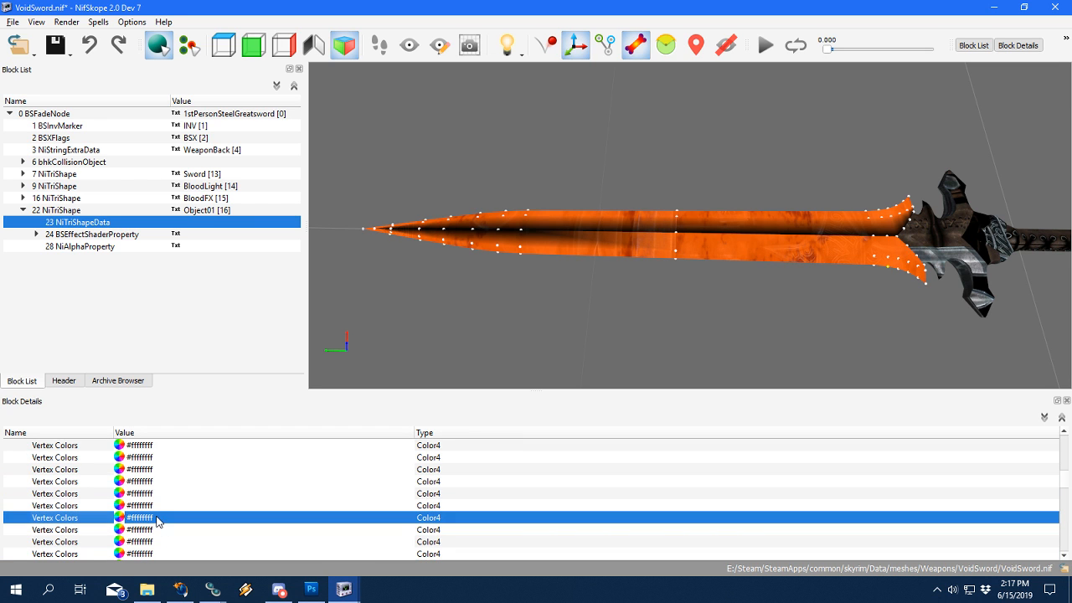
key(Up)
key(Up)
Examine the blade edge-on and from above while matching Vertex Colors entries to the still unshaded half's vertices near the guard.
drag(465, 362, 484, 218)
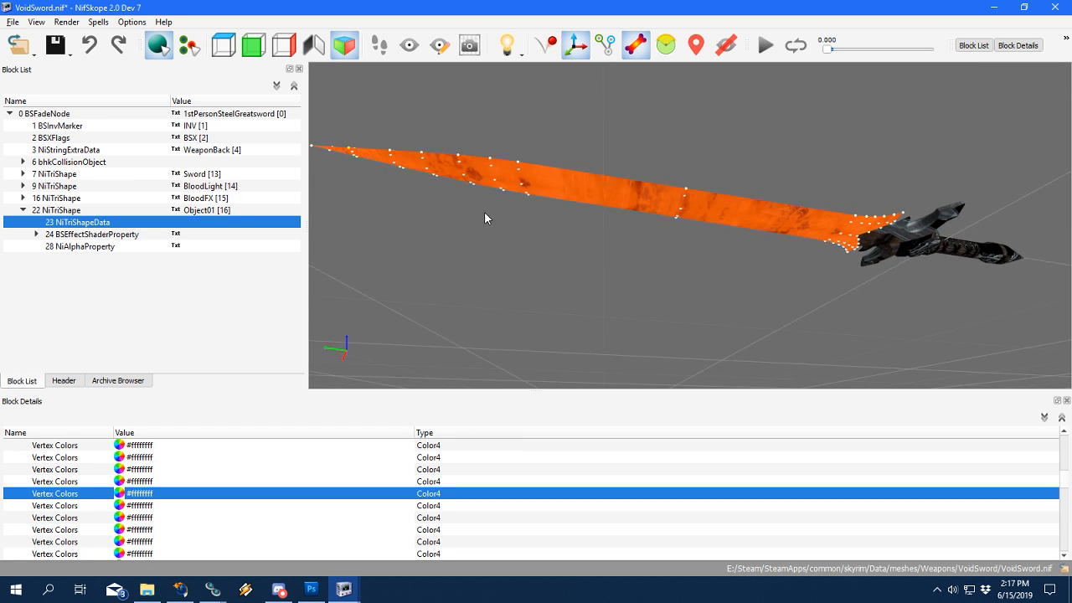
key(Down)
key(Down)
click(67, 496)
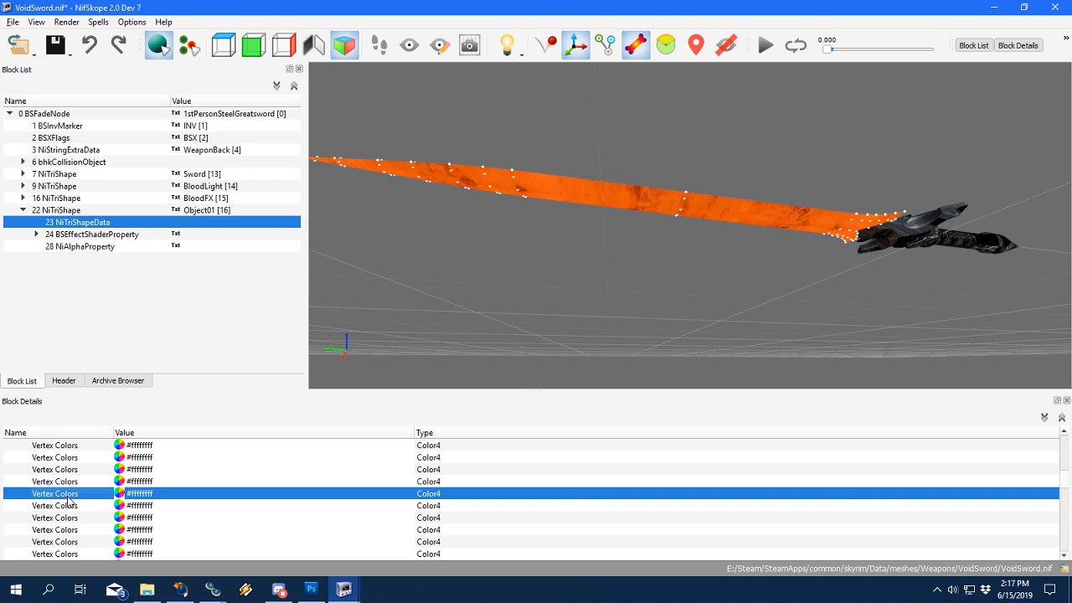
key(Down)
key(Down)
key(Down)
key(Down)
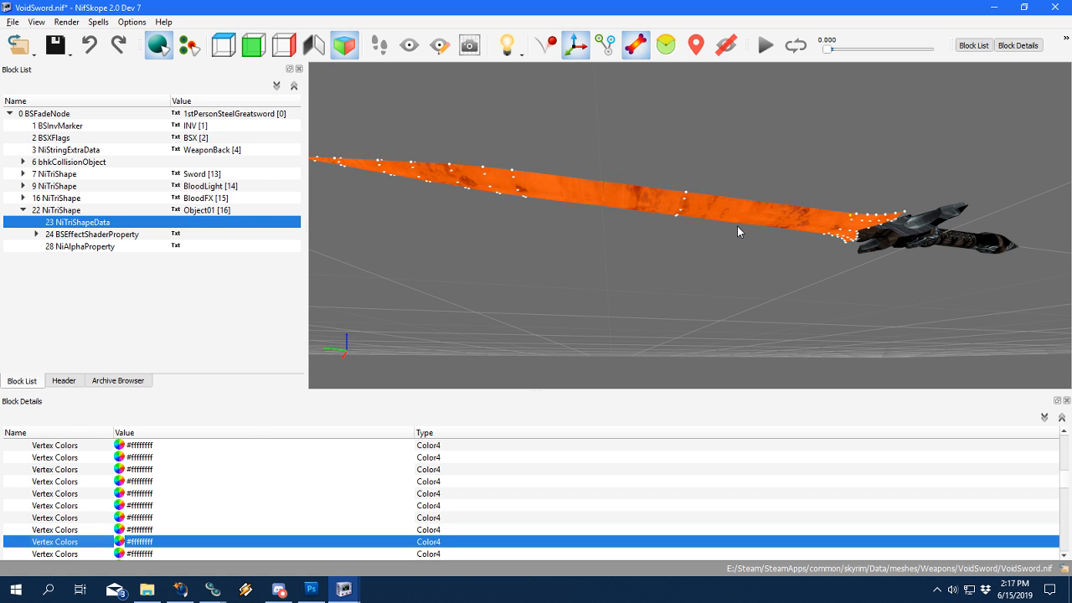
key(Up)
drag(736, 228, 676, 318)
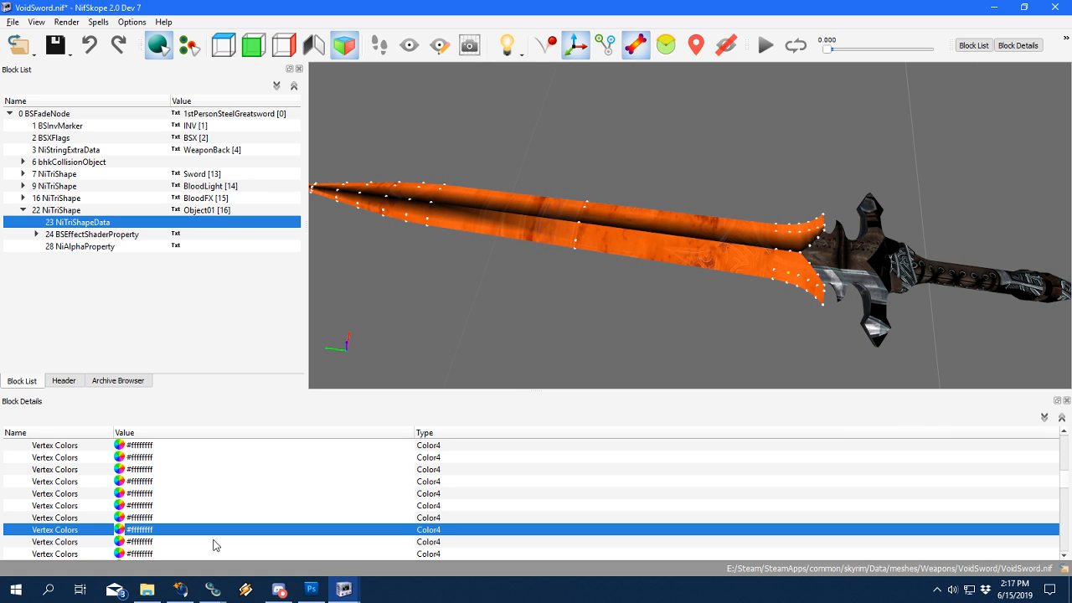
key(Up)
key(Up)
key(Up)
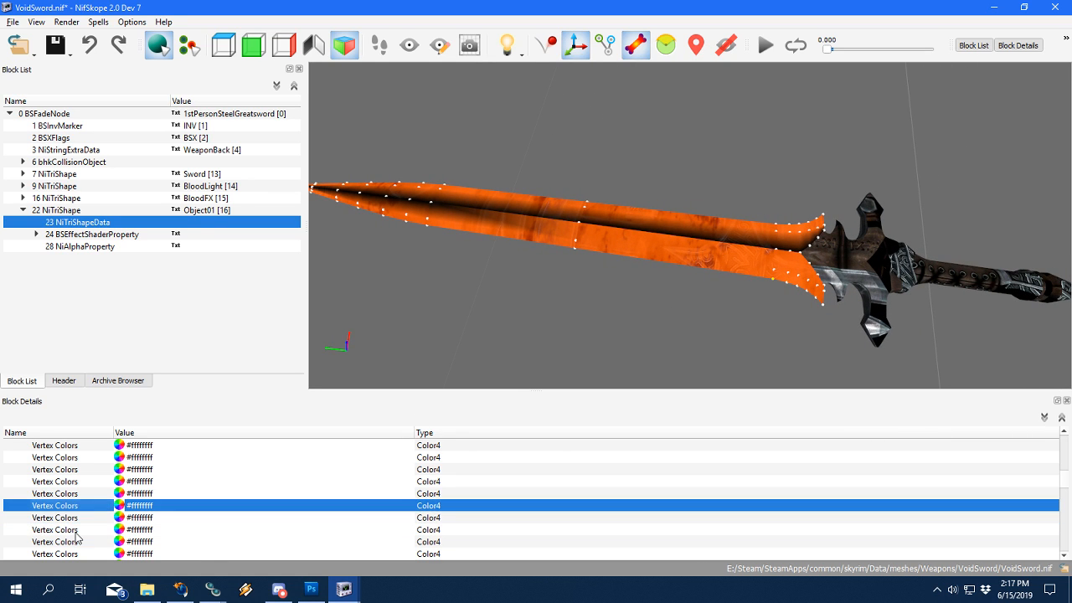
Check the neighbouring Vertex Colors entries against the vertices on the flared guard end of the unshaded blade half.
key(Down)
key(Down)
key(Down)
key(Down)
key(Down)
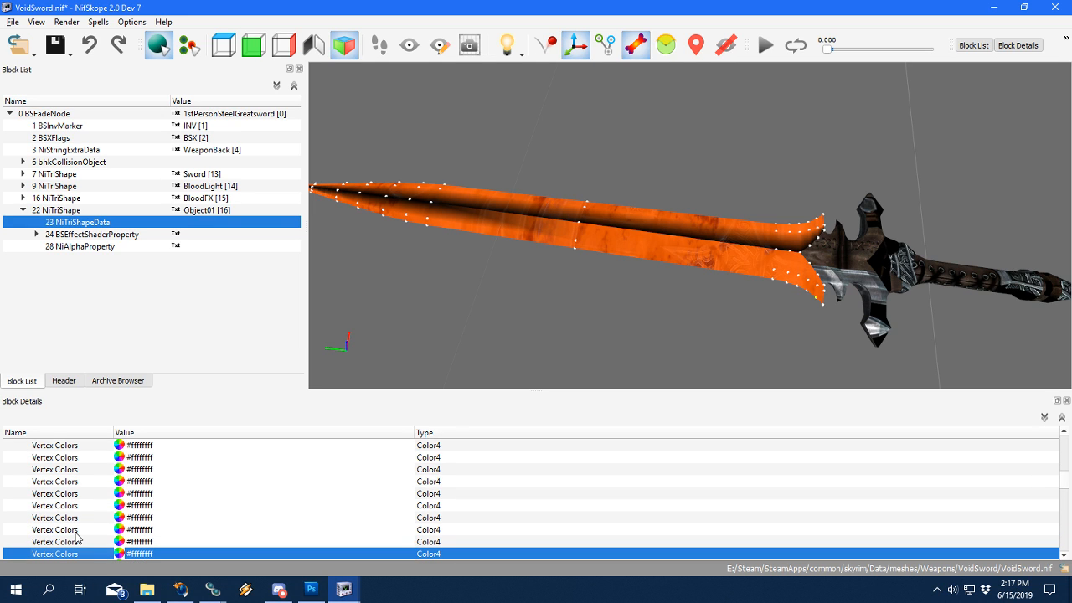
key(Up)
key(Up)
key(Up)
key(Up)
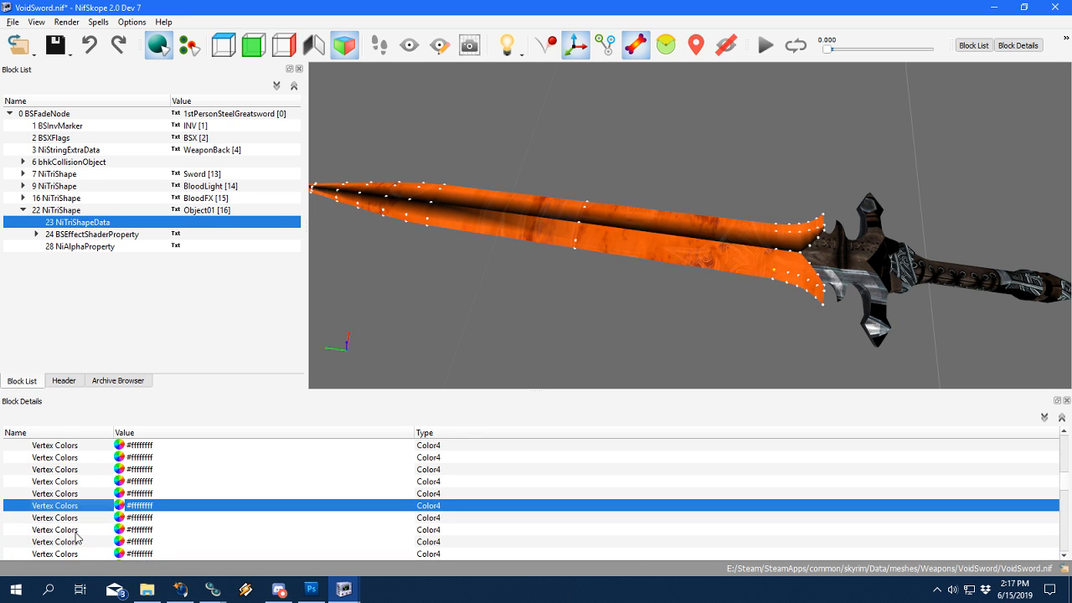
Find the Vertex Colors entry for the unshaded half's centre-line vertex at mid-blade and set it to black (#000000ff).
key(Down)
key(Down)
key(Down)
key(Down)
drag(509, 312, 520, 315)
scroll(518, 309, down, 3)
scroll(94, 541, down, 2)
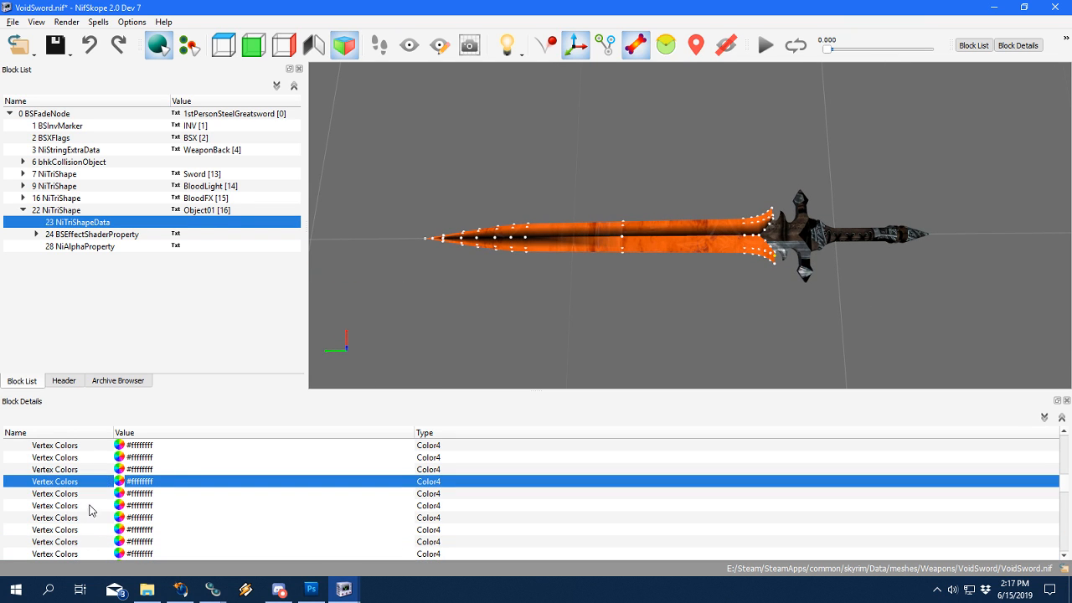
key(Down)
key(Down)
key(Down)
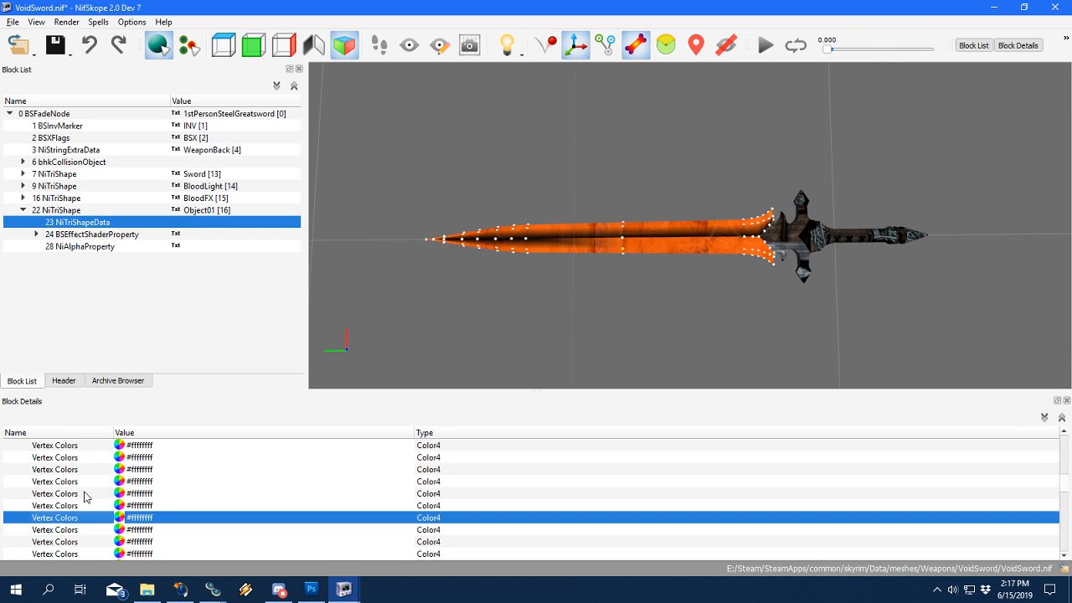
click(120, 517)
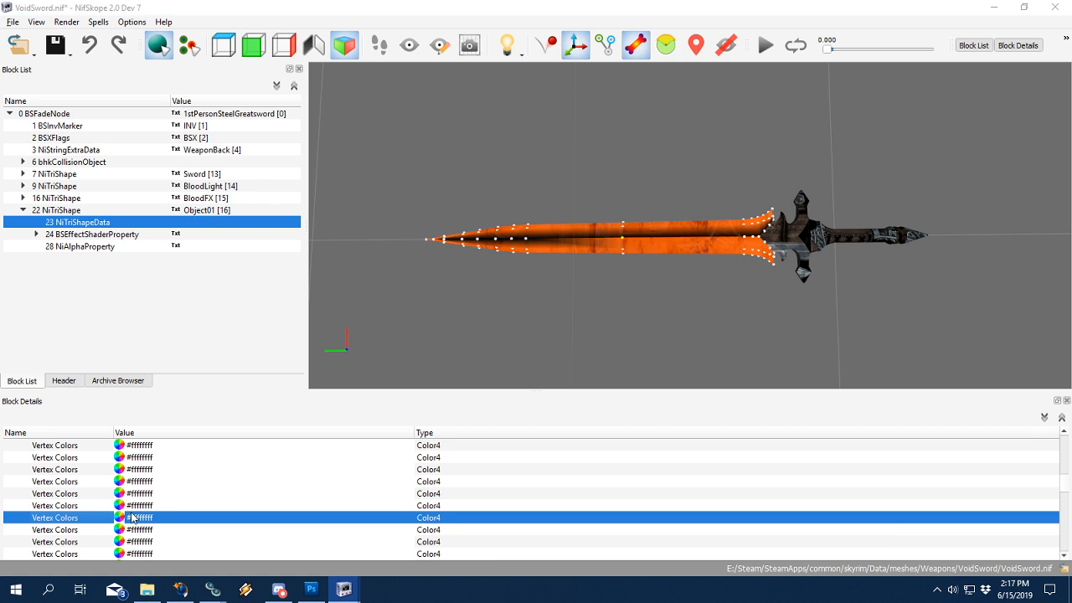
click(533, 304)
click(500, 358)
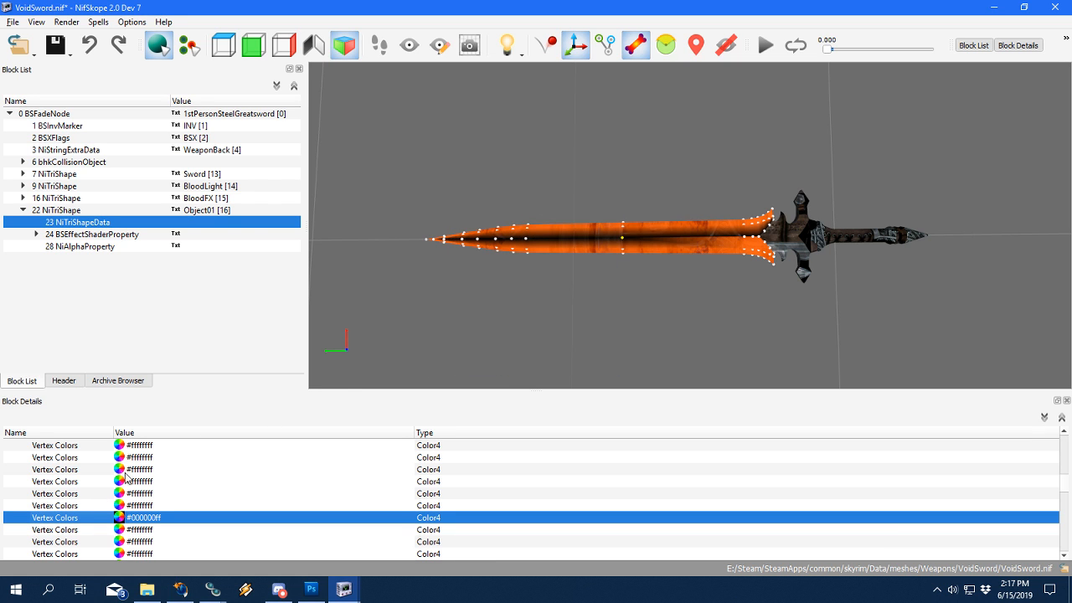
Check the Vertex Colors entries around and below the black mid-blade one for further centre-line vertices.
click(65, 505)
click(65, 515)
key(Down)
key(Down)
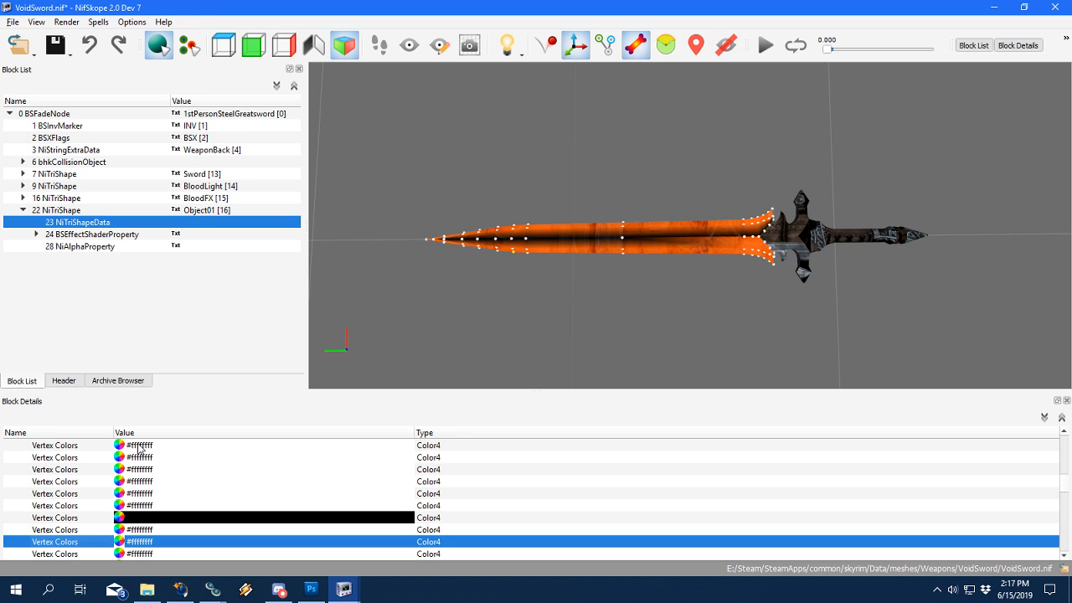
key(Up)
key(Up)
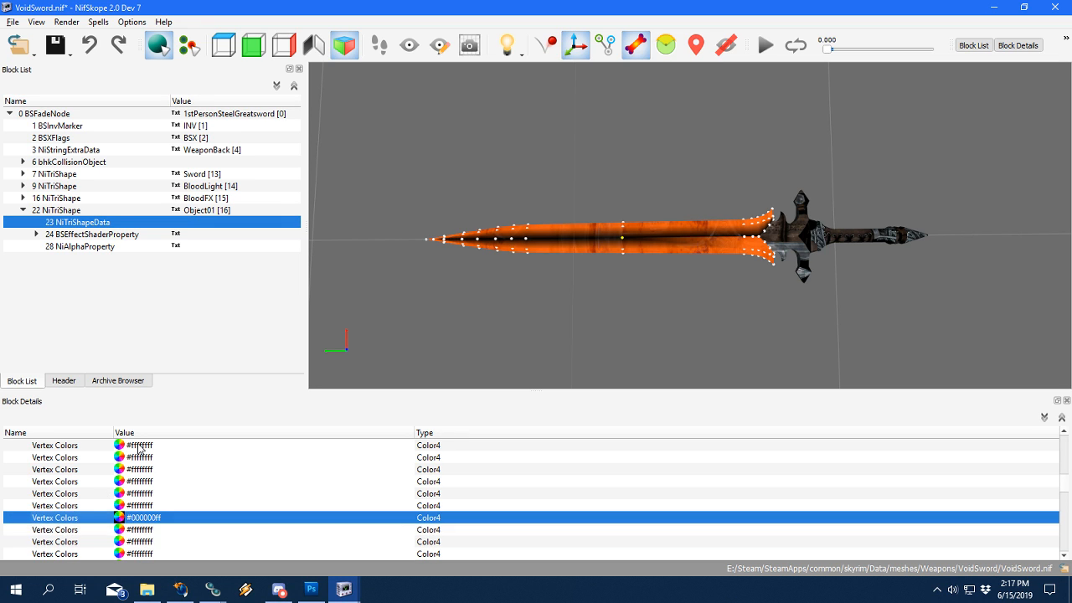
key(Down)
key(Down)
key(Down)
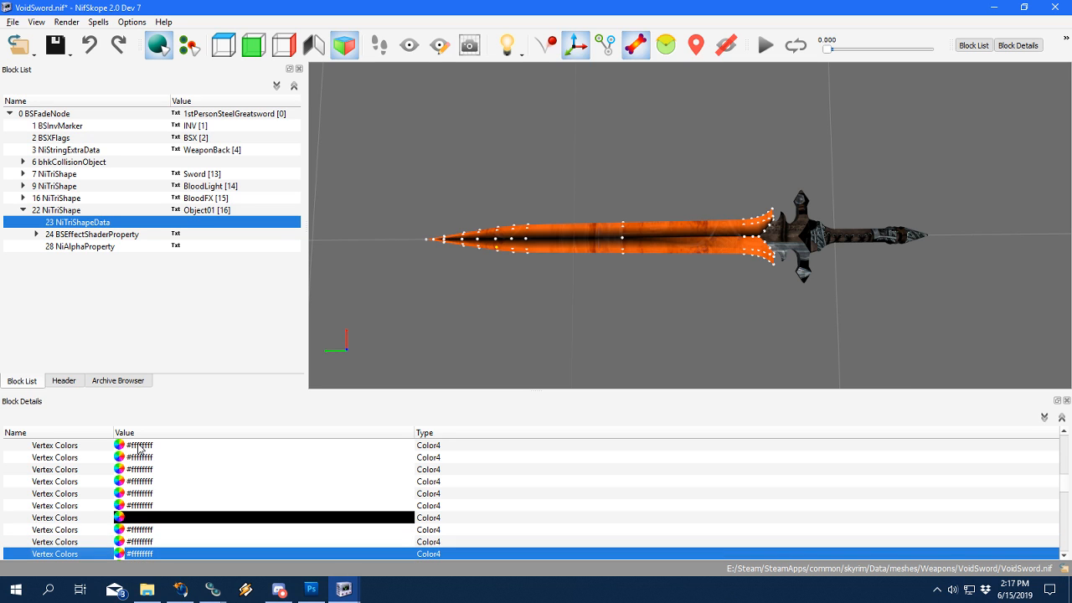
key(Down)
key(Up)
scroll(637, 273, up, 5)
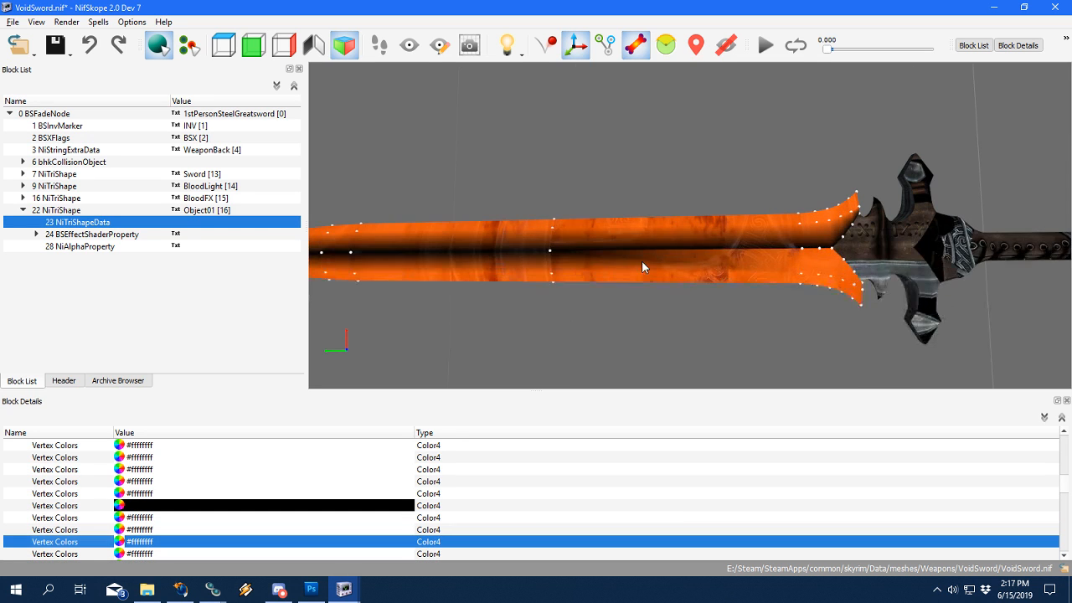
key(Up)
key(Down)
key(Down)
key(Down)
key(Down)
key(Down)
key(Down)
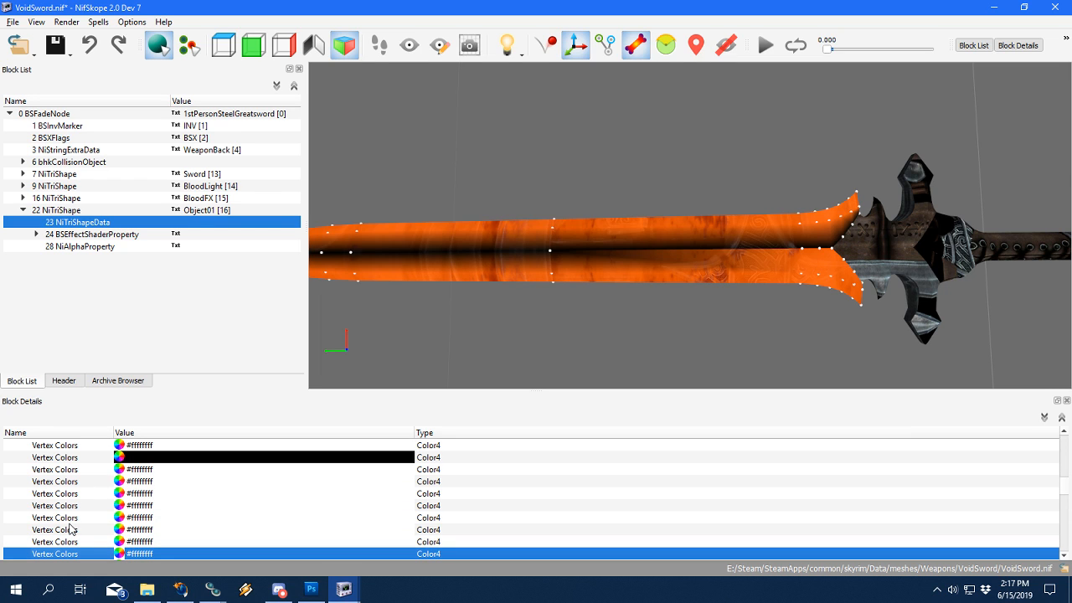
Find the Vertex Colors entry for the centre-line vertex where the guard-end flare begins and set it to black (#000000ff).
scroll(591, 232, down, 4)
key(Down)
key(Down)
key(Down)
key(Down)
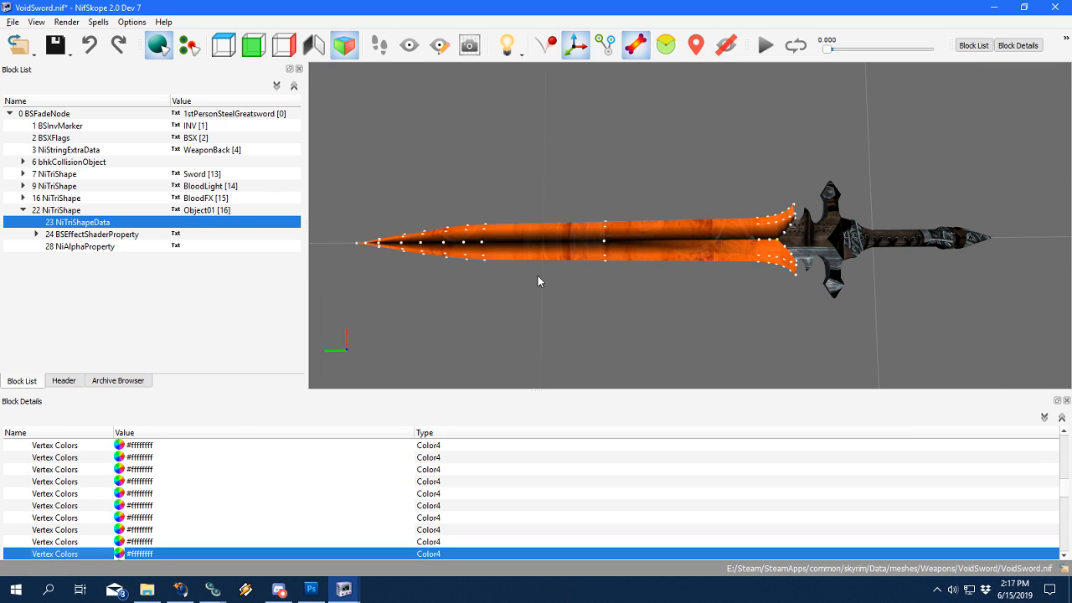
key(Up)
key(Up)
key(Up)
key(Down)
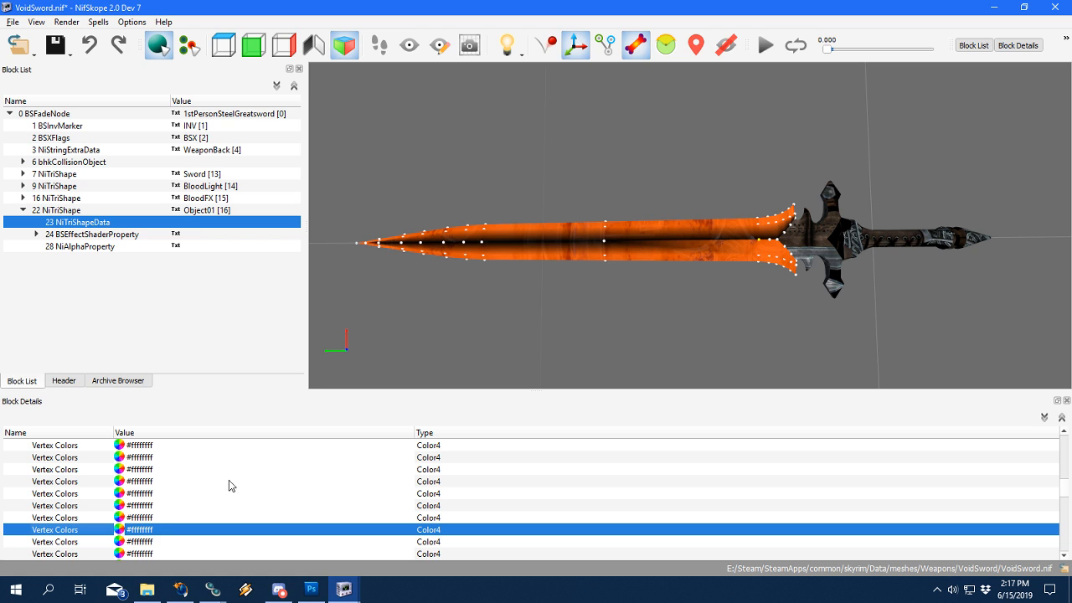
click(122, 531)
click(495, 356)
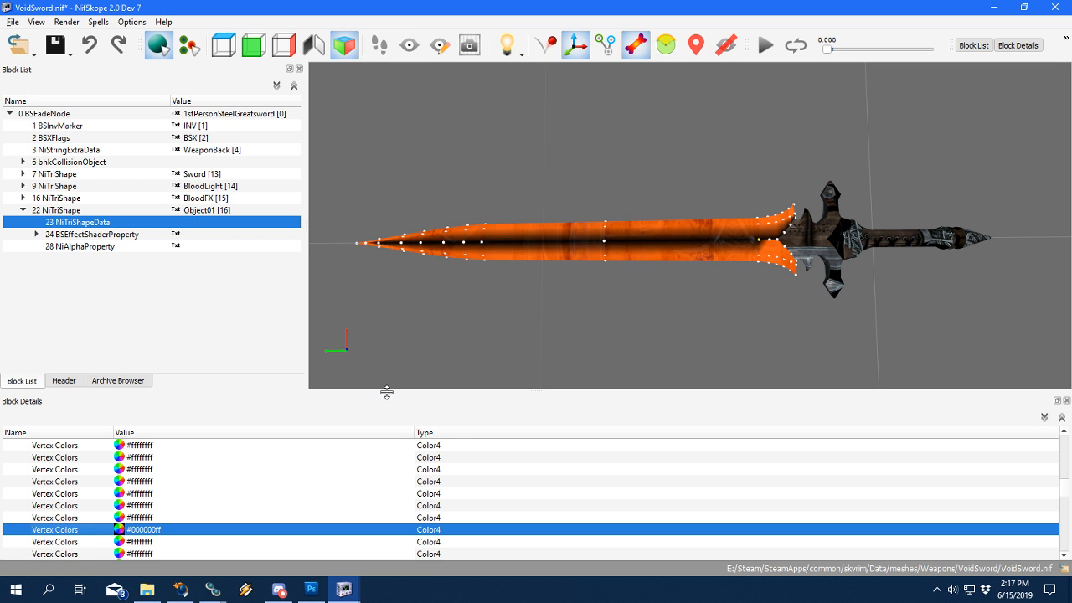
Set the Vertex Colors entry two rows below that black one, a vertex next to the guard, to black (#000000ff).
key(Down)
key(Down)
key(Down)
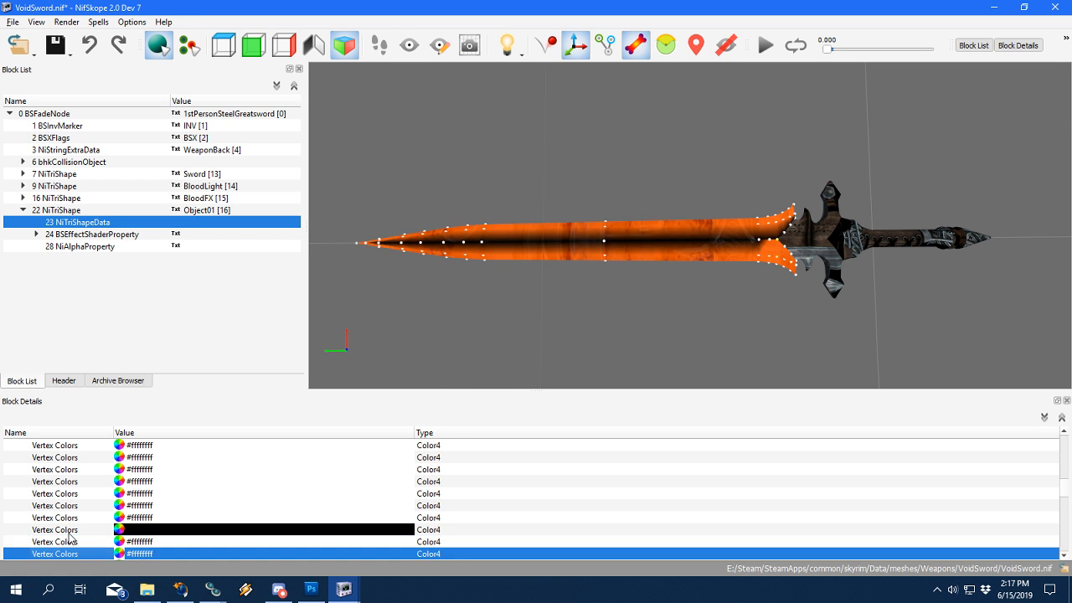
key(Up)
click(120, 544)
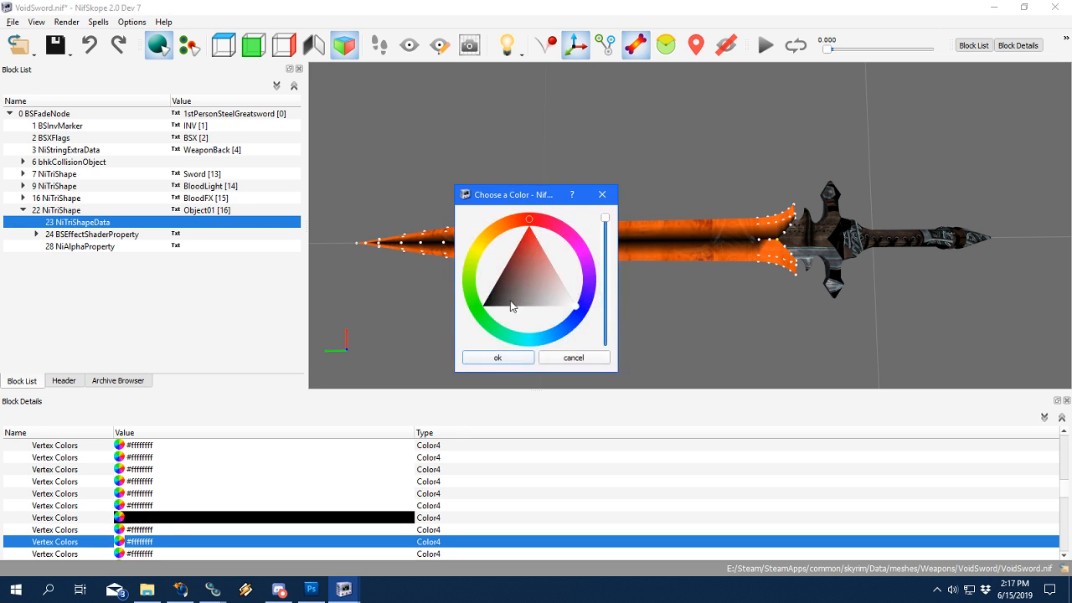
click(494, 306)
click(495, 357)
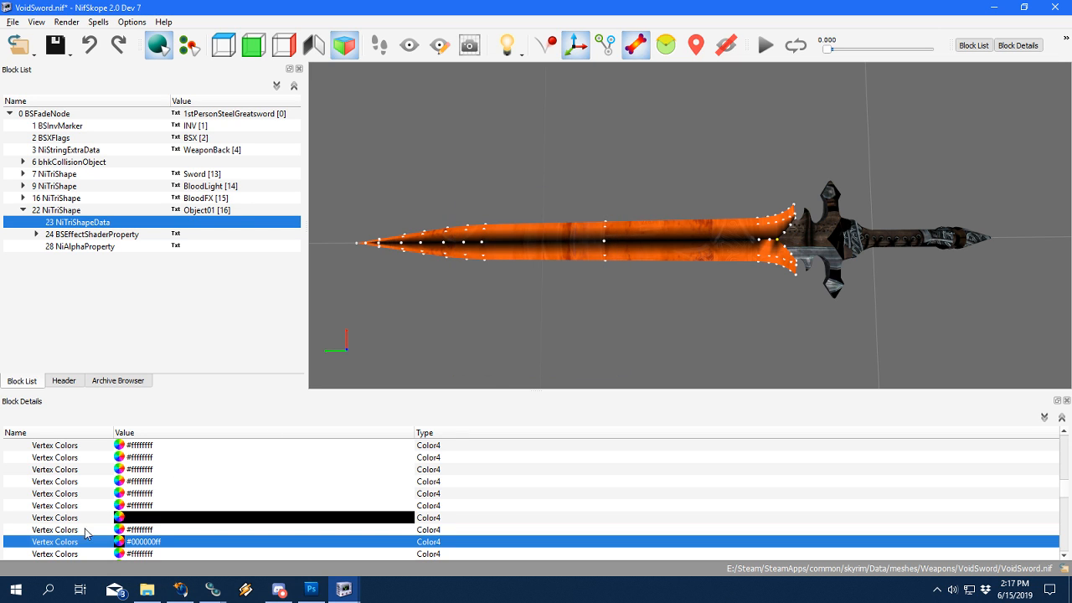
Find the Vertex Colors entry for the guard-edge vertex six rows below the last black one and set it to black (#000000ff).
click(67, 550)
key(Down)
key(Down)
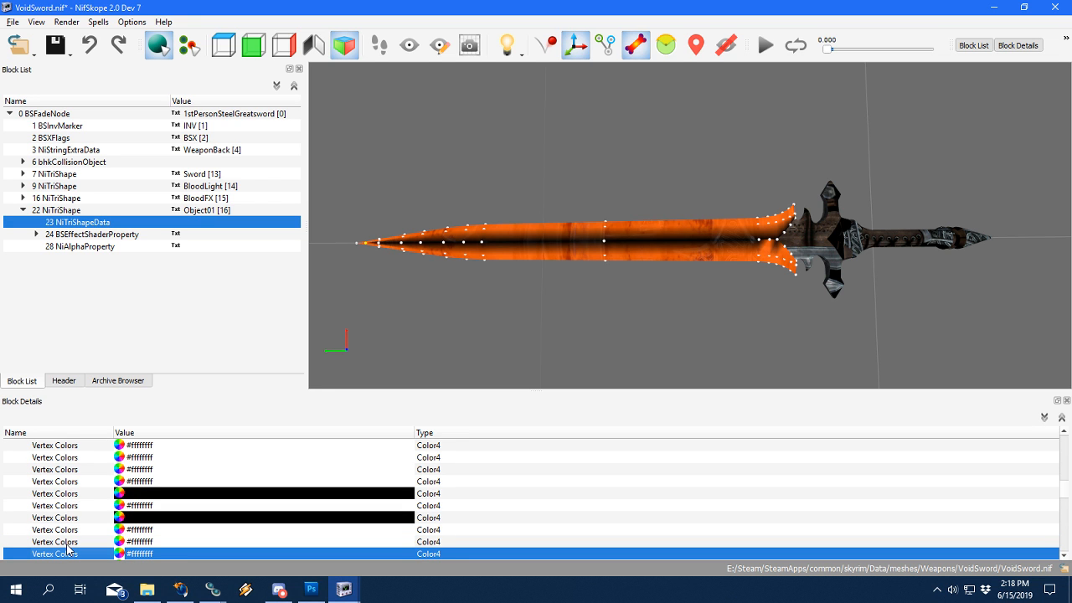
mouse_move(596, 336)
mouse_down()
mouse_move(600, 146)
mouse_move(581, 317)
mouse_move(590, 335)
mouse_up()
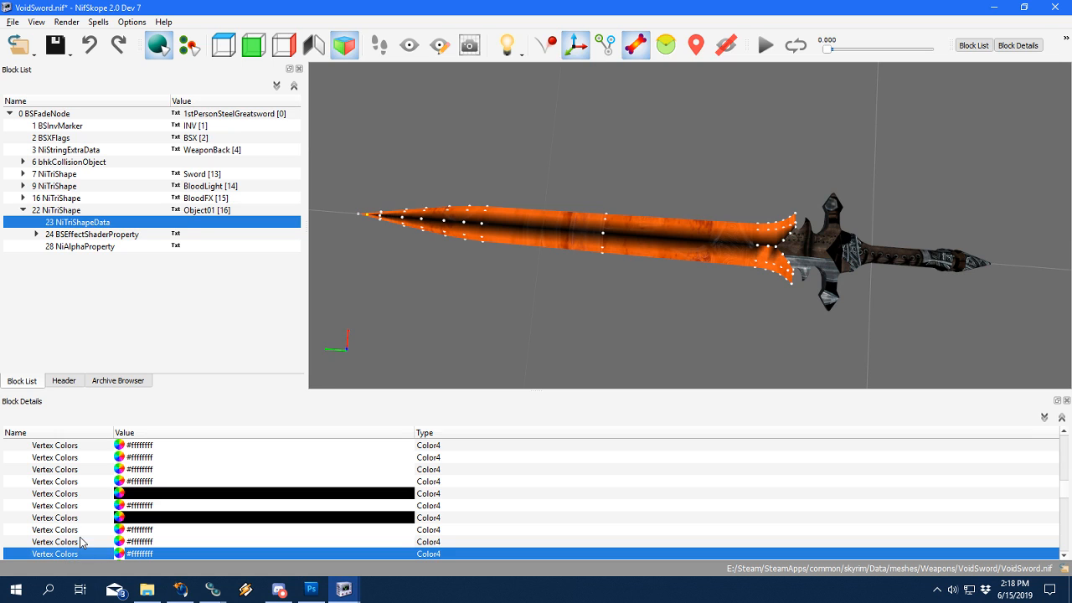
key(Down)
key(Down)
key(Down)
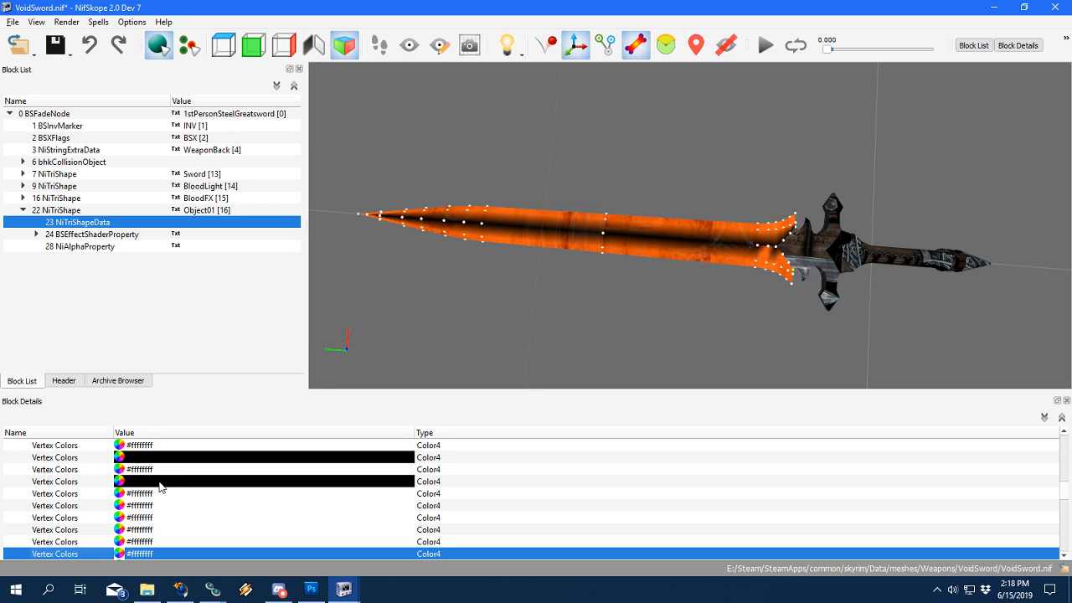
key(Down)
key(Down)
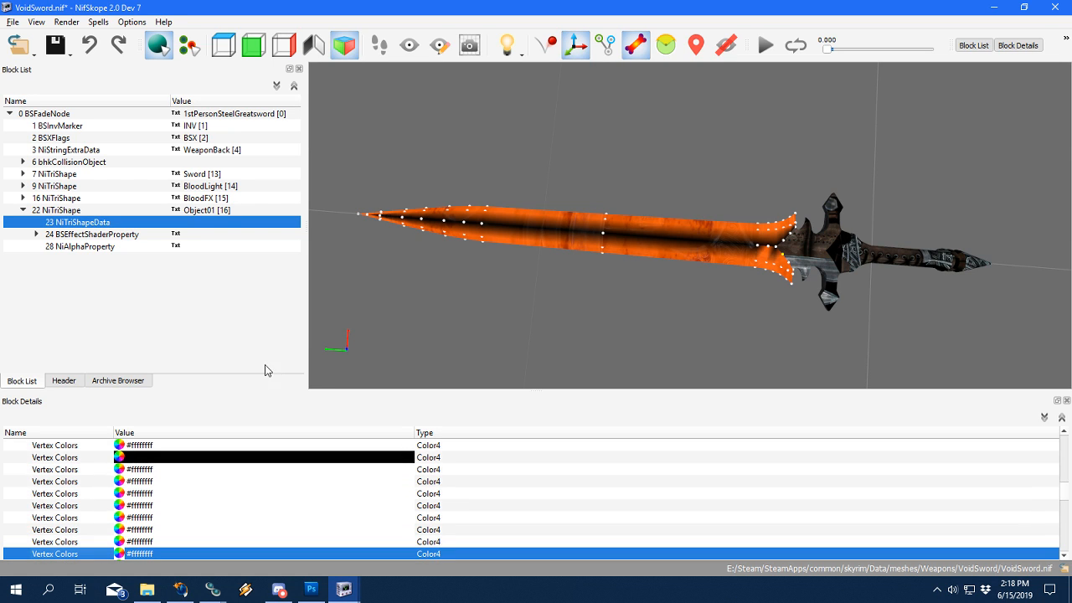
key(Up)
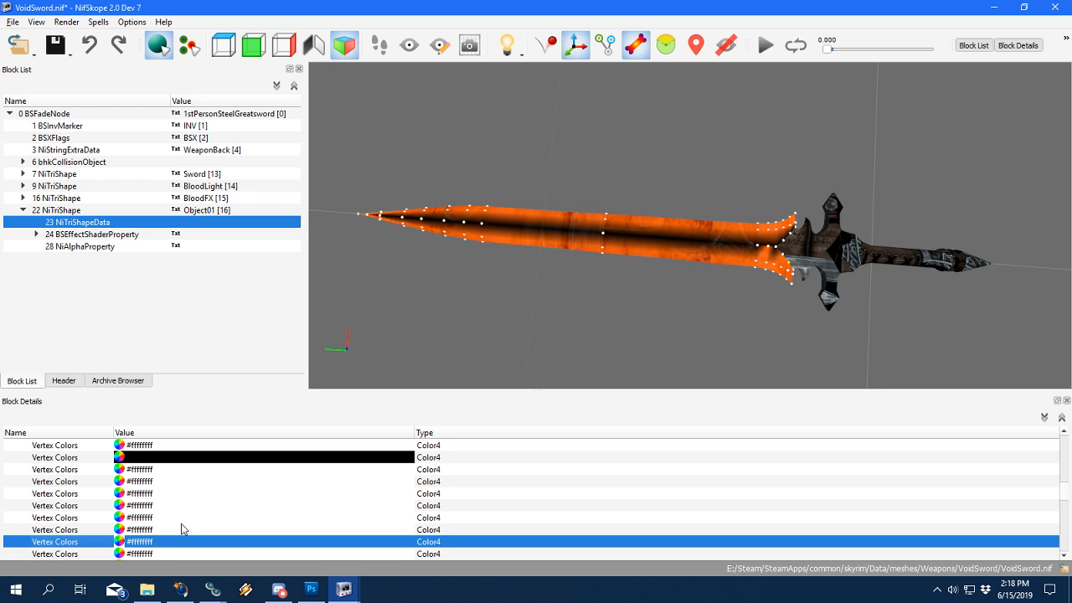
key(Up)
click(120, 530)
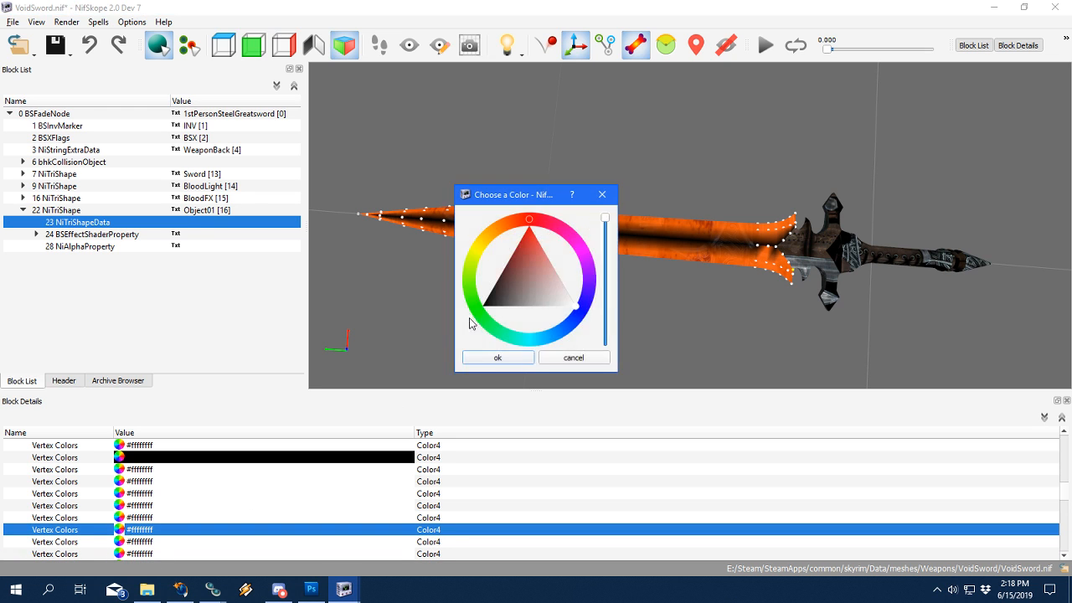
click(483, 323)
click(492, 360)
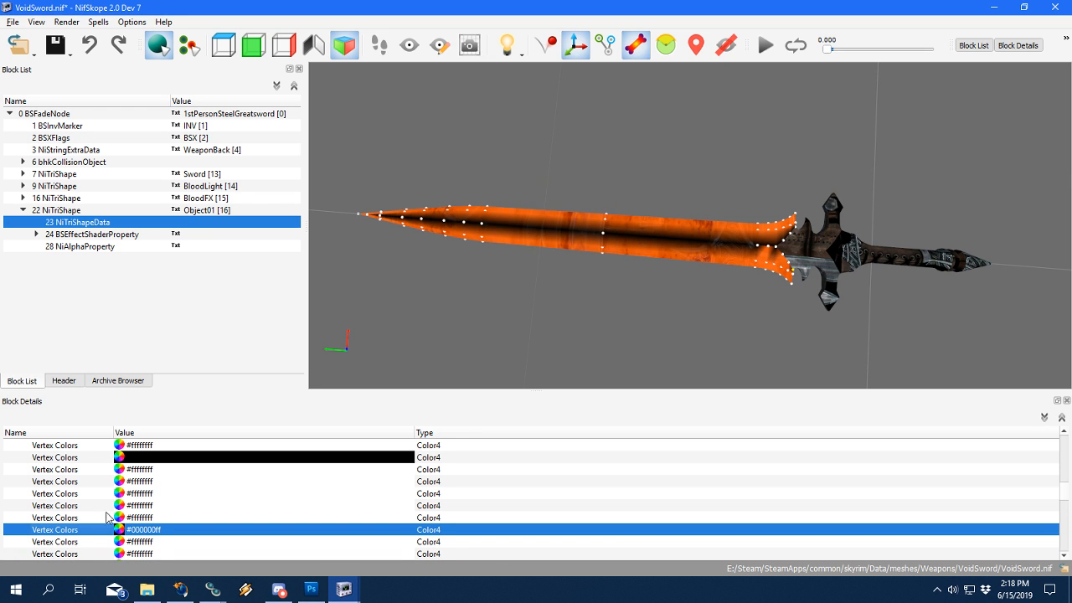
Set the two Vertex Colors entries directly below that black one, also guard-edge vertices, to black (#000000ff).
key(Down)
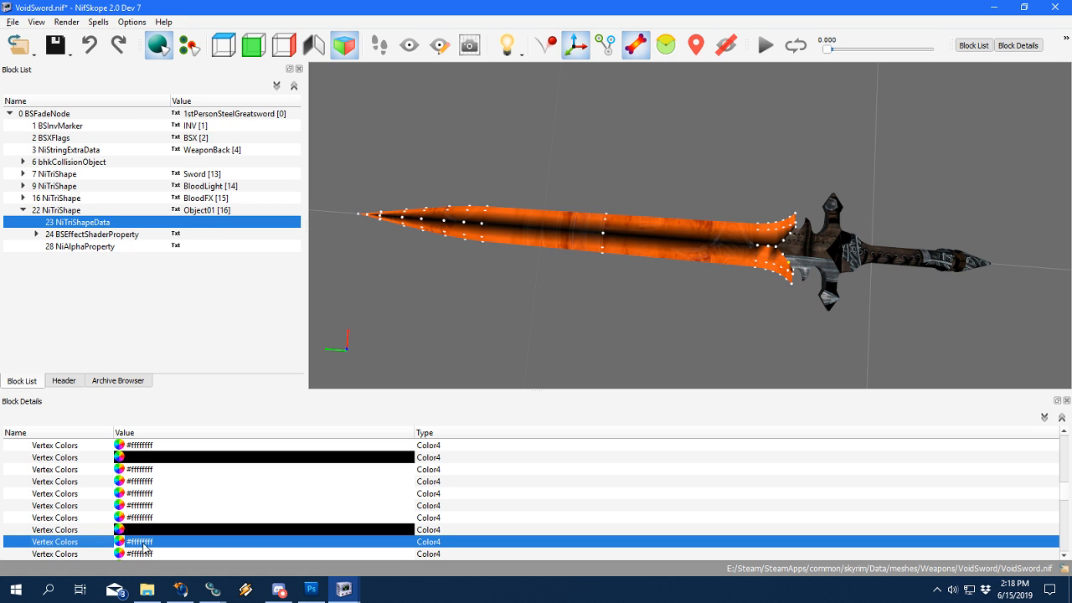
click(121, 541)
click(494, 322)
click(492, 360)
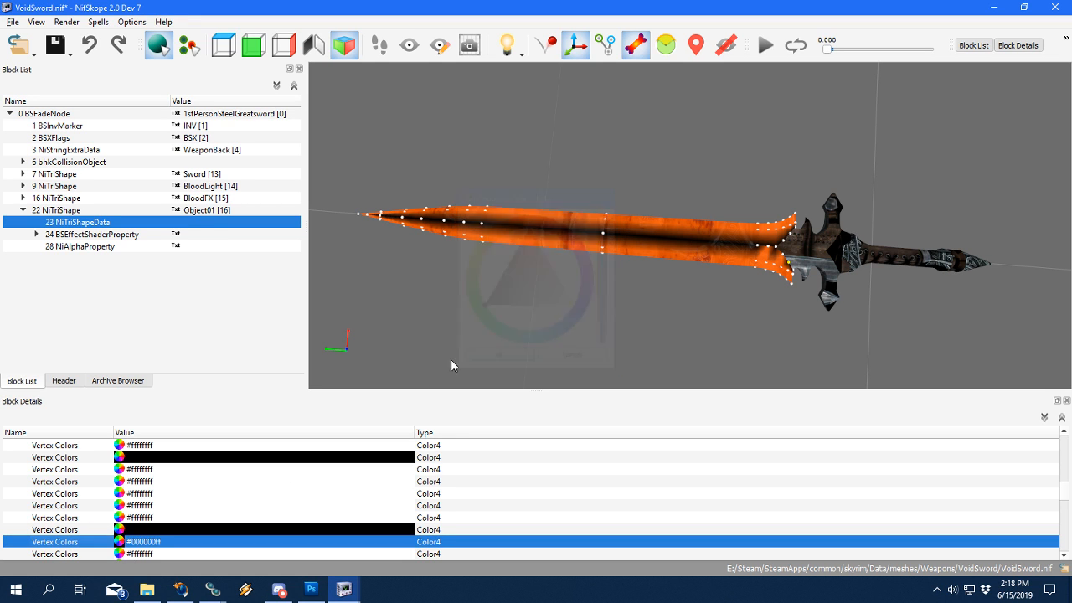
key(Down)
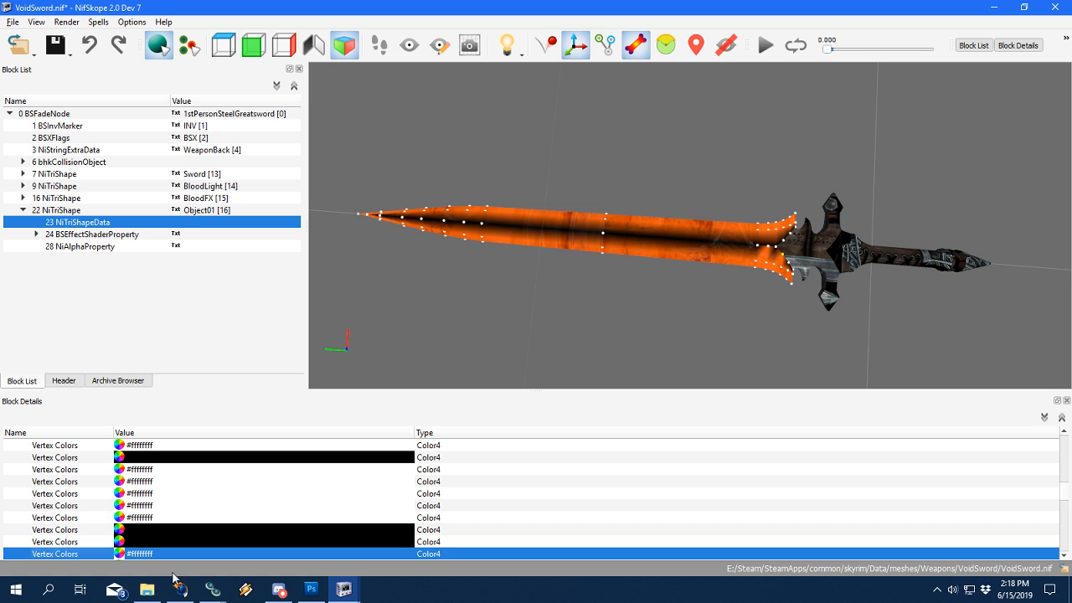
click(119, 553)
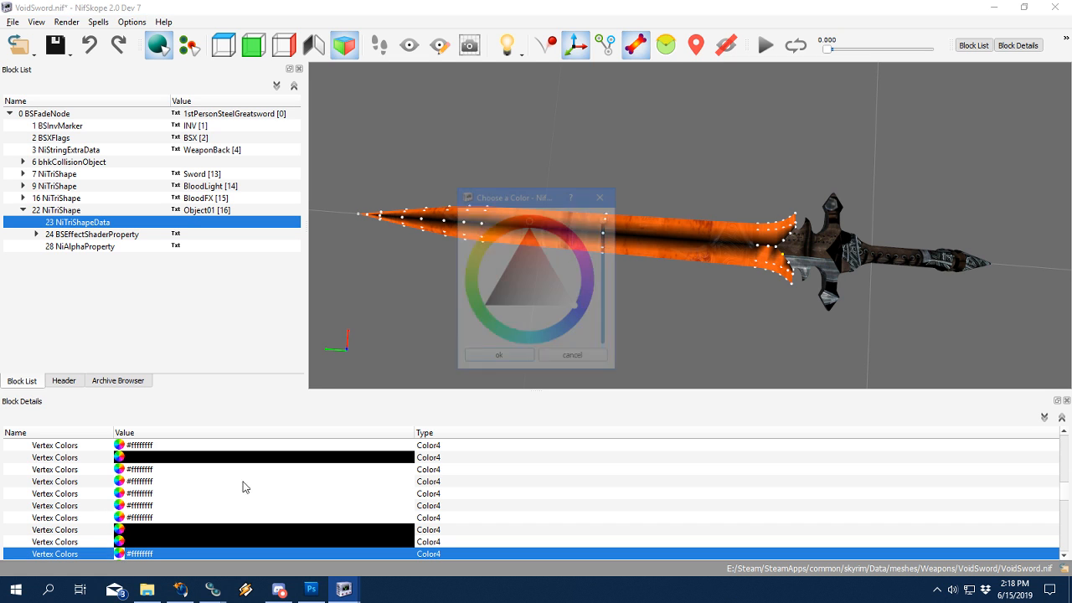
click(499, 360)
Check the Vertex Colors entries below the three consecutive black ones against the blade for further centre-line vertices.
key(Down)
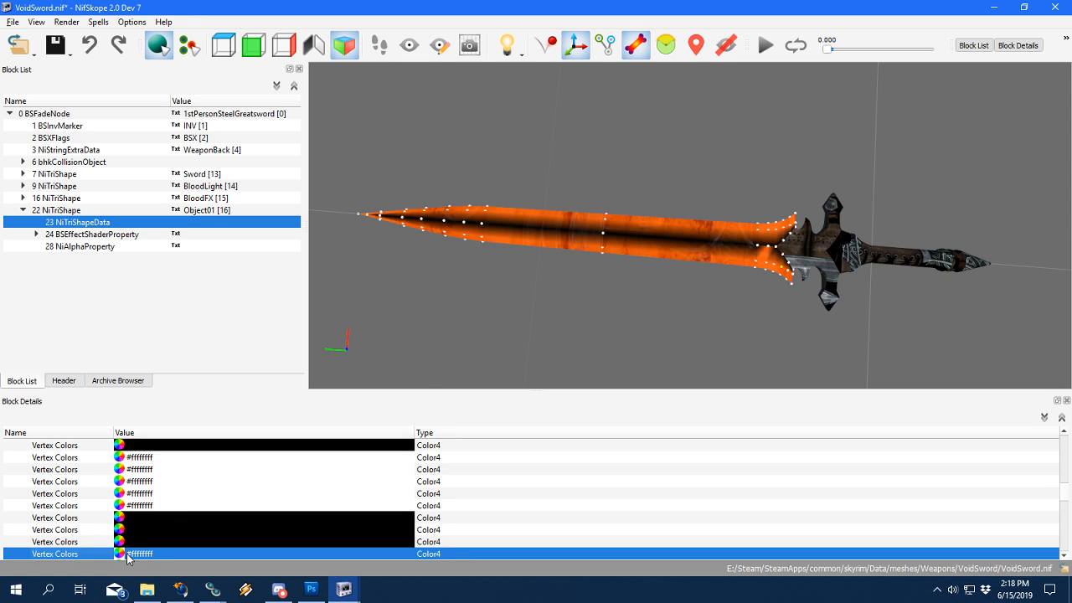
key(Down)
key(Down)
key(Down)
key(Down)
key(Up)
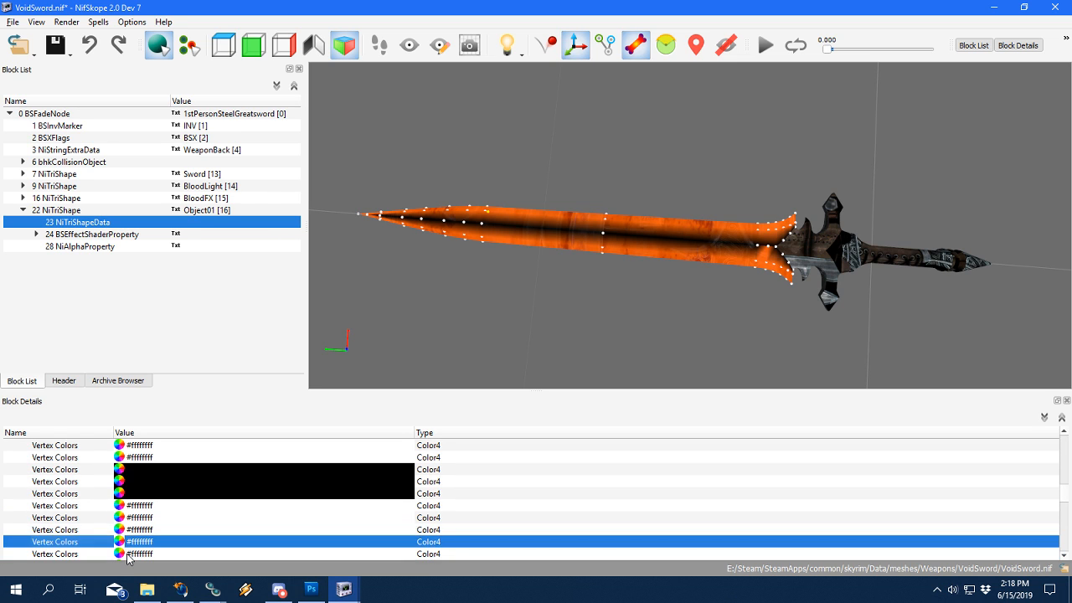
key(Up)
drag(793, 300, 654, 307)
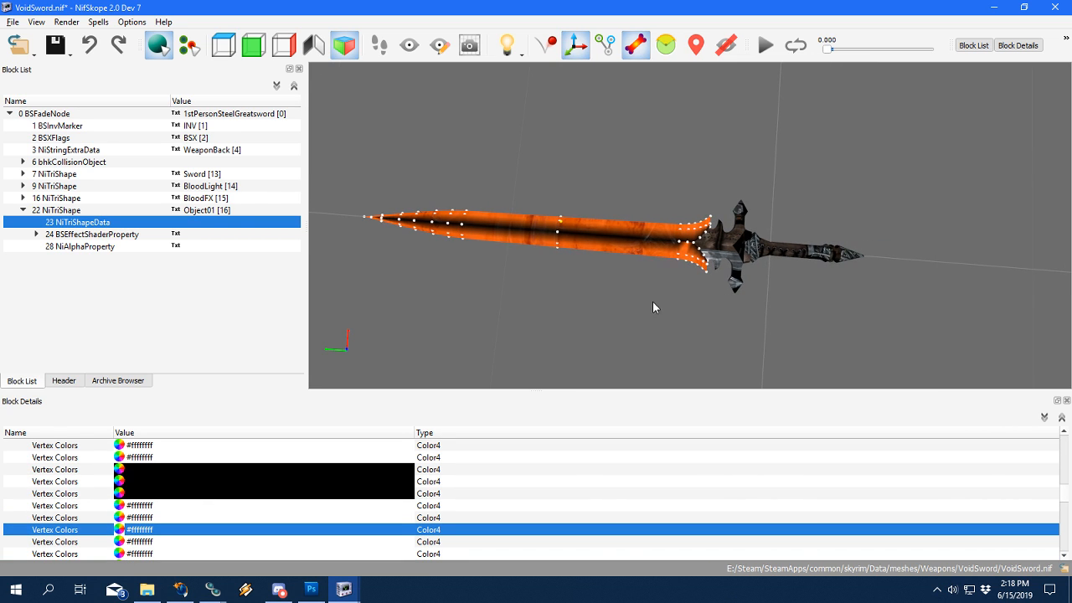
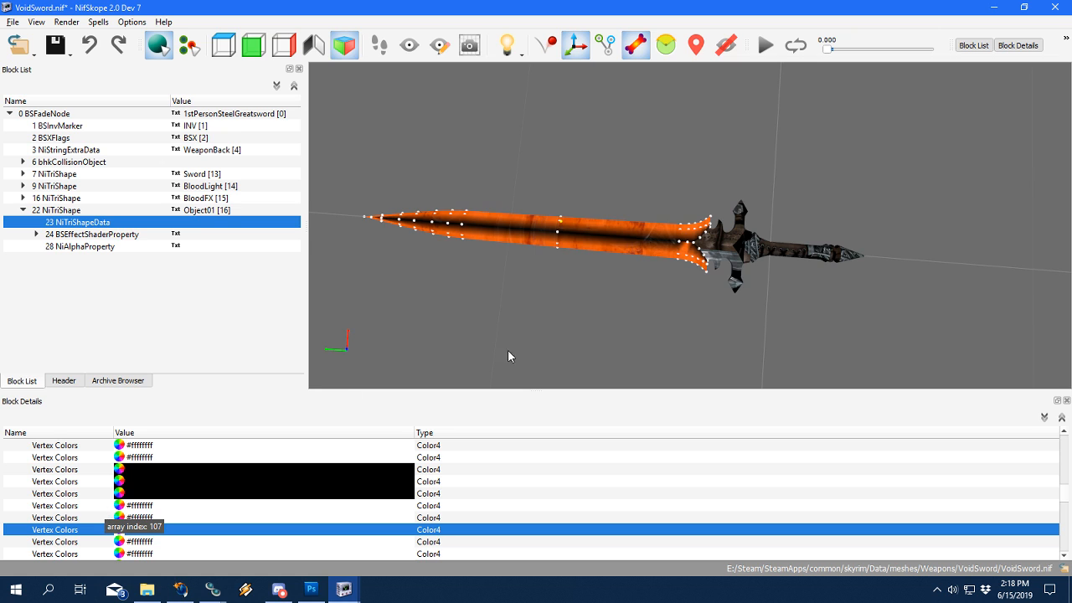
scroll(515, 350, up, 2)
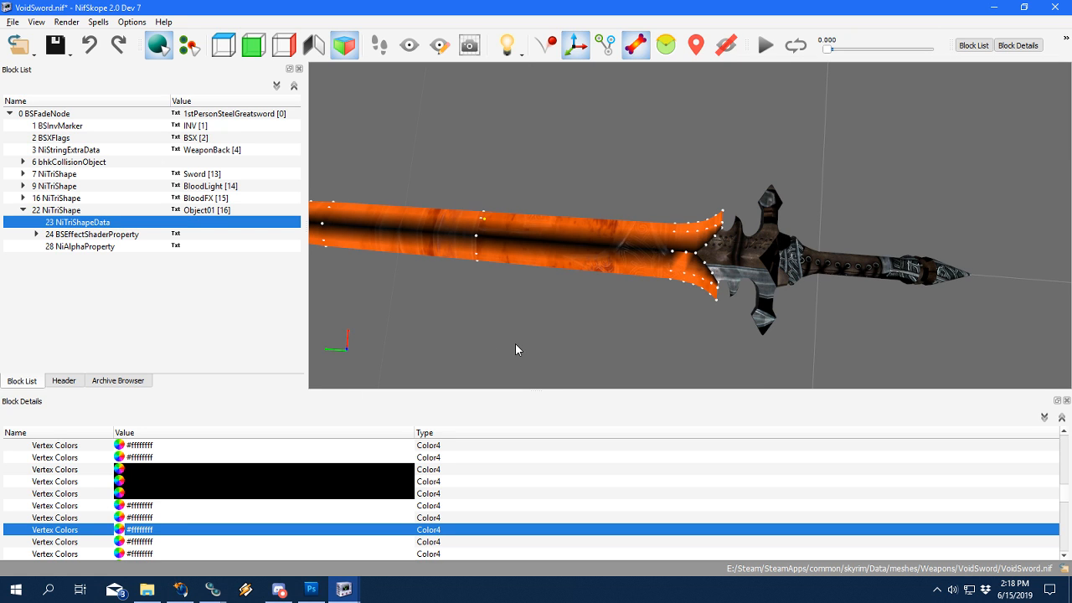
Set the Vertex Colors entry six rows below the three black ones, a centre-line vertex on the blade's reverse side, to black (#000000ff).
click(1054, 502)
key(Down)
key(Down)
key(Down)
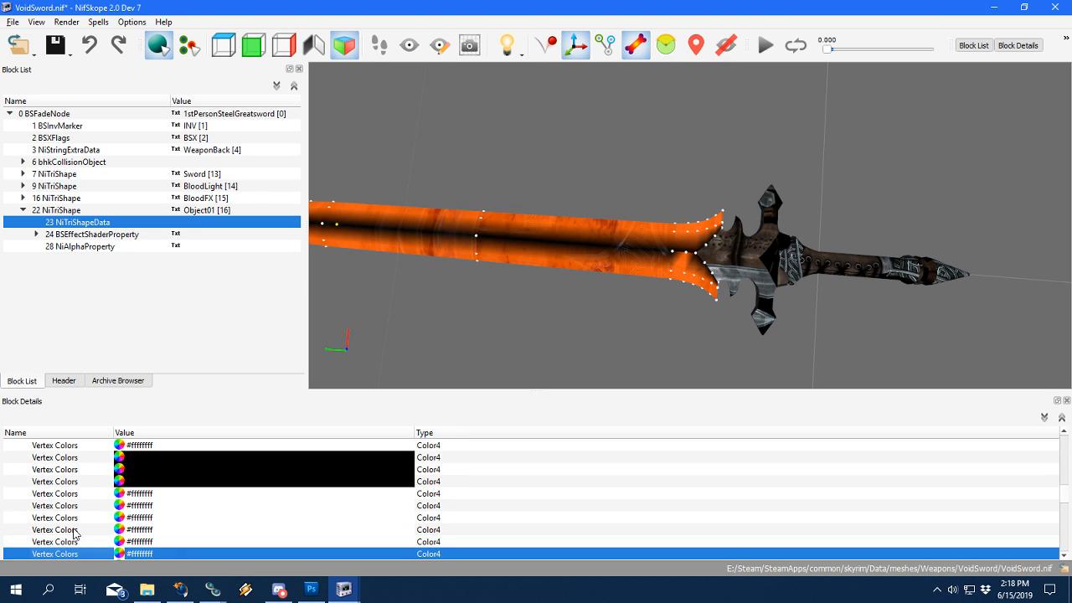
drag(383, 221, 601, 204)
click(120, 552)
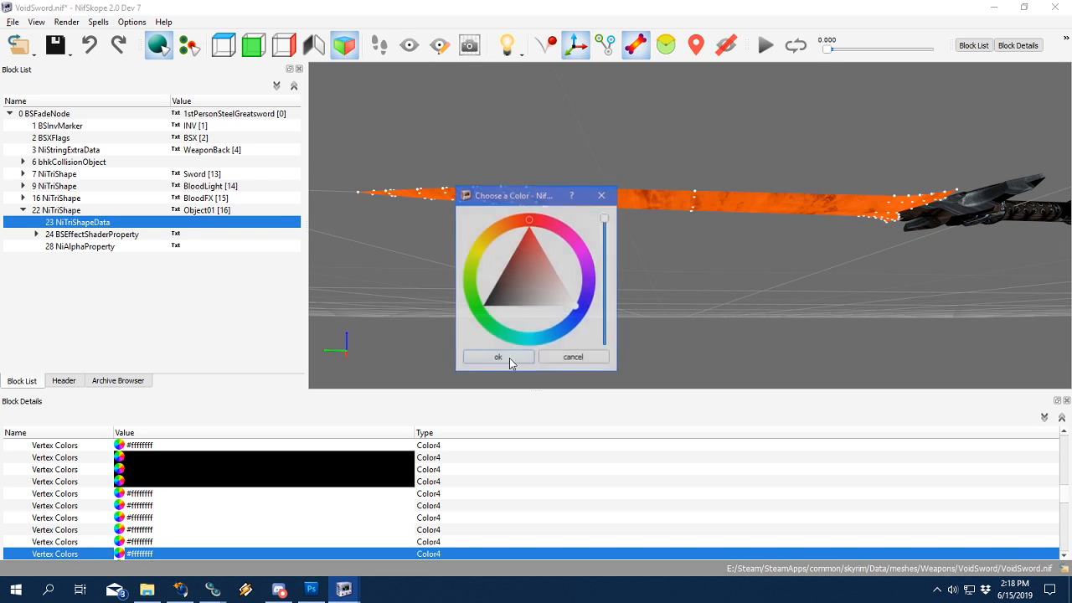
drag(520, 309, 371, 402)
click(486, 354)
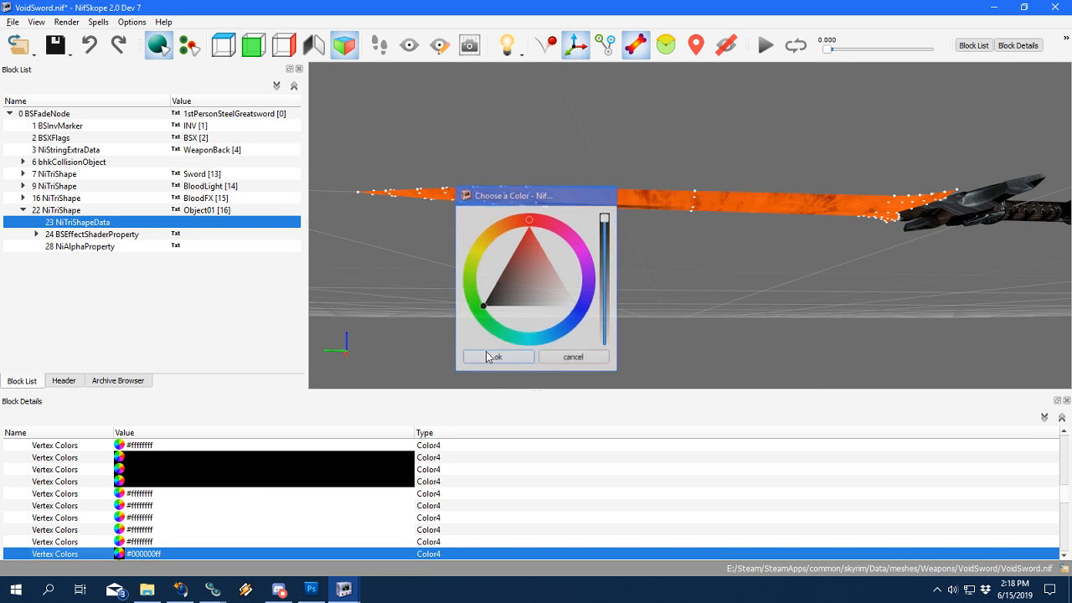
Set the Vertex Colors entry directly below that black one, the neighbouring reverse-side centre-line vertex towards the tip, to black.
click(61, 543)
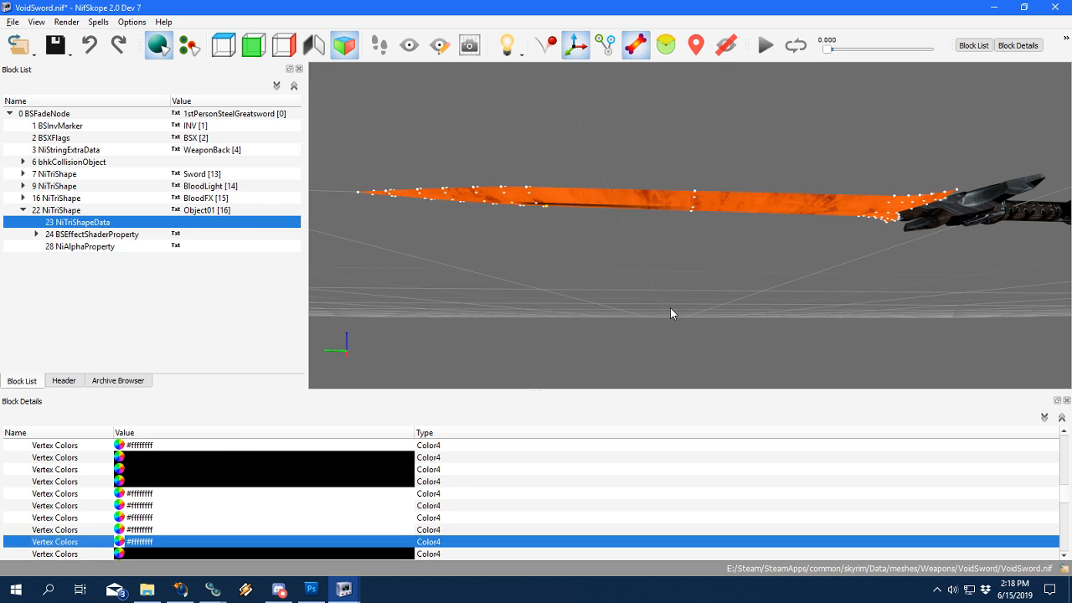
key(Down)
key(Down)
click(124, 554)
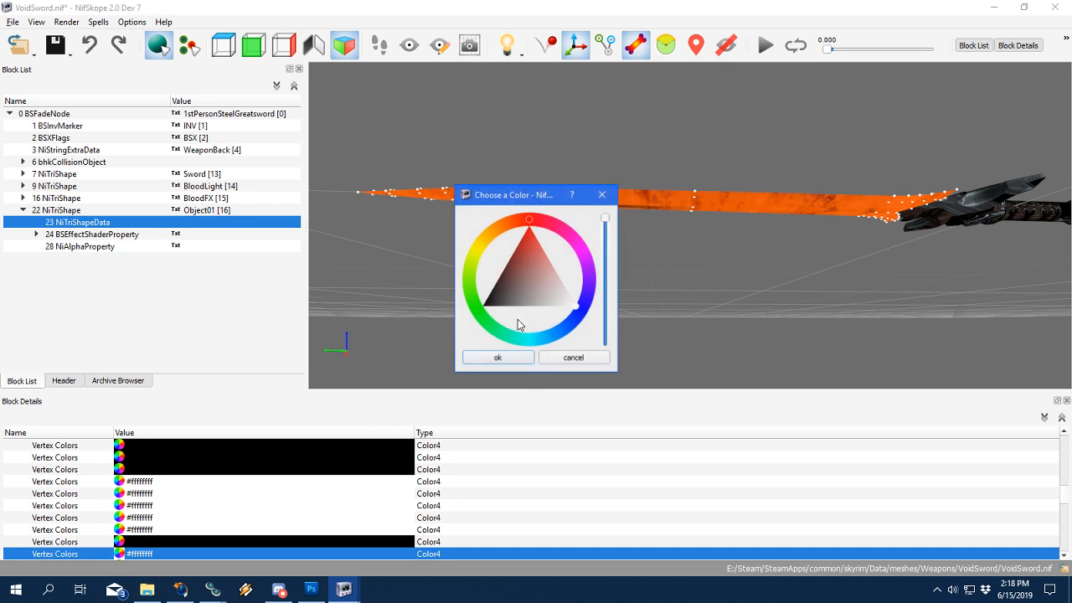
drag(514, 318, 507, 363)
click(507, 362)
Find the reverse side's next centre-line vertex towards the tip, three Vertex Colors rows below the black pair, and set it to black.
key(Down)
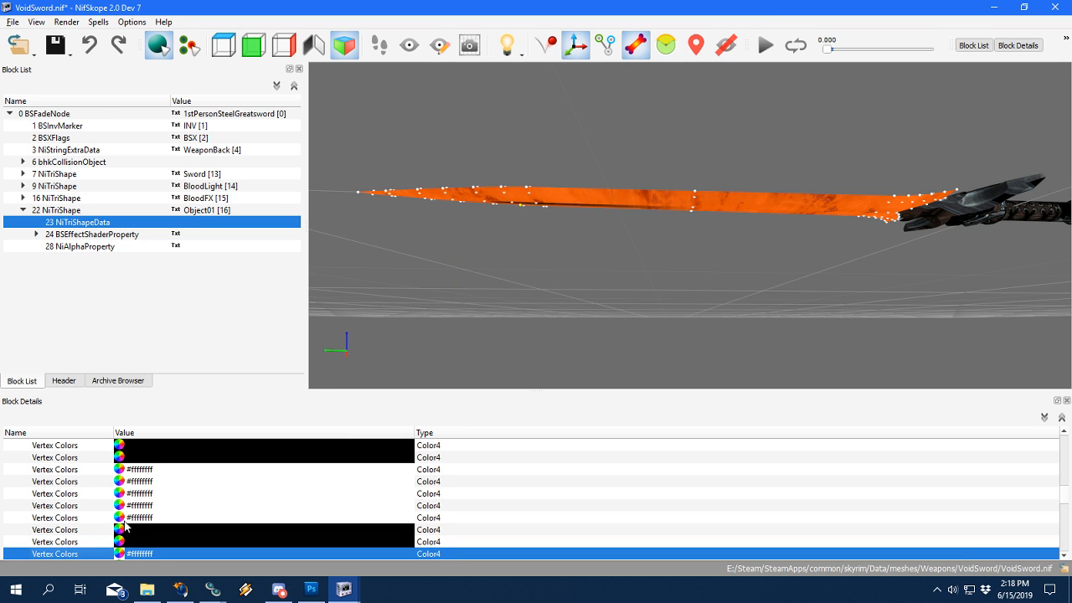
drag(641, 268, 632, 231)
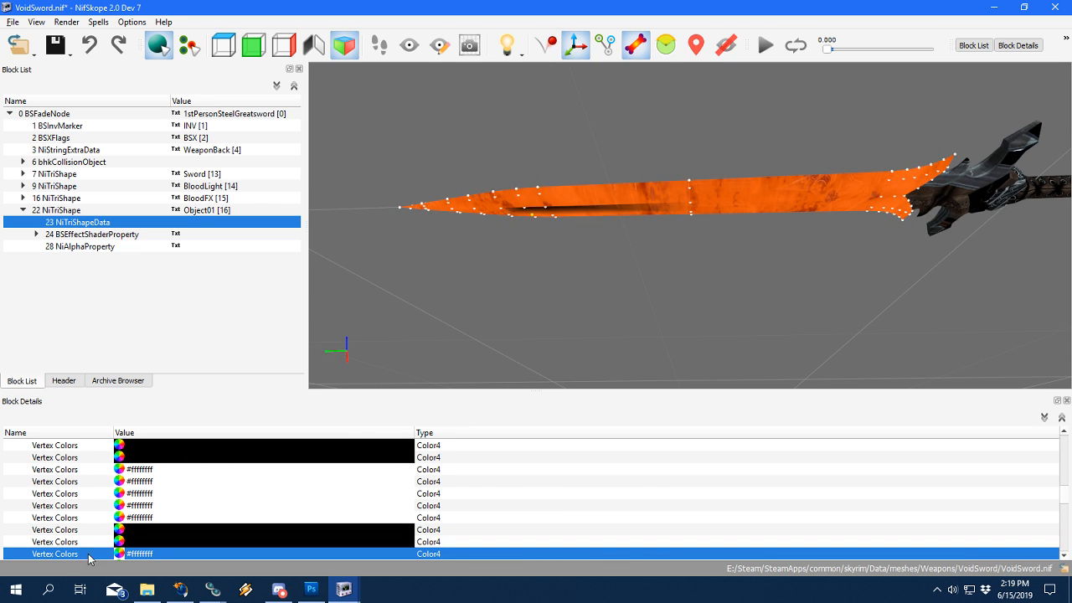
scroll(86, 531, down, 2)
key(Down)
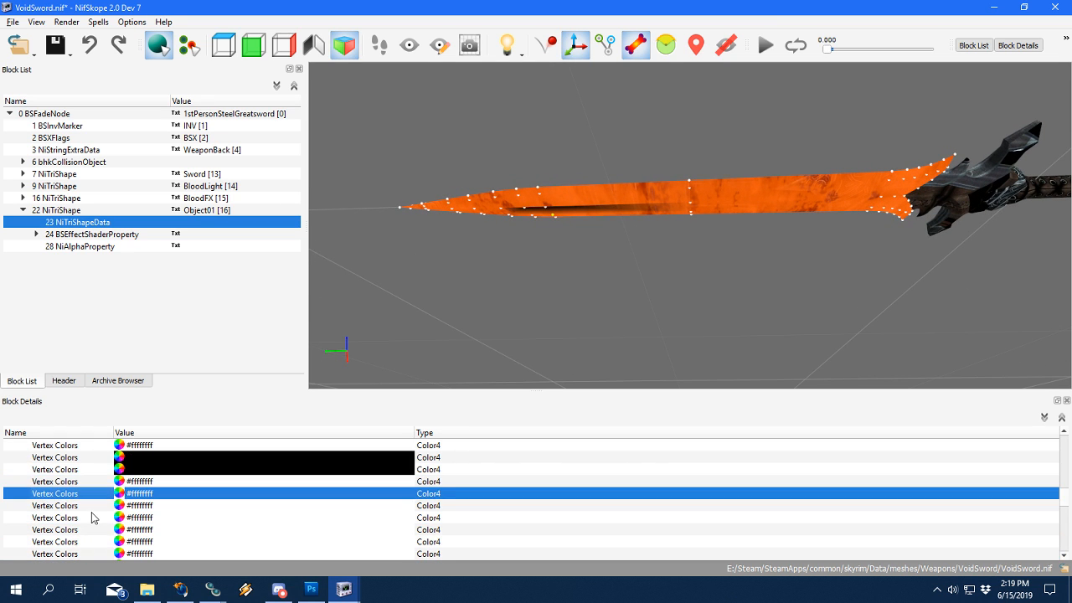
key(Down)
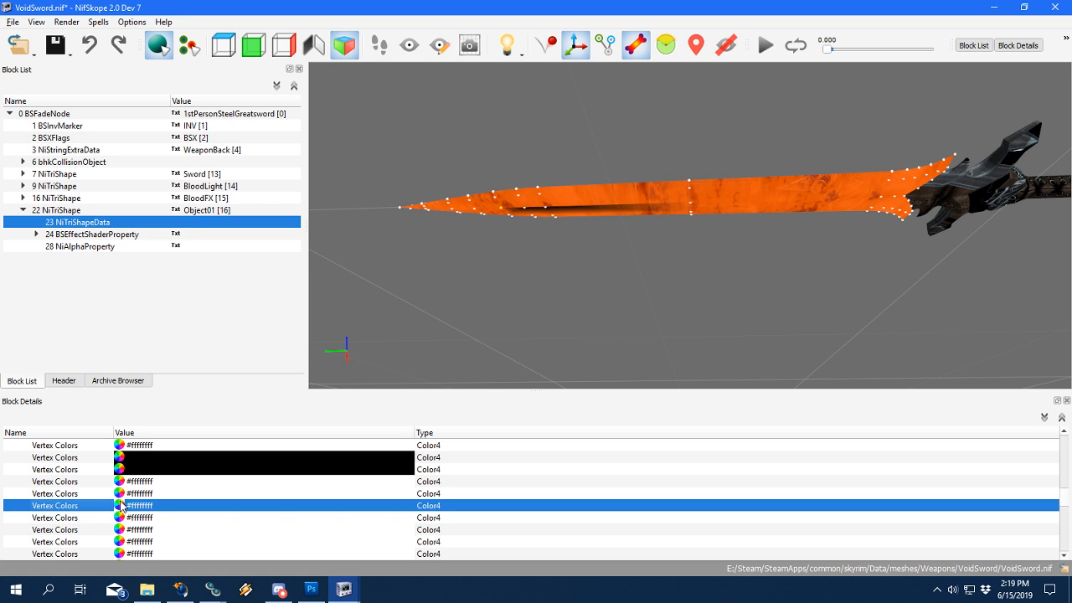
click(123, 506)
click(497, 357)
Set the Vertex Colors entries two and four rows below that one, further centre-line vertices towards the tip, to black (#000000ff).
click(67, 519)
key(Down)
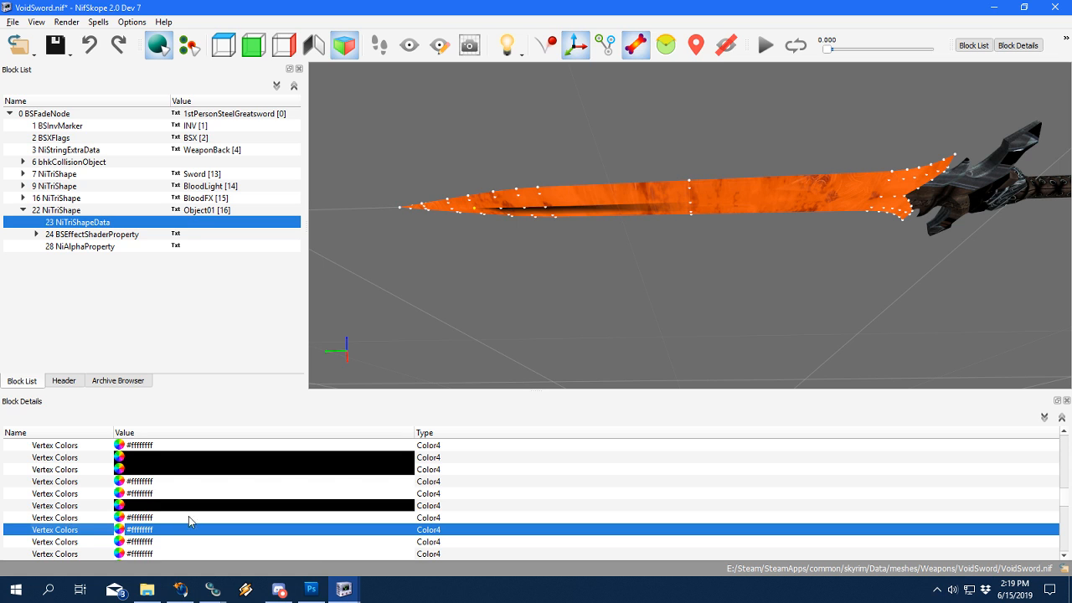
click(122, 529)
click(499, 357)
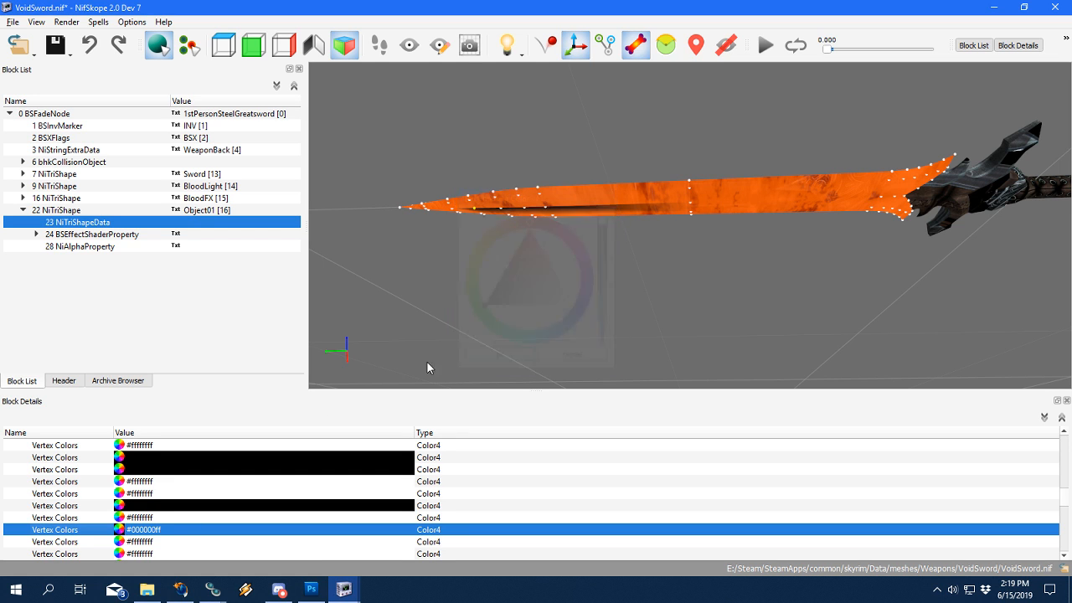
key(Down)
key(Down)
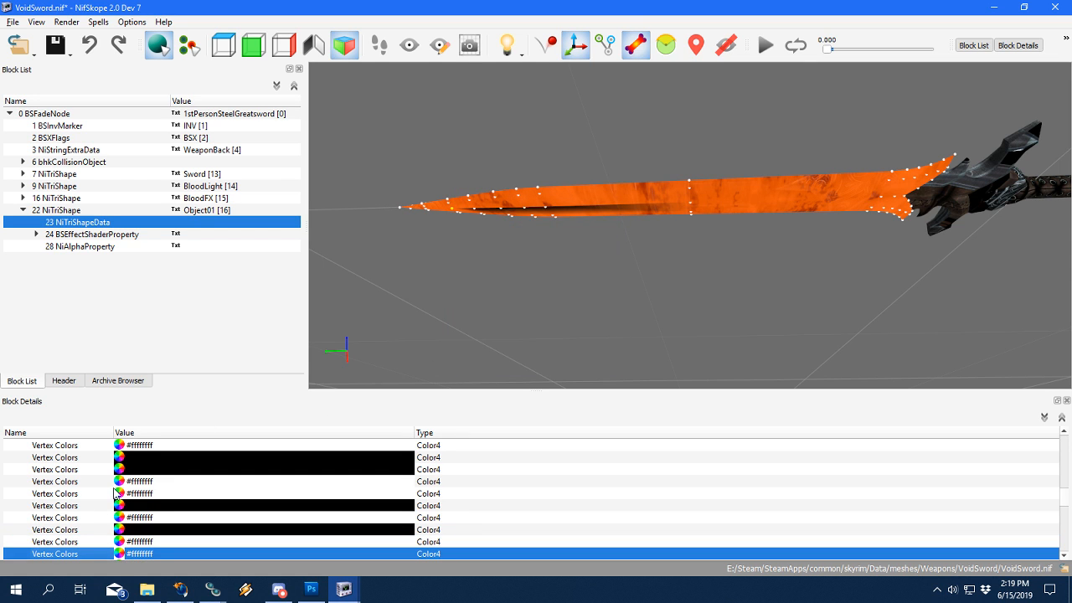
click(119, 553)
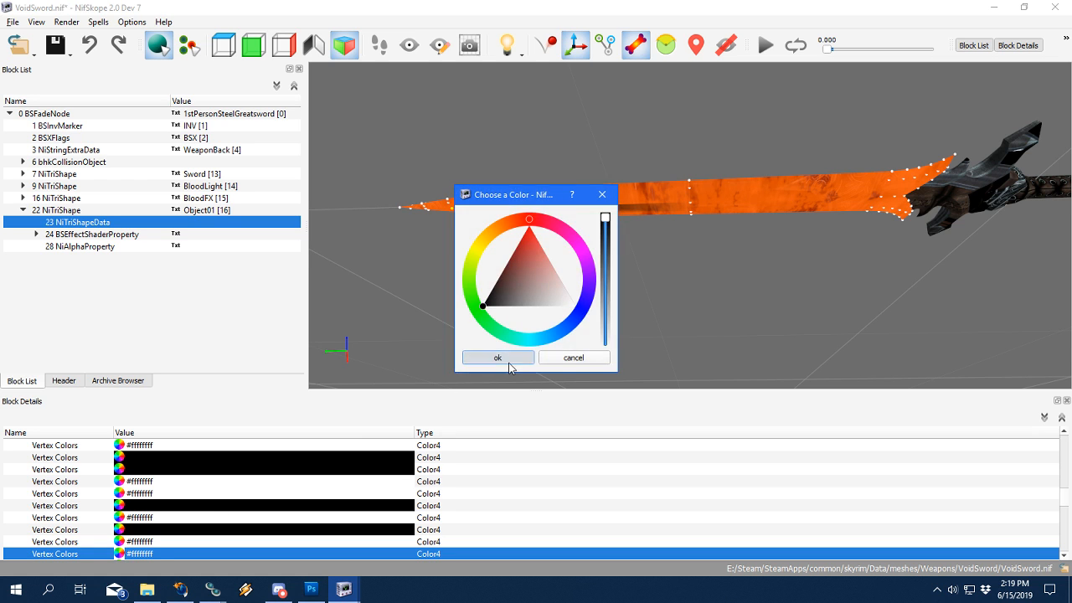
click(494, 359)
Set the Vertex Colors entry two rows below the last black one, the reverse-side centre-line vertex near the blade tip, to black.
key(Down)
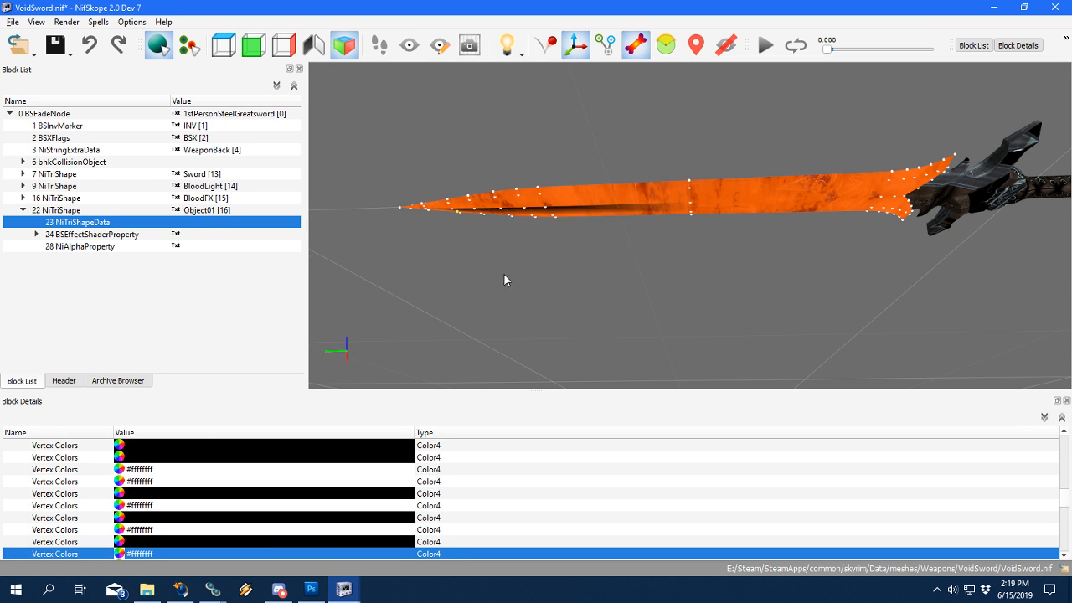
drag(505, 279, 509, 206)
click(68, 548)
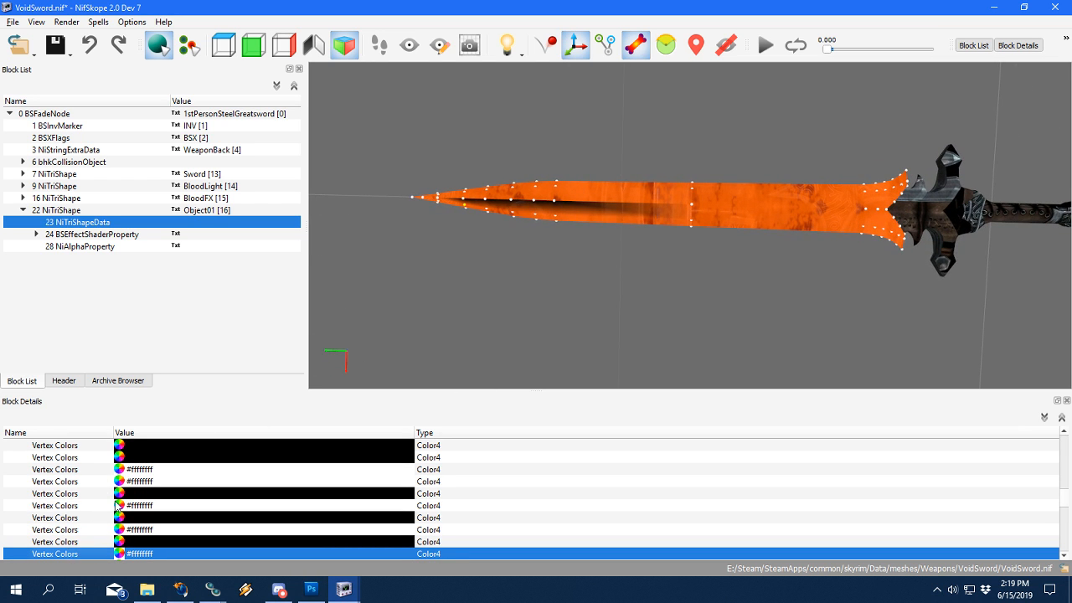
scroll(115, 501, down, 3)
key(Down)
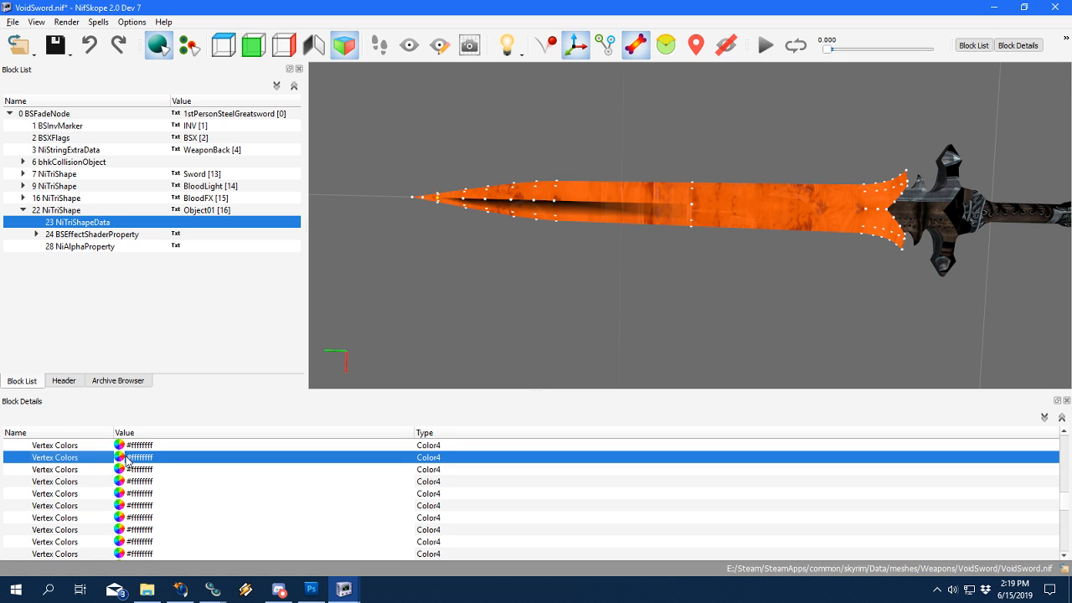
click(126, 459)
click(505, 306)
click(511, 369)
Find the reverse-side centre-line vertex midway along the blade in the Vertex Colors list and set it to black.
drag(540, 306, 519, 316)
scroll(629, 323, up, 5)
scroll(628, 323, down, 3)
click(86, 470)
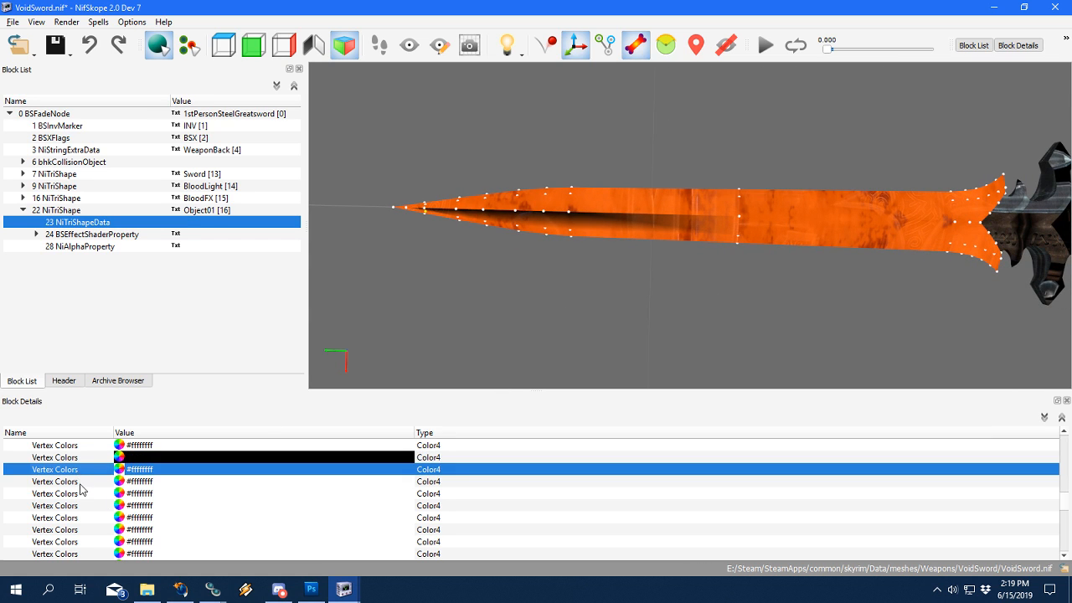
click(80, 484)
click(80, 489)
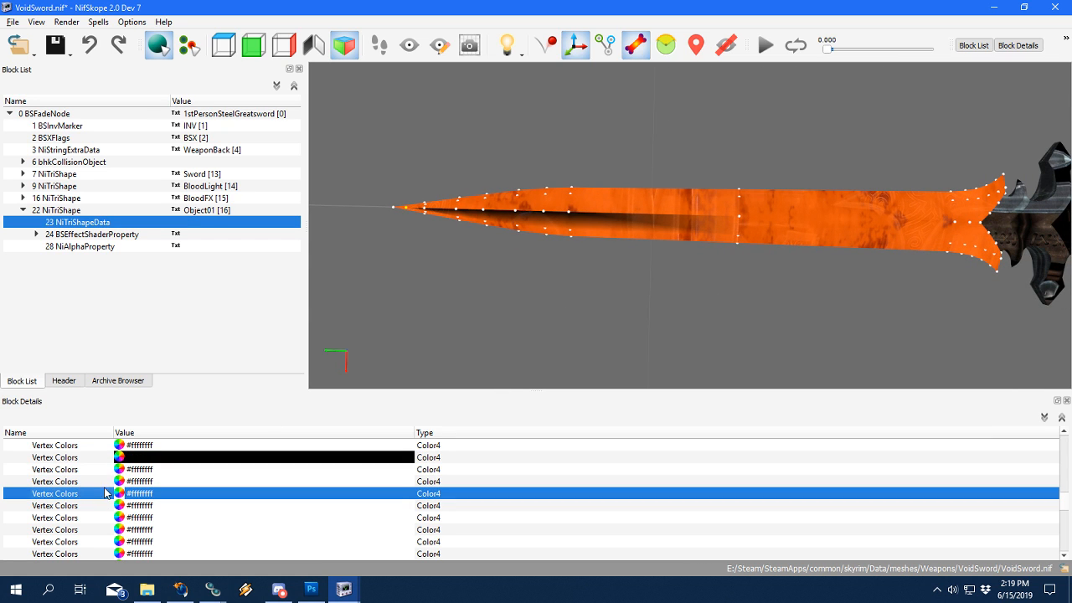
key(Down)
key(Down)
key(Down)
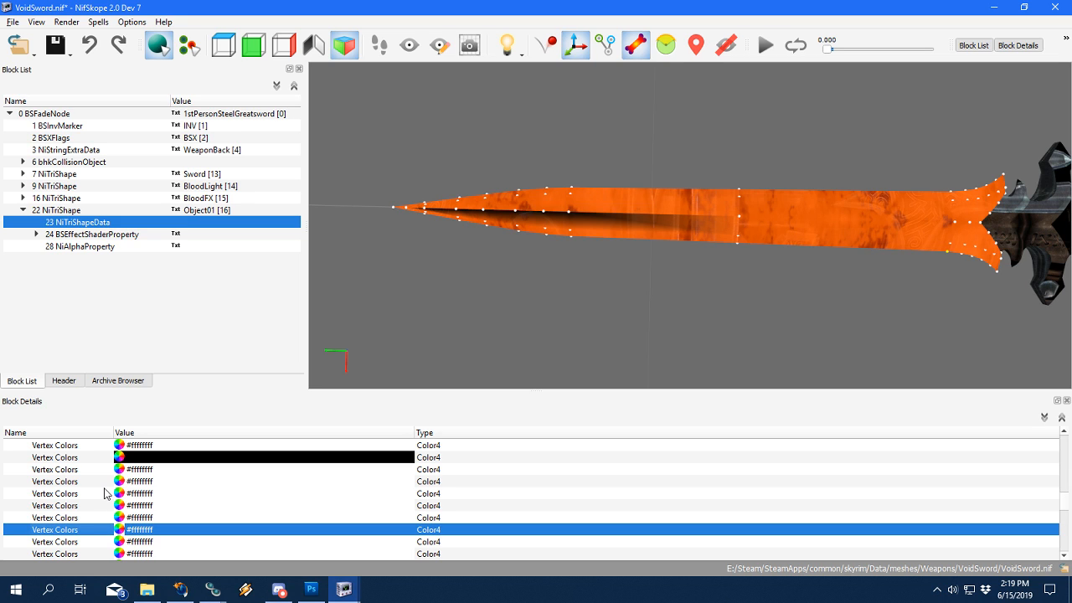
key(Down)
key(Down)
key(Down)
key(Down)
key(Down)
key(Down)
key(Down)
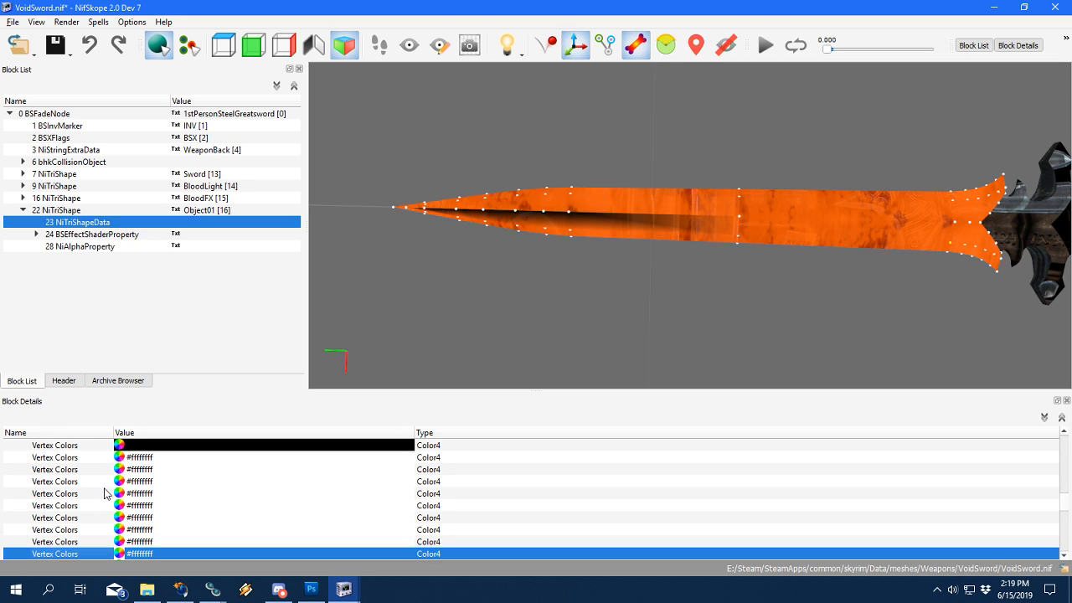
key(Down)
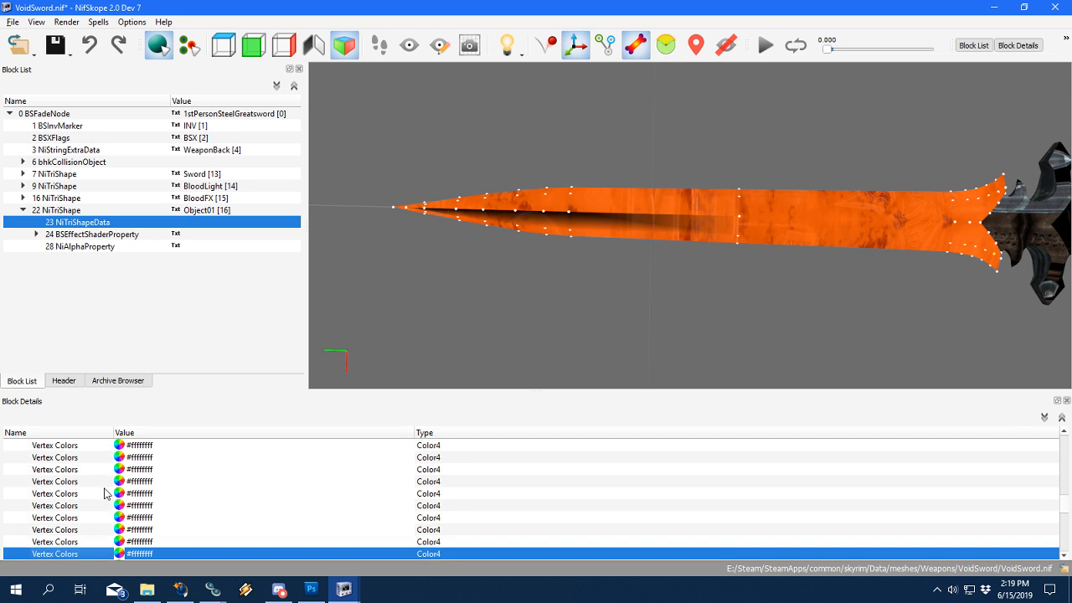
key(Down)
key(Down)
key(Down)
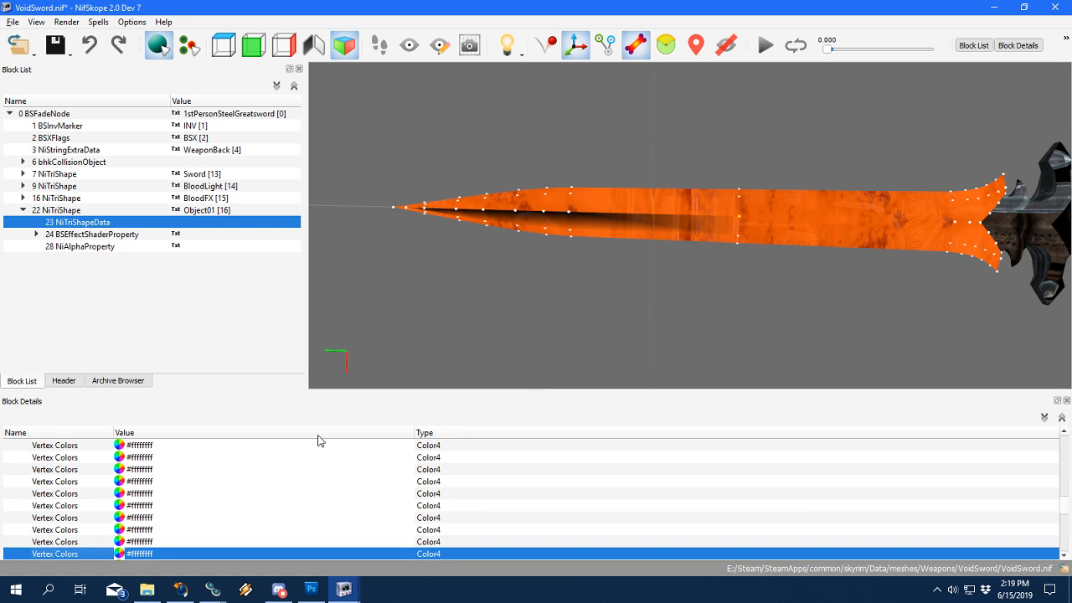
click(126, 554)
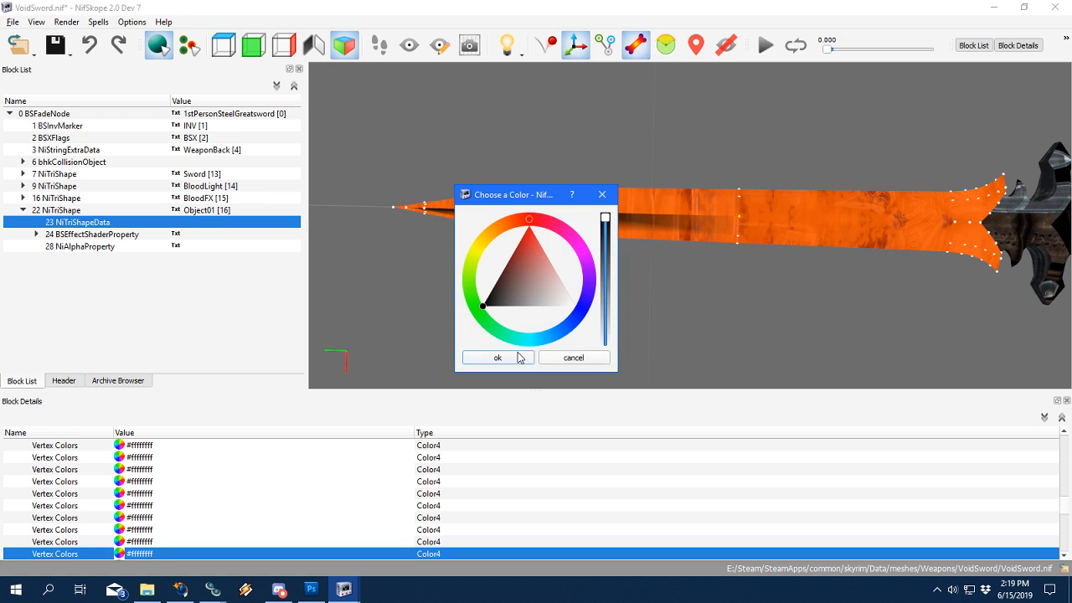
click(519, 358)
Find the next reverse-side centre-line vertex, just before the guard, further down the Vertex Colors list and set it to black.
key(Down)
key(Down)
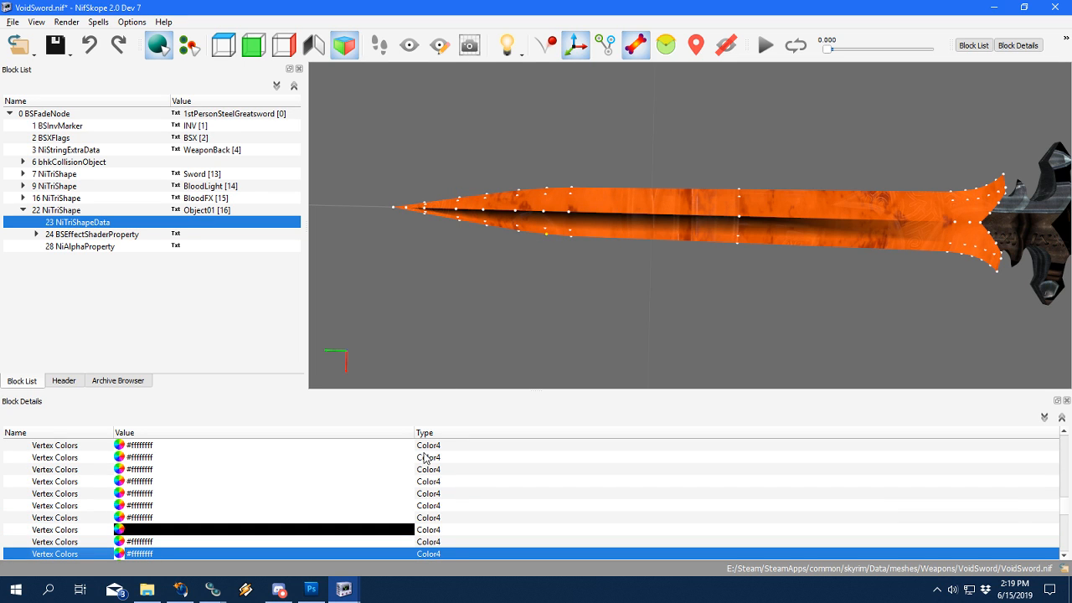
key(Up)
key(Up)
key(Down)
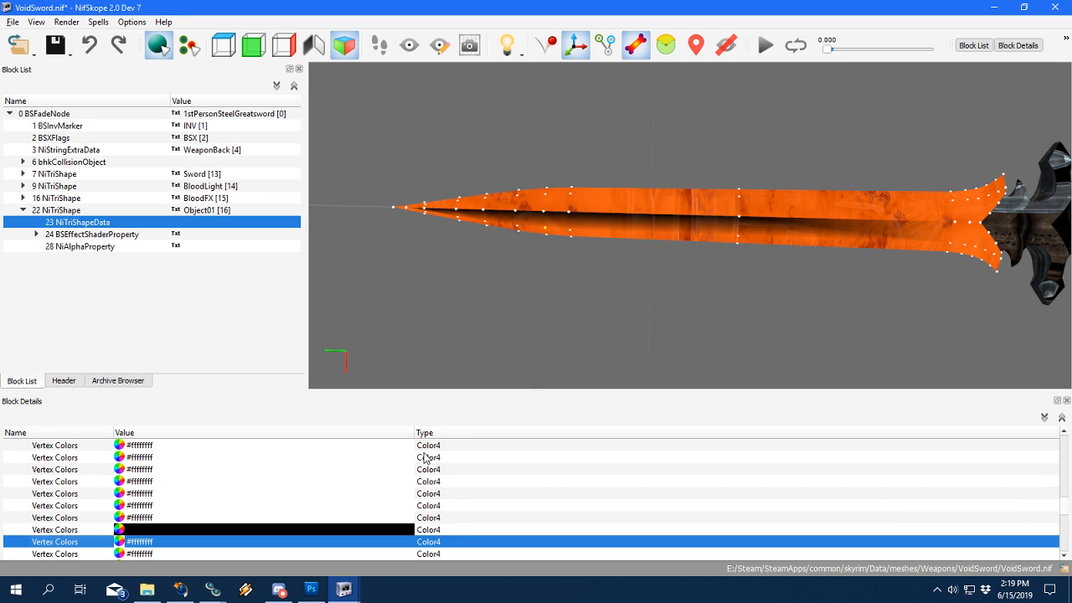
key(Up)
key(Down)
key(Down)
key(Down)
key(Down)
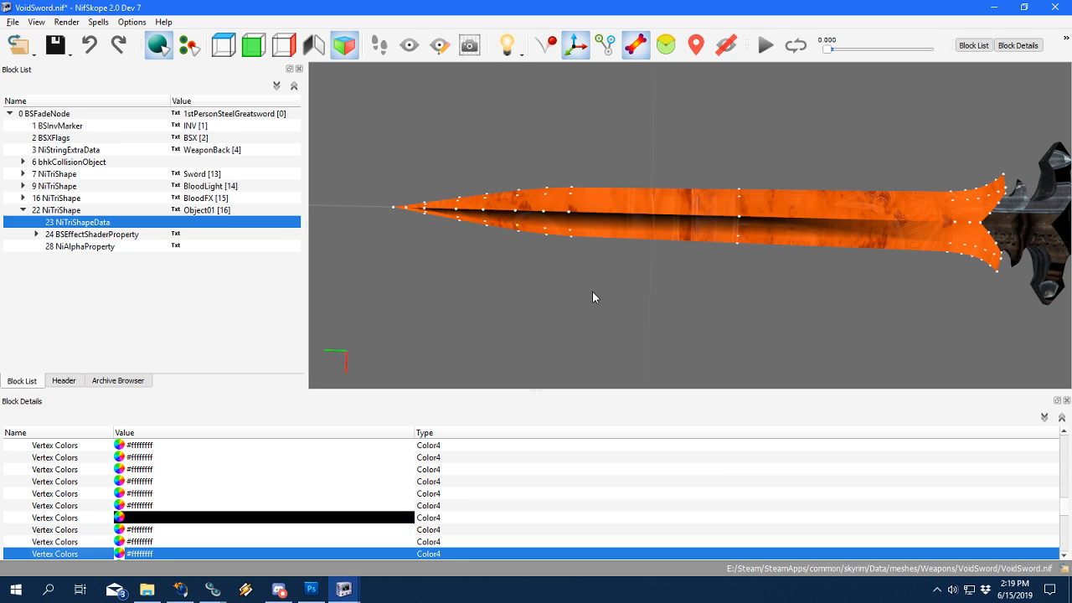
key(Up)
key(Up)
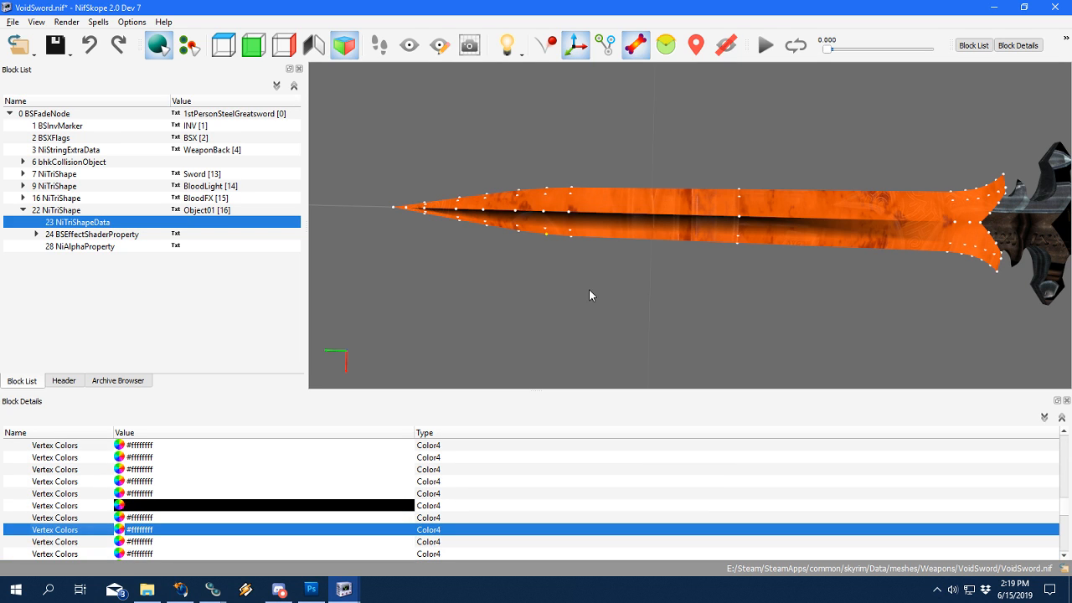
key(Down)
key(Up)
key(Down)
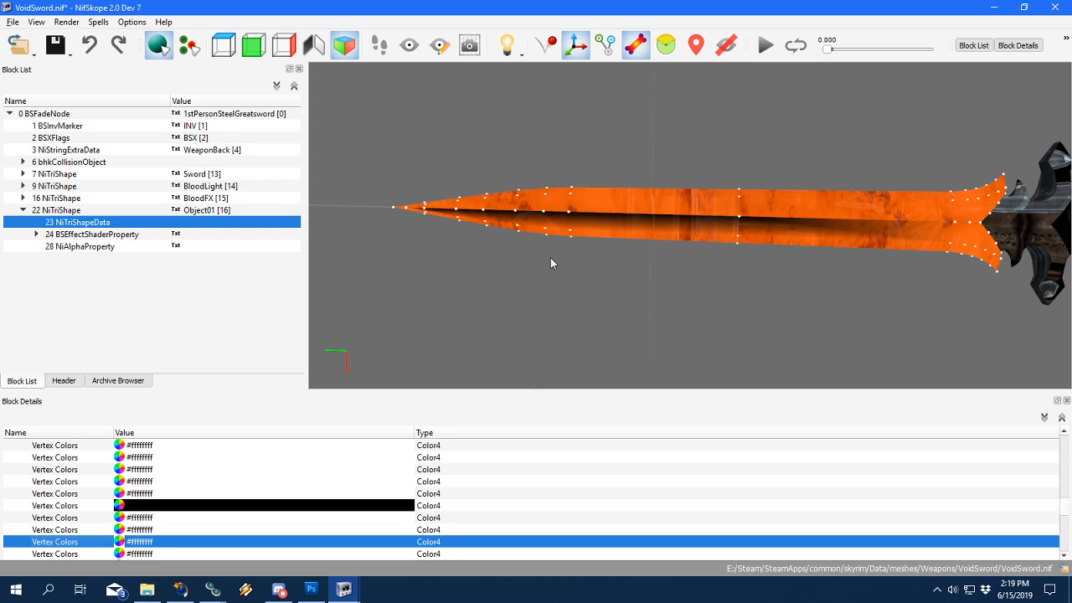
key(Down)
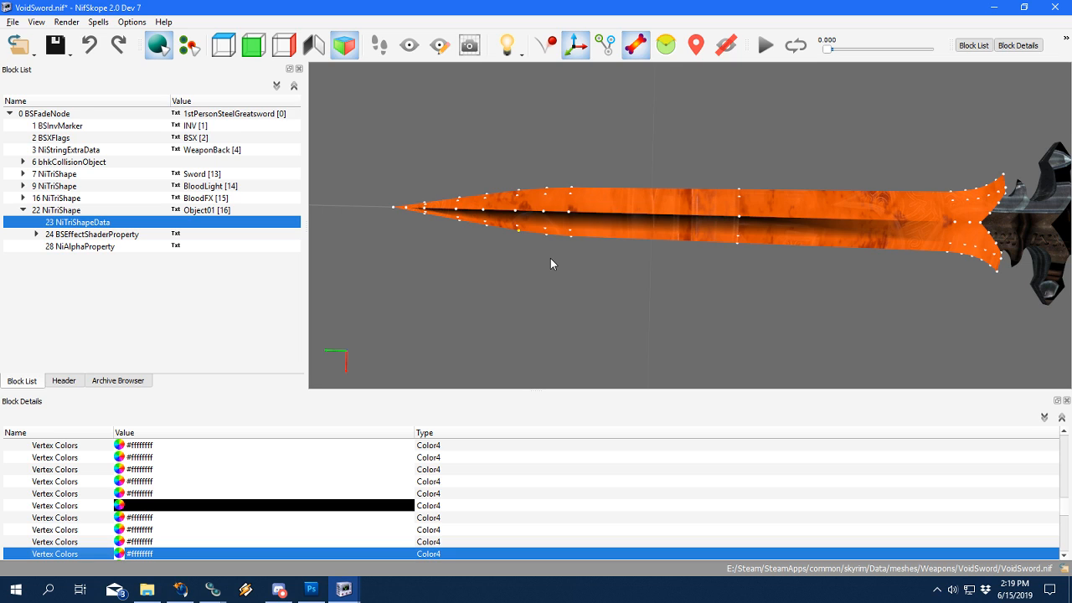
key(Down)
key(Down)
key(Down)
key(Down)
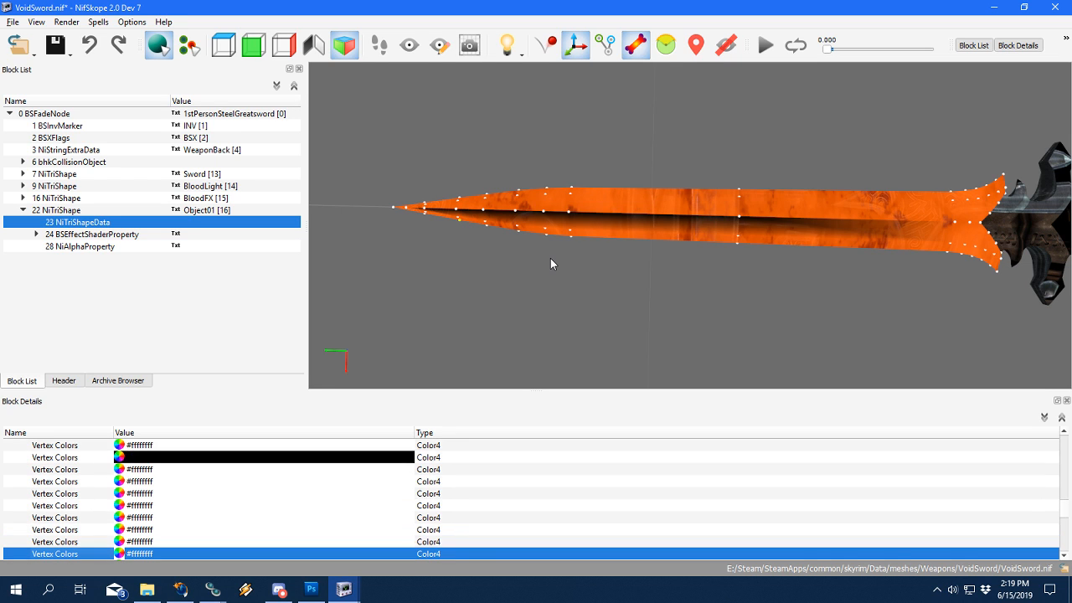
key(Down)
key(Down)
key(Down)
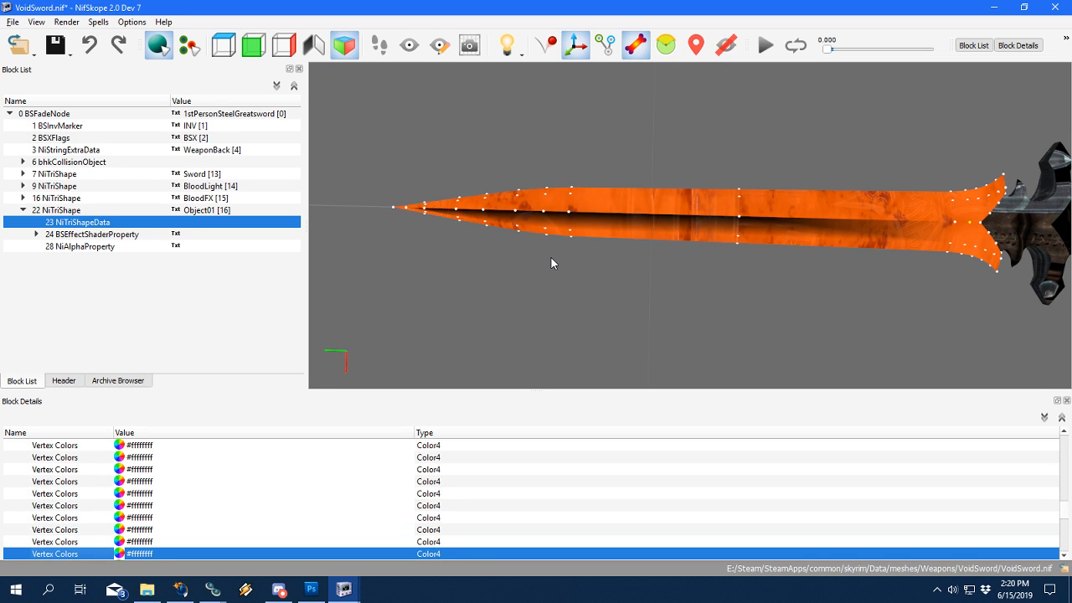
double_click(134, 554)
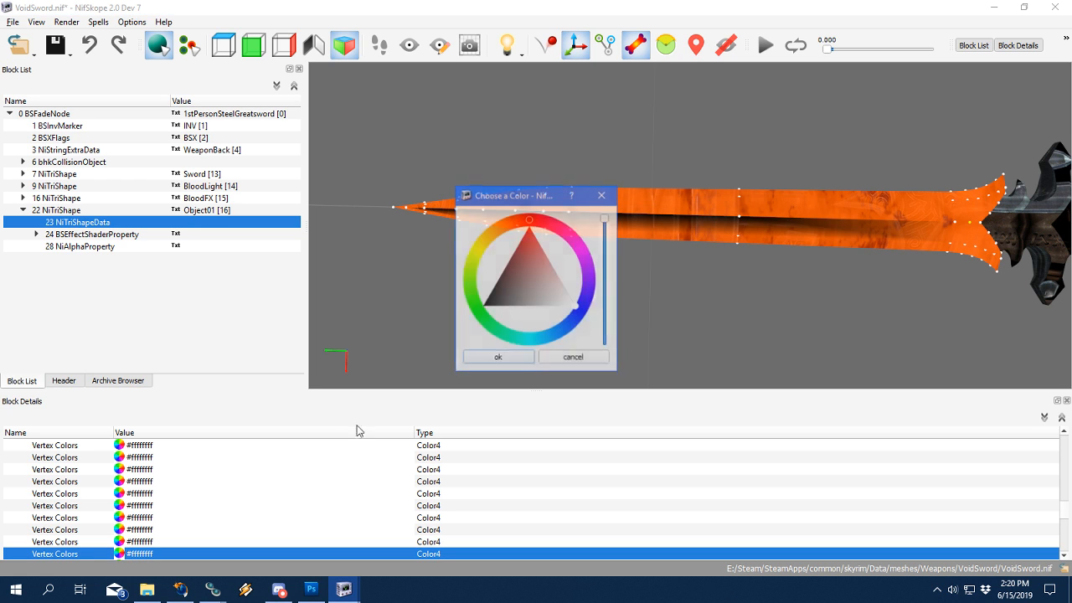
click(494, 360)
Set the Vertex Colors entries one and three rows below that one, the centre-line vertices at the blade's guard end, to black.
key(Down)
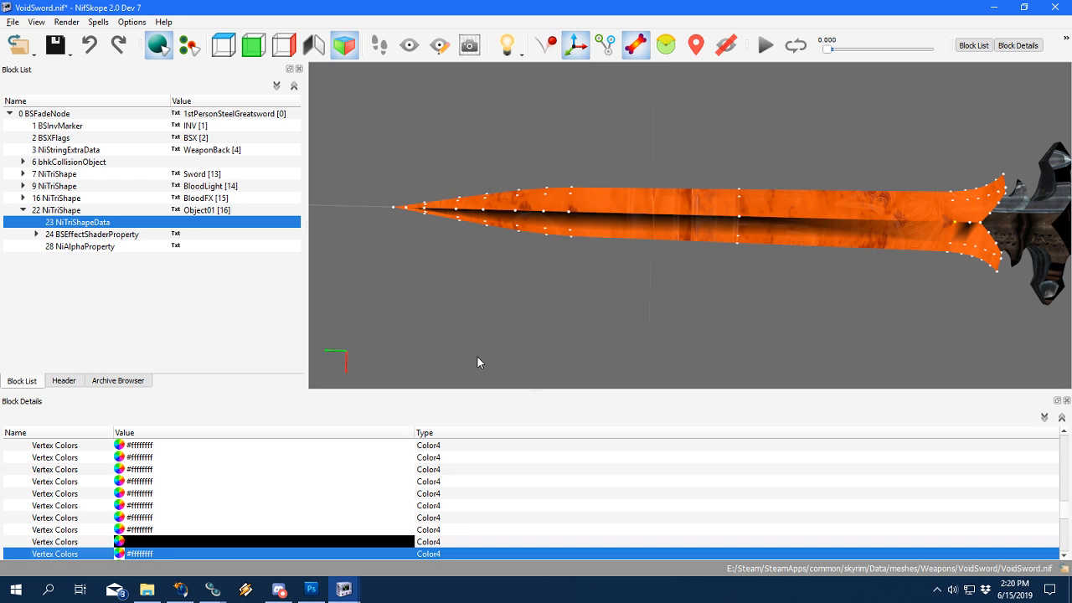
double_click(118, 555)
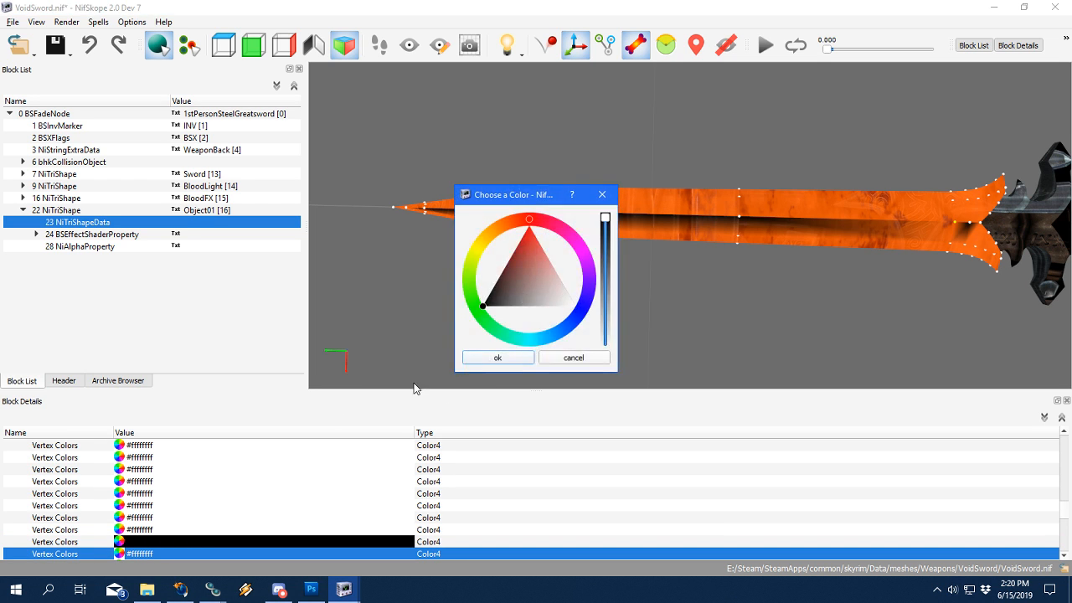
click(496, 358)
key(Down)
key(Down)
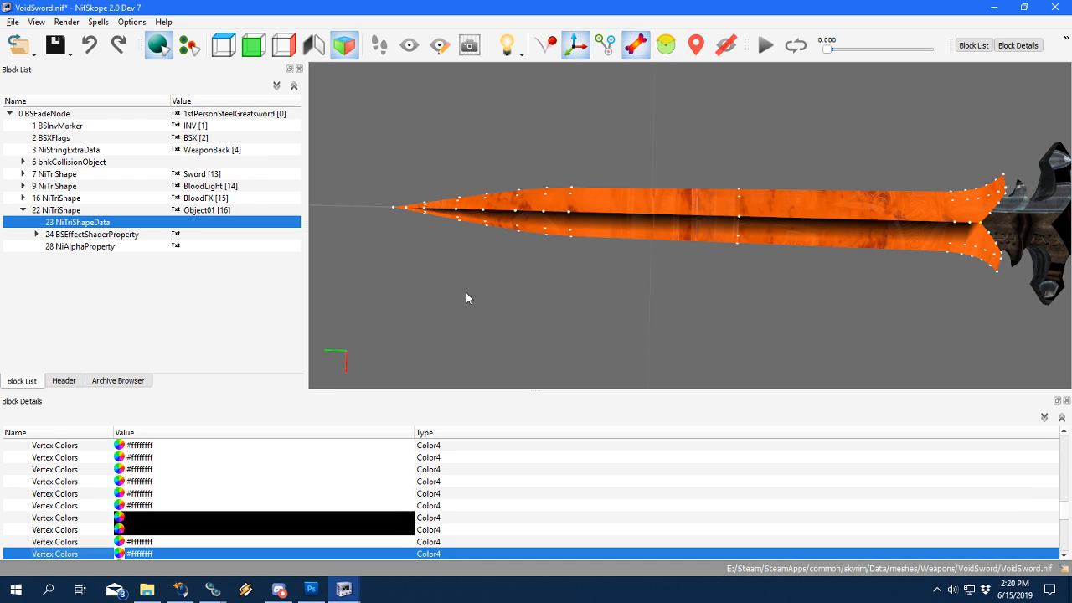
double_click(118, 553)
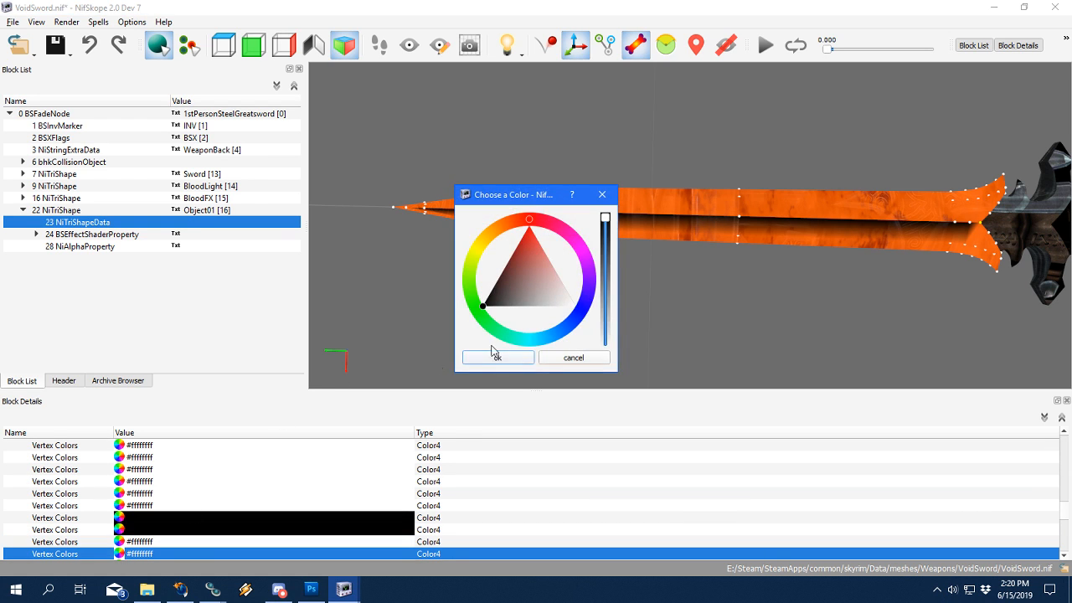
click(496, 358)
Set the Vertex Colors entry directly below the last black one, the centre-line vertex beside the blade tip, to black.
key(Down)
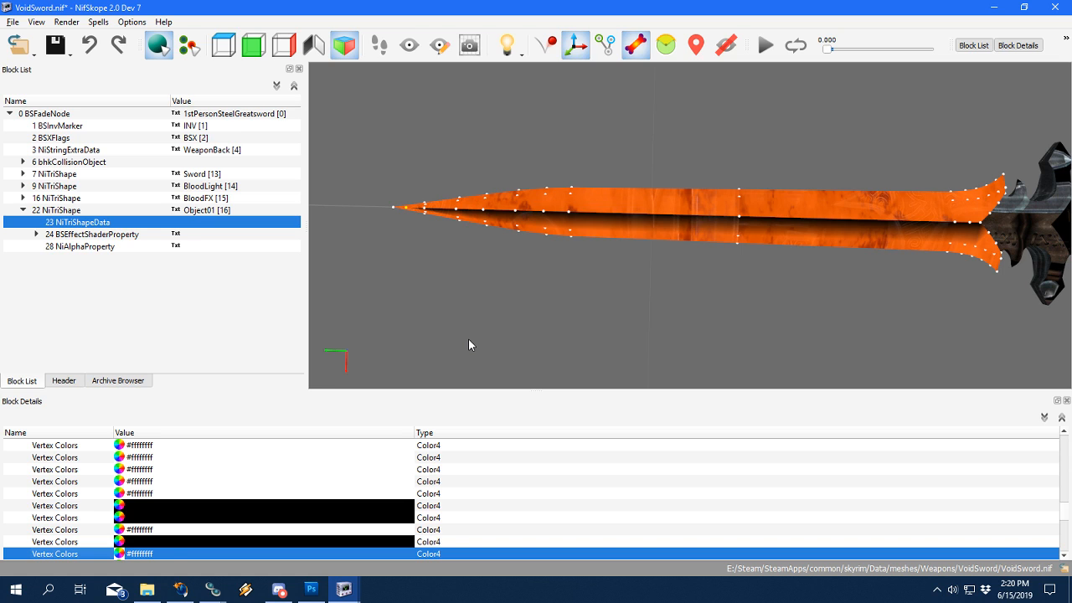
double_click(118, 555)
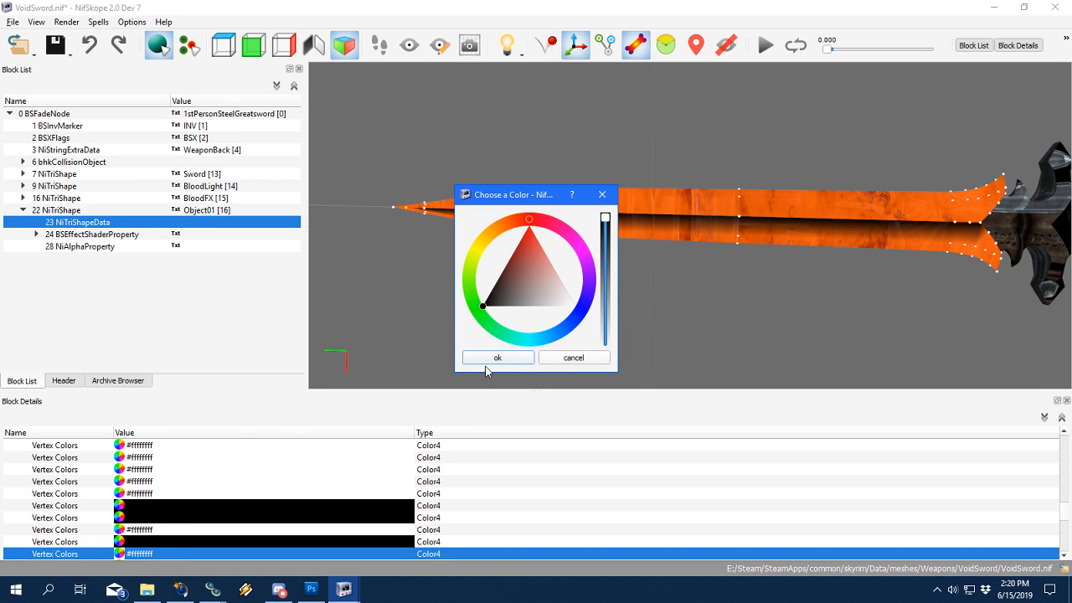
click(493, 360)
Set the Vertex Colors entry three rows below the tip vertex's, on the blade's edge against the guard, to black.
key(Down)
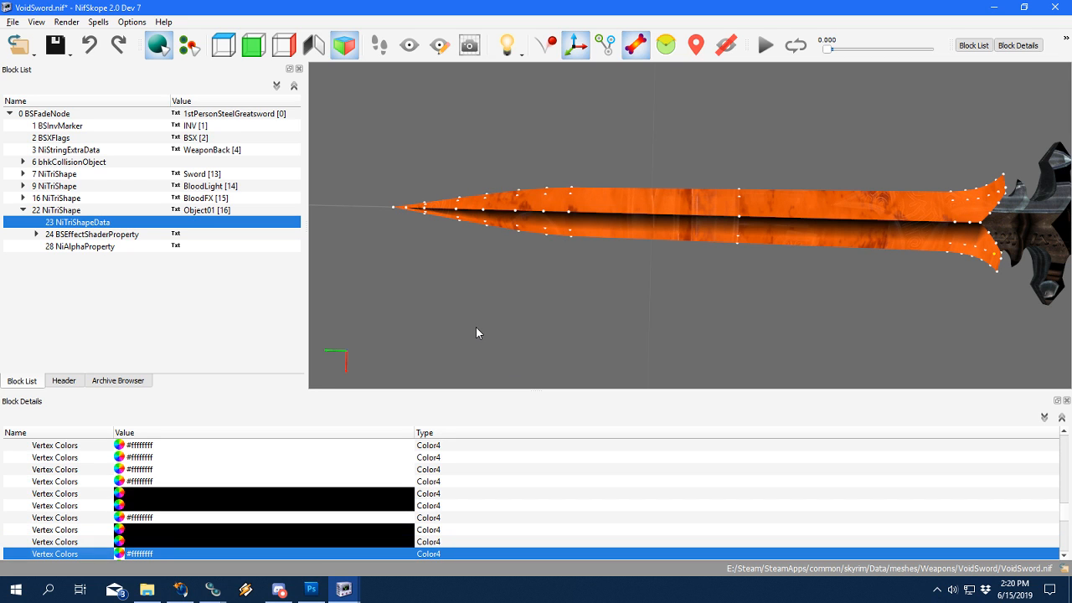
key(Down)
key(Down)
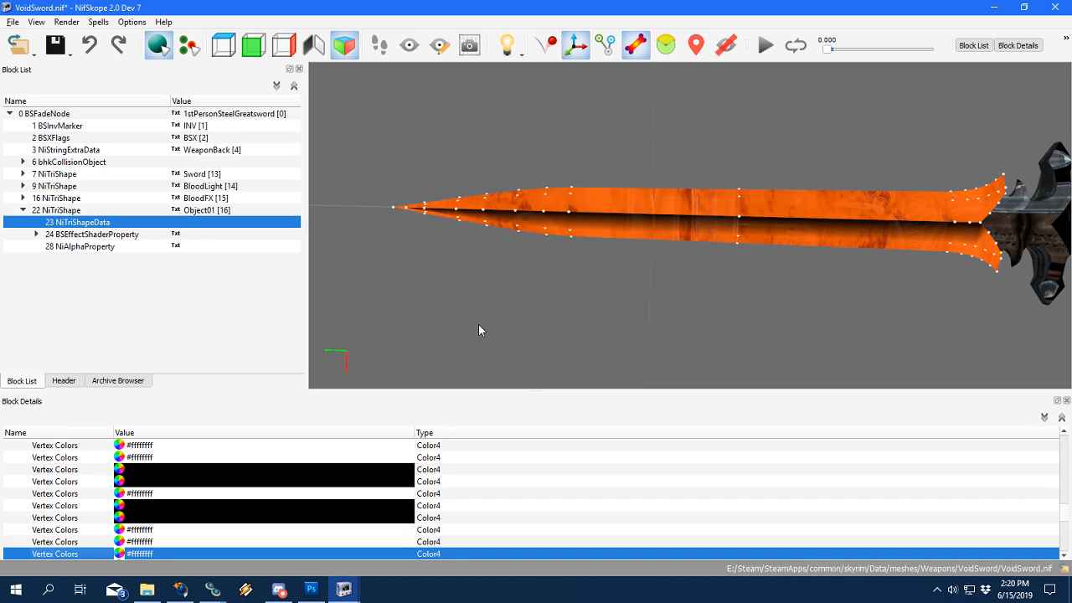
click(119, 553)
click(484, 307)
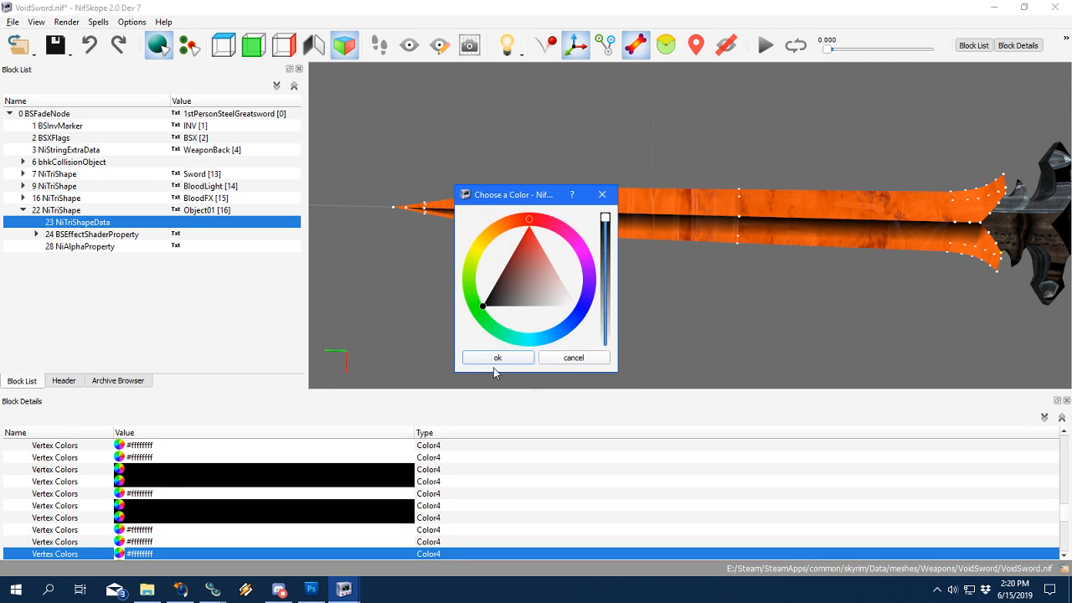
click(506, 362)
Set the two Vertex Colors entries directly below that guard-edge one to black (#000000ff) and check the blade's shading.
drag(803, 274, 637, 279)
scroll(139, 536, down, 1)
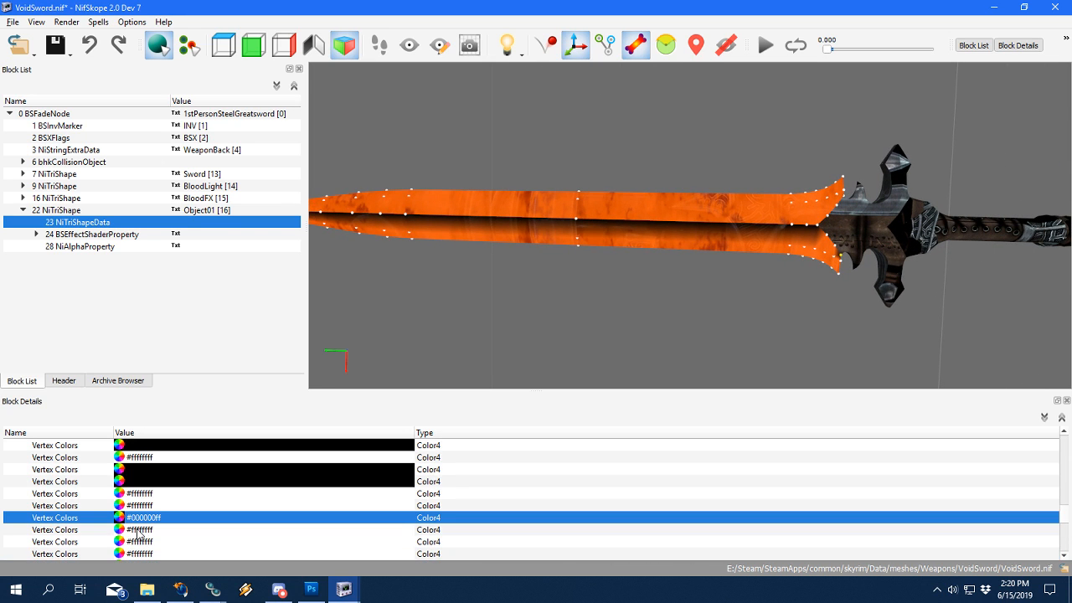
click(123, 529)
click(503, 305)
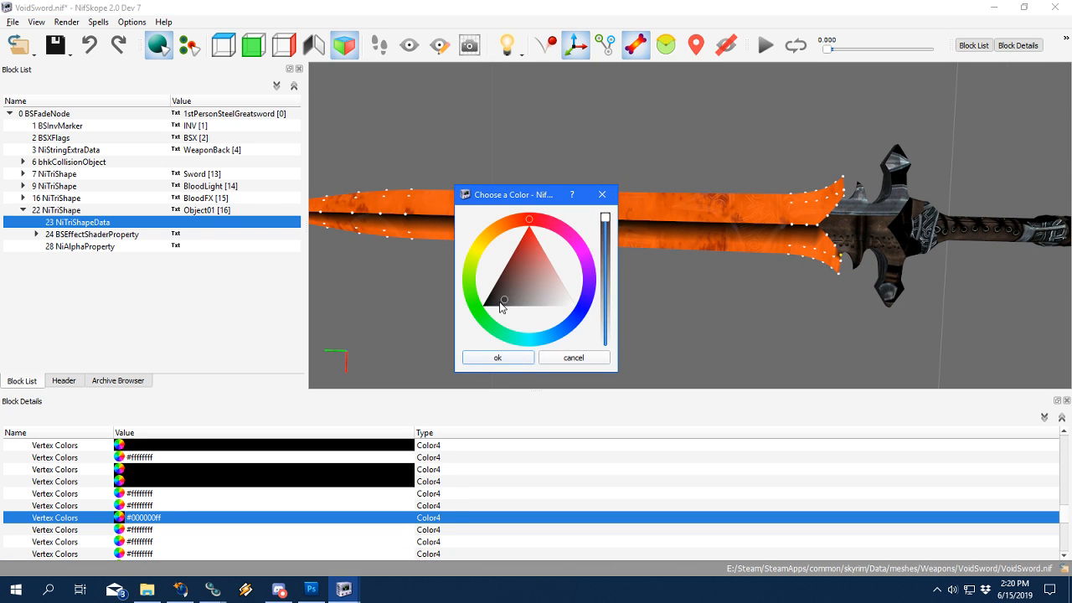
click(483, 365)
click(127, 544)
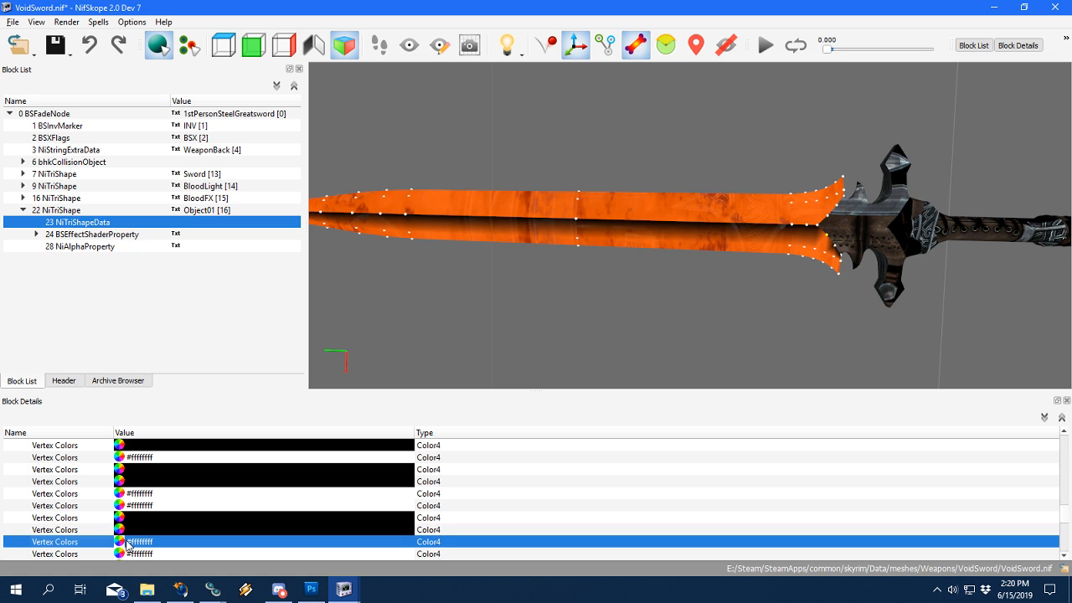
click(122, 544)
click(503, 305)
click(505, 366)
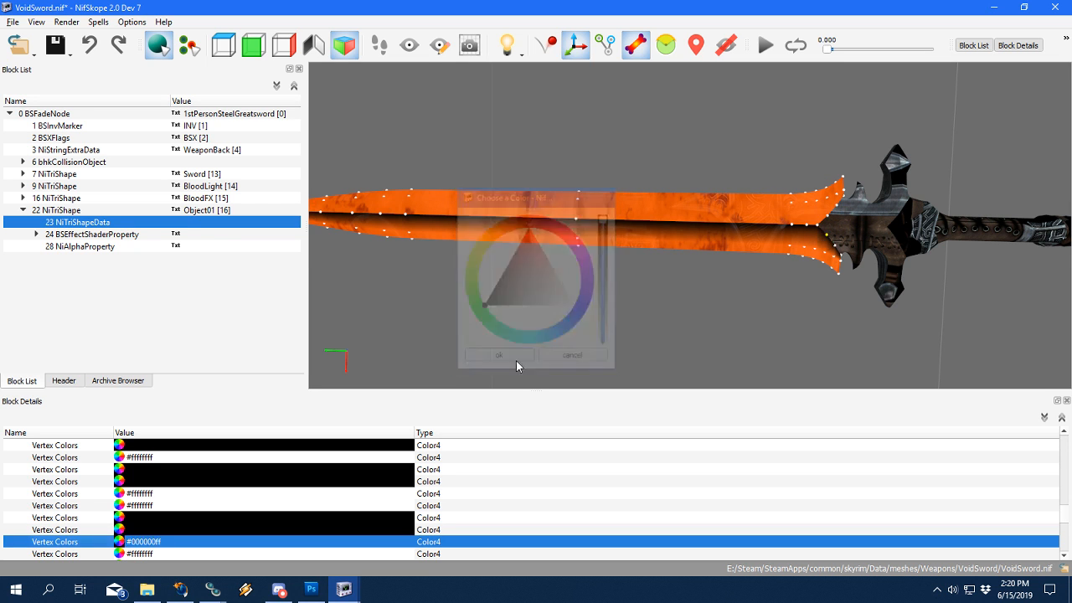
drag(516, 363, 692, 247)
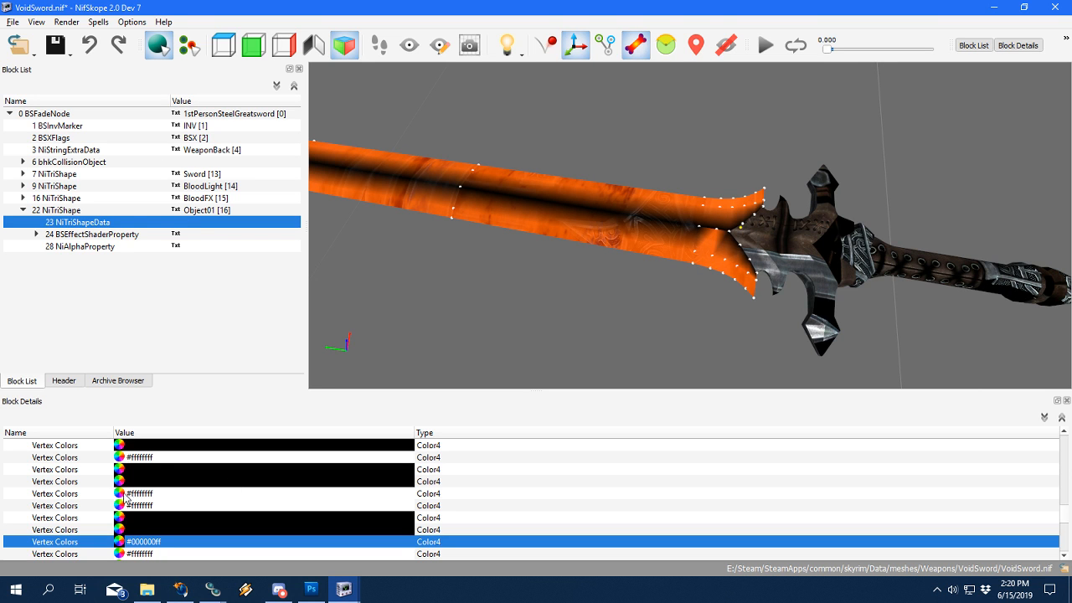
scroll(124, 499, down, 1)
scroll(487, 317, down, 3)
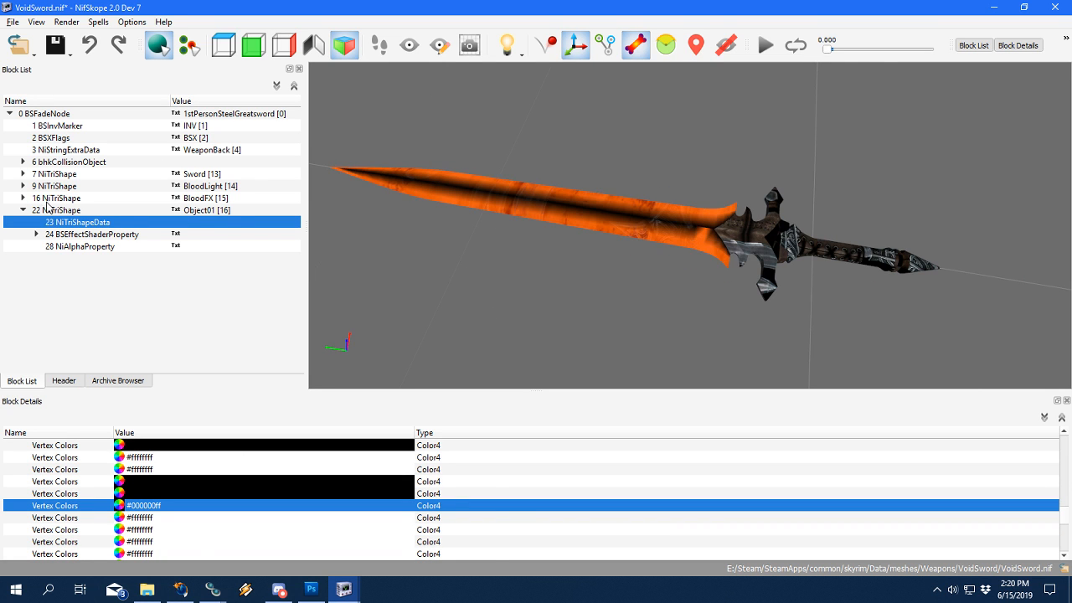
Hide the Object01 NiTriShape by enabling Bit 0: Hidden in its Flags.
click(47, 208)
scroll(152, 484, up, 2)
click(120, 493)
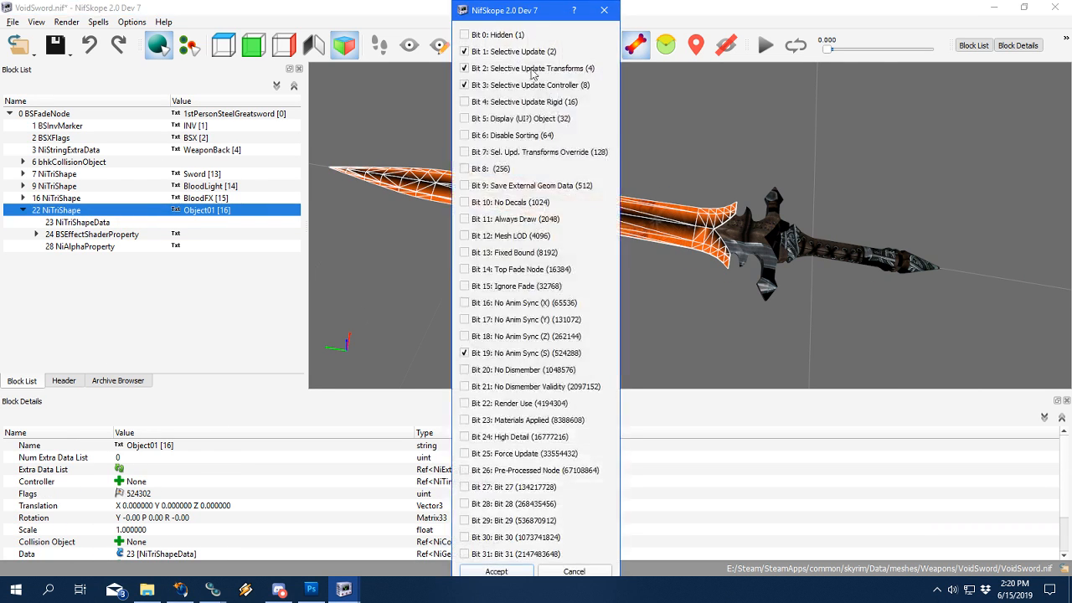
click(490, 37)
click(499, 569)
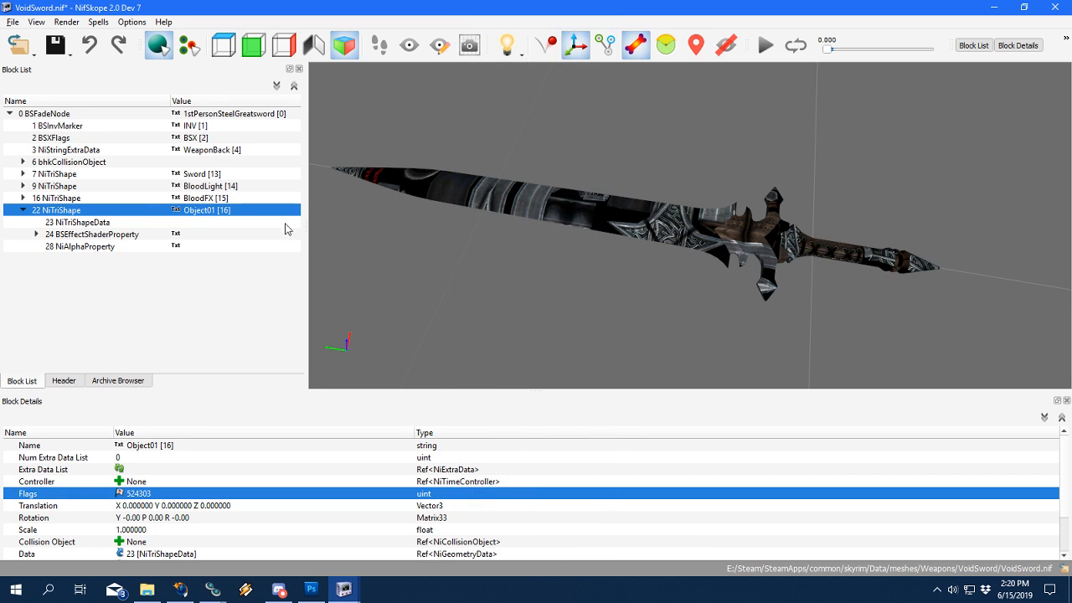
Save VoidSword.nif and switch to VoidSword.psd in Photoshop.
click(55, 45)
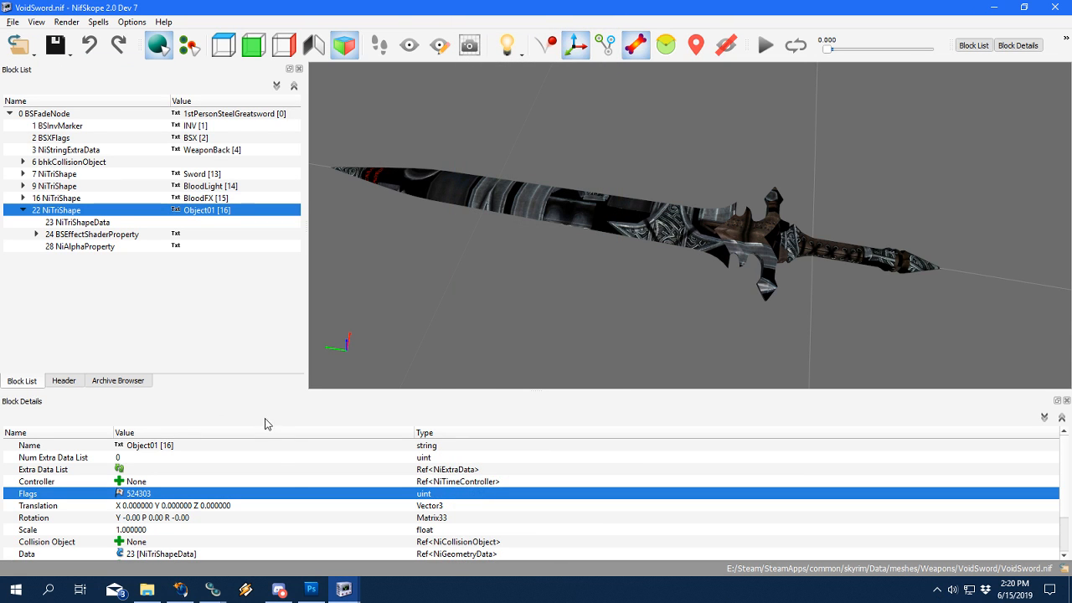
click(311, 588)
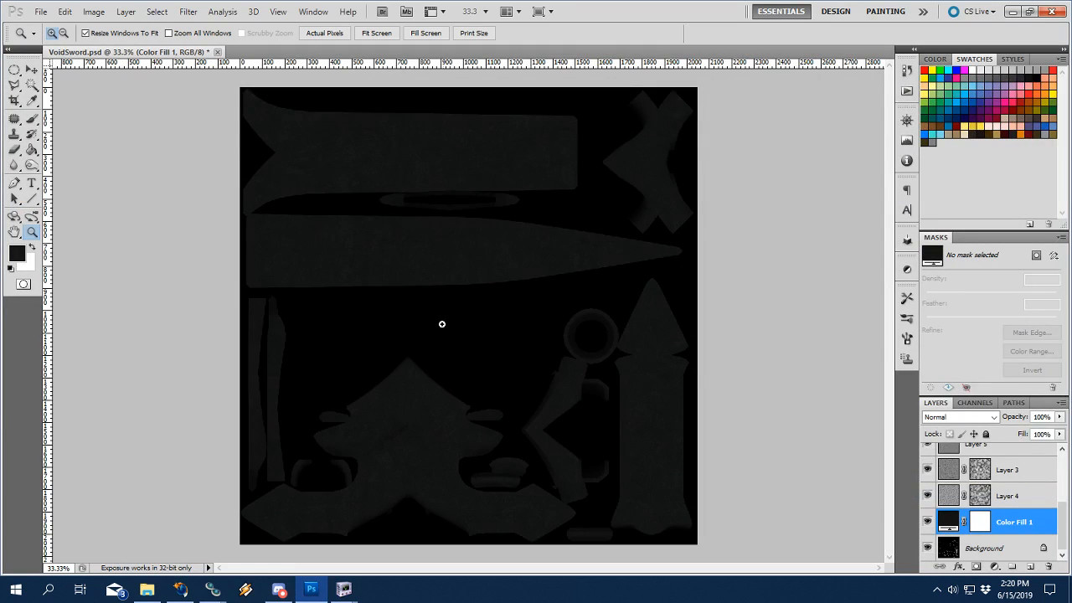
Examine the blade, guard and handle areas of the sword texture, checking what Layer 2 contributes by toggling its visibility.
click(371, 202)
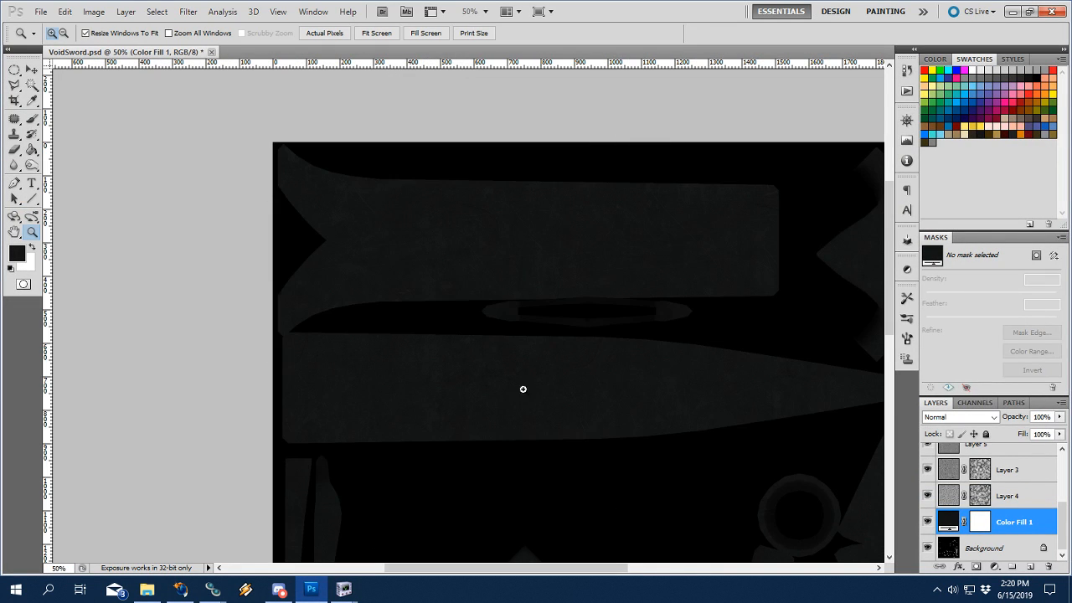
drag(614, 461, 513, 301)
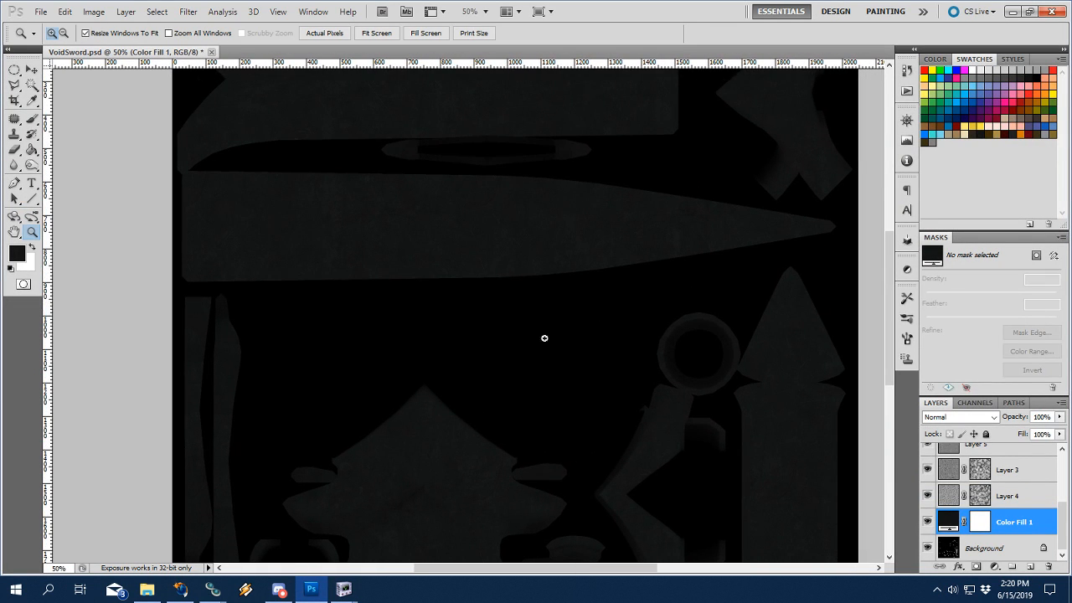
drag(533, 223, 540, 251)
click(524, 270)
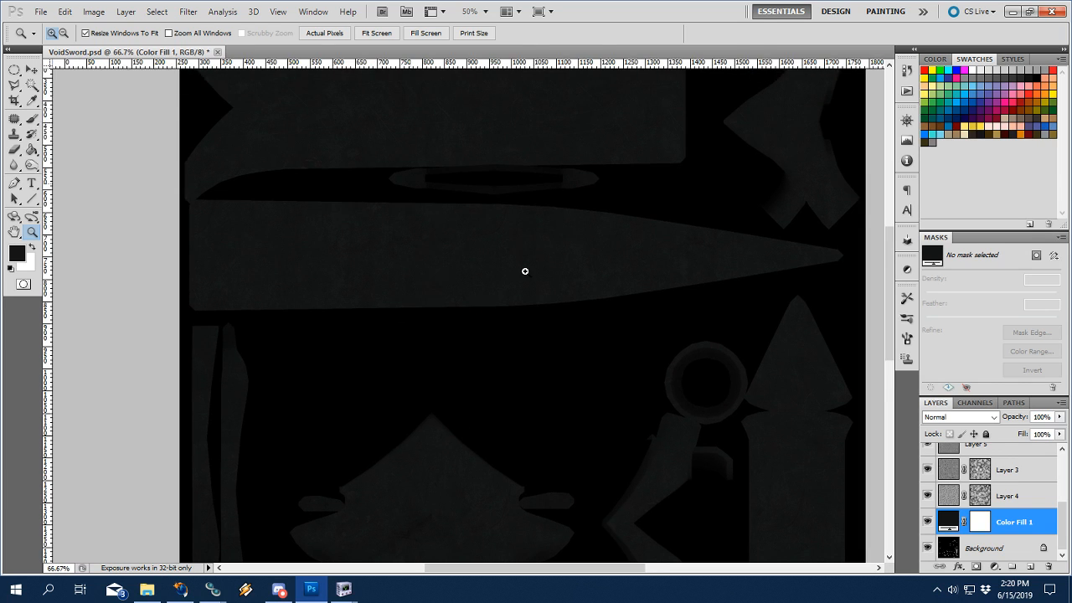
click(491, 345)
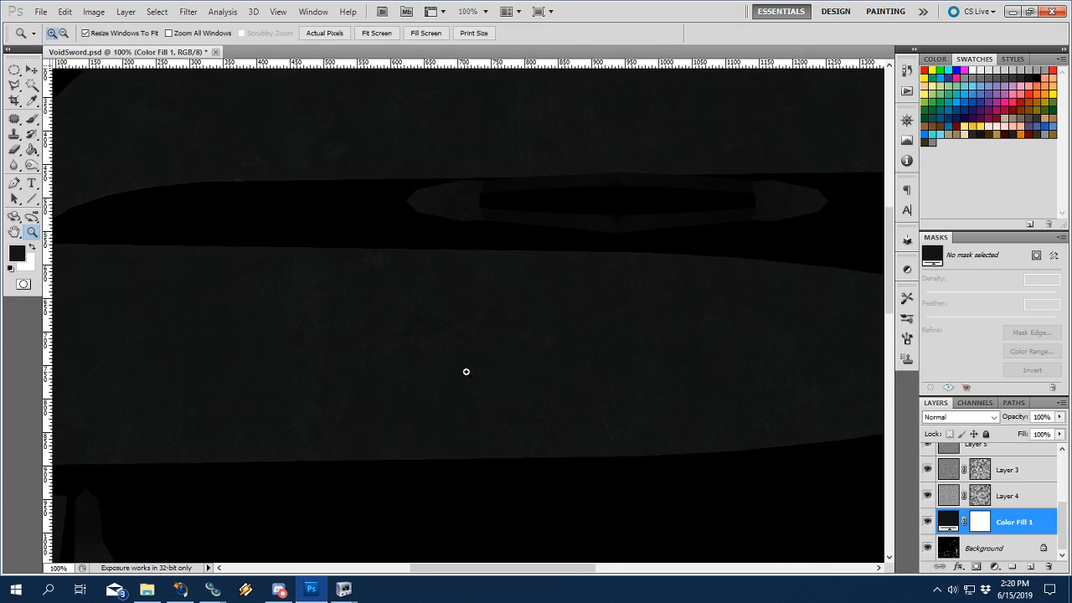
drag(777, 364, 610, 355)
alt+click(464, 340)
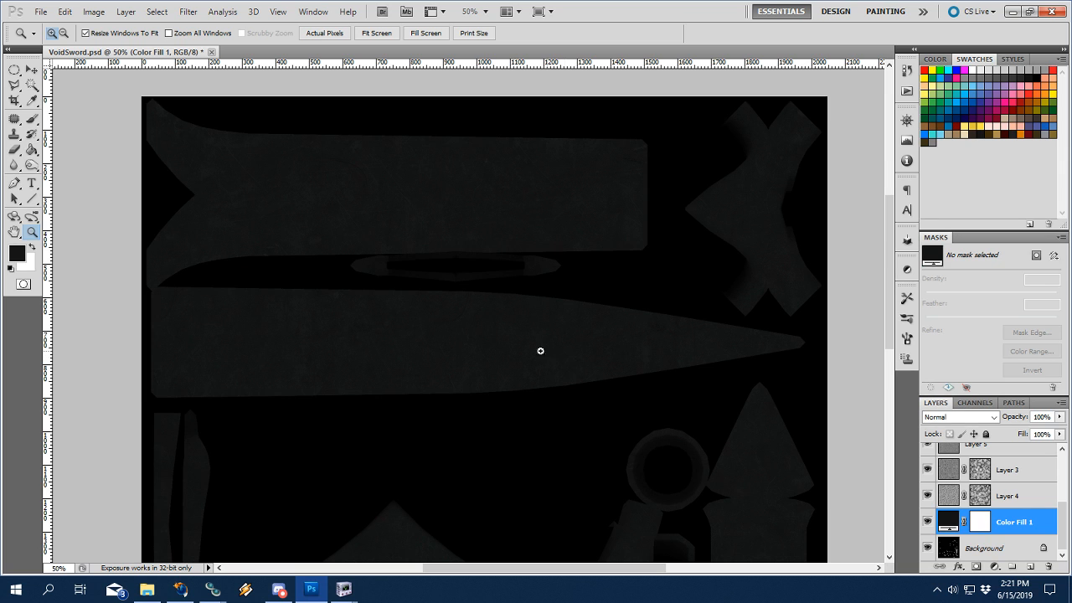
drag(570, 356, 519, 289)
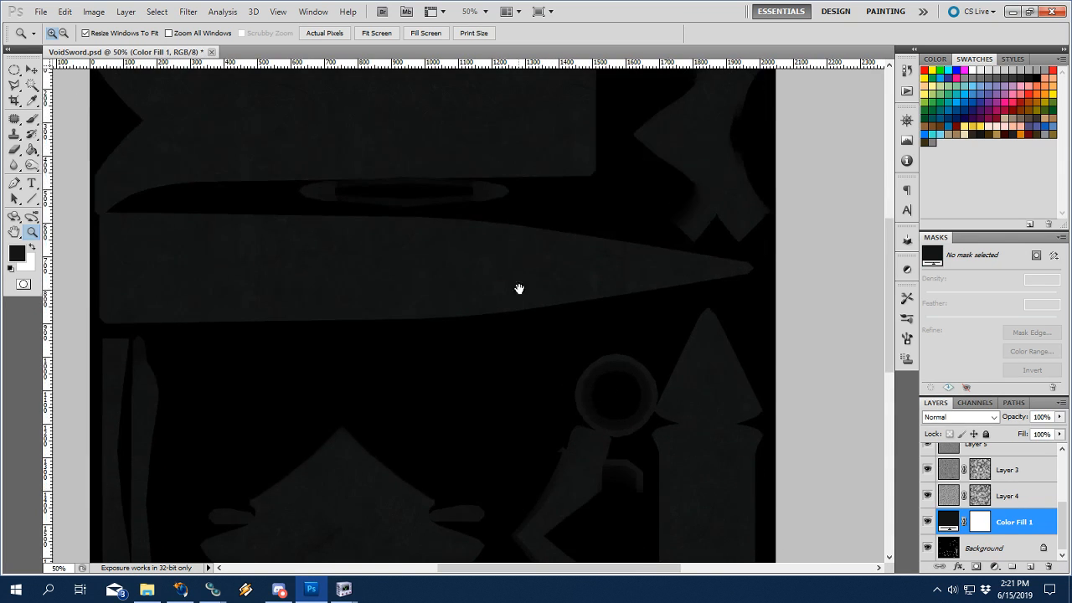
drag(517, 442, 572, 283)
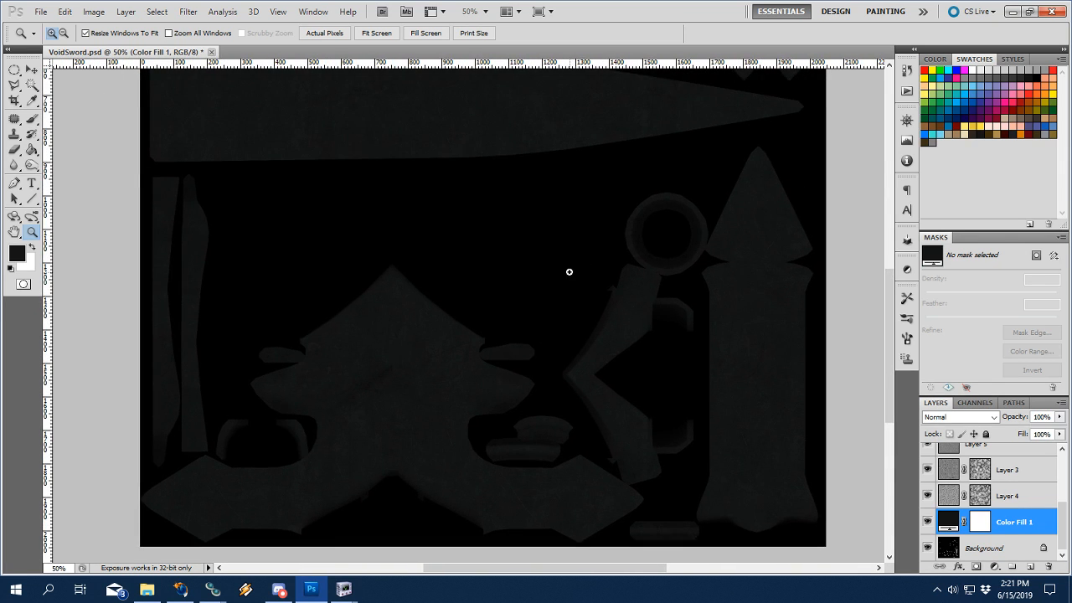
scroll(929, 506, up, 3)
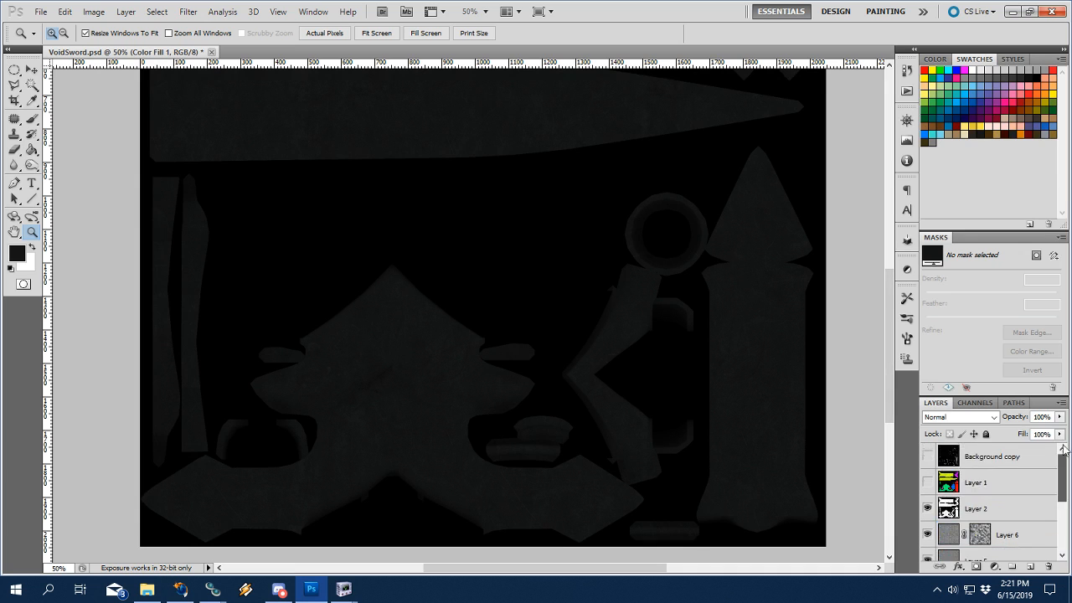
click(927, 508)
click(925, 508)
drag(626, 268, 624, 494)
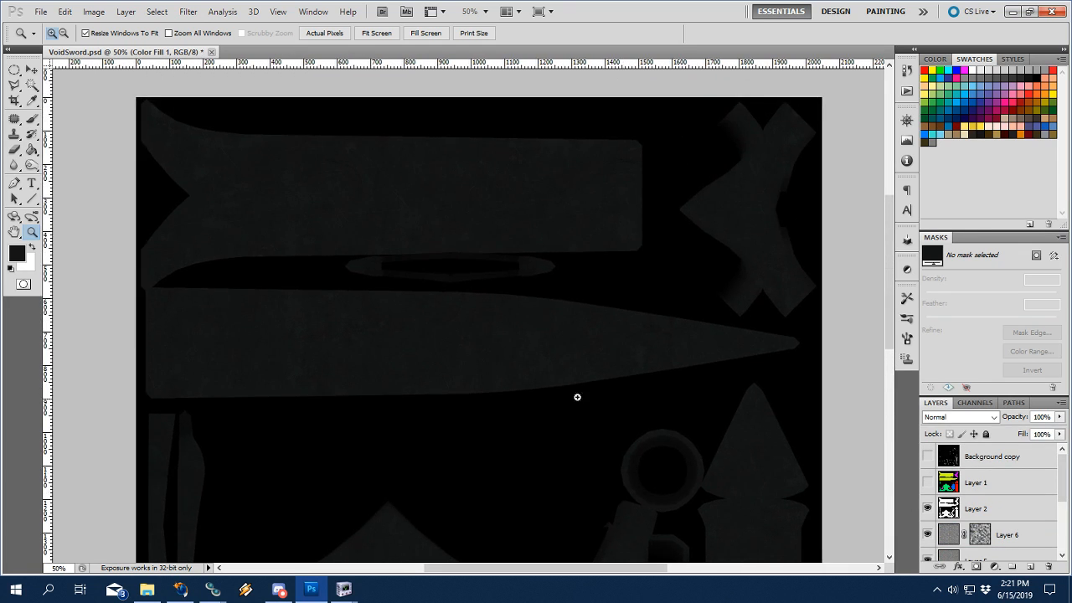
Reset the colours to the default black and white, with white as the foreground colour.
click(537, 329)
key(c)
key(d)
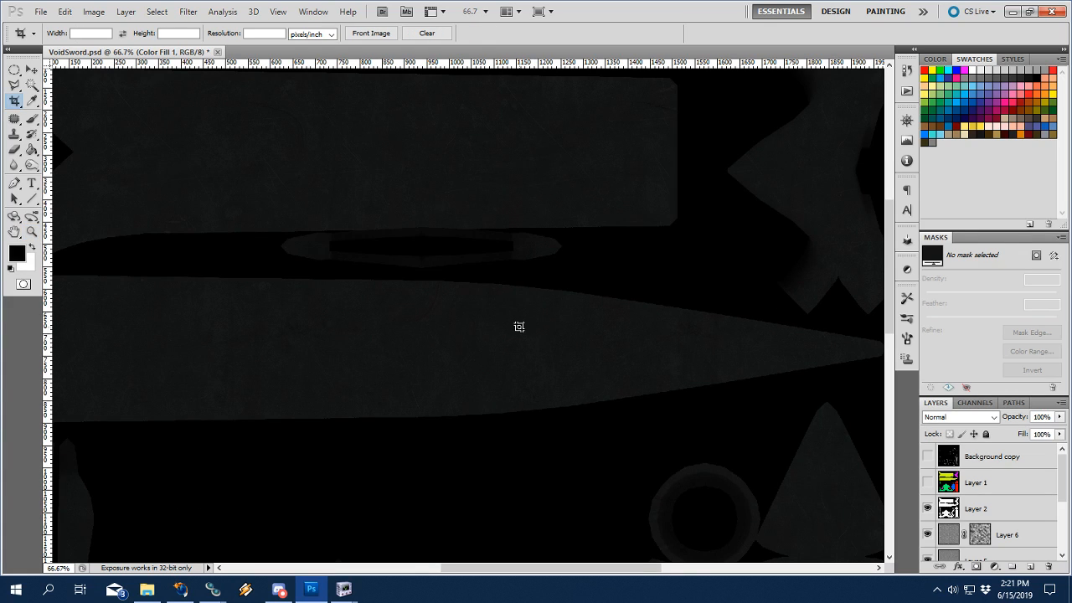
key(x)
drag(310, 348, 499, 351)
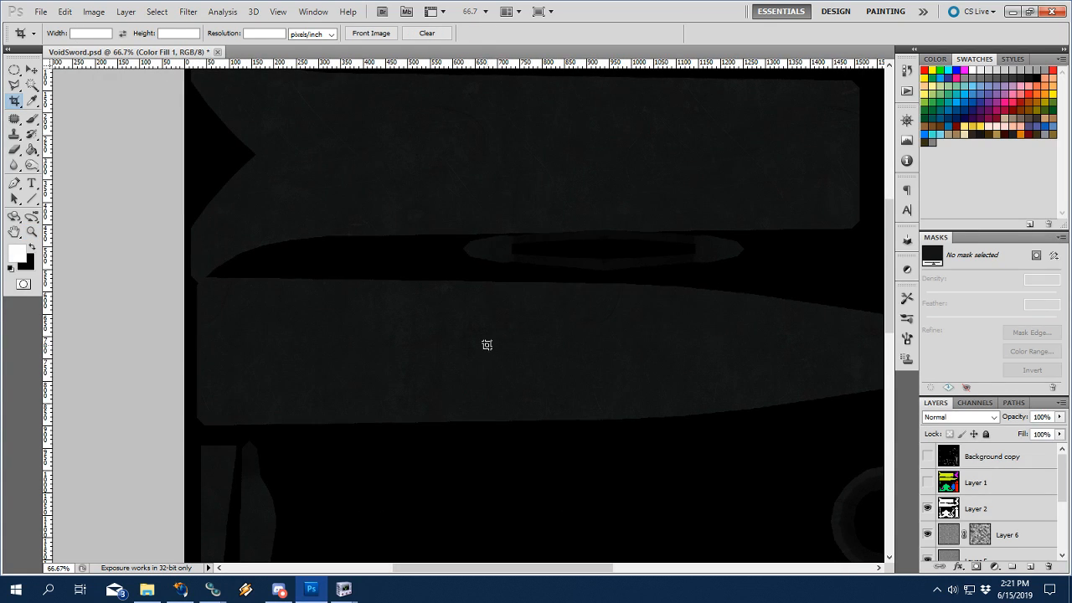
Show the Background copy wireframe layer and add a new empty layer between Layer 2 and Layer 6.
key(z)
click(926, 456)
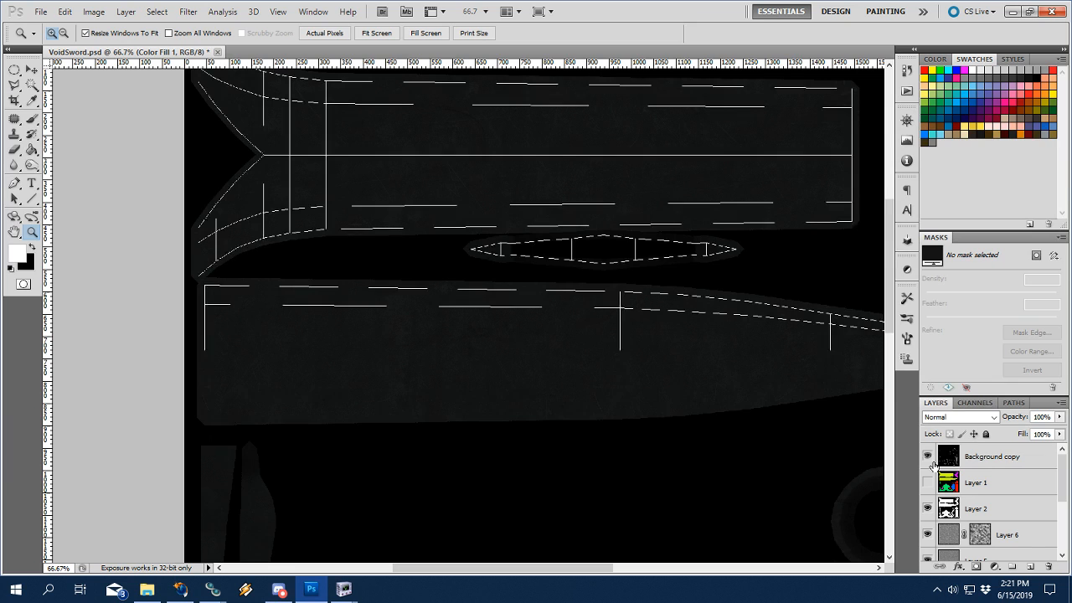
click(522, 308)
drag(799, 401, 313, 361)
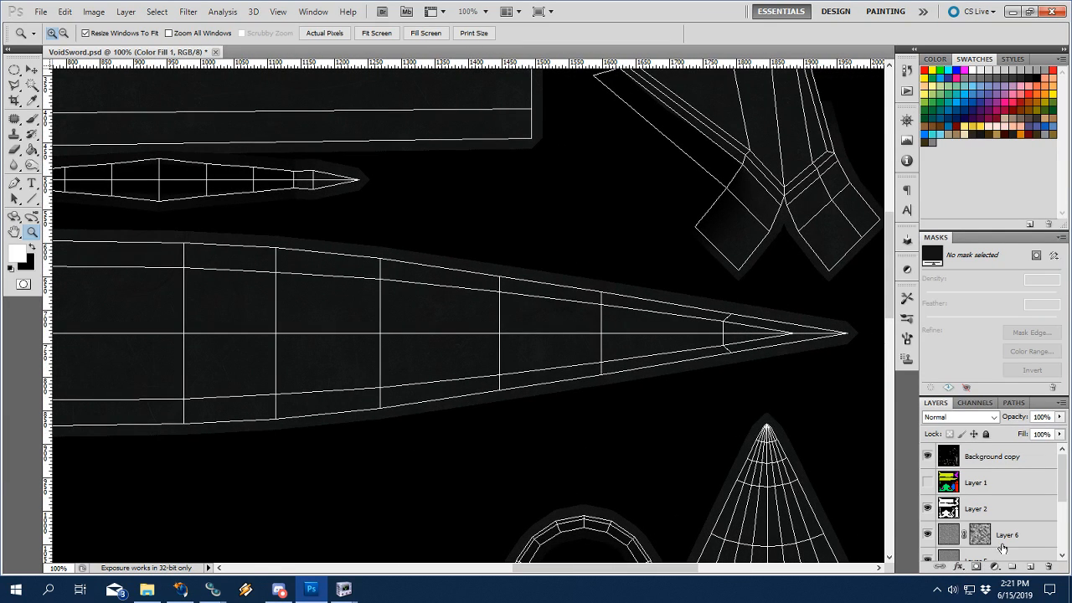
click(1030, 567)
key(l)
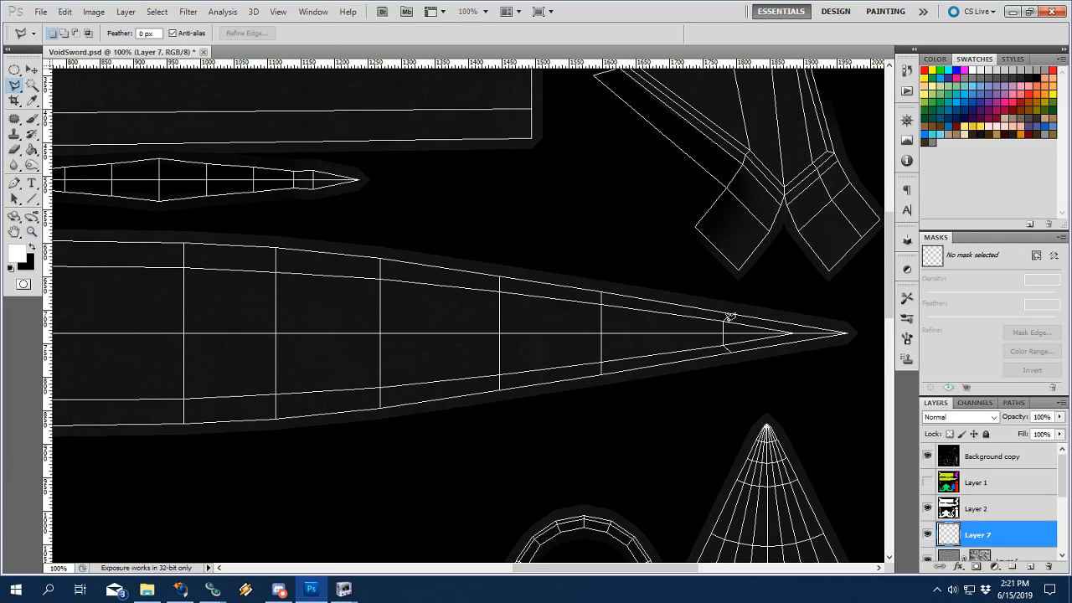
drag(828, 332, 696, 333)
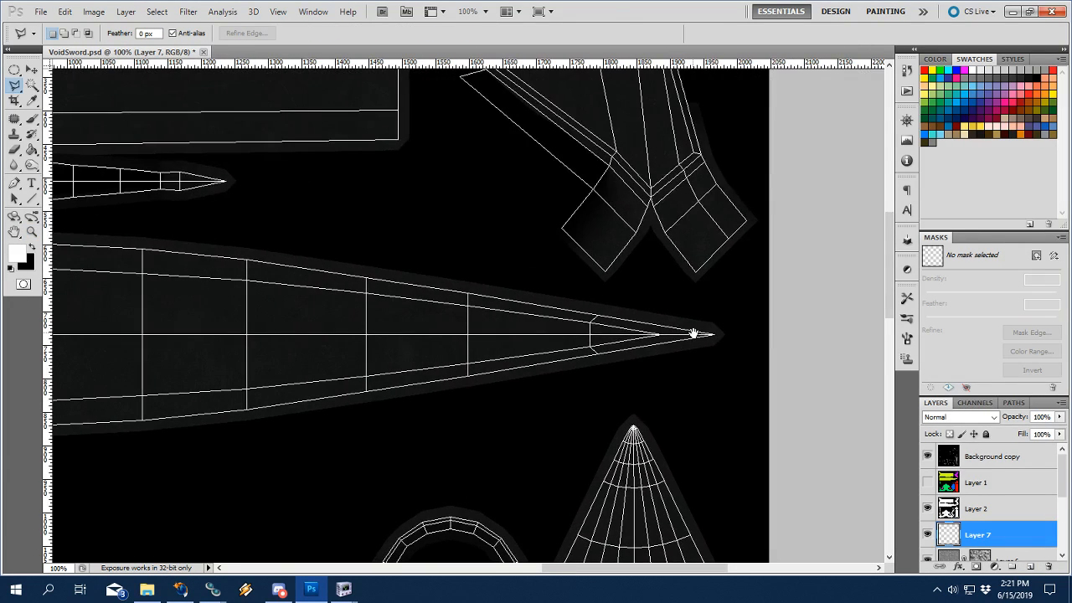
key(z)
click(659, 333)
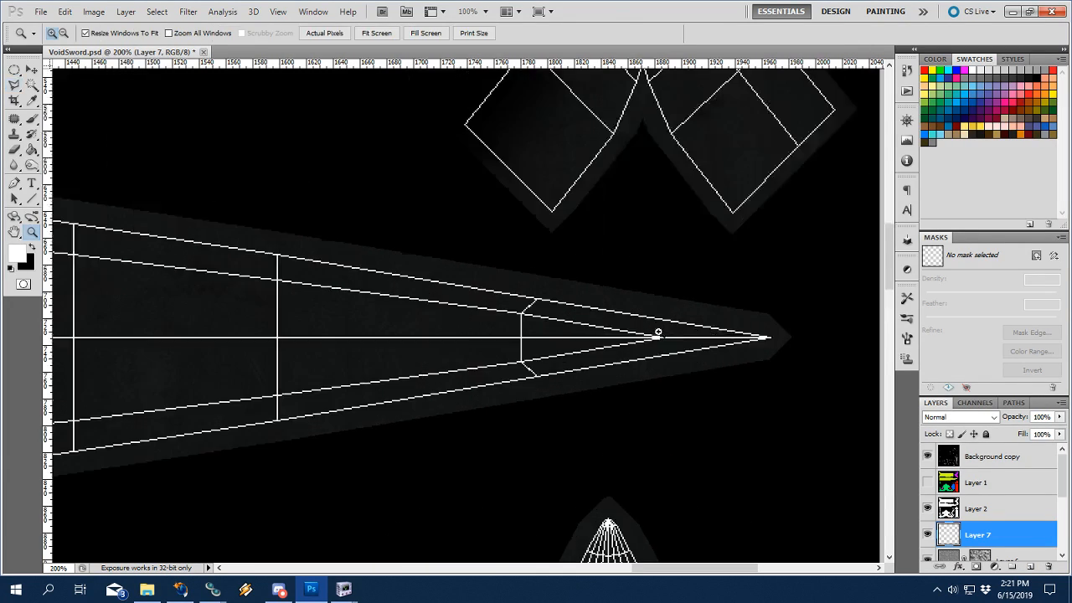
key(l)
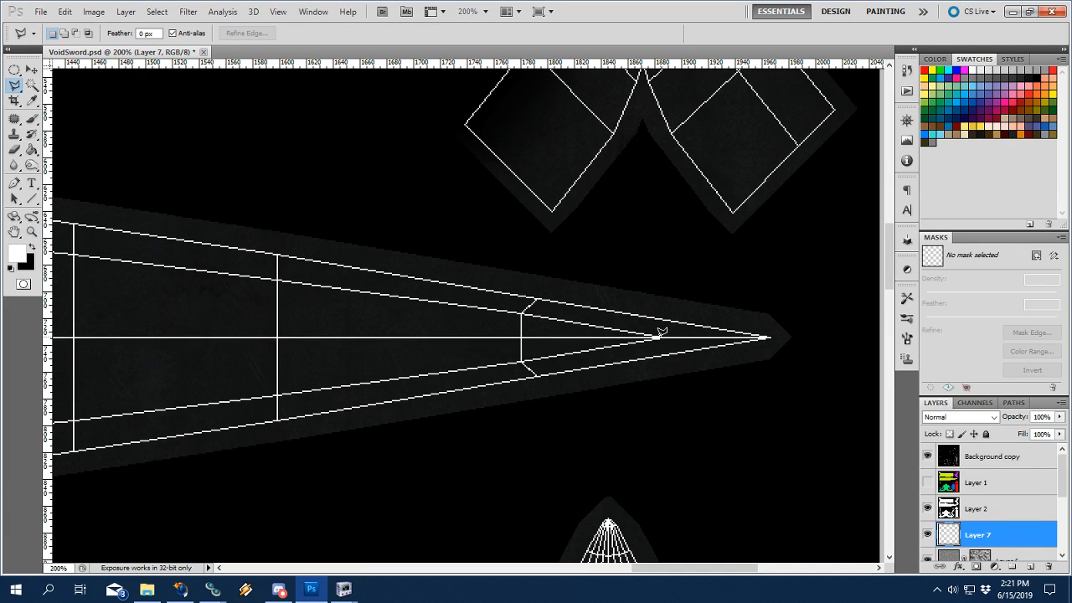
click(776, 318)
click(528, 266)
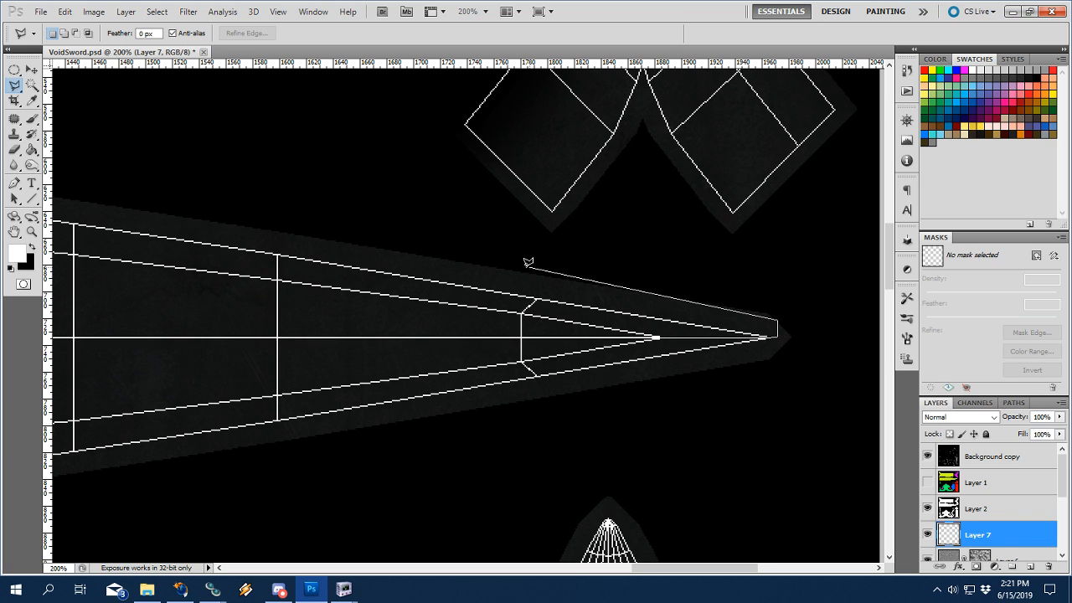
key(Escape)
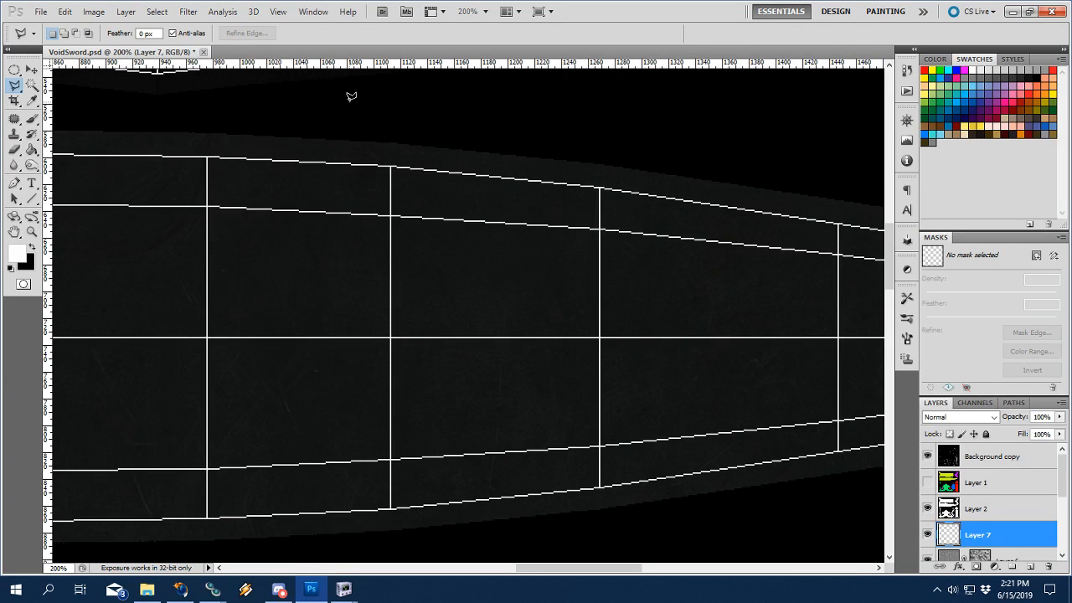
Switch to the Brush tool on the new layer and open its size, hardness and preset choices over the blade.
drag(860, 324, 174, 286)
key(z)
alt+click(464, 304)
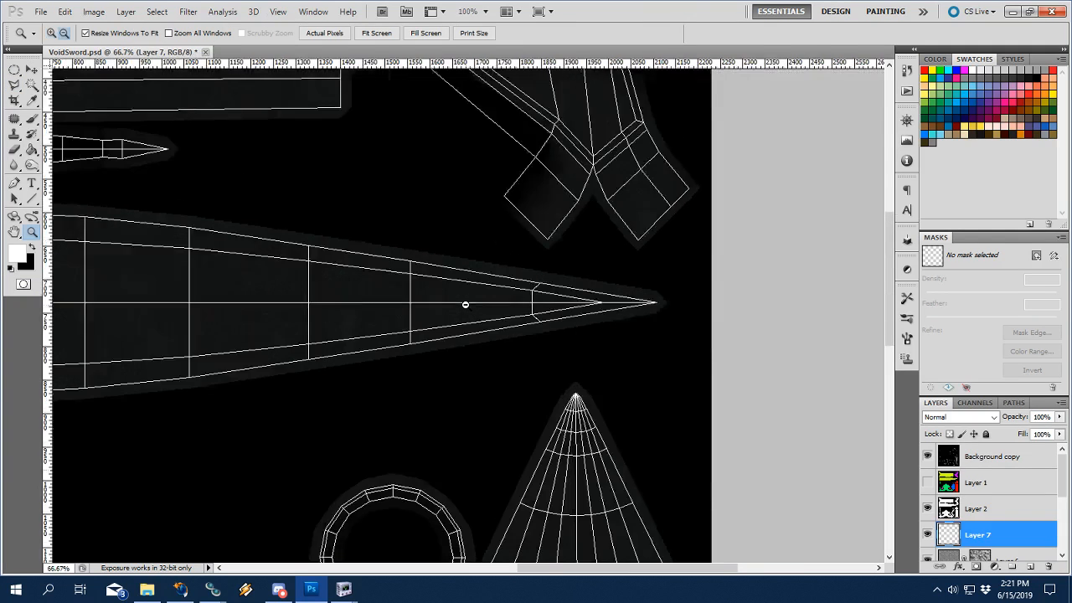
alt+click(464, 304)
click(464, 304)
drag(332, 327, 835, 352)
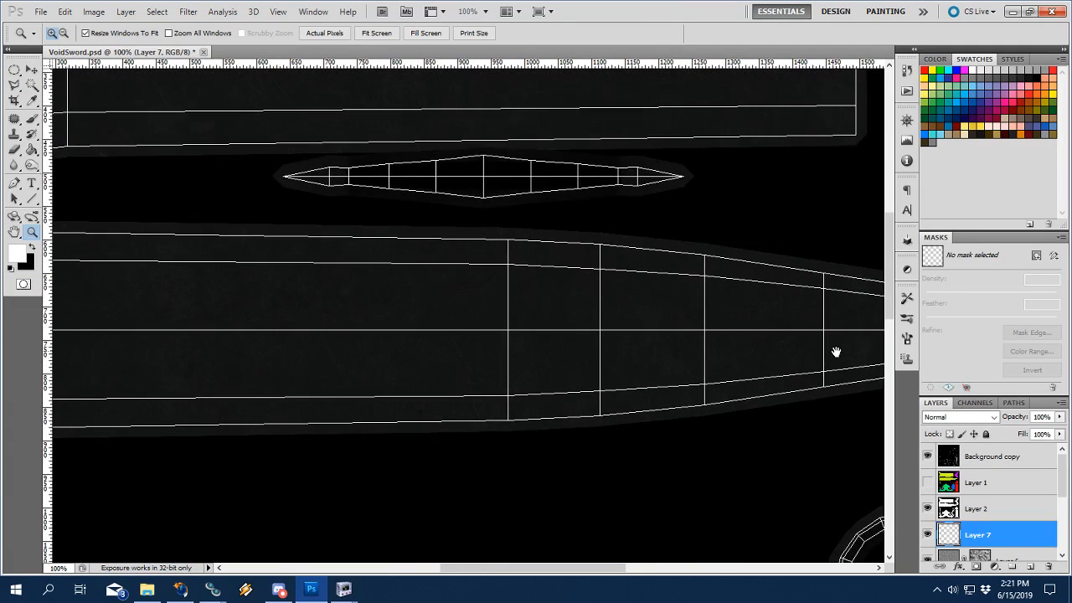
alt+click(460, 320)
key(b)
right_click(437, 317)
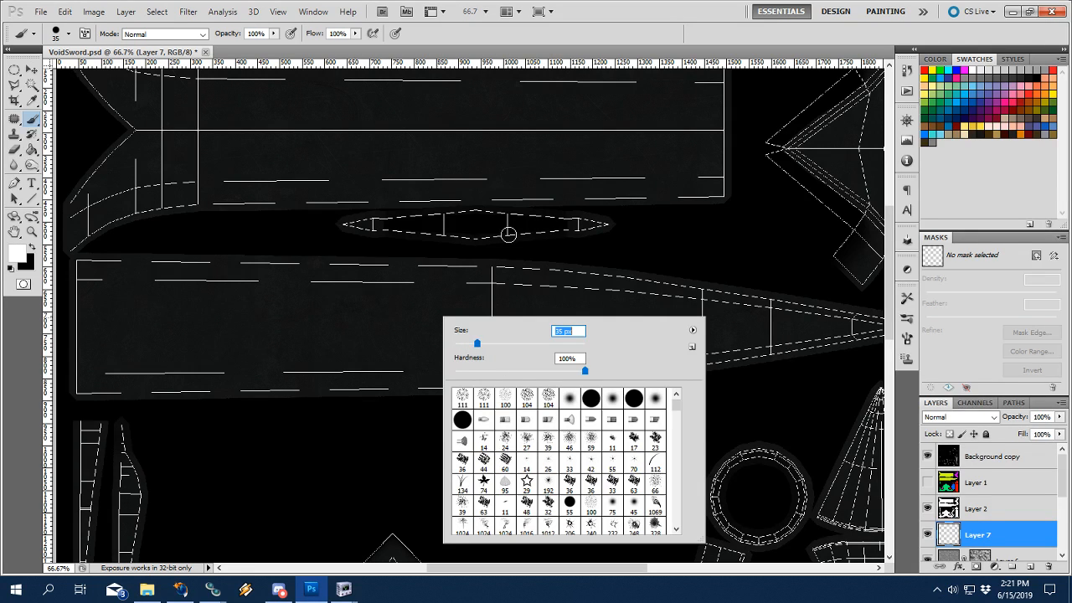
Set the hard round brush tip's spacing to 1%.
click(906, 337)
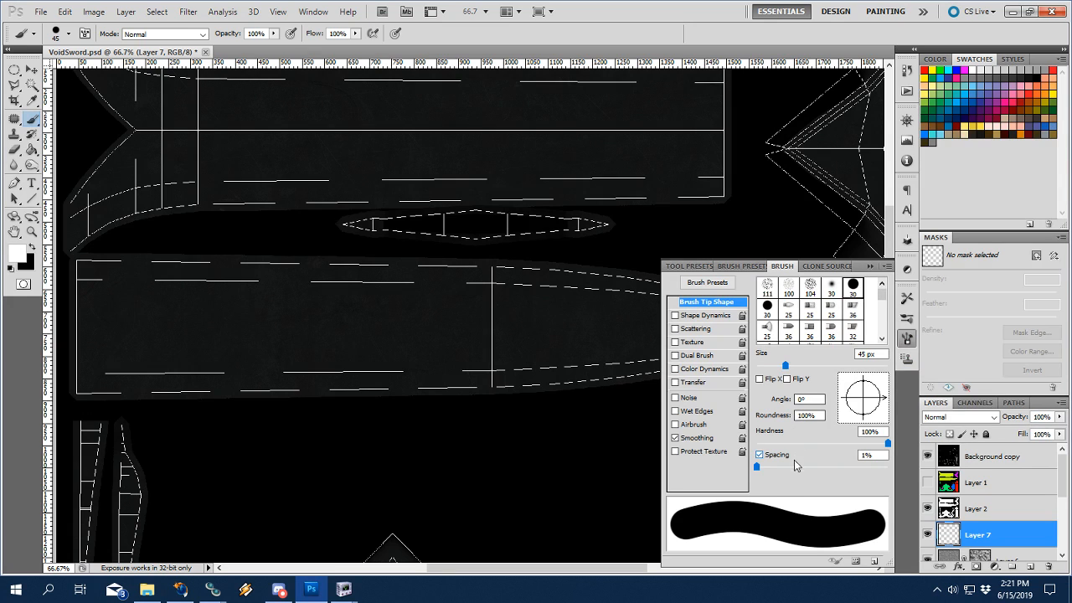
mouse_move(798, 466)
mouse_down()
mouse_move(810, 469)
mouse_move(676, 471)
mouse_up()
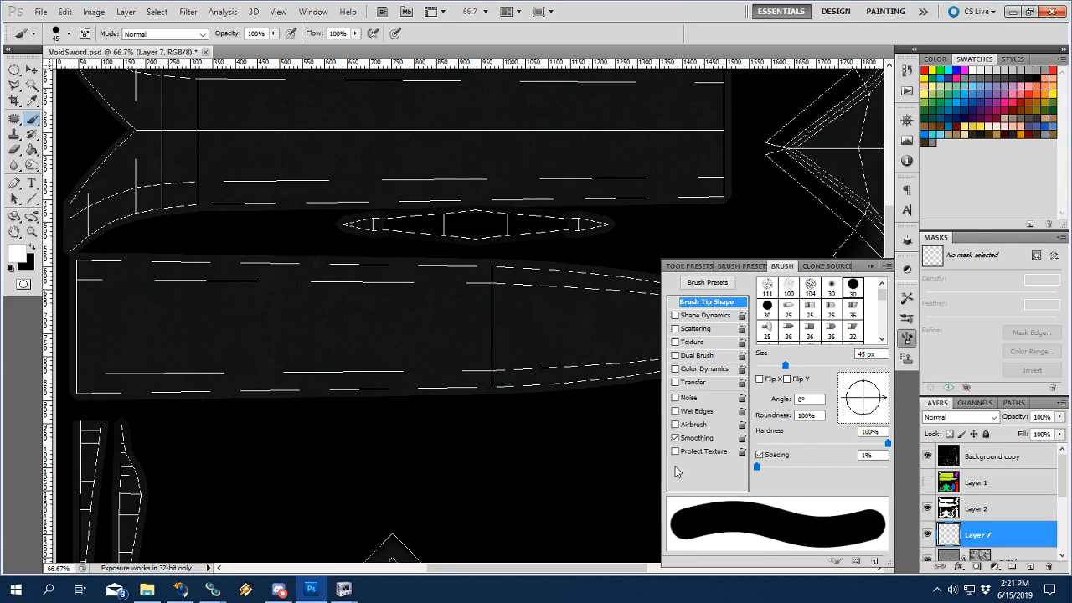
click(870, 266)
Set the brush size to 50 px to fit the narrow strip along the lower blade's upper edge.
drag(234, 318, 475, 326)
key(z)
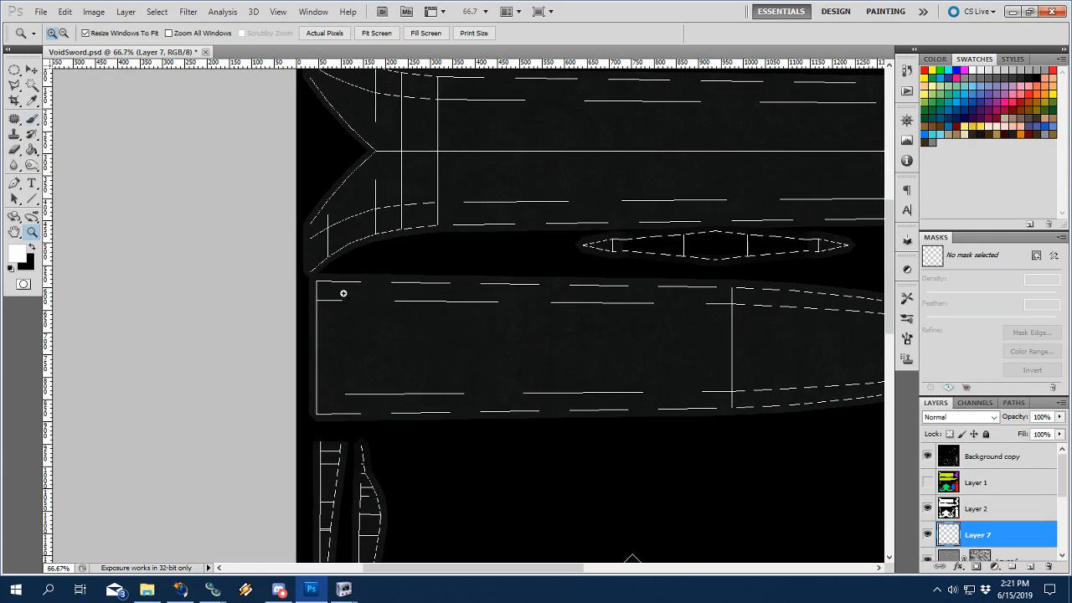
click(343, 293)
click(344, 294)
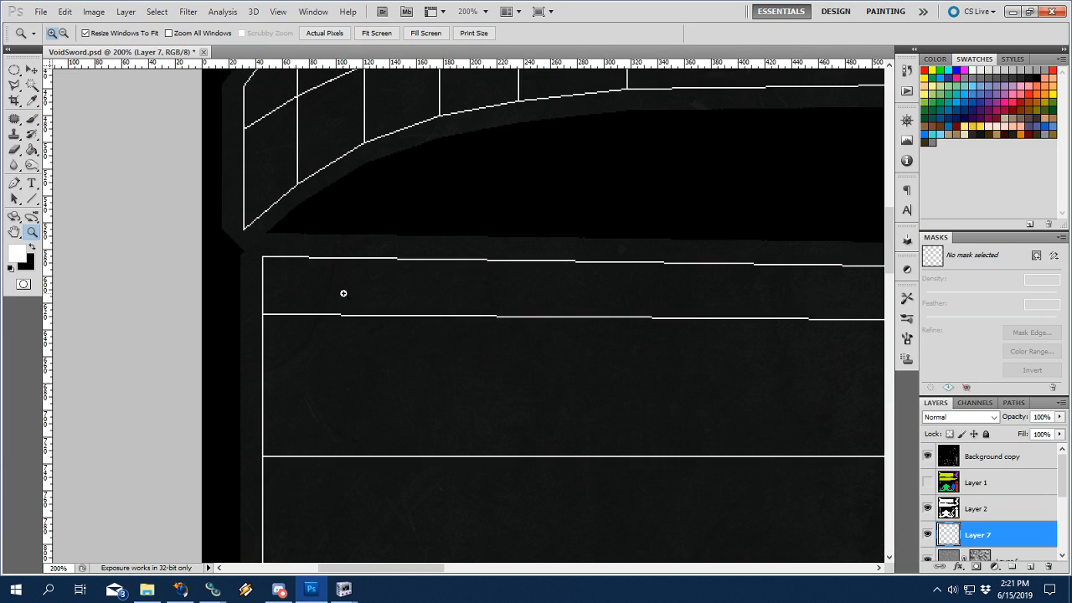
click(32, 121)
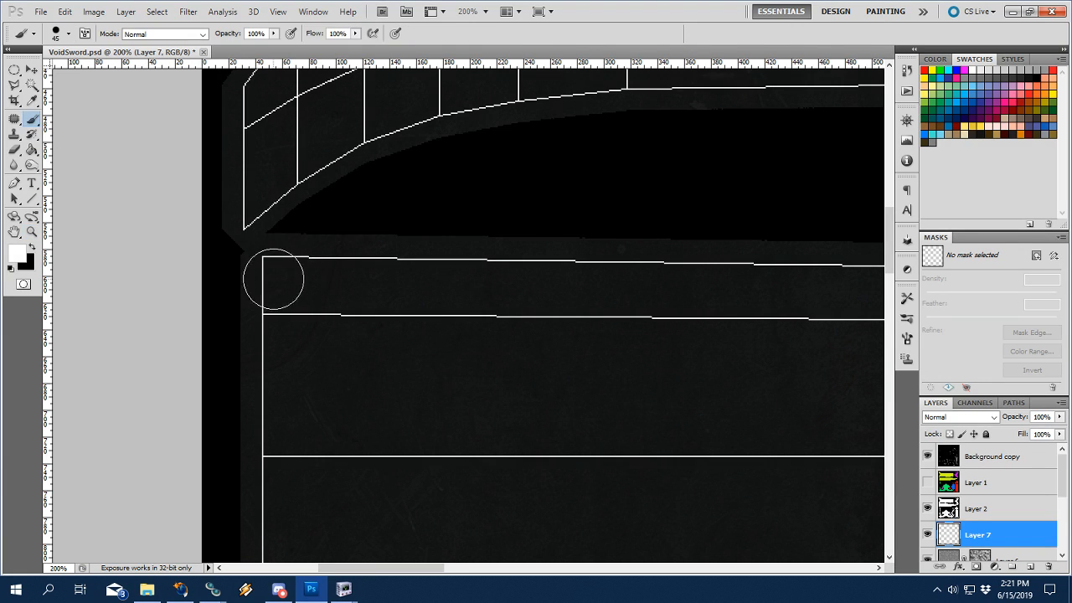
right_click(371, 276)
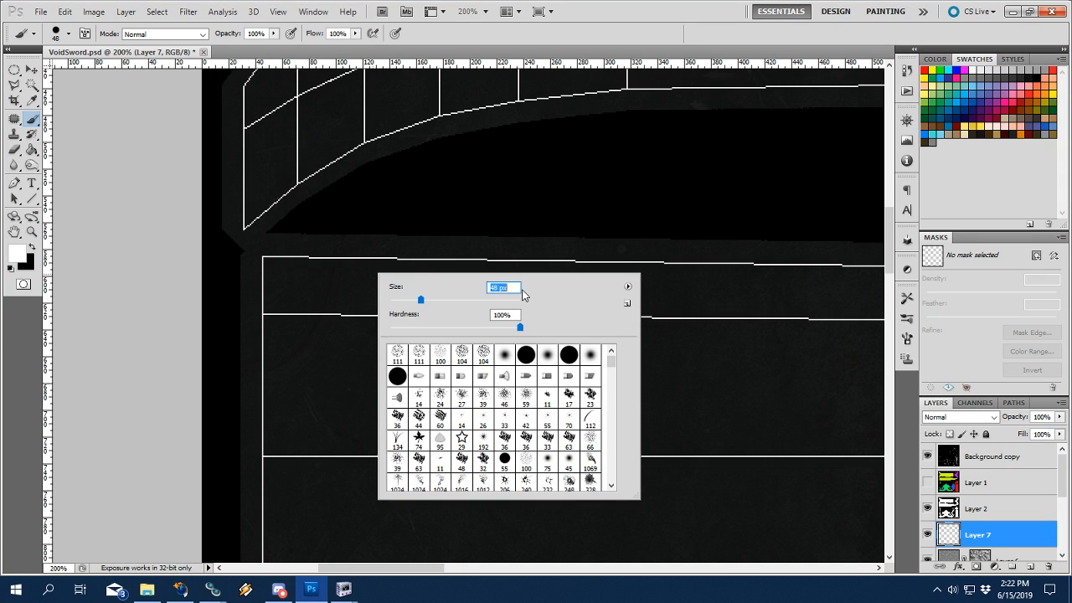
key(Return)
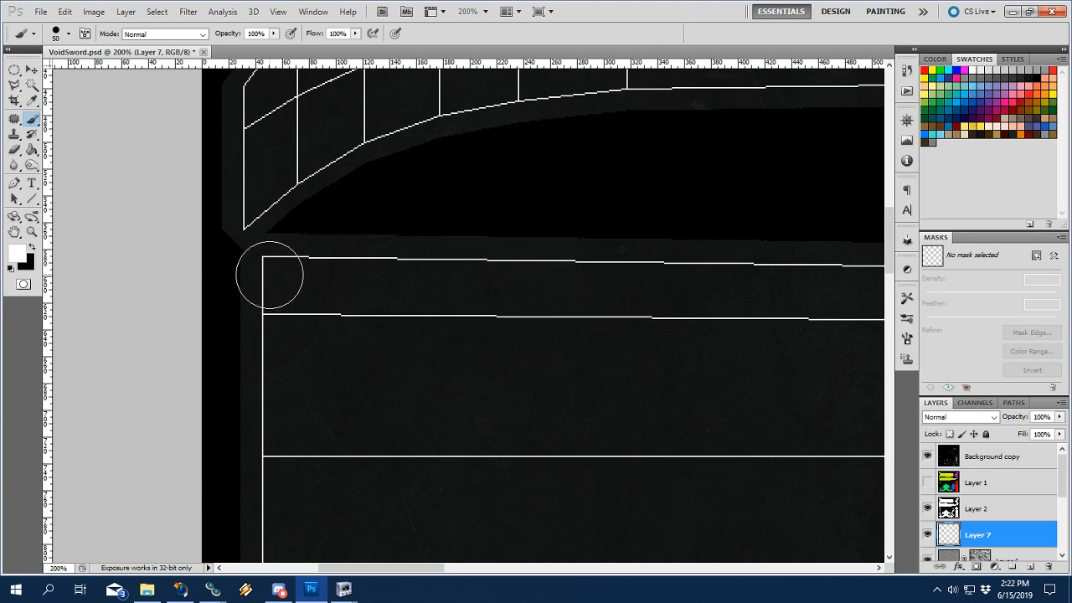
Paint a straight white band on Layer 7 along the blade's upper edge, from its square end to the line where the taper starts.
click(268, 279)
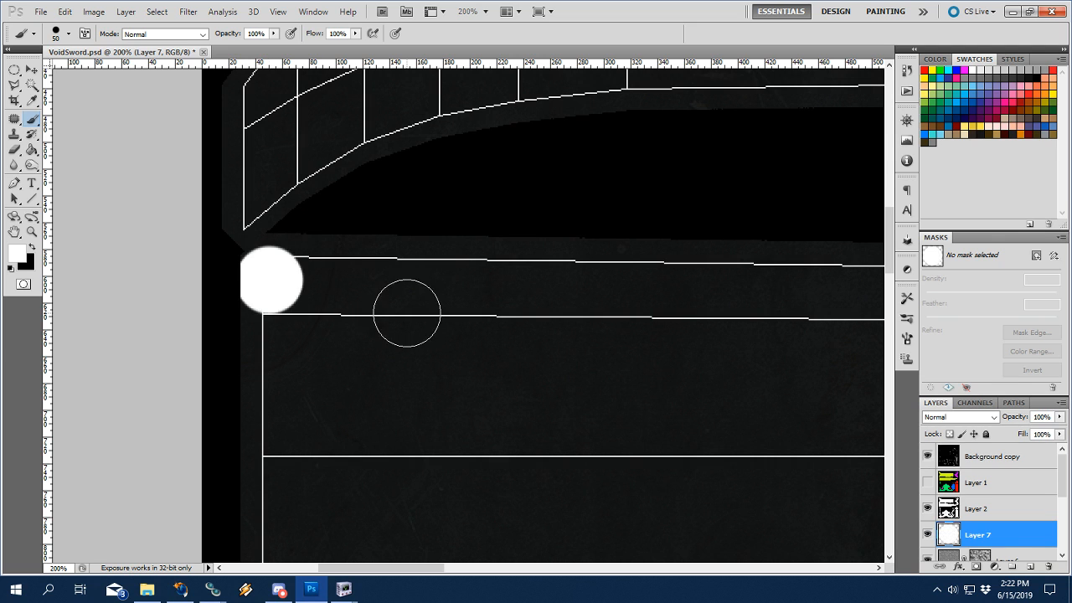
mouse_move(710, 376)
mouse_down()
mouse_move(373, 359)
mouse_move(383, 361)
mouse_up()
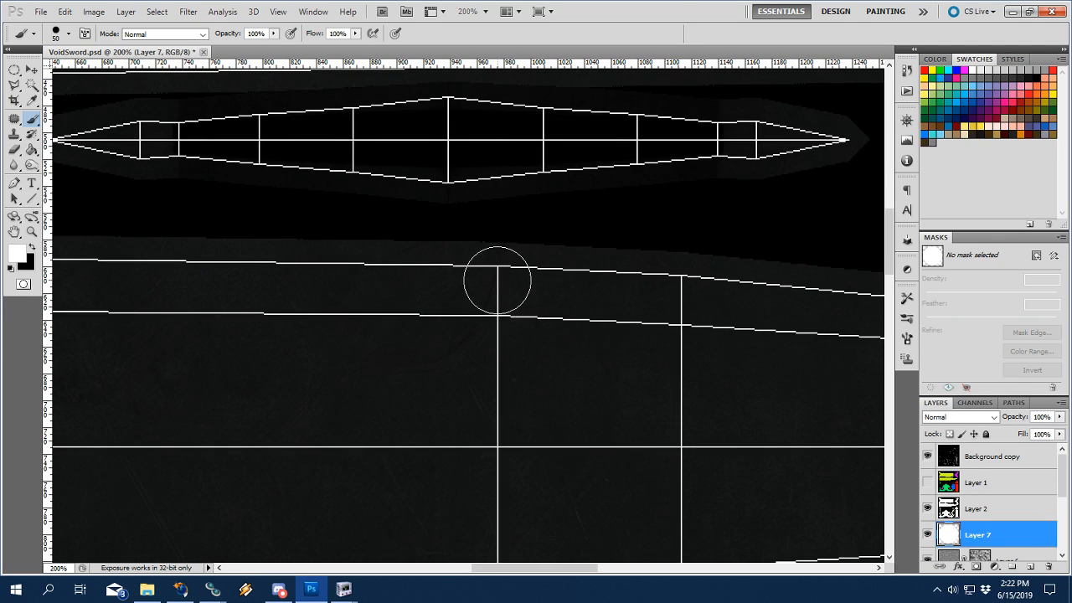
shift+click(493, 280)
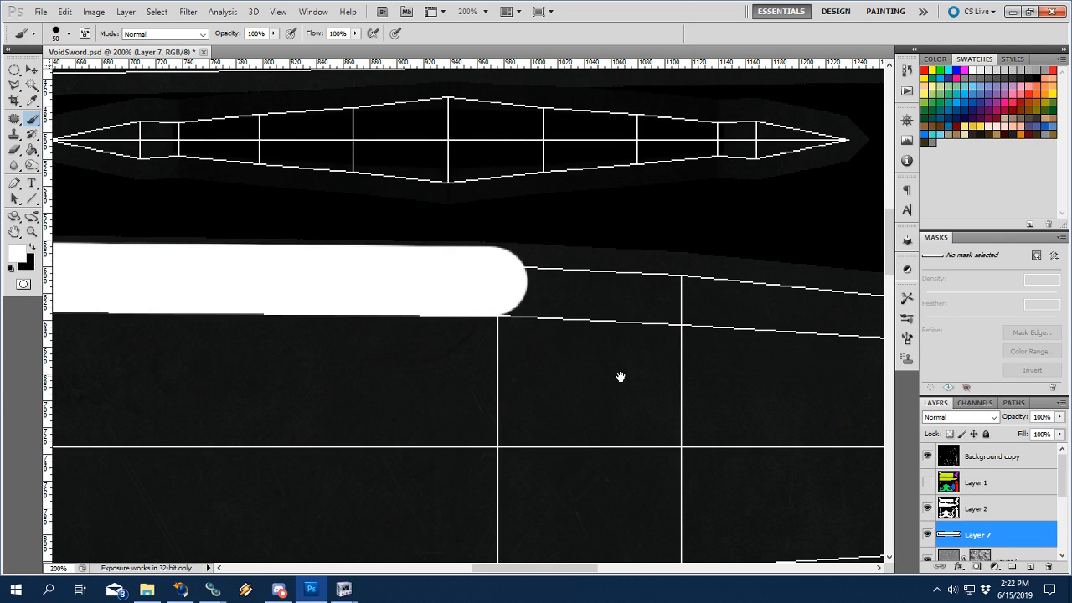
Extend the white band a short way past the start of the blade's taper.
drag(619, 376, 347, 371)
alt+click(502, 378)
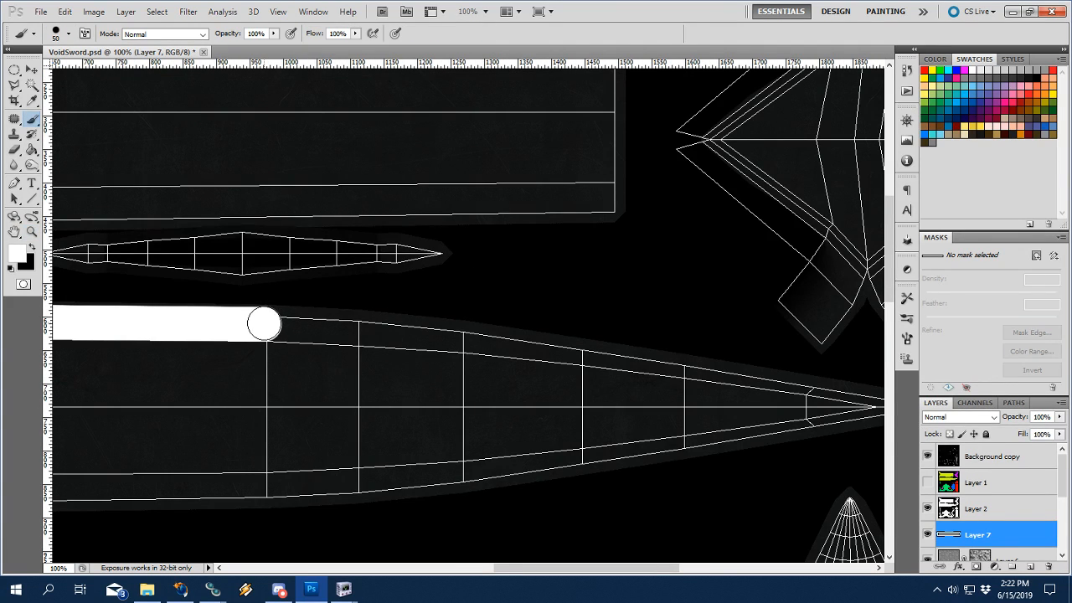
drag(265, 325, 320, 324)
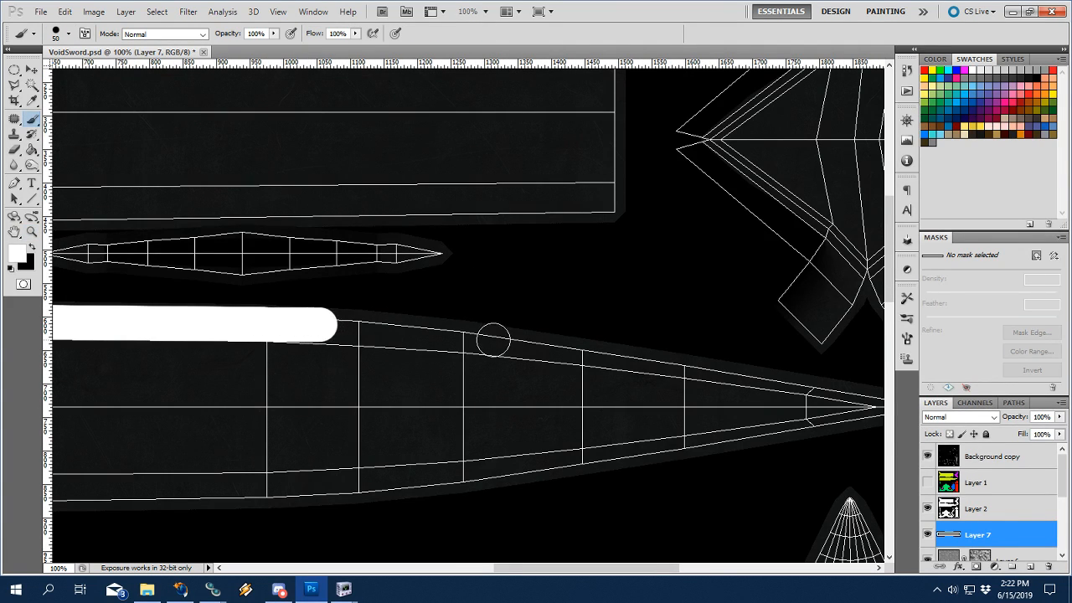
drag(490, 337, 294, 323)
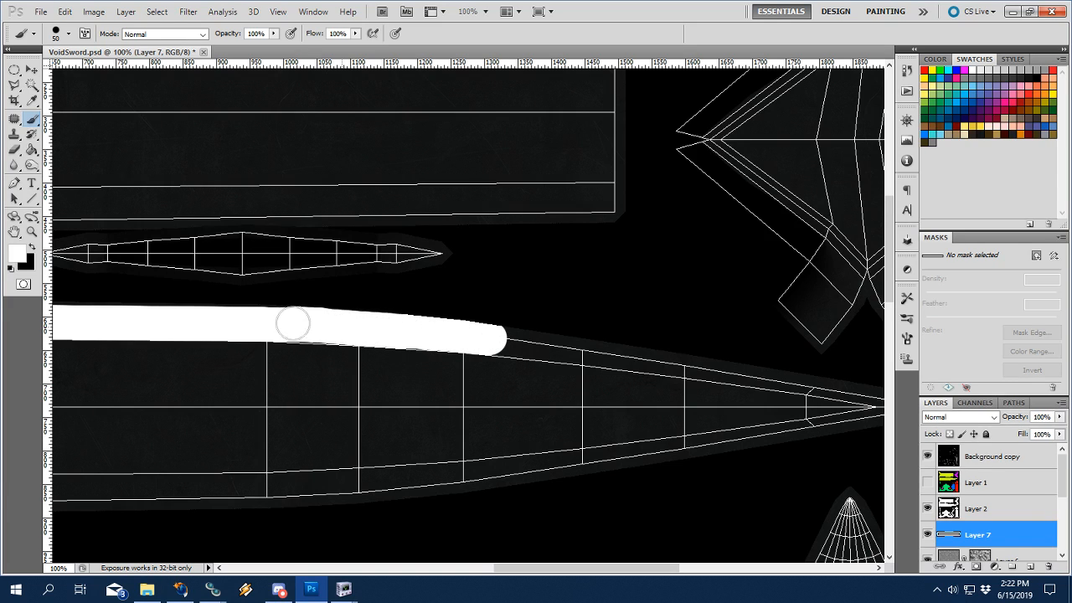
key(ctrl+z)
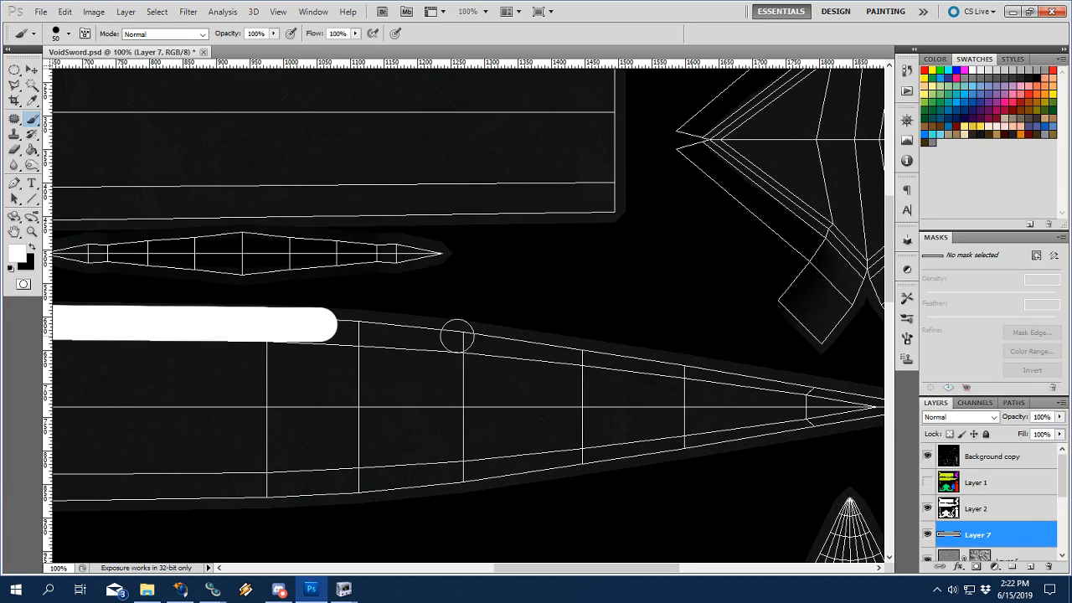
drag(467, 335, 383, 329)
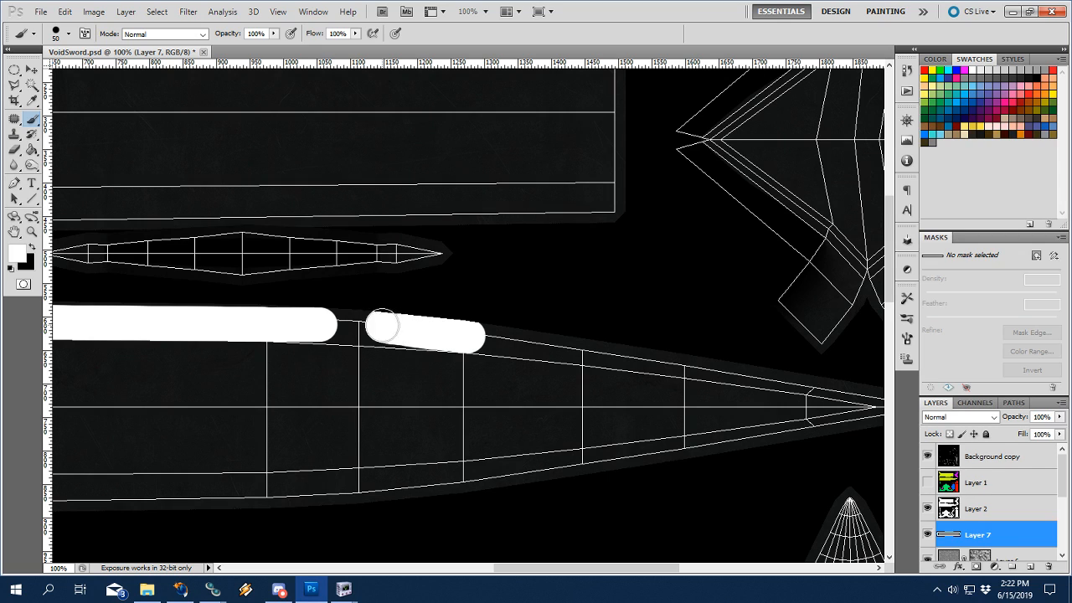
key(ctrl+z)
Continue the white band along the blade's curved upper edge to the tip and a short way back along the lower edge.
drag(290, 324, 465, 335)
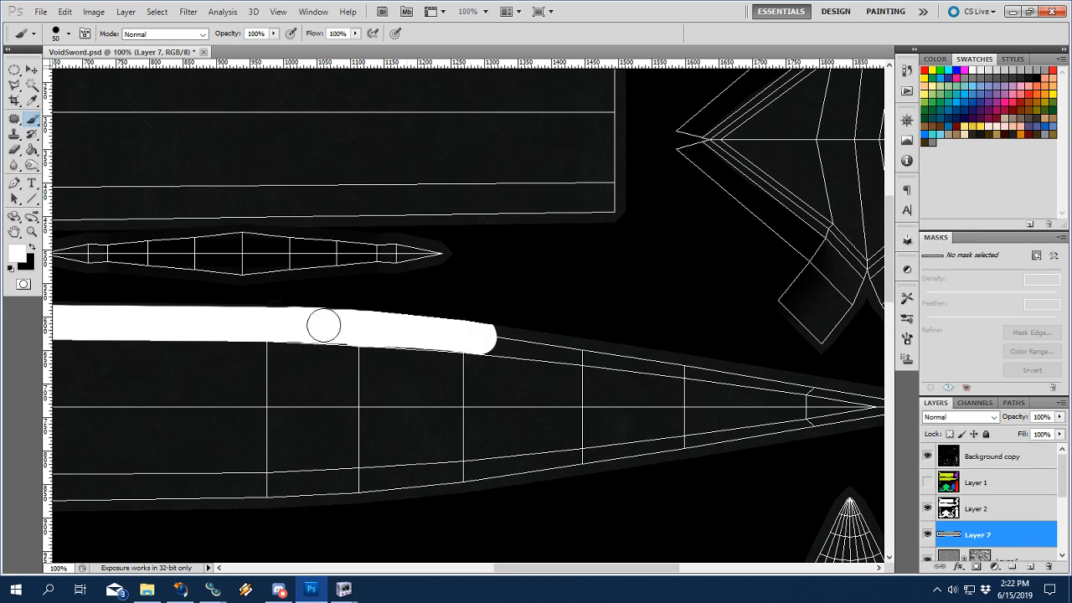
click(927, 458)
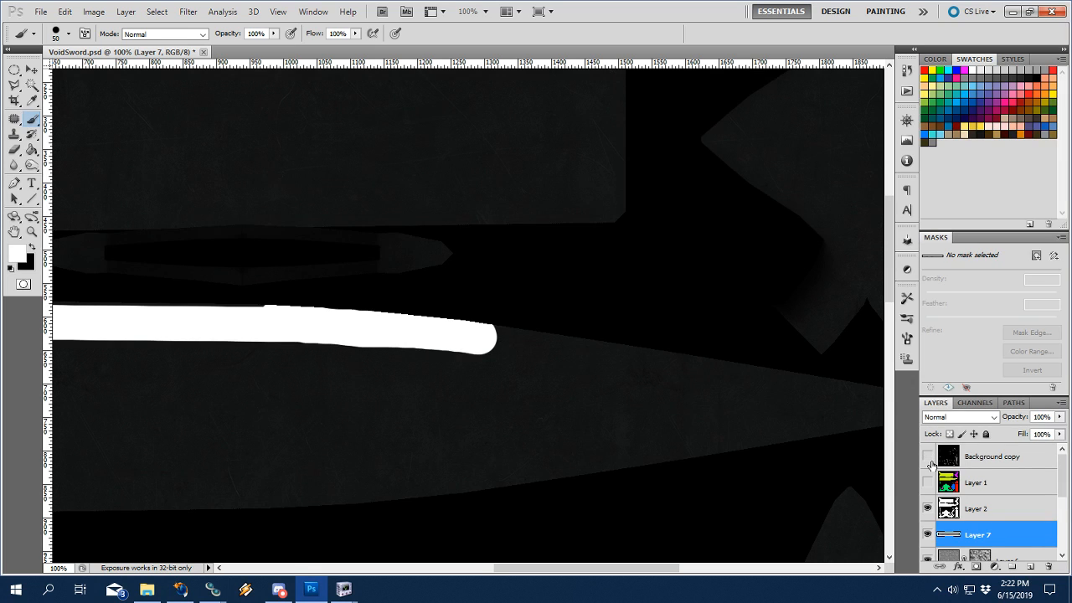
click(927, 457)
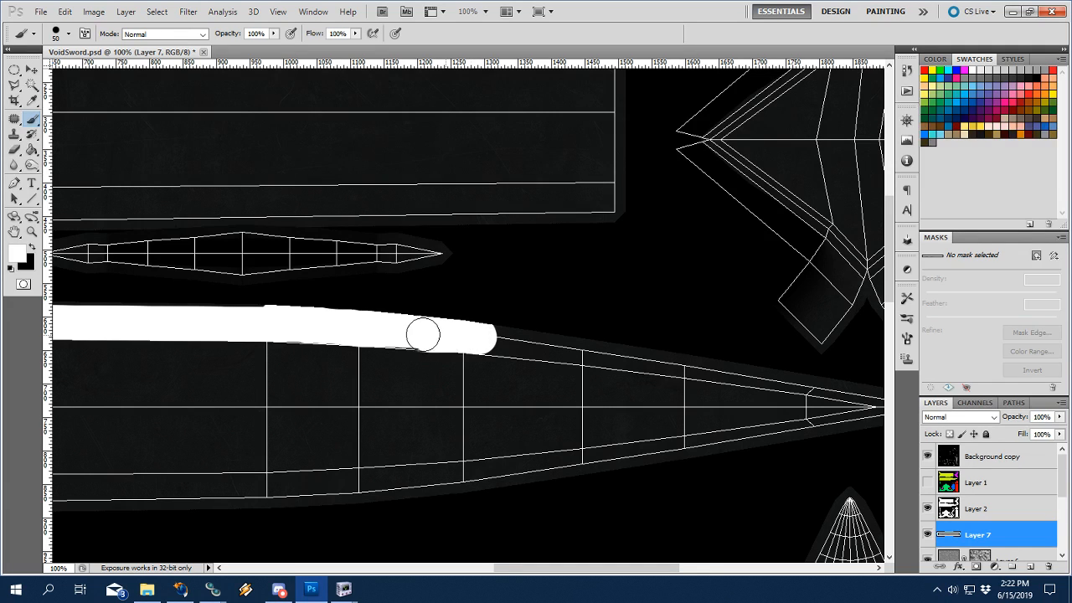
drag(629, 378, 616, 377)
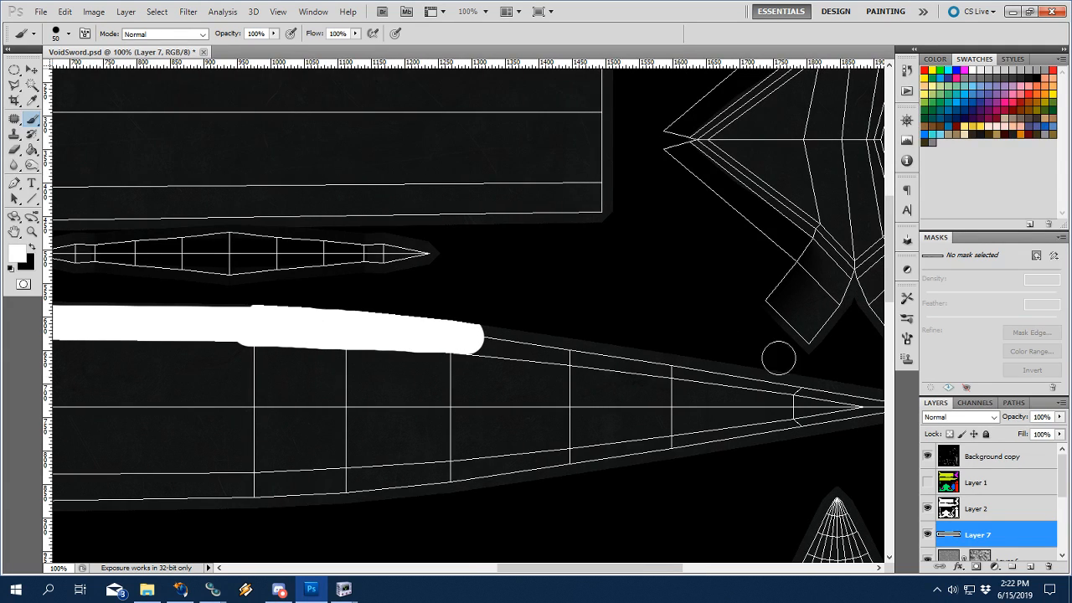
drag(805, 372, 687, 371)
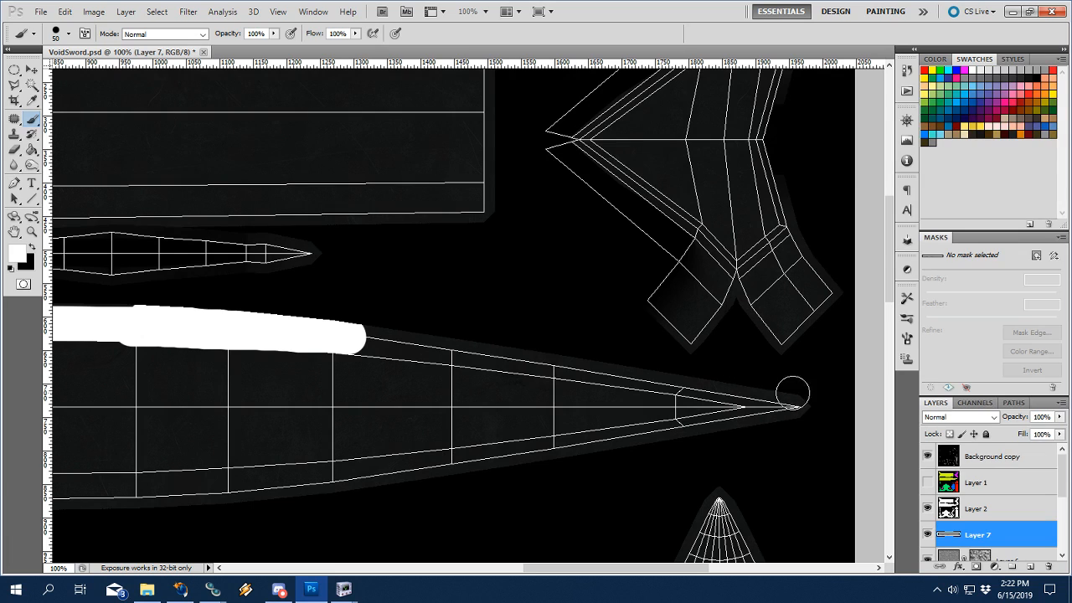
mouse_move(787, 393)
mouse_down()
mouse_move(354, 335)
mouse_move(778, 394)
mouse_move(507, 357)
mouse_move(541, 390)
mouse_move(497, 360)
mouse_move(343, 333)
mouse_move(694, 383)
mouse_move(610, 368)
mouse_up()
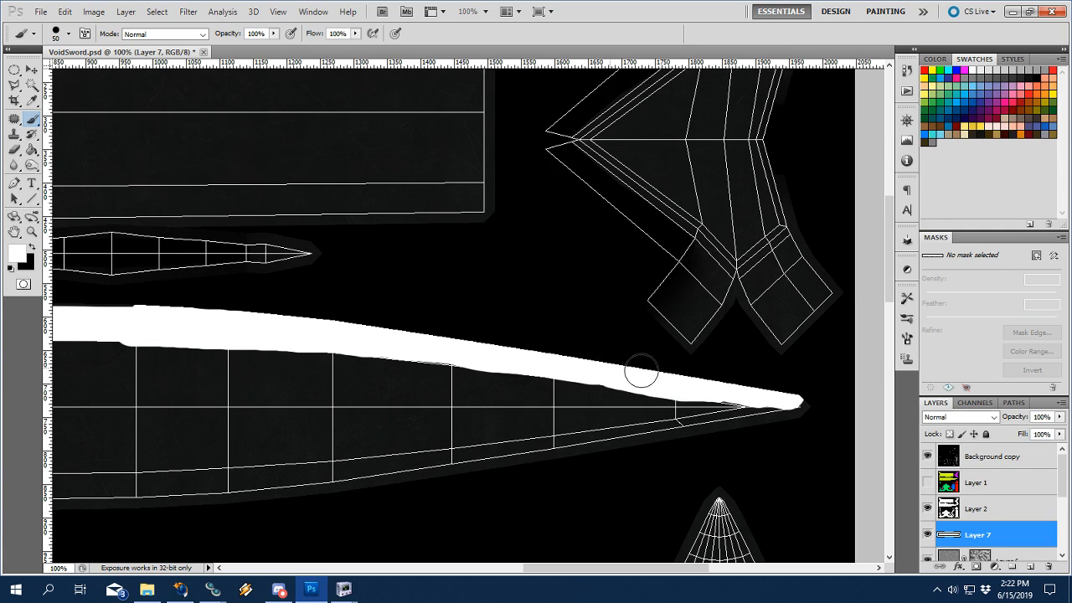
mouse_move(750, 389)
mouse_down()
mouse_move(722, 384)
mouse_move(813, 397)
mouse_move(753, 427)
mouse_move(794, 417)
mouse_move(636, 443)
mouse_up()
mouse_move(508, 447)
mouse_down()
mouse_move(843, 411)
mouse_move(326, 402)
mouse_move(573, 425)
mouse_up()
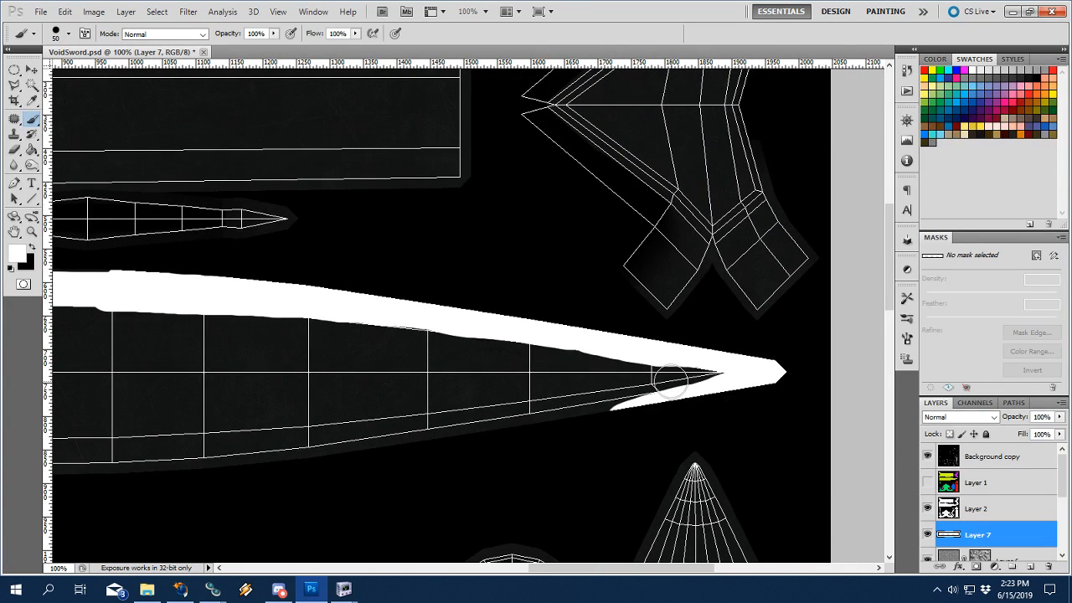
Erase the white paint below the centre line at the blade tip with a 41 px eraser.
key(e)
right_click(654, 386)
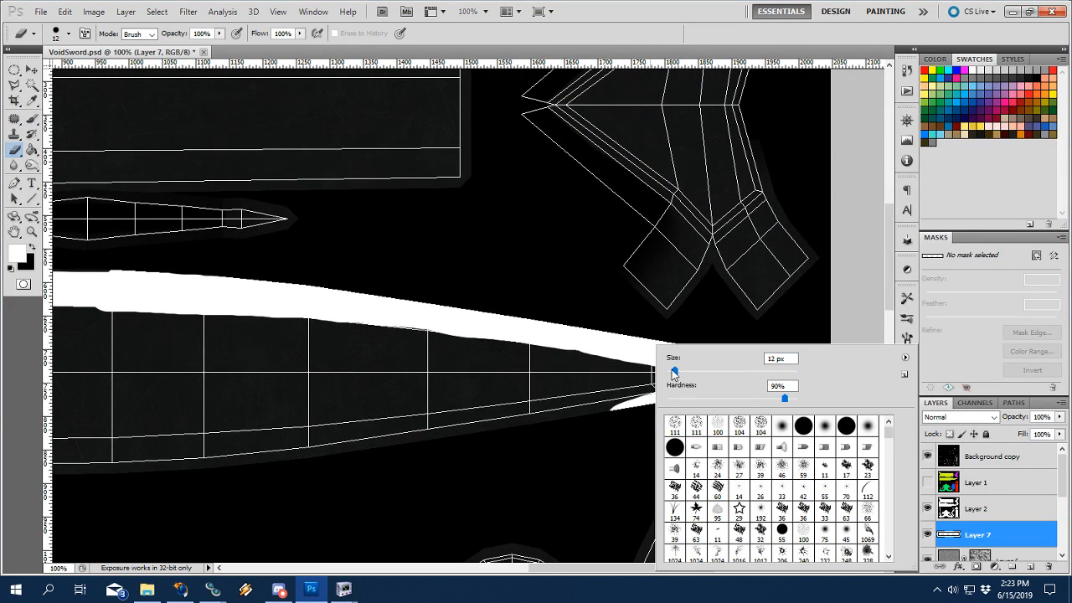
drag(674, 371, 693, 370)
drag(804, 401, 813, 400)
click(688, 13)
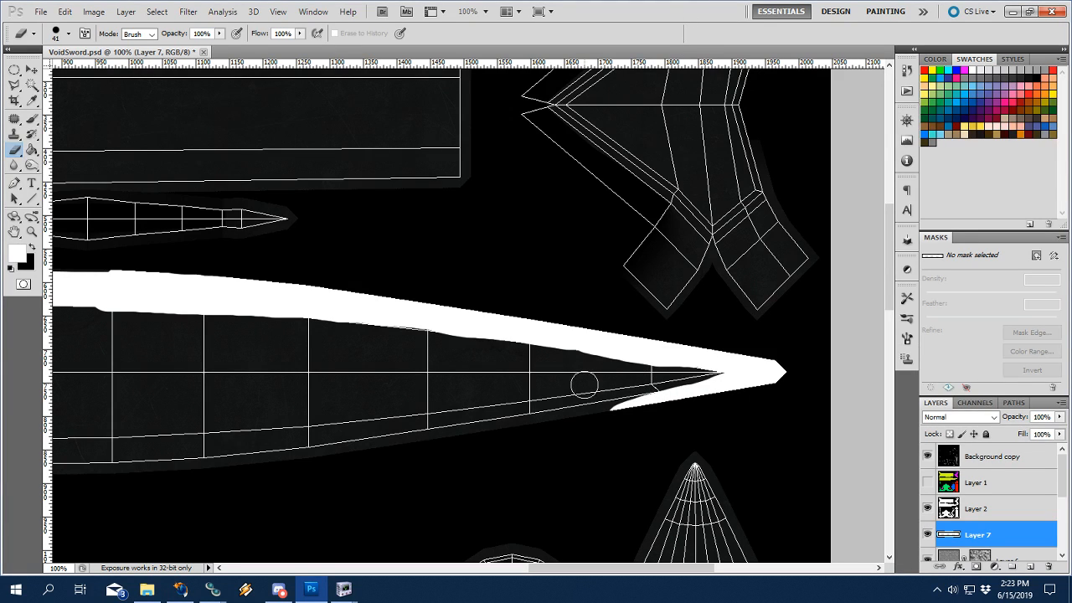
drag(582, 385, 975, 416)
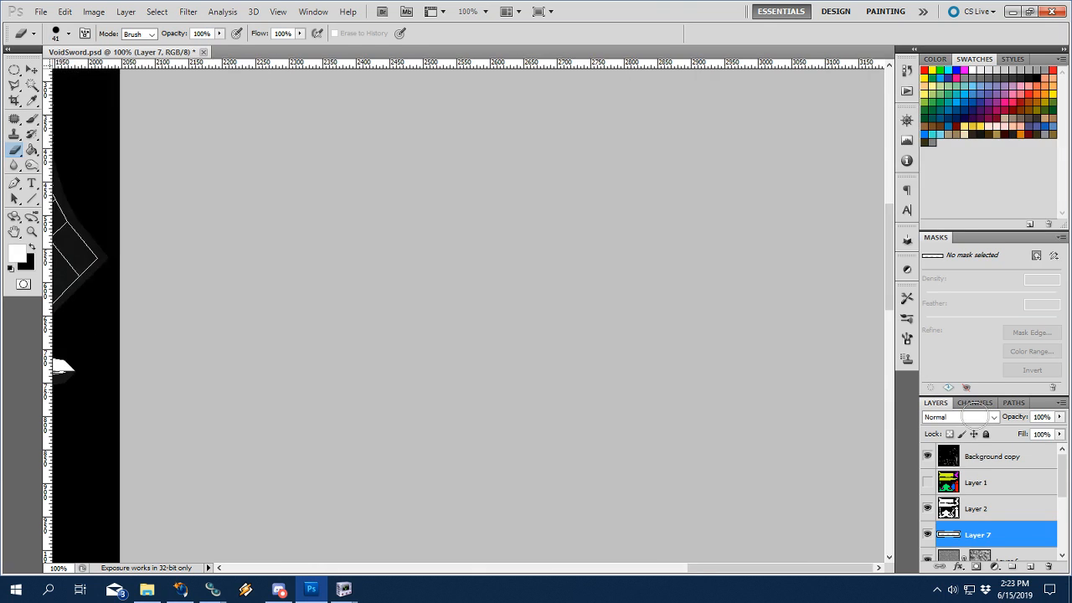
drag(187, 399, 760, 400)
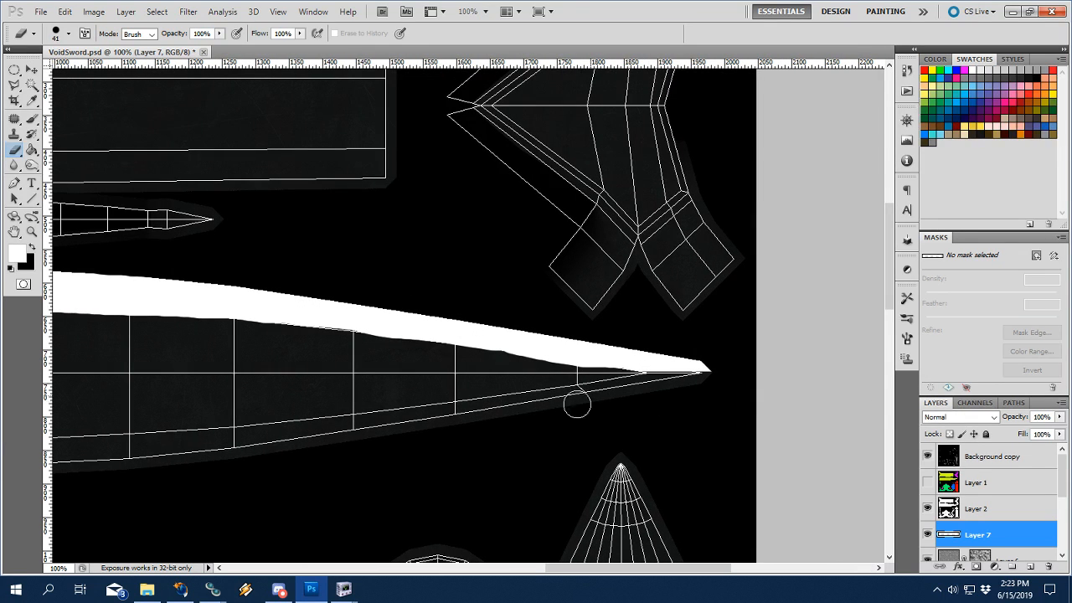
drag(455, 398, 565, 398)
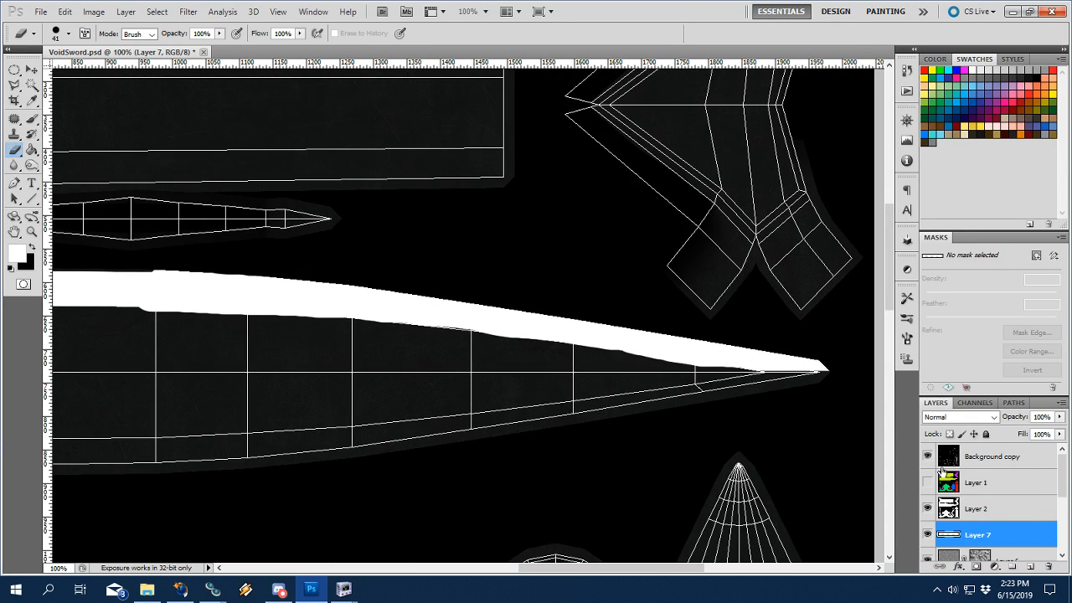
Repaint the band's inner edge along the taper to even it out, and check it with the Background copy wireframe hidden.
click(927, 458)
click(927, 457)
key(b)
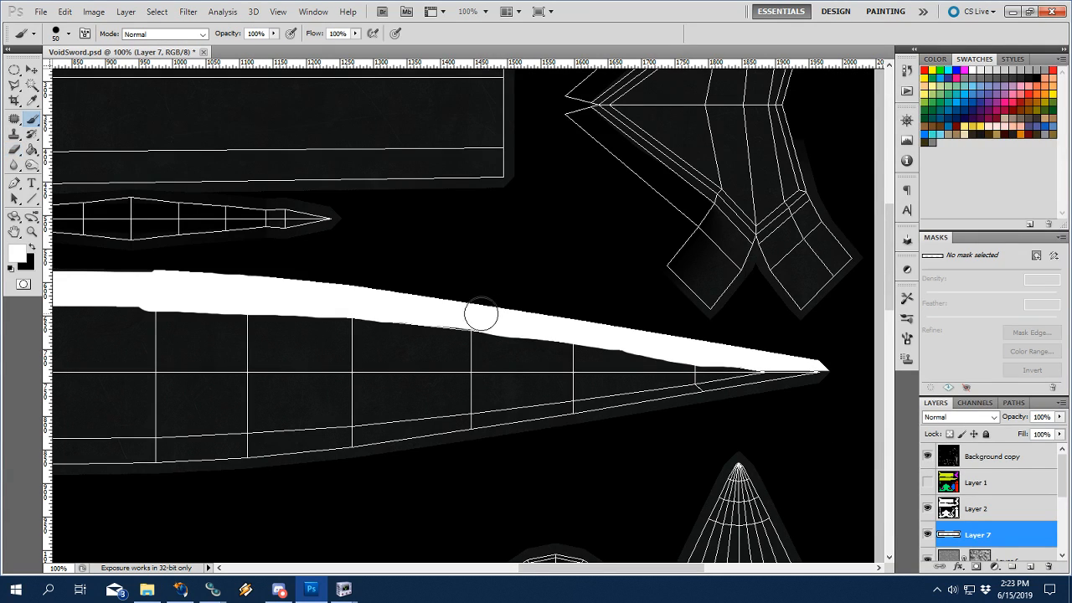
mouse_move(480, 314)
mouse_down()
mouse_move(362, 301)
mouse_move(645, 338)
mouse_move(444, 299)
mouse_move(520, 315)
mouse_move(357, 306)
mouse_move(524, 330)
mouse_up()
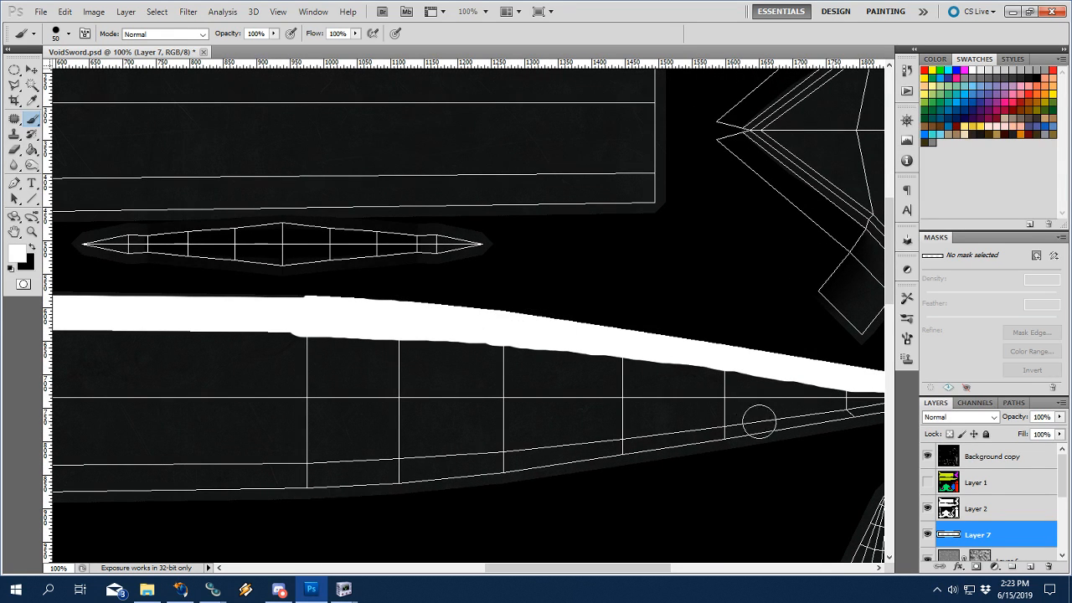
drag(759, 423, 585, 404)
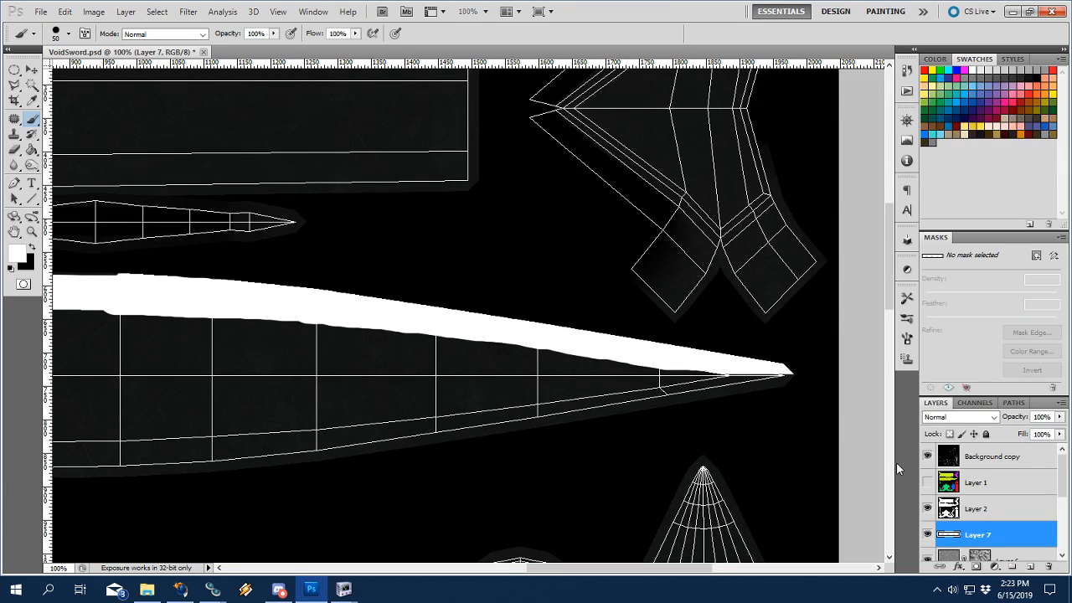
click(927, 456)
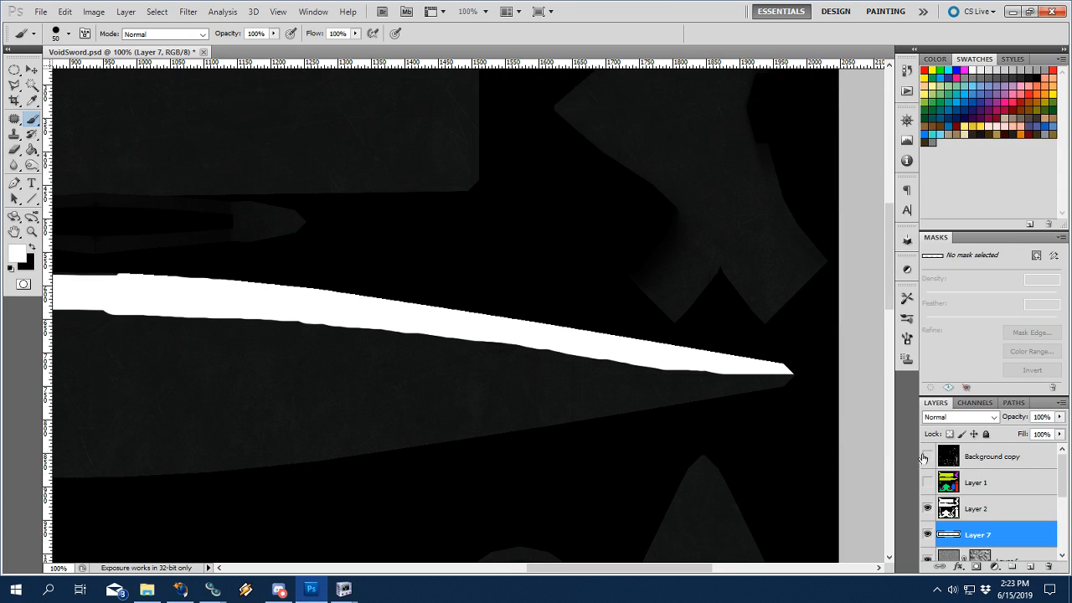
click(927, 456)
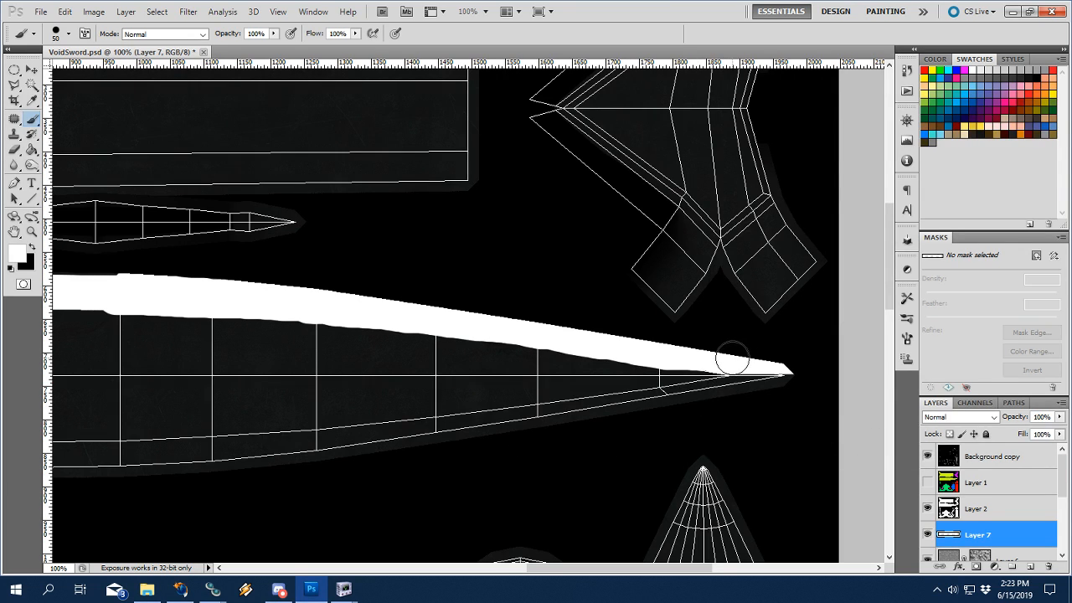
Touch up the white band's end at the blade tip and set Layer 7's fill to 50%.
key(e)
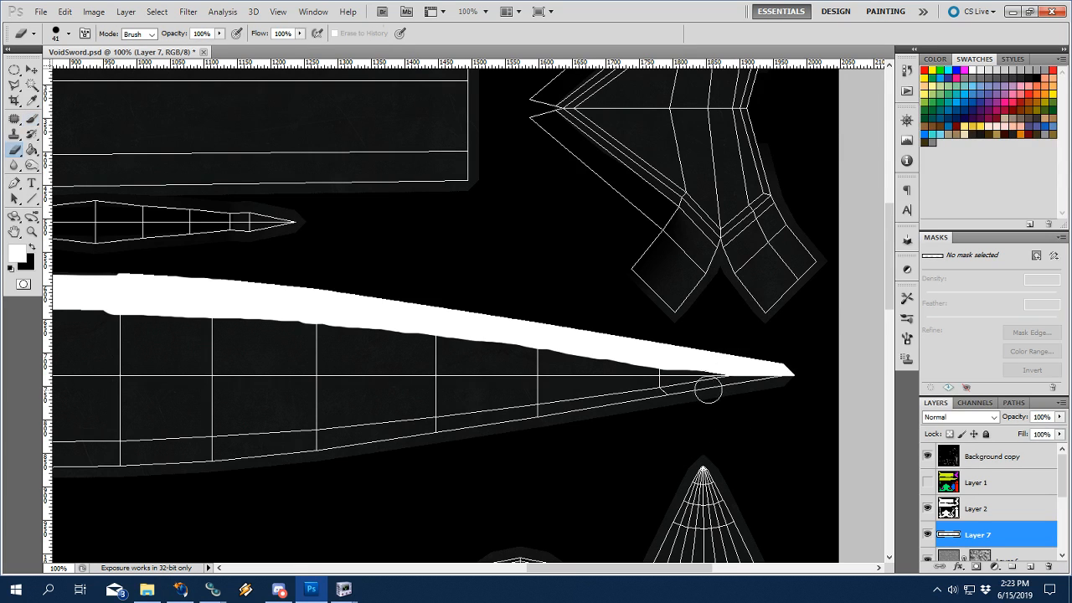
key(b)
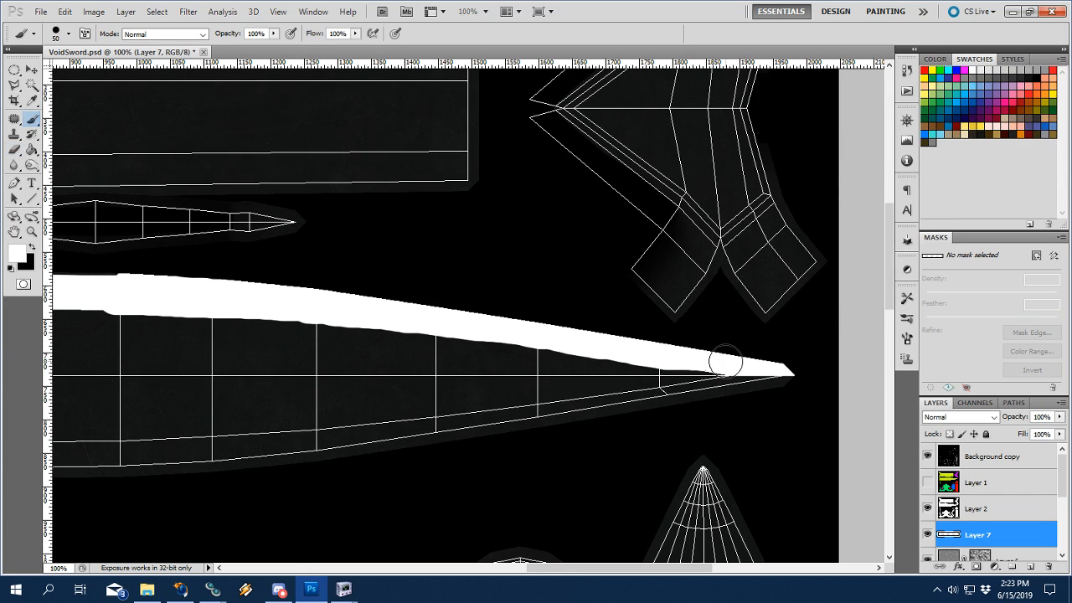
click(927, 458)
text(50)
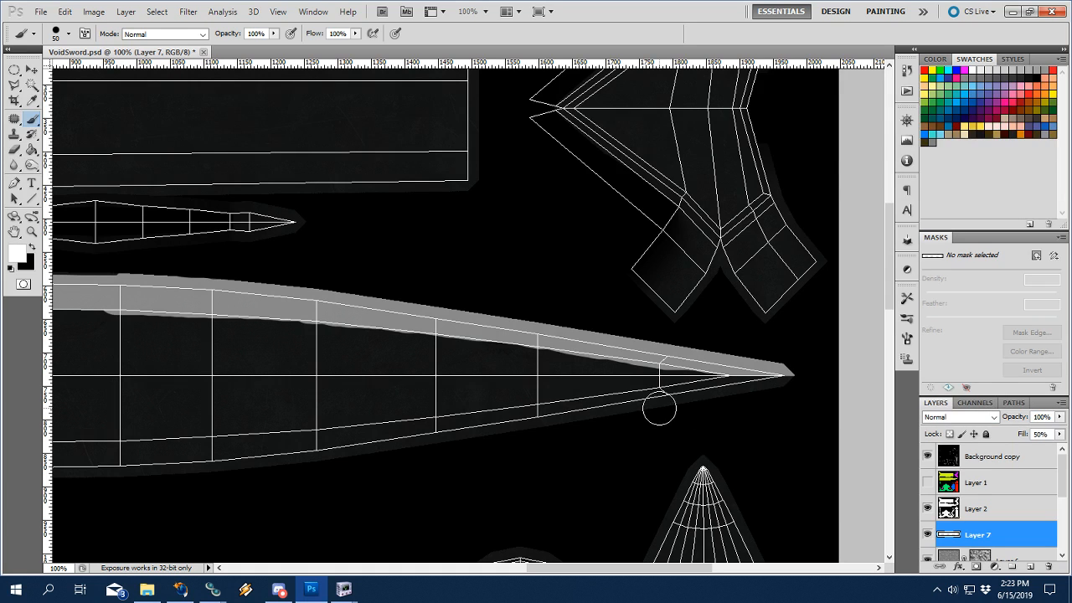
Even out the band's inner edge along the blade's taper, alternating the 41 px eraser and the 50 px brush.
text(e)
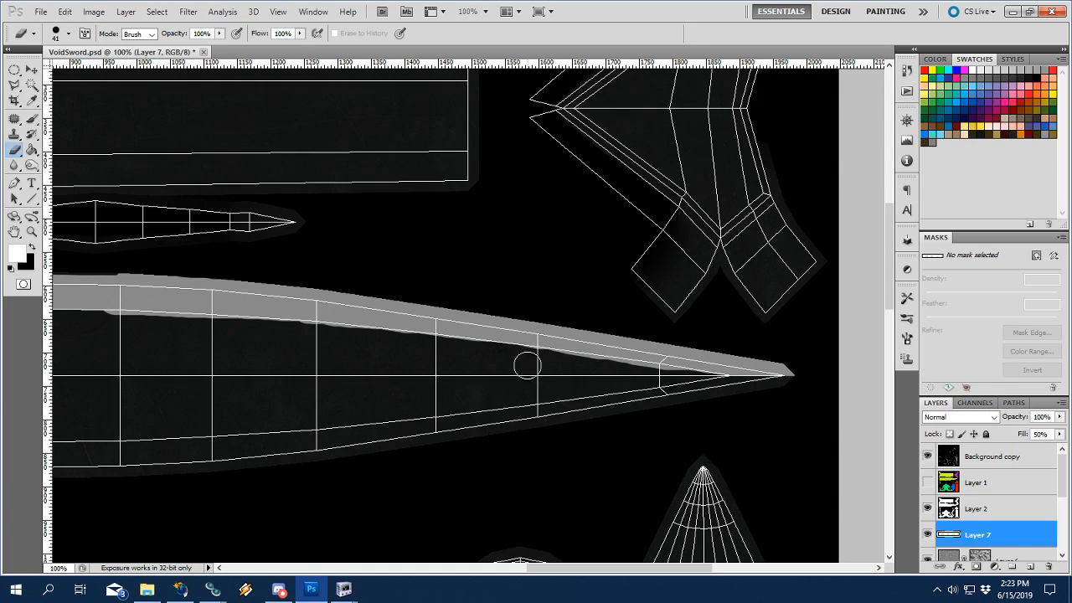
text(b)
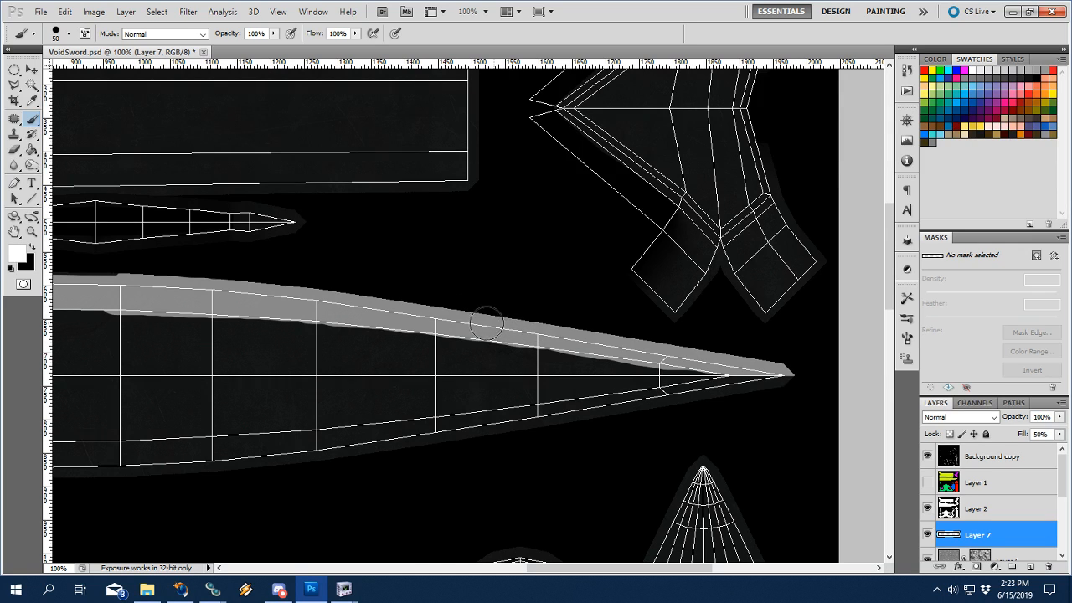
text(e)
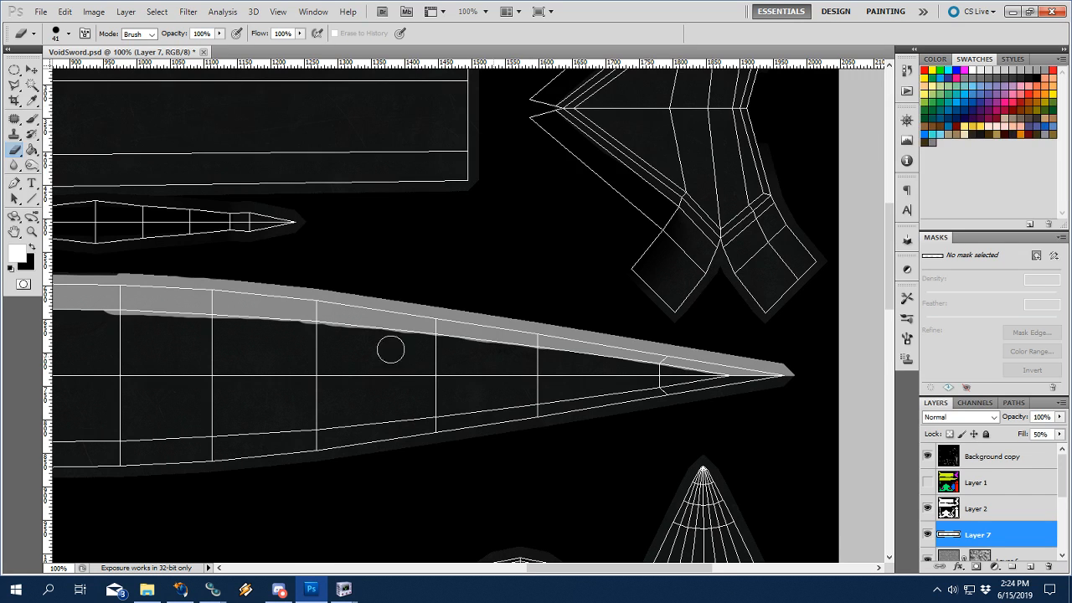
drag(474, 383, 760, 403)
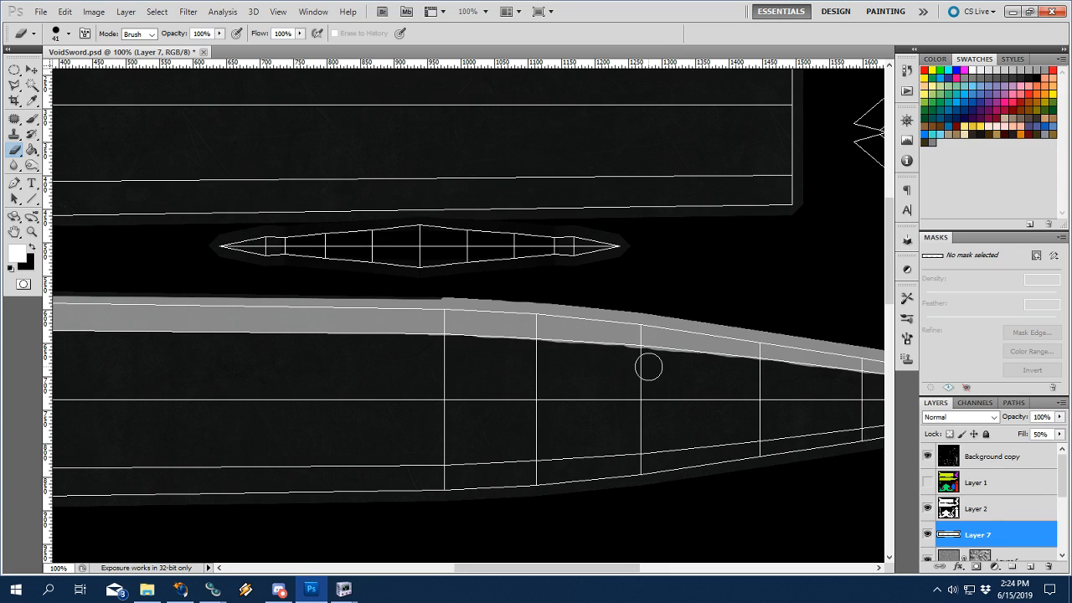
drag(579, 368, 521, 386)
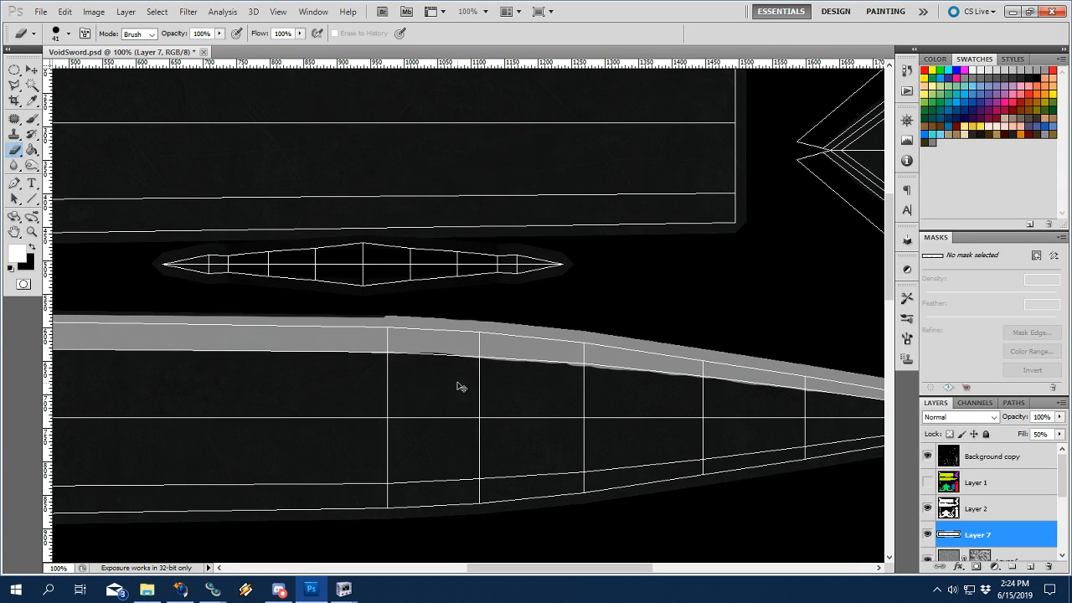
Enlarge the eraser to 108 px and smooth the band's inner edge along the curve towards the tip.
right_click(629, 406)
drag(648, 373, 684, 373)
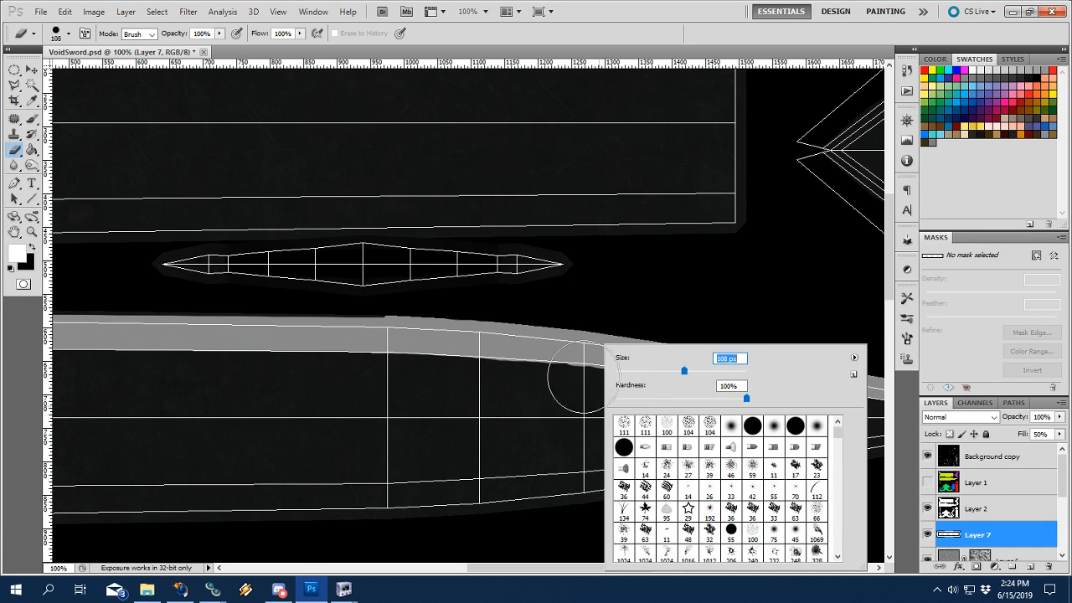
click(545, 384)
drag(589, 420, 432, 402)
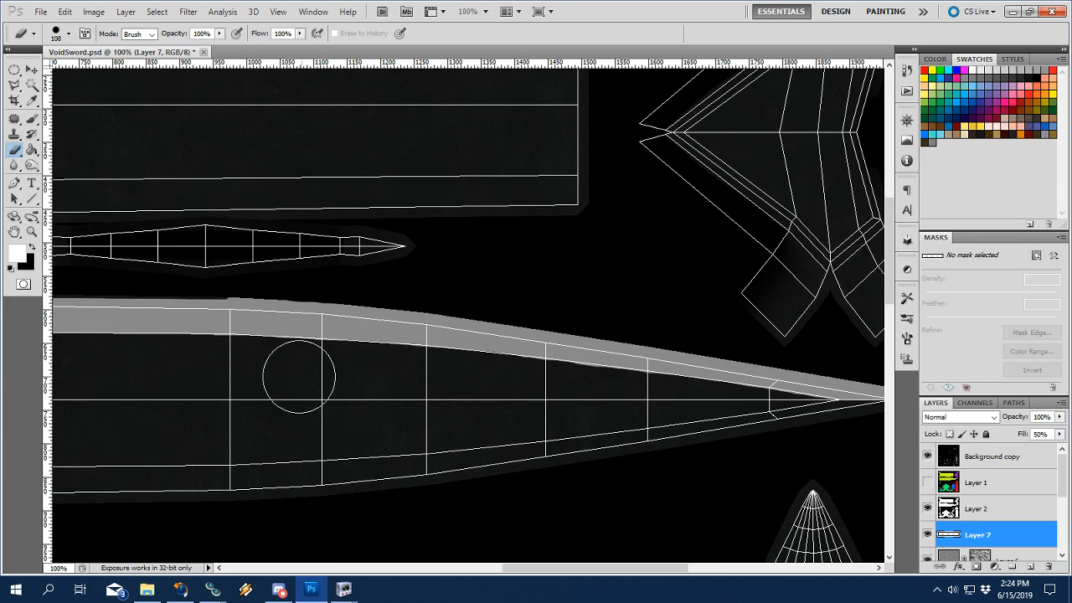
drag(578, 419, 487, 419)
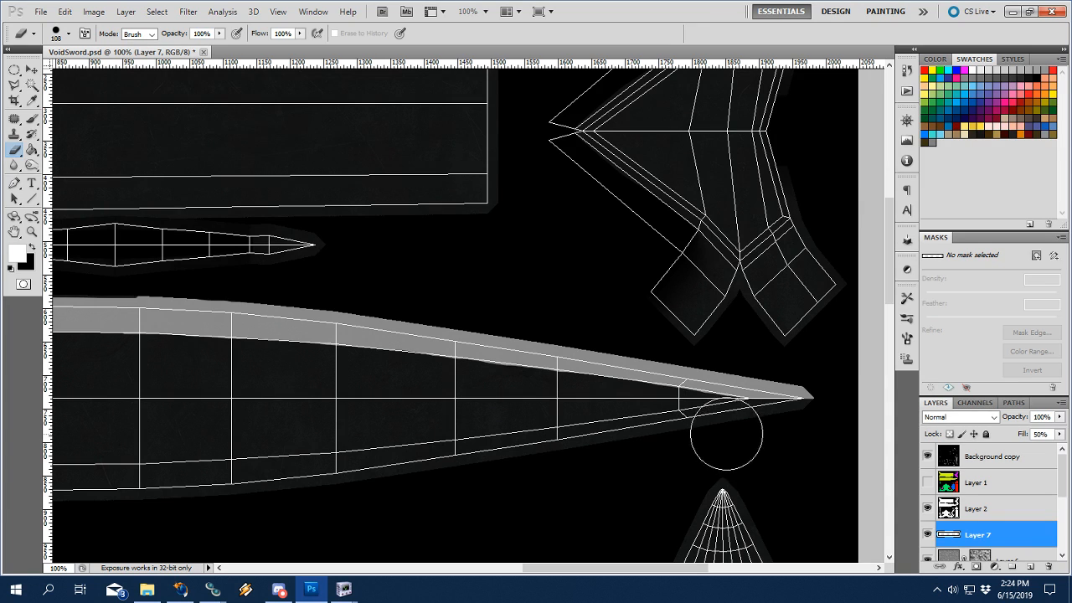
drag(654, 422, 629, 430)
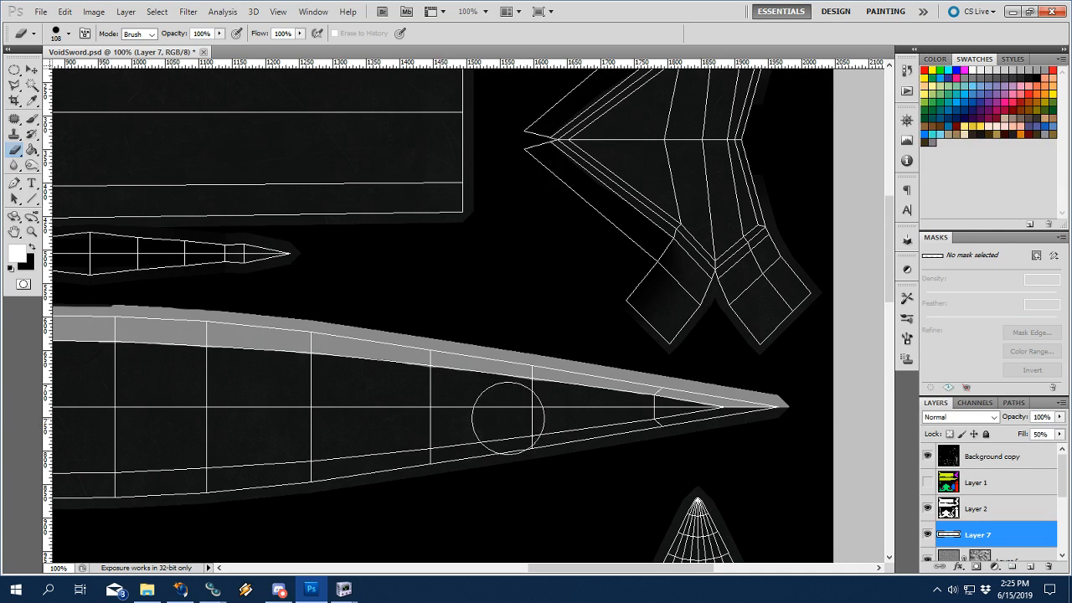
Enlarge the eraser to 182 px and inspect the band's inner edge with the Background copy wireframe hidden.
right_click(477, 407)
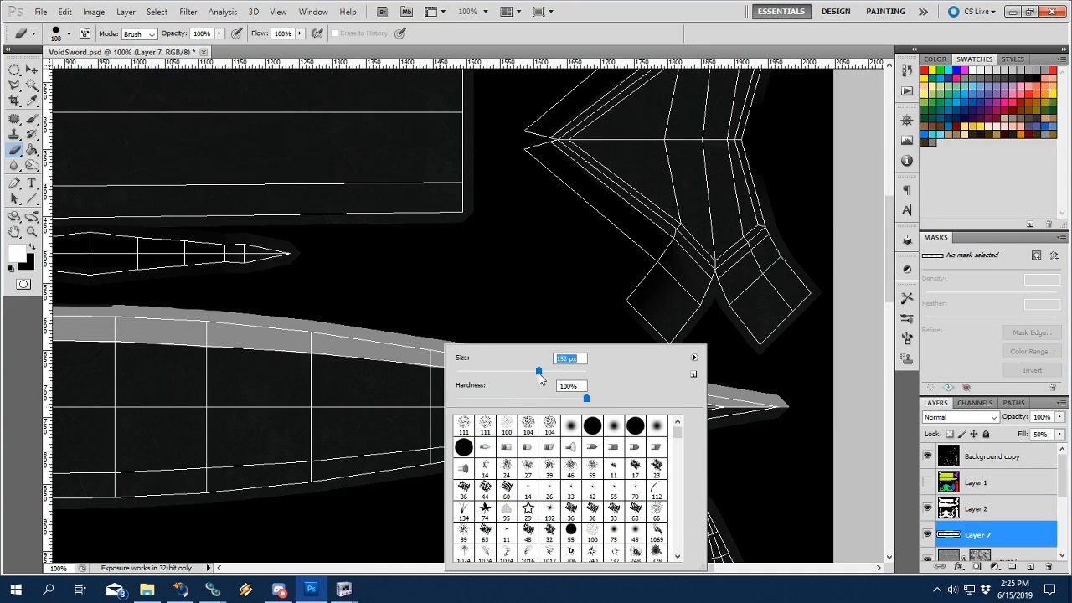
drag(539, 371, 549, 370)
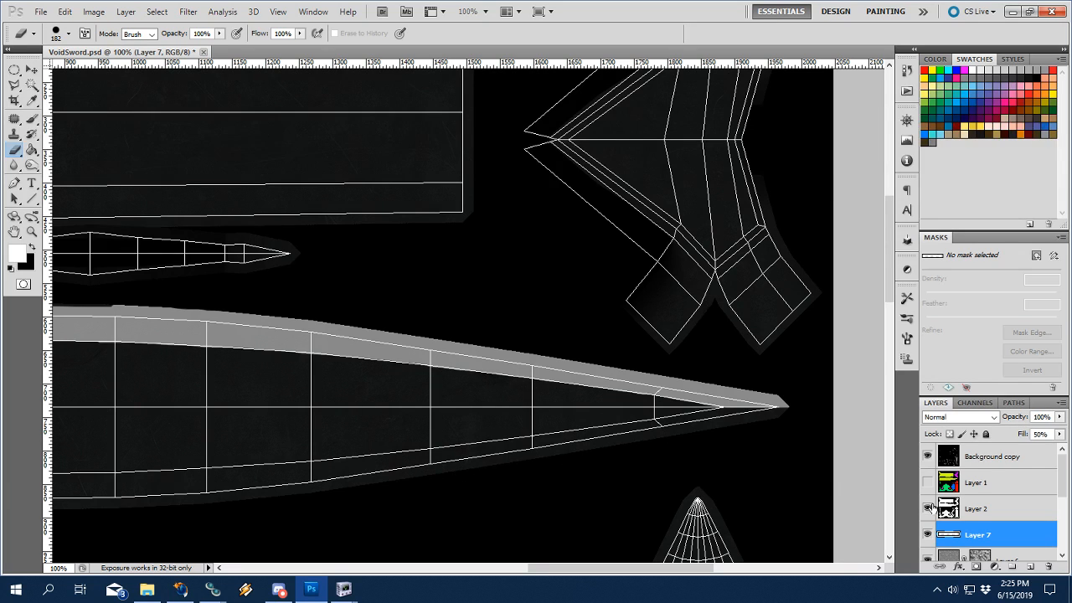
click(927, 458)
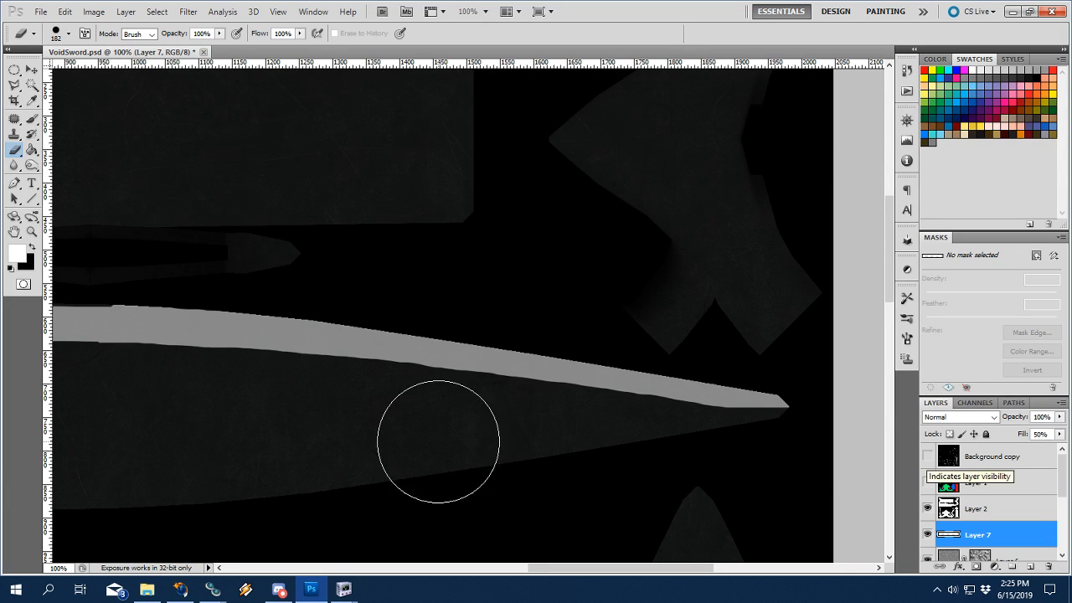
drag(438, 444, 559, 450)
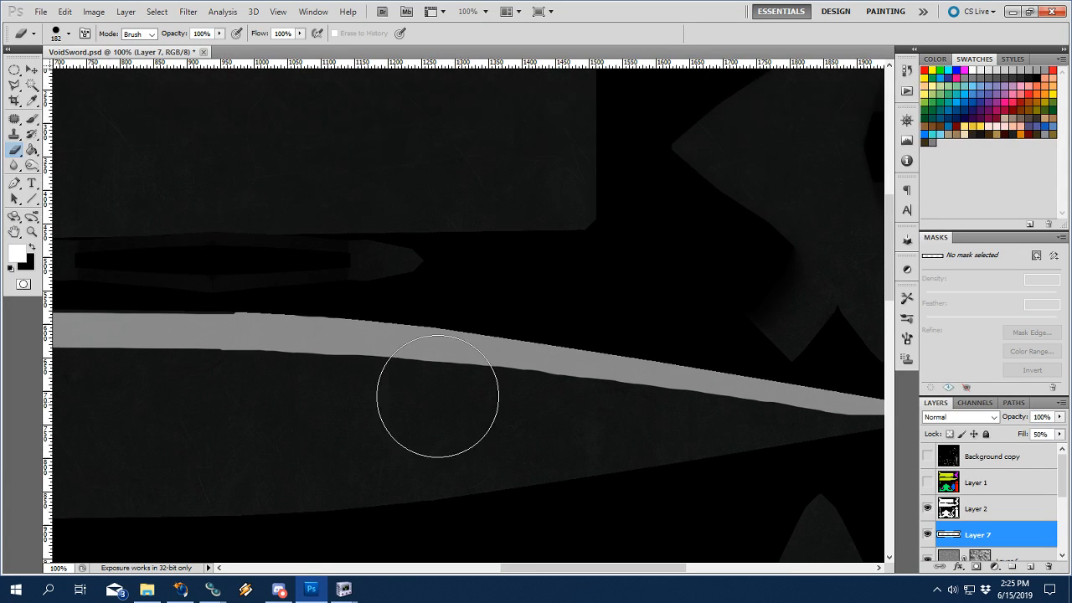
drag(209, 411, 365, 414)
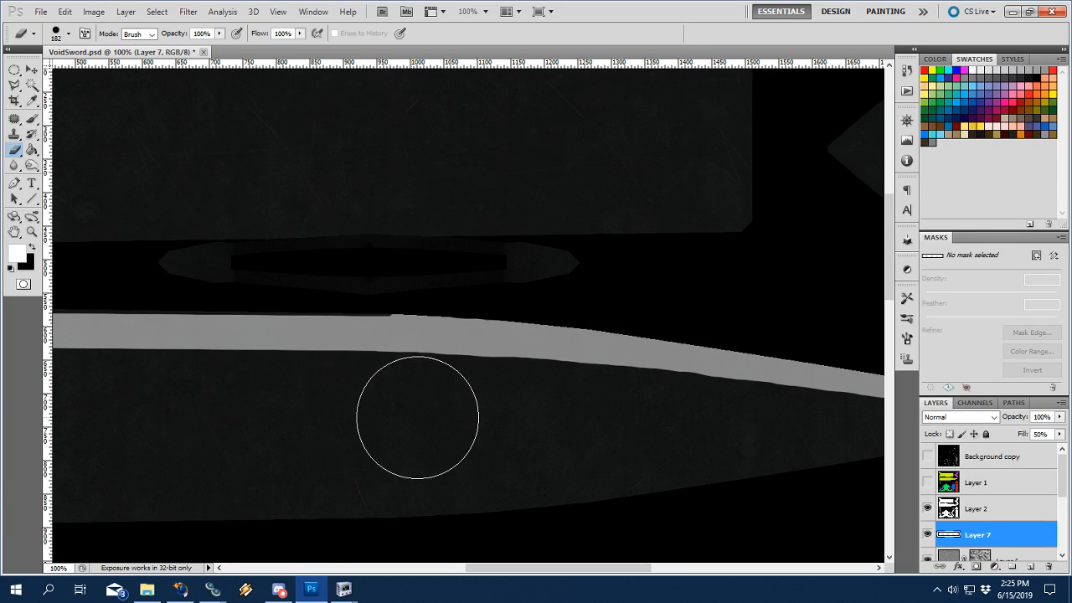
drag(563, 458, 382, 444)
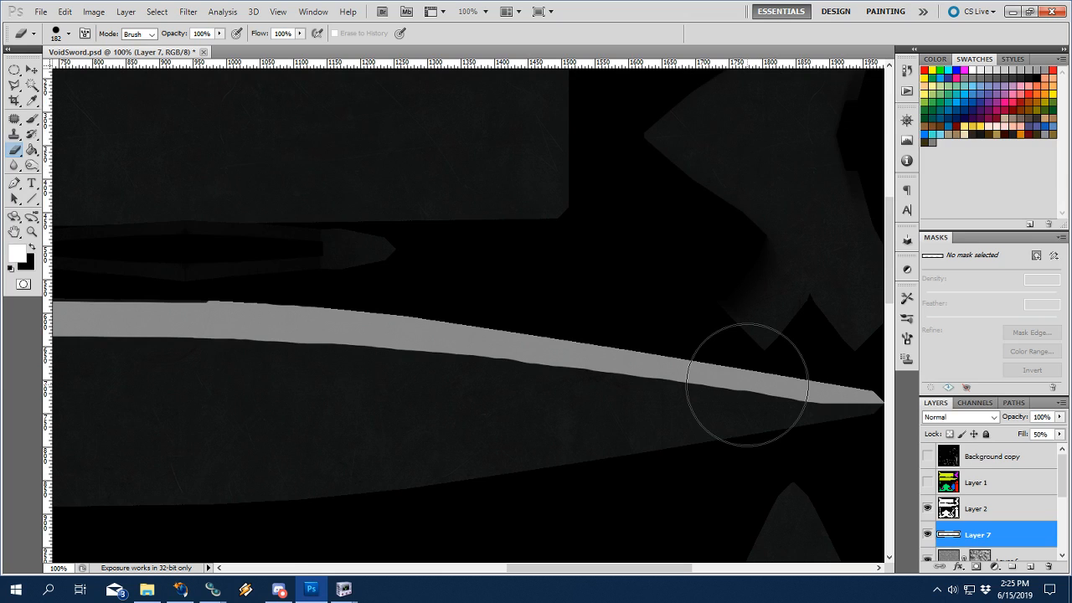
Repaint the band's uneven inner edge between the curve and the tip with the 50 px brush and trim it with the eraser.
key(b)
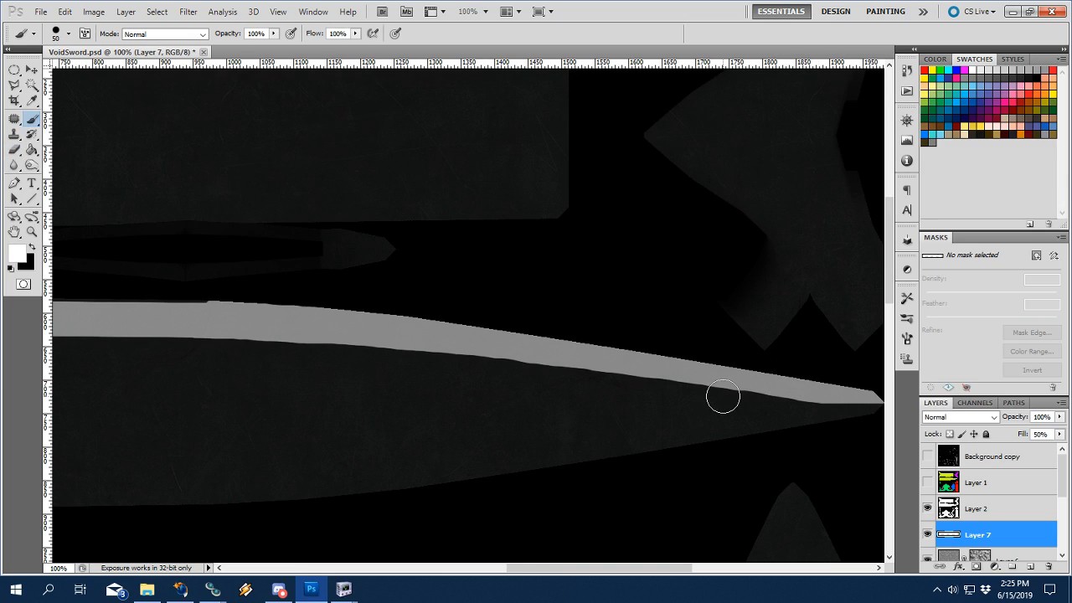
key(e)
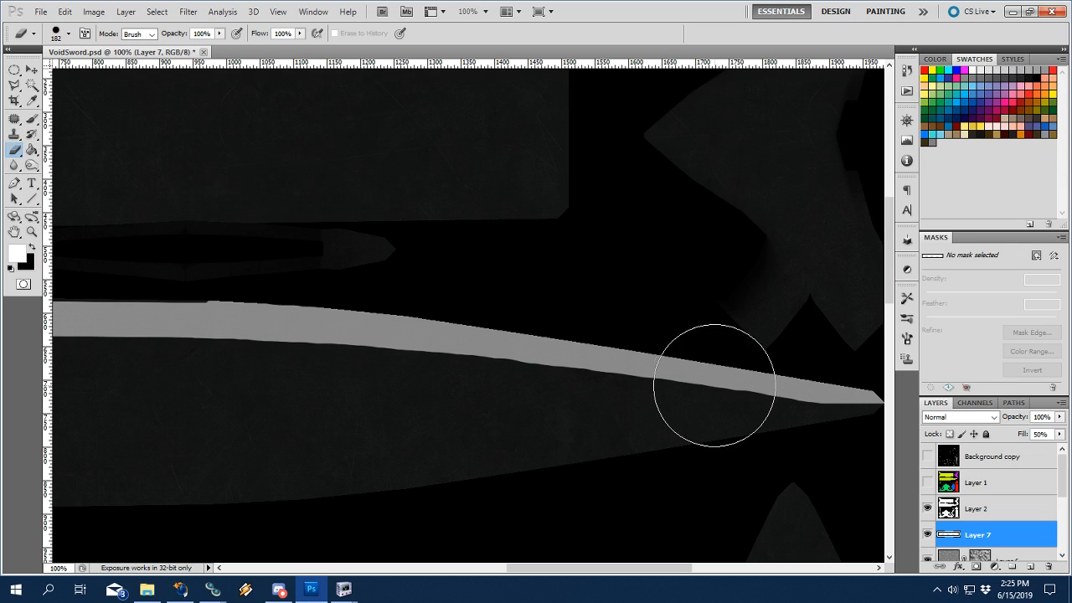
key(b)
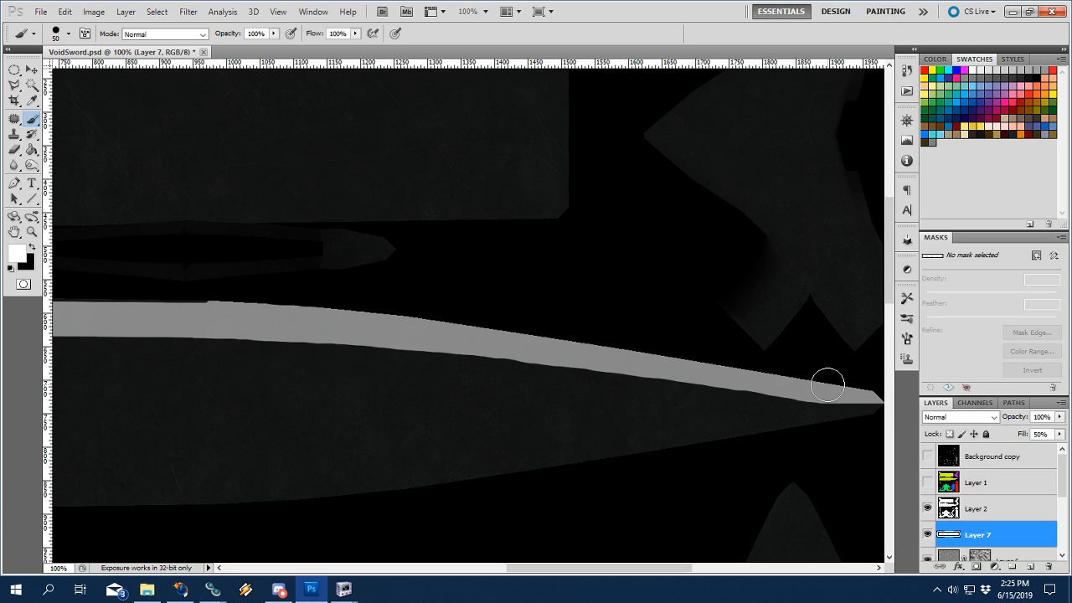
drag(803, 385, 711, 369)
drag(523, 344, 475, 337)
key(e)
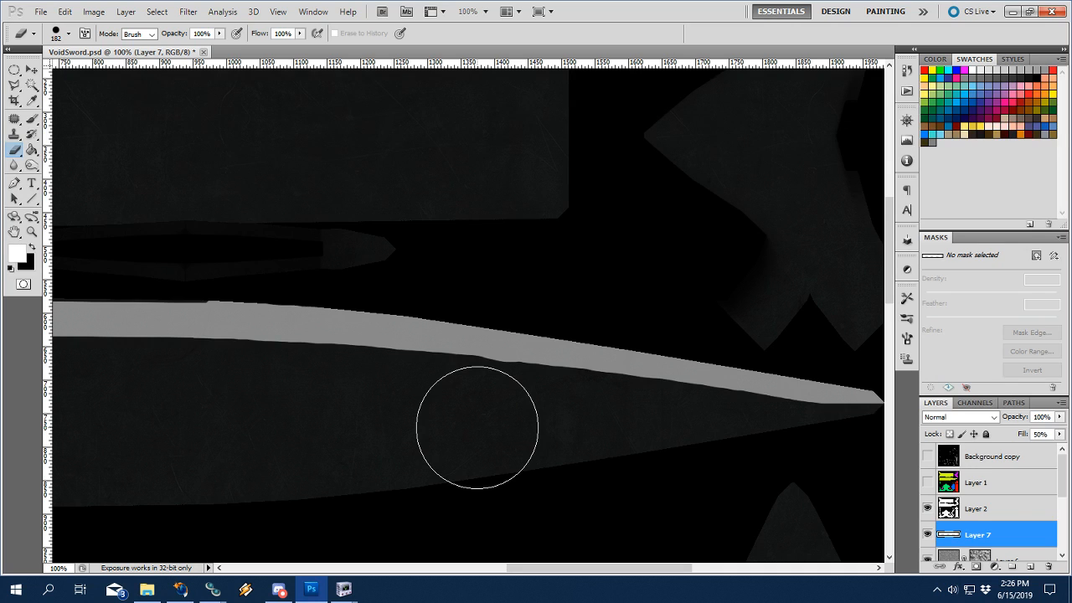
Set Layer 7's fill to 100%.
scroll(1060, 488, down, 3)
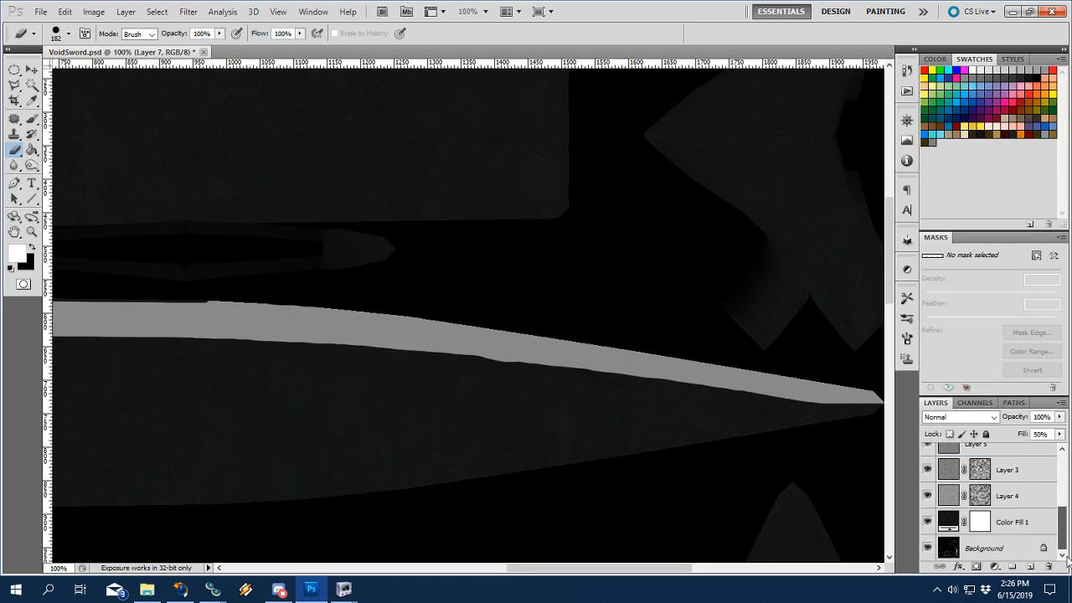
scroll(1061, 508, up, 3)
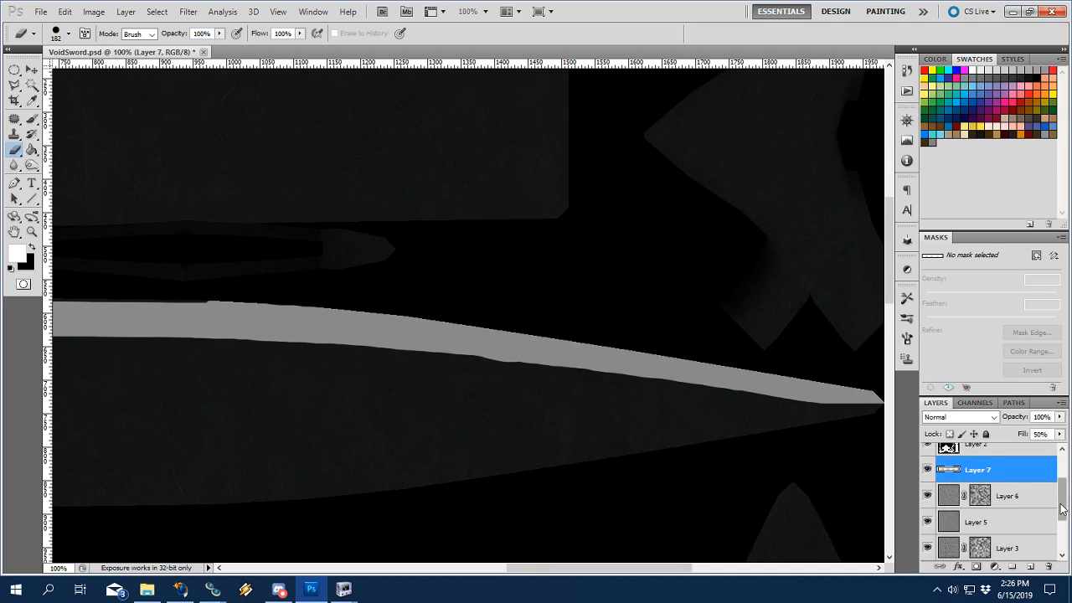
scroll(1060, 508, up, 2)
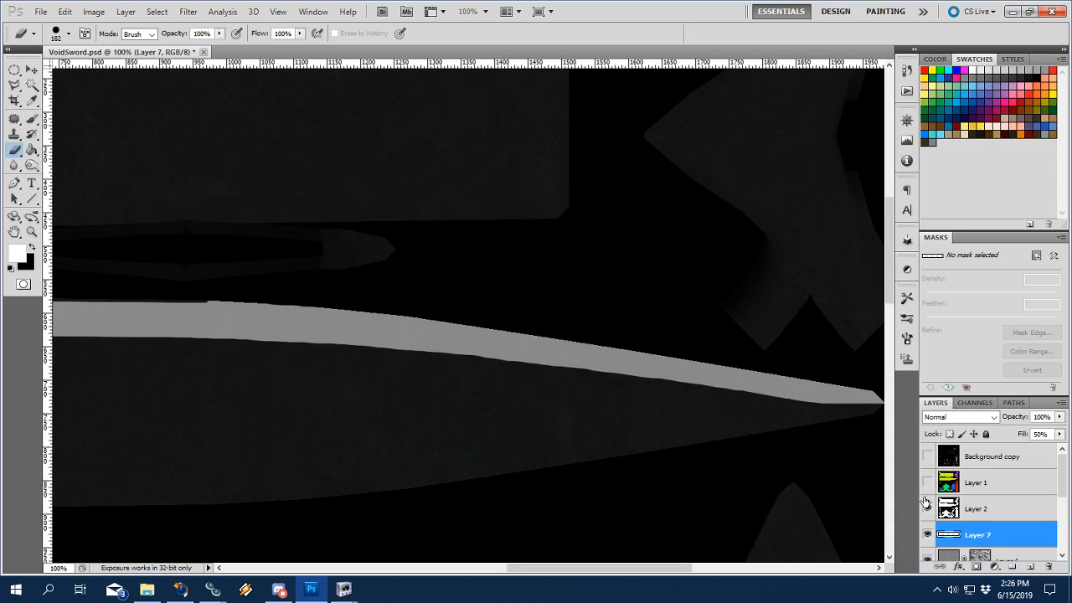
click(1059, 434)
drag(1026, 447, 1067, 447)
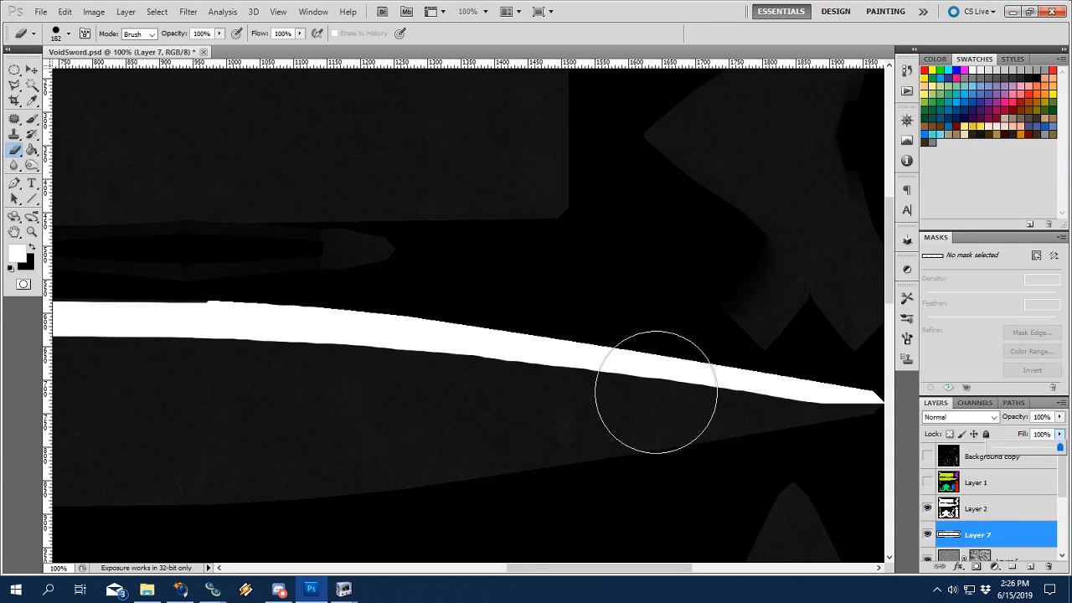
click(495, 458)
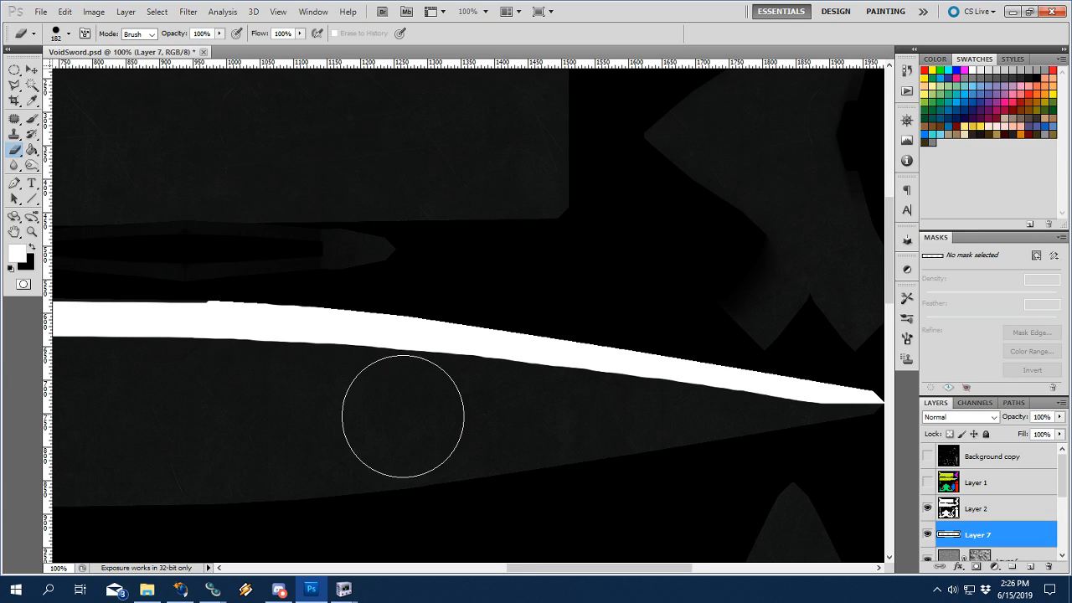
Reduce the eraser to 63 px and retouch the white band's inner edge along the taper.
key(b)
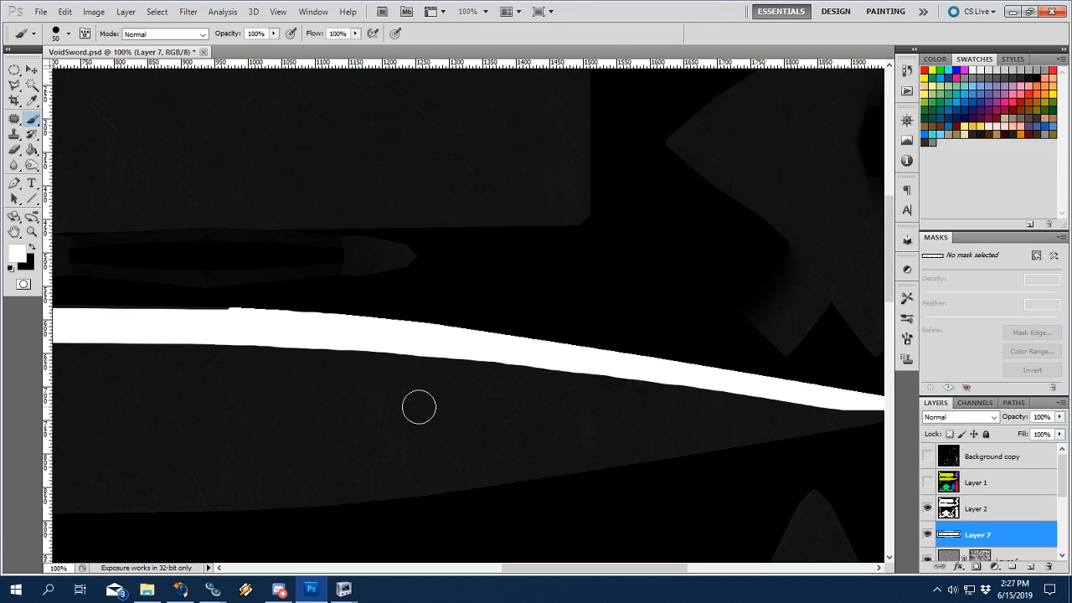
key(e)
right_click(587, 425)
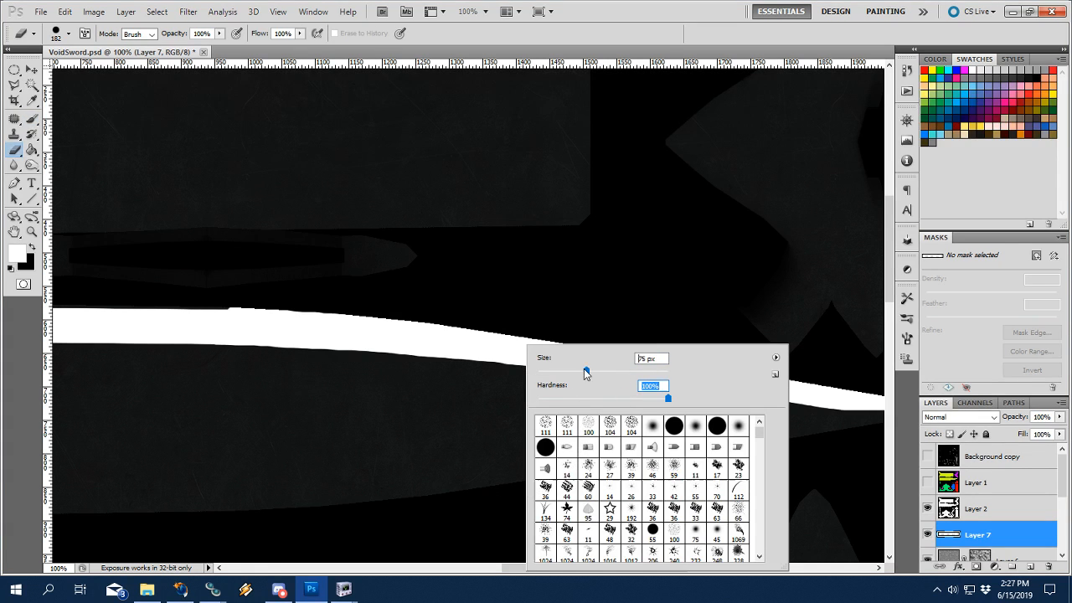
drag(584, 370, 579, 370)
click(508, 385)
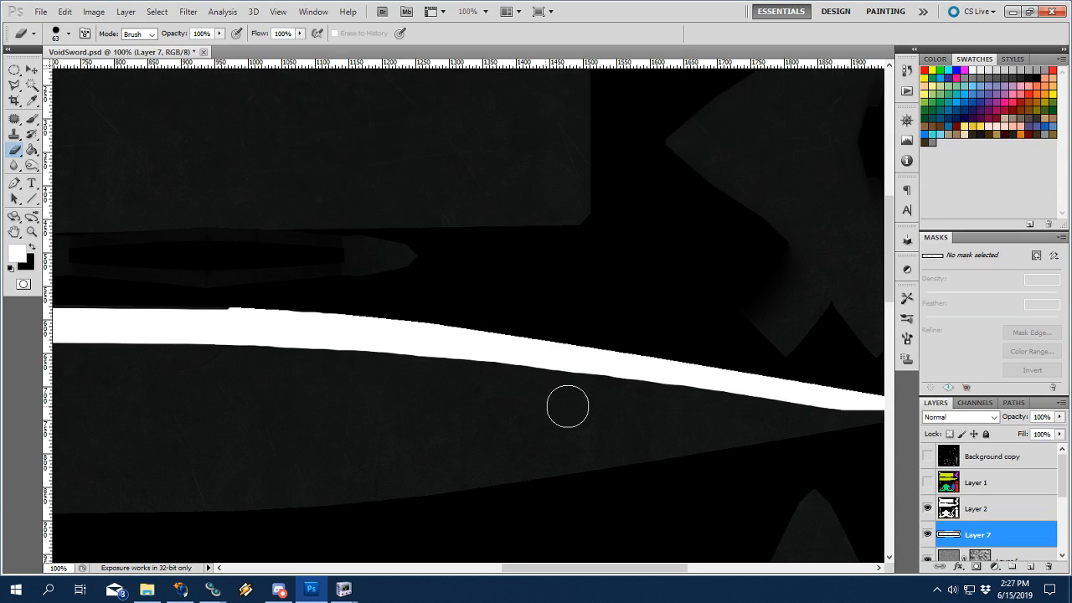
scroll(541, 405, right, 2)
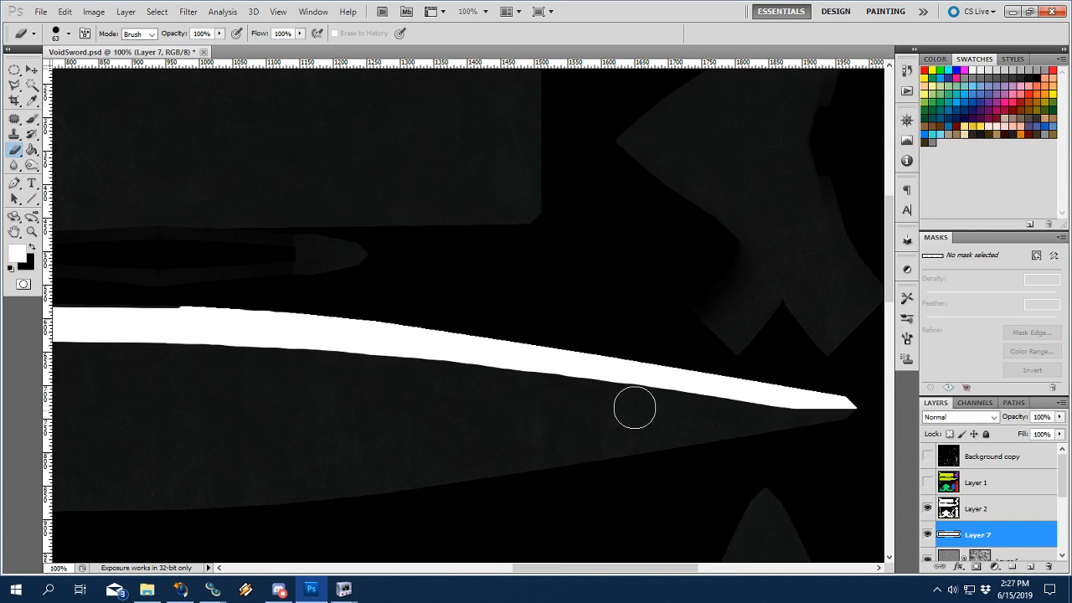
key(b)
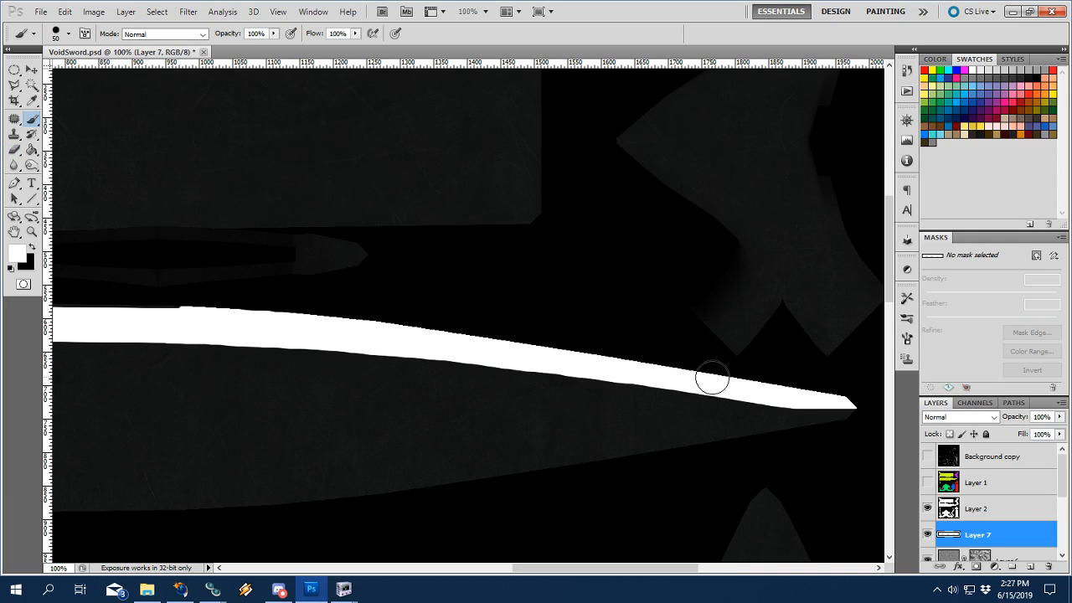
key(e)
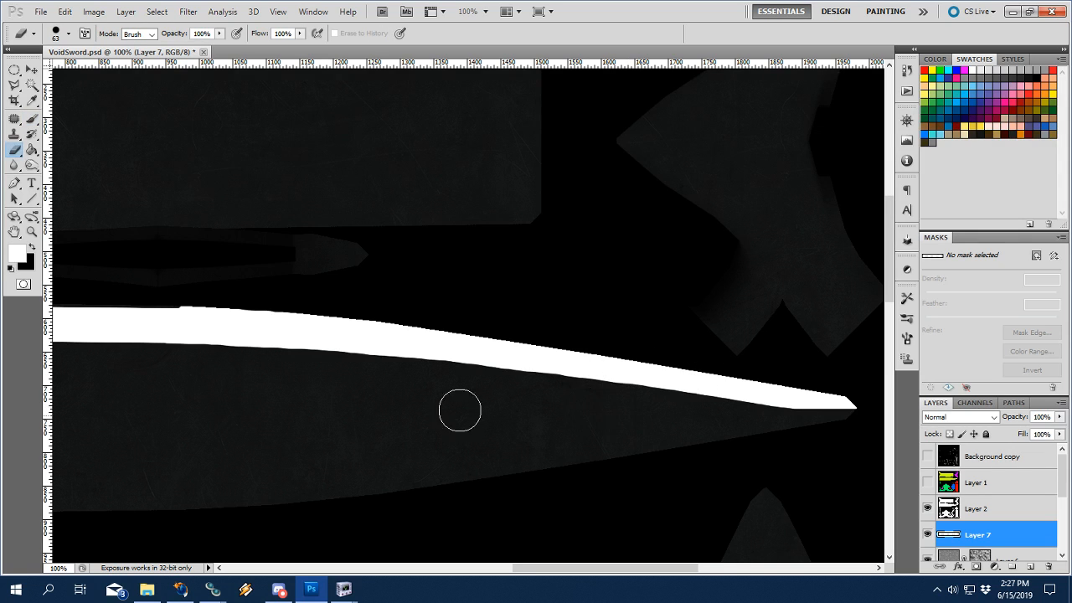
Show the Background copy wireframe again and clear the white band from Layer 7.
click(926, 455)
drag(315, 369, 416, 346)
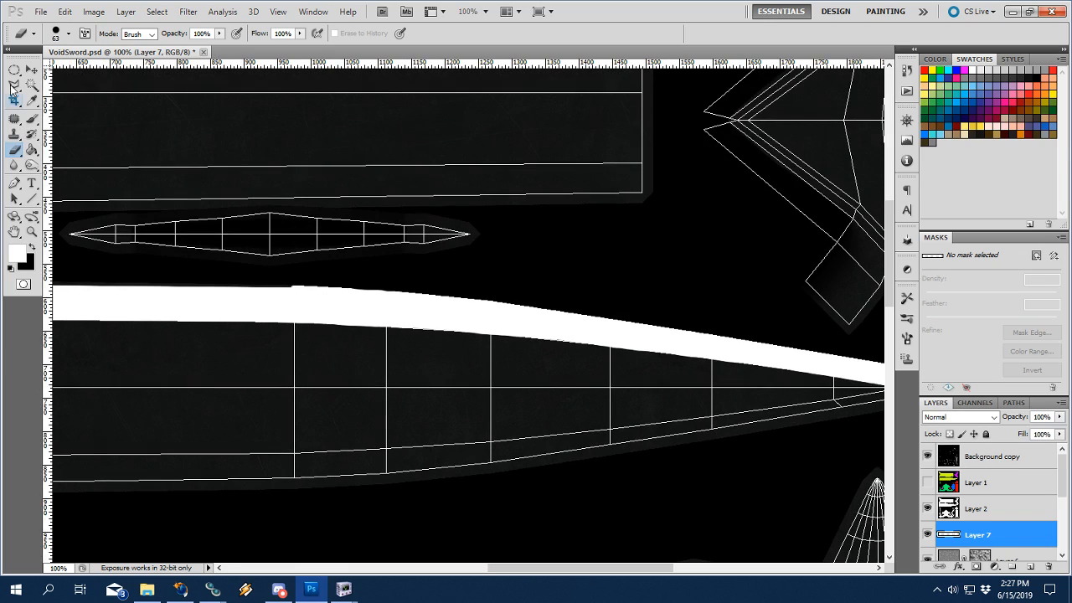
click(14, 70)
drag(14, 69, 67, 71)
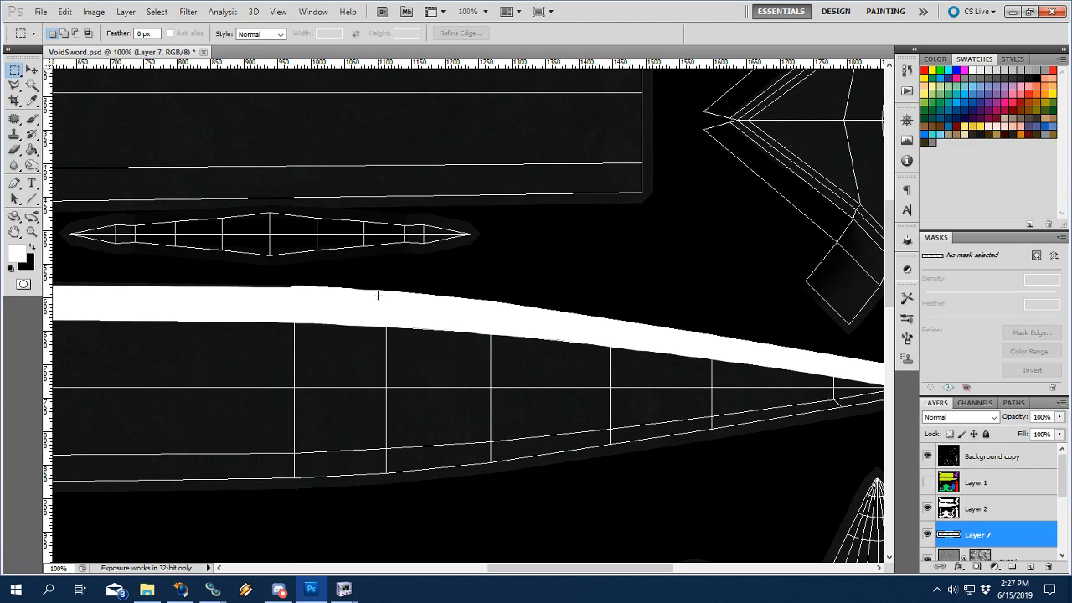
key(z)
key(ctrl+z)
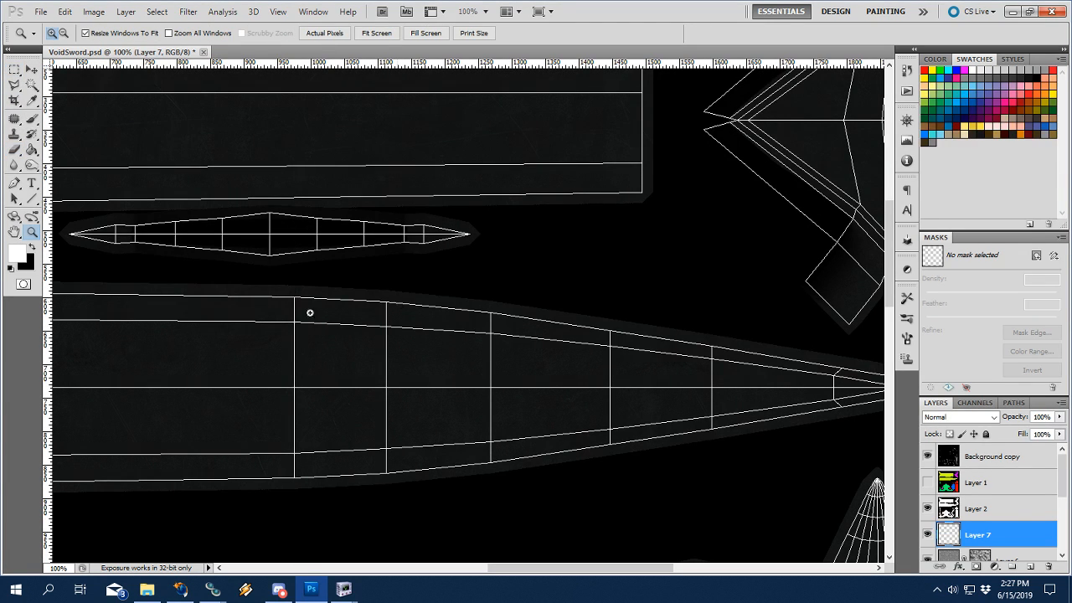
Outline the blade's upper edge band with the Polygonal Lasso, following the inner wireframe line and the outer padding to the tip.
click(779, 344)
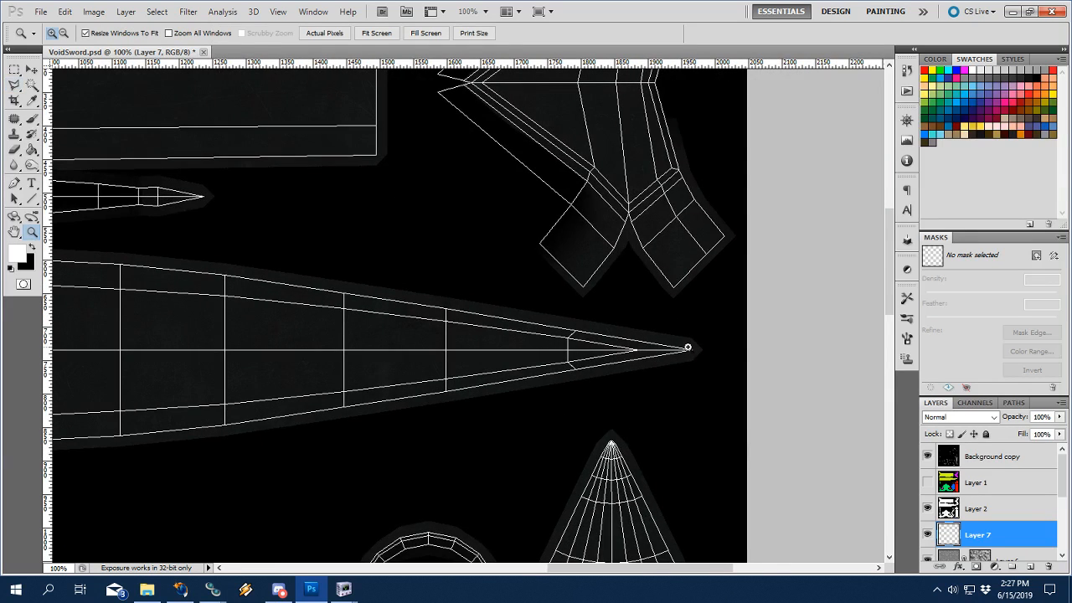
key(l)
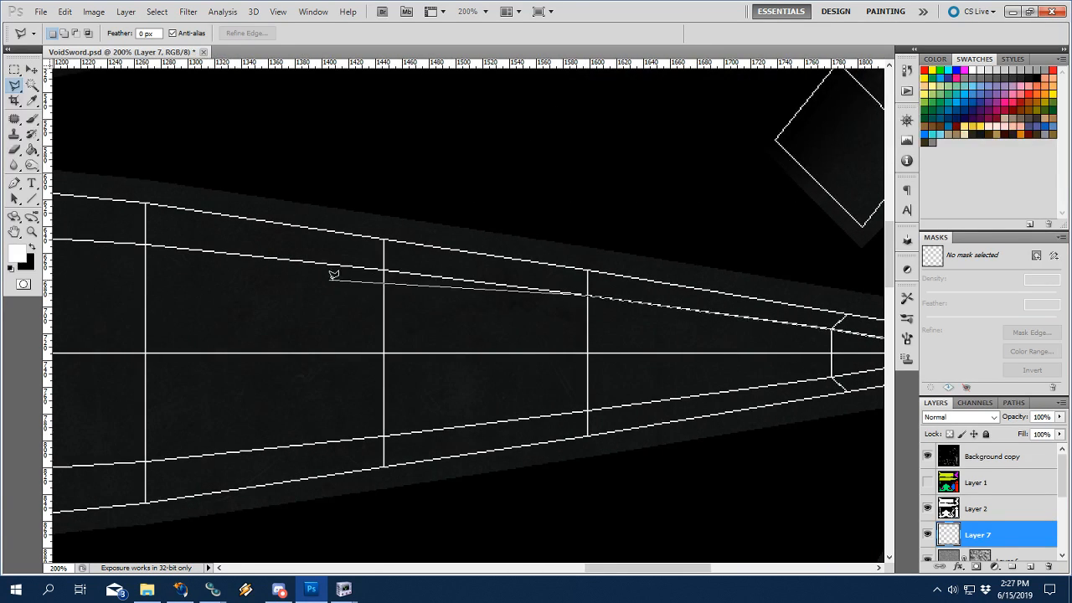
click(144, 244)
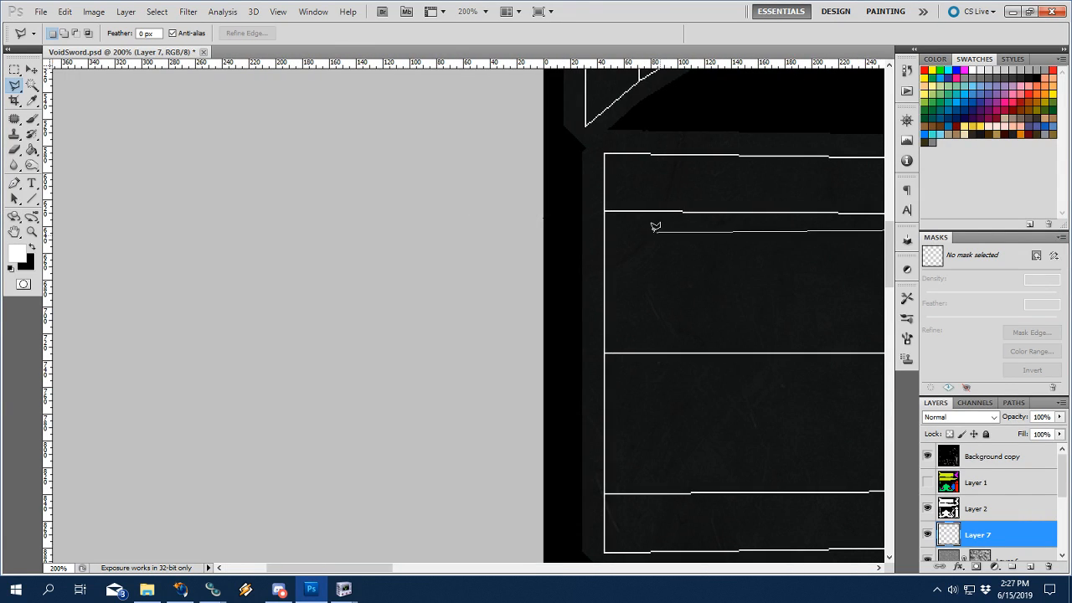
click(586, 136)
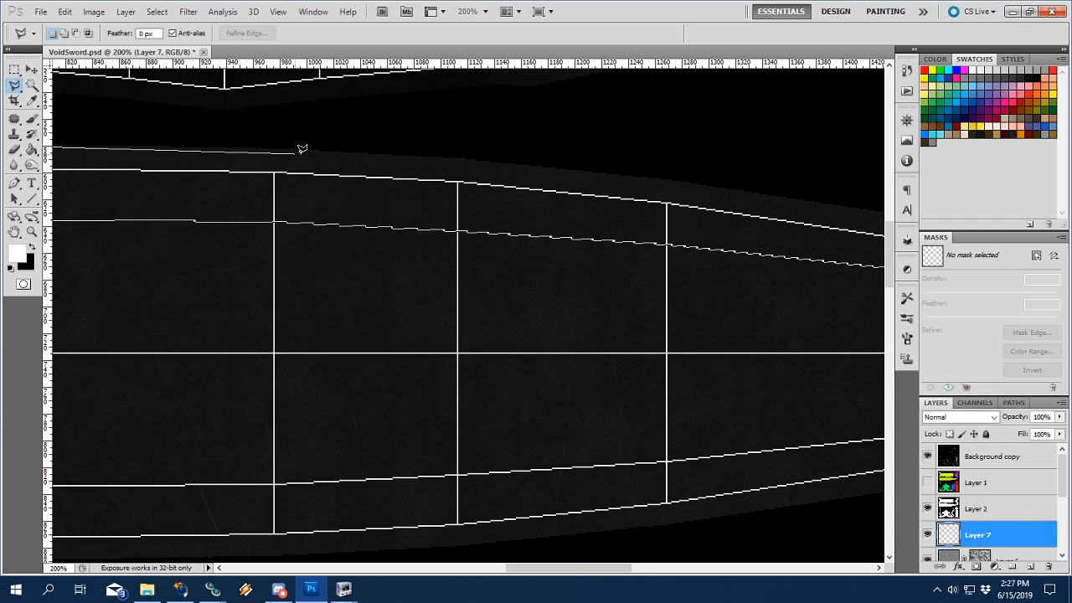
click(215, 154)
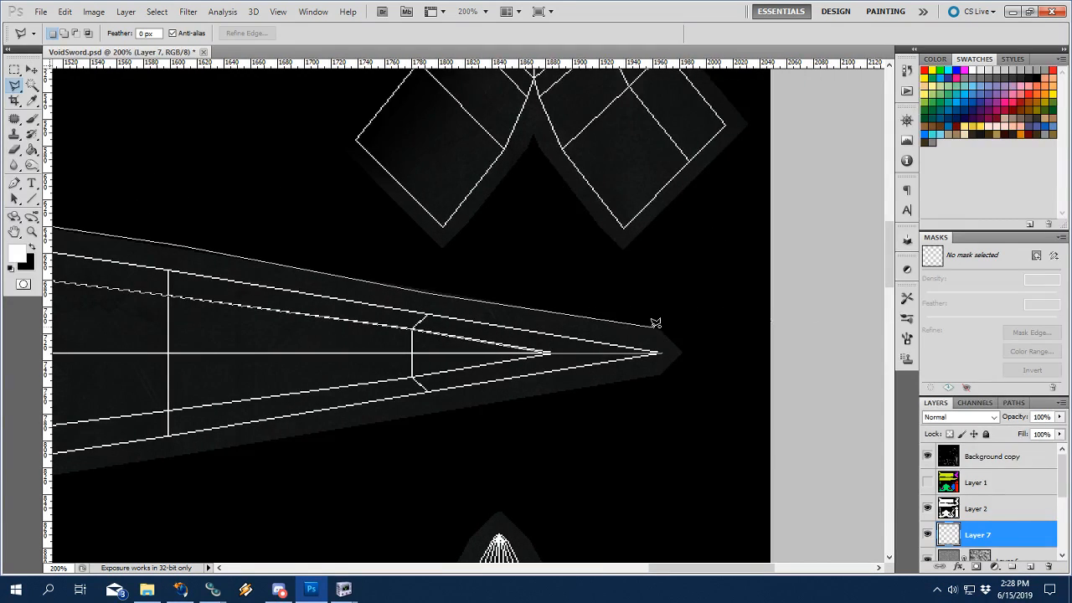
double_click(675, 329)
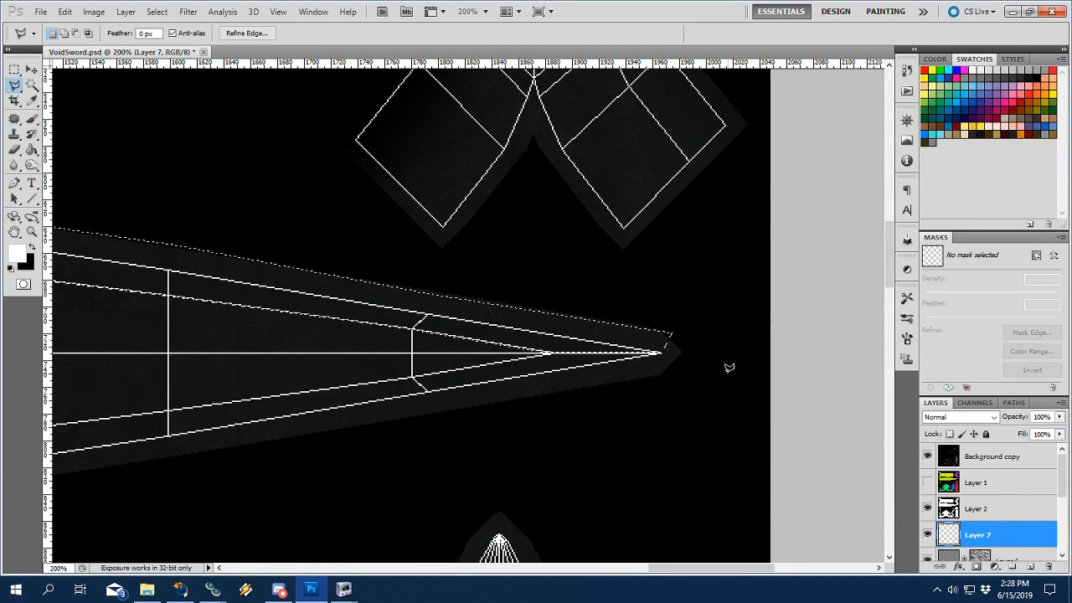
Fill the selected edge band with white on Layer 7 using the Paint Bucket.
key(x)
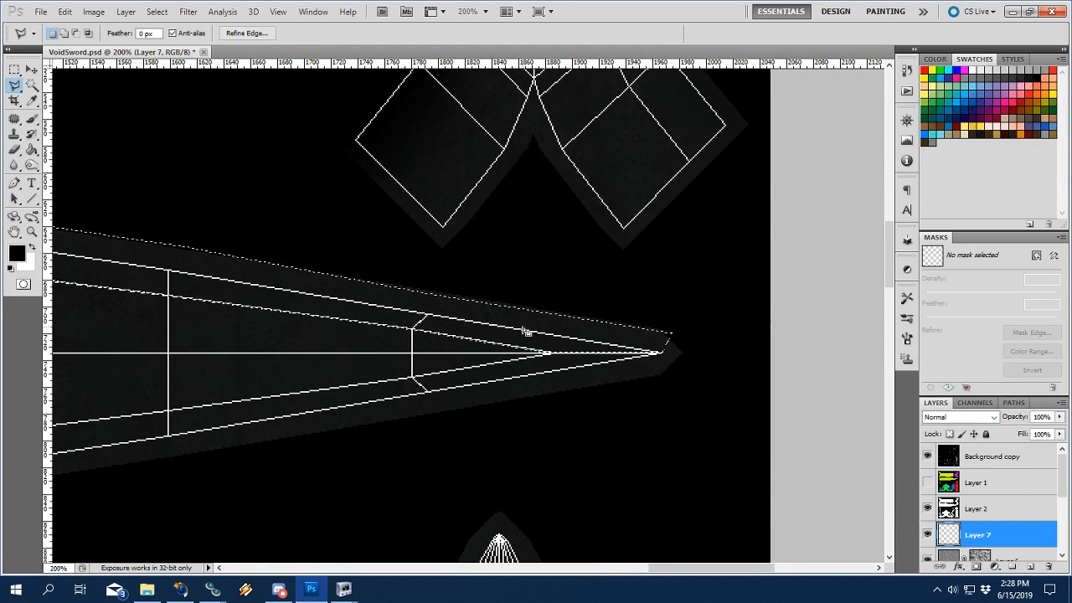
key(z)
alt+click(515, 326)
alt+click(515, 327)
key(g)
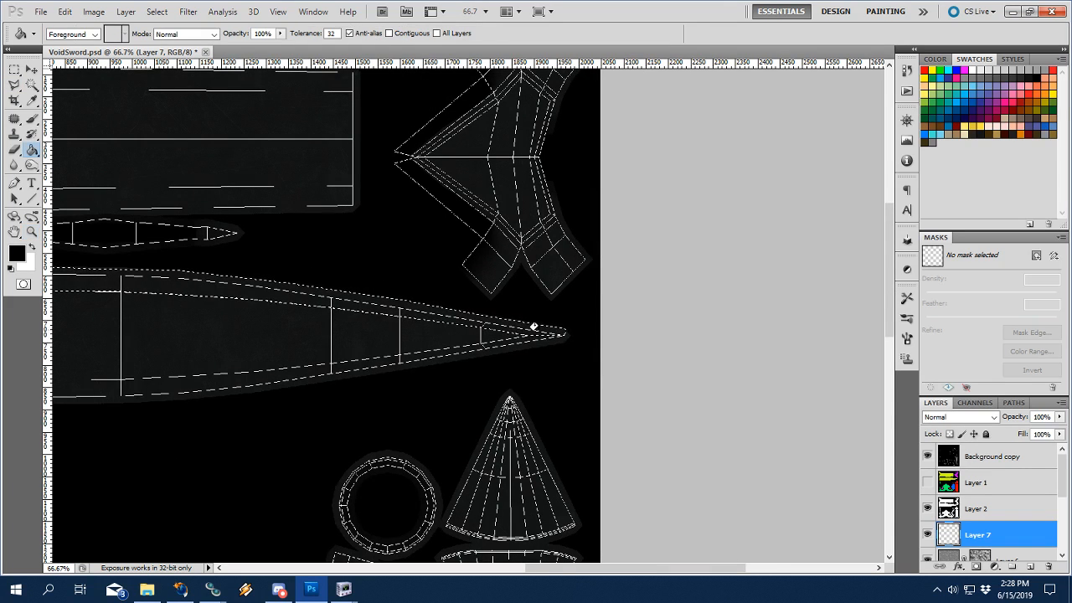
click(548, 346)
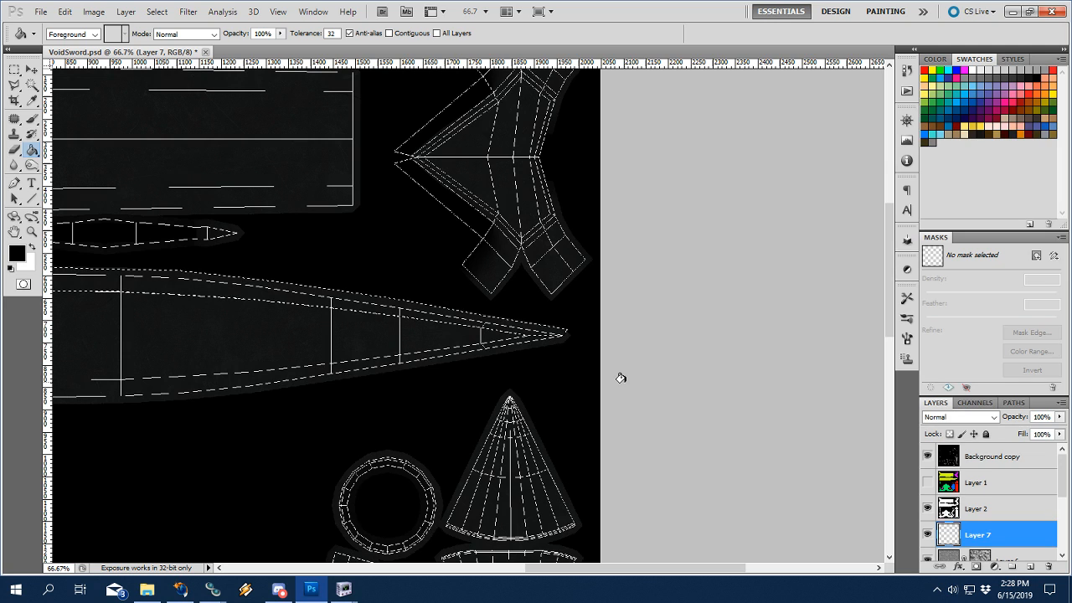
key(x)
click(506, 328)
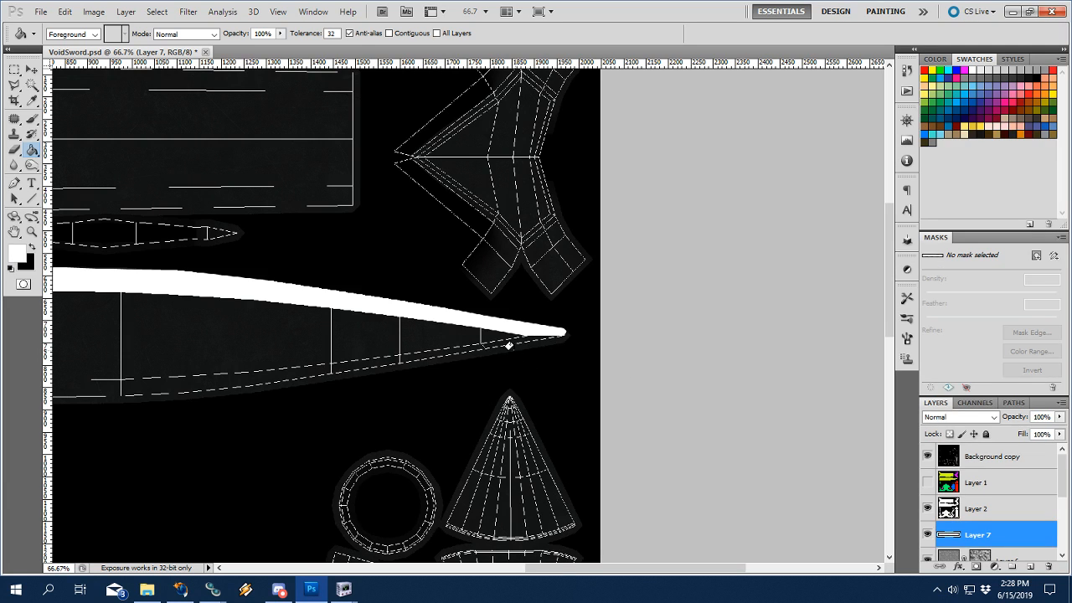
Hide the Background copy wireframe and inspect the white band from the tip along the blade.
key(z)
click(473, 315)
click(473, 317)
click(927, 457)
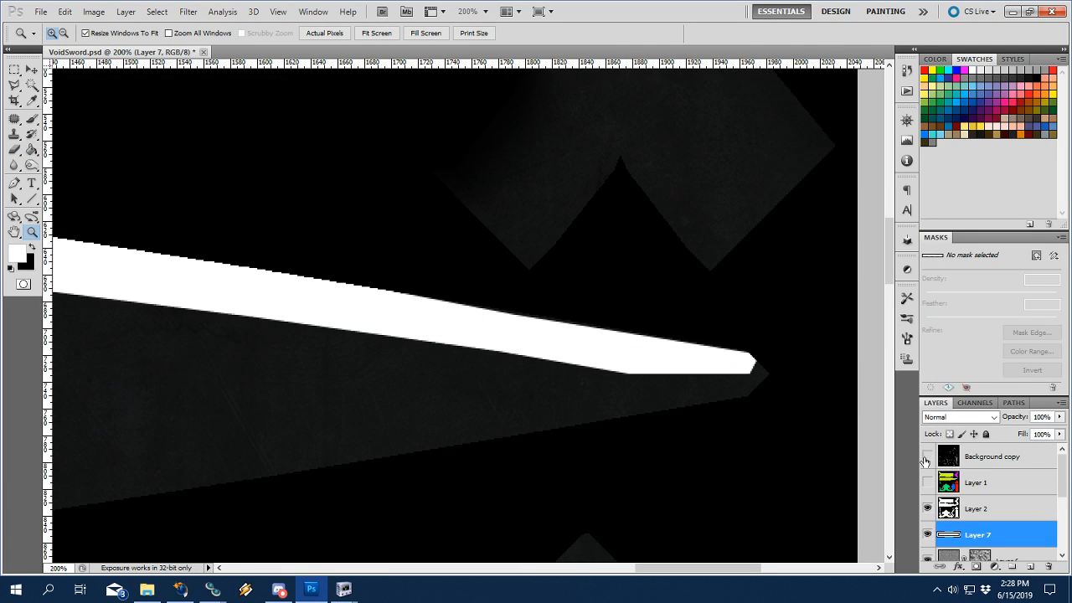
alt+click(380, 322)
alt+click(380, 321)
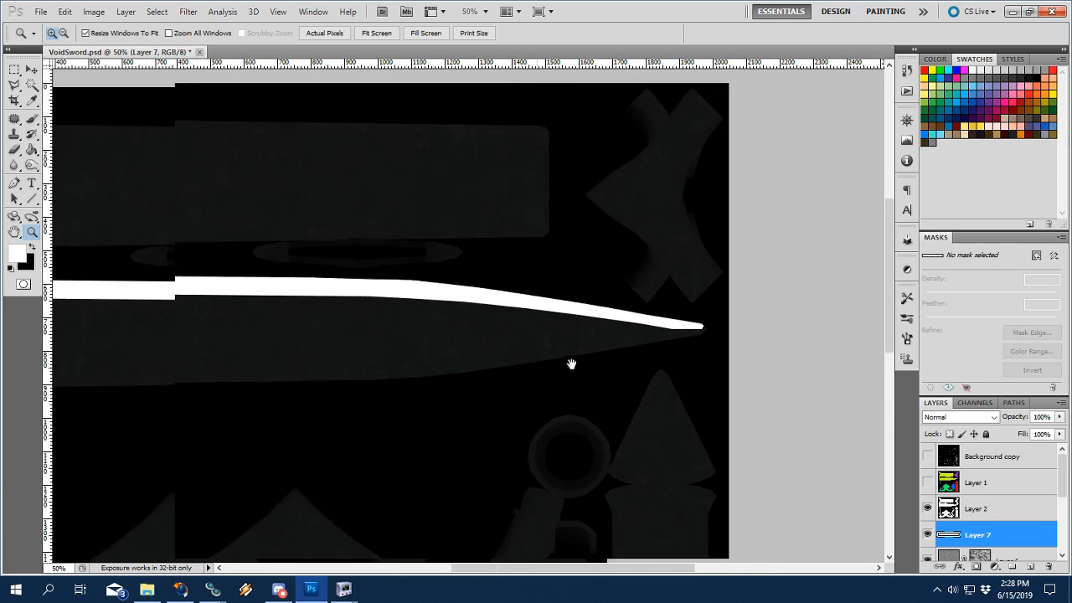
drag(569, 364, 475, 363)
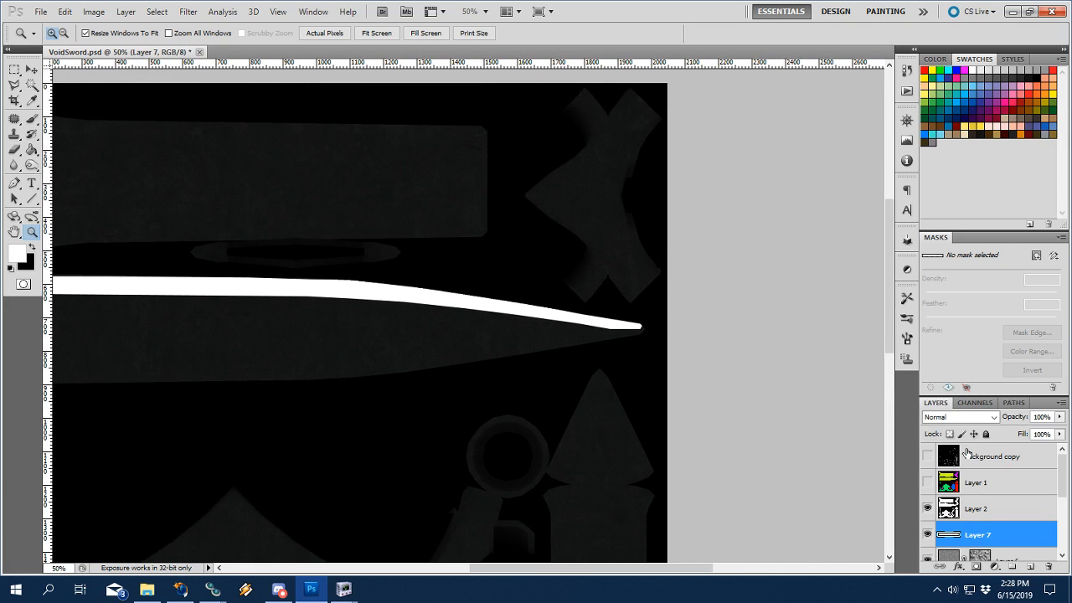
Touch up the white band's outer edge just before the curve with the 50 px brush.
right_click(984, 544)
click(651, 7)
click(339, 310)
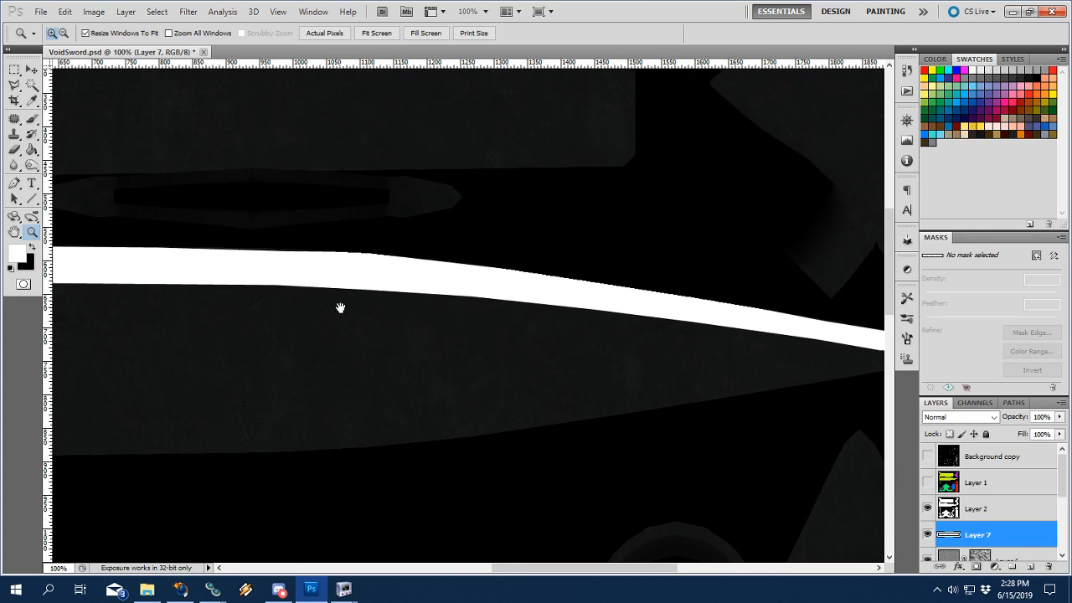
drag(340, 308, 483, 313)
key(b)
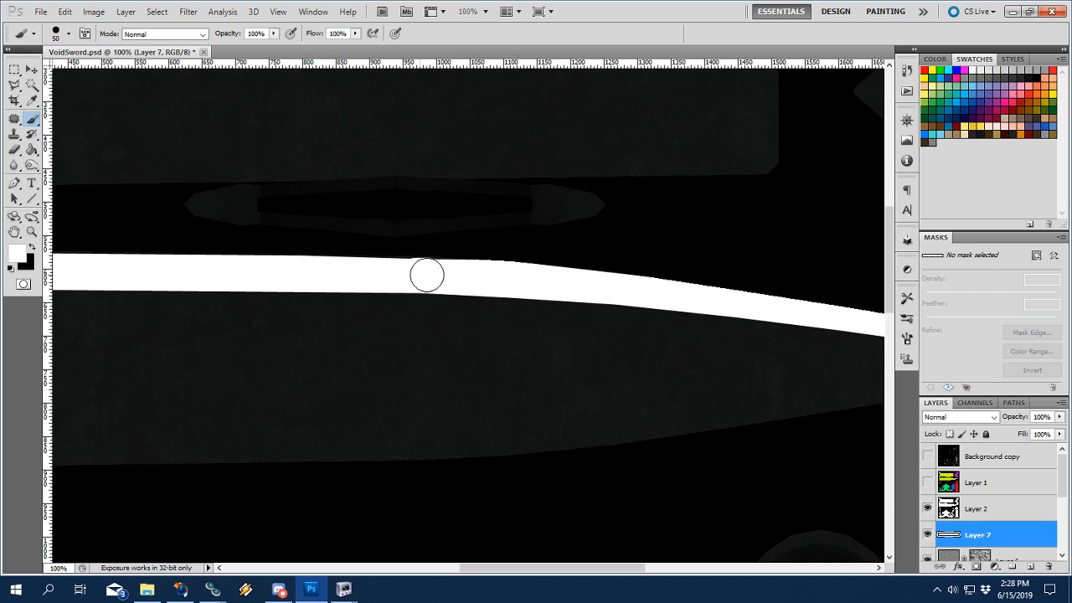
mouse_move(427, 275)
mouse_down()
mouse_move(407, 273)
mouse_move(437, 276)
mouse_up()
key(ctrl+z)
drag(428, 274, 390, 272)
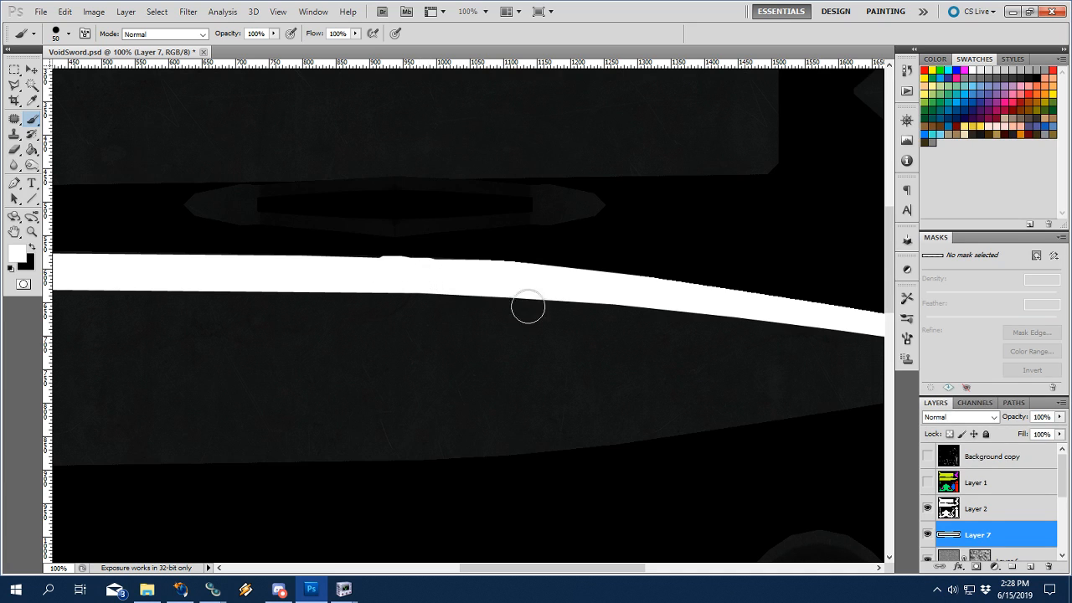
Duplicate Layer 7 with the white edge band.
key(z)
alt+click(502, 318)
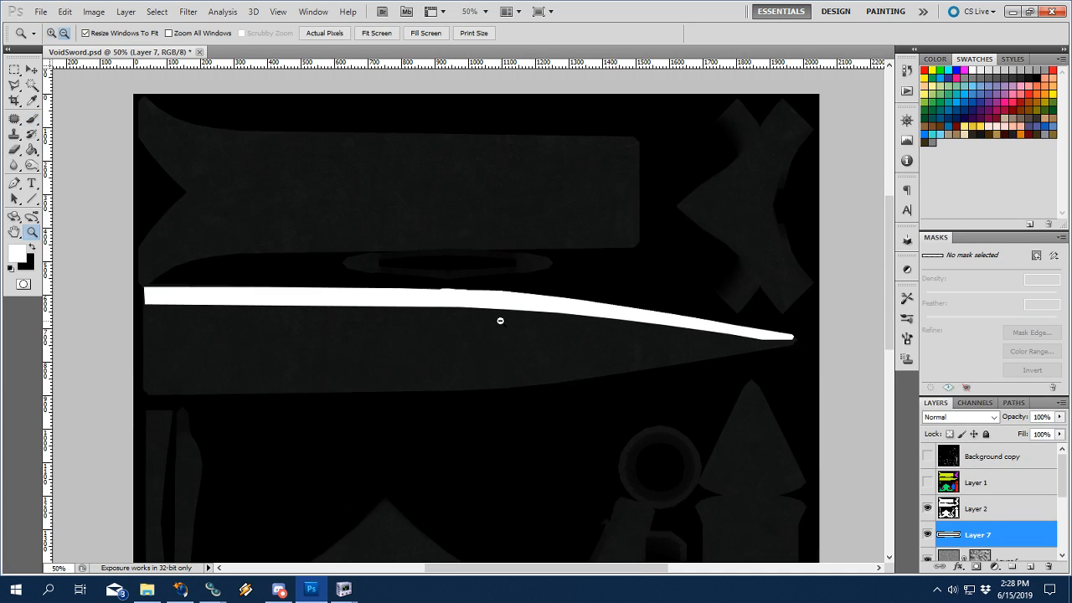
right_click(994, 534)
click(979, 266)
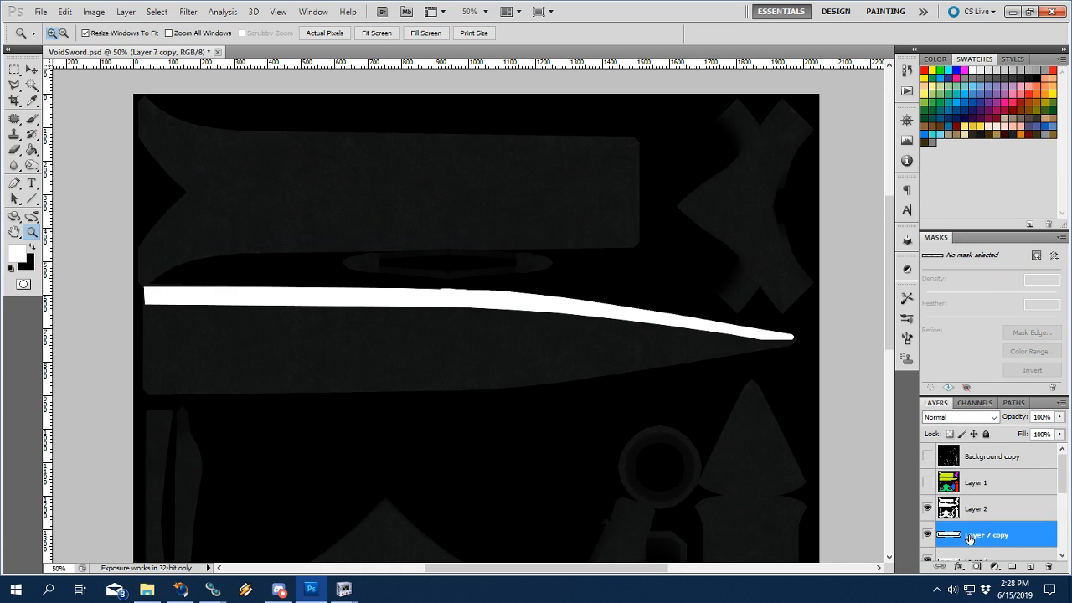
Flip the copied band vertically and move it down onto the blade's lower edge so both bands meet at the tip.
ctrl+click(951, 536)
key(l)
right_click(720, 325)
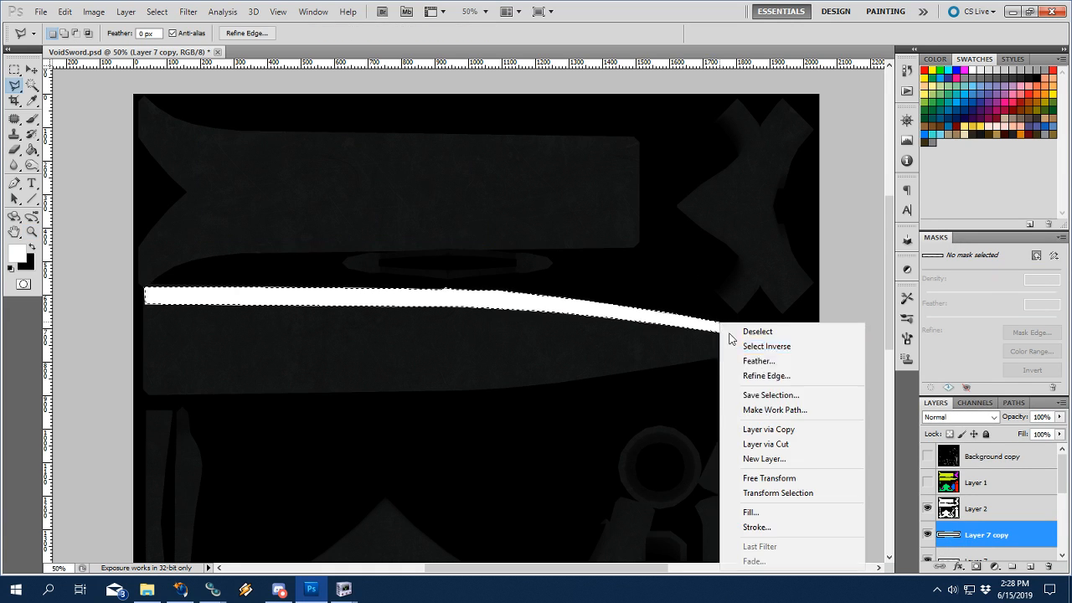
click(769, 477)
right_click(717, 374)
click(753, 364)
key(Return)
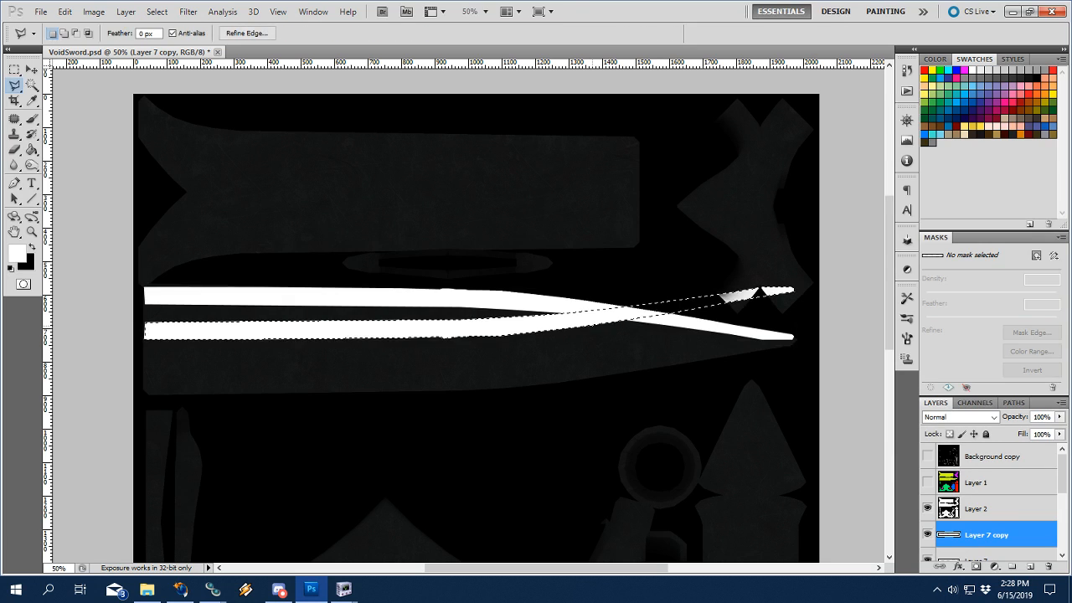
key(v)
drag(592, 328, 589, 374)
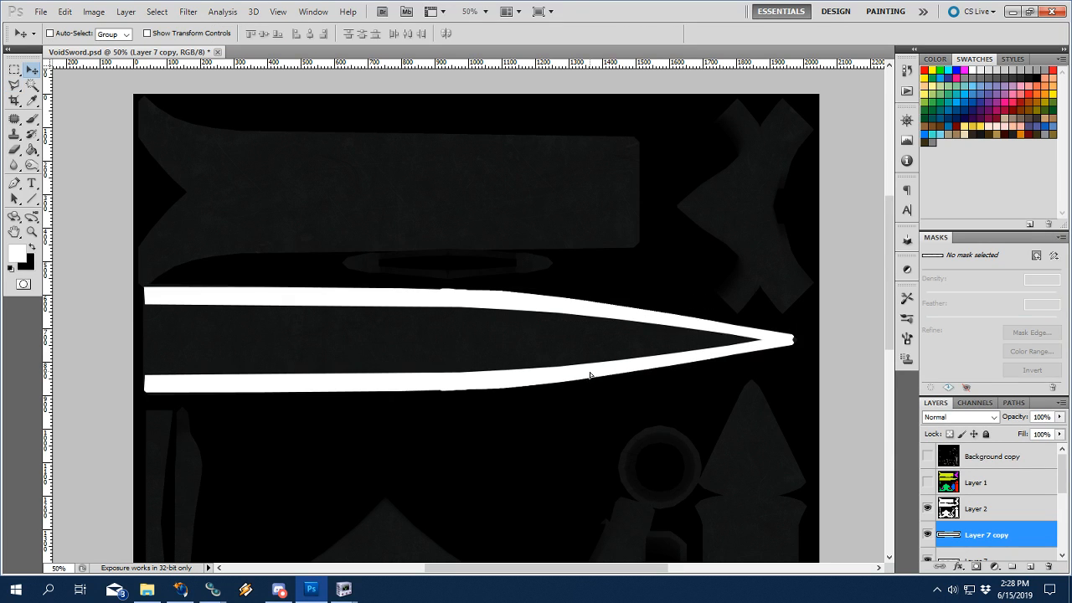
Merge the band copy down into Layer 7 and paint the notch at the blade's tip white with the 50 px brush.
key(z)
drag(673, 294, 821, 396)
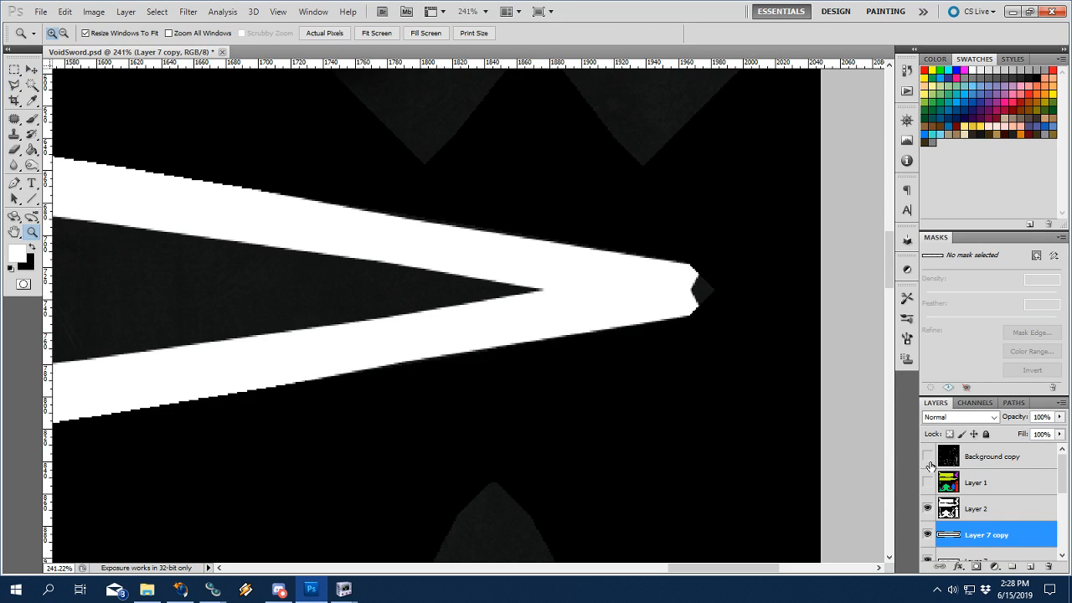
click(928, 460)
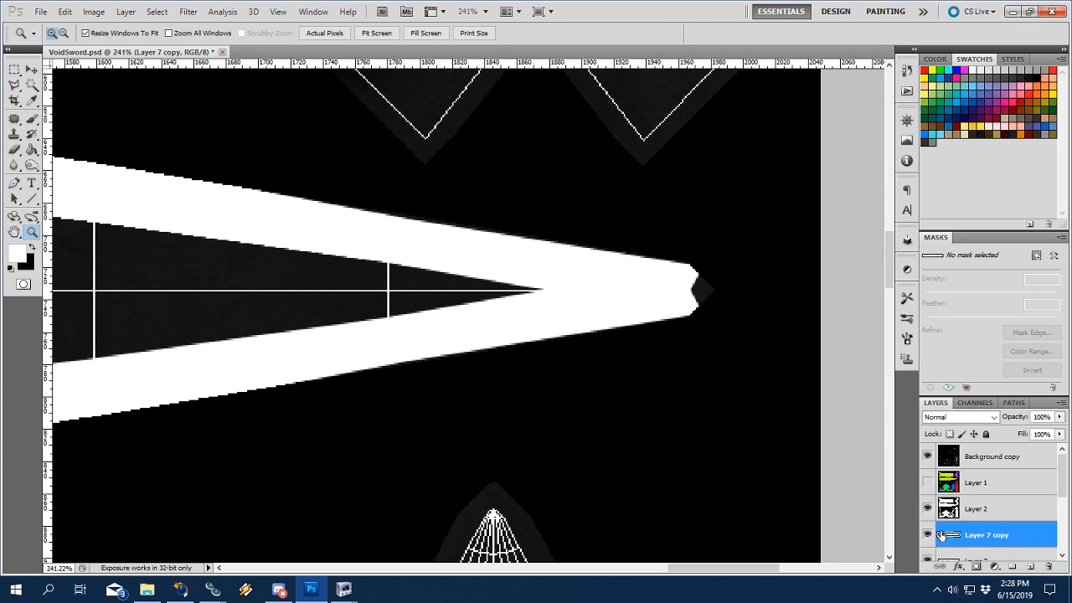
key(ctrl+e)
key(b)
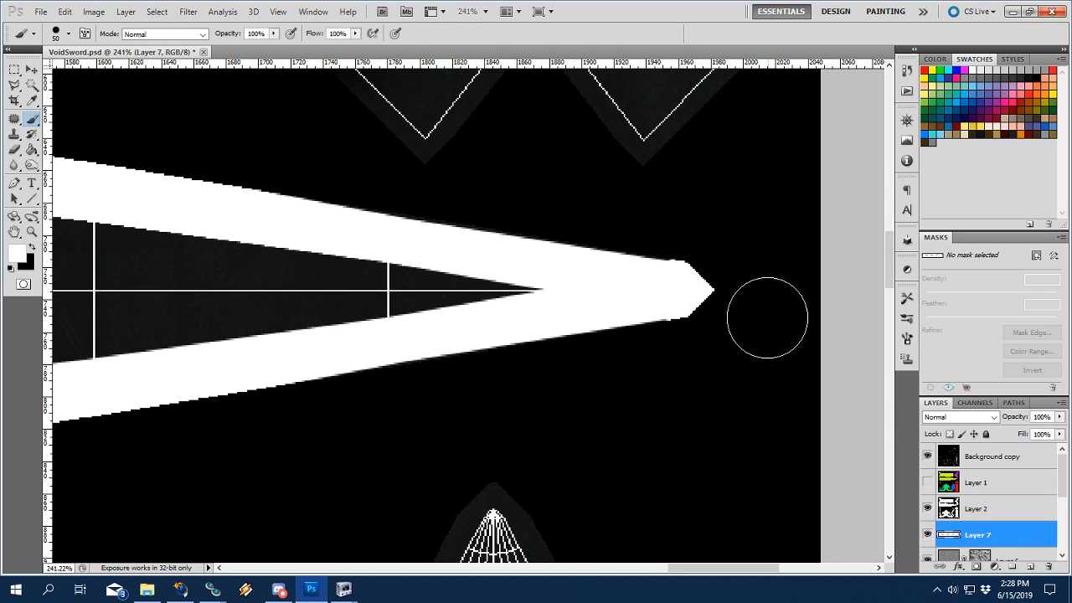
Hide the Background copy wireframe and set Layer 7's blend mode to Overlay.
key(z)
alt+click(503, 315)
alt+click(504, 317)
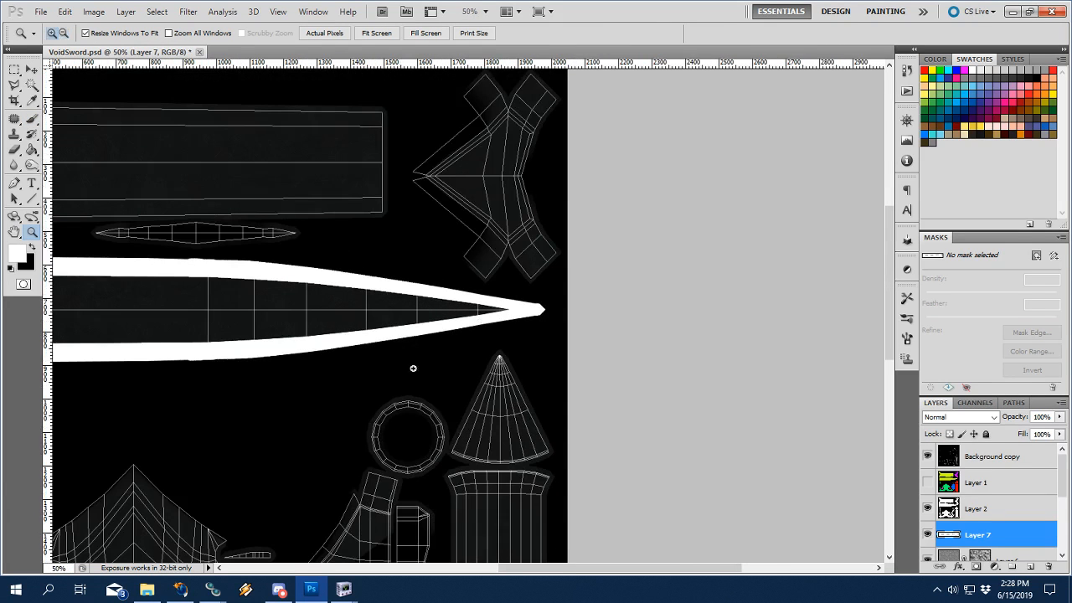
click(927, 456)
drag(193, 305, 503, 336)
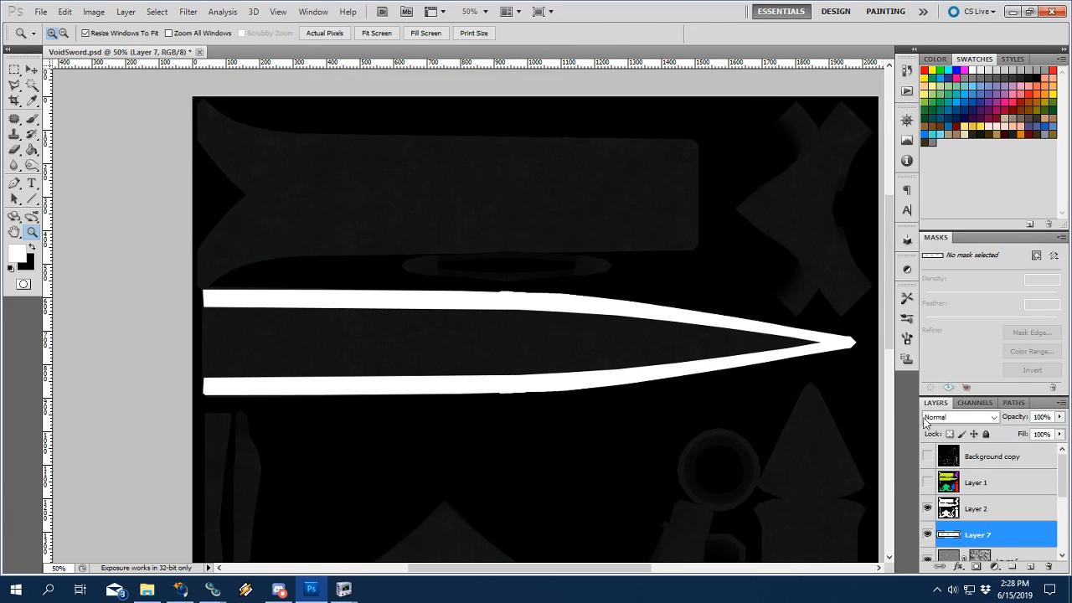
click(926, 417)
click(950, 236)
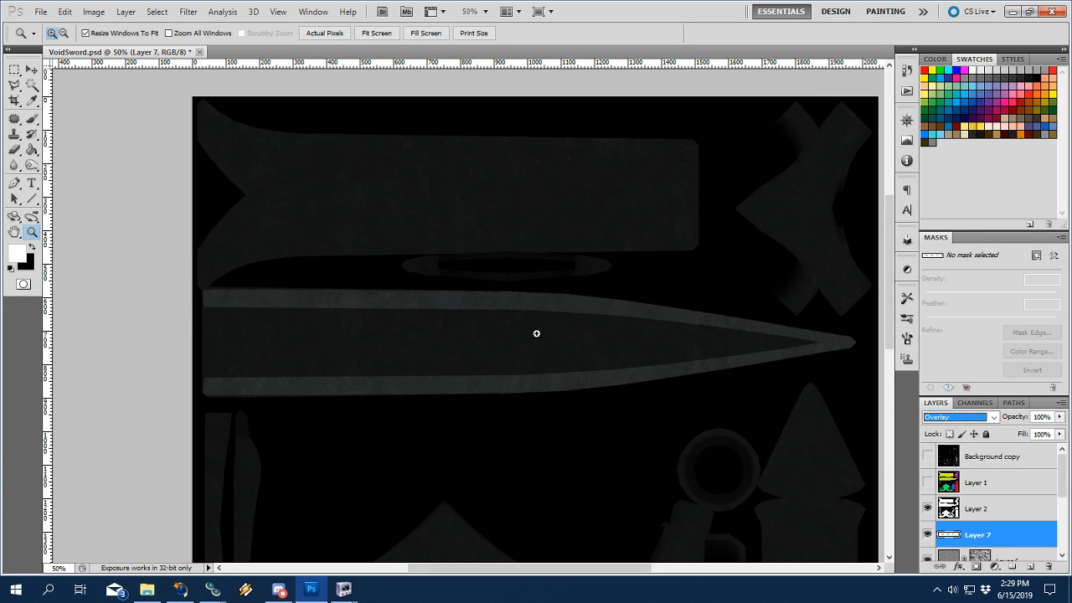
Check the overlaid band up close and try fill values of 70% and 80% on Layer 7.
drag(421, 287, 636, 350)
click(601, 332)
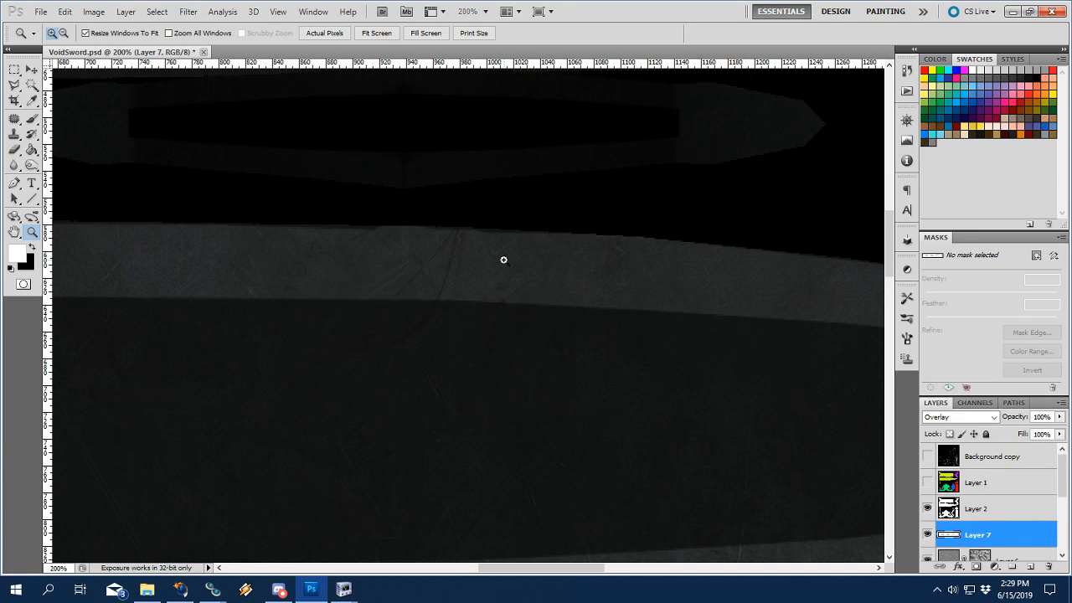
right_click(563, 334)
click(573, 342)
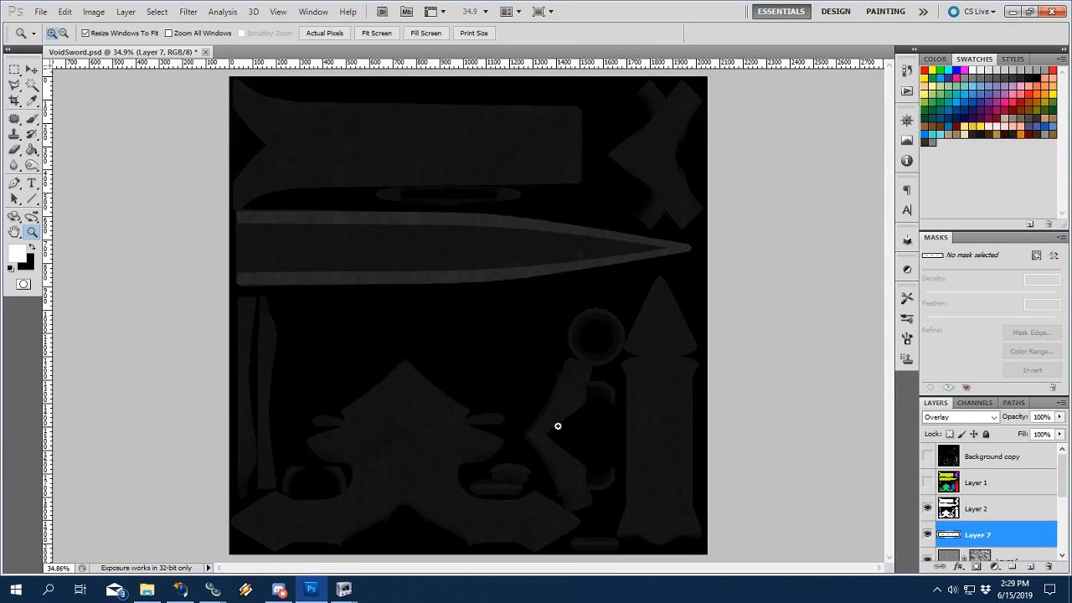
click(1044, 435)
text(70)
key(BackSpace)
key(BackSpace)
text(80)
key(BackSpace)
key(BackSpace)
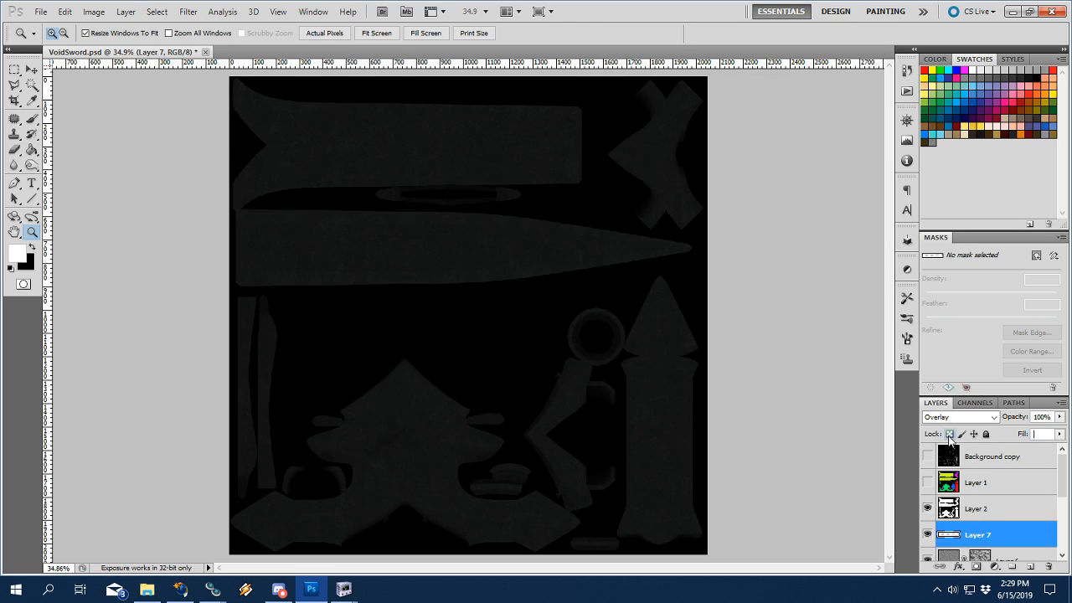
Set Layer 7's fill to 40% and check the band on the blade.
key(BackSpace)
key(BackSpace)
text(40)
click(397, 223)
click(552, 247)
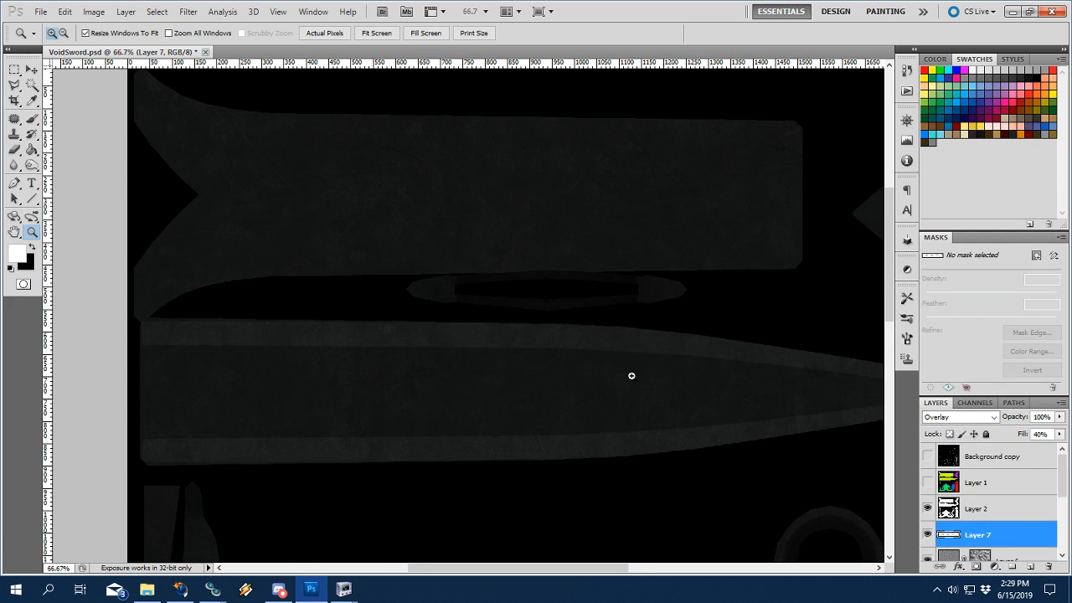
Add a new layer above Layer 7 and show the Background copy wireframe over the upper blade piece.
click(1031, 568)
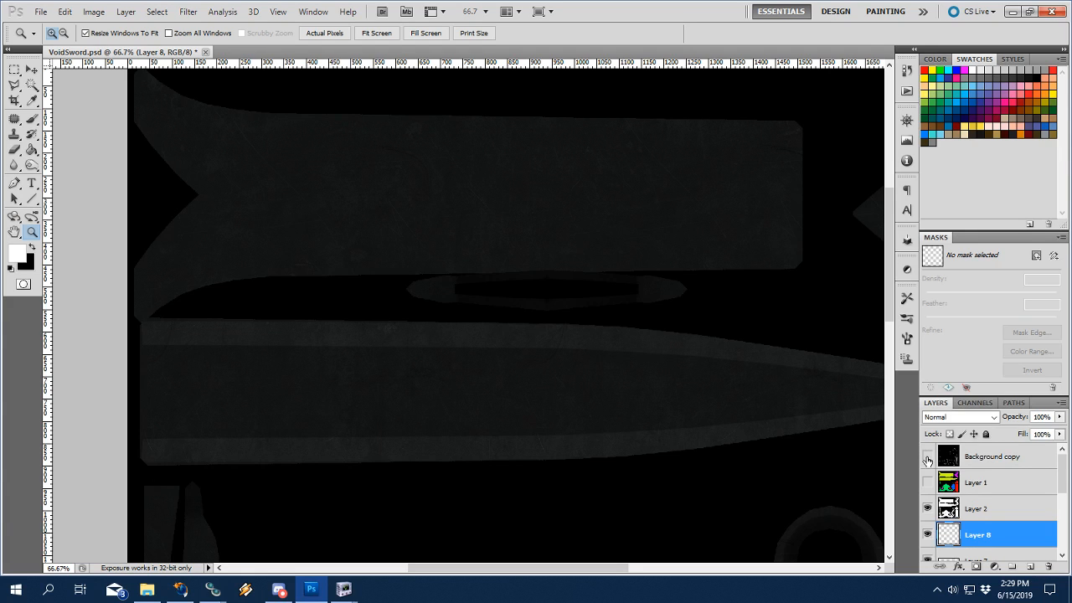
click(926, 457)
click(519, 197)
drag(722, 281, 494, 302)
Outline the upper edge band of the upper blade piece with a polygonal lasso selection that follows the wireframe and closes beyond the blade.
key(l)
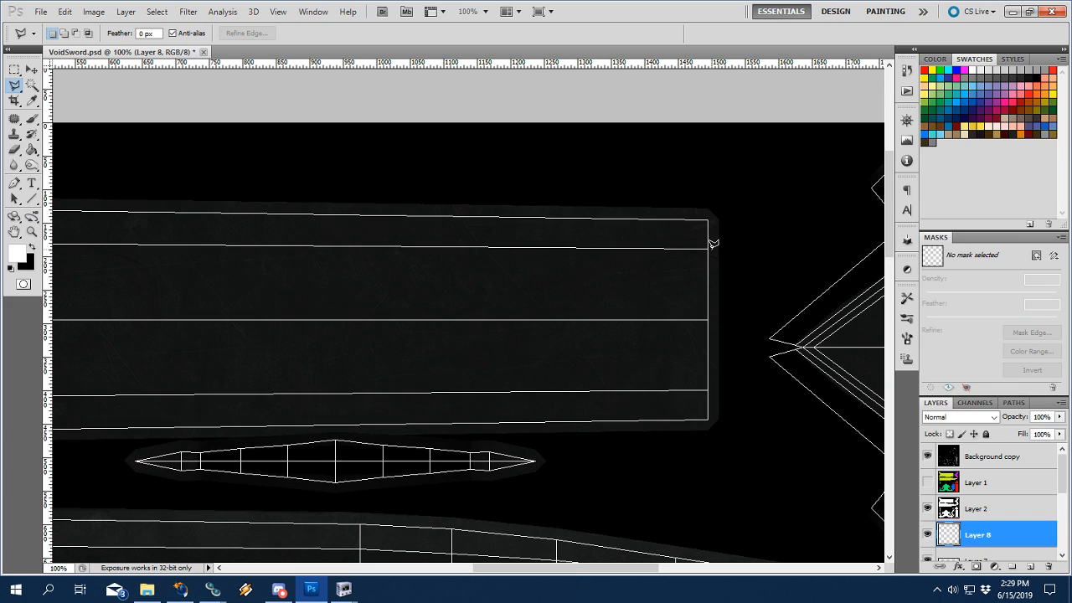
click(710, 243)
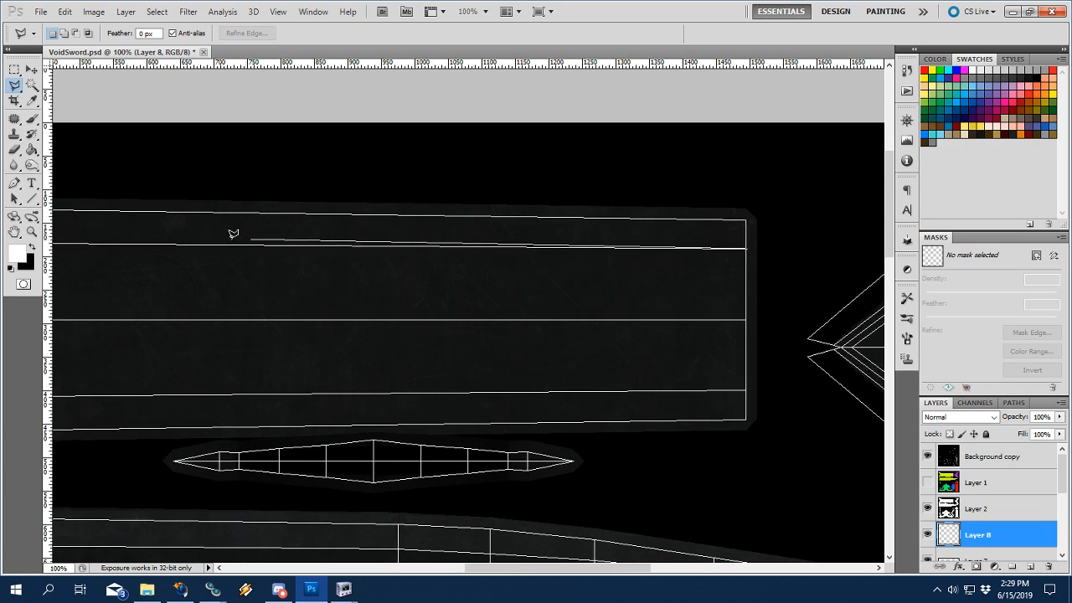
click(341, 242)
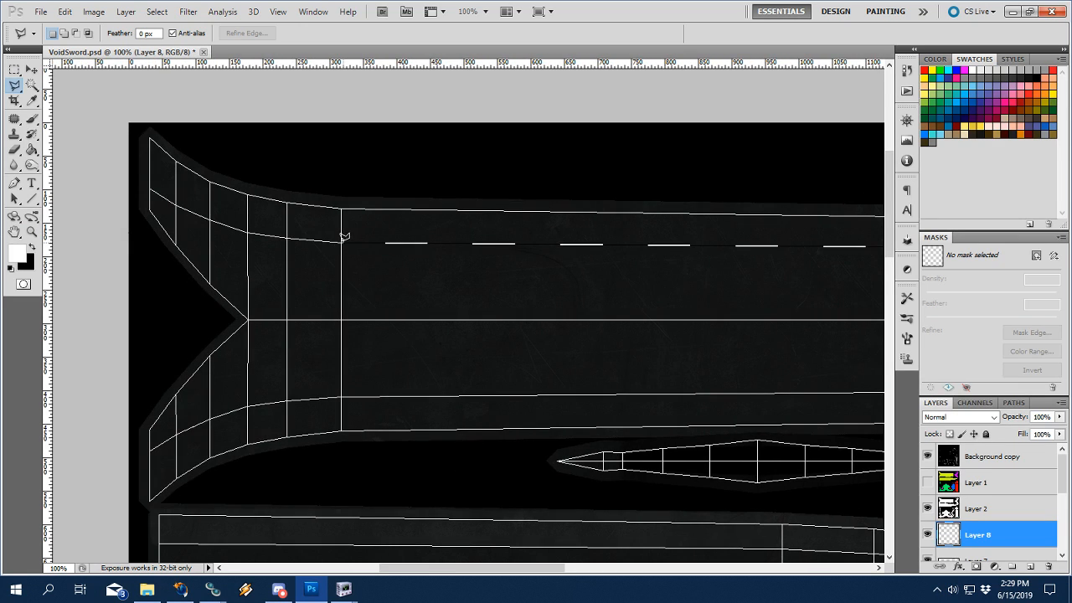
click(287, 237)
click(248, 227)
click(176, 205)
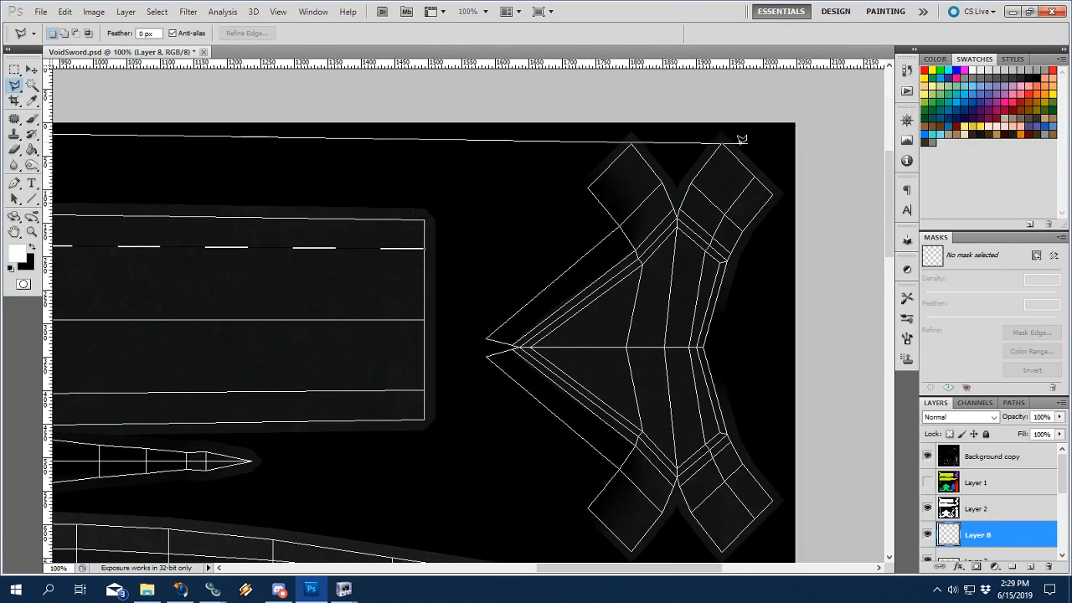
click(481, 143)
click(459, 247)
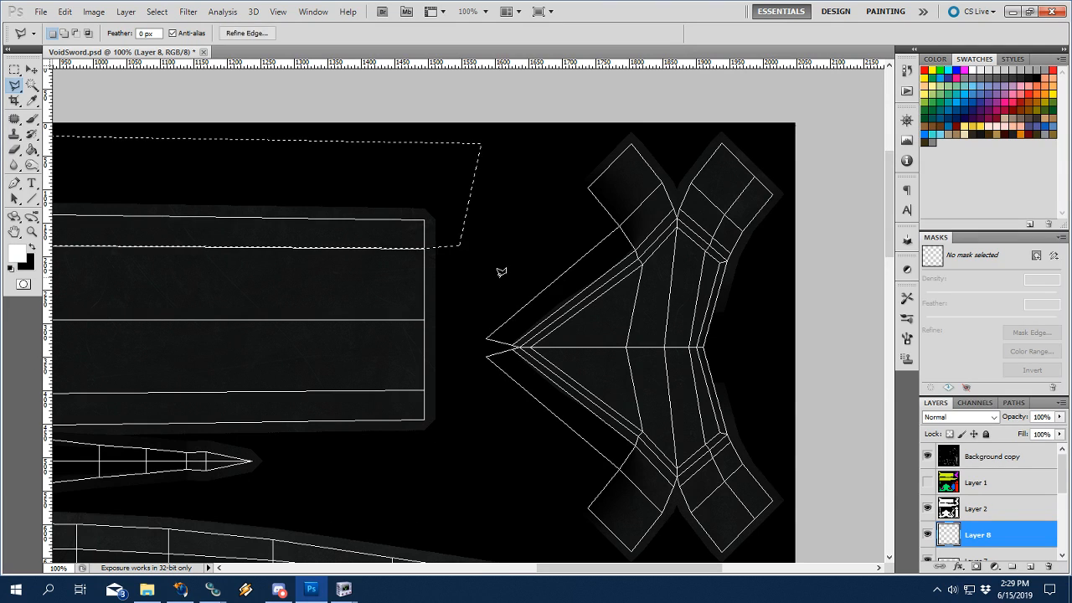
Fill the selected upper edge band with white on Layer 8 and deselect.
key(z)
drag(362, 214, 527, 304)
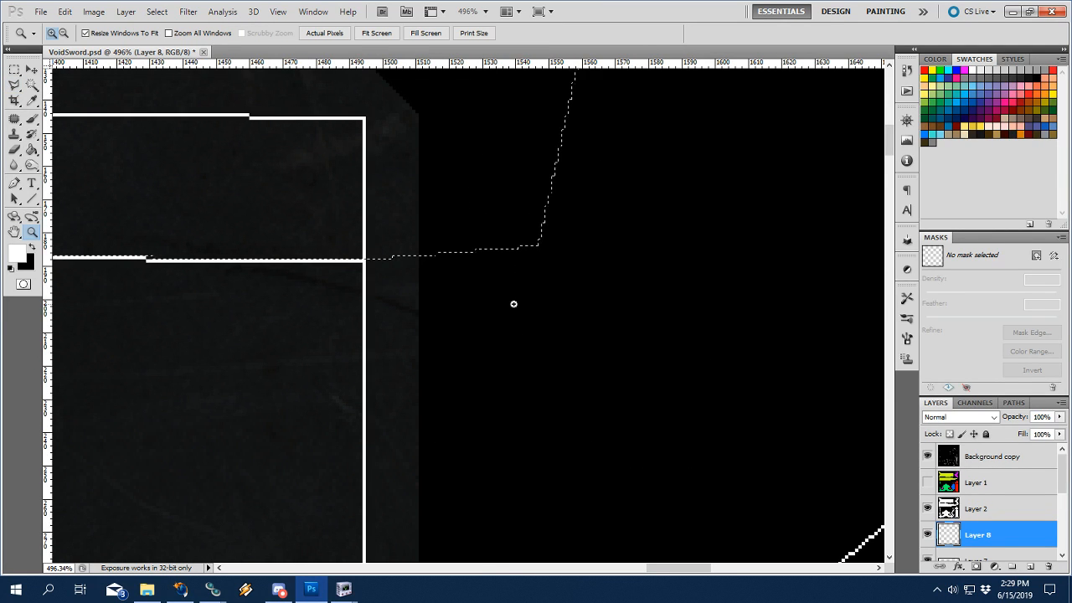
scroll(441, 303, down, 6)
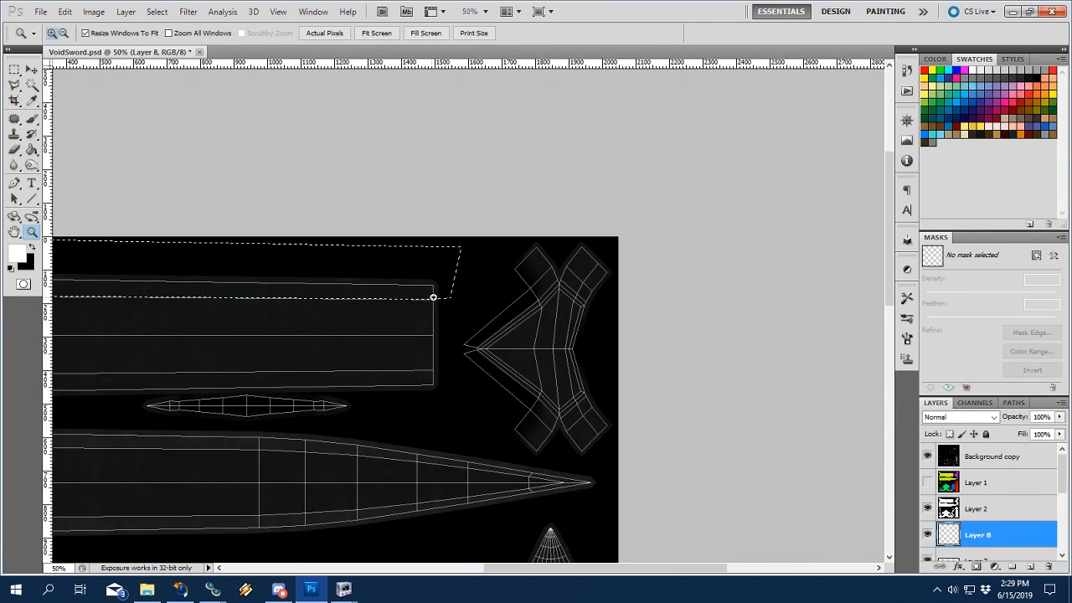
key(g)
click(411, 287)
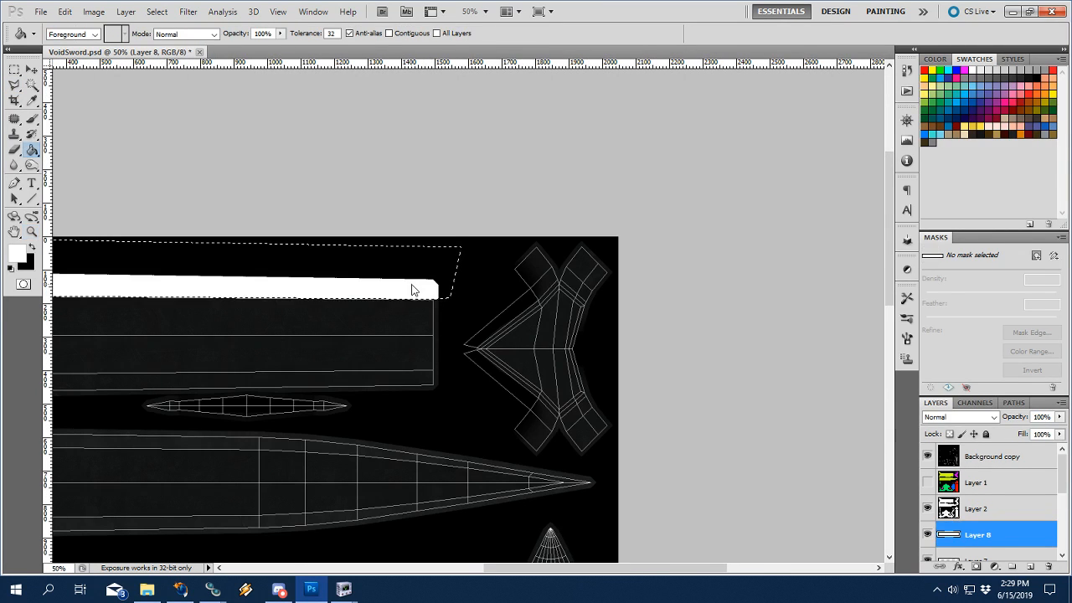
mouse_move(268, 355)
mouse_down()
mouse_move(597, 352)
mouse_move(486, 343)
mouse_up()
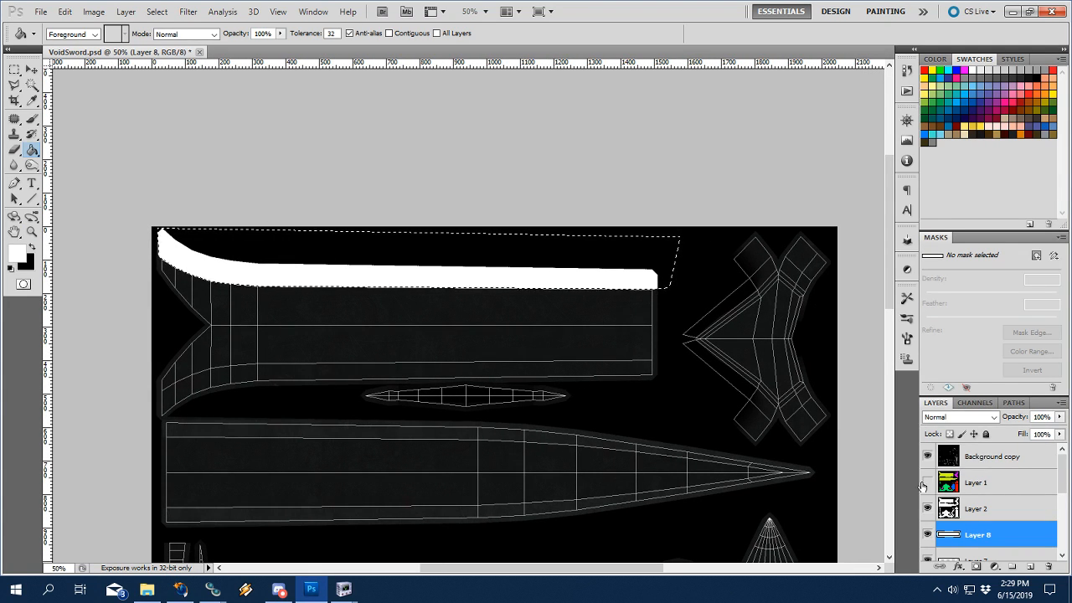
key(ctrl+d)
Check the full fill with Layer 2 briefly hidden, and duplicate Layer 8.
click(927, 509)
click(927, 508)
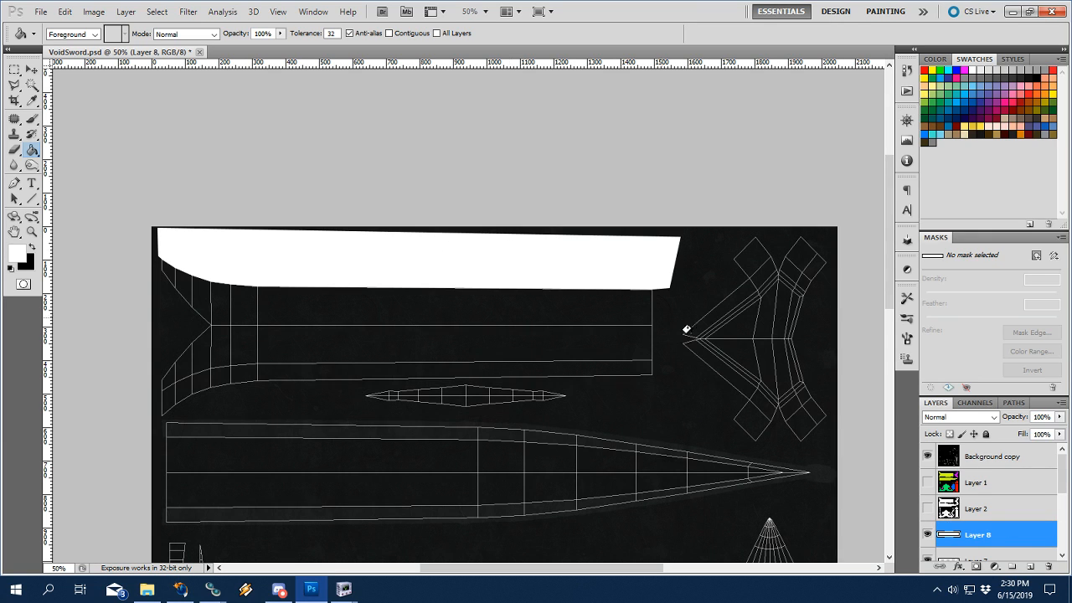
click(927, 508)
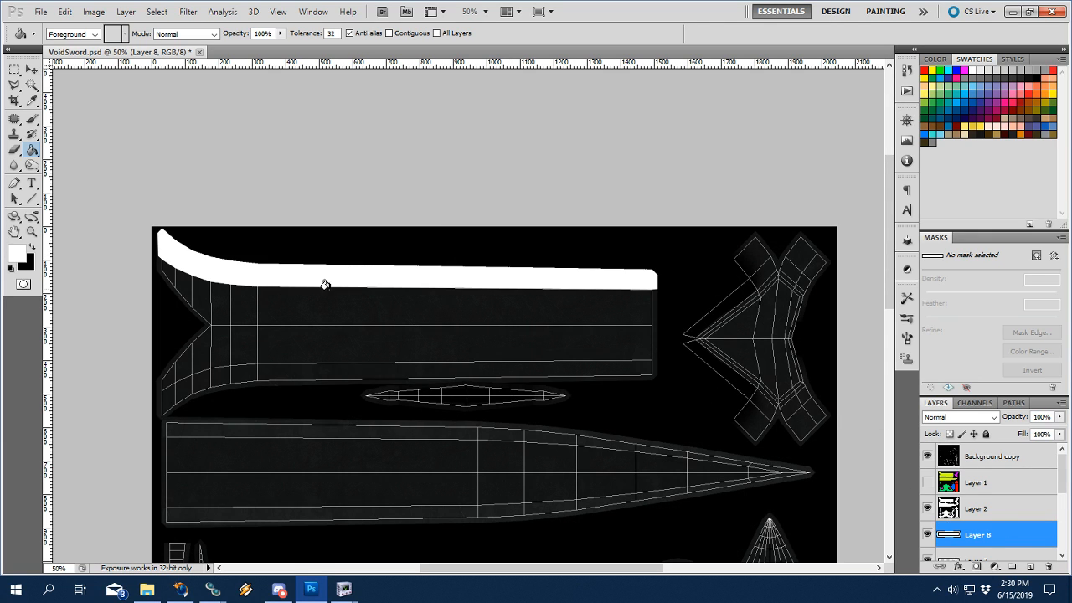
right_click(987, 537)
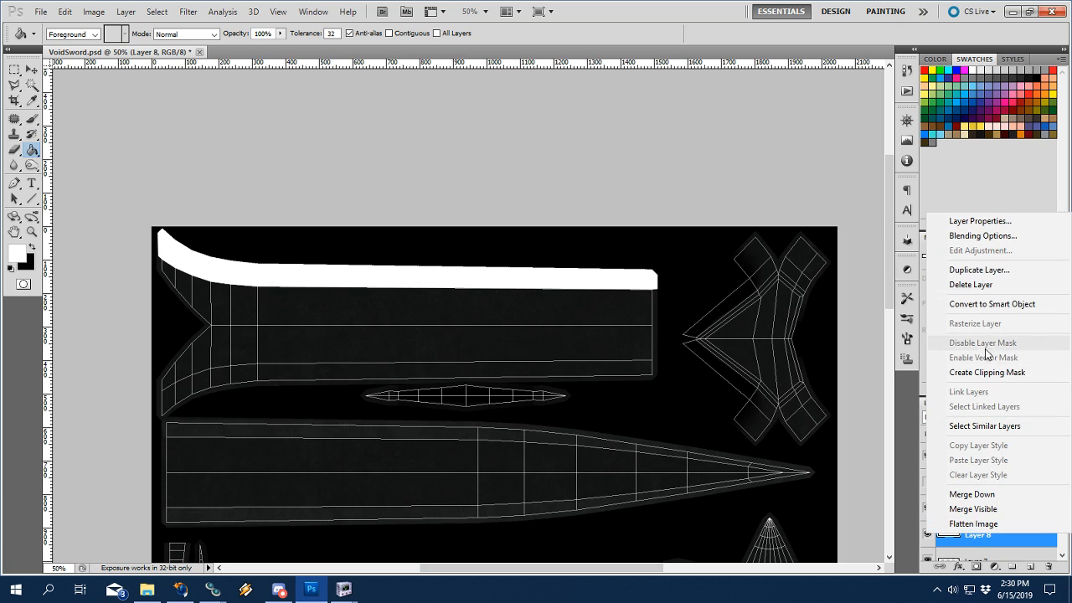
click(973, 276)
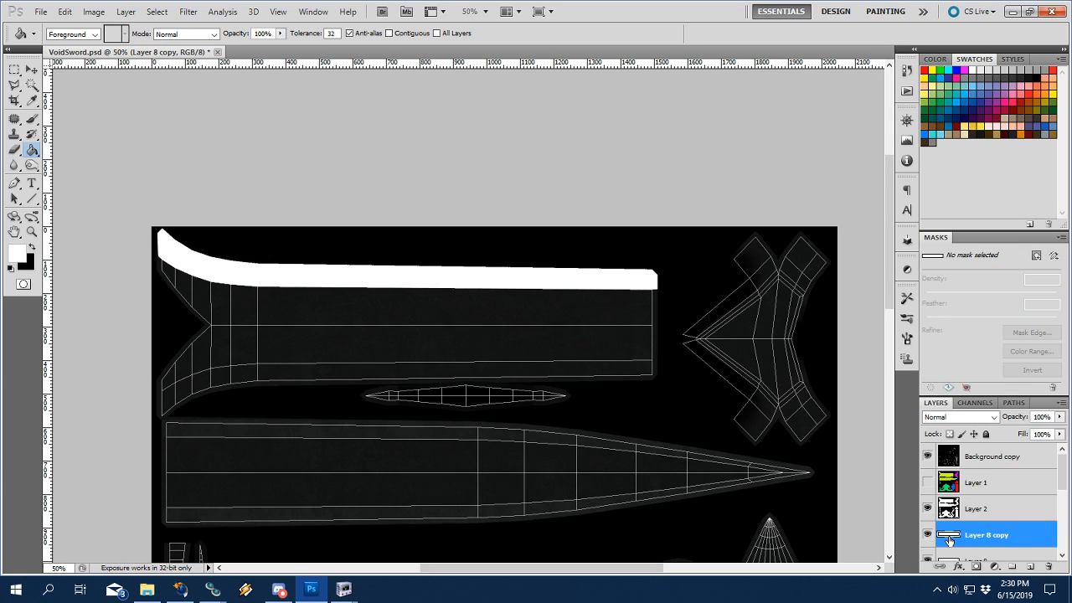
Flip the duplicated band vertically about the blade's centre line onto the lower edge of the upper blade piece, and deselect.
ctrl+click(950, 540)
click(999, 535)
key(l)
right_click(618, 274)
click(667, 429)
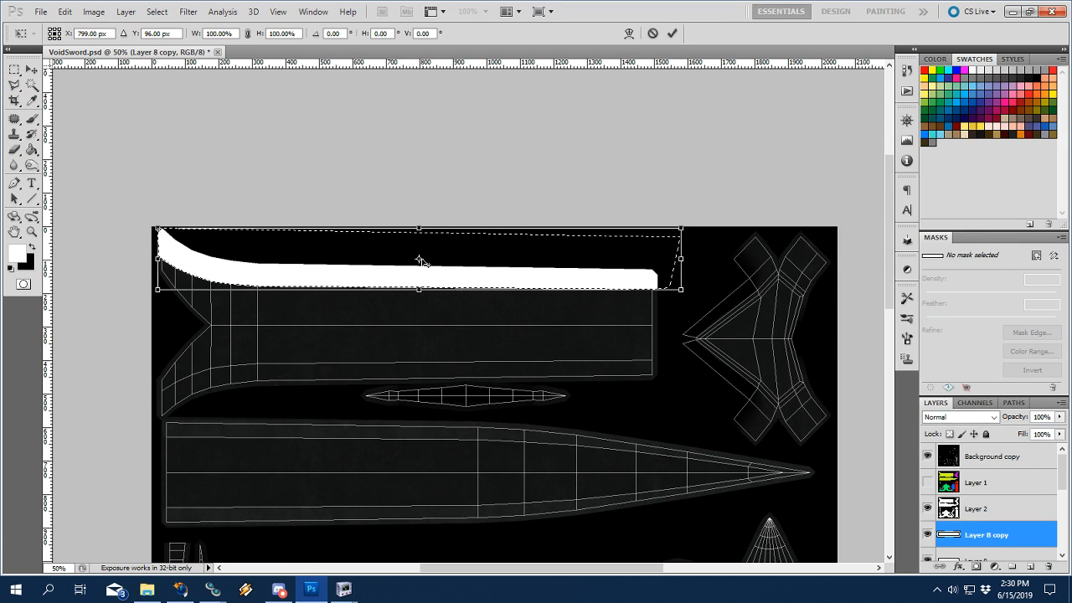
drag(419, 261, 419, 326)
right_click(553, 251)
click(629, 447)
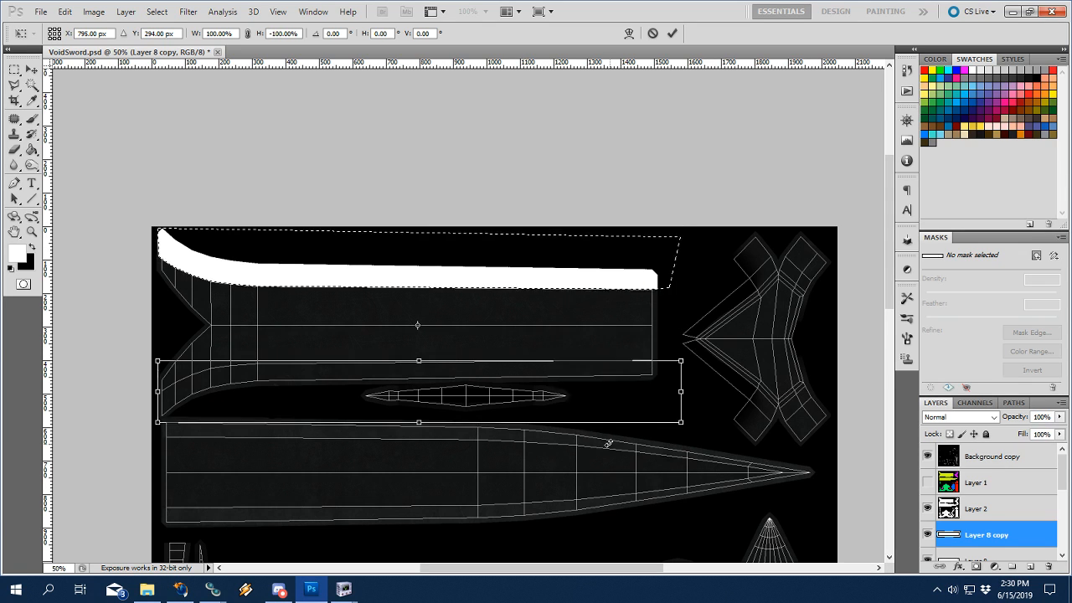
key(Return)
key(ctrl+d)
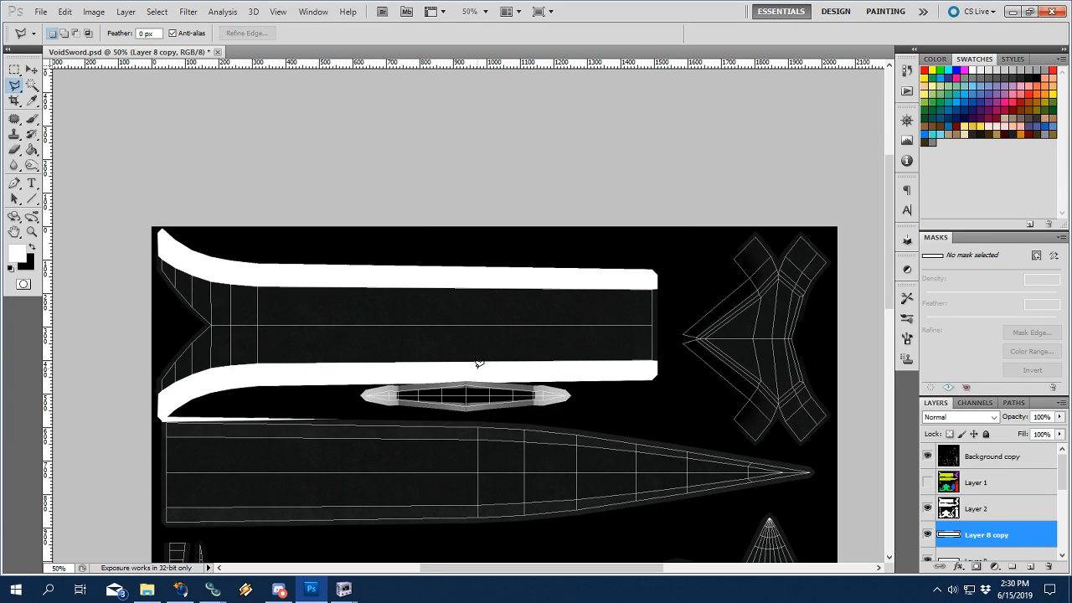
Erase the mirrored band's overflow on the small diamond piece and lower blade piece with a 187 px eraser.
key(v)
key(z)
click(377, 353)
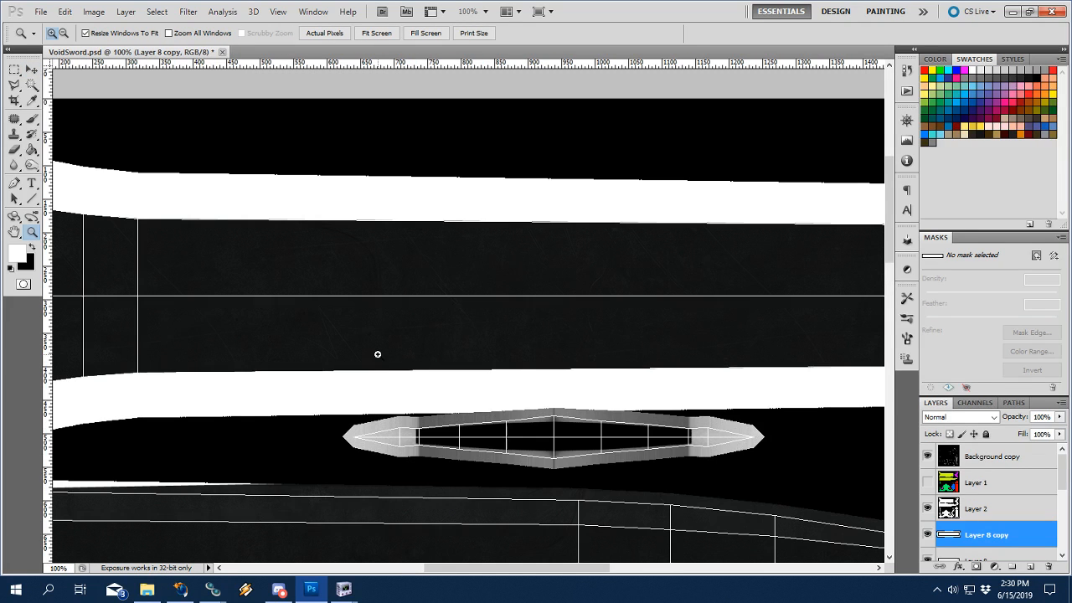
drag(725, 471, 676, 376)
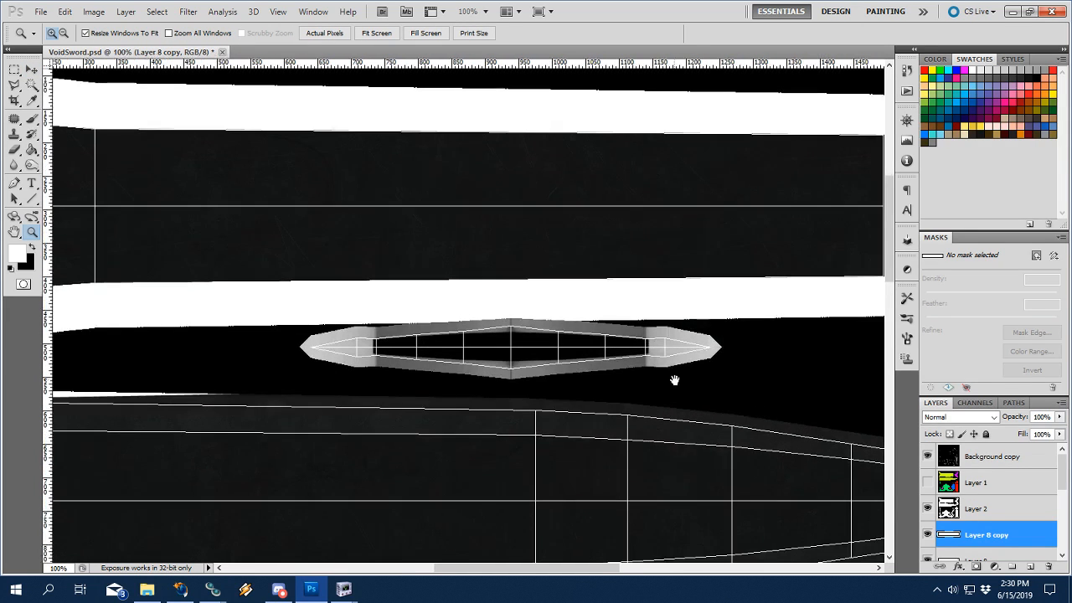
alt+click(586, 352)
key(b)
right_click(519, 360)
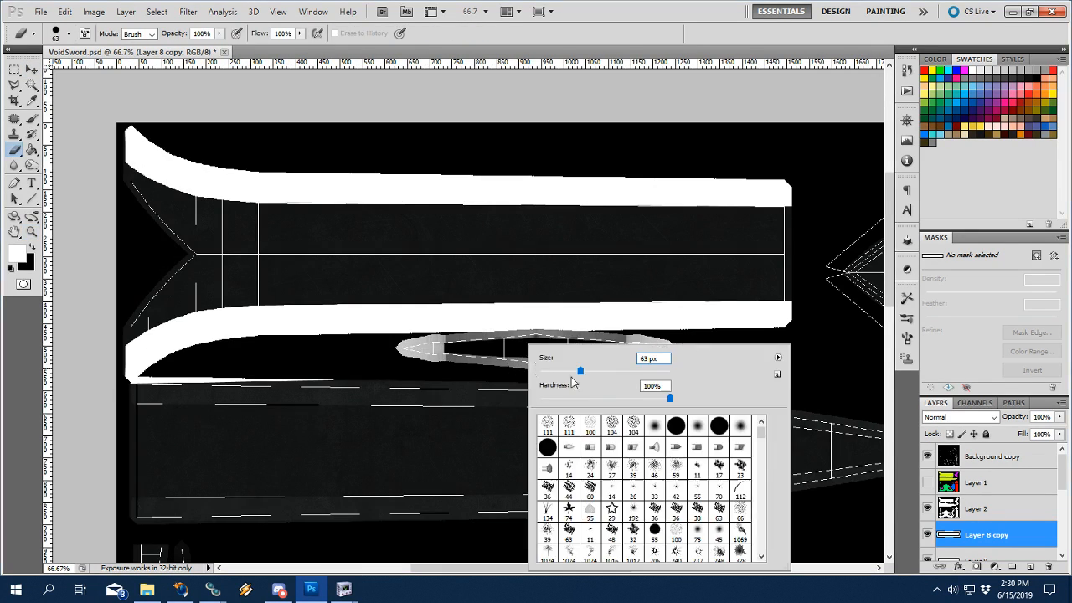
mouse_move(577, 371)
mouse_down()
mouse_move(670, 377)
mouse_move(411, 383)
mouse_up()
key(Return)
key(Return)
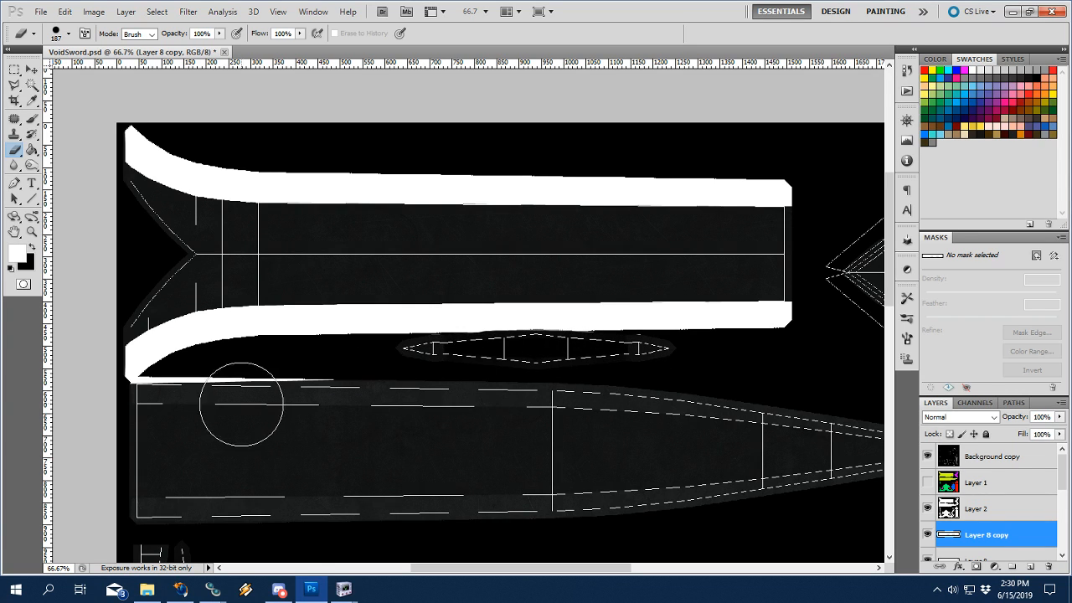
mouse_move(246, 402)
mouse_down()
mouse_move(327, 399)
mouse_move(179, 407)
mouse_move(162, 411)
mouse_move(156, 441)
mouse_up()
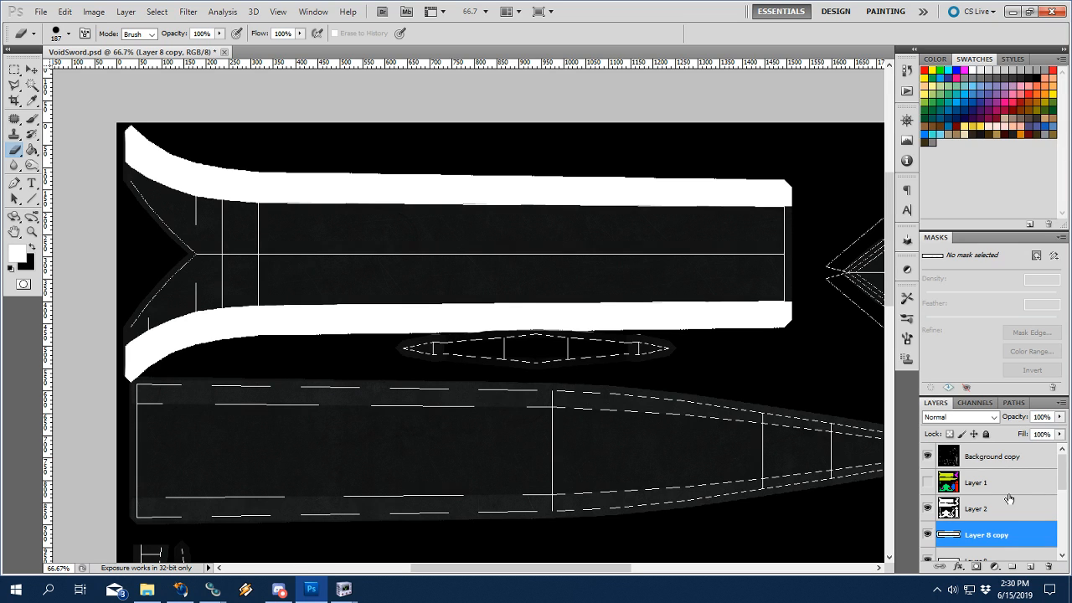
Merge the mirrored copy into Layer 8 and set the layer's blend mode to Overlay.
key(ctrl+e)
scroll(1010, 536, down, 1)
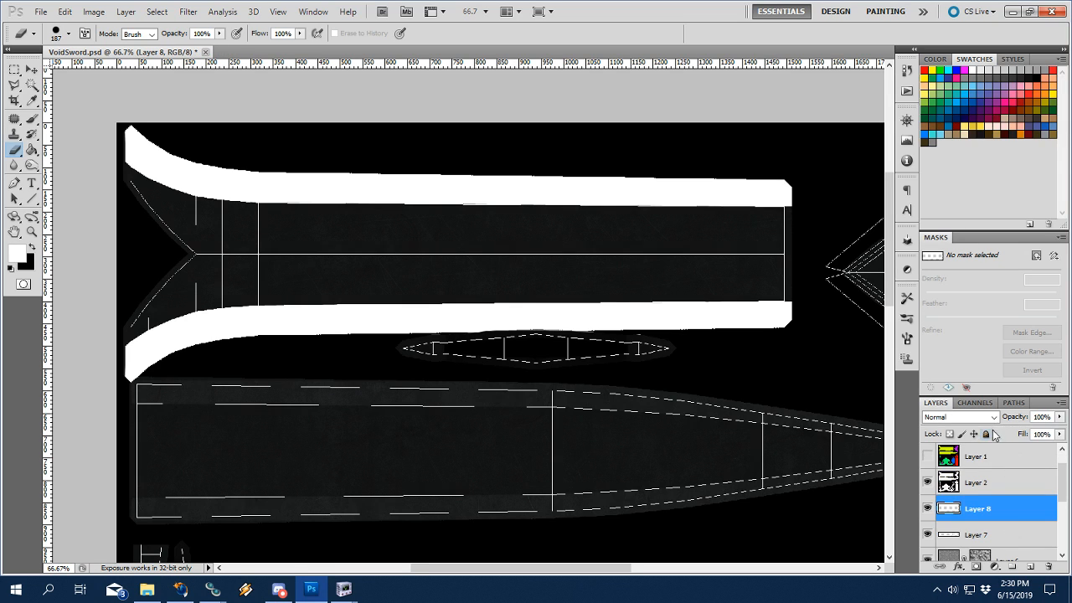
click(990, 416)
click(971, 233)
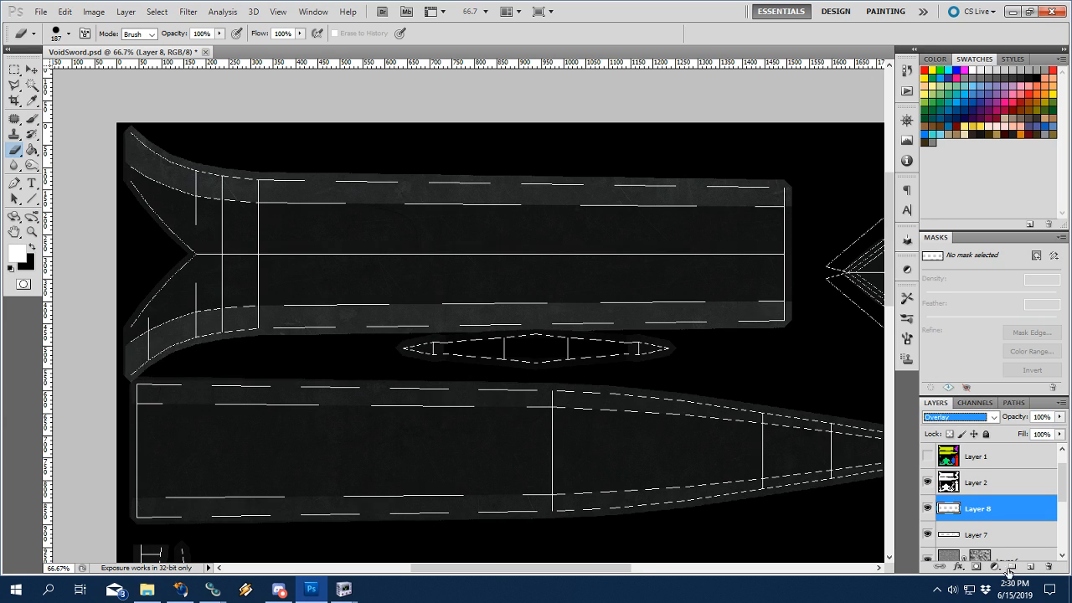
Set Layer 7's fill to 100% and the blend modes of Layer 8 and Layer 7 to Normal.
click(976, 534)
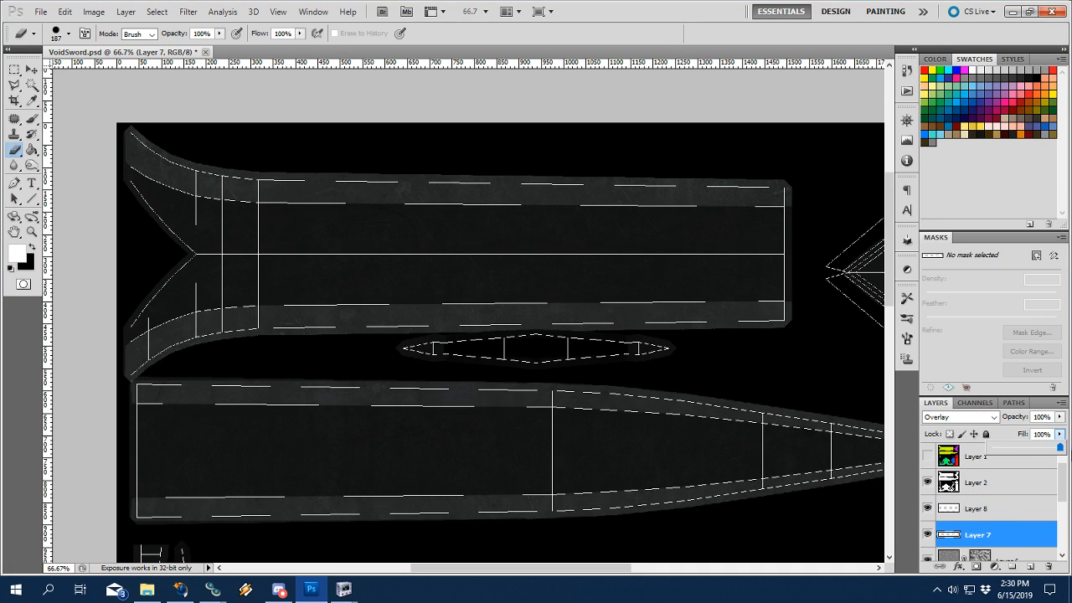
click(976, 511)
click(961, 416)
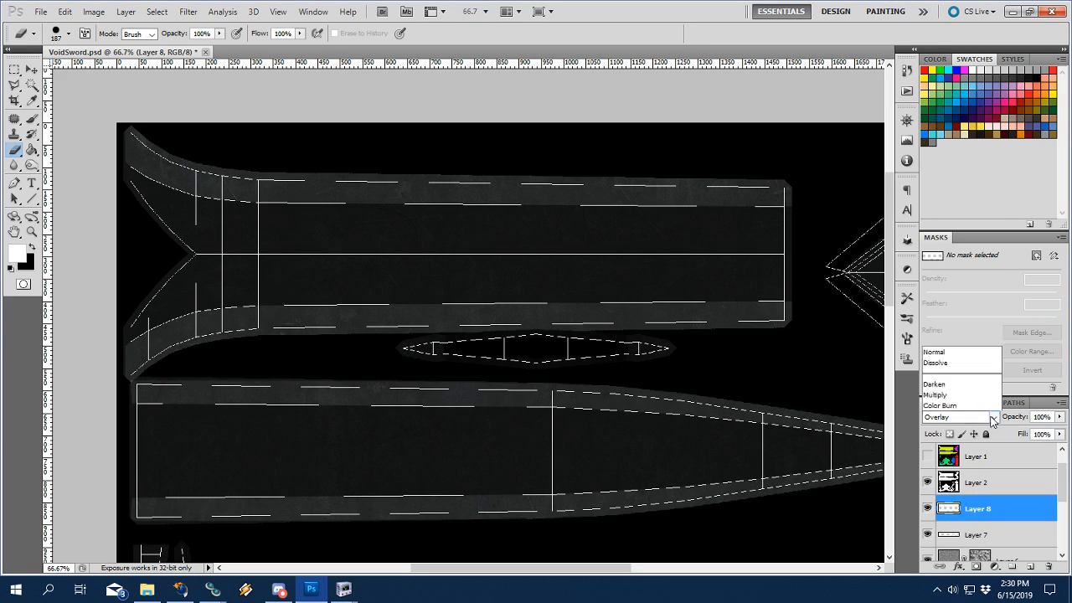
click(954, 75)
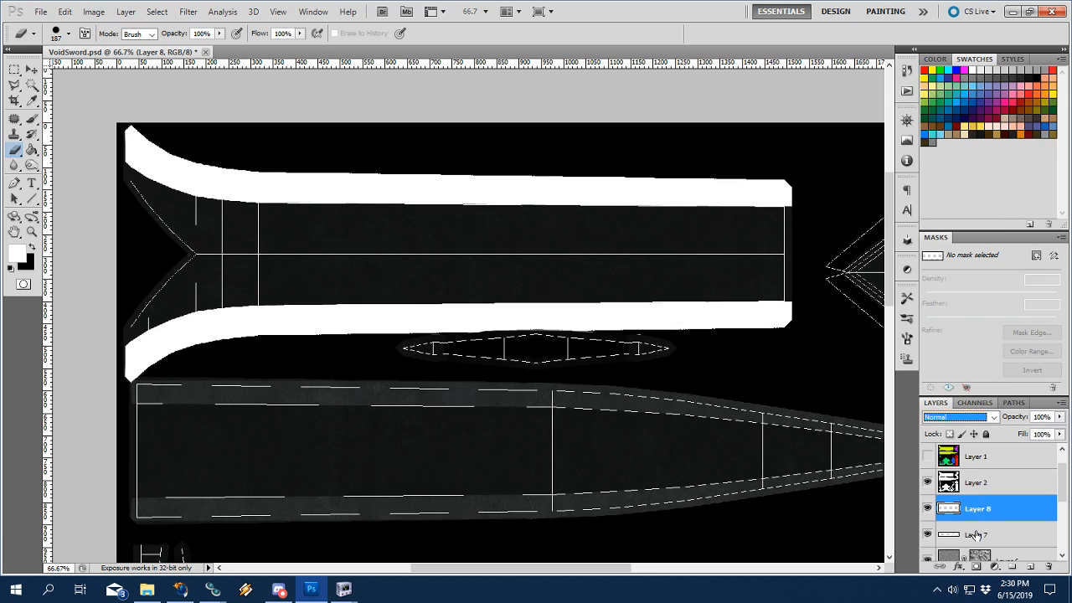
click(976, 534)
click(963, 416)
click(954, 74)
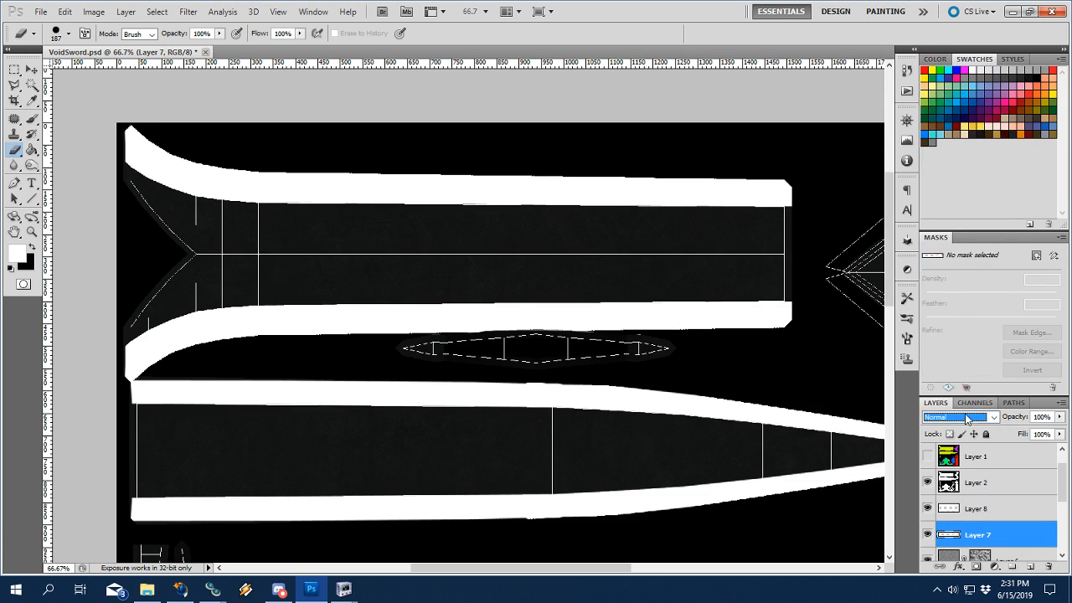
Merge Layer 8 into Layer 7 and give the combined layer Overlay blend mode with 40% fill.
click(981, 509)
key(ctrl+e)
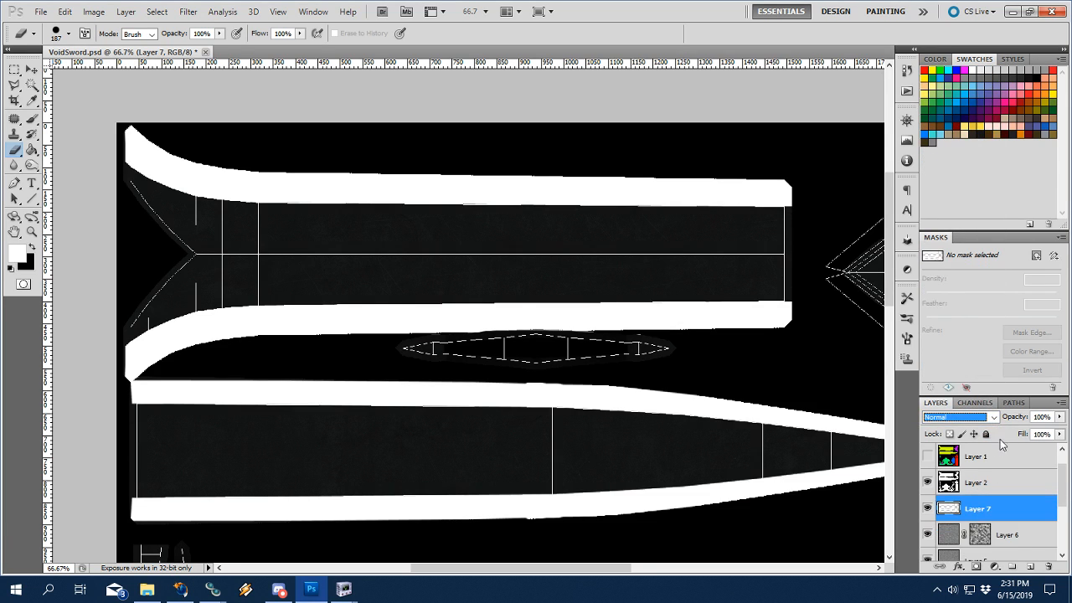
click(960, 416)
click(954, 228)
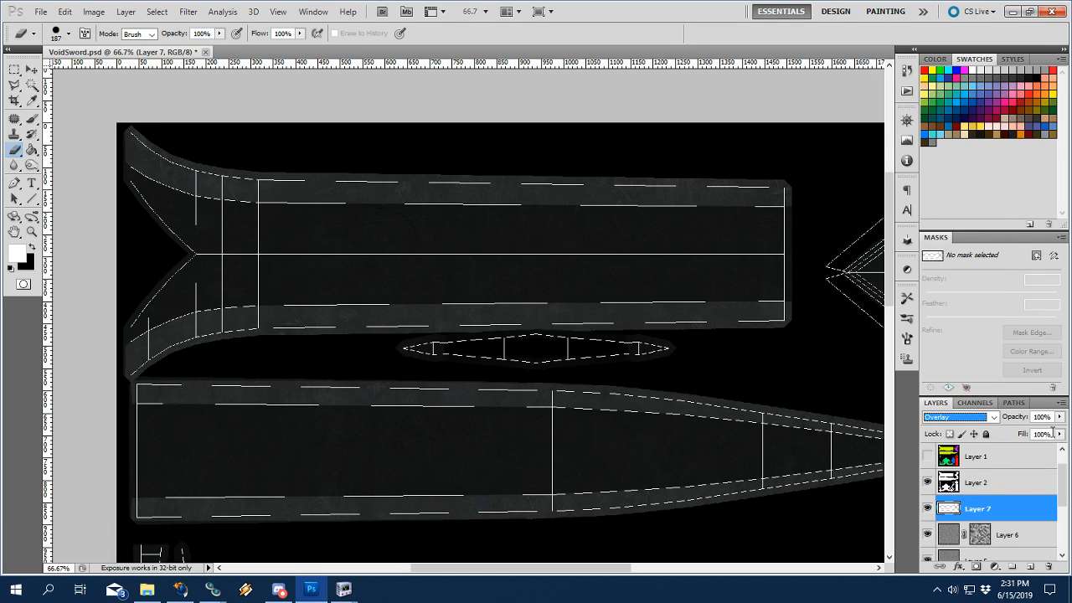
click(1053, 432)
text(40)
scroll(947, 458, up, 1)
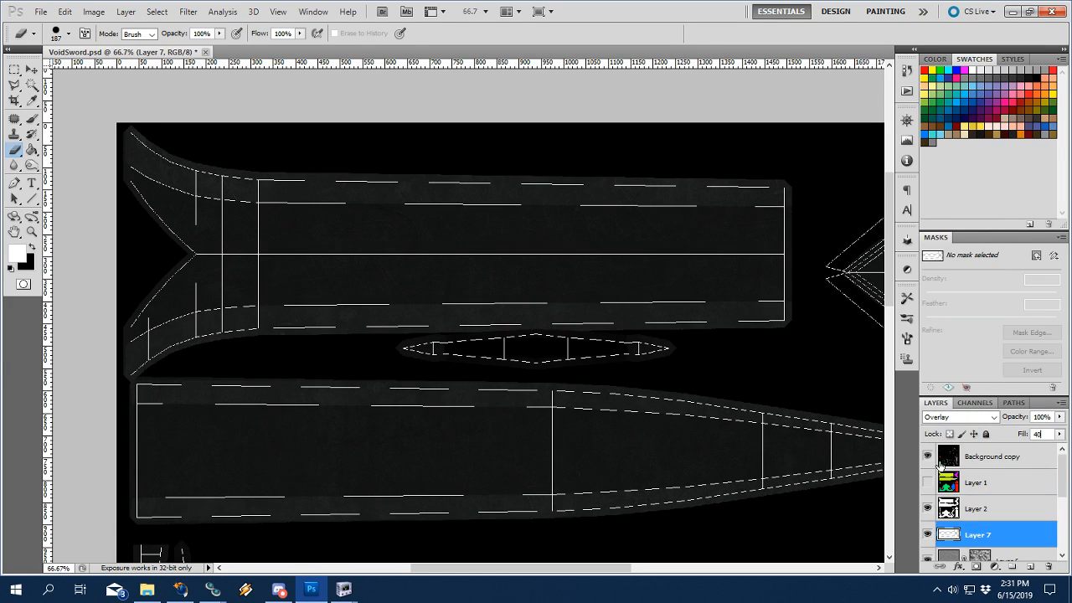
Hide the Background copy wireframe and save the document.
click(927, 457)
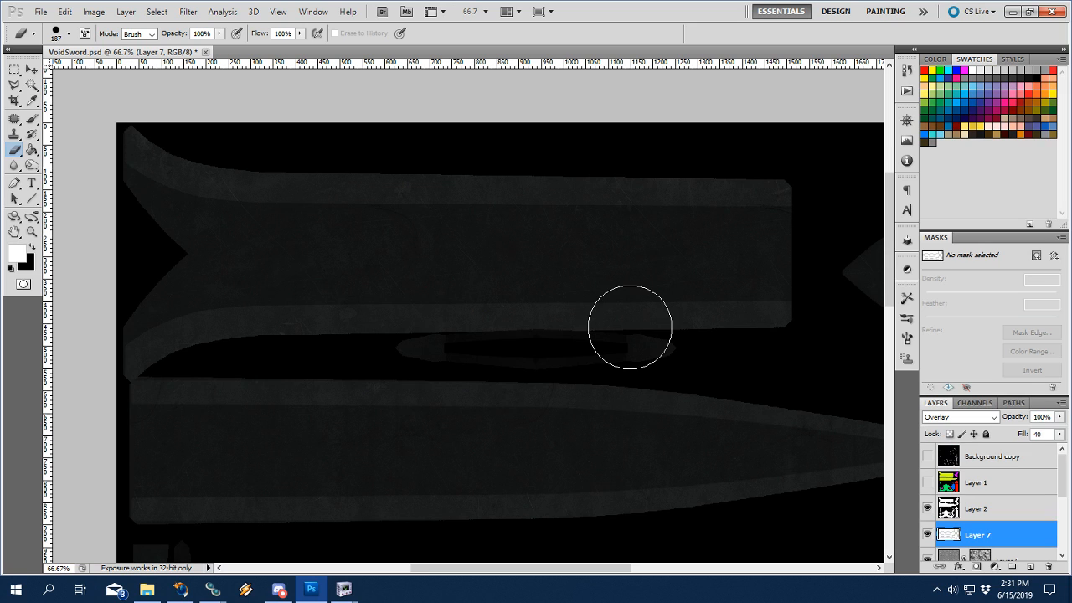
key(z)
key(ctrl+0)
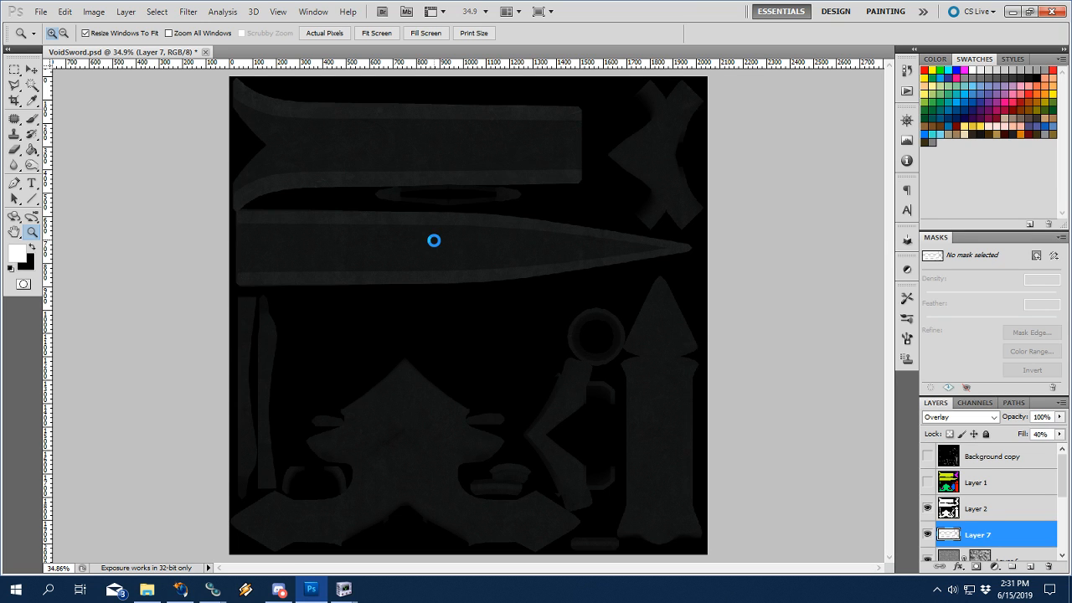
Inspect the blade bands up close and add a new layer above Layer 7.
click(410, 253)
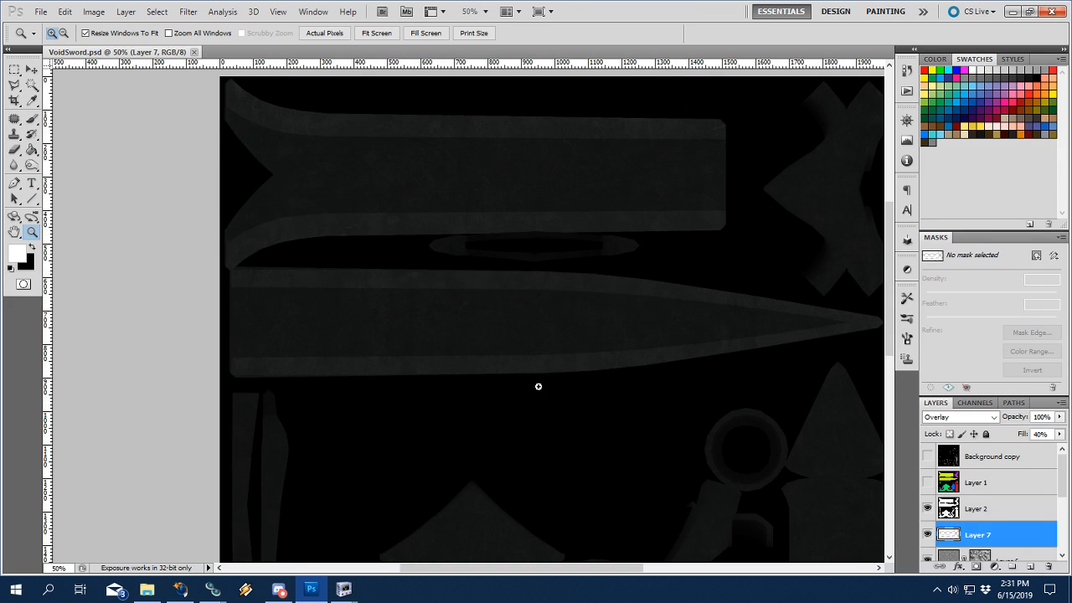
drag(584, 443, 605, 441)
click(387, 306)
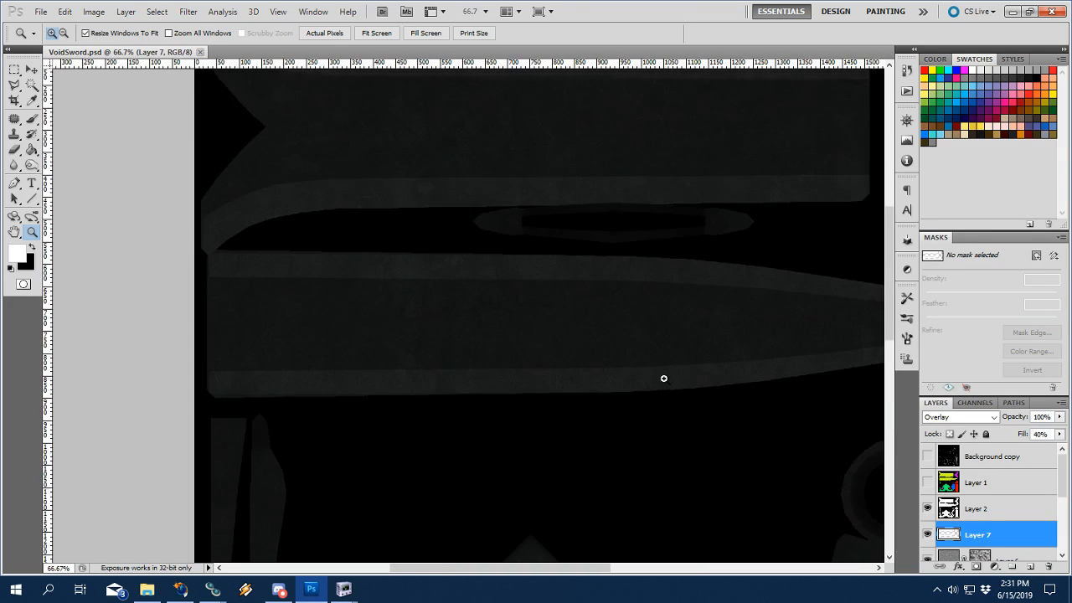
click(1028, 568)
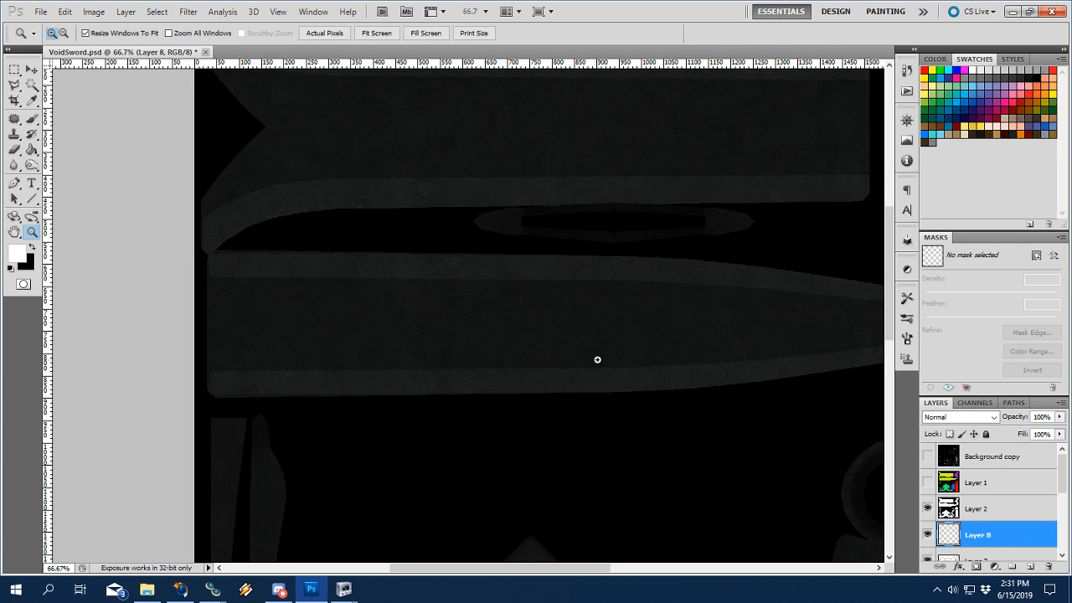
Check Layer 6's texture on the large guard piece in Normal blend mode, and restore the layer to Overlay.
drag(647, 221, 519, 134)
drag(606, 430, 670, 147)
click(487, 274)
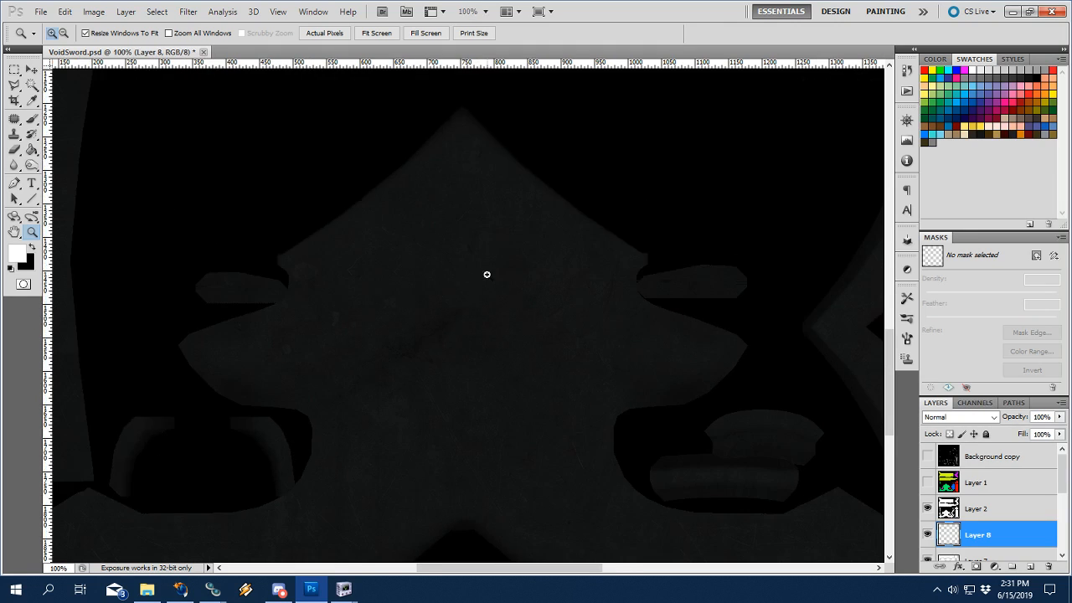
drag(522, 209, 552, 341)
click(443, 340)
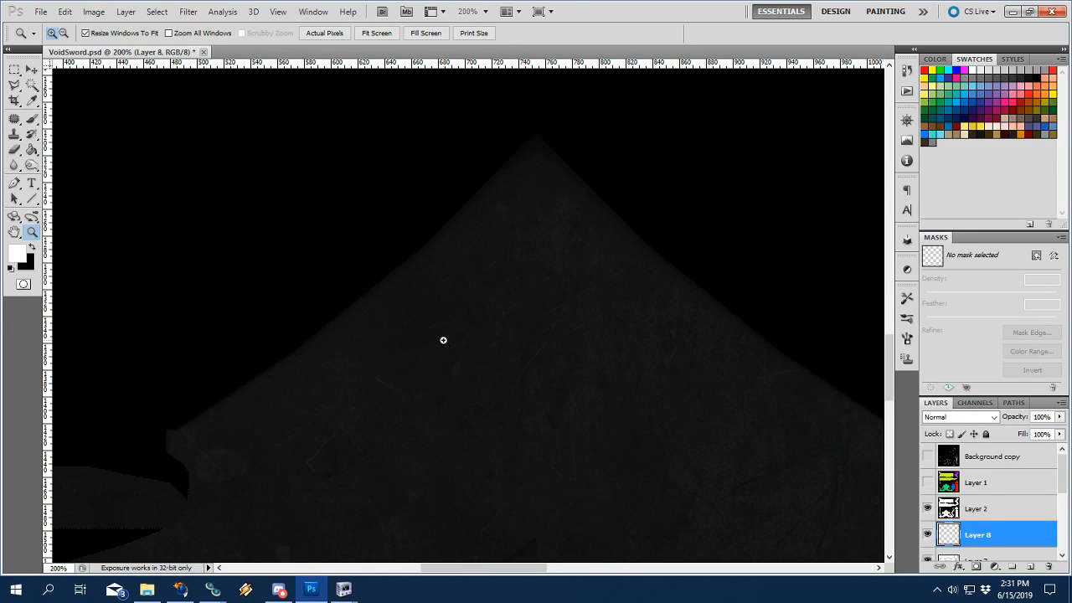
scroll(993, 496, down, 4)
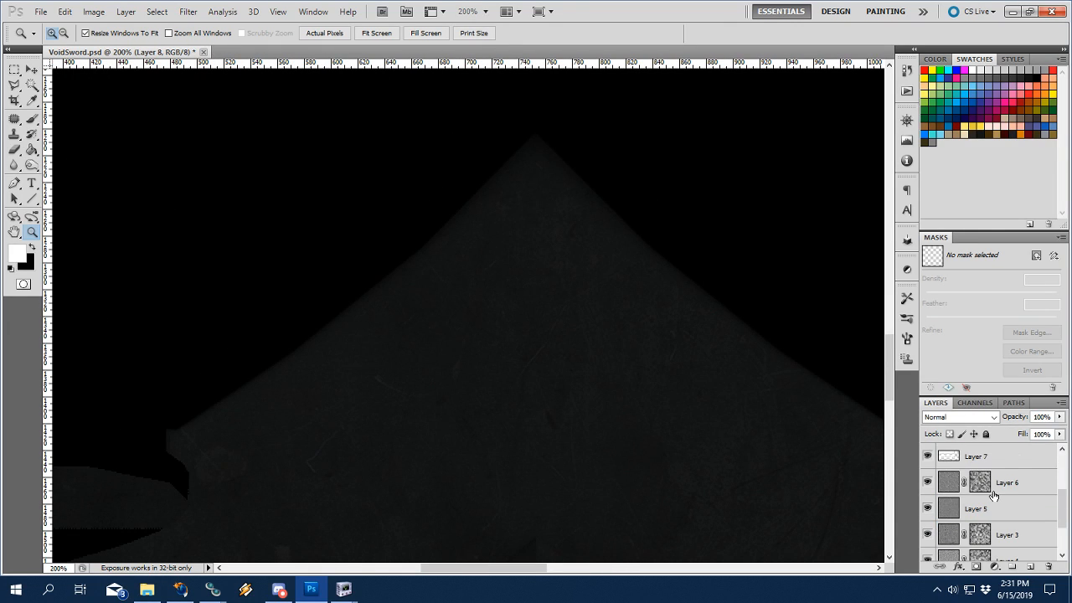
click(993, 494)
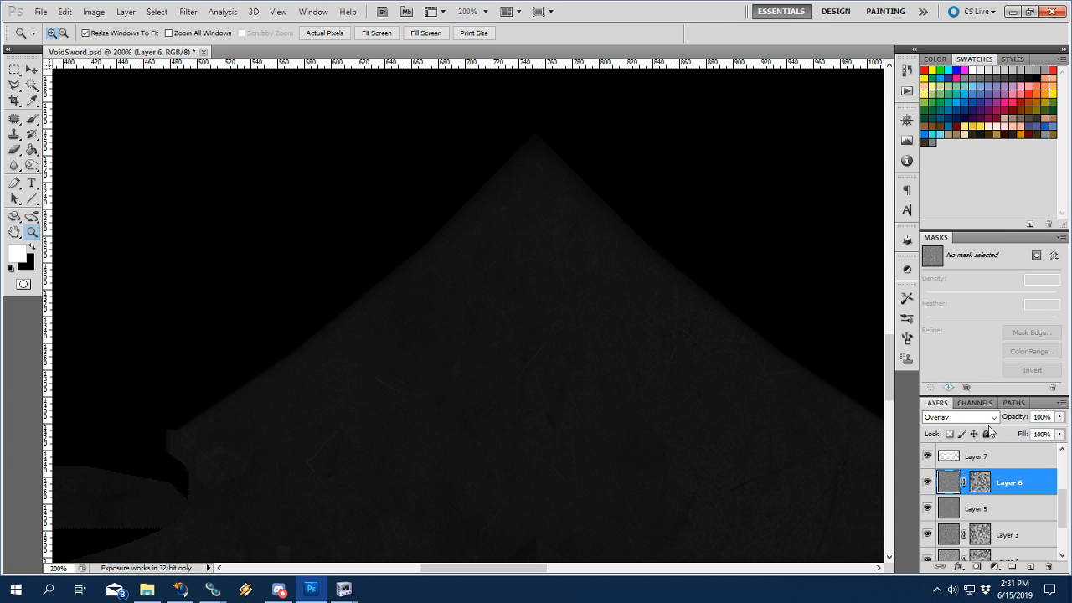
click(958, 416)
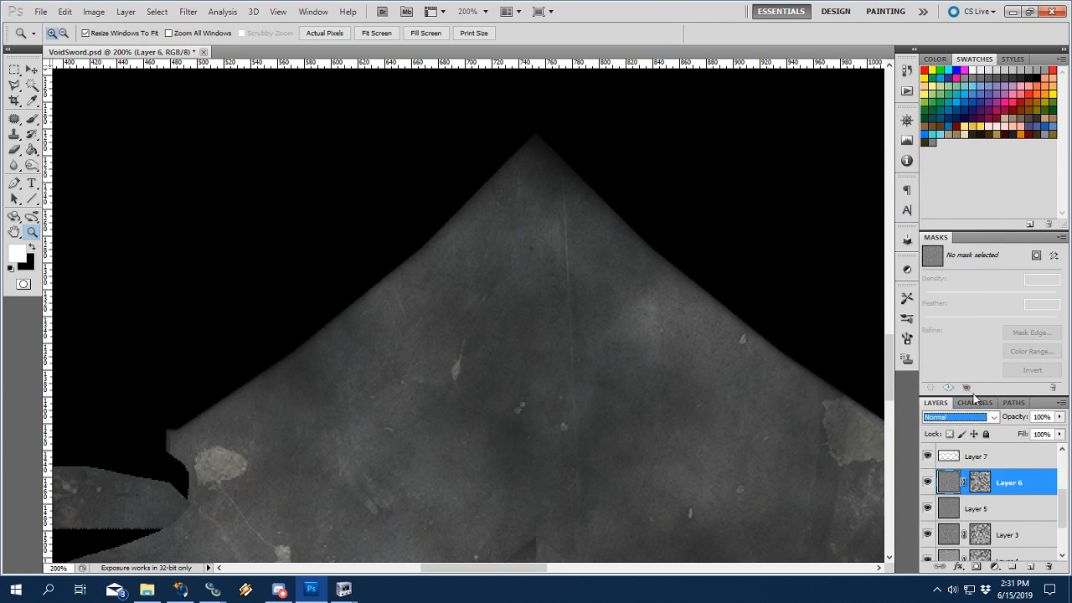
click(993, 417)
click(954, 241)
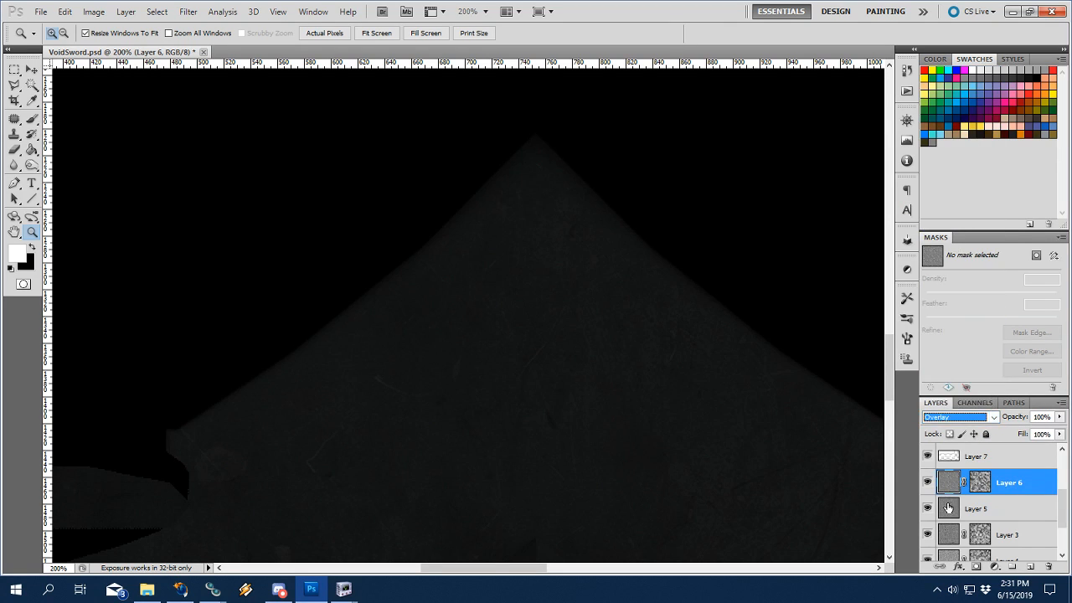
Check Layer 5's scratches on the guard piece in Normal blend mode, and restore the layer to Overlay.
click(948, 507)
click(993, 417)
click(933, 74)
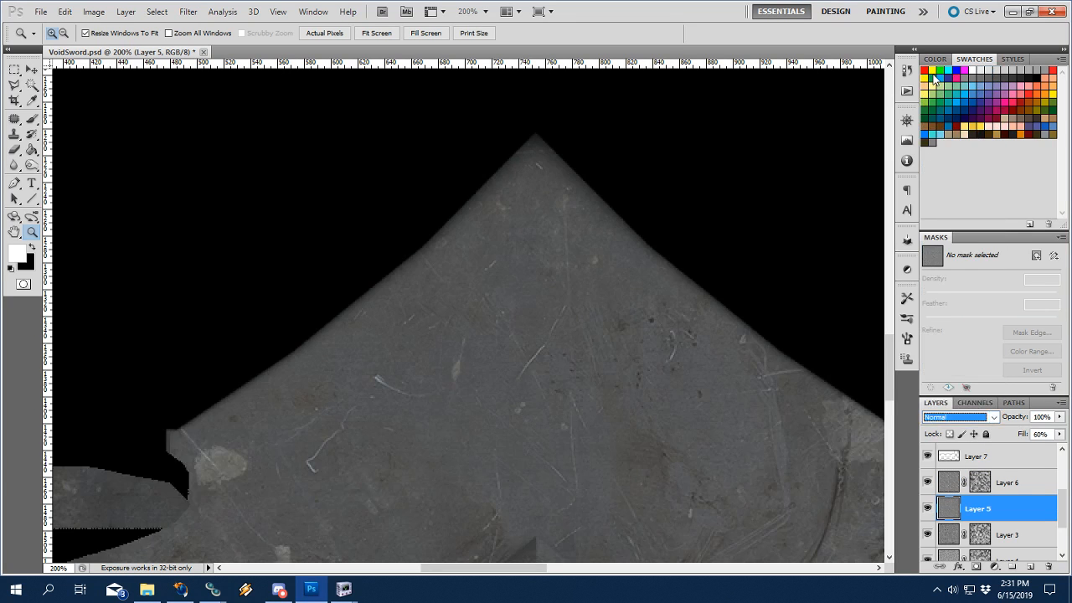
drag(726, 439, 665, 241)
click(993, 417)
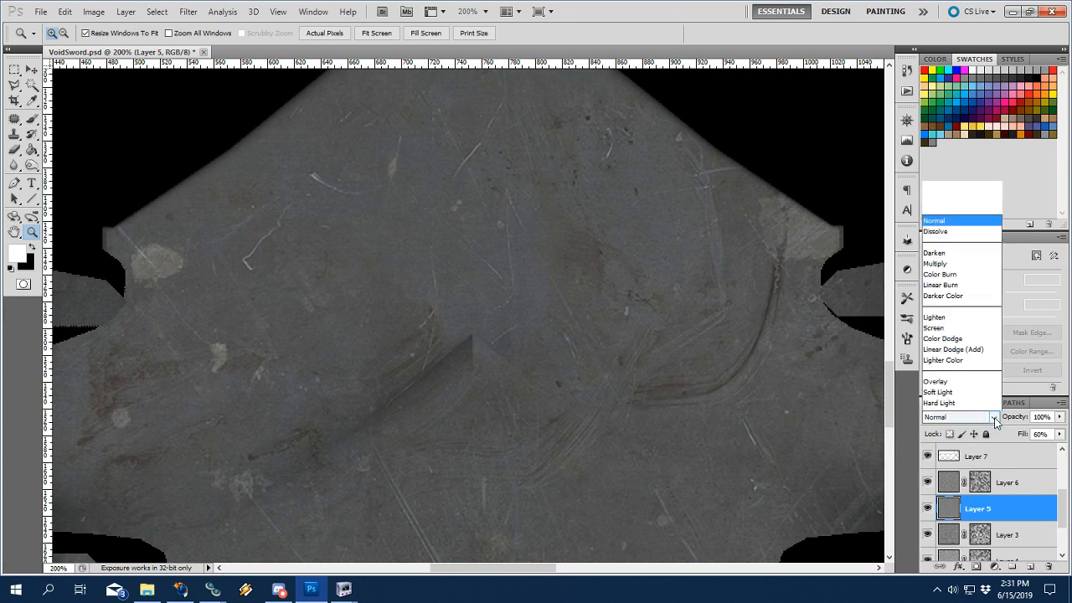
click(961, 236)
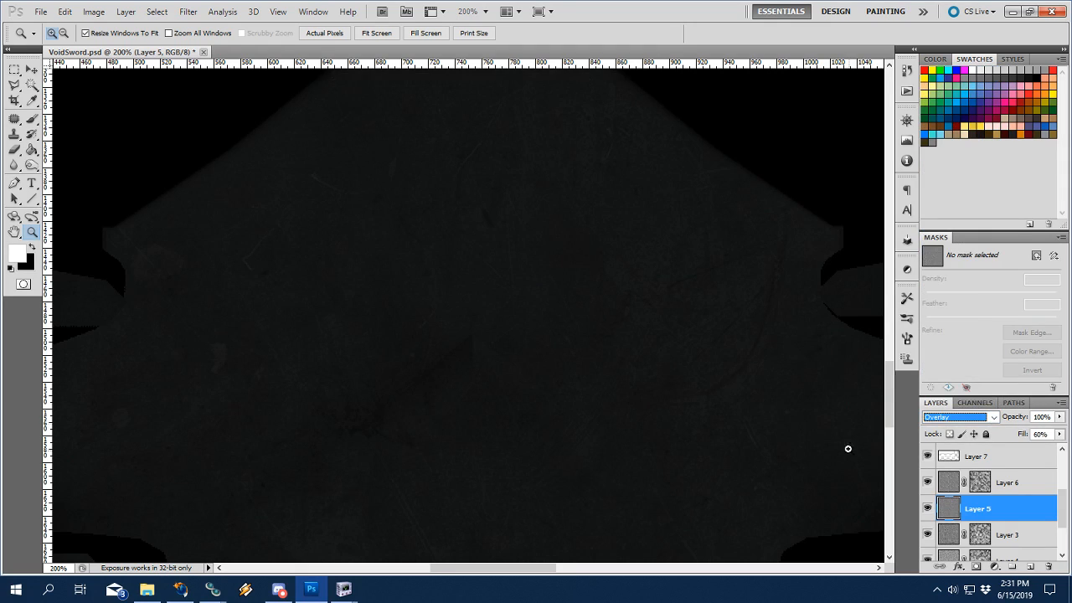
Select Layer 8 and set up the Brush tool with the 6 px square-looking tip at a size of 4 px.
key(ctrl+0)
scroll(984, 509, up, 3)
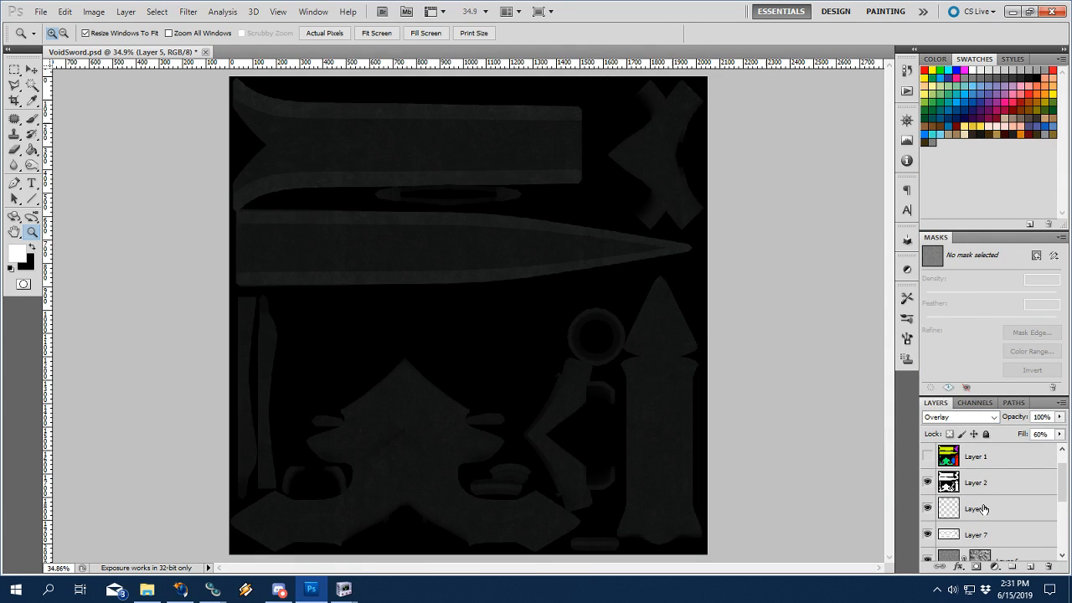
click(983, 507)
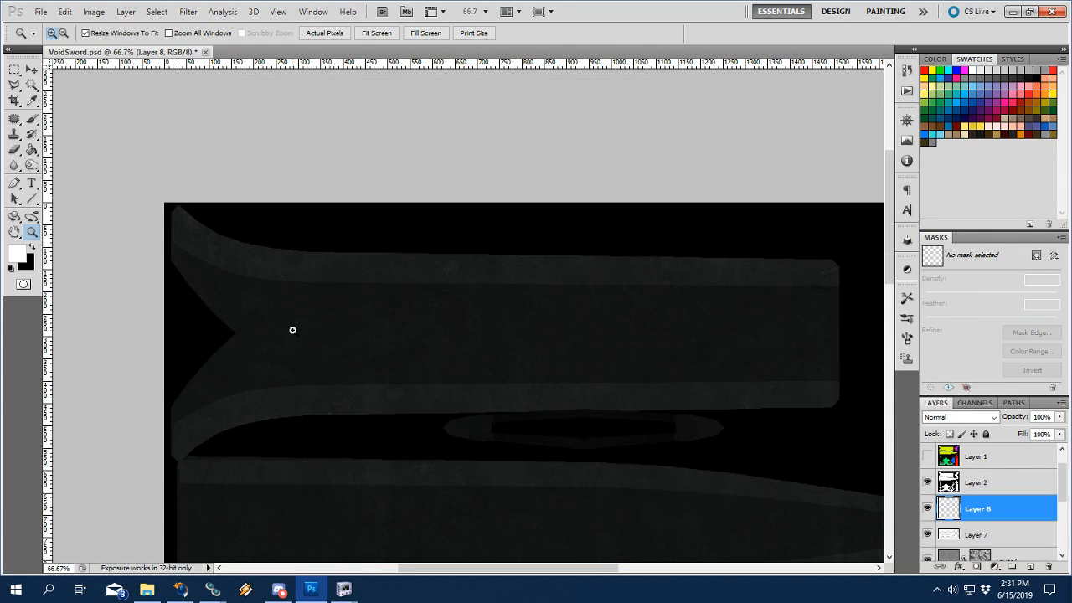
click(292, 330)
key(b)
right_click(328, 336)
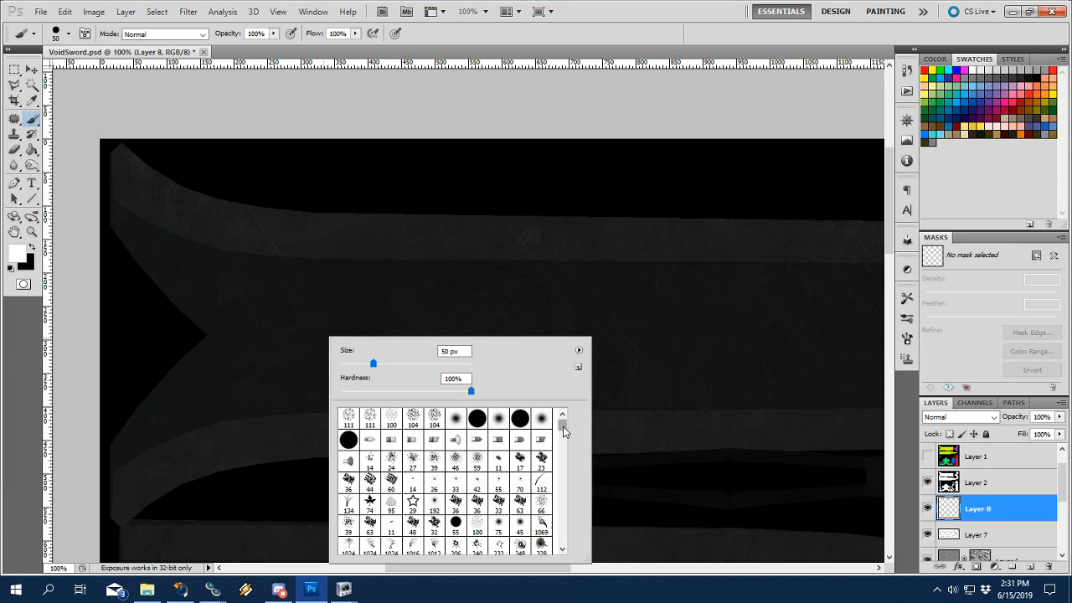
drag(563, 426, 563, 447)
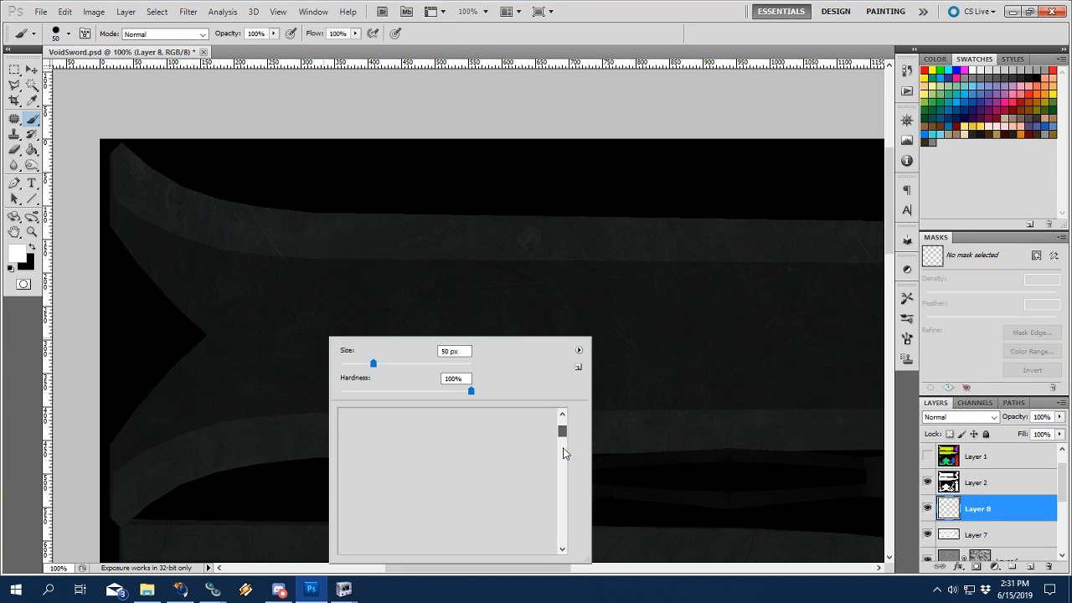
click(563, 453)
drag(562, 447, 563, 457)
drag(565, 459, 563, 471)
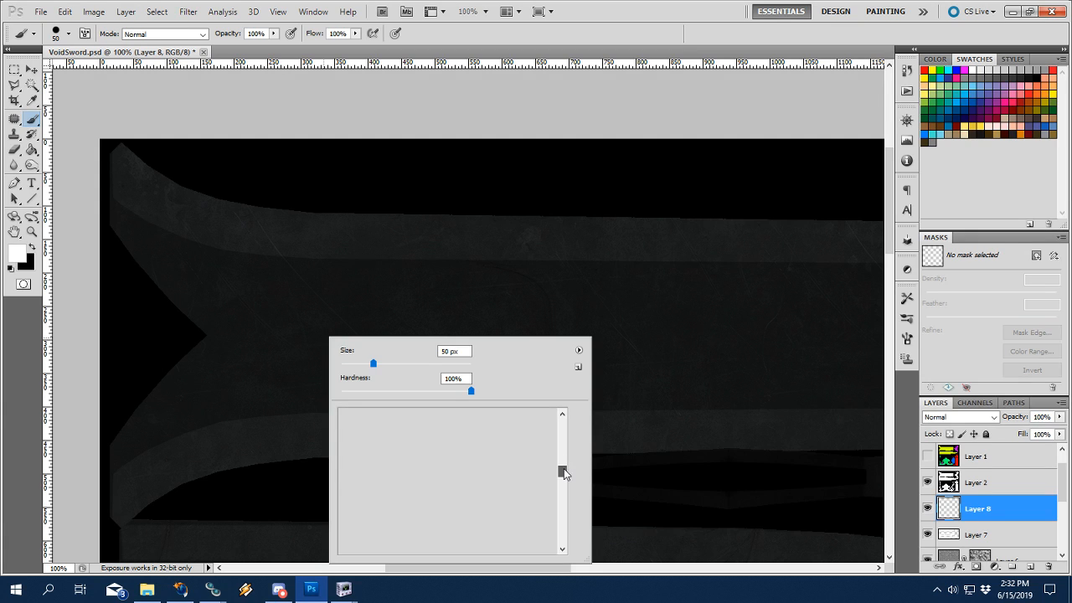
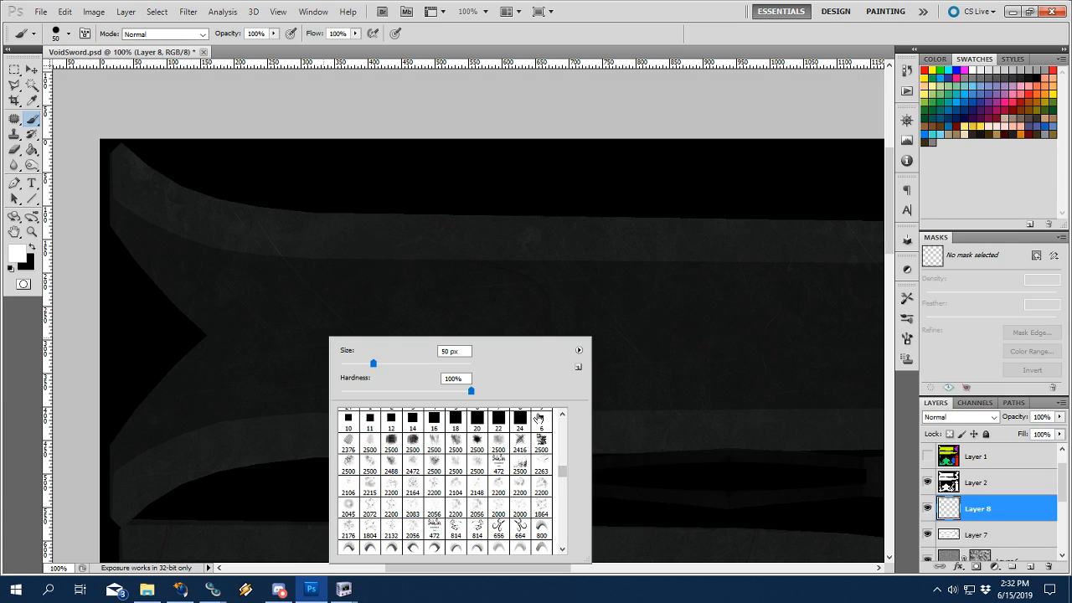
click(540, 418)
drag(465, 351, 426, 352)
text(4)
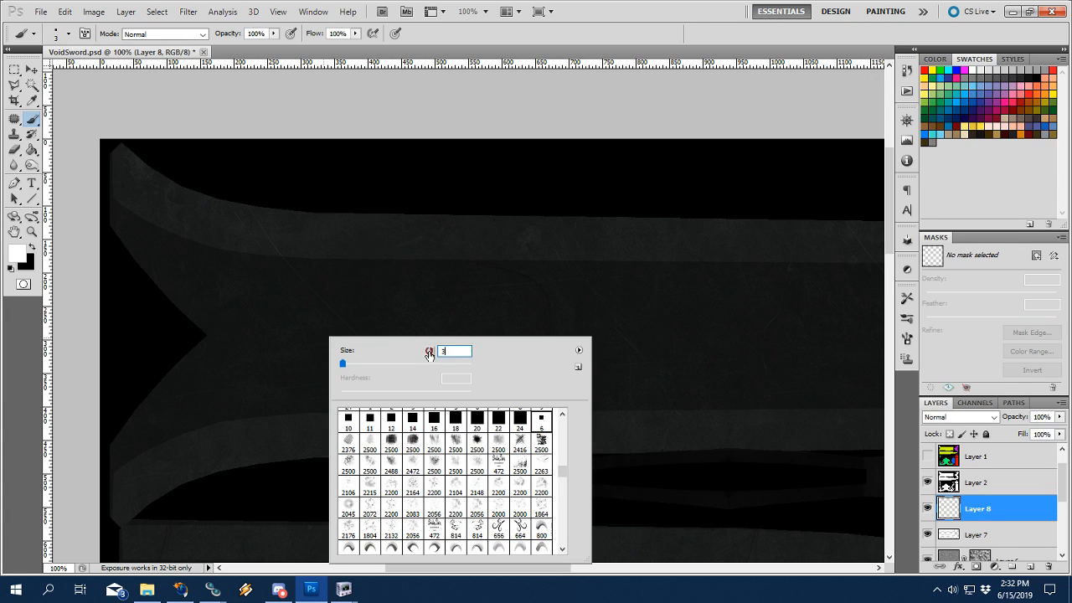
key(Return)
key(Return)
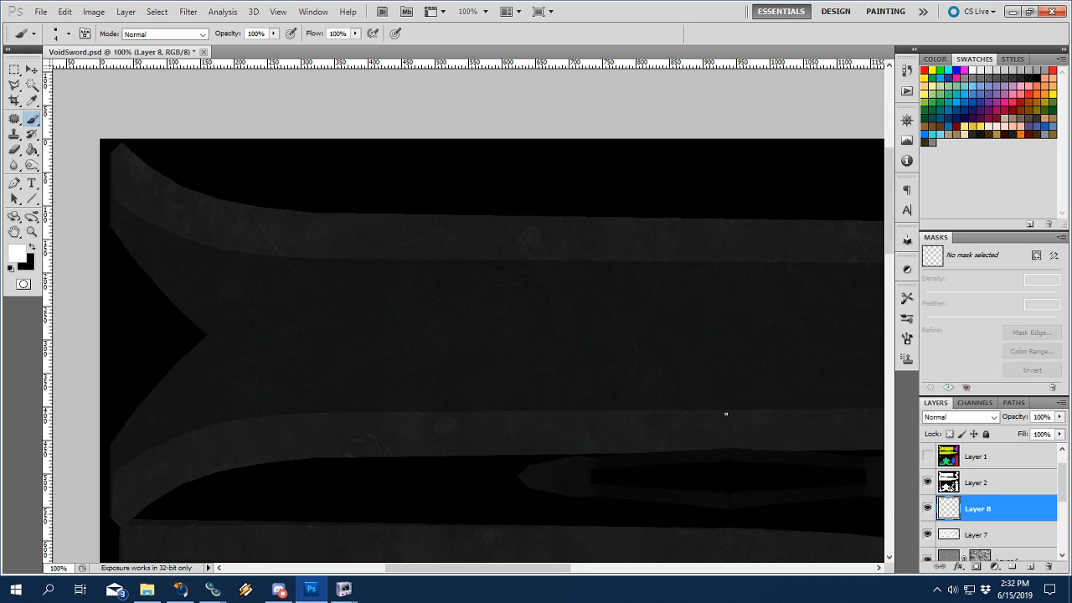
Show the Background copy wireframe and paint a straight white line along the centre edge of the upper blade piece.
scroll(996, 487, up, 1)
click(927, 456)
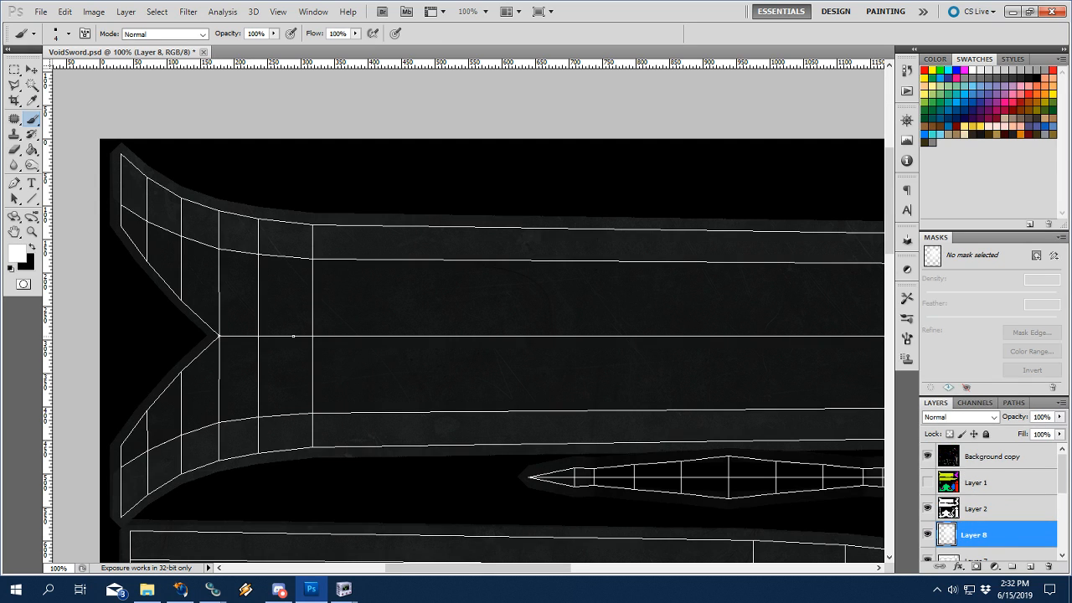
scroll(290, 359, right, 10)
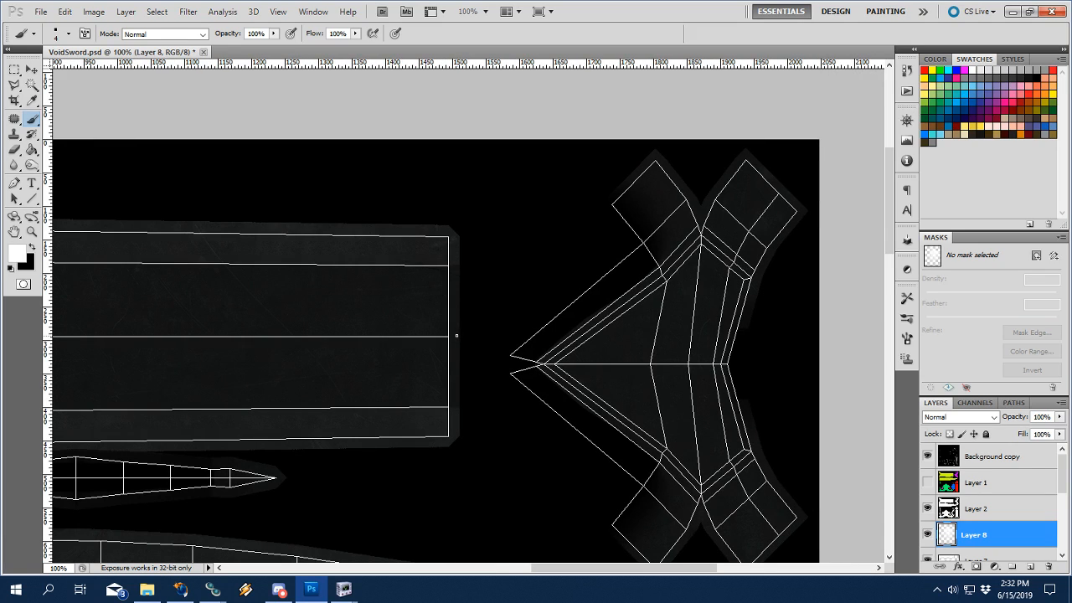
shift+click(452, 337)
drag(349, 388, 524, 382)
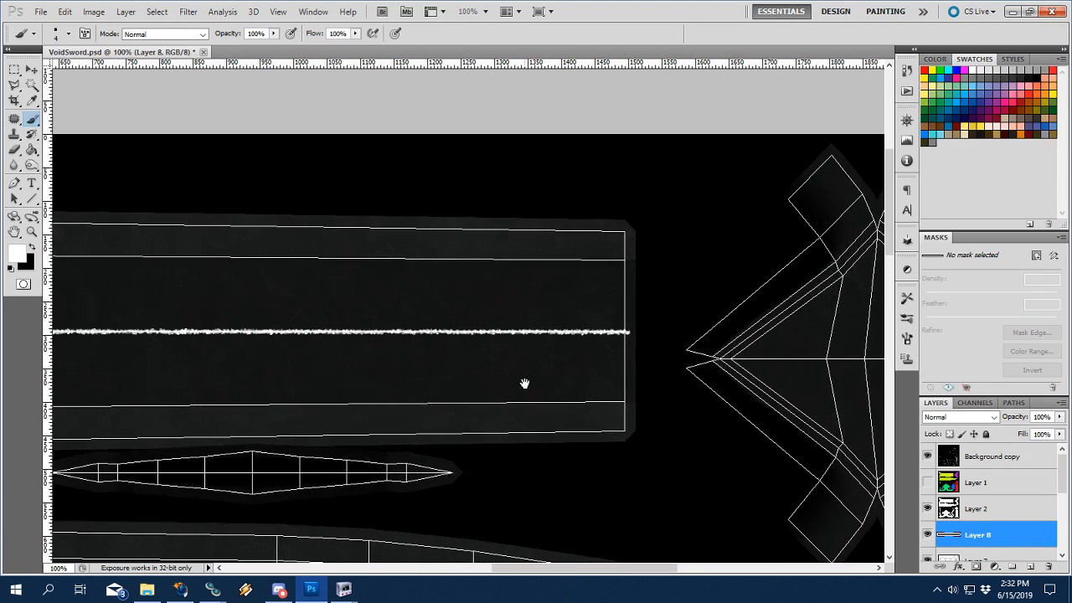
scroll(524, 383, down, 5)
scroll(396, 192, right, 4)
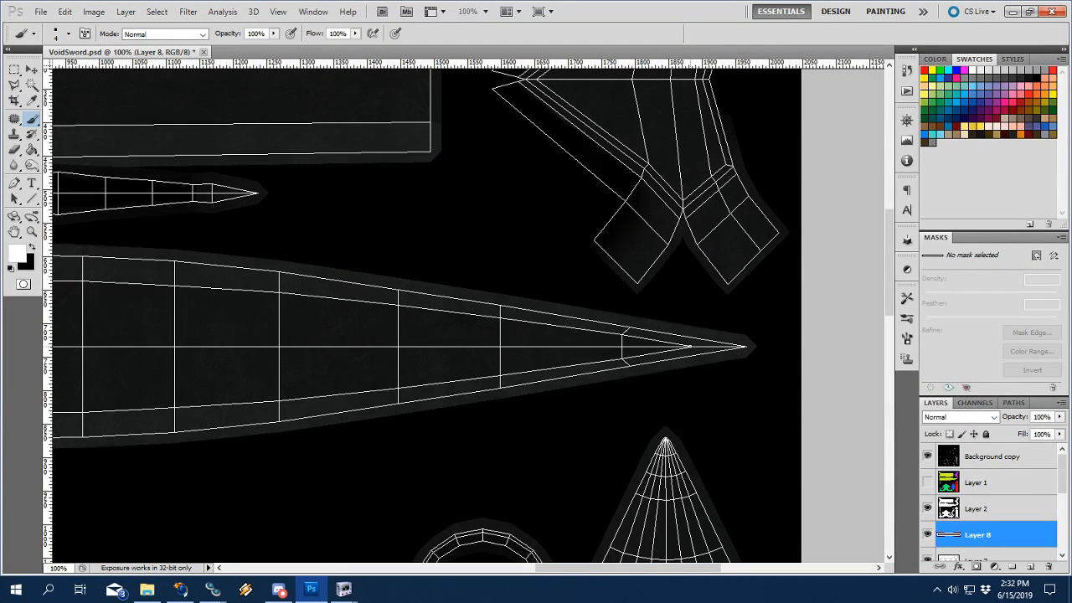
click(690, 346)
shift+click(746, 346)
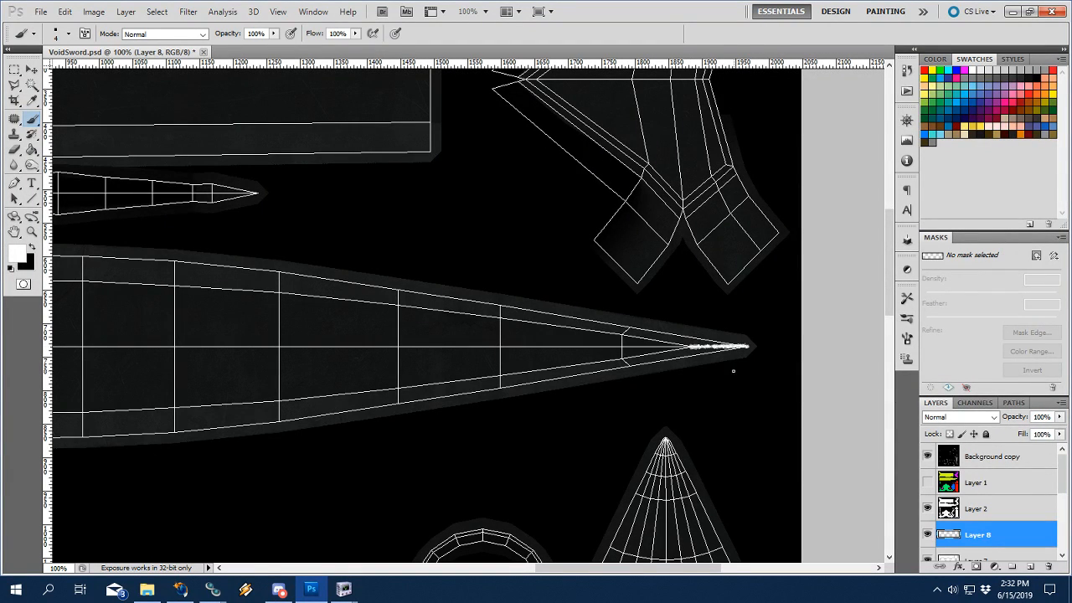
key(ctrl+z)
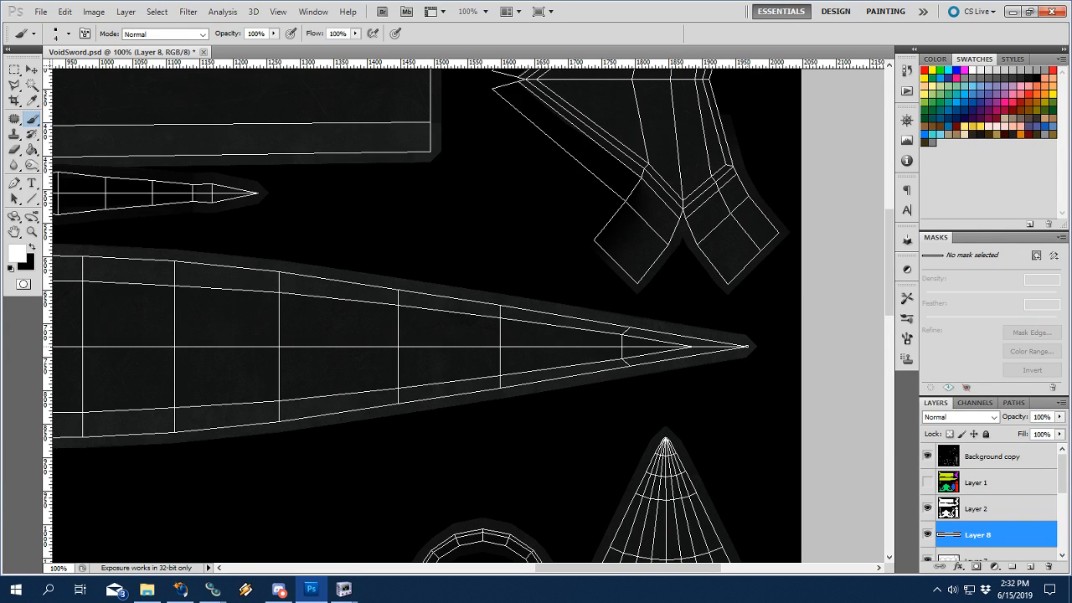
Paint a straight white line along the lower blade piece's centre edge, from its pointed tip to its flat end.
shift+click(688, 346)
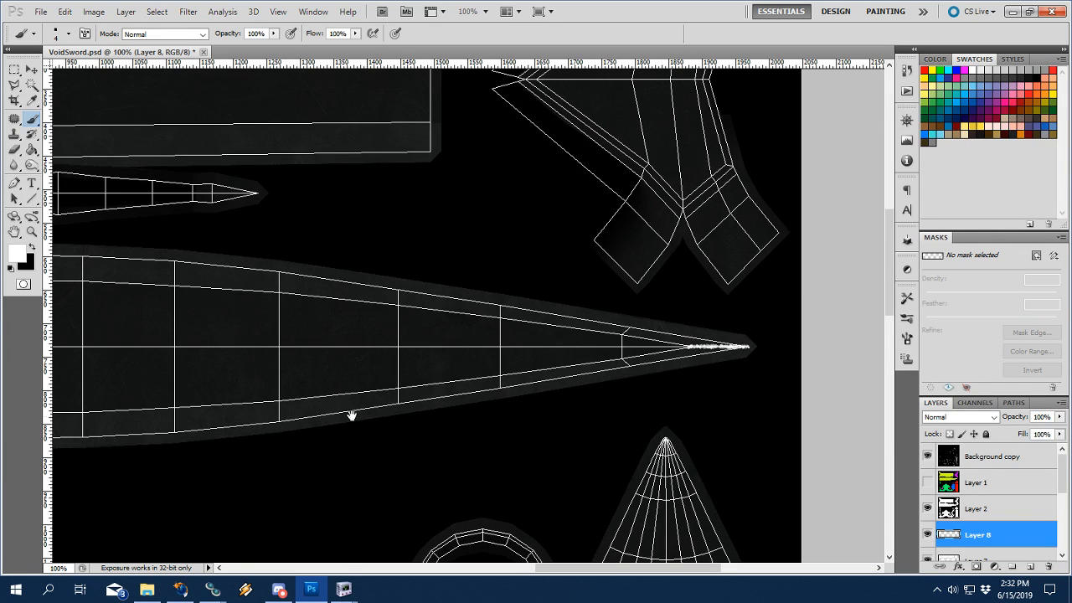
drag(352, 416, 875, 383)
drag(209, 395, 866, 388)
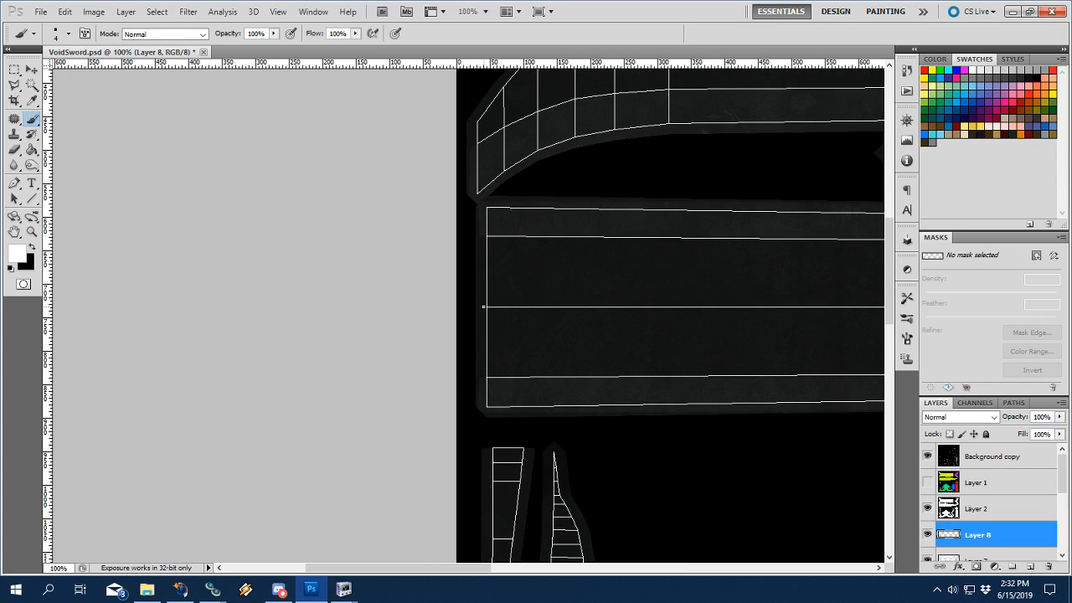
shift+click(483, 307)
Paint connected white lines along both sides of the upper blade piece's V-shaped notch and its two short end edges, following the wireframe.
mouse_move(756, 112)
mouse_down()
mouse_move(611, 327)
mouse_move(503, 396)
mouse_move(660, 371)
mouse_move(664, 422)
mouse_up()
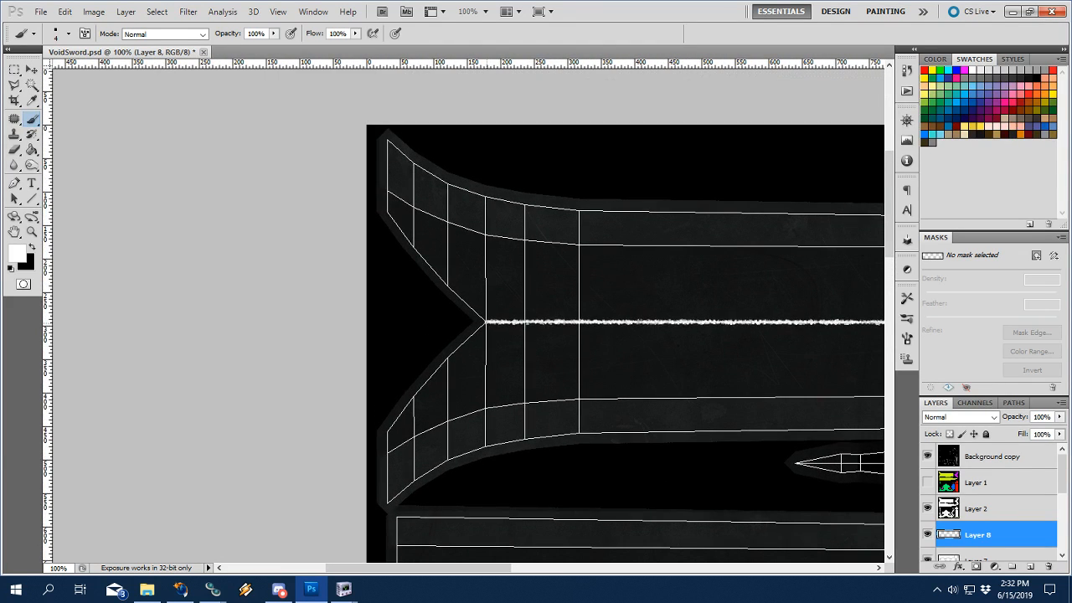
shift+click(448, 357)
shift+click(413, 396)
shift+click(387, 430)
shift+click(387, 503)
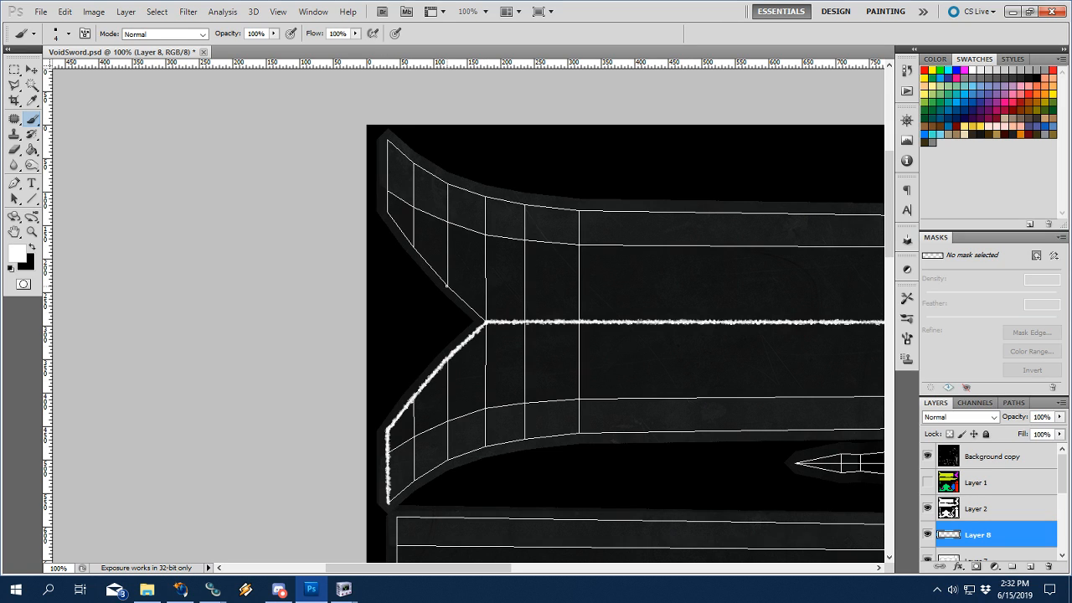
shift+click(446, 285)
shift+click(414, 248)
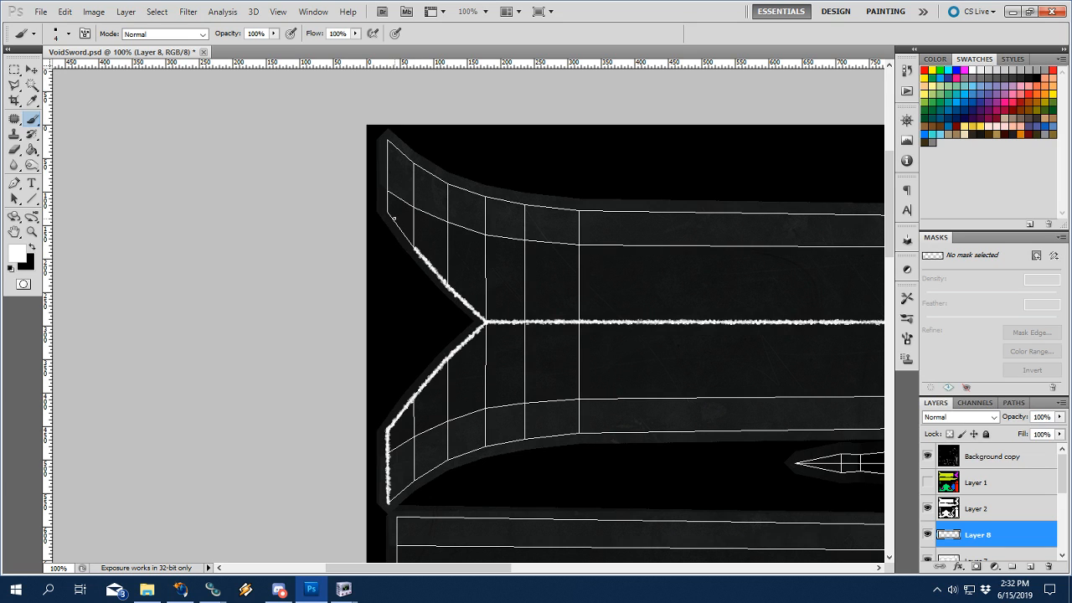
shift+click(387, 212)
shift+click(387, 141)
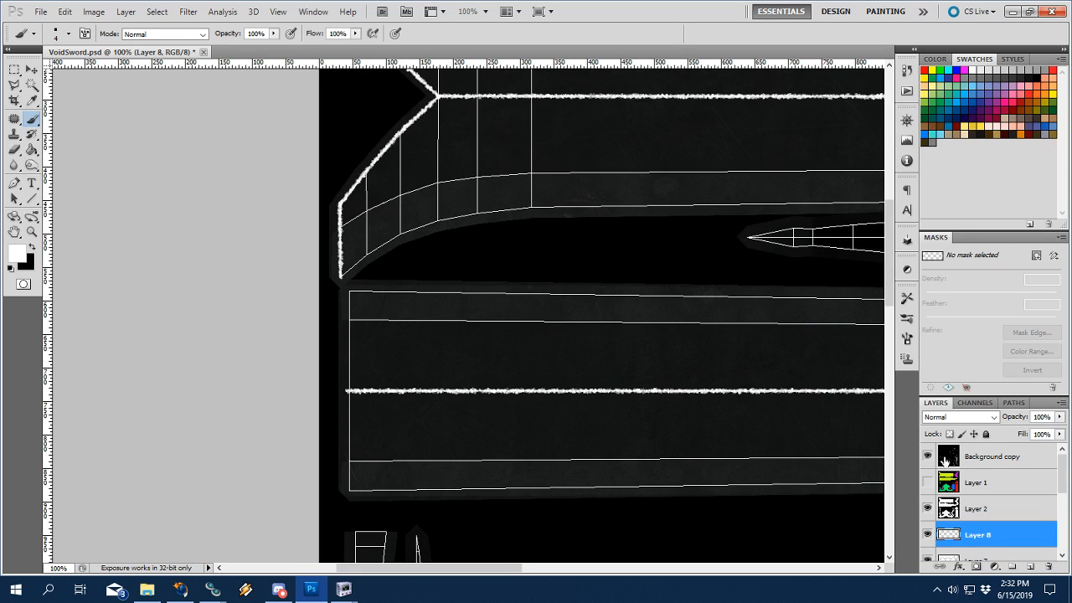
Hide the Background copy wireframe and examine the white edge lines along both blade pieces.
click(927, 456)
drag(696, 406, 684, 406)
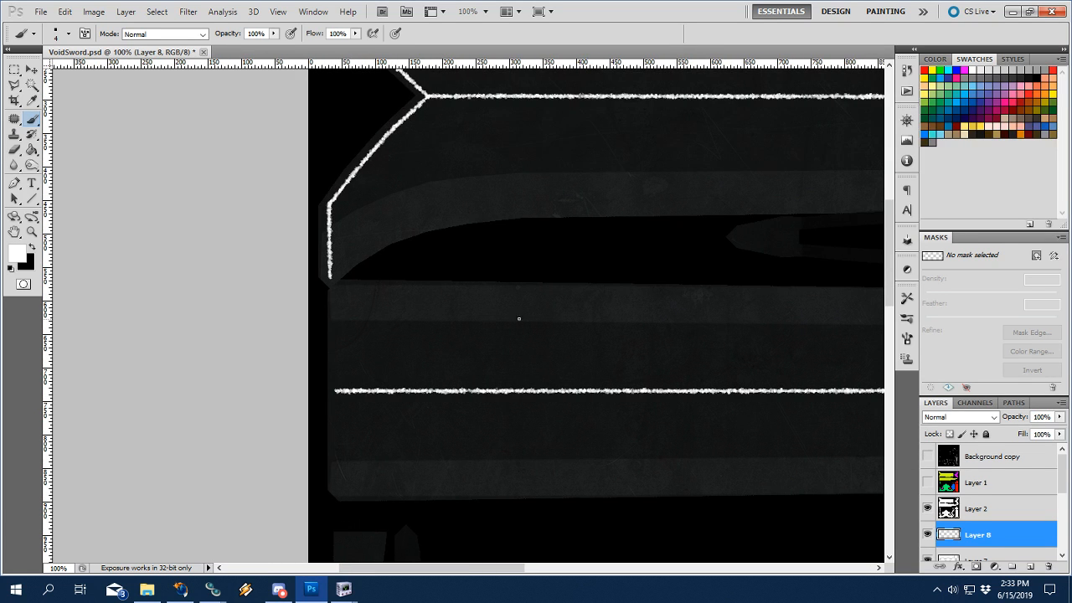
drag(813, 427, 519, 423)
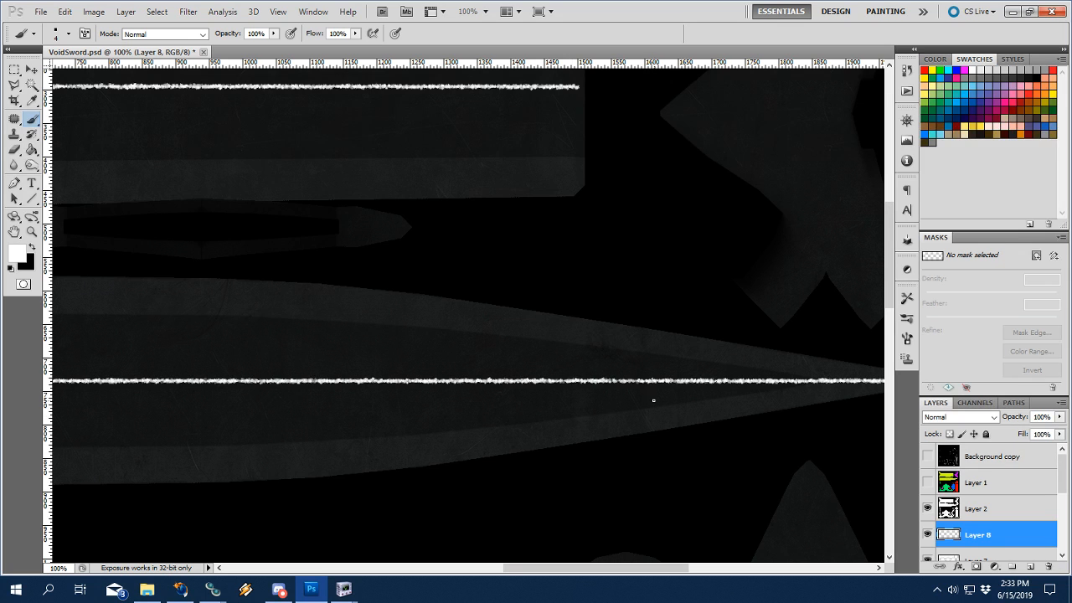
drag(653, 400, 815, 361)
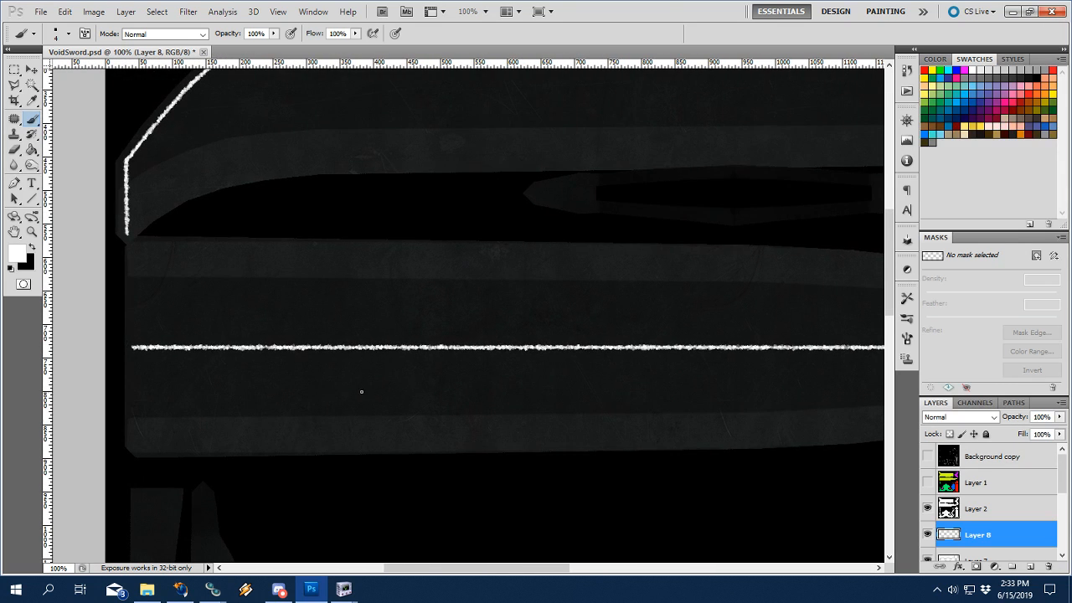
drag(486, 290, 481, 321)
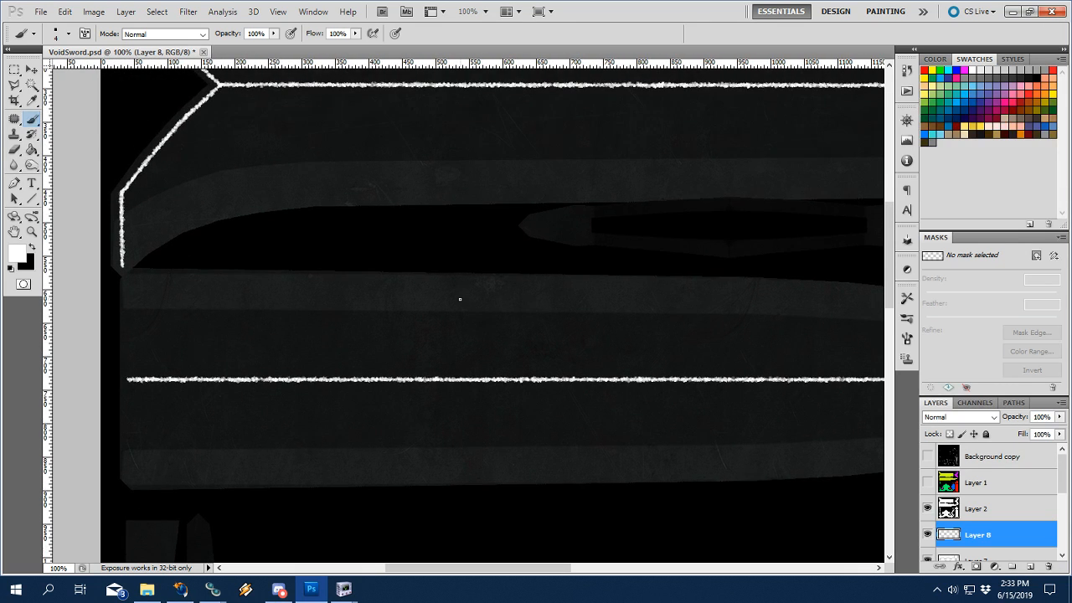
key(z)
alt+click(537, 243)
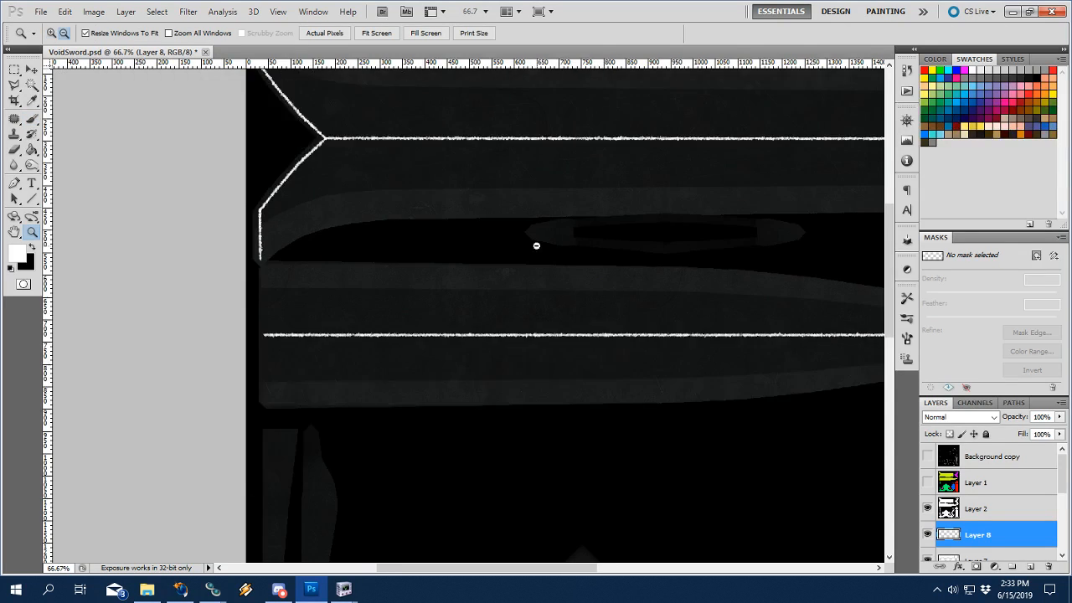
alt+click(538, 244)
drag(601, 251, 513, 377)
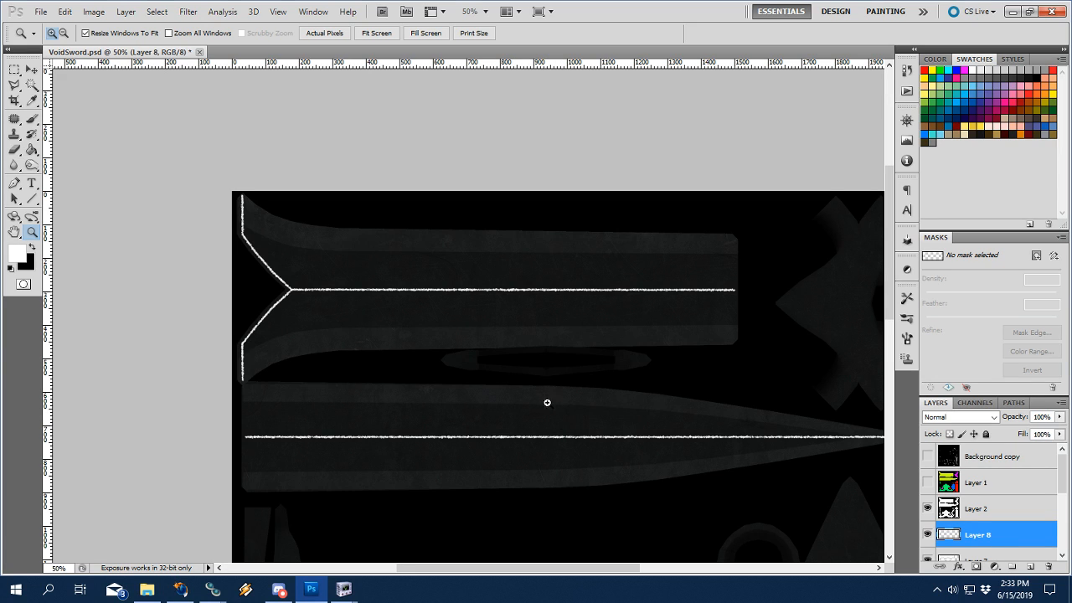
Switch to NifSkope and open the recent file 1stPersonBlackSword.nif as a texture reference.
click(484, 417)
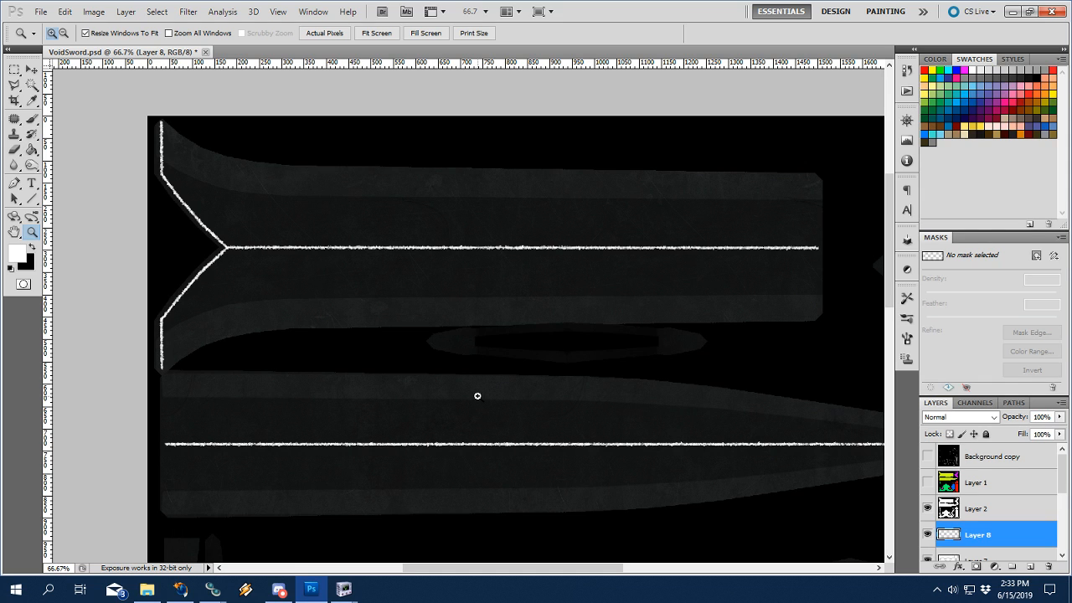
click(484, 403)
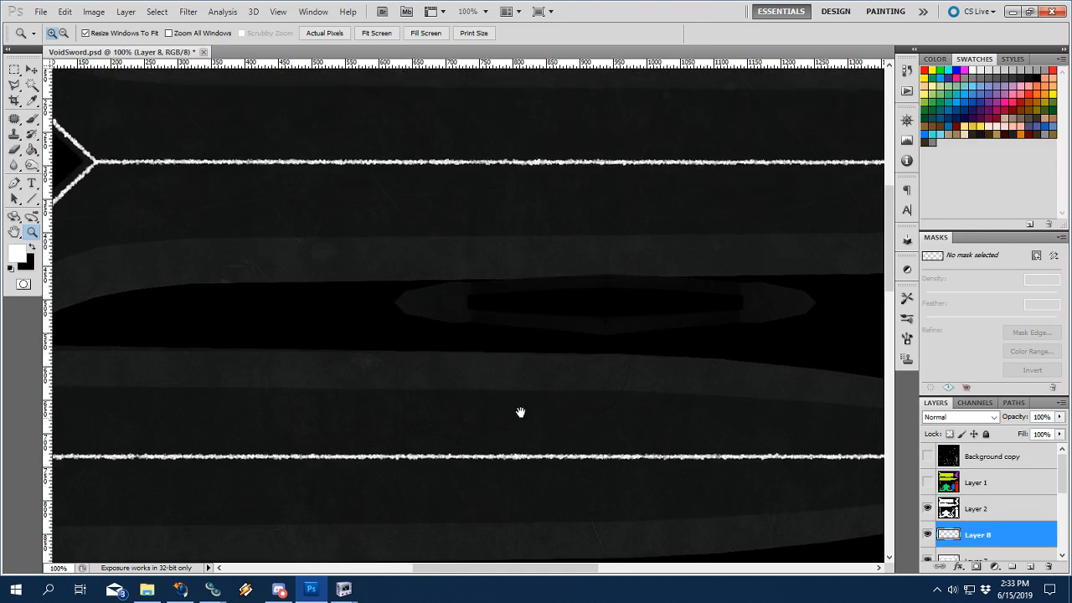
scroll(502, 435, down, 2)
mouse_move(343, 588)
click(376, 540)
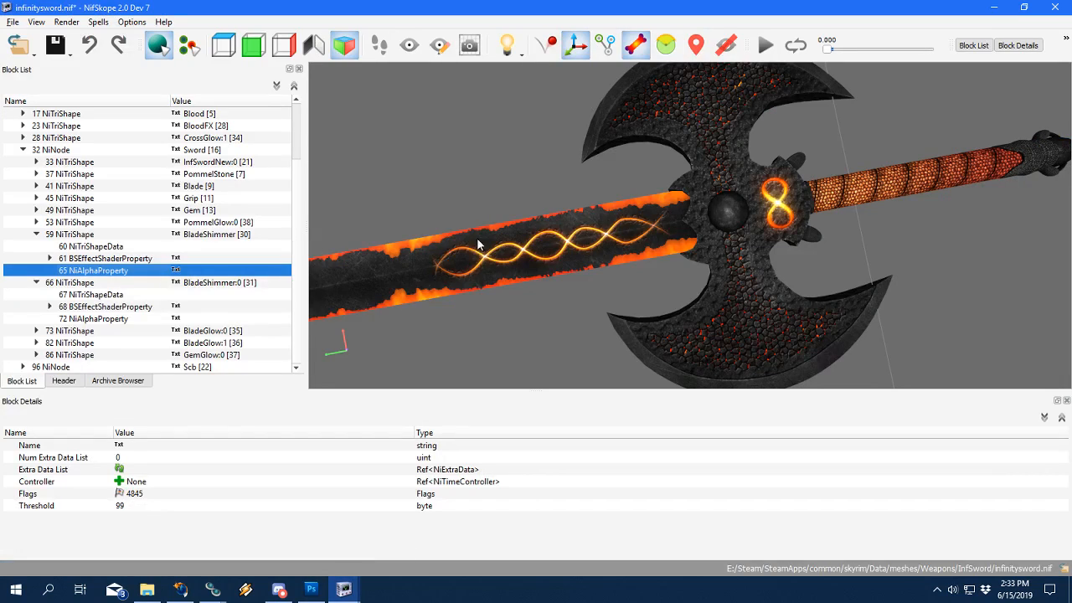
click(33, 52)
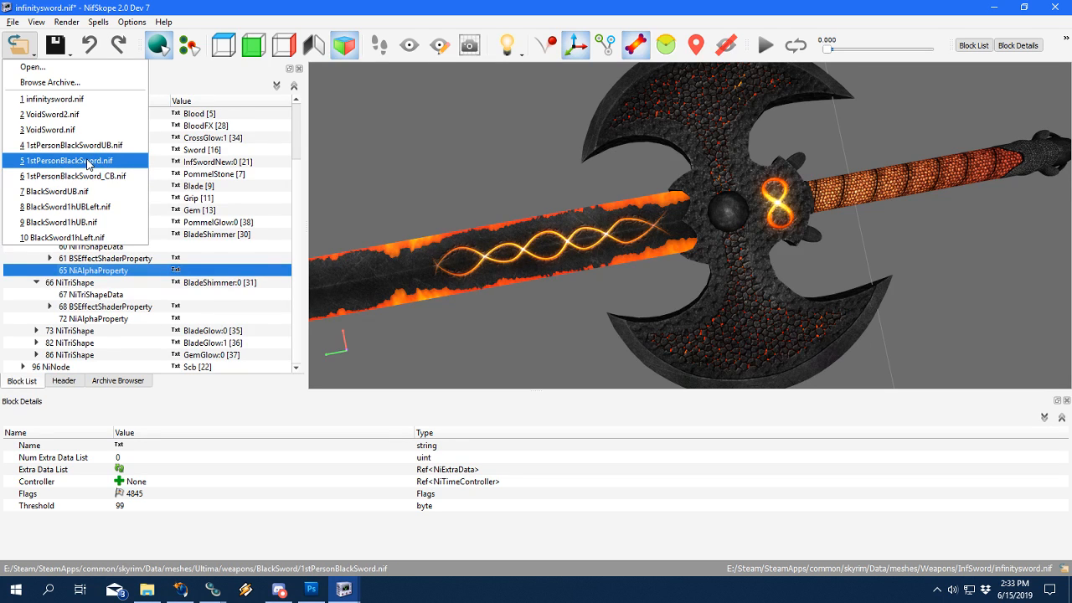
click(87, 162)
click(576, 312)
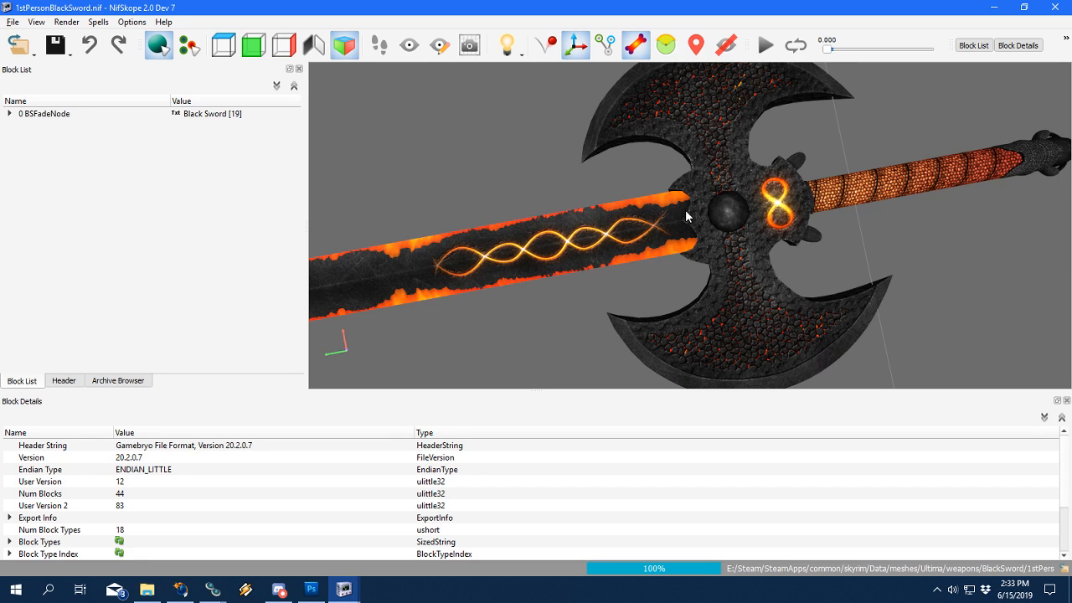
Hide the Scb scabbard shape under the Black Sword node by enabling its Hidden flag.
drag(713, 194, 588, 293)
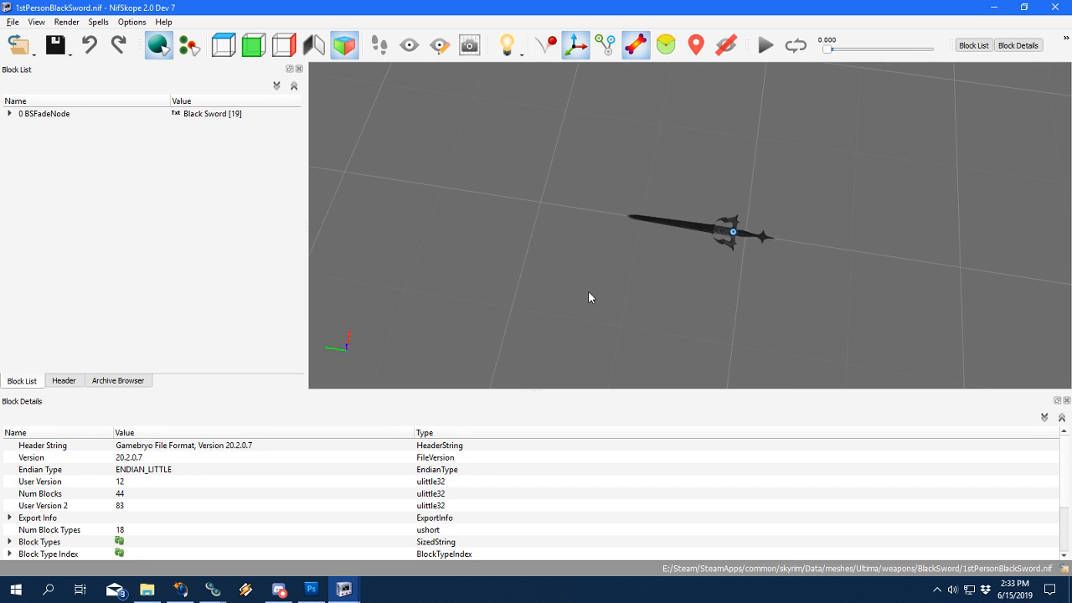
scroll(681, 266, up, 4)
scroll(661, 268, up, 5)
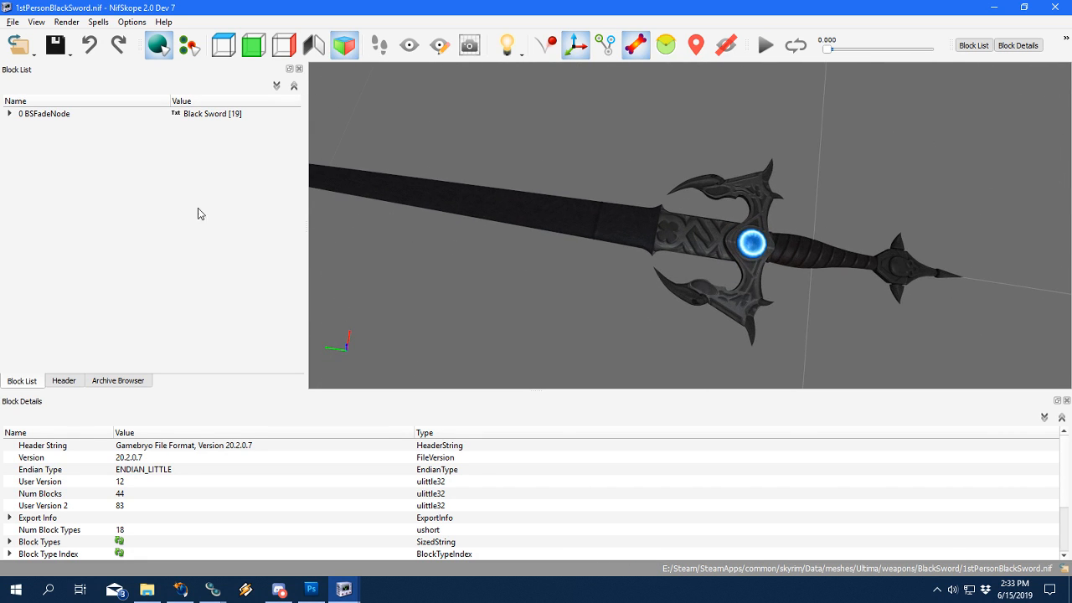
click(10, 114)
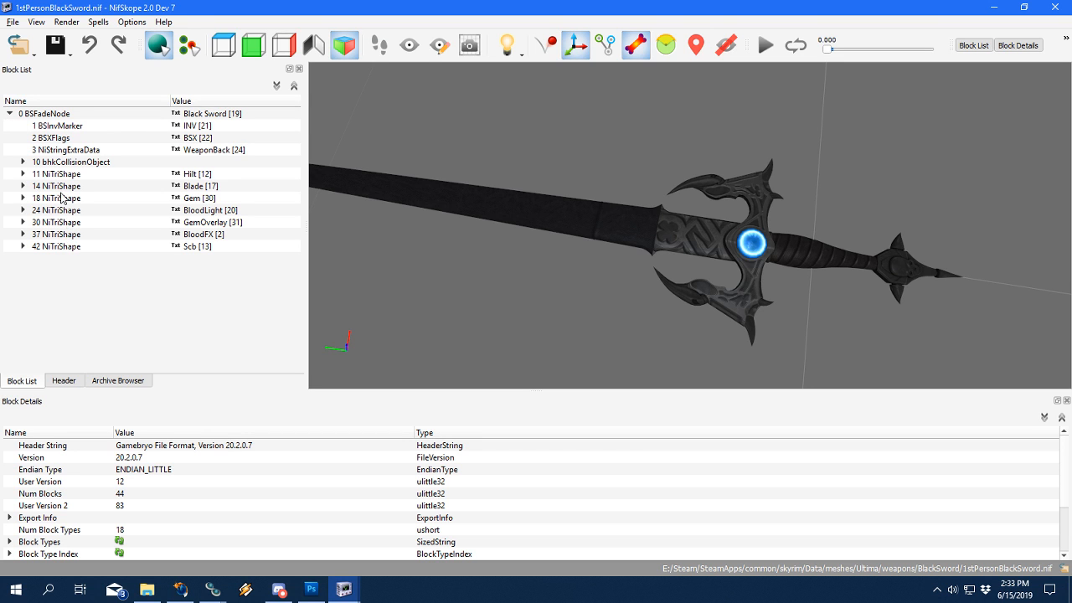
click(38, 246)
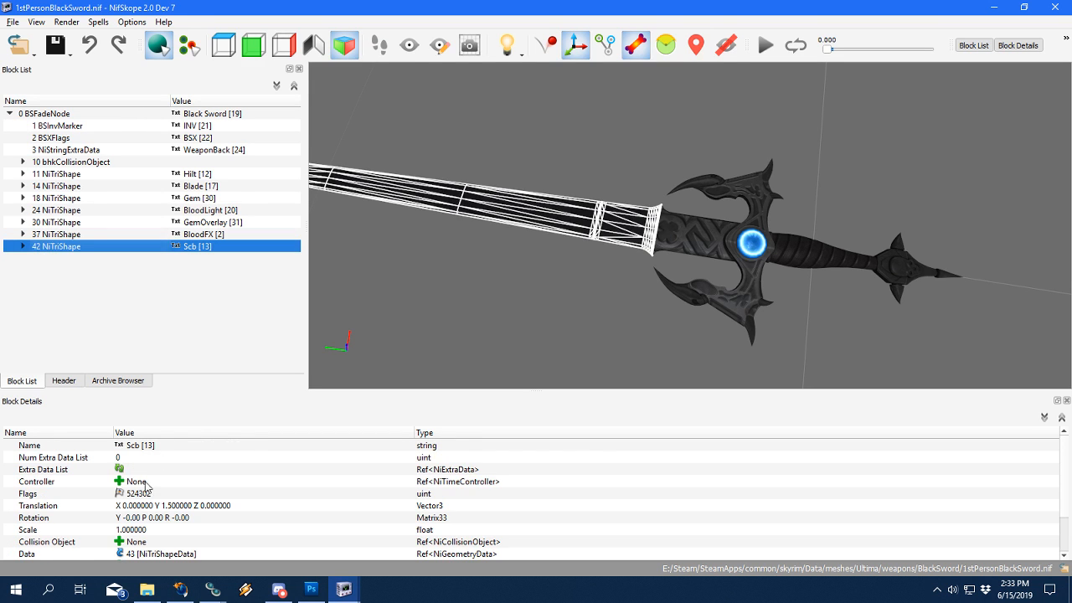
double_click(123, 493)
click(503, 38)
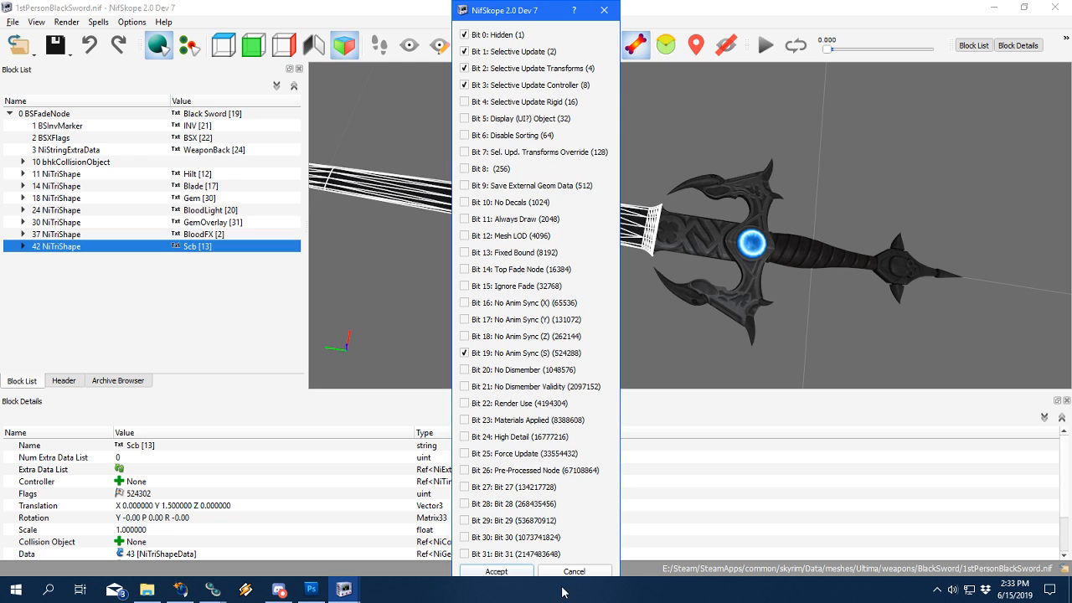
click(510, 573)
Examine the edge highlights, centre ridge and scratches on the Black Sword's blade from several angles.
scroll(466, 329, up, 6)
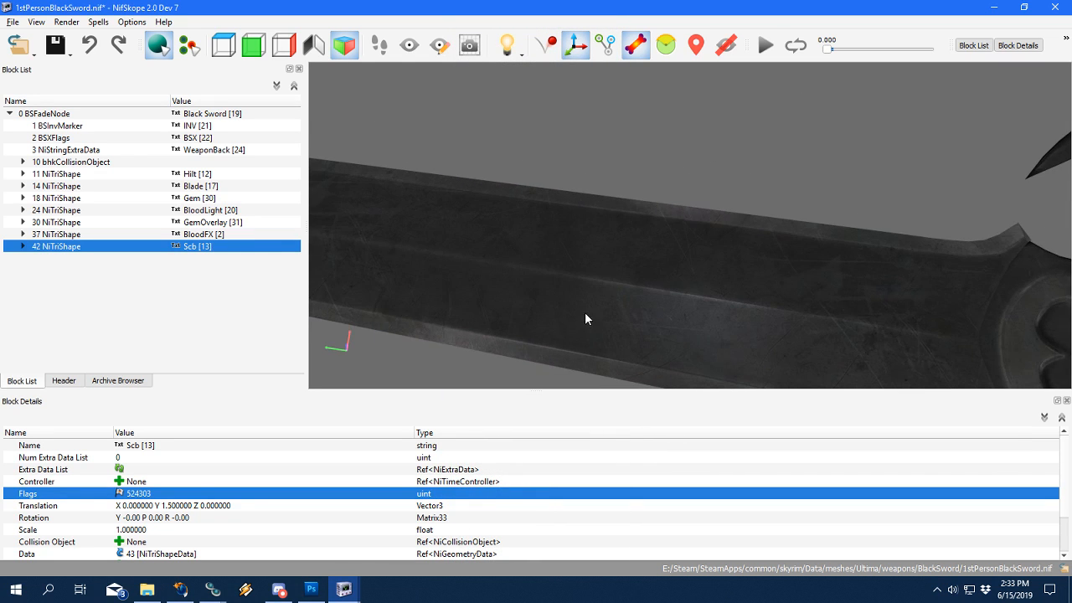
drag(642, 332, 691, 287)
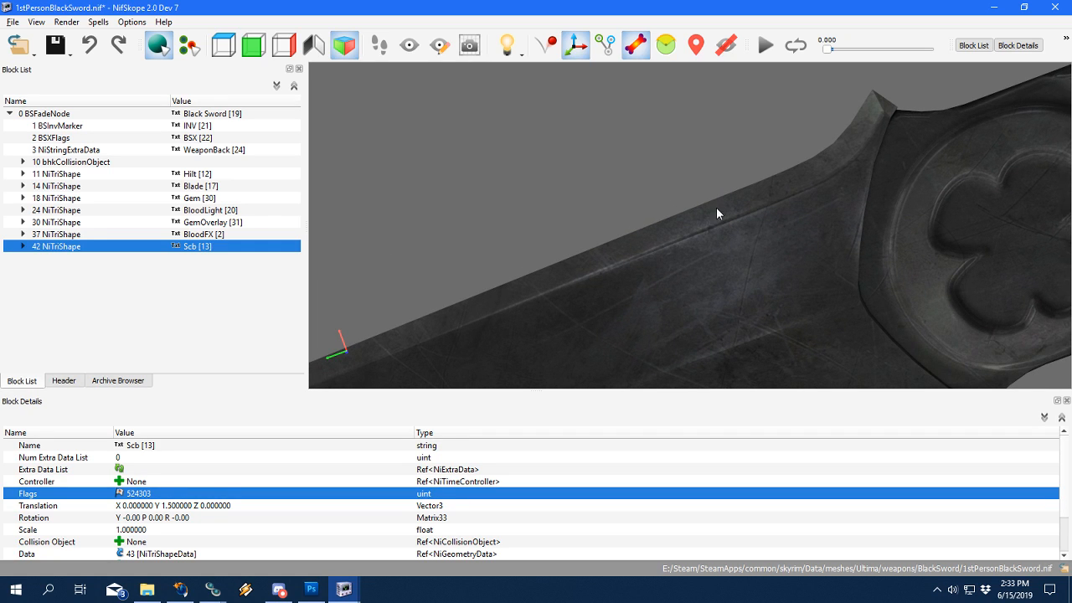
drag(716, 206, 721, 276)
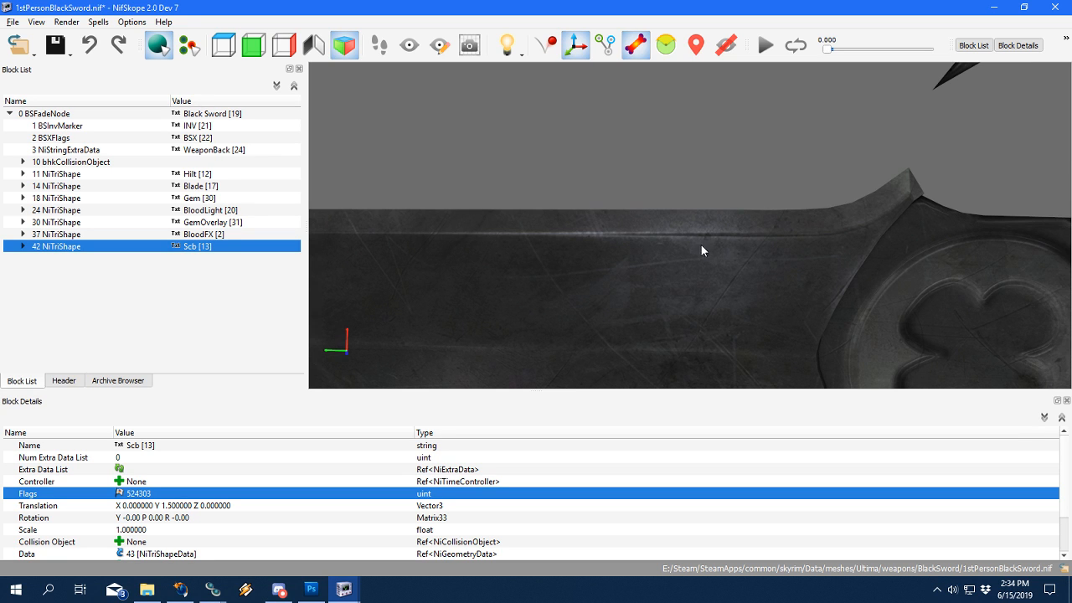
drag(701, 244, 702, 241)
drag(769, 234, 668, 228)
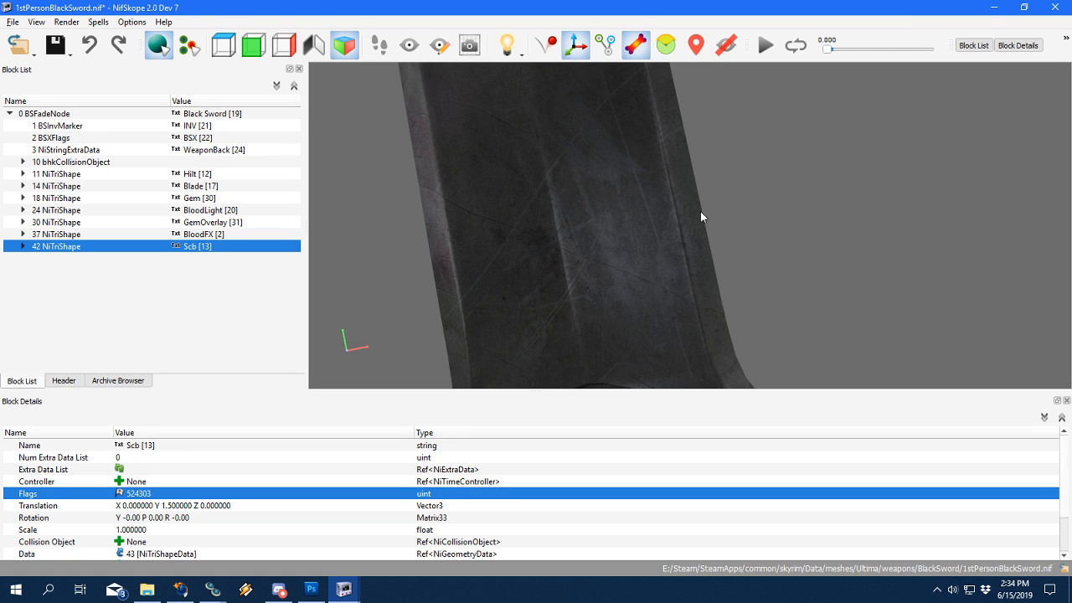
scroll(631, 228, down, 4)
drag(631, 229, 676, 216)
scroll(675, 216, down, 4)
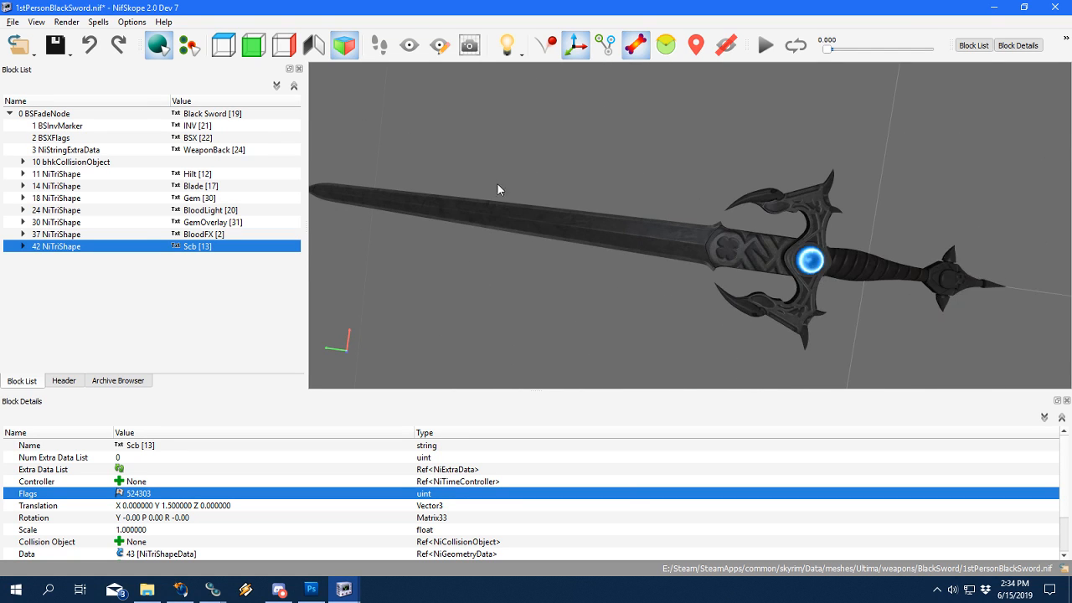
Open VoidSword.nif, then return to Photoshop and show the Background copy wireframe in VoidSword.psd.
click(19, 46)
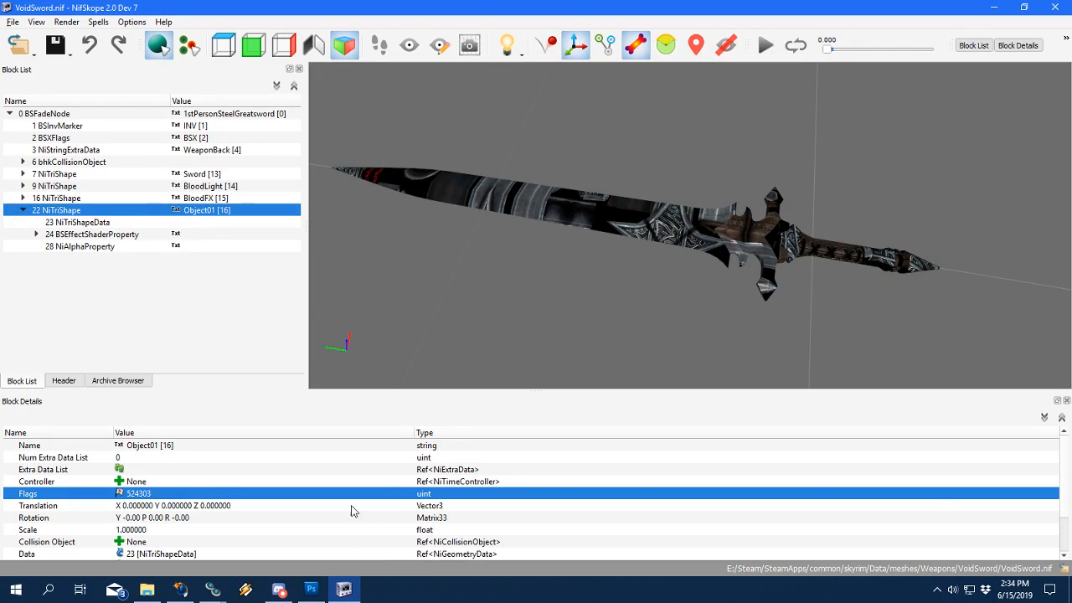
click(311, 589)
drag(778, 386, 185, 445)
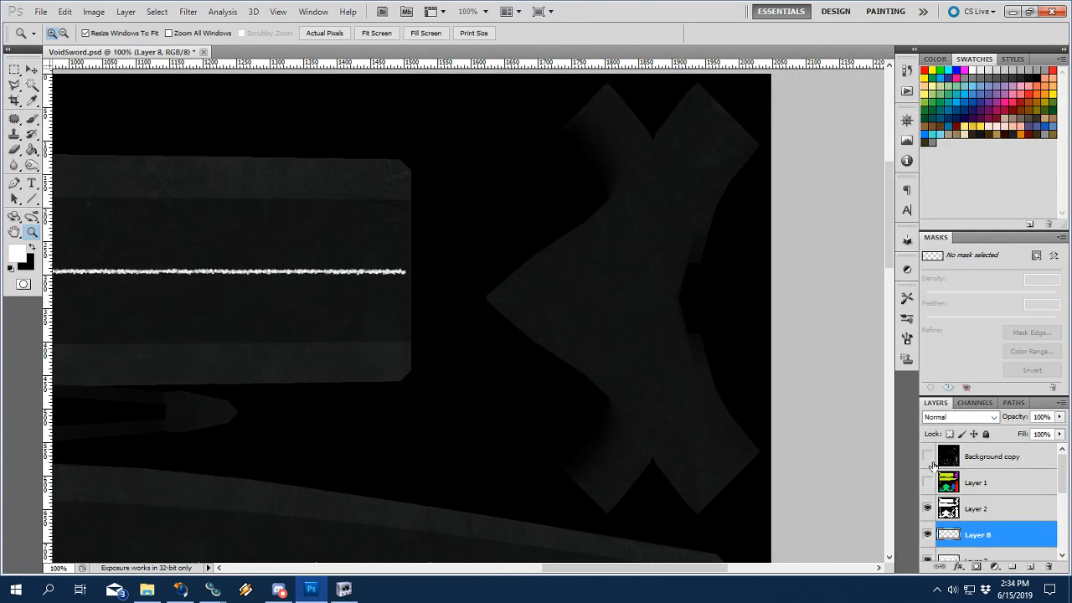
click(927, 457)
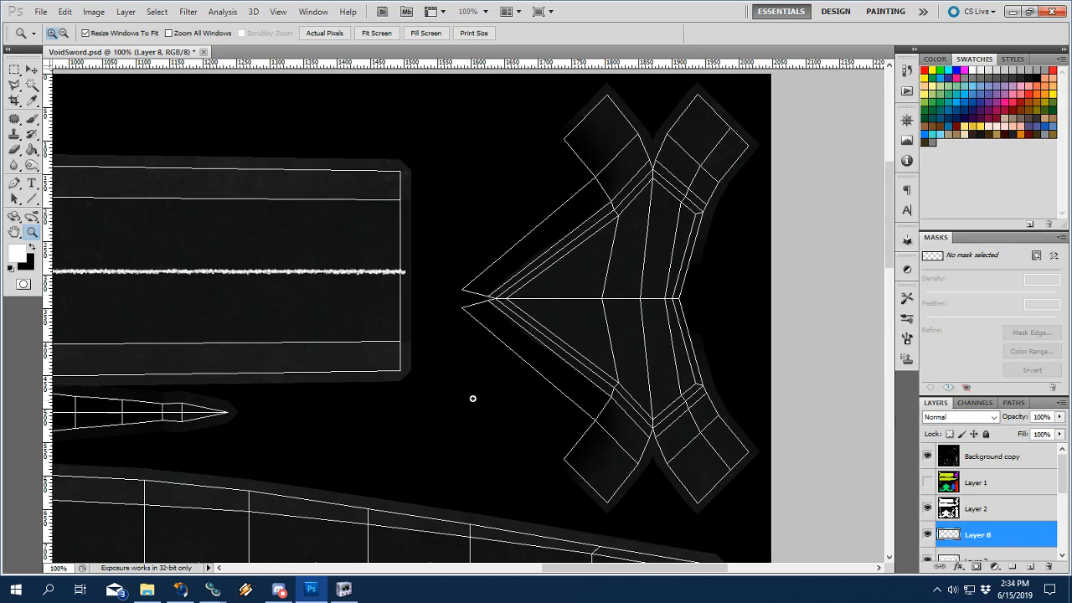
Try painting a straight white line with the Brush down the full centre edge of the large guard piece on Layer 8.
drag(356, 433, 569, 142)
drag(424, 421, 548, 173)
drag(672, 356, 412, 299)
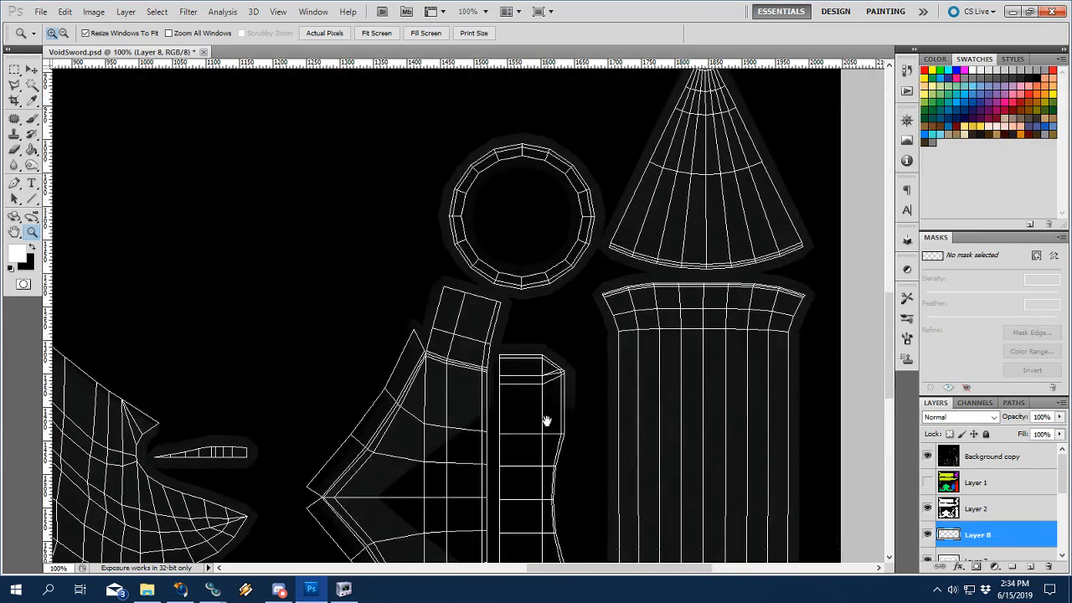
drag(545, 418, 737, 187)
drag(318, 336, 654, 318)
key(b)
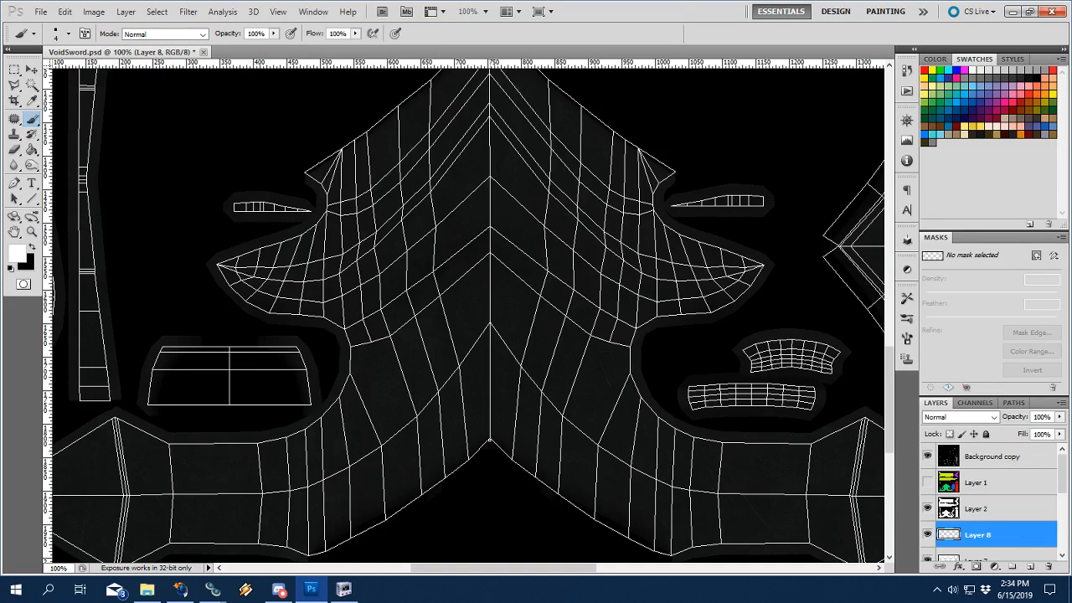
drag(529, 279, 524, 375)
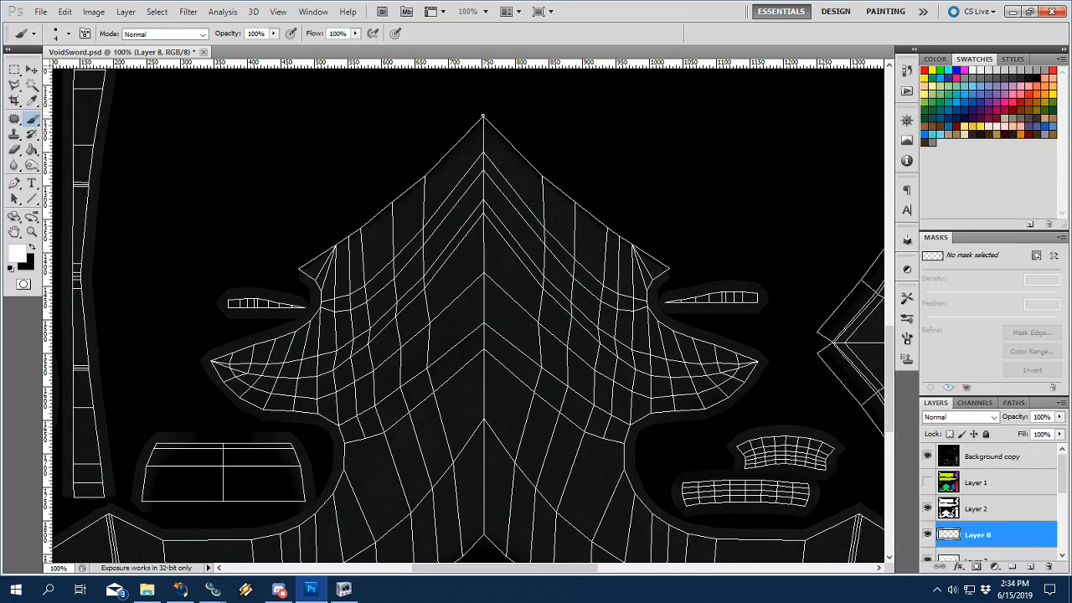
drag(476, 482, 488, 323)
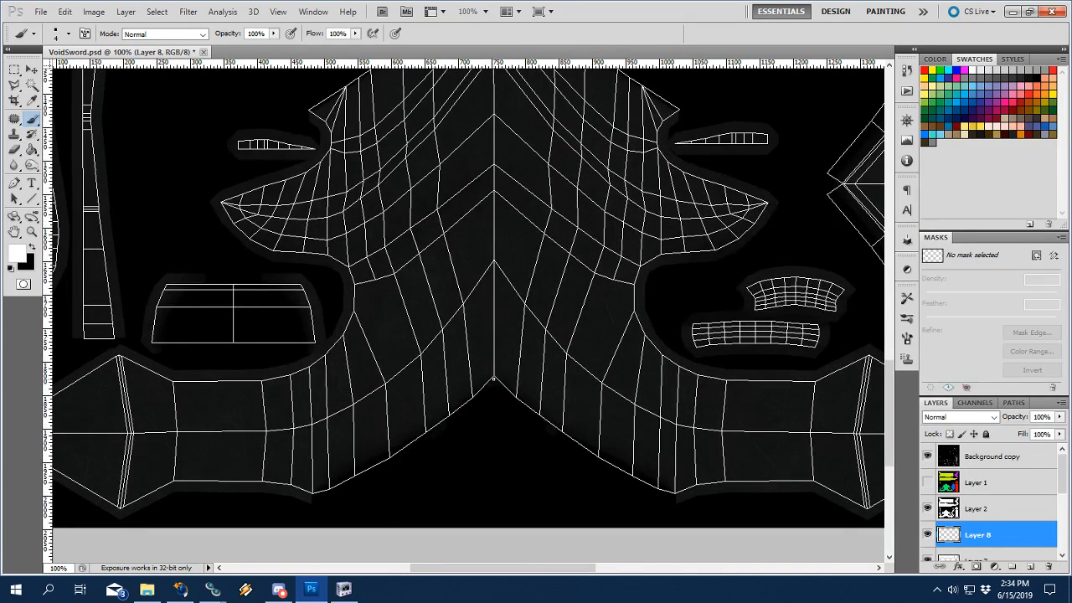
shift+click(493, 378)
Examine the middle of the guard on the VoidSword model in NifSkope and compare it with the texture.
click(348, 589)
scroll(765, 306, up, 5)
mouse_move(765, 306)
mouse_down()
mouse_move(682, 307)
mouse_move(790, 323)
mouse_move(721, 294)
mouse_move(763, 266)
mouse_move(760, 323)
mouse_up()
scroll(682, 307, up, 4)
mouse_move(758, 338)
mouse_down()
mouse_move(756, 296)
mouse_move(757, 316)
mouse_up()
click(311, 588)
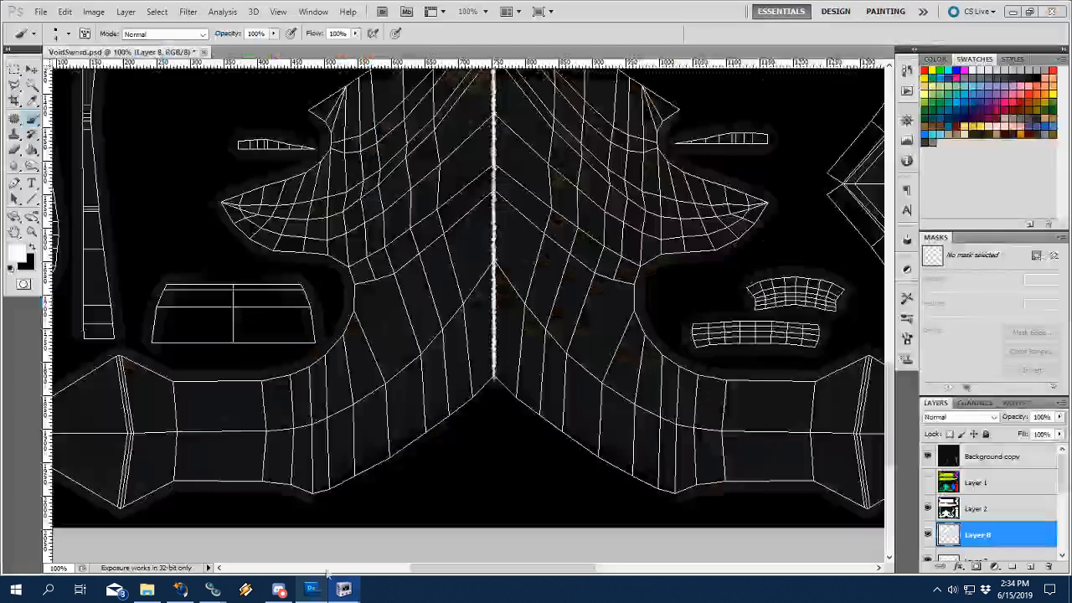
Select the Sword shape on the model in NifSkope to show its mesh and compare the guard's centre with the wireframe.
click(343, 588)
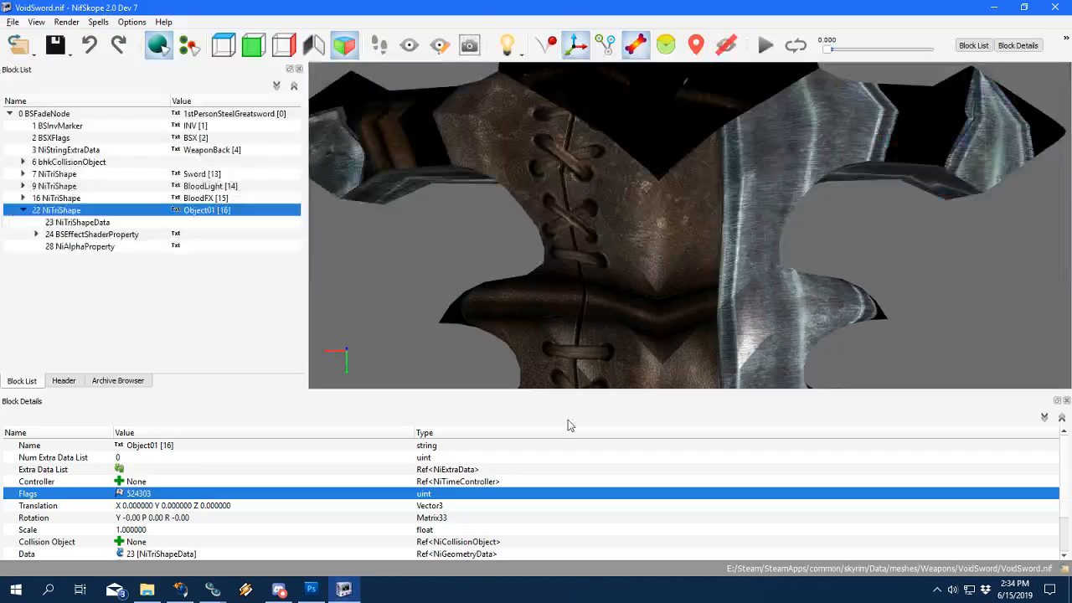
drag(730, 223, 678, 319)
click(727, 227)
click(310, 590)
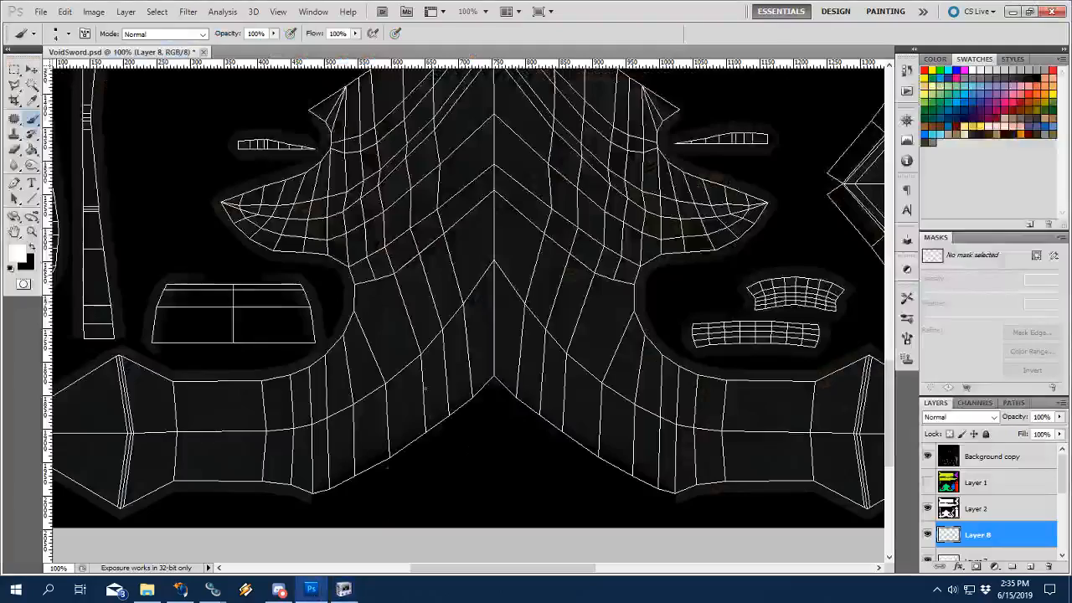
Check the guard mesh in NifSkope and paint a short white line along the middle stretch of the guard piece's centre edge in Photoshop.
click(343, 589)
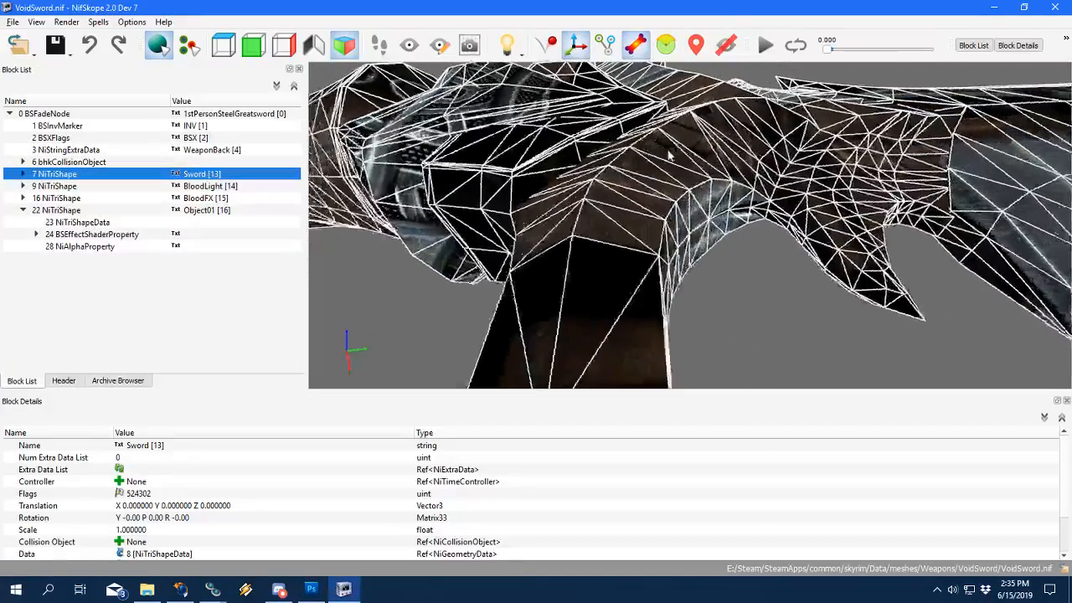
click(310, 590)
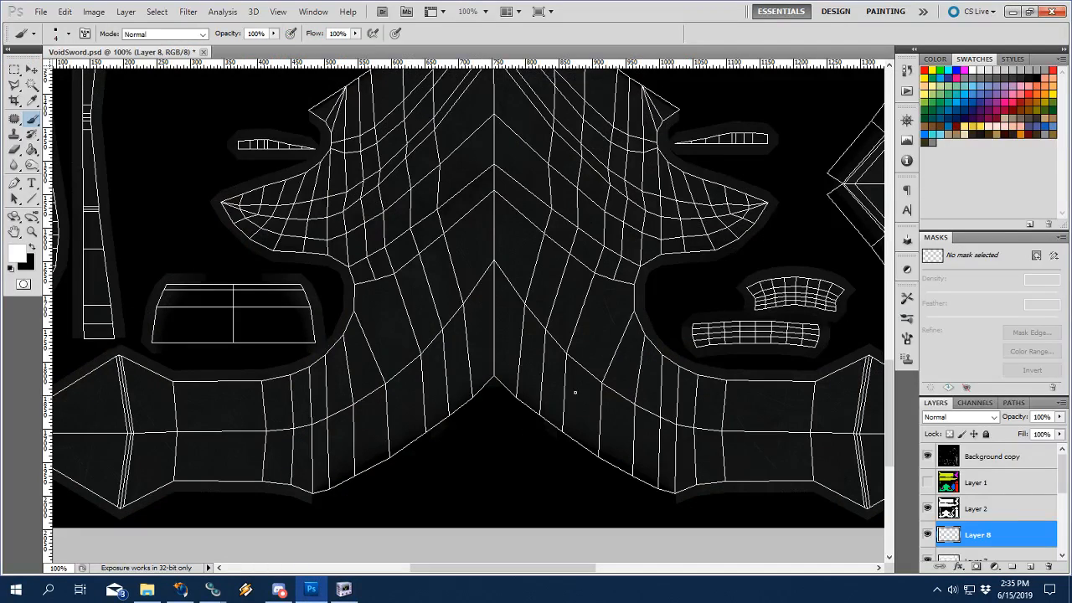
scroll(517, 274, up, 2)
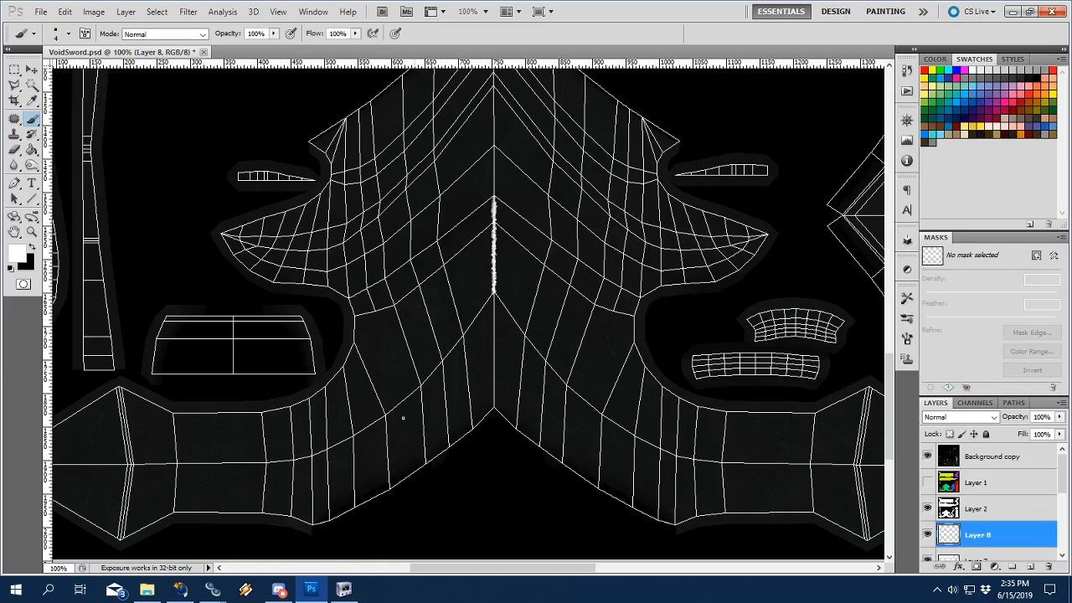
Compare the model's guard mesh in NifSkope with the upper part of the guard wireframe in Photoshop.
click(343, 589)
drag(619, 174, 708, 256)
click(318, 585)
drag(446, 306, 433, 416)
click(343, 588)
drag(750, 251, 805, 251)
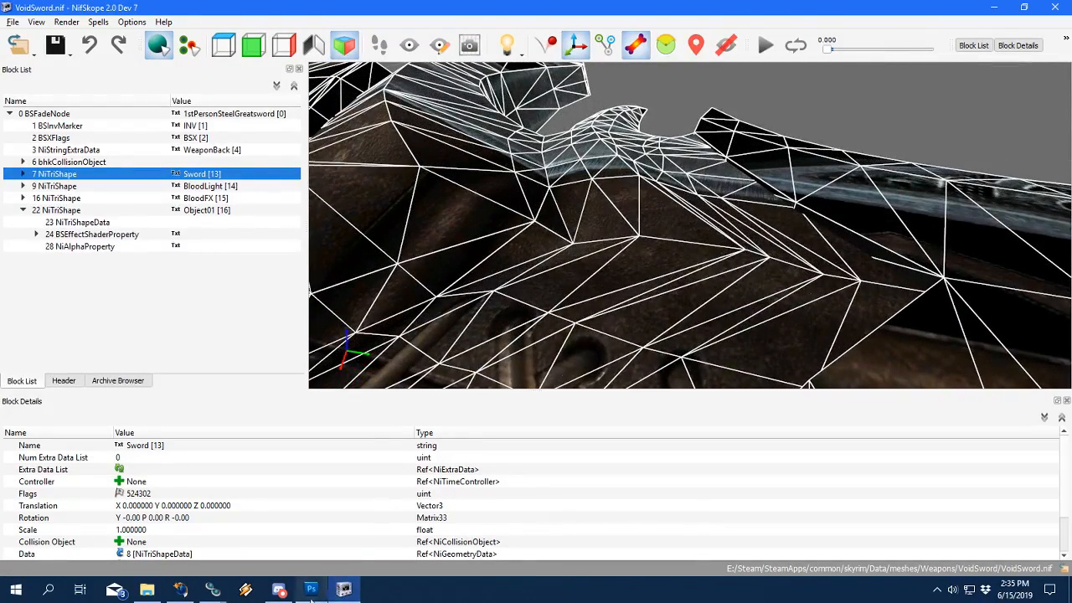
click(310, 588)
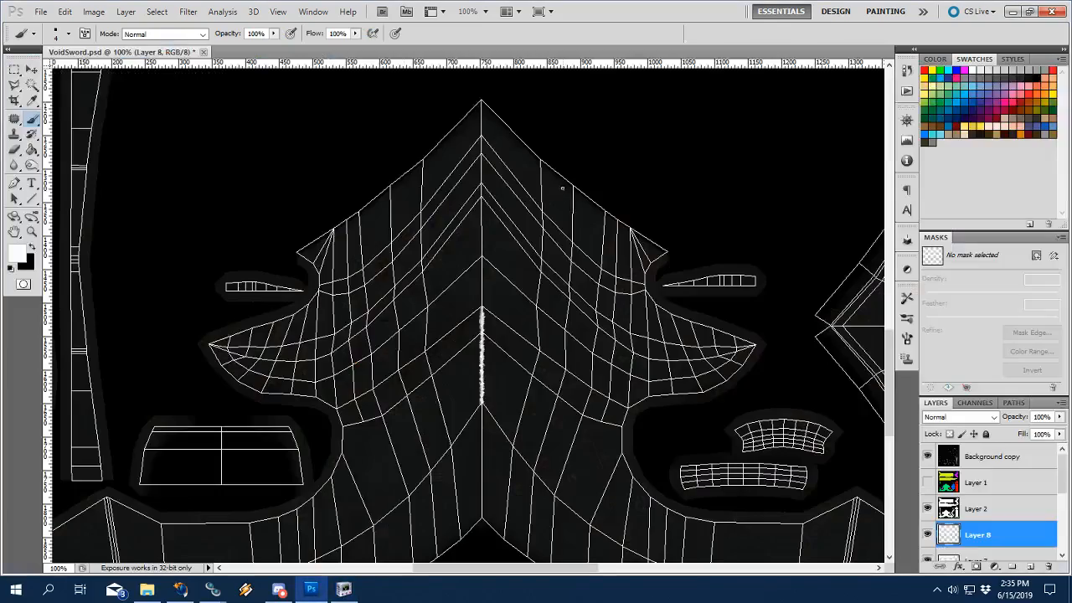
Recheck the mesh in NifSkope and paint a second short white line on the centre edge near the guard piece's upper tip in Photoshop.
click(343, 588)
drag(618, 225, 599, 239)
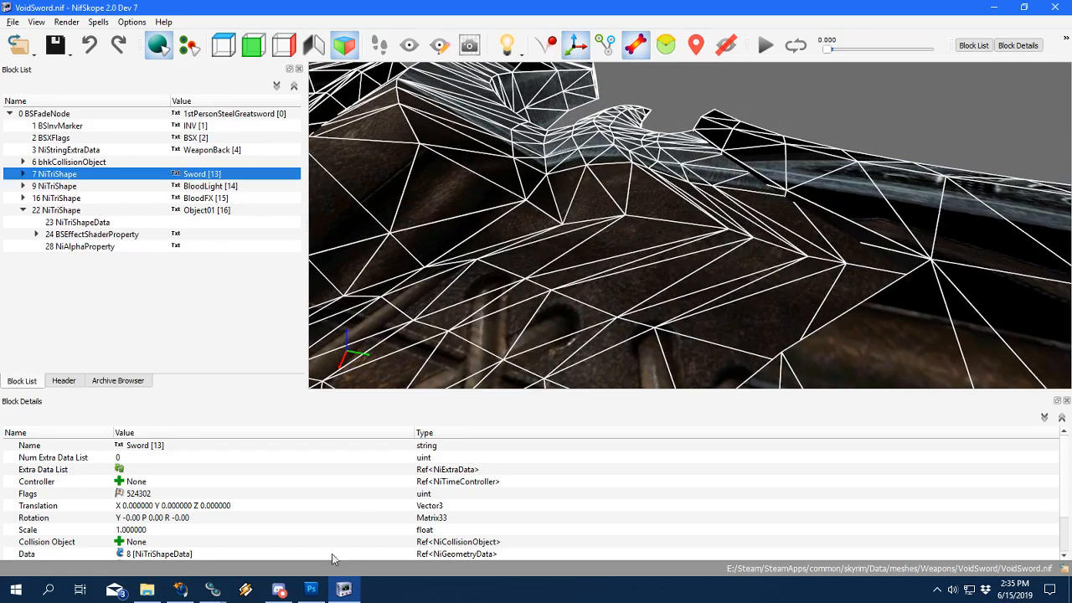
click(317, 586)
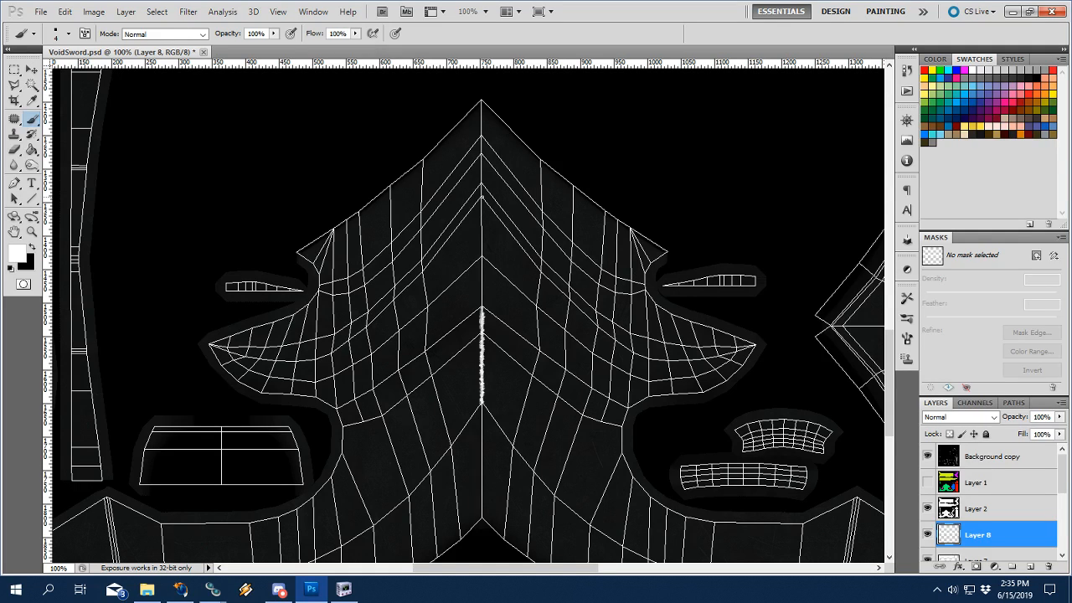
drag(481, 199, 481, 154)
Examine the guard's side spikes and ridges on the model in NifSkope, then return to the texture in Photoshop.
click(343, 589)
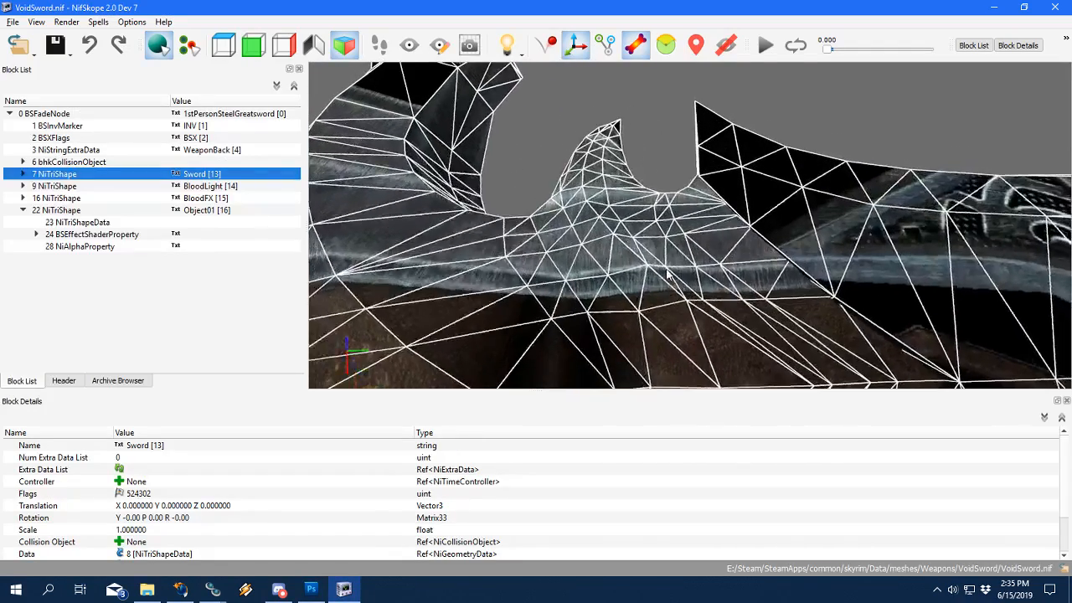
scroll(663, 277, down, 5)
drag(663, 308, 666, 205)
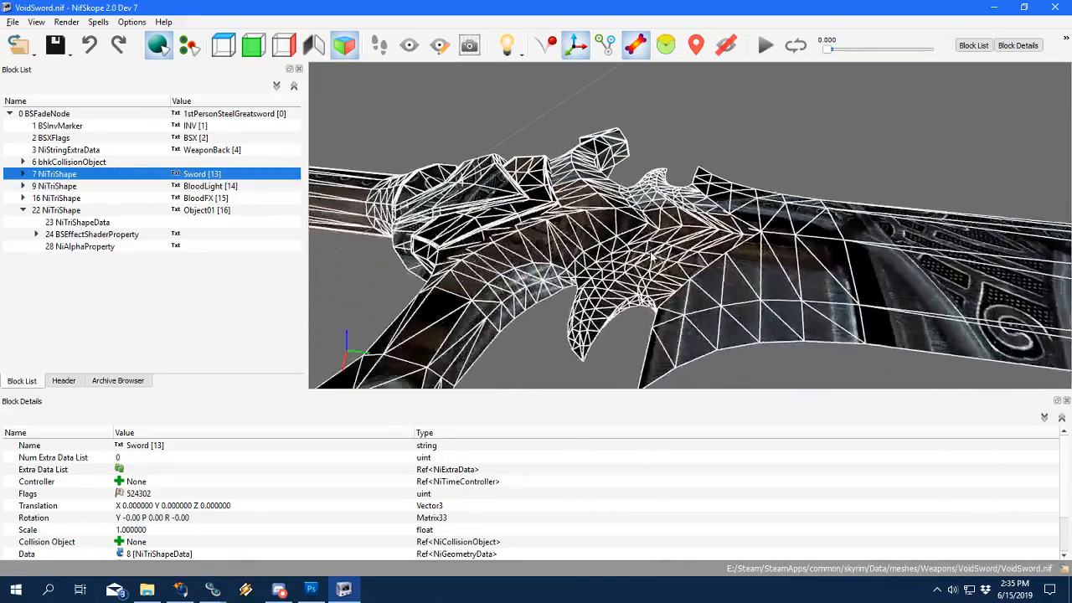
click(311, 588)
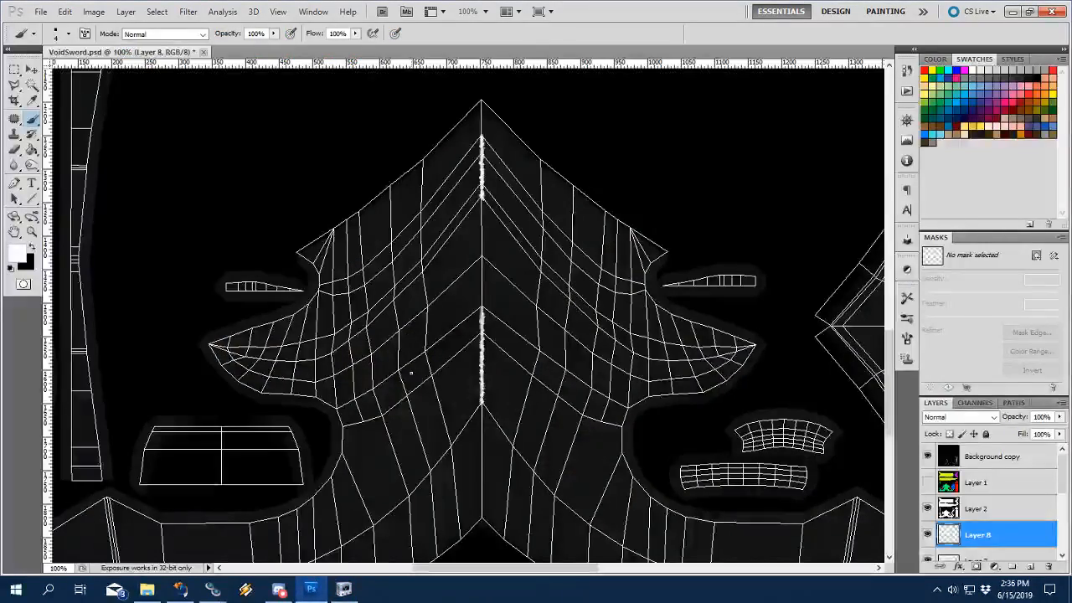
Check the guard mesh in NifSkope, then paint a worn white line in Photoshop along the left arm's centre edge, from its pointed tip through the straight section.
drag(551, 454, 624, 347)
click(343, 588)
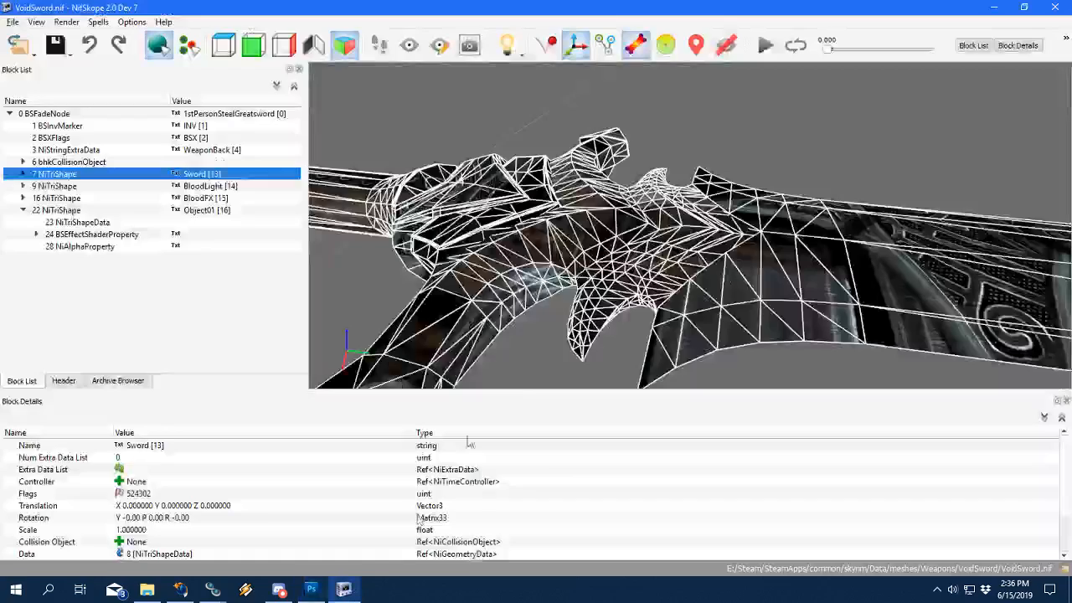
click(310, 588)
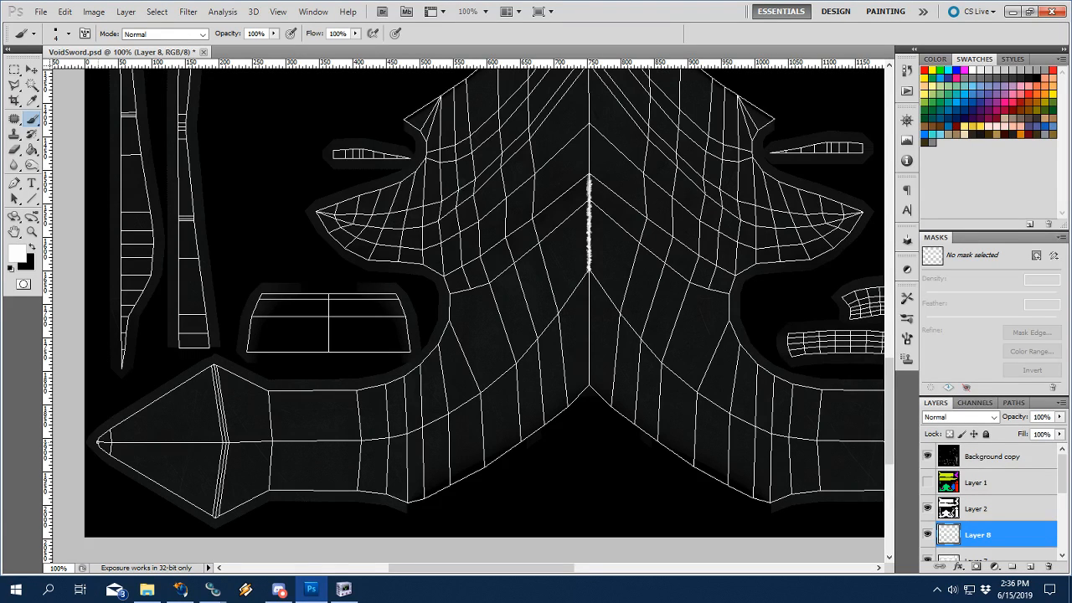
drag(258, 442, 443, 386)
ctrl+click(308, 390)
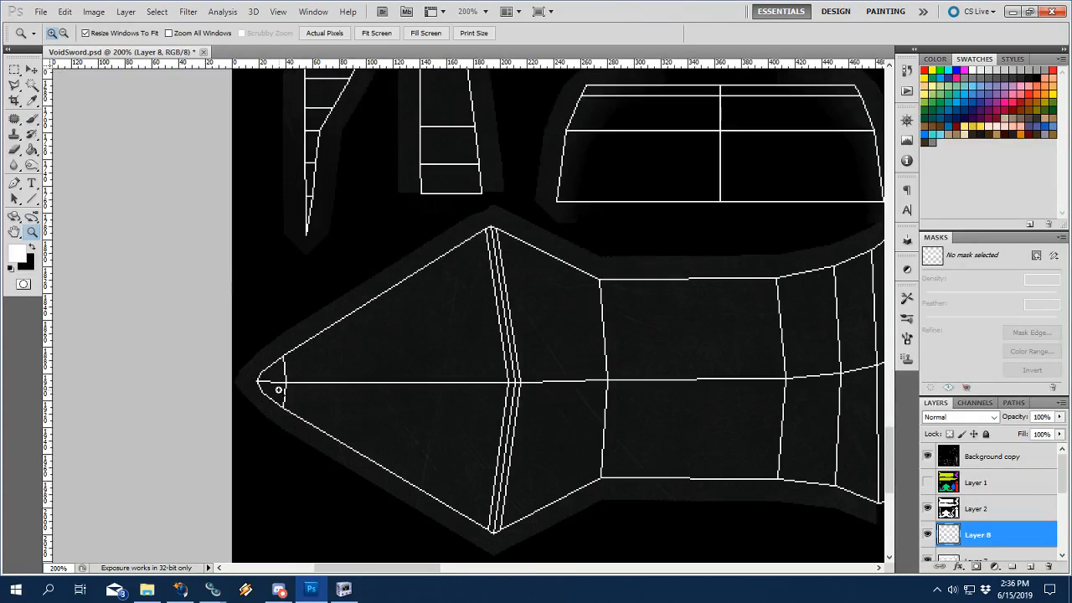
mouse_move(287, 384)
mouse_down()
mouse_move(249, 382)
mouse_move(290, 385)
mouse_up()
key(ctrl+z)
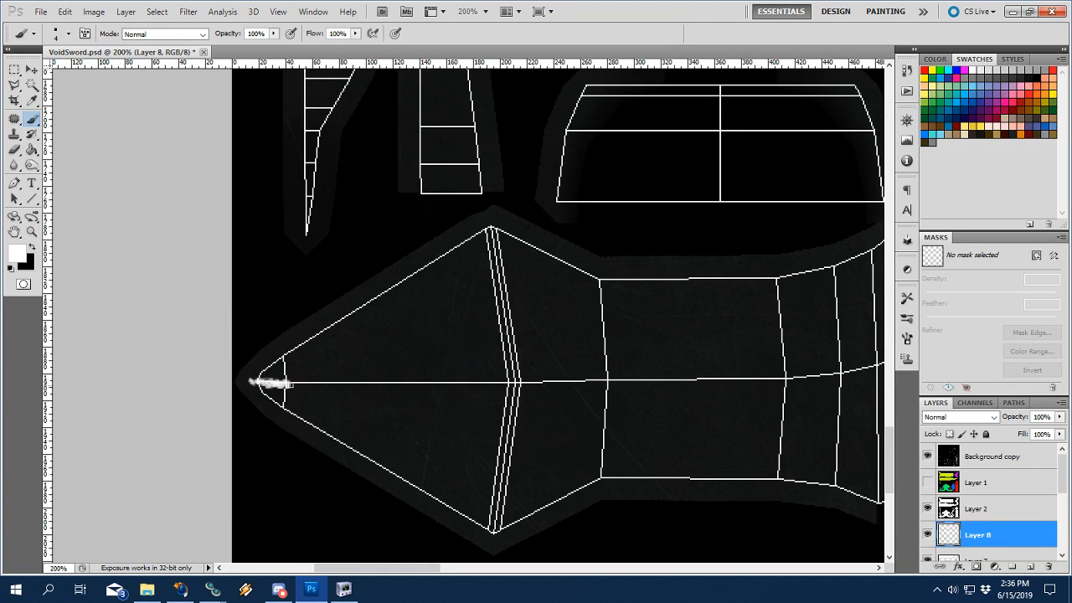
drag(799, 381, 504, 411)
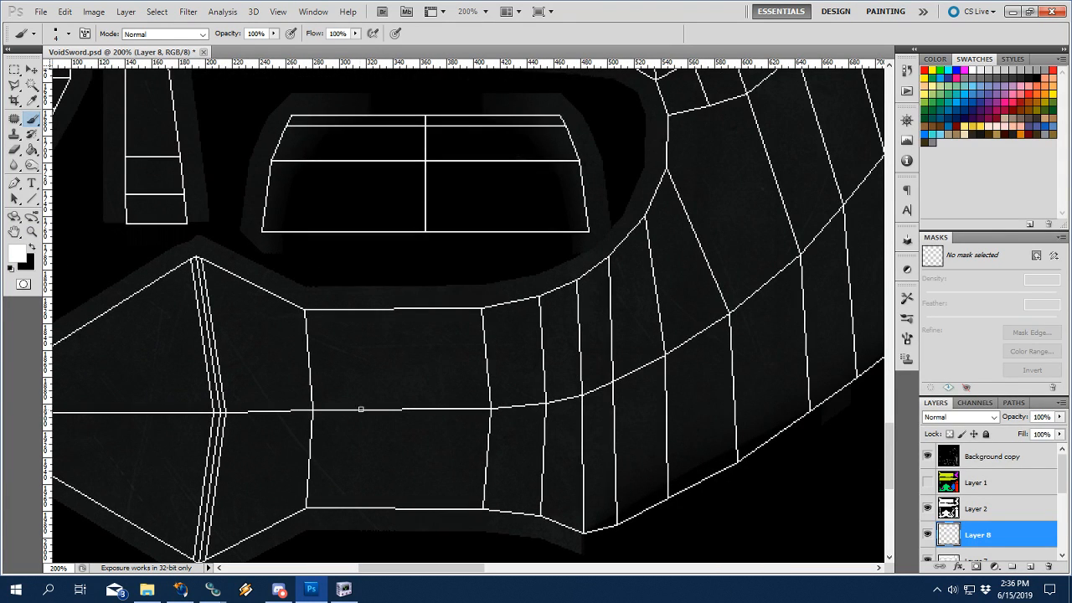
shift+click(226, 412)
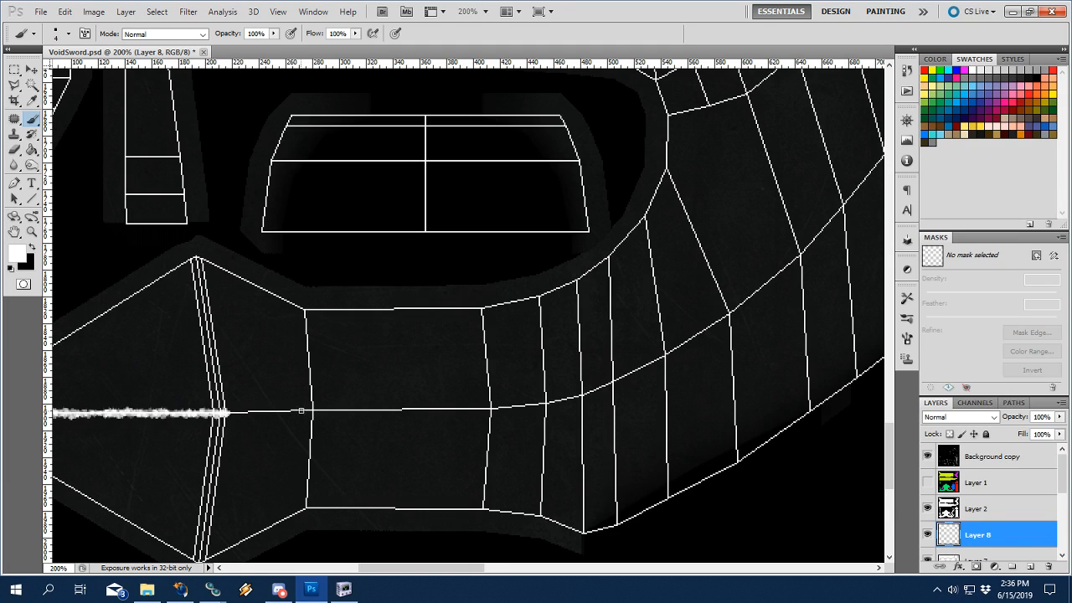
shift+click(314, 410)
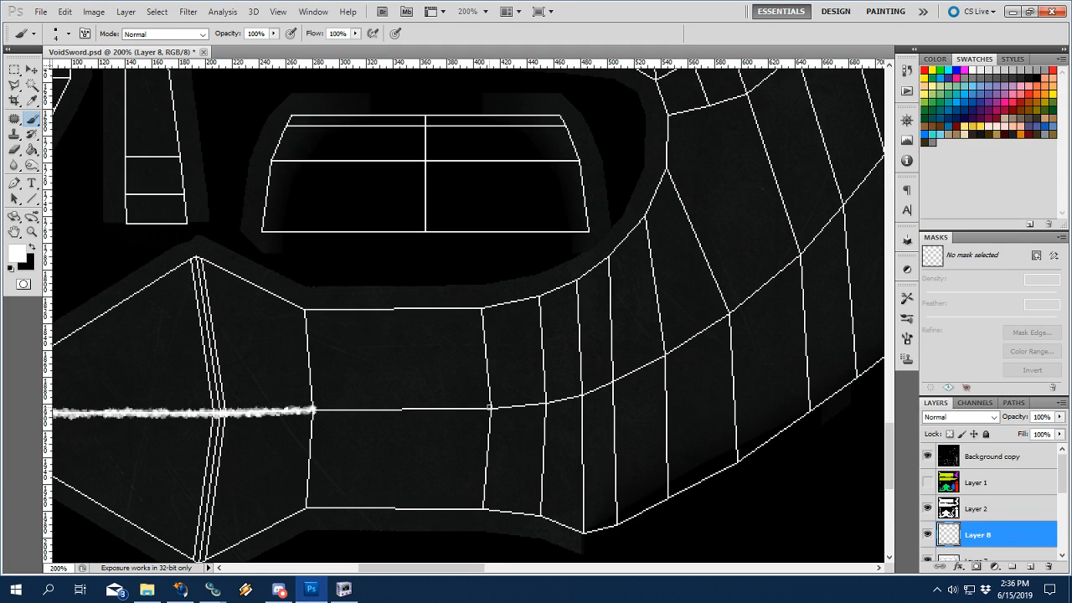
shift+click(489, 408)
Paint a white line along the left arm's curved centre edge, from the guard's middle line to the highlight on the straight section.
scroll(536, 411, right, 2)
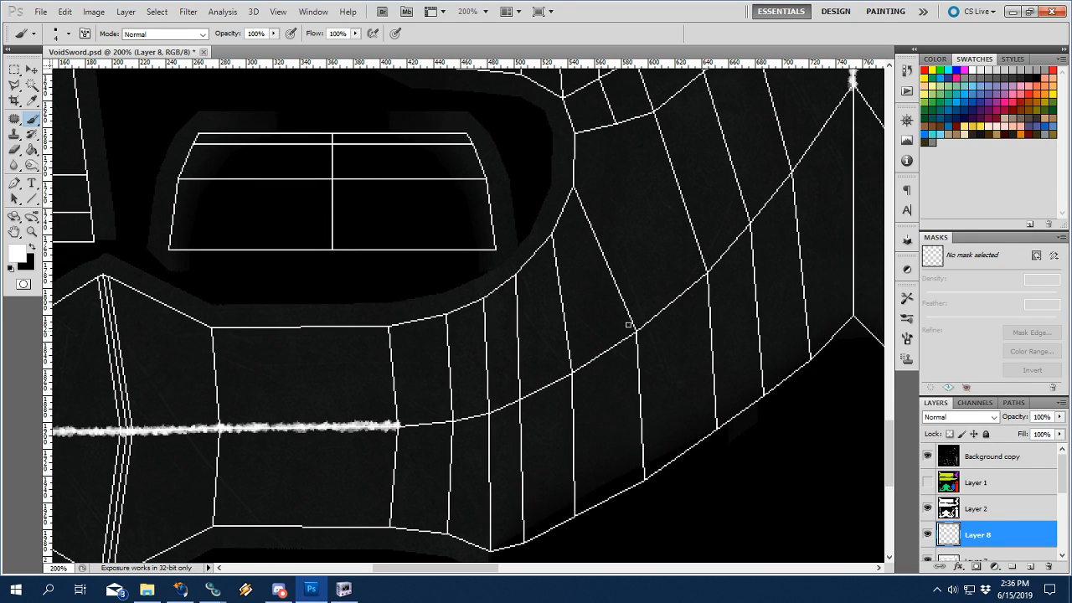
drag(771, 218, 762, 230)
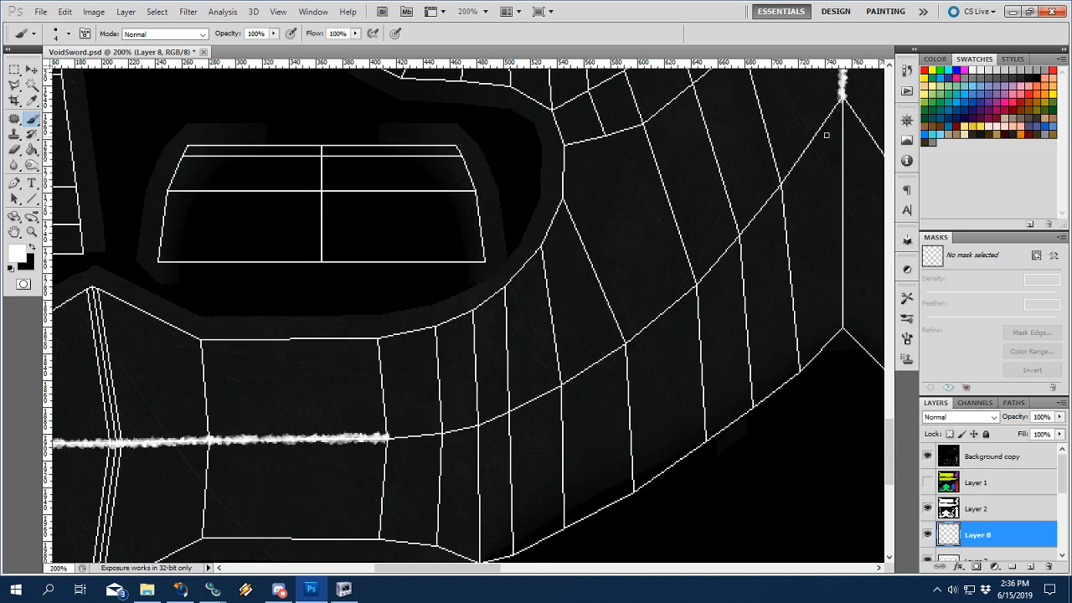
drag(843, 93, 790, 177)
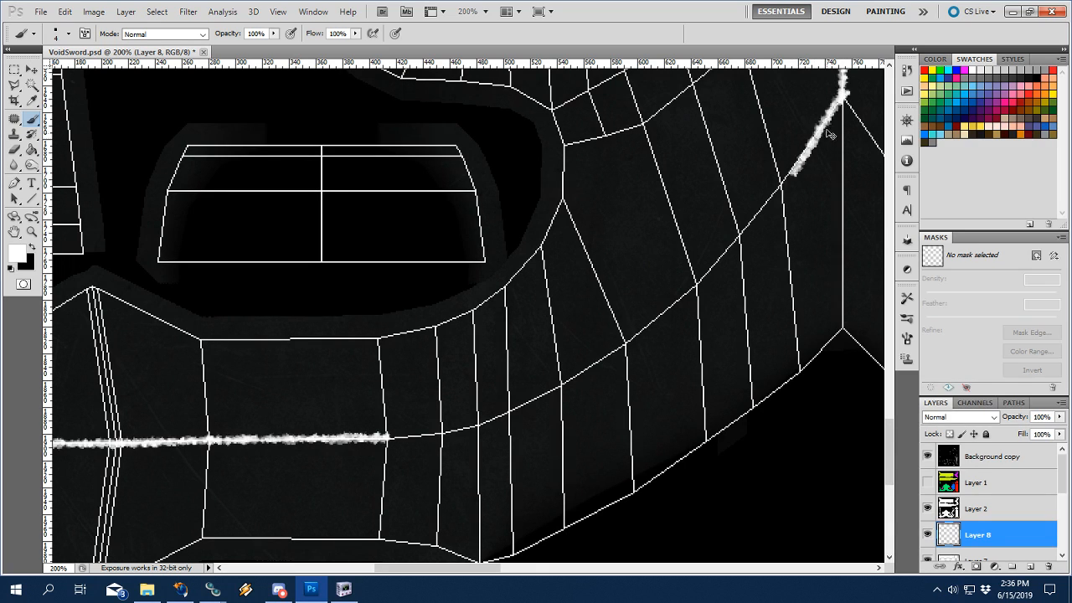
key(ctrl+z)
shift+click(781, 181)
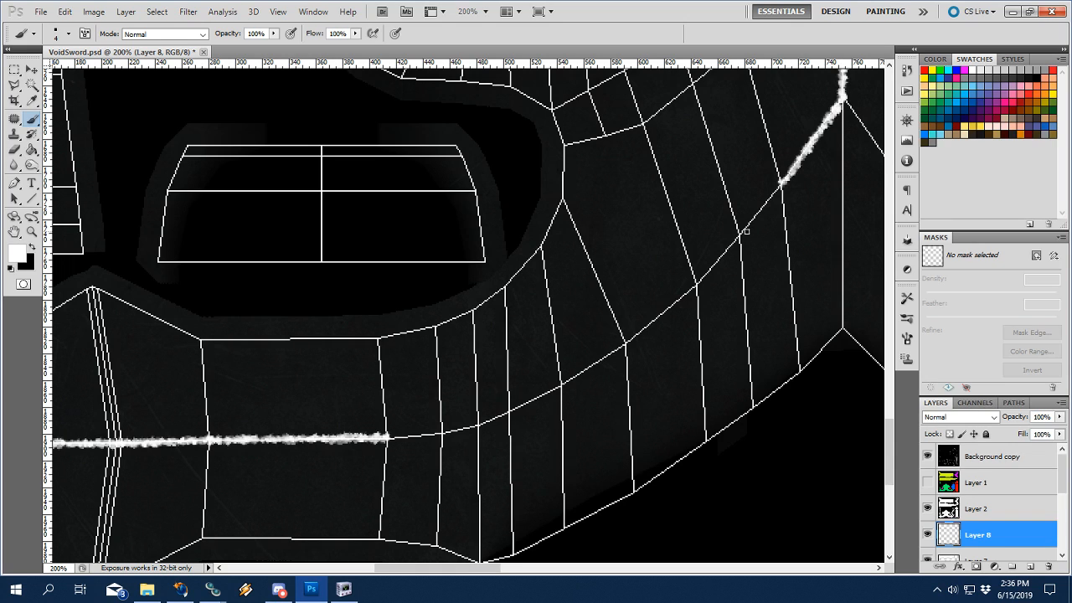
shift+click(741, 234)
shift+click(697, 283)
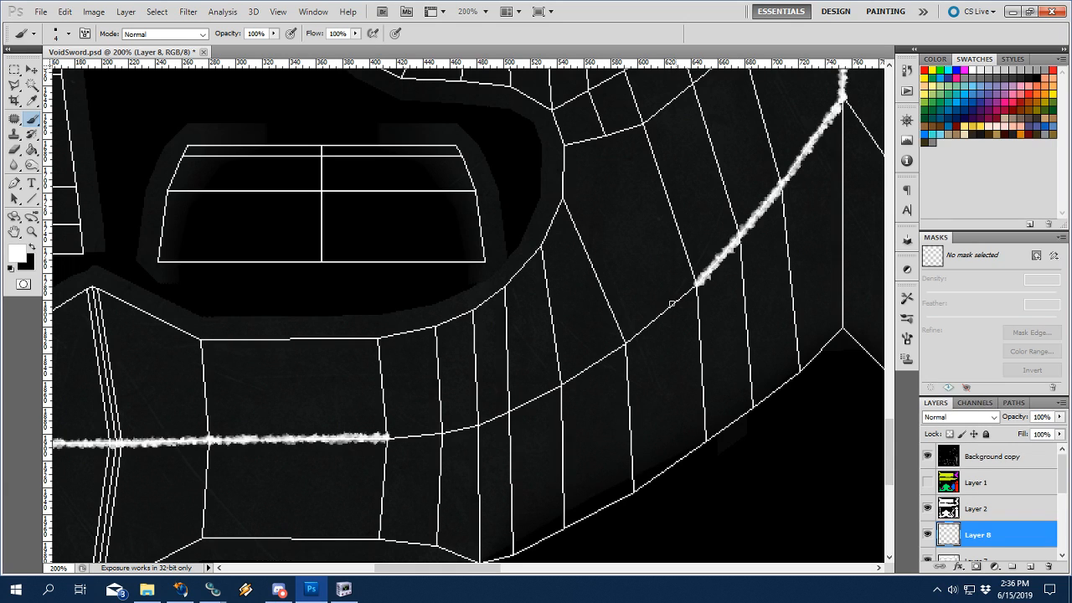
shift+click(624, 342)
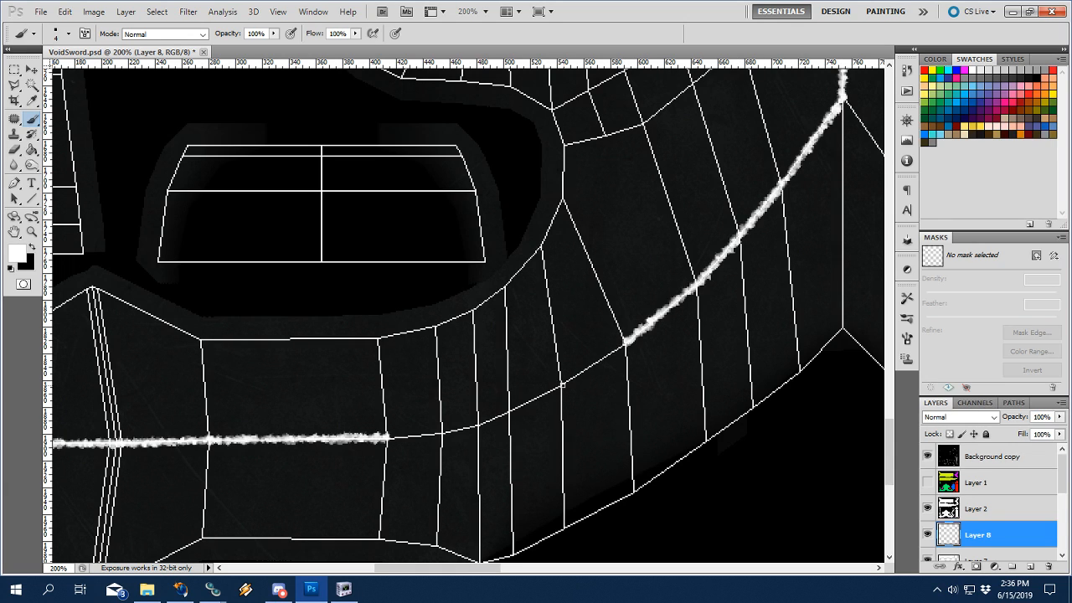
shift+click(559, 385)
shift+click(512, 410)
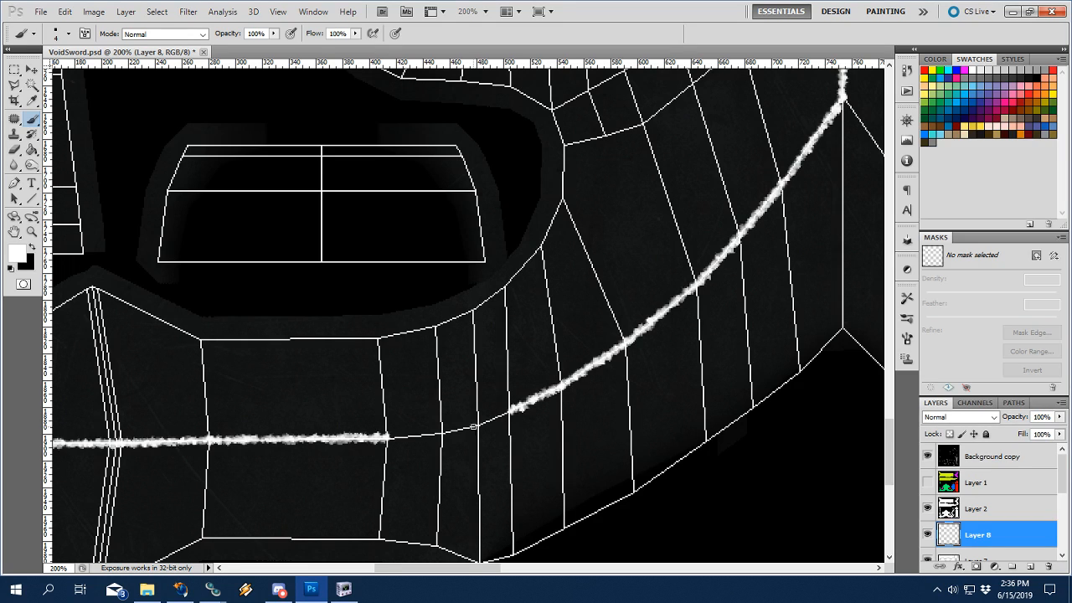
shift+click(474, 426)
shift+click(438, 433)
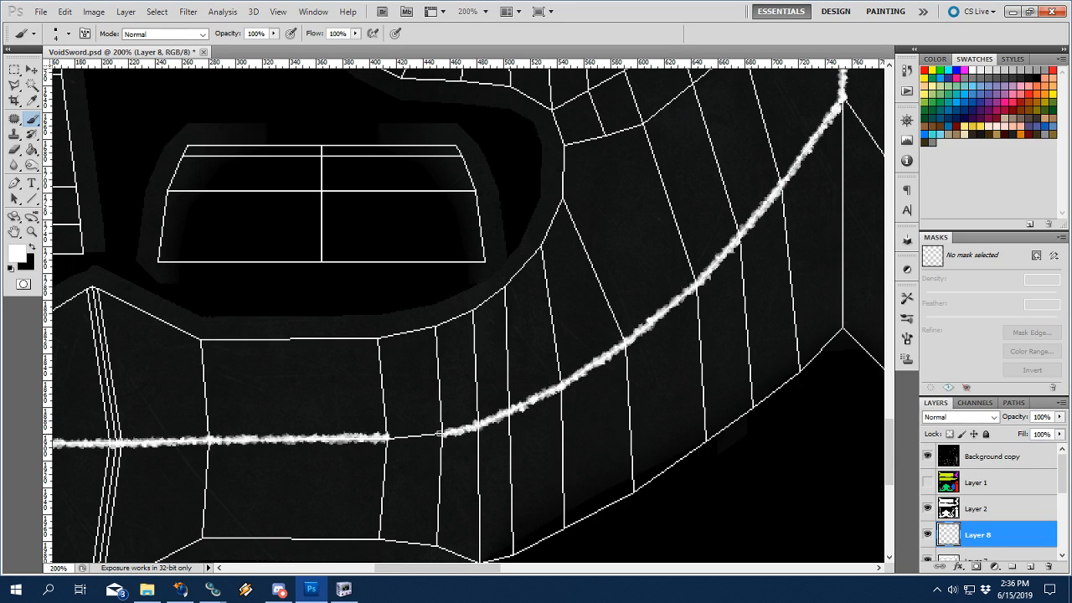
shift+click(390, 436)
Paint a matching white line from the guard's middle line down the right arm's curved centre edge.
drag(715, 270, 593, 335)
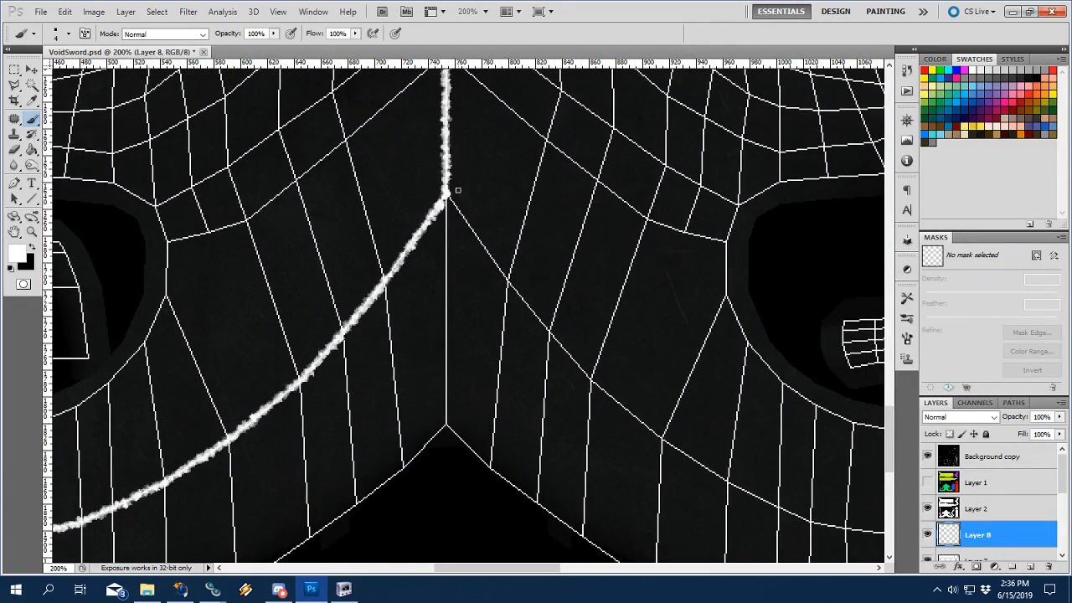
drag(670, 413, 505, 340)
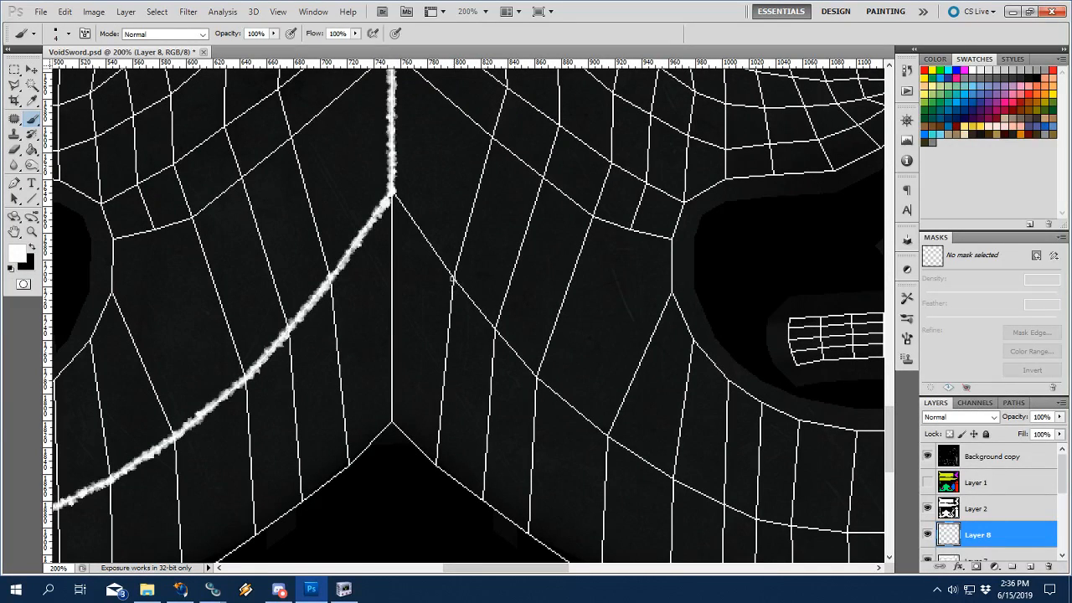
shift+click(392, 194)
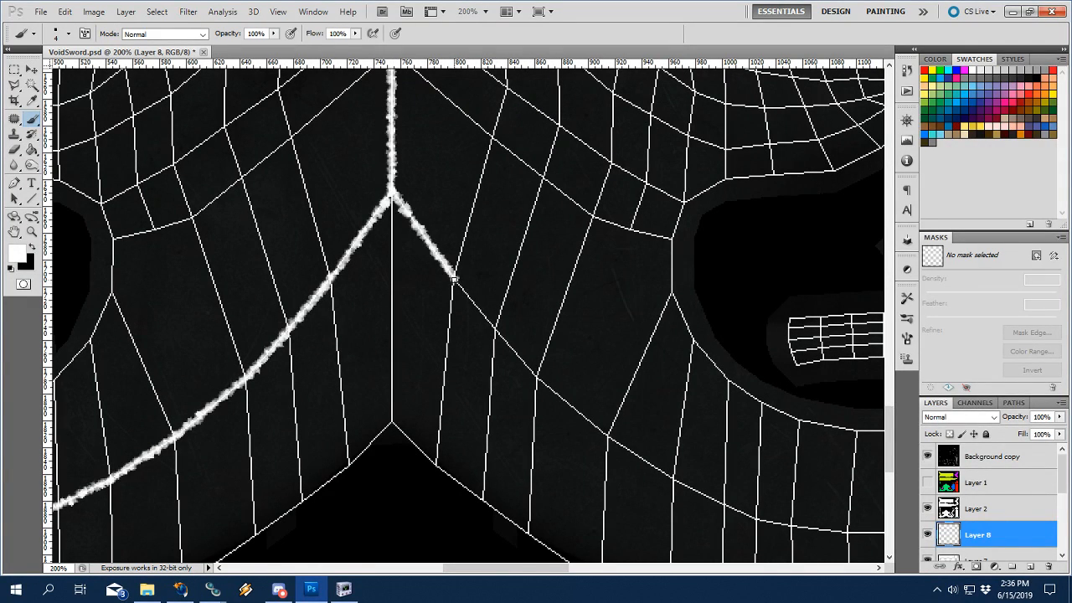
shift+click(493, 327)
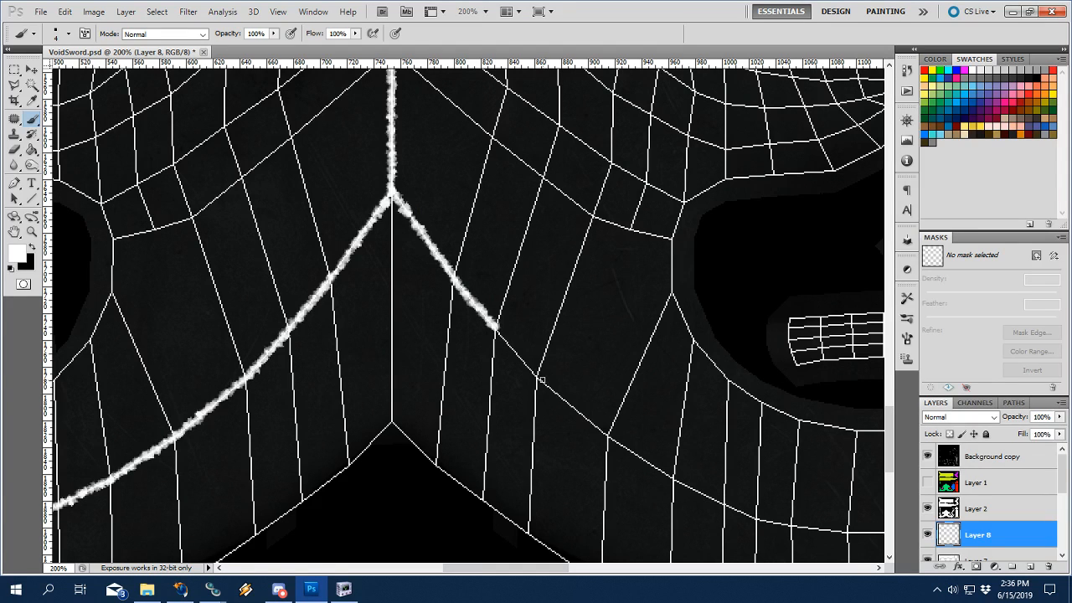
shift+click(537, 377)
shift+click(609, 436)
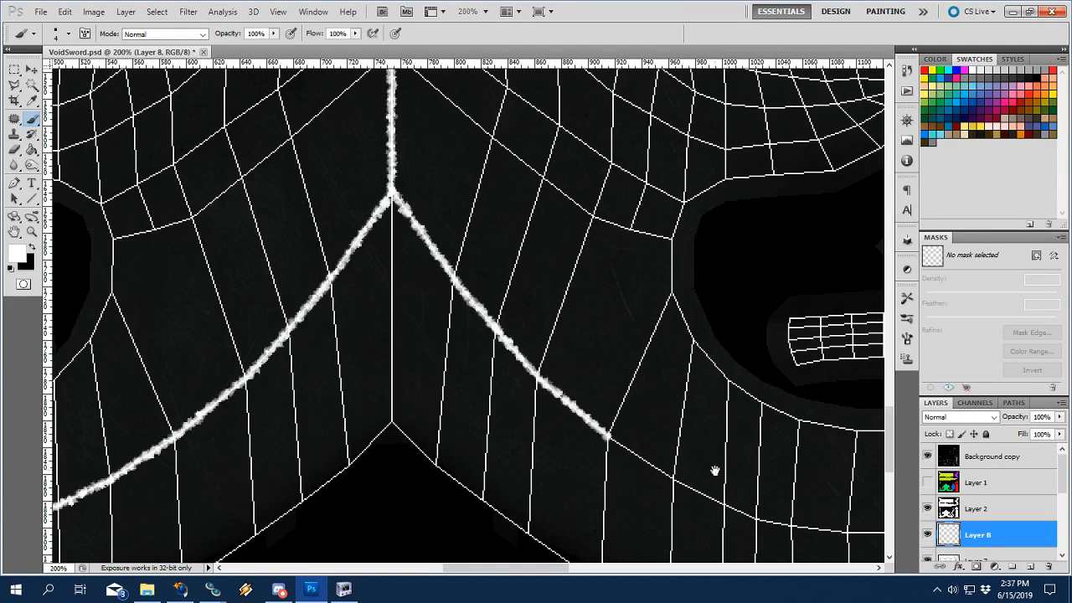
drag(713, 468, 529, 350)
shift+click(492, 362)
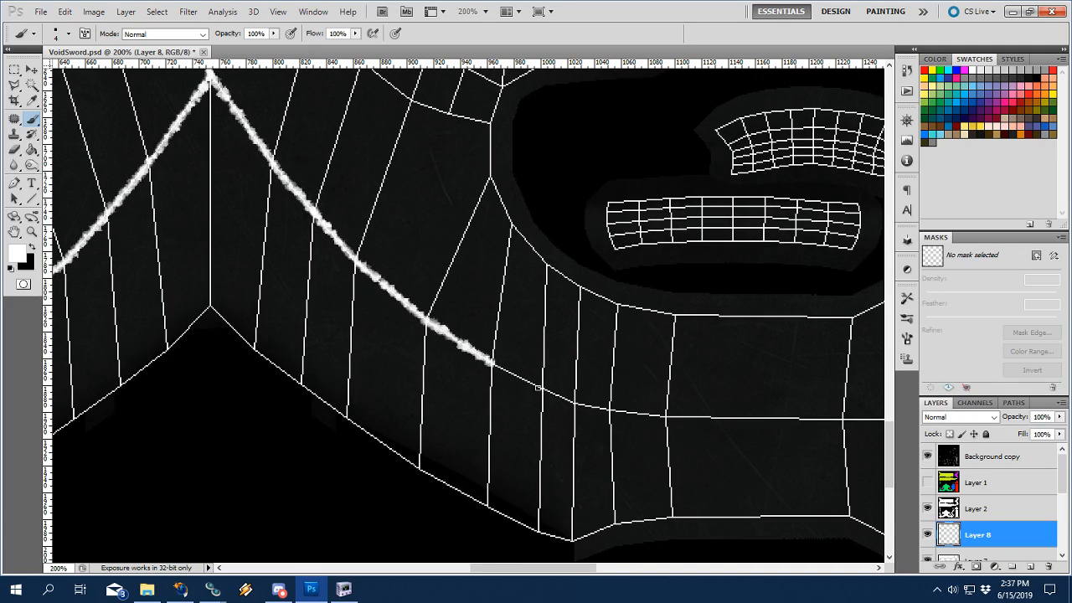
shift+click(543, 388)
shift+click(575, 403)
Extend the right arm's white line along the straight section's centre edge to the pointed tip.
drag(620, 412, 477, 388)
shift+click(474, 385)
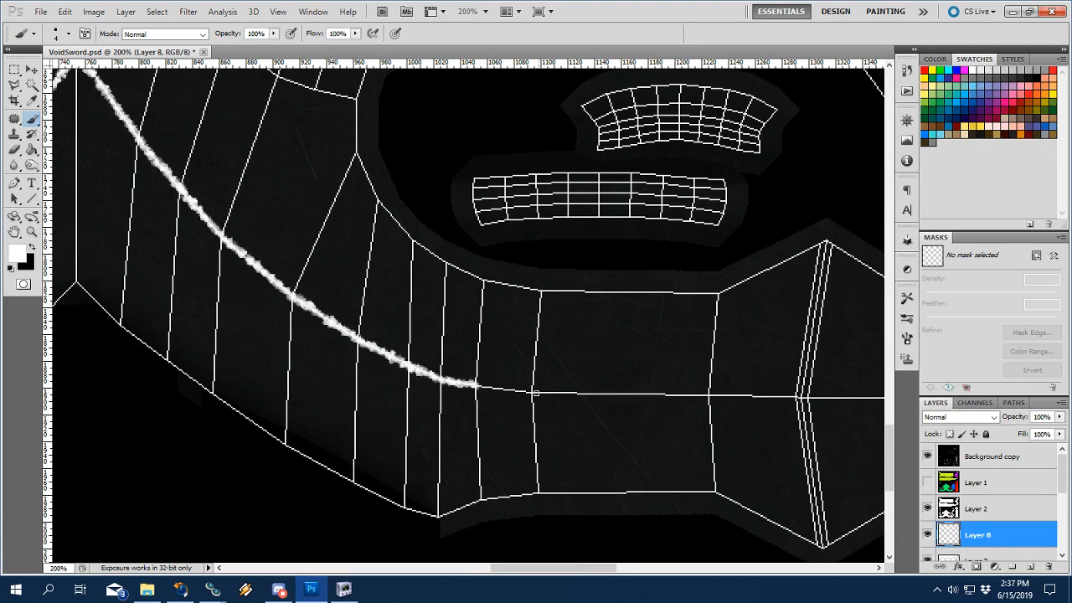
shift+click(534, 390)
drag(699, 410, 512, 384)
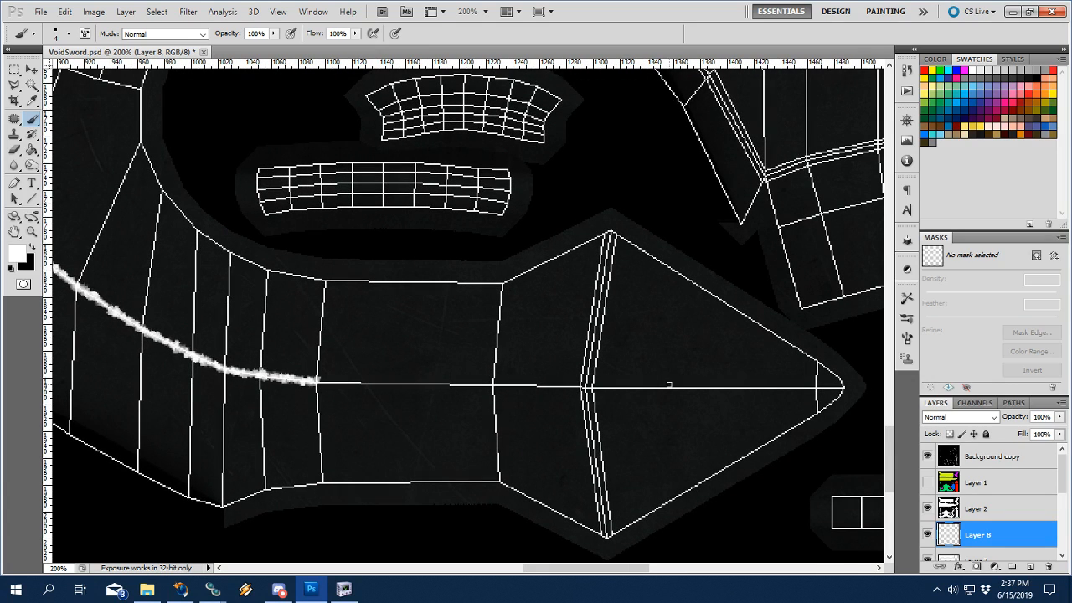
shift+click(495, 385)
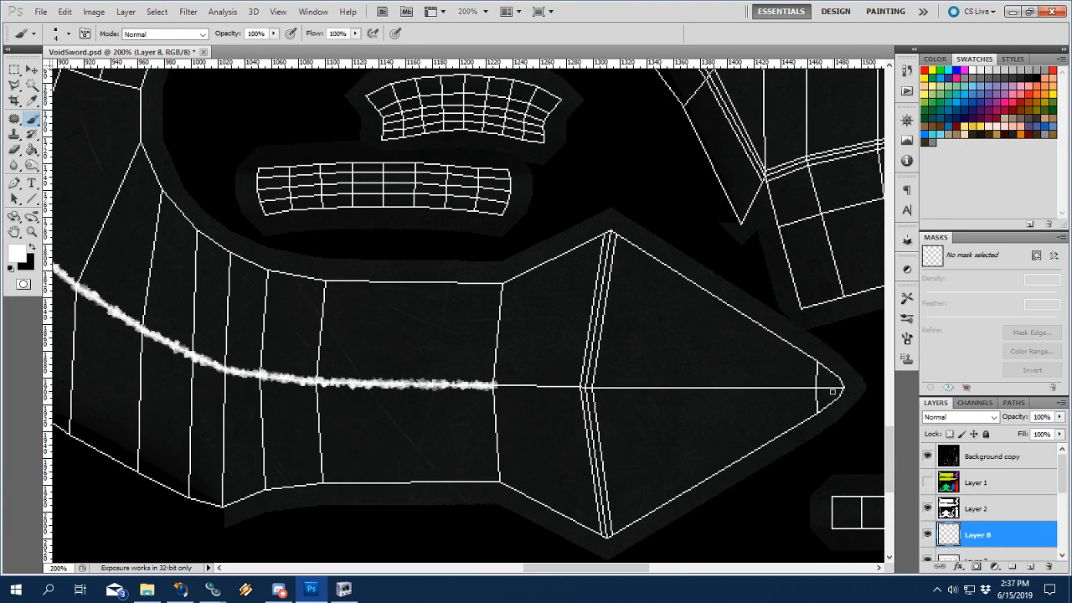
shift+click(842, 387)
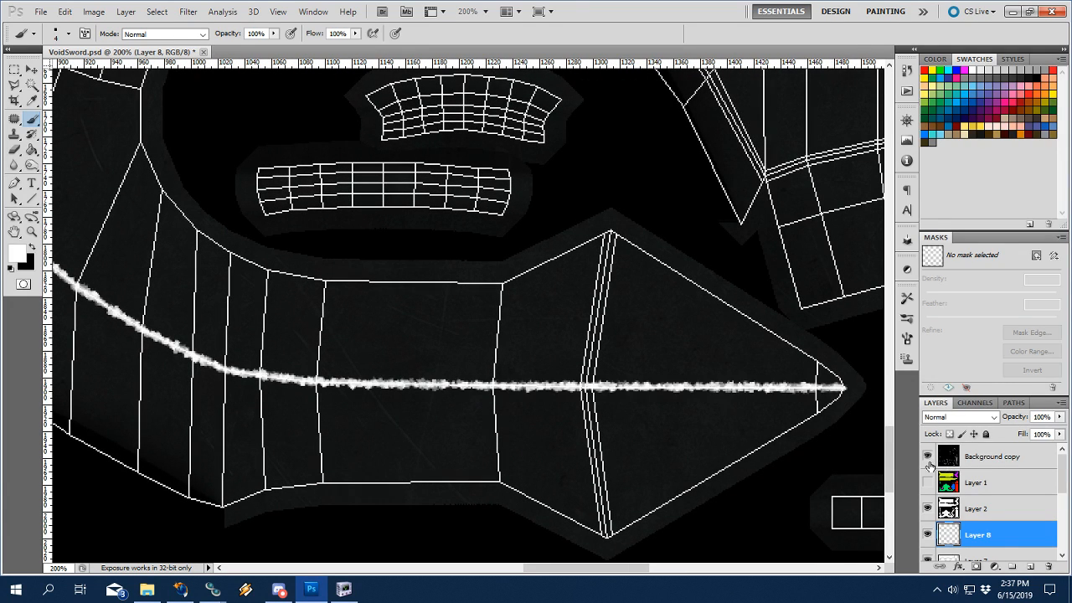
Inspect the guard's arrow-shaped end in NifSkope, then paint white lines along the crosswise ridge of the right arrowhead in Photoshop.
click(344, 588)
scroll(557, 254, up, 5)
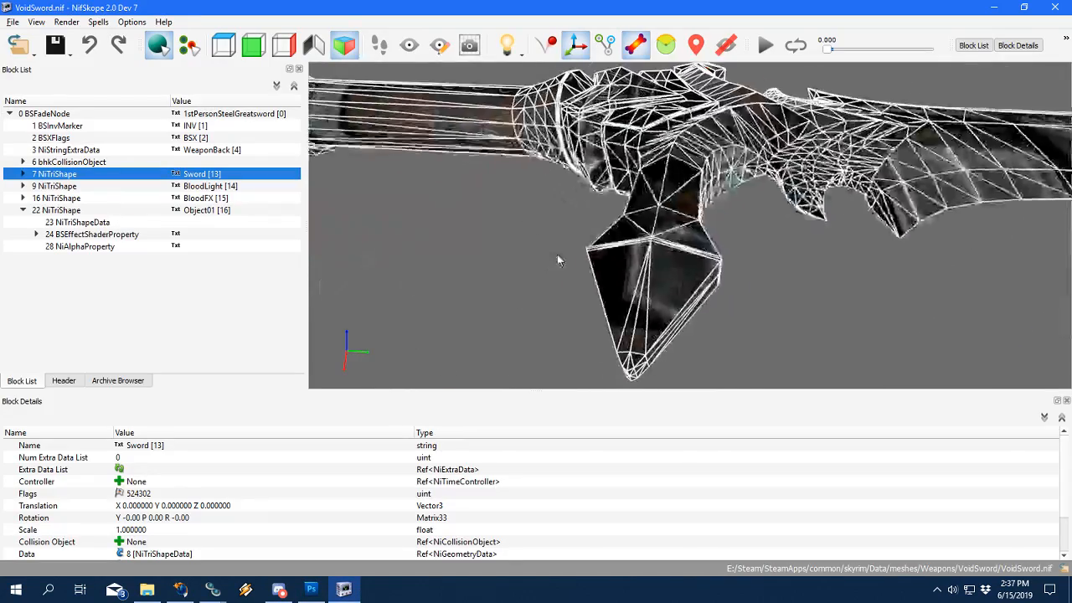
drag(562, 237, 536, 242)
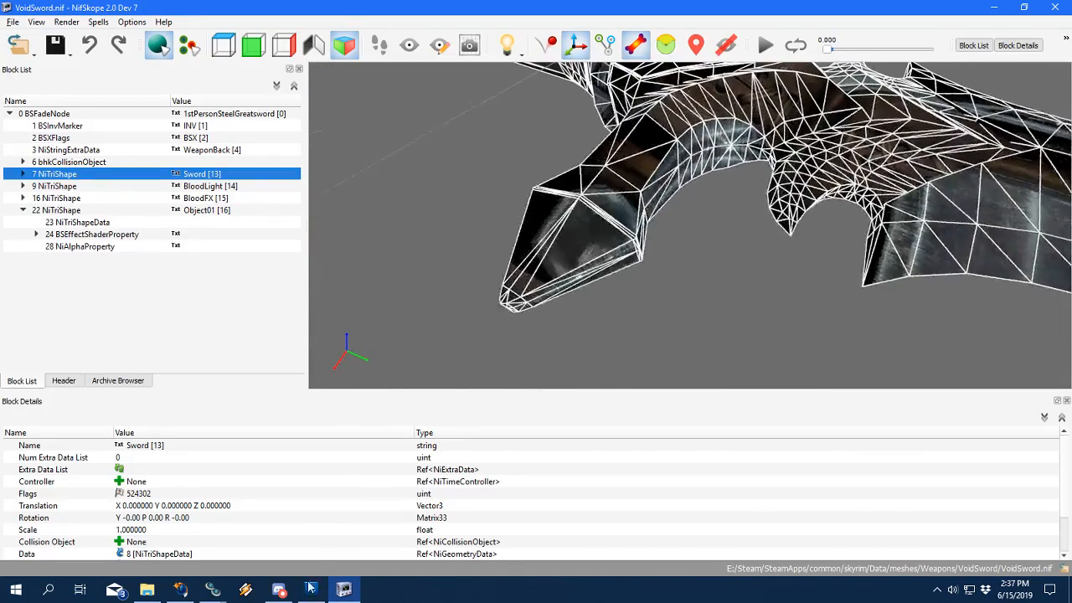
click(313, 588)
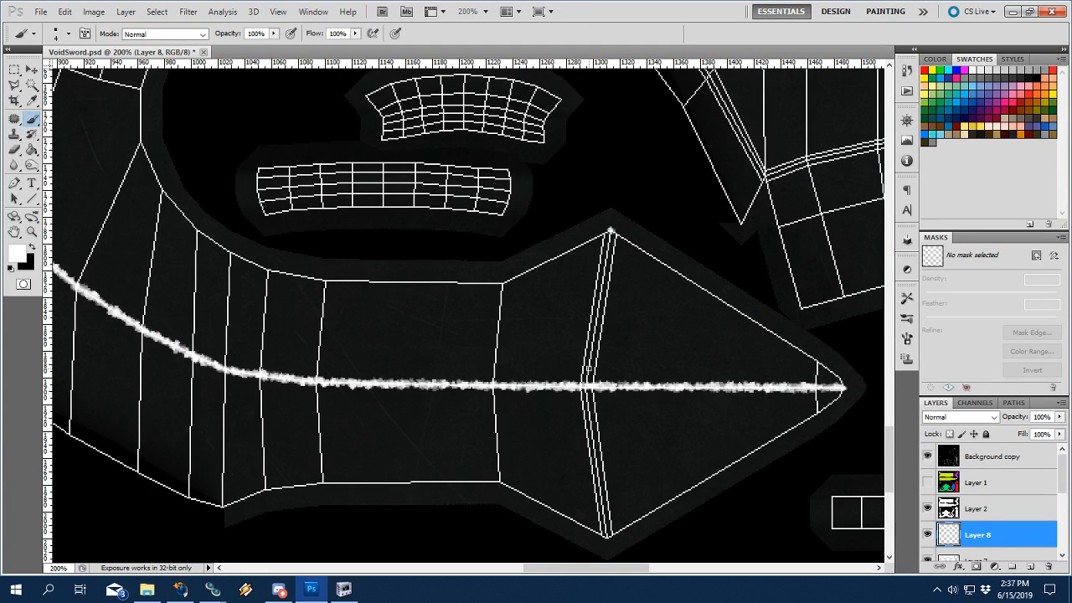
click(610, 232)
shift+click(586, 385)
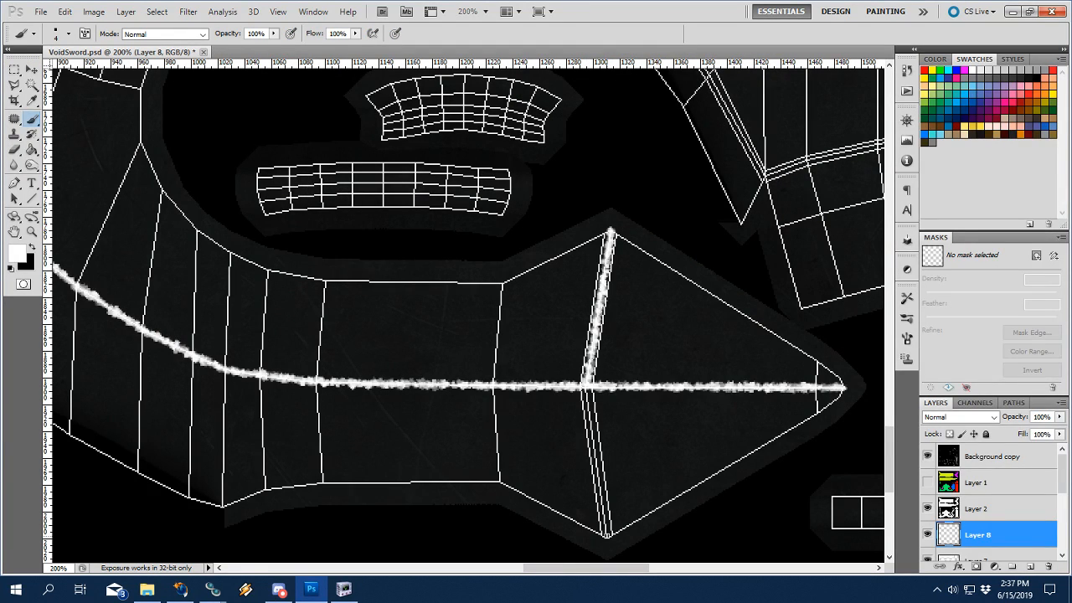
shift+click(585, 386)
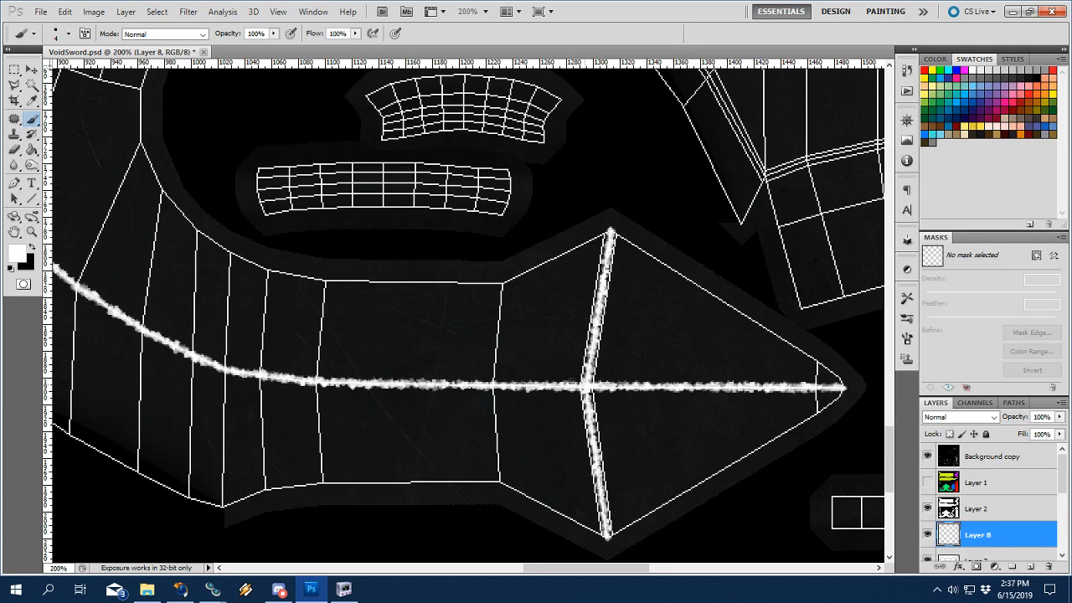
Paint white lines along both halves of the left arrowhead's crosswise ridge, between its two outer corners.
drag(66, 384, 592, 360)
drag(67, 337, 592, 334)
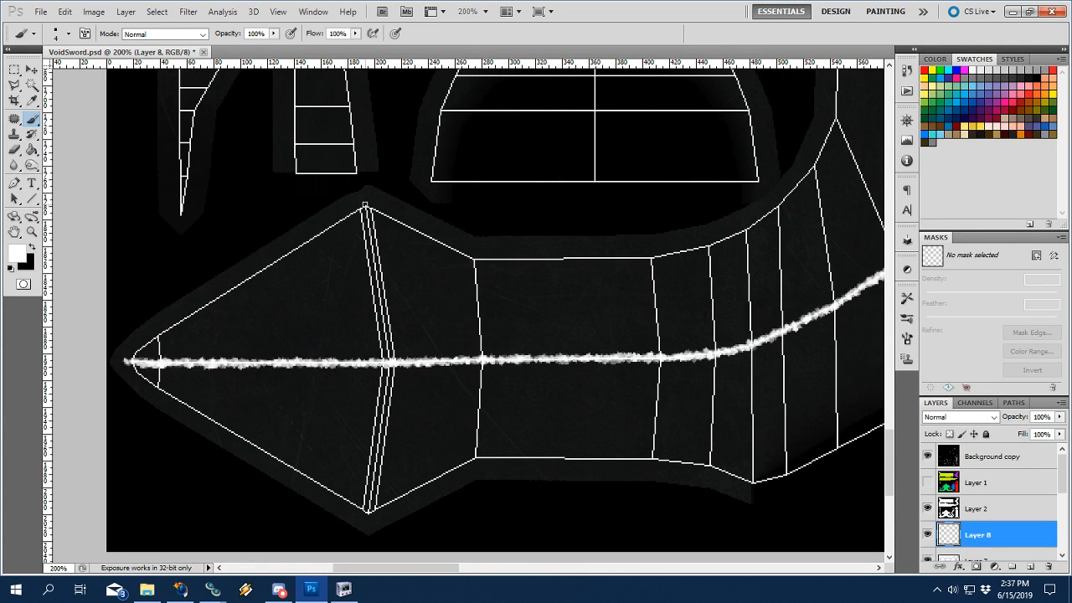
click(365, 205)
shift+click(386, 364)
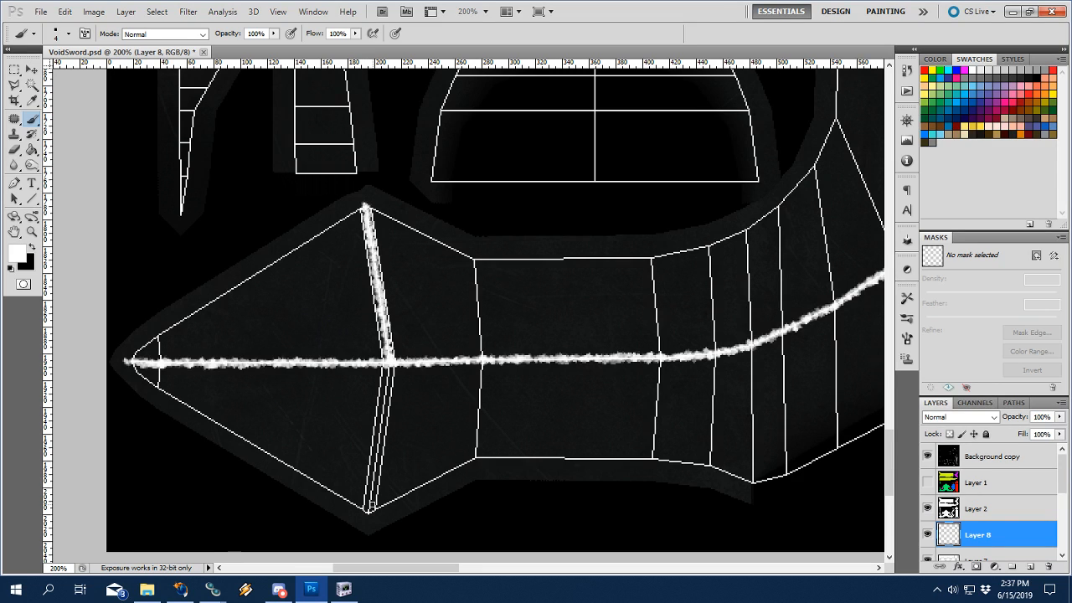
shift+click(368, 511)
Review the painted guard highlights and examine the unpainted wireframe pieces beside the grip at 100% zoom.
mouse_move(768, 257)
mouse_down()
mouse_move(775, 265)
mouse_move(746, 307)
mouse_move(435, 352)
mouse_up()
drag(96, 132, 609, 268)
key(z)
alt+click(485, 215)
alt+click(486, 215)
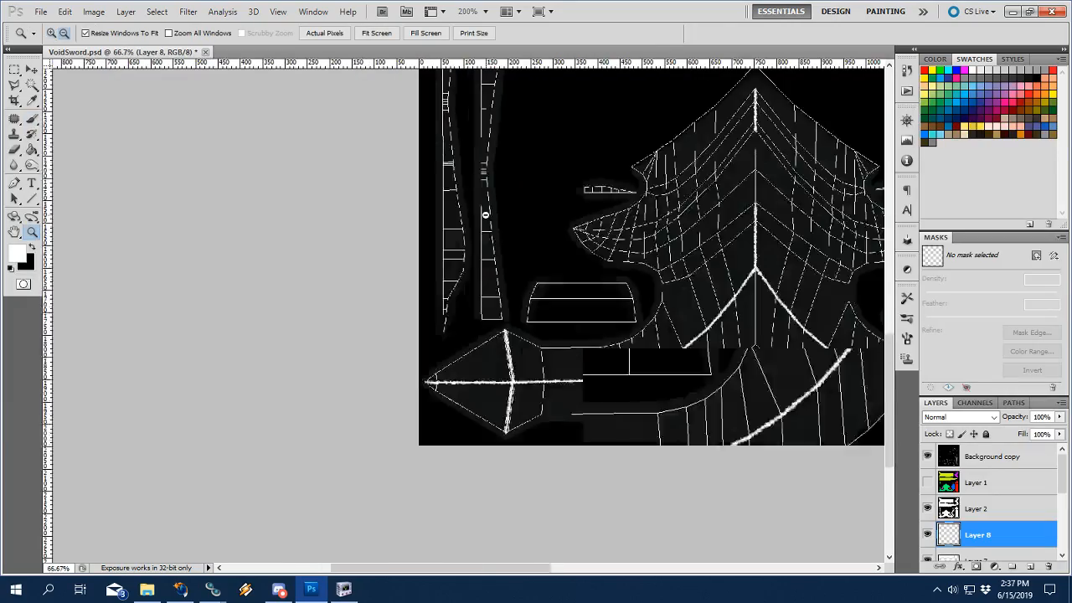
drag(638, 207, 361, 377)
drag(713, 380, 470, 446)
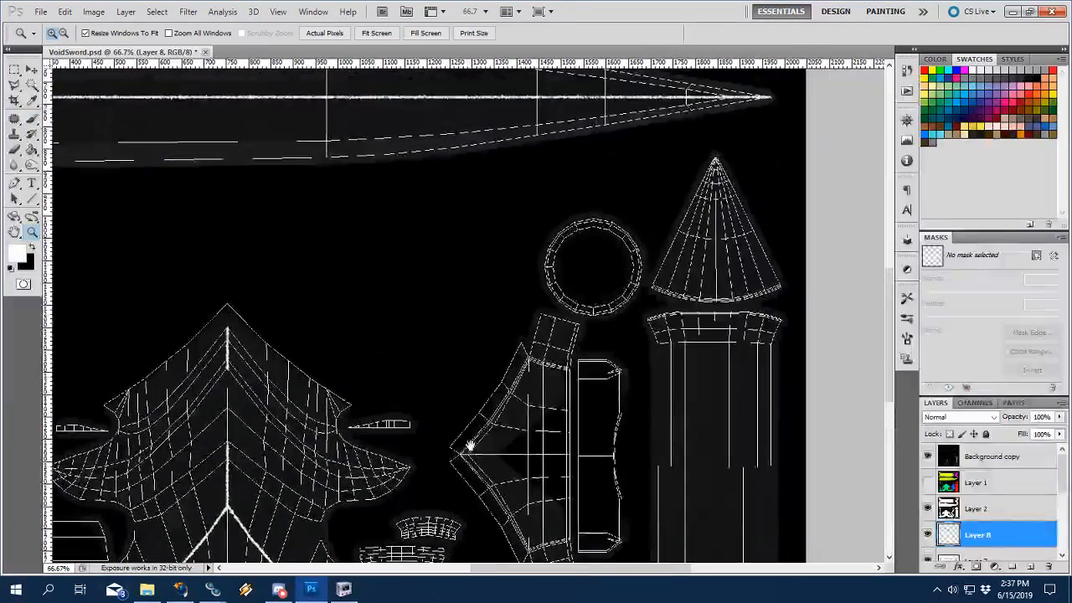
click(594, 251)
drag(712, 448, 524, 210)
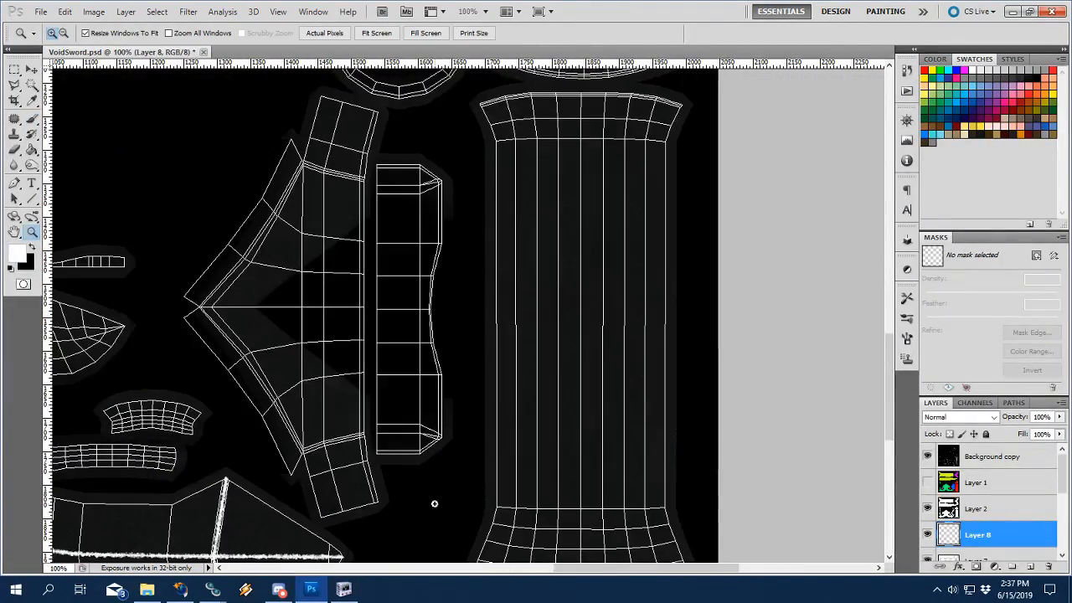
Inspect the flared ends of the grip and the pommel joint on the sword model in NifSkope.
click(343, 588)
drag(749, 257, 670, 260)
scroll(648, 245, up, 4)
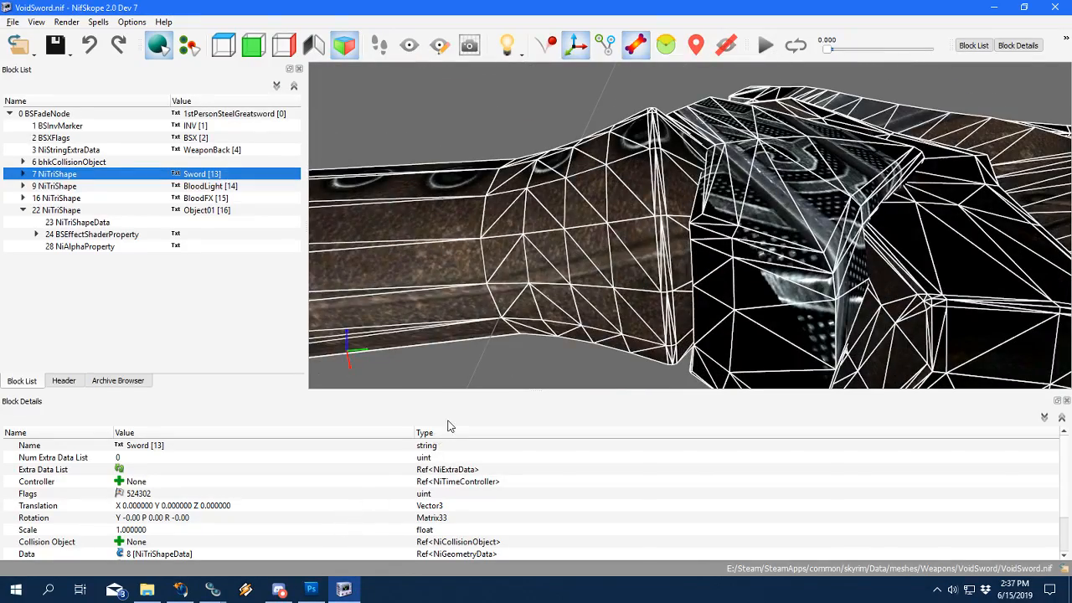
drag(508, 301, 586, 327)
scroll(604, 292, down, 3)
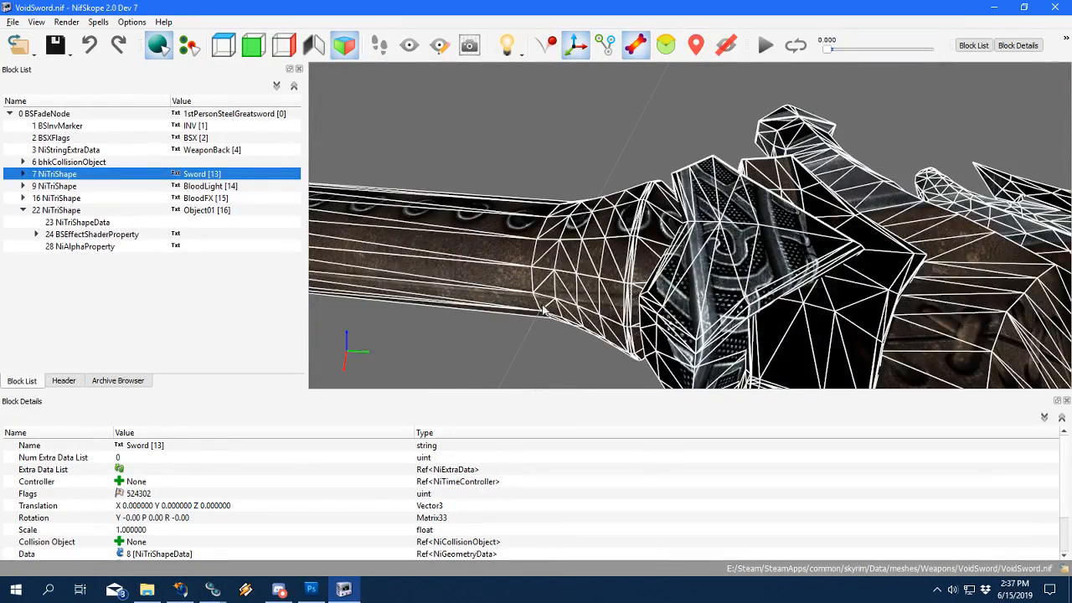
drag(635, 295, 601, 261)
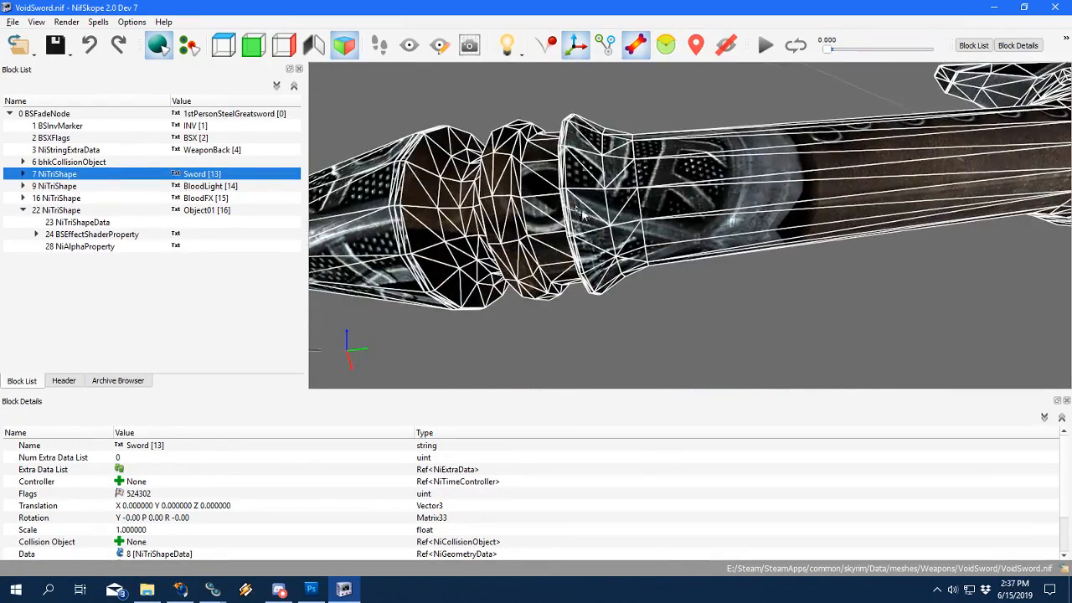
drag(573, 206, 599, 213)
In Photoshop, paint a white line along the narrow double edge across the grip's lower flared end at 200% zoom.
click(310, 589)
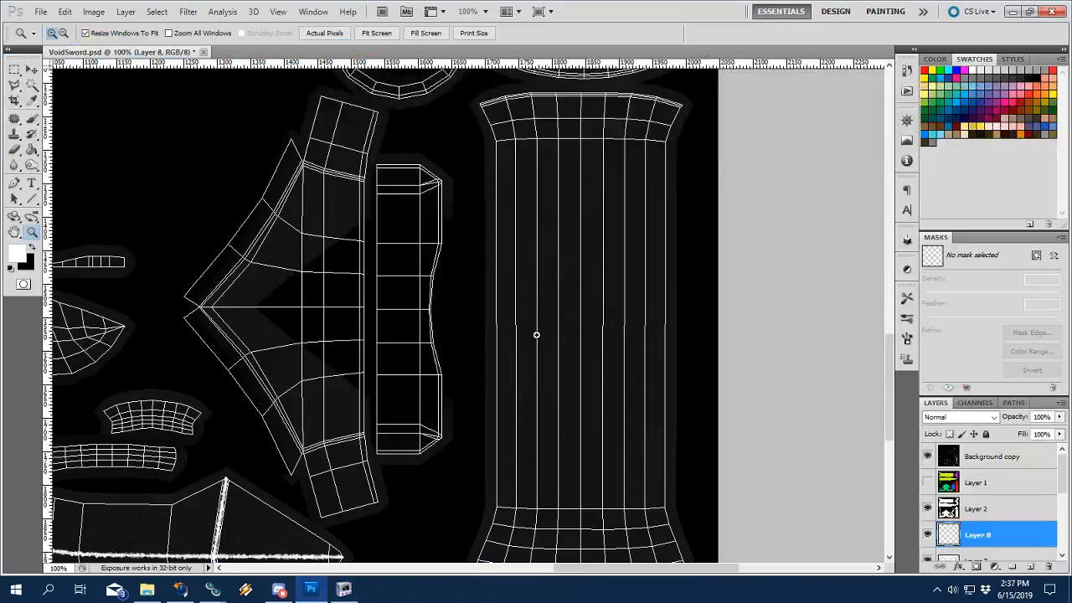
drag(630, 422, 573, 273)
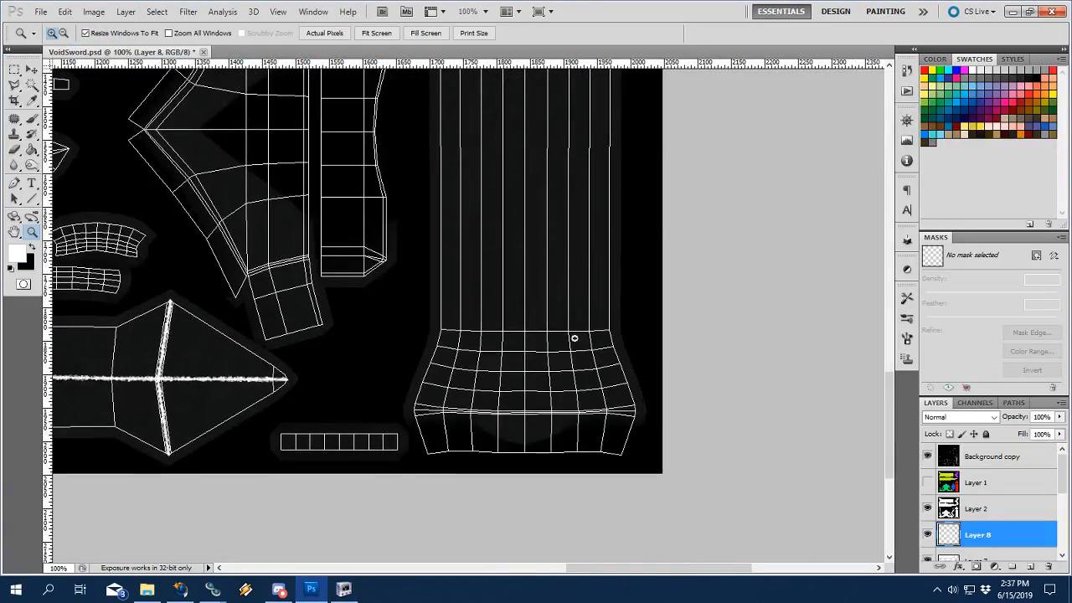
click(567, 428)
key(b)
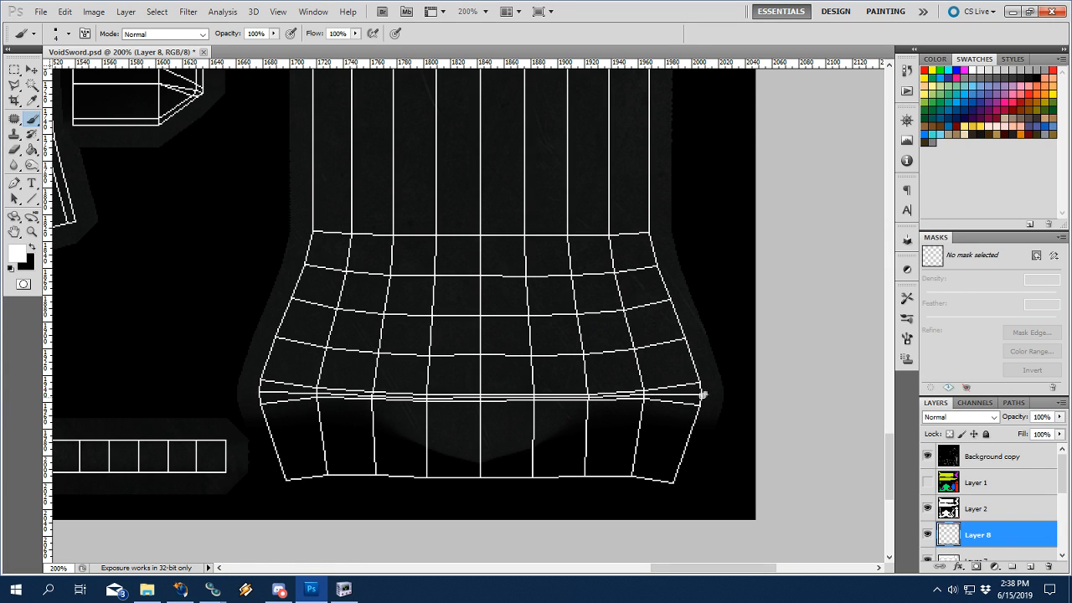
mouse_move(703, 393)
mouse_down()
mouse_move(571, 401)
mouse_move(629, 395)
mouse_move(580, 397)
mouse_up()
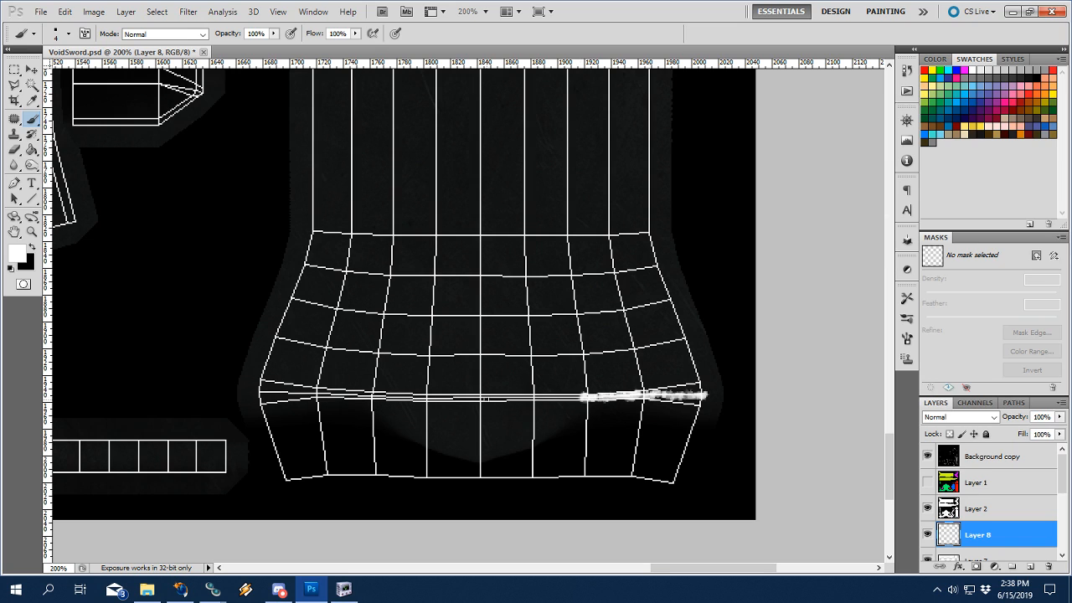
shift+click(483, 399)
mouse_move(479, 397)
mouse_down()
mouse_move(439, 396)
mouse_move(479, 397)
mouse_move(259, 391)
mouse_up()
key(ctrl+z)
key(ctrl+z)
Paint a continuous white line along the curved outer rim of the grip's upper flared end.
scroll(558, 193, up, 15)
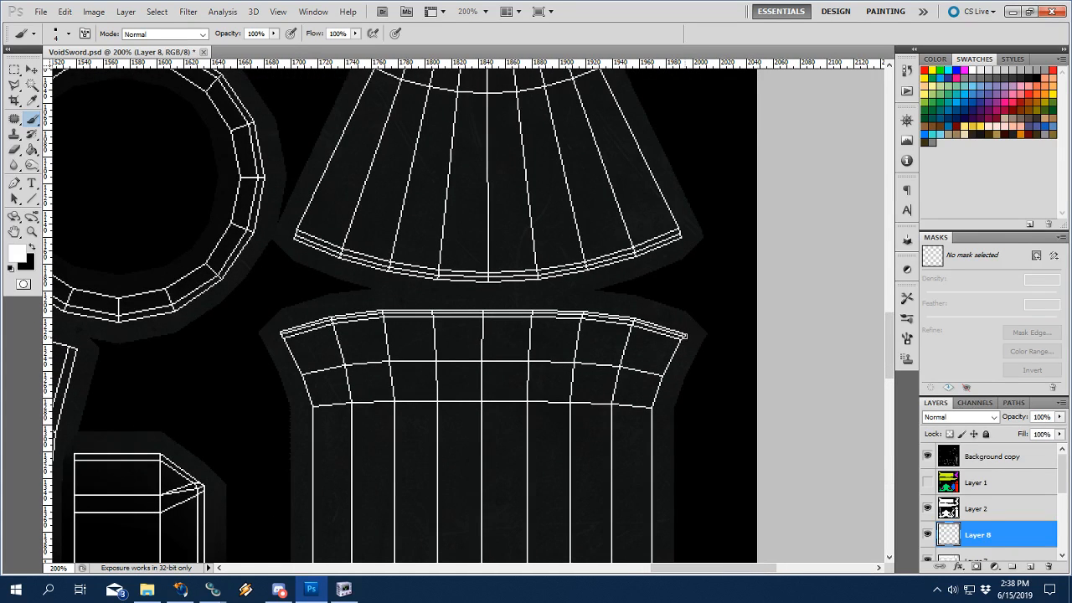
drag(685, 336, 579, 316)
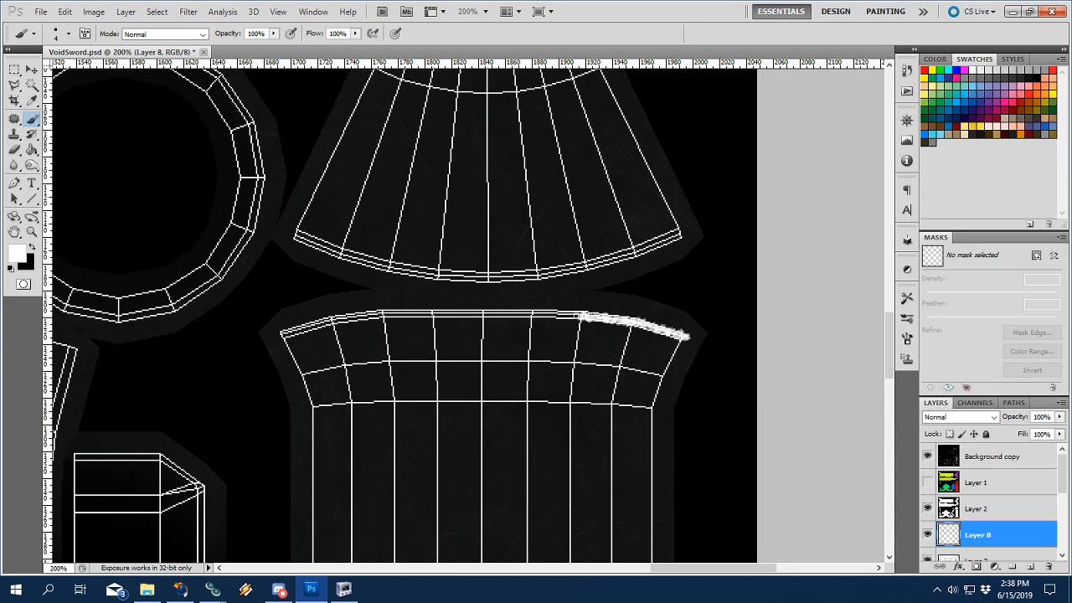
key(ctrl+z)
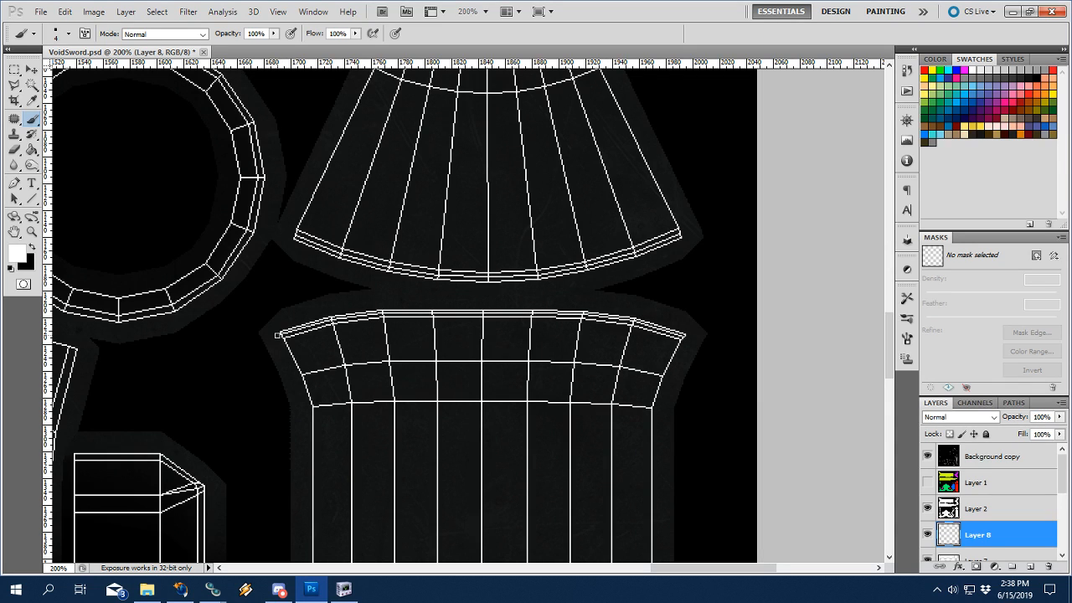
drag(276, 335, 385, 313)
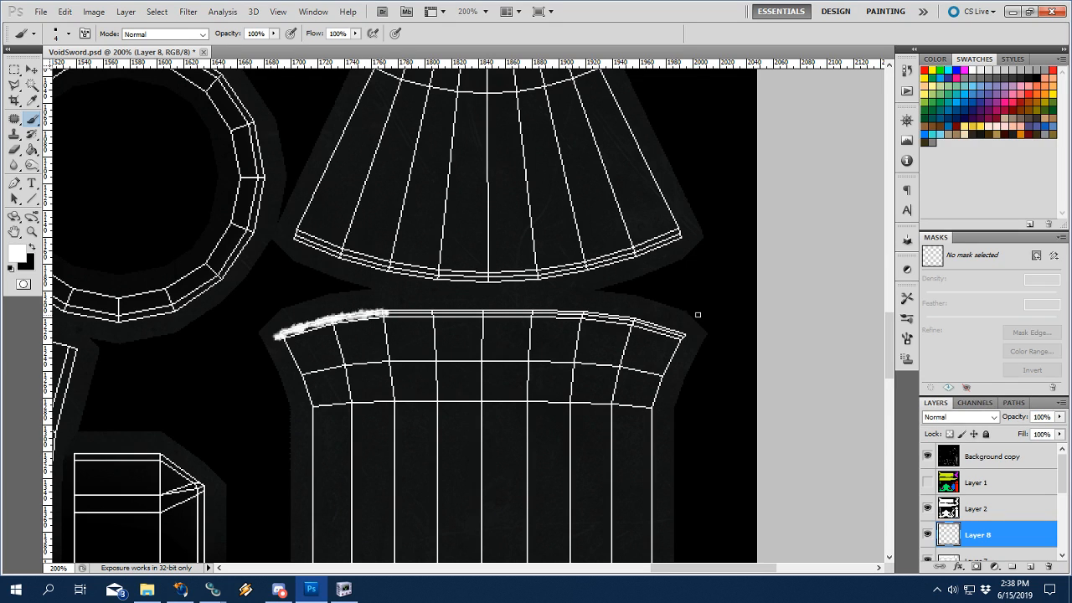
mouse_move(684, 336)
mouse_down()
mouse_move(640, 321)
mouse_move(689, 338)
mouse_move(511, 313)
mouse_up()
key(ctrl+z)
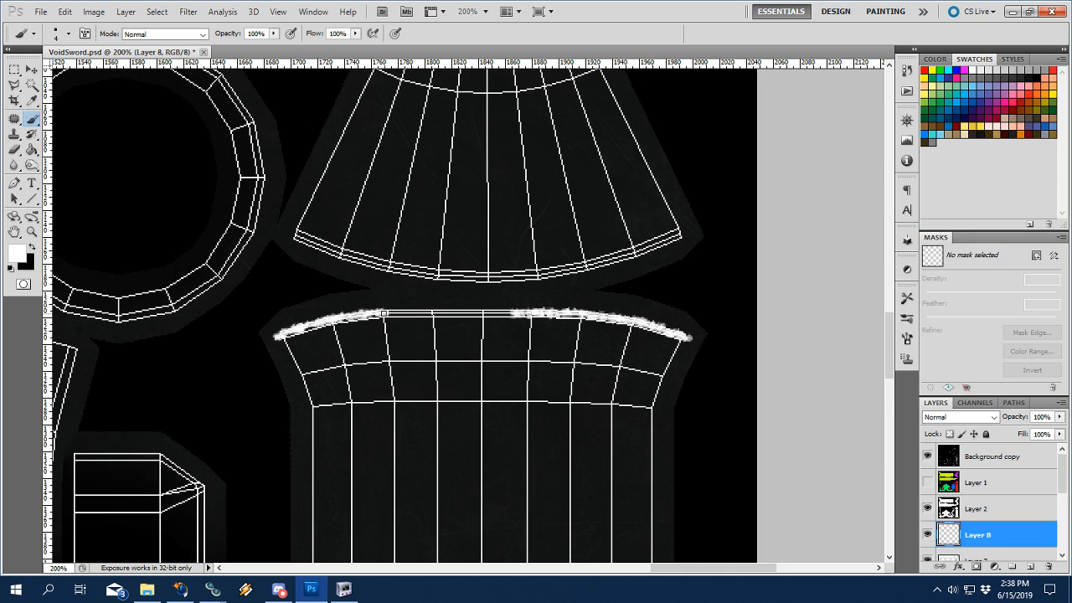
mouse_move(378, 311)
mouse_down()
mouse_move(503, 314)
mouse_move(378, 312)
mouse_move(402, 313)
mouse_up()
key(ctrl+z)
key(ctrl+z)
drag(519, 311, 381, 311)
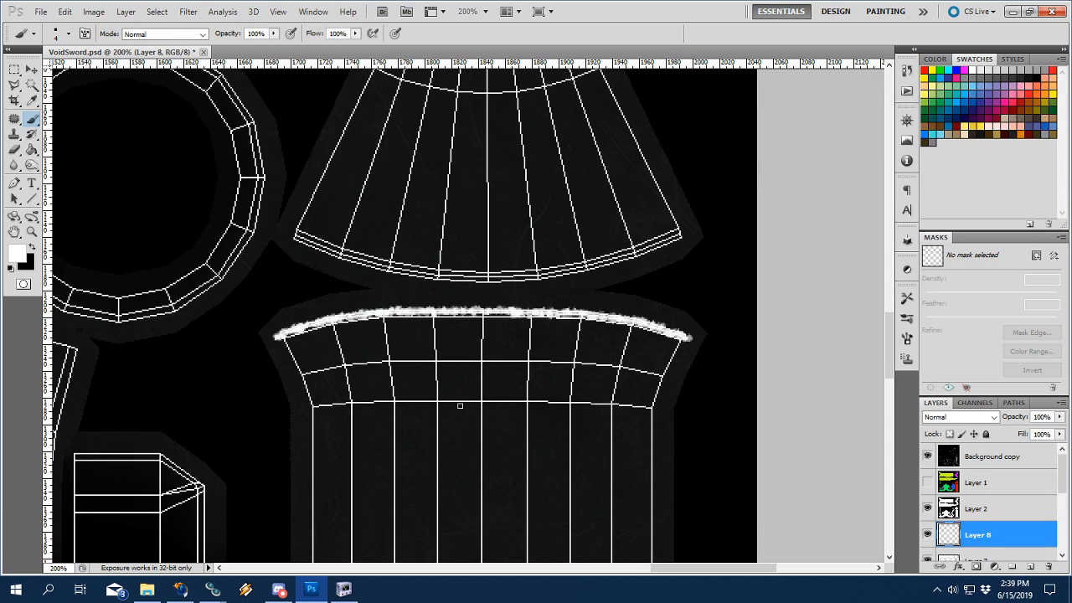
Check the pommel in NifSkope, then paint a white line along the curved base of the cone piece in Photoshop.
key(z)
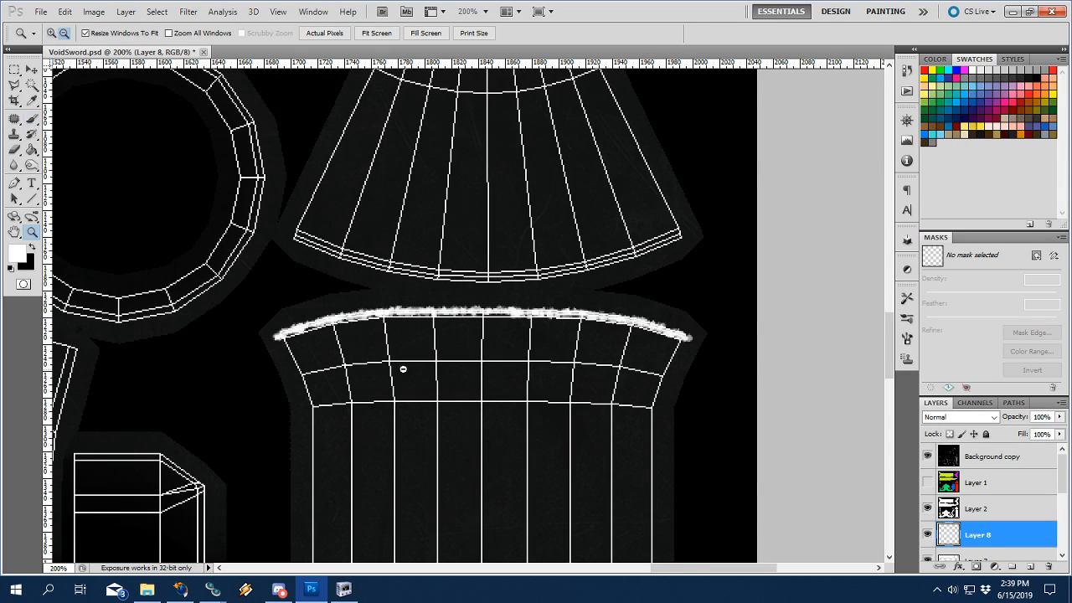
alt+click(401, 368)
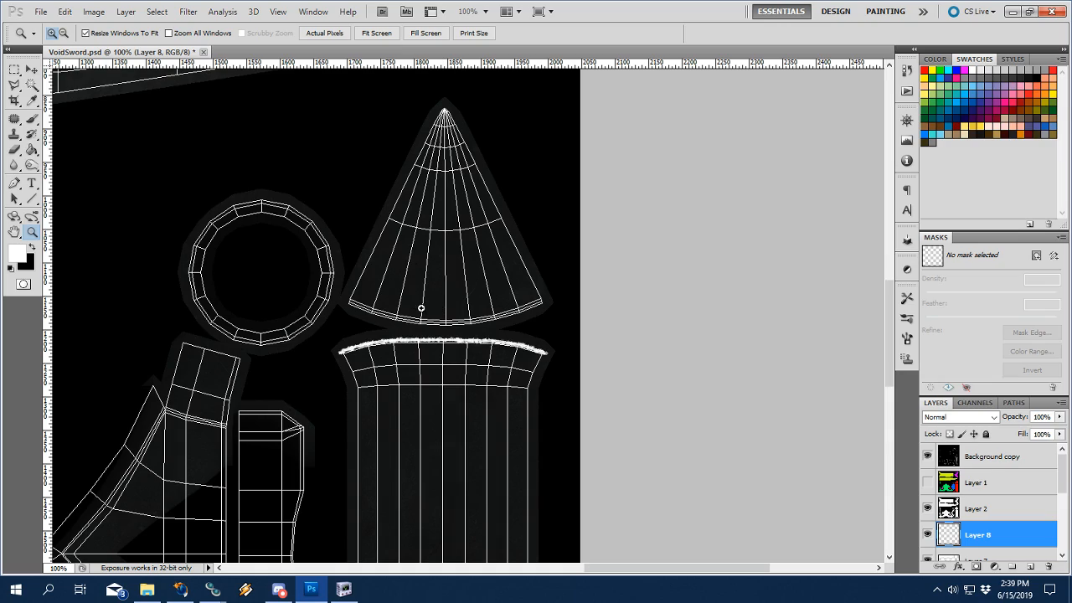
click(343, 588)
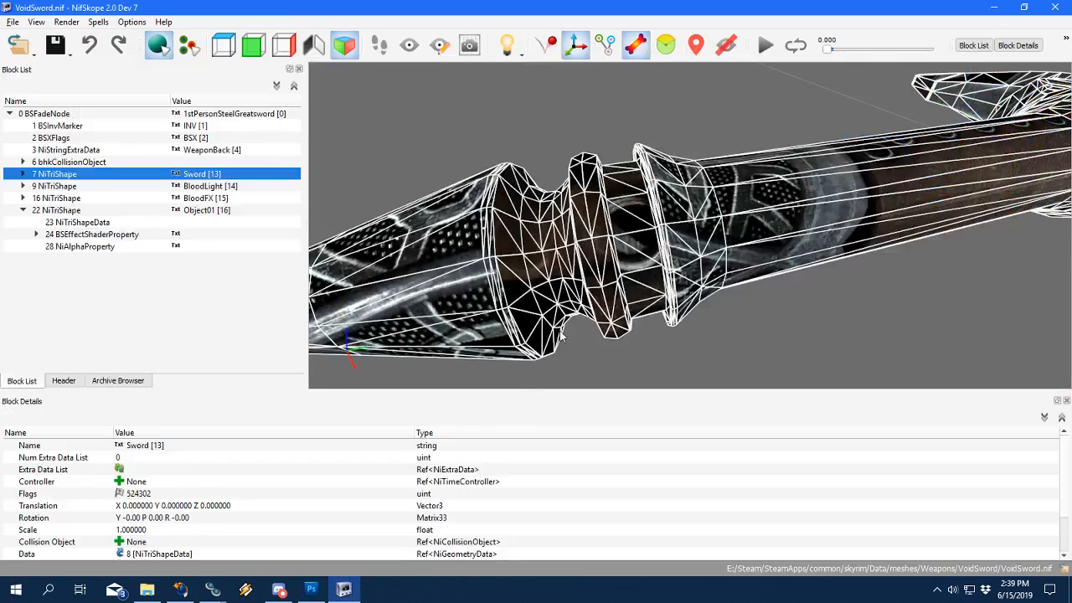
mouse_move(552, 325)
mouse_down()
mouse_move(578, 318)
mouse_move(559, 323)
mouse_up()
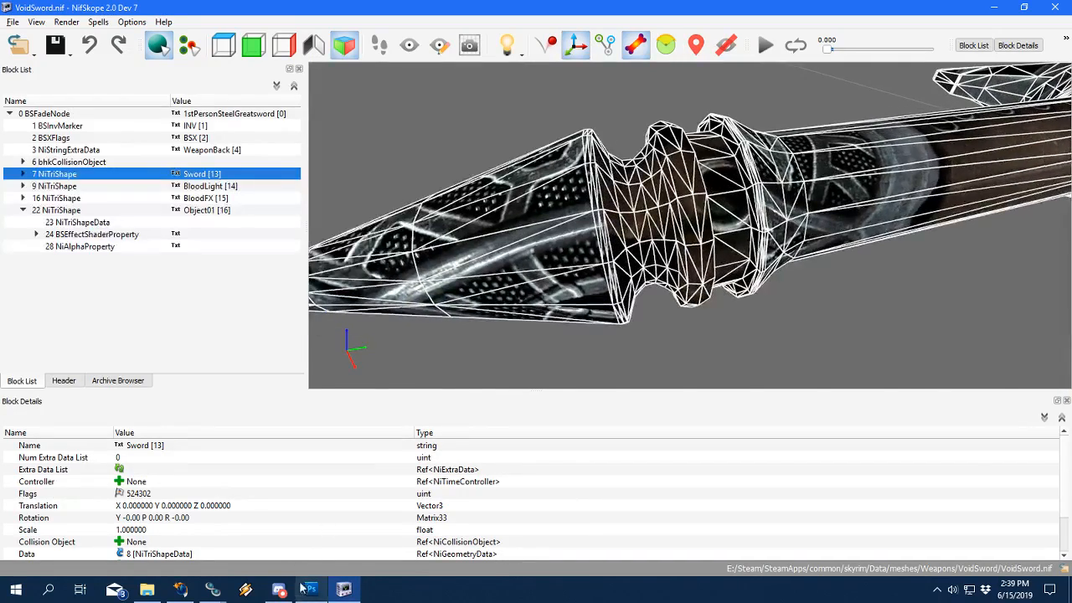
click(310, 588)
drag(530, 390, 557, 370)
click(549, 370)
key(b)
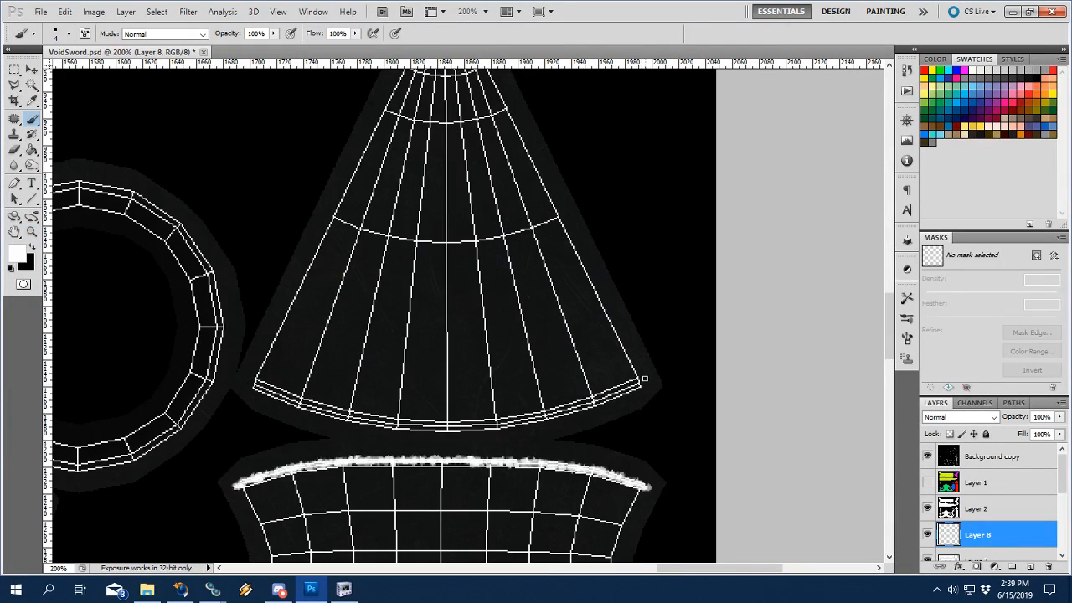
drag(643, 382, 502, 423)
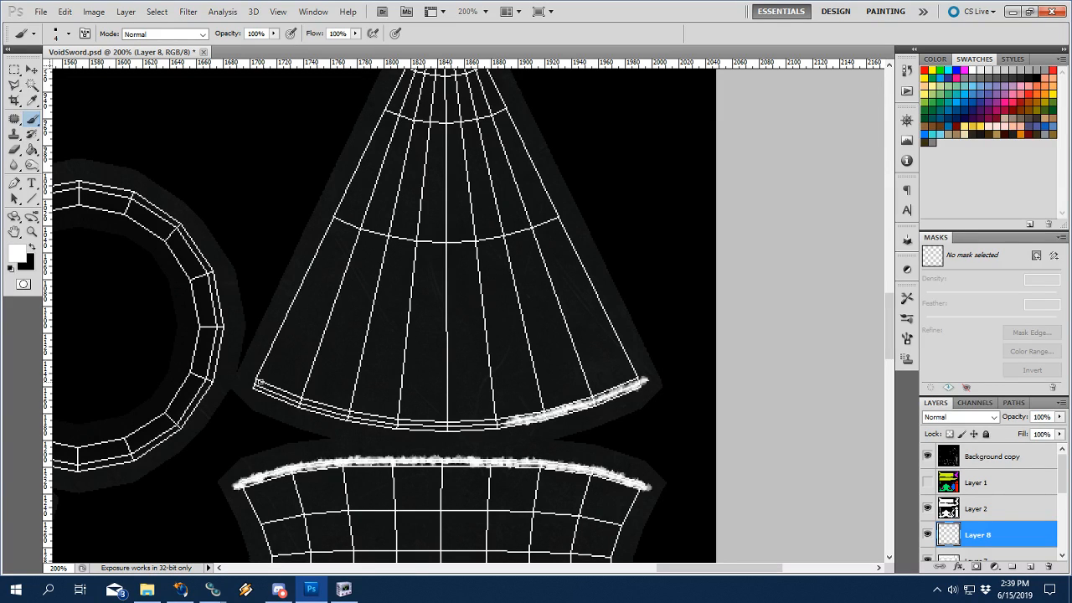
mouse_move(253, 384)
mouse_down()
mouse_move(370, 421)
mouse_move(497, 422)
mouse_up()
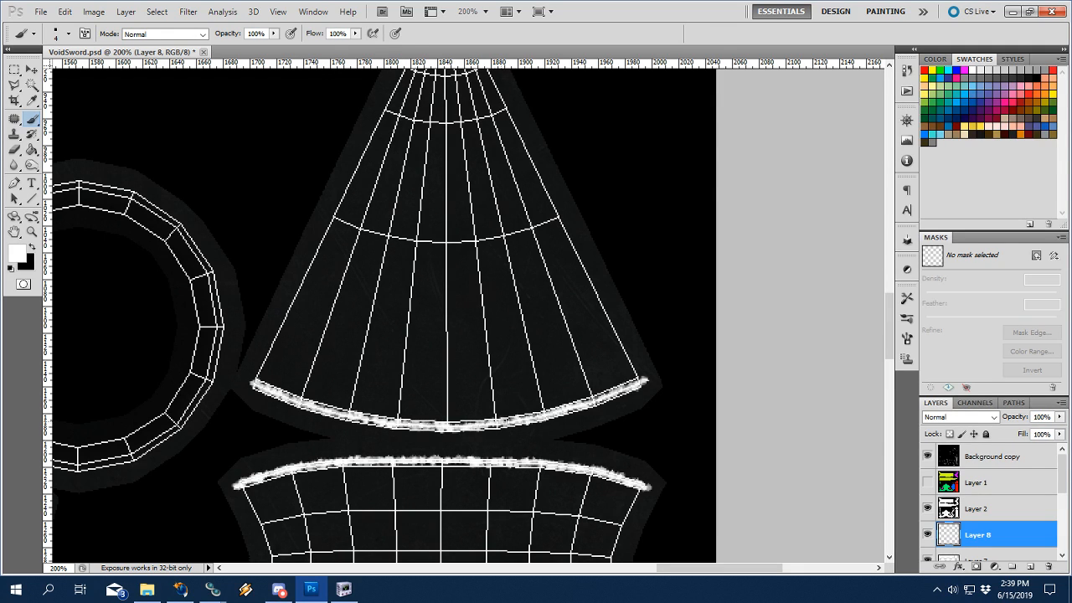
Try the Overlay blend mode on Layer 8 with the Background copy wireframe hidden, then restore Normal mode and the wireframe.
click(927, 457)
click(988, 417)
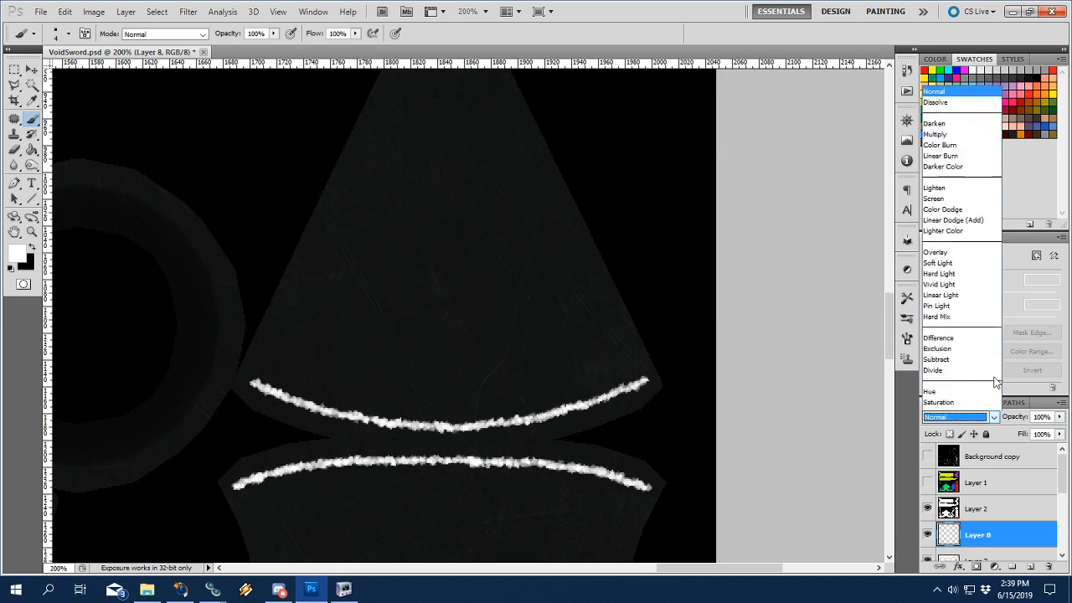
click(952, 234)
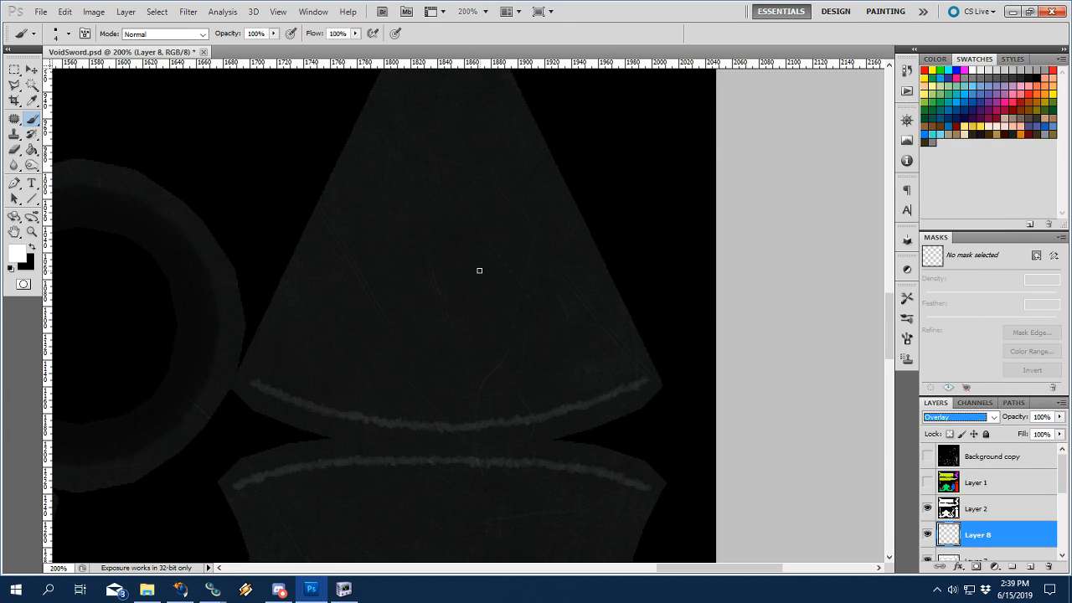
click(980, 417)
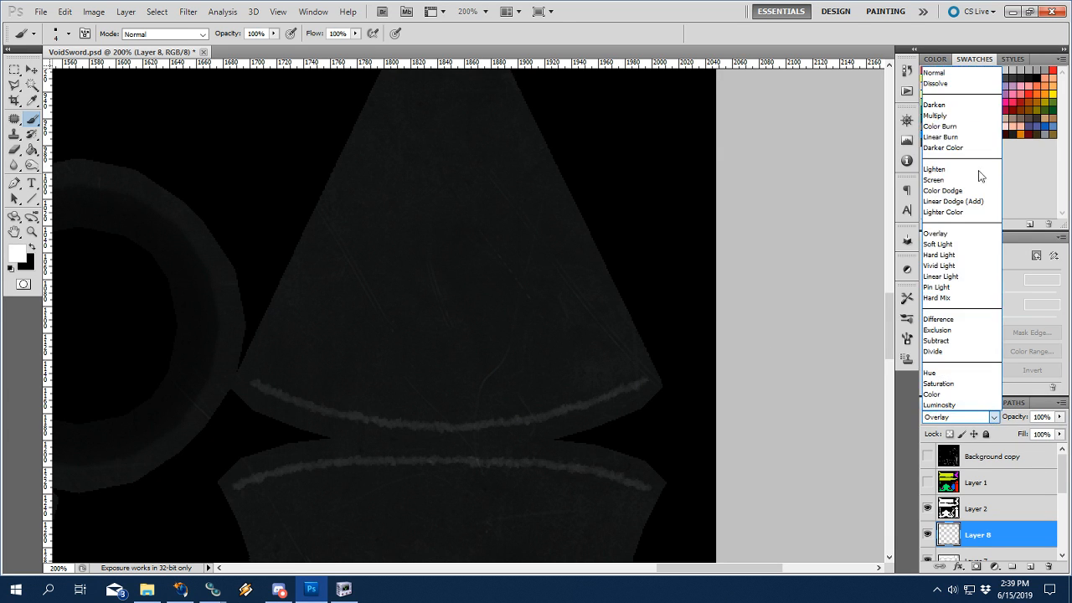
click(950, 71)
key(z)
right_click(493, 361)
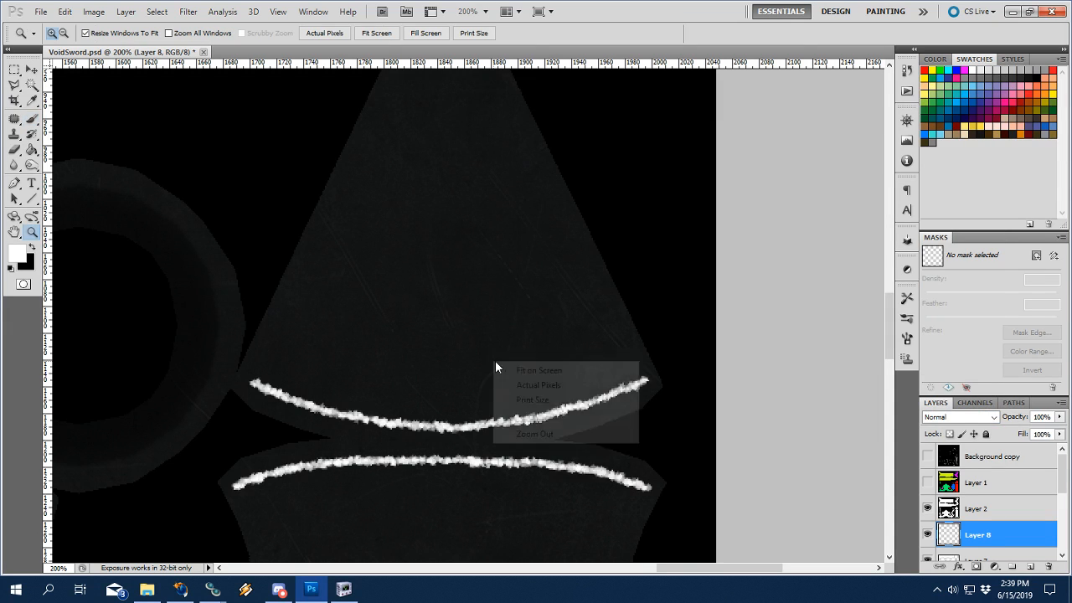
click(510, 376)
click(926, 456)
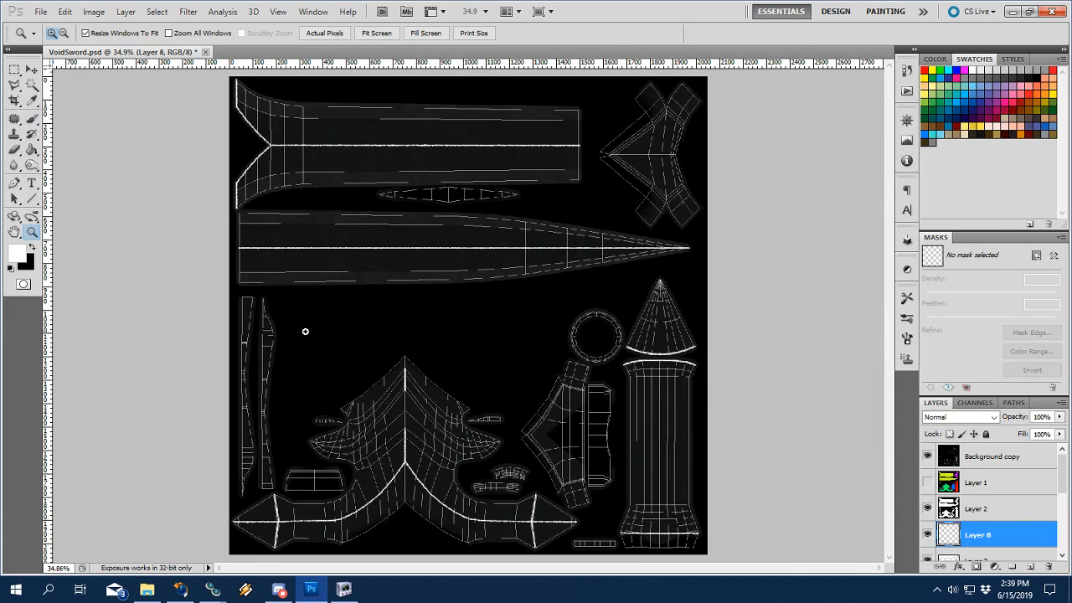
Examine the guard's outer edges in NifSkope and compare them with the guard's wireframe in Photoshop.
click(298, 331)
click(419, 323)
click(344, 589)
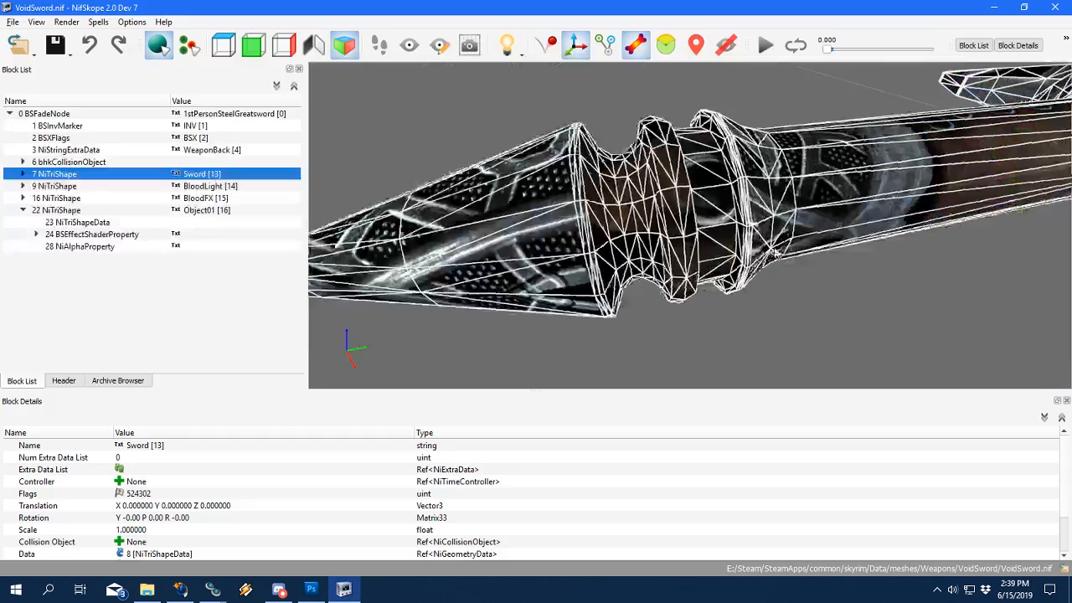
drag(816, 365, 605, 275)
scroll(795, 251, down, 5)
scroll(555, 284, up, 5)
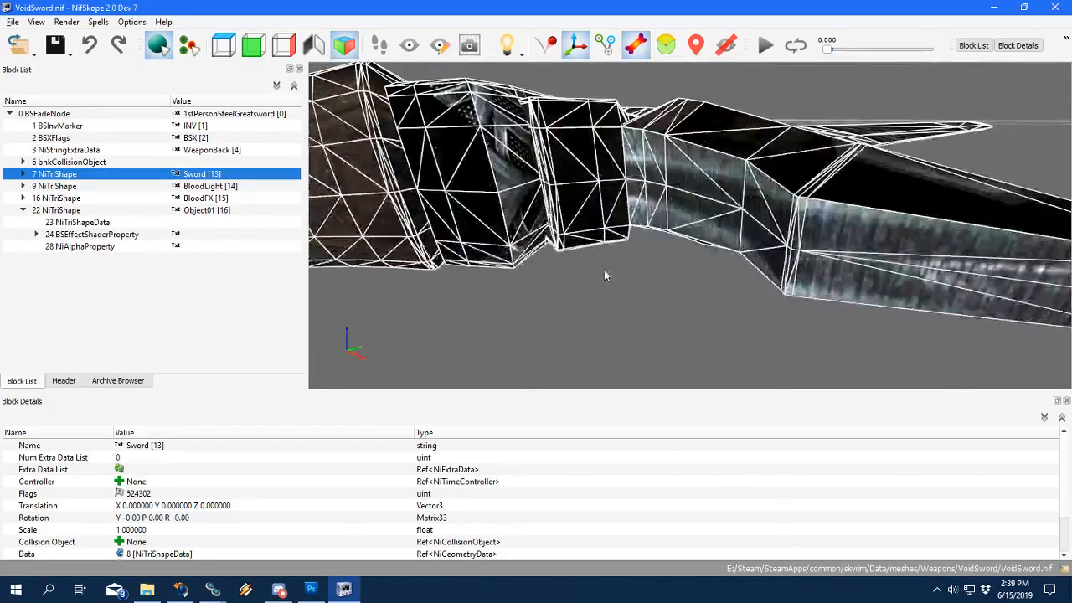
click(312, 594)
scroll(564, 184, down, 5)
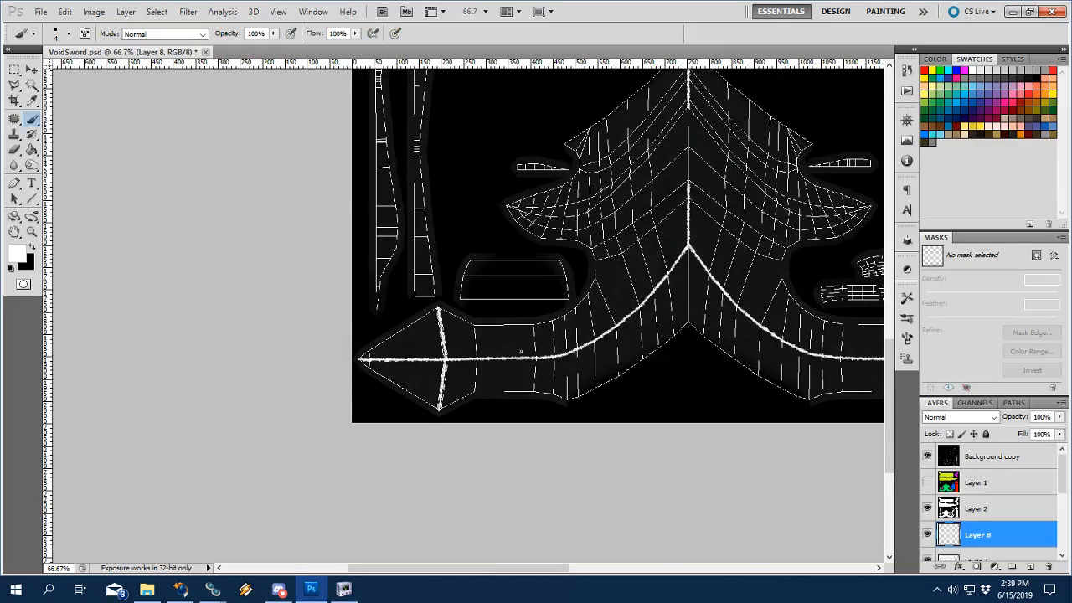
key(z)
click(581, 282)
click(343, 589)
drag(664, 309, 698, 277)
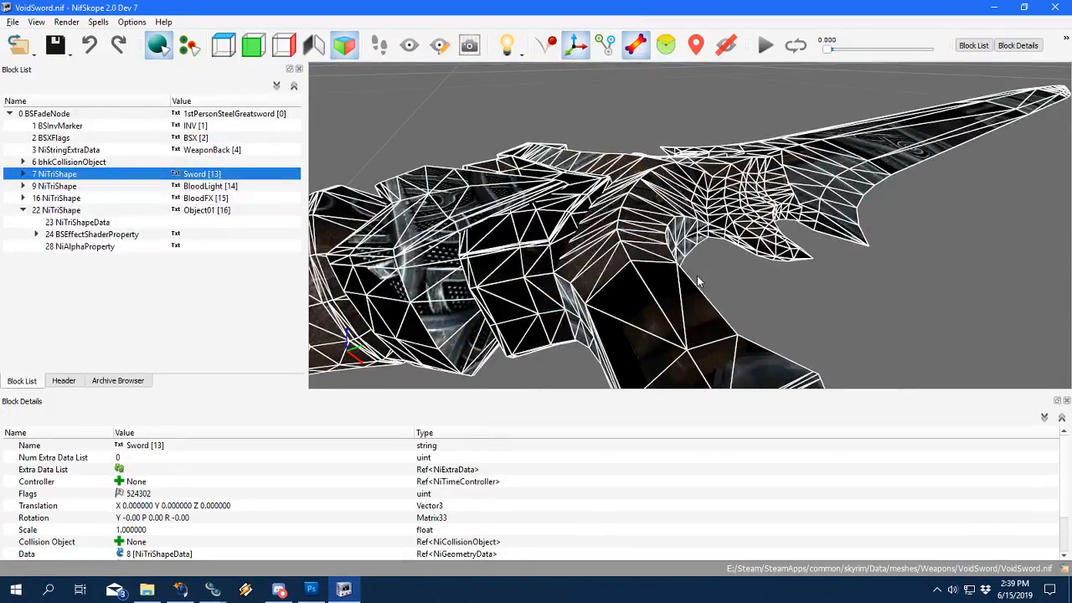
In Photoshop, paint white lines along the outer edges of the guard's left arrowhead, from the neck corners around the pointed tip.
click(310, 589)
click(355, 335)
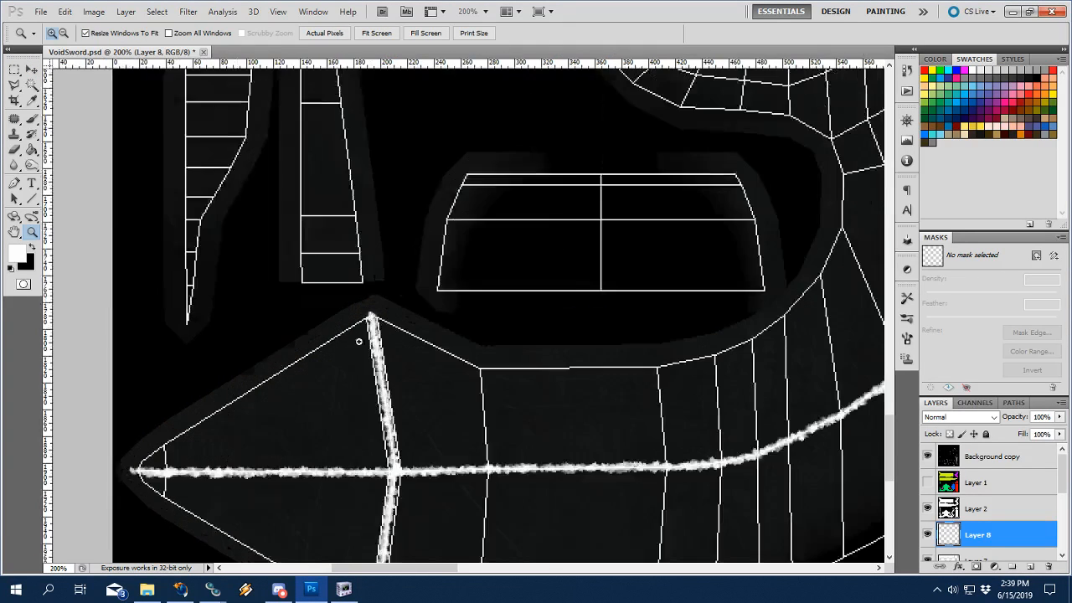
key(b)
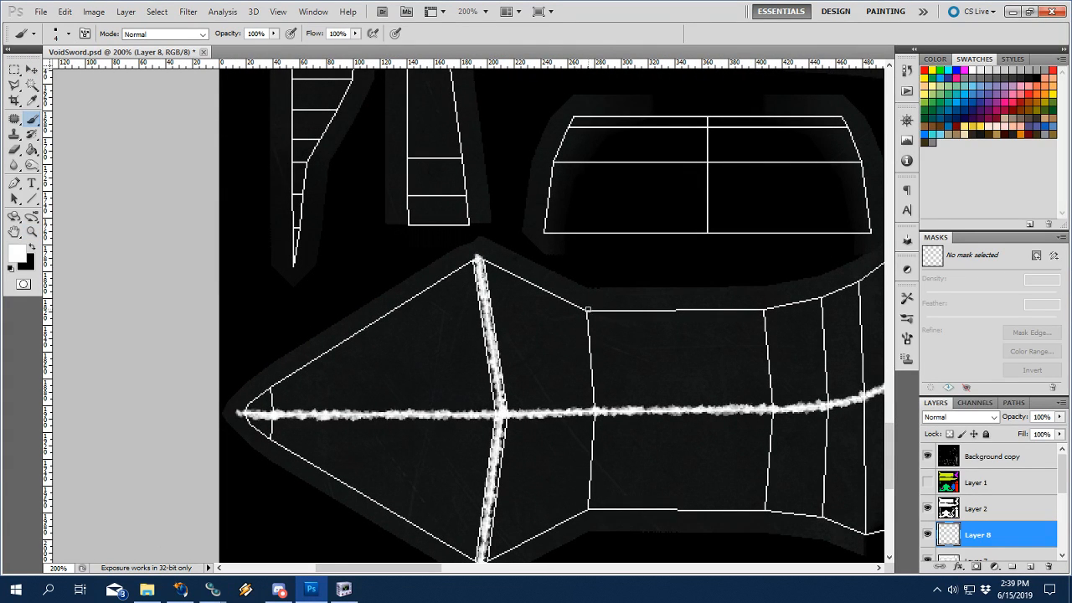
shift+click(479, 259)
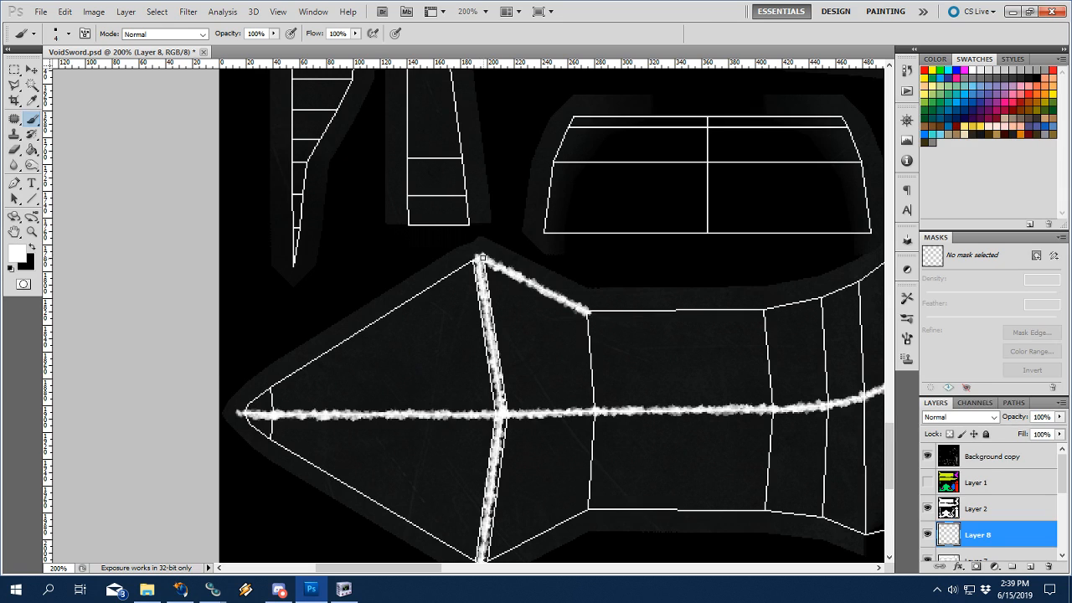
shift+click(274, 385)
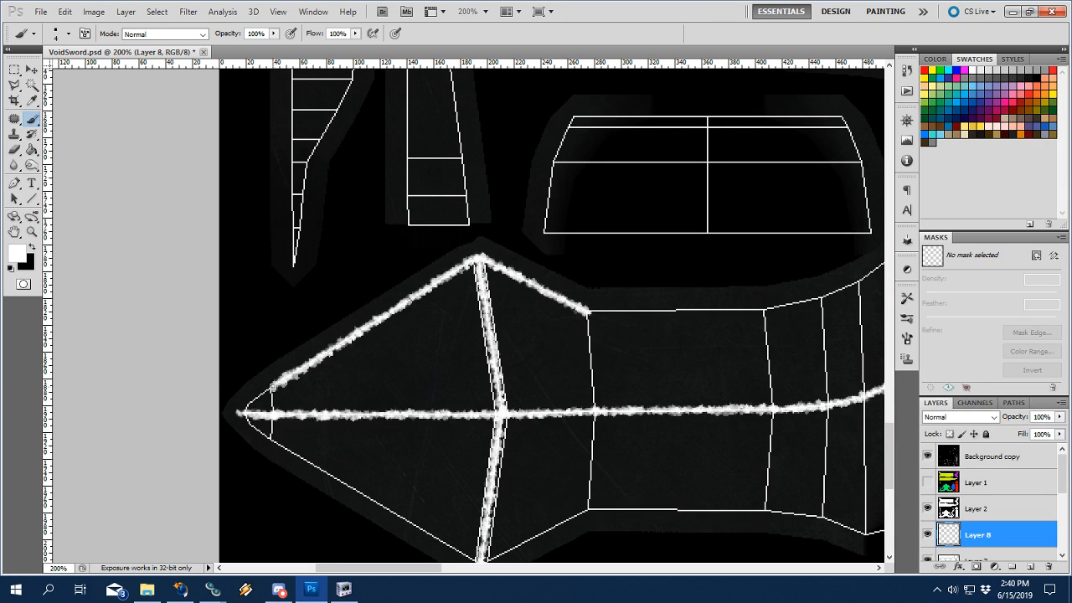
mouse_move(274, 386)
mouse_down()
mouse_move(247, 405)
mouse_move(247, 422)
mouse_up()
scroll(461, 431, down, 3)
shift+click(473, 477)
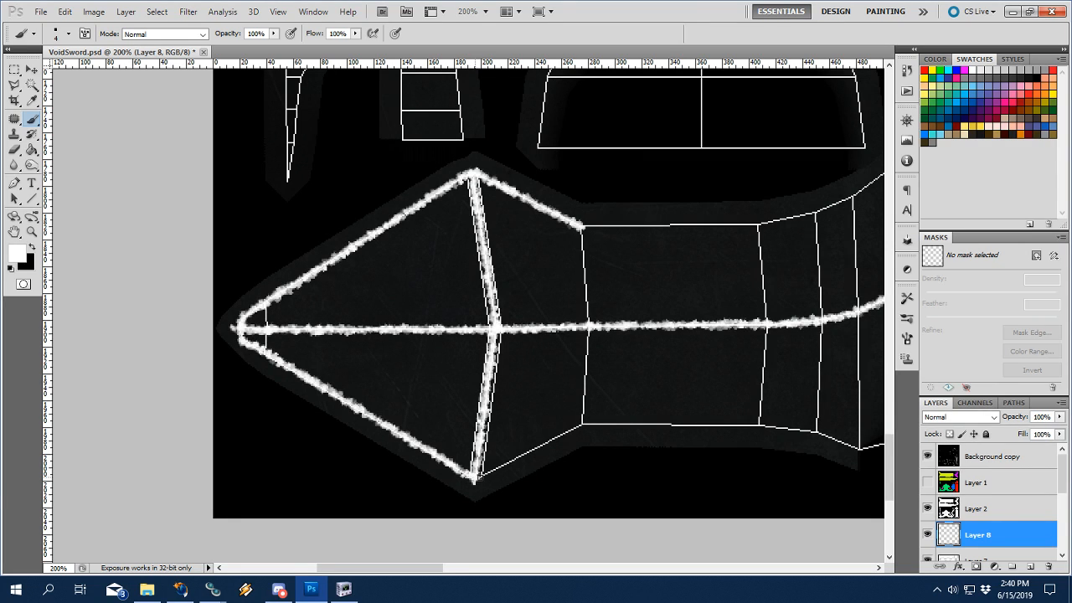
shift+click(579, 424)
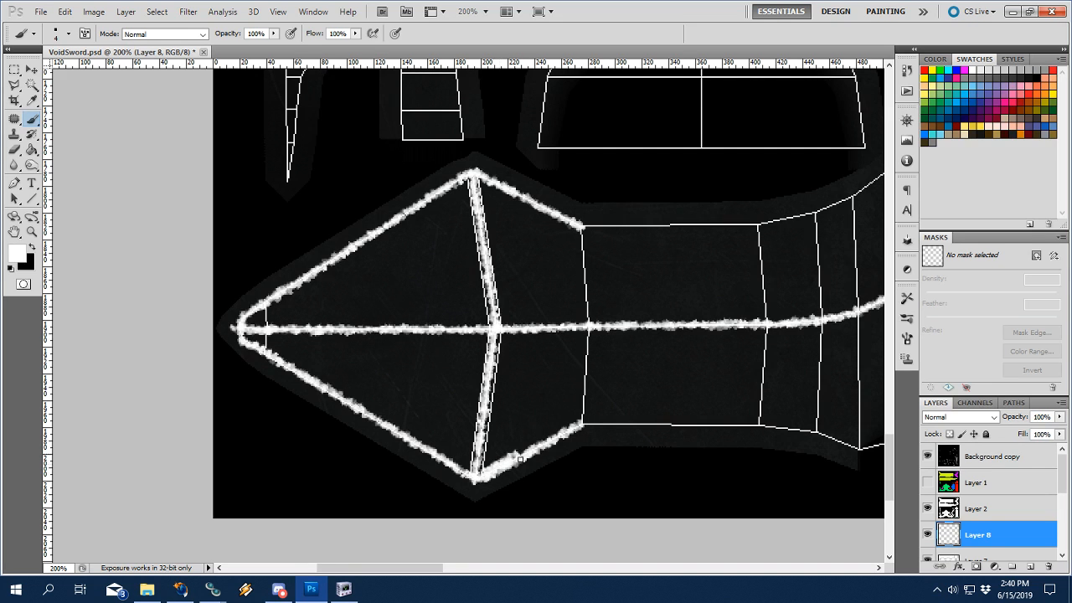
Paint a white line along the lower edge of the guard's left arm, from the arrowhead's neck corner to the notch before the centre.
drag(675, 423, 548, 411)
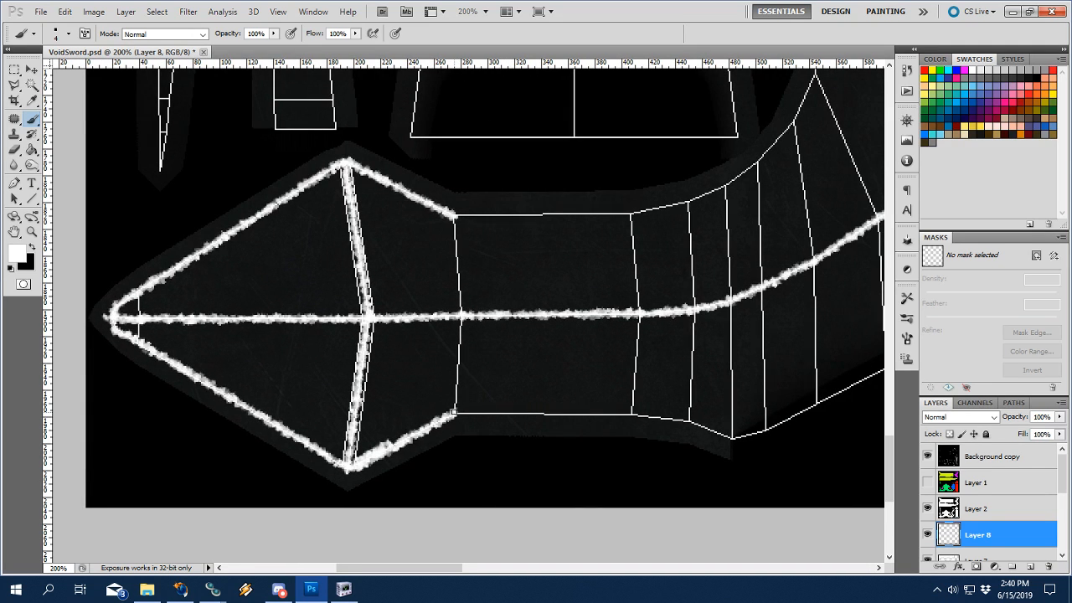
shift+click(622, 415)
mouse_move(706, 446)
mouse_down()
mouse_move(545, 443)
mouse_move(540, 425)
mouse_move(455, 412)
mouse_up()
mouse_move(651, 432)
mouse_down()
mouse_move(682, 318)
mouse_move(664, 338)
mouse_up()
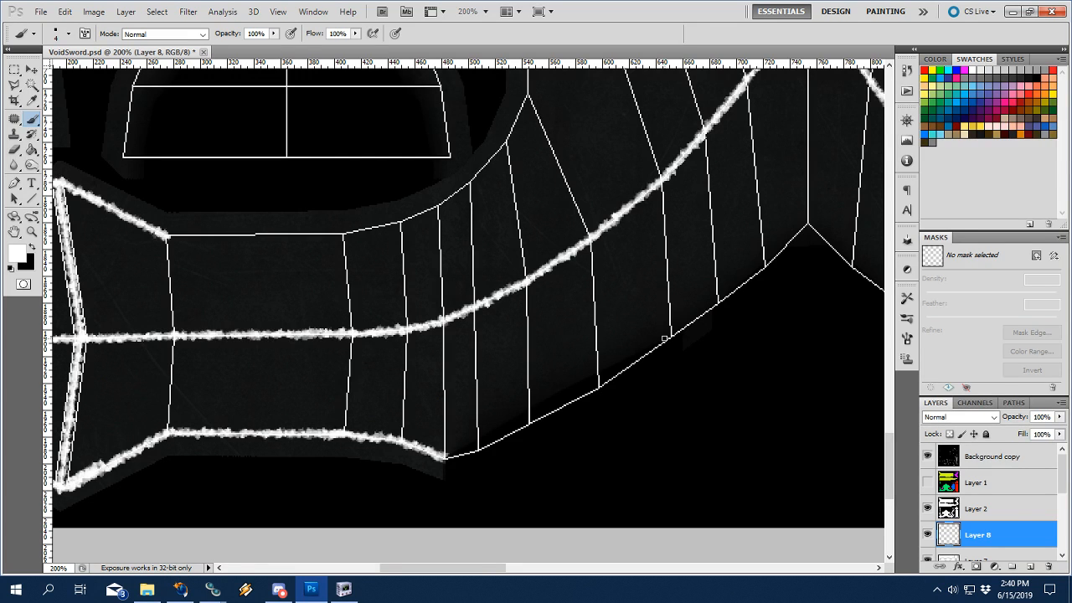
drag(653, 369, 590, 396)
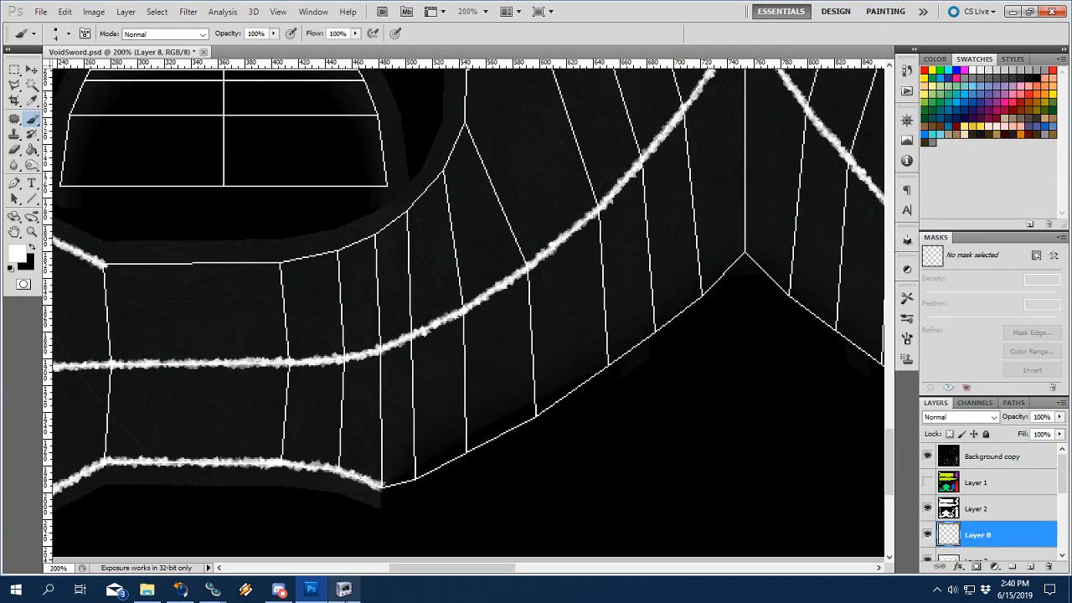
Check the guard in NifSkope, then in Photoshop paint the upper edge of its left arm and the curve rising to the left fang.
click(345, 589)
drag(607, 266, 611, 278)
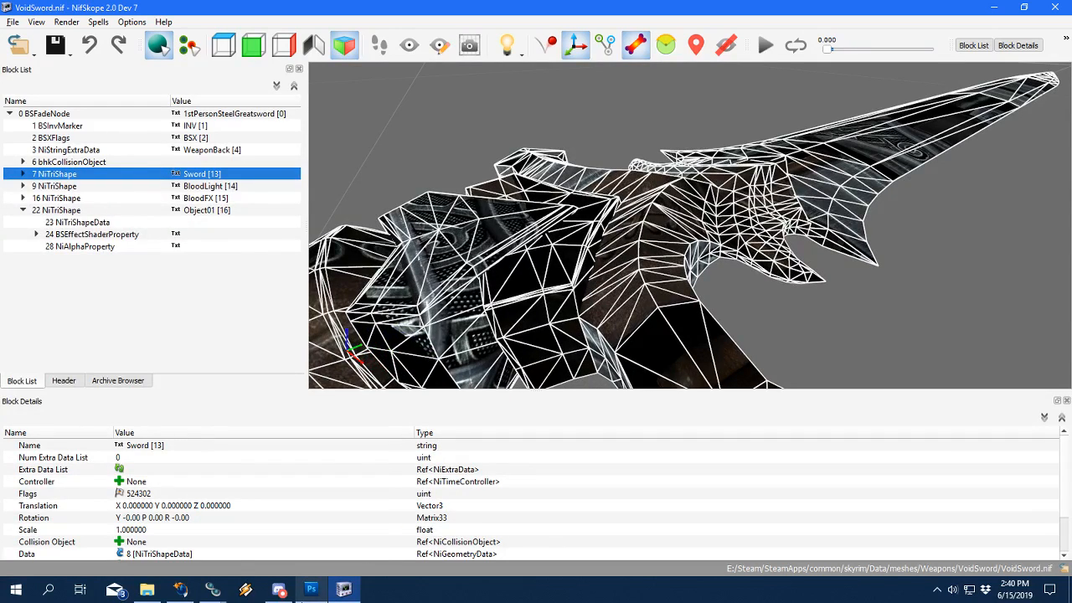
click(311, 590)
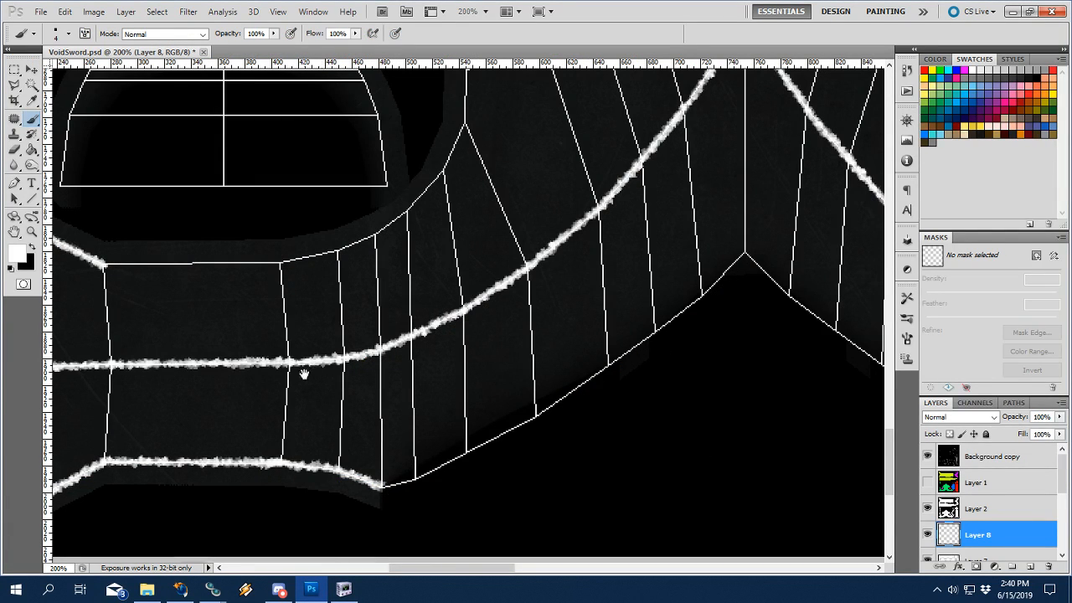
drag(303, 373, 531, 485)
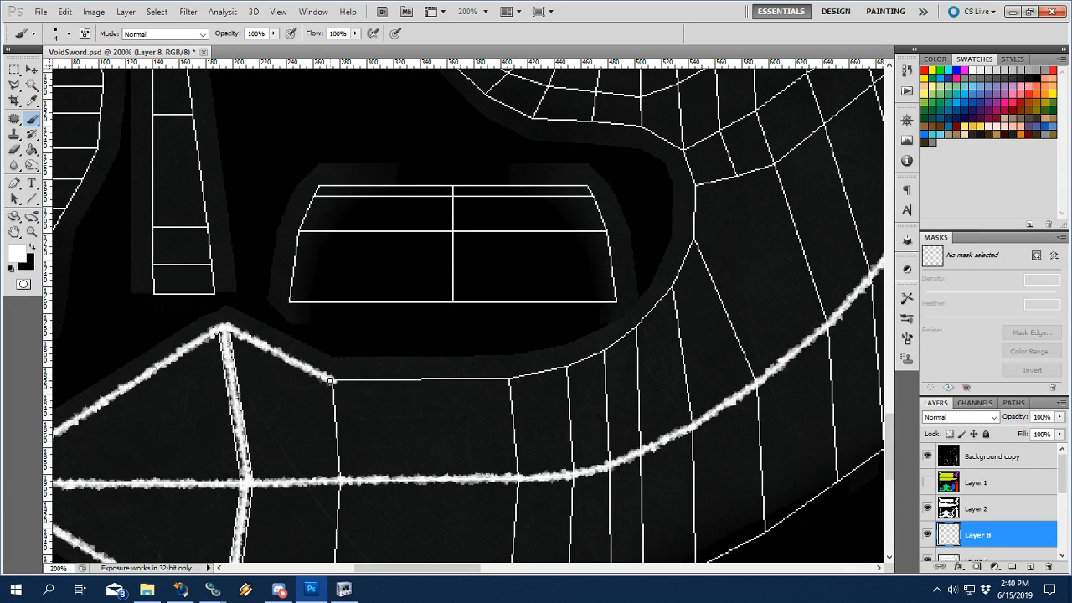
shift+click(511, 381)
key(ctrl+z)
key(ctrl+z)
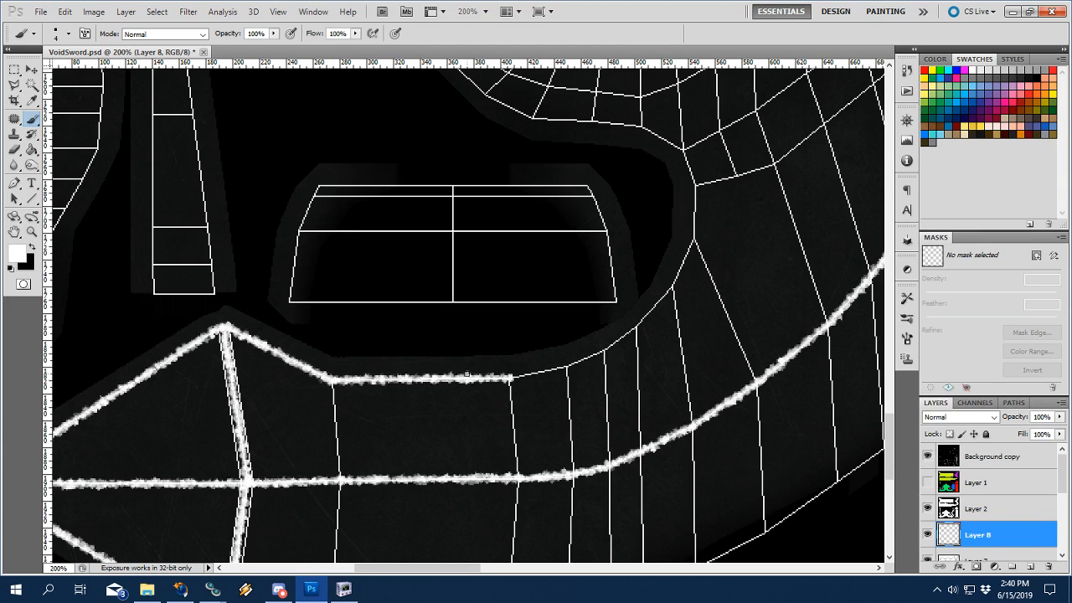
drag(688, 177, 675, 196)
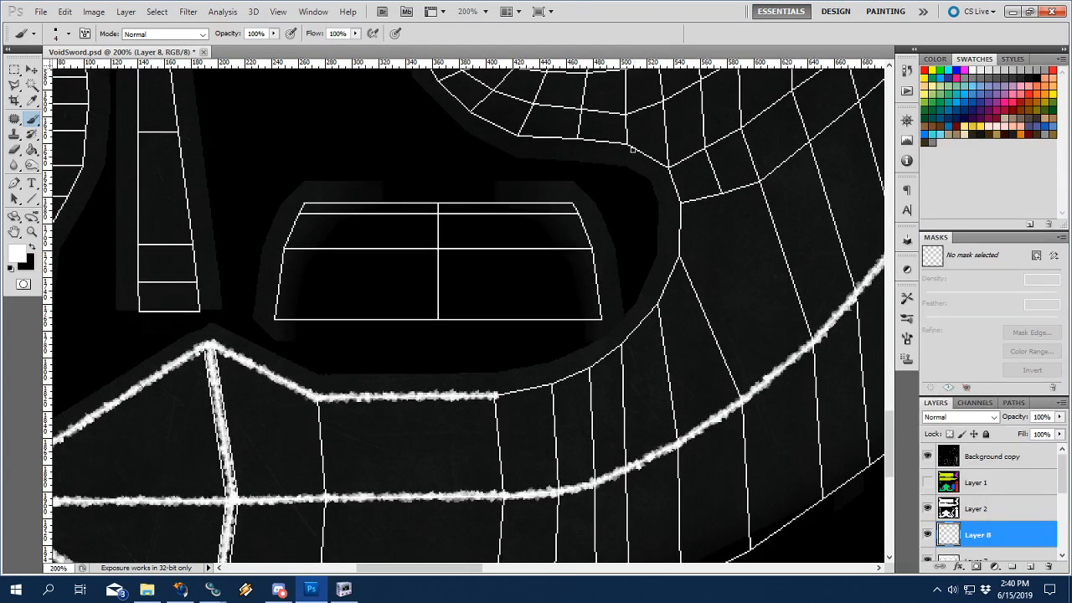
mouse_move(625, 144)
mouse_down()
mouse_move(670, 171)
mouse_move(681, 215)
mouse_move(677, 263)
mouse_move(655, 311)
mouse_move(589, 368)
mouse_move(492, 393)
mouse_up()
drag(700, 226, 669, 249)
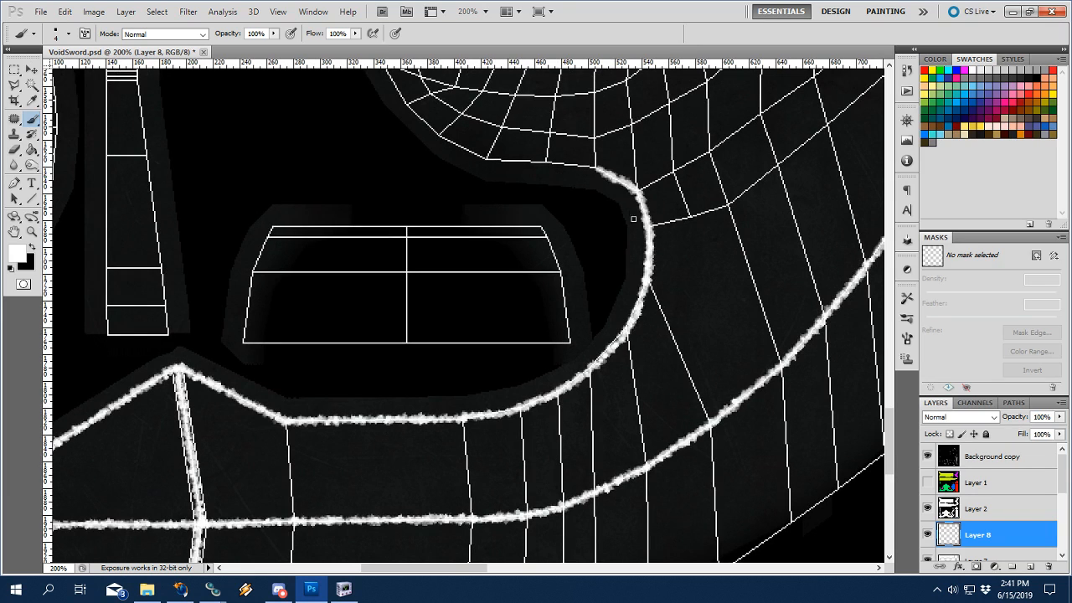
Paint a white line around the guard's left fang and its tip, continuing through the concave curve to the small upper point.
mouse_move(575, 172)
mouse_down()
mouse_move(618, 199)
mouse_move(657, 273)
mouse_move(635, 283)
mouse_move(519, 273)
mouse_move(535, 258)
mouse_move(527, 284)
mouse_move(537, 309)
mouse_move(591, 311)
mouse_move(527, 309)
mouse_move(473, 284)
mouse_move(413, 209)
mouse_up()
mouse_move(491, 182)
mouse_down()
mouse_move(503, 292)
mouse_move(422, 327)
mouse_up()
drag(587, 271, 564, 308)
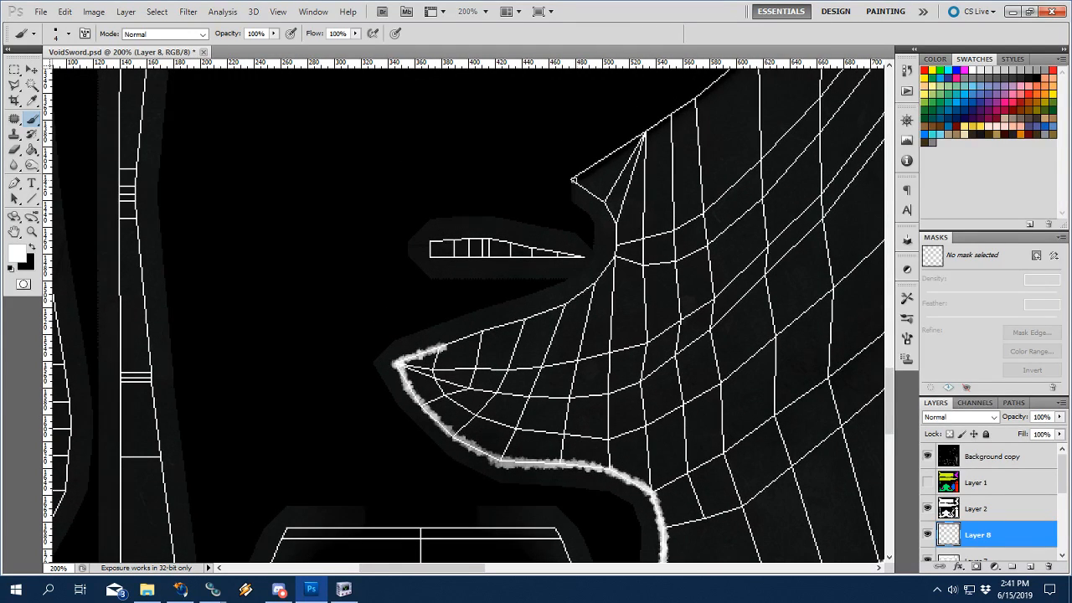
mouse_move(569, 178)
mouse_down()
mouse_move(614, 216)
mouse_move(616, 244)
mouse_move(589, 289)
mouse_move(478, 336)
mouse_move(514, 324)
mouse_up()
mouse_move(600, 226)
mouse_down()
mouse_move(510, 365)
mouse_move(437, 451)
mouse_up()
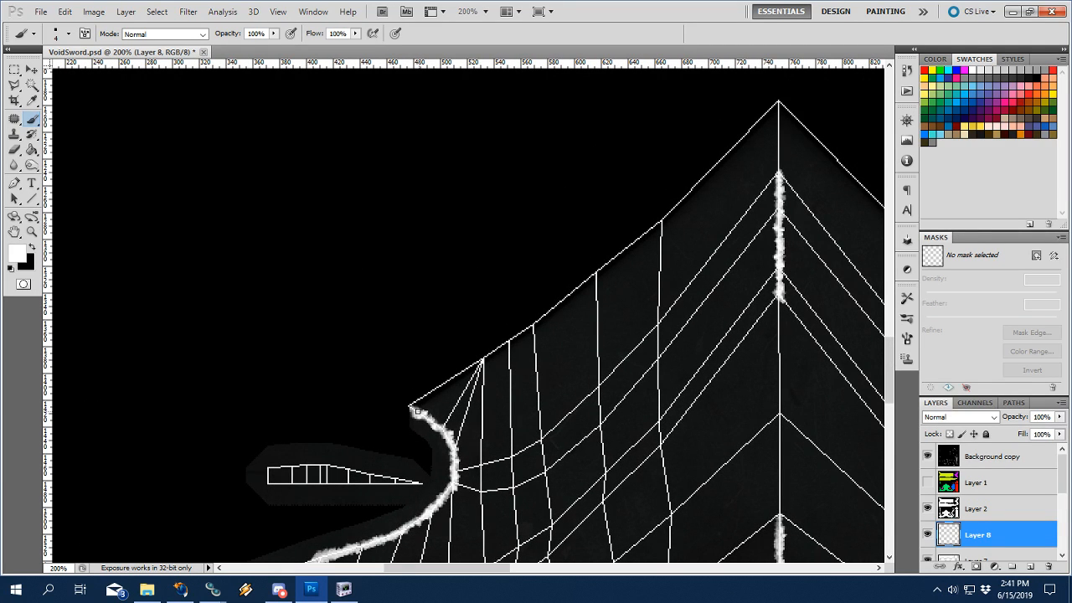
click(417, 411)
drag(695, 387, 629, 429)
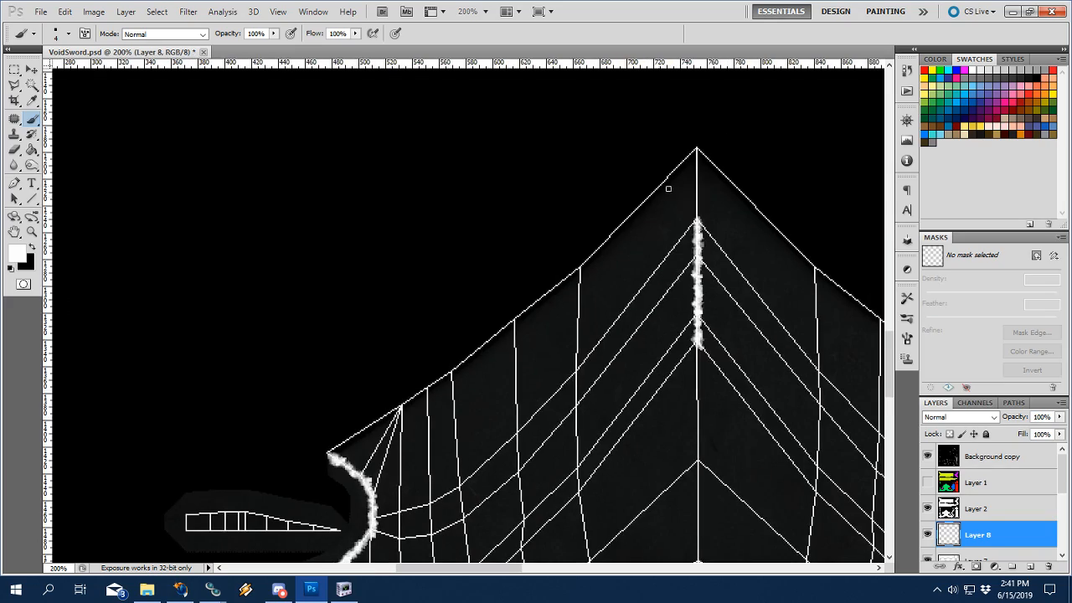
Paint the concave curve below the guard's small right point, check the shape in NifSkope, then paint the right fang's upper edge in Photoshop.
drag(638, 500, 383, 251)
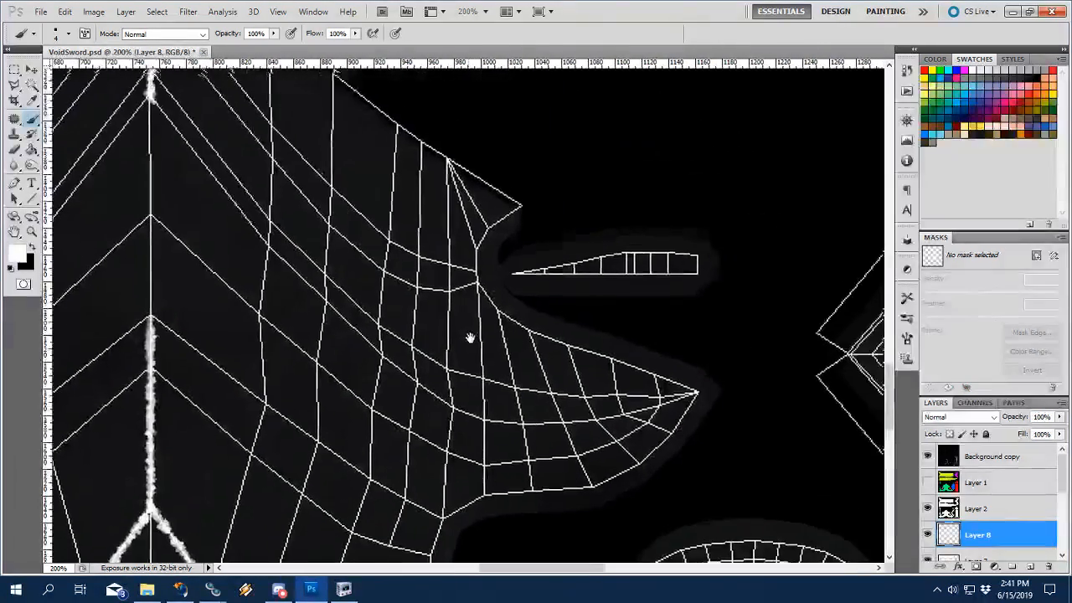
mouse_move(516, 222)
mouse_down()
mouse_move(487, 244)
mouse_move(473, 274)
mouse_move(477, 313)
mouse_up()
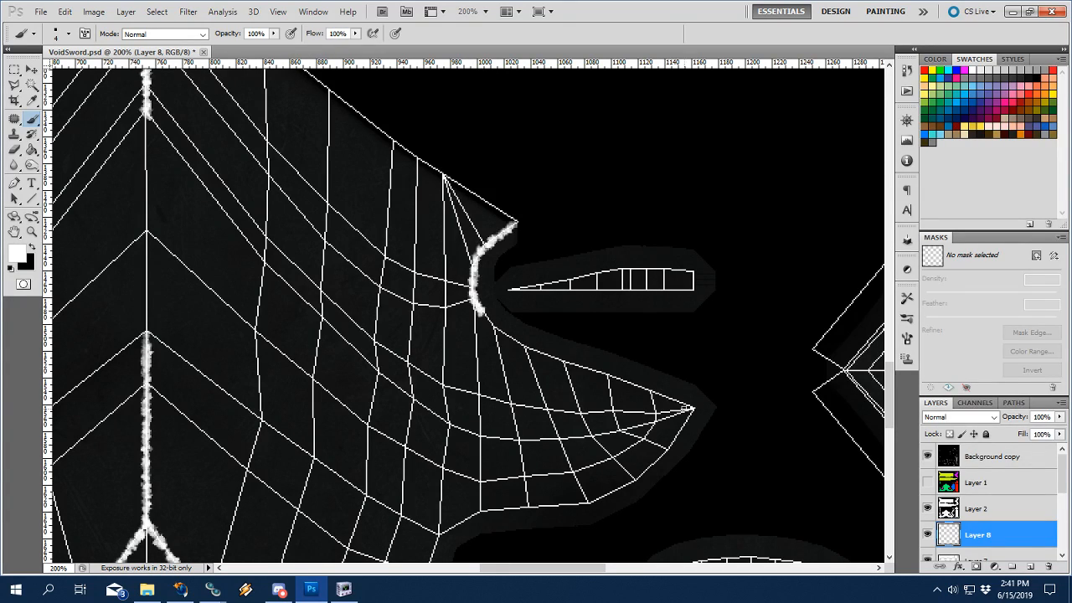
click(344, 590)
scroll(642, 198, up, 5)
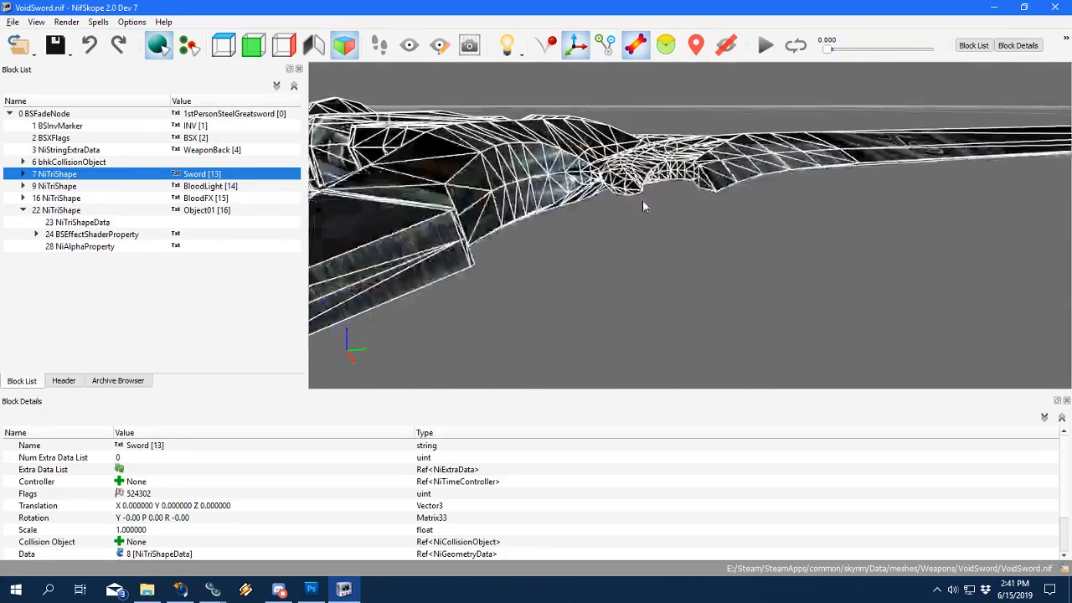
drag(642, 197, 620, 276)
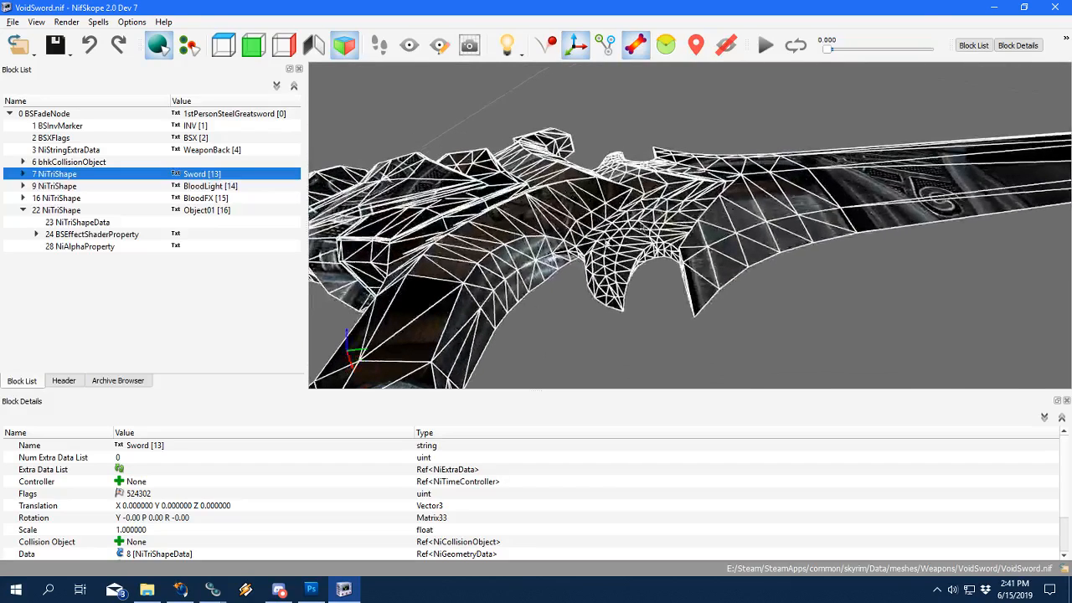
click(313, 586)
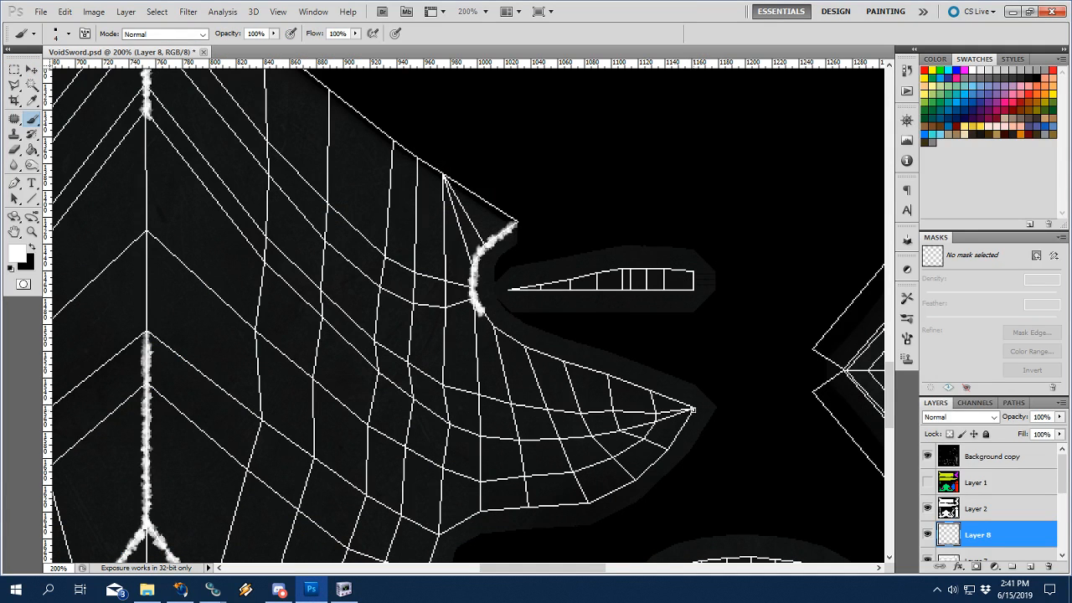
mouse_move(684, 406)
mouse_down()
mouse_move(530, 347)
mouse_move(485, 319)
mouse_move(477, 300)
mouse_up()
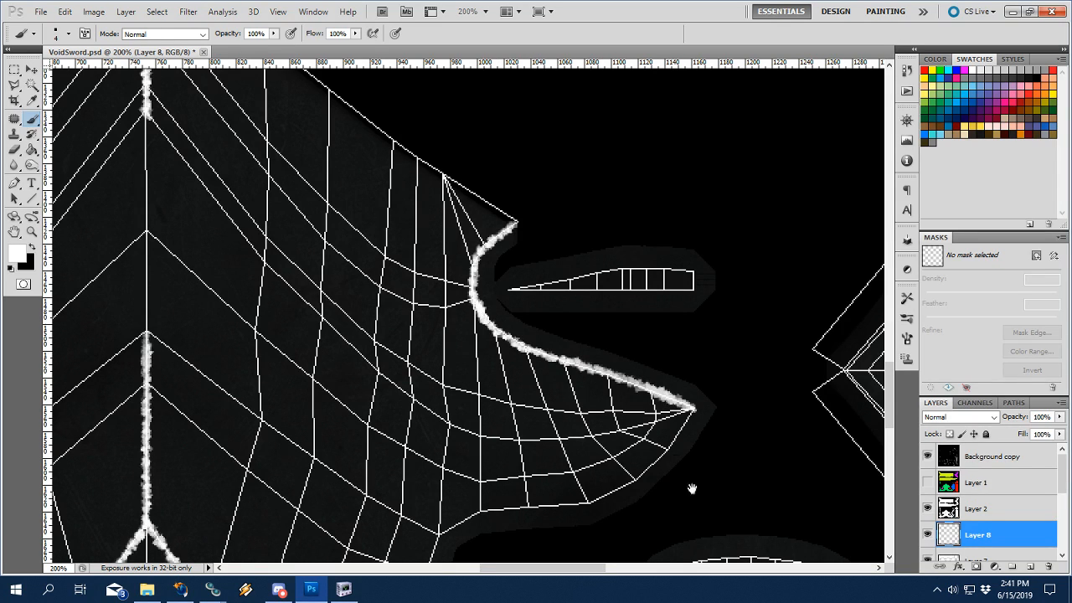
Paint a white line along the right fang's lower edge and down the inner curve towards the guard's right arm.
drag(692, 488, 680, 356)
mouse_move(678, 276)
mouse_down()
mouse_move(600, 360)
mouse_move(462, 378)
mouse_move(415, 412)
mouse_up()
drag(462, 533, 548, 400)
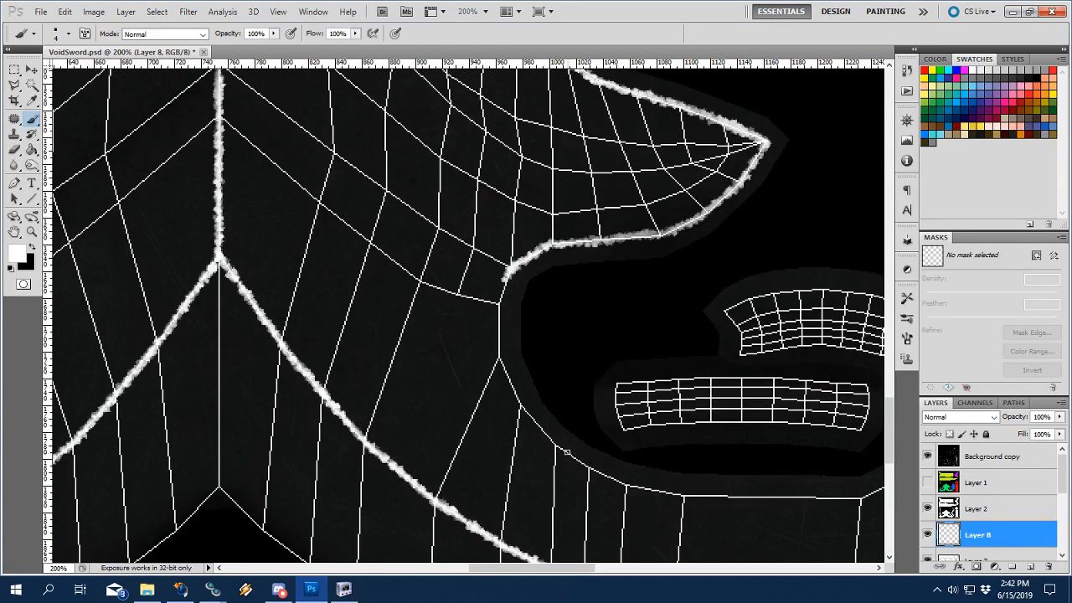
mouse_move(566, 452)
mouse_down()
mouse_move(505, 375)
mouse_move(506, 273)
mouse_up()
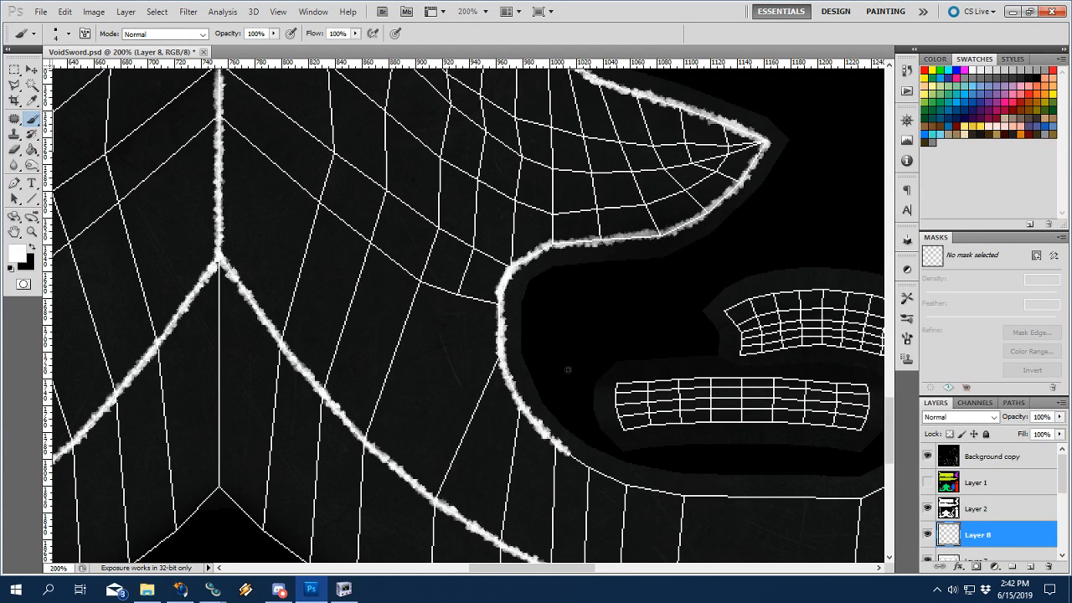
Continue the white line along the upper edge of the guard's right arm to the arrowhead's upper corner.
drag(854, 461, 695, 370)
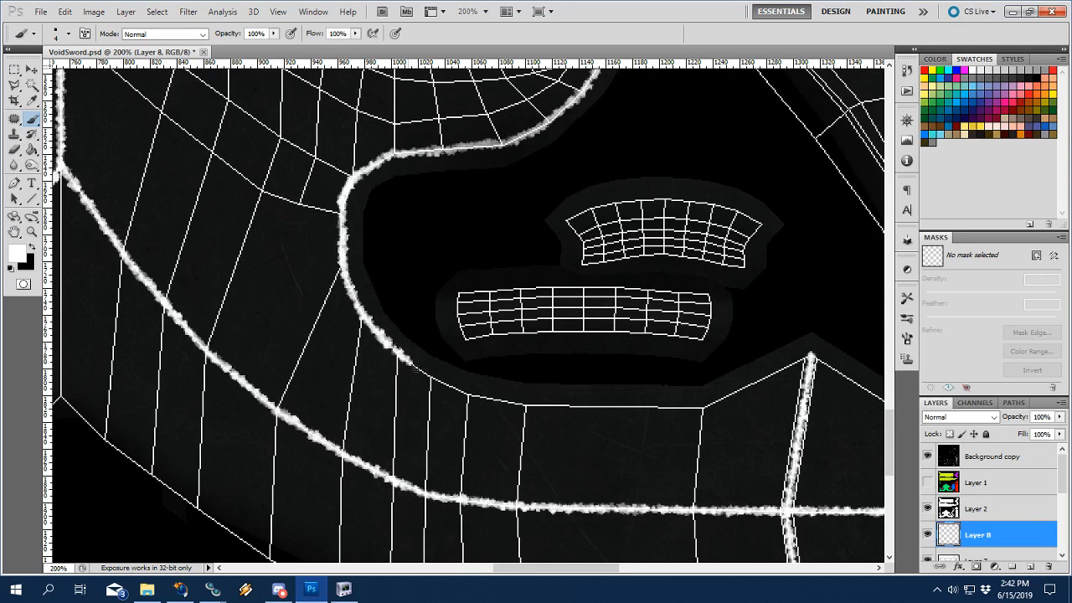
mouse_move(408, 362)
mouse_down()
mouse_move(479, 397)
mouse_move(531, 404)
mouse_up()
drag(780, 378, 530, 373)
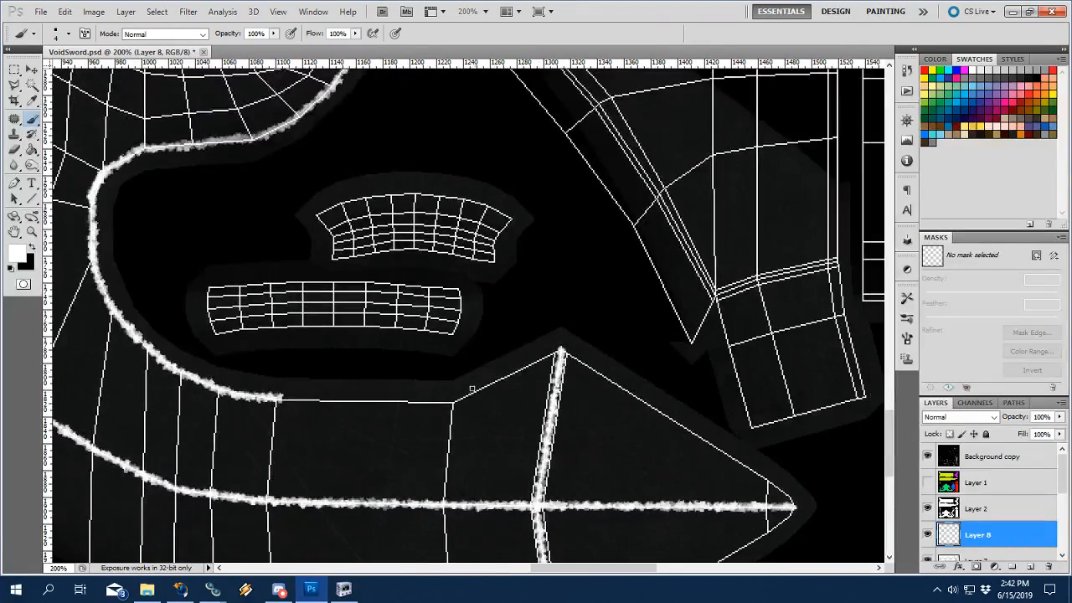
shift+click(455, 403)
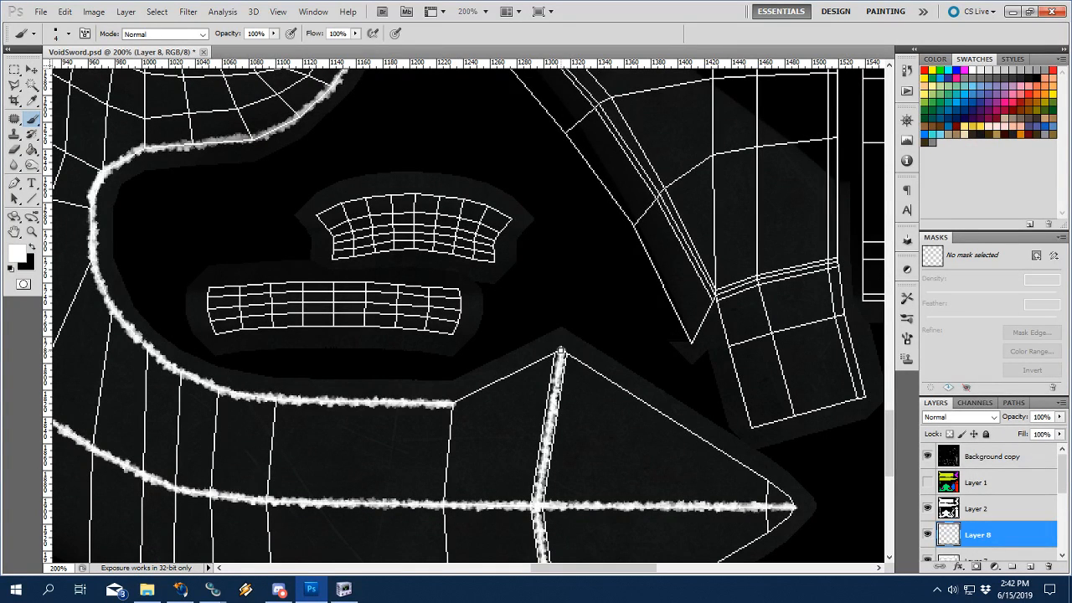
shift+click(560, 351)
Paint white lines along the right arrowhead's outer edges, from its upper corner around the pointed tip to its lower corner.
drag(717, 462, 679, 353)
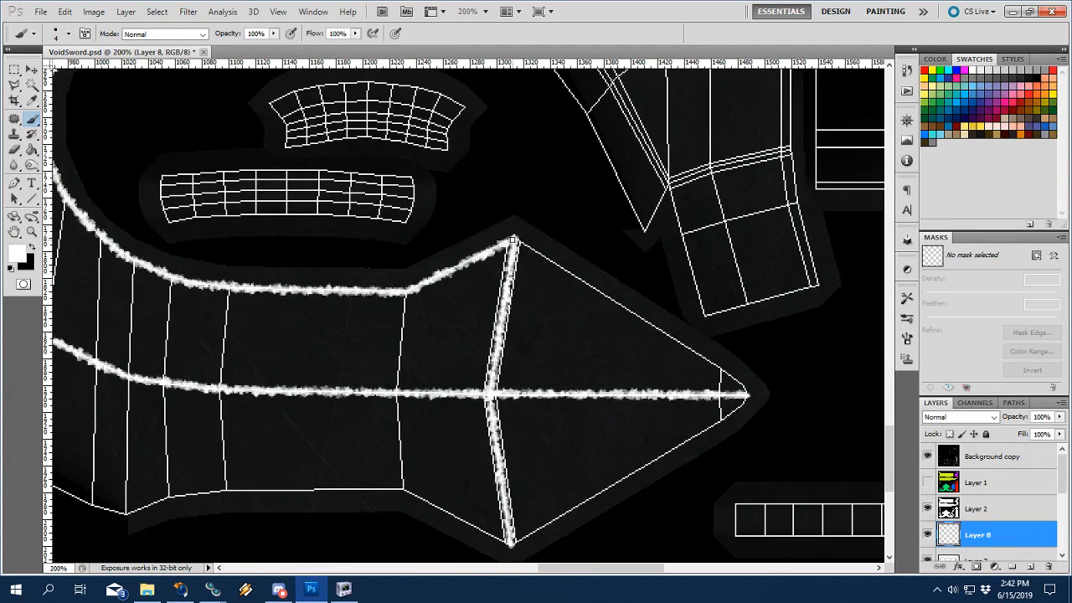
mouse_move(512, 239)
mouse_down()
mouse_move(544, 259)
mouse_move(515, 238)
mouse_up()
shift+click(742, 383)
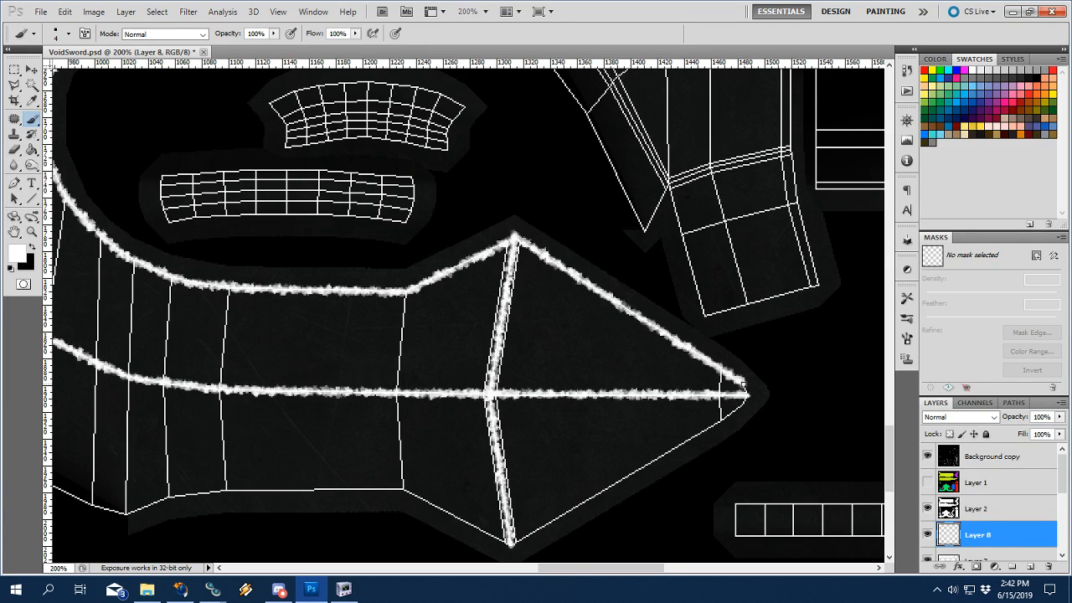
mouse_move(740, 405)
mouse_down()
mouse_move(734, 411)
mouse_move(760, 340)
mouse_up()
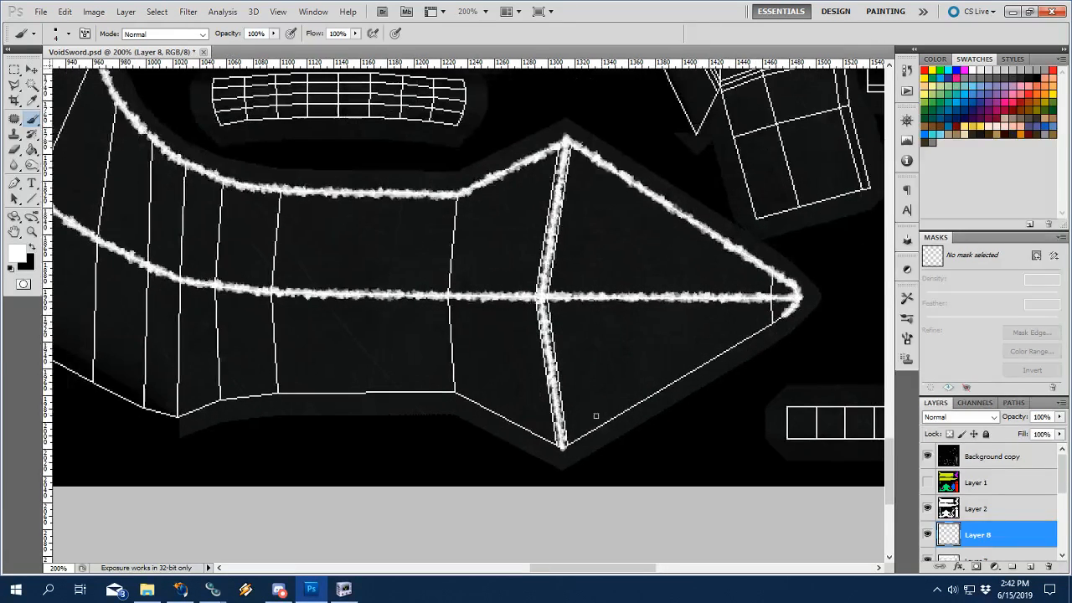
shift+click(564, 444)
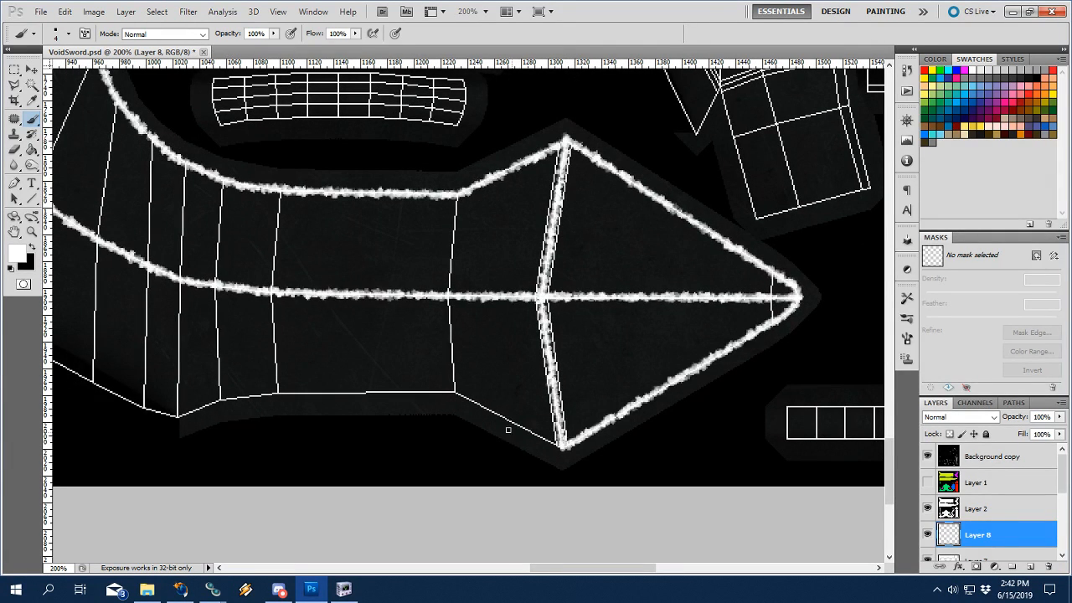
Paint a white line from the right arrowhead's lower corner to its neck and along the right arm's lower edge to the notch.
shift+click(453, 392)
drag(351, 383, 608, 383)
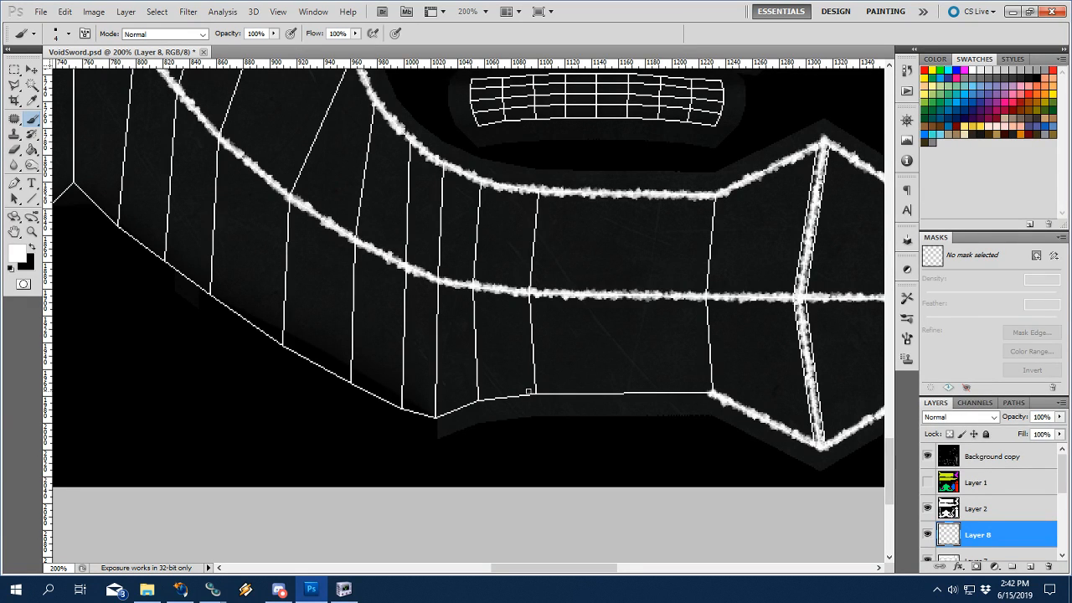
shift+click(536, 394)
drag(535, 394, 442, 414)
Inspect the guard's painted edge lines with the Background copy wireframe hidden, then show the wireframe again.
drag(203, 327, 591, 396)
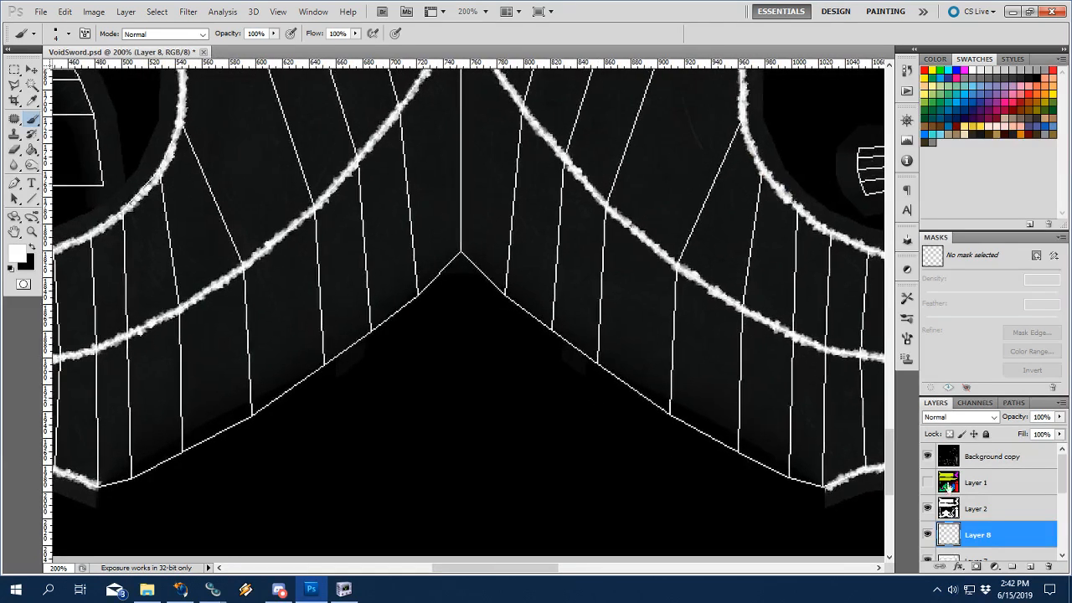
click(926, 460)
key(z)
alt+click(426, 280)
alt+click(426, 280)
alt+click(427, 280)
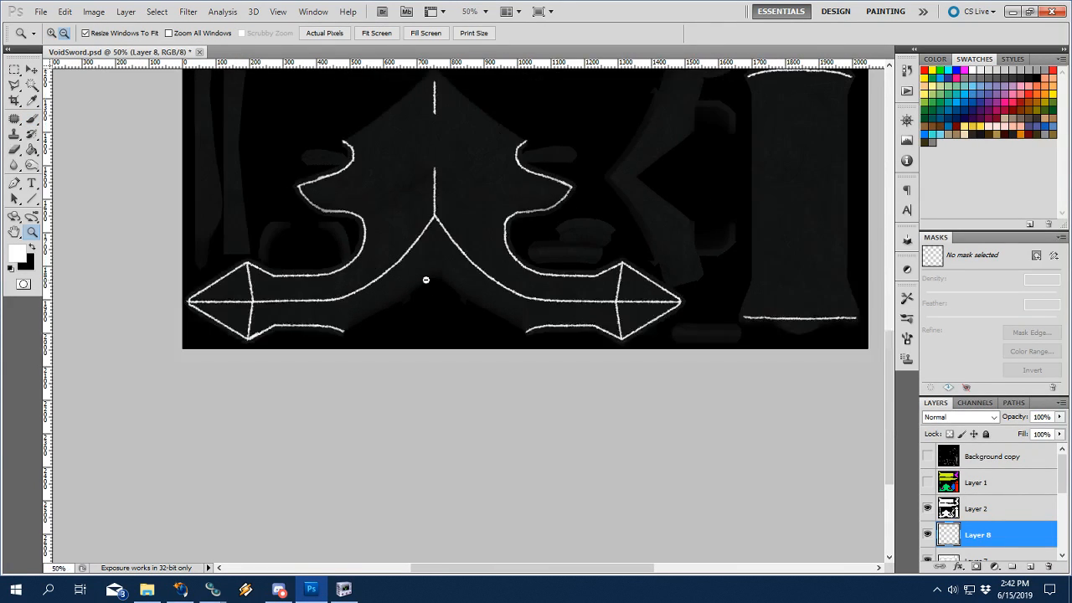
drag(434, 250, 480, 468)
click(325, 409)
click(455, 319)
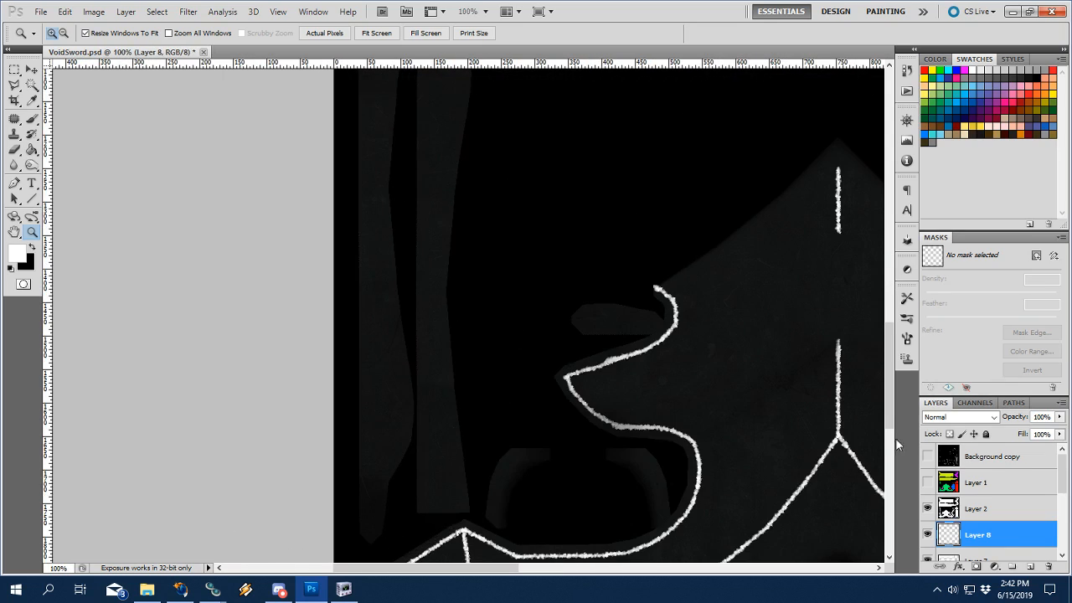
click(927, 456)
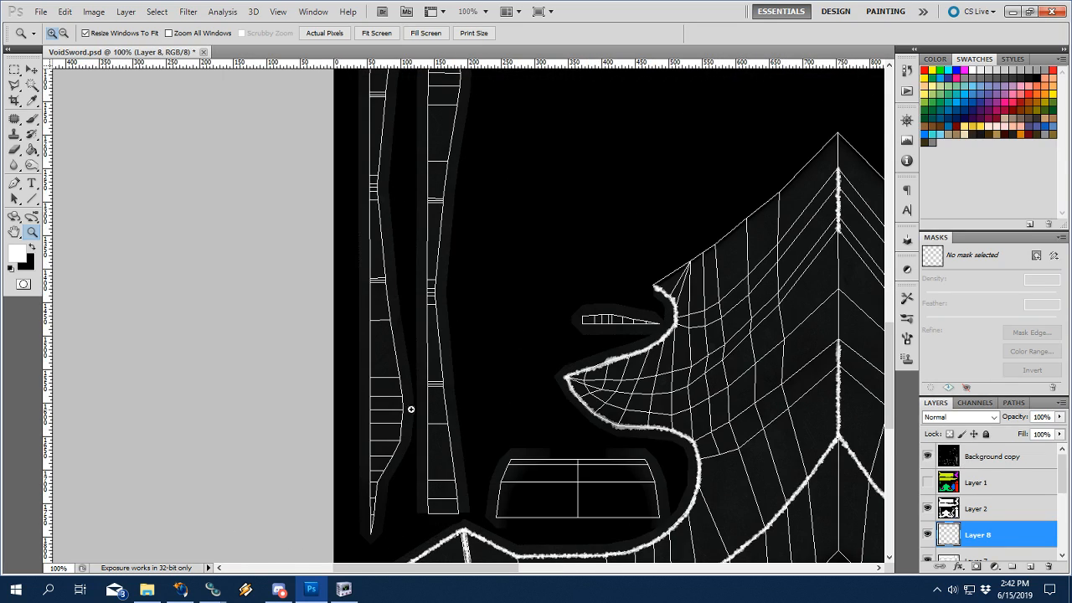
Check the guard in NifSkope, then examine the narrow vertical strips in Photoshop and hide the Background copy wireframe.
click(343, 589)
drag(597, 298, 567, 318)
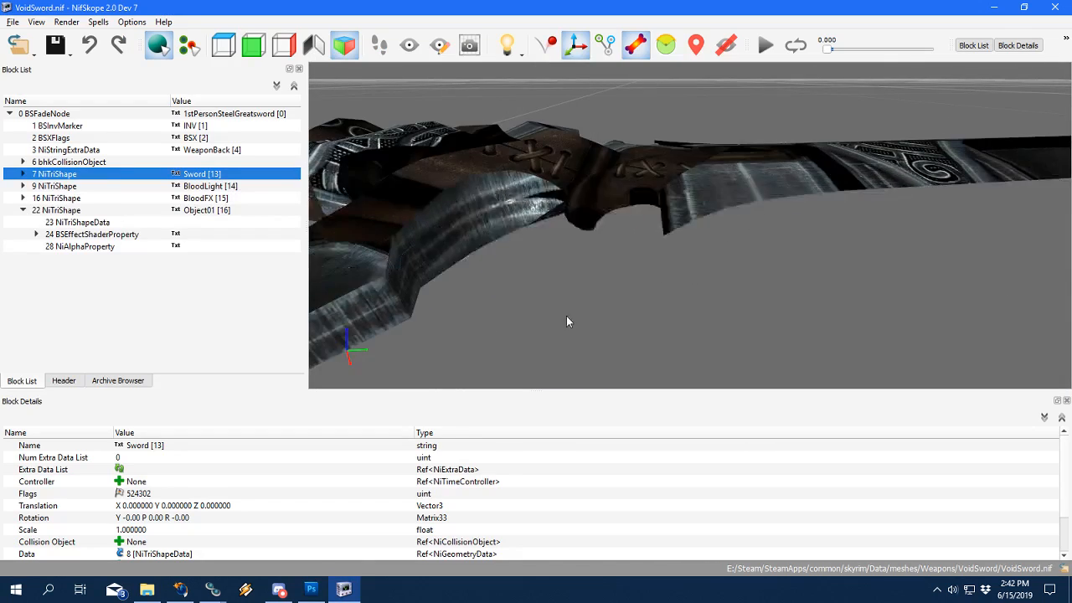
click(311, 589)
click(427, 272)
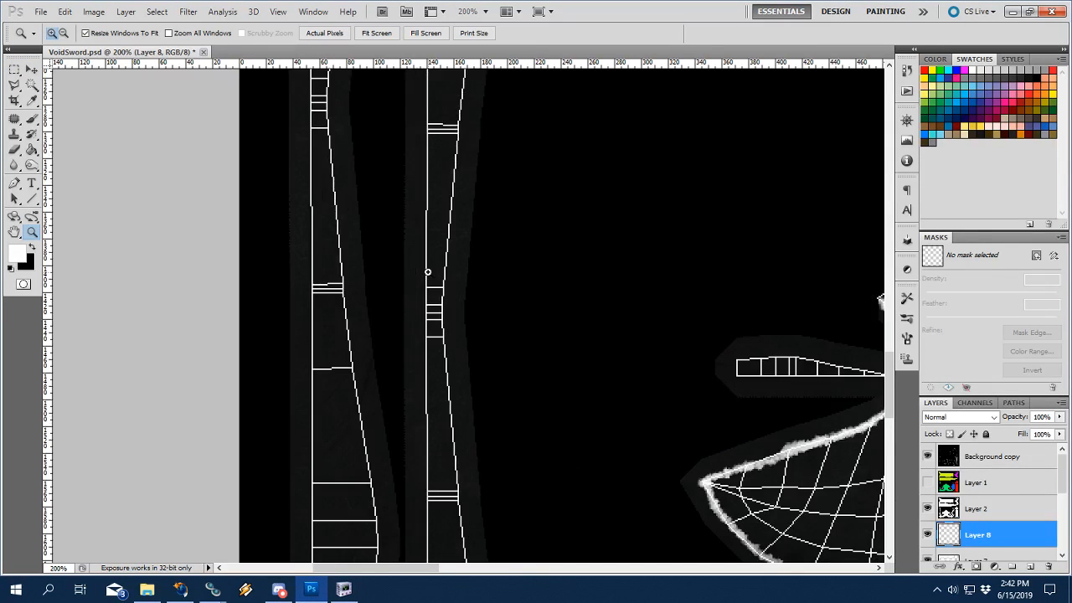
click(927, 455)
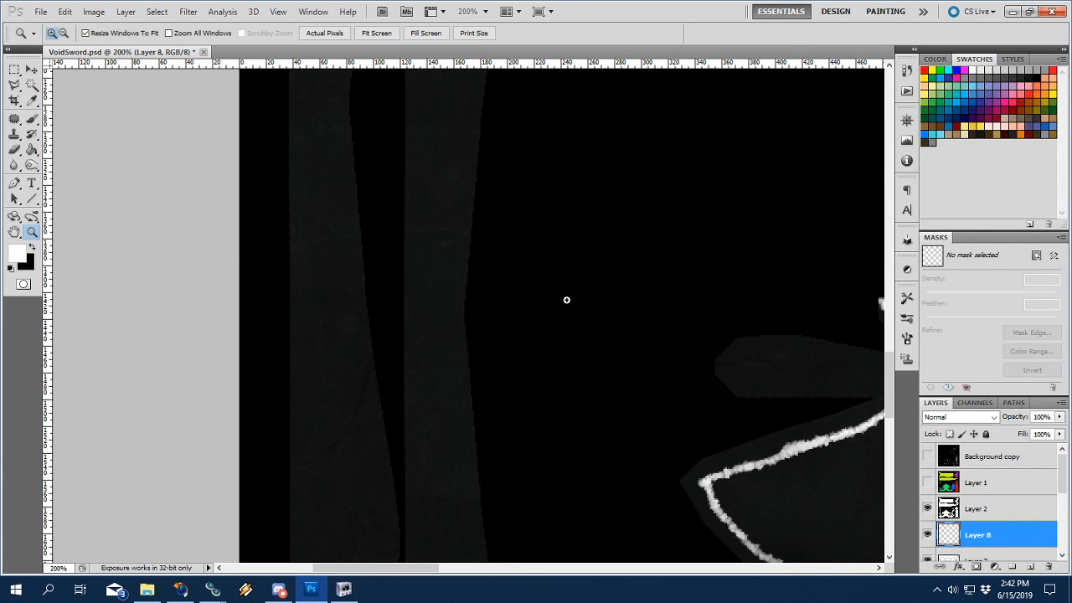
Compare the vertical strips' wireframe with the sword's guard and blade in NifSkope, then hide the Background copy wireframe in Photoshop.
alt+click(506, 300)
alt+click(506, 300)
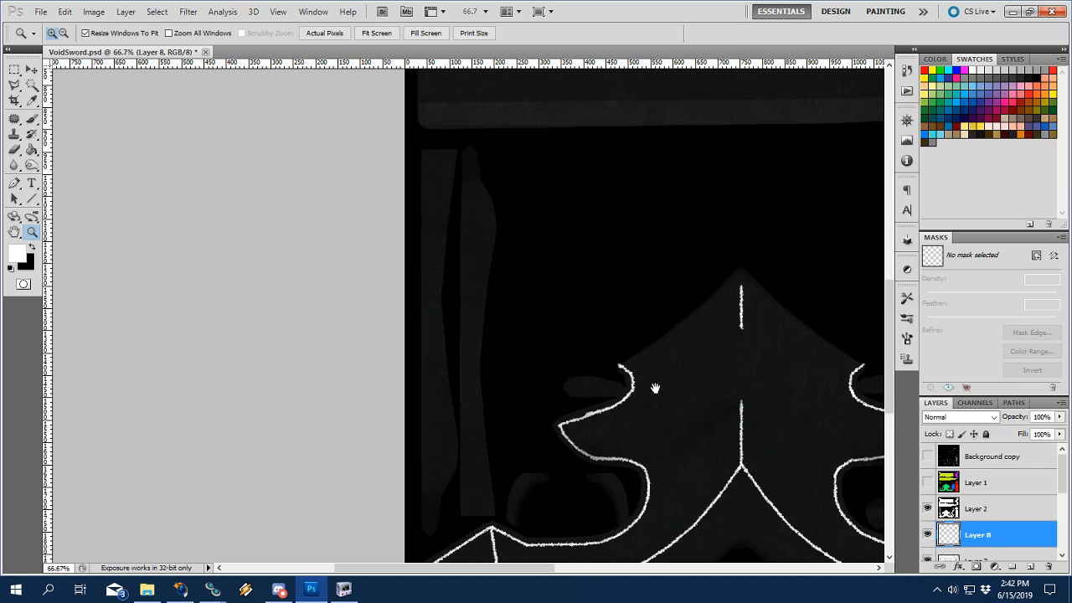
click(926, 456)
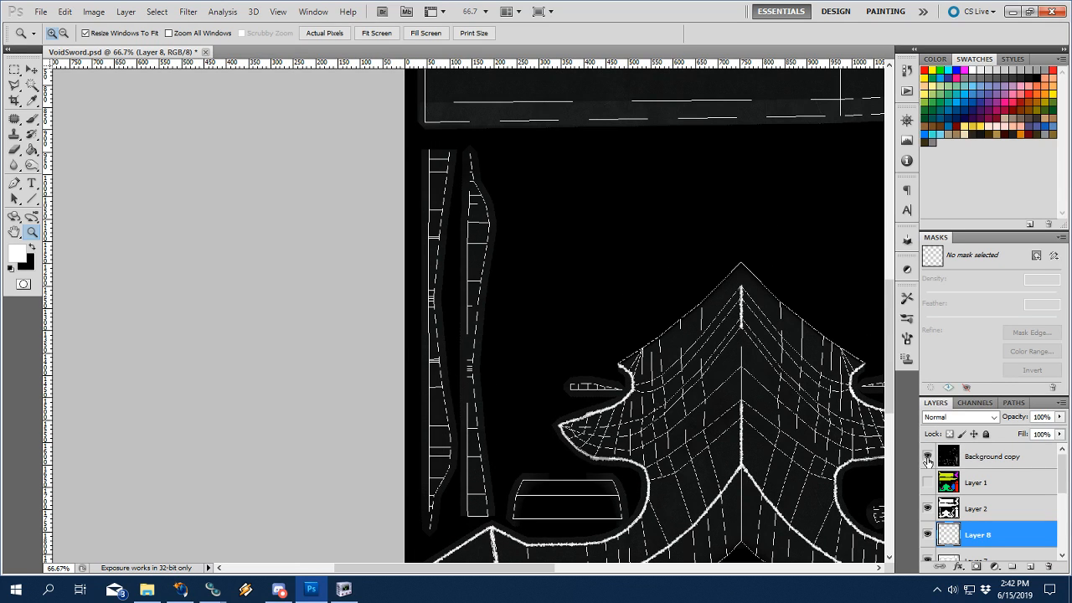
click(343, 589)
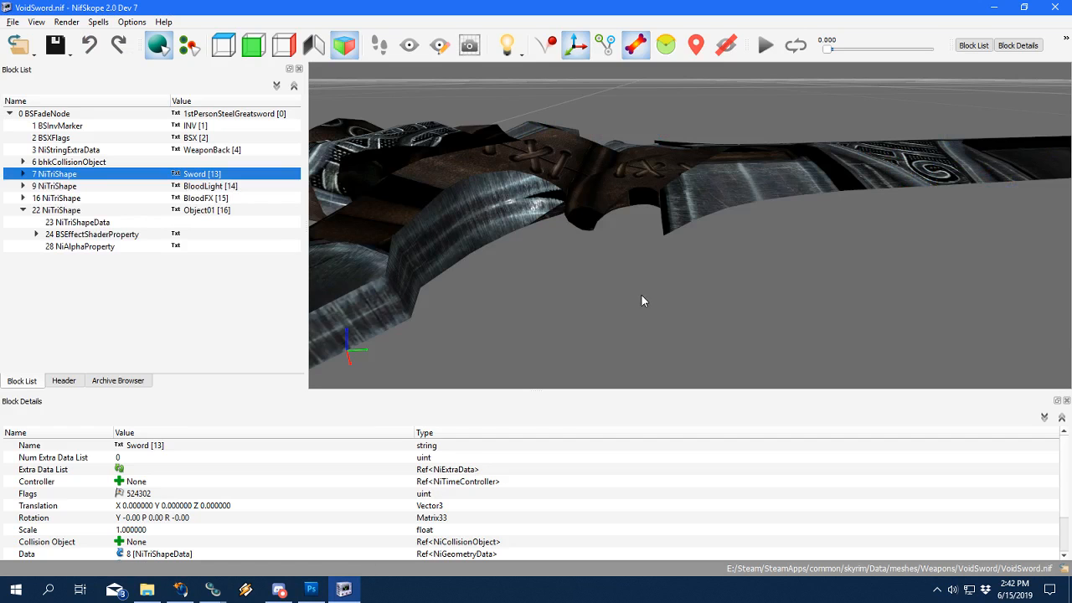
drag(586, 285, 704, 188)
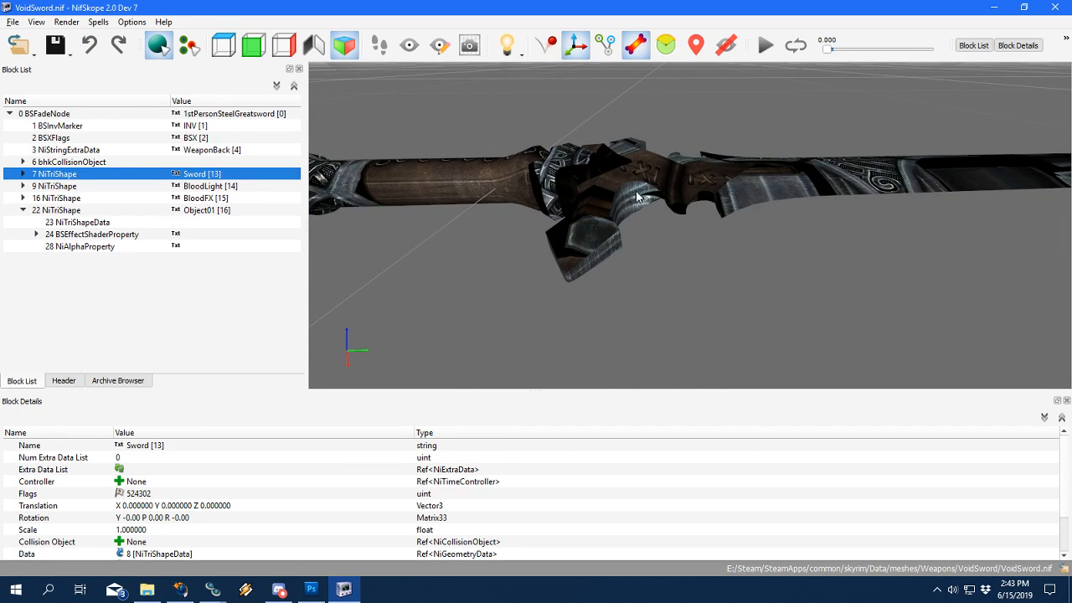
drag(643, 201, 633, 166)
drag(694, 150, 717, 165)
drag(821, 199, 829, 210)
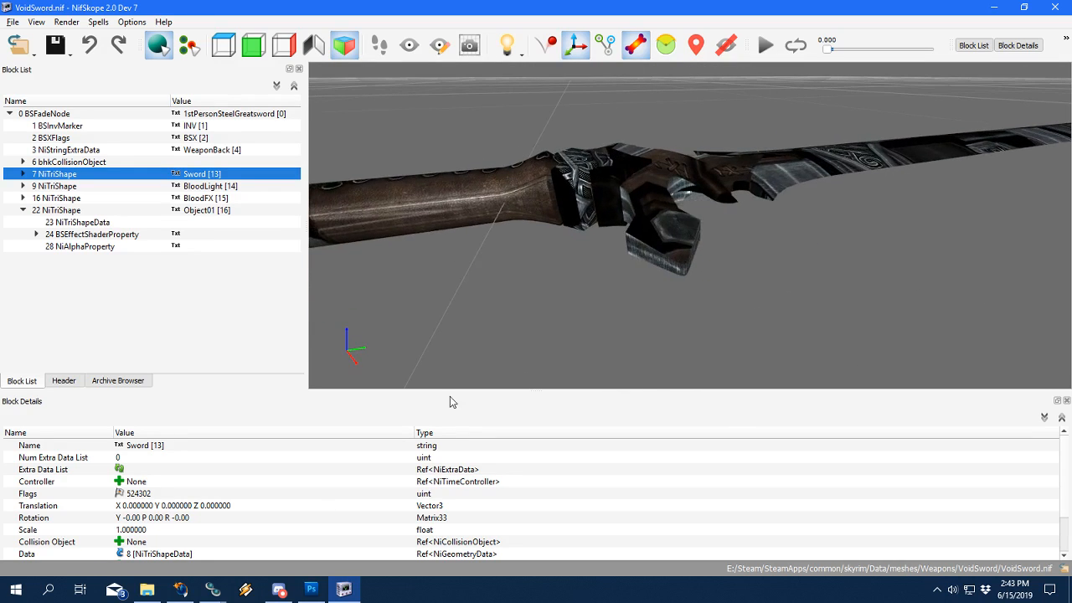
click(310, 589)
click(926, 457)
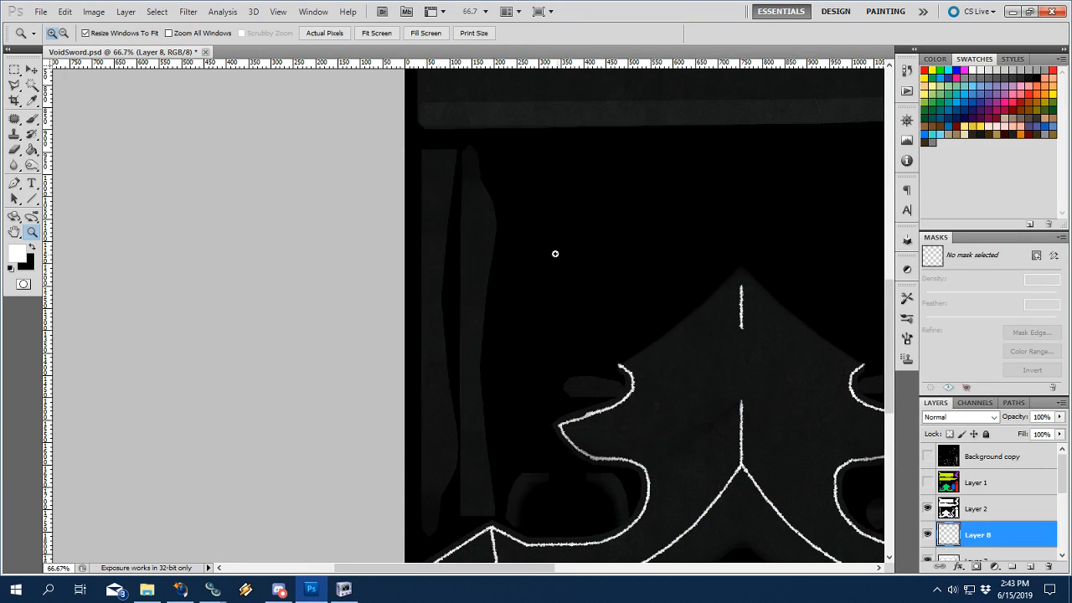
Show the Background copy wireframe and paint a white line down the left strip's slanted edge, from its upper corner to the first crossline cluster.
click(433, 178)
click(426, 223)
click(927, 456)
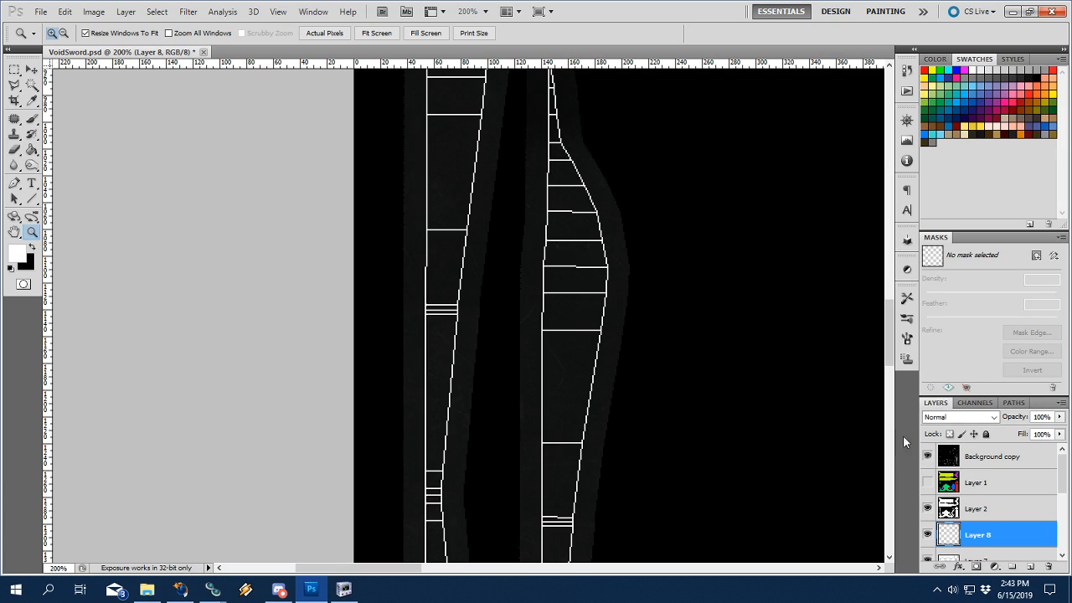
scroll(560, 371, up, 3)
key(b)
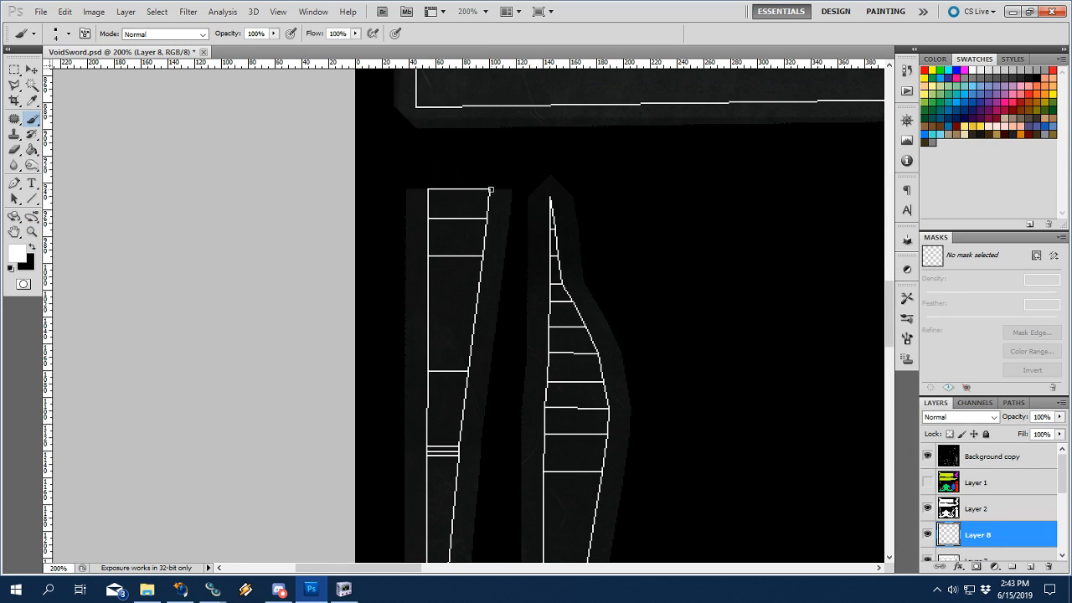
mouse_move(476, 416)
mouse_down()
mouse_move(505, 178)
mouse_move(550, 296)
mouse_move(550, 326)
mouse_up()
shift+click(472, 377)
key(ctrl+z)
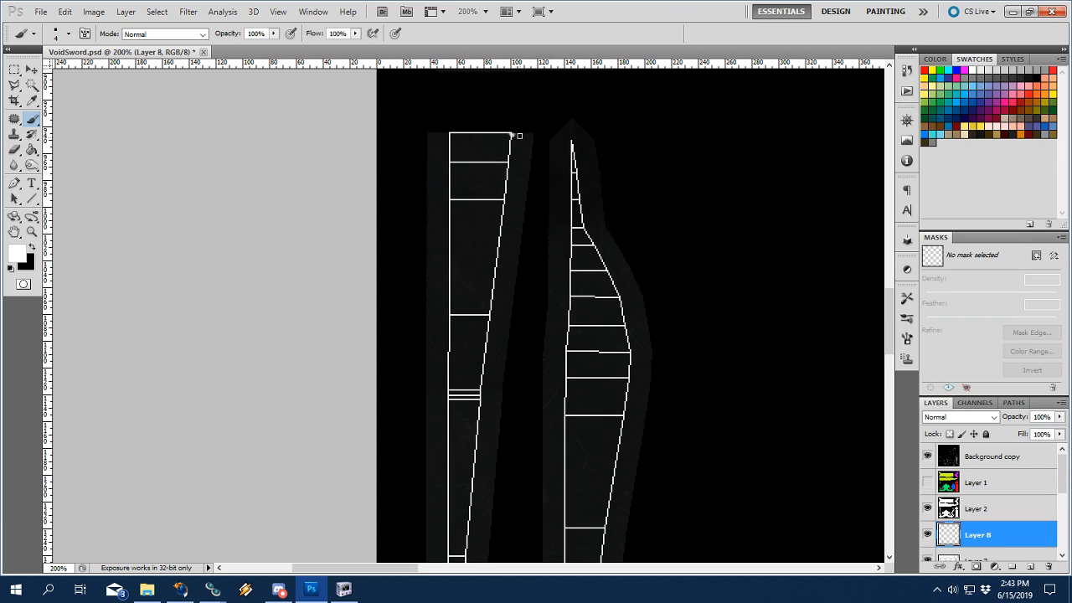
shift+click(481, 383)
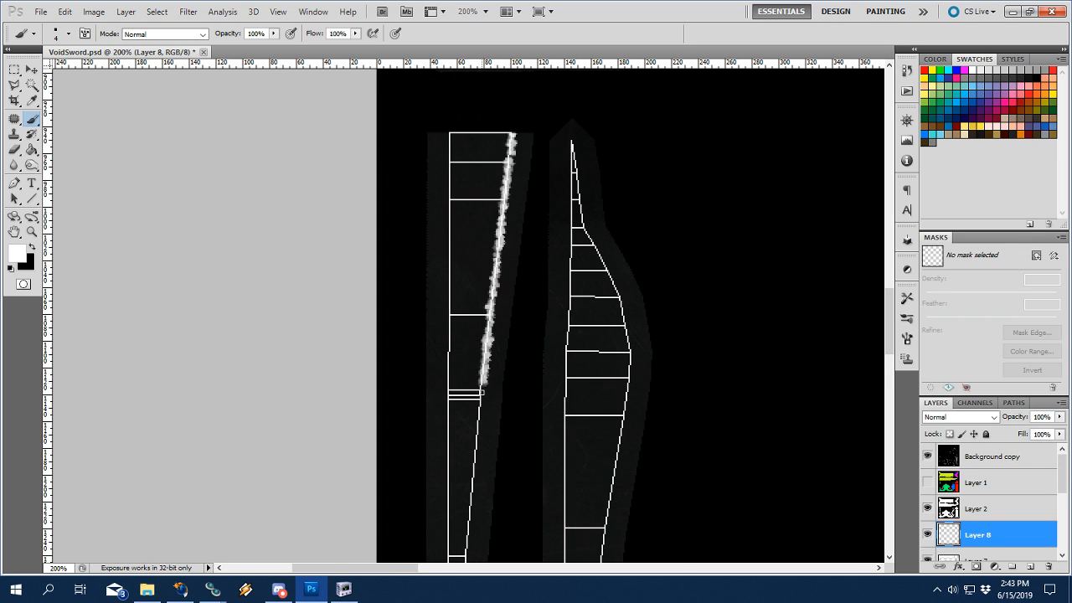
Continue the white line down the left strip's slanted edge, past the narrow waist to just below the lower crossline cluster.
drag(481, 411, 500, 252)
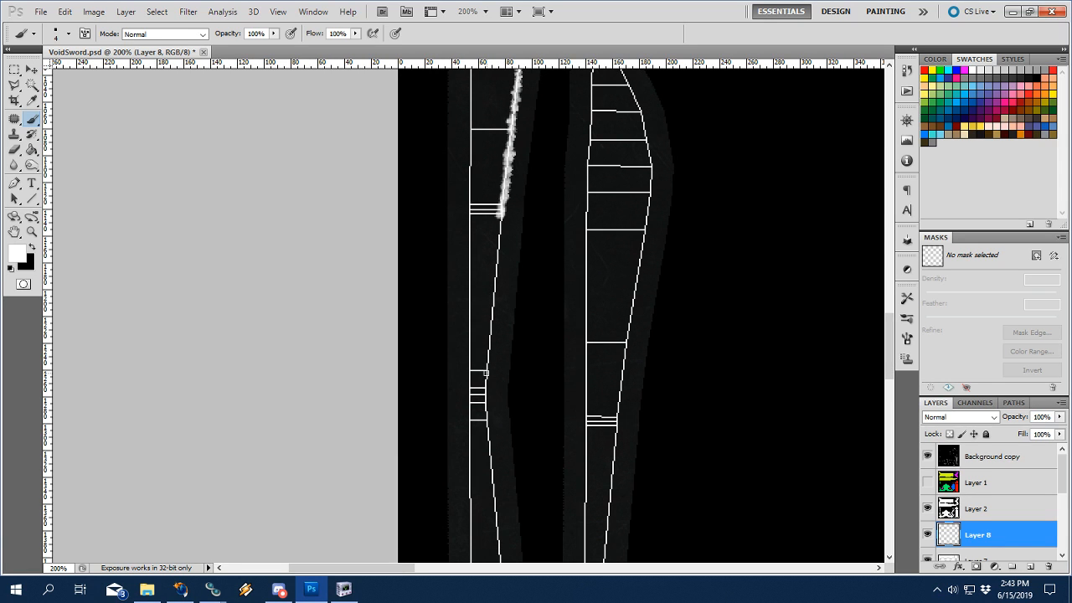
shift+click(486, 374)
mouse_move(488, 388)
mouse_down()
mouse_move(488, 303)
mouse_move(488, 372)
mouse_up()
drag(531, 457, 529, 239)
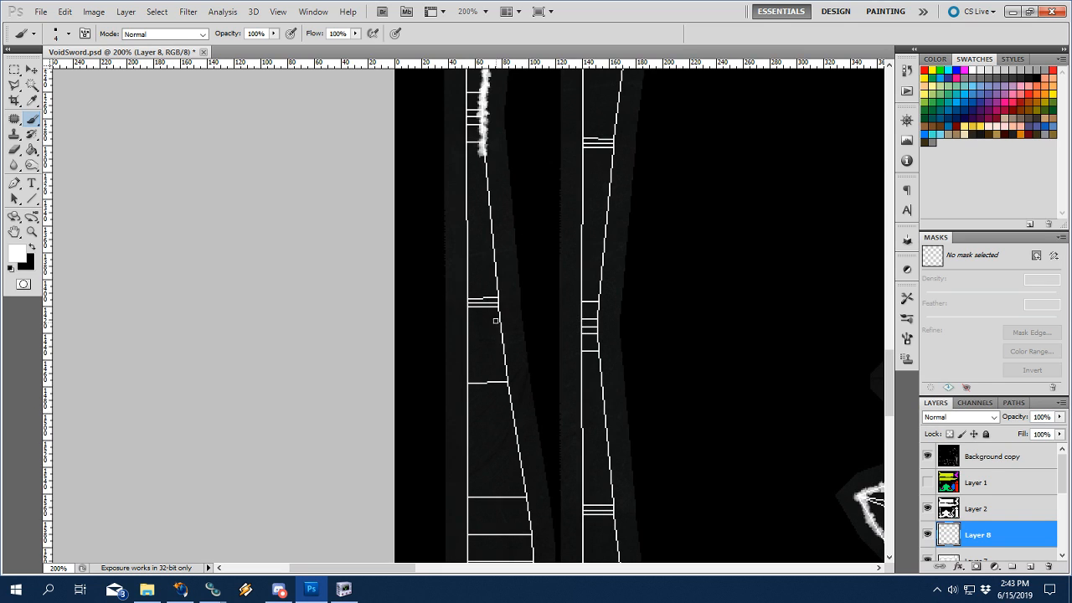
shift+click(496, 290)
drag(497, 311, 499, 331)
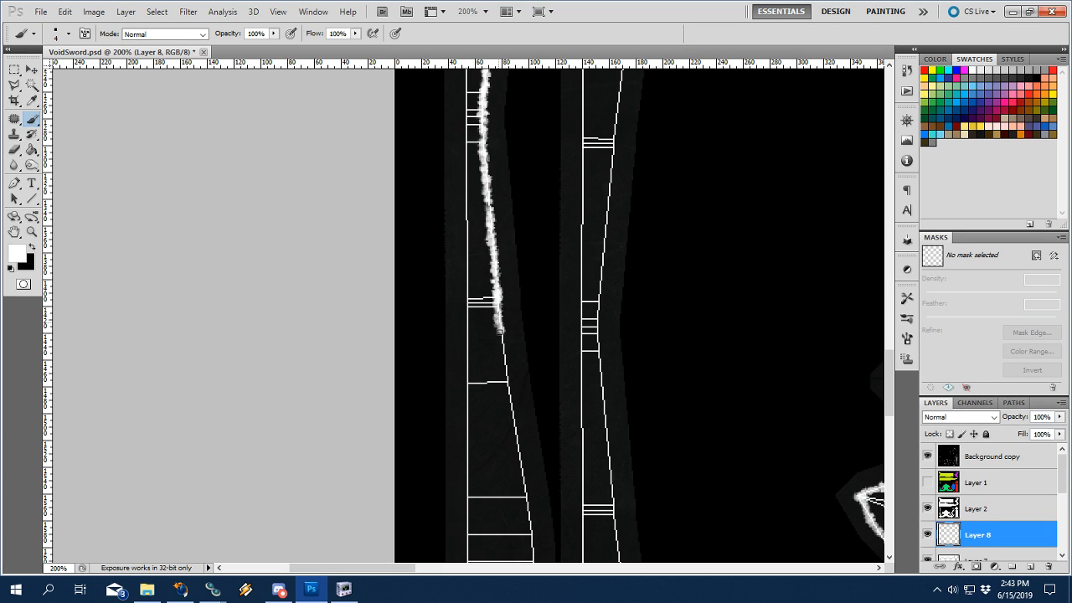
Paint the rest of the left strip's white edge line around the lower bulge and down to its pointed tip.
mouse_move(543, 469)
mouse_down()
mouse_move(547, 298)
mouse_move(527, 288)
mouse_move(534, 370)
mouse_up()
shift+click(528, 382)
drag(529, 410, 544, 308)
drag(540, 351, 551, 253)
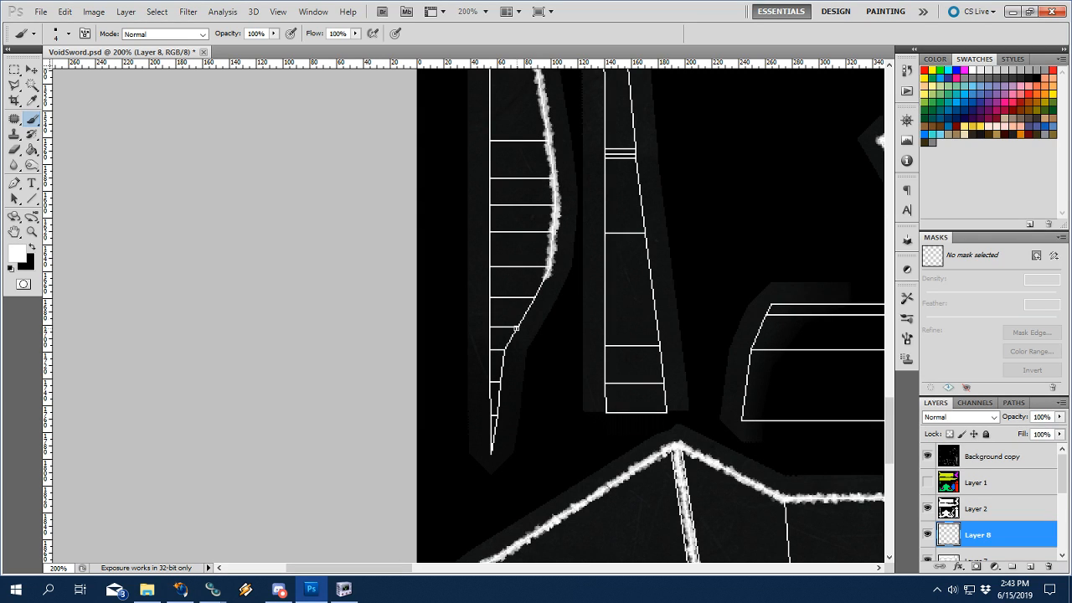
mouse_move(549, 273)
mouse_down()
mouse_move(502, 355)
mouse_move(492, 459)
mouse_up()
key(ctrl+z)
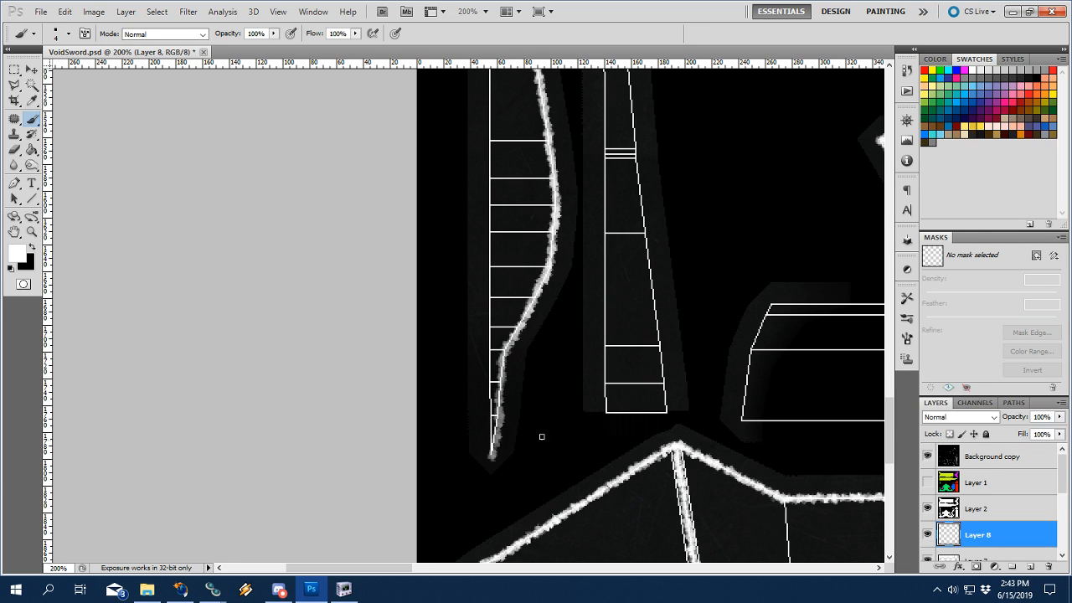
drag(584, 313, 565, 334)
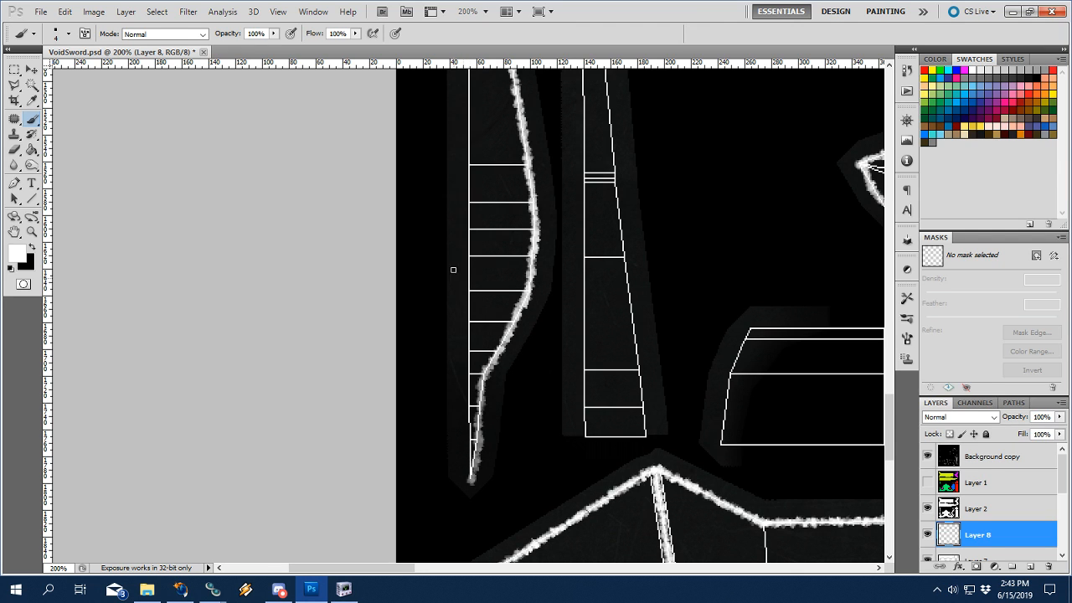
drag(472, 170, 493, 561)
drag(517, 264, 512, 438)
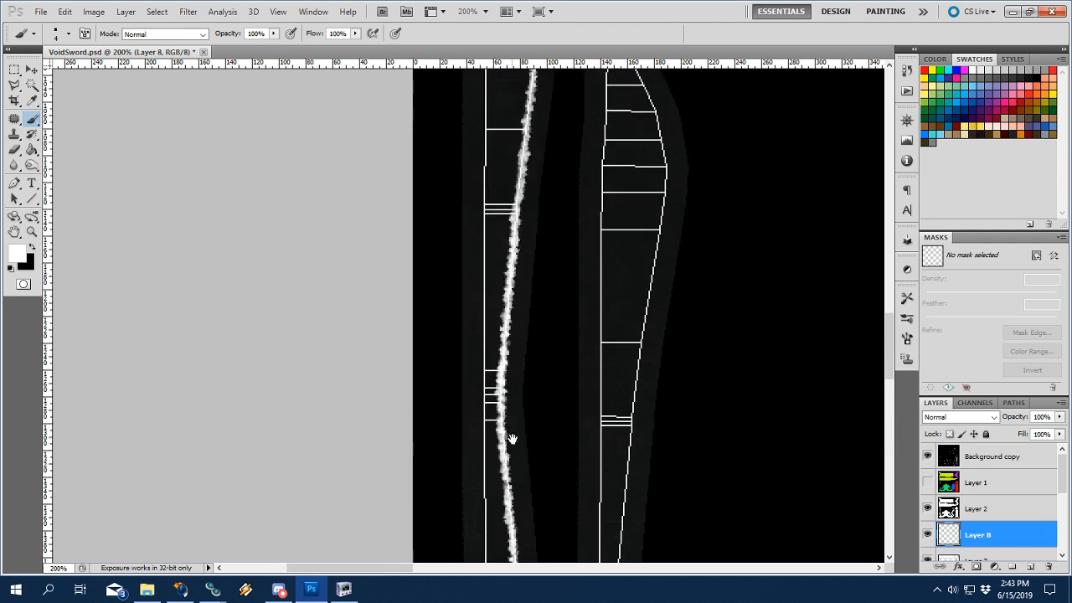
Check the sword's guard in NifSkope, and in Photoshop paint a white line down the upper curved outer edge of the second narrow UV strip.
key(alt+Tab)
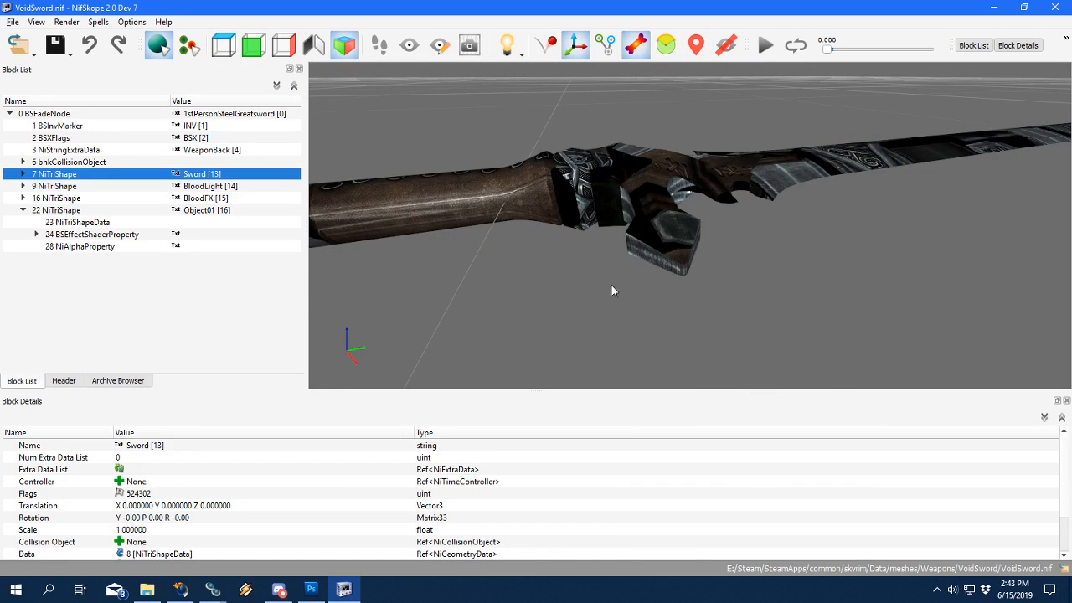
drag(611, 290, 612, 313)
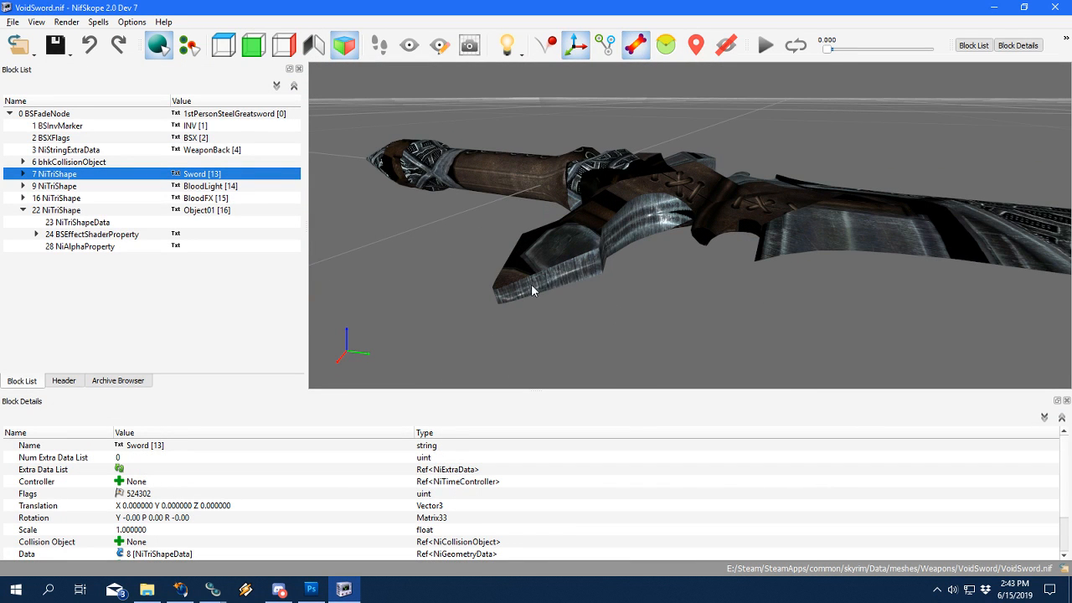
key(alt+Tab)
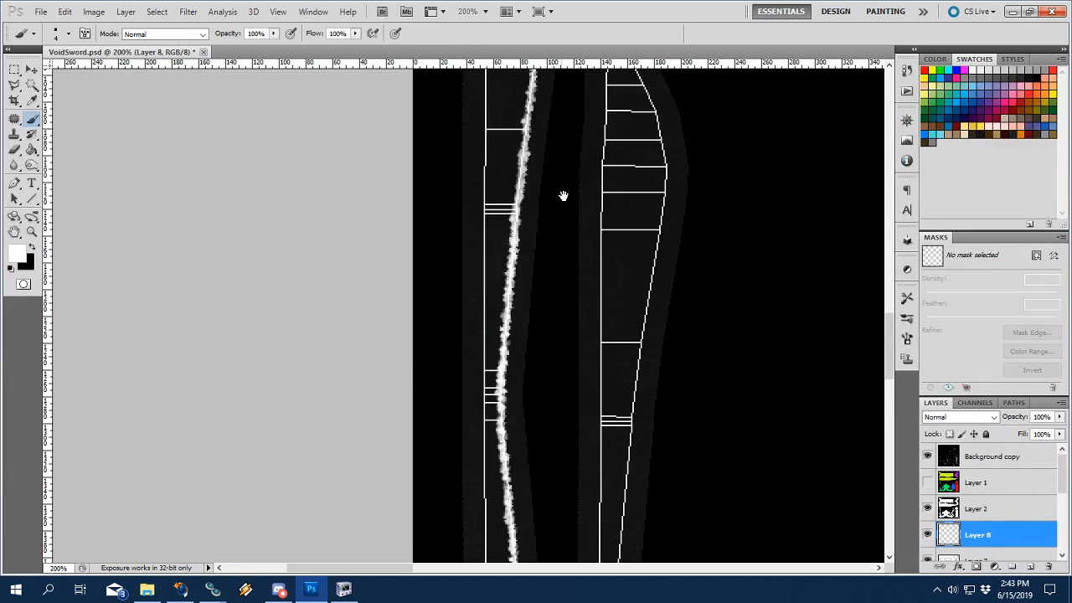
drag(562, 196, 513, 486)
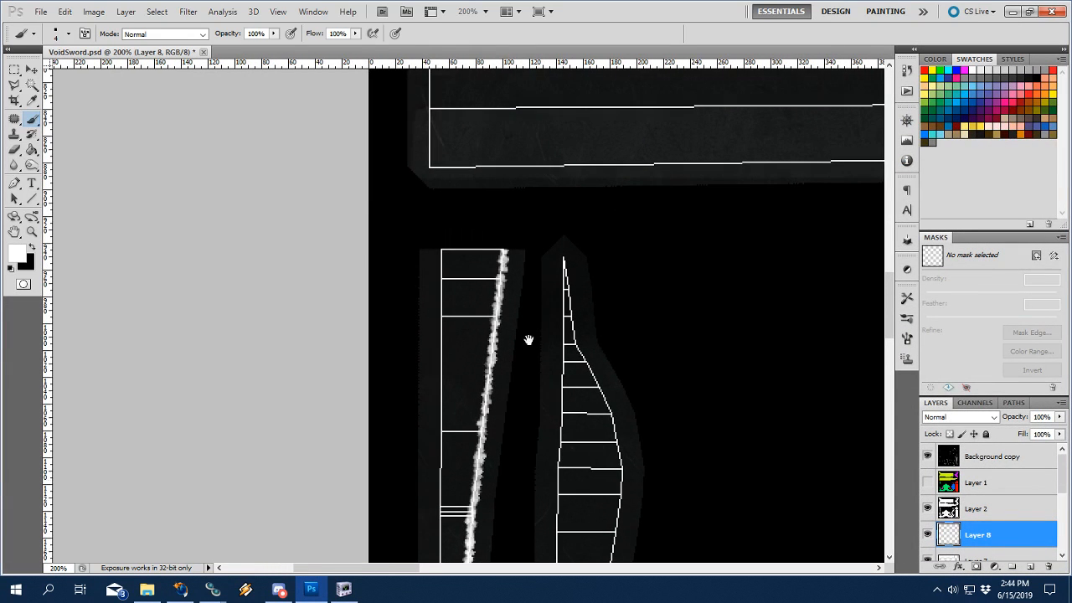
mouse_move(528, 340)
mouse_down()
mouse_move(541, 312)
mouse_move(538, 245)
mouse_up()
mouse_move(568, 329)
mouse_down()
mouse_move(553, 268)
mouse_move(549, 306)
mouse_move(574, 348)
mouse_up()
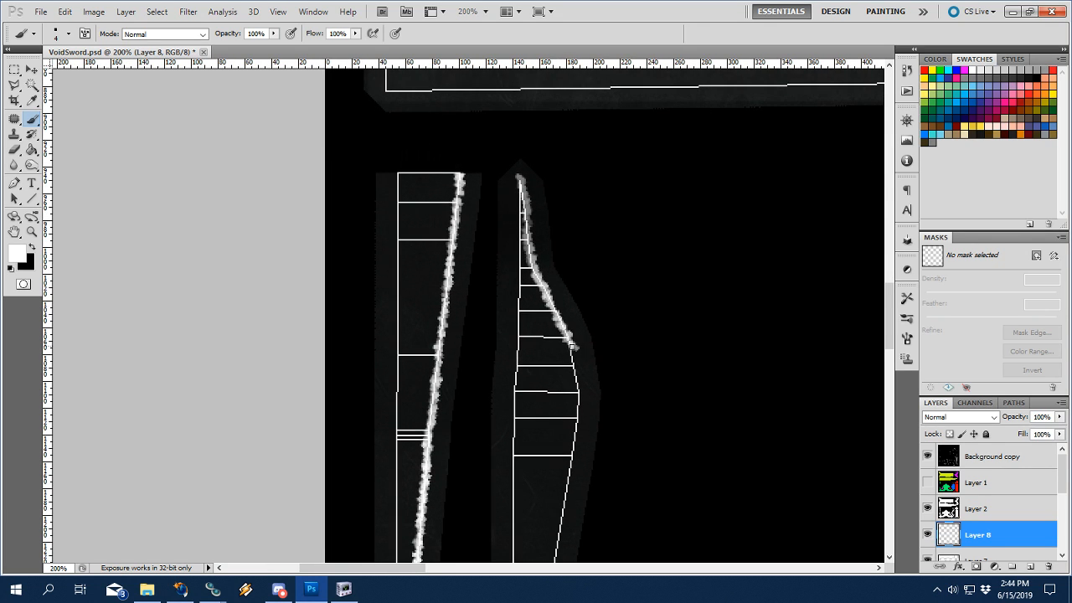
drag(589, 421, 577, 312)
drag(557, 243, 567, 310)
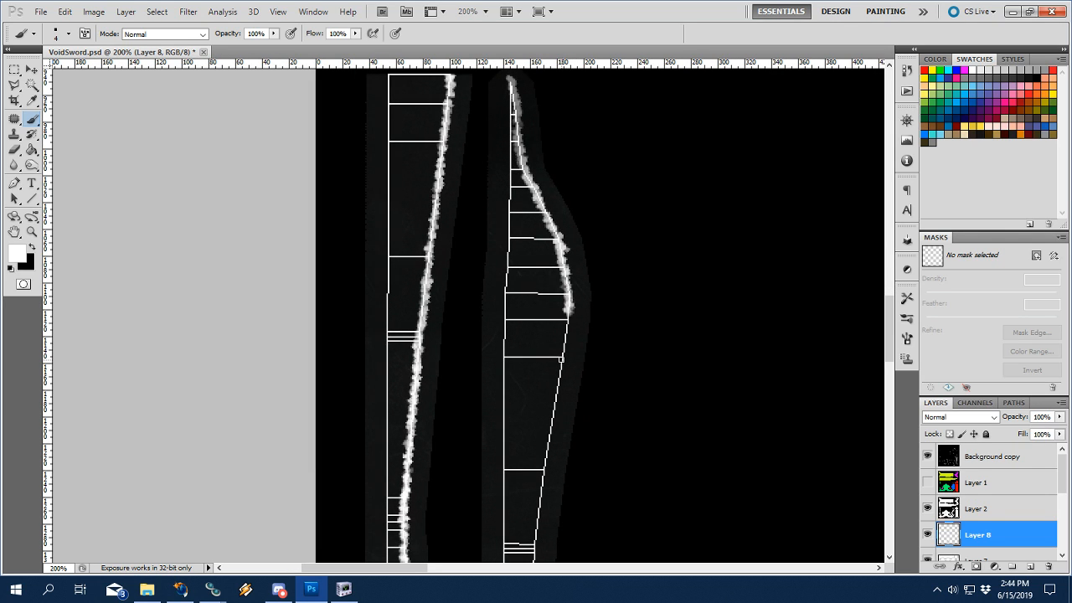
mouse_move(560, 360)
mouse_down()
mouse_move(578, 201)
mouse_move(550, 343)
mouse_up()
drag(550, 366, 553, 237)
drag(554, 183, 550, 242)
Paint short white cross strokes over the closely spaced wireframe lines at three places on the first narrow strip.
drag(464, 332, 482, 217)
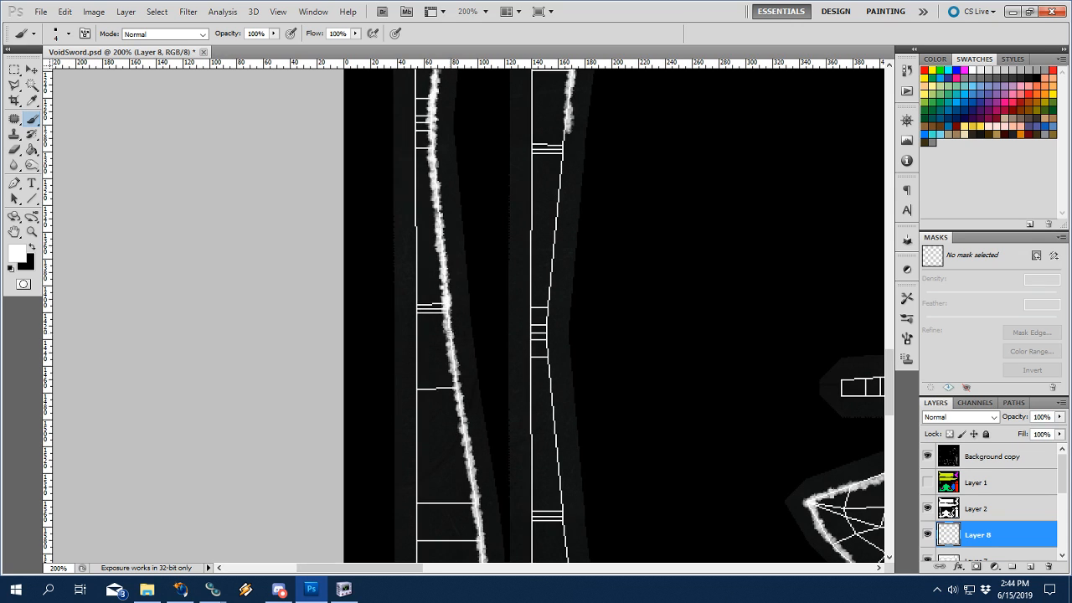
mouse_move(449, 305)
mouse_down()
mouse_move(461, 154)
mouse_move(466, 314)
mouse_move(425, 318)
mouse_up()
drag(476, 186, 486, 373)
mouse_move(472, 148)
mouse_down()
mouse_move(473, 312)
mouse_move(432, 293)
mouse_up()
mouse_move(472, 475)
mouse_down()
mouse_move(460, 387)
mouse_move(437, 392)
mouse_up()
drag(494, 198, 472, 177)
mouse_move(505, 421)
mouse_down()
mouse_move(481, 198)
mouse_move(493, 301)
mouse_up()
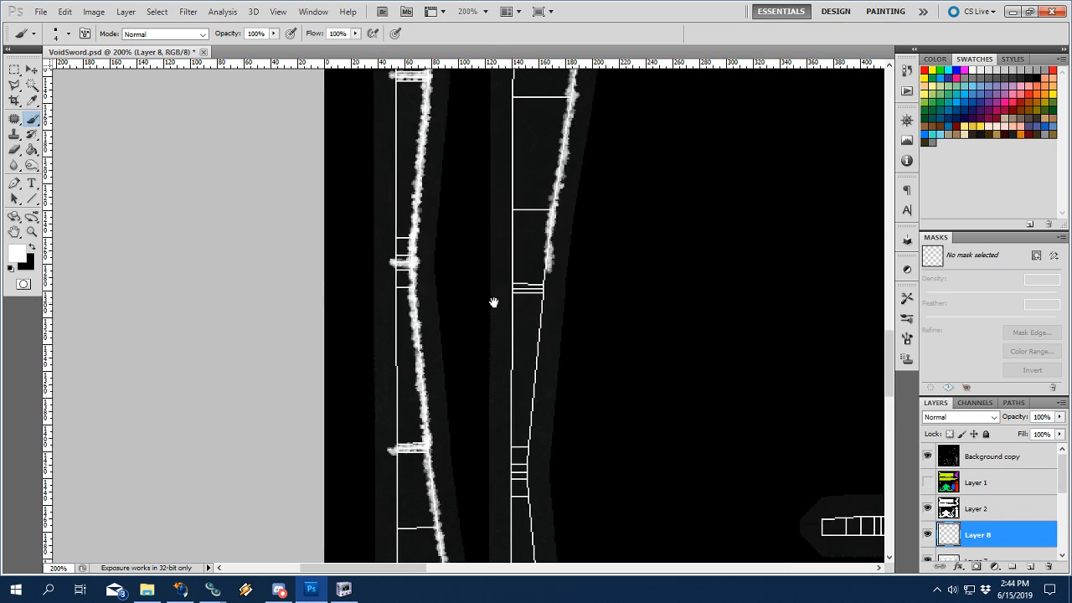
Complete the white line along the second strip's outer edge, through the narrow middle to the strip's lower end.
drag(549, 221, 542, 288)
scroll(540, 394, down, 10)
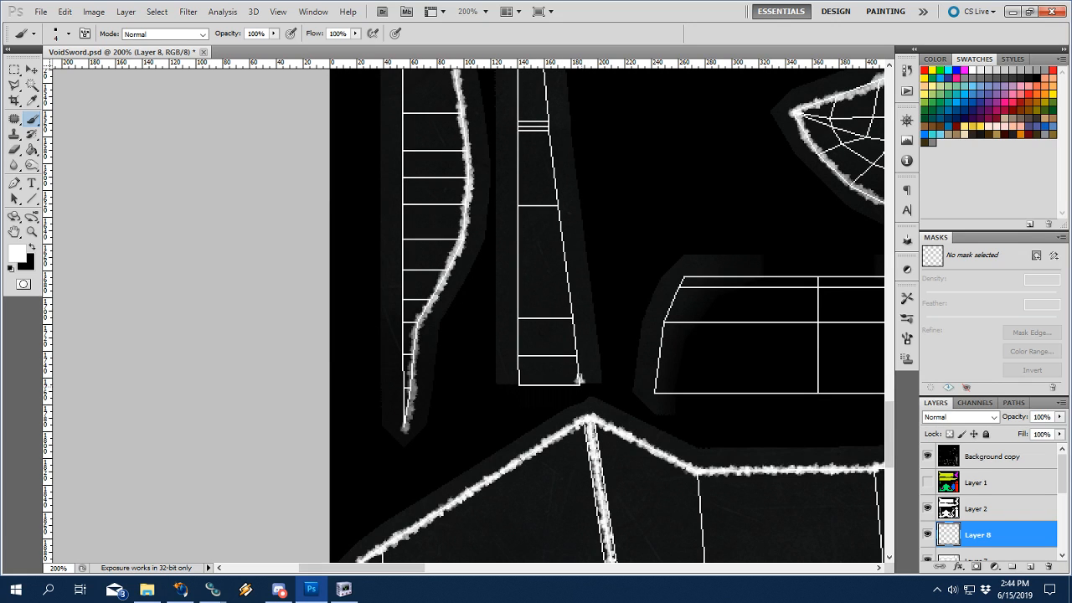
drag(577, 378, 553, 209)
scroll(553, 401, up, 5)
drag(556, 393, 540, 256)
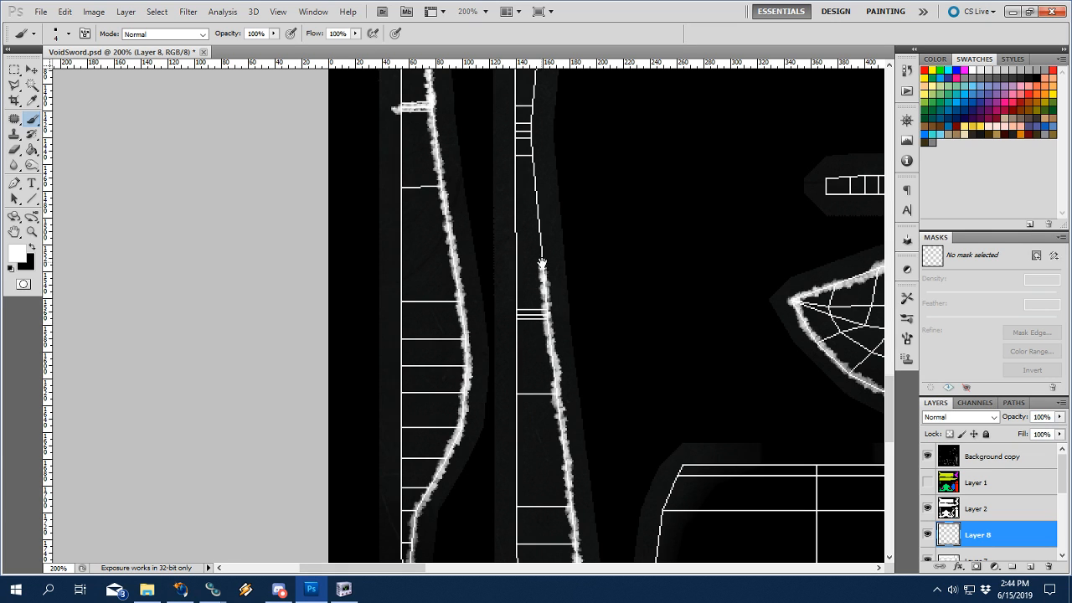
scroll(542, 399, up, 3)
drag(549, 390, 533, 231)
scroll(535, 233, up, 2)
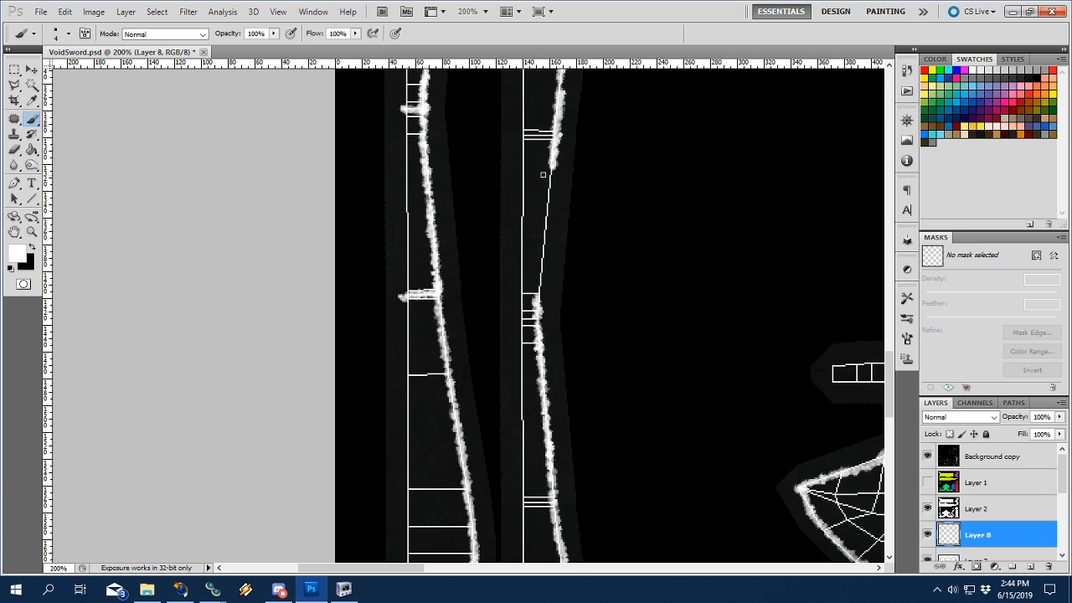
drag(550, 173, 543, 298)
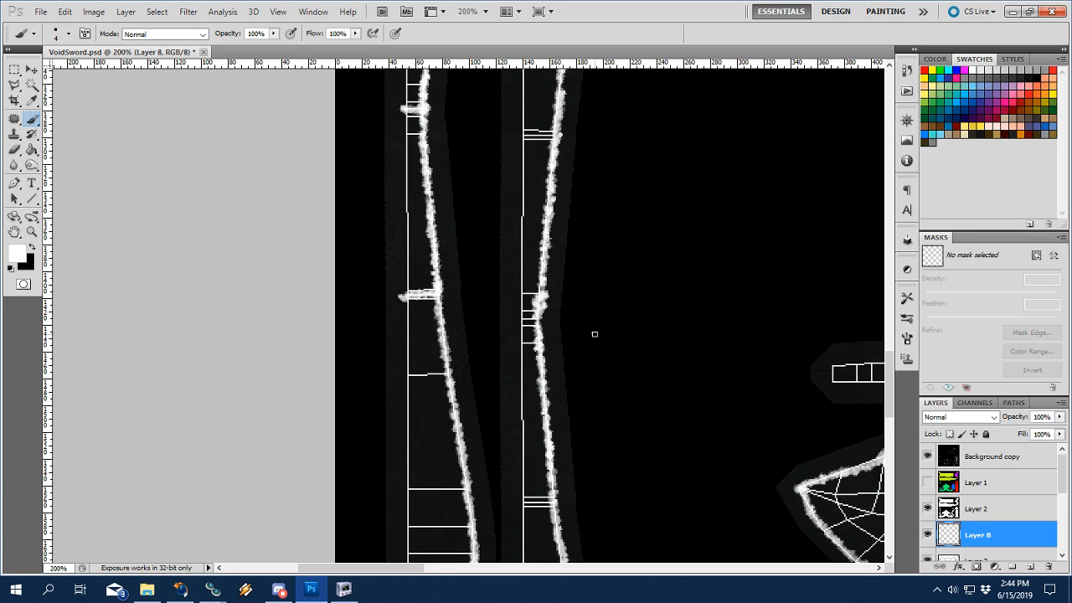
Hide the Background copy wireframe layer to review the painted strip lines, and show it again.
click(927, 456)
key(z)
alt+click(691, 327)
alt+click(691, 327)
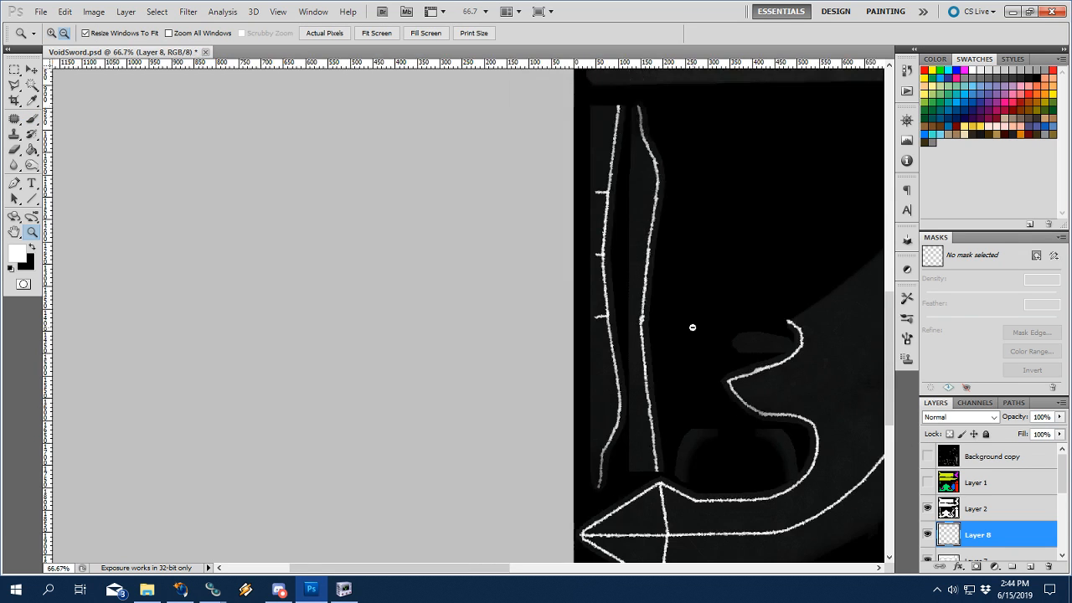
drag(761, 376, 686, 400)
click(926, 457)
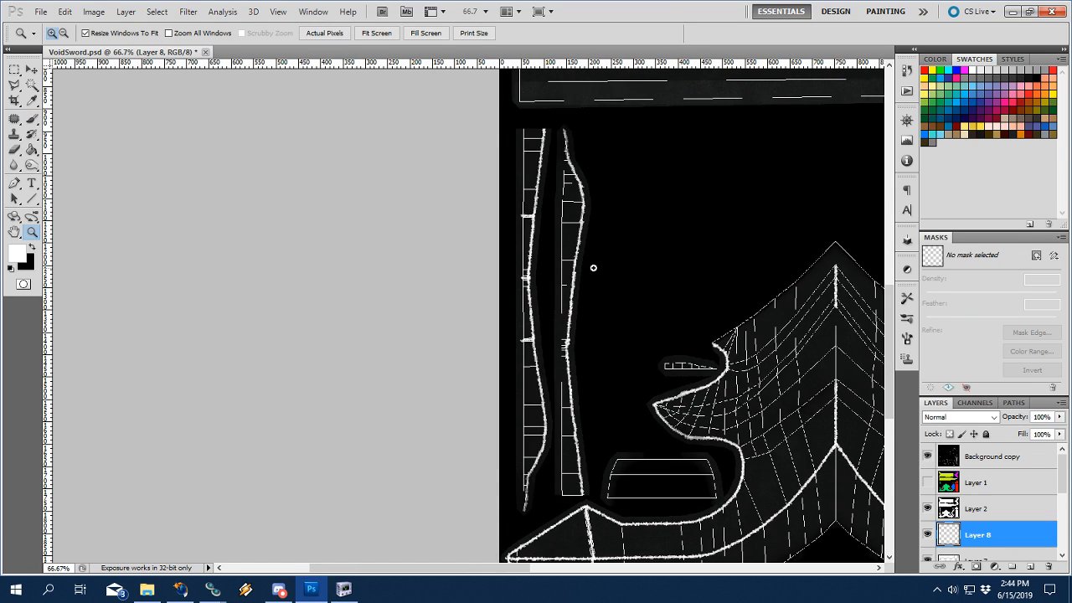
Paint short white cross strokes over the closely spaced wireframe lines on the second strip, and undo the last unwanted change.
double_click(571, 265)
drag(576, 432, 581, 287)
key(n)
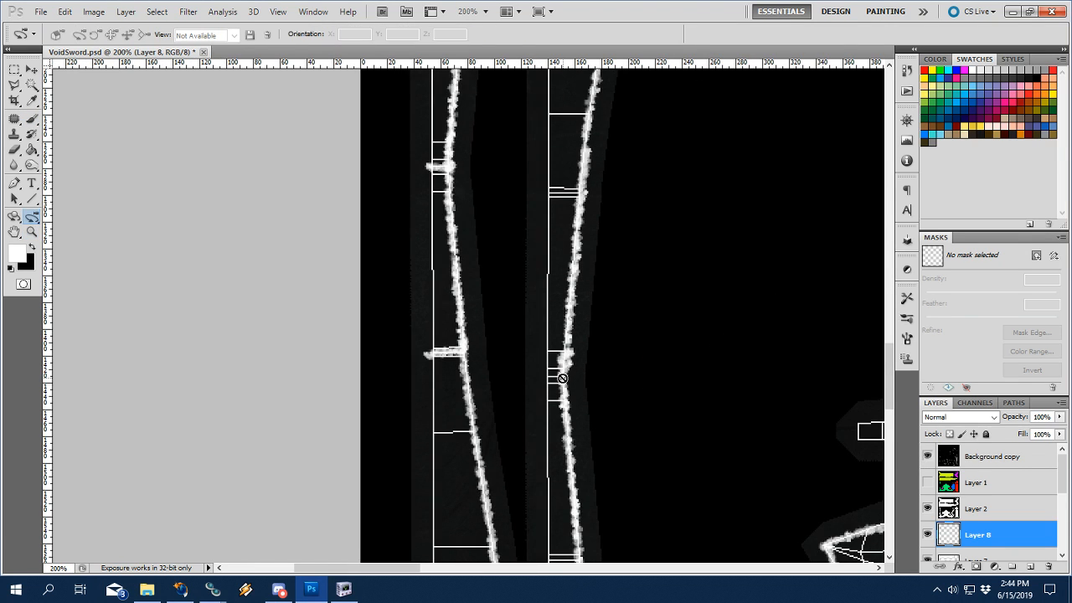
key(b)
mouse_move(601, 220)
mouse_down()
mouse_move(599, 333)
mouse_move(535, 307)
mouse_up()
drag(603, 414, 611, 120)
mouse_move(617, 371)
mouse_down()
mouse_move(617, 306)
mouse_move(545, 314)
mouse_up()
key(ctrl+z)
Review the texture with the wireframe hidden, and examine the X-shaped piece beside the blade with the wireframe shown.
click(927, 455)
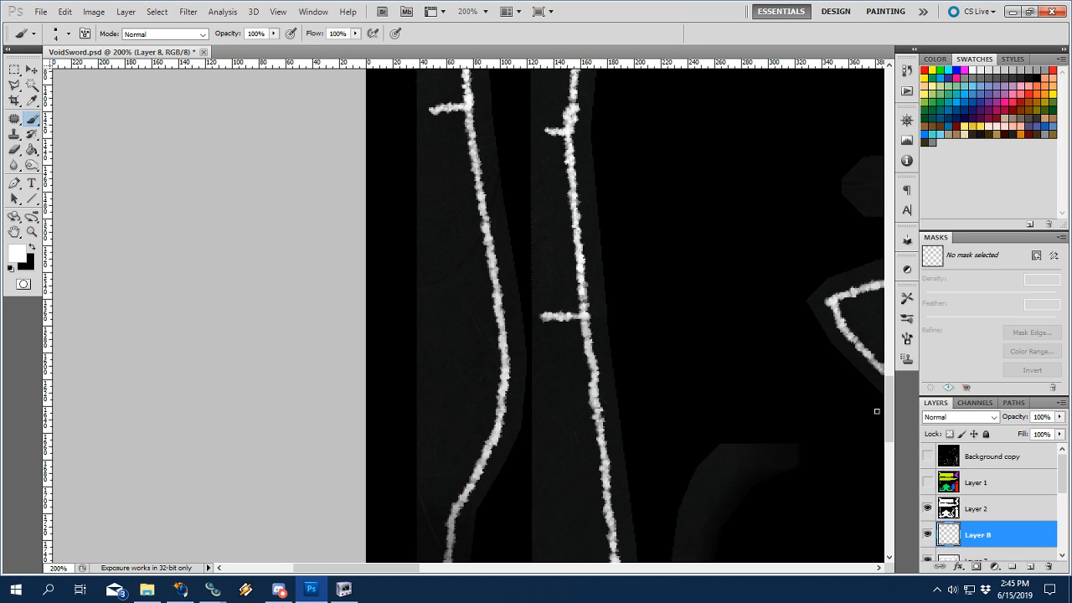
key(z)
alt+click(662, 295)
alt+click(661, 294)
alt+click(662, 295)
drag(711, 296, 517, 448)
drag(743, 283, 541, 427)
drag(714, 325, 541, 448)
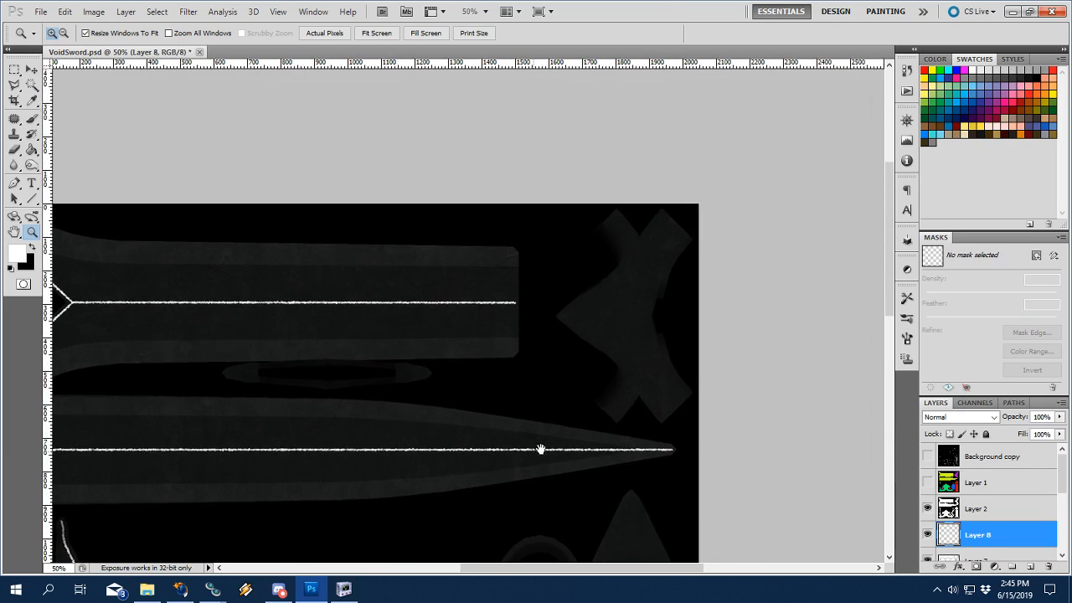
click(925, 459)
click(609, 332)
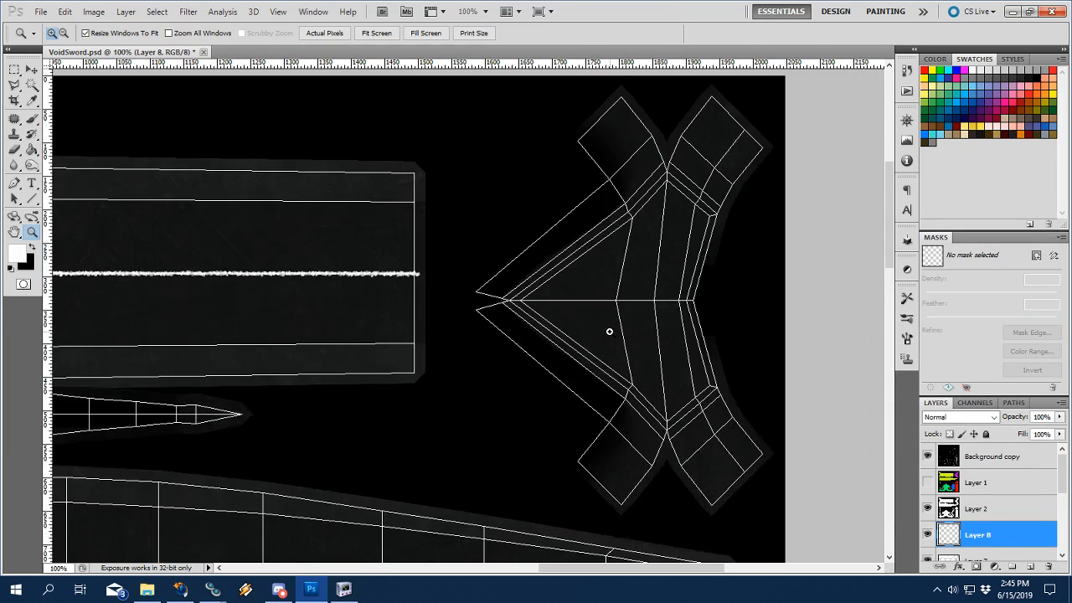
drag(723, 382, 643, 386)
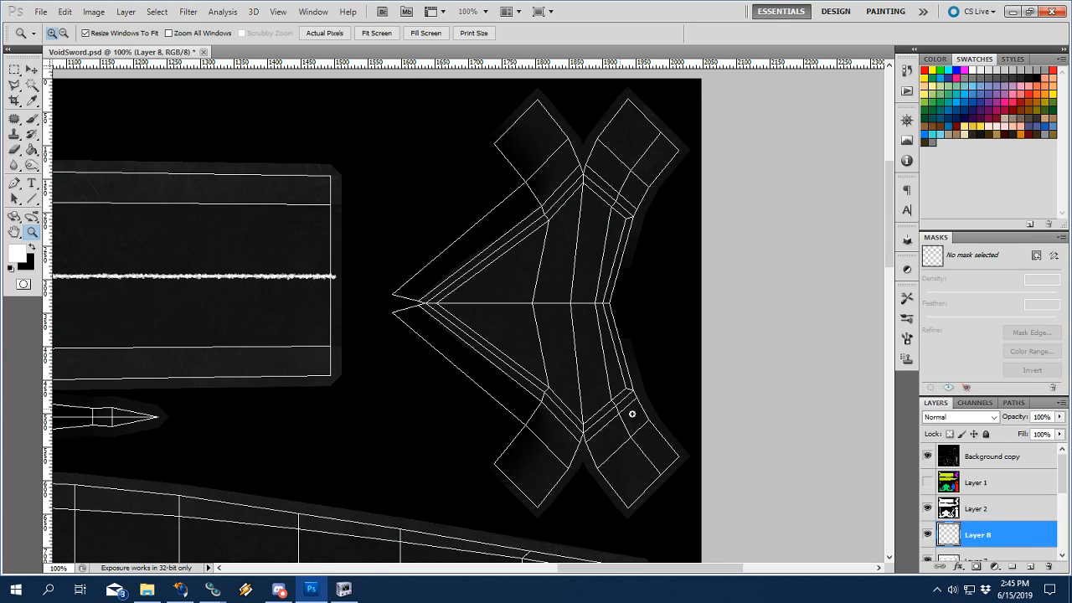
Add a new layer above Layer 8 and hide the Background copy wireframe to view the chevron piece below.
click(1030, 566)
click(926, 456)
scroll(954, 483, down, 3)
right_click(428, 329)
click(449, 339)
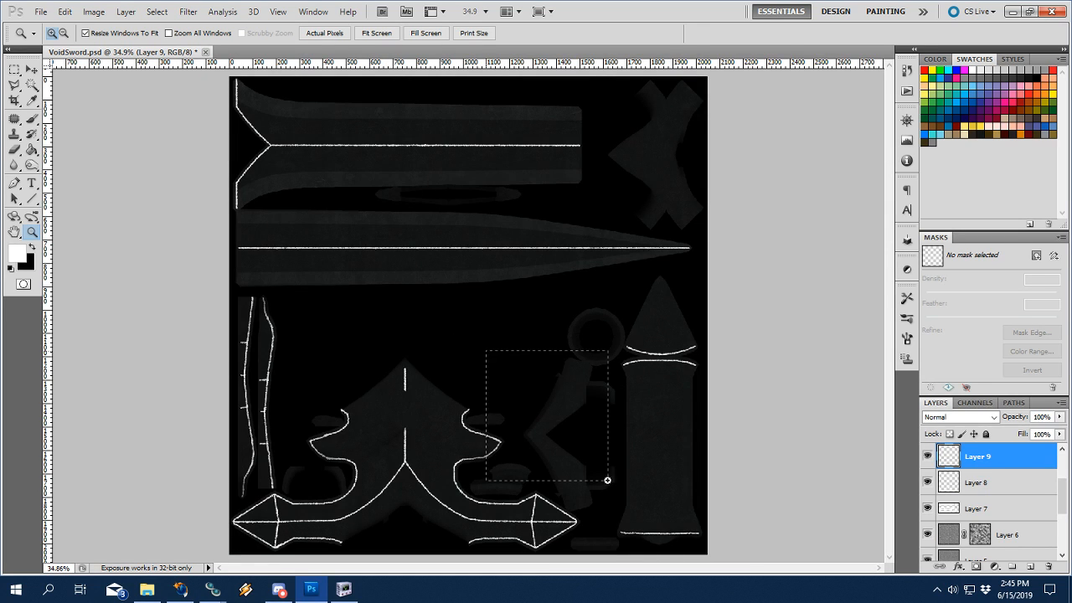
drag(607, 479, 606, 480)
Examine the guard's raised centre block on the sword mesh in NifSkope, and return to Photoshop.
click(342, 588)
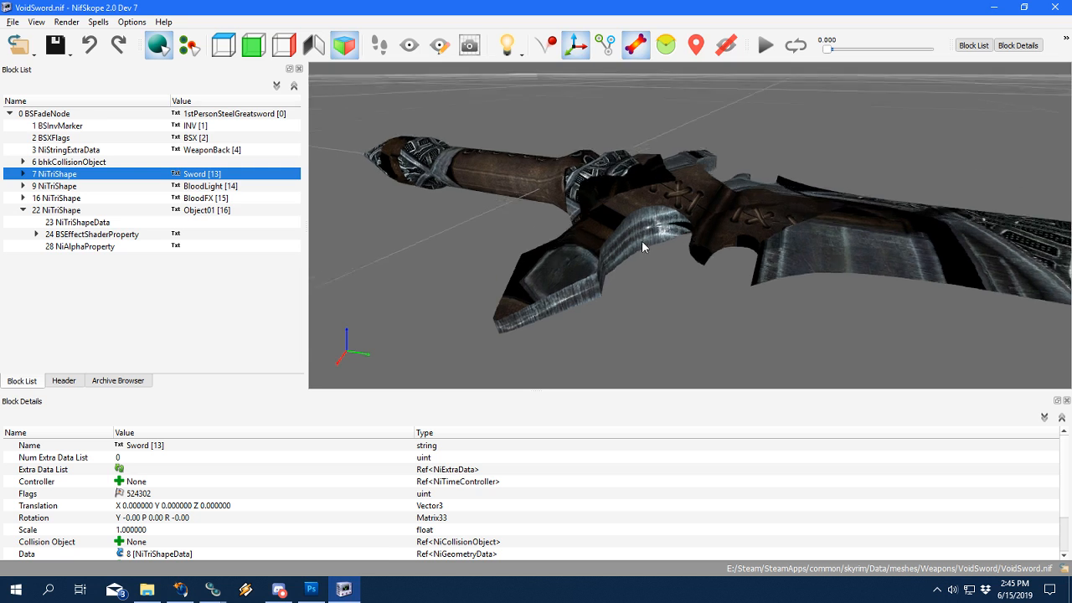
drag(642, 246, 597, 256)
scroll(598, 256, up, 5)
click(622, 310)
mouse_move(622, 311)
mouse_down()
mouse_move(619, 281)
mouse_move(642, 278)
mouse_move(632, 295)
mouse_up()
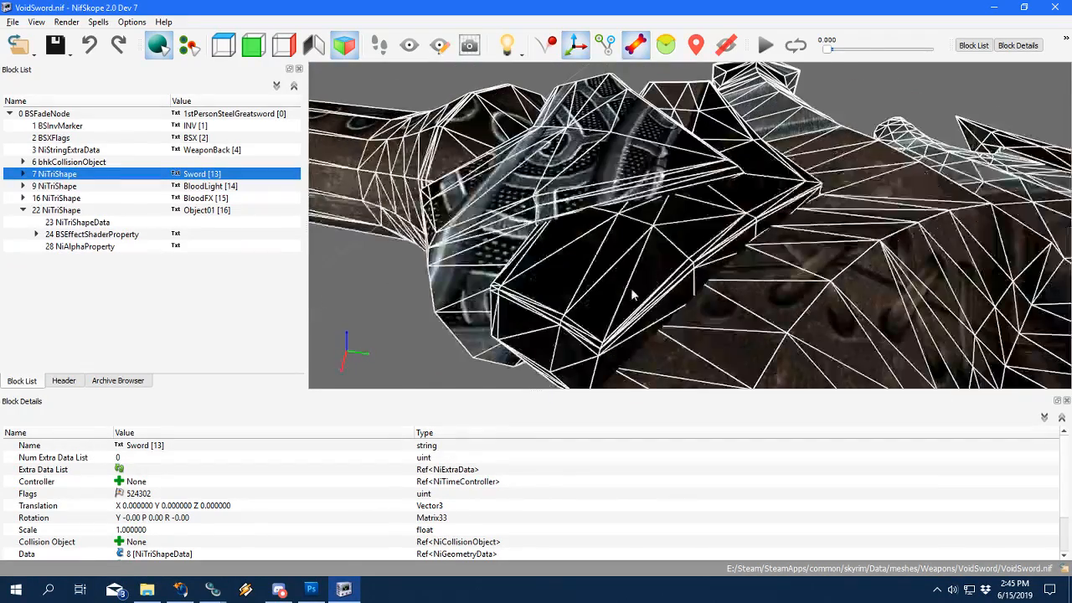
click(311, 588)
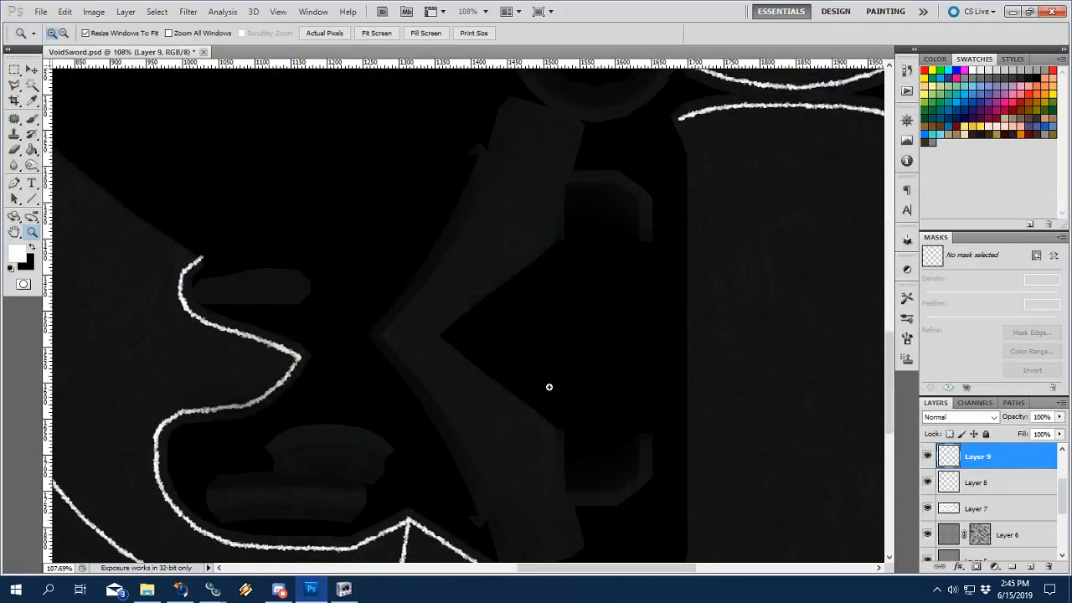
Make Layer 8 active, check the Layer 1 colour map briefly, and show the Background copy wireframe.
click(976, 488)
scroll(934, 472, up, 3)
click(927, 479)
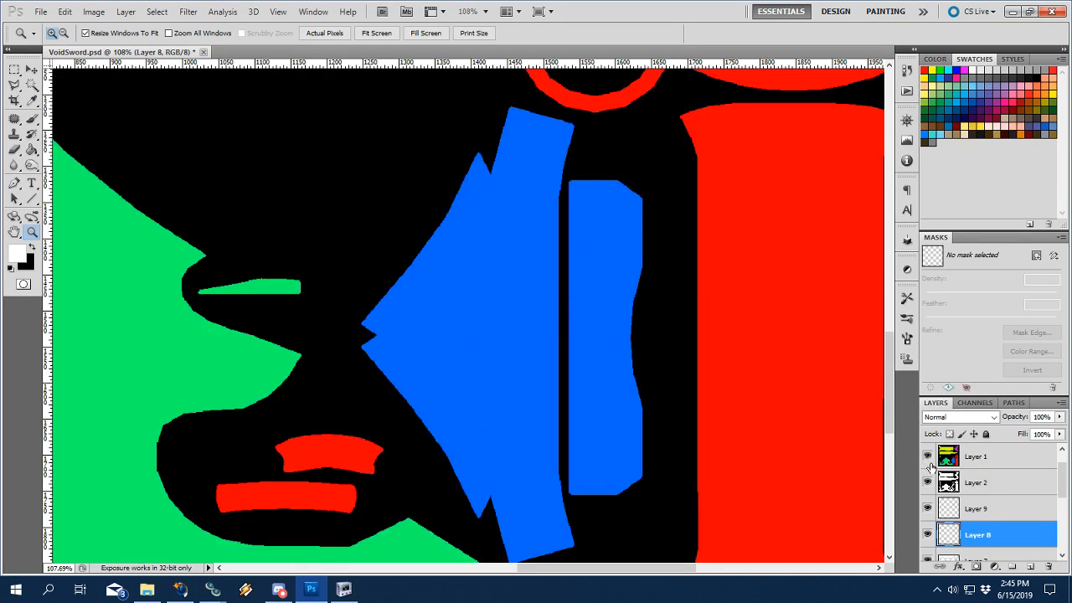
click(927, 479)
click(928, 459)
Paint a white line along the chevron piece's lower end seam and up the first part of its lower outer edge.
click(452, 409)
drag(462, 417, 500, 251)
alt+click(503, 302)
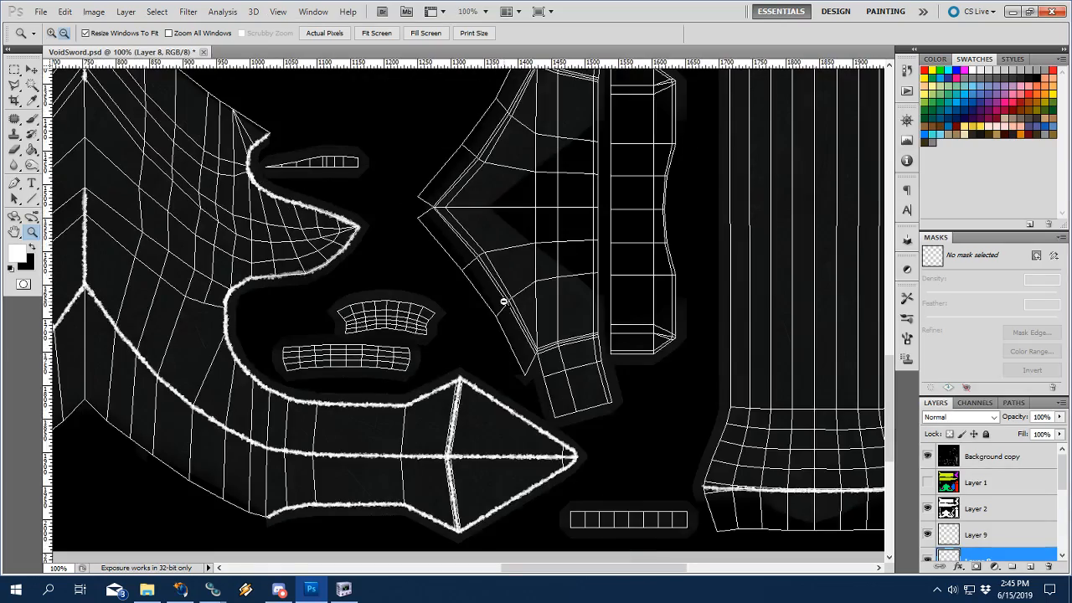
mouse_move(548, 286)
mouse_down()
mouse_move(536, 392)
mouse_move(481, 387)
mouse_move(480, 338)
mouse_move(570, 328)
mouse_up()
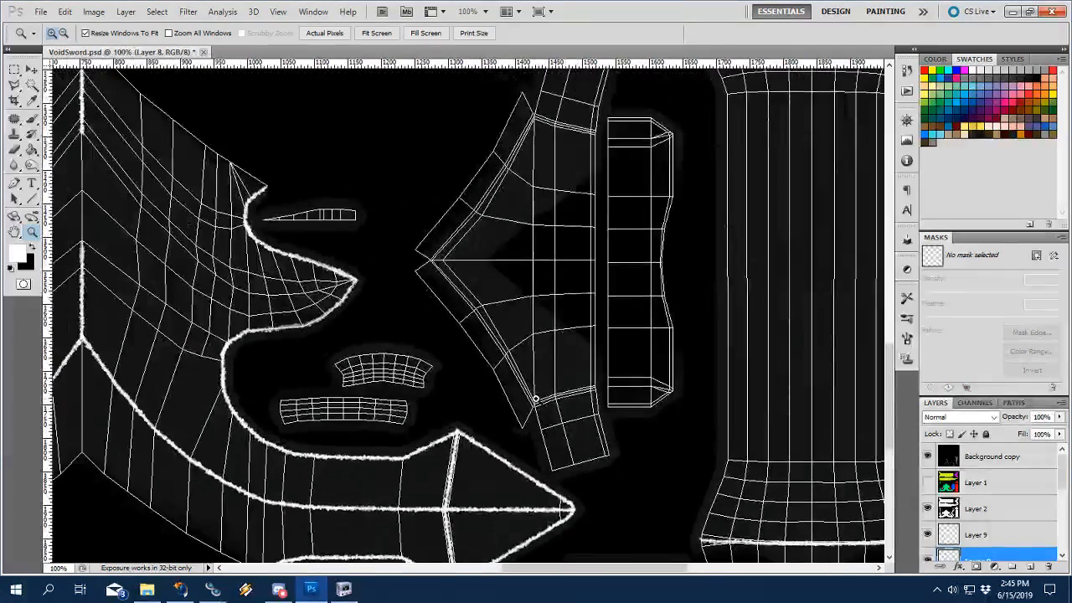
click(538, 396)
key(b)
mouse_move(658, 374)
mouse_down()
mouse_move(533, 405)
mouse_move(481, 299)
mouse_up()
key(ctrl+z)
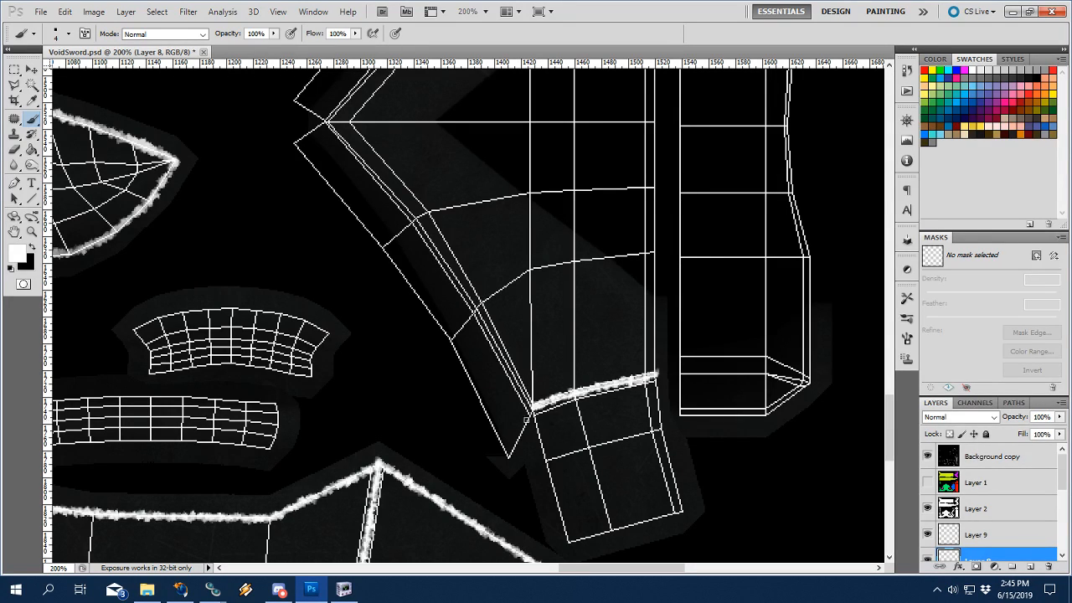
mouse_move(533, 407)
mouse_down()
mouse_move(467, 283)
mouse_move(528, 380)
mouse_up()
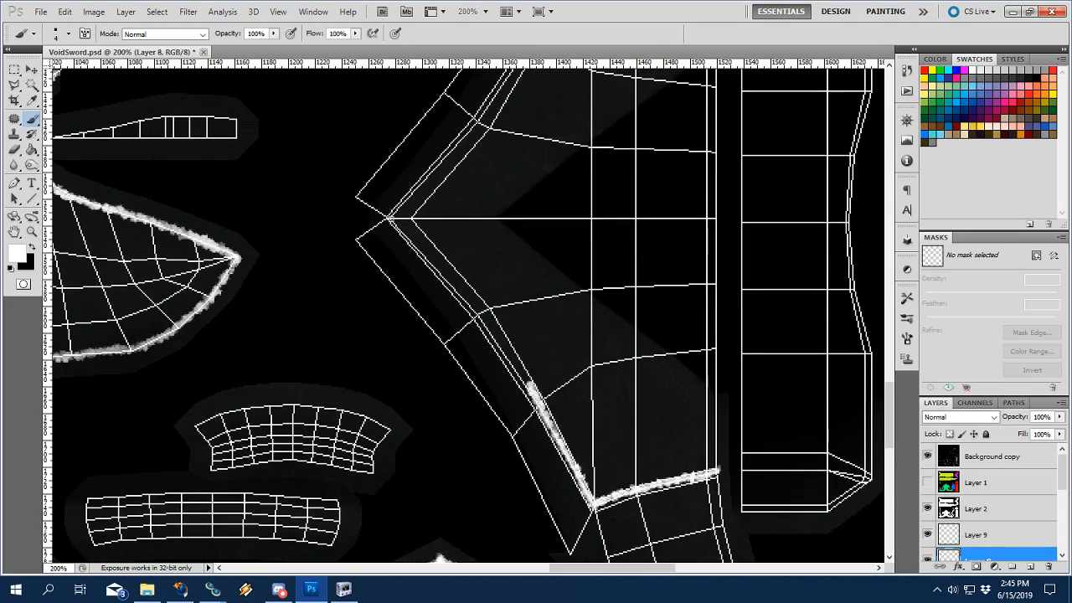
Check the guard's mesh in NifSkope, and in Photoshop extend the white line along the chevron's lower outer edge to its point.
click(335, 591)
drag(711, 270, 476, 446)
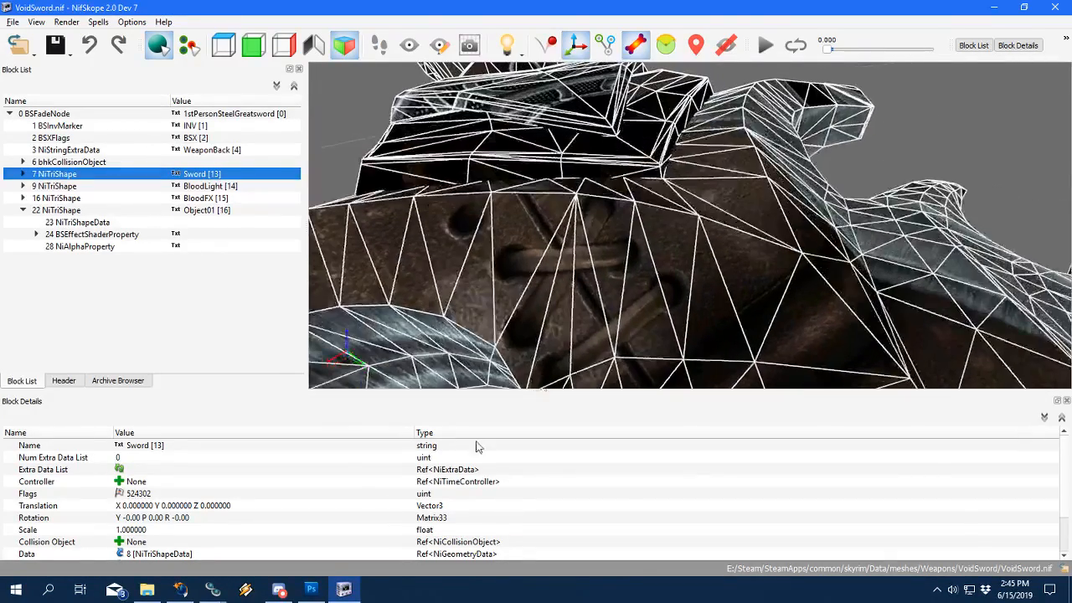
click(311, 589)
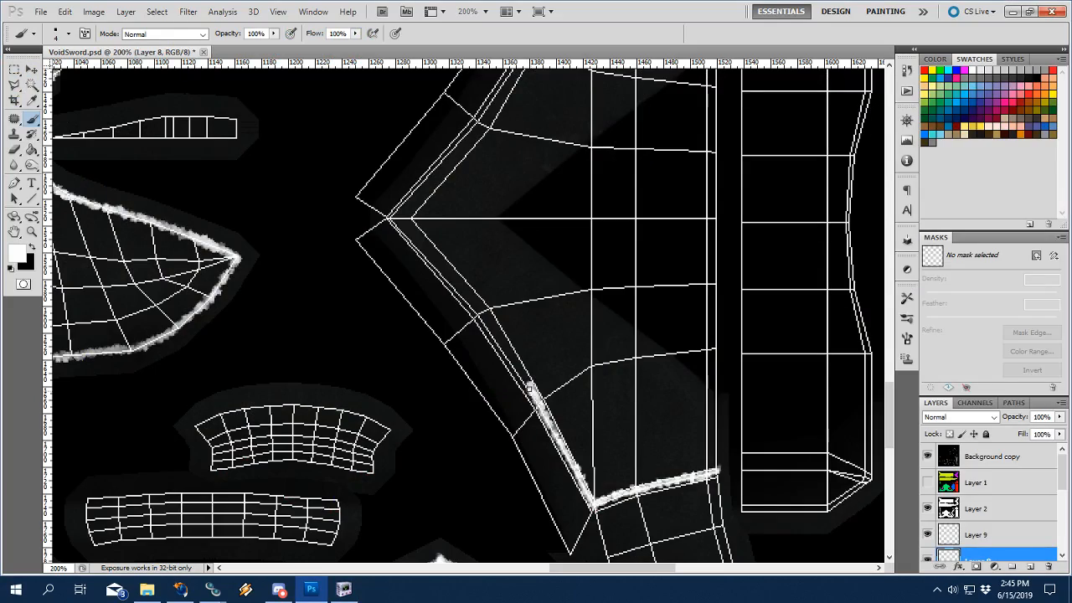
mouse_move(529, 388)
mouse_down()
mouse_move(462, 293)
mouse_move(389, 219)
mouse_up()
Paint a white line up the chevron piece's upper outer edge and along its upper end seam.
drag(477, 153, 469, 407)
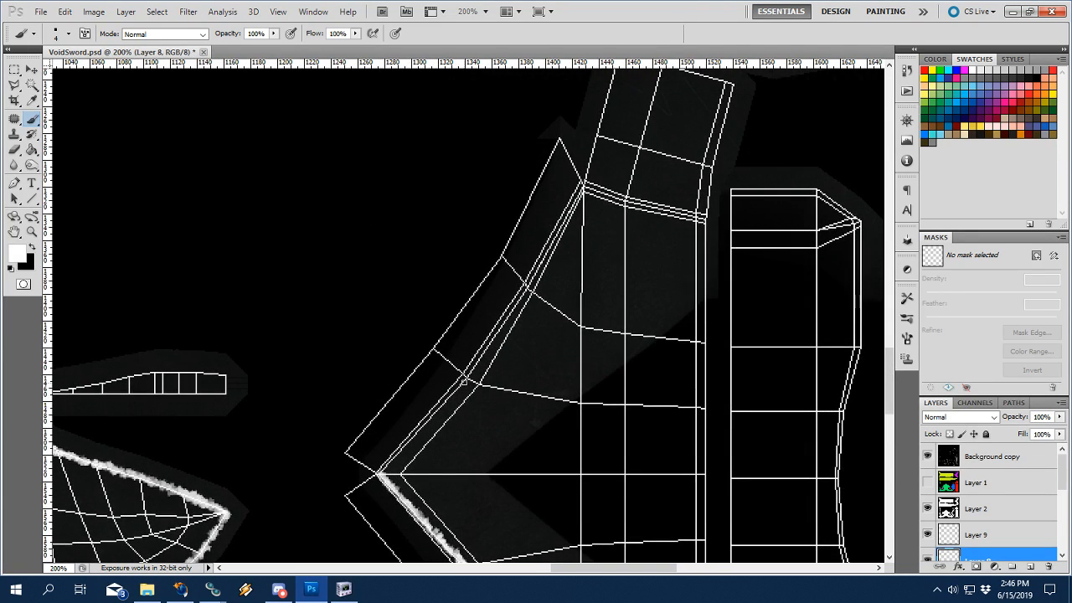
shift+click(465, 376)
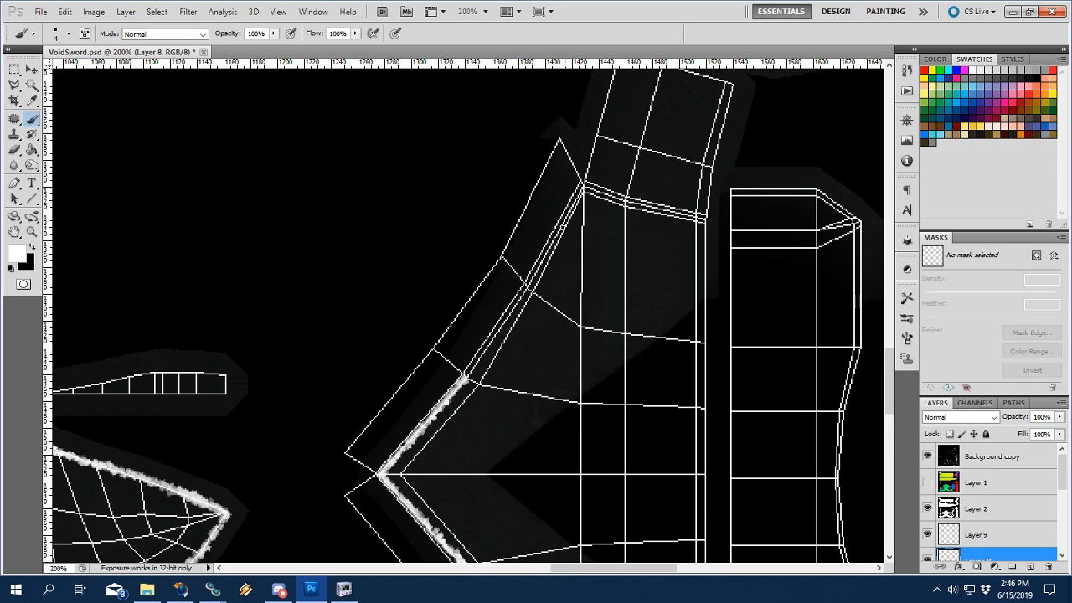
shift+click(527, 287)
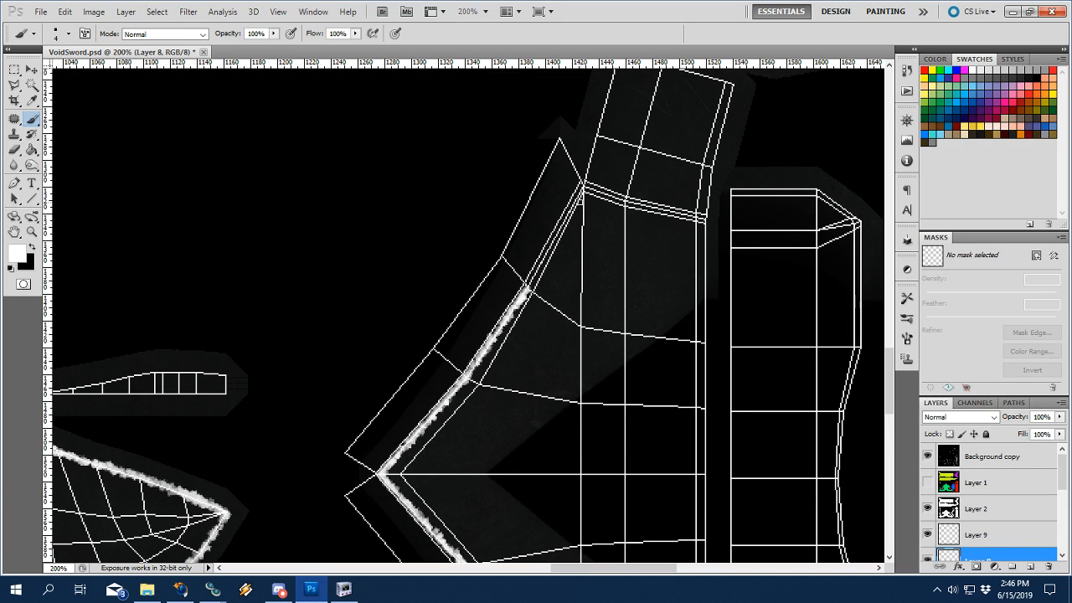
shift+click(581, 189)
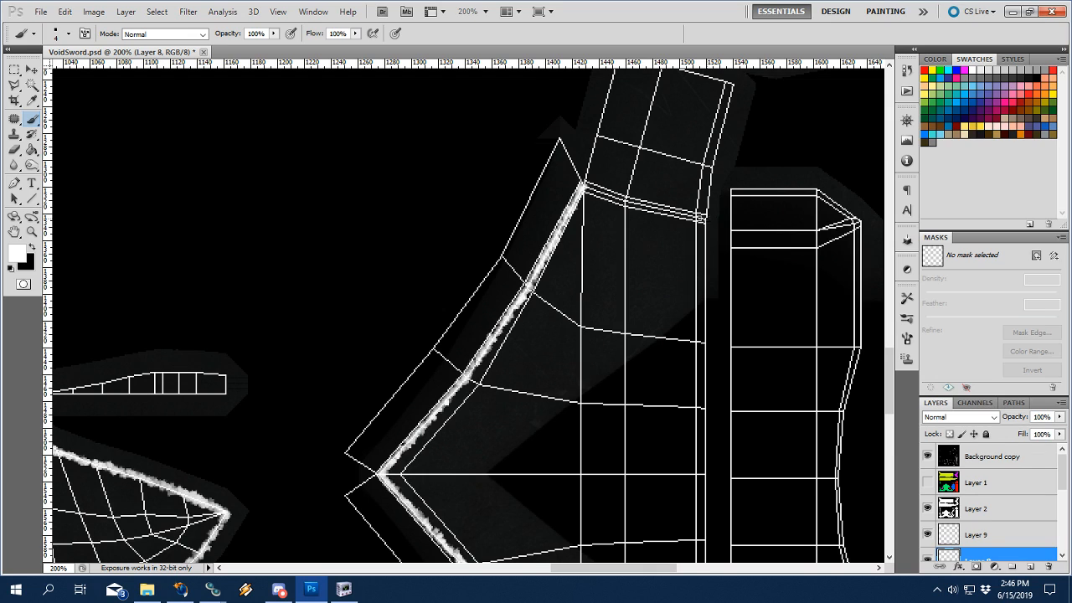
mouse_move(709, 219)
mouse_down()
mouse_move(595, 189)
mouse_move(685, 214)
mouse_up()
key(ctrl+z)
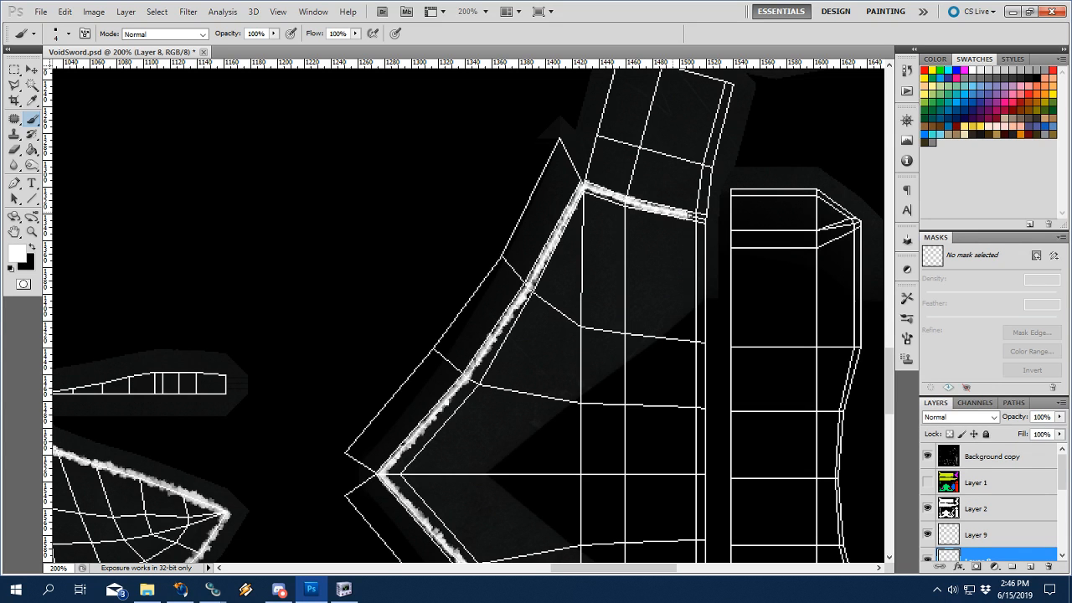
Hide the Background copy wireframe, review the painted lines across the whole texture, and save the document.
click(926, 455)
key(z)
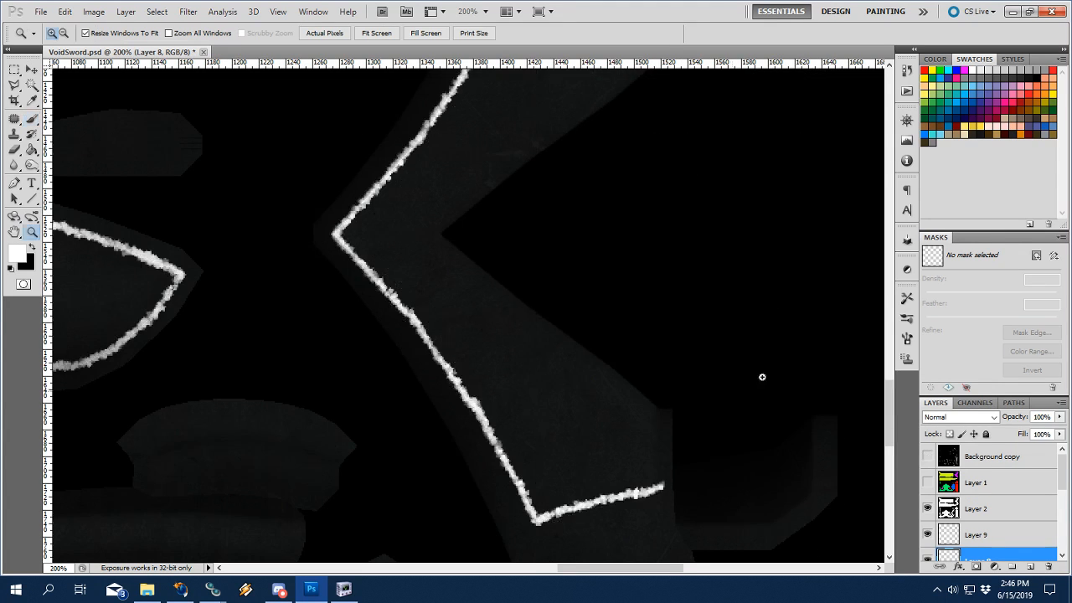
alt+click(591, 286)
alt+click(592, 285)
alt+click(591, 286)
scroll(648, 377, up, 5)
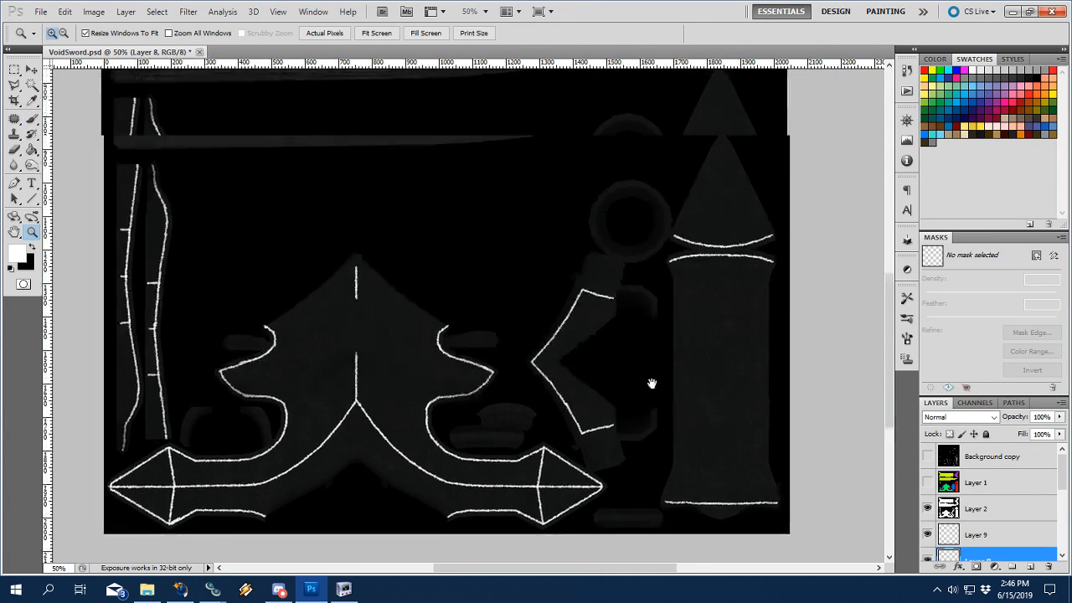
alt+click(581, 294)
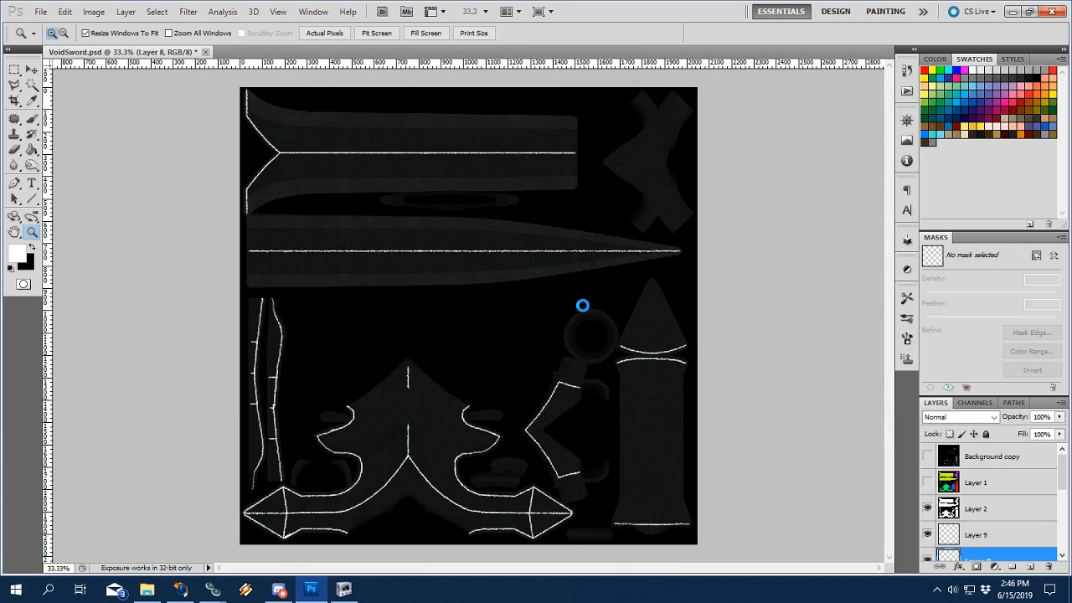
Add a layer mask to Layer 8 and fill it with the Clouds render filter.
scroll(1023, 529, down, 2)
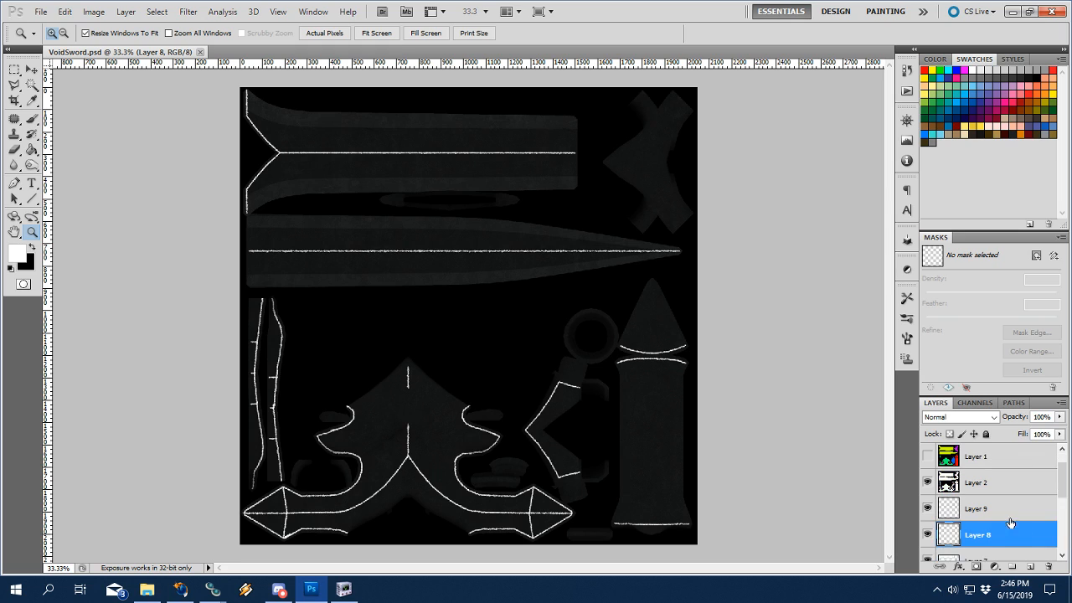
click(975, 567)
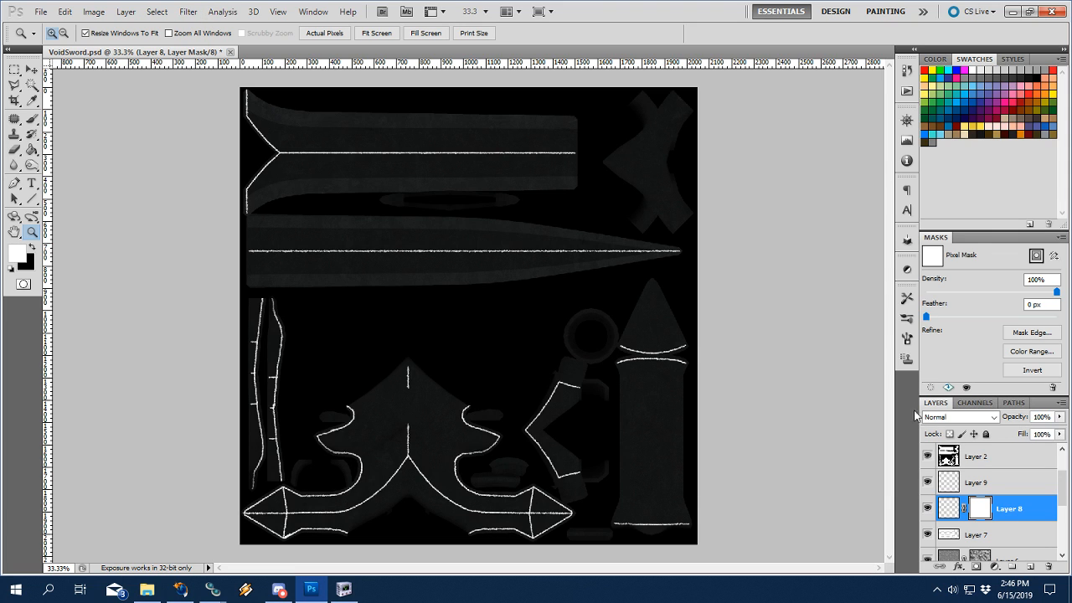
click(187, 11)
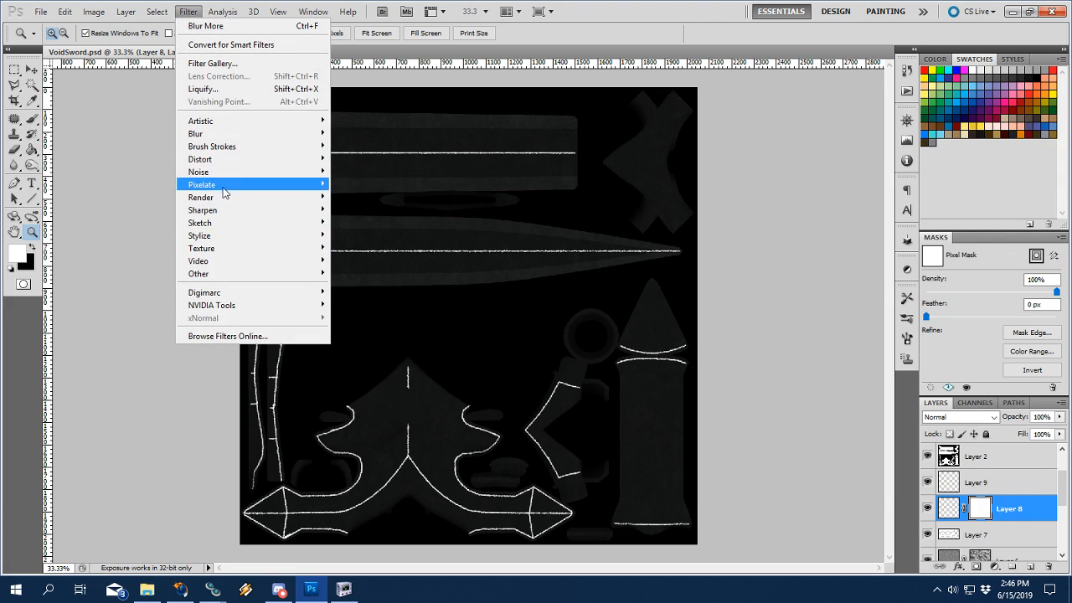
mouse_move(224, 201)
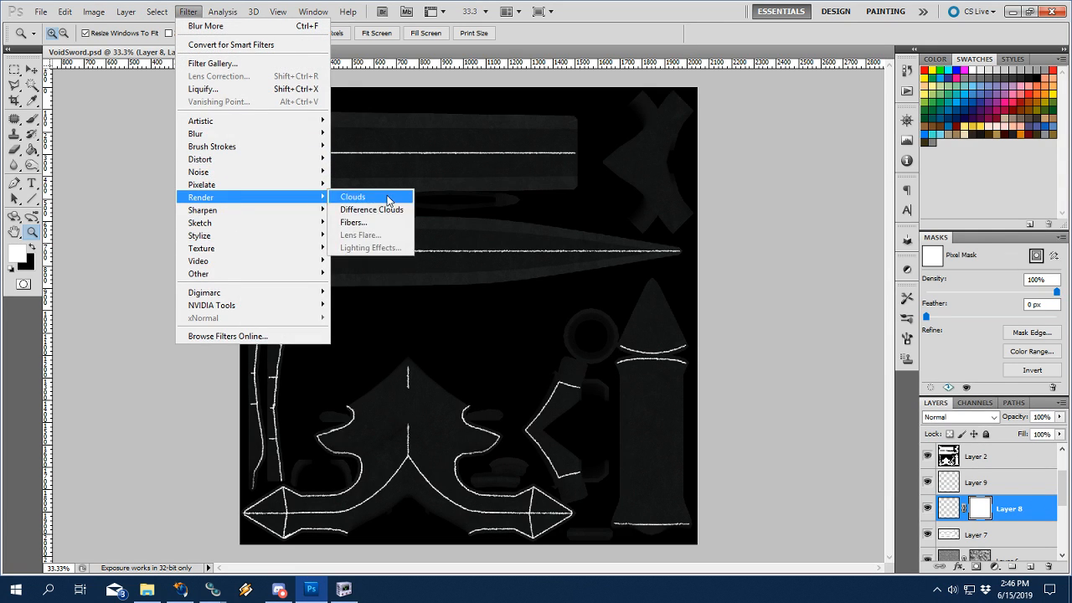
click(352, 197)
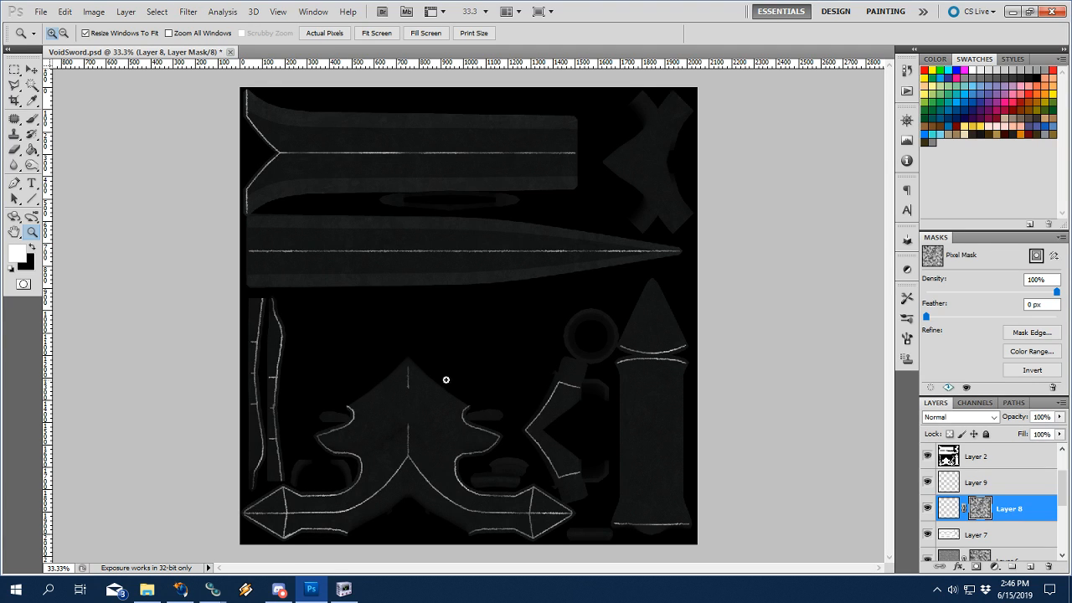
Add an Outer Glow to Layer 8 with Overlay blend mode, 4% noise and a size of 10 px.
click(434, 232)
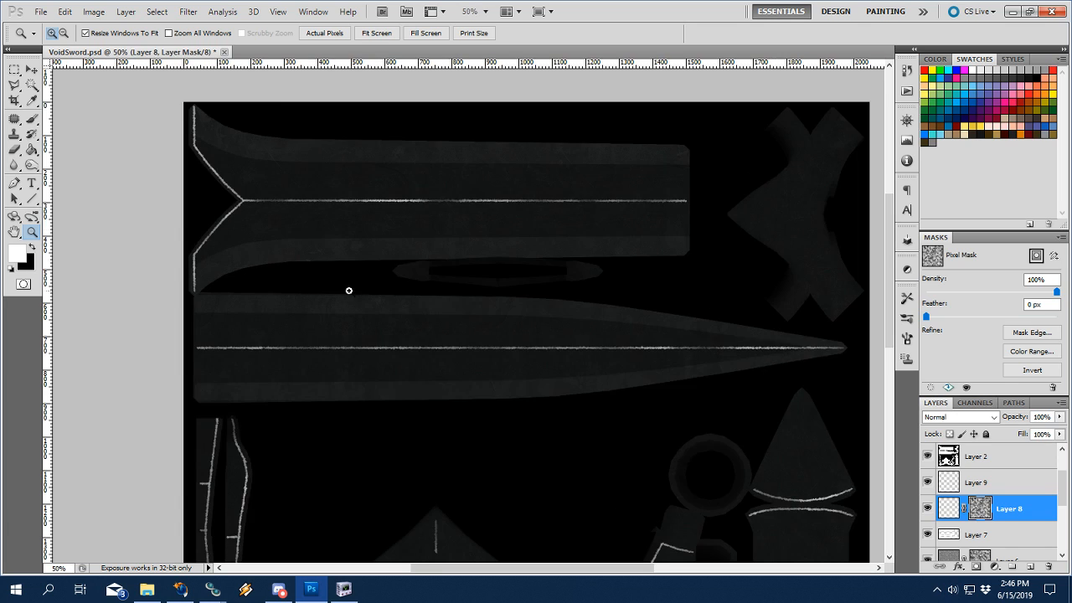
click(348, 290)
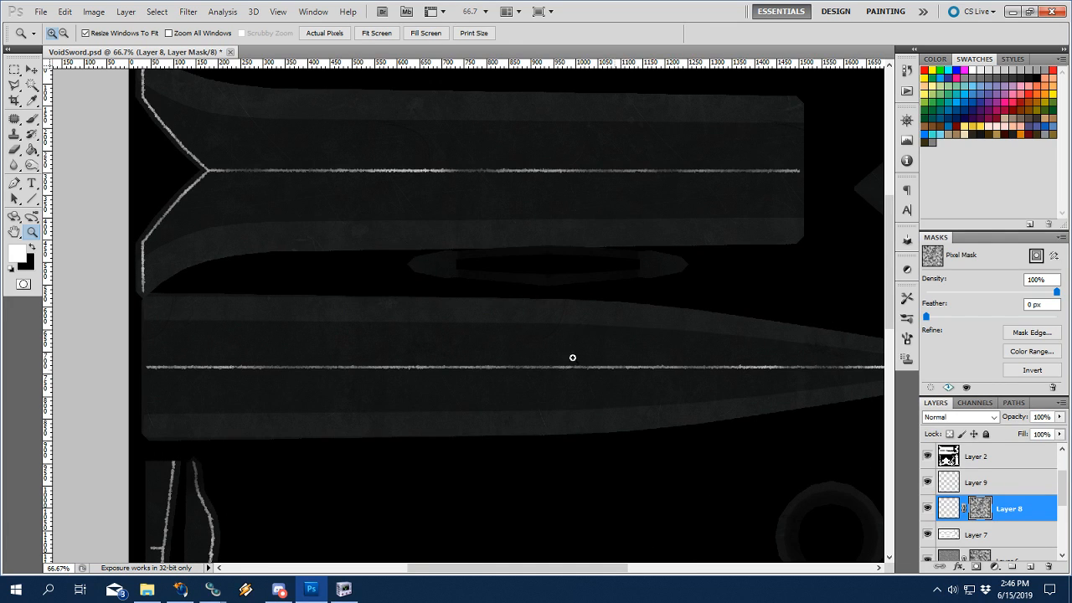
click(451, 372)
double_click(948, 509)
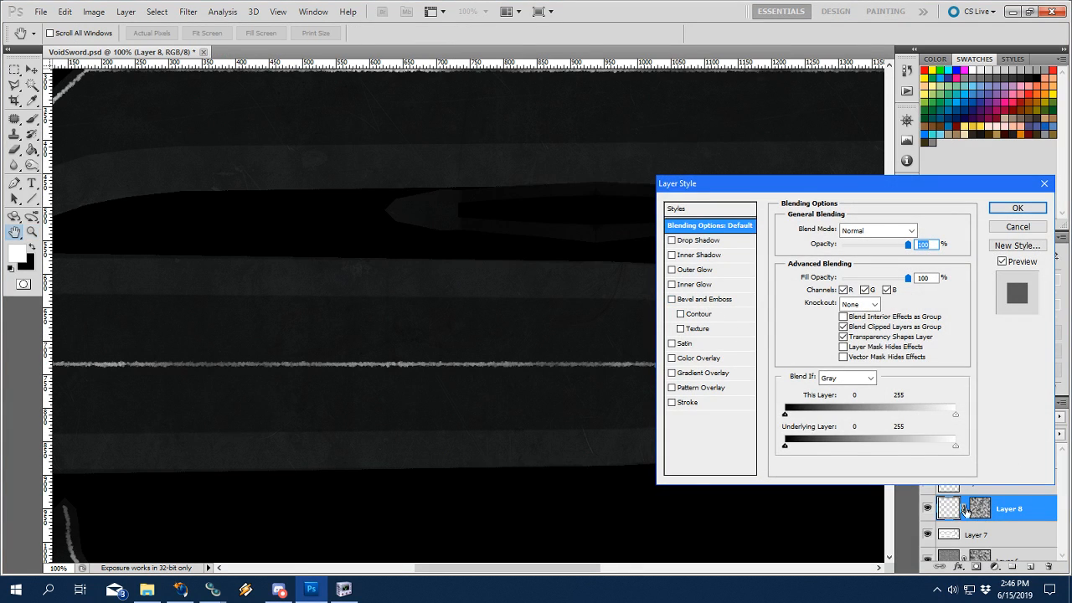
click(690, 271)
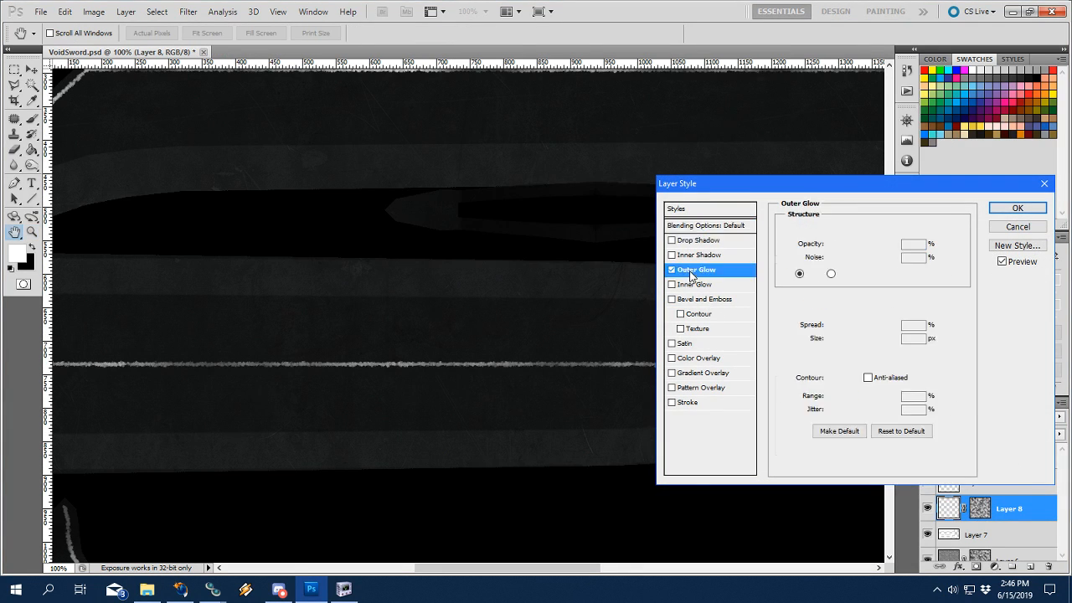
click(896, 232)
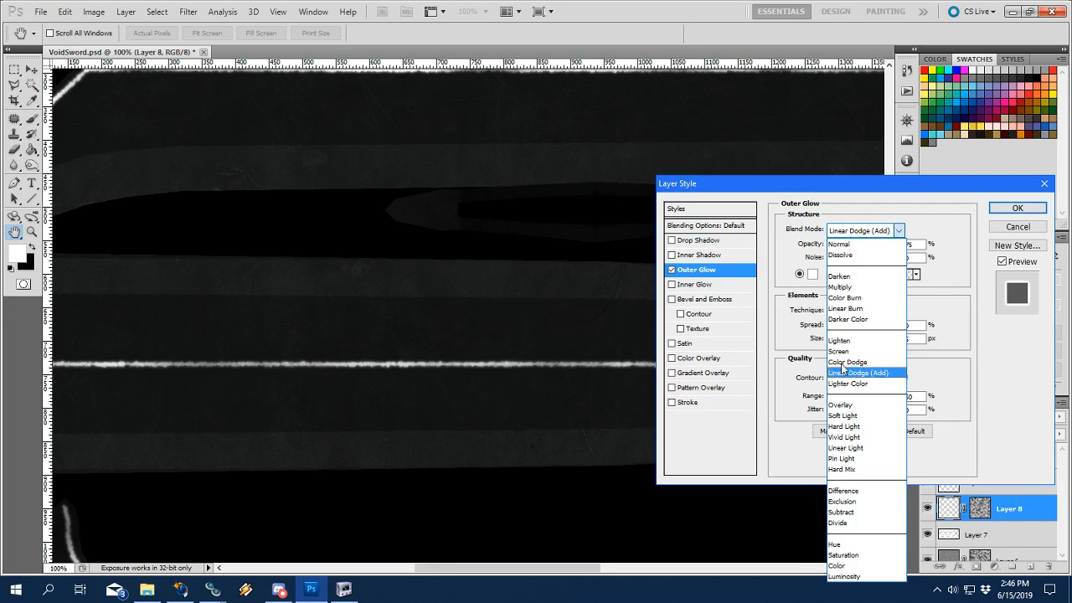
click(840, 405)
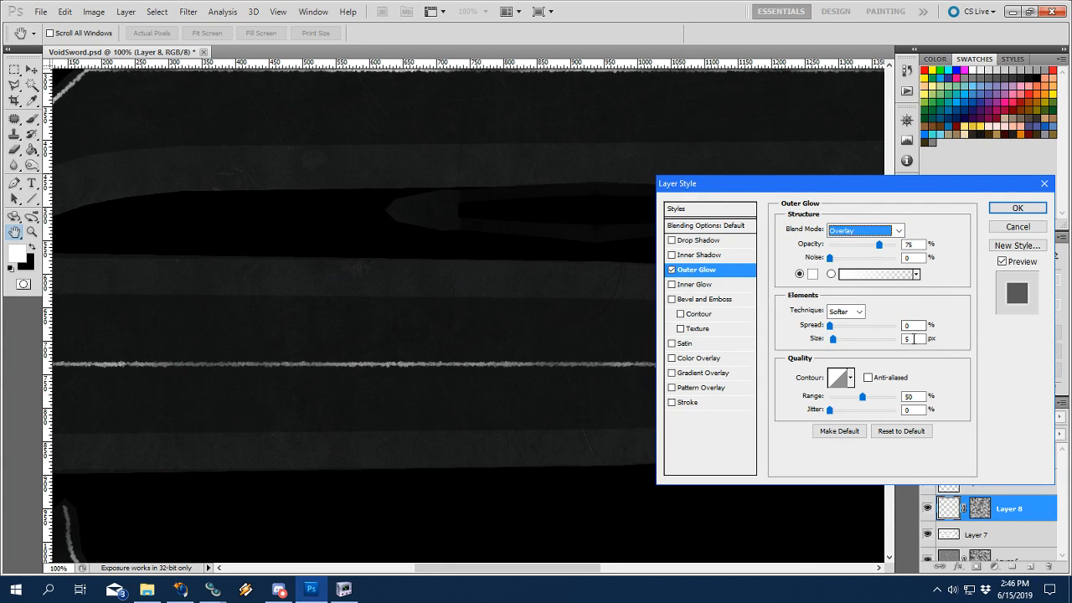
click(919, 339)
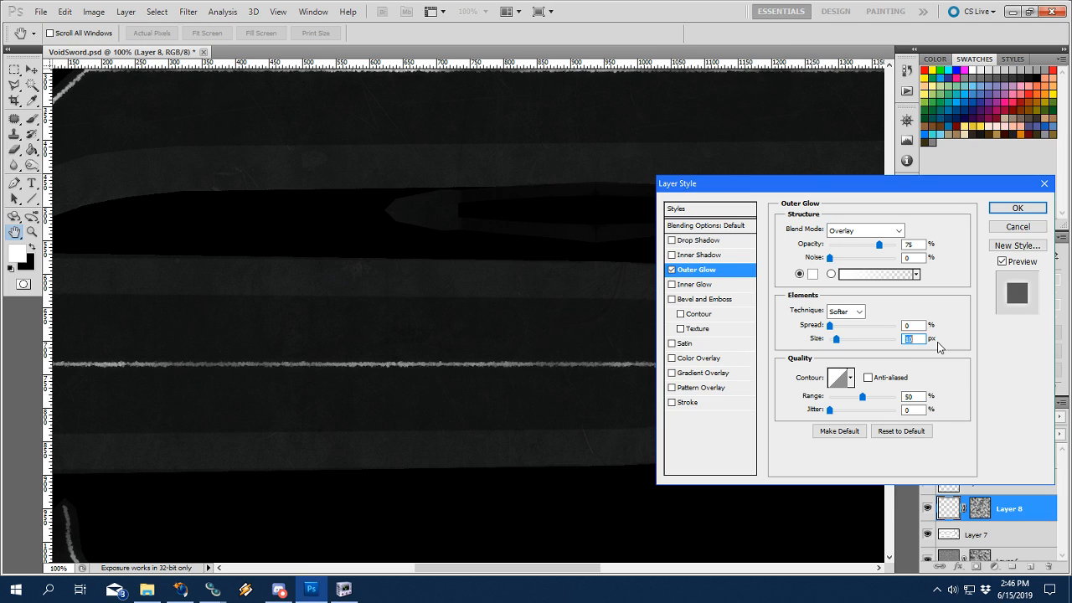
key(Down)
click(911, 257)
click(1017, 207)
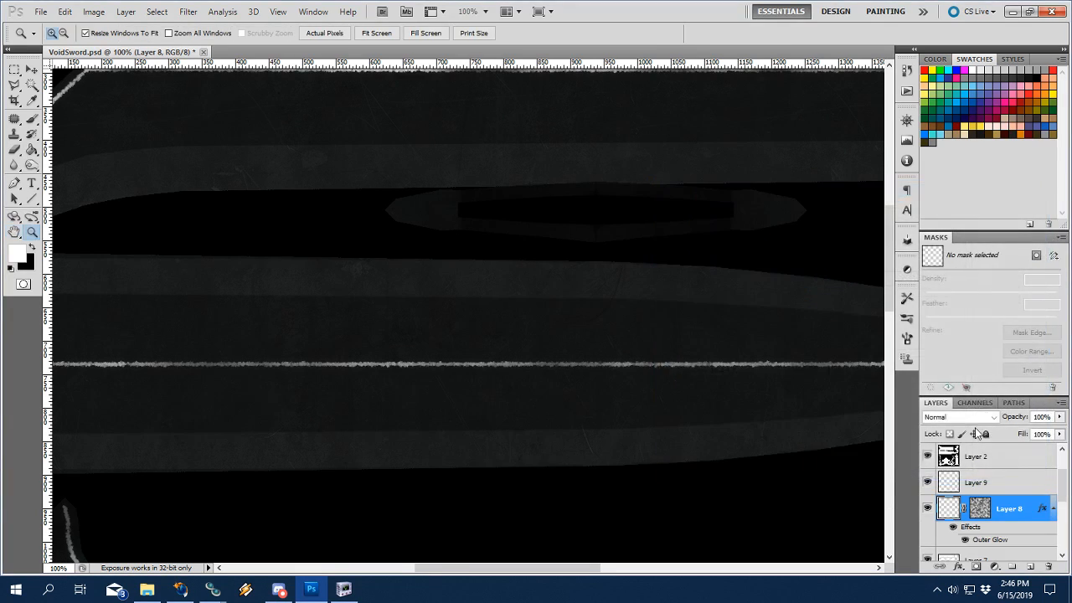
Set Layer 8's blend mode to Overlay and check the highlight line on the blade up close.
click(957, 416)
click(954, 234)
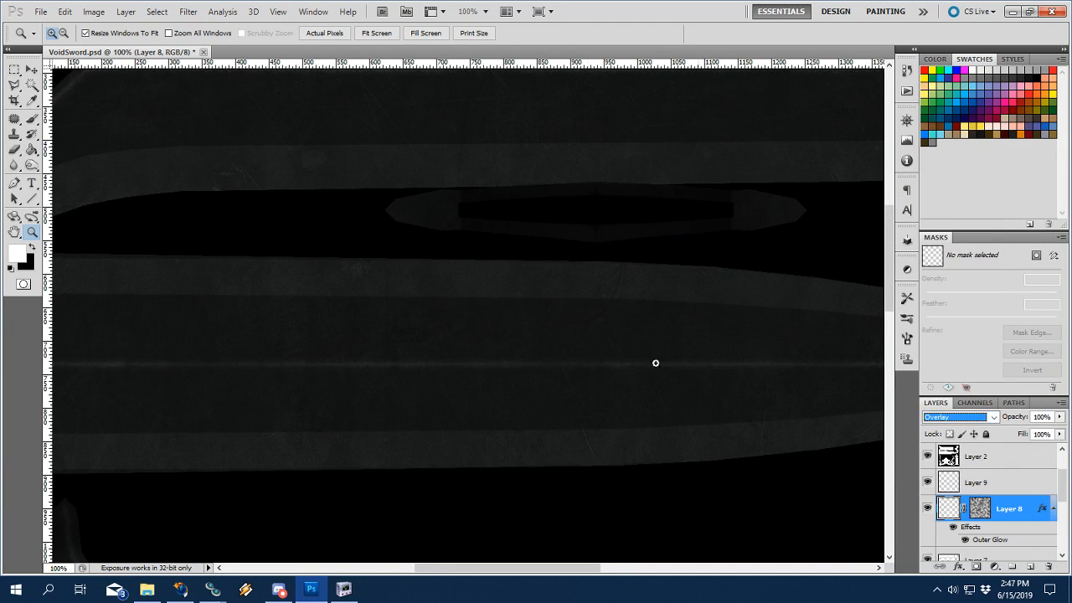
drag(356, 318, 511, 424)
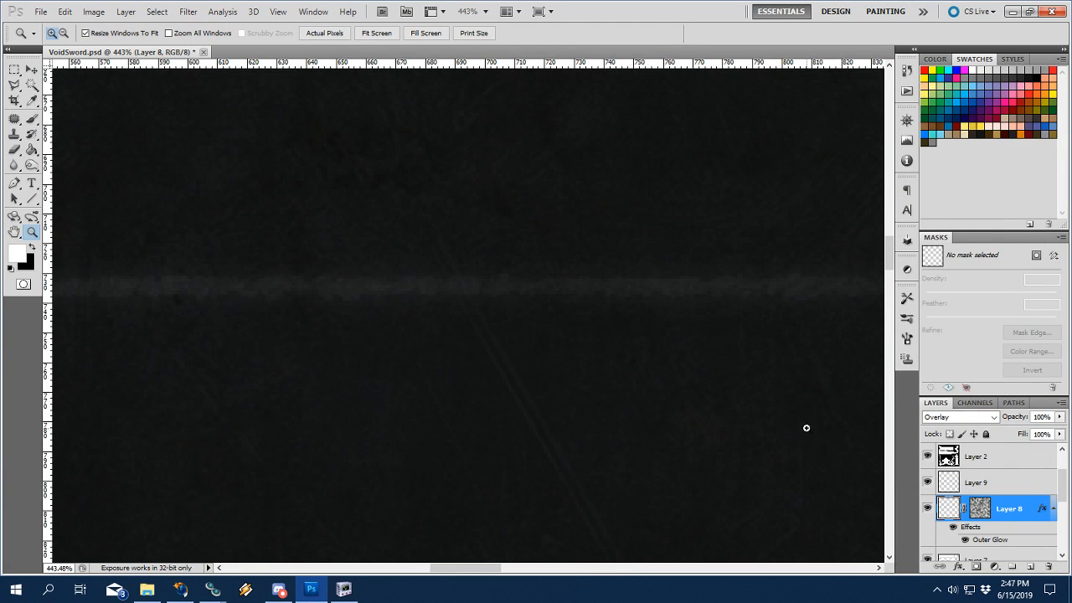
alt+click(617, 334)
alt+click(617, 334)
alt+click(617, 334)
alt+click(617, 334)
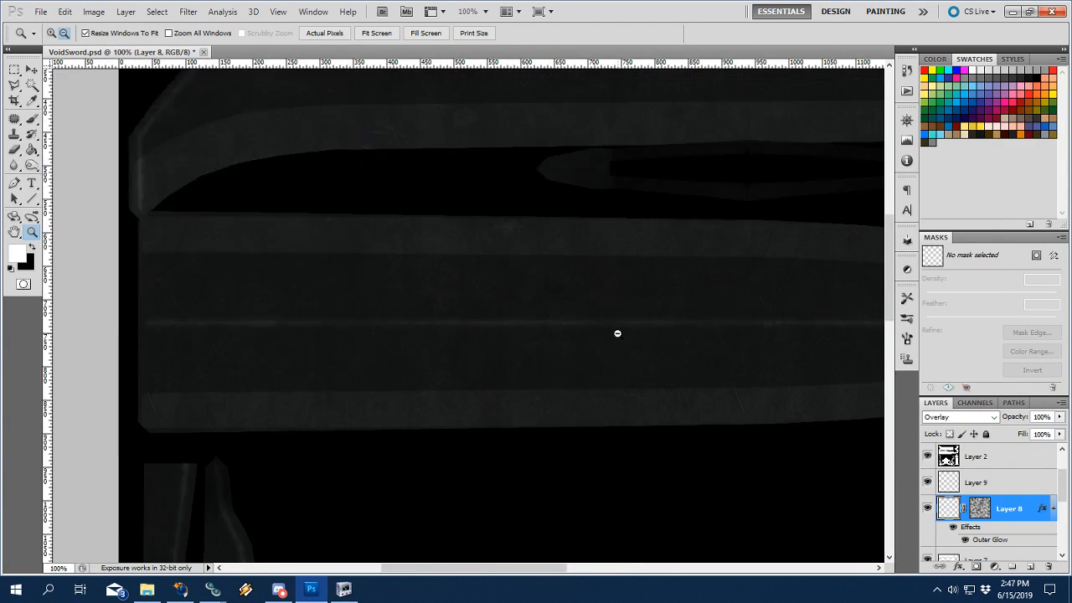
Raise the opacity of Layer 8's Outer Glow to 100%, keeping its size at 10 px.
double_click(953, 511)
click(700, 270)
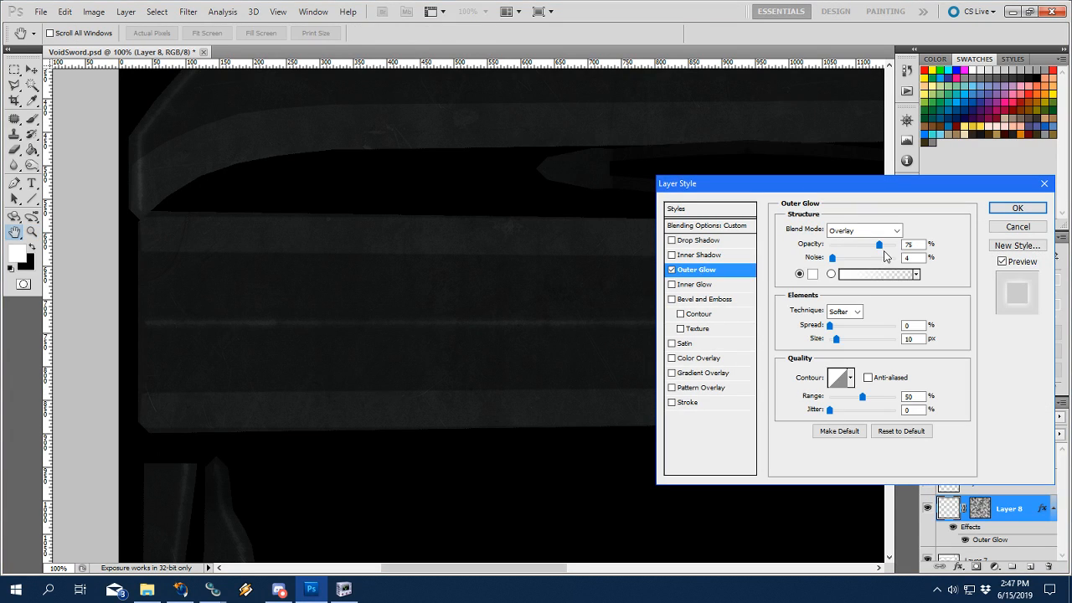
drag(880, 250, 895, 247)
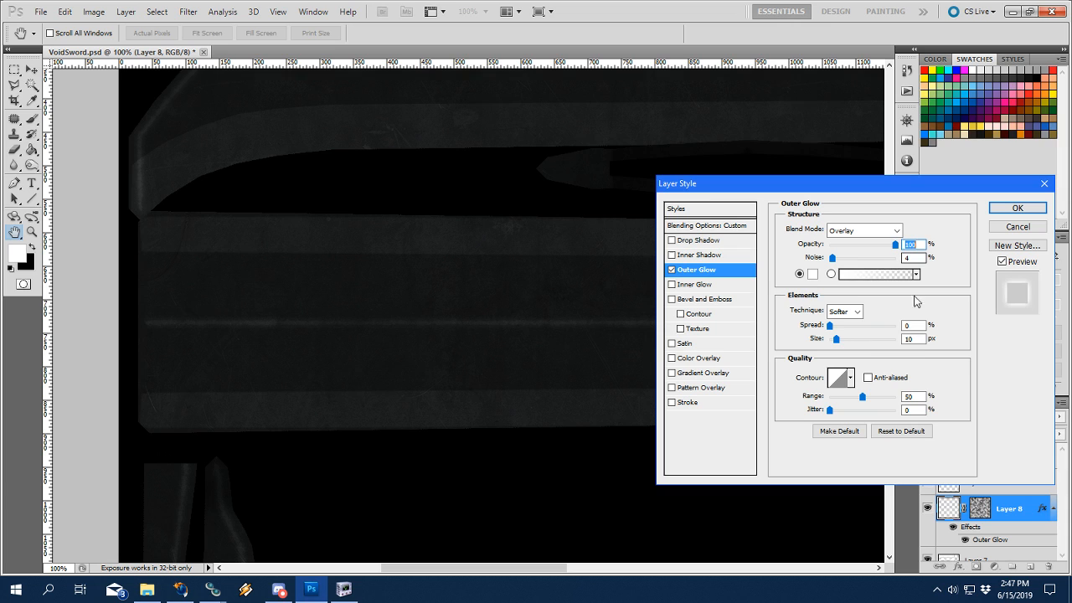
click(923, 338)
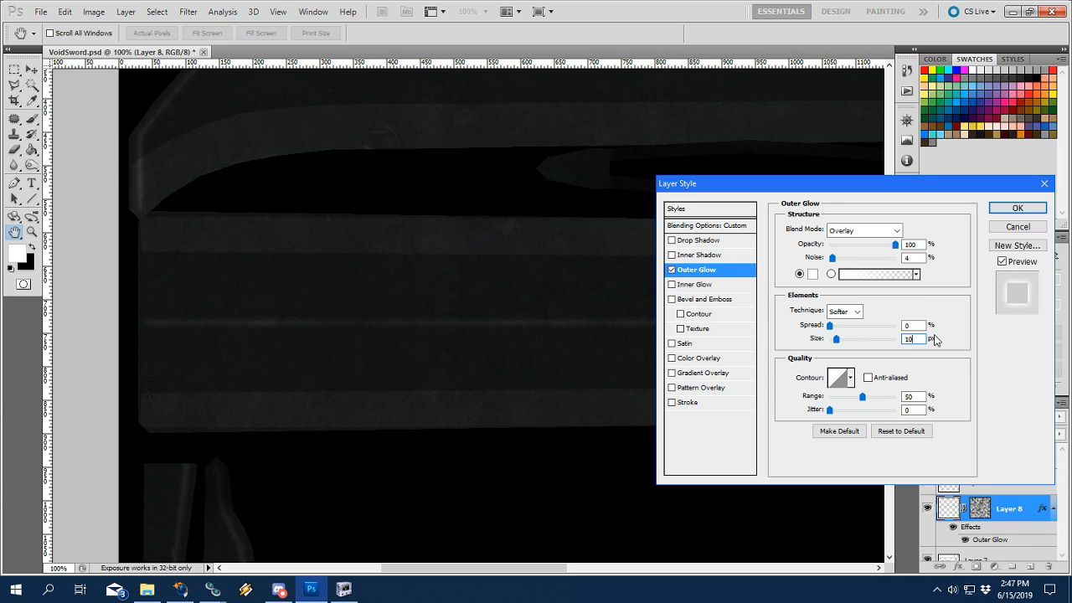
click(1017, 208)
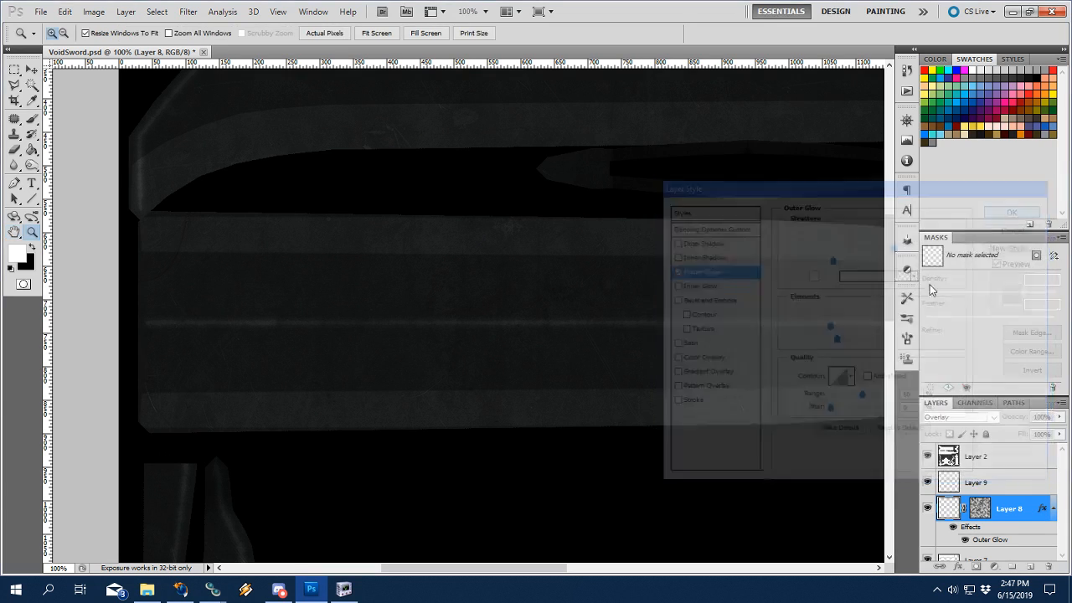
Lower Layer 8's opacity to 35%, judging the highlights on the whole texture, and save the document.
click(1051, 417)
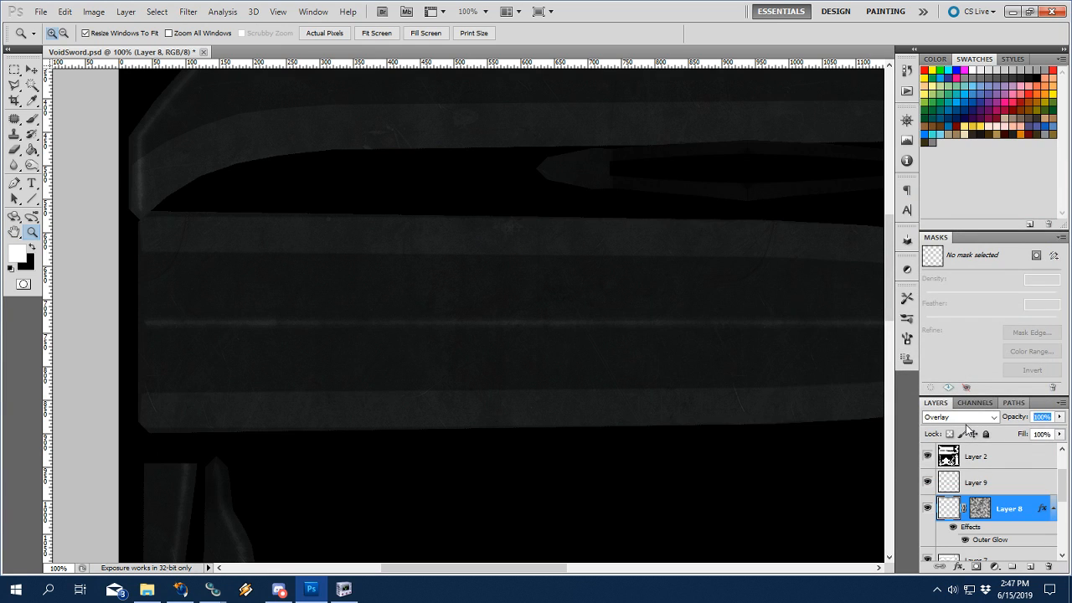
text(30)
key(ctrl+0)
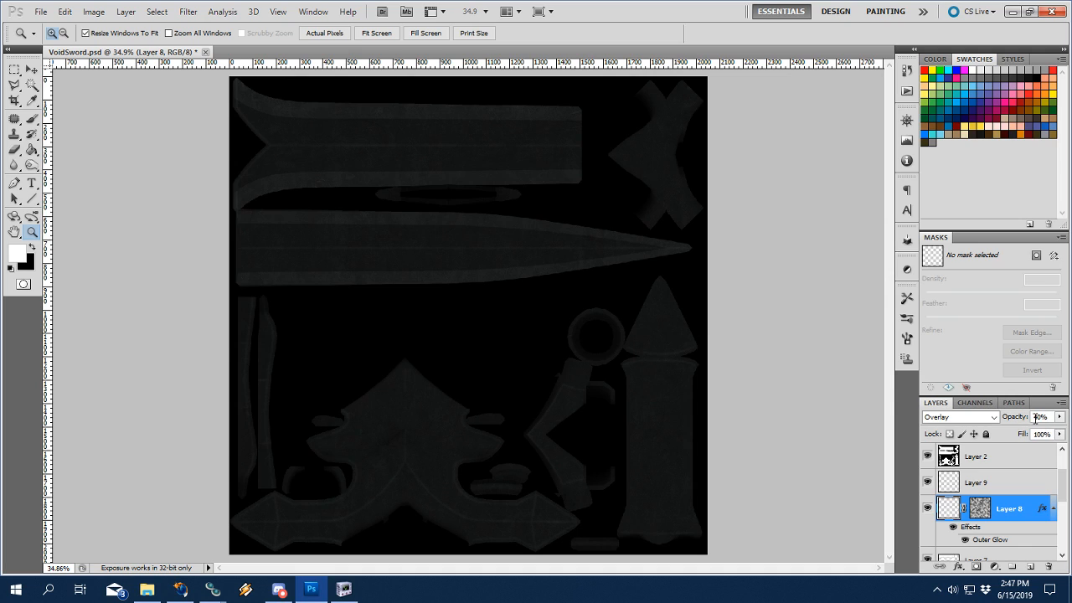
click(1039, 416)
text(35)
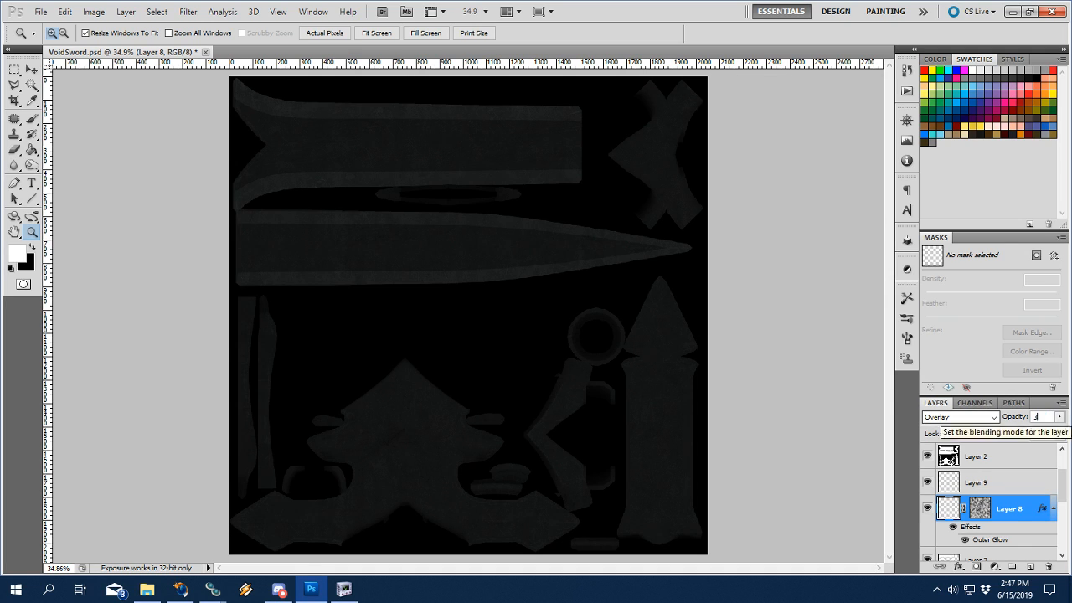
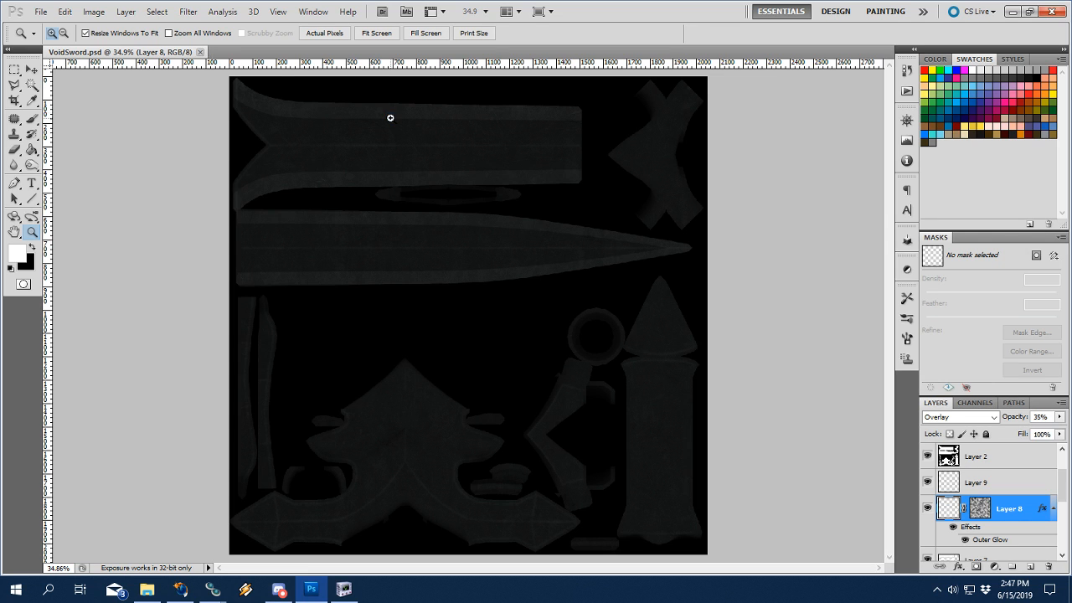
Save a copy of the texture in D3D/DDS format as VoidSword.dds in the VoidSword folder, accepting the export options.
click(40, 12)
click(151, 207)
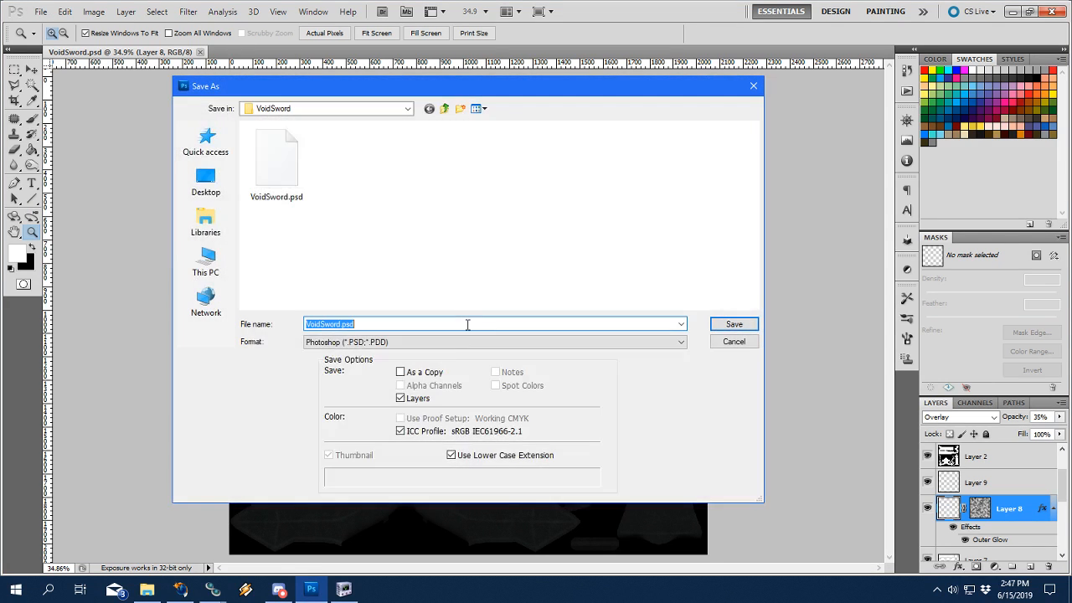
click(460, 341)
click(335, 400)
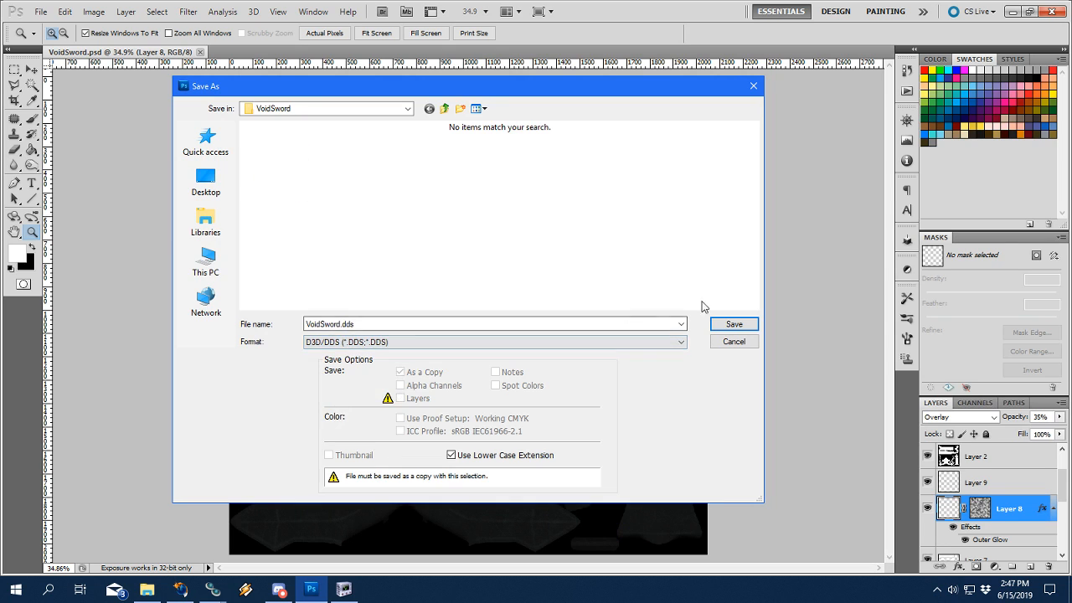
click(730, 323)
click(596, 140)
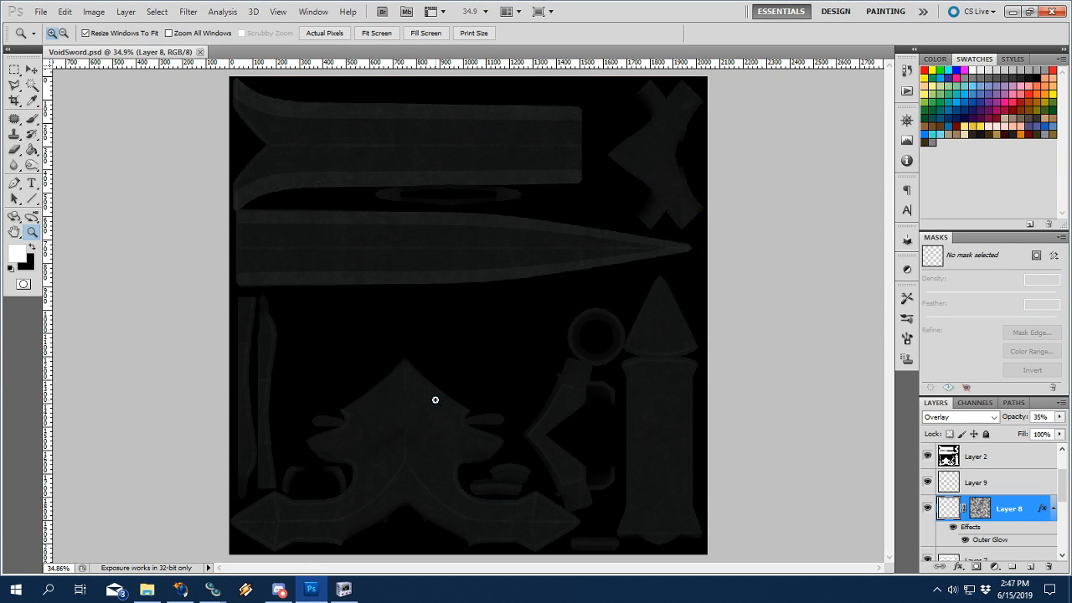
Switch to NifSkope and open the BSShaderTextureSet of the Sword shape's lighting shader.
click(344, 589)
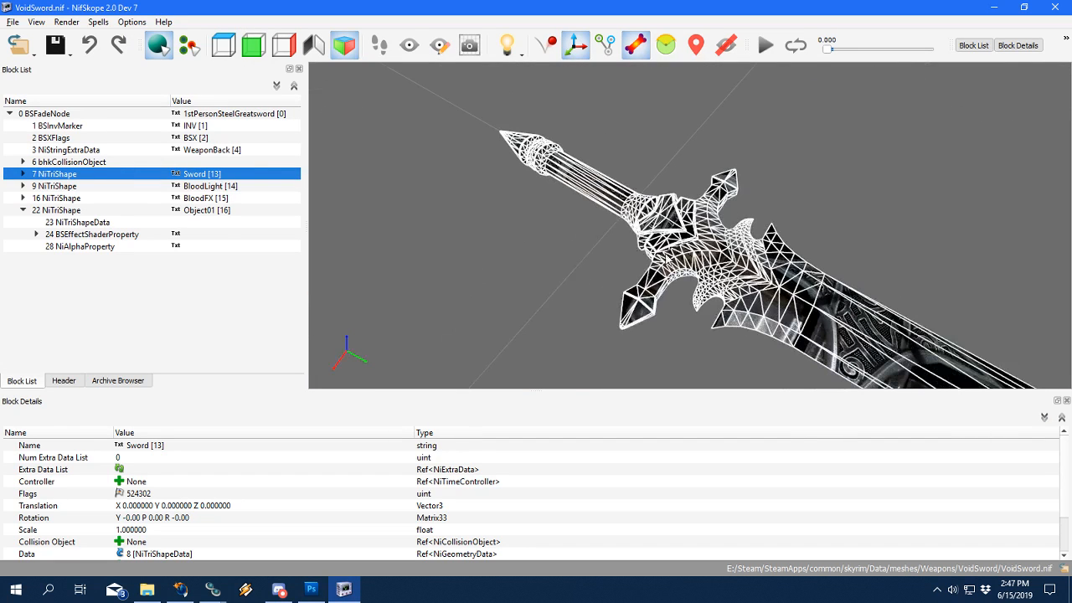
click(23, 173)
click(36, 197)
click(75, 210)
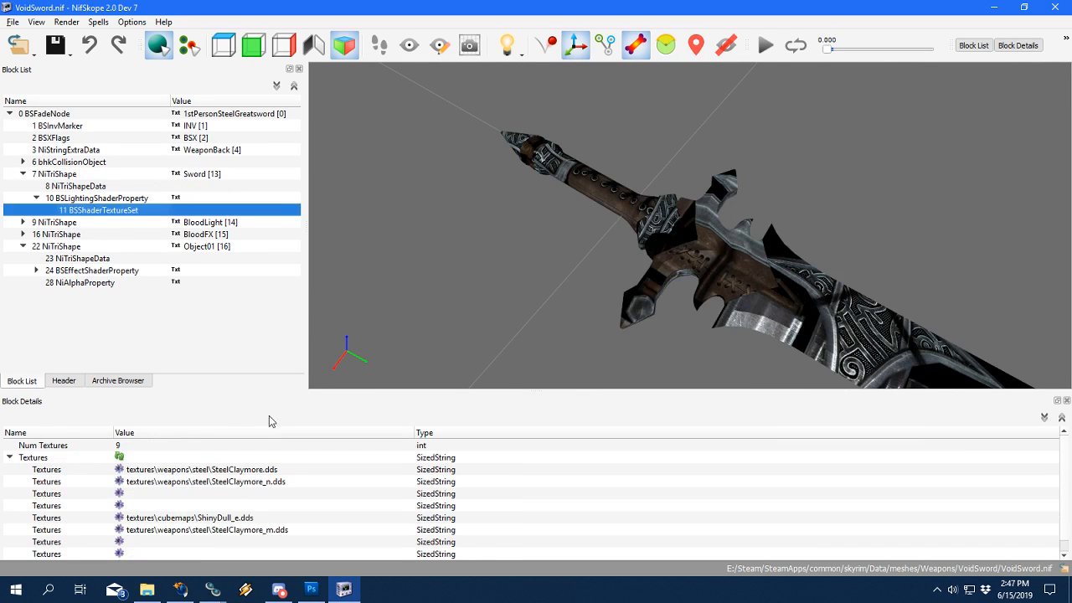
Replace the SteelClaymore.dds diffuse texture with VoidSword.dds from the textures\weapons\VoidSword folder.
click(118, 469)
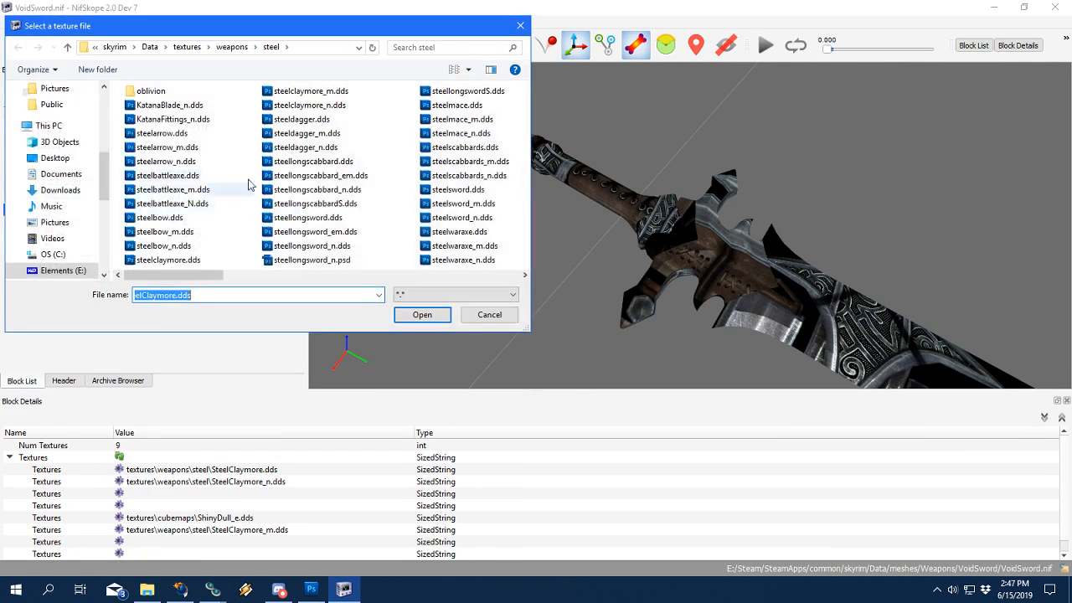
click(232, 46)
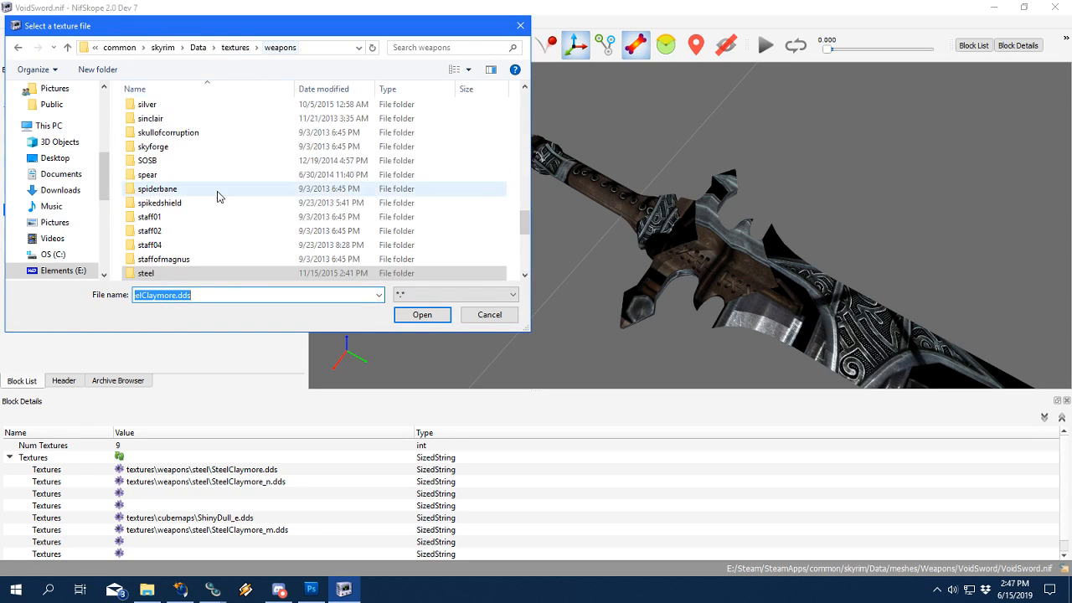
click(187, 231)
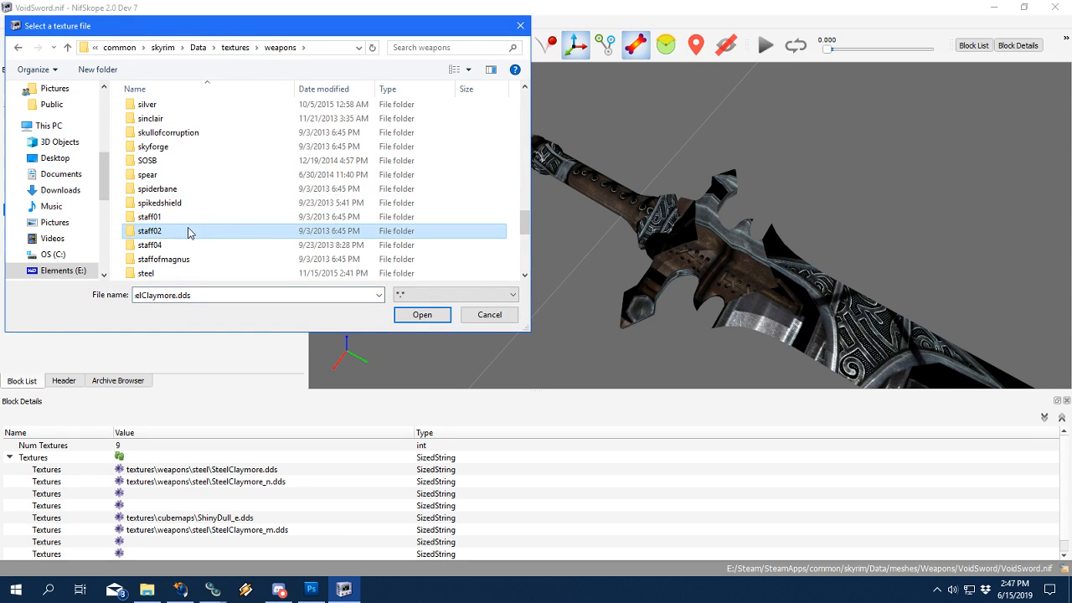
scroll(192, 230, down, 3)
scroll(204, 226, down, 1)
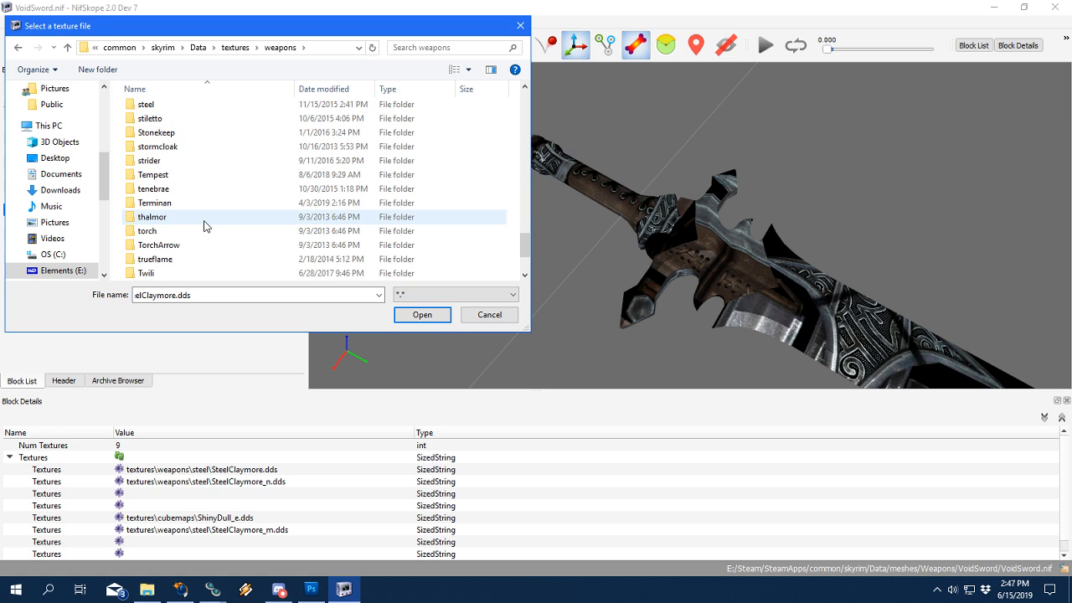
scroll(204, 226, up, 2)
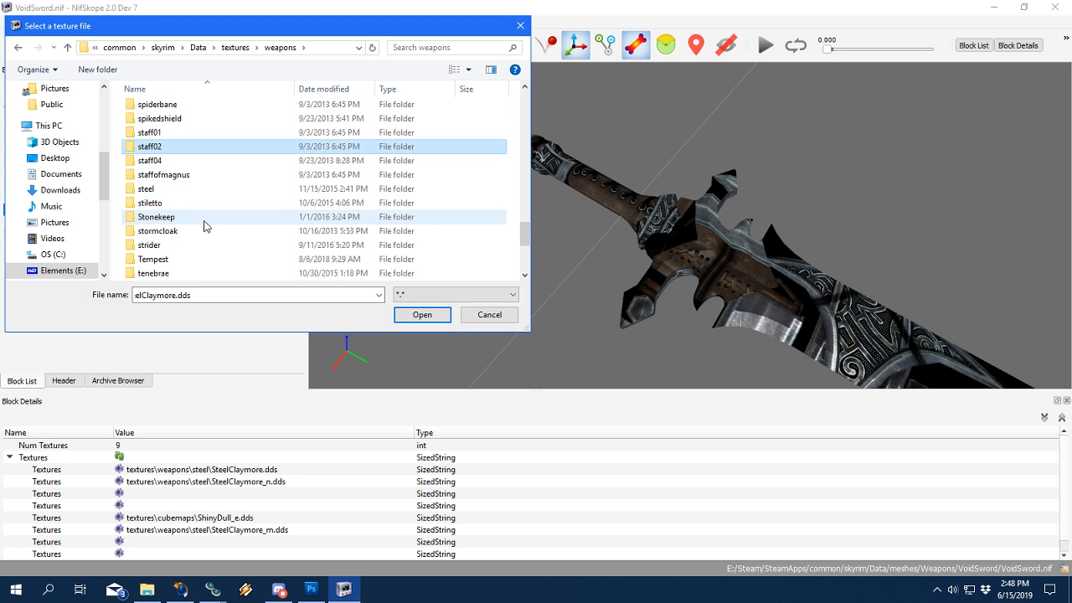
scroll(205, 226, down, 2)
scroll(205, 226, up, 2)
scroll(204, 226, down, 4)
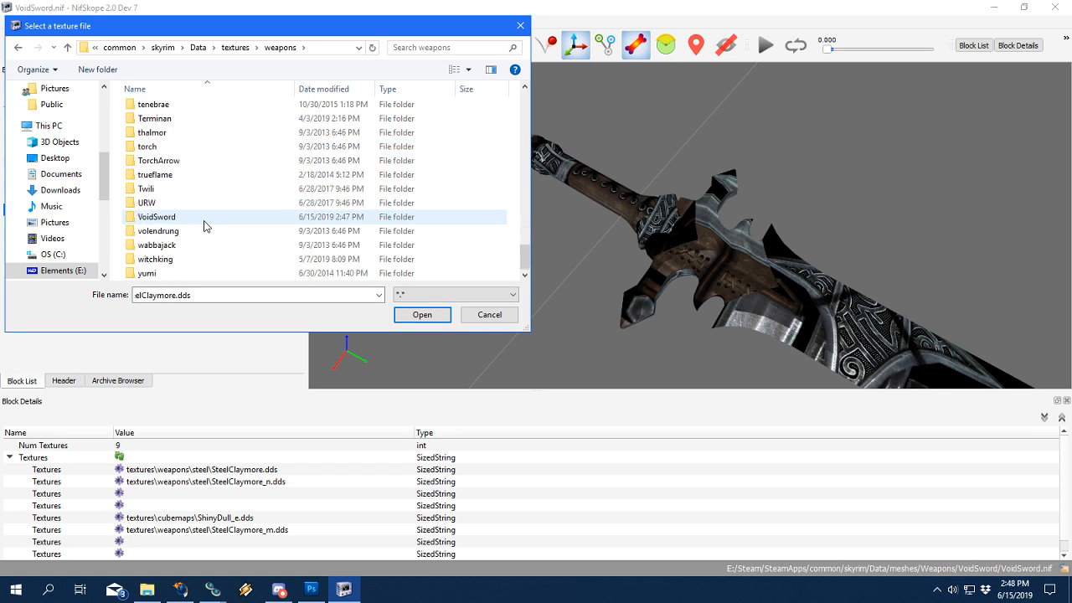
double_click(204, 220)
click(185, 156)
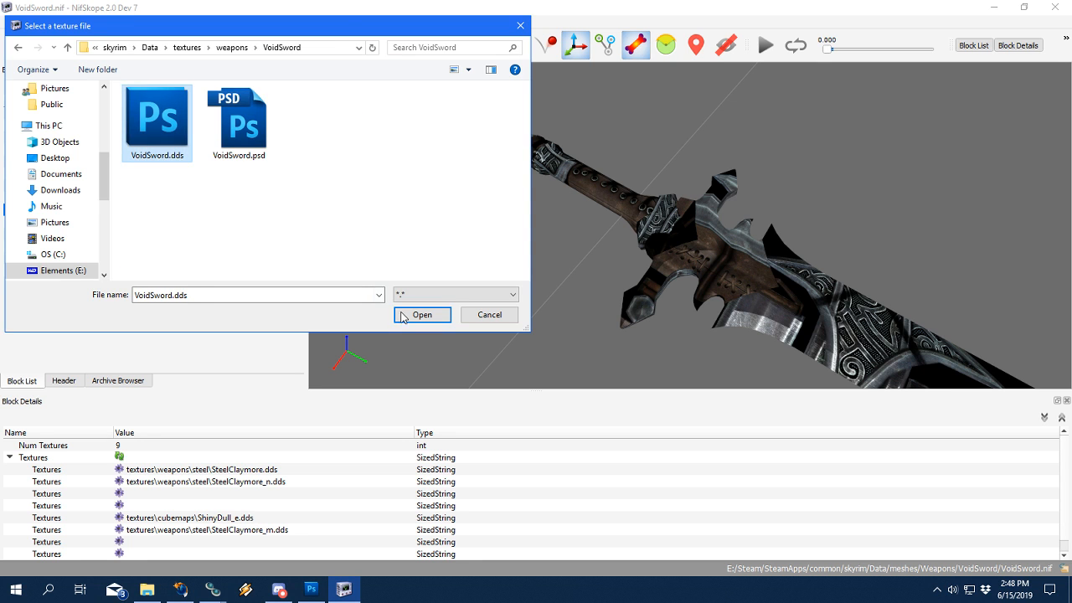
click(414, 320)
drag(478, 326, 527, 311)
Replace the SteelClaymore_n.dds normal map with flatnormalmapforcubemaptests.dds from the textures\cubemaps folder.
click(133, 482)
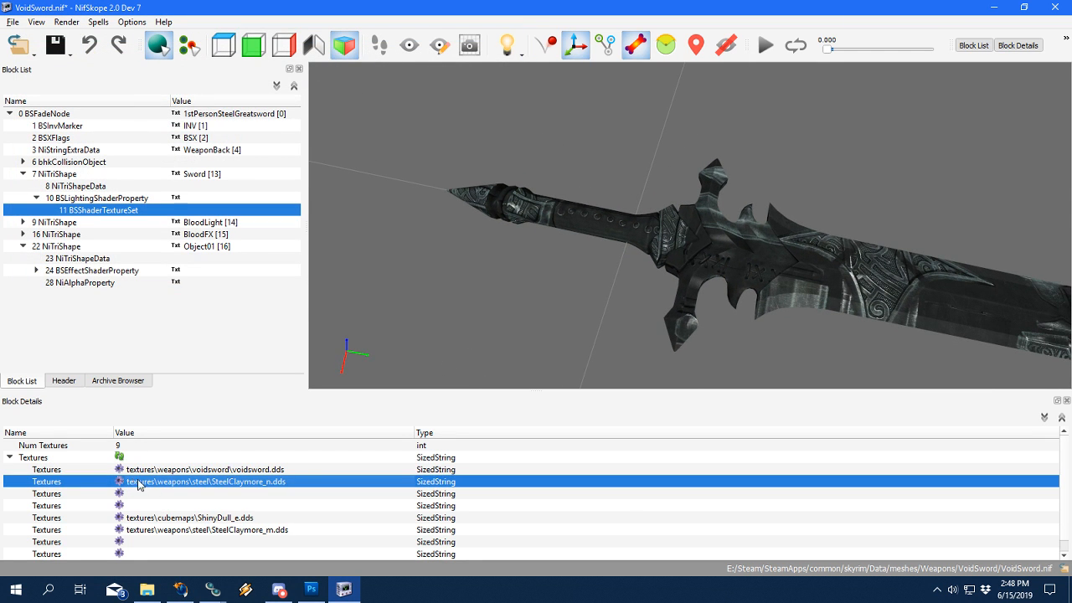
click(121, 484)
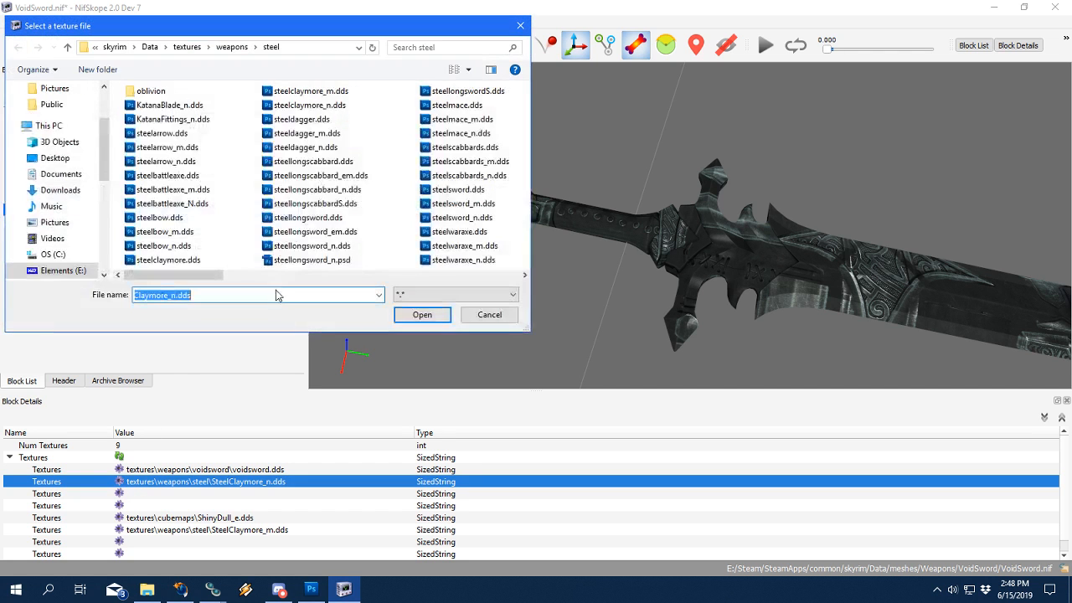
click(189, 48)
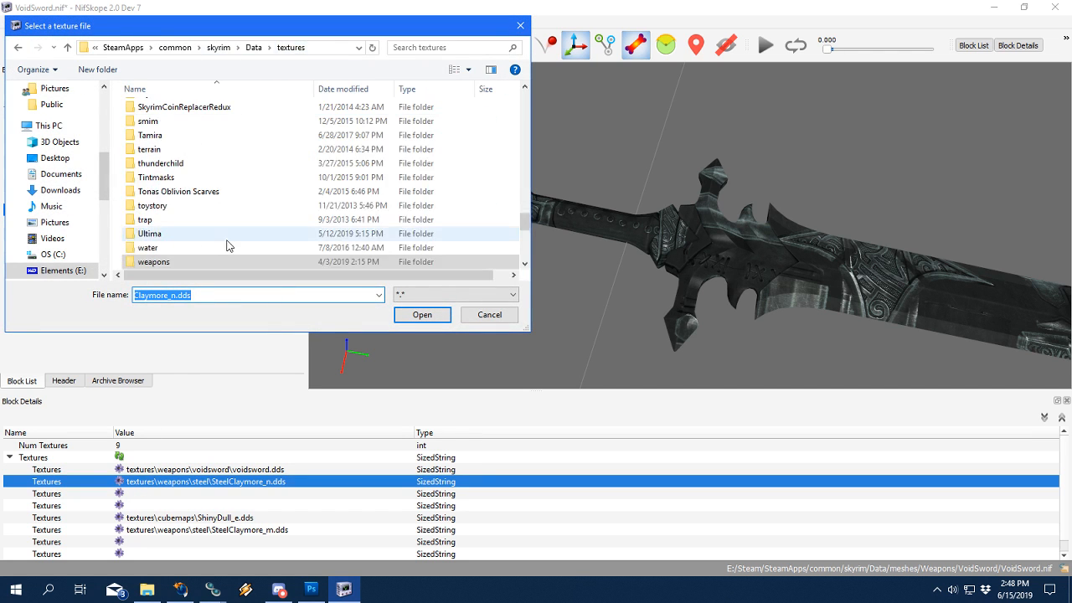
scroll(189, 165, up, 5)
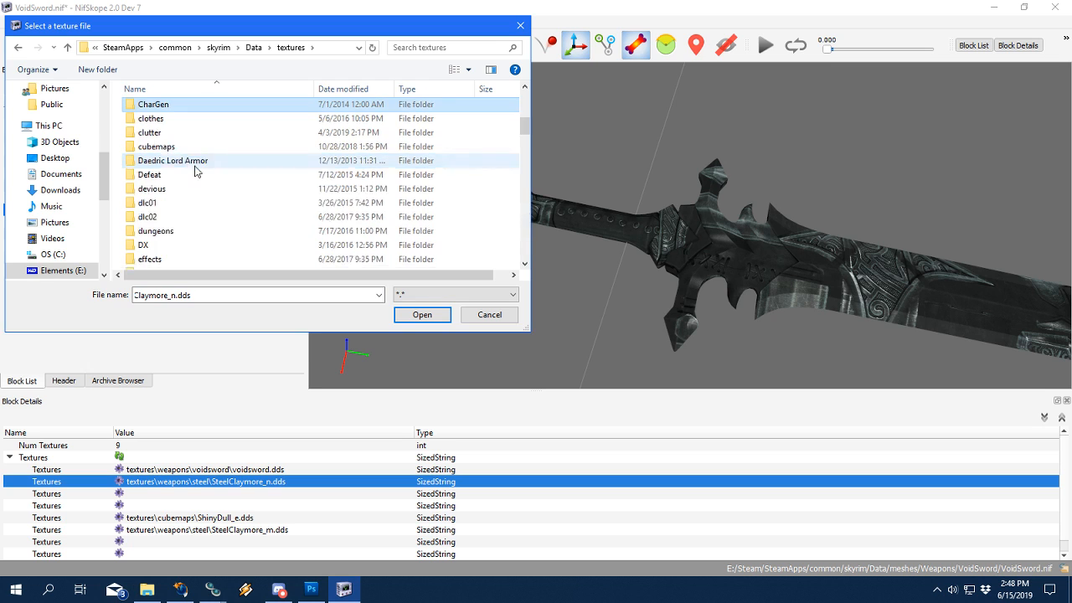
double_click(194, 148)
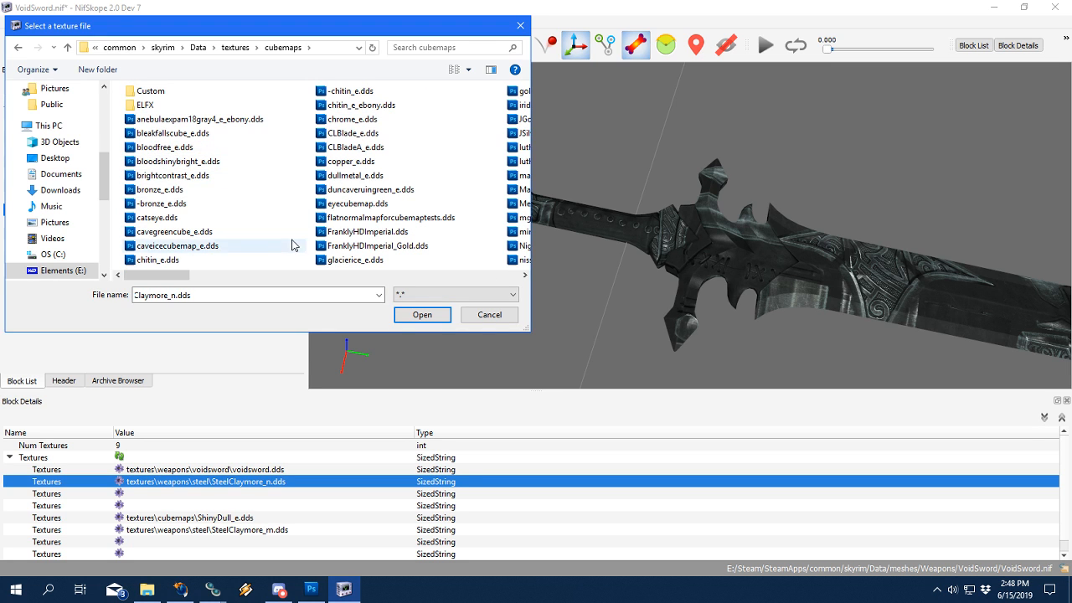
click(360, 220)
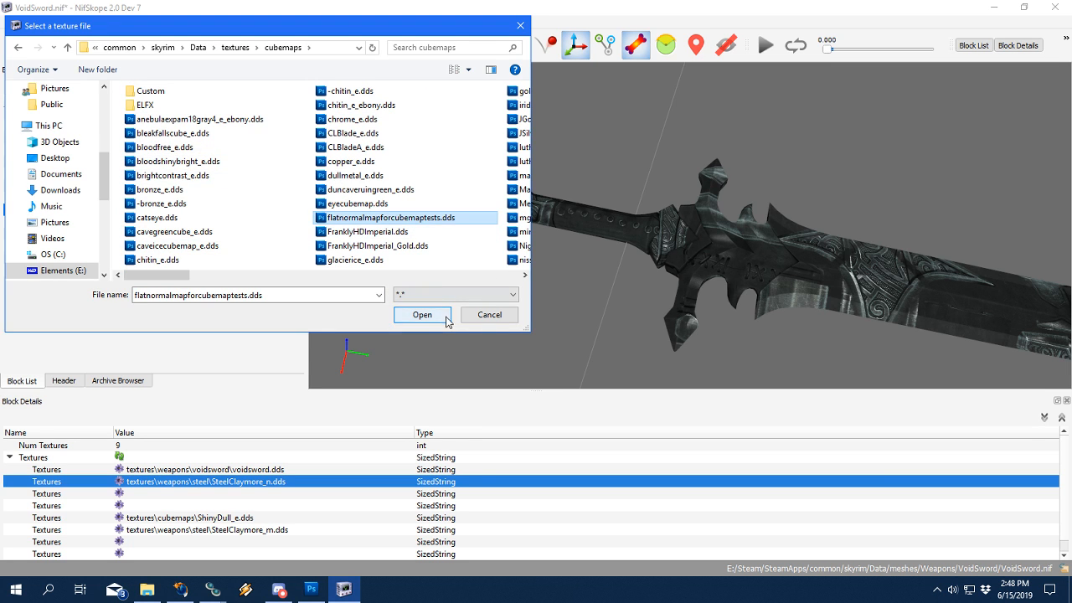
click(447, 316)
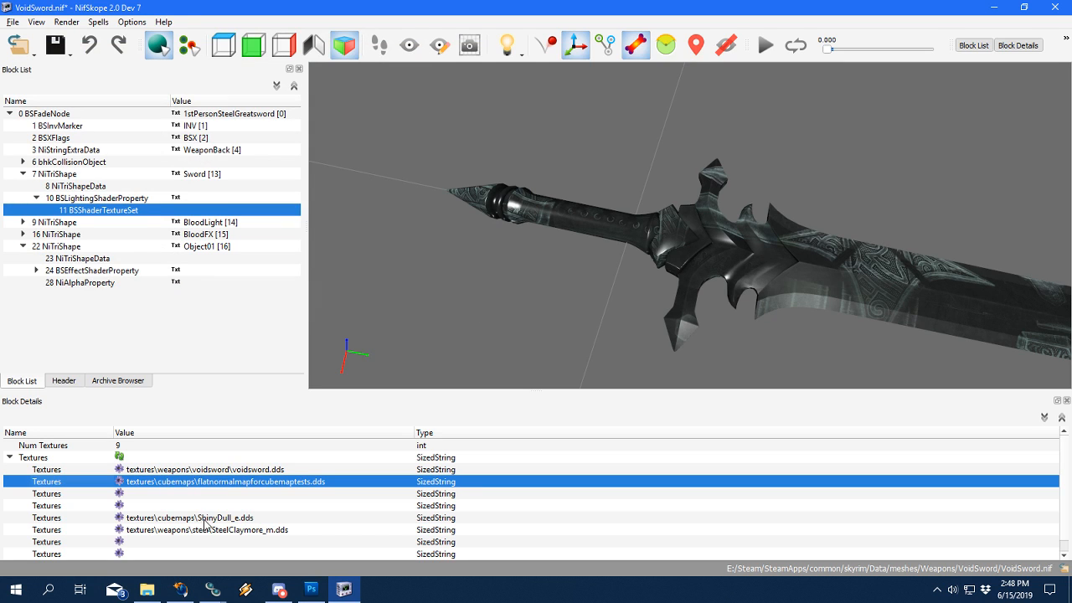
Clear the SteelClaymore_m.dds environment mask path from the sword's texture set and check the mesh.
double_click(196, 529)
key(Delete)
click(214, 505)
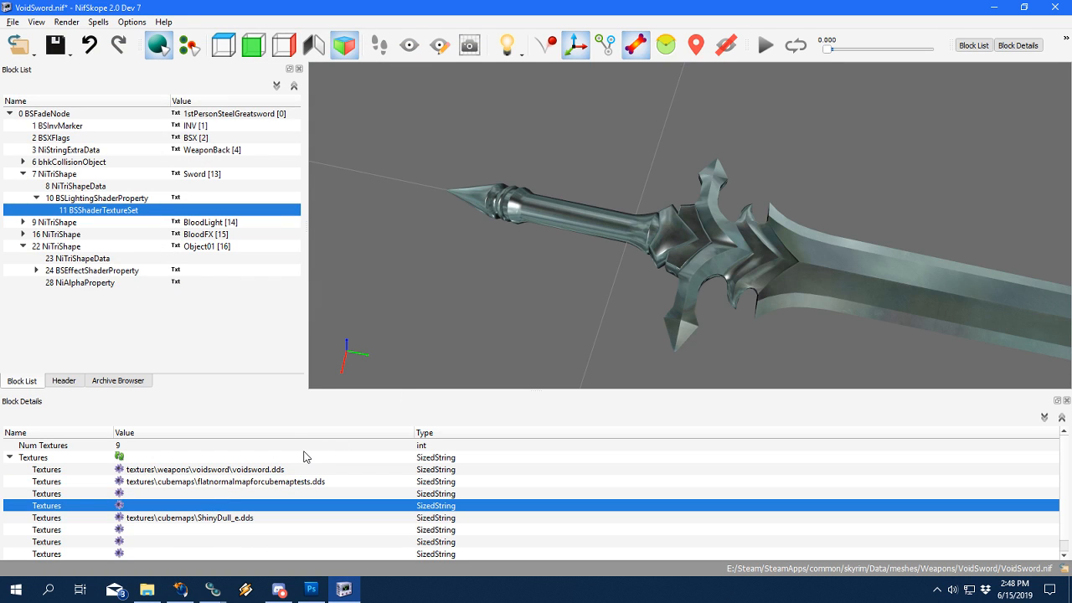
drag(778, 293, 642, 262)
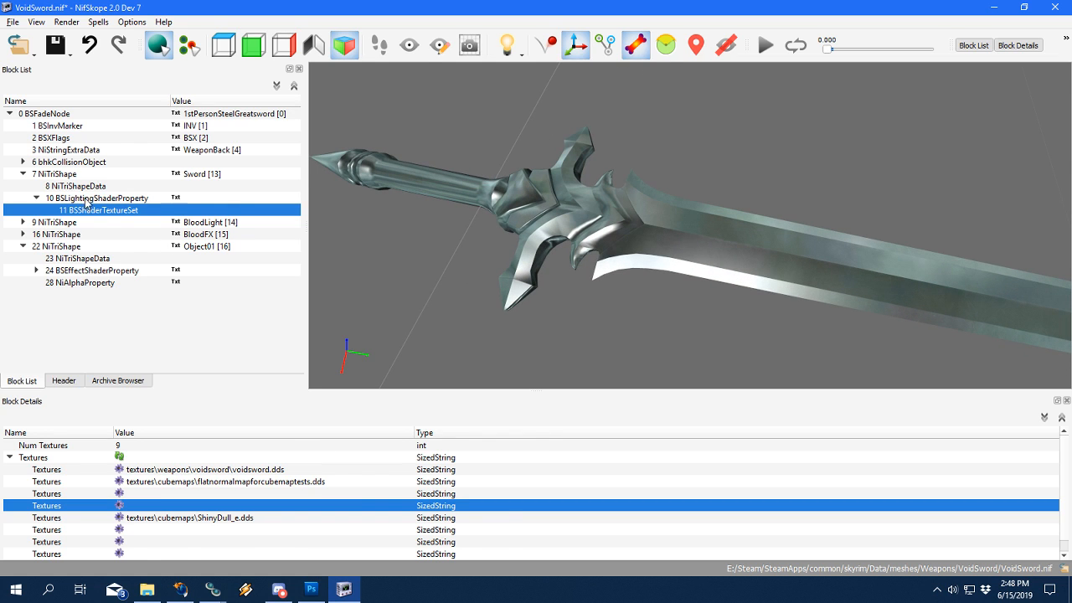
Set the Environment Map Scale of the sword's BSLightingShaderProperty to 0.
click(88, 198)
scroll(189, 512, down, 4)
double_click(140, 553)
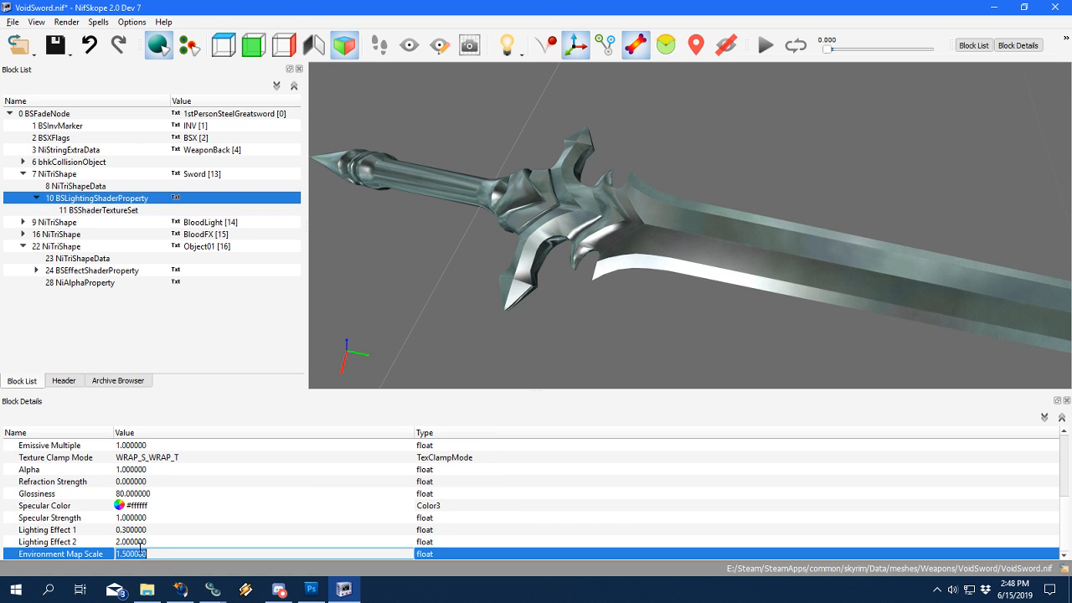
text(0)
click(77, 496)
mouse_move(459, 318)
mouse_down()
mouse_move(469, 349)
mouse_move(474, 327)
mouse_up()
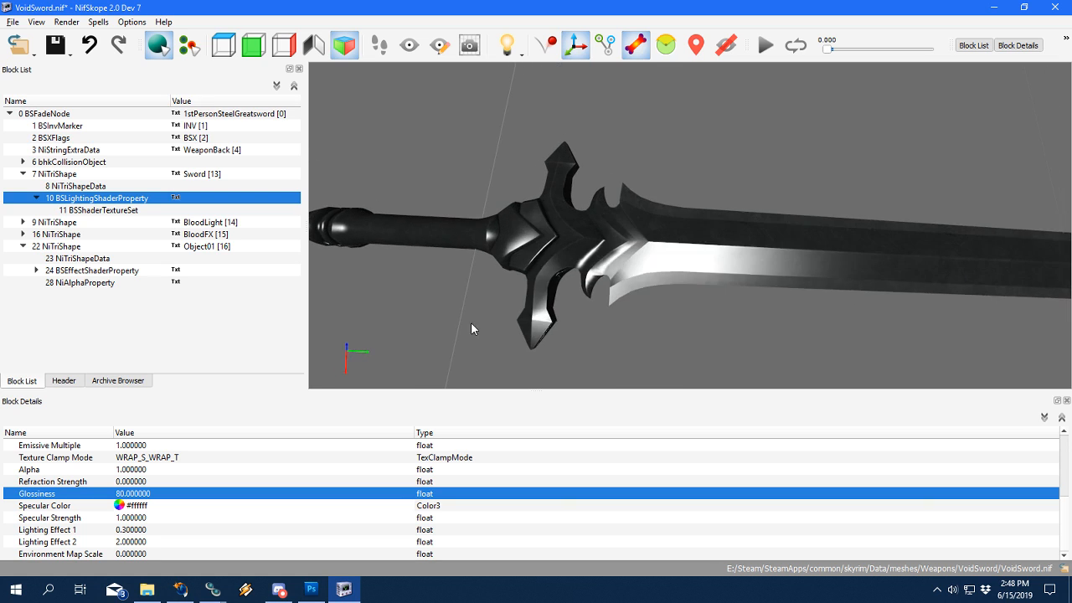
Set the Specular Strength of the sword's lighting shader to 0.
double_click(136, 518)
text(0)
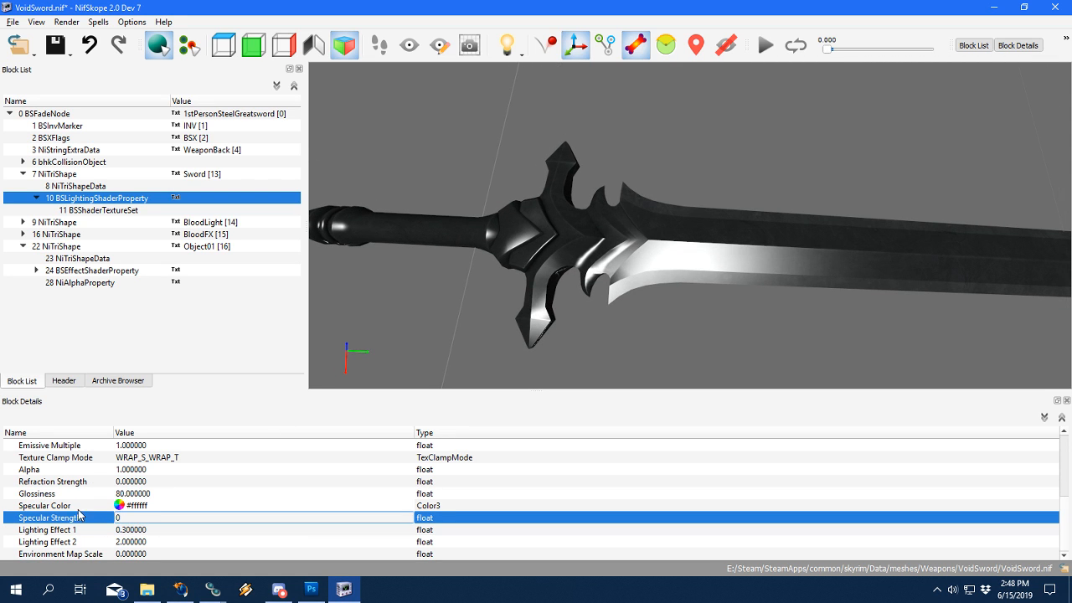
click(79, 507)
Examine the painted texture and edge highlights on the sword's handle, crossguard and blade base.
drag(514, 229, 671, 278)
scroll(673, 273, up, 3)
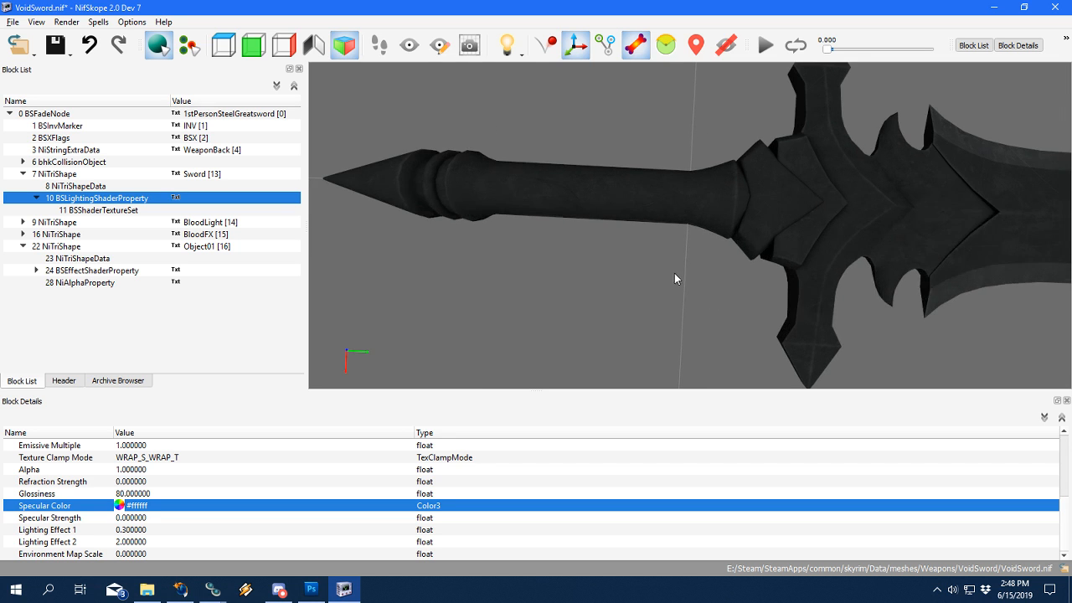
drag(745, 275, 791, 292)
scroll(665, 272, up, 3)
scroll(664, 272, down, 5)
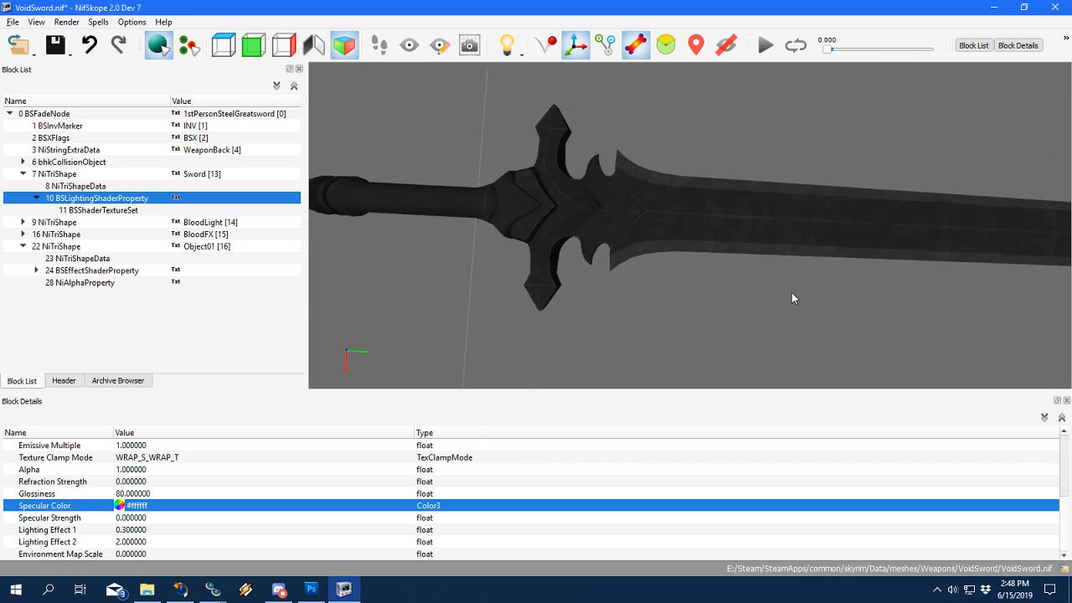
scroll(780, 287, up, 5)
drag(675, 247, 625, 285)
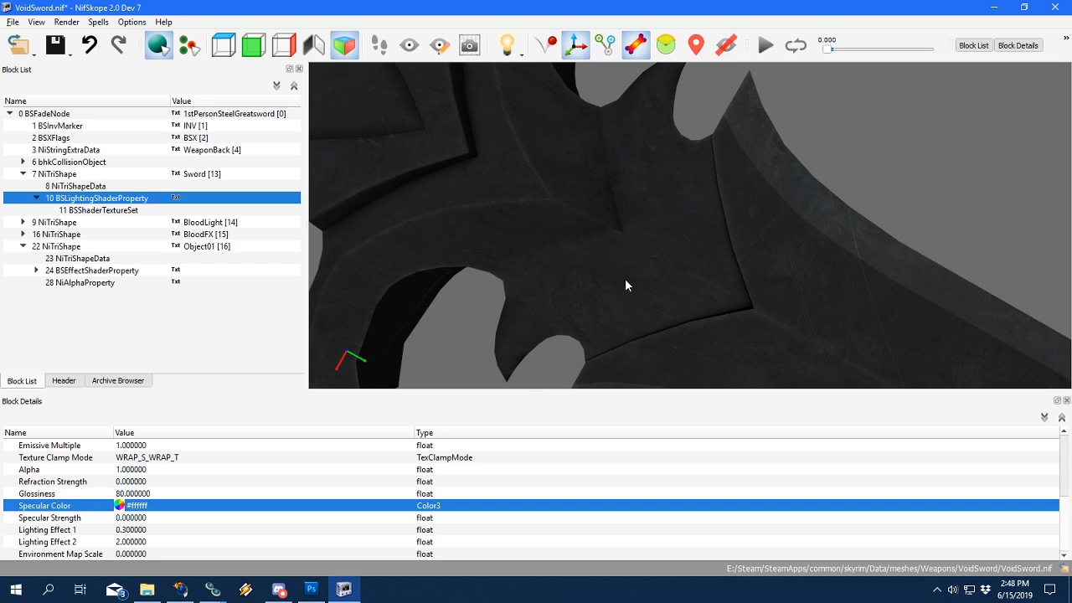
Inspect the crossguard's side surfaces and the joint between guard and blade from several angles.
drag(545, 309, 647, 195)
scroll(647, 196, down, 3)
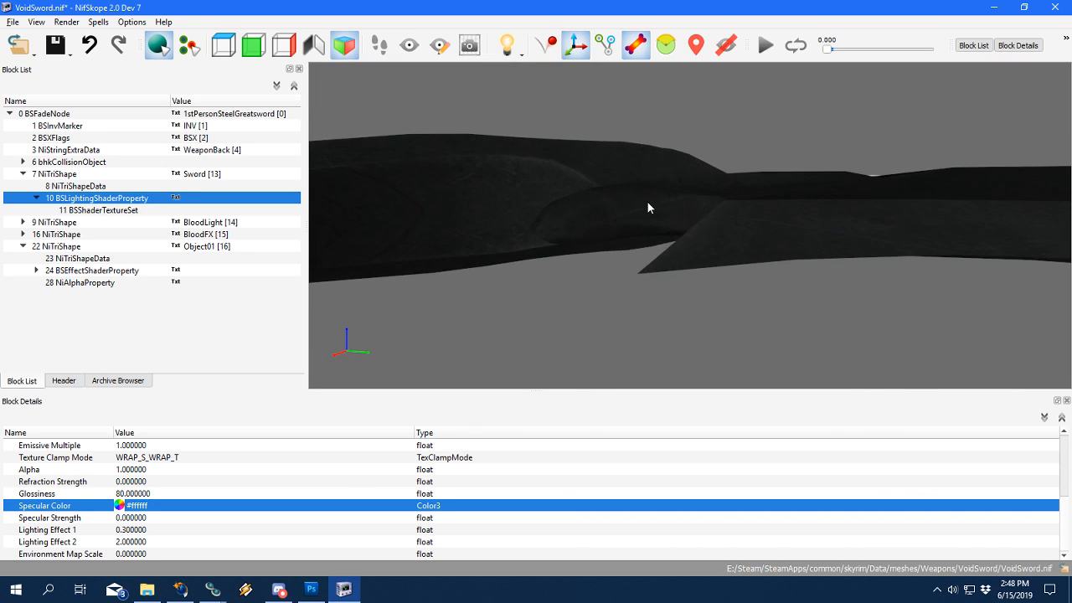
scroll(648, 202, up, 1)
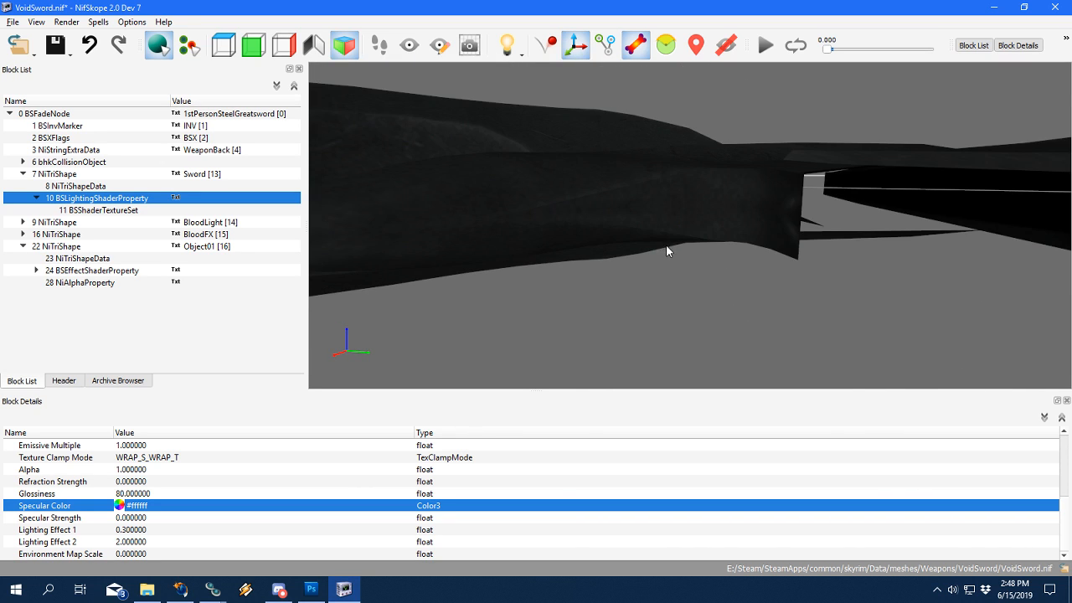
scroll(666, 249, up, 5)
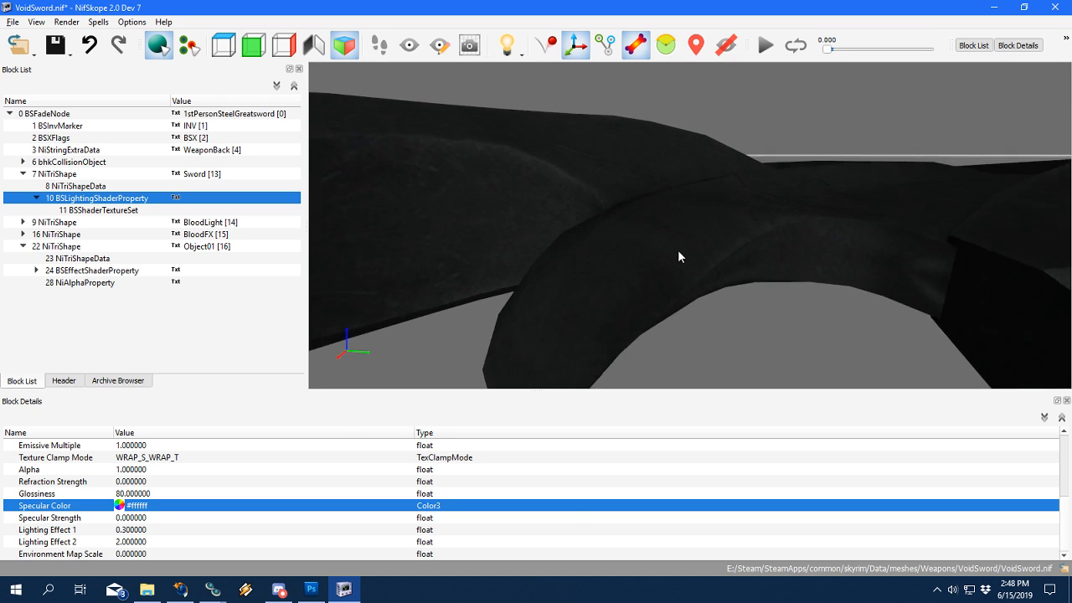
scroll(677, 251, up, 3)
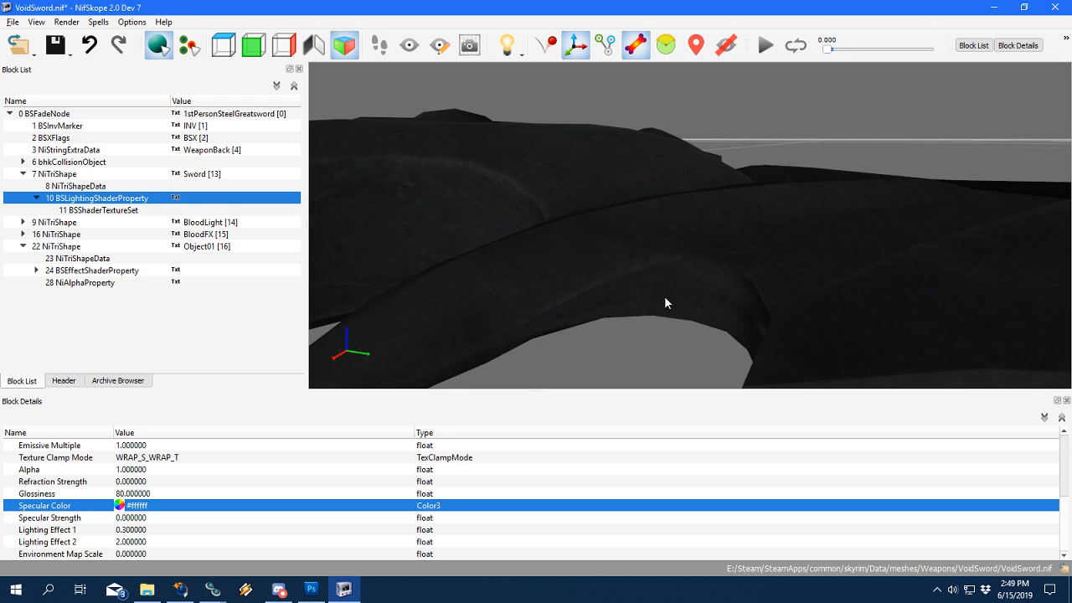
scroll(660, 292, down, 4)
mouse_move(681, 287)
mouse_down()
mouse_move(708, 319)
mouse_move(747, 318)
mouse_move(666, 300)
mouse_up()
scroll(590, 285, up, 3)
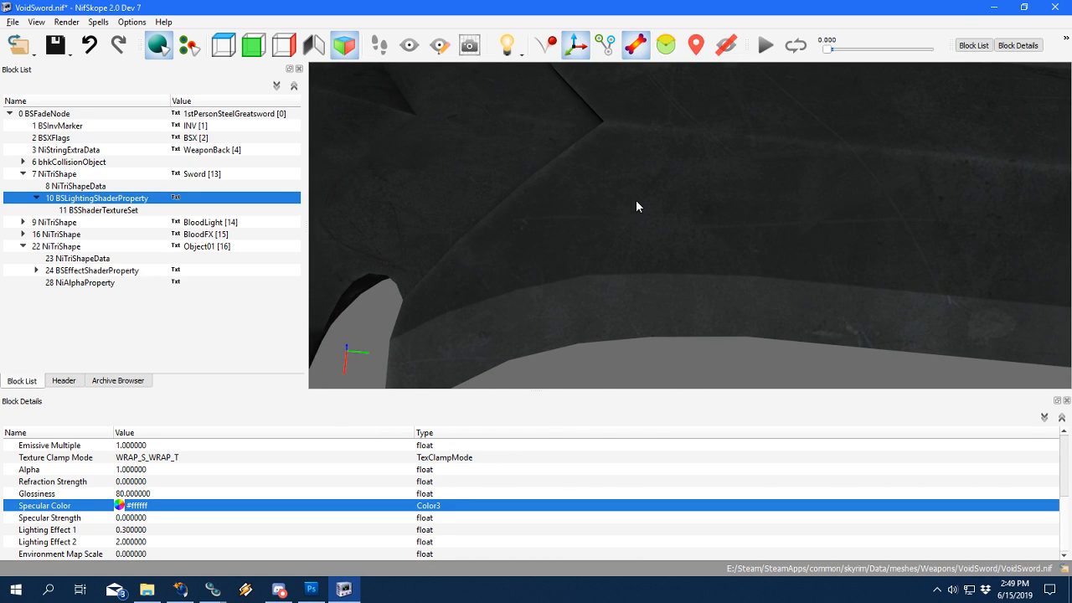
scroll(636, 206, down, 2)
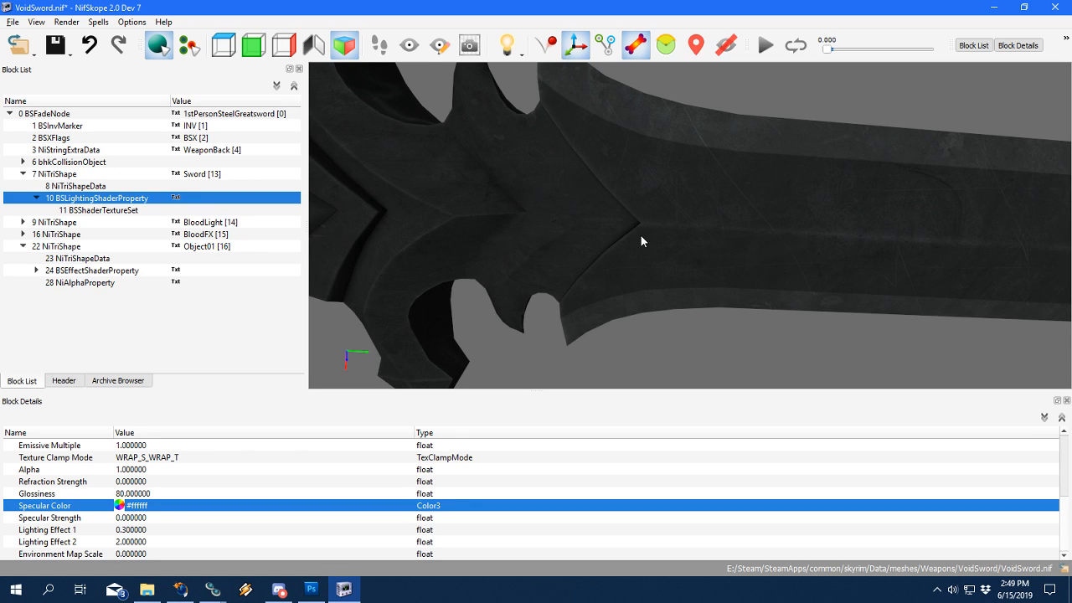
scroll(641, 235, down, 3)
drag(903, 274, 393, 245)
drag(681, 265, 560, 283)
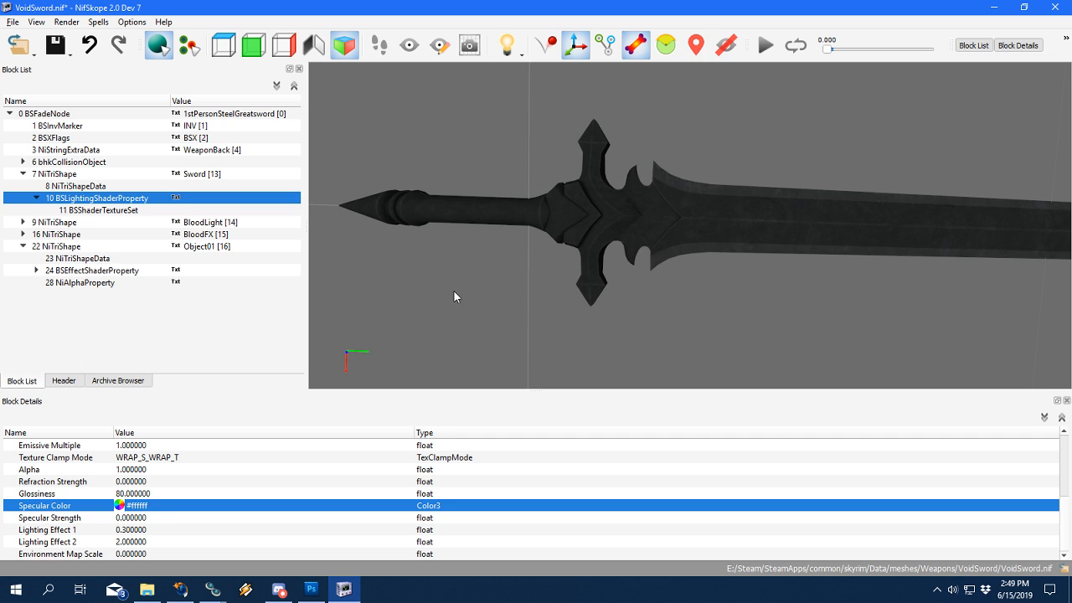
Inspect the pommel's ridges up close, comparing the textured surface with the sword's wireframe.
drag(454, 296, 694, 281)
scroll(726, 289, up, 5)
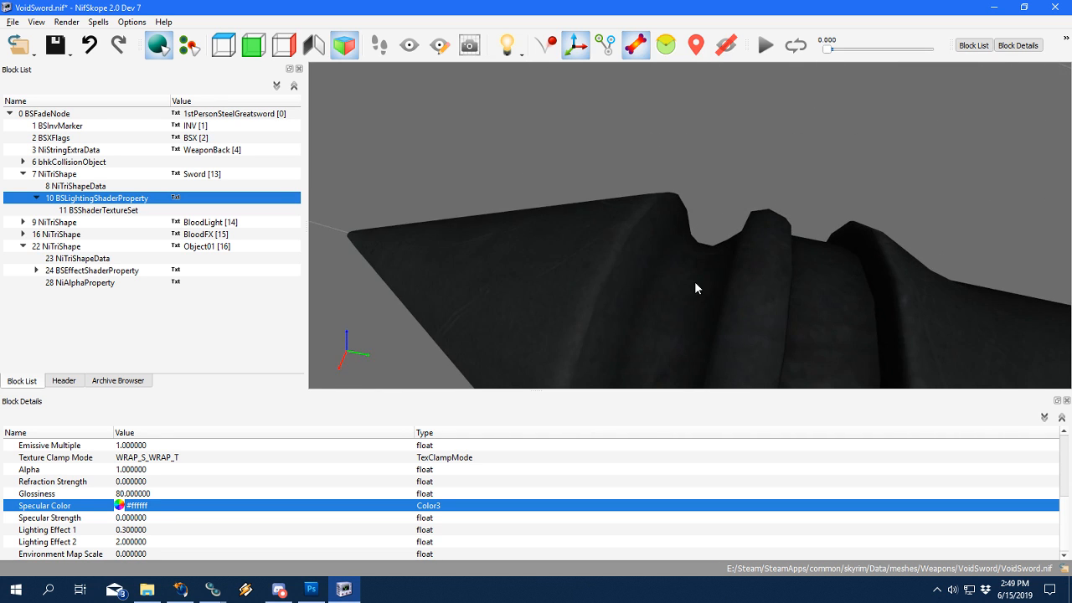
click(623, 283)
drag(624, 298, 649, 282)
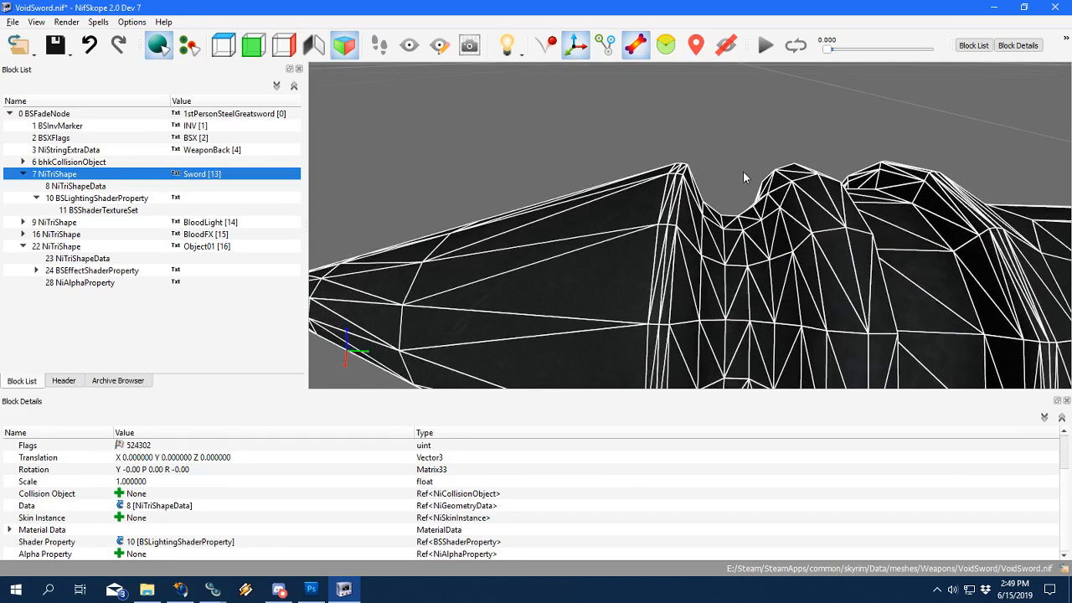
click(743, 170)
drag(714, 236, 693, 223)
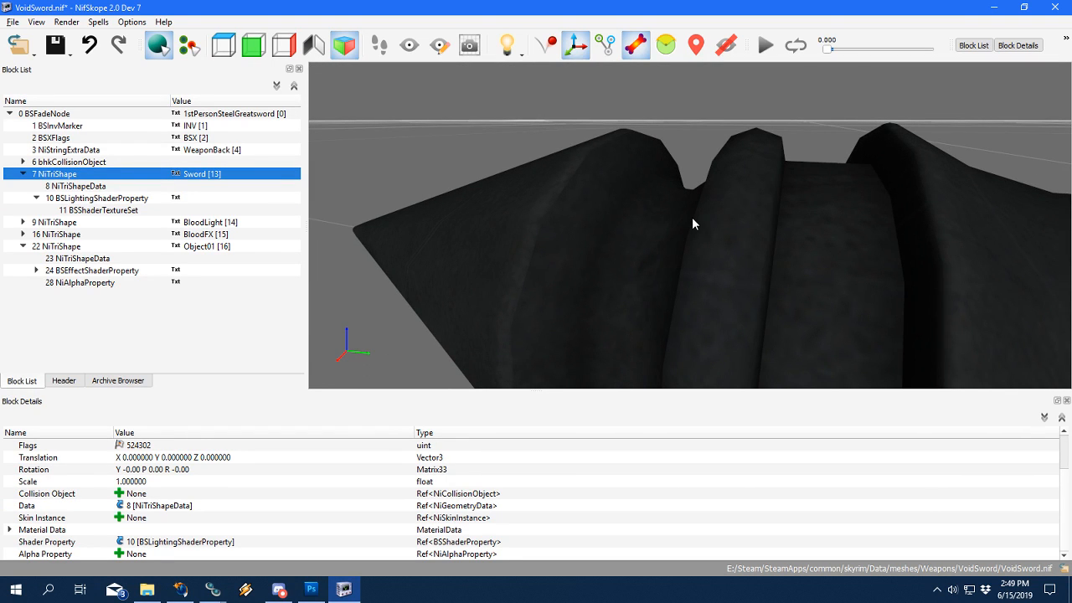
click(626, 233)
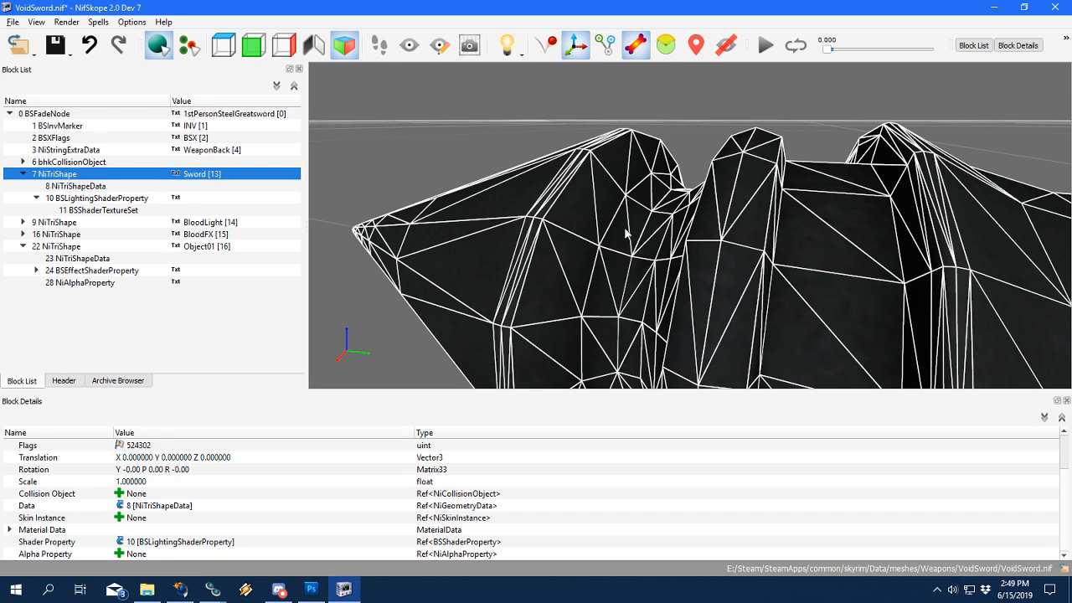
Examine the textured pommel, handle and crossguard of the sword from several angles and distances.
click(681, 147)
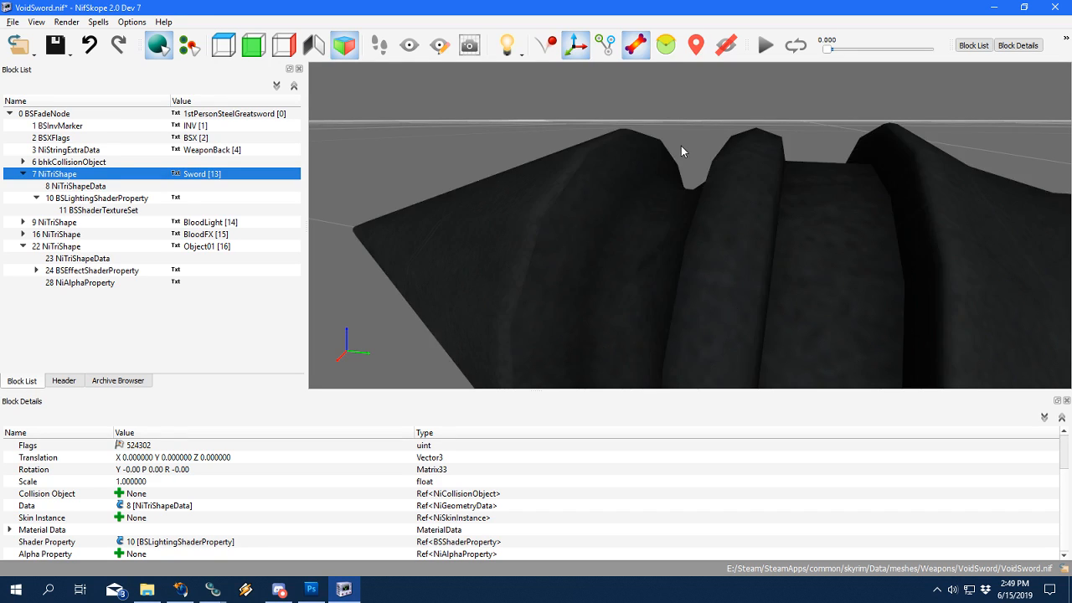
scroll(681, 146, down, 5)
drag(659, 189, 682, 259)
scroll(665, 215, up, 4)
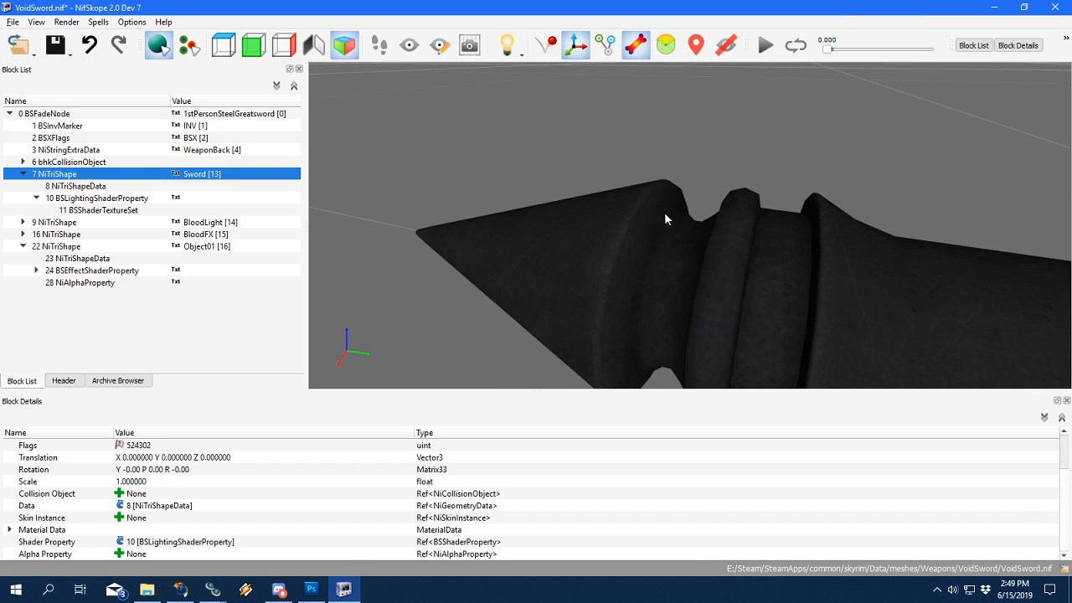
mouse_move(664, 215)
mouse_down()
mouse_move(589, 283)
mouse_move(663, 232)
mouse_move(644, 215)
mouse_up()
scroll(663, 201, down, 2)
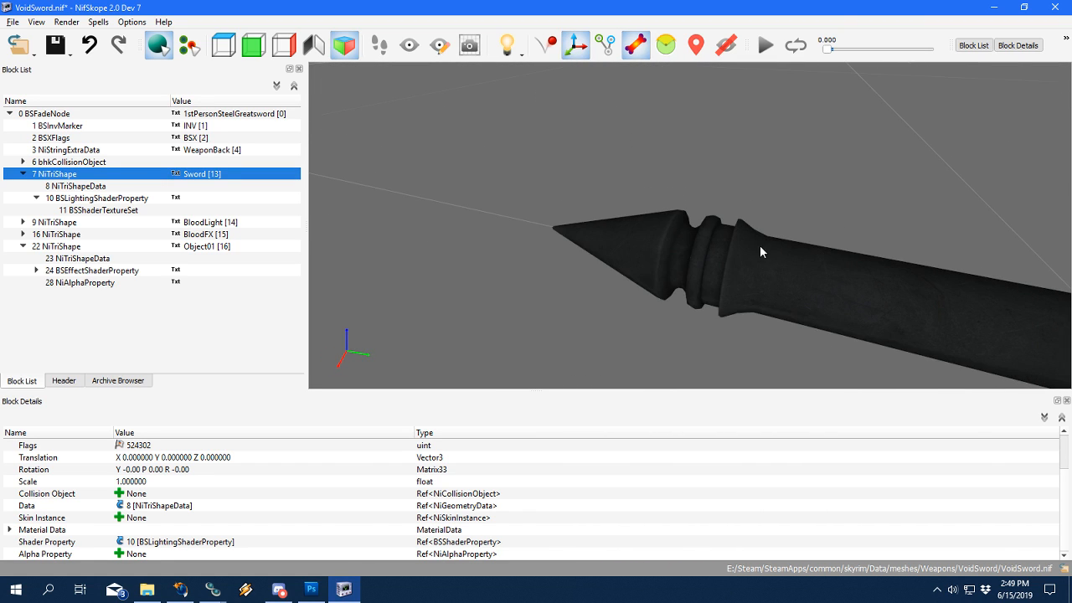
drag(938, 322, 745, 305)
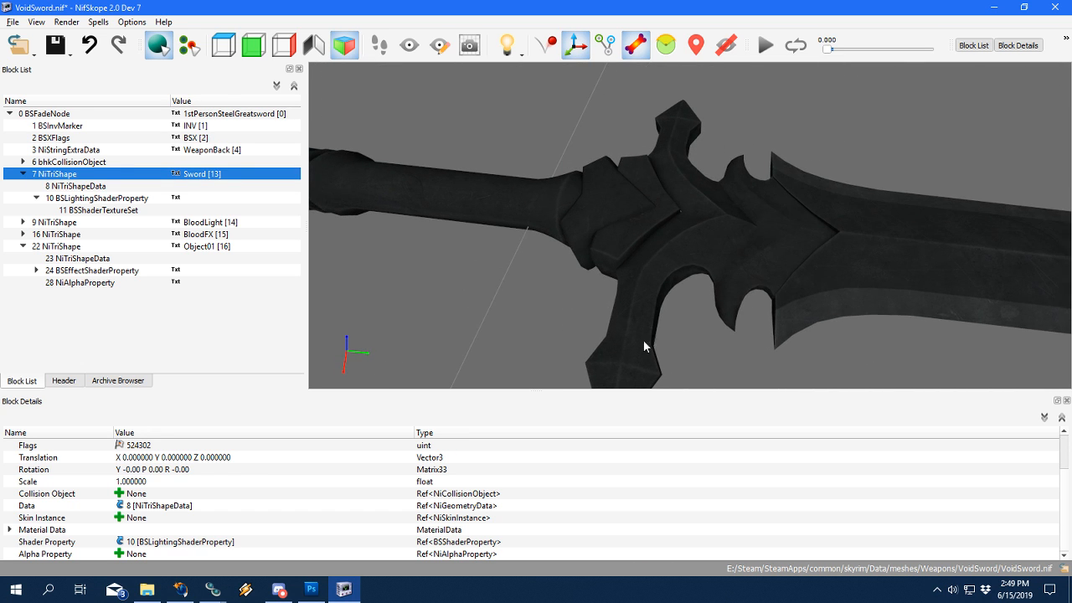
Switch to Photoshop and show the Background copy wireframe layer over the small fin piece beside the crossguard.
click(310, 589)
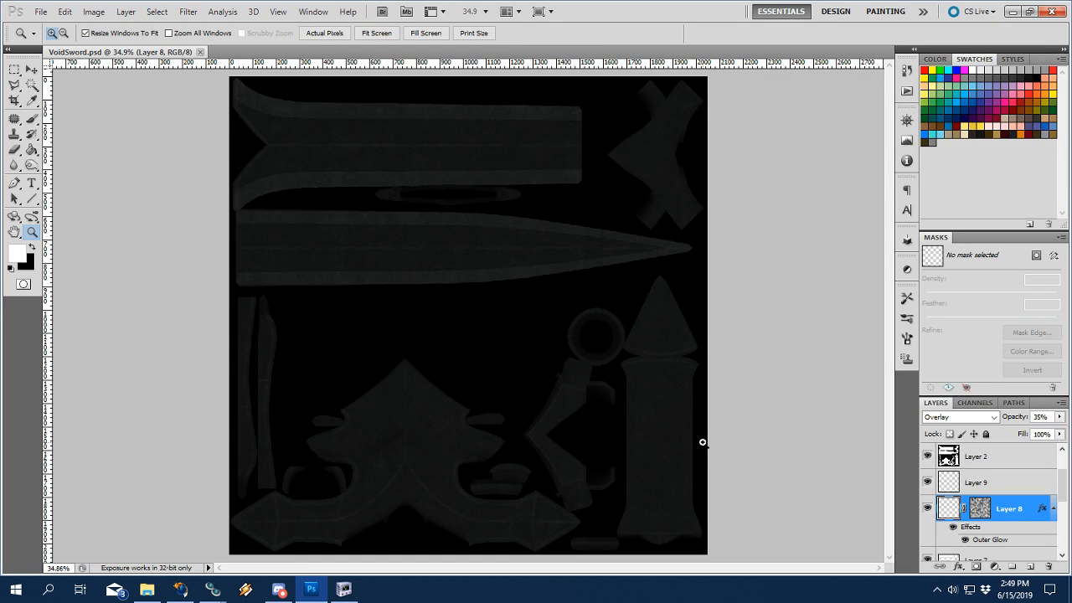
drag(570, 461, 570, 462)
scroll(988, 502, up, 2)
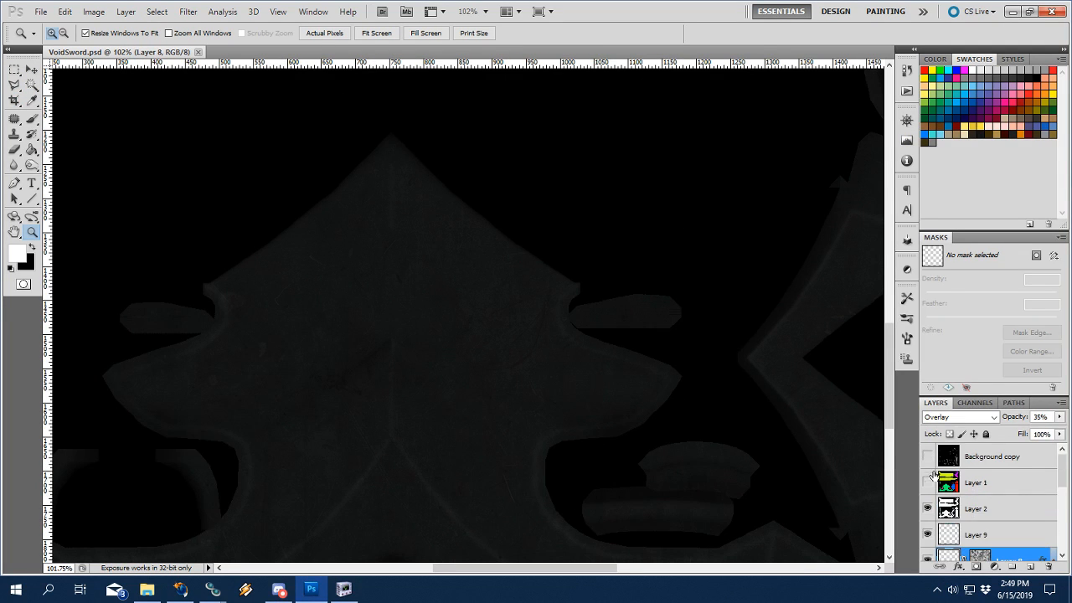
click(927, 456)
click(652, 301)
click(651, 301)
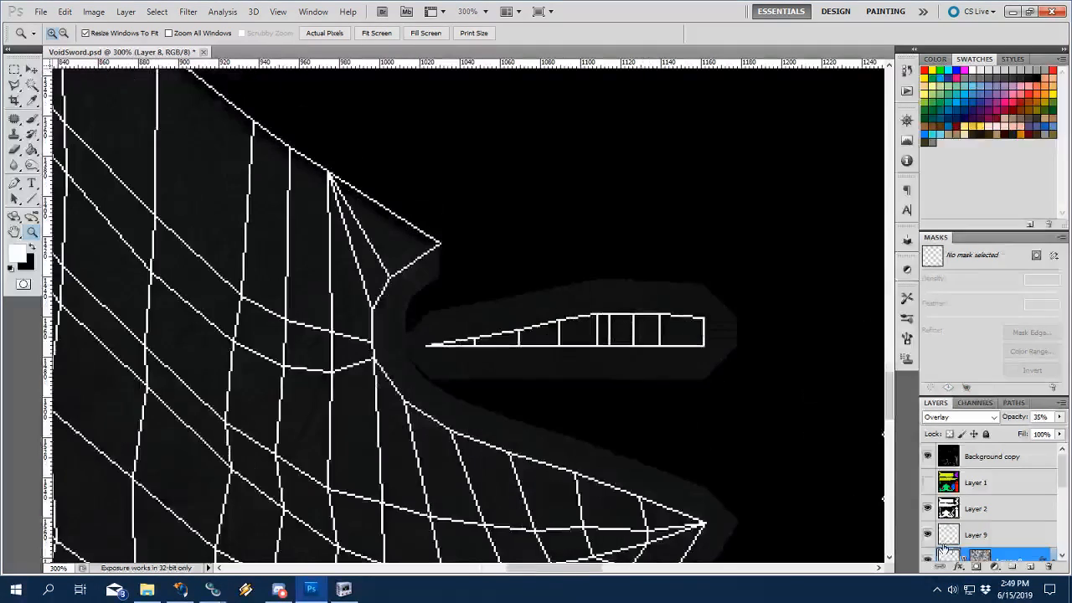
With a 3 px brush, paint highlights along the upper edges of the thin fin pieces on both sides of the crossguard.
key(b)
right_click(725, 304)
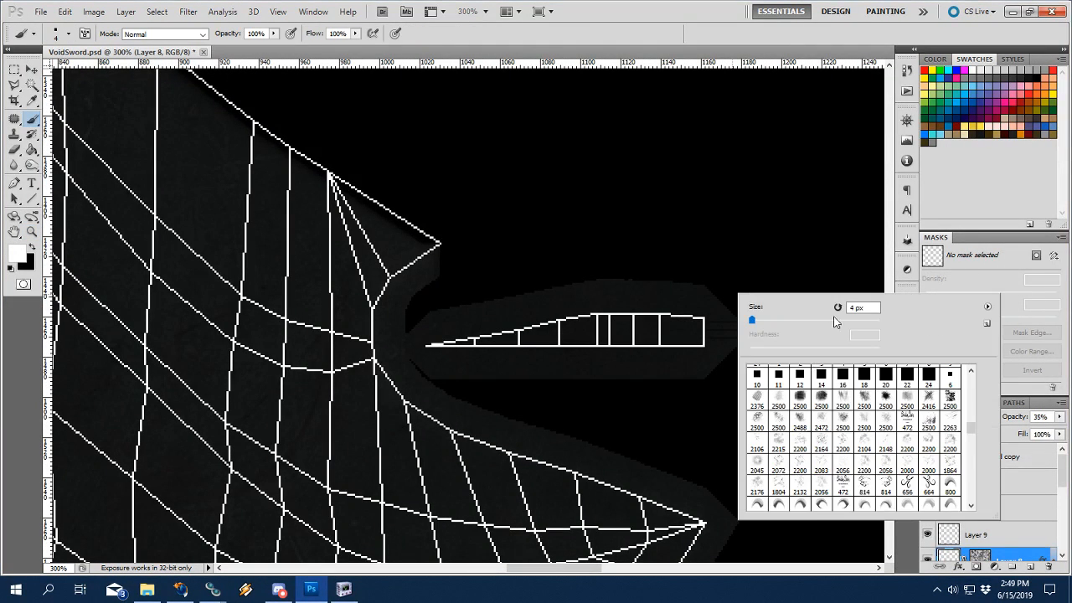
click(654, 16)
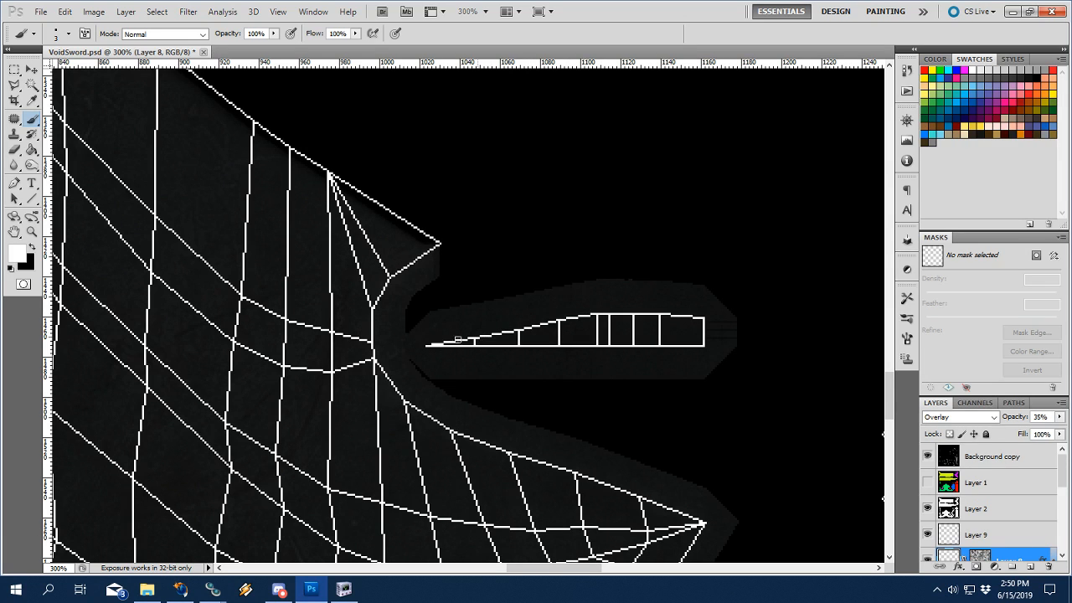
drag(292, 323, 711, 394)
drag(305, 328, 592, 339)
drag(240, 309, 622, 256)
drag(440, 366, 557, 337)
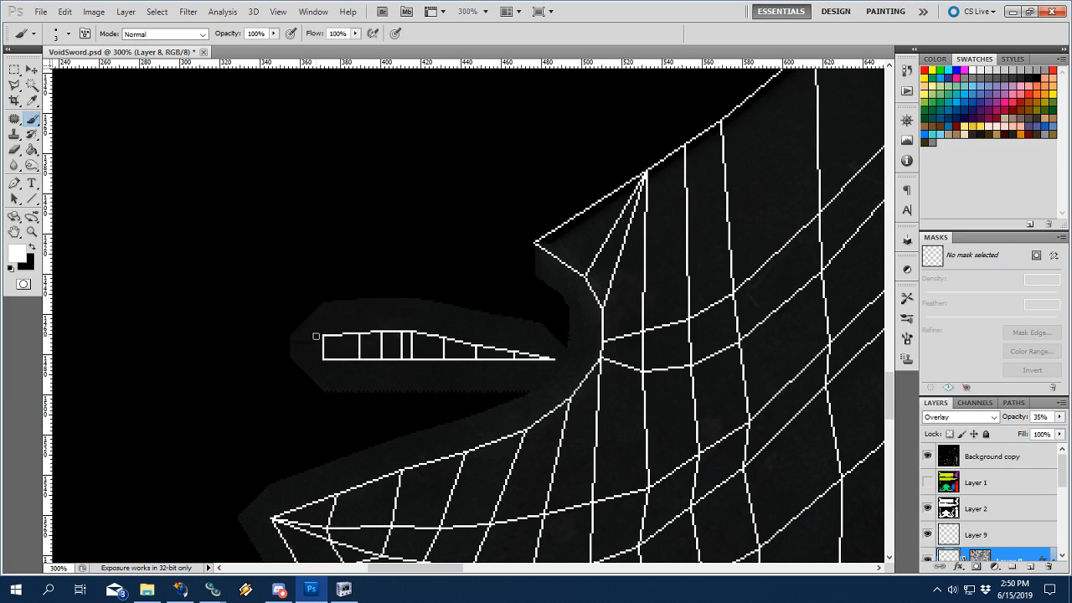
Examine the crossguard's painted surface without the wireframe, then with the Background copy layer shown again.
click(926, 456)
key(z)
alt+click(591, 306)
alt+click(591, 306)
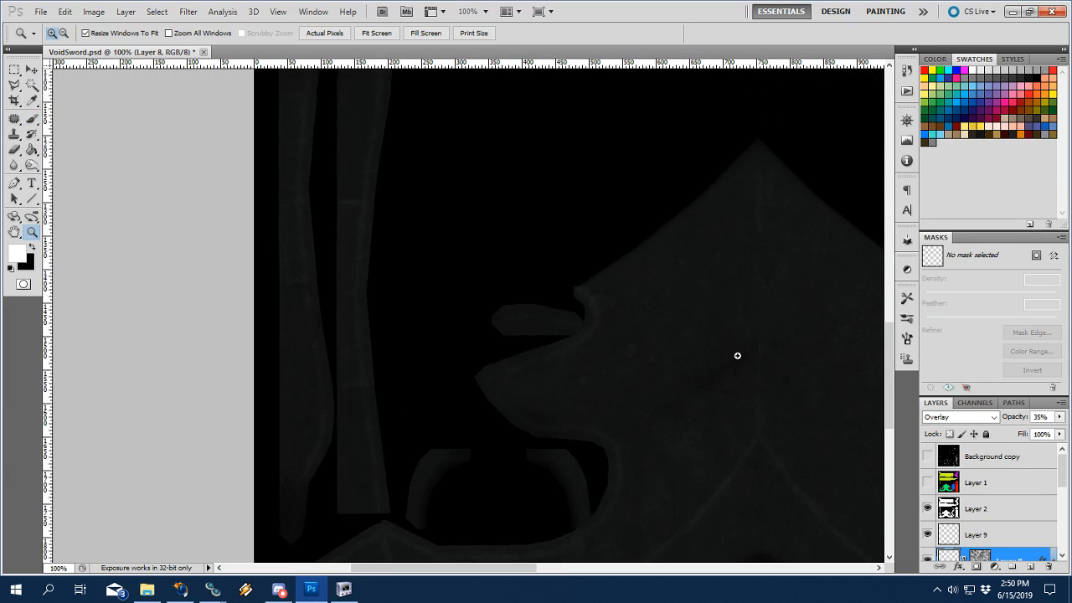
drag(736, 356, 548, 359)
click(555, 256)
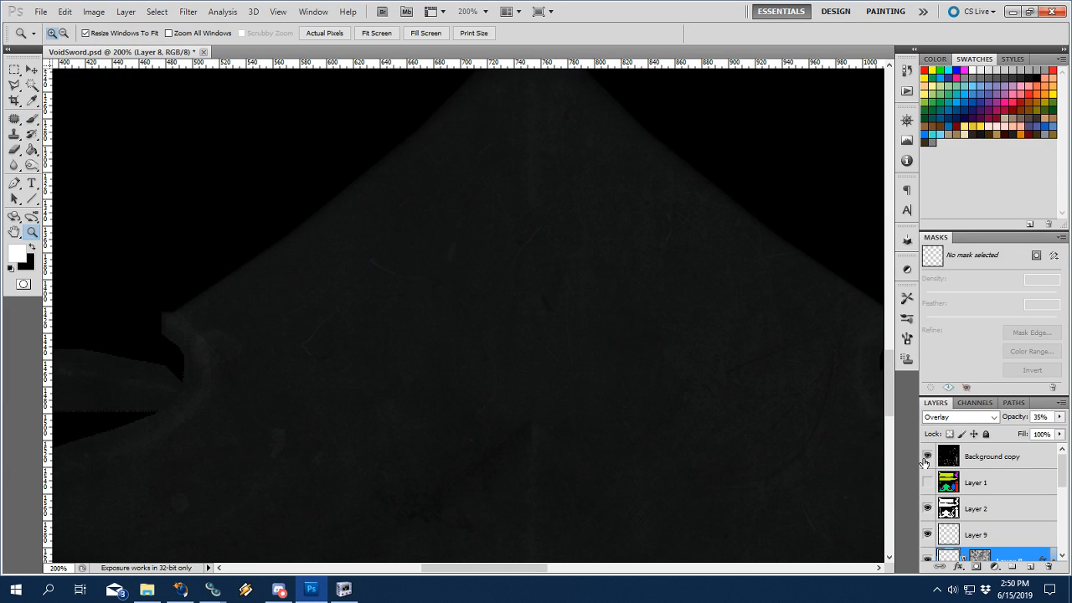
click(927, 456)
scroll(665, 299, up, 2)
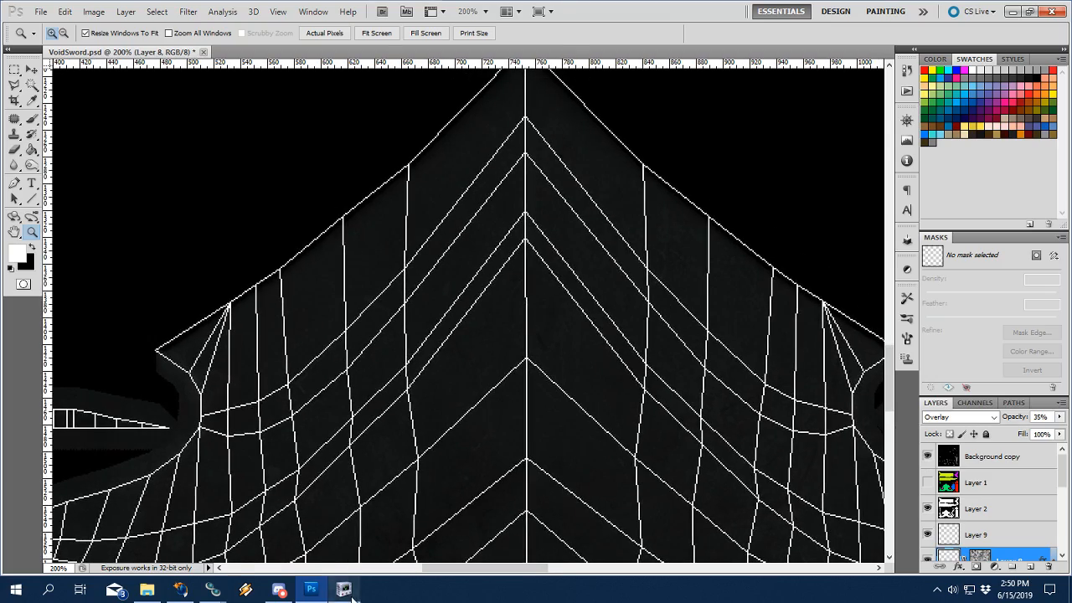
Switch to NifSkope and examine the mesh wireframe where the crossguard meets the blade.
click(343, 589)
scroll(667, 267, up, 6)
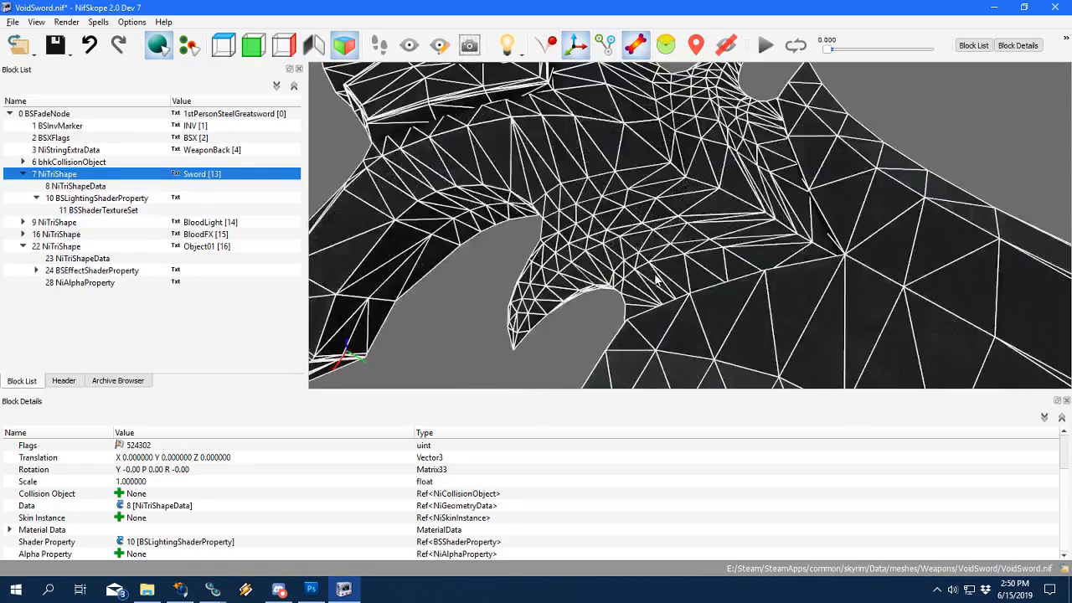
drag(657, 280, 681, 290)
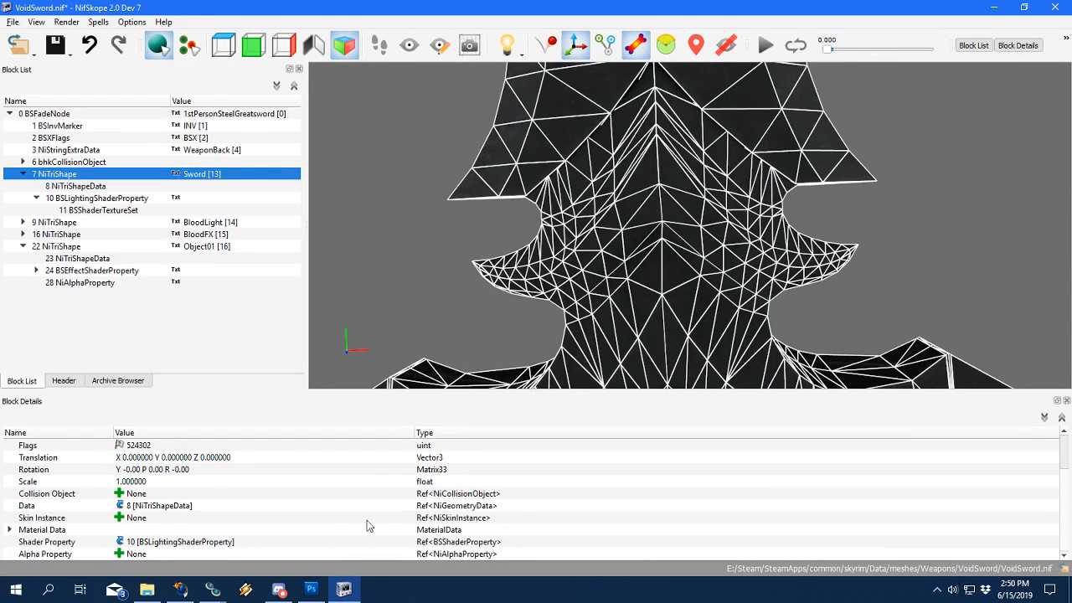
Switch back to Photoshop and set Layer 8's blend mode to Normal.
click(310, 588)
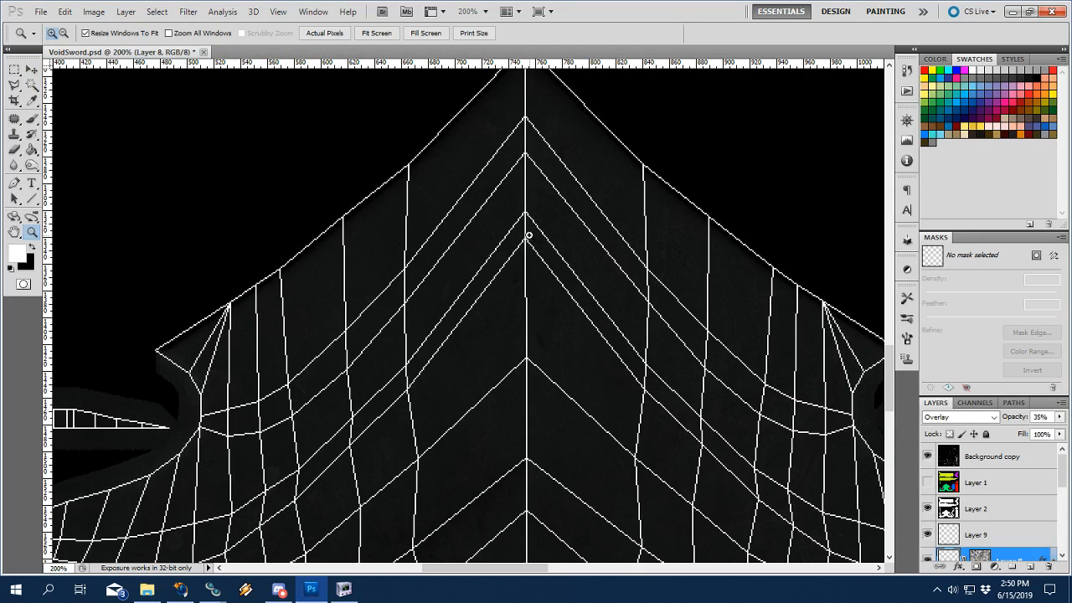
key(b)
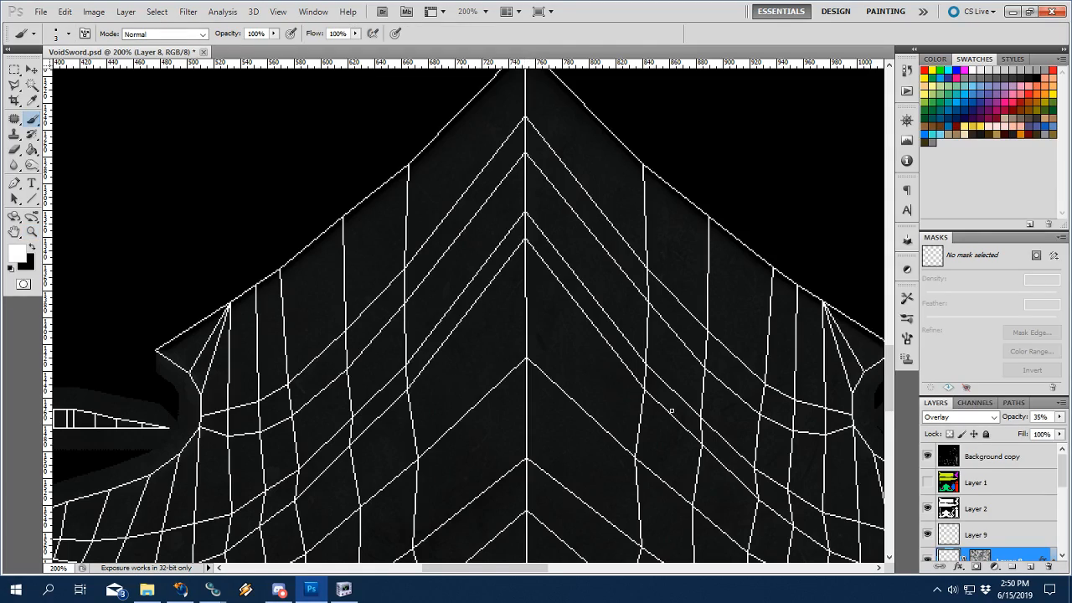
drag(716, 457, 571, 420)
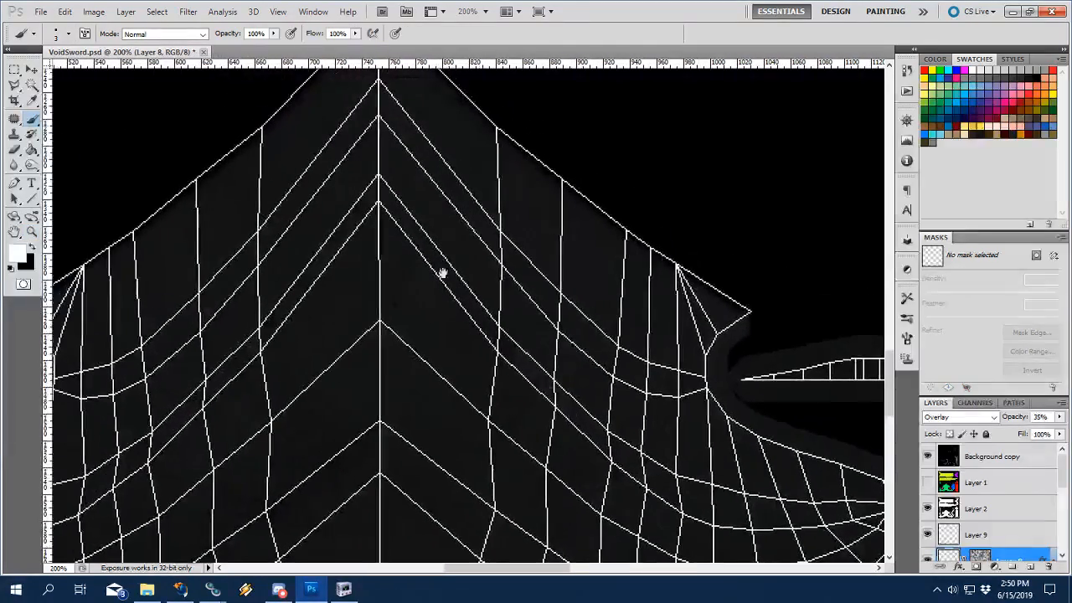
click(961, 416)
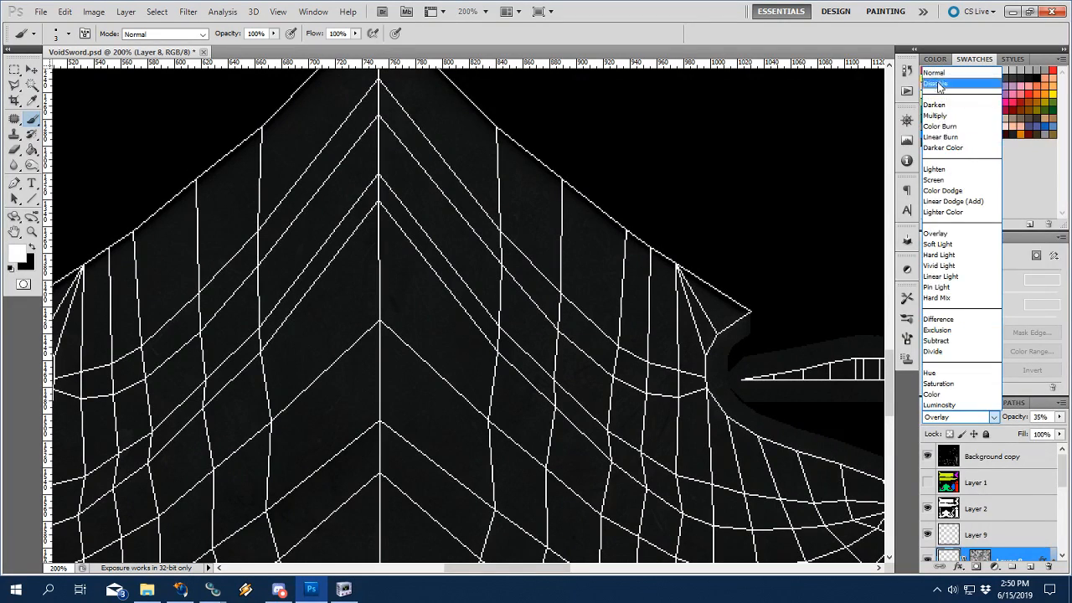
click(934, 73)
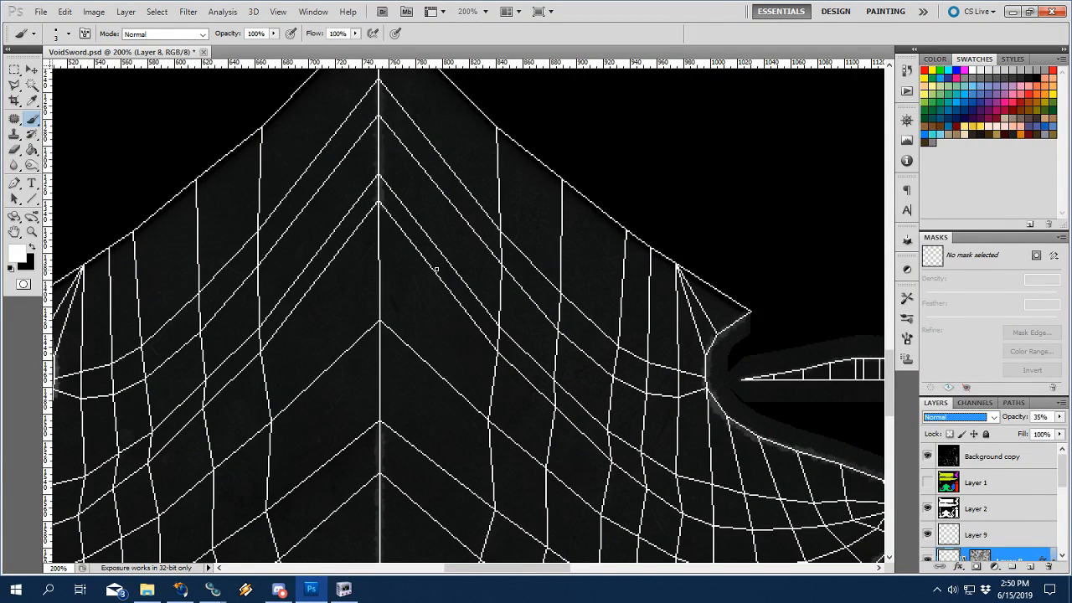
With a 4 px brush, paint a highlight along the crossguard's right-hand ridge from the centre line to the spike tip.
right_click(435, 270)
key(Return)
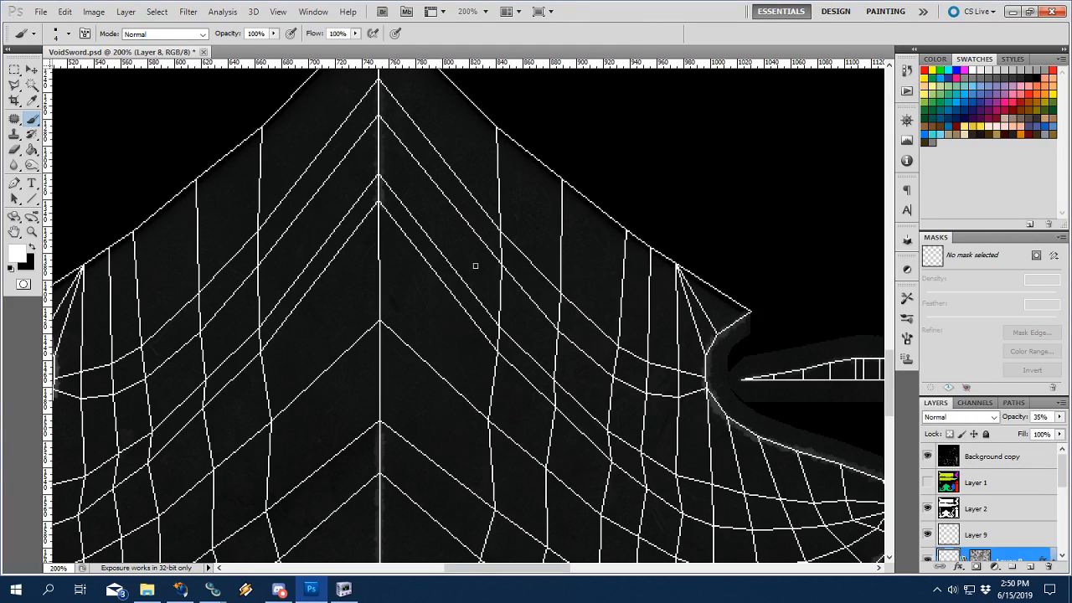
drag(458, 301, 381, 205)
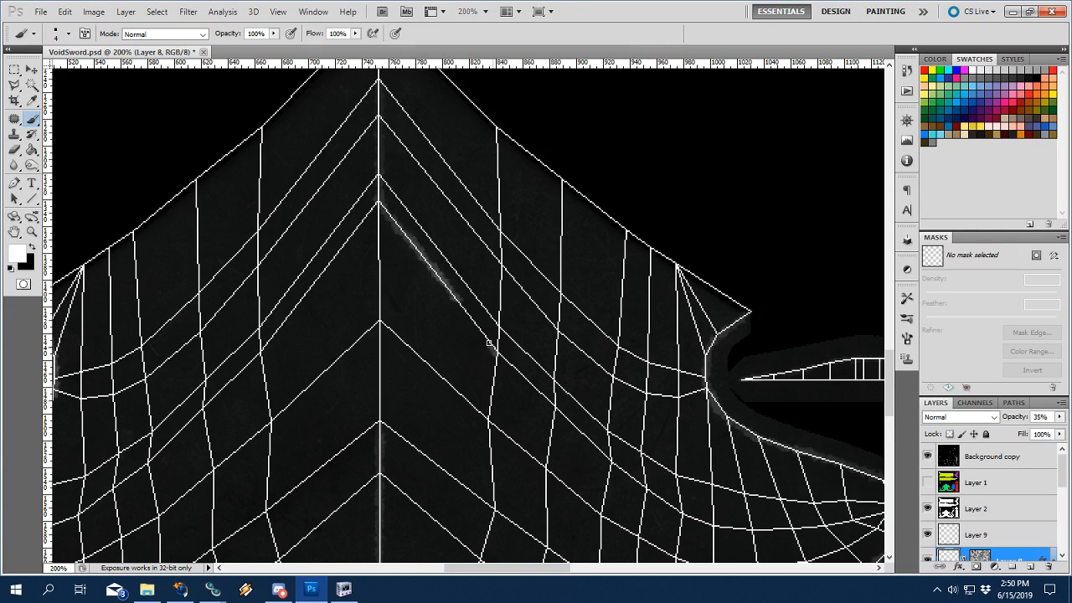
key(ctrl+z)
drag(488, 340, 458, 303)
drag(560, 395, 509, 342)
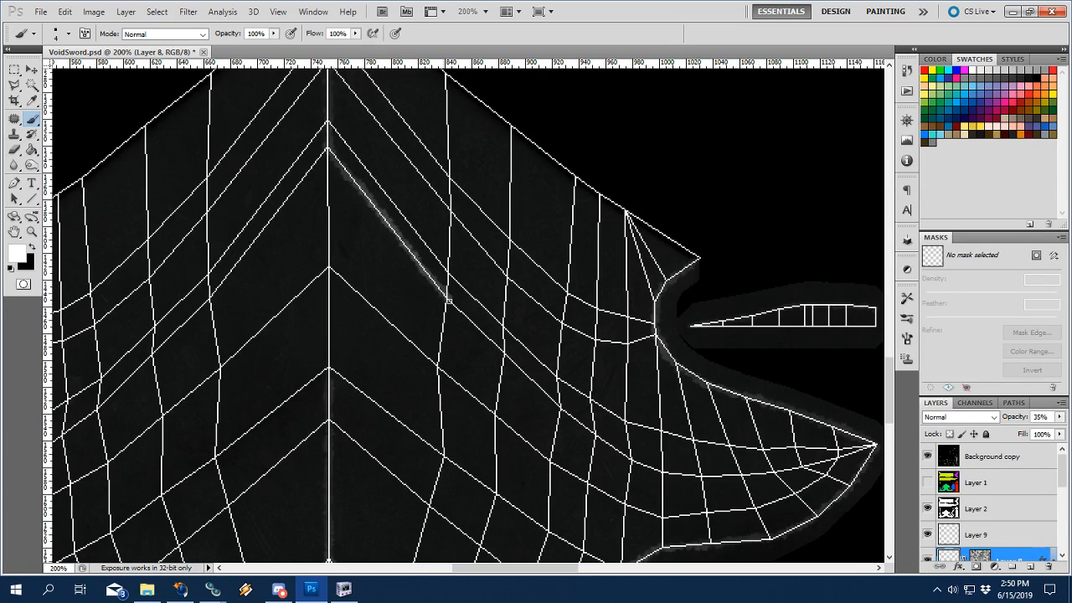
drag(449, 301, 530, 377)
drag(604, 419, 517, 348)
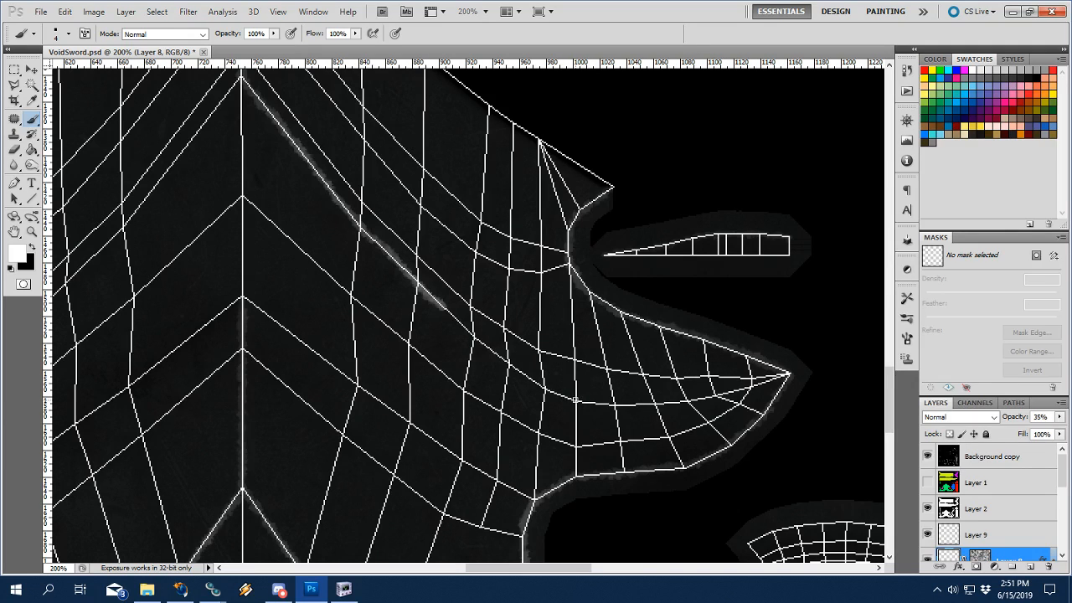
drag(577, 403, 441, 308)
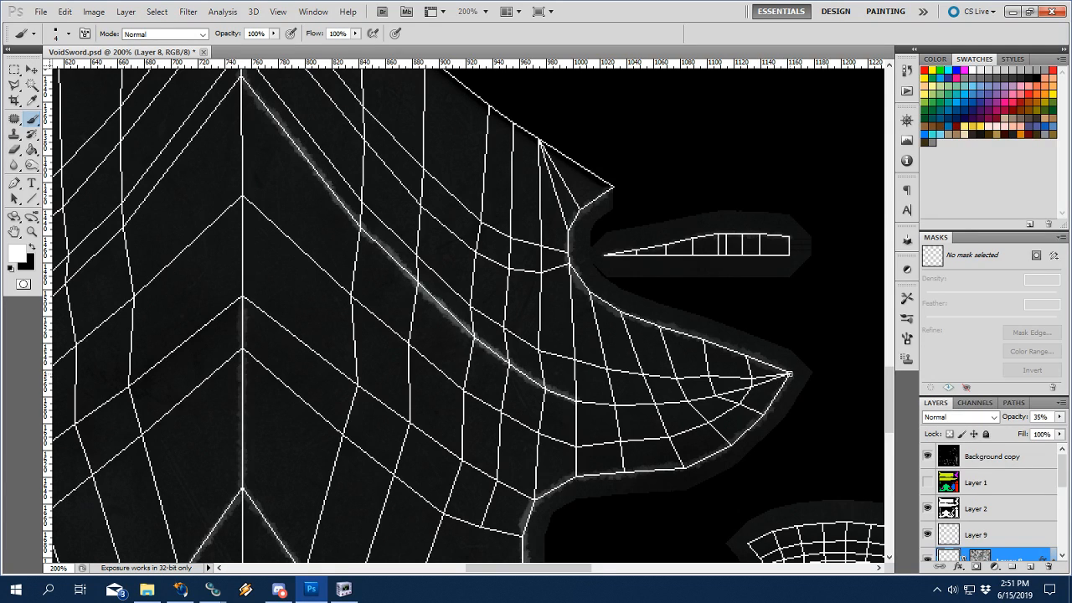
drag(728, 391, 580, 401)
Paint the matching highlight along the crossguard's left-hand ridge from the centre line towards the spike tip.
mouse_move(102, 291)
mouse_down()
mouse_move(394, 335)
mouse_move(444, 380)
mouse_up()
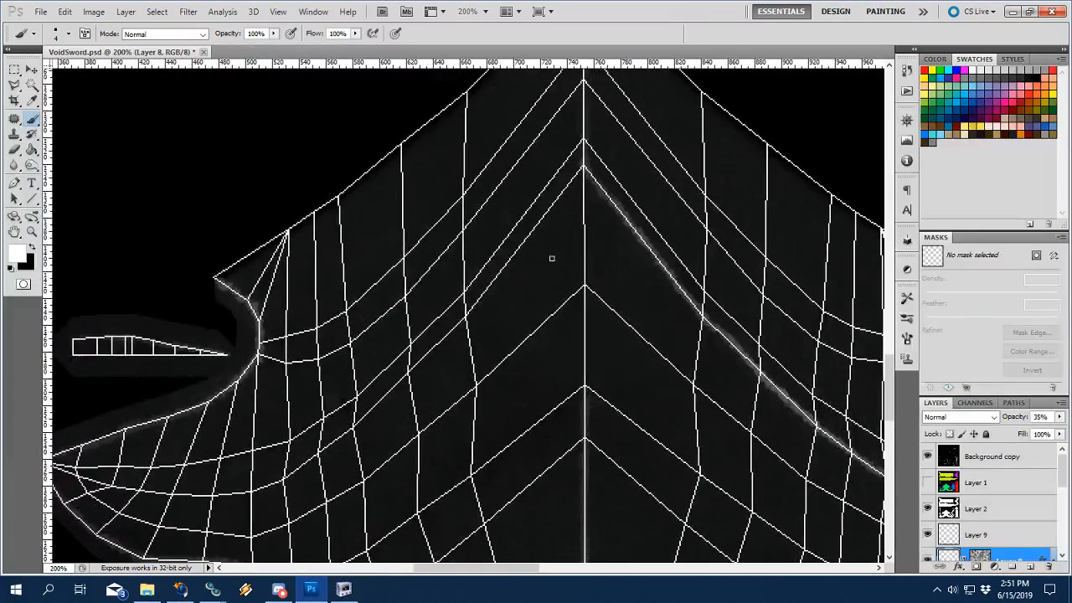
drag(576, 176, 459, 320)
mouse_move(496, 311)
mouse_down()
mouse_move(641, 223)
mouse_move(597, 238)
mouse_move(564, 275)
mouse_up()
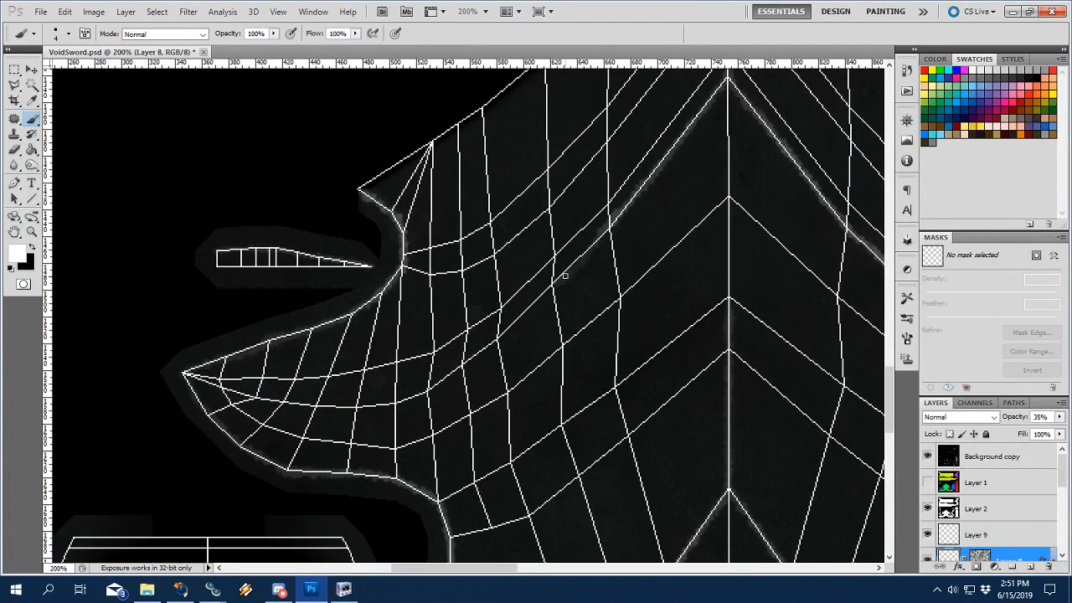
drag(601, 232, 489, 345)
mouse_move(489, 345)
mouse_down()
mouse_move(563, 311)
mouse_move(528, 340)
mouse_up()
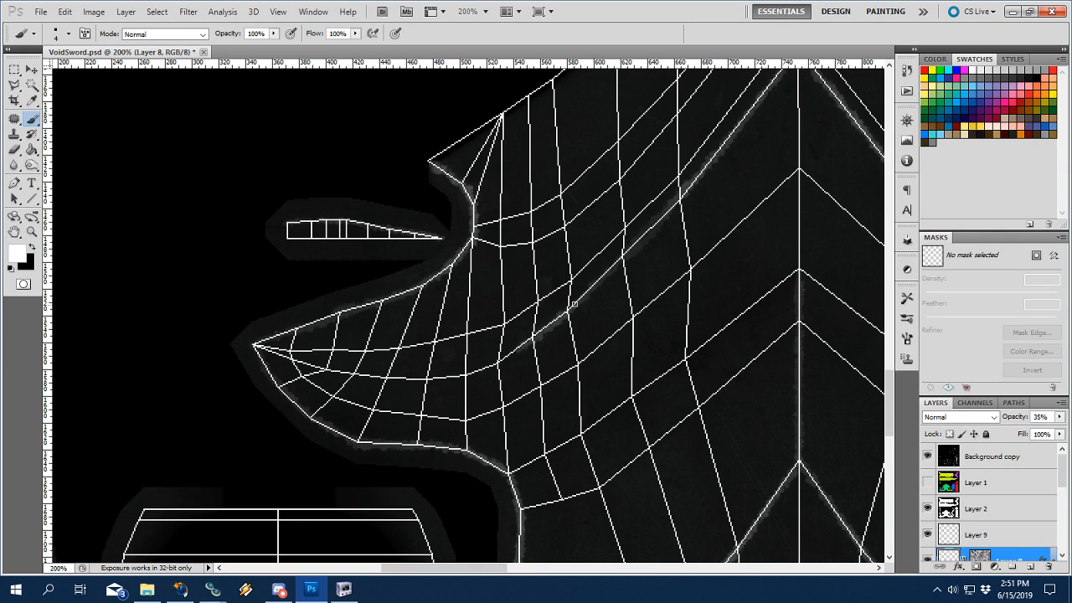
mouse_move(575, 305)
mouse_down()
mouse_move(510, 354)
mouse_move(534, 354)
mouse_move(510, 375)
mouse_move(514, 362)
mouse_move(400, 378)
mouse_up()
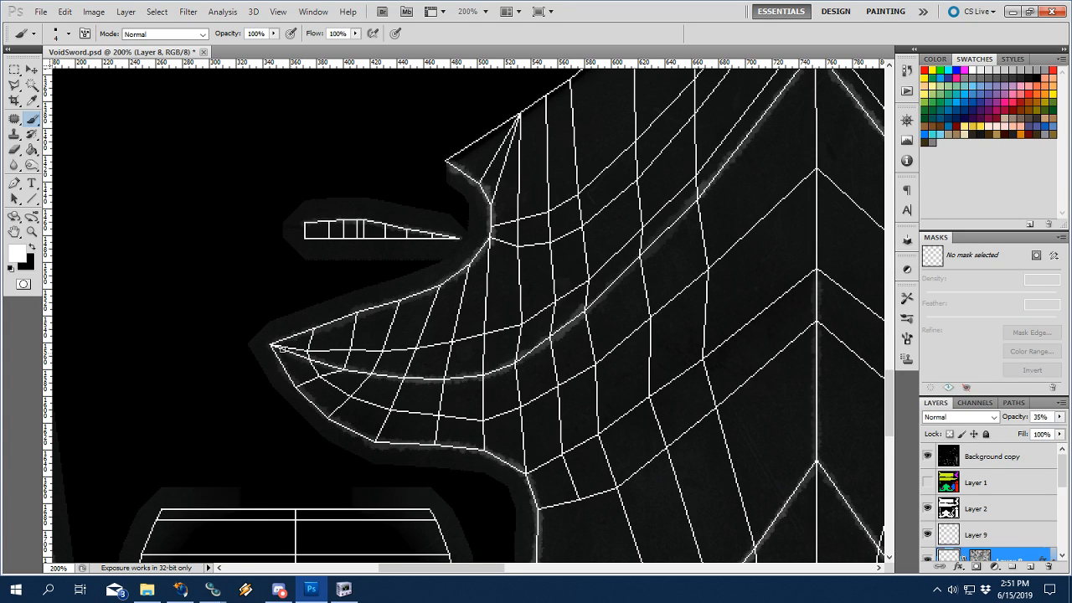
Hide the Background copy wireframe and examine the painted highlights across the crossguard and neighbouring pieces.
drag(780, 190, 603, 267)
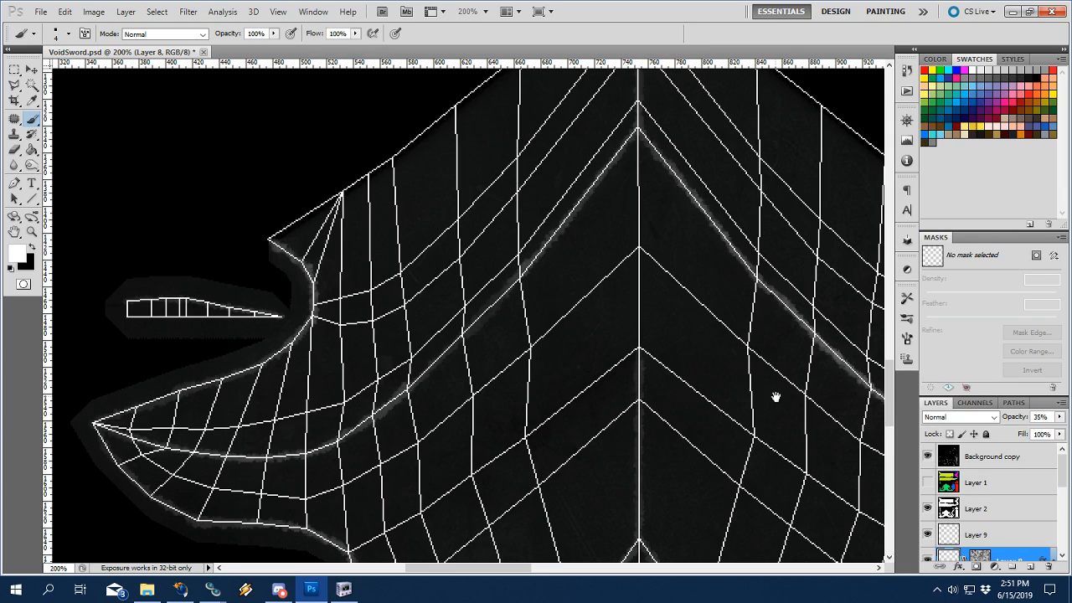
mouse_move(775, 397)
mouse_down()
mouse_move(632, 359)
mouse_move(634, 388)
mouse_up()
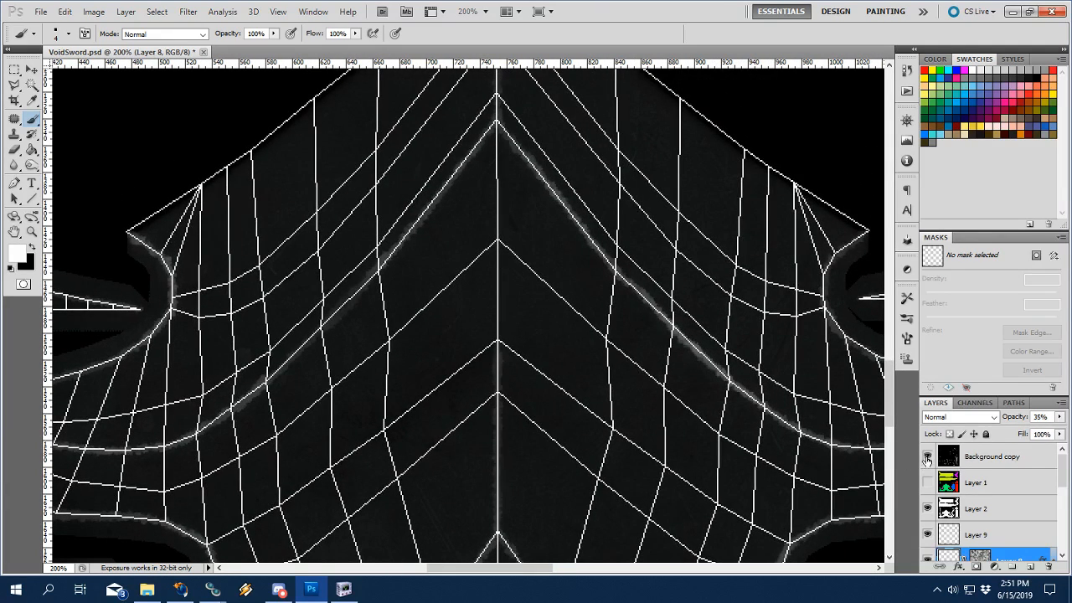
click(927, 457)
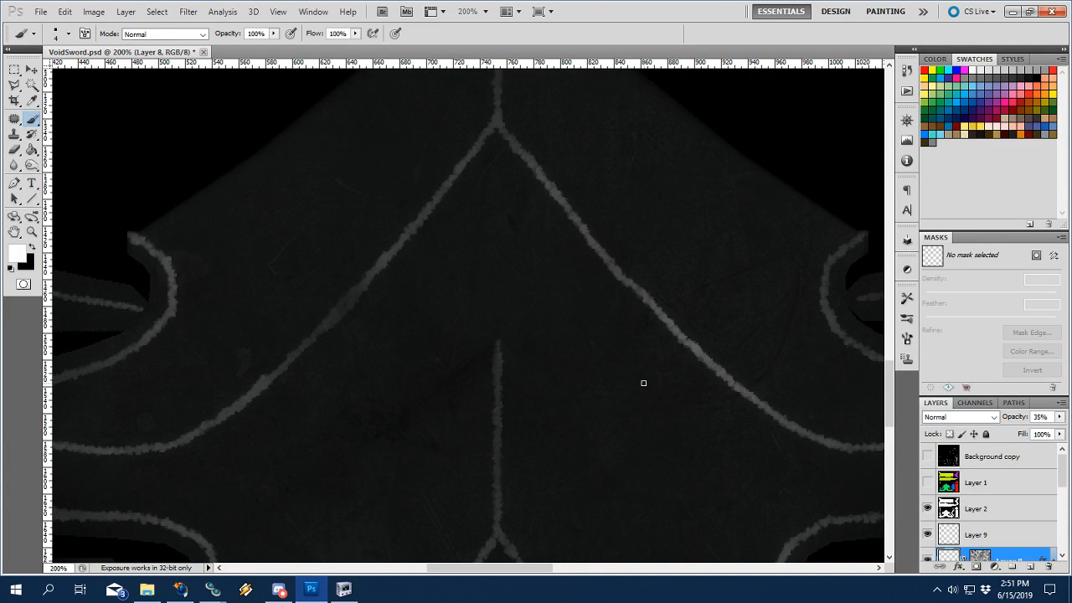
key(z)
alt+click(643, 383)
alt+click(641, 383)
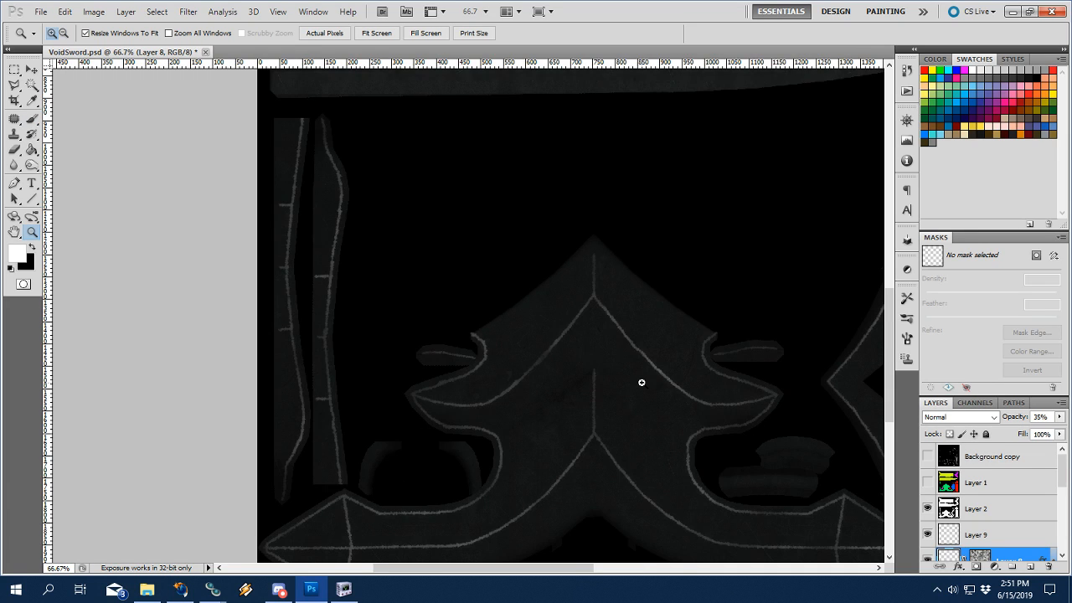
mouse_move(641, 383)
mouse_down()
mouse_move(407, 460)
mouse_move(411, 521)
mouse_move(353, 502)
mouse_up()
Show the Background copy wireframe and paint a 4 px highlight around the ring's outer edge on Layer 8.
click(926, 457)
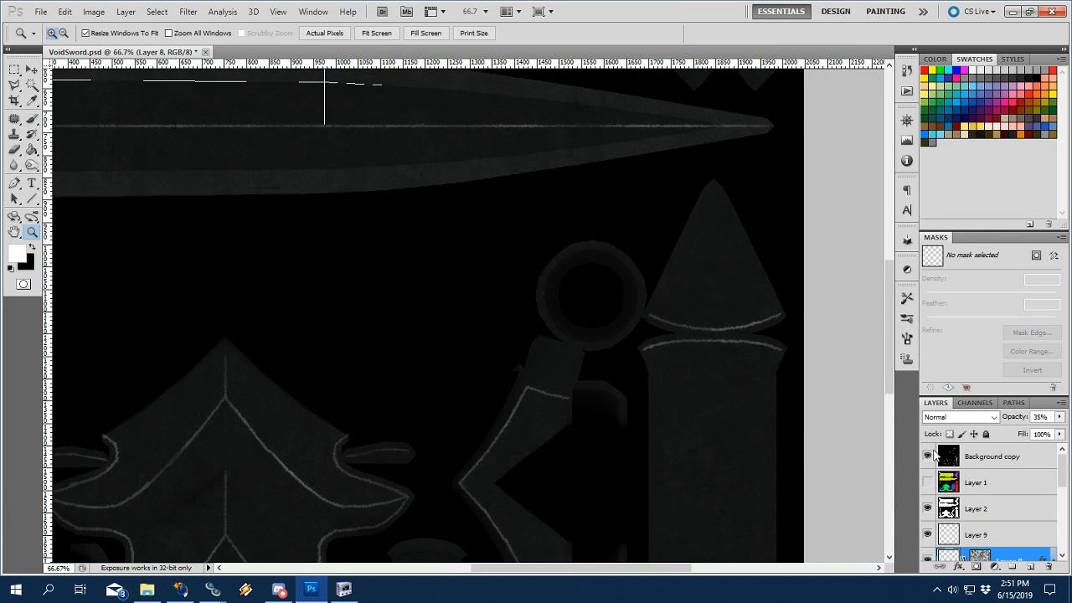
click(617, 299)
click(617, 299)
click(920, 484)
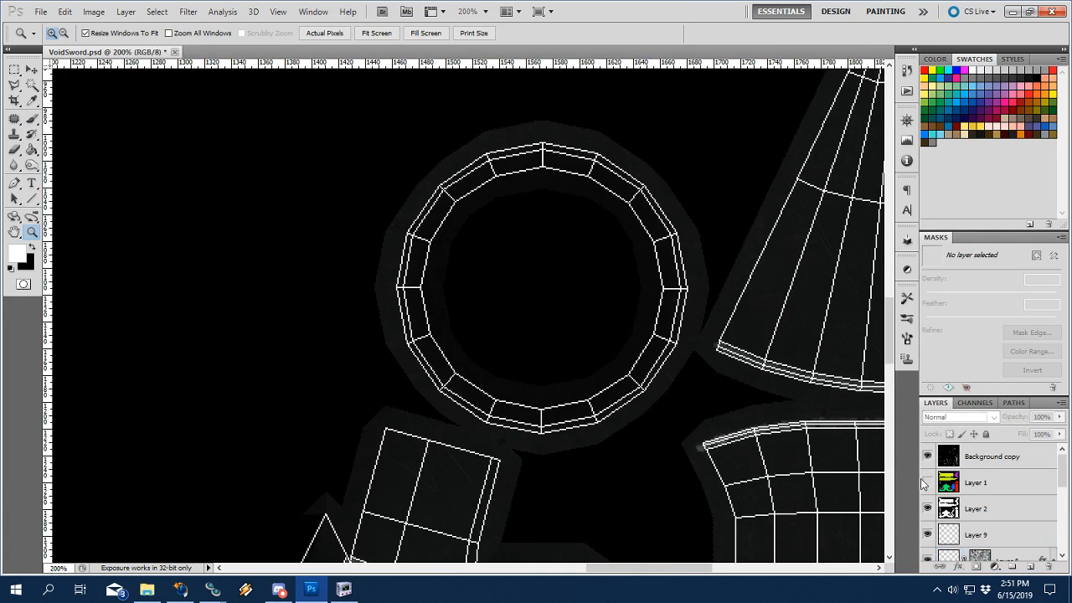
click(926, 483)
click(928, 483)
scroll(967, 492, down, 1)
click(951, 536)
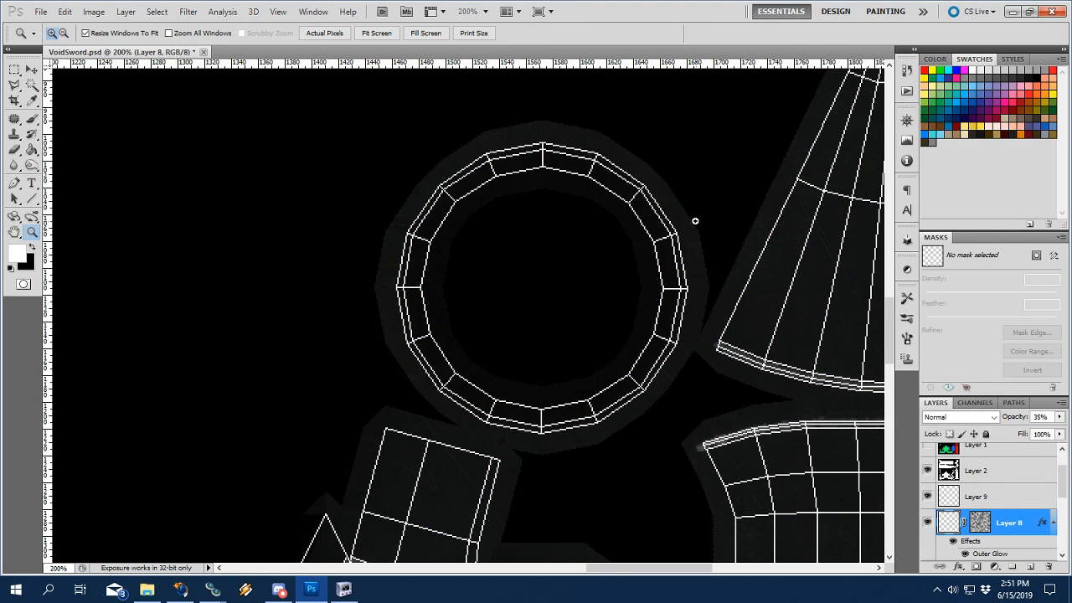
key(b)
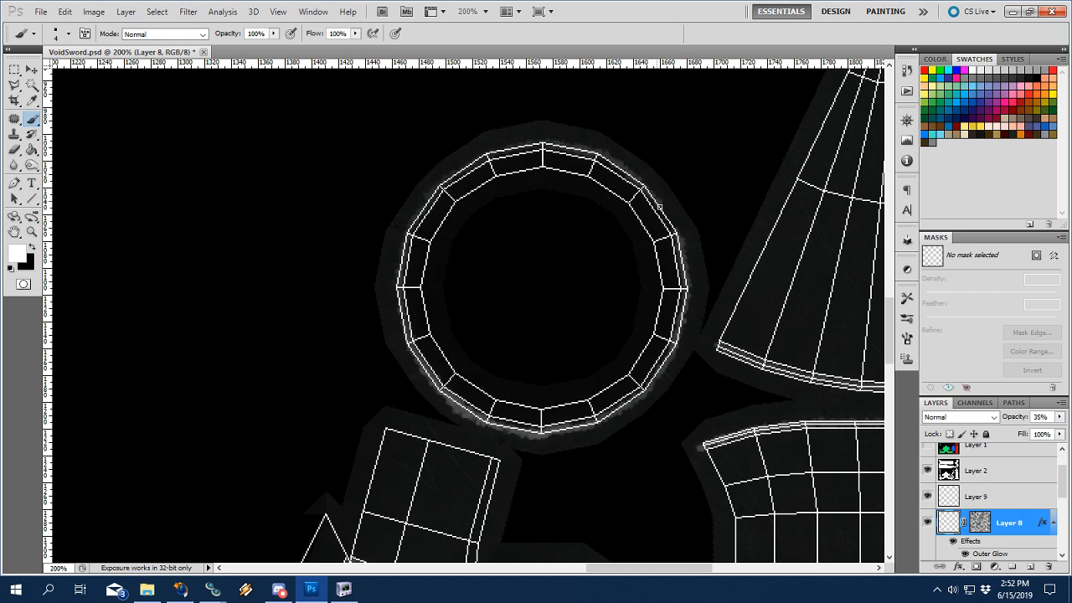
Hide the Background copy wireframe, set Layer 8's blend mode to Overlay and fit the whole texture in view.
scroll(962, 452, up, 2)
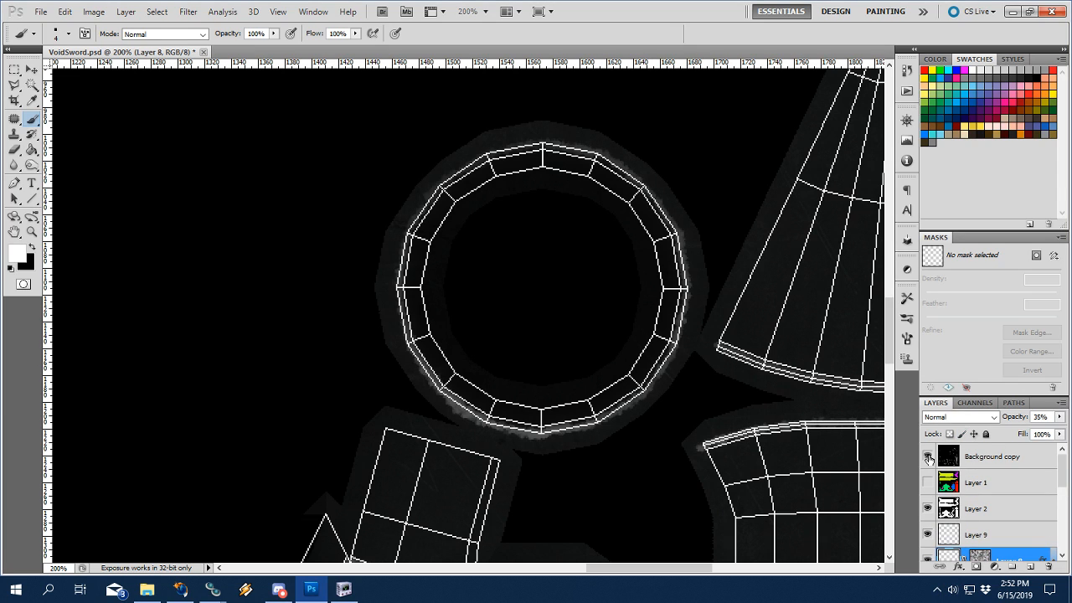
click(927, 457)
click(994, 417)
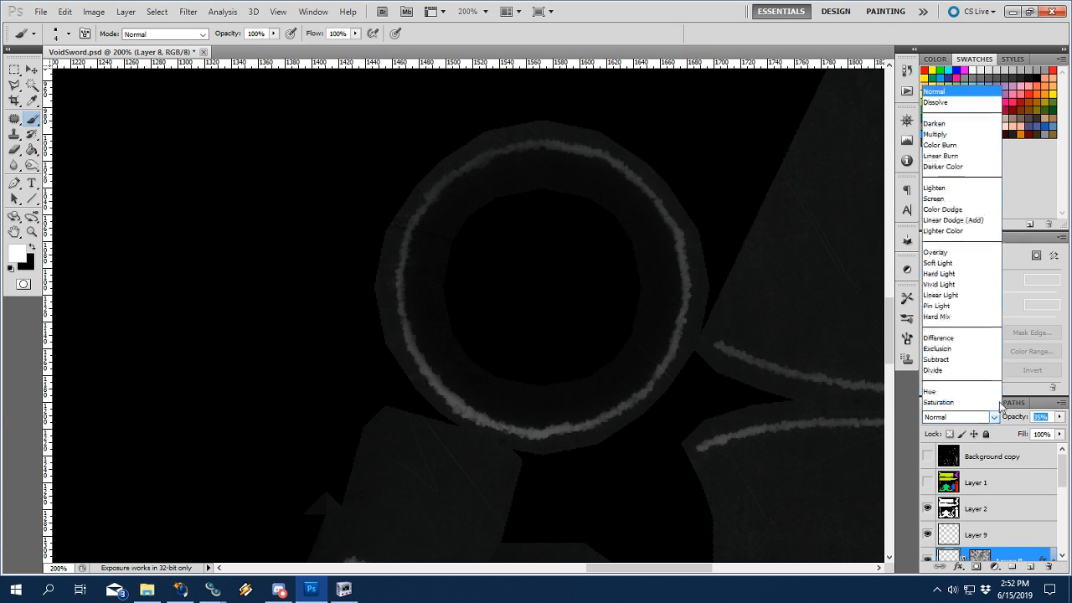
click(937, 239)
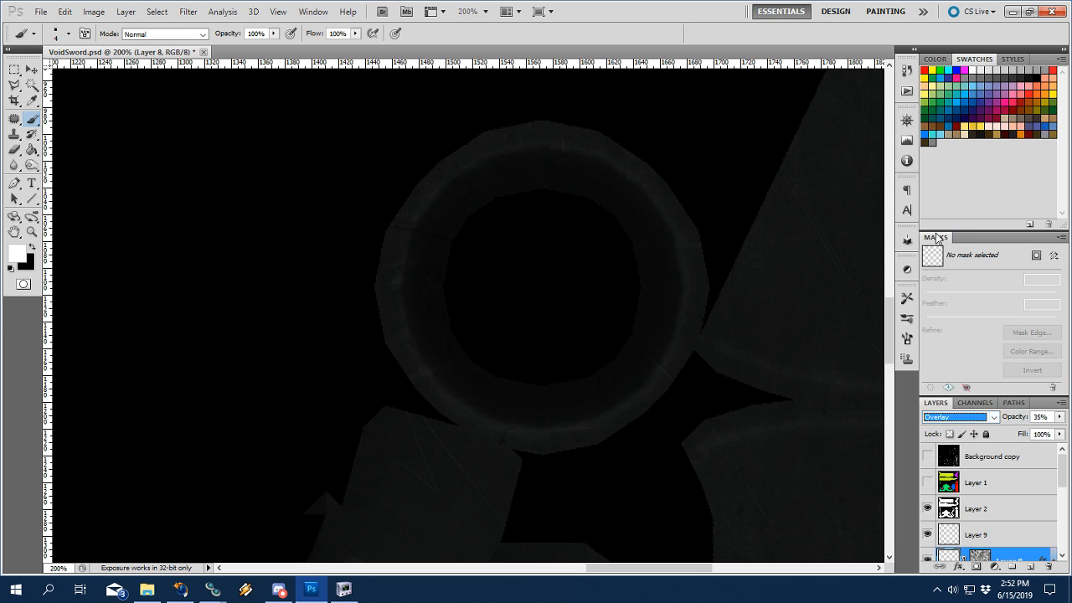
key(z)
right_click(626, 306)
click(669, 315)
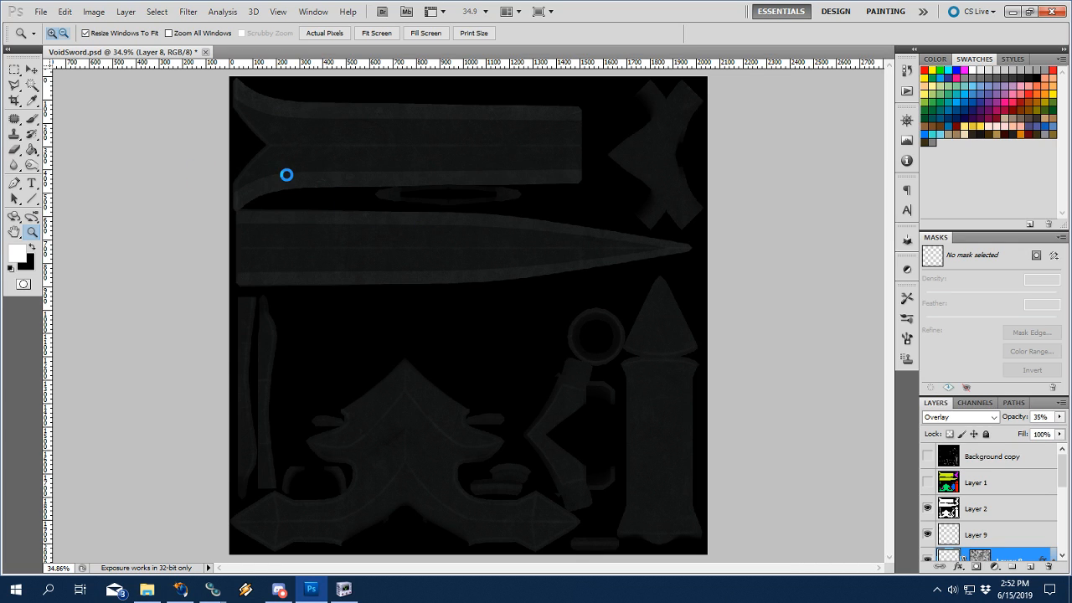
Select Layer 7, set the eraser size to 29 px and switch the layer's blend mode to Normal.
scroll(984, 502, down, 4)
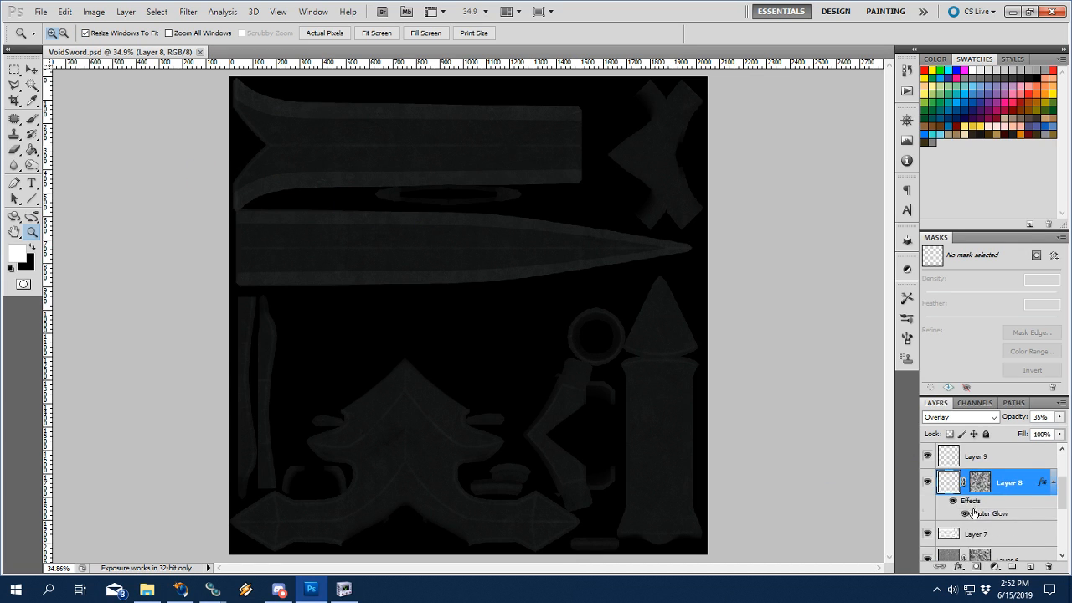
click(971, 511)
drag(388, 257, 199, 89)
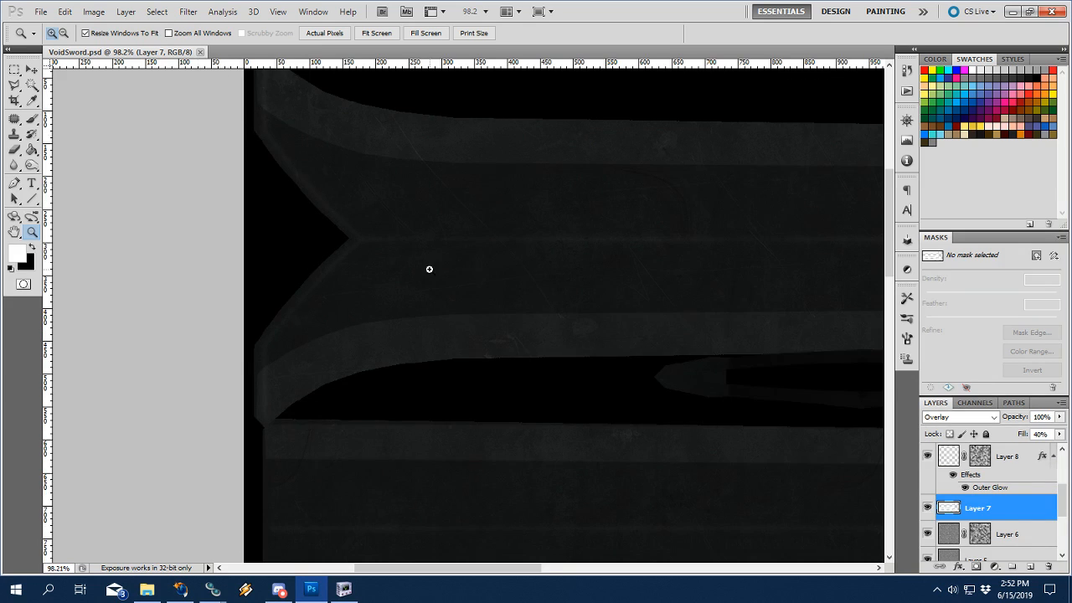
click(428, 269)
click(380, 281)
drag(329, 294, 471, 237)
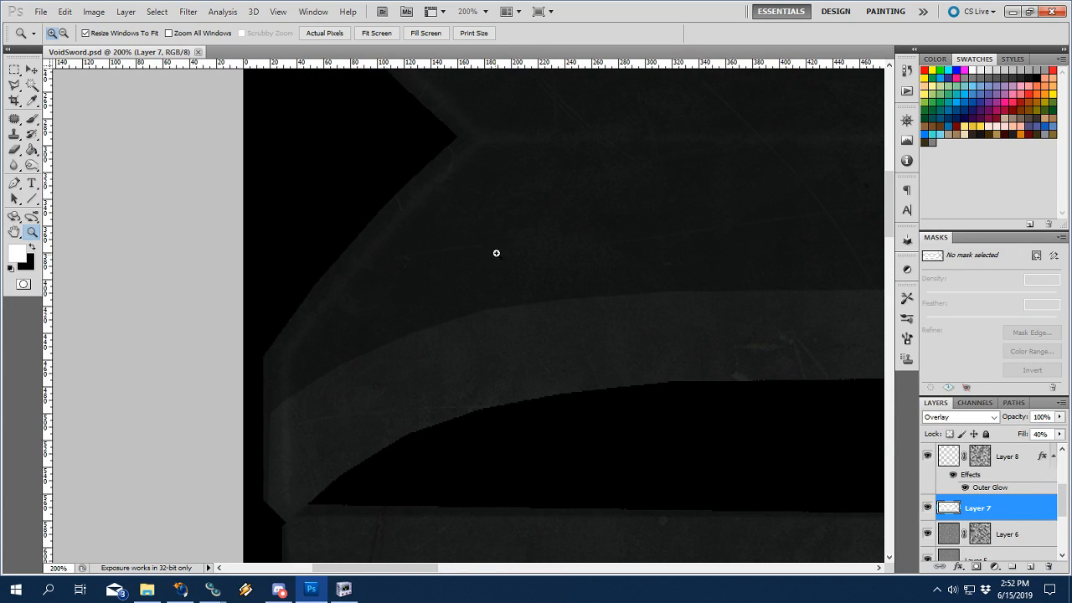
key(b)
right_click(497, 251)
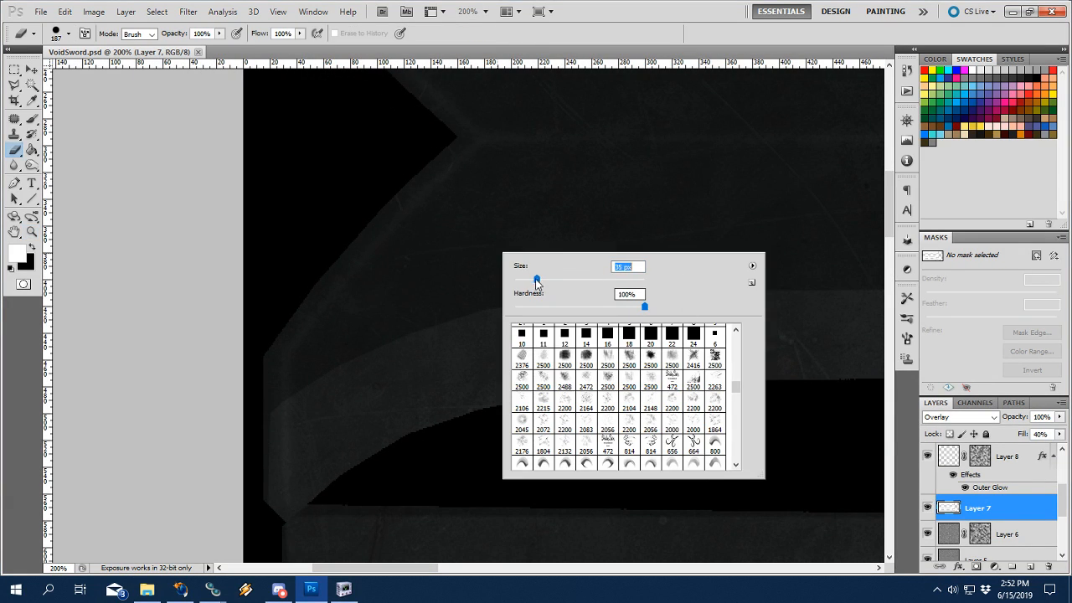
drag(537, 283, 533, 282)
click(627, 68)
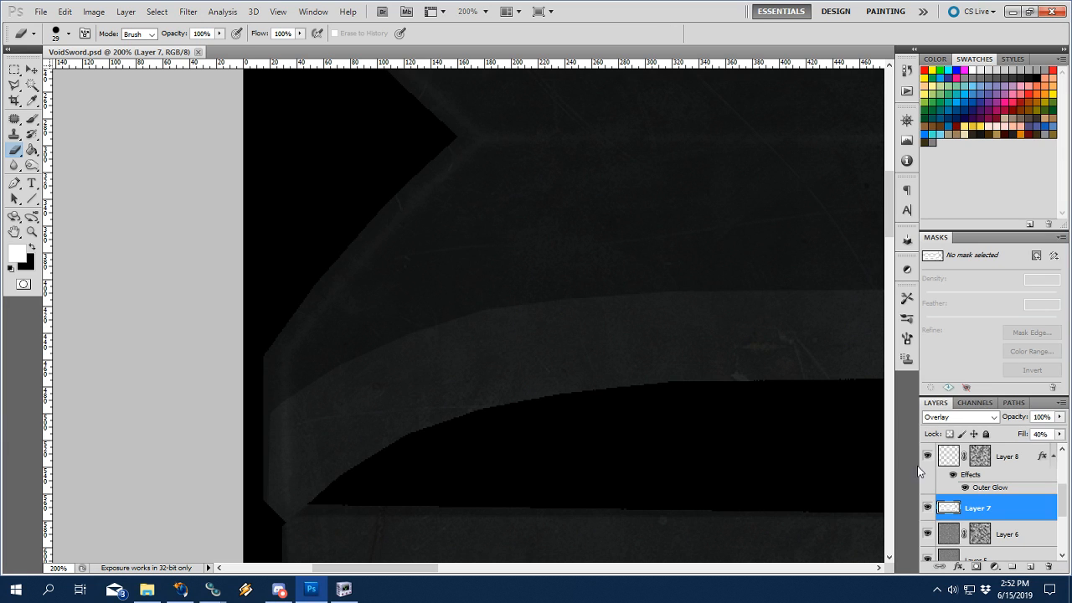
click(993, 417)
click(946, 72)
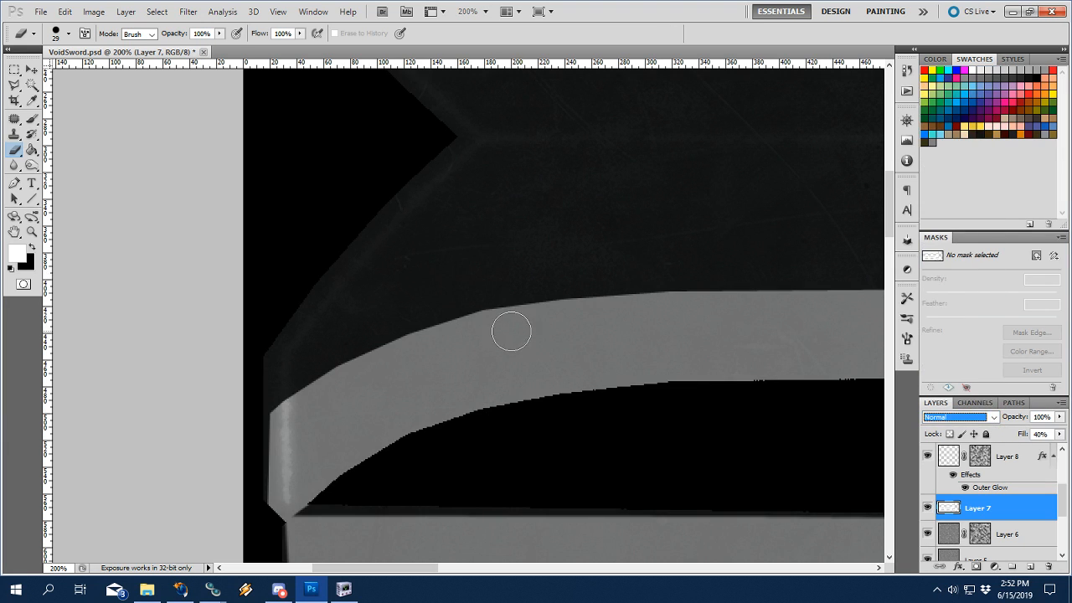
Erase the angular corners along the inner edge of the upper blade piece's lower grey band near the forked end.
click(463, 292)
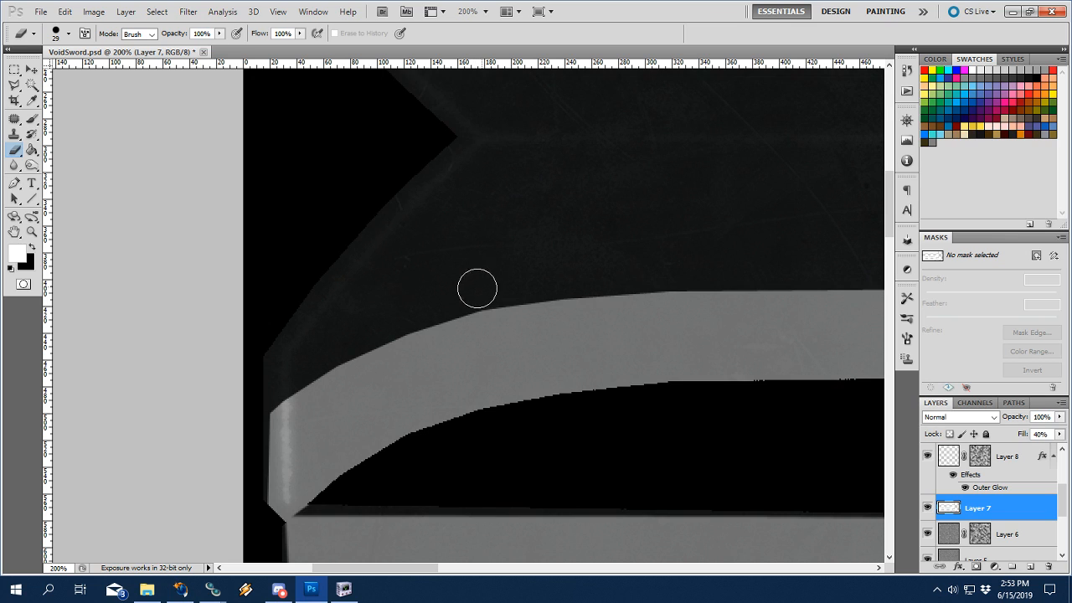
right_click(522, 251)
click(671, 25)
key(z)
alt+click(477, 246)
alt+click(477, 246)
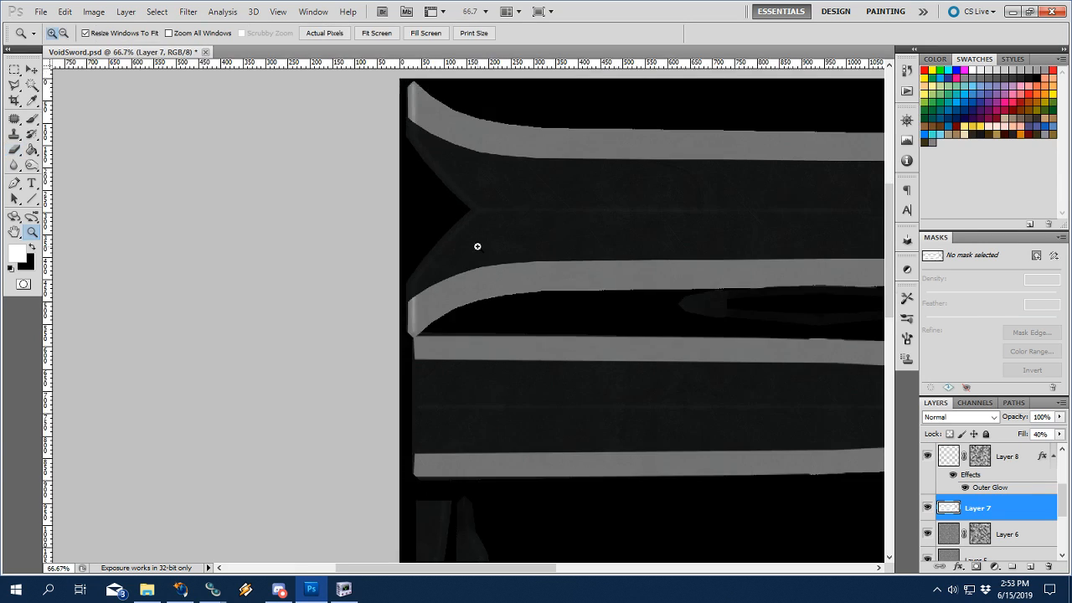
With a 61 px eraser, smooth the curved inner edge of the upper grey band near the blade's forked end.
drag(517, 324, 539, 338)
key(b)
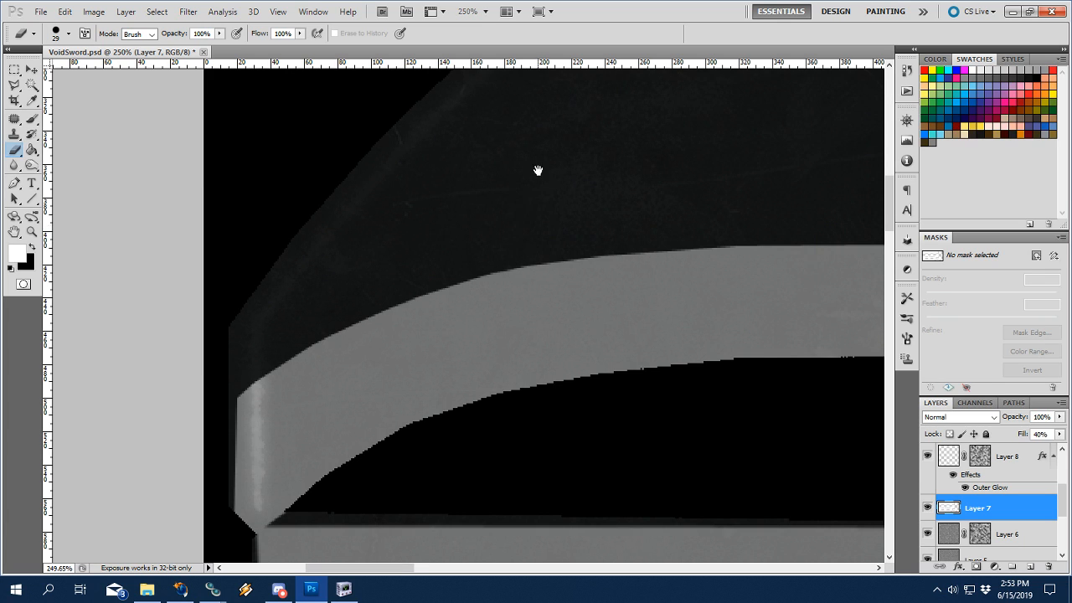
mouse_move(538, 170)
mouse_down()
mouse_move(535, 422)
mouse_move(547, 344)
mouse_up()
drag(554, 300, 561, 354)
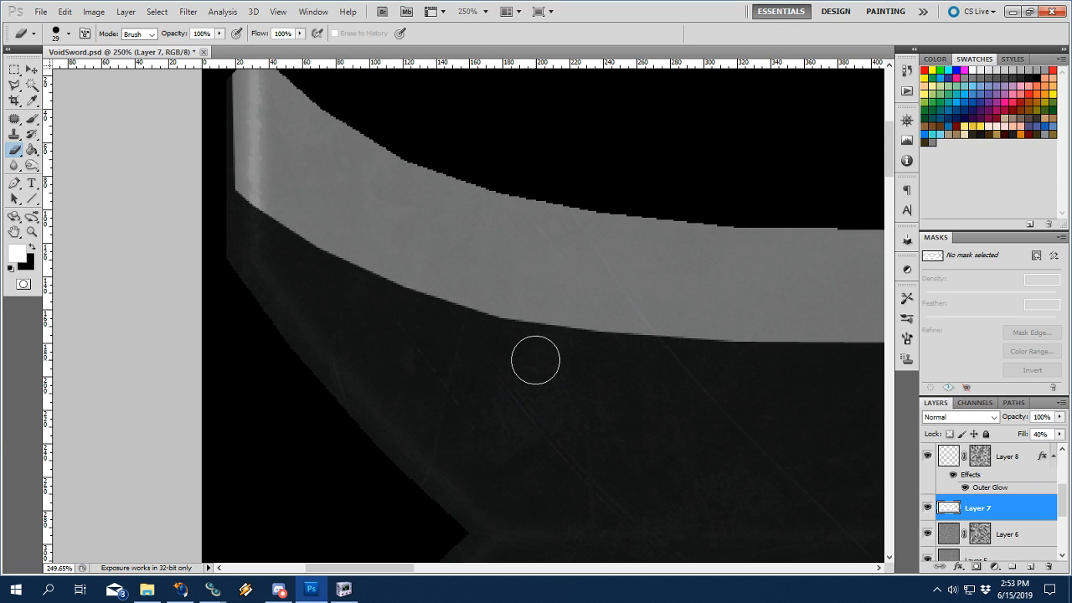
right_click(535, 359)
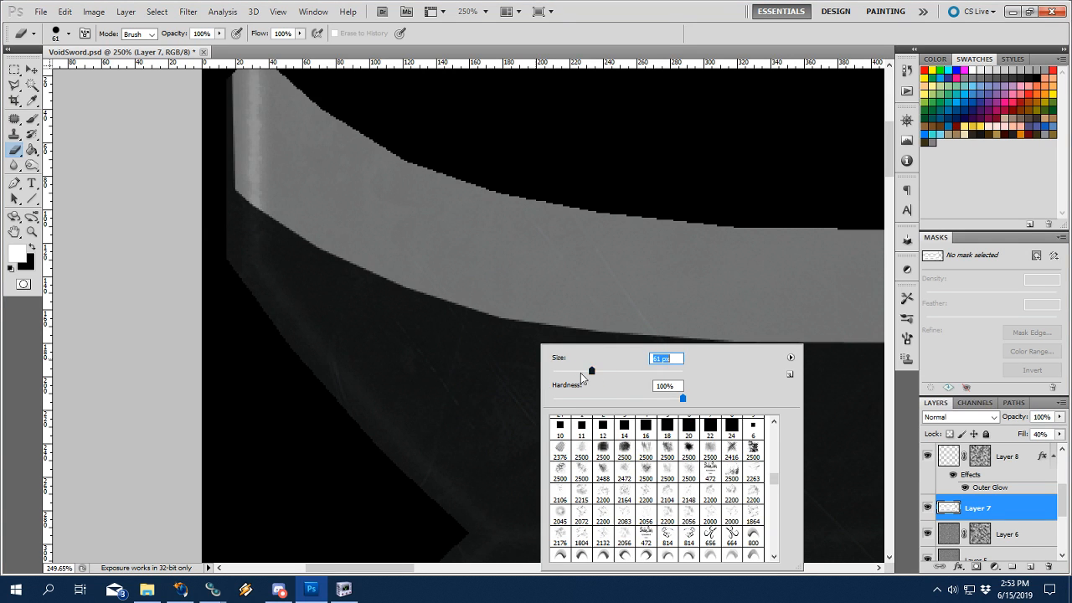
click(490, 379)
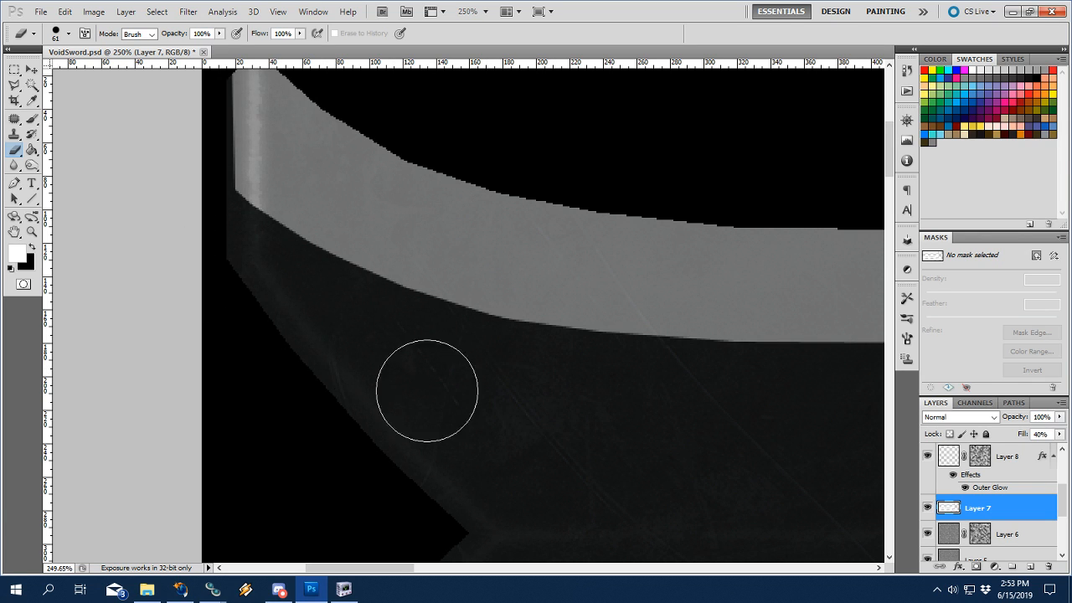
With a 91 px eraser, further round the inner curve of the lower grey band near the forked end.
scroll(427, 390, down, 5)
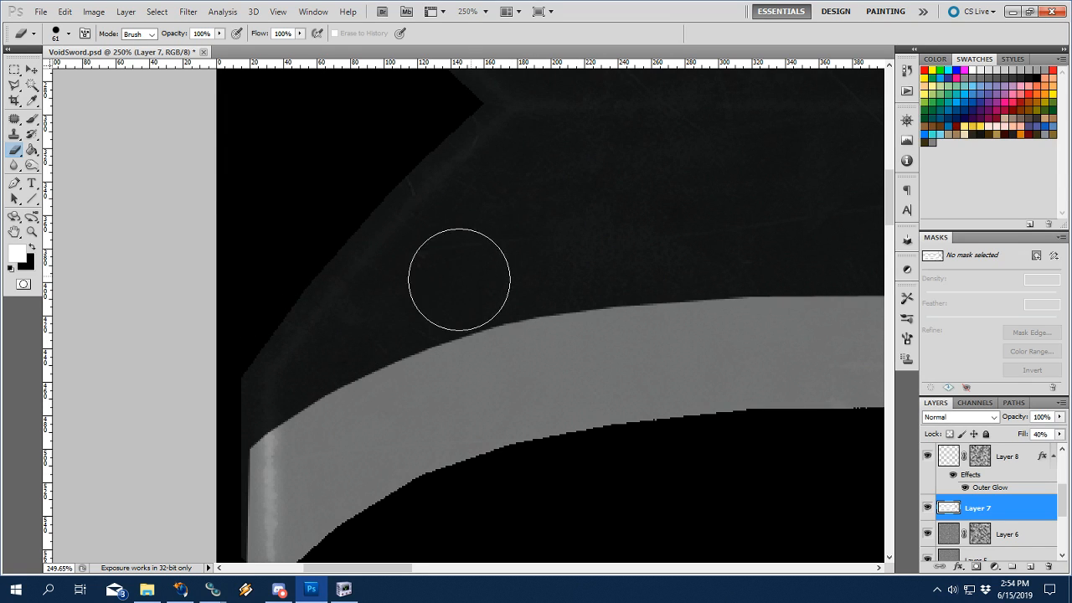
right_click(399, 287)
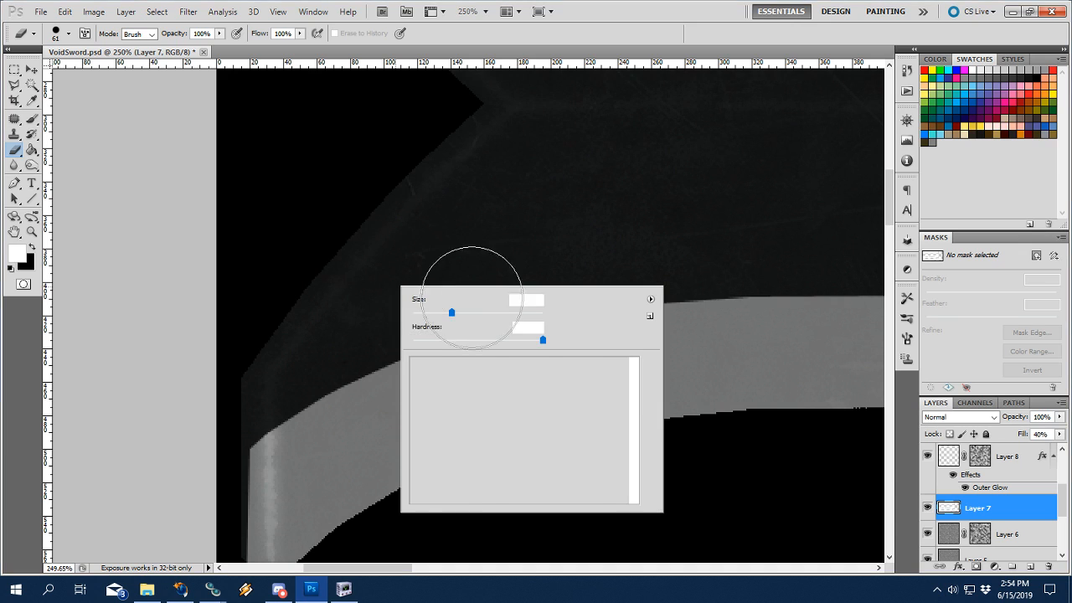
drag(452, 312, 472, 312)
click(632, 31)
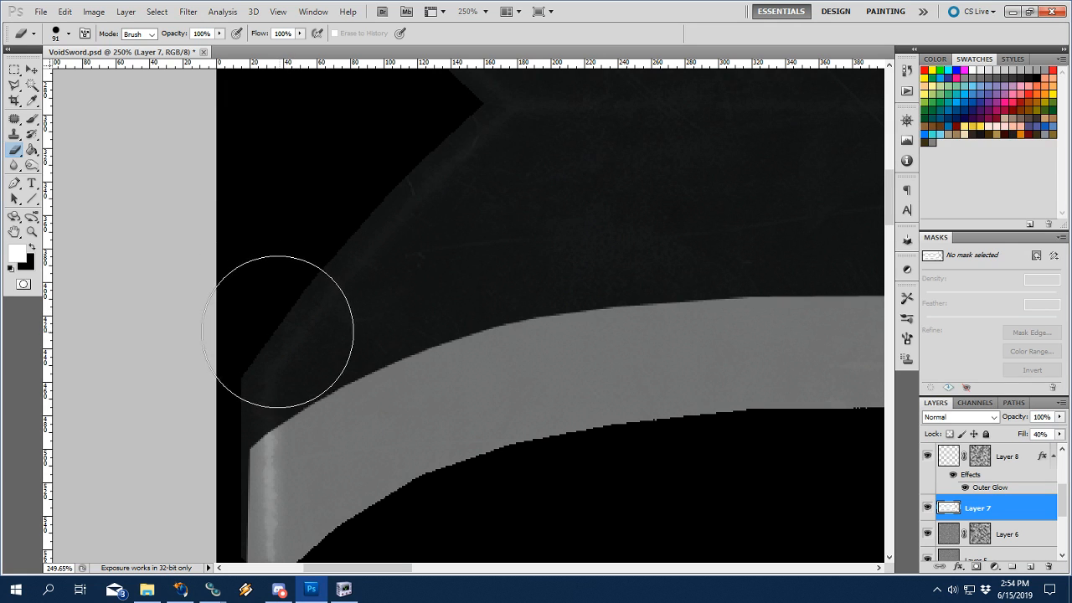
Set Layer 7's blend mode to Overlay, apply the Blur More filter and fit the whole texture in view.
click(990, 420)
click(929, 237)
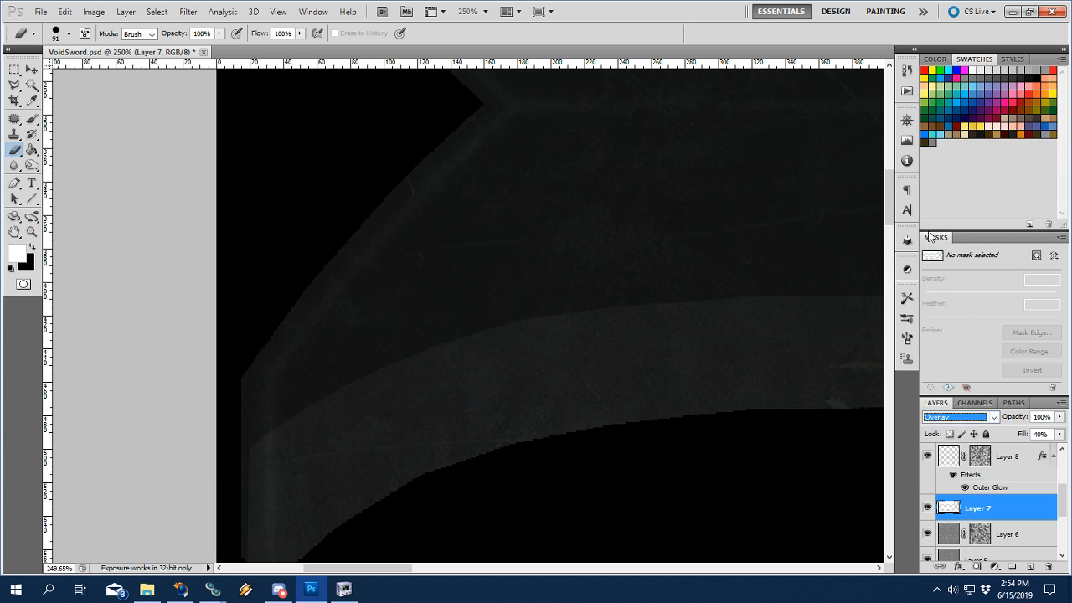
click(187, 14)
mouse_move(211, 135)
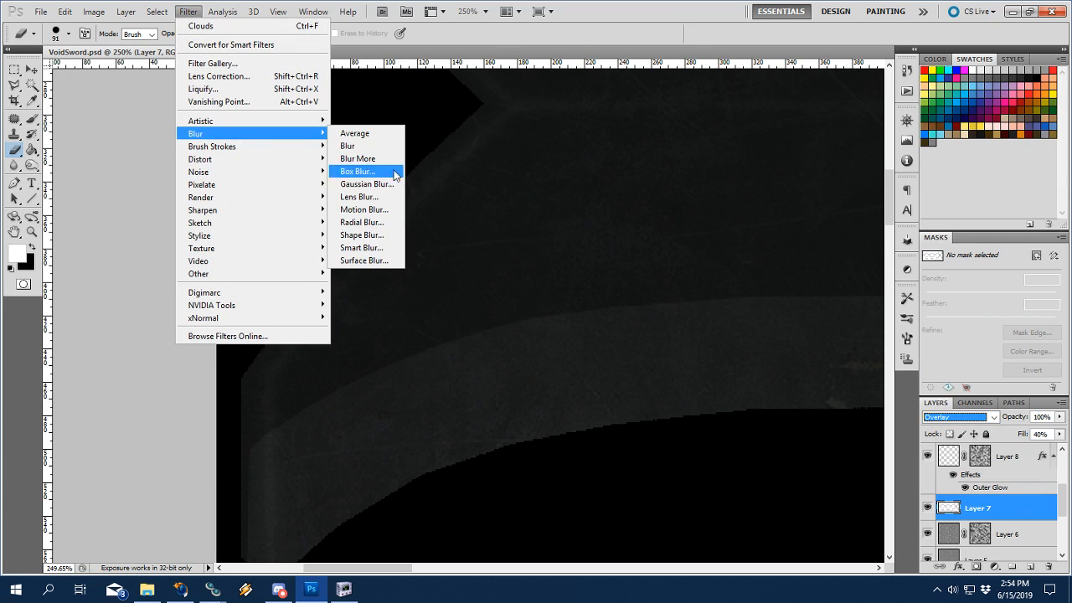
click(363, 159)
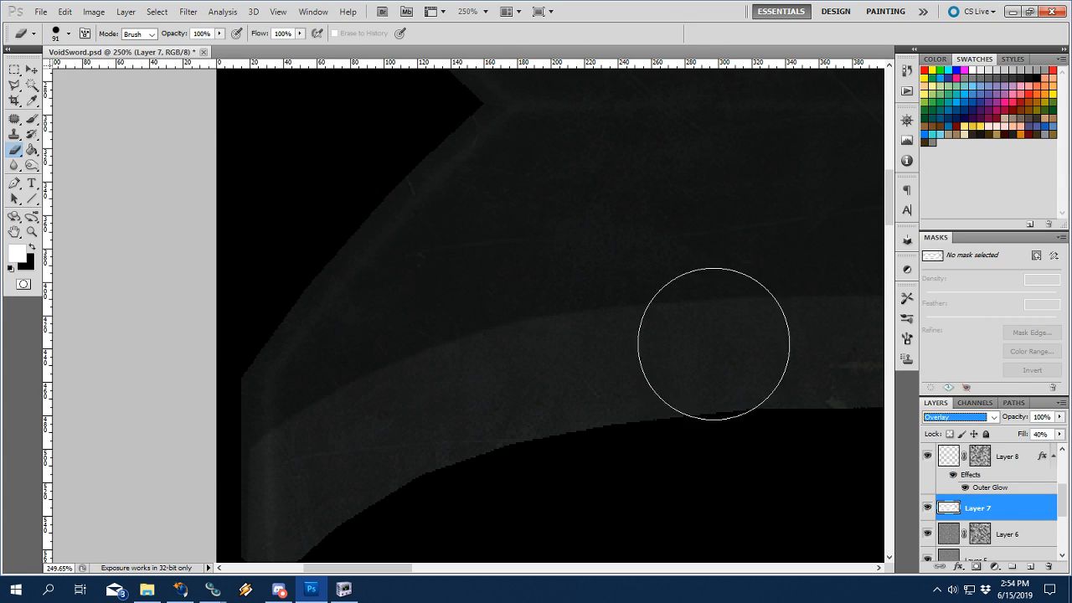
key(z)
right_click(590, 239)
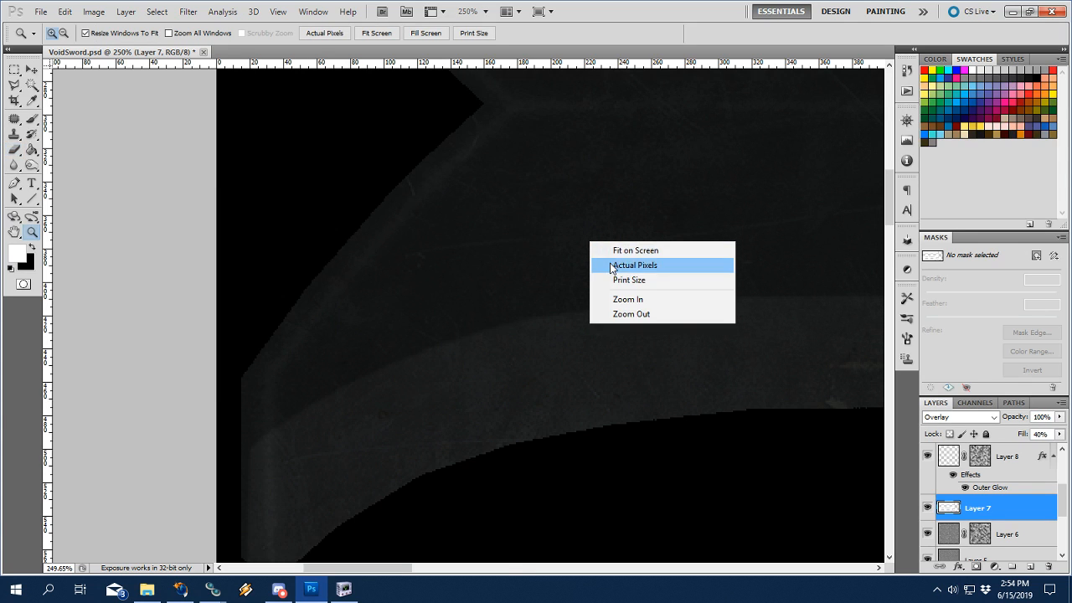
click(628, 262)
right_click(640, 271)
click(662, 280)
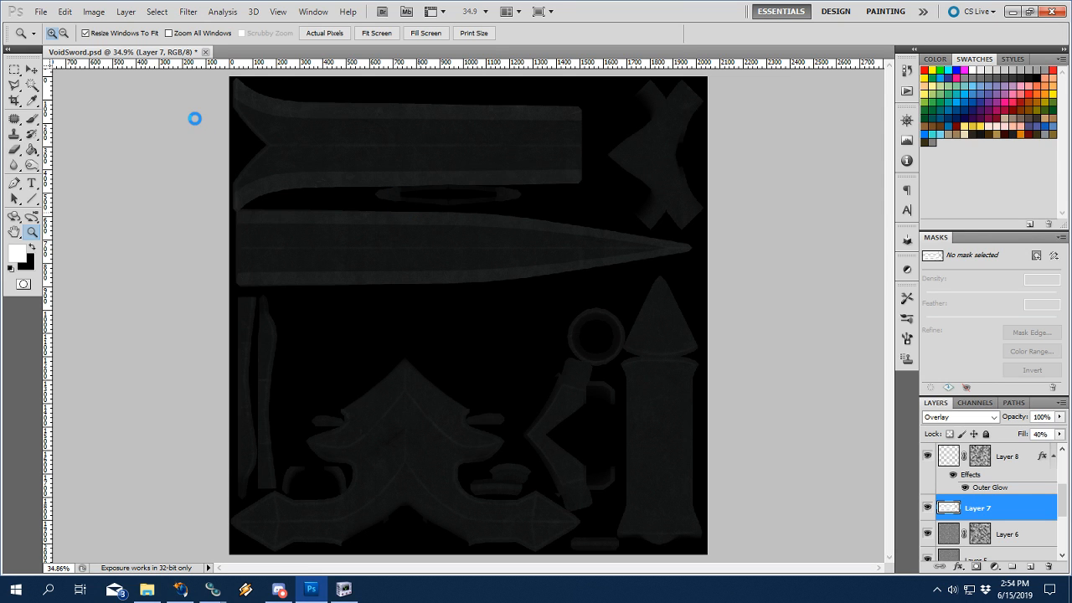
Save a copy of the texture as VoidSword.dds in D3D/DDS format without layers, replacing the existing file.
click(40, 12)
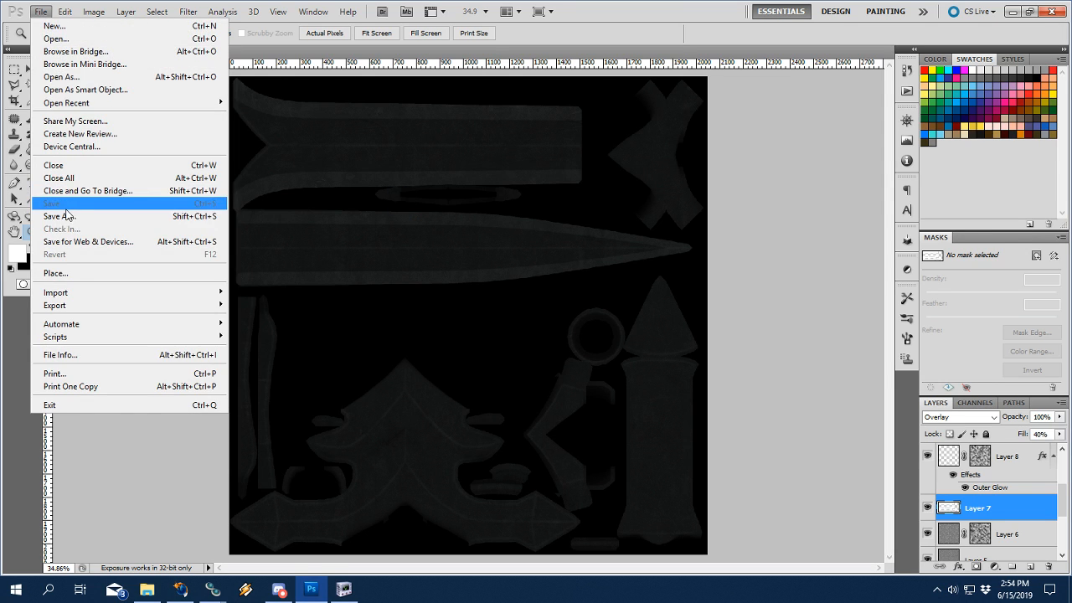
click(72, 216)
click(476, 341)
click(479, 398)
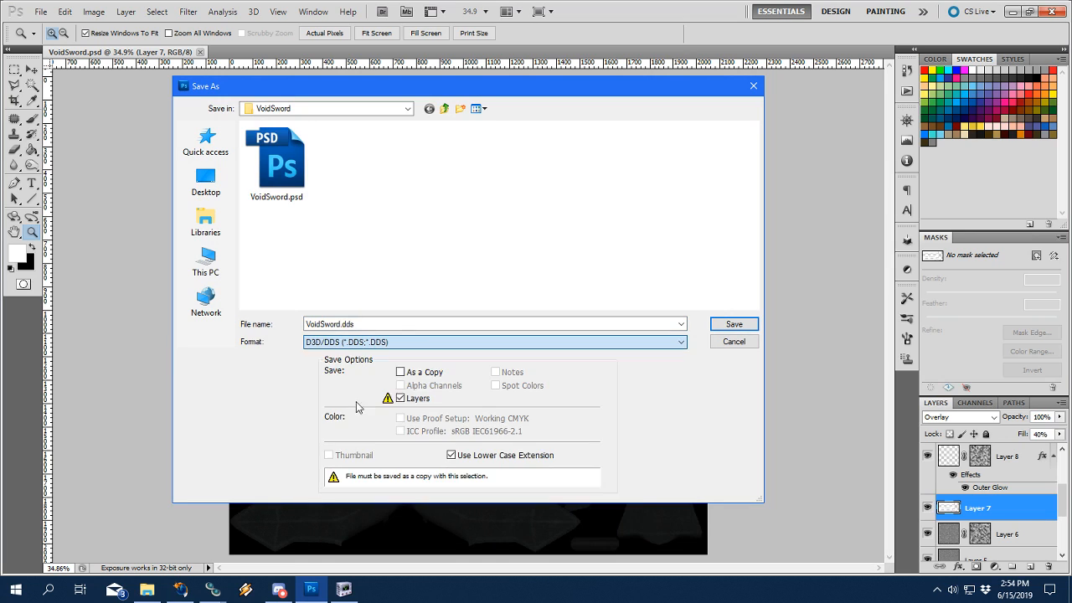
click(732, 327)
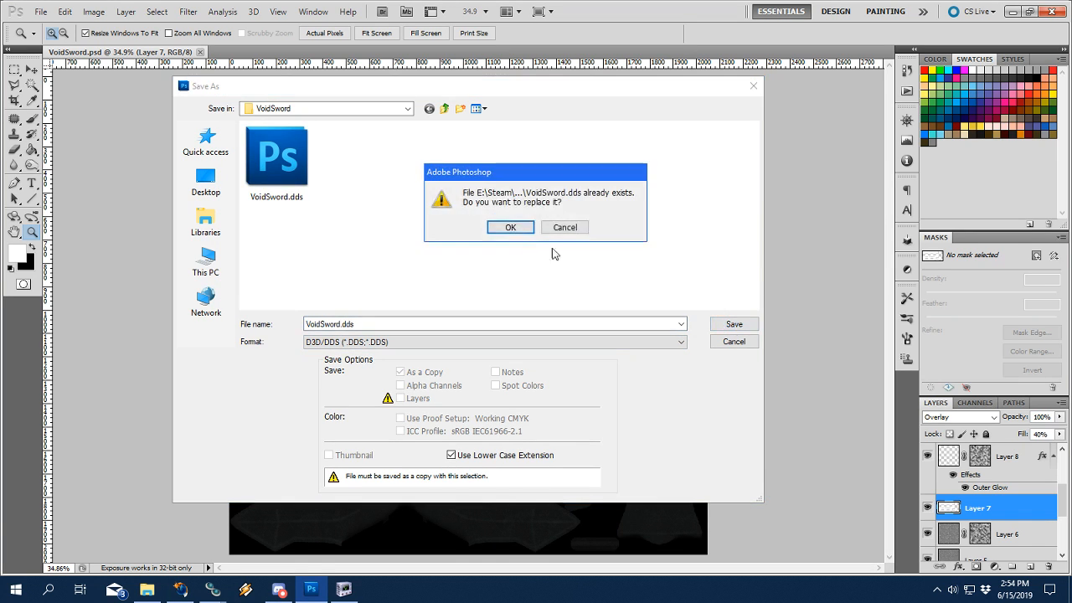
click(499, 223)
click(603, 141)
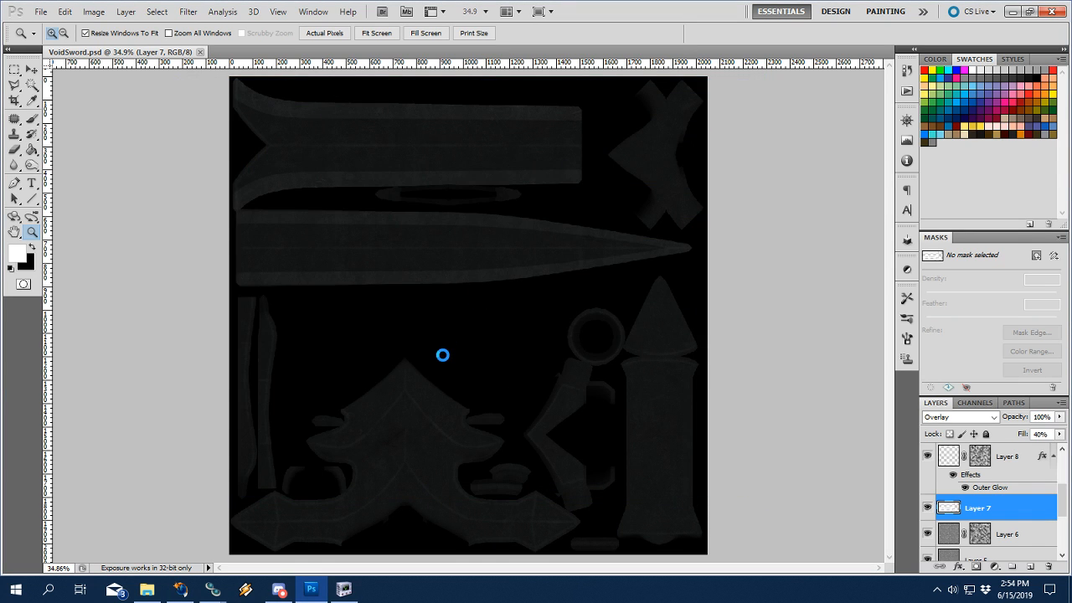
Switch to NifSkope and examine the updated texture on the sword model from different views.
click(344, 589)
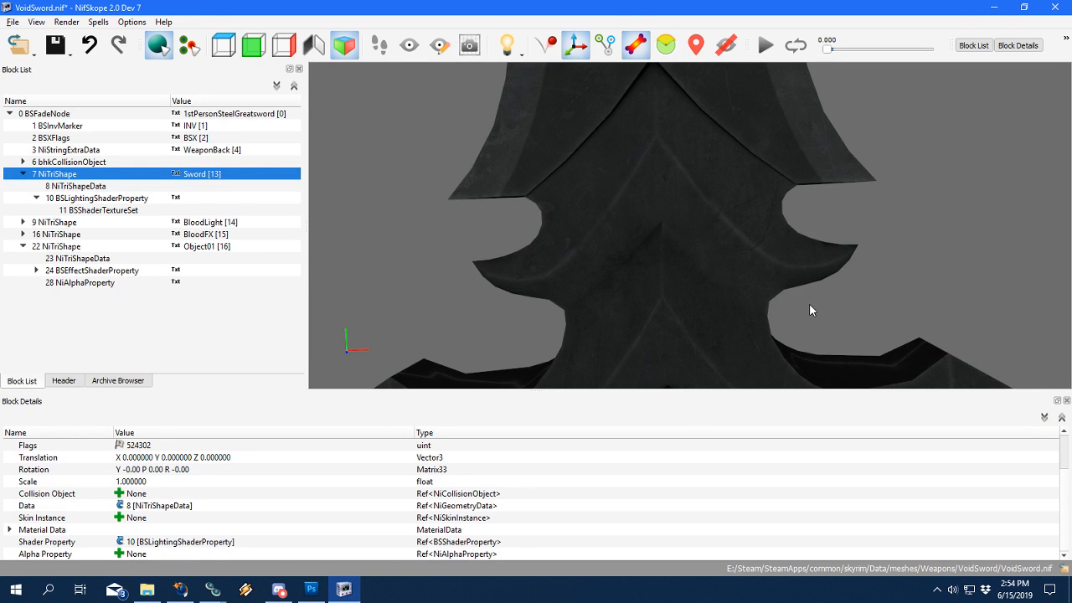
drag(809, 310, 638, 201)
drag(655, 205, 650, 257)
Switch back to Photoshop and select Layer 8.
click(311, 588)
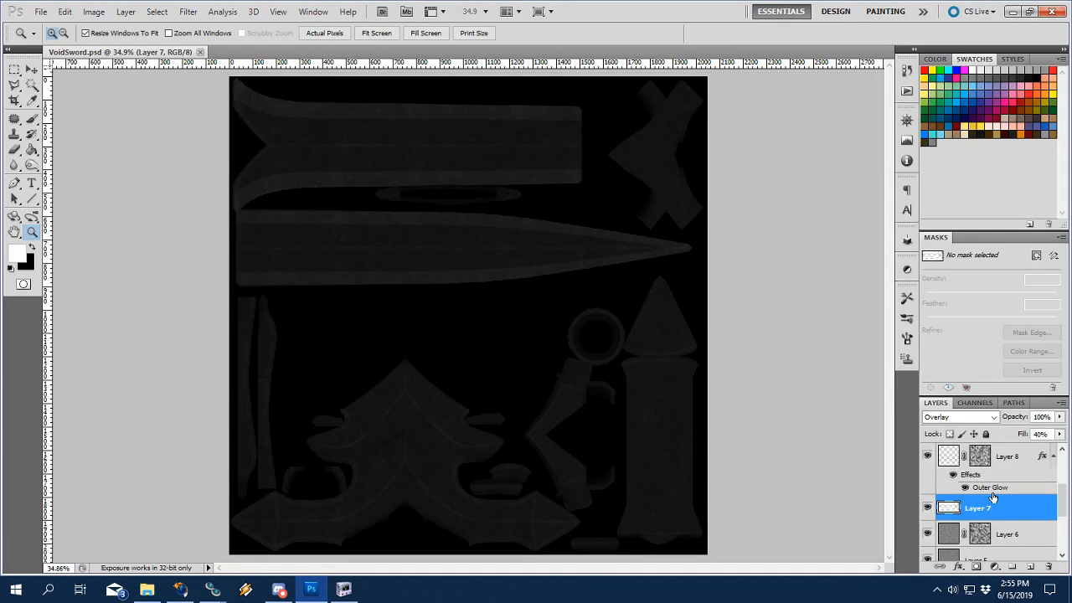
scroll(962, 494, up, 1)
click(951, 489)
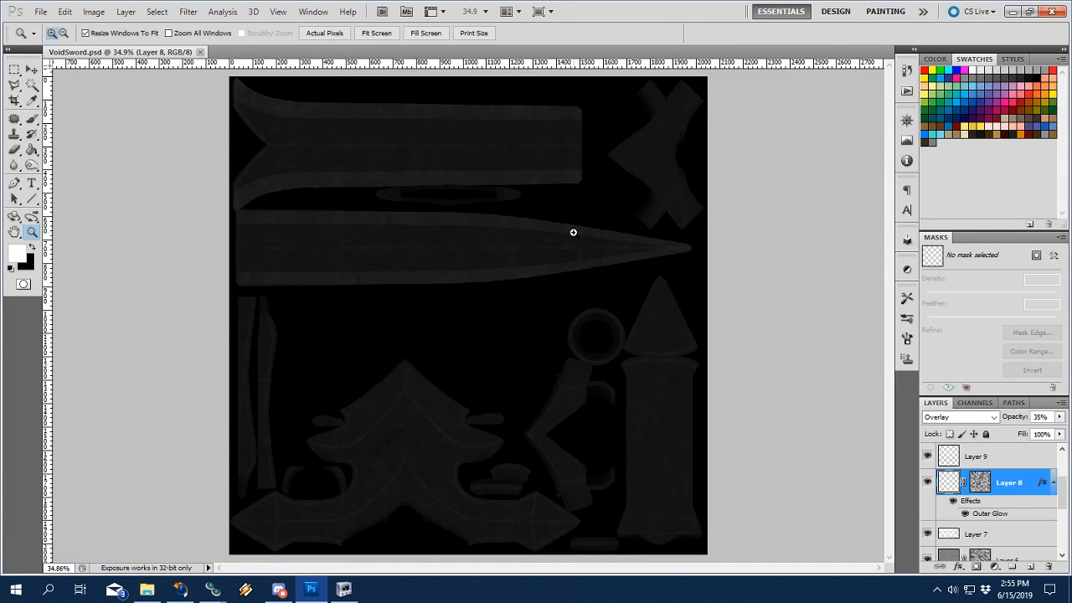
Check the narrow diamond-shaped piece between the blades against the Background copy wireframe layer, and hide that layer again.
drag(267, 240, 249, 242)
scroll(983, 460, up, 3)
click(927, 456)
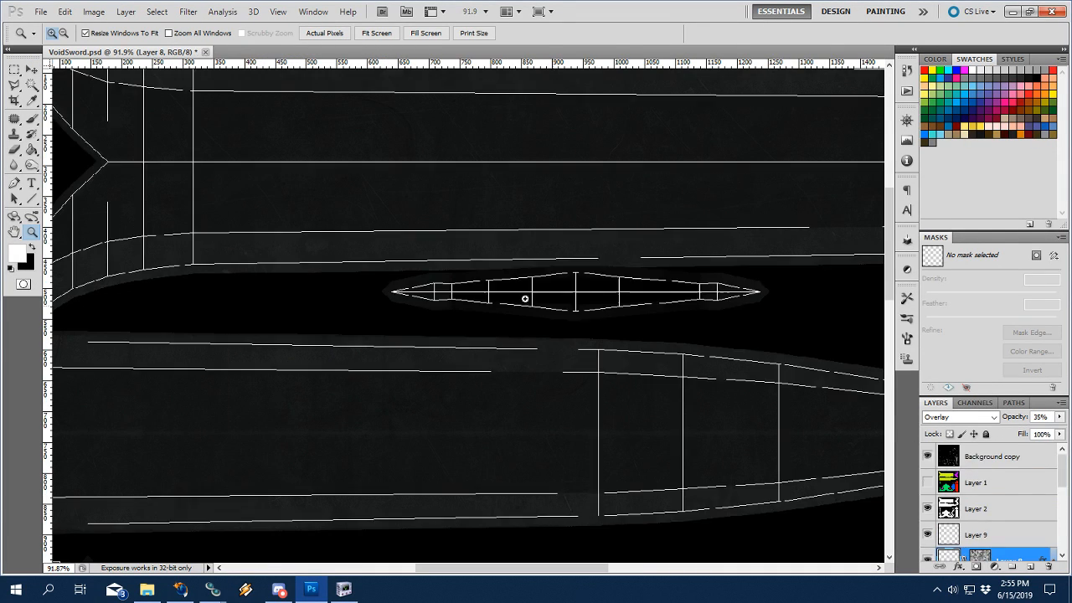
click(460, 306)
click(427, 289)
key(b)
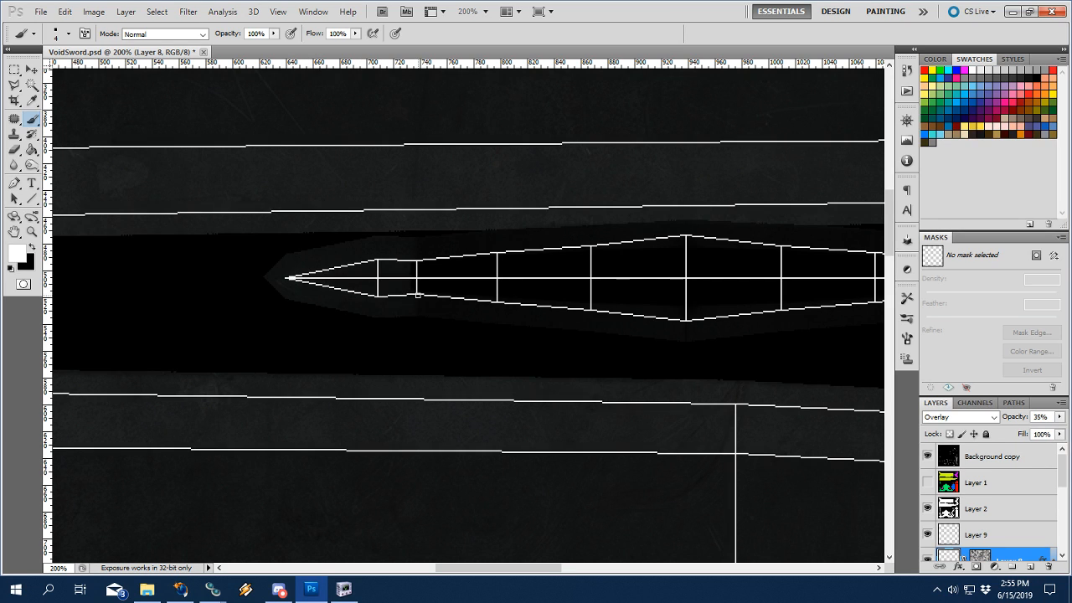
drag(728, 300, 563, 317)
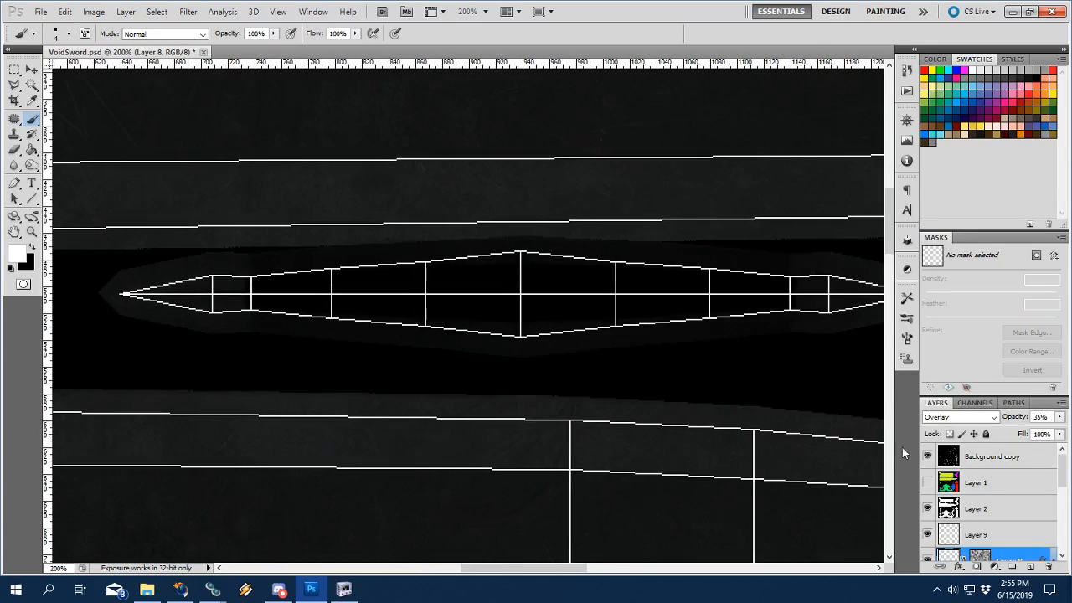
drag(804, 368, 645, 368)
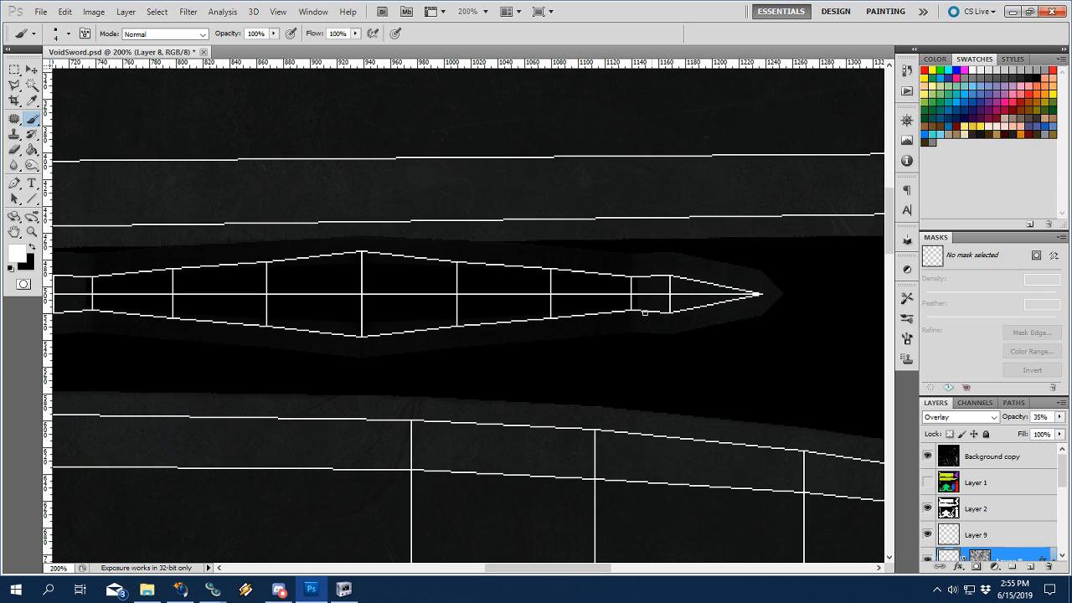
click(927, 457)
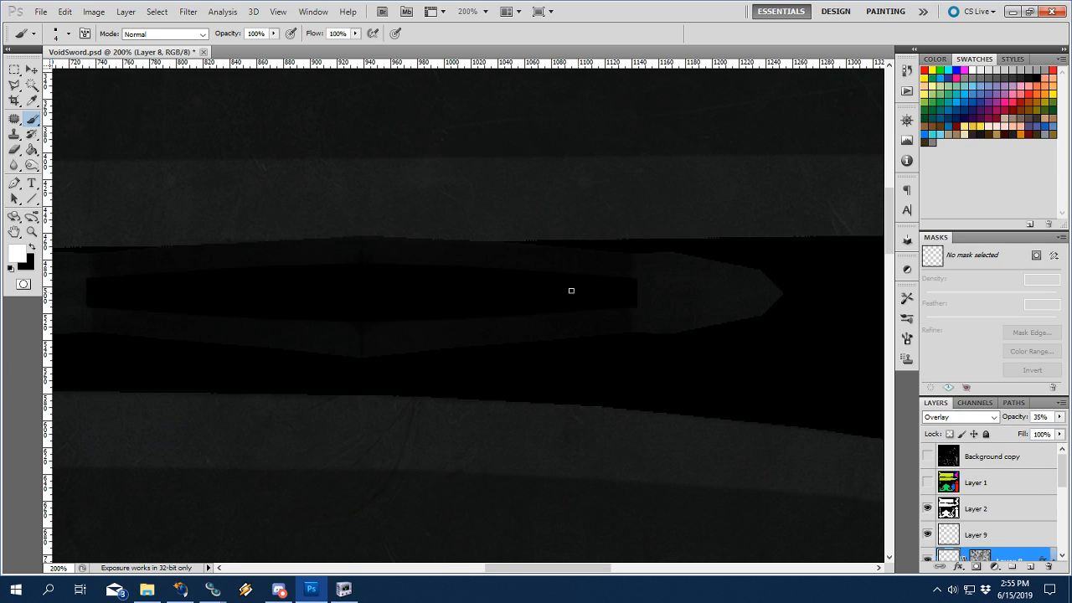
key(z)
key(ctrl+0)
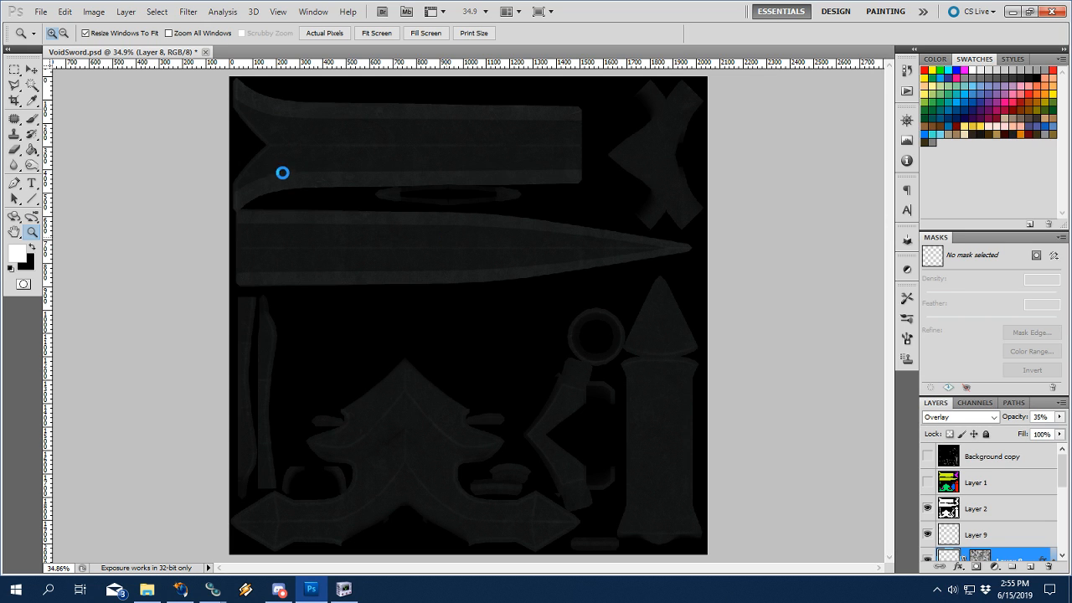
Save a copy of the texture as VoidSword.dds in D3D/DDS format without layers, replacing the existing file.
click(40, 11)
click(60, 216)
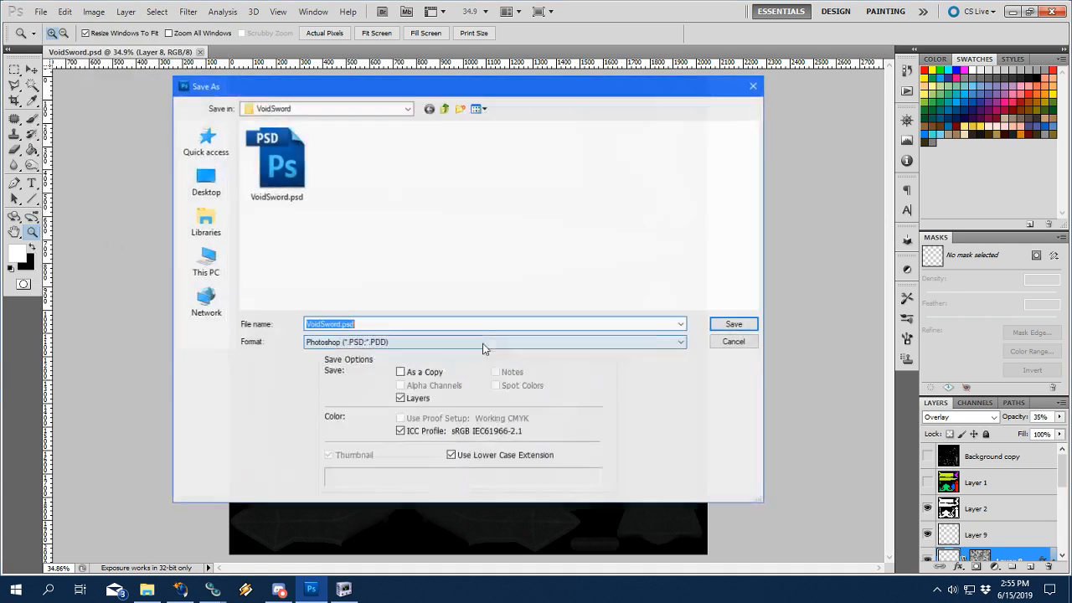
click(335, 342)
click(328, 399)
click(733, 324)
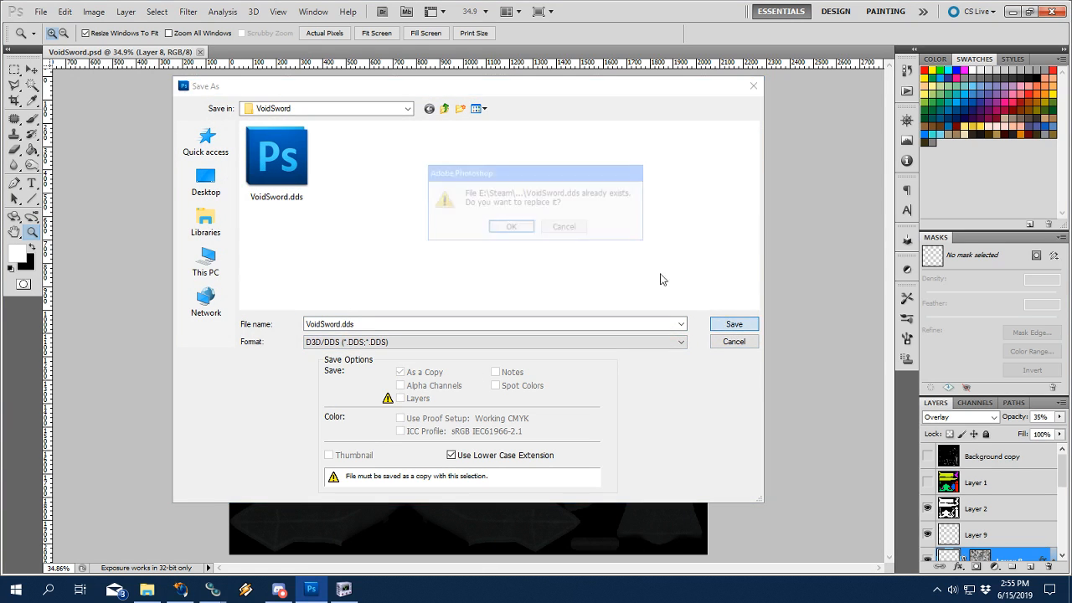
click(504, 227)
click(590, 140)
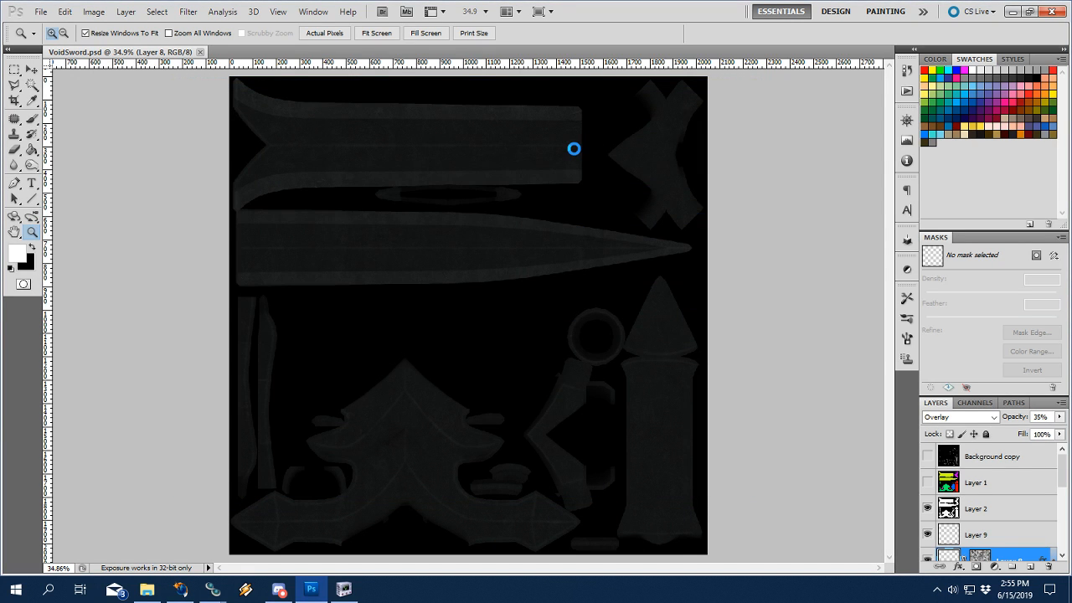
Switch to NifSkope and examine the re-exported texture up close where the guard's pointed plate meets the crossguard.
click(343, 588)
drag(684, 191, 557, 242)
scroll(559, 244, up, 5)
scroll(569, 227, up, 4)
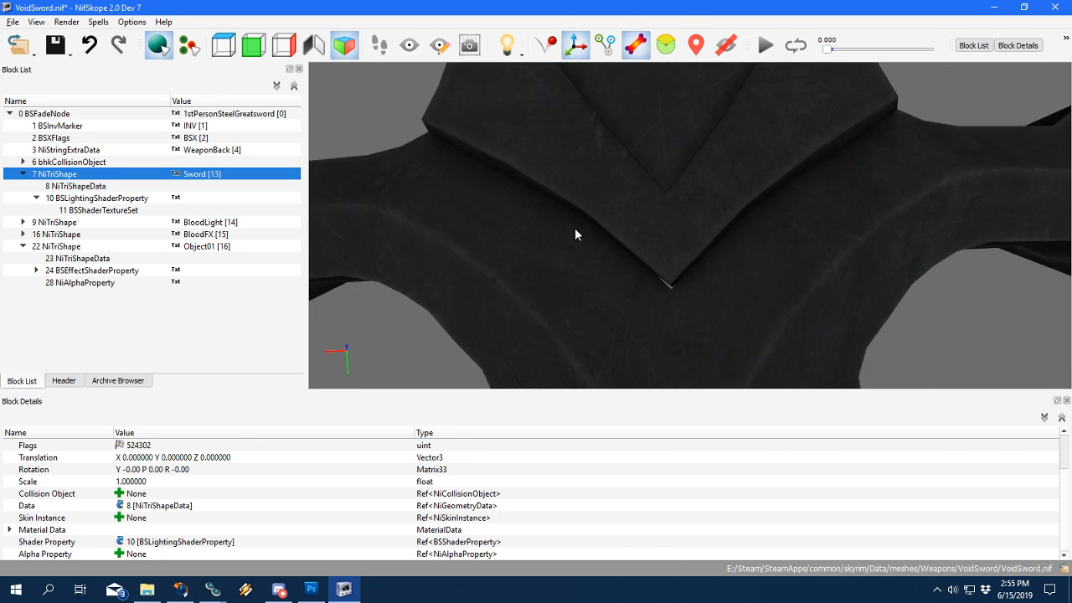
scroll(576, 235, up, 5)
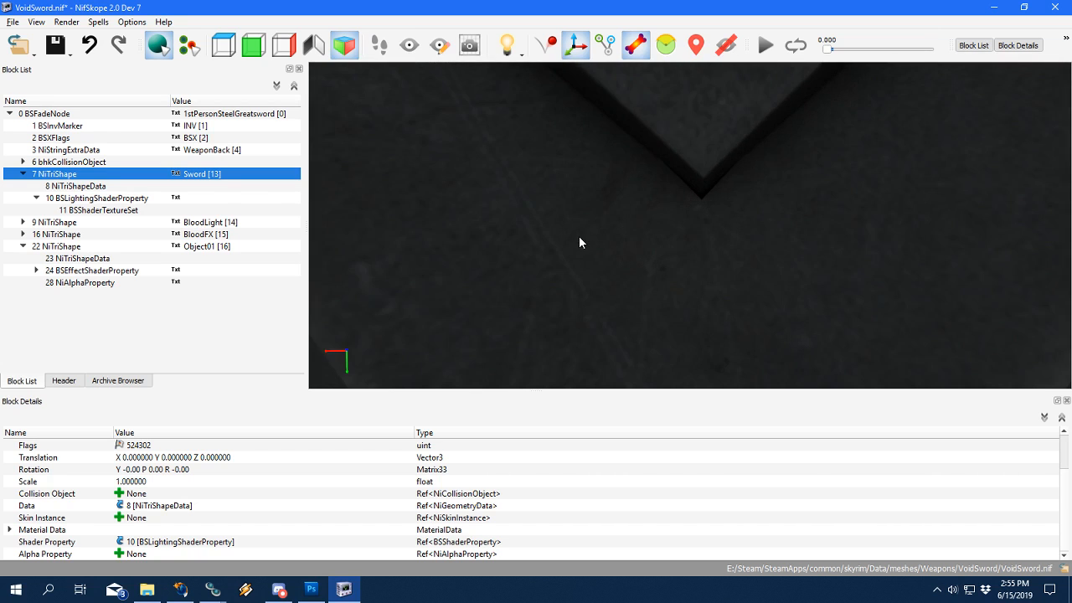
mouse_move(579, 237)
mouse_down()
mouse_move(578, 252)
mouse_move(605, 222)
mouse_move(605, 251)
mouse_move(598, 243)
mouse_up()
scroll(605, 246, down, 6)
Inspect the Sword mesh from several angles around the tip of the guard's pointed plate.
drag(684, 215, 770, 275)
click(507, 264)
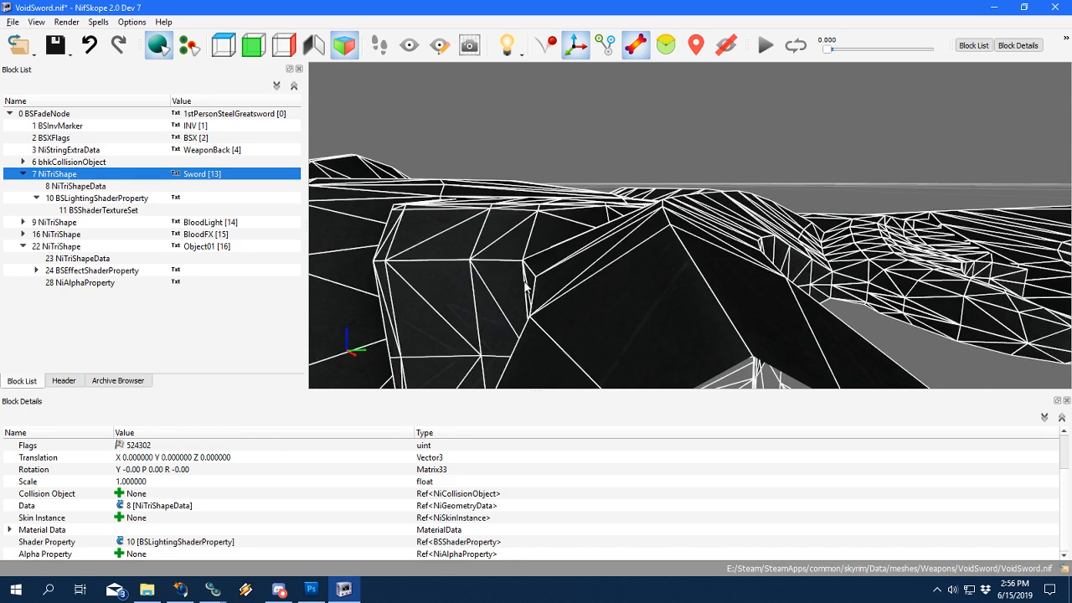
click(708, 147)
drag(651, 218, 791, 351)
drag(712, 168, 716, 171)
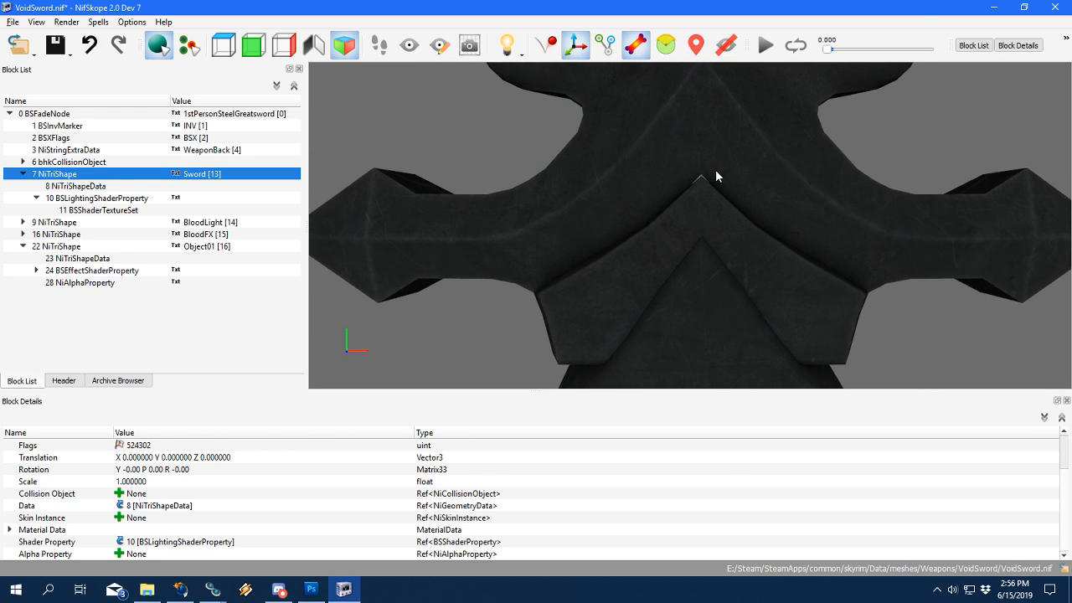
click(711, 176)
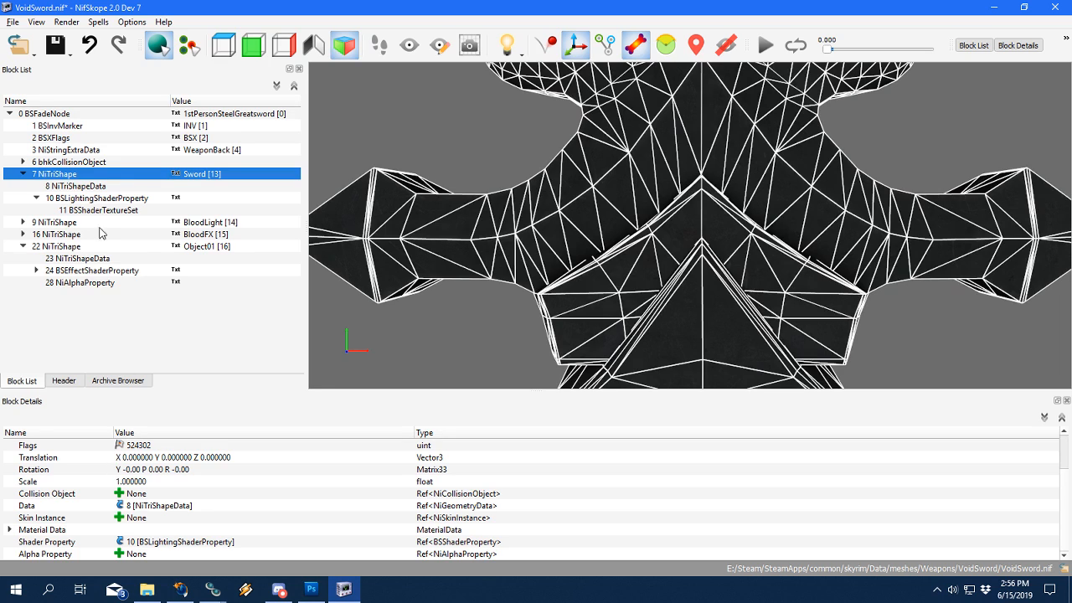
Enable Double_Sided in Shader Flags 2 of the Sword shape's BSLightingShaderProperty and save VoidSword.nif.
click(75, 199)
double_click(182, 482)
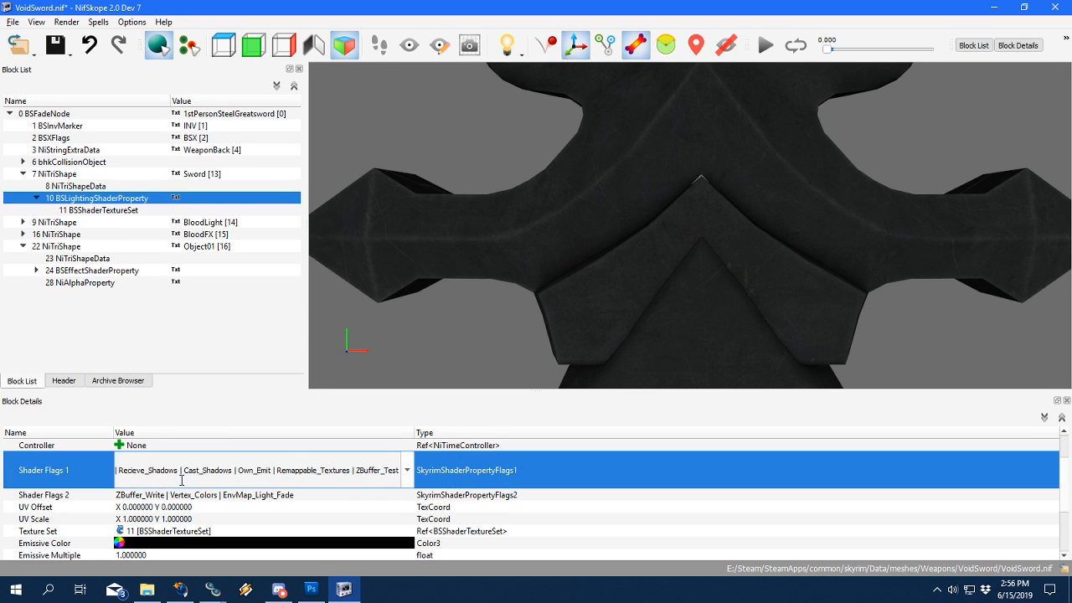
click(406, 470)
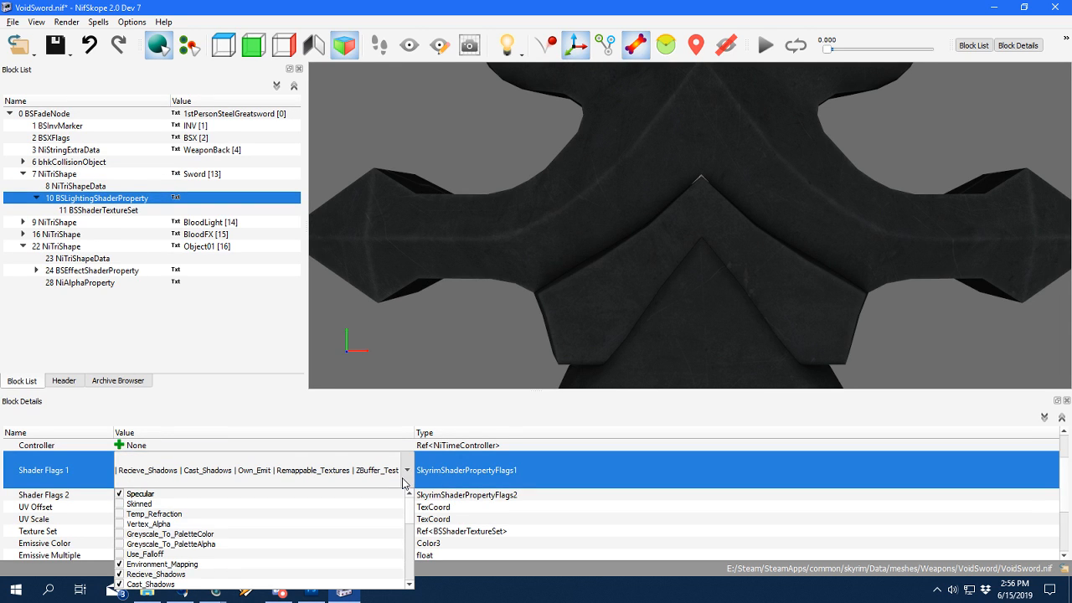
double_click(80, 489)
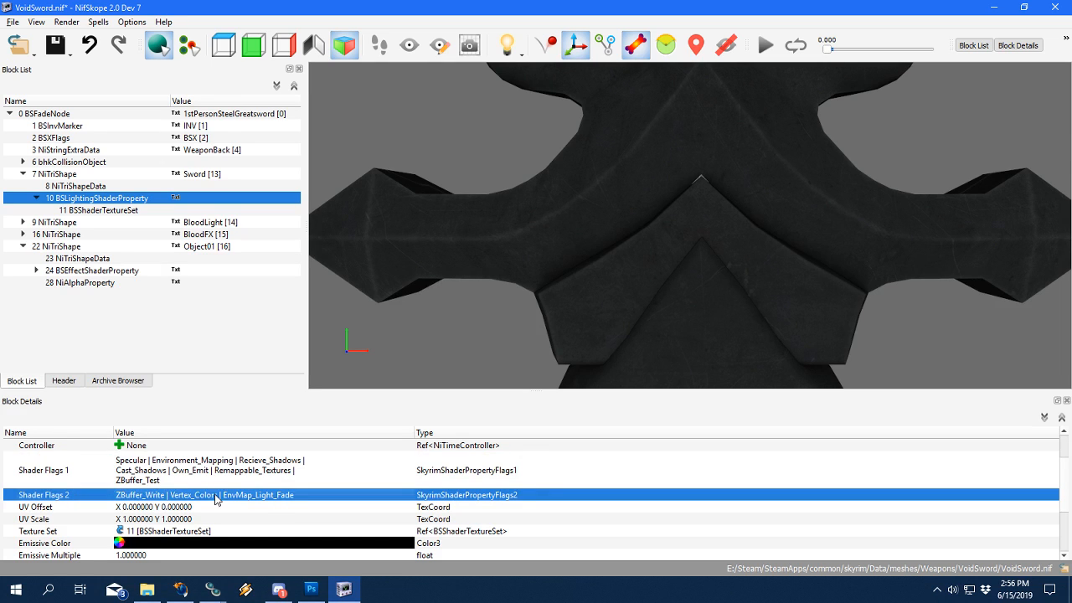
click(407, 496)
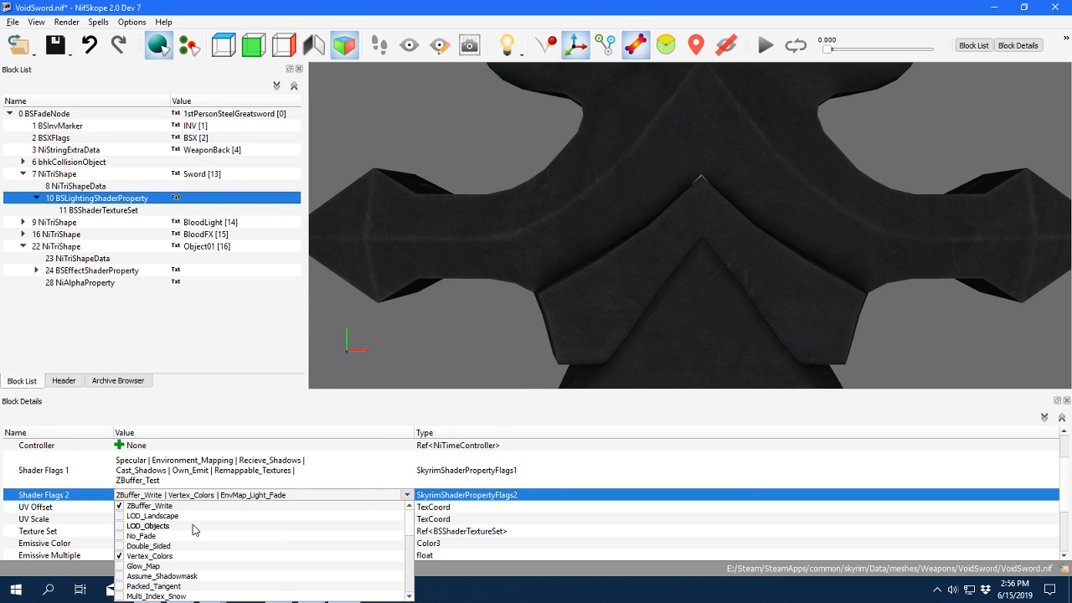
click(141, 546)
click(59, 535)
drag(511, 282, 473, 296)
scroll(505, 294, down, 5)
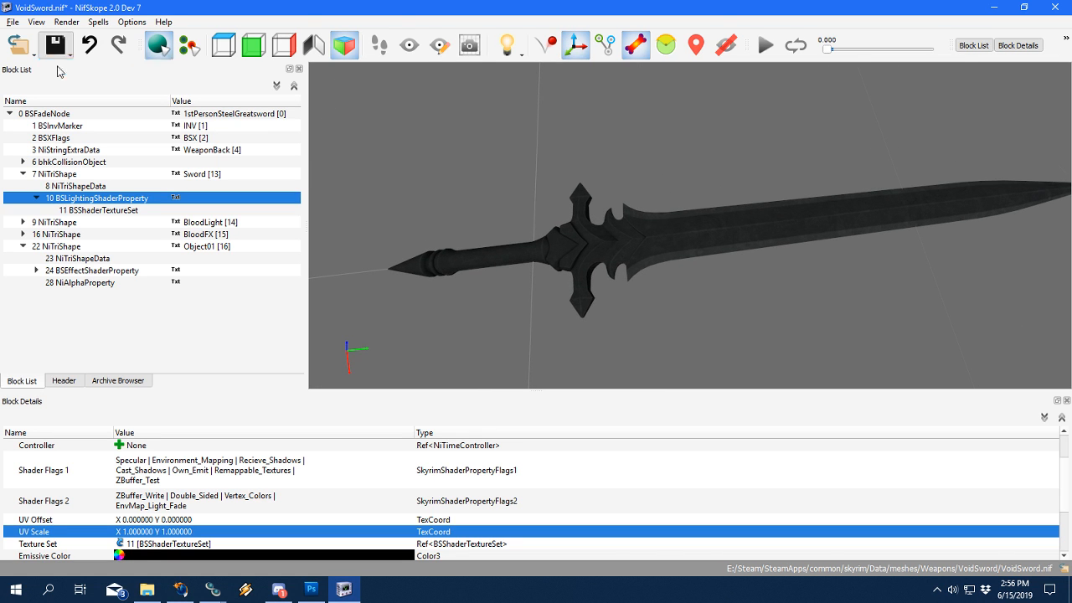
click(55, 45)
Examine the tip of the guard's pointed plate up close and from a distance for gaps in the mesh.
drag(668, 317, 830, 295)
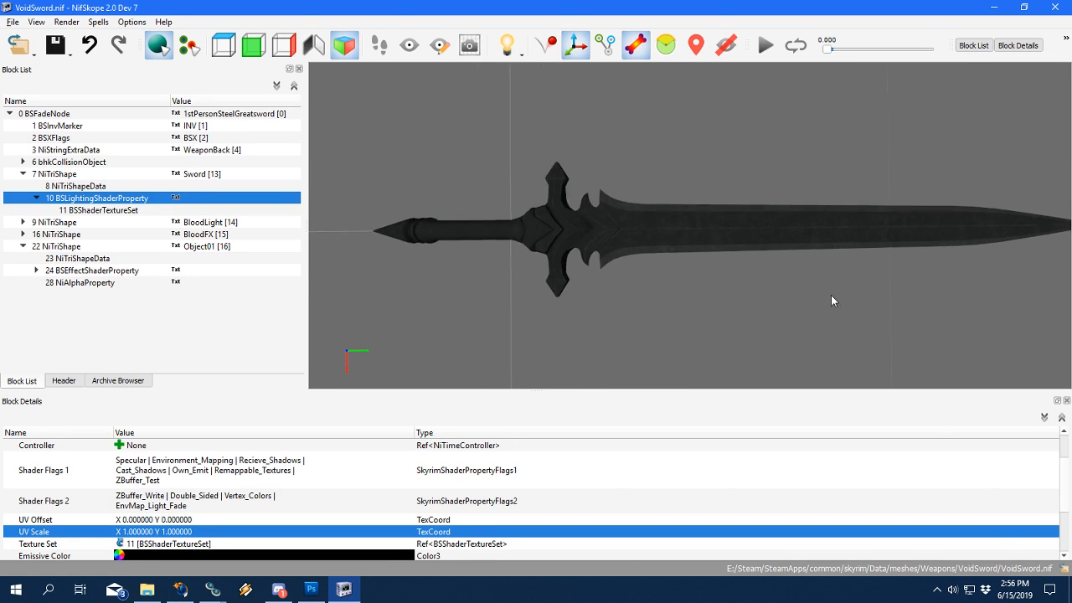
scroll(719, 302, up, 5)
drag(657, 298, 775, 297)
scroll(686, 298, up, 5)
scroll(775, 297, up, 5)
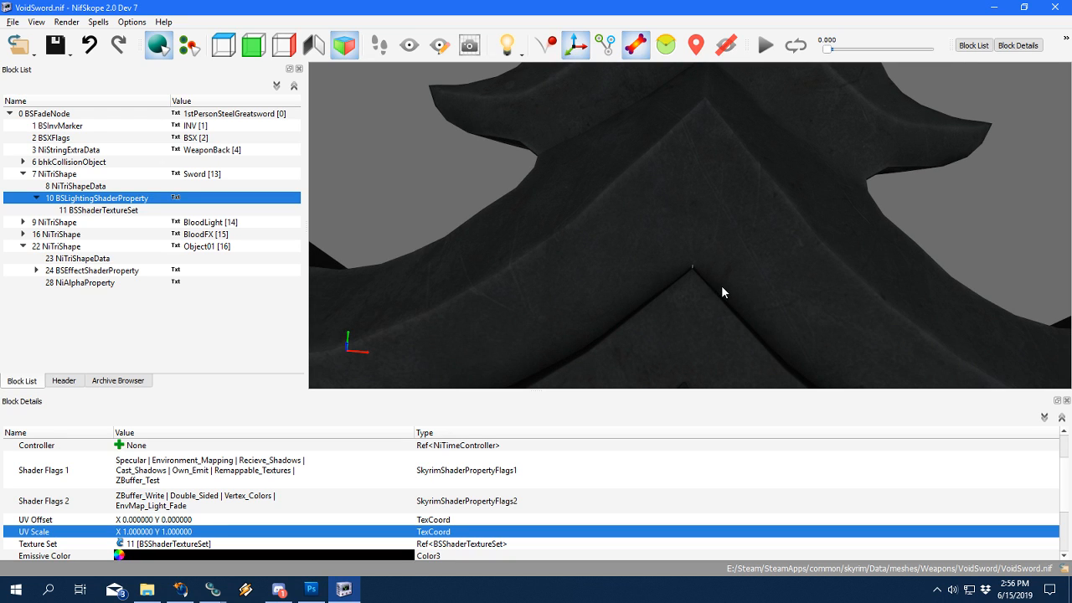
scroll(743, 304, down, 2)
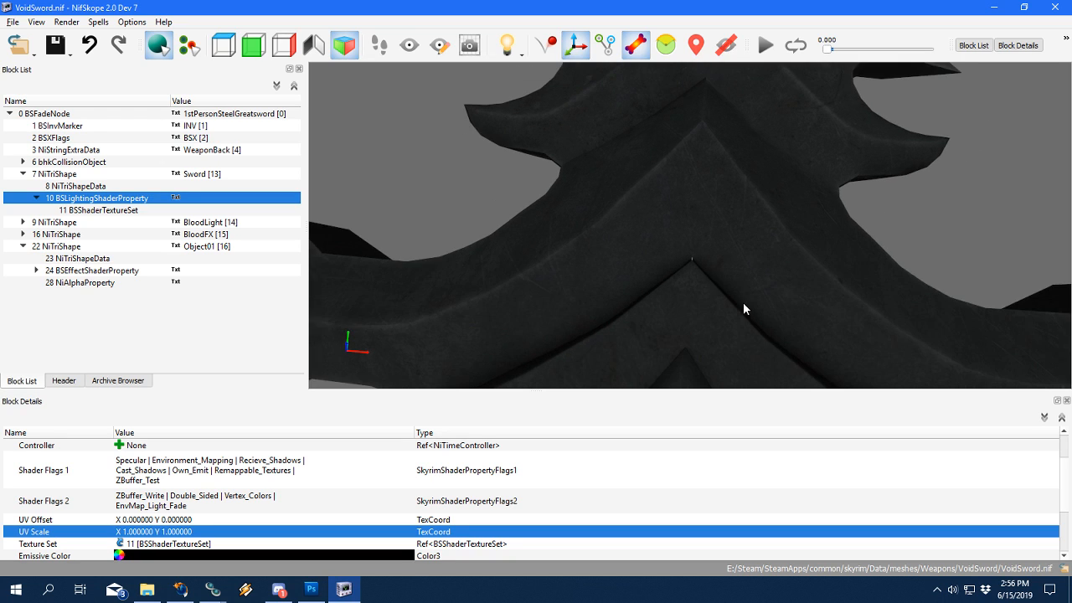
scroll(730, 298, down, 1)
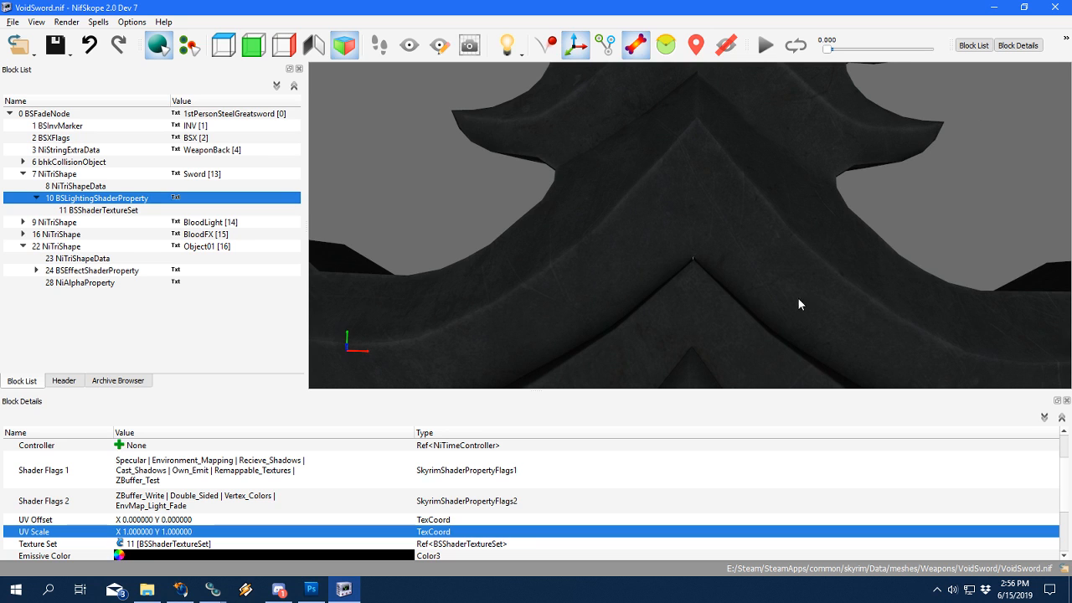
scroll(729, 303, down, 3)
scroll(720, 307, down, 3)
scroll(718, 315, up, 5)
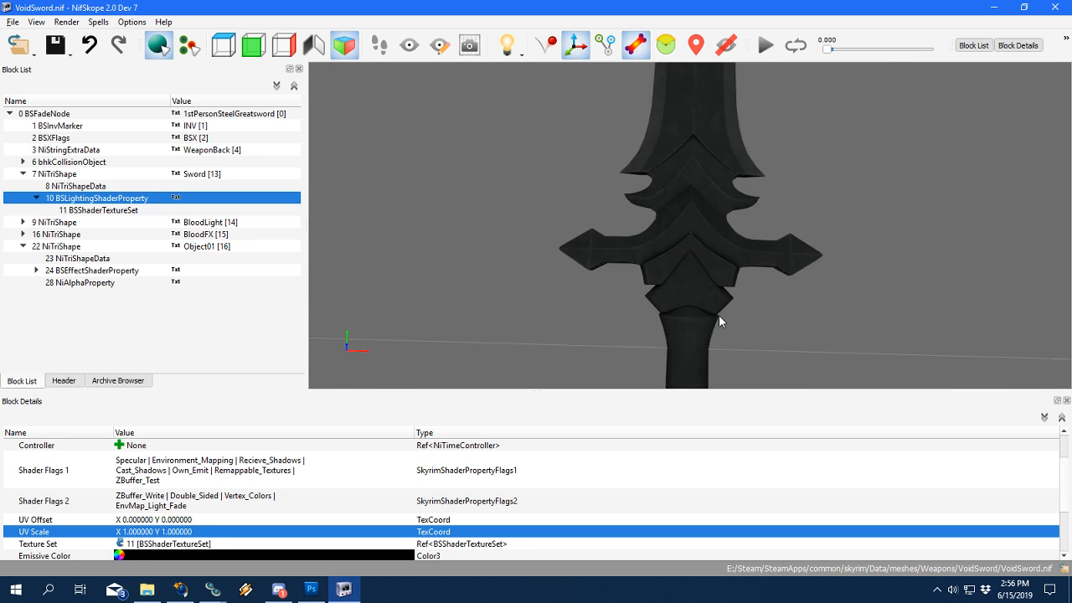
scroll(692, 302, up, 4)
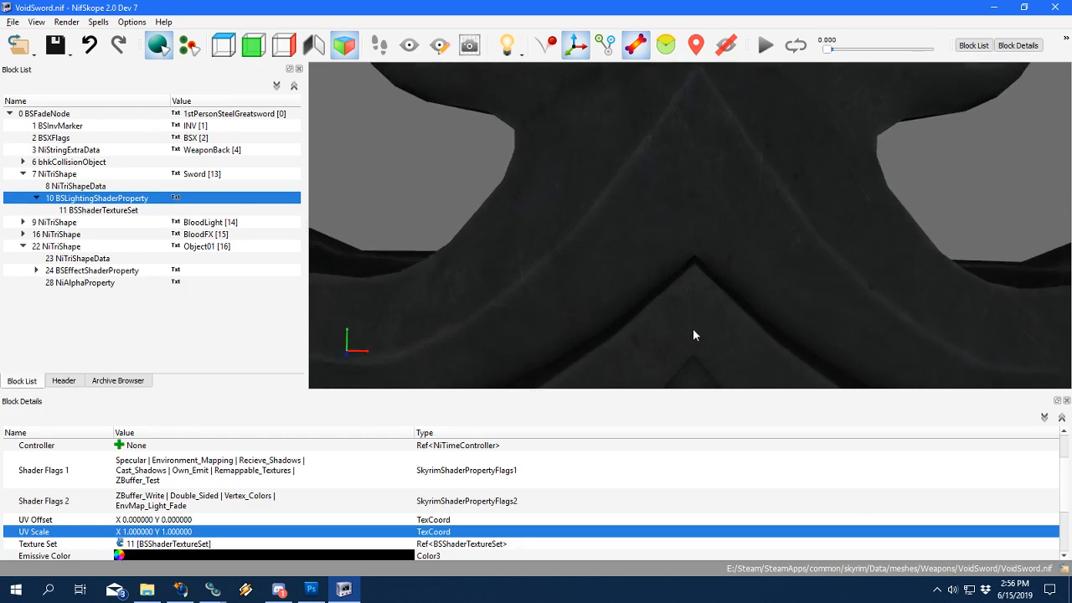
scroll(694, 306, up, 4)
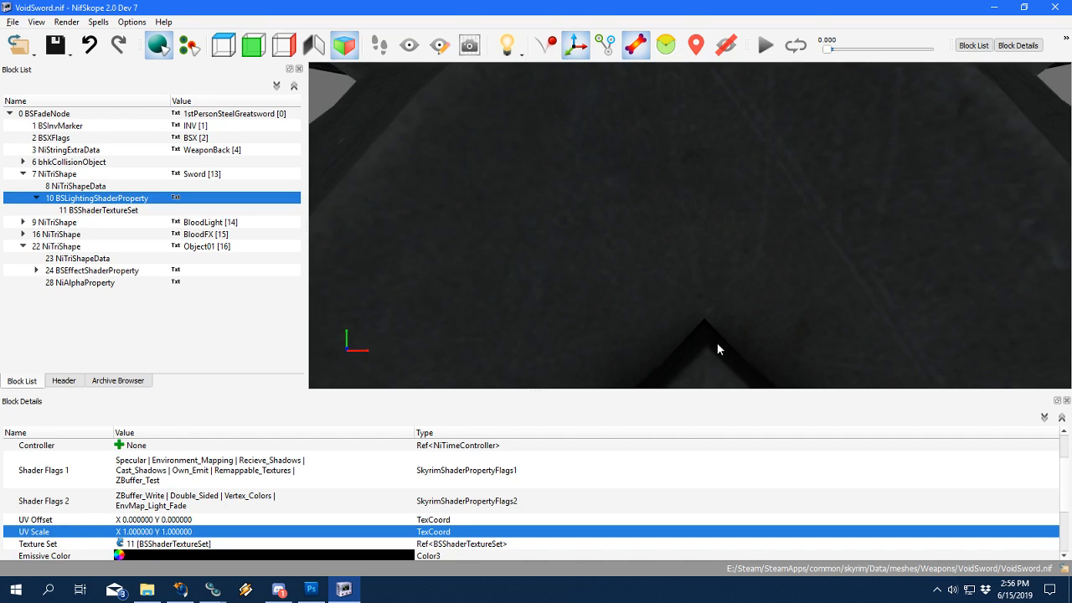
scroll(716, 332, down, 2)
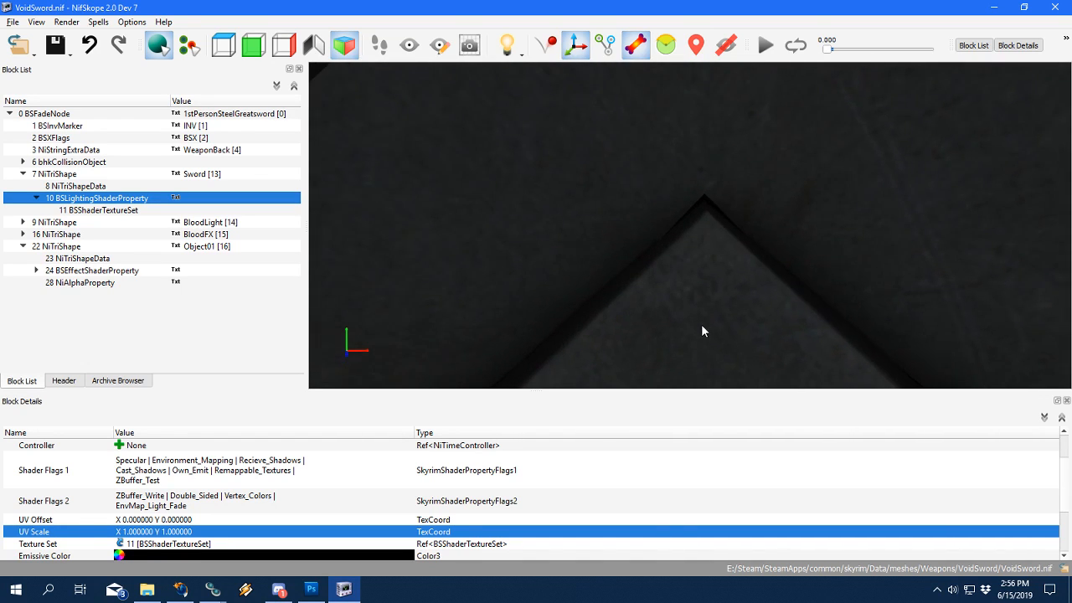
scroll(701, 320, down, 1)
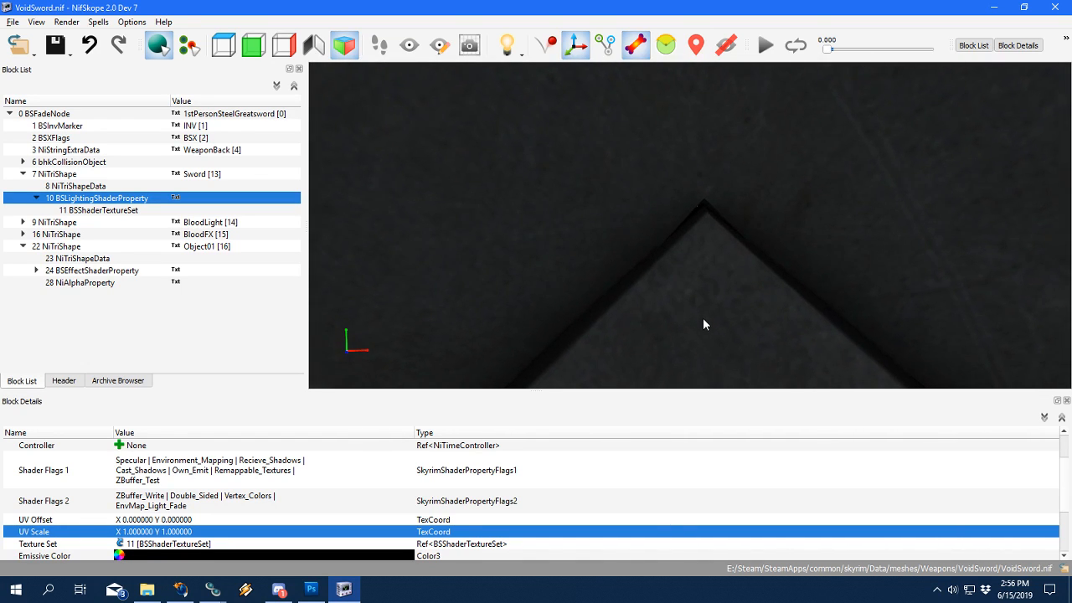
Examine the hilt, guard and blade texture of the whole sword from both sides.
scroll(703, 318, down, 5)
drag(716, 290, 681, 304)
scroll(674, 307, up, 5)
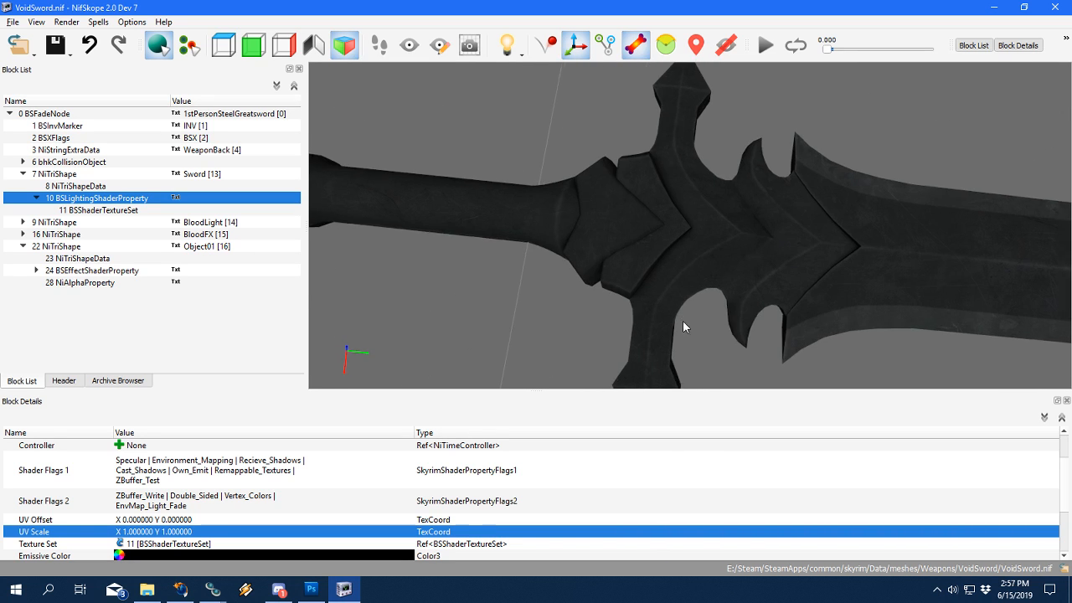
scroll(682, 320, down, 4)
scroll(655, 318, up, 5)
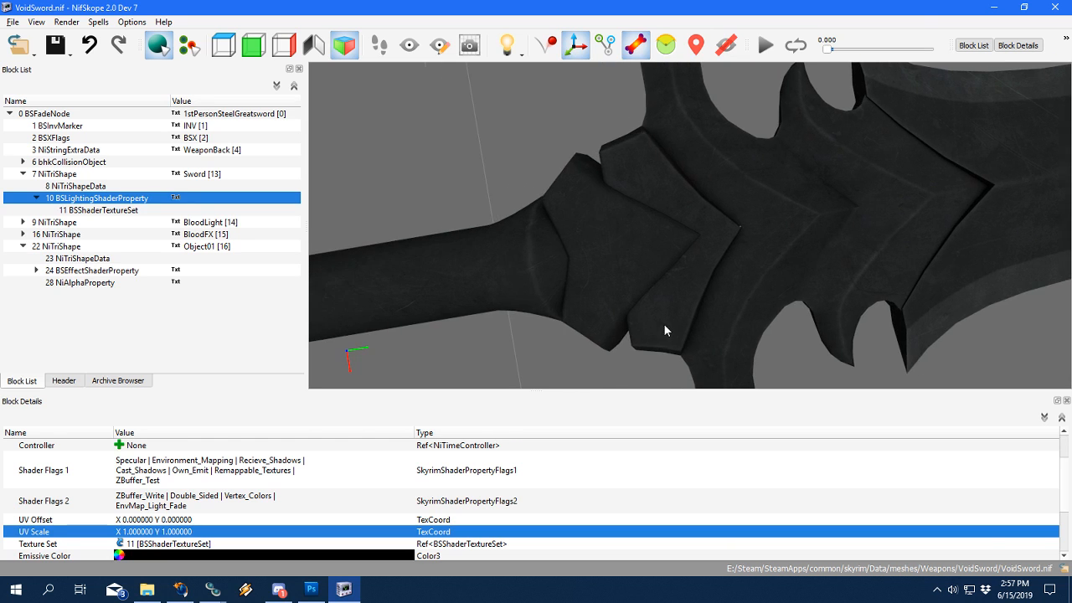
drag(664, 329, 885, 314)
scroll(702, 242, down, 5)
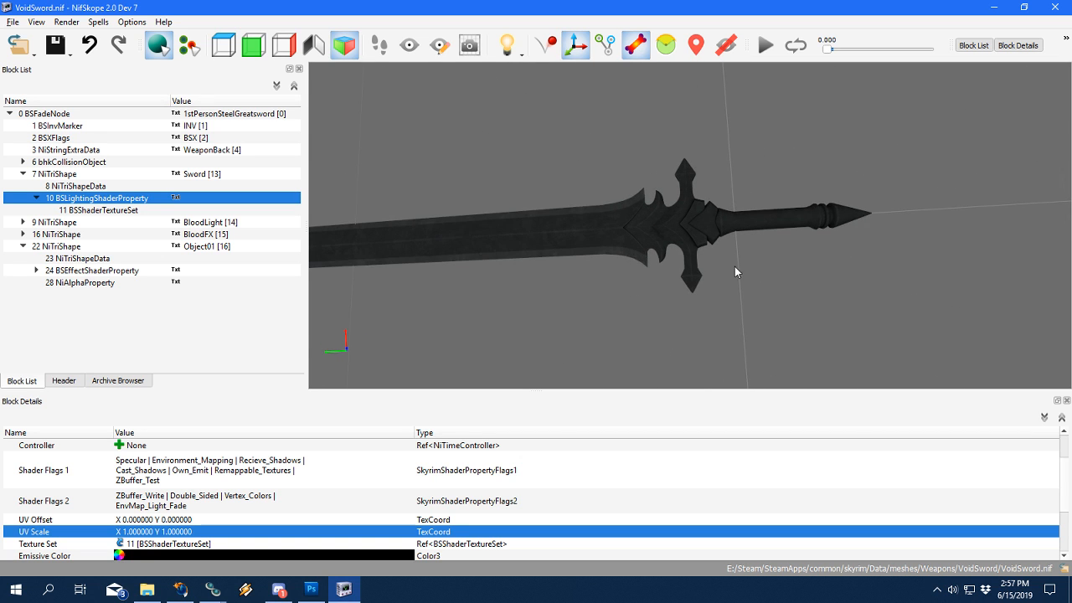
drag(735, 271, 584, 279)
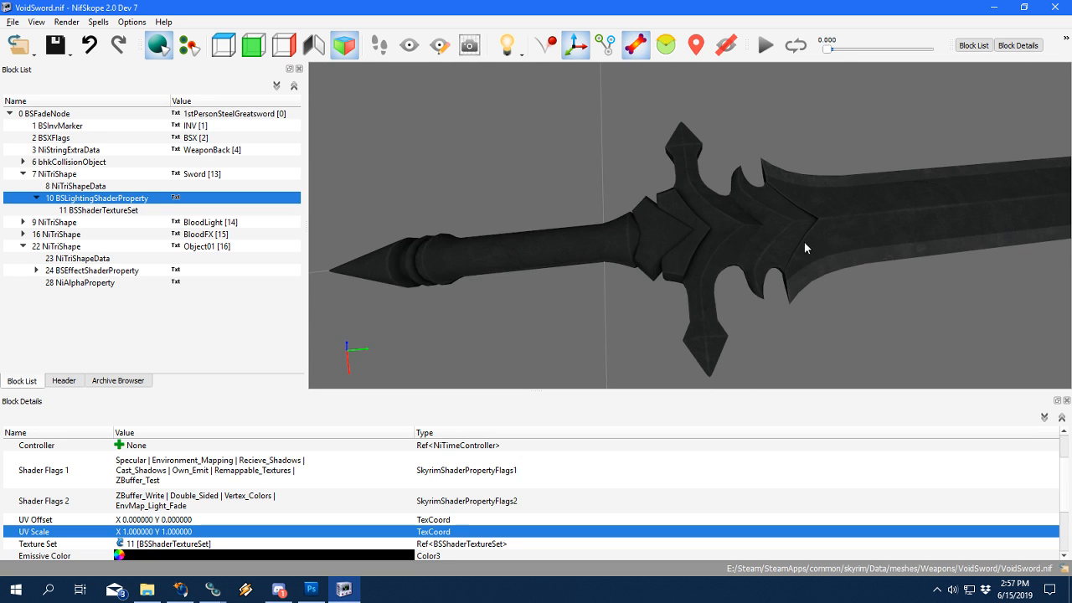
drag(805, 248, 686, 268)
Switch to Discord, view the general-chat channel of the Rogues and Roleplayers server, and switch back to Photoshop.
click(308, 590)
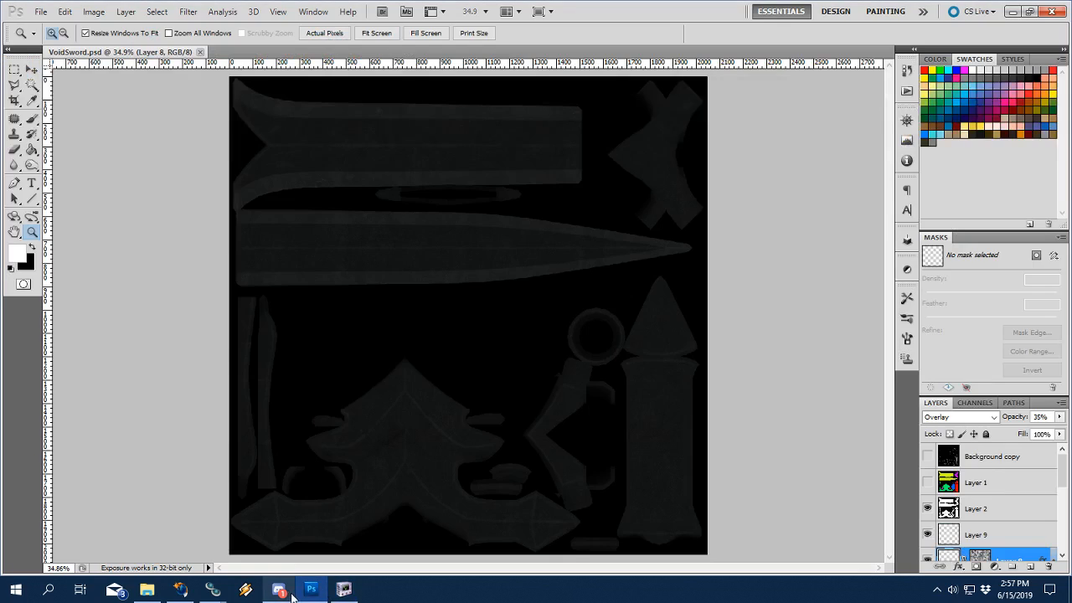
click(284, 592)
click(23, 226)
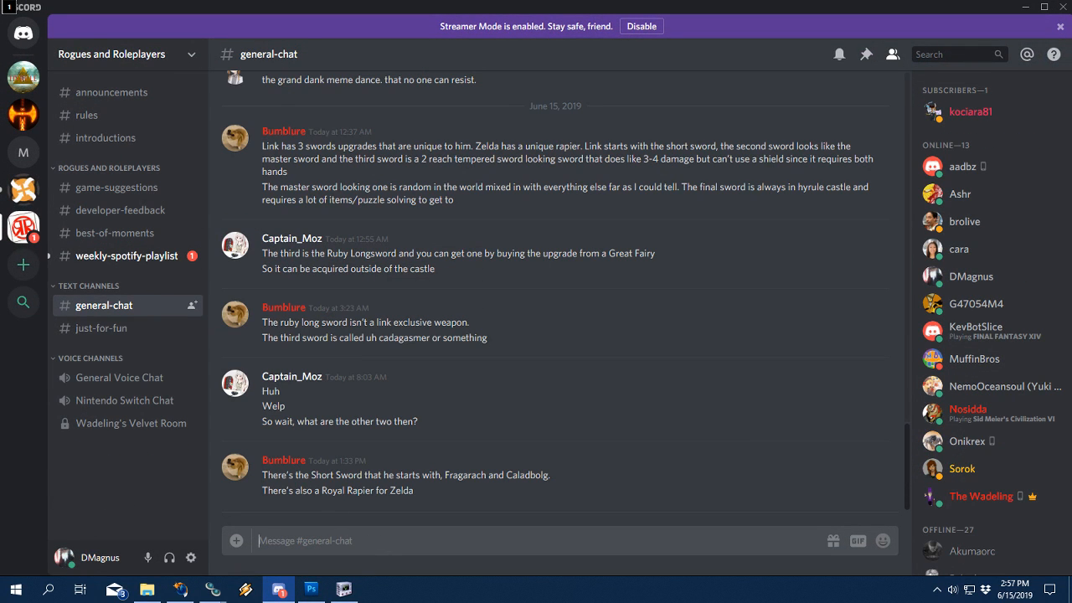
click(310, 589)
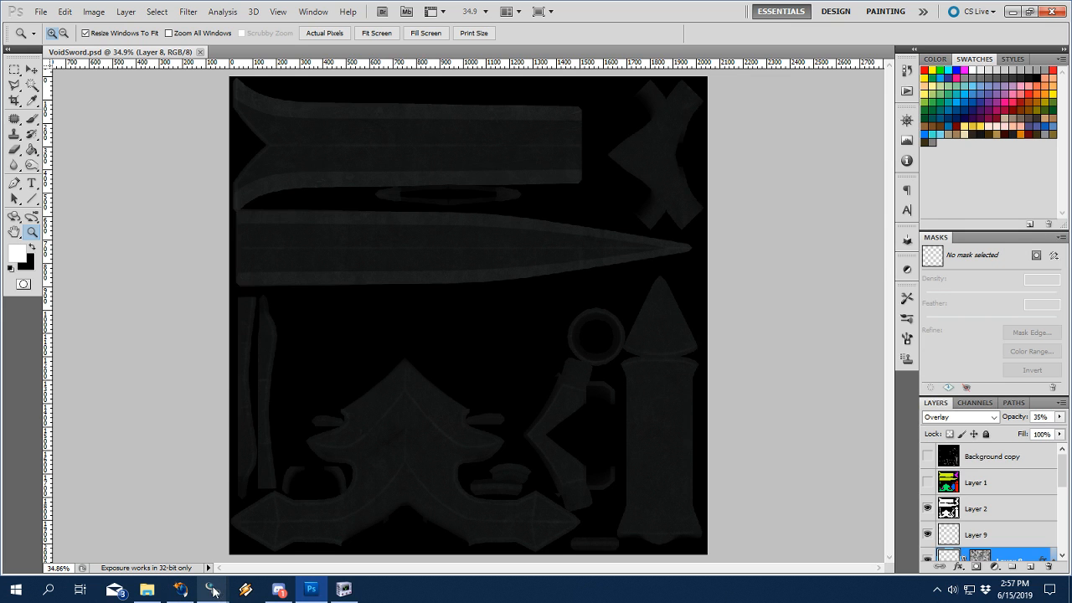
Switch to Firefox, view the Castlevania 6-Inch Metal Letter Opener image among the void sword results, and close its preview.
click(180, 590)
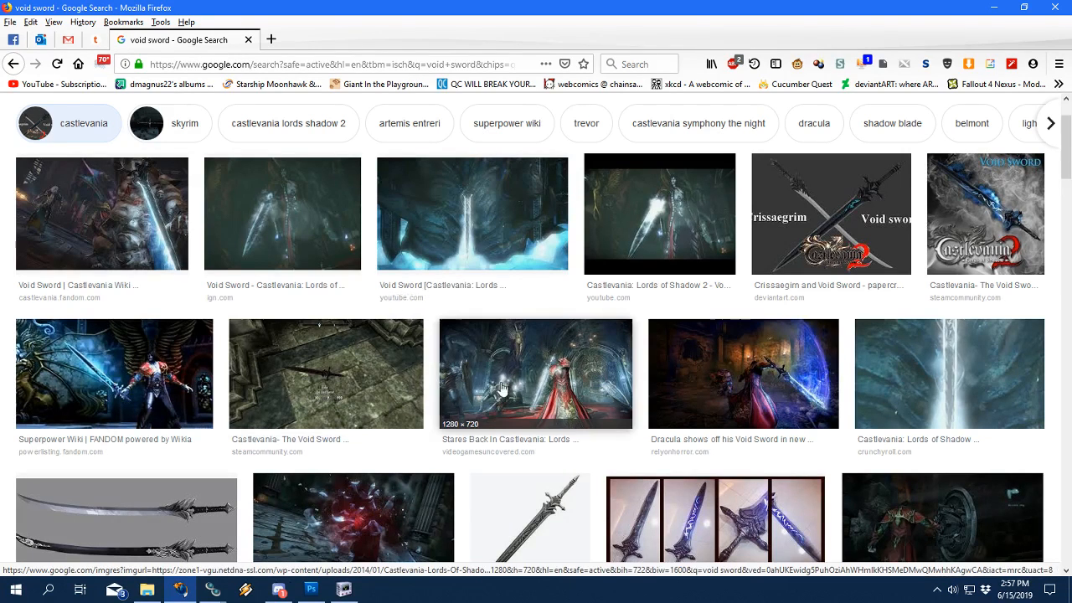
scroll(497, 369, down, 1)
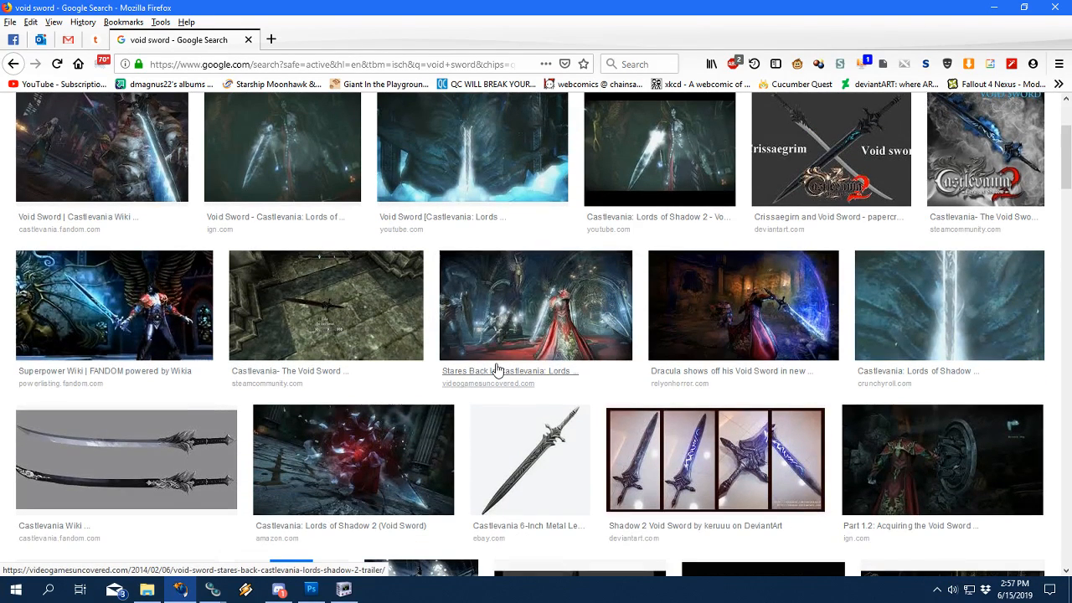
click(529, 452)
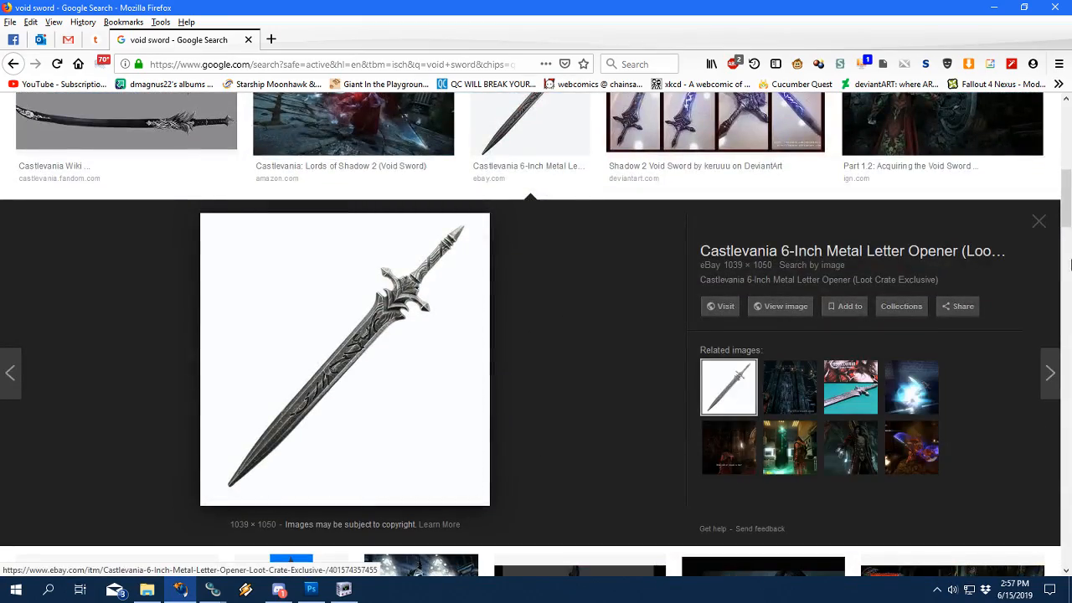
click(1038, 222)
scroll(404, 381, up, 2)
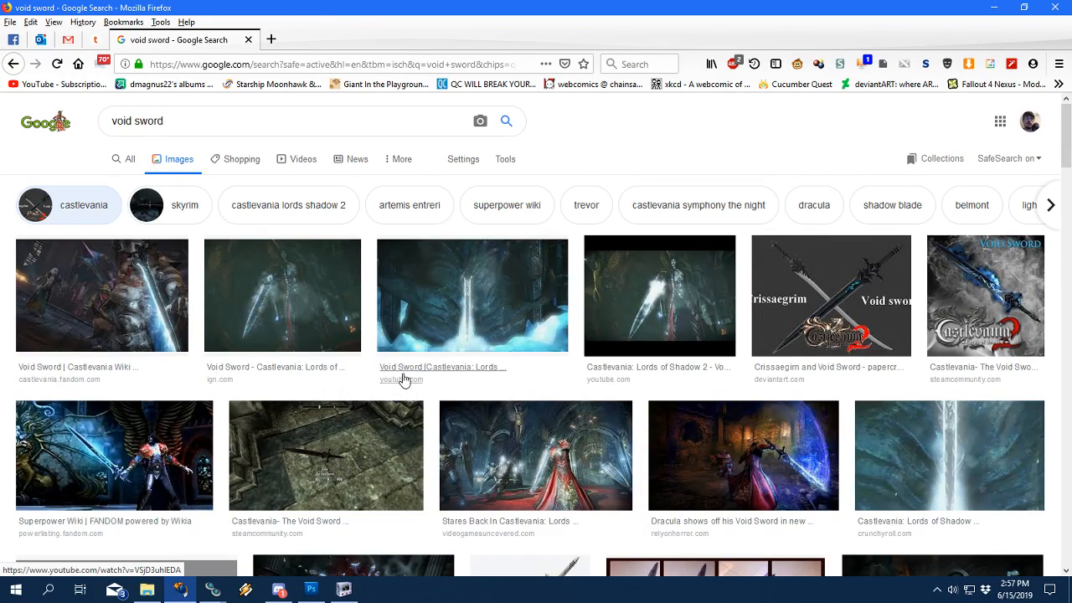
Browse further through the void sword image results and view two WorthPoint photos of the Void Sword letter opener.
scroll(404, 381, down, 5)
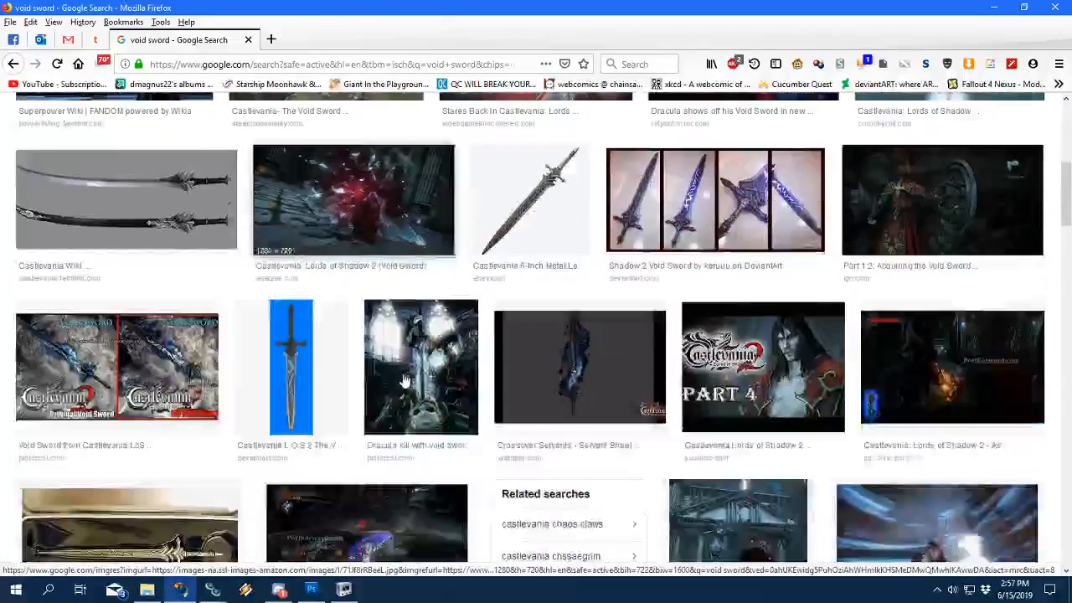
scroll(404, 381, down, 3)
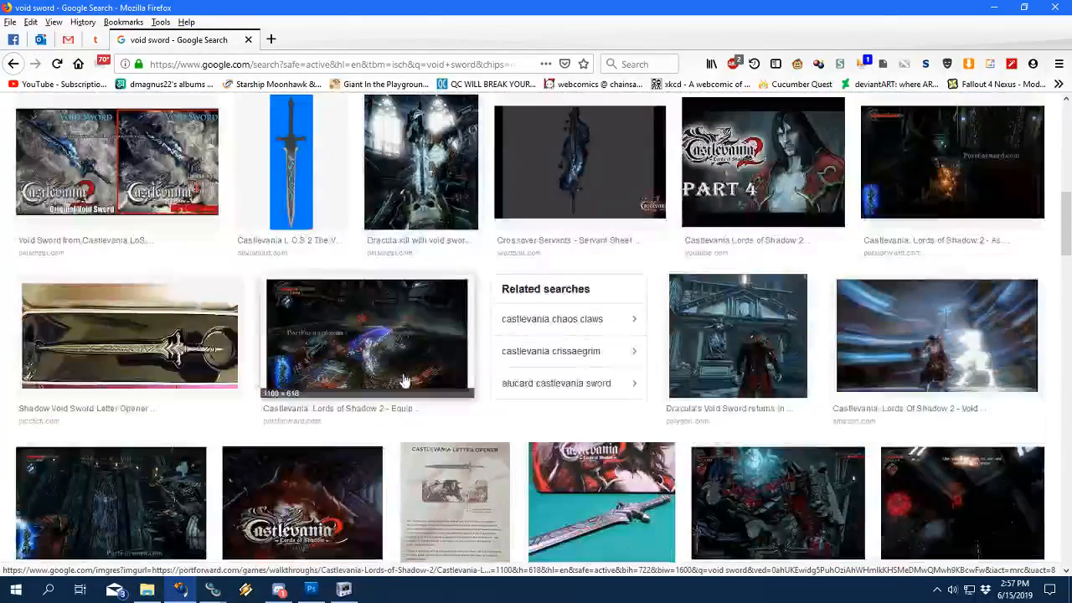
scroll(404, 381, down, 2)
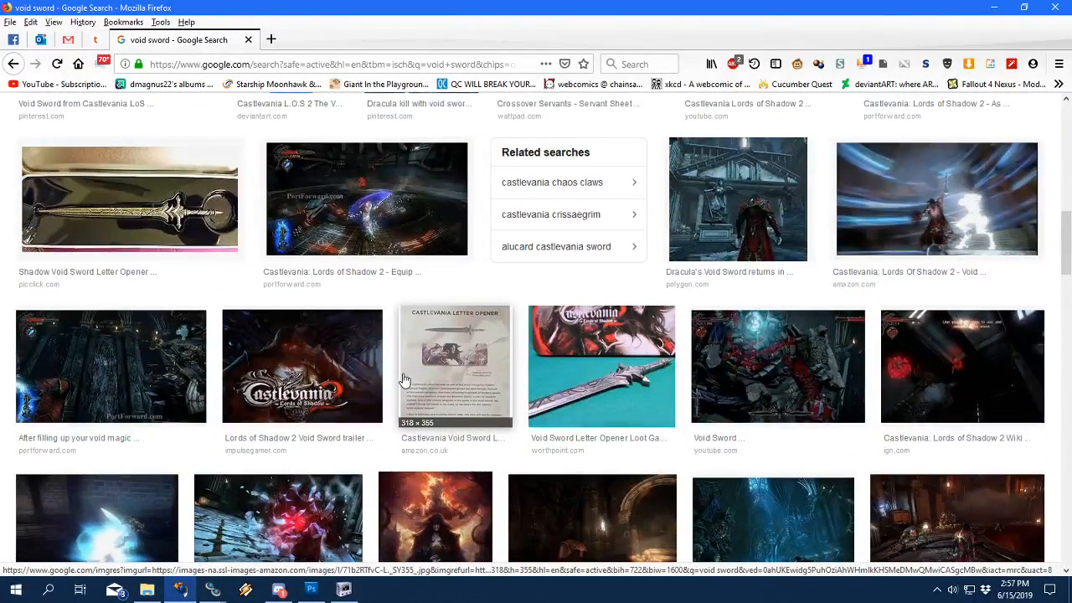
click(599, 381)
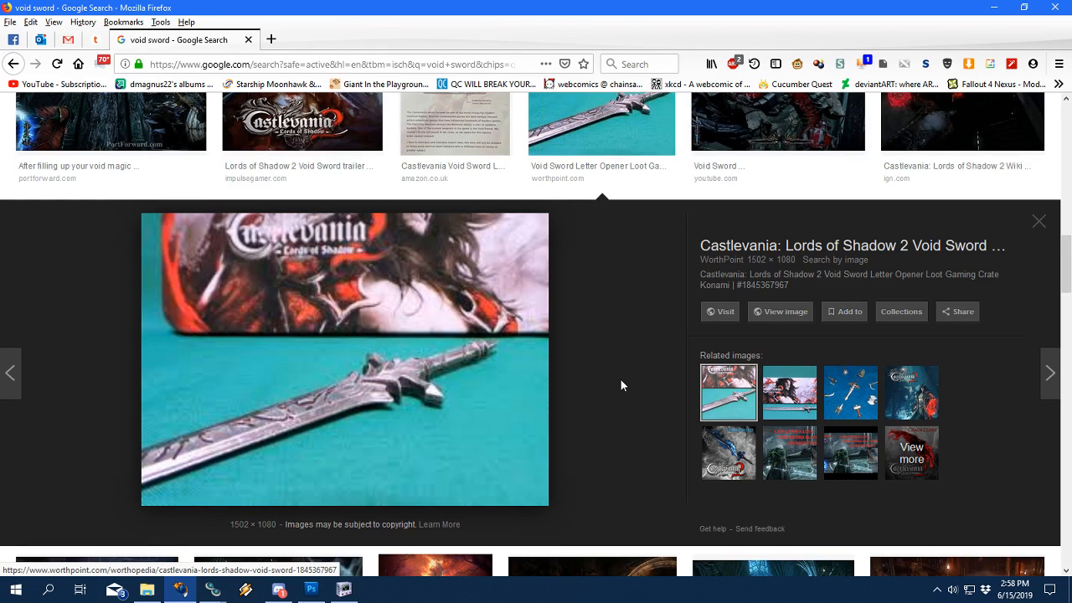
click(809, 395)
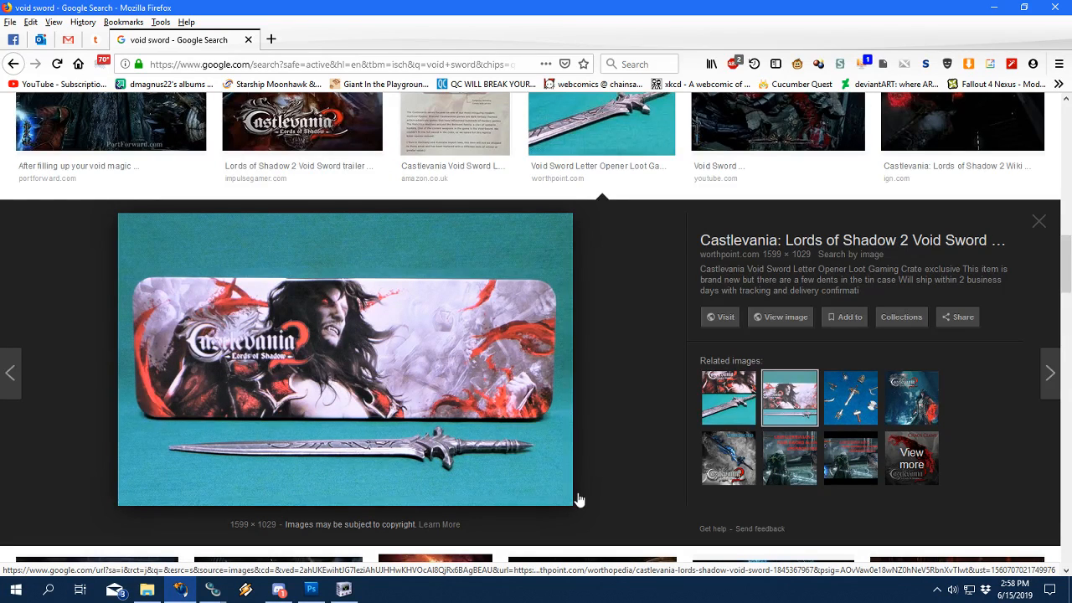
Switch to NifSkope and view the sword model edge-on to compare its profile with the reference photo.
click(343, 588)
drag(546, 352, 608, 266)
drag(782, 306, 611, 304)
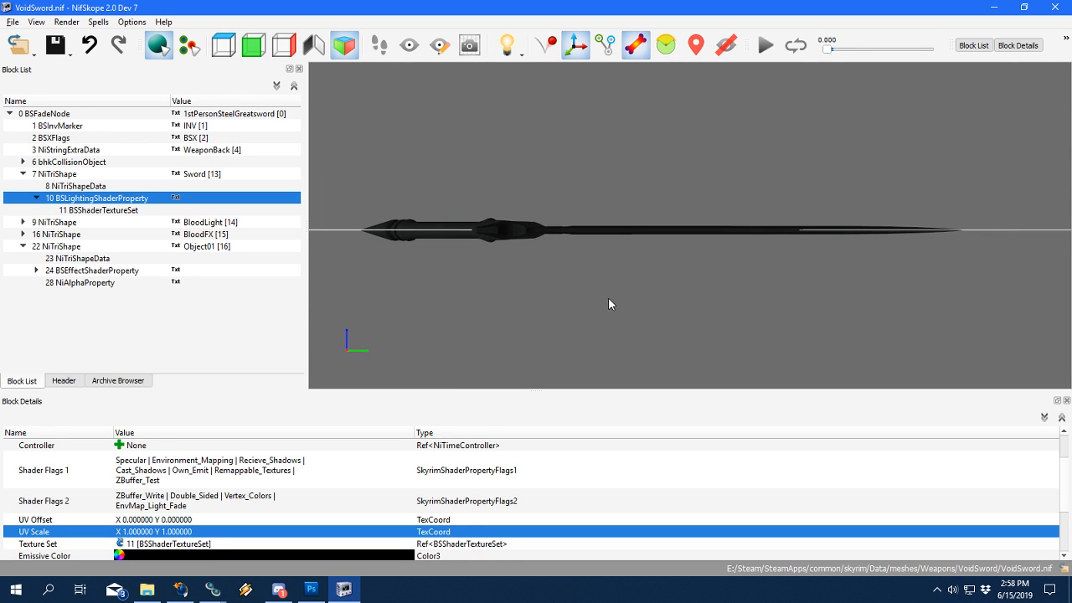
Switch back to Firefox, browse more void sword results, and view the PicClick Shadow Void Sword Letter Opener image.
click(180, 589)
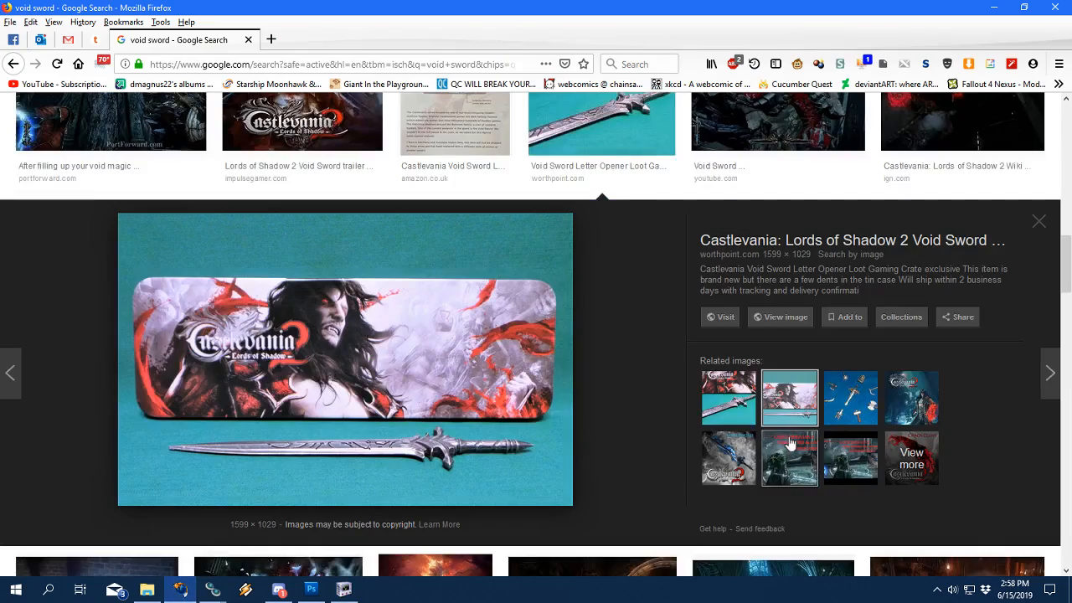
click(1038, 222)
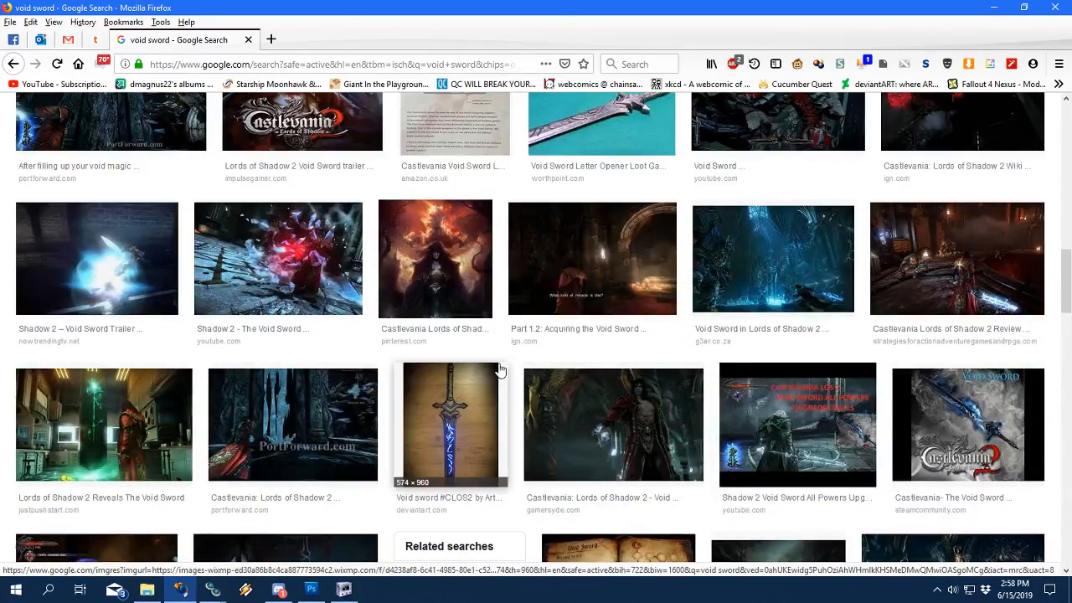
scroll(500, 371, down, 5)
scroll(380, 382, up, 4)
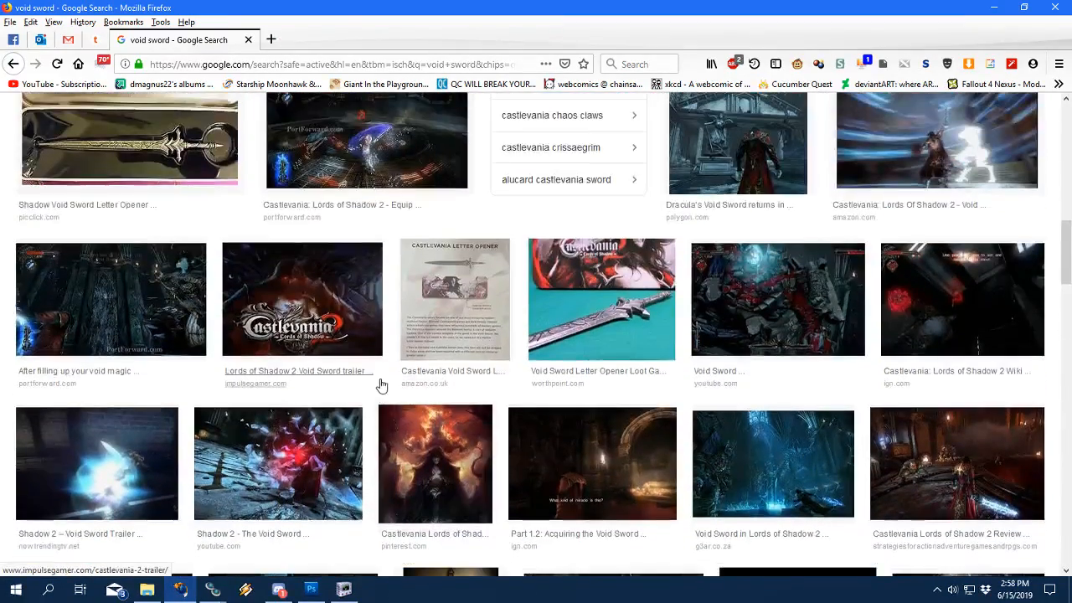
scroll(453, 383, down, 3)
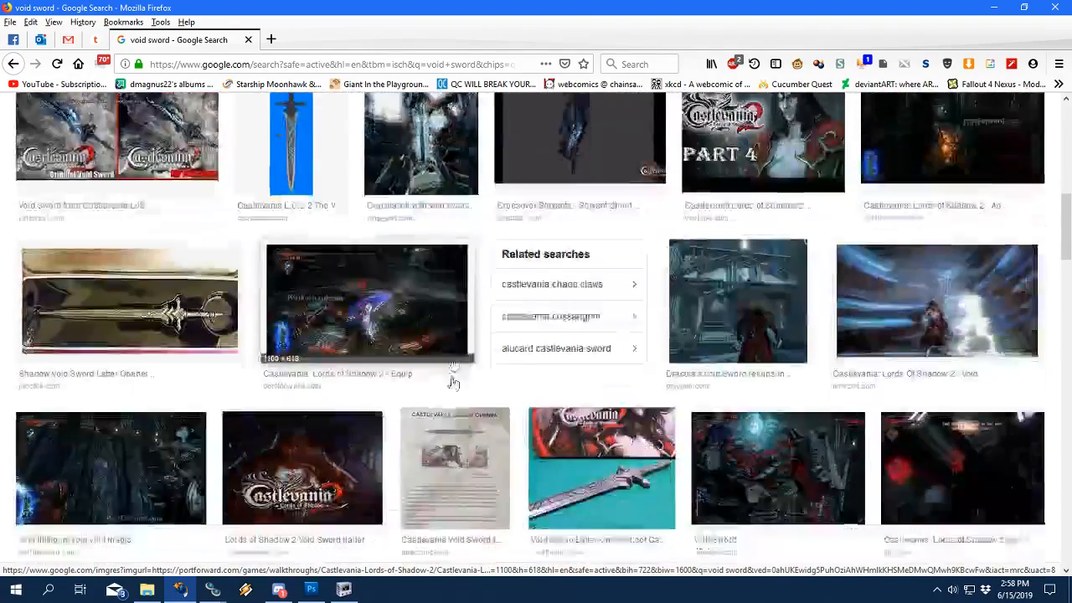
scroll(452, 383, up, 3)
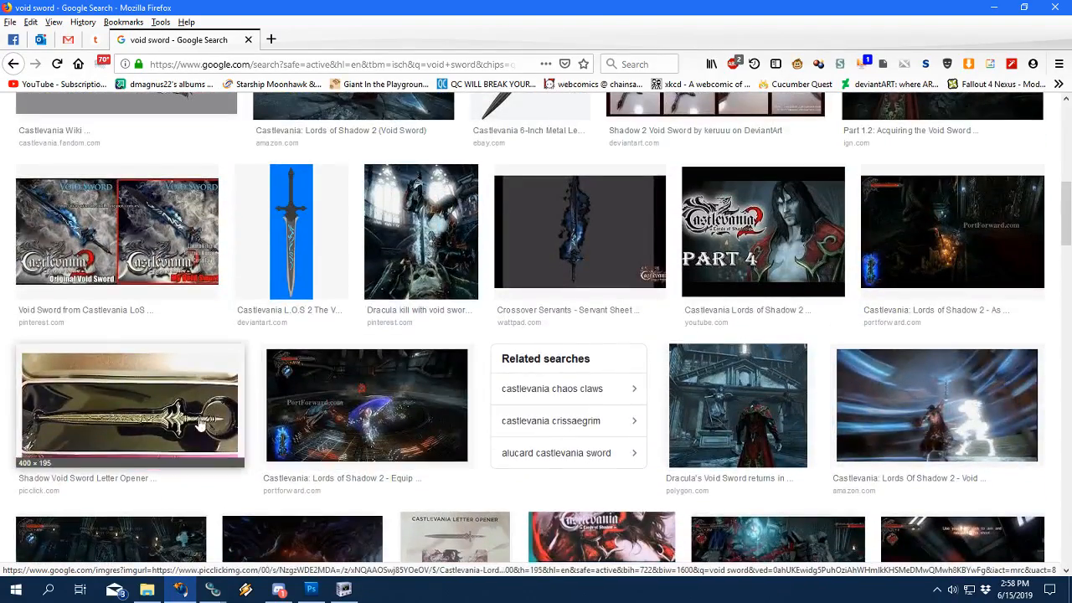
click(130, 401)
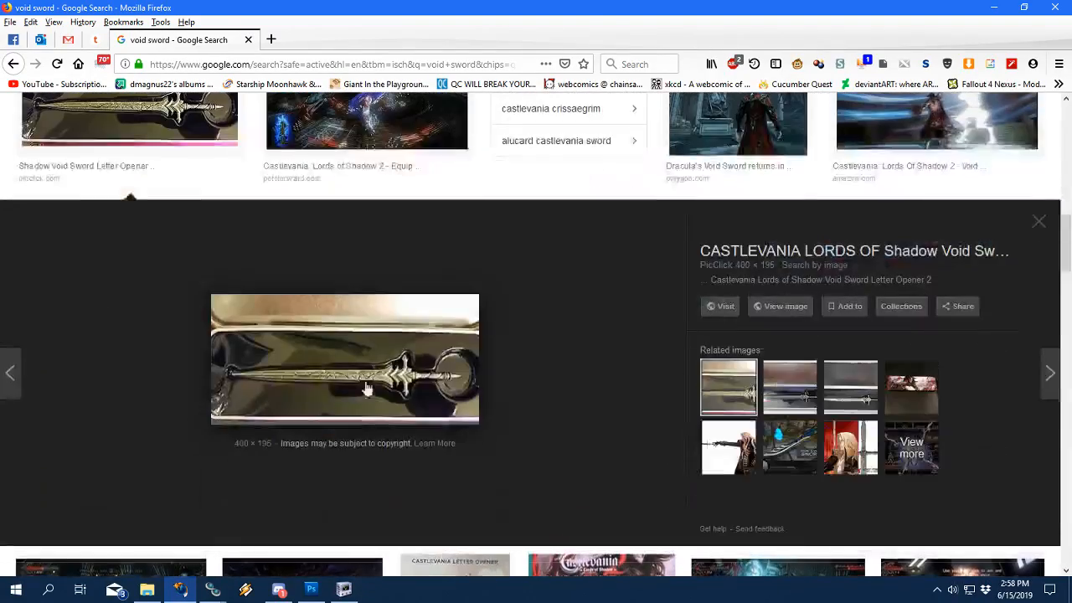
click(1038, 223)
Open the Crissaegrim and Void Sword papercraft image from the first results at full size.
scroll(546, 294, up, 5)
scroll(546, 294, up, 5)
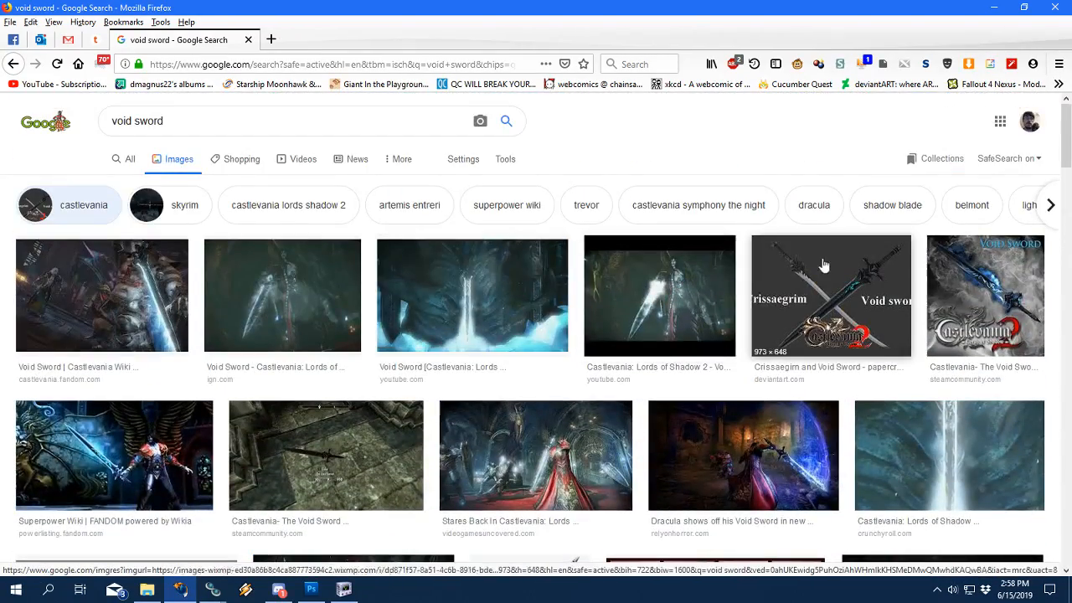
click(829, 294)
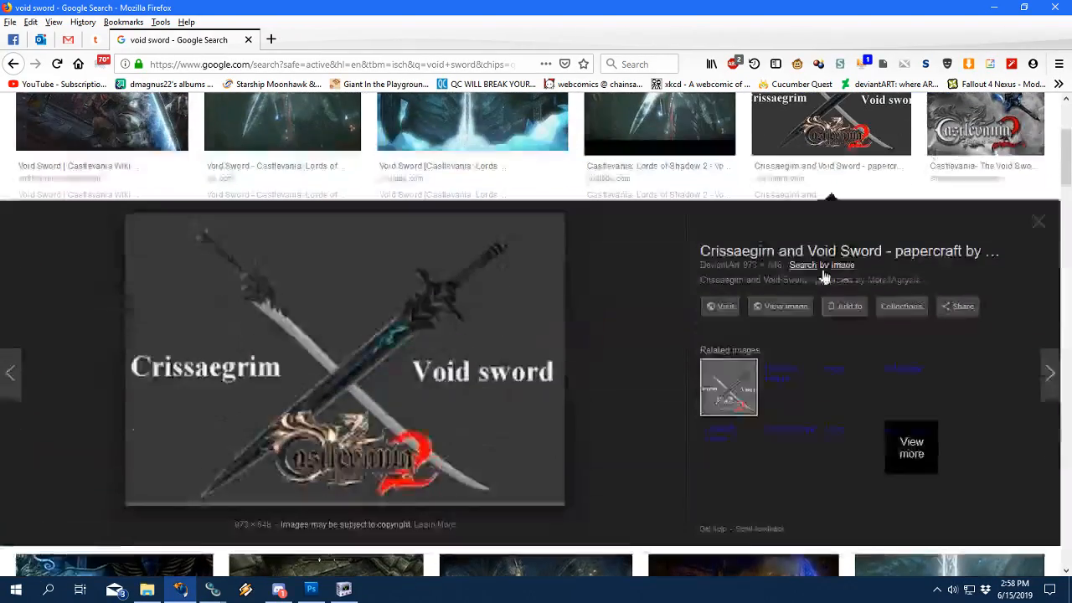
click(777, 307)
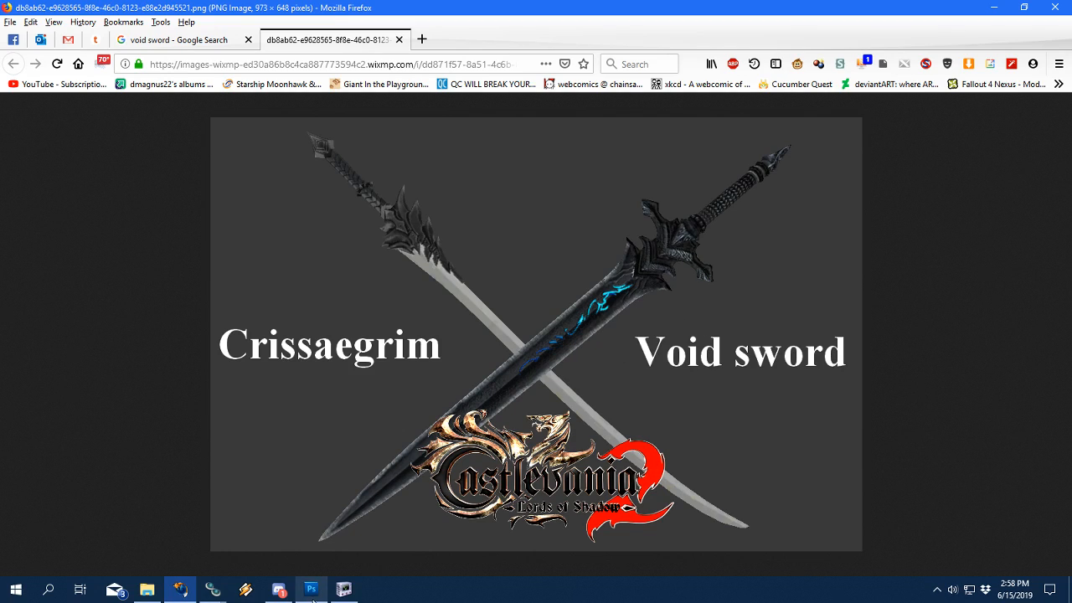
Switch to Photoshop, select Layer 9, and show the Background copy wireframe layer over the X-shaped guard piece at 100% zoom.
mouse_move(312, 596)
click(311, 532)
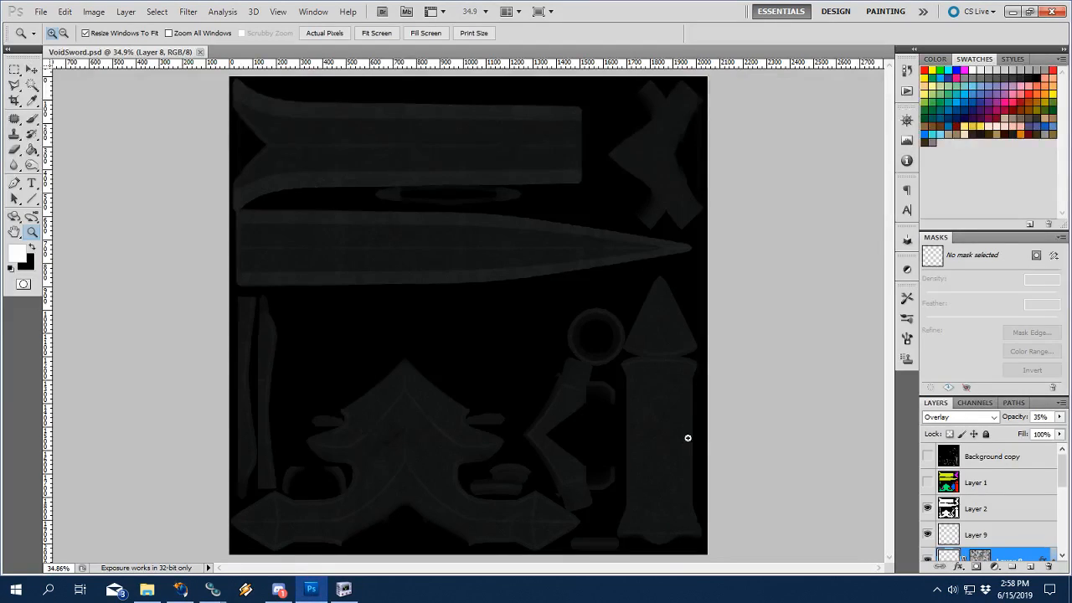
click(976, 537)
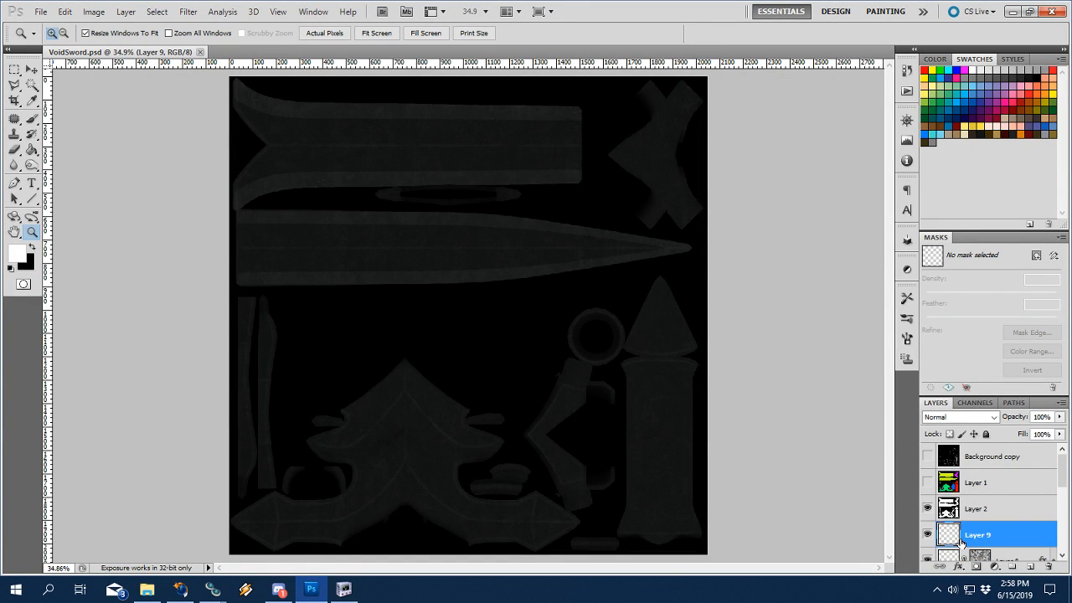
click(647, 160)
click(498, 276)
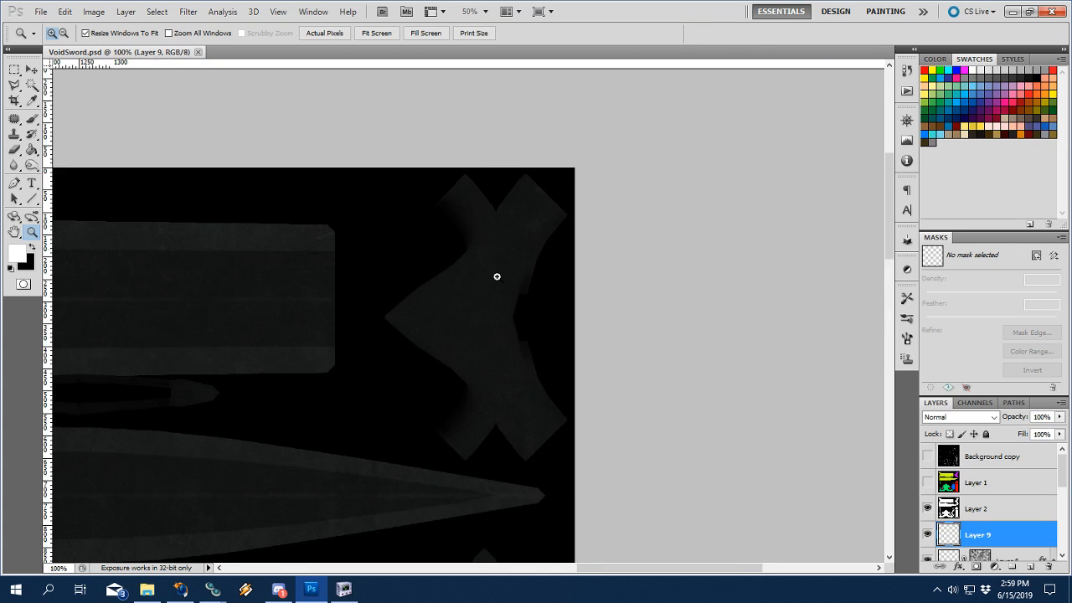
click(525, 352)
click(927, 456)
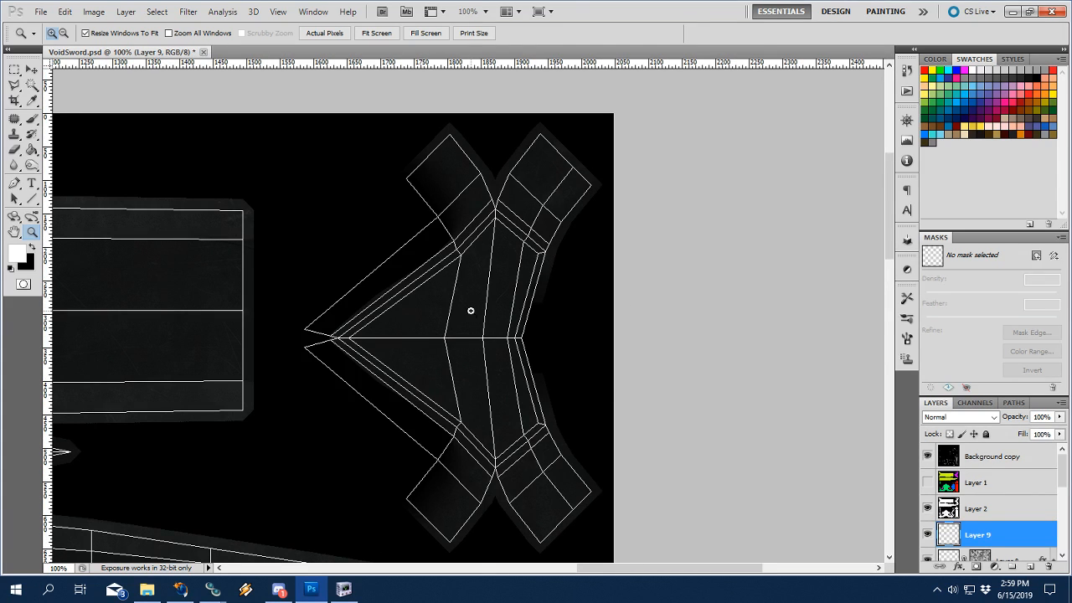
Set the Brush to a soft round tip of 10 px with 0% hardness.
key(b)
right_click(474, 334)
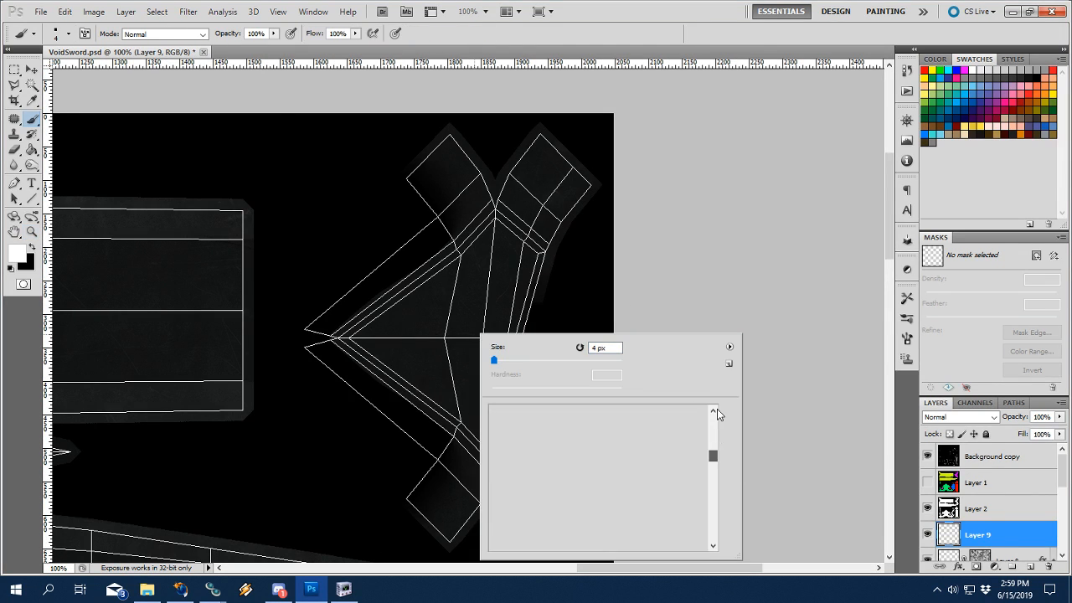
click(649, 415)
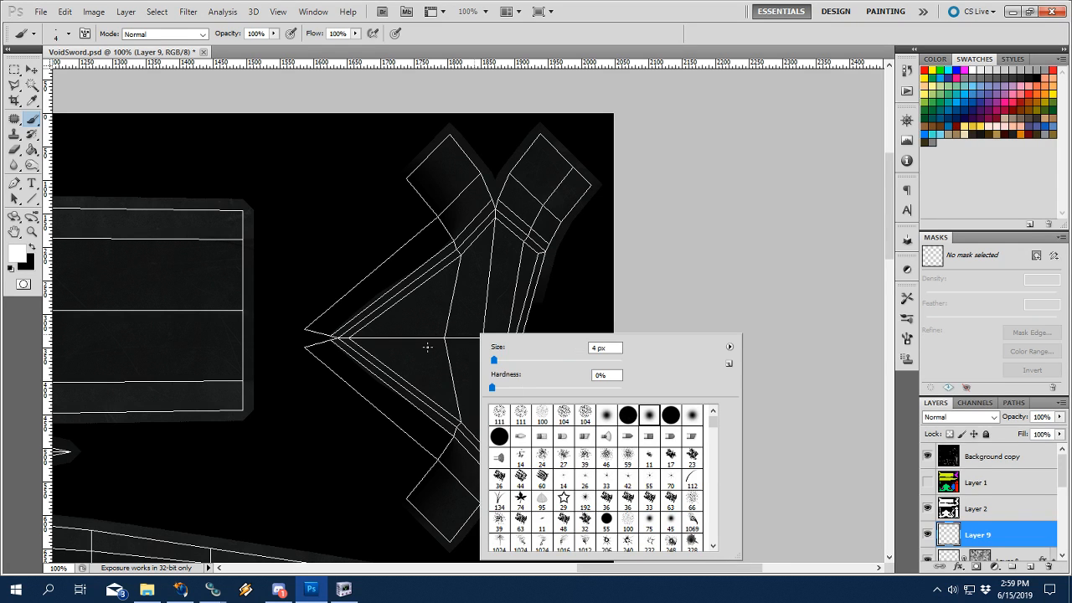
scroll(608, 350, up, 4)
click(662, 5)
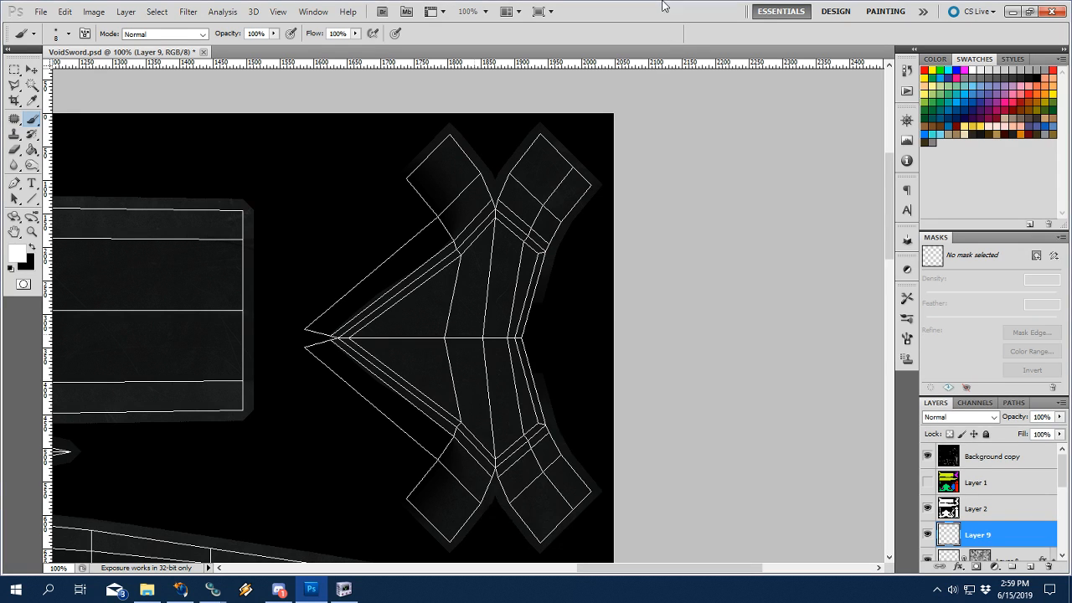
right_click(570, 240)
click(705, 258)
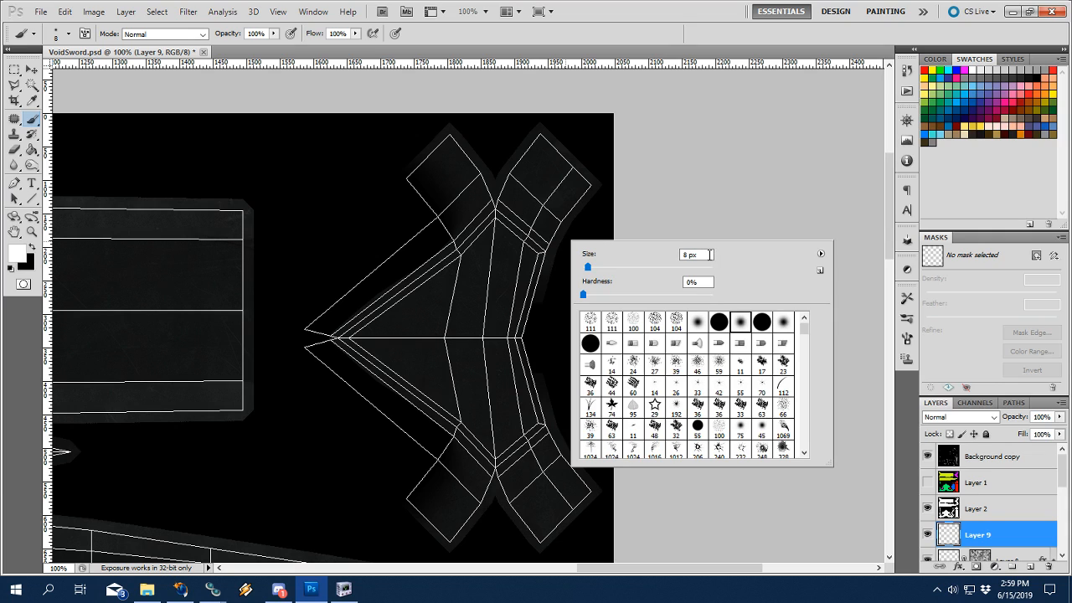
scroll(705, 258, up, 1)
scroll(704, 258, up, 2)
click(672, 27)
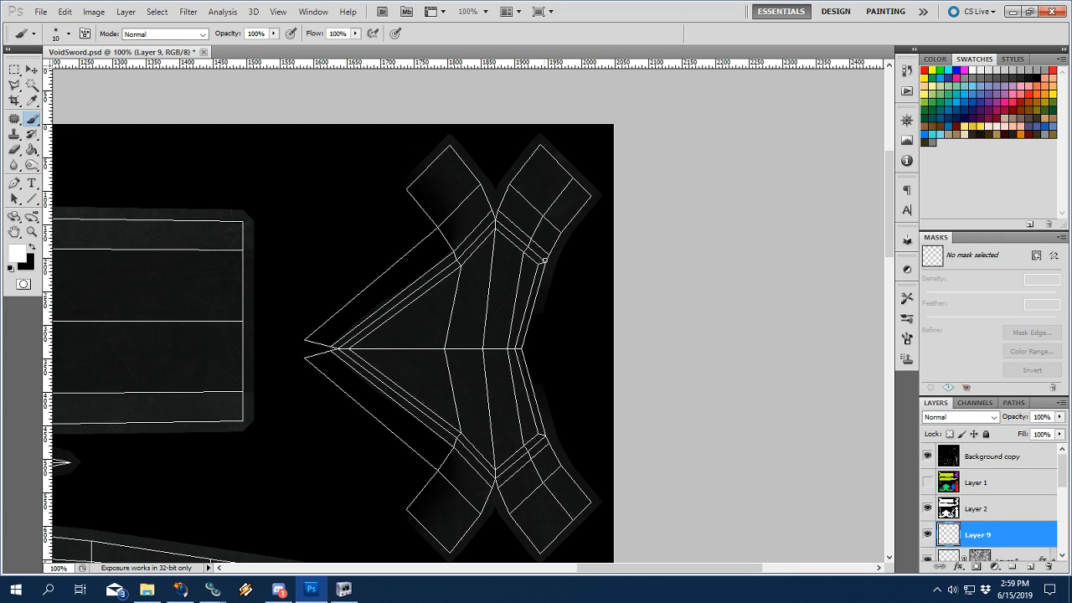
Paint a soft white line on Layer 9 along the upper wireframe edges of the guard plate, down to its pointed tip.
mouse_move(542, 260)
mouse_down()
mouse_move(502, 226)
mouse_move(483, 231)
mouse_move(378, 315)
mouse_up()
key(ctrl+z)
mouse_move(522, 244)
mouse_down()
mouse_move(489, 224)
mouse_move(337, 348)
mouse_up()
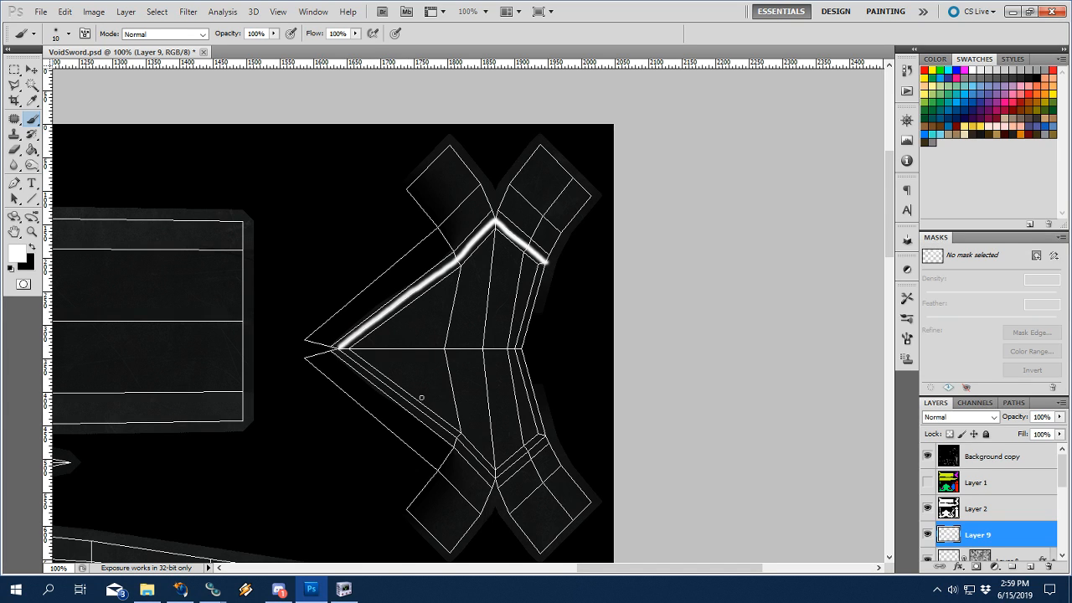
Paint matching soft white lines along the guard plate's lower wireframe edges, undoing and redrawing uneven strokes.
drag(495, 478, 476, 464)
key(ctrl+z)
key(ctrl+z)
key(ctrl+z)
drag(477, 460, 468, 450)
drag(425, 415, 406, 406)
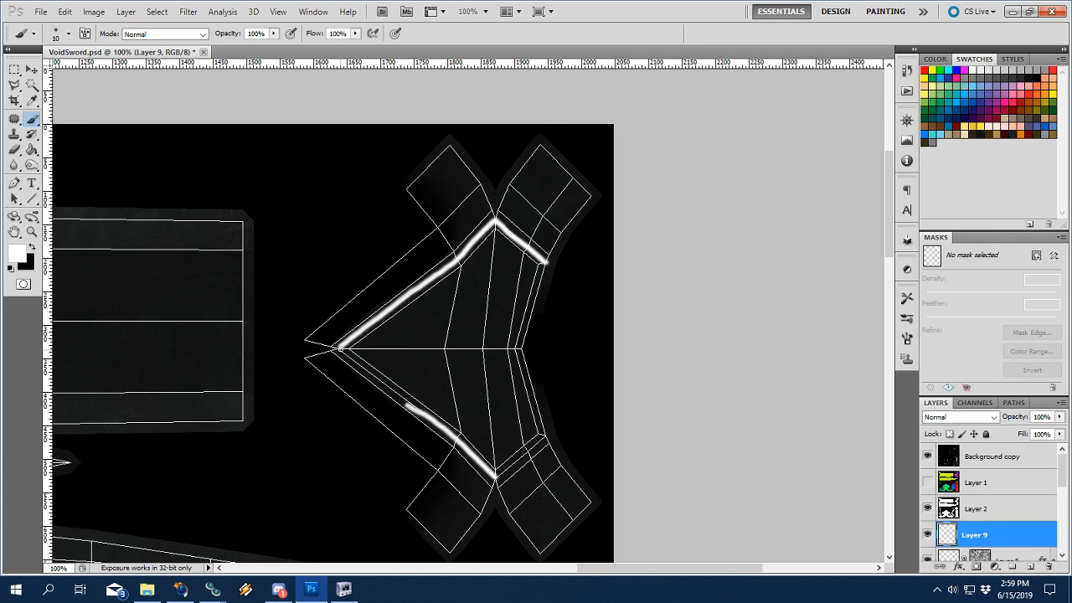
key(ctrl+z)
drag(410, 406, 337, 348)
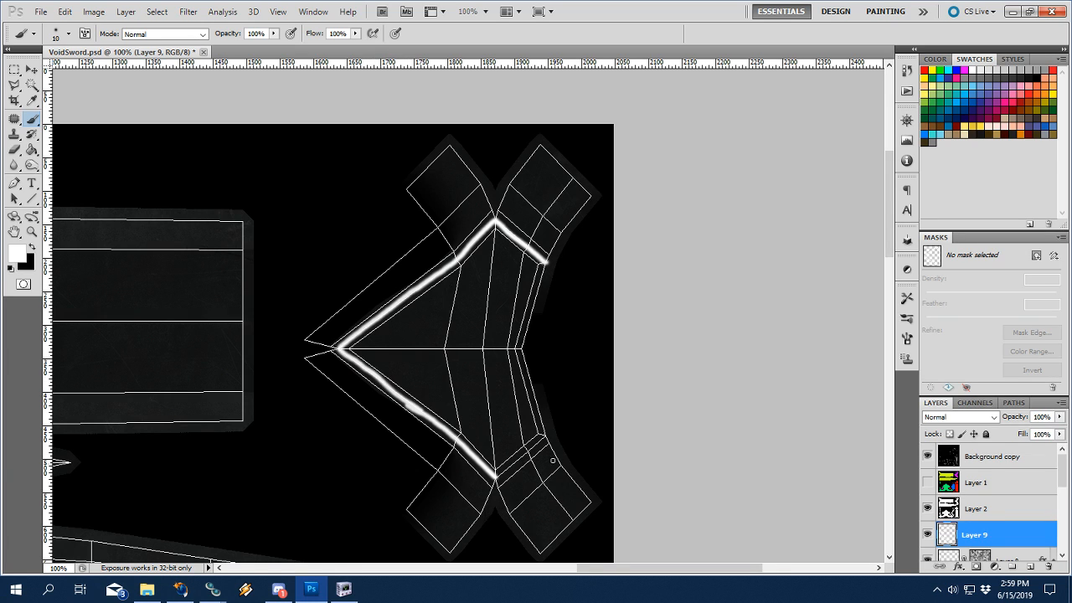
click(542, 434)
drag(529, 446, 492, 479)
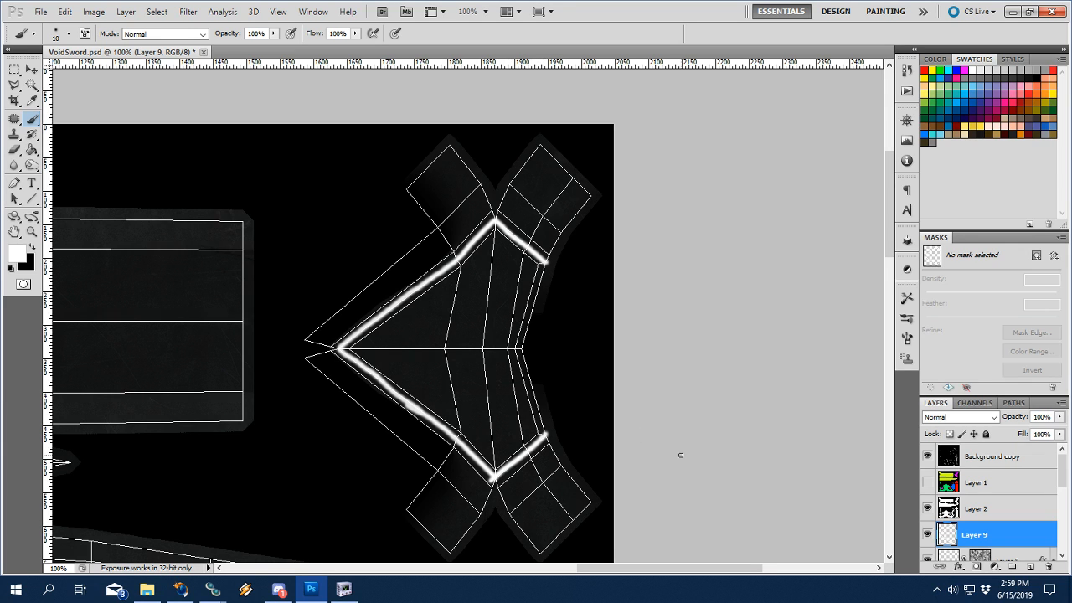
Set the Eraser to a soft brush of 27 px with 0% hardness.
click(190, 11)
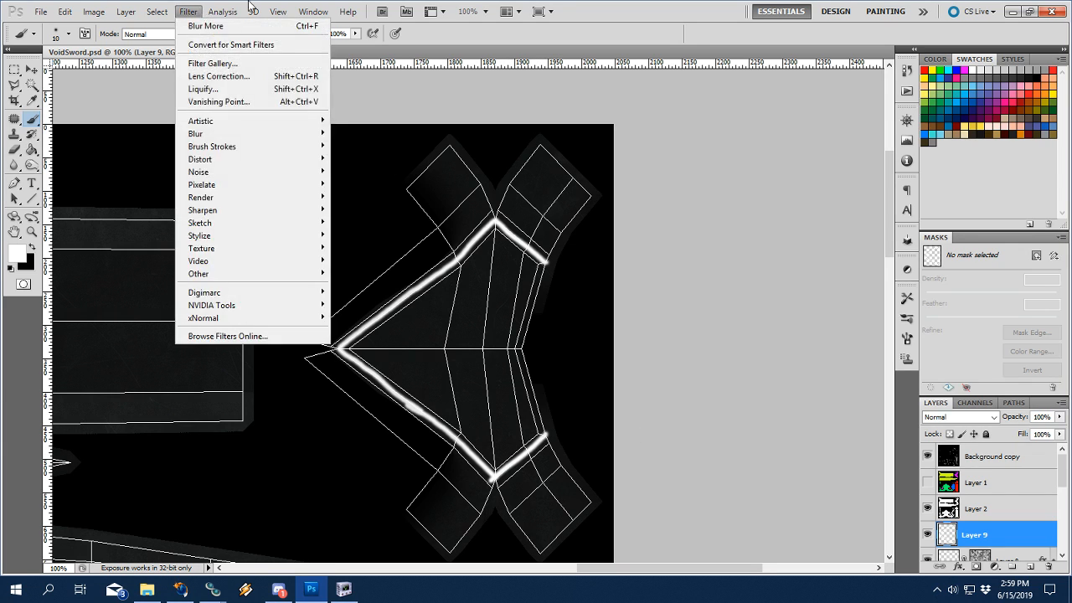
click(414, 5)
key(e)
right_click(458, 343)
drag(550, 398, 473, 398)
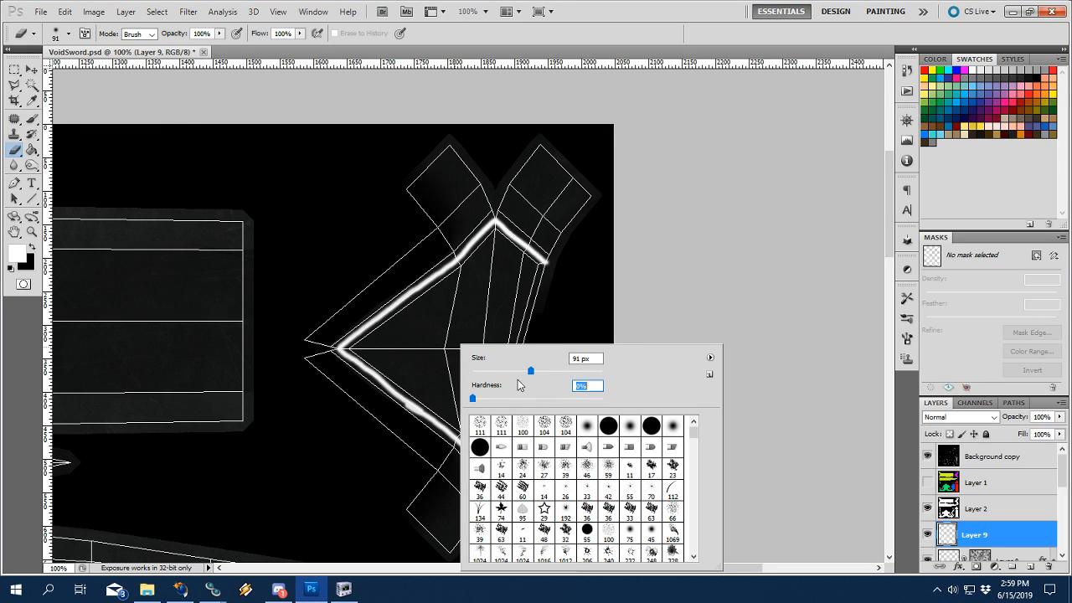
drag(530, 371, 488, 371)
key(Return)
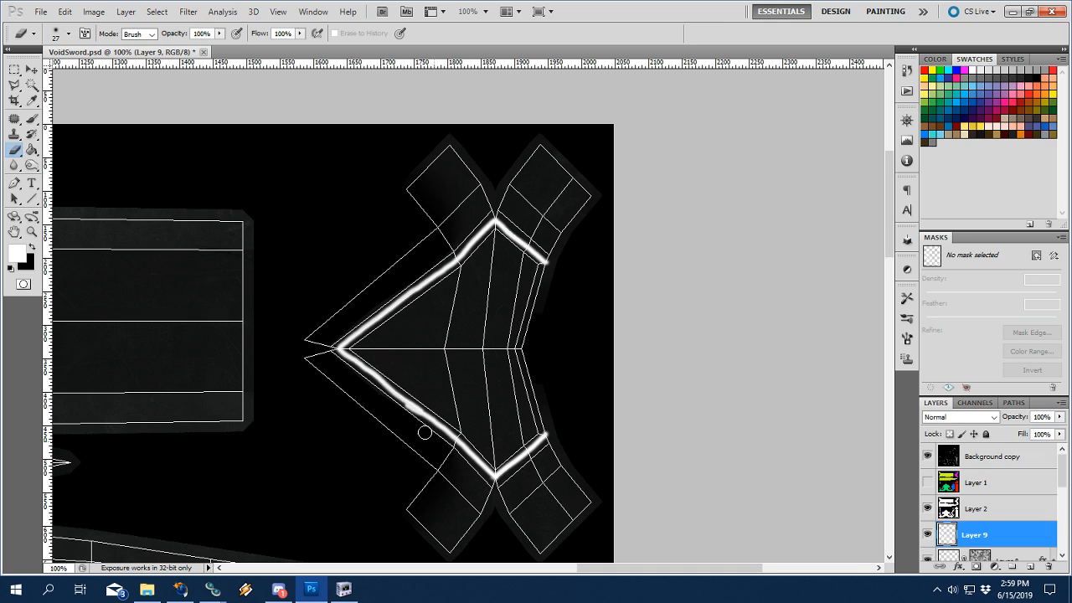
Apply a Gaussian Blur with a 3.9-pixel radius to the white guard edge lines on Layer 9.
key(b)
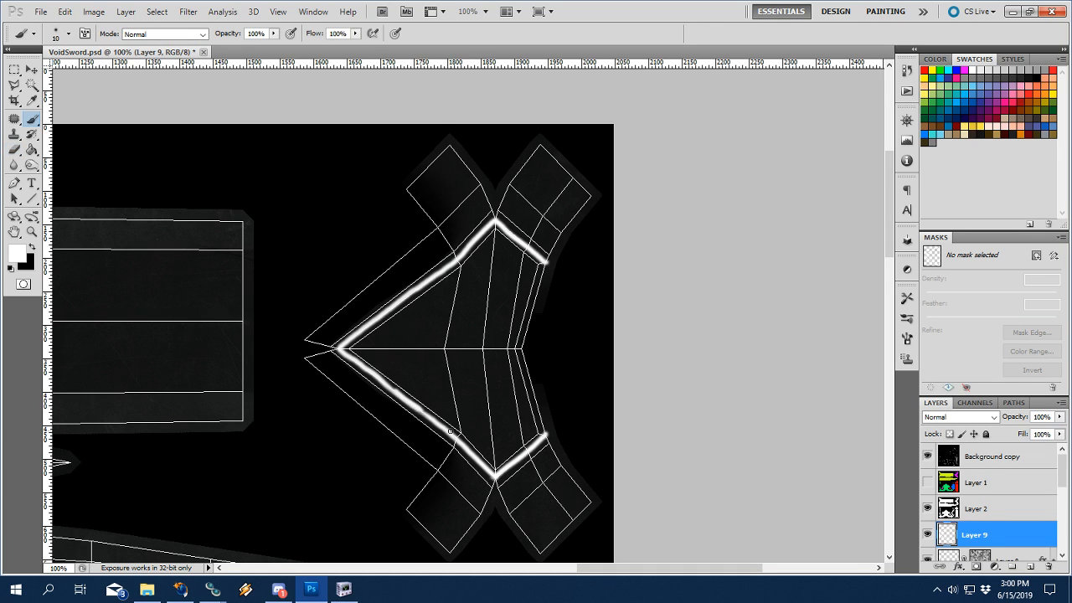
click(187, 12)
mouse_move(210, 136)
click(366, 183)
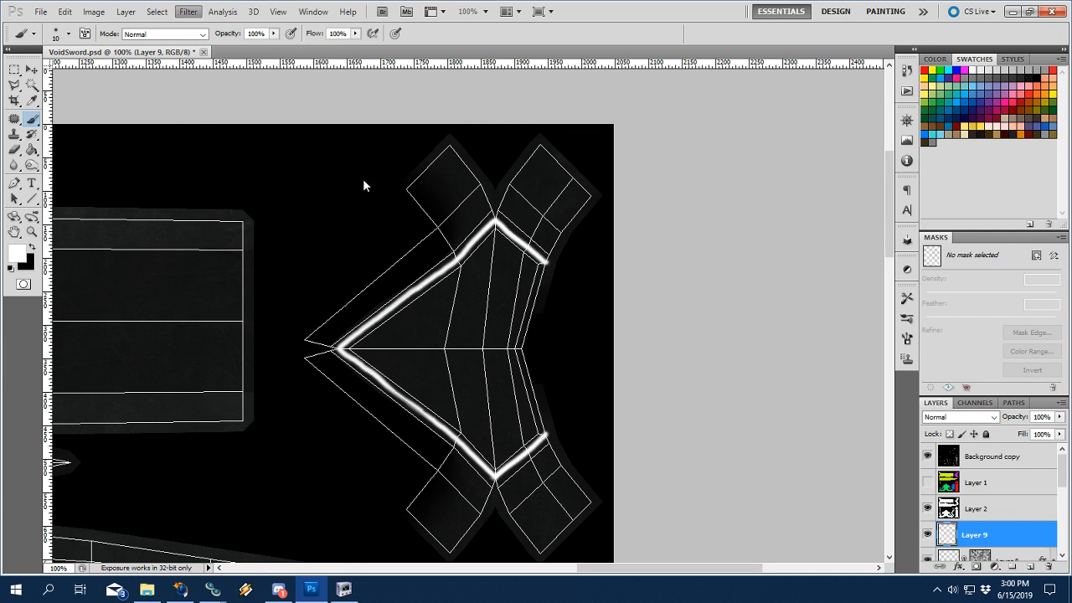
drag(797, 318, 804, 318)
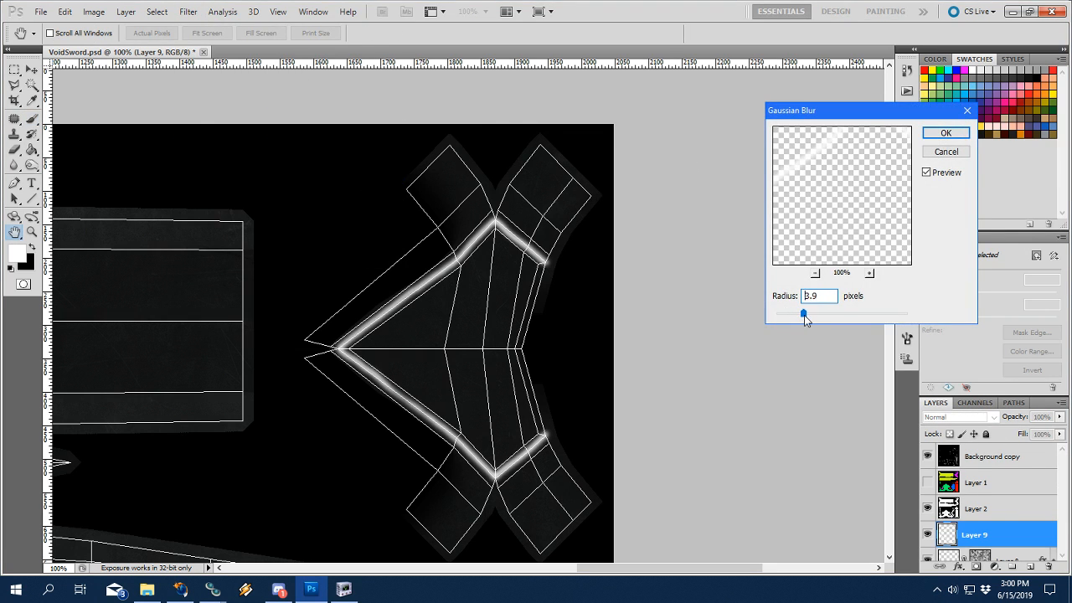
click(943, 135)
Set Layer 9 to Overlay blending with 35% fill, and hide the Background copy wireframe layer.
click(988, 416)
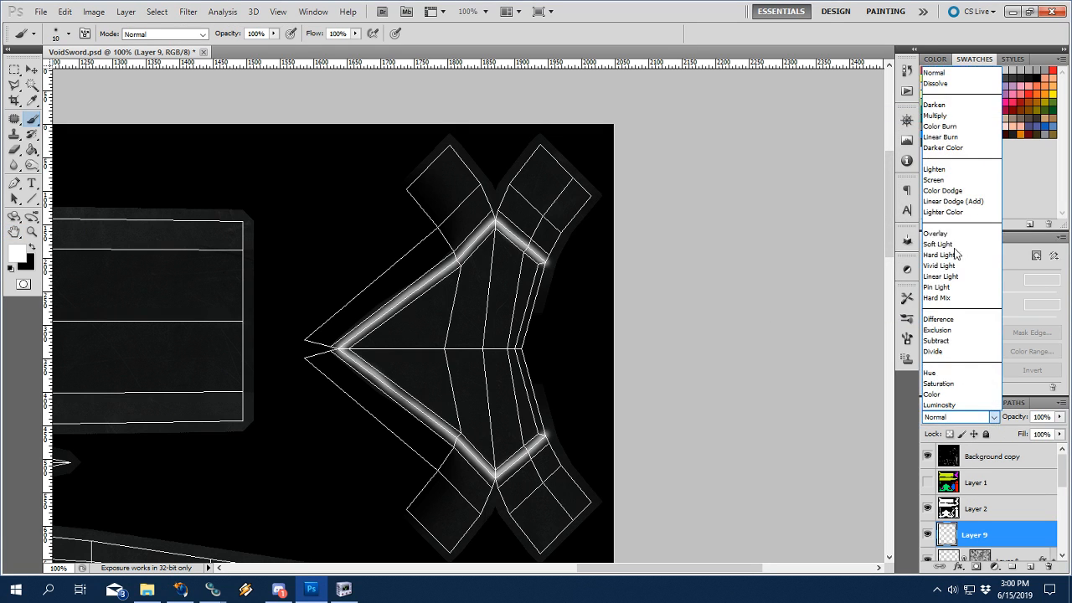
click(950, 243)
click(927, 456)
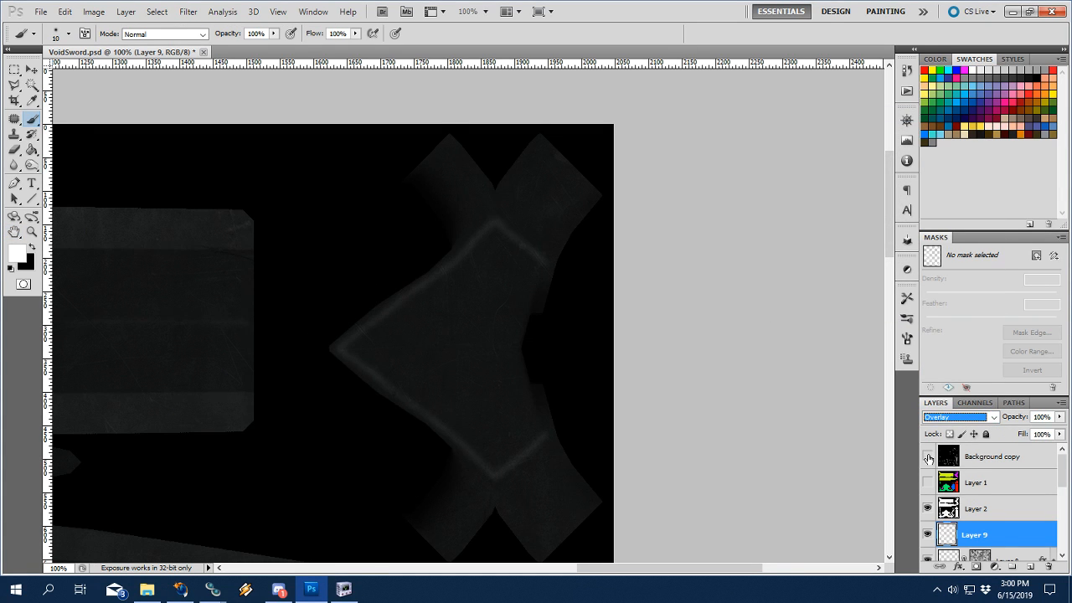
click(1044, 434)
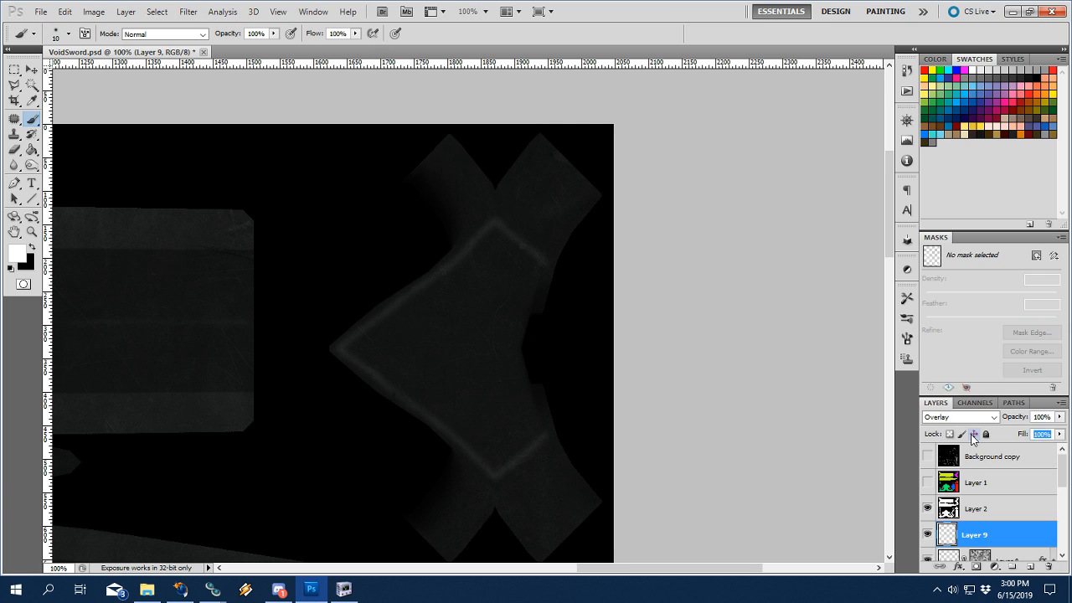
text(40)
key(BackSpace)
key(BackSpace)
key(z)
key(ctrl+0)
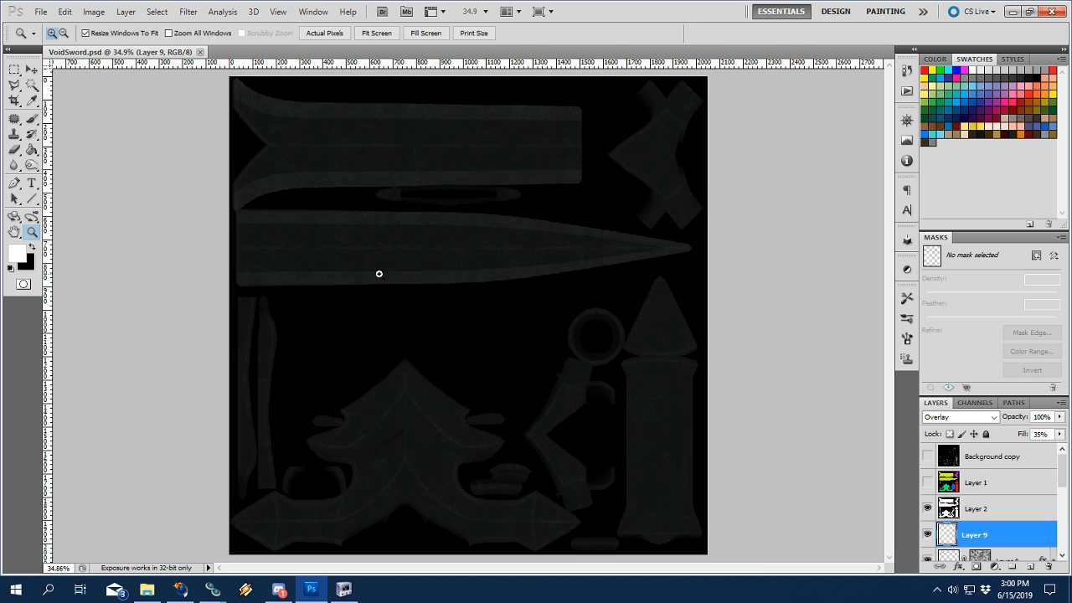
Switch to Firefox, open the full-size Pinterest Void Sword image from the search results, and examine its guard and blade base.
click(193, 593)
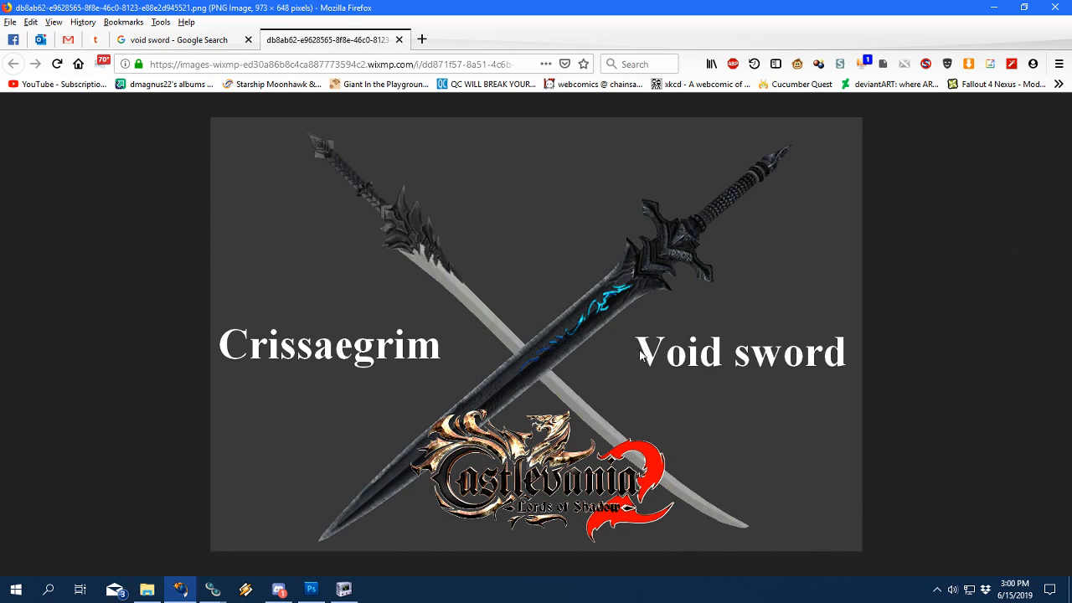
click(139, 23)
click(134, 22)
click(171, 39)
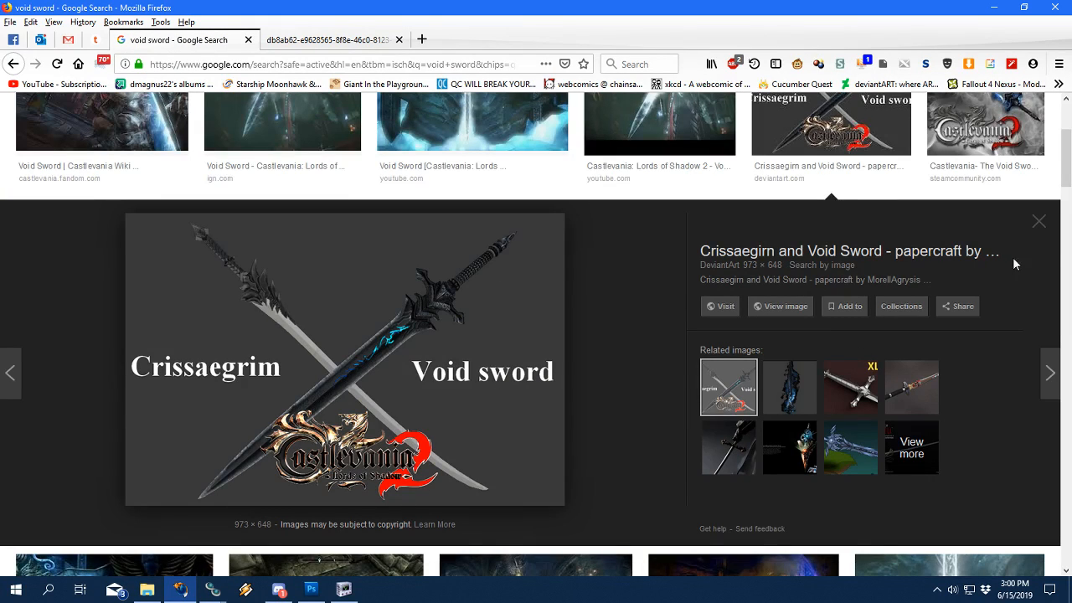
click(803, 378)
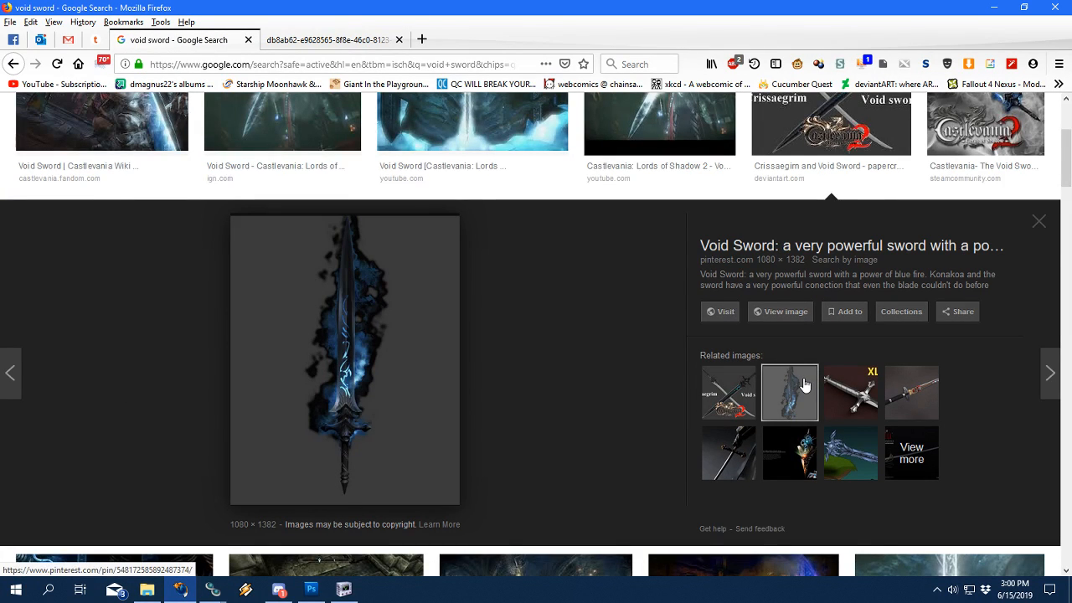
click(779, 312)
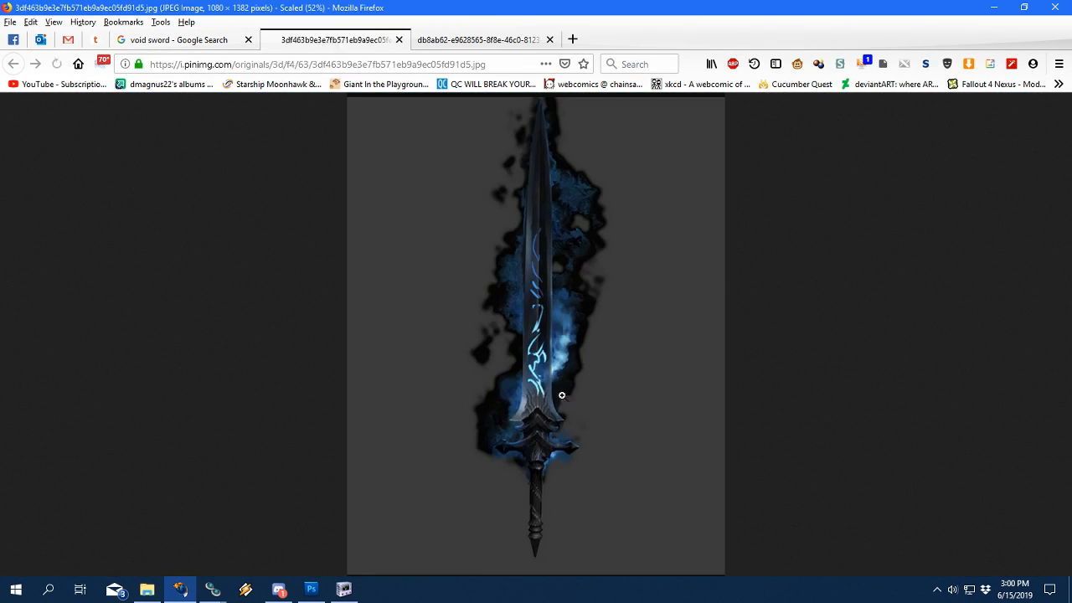
click(537, 424)
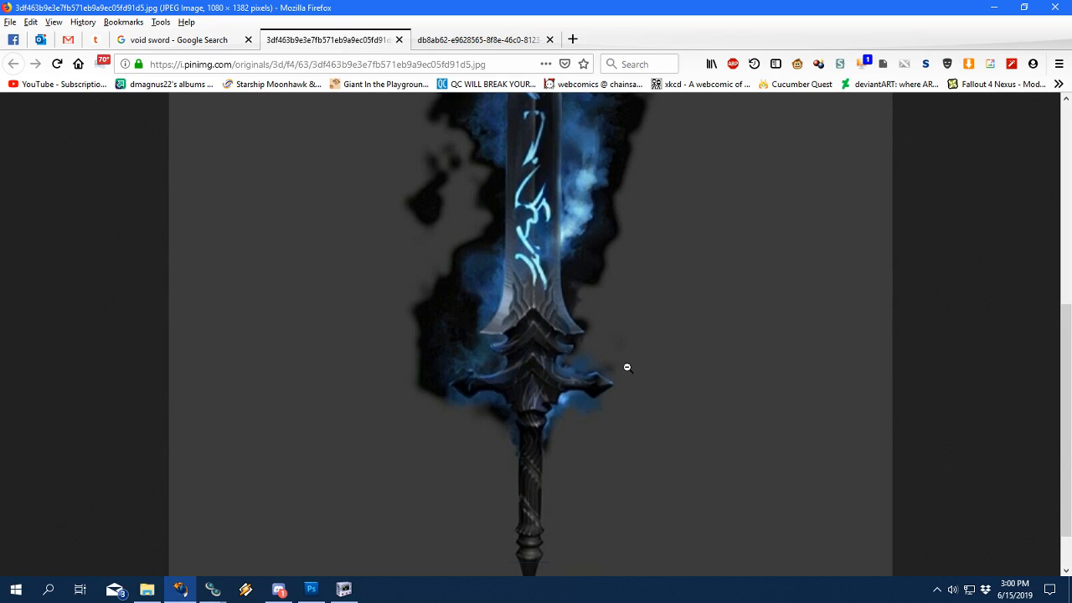
scroll(627, 366, up, 2)
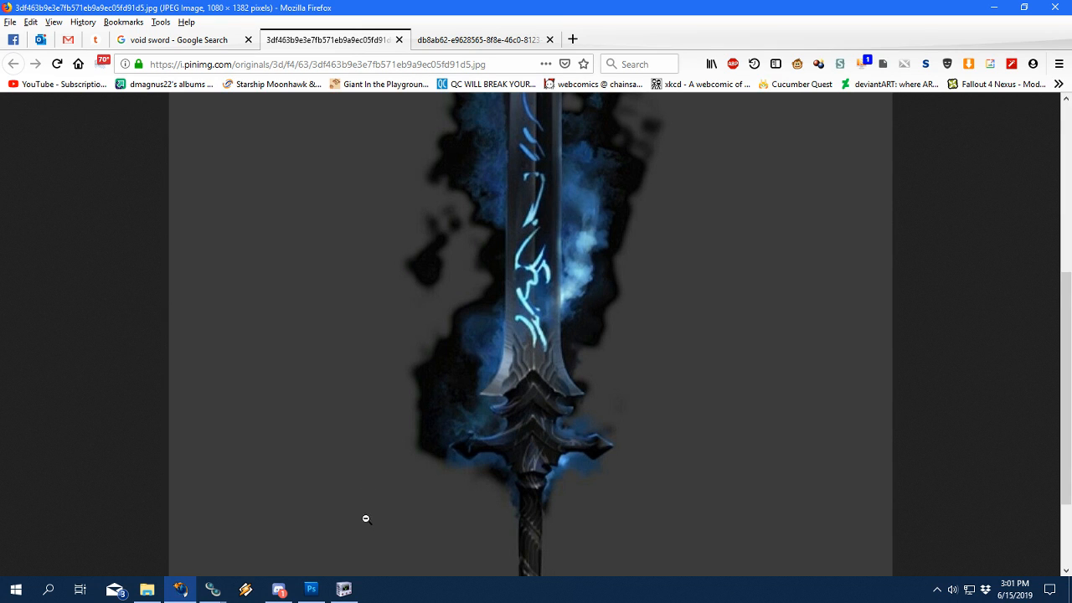
Switch back to Photoshop and rotate the whole VoidSword canvas 90° counterclockwise.
click(311, 588)
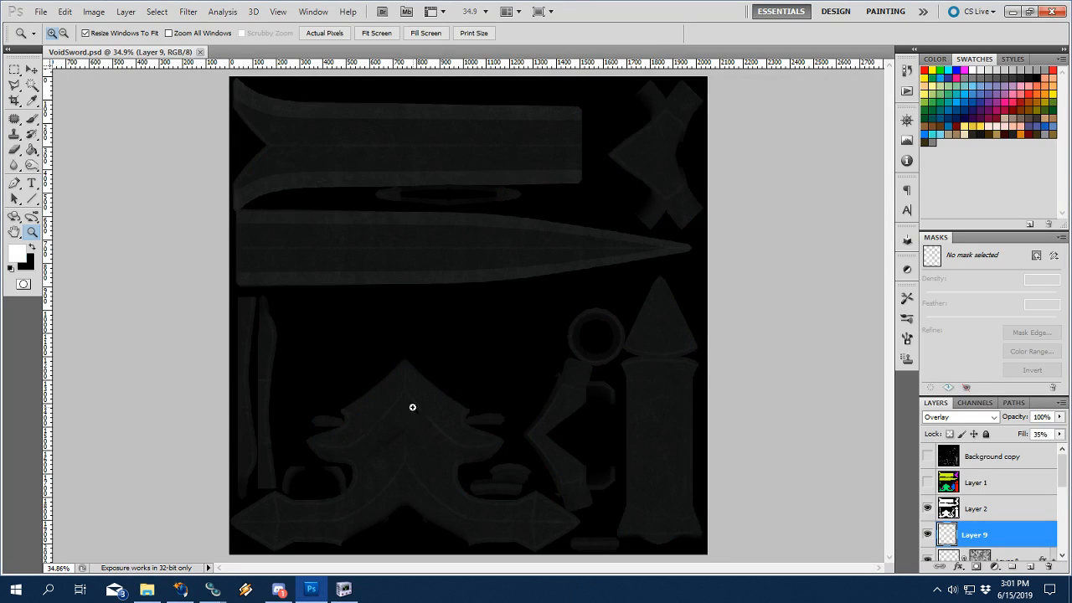
click(260, 156)
click(468, 323)
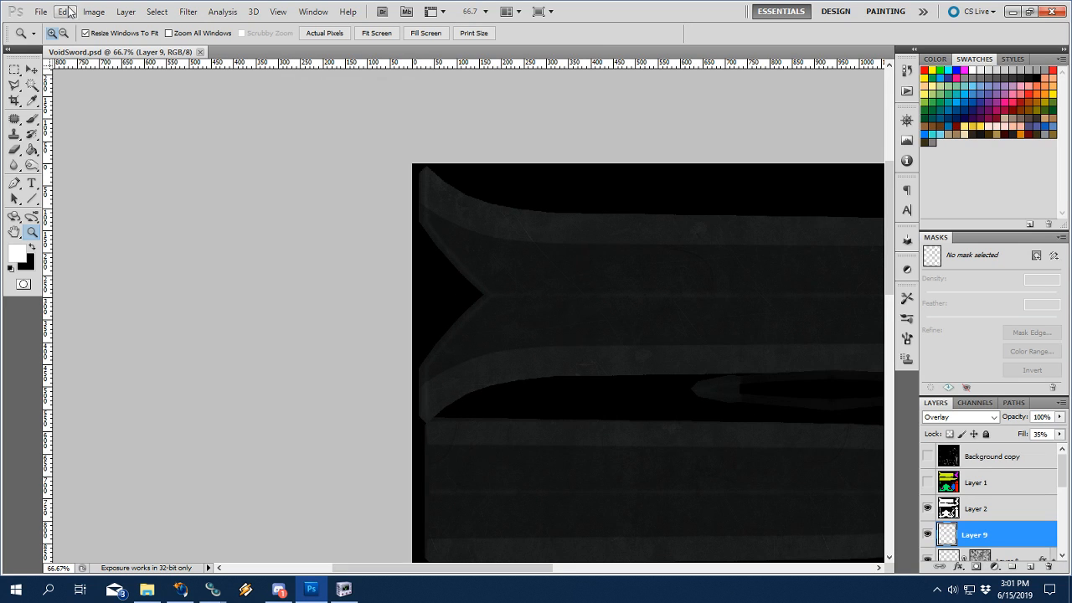
click(94, 12)
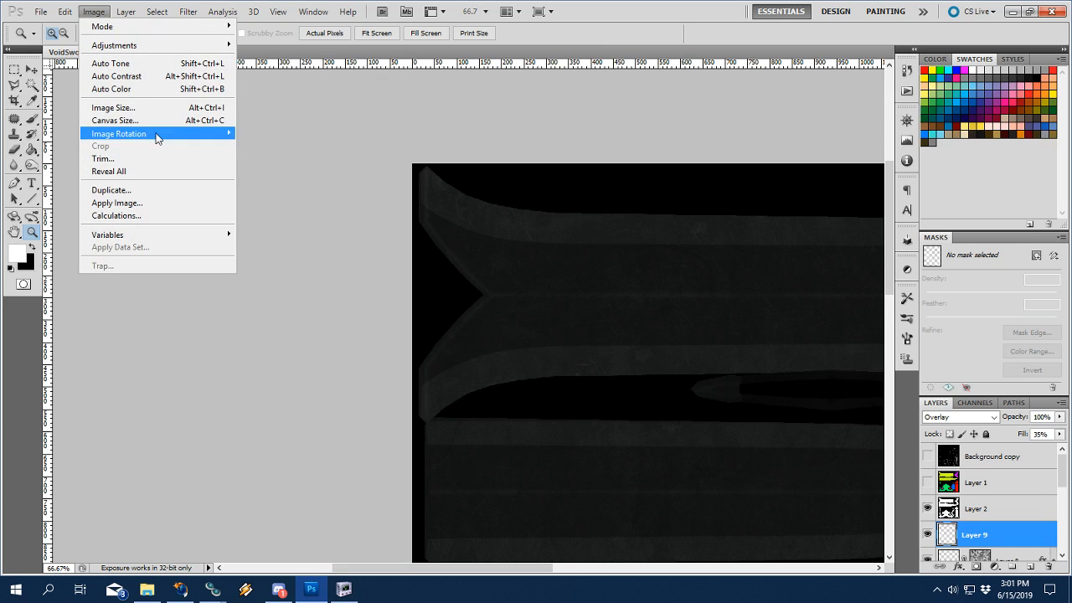
mouse_move(159, 134)
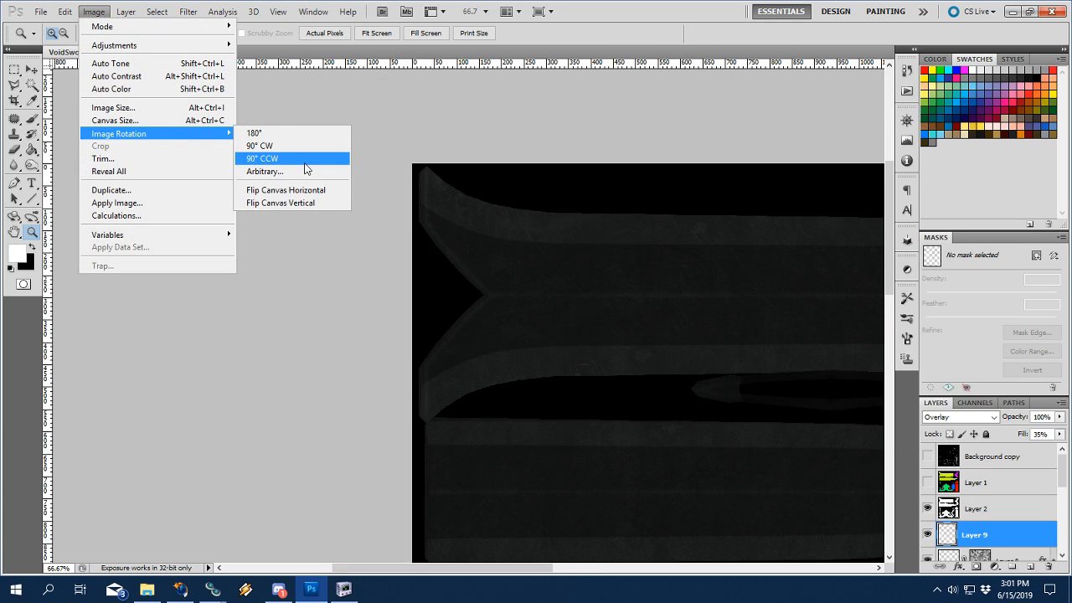
click(295, 159)
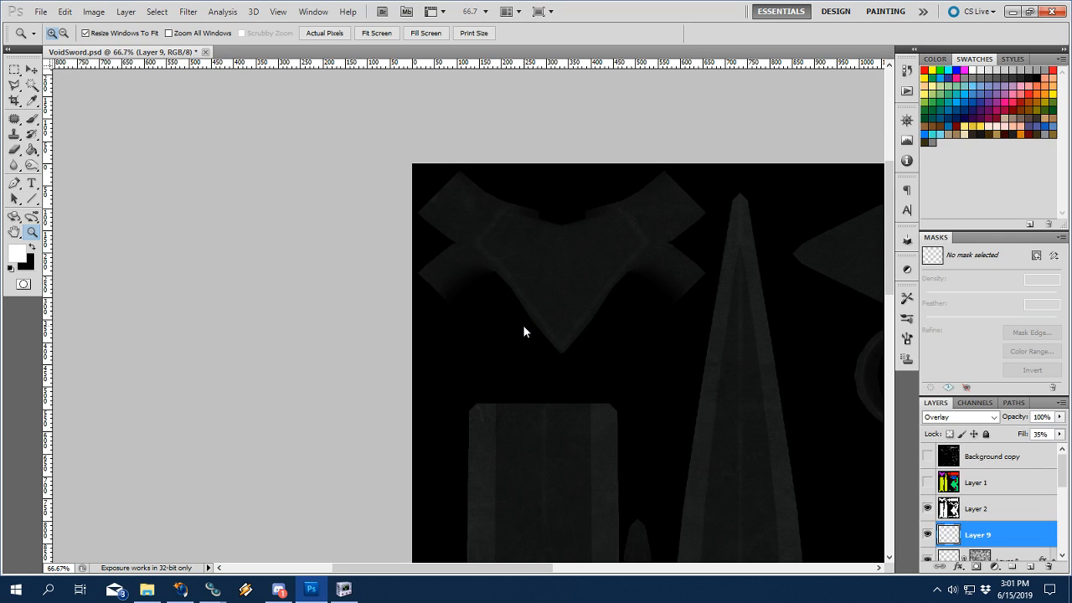
Add a new layer above Layer 9 and show the Background copy wireframe over the notched blade base.
drag(613, 438, 560, 181)
drag(611, 503, 565, 199)
drag(505, 443, 575, 414)
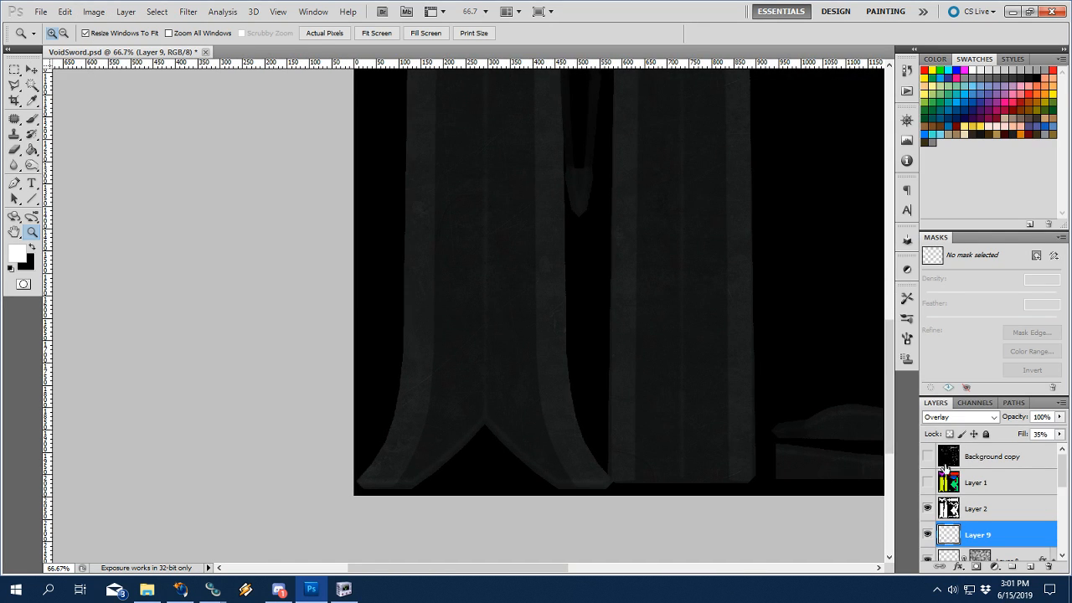
click(1029, 566)
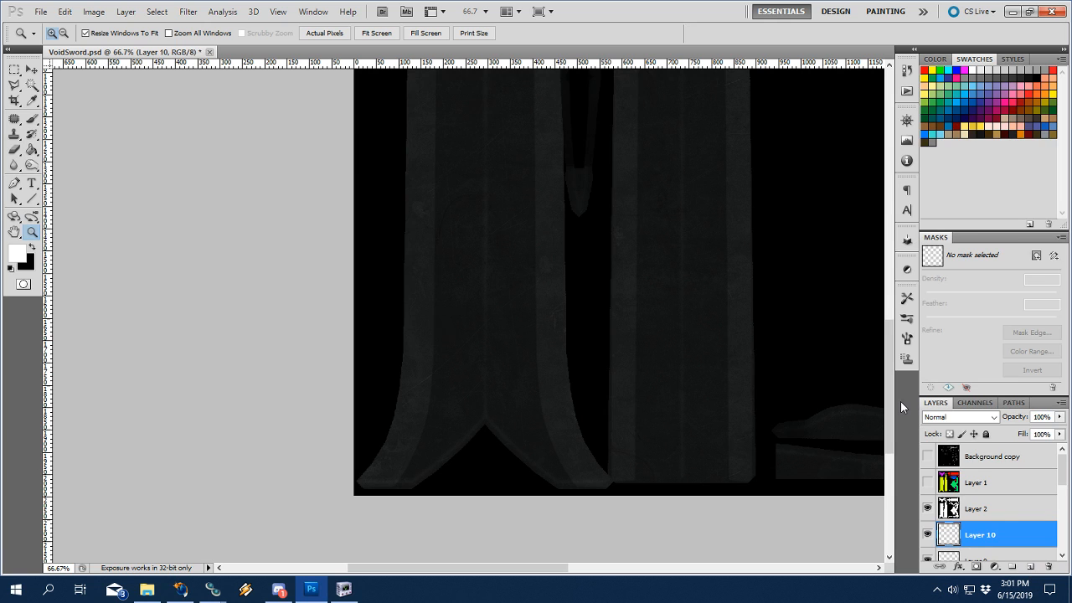
click(929, 460)
click(483, 416)
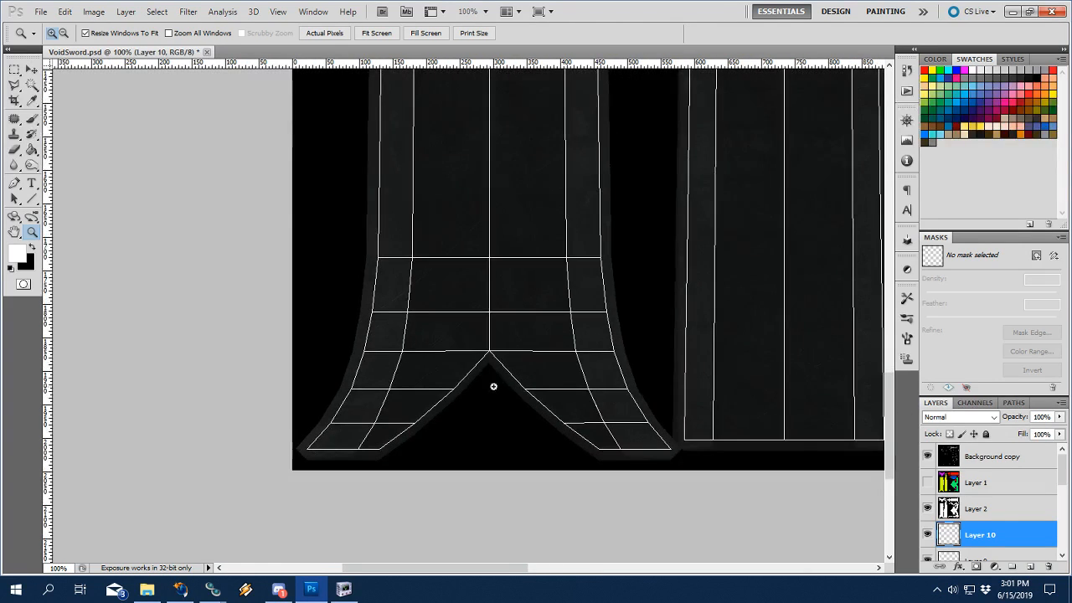
Set the Brush to a hard round tip of 7 px with 100% hardness.
key(b)
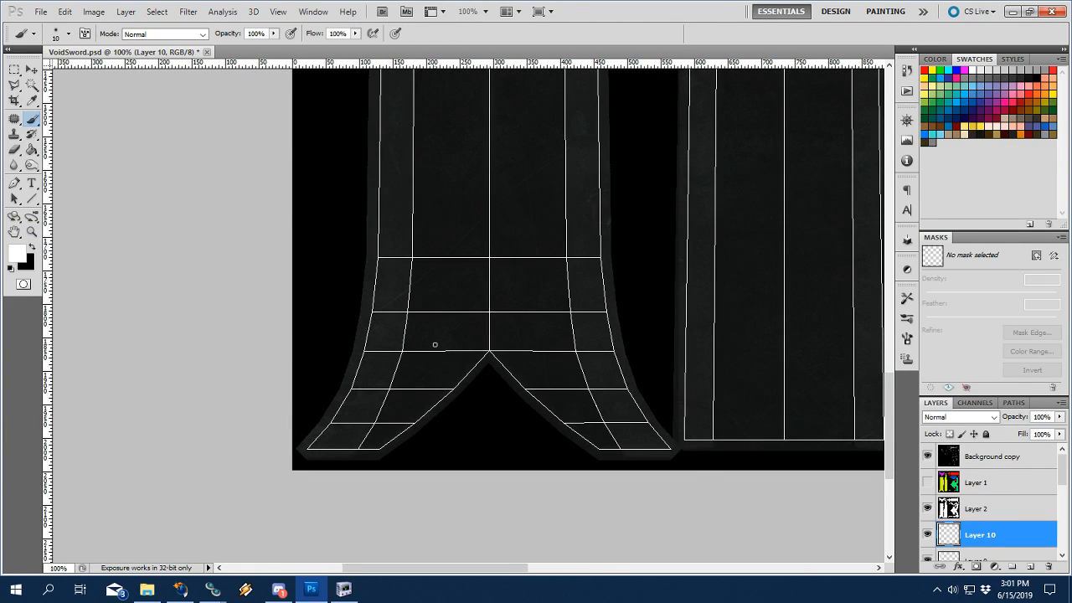
right_click(435, 344)
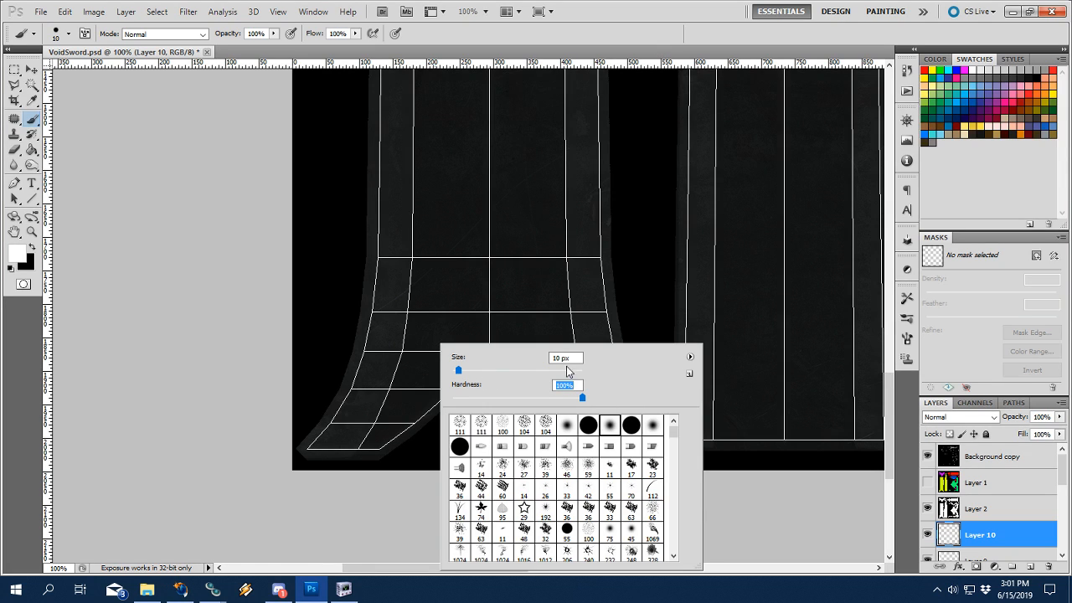
drag(572, 359, 476, 361)
text(7)
key(Return)
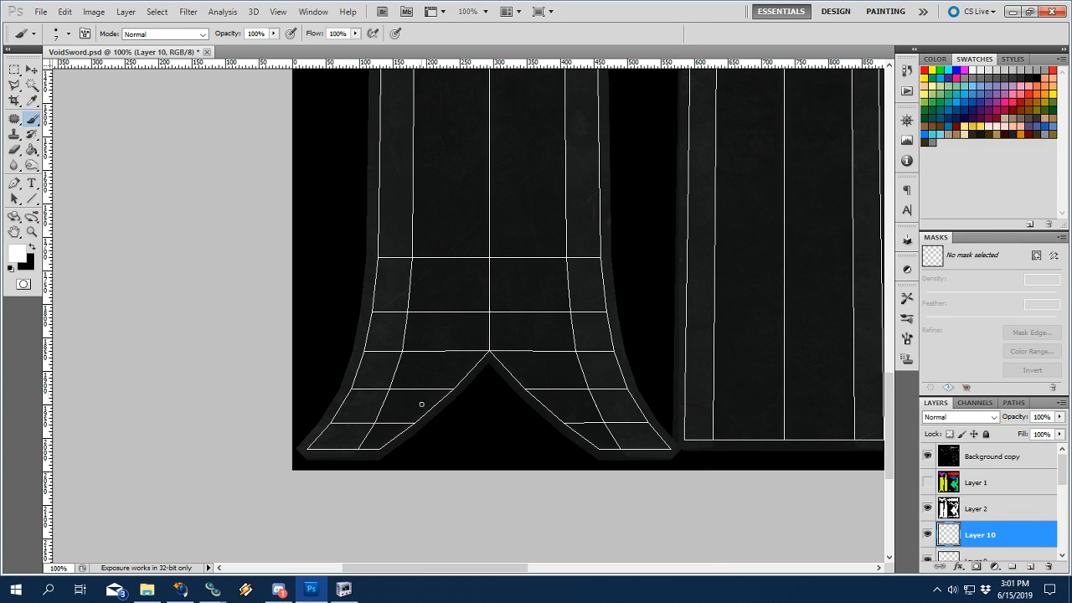
Compare the engraved lines at the blade base in the Firefox reference image with the texture in Photoshop.
click(179, 589)
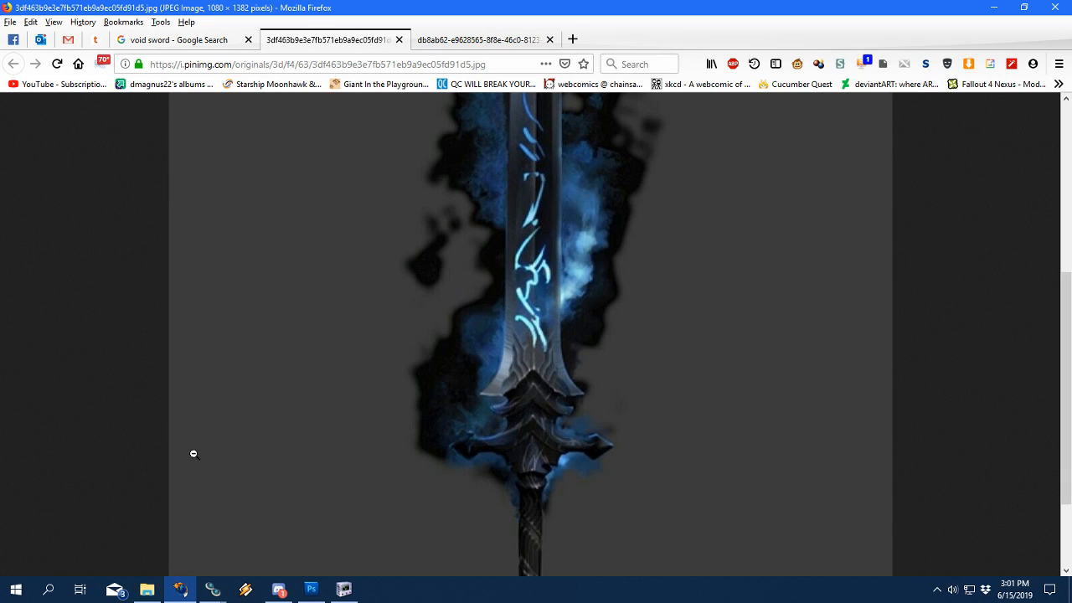
click(311, 589)
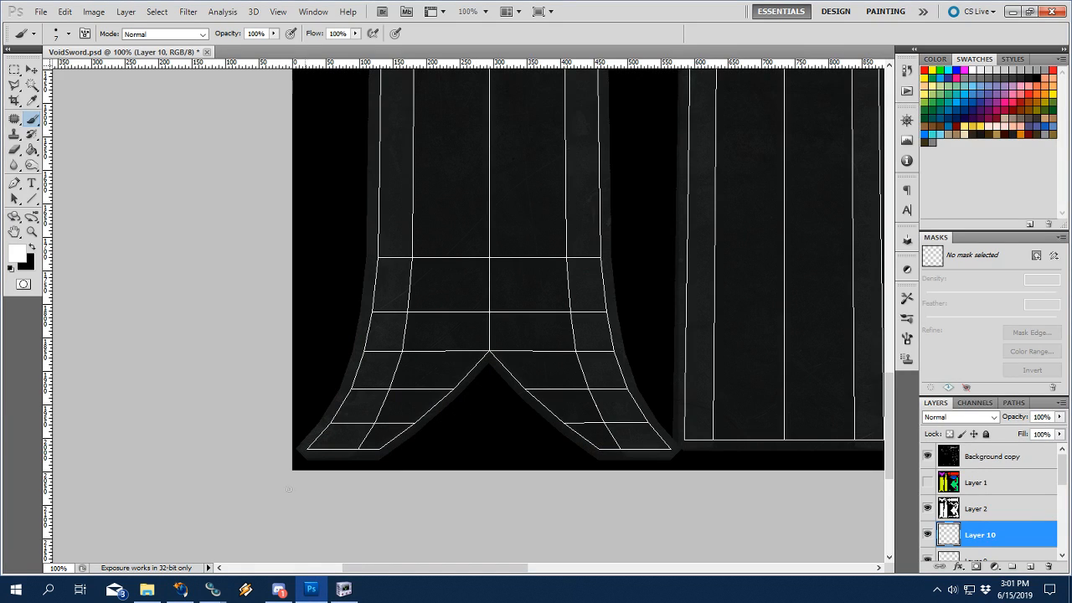
click(180, 589)
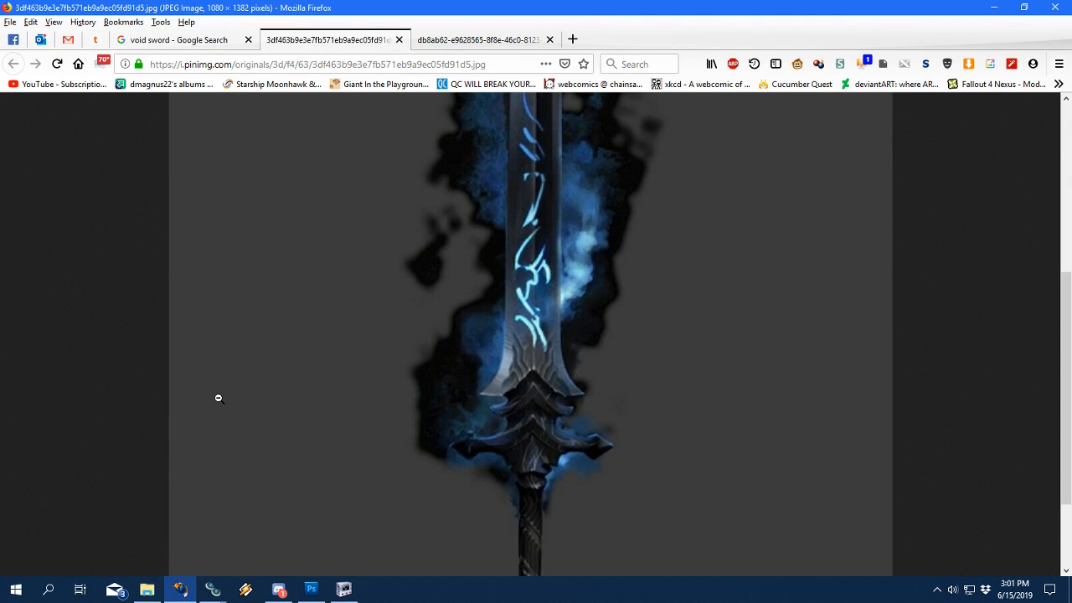
click(311, 589)
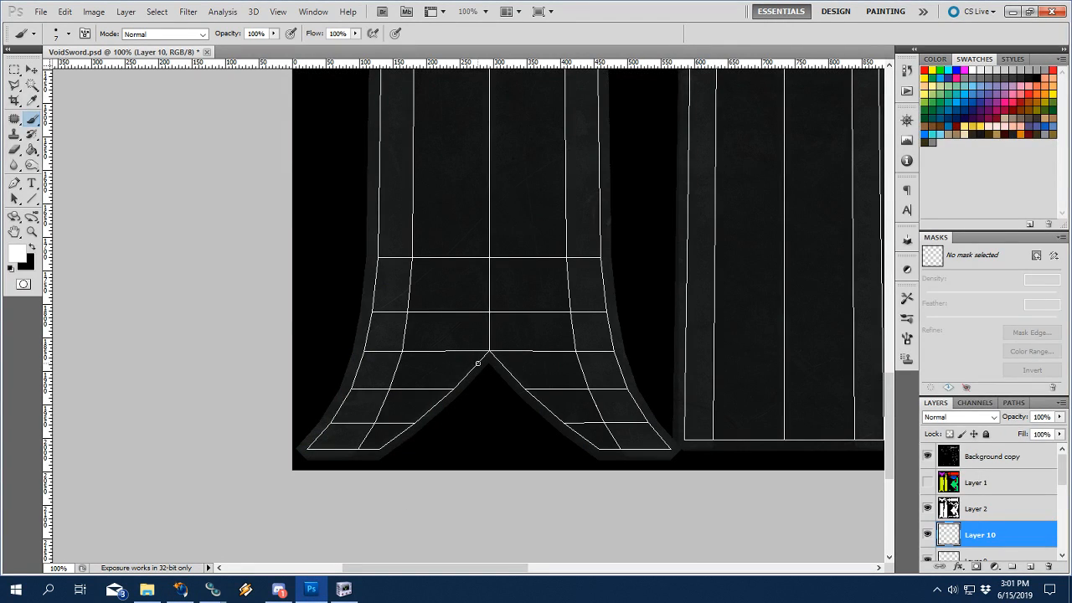
Try painting a white line upward from the blade base notch with the 7 px brush, rechecking the reference image between strokes.
drag(476, 360, 441, 311)
click(180, 590)
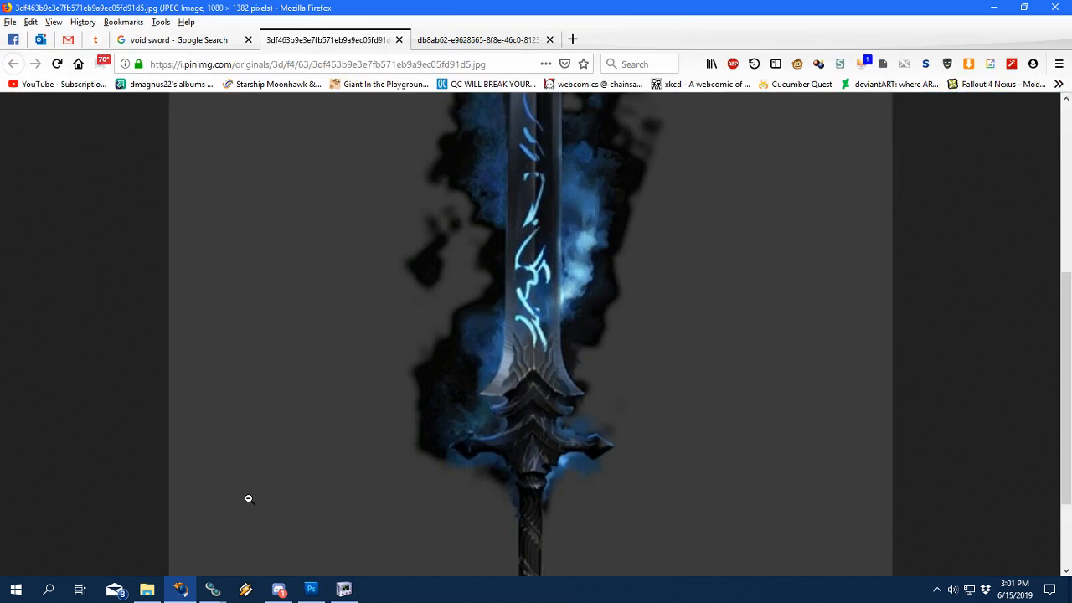
click(311, 588)
key(ctrl+z)
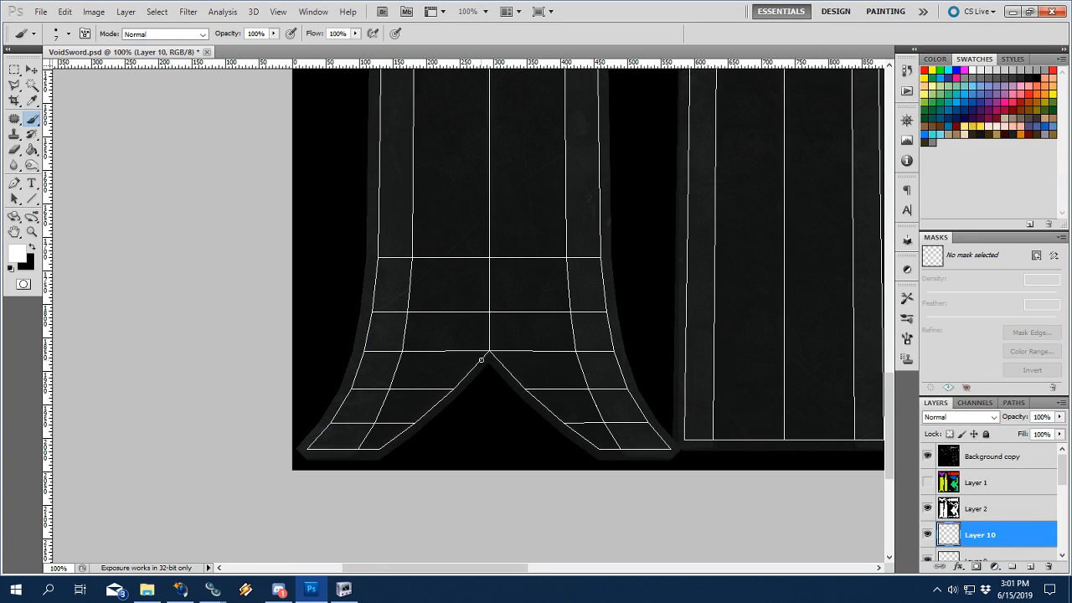
drag(482, 360, 450, 327)
key(ctrl+z)
Set the brush size to 6 px.
right_click(517, 323)
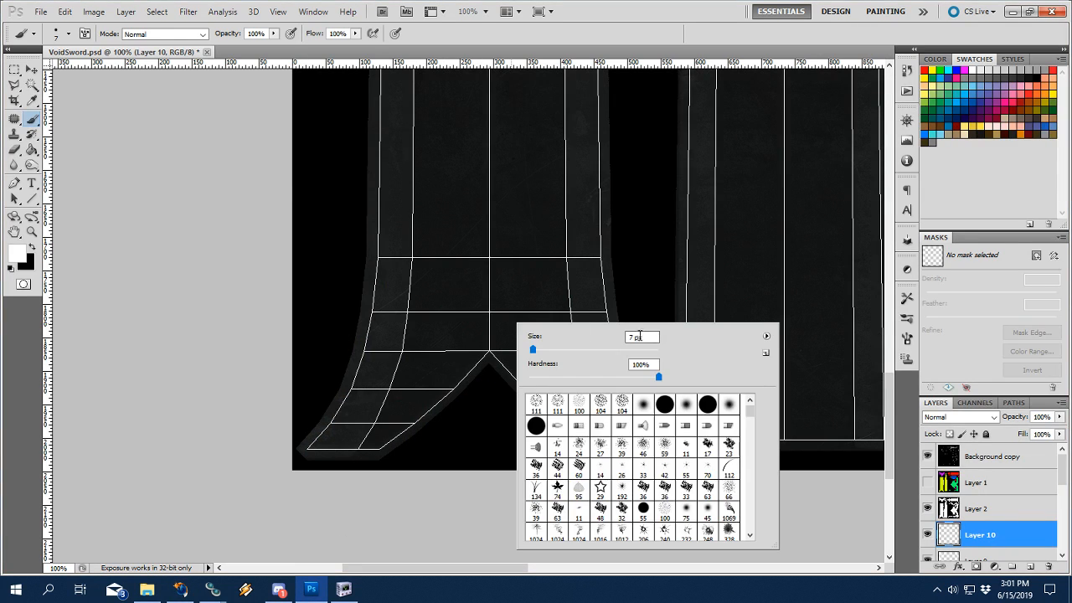
double_click(640, 335)
text(6)
click(652, 25)
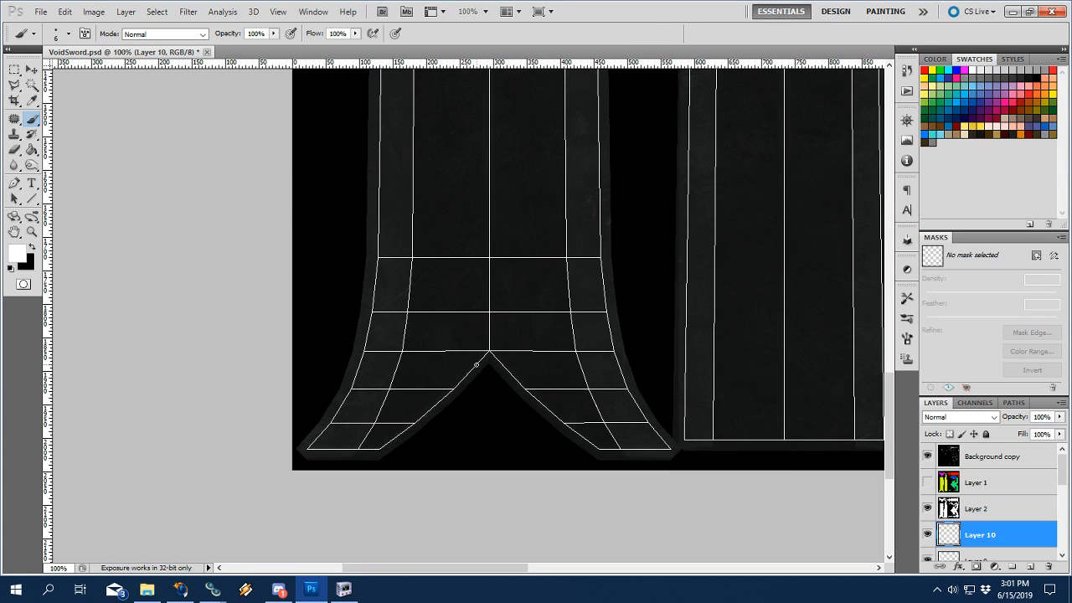
Try several freehand white strokes with the 6 px brush, curving from the blade base notch toward the blade's left side.
drag(476, 364, 440, 331)
key(ctrl+z)
drag(477, 362, 441, 326)
key(ctrl+z)
key(ctrl+z)
drag(475, 358, 445, 319)
key(ctrl+z)
drag(478, 364, 440, 322)
key(ctrl+z)
drag(478, 361, 446, 323)
key(ctrl+z)
drag(478, 363, 437, 315)
key(ctrl+z)
mouse_move(479, 370)
mouse_down()
mouse_move(443, 326)
mouse_move(423, 269)
mouse_up()
key(alt+Tab)
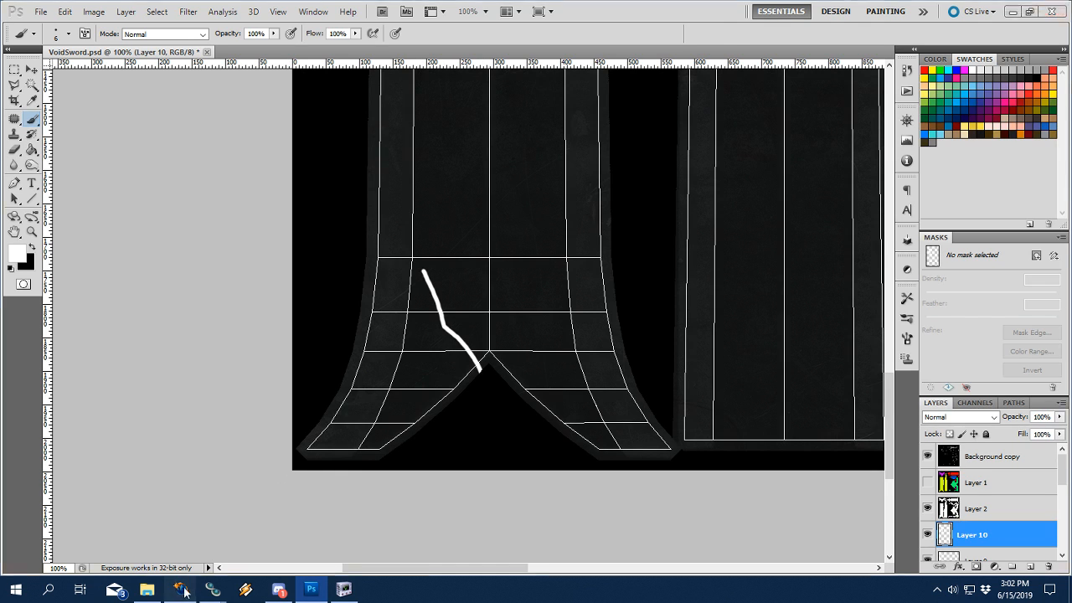
click(310, 589)
key(ctrl+z)
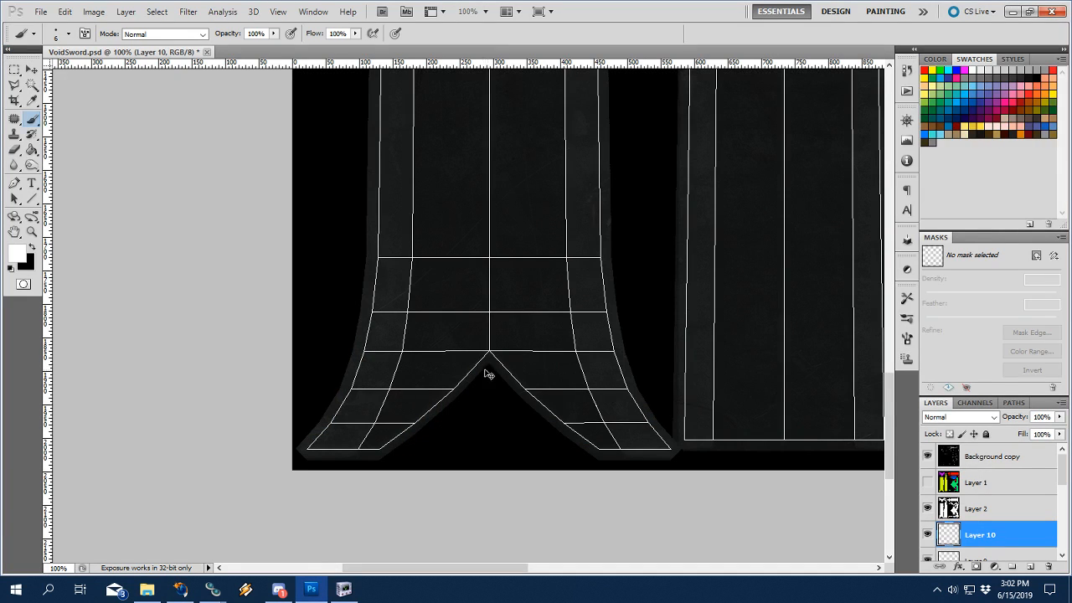
Try redrawing the curved engraving line freehand beside the blade notch, undoing each stroke.
drag(483, 370, 447, 322)
key(ctrl+z)
key(ctrl+z)
drag(479, 370, 445, 310)
key(ctrl+z)
drag(480, 367, 454, 343)
key(ctrl+z)
key(ctrl+z)
key(ctrl+z)
Draw an open pen path of straight segments from the blade base notch up to the blade's left inner line.
key(p)
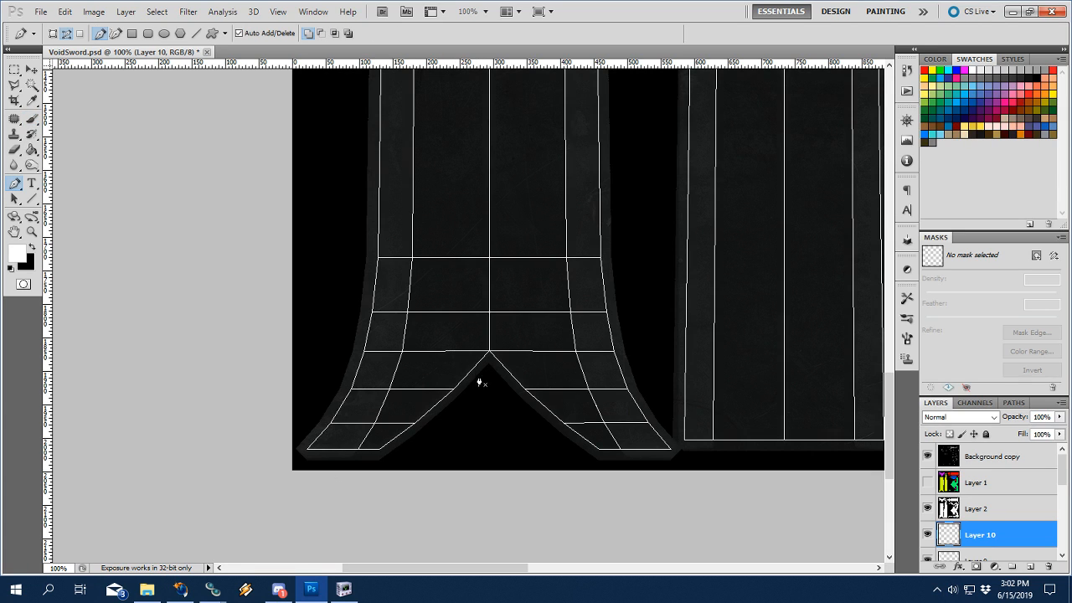
click(452, 340)
click(453, 289)
click(421, 242)
key(Escape)
Compare the engraving path at the blade base with the engraved lines on the sword reference image in Firefox.
click(180, 589)
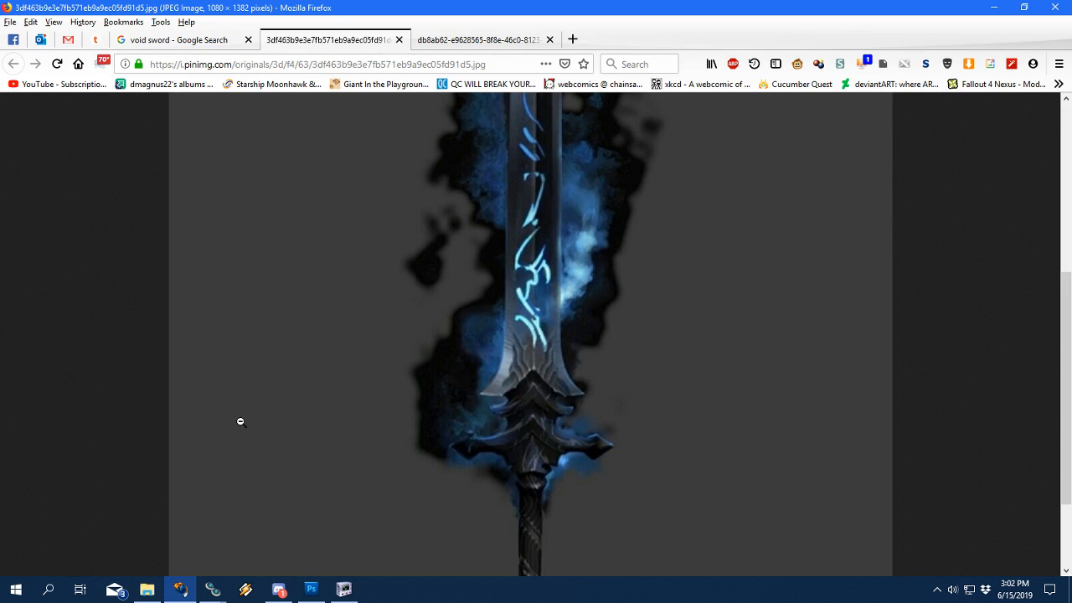
click(310, 589)
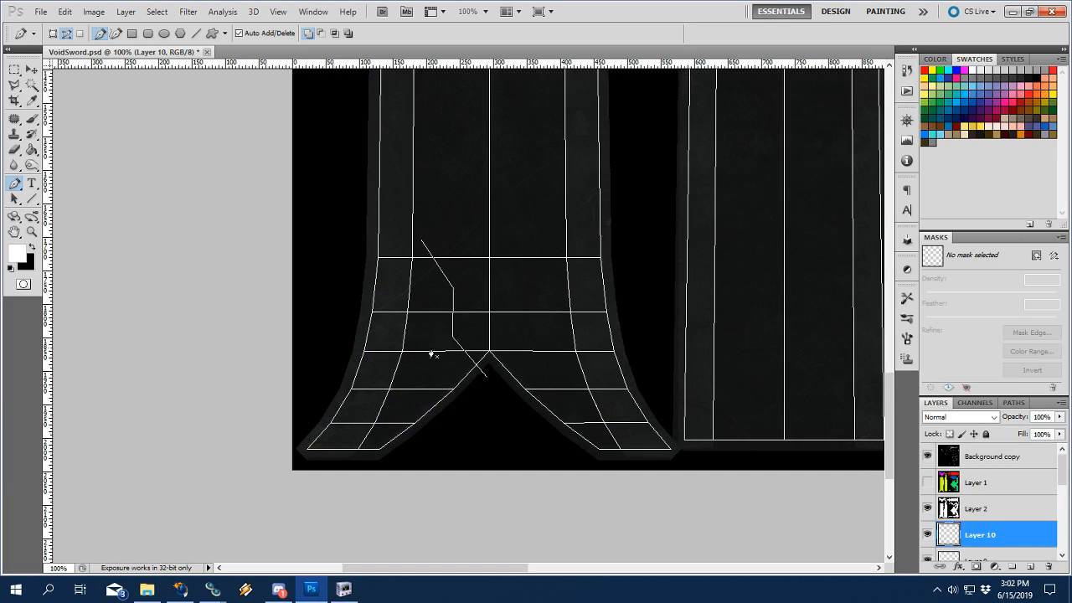
click(486, 377)
click(180, 588)
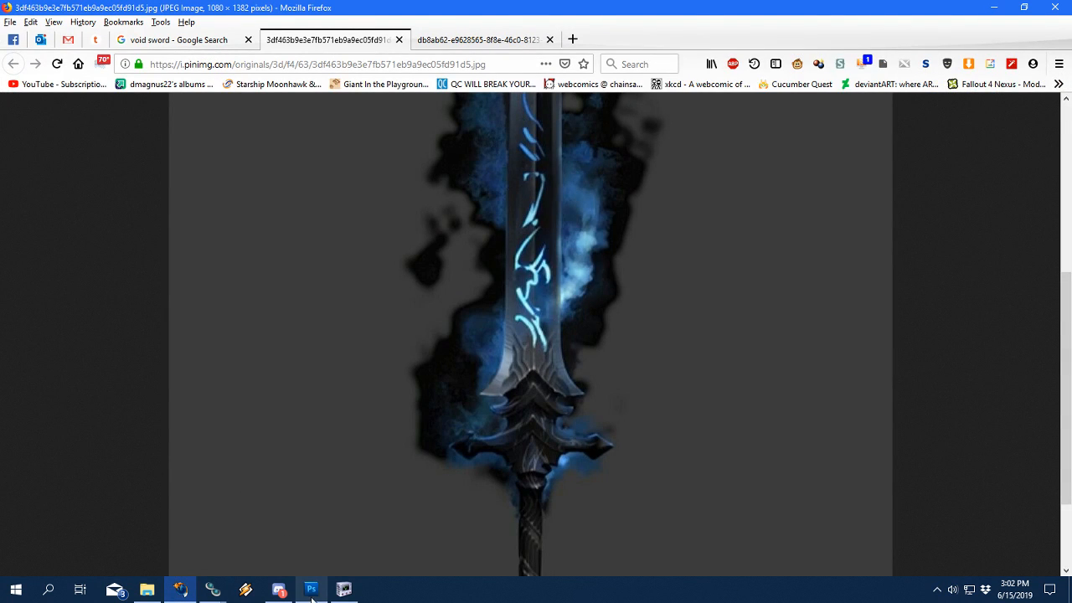
mouse_move(310, 596)
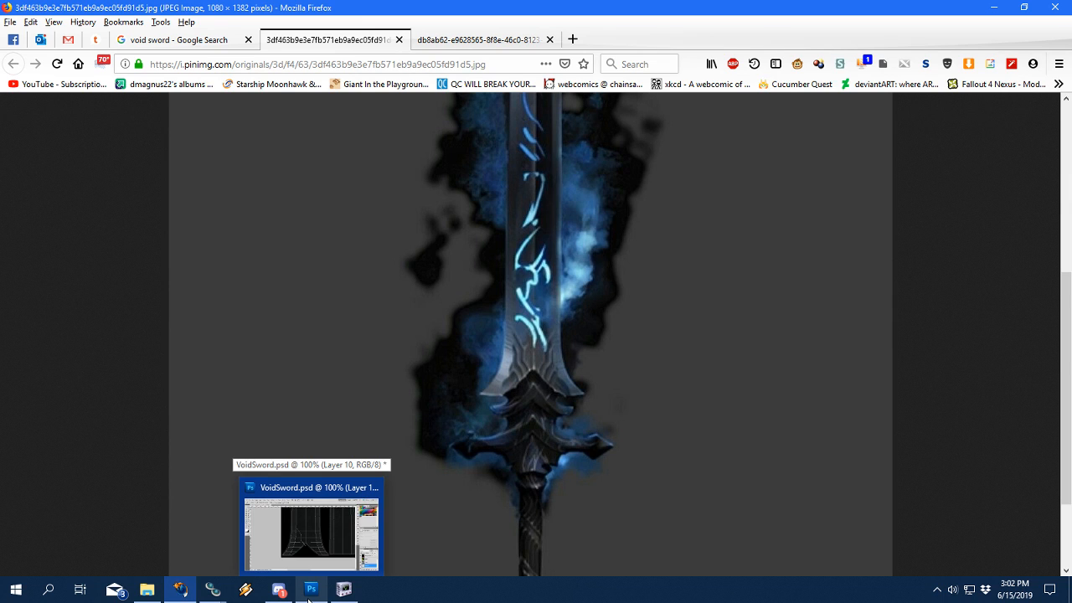
click(423, 44)
click(180, 40)
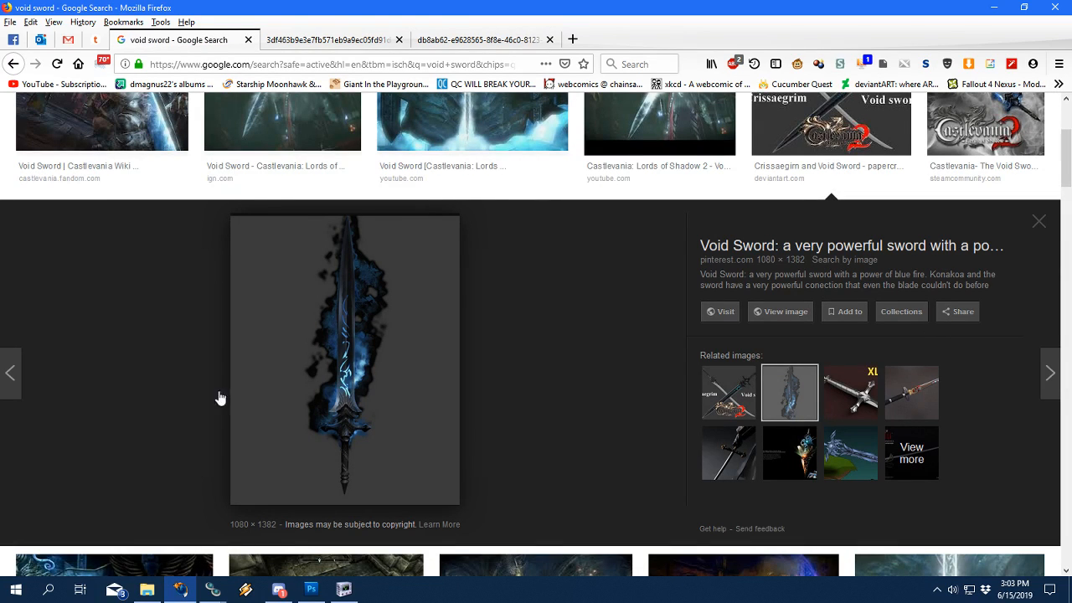
key(alt+Tab)
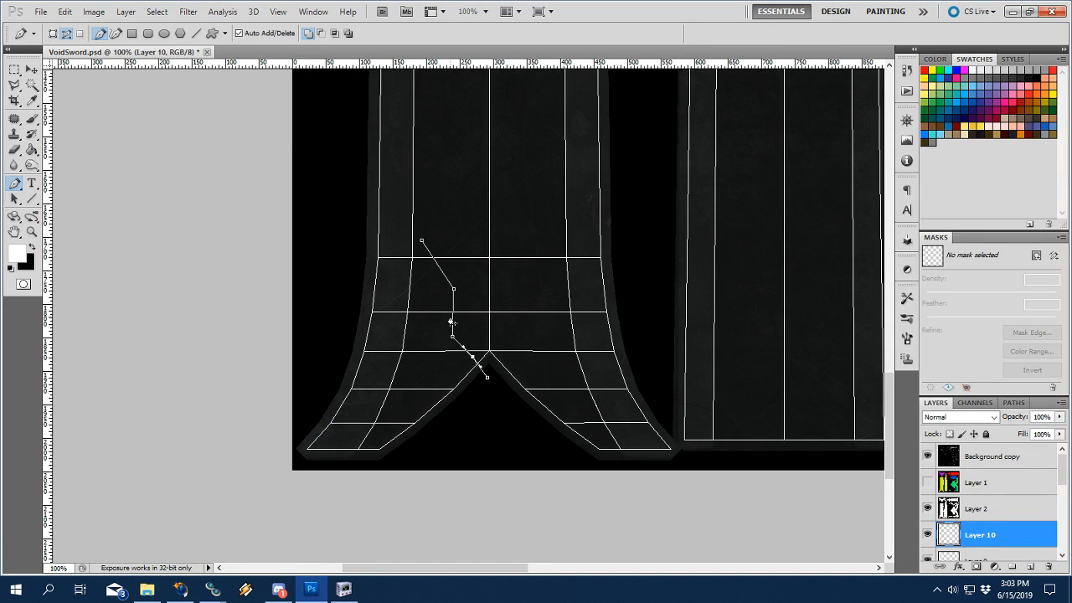
key(alt+Tab)
click(364, 37)
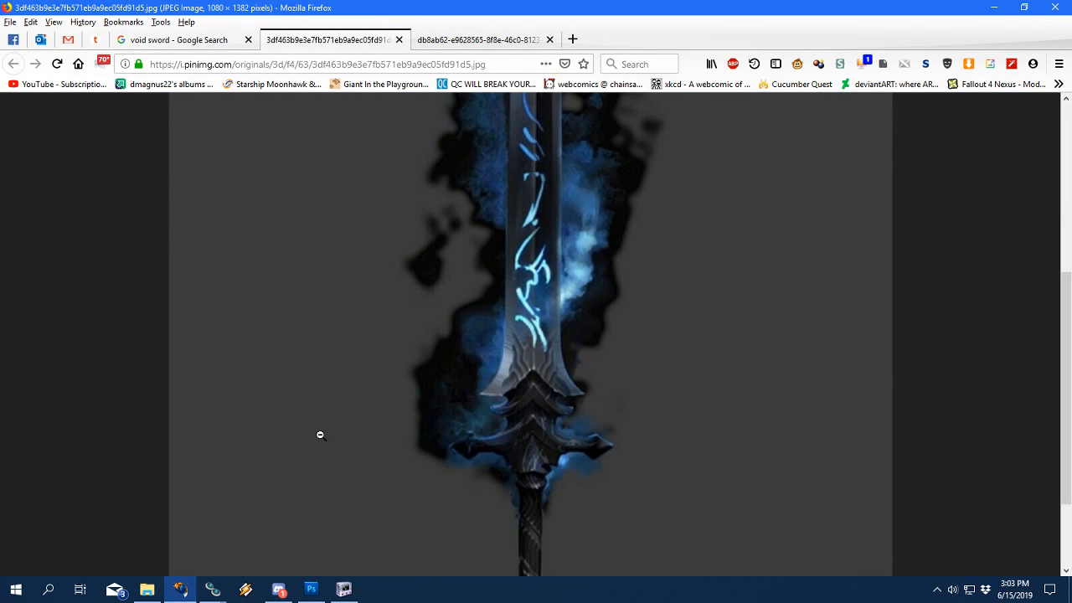
click(311, 586)
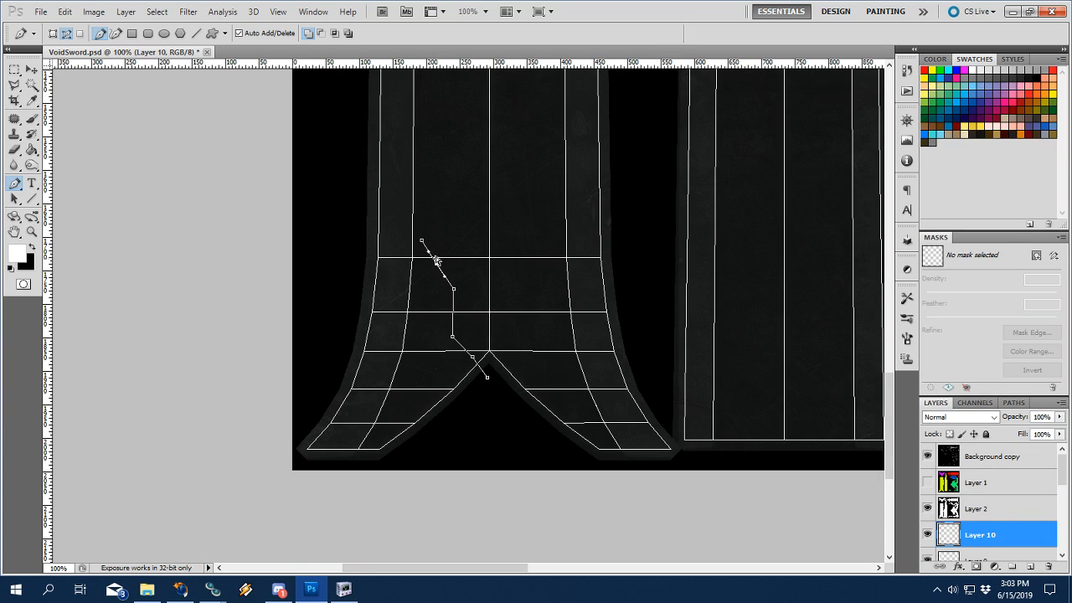
Curve the path's upper segment by adding an anchor point and moving its end onto the blade's left inner line, rechecking the reference.
drag(421, 240, 413, 238)
click(453, 291)
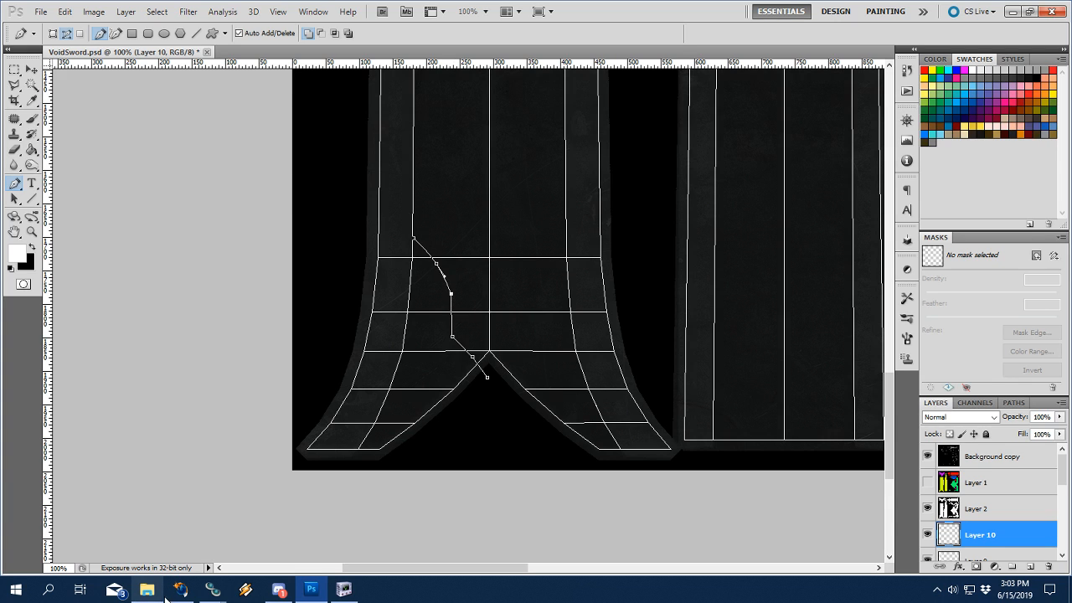
key(alt+Tab)
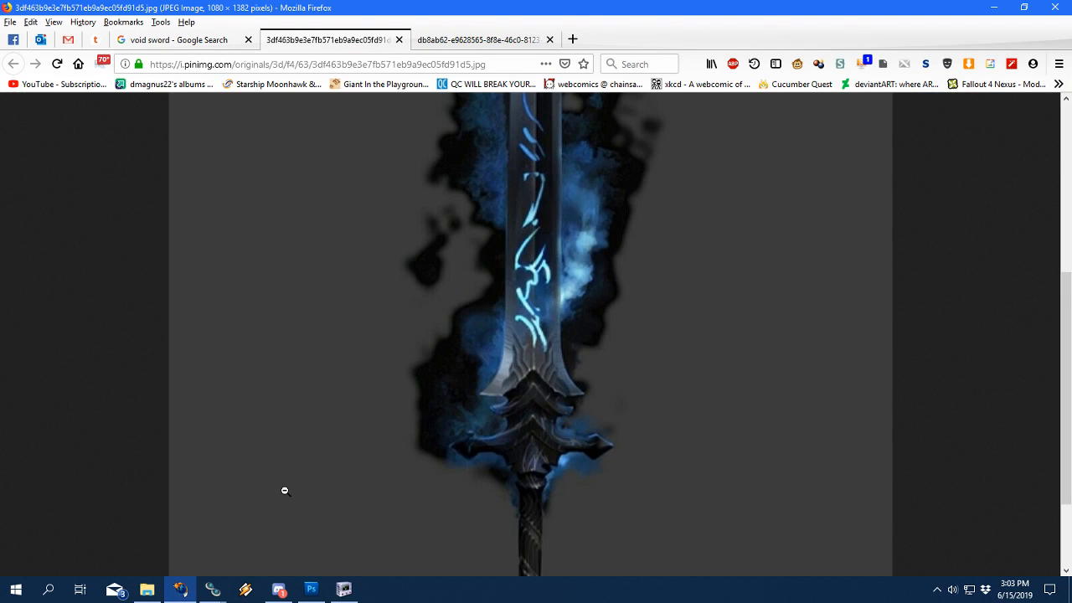
click(311, 589)
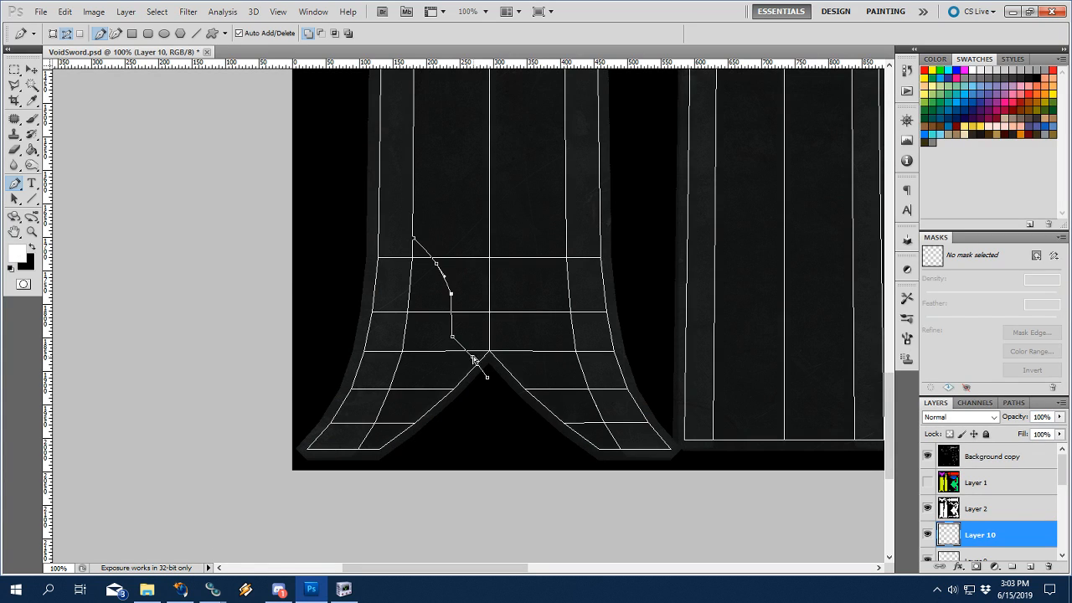
Curve the path's lower segment with an extra anchor point and fine-tune the anchors into a smooth double arc ending below the notch.
click(473, 360)
drag(487, 377, 488, 382)
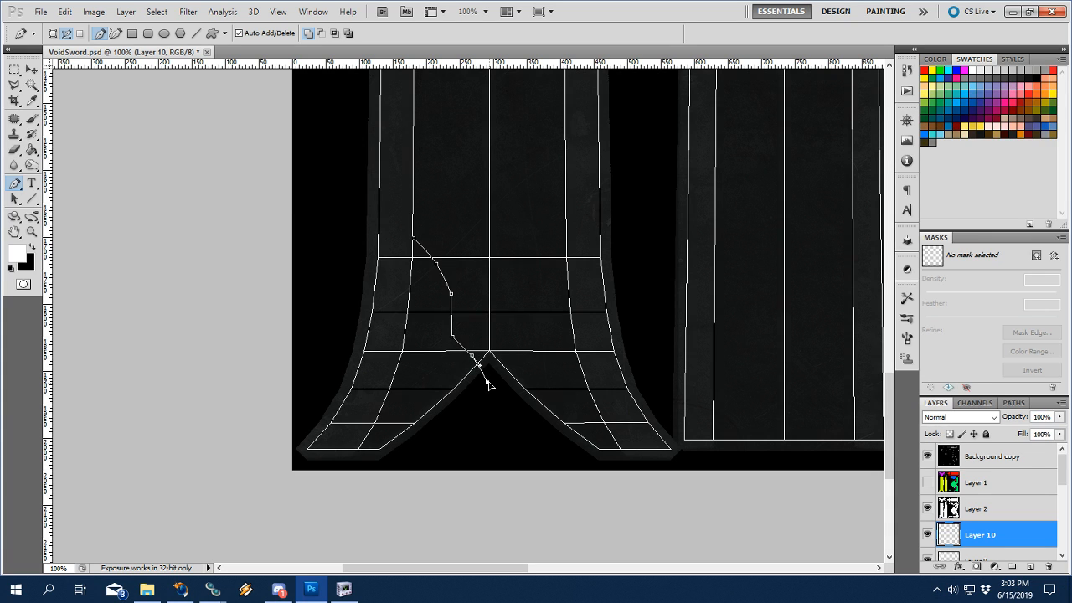
click(181, 588)
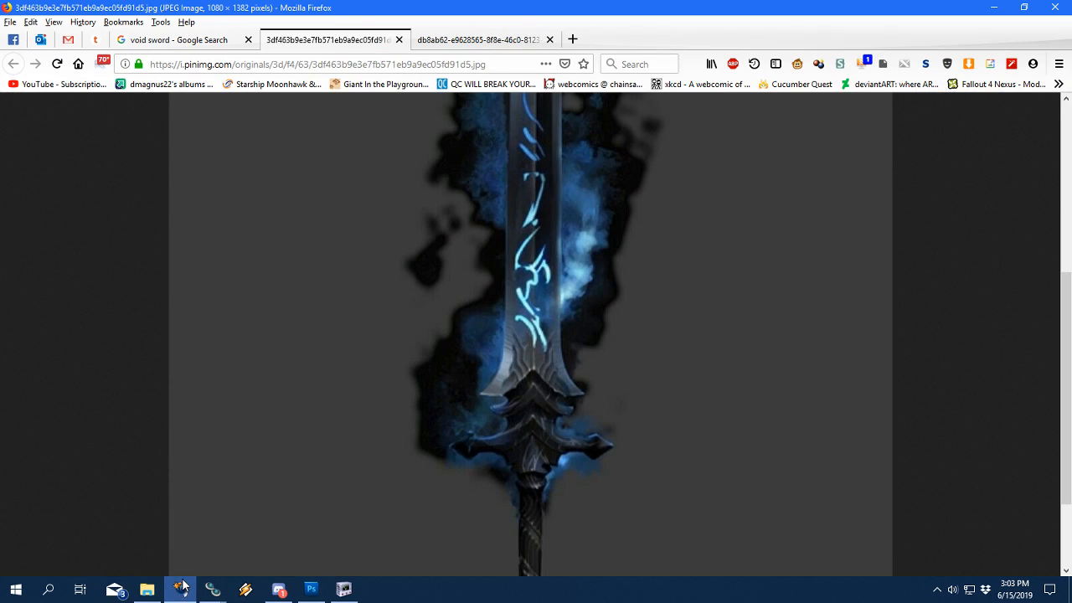
click(311, 588)
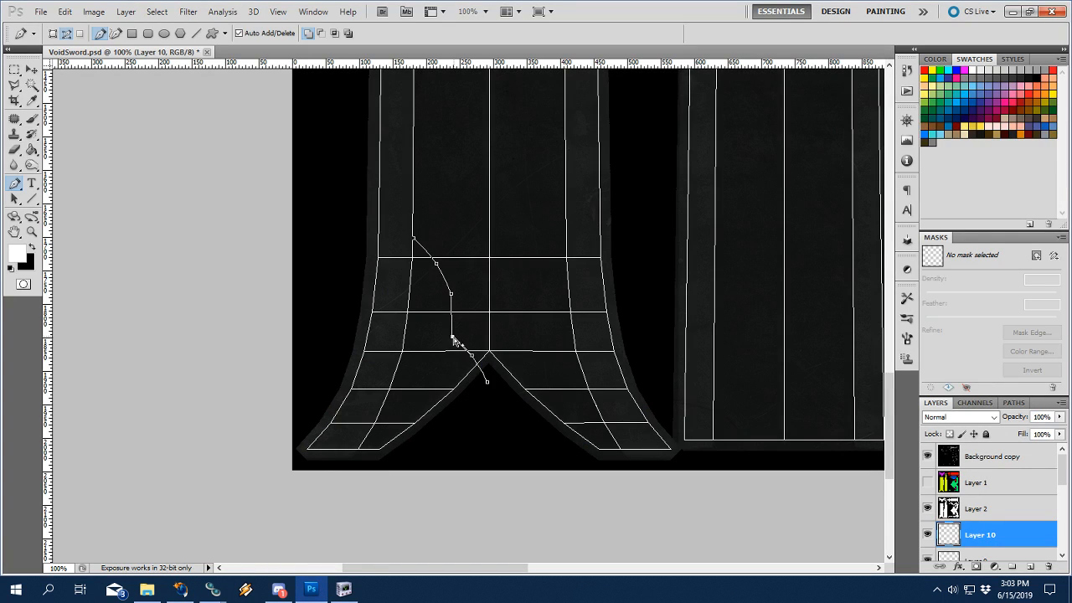
drag(453, 340, 456, 344)
drag(454, 297, 455, 301)
key(ctrl+z)
drag(436, 263, 437, 265)
drag(472, 355, 476, 360)
Stroke the curved path in white with the brush on Layer 10 and deselect the work path.
right_click(461, 348)
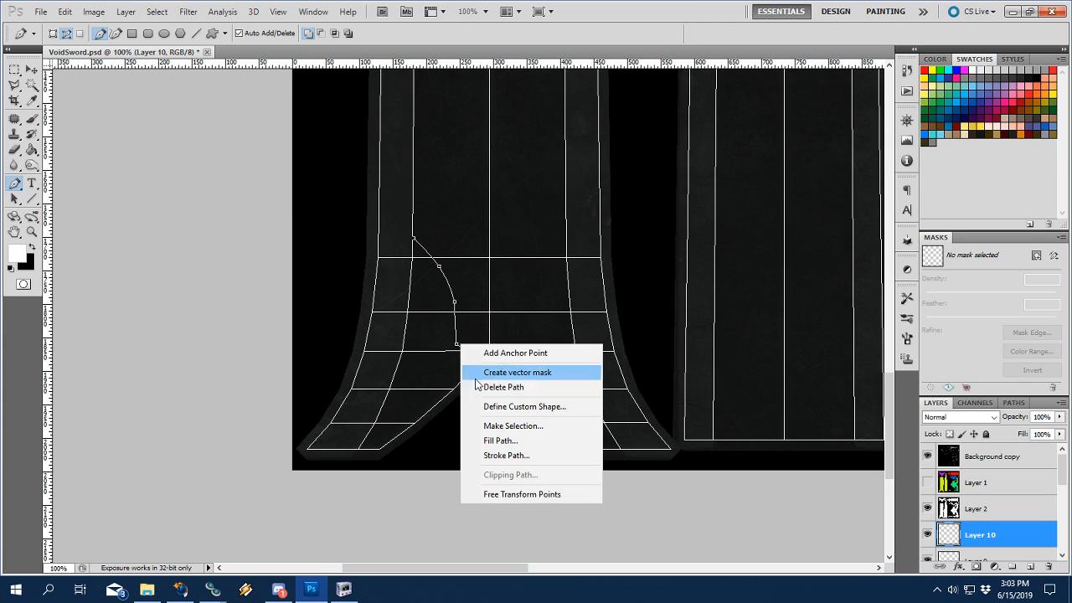
click(513, 455)
click(616, 200)
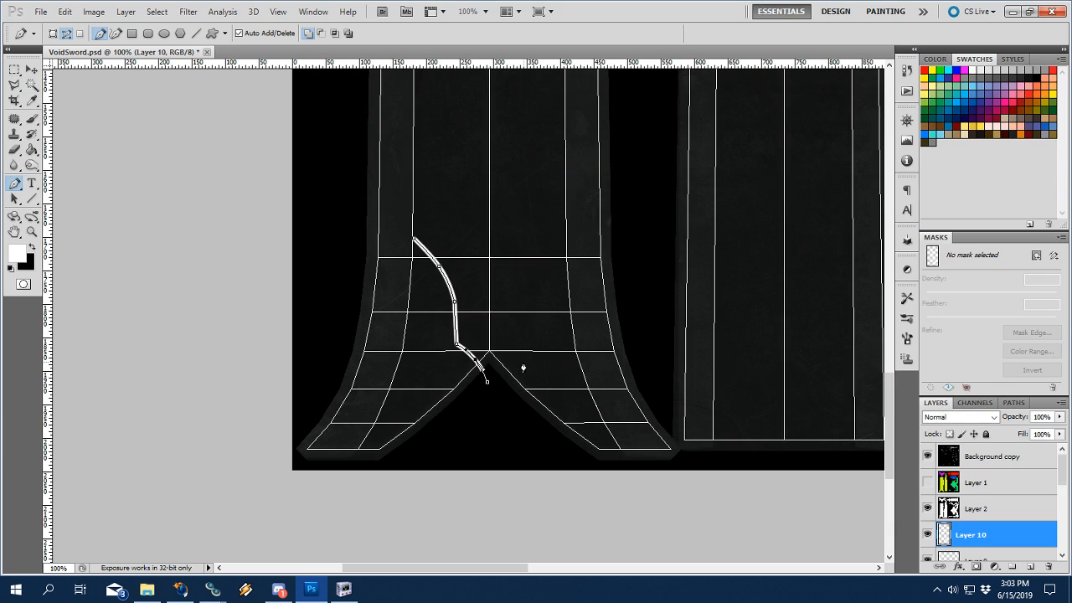
click(1012, 403)
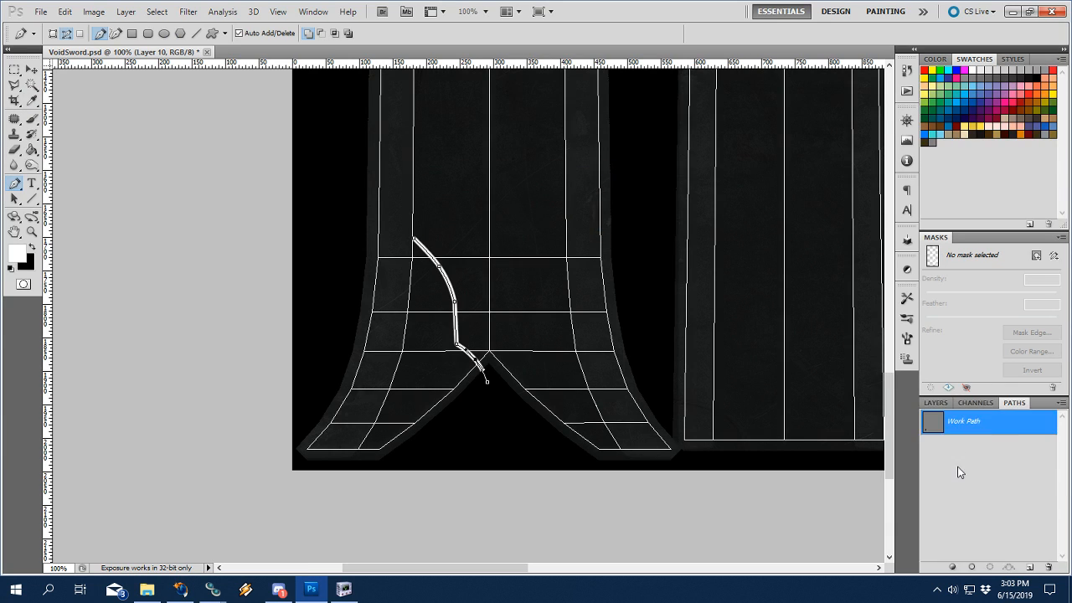
click(957, 468)
click(935, 402)
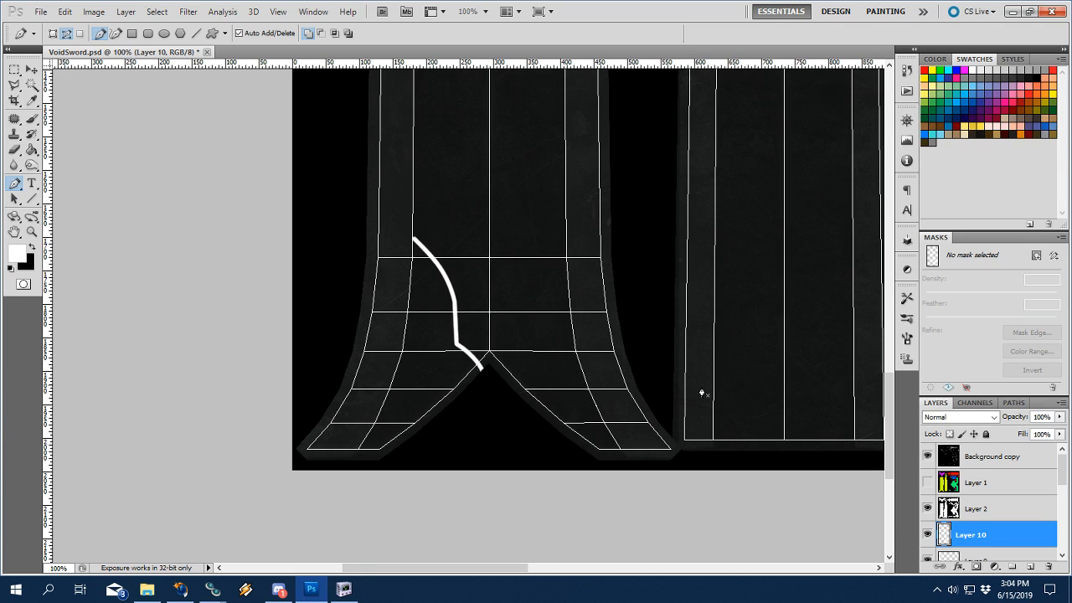
Try the Overlay blend mode on Layer 10 and settle on a darkening mode, Multiply.
click(993, 417)
click(946, 233)
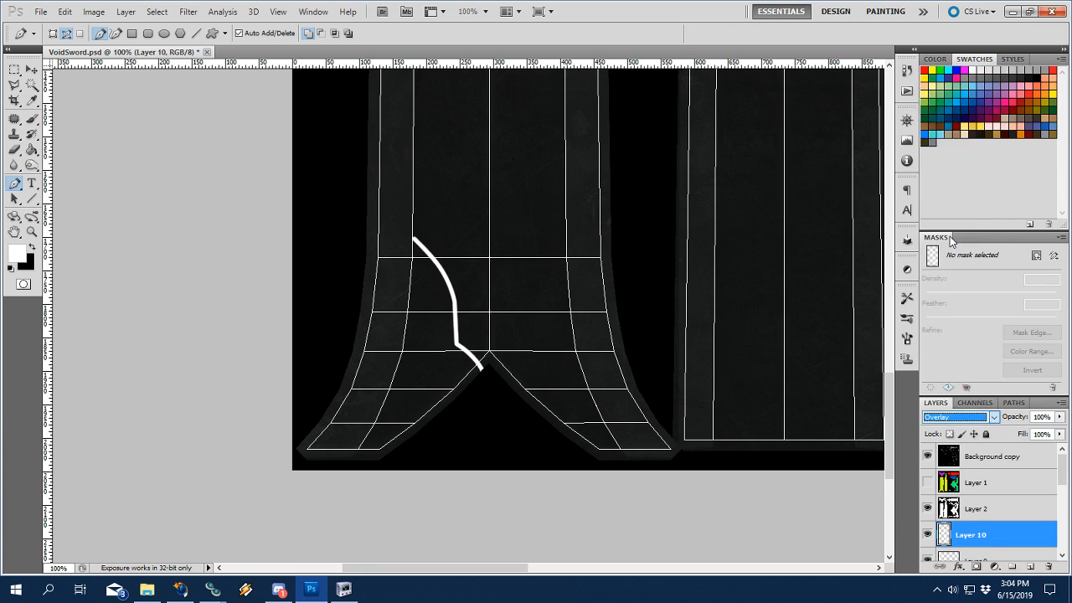
click(993, 417)
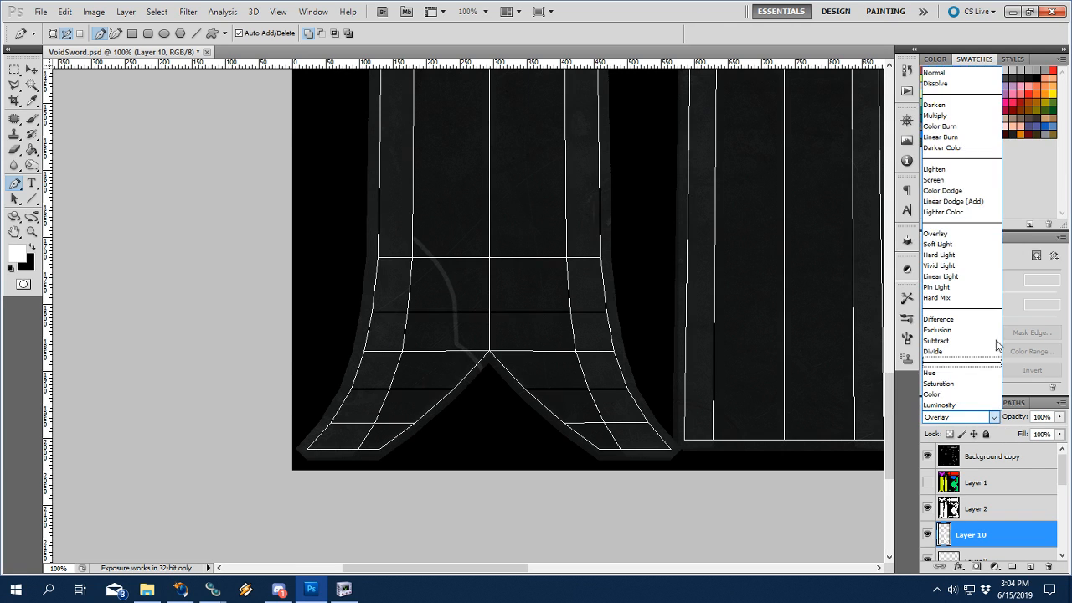
click(946, 127)
Add an upward Inner Bevel to Layer 10 with global light off, angle 67° and altitude 21°.
double_click(950, 536)
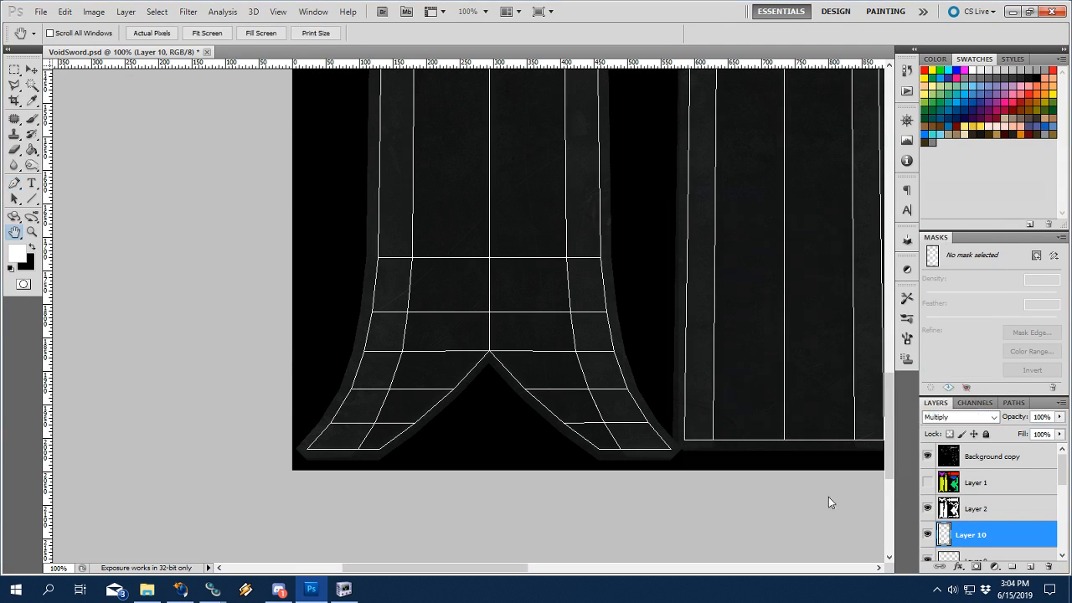
click(693, 302)
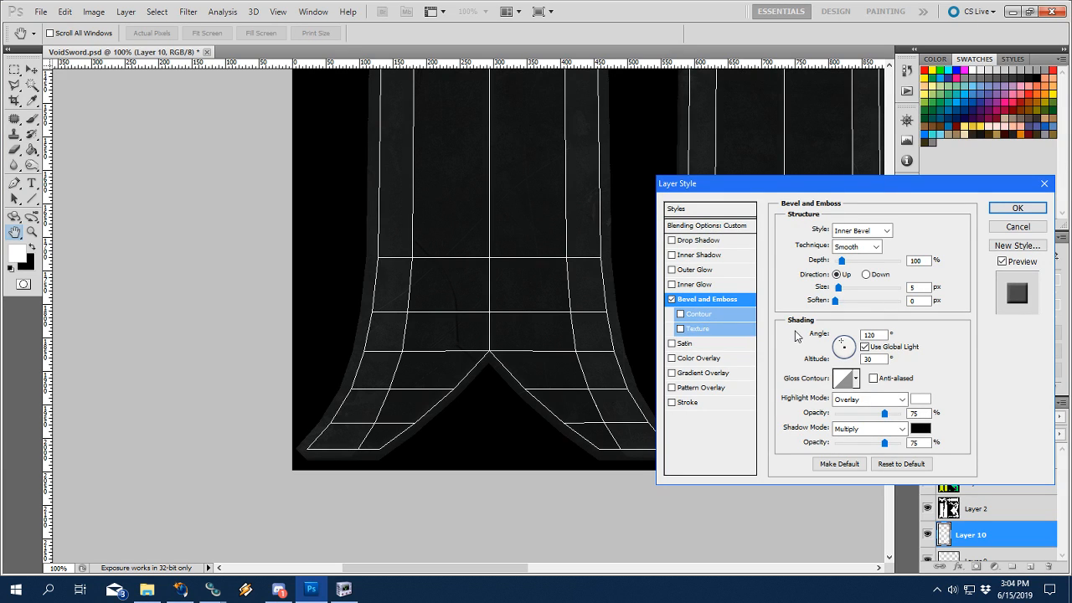
click(867, 275)
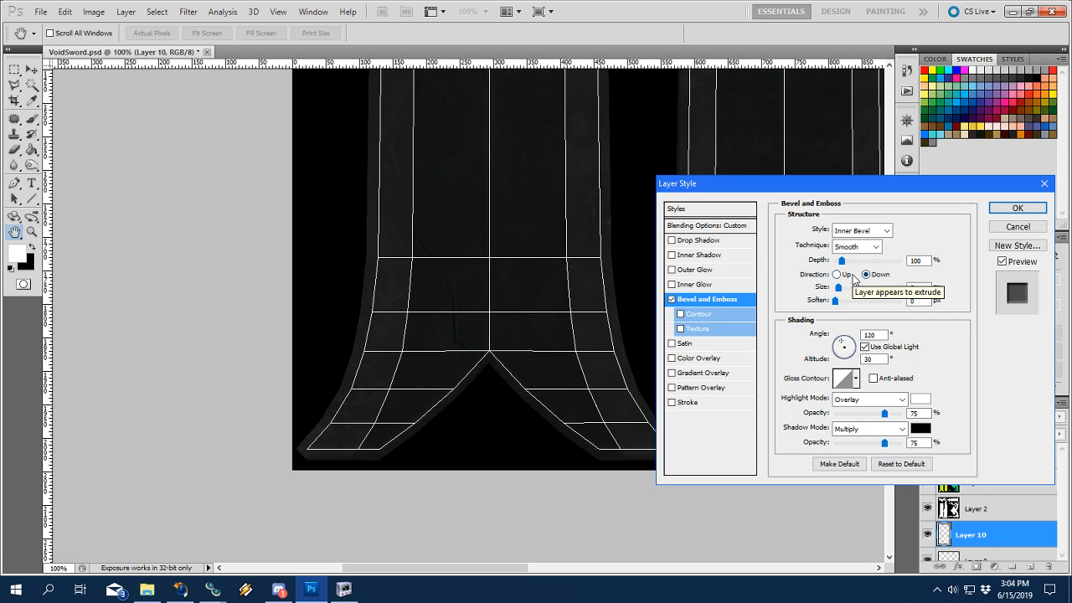
click(837, 276)
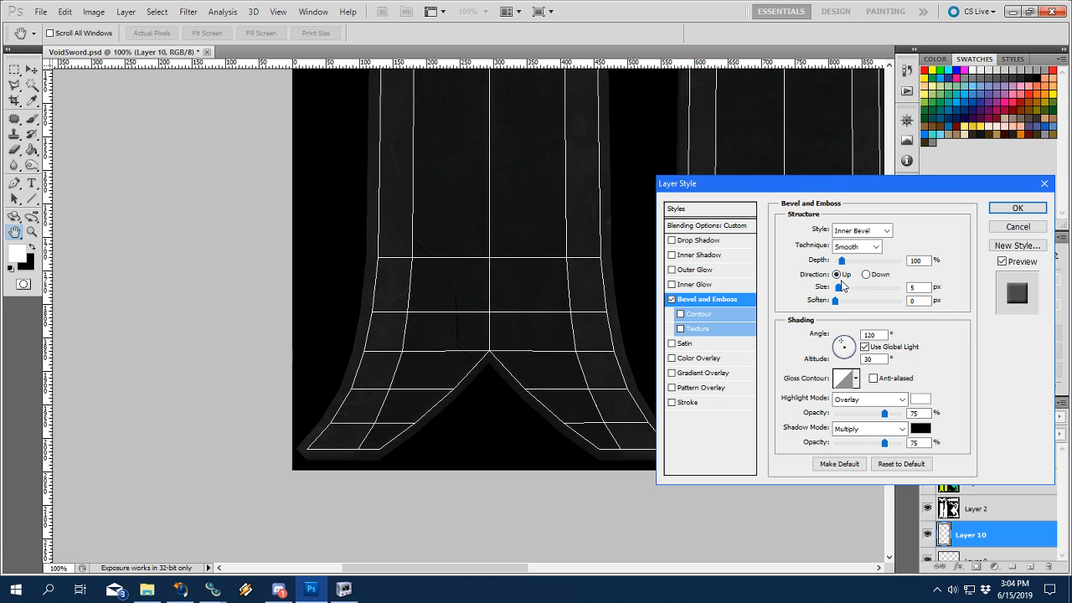
click(864, 346)
drag(844, 343, 848, 345)
click(1017, 208)
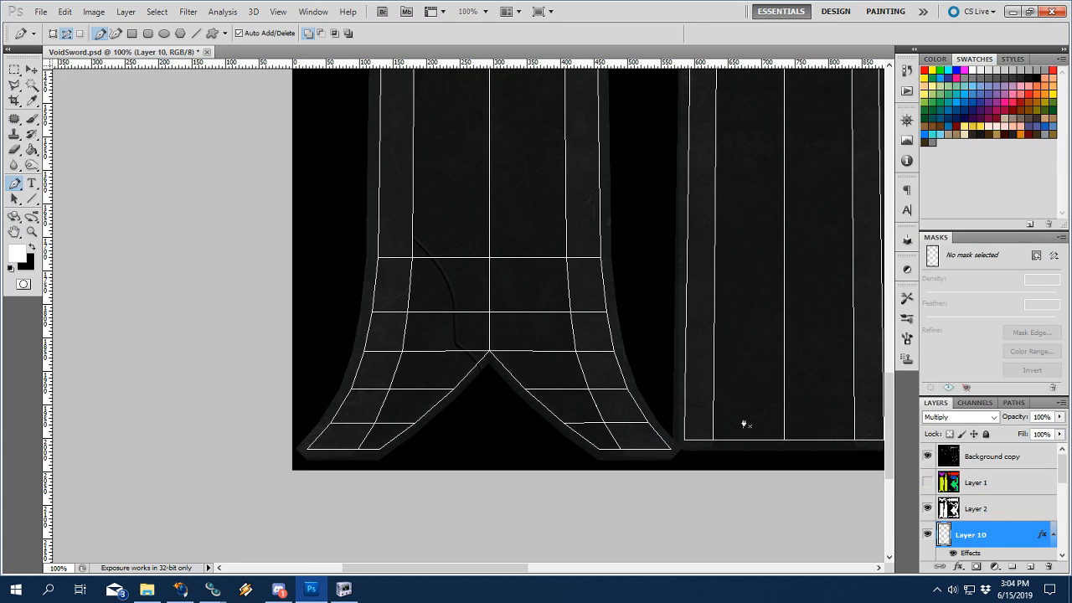
Try the Emboss and Outer Bevel styles and the Down direction on Layer 10's bevel, returning to Inner Bevel with direction Up.
double_click(946, 531)
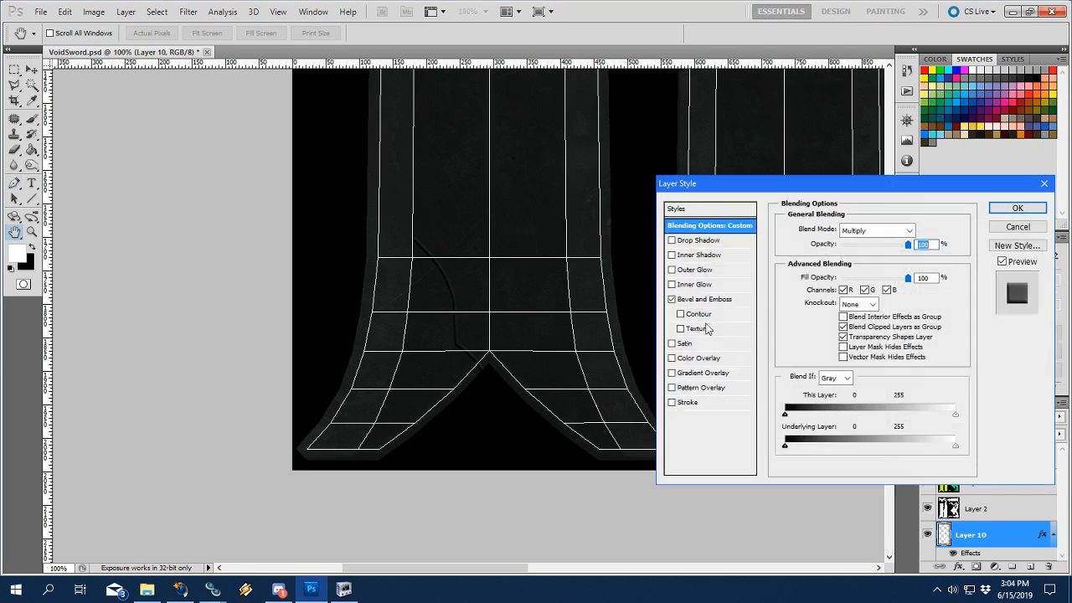
click(705, 298)
click(858, 230)
click(854, 256)
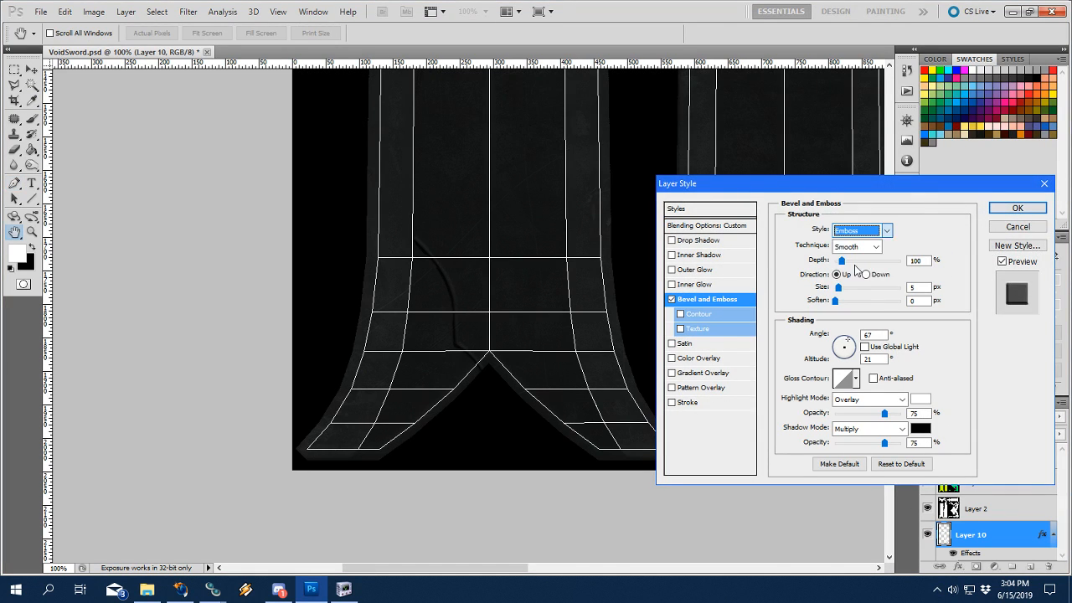
click(865, 274)
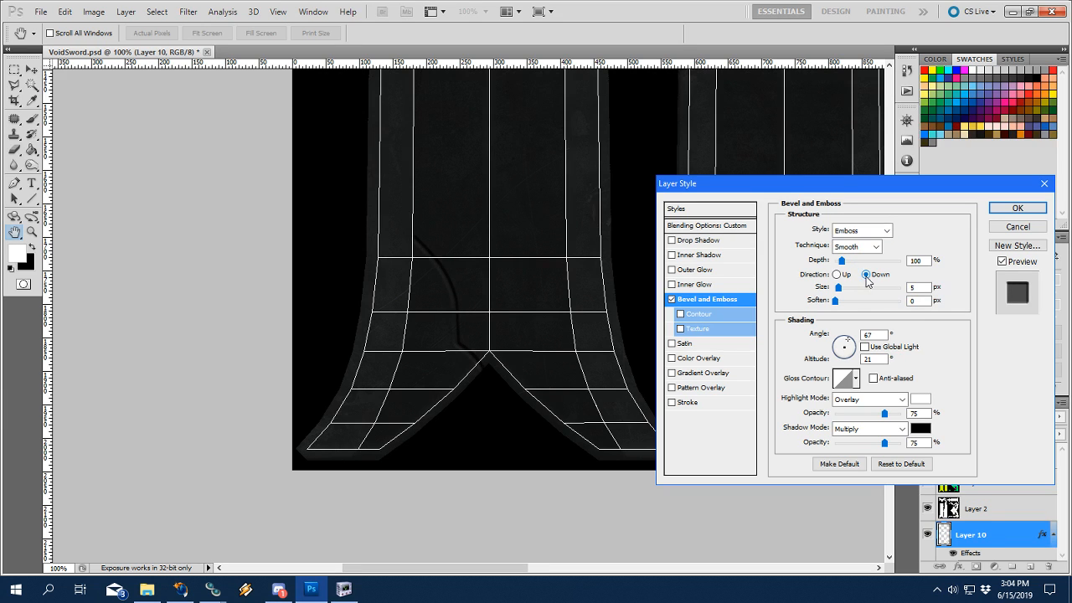
click(836, 274)
click(880, 235)
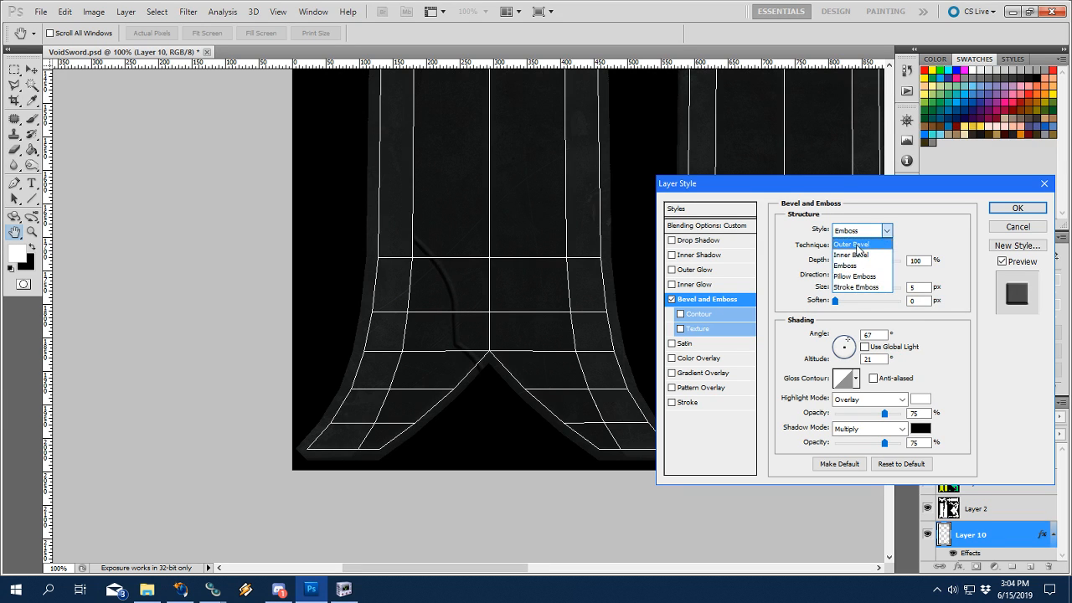
click(875, 243)
click(879, 231)
click(871, 253)
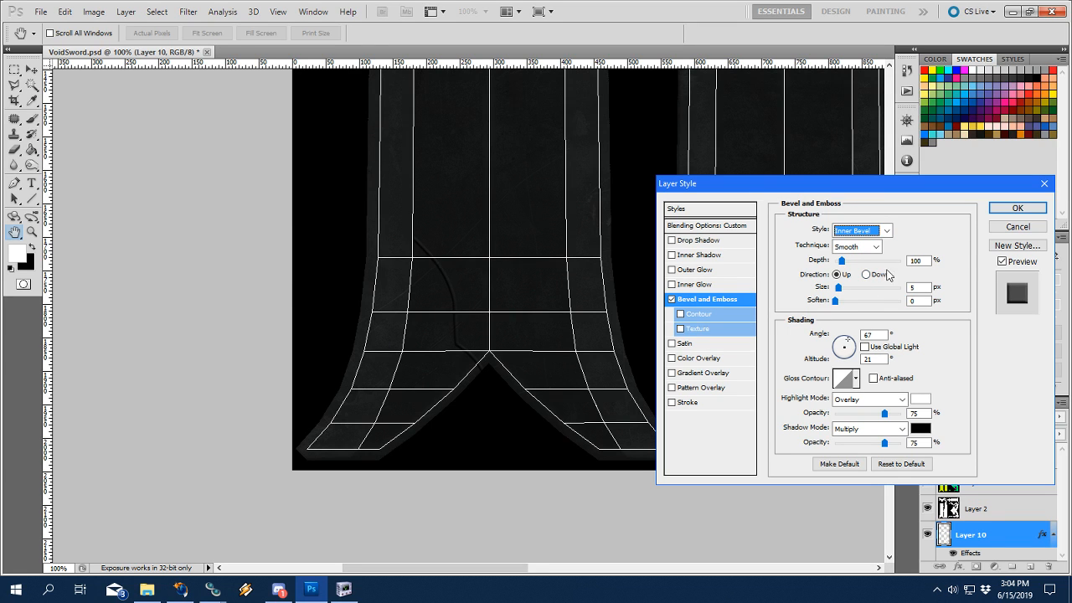
click(1011, 210)
Recheck the sword reference, clear everything painted on Layer 10, deselect, and reactivate the work path.
click(180, 590)
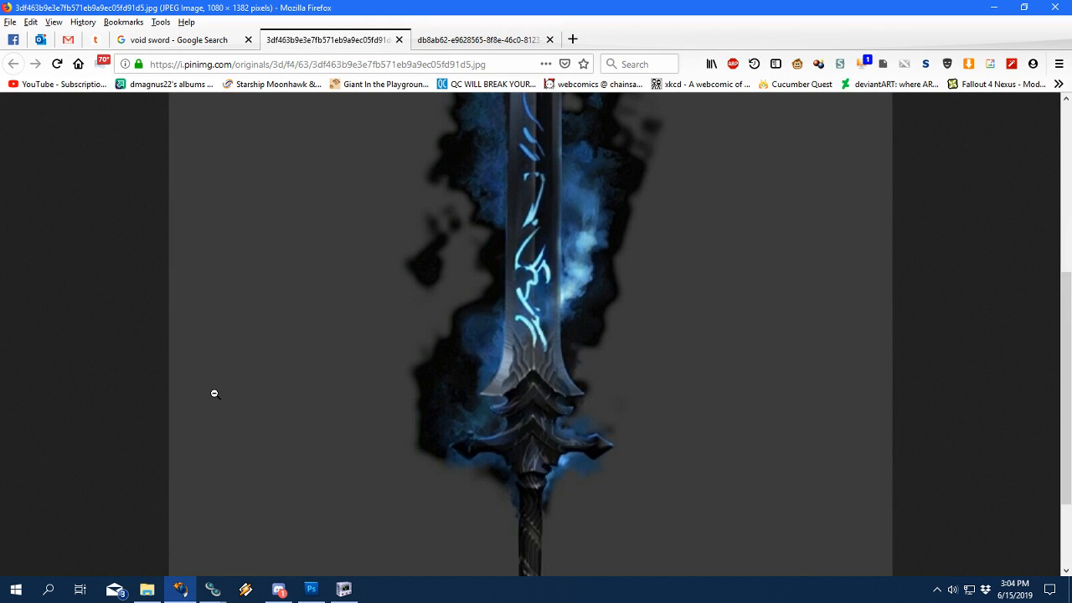
click(311, 589)
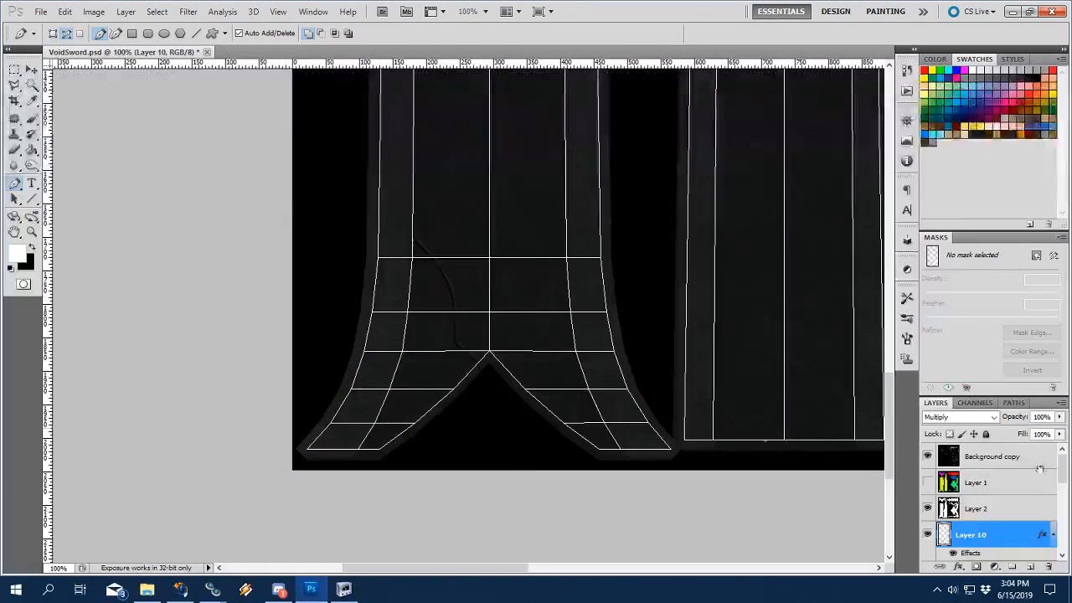
key(ctrl+a)
key(Delete)
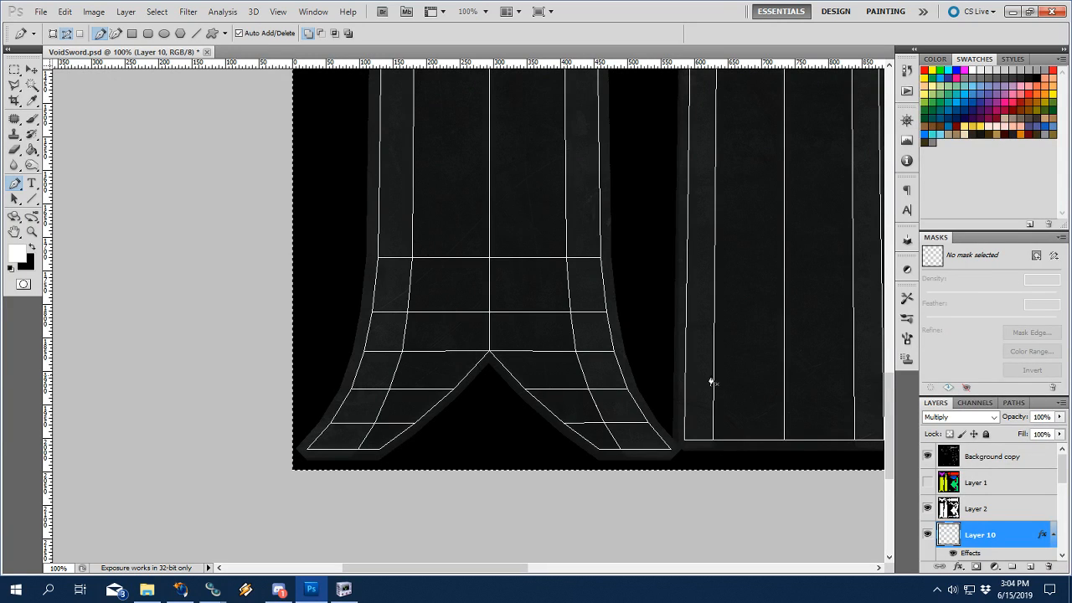
key(ctrl+d)
click(971, 422)
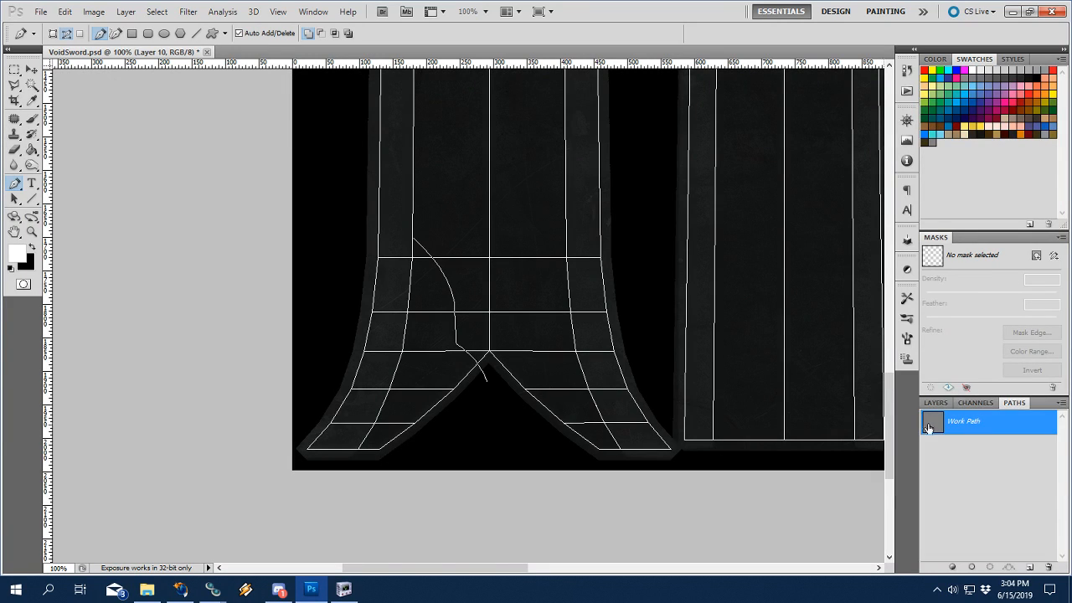
Return to Layer 10 and extend the lower end of the pen path slightly further down into the notch at the blade base.
click(936, 403)
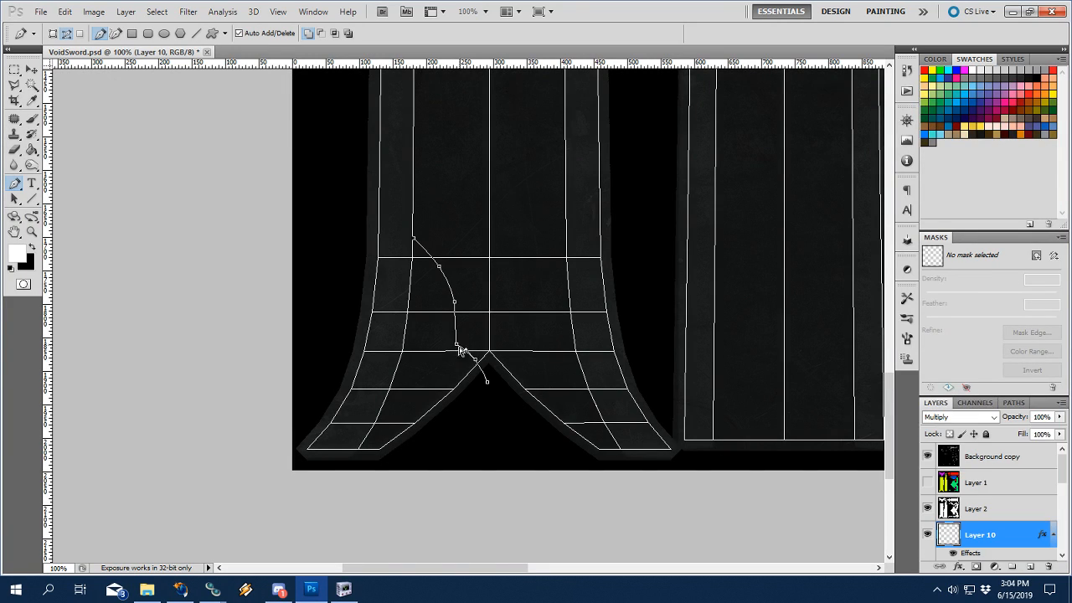
key(z)
click(466, 350)
key(p)
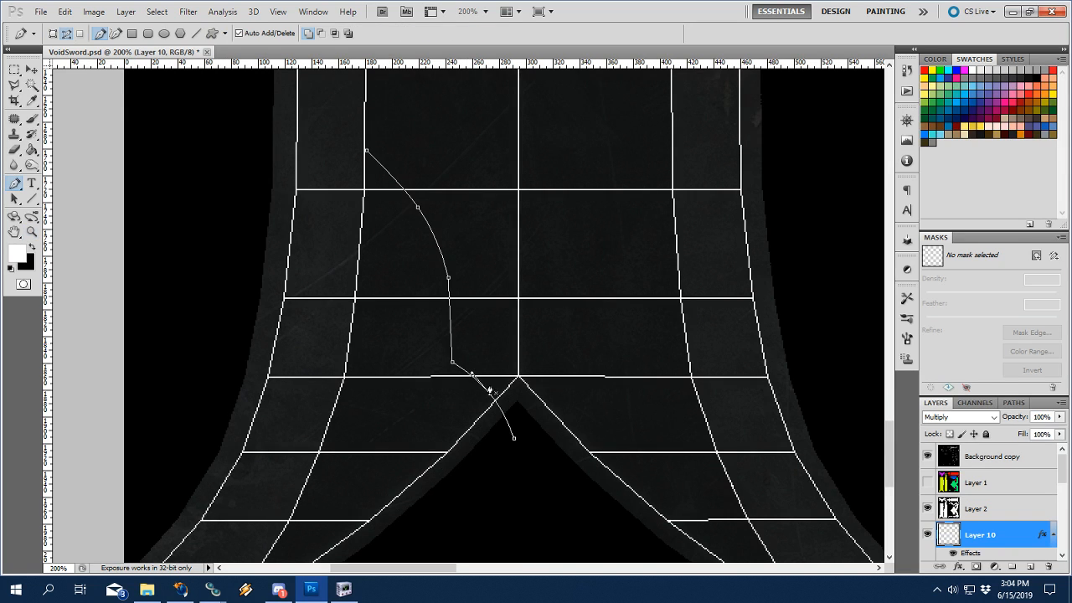
drag(513, 443, 517, 452)
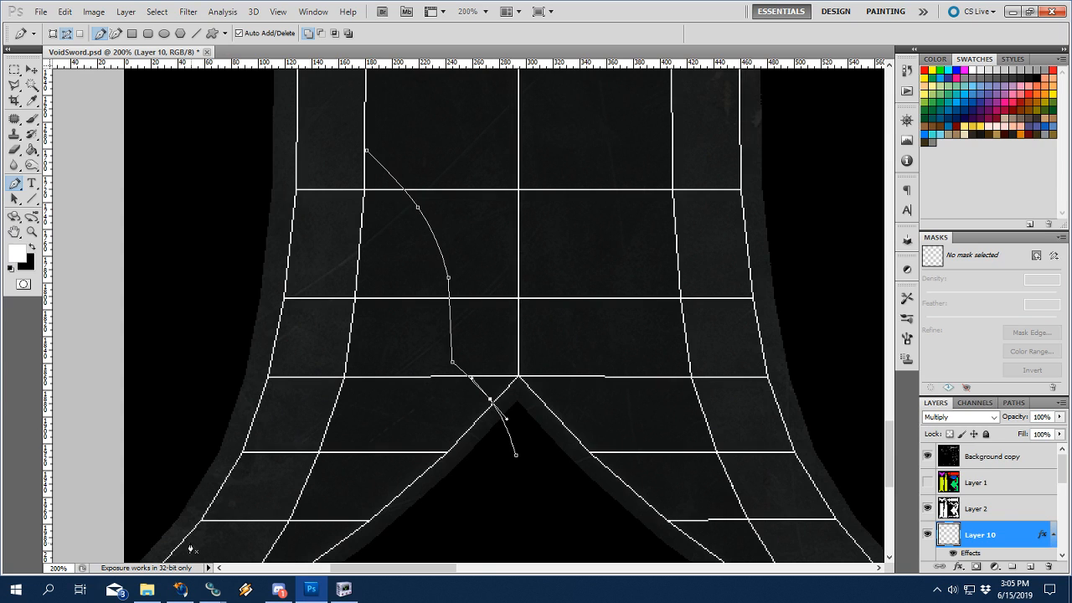
Check the sword reference in Firefox, then straighten the path's upper part by repositioning its corner anchor and deleting the curve anchor above it.
click(179, 589)
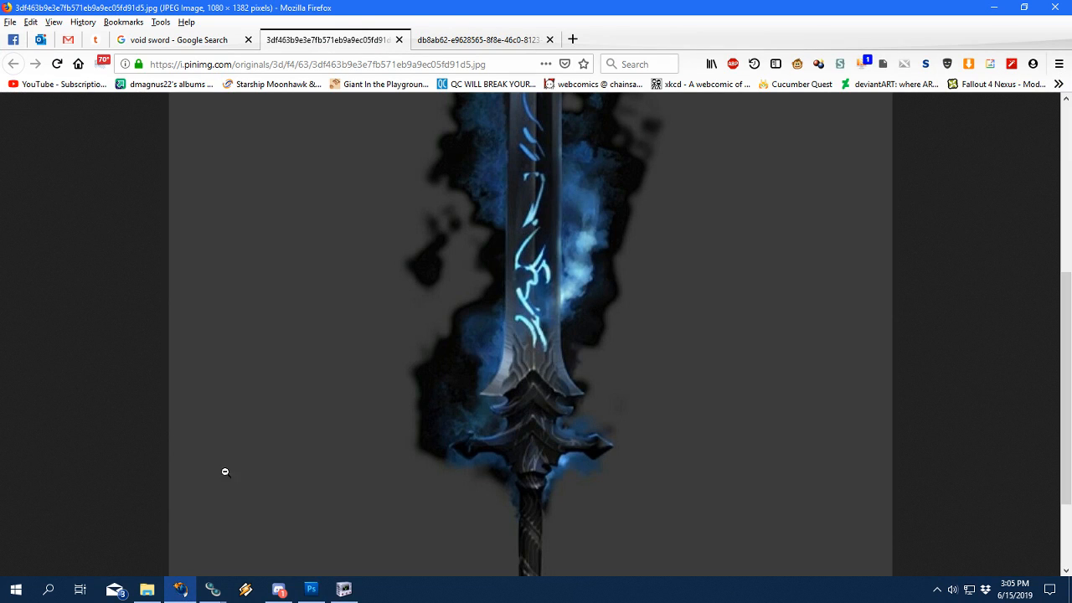
click(311, 589)
drag(450, 286, 454, 274)
click(179, 590)
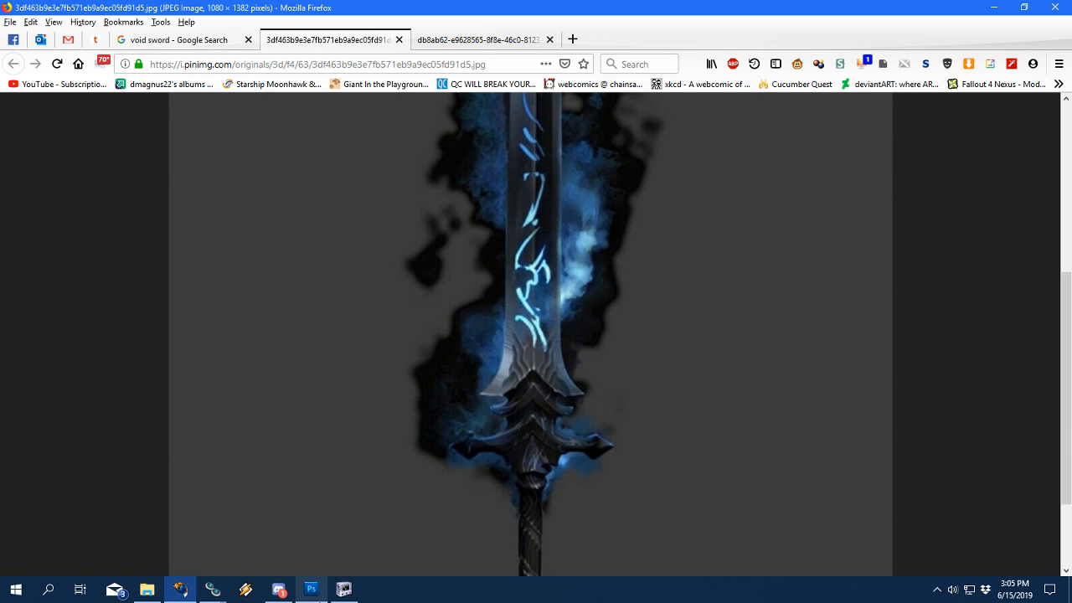
click(310, 588)
drag(417, 211, 411, 214)
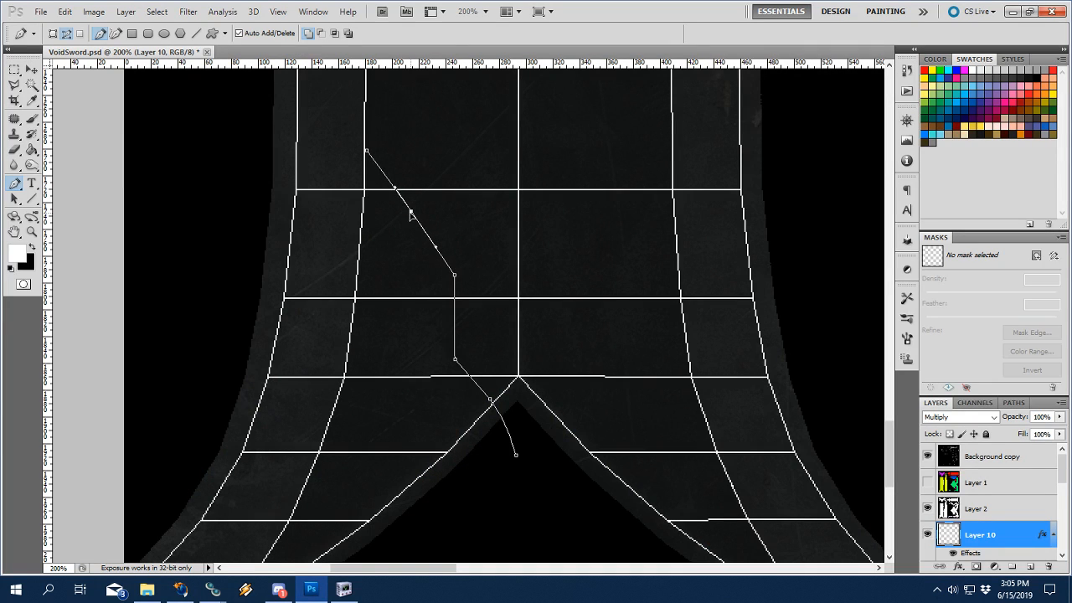
click(411, 215)
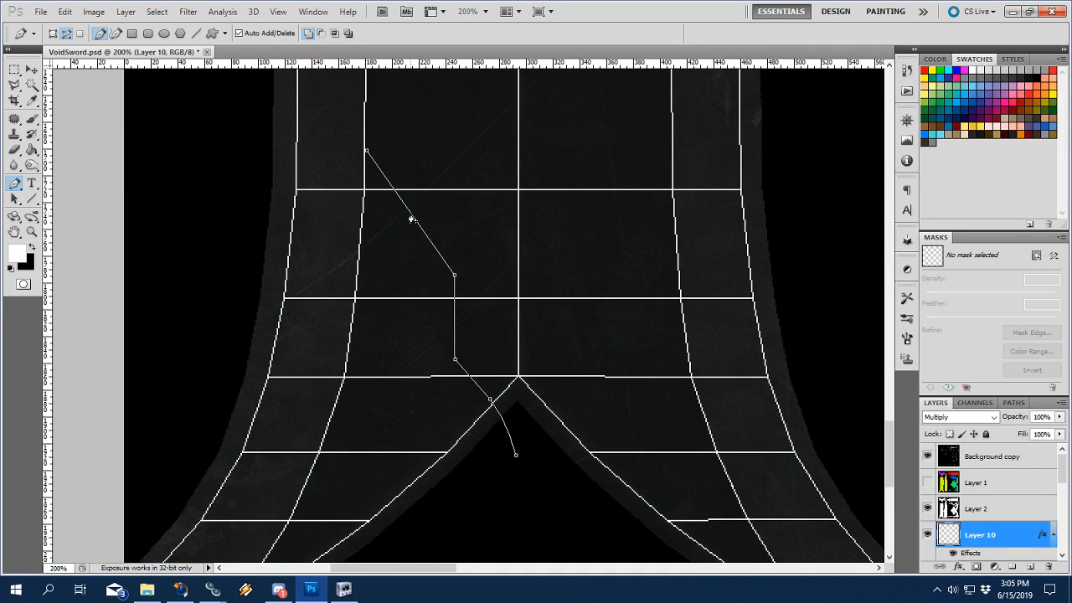
Compare the path with the sword reference again and lower its top anchor to make the upper diagonal less steep.
click(180, 589)
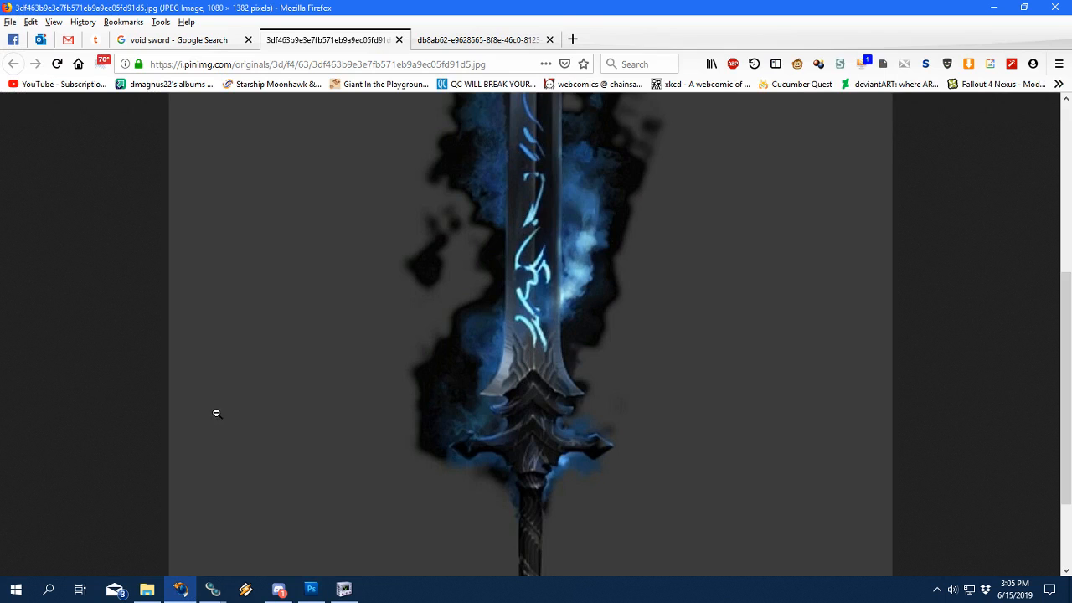
click(310, 589)
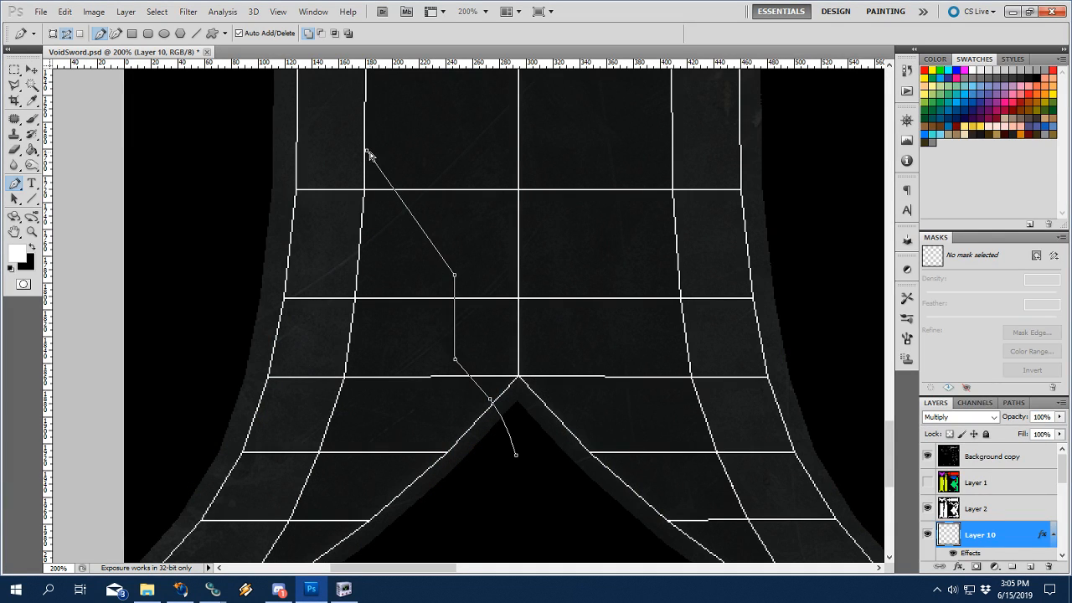
drag(367, 152, 367, 167)
click(180, 589)
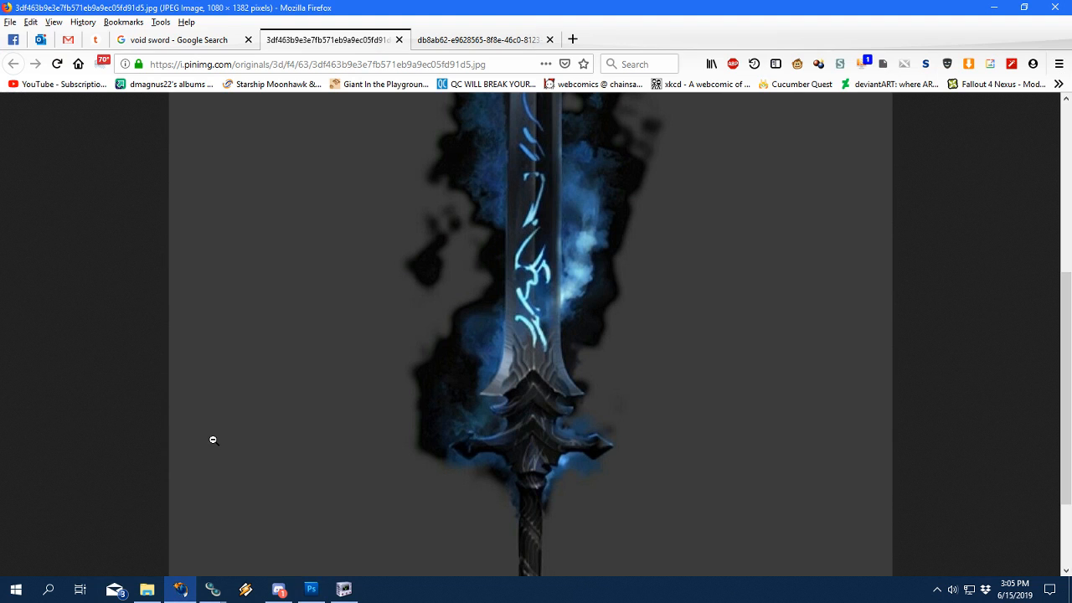
click(309, 588)
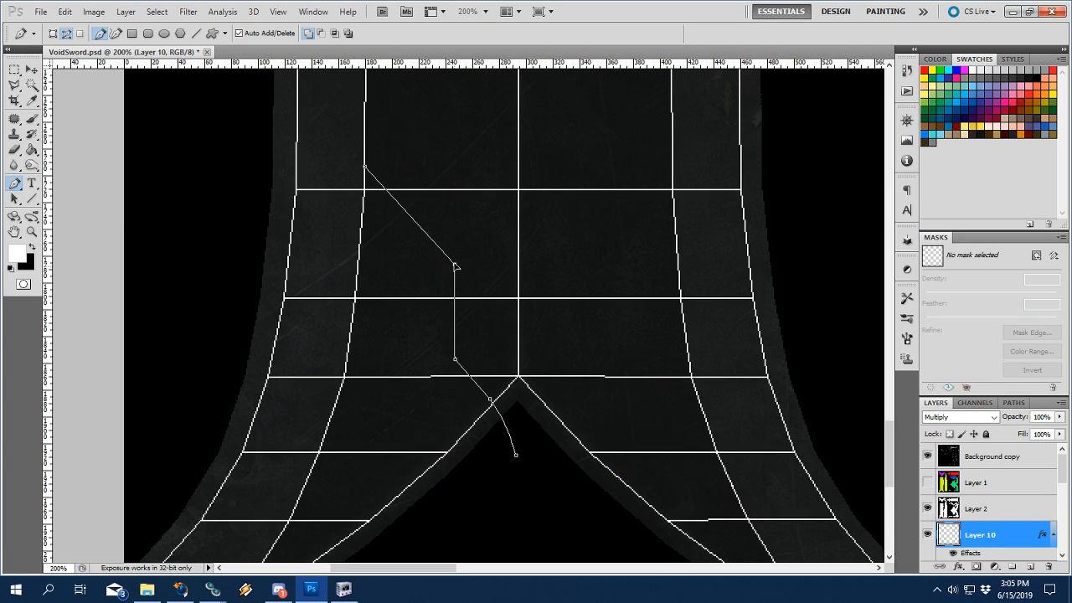
Shift the whole path slightly upward, checking its shape against the sword reference and the Crissaegrim and Void sword image.
click(186, 588)
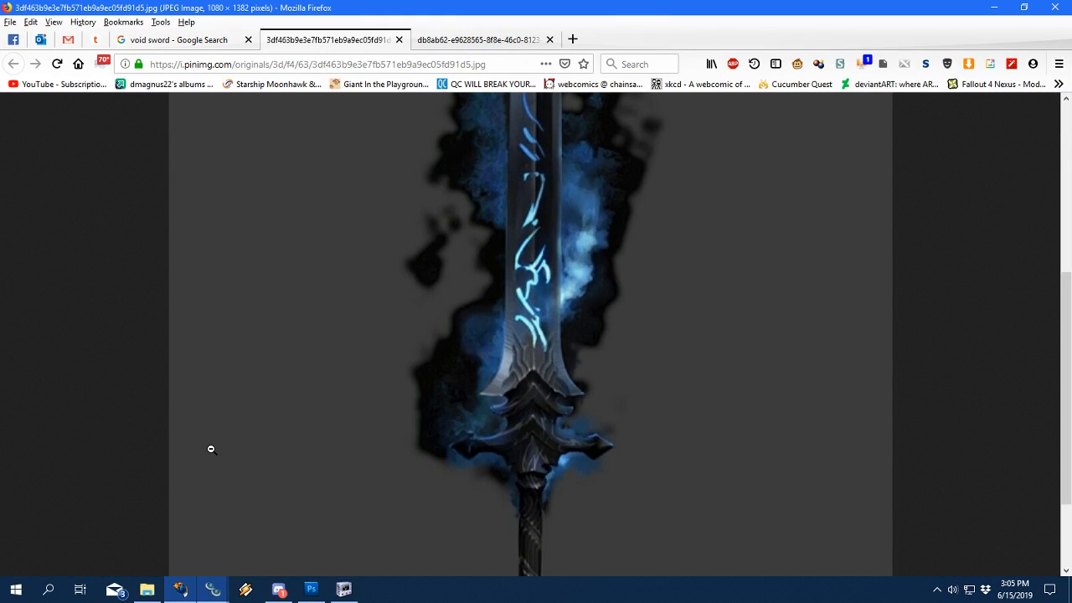
click(311, 589)
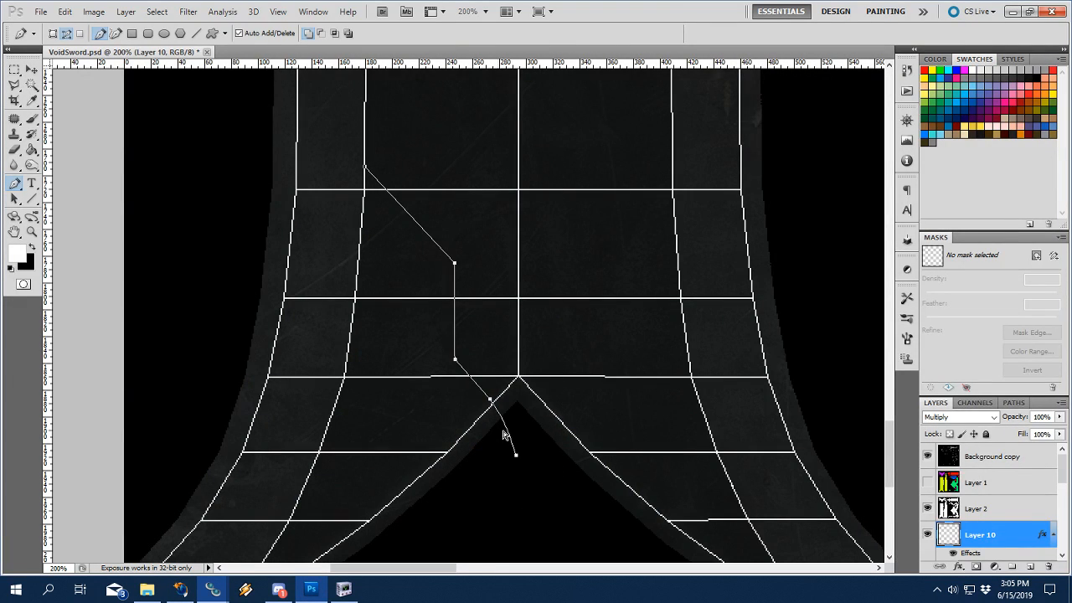
drag(516, 457, 514, 437)
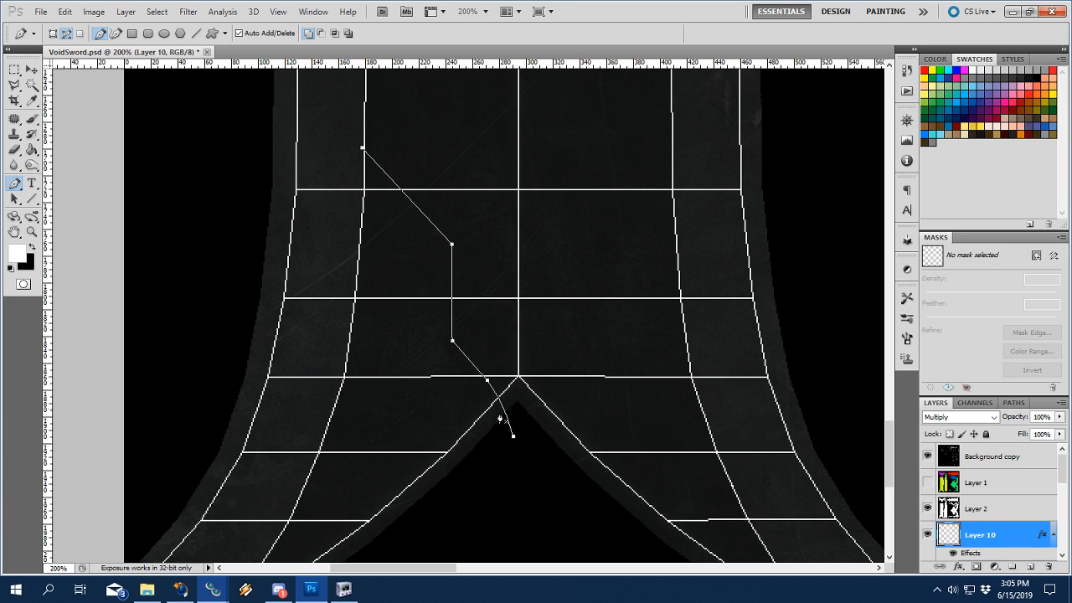
click(180, 589)
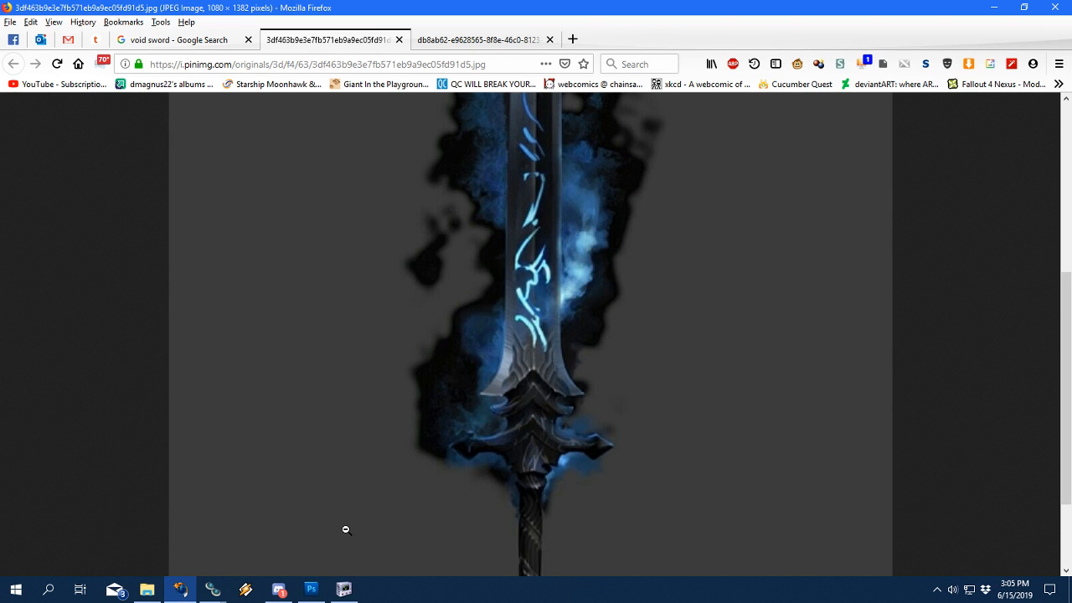
click(484, 42)
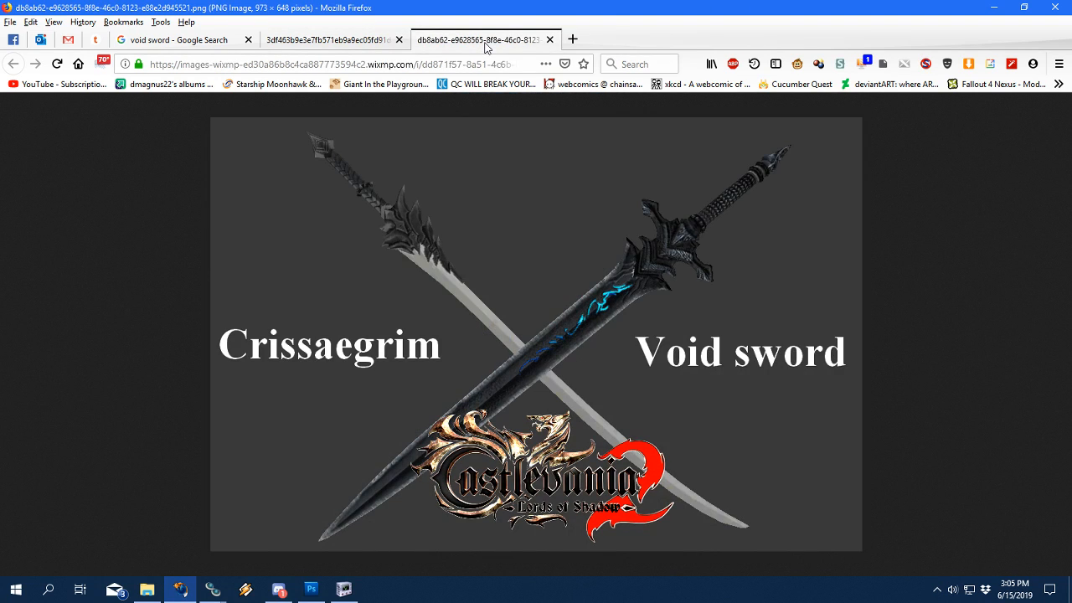
click(310, 588)
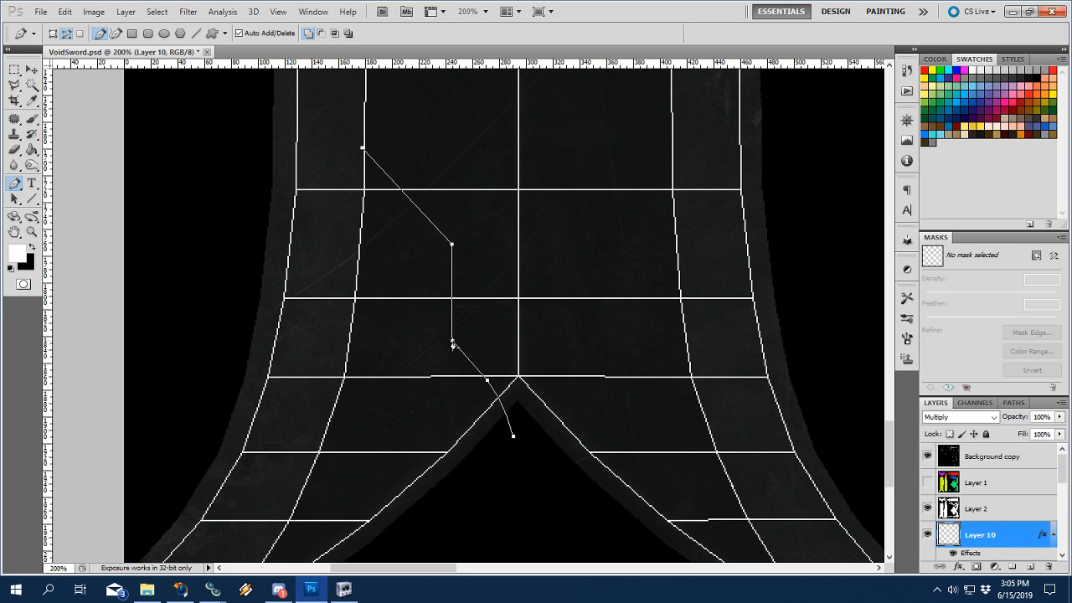
Stroke the work path with the Brush on Layer 10, then deselect the path and return to the layers.
right_click(452, 343)
click(504, 448)
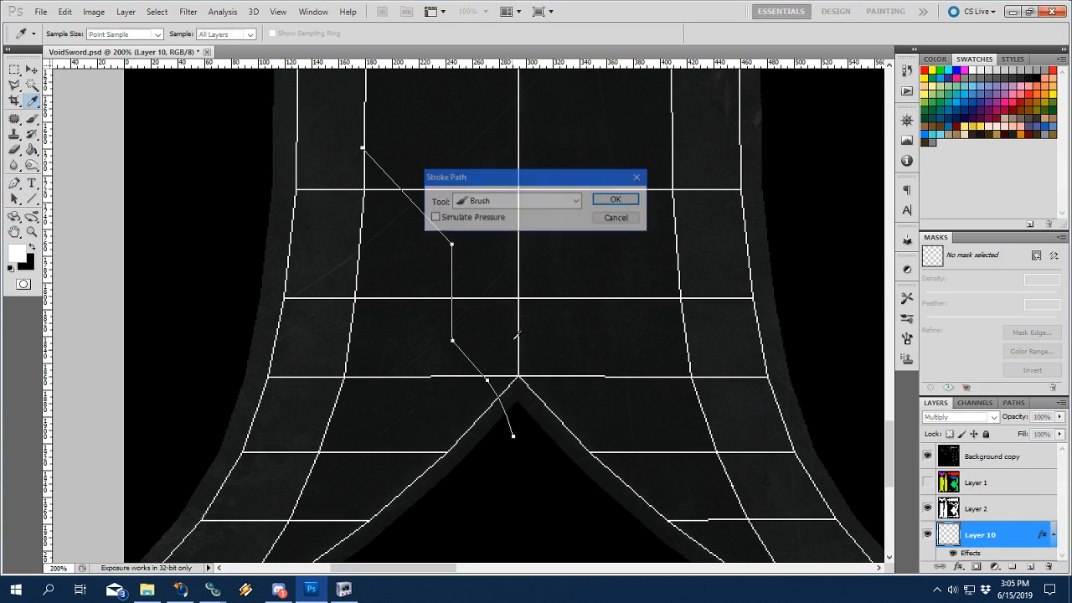
click(615, 200)
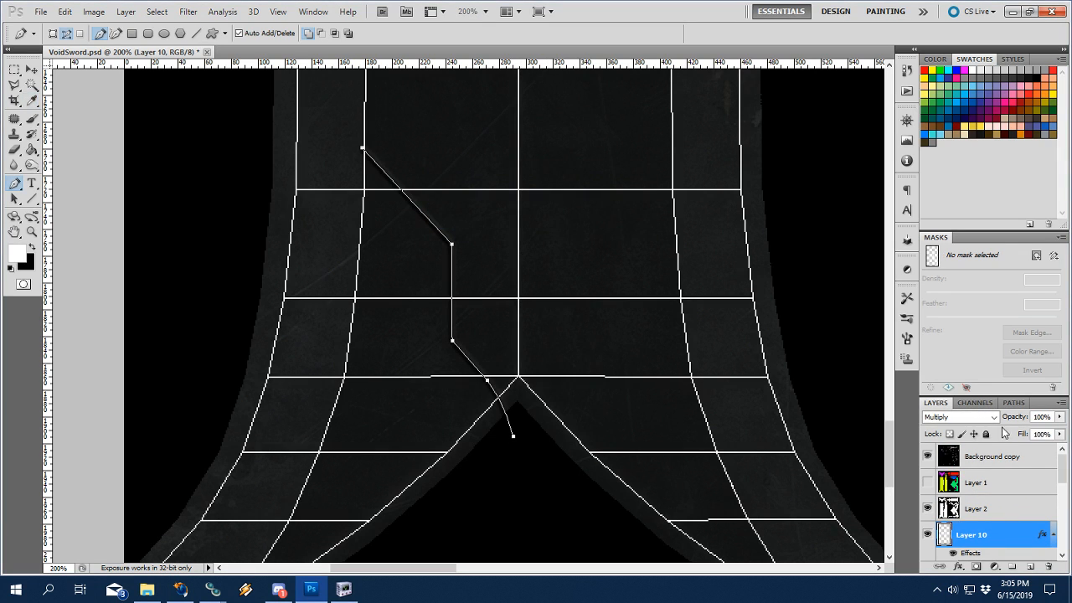
click(1014, 403)
click(976, 446)
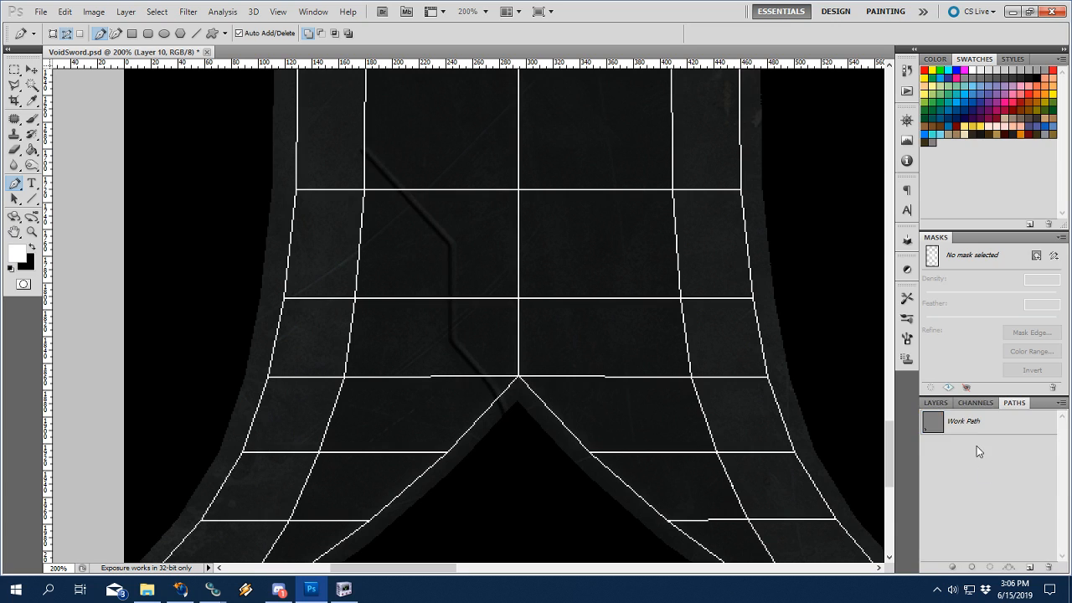
click(937, 403)
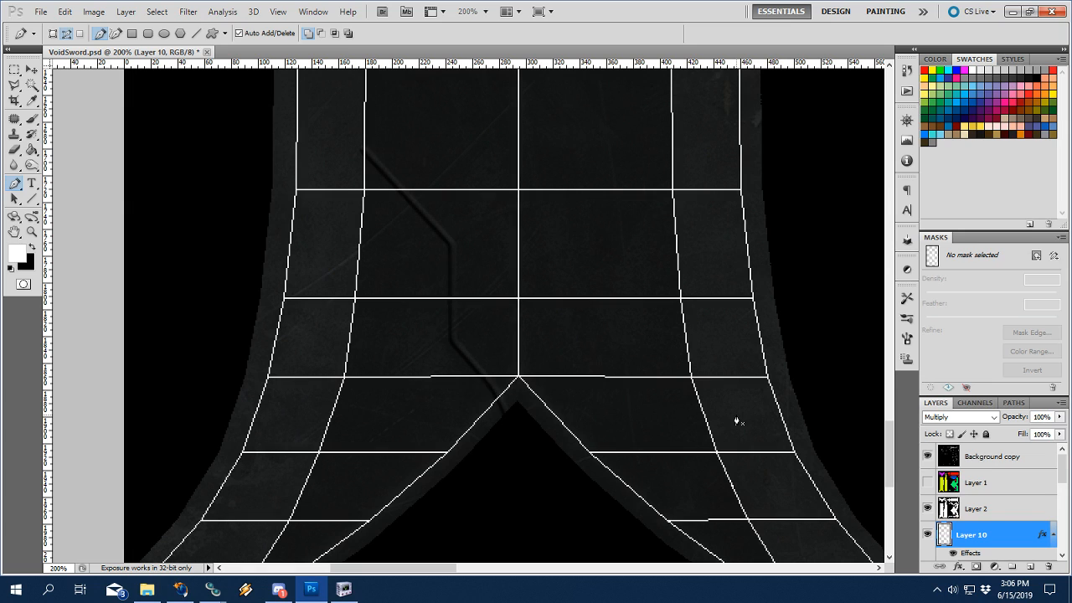
Save the work path of the groove line as Path 1.
click(1014, 402)
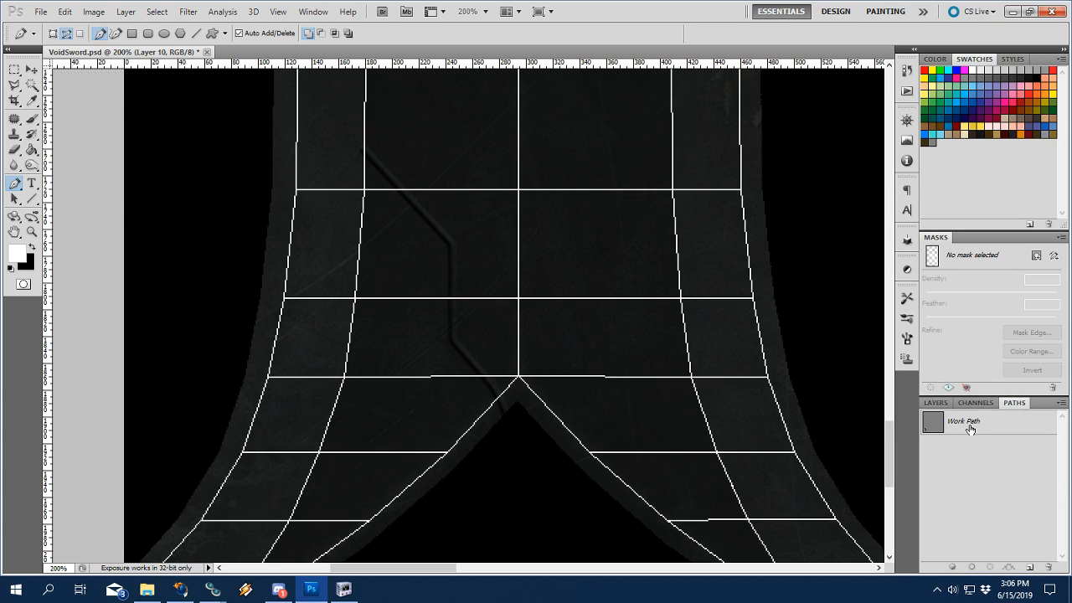
click(970, 428)
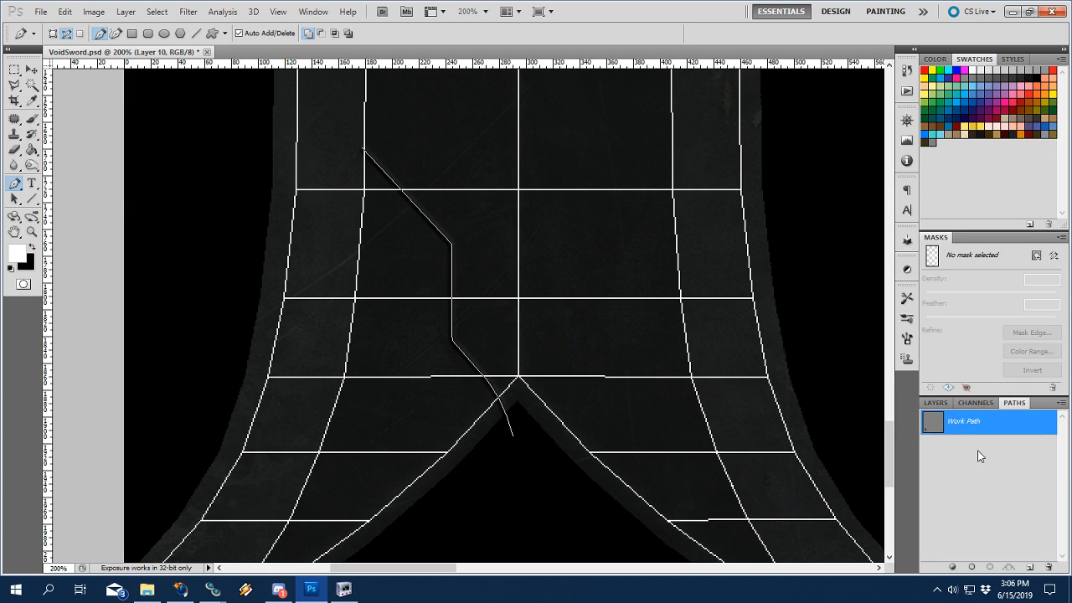
right_click(1010, 435)
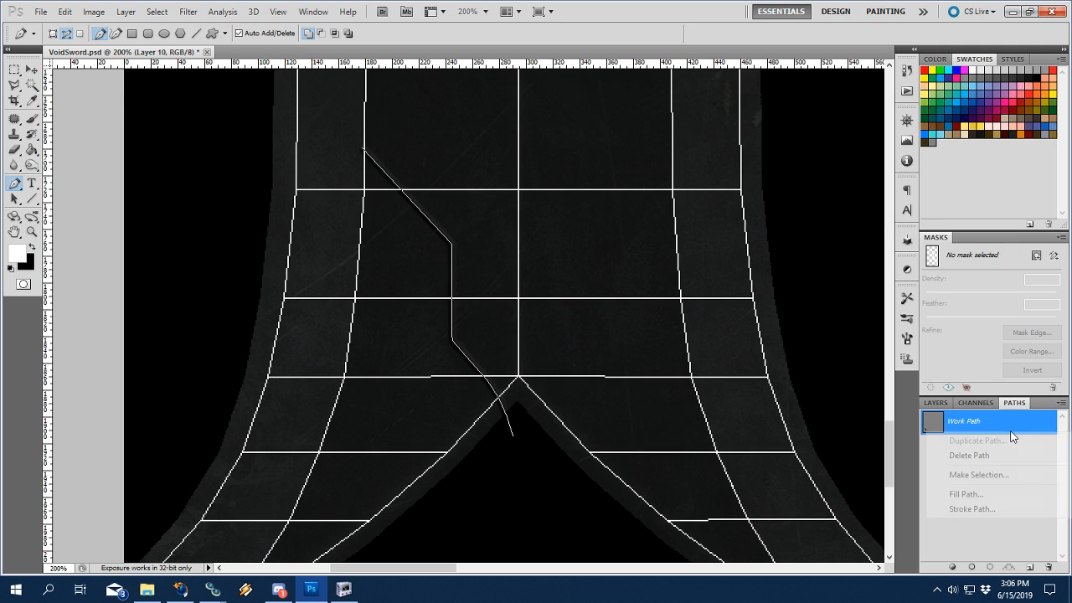
click(992, 425)
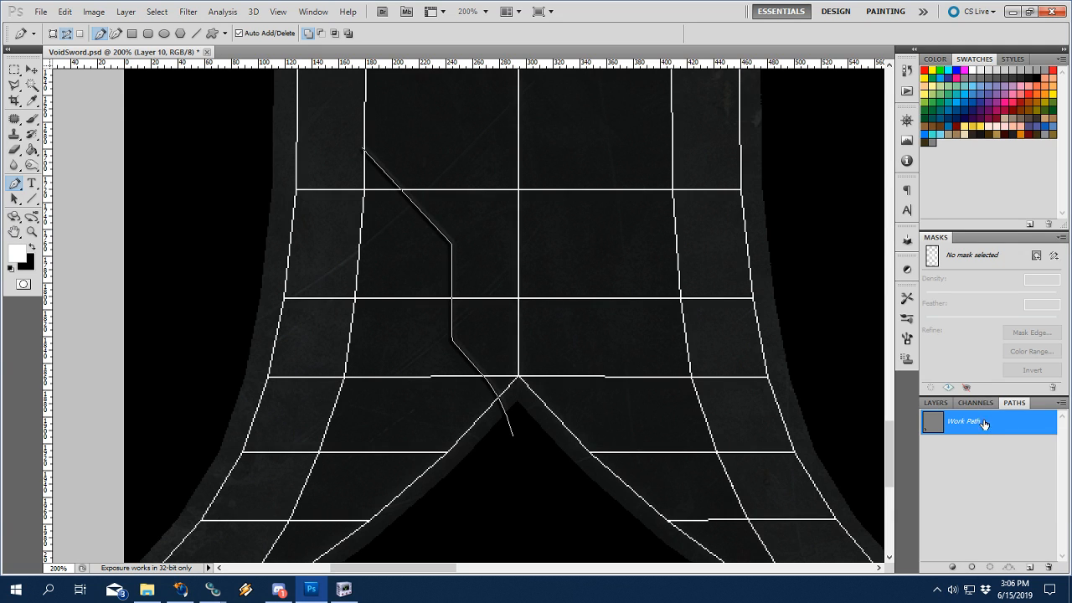
double_click(983, 422)
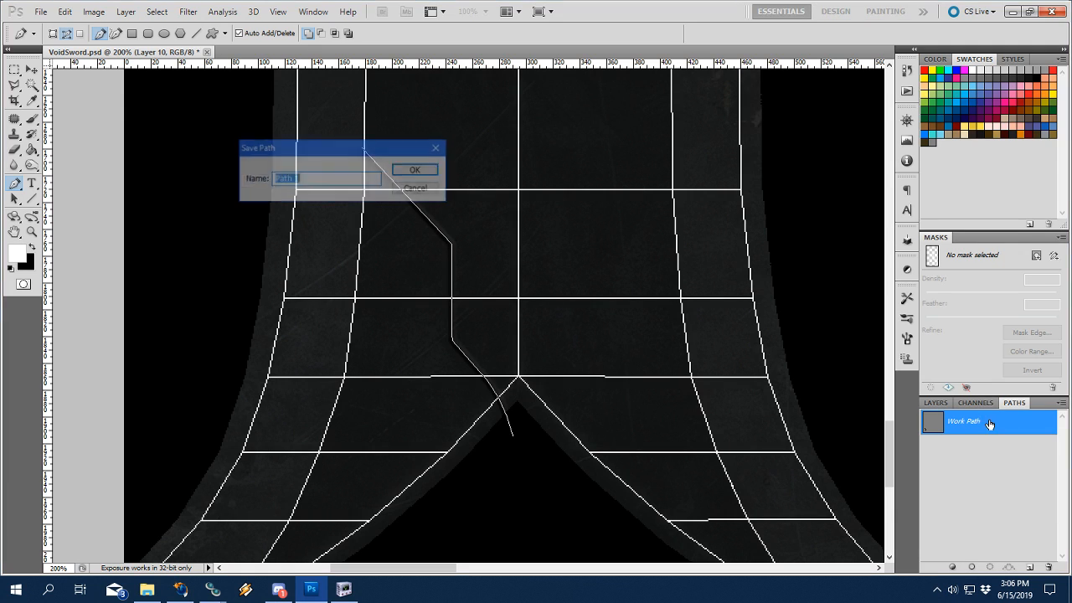
click(414, 170)
Duplicate Path 1 under the name Path 1 copy.
right_click(983, 431)
click(970, 437)
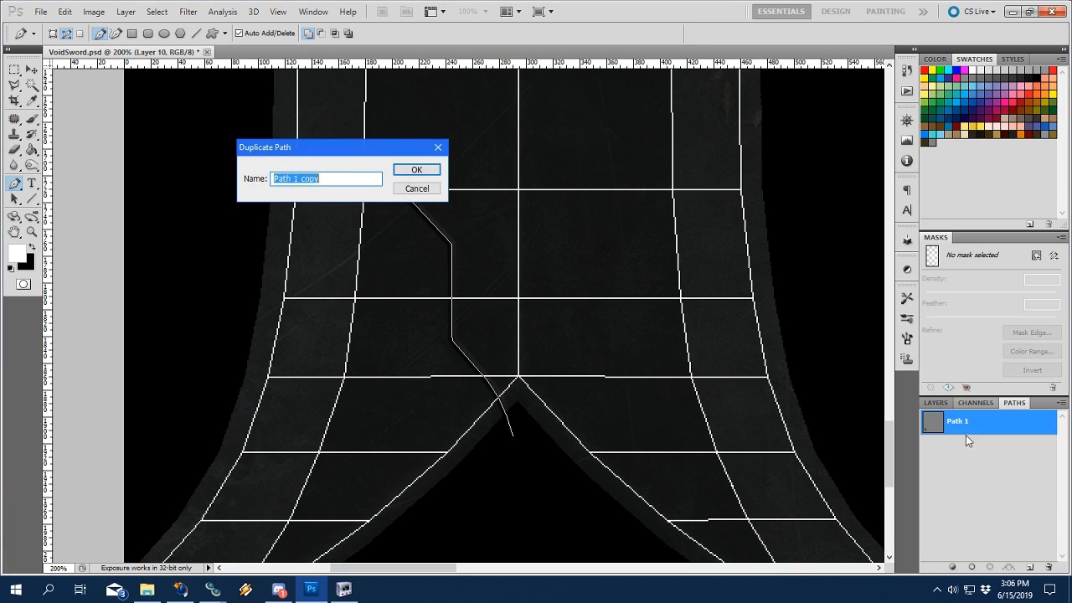
key(Return)
Offset the whole Path 1 copy down and to the left of the existing groove, checking the void sword reference images in Firefox.
key(v)
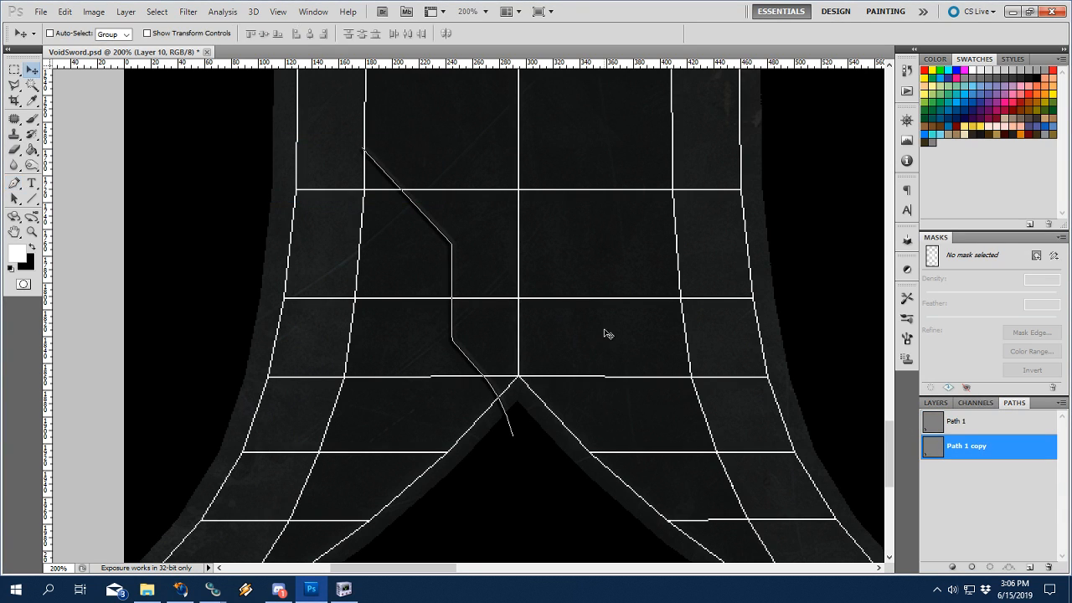
key(p)
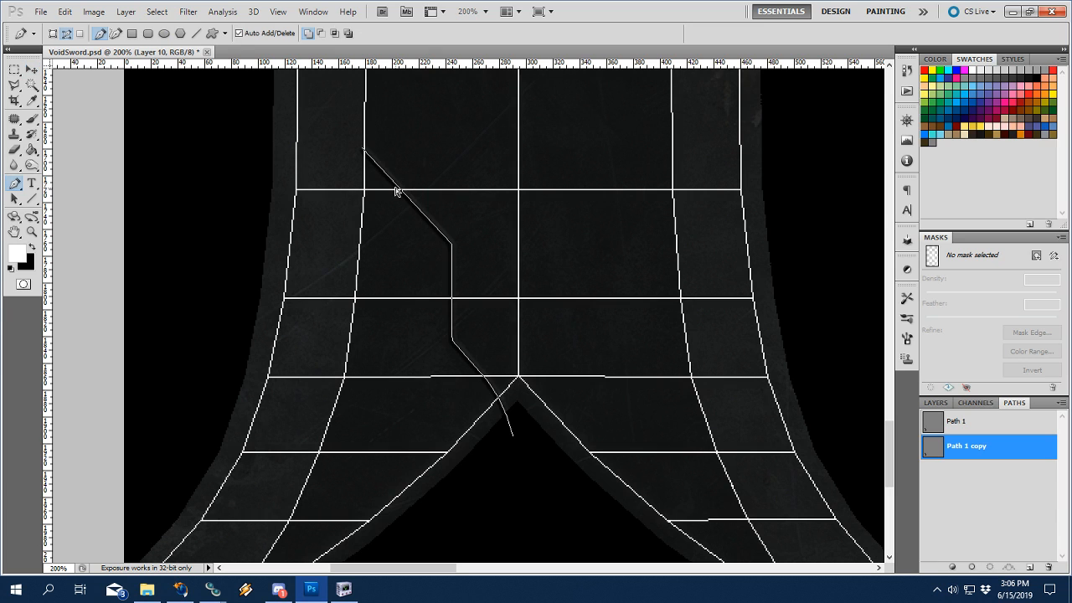
ctrl+click(395, 187)
drag(320, 123, 520, 398)
click(180, 590)
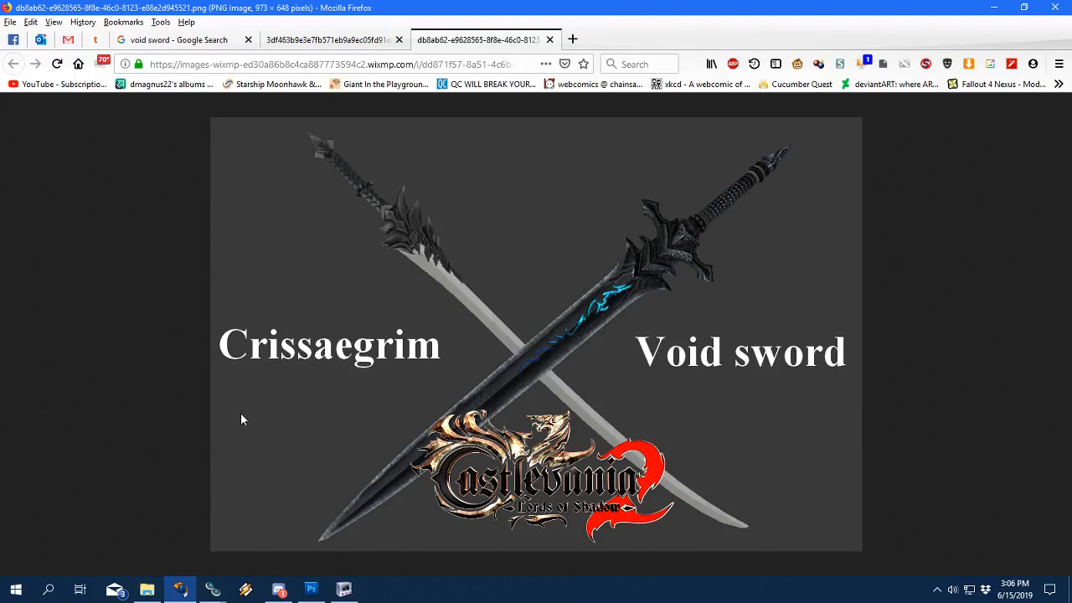
click(327, 39)
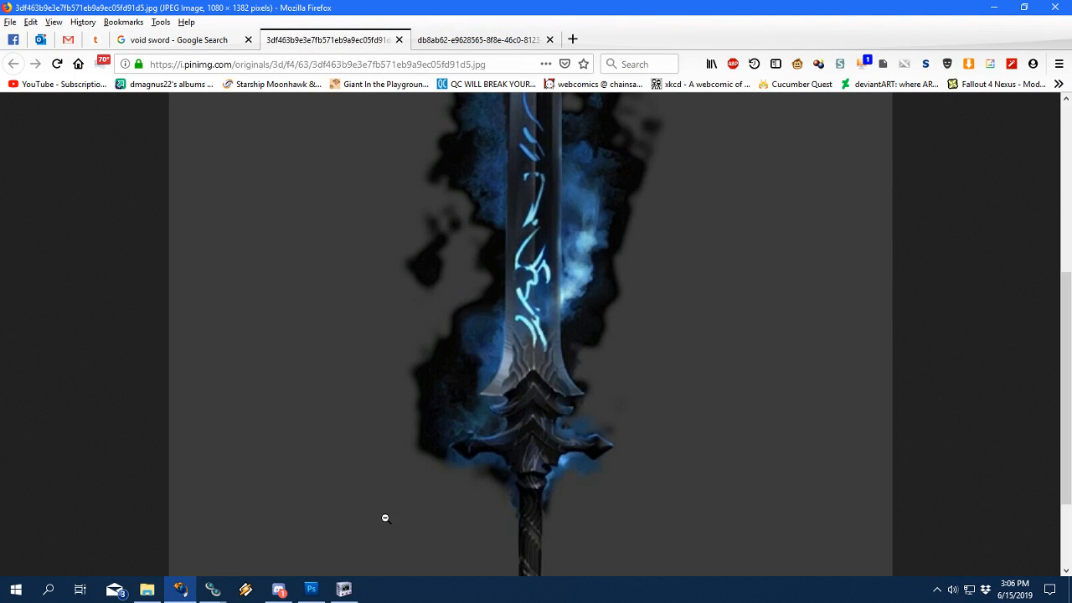
click(311, 589)
drag(520, 398, 521, 376)
click(180, 590)
click(311, 590)
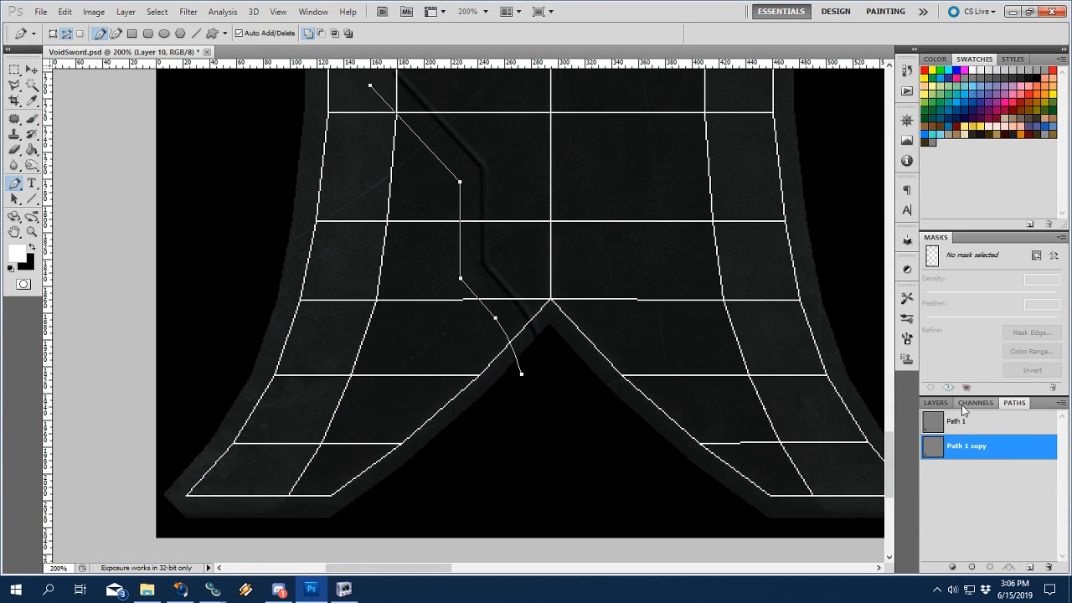
Erase the existing groove stroke from Layer 10.
click(935, 403)
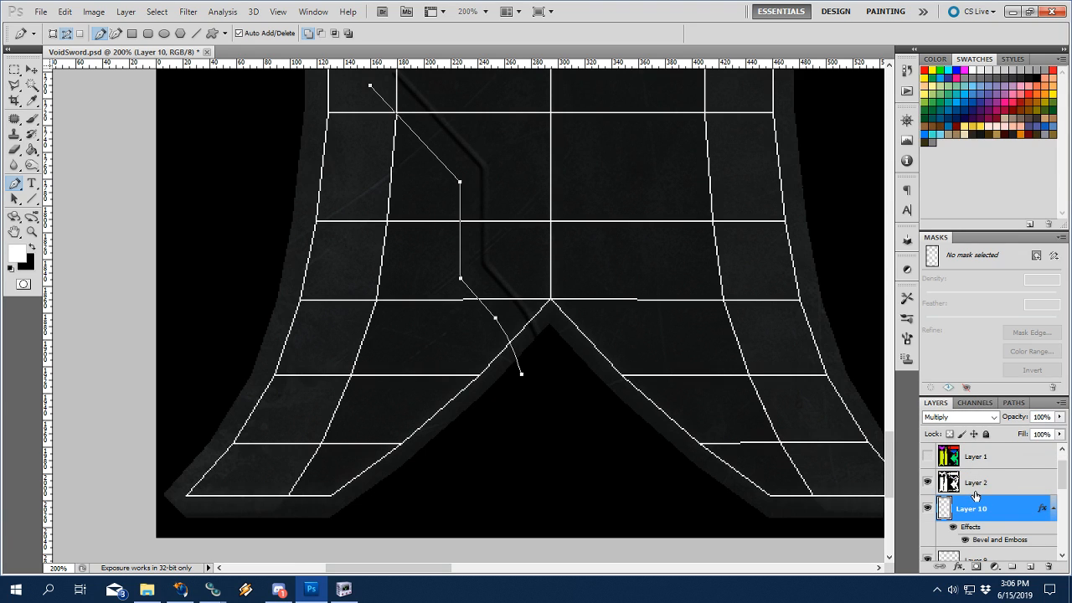
click(1013, 403)
click(963, 422)
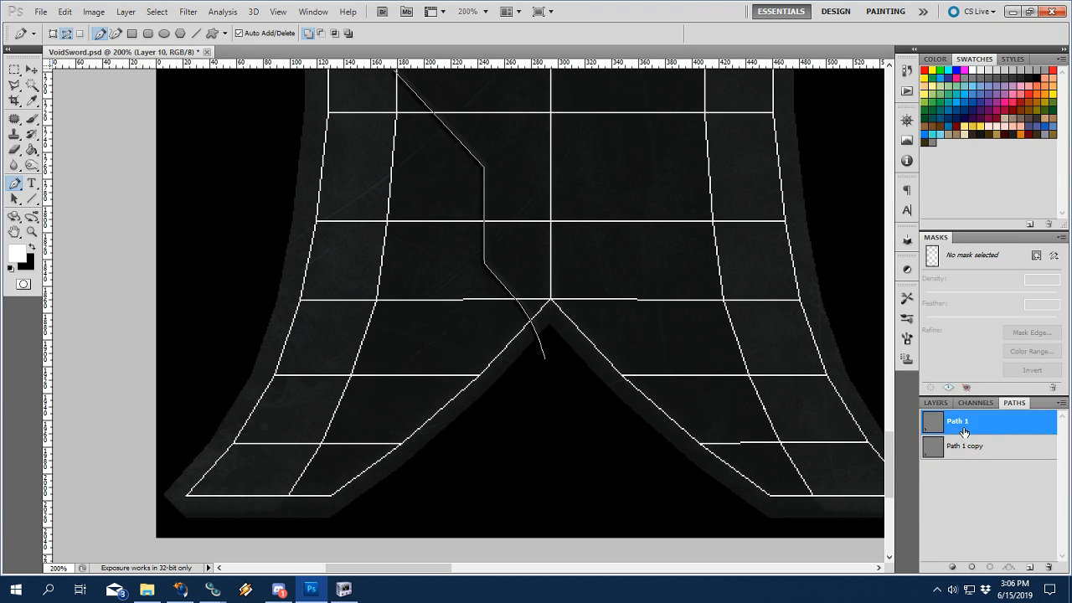
click(935, 403)
key(ctrl+a)
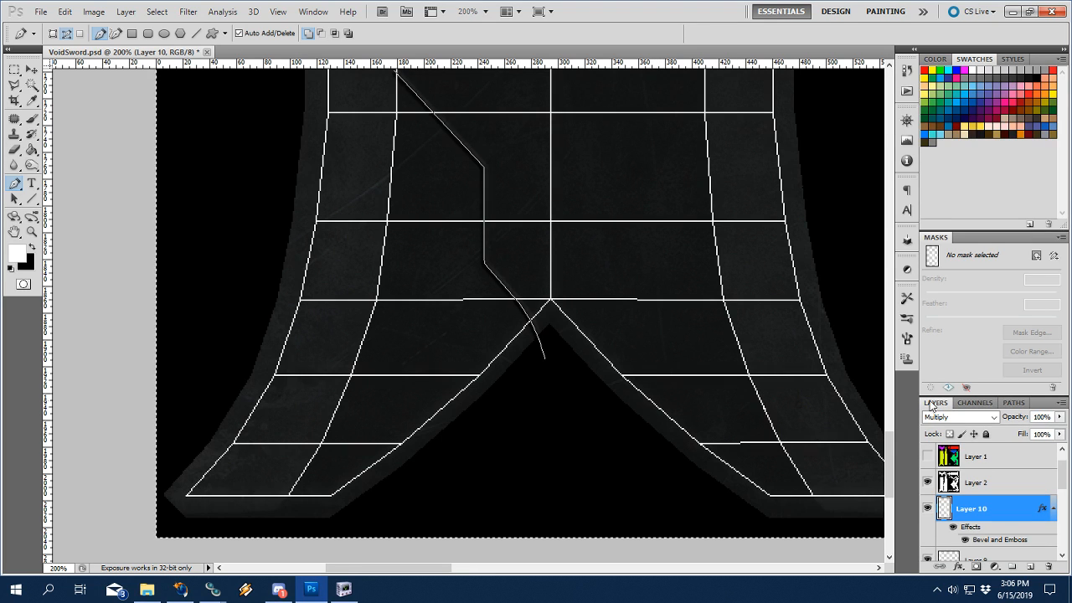
click(1014, 403)
click(964, 465)
click(935, 403)
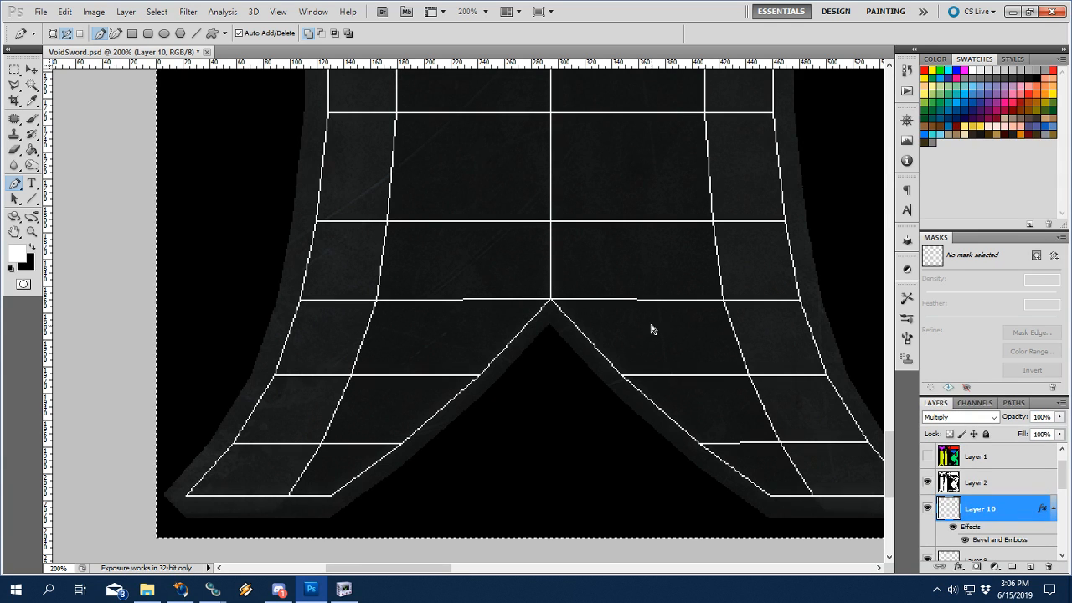
Activate Path 1 again with Layer 10 as the layer to paint on.
click(1014, 403)
click(980, 421)
click(936, 403)
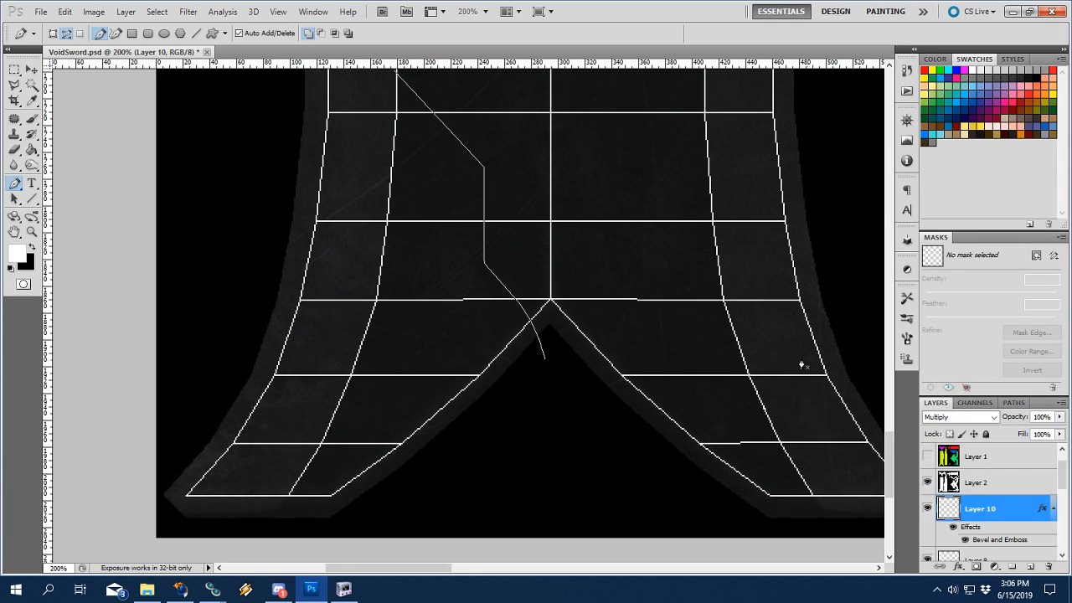
right_click(540, 350)
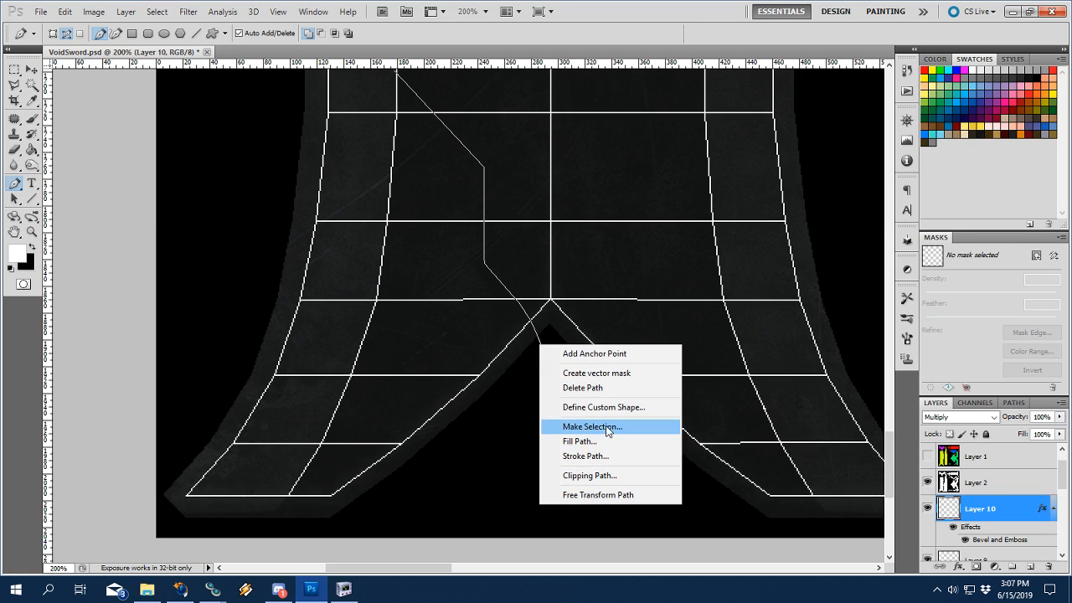
click(597, 456)
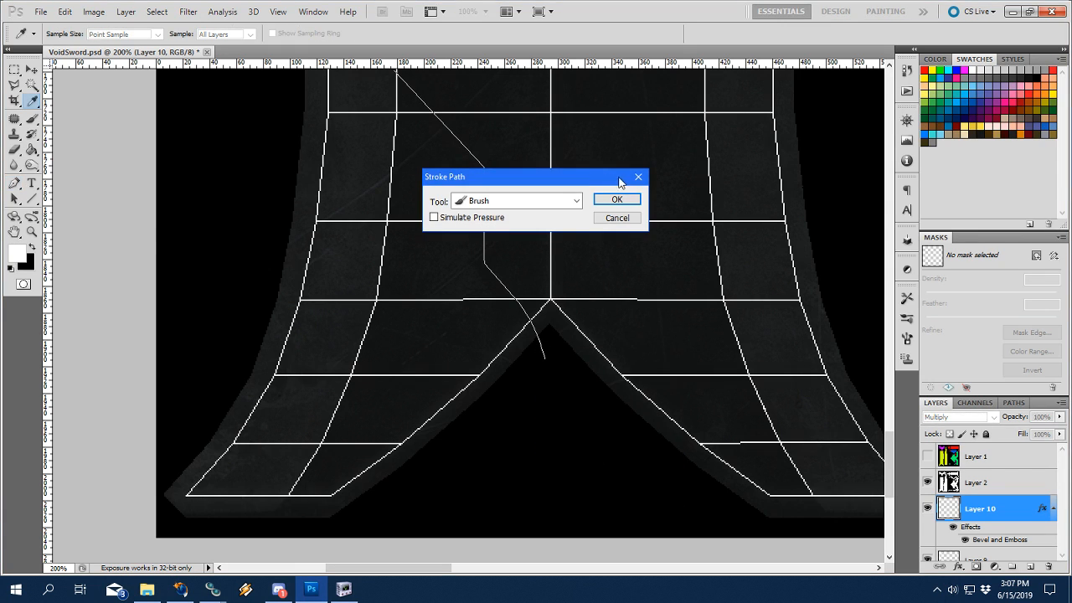
click(621, 226)
Set the brush size to 8 px.
key(b)
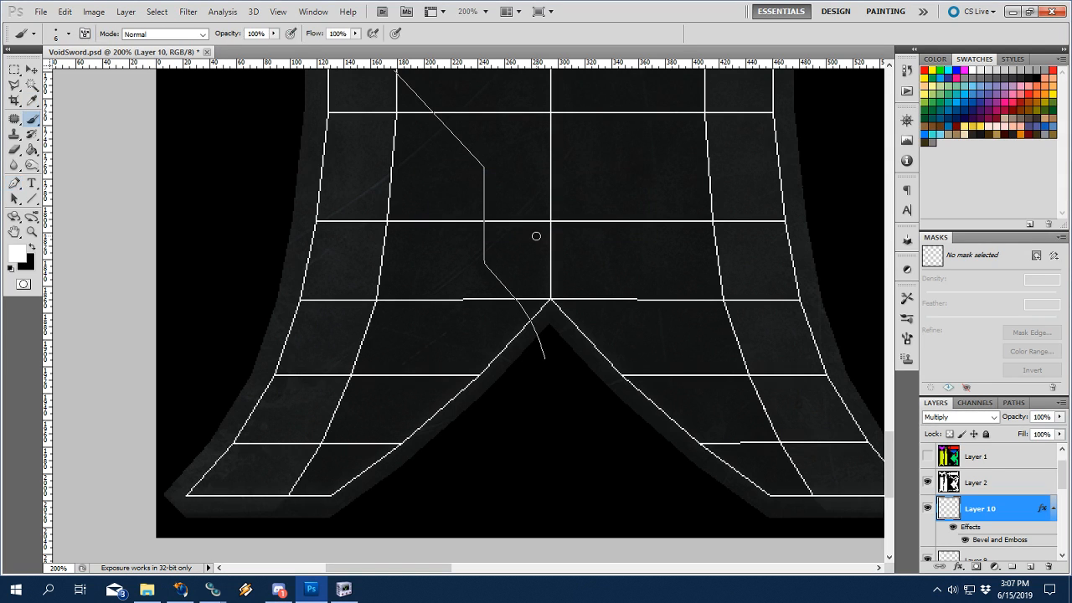
right_click(549, 249)
double_click(680, 249)
text(8)
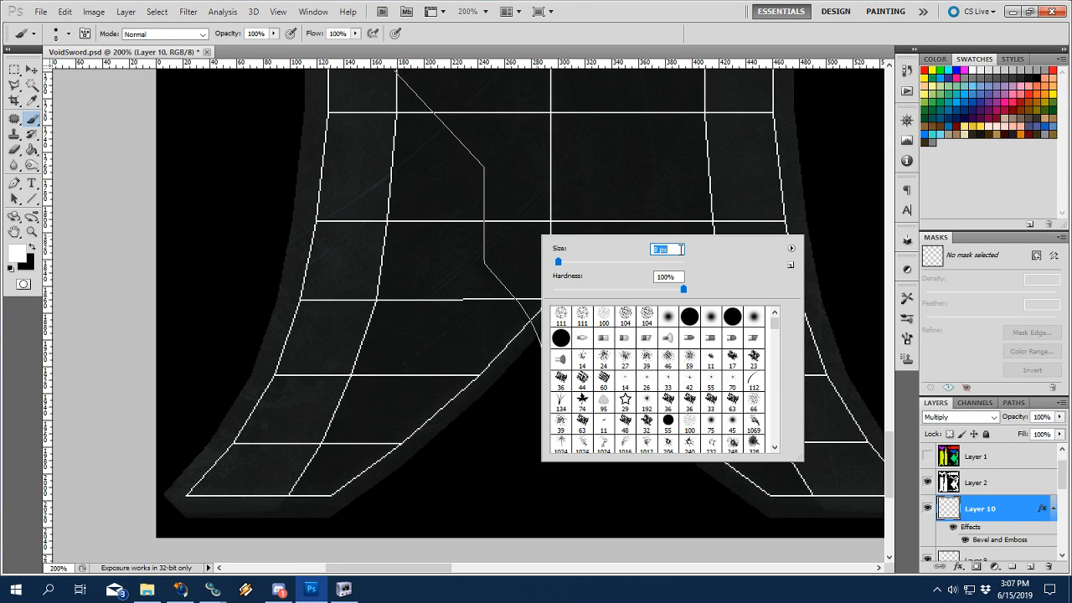
key(Return)
Stroke Path 1 with the Brush on Layer 10 and deselect the path.
key(p)
right_click(535, 329)
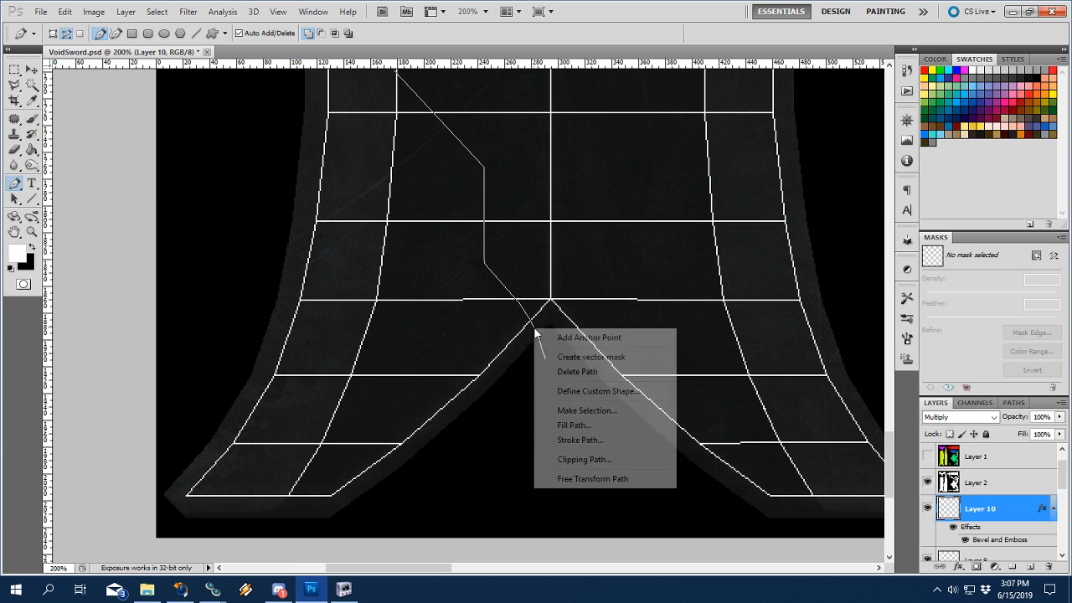
click(588, 441)
click(617, 200)
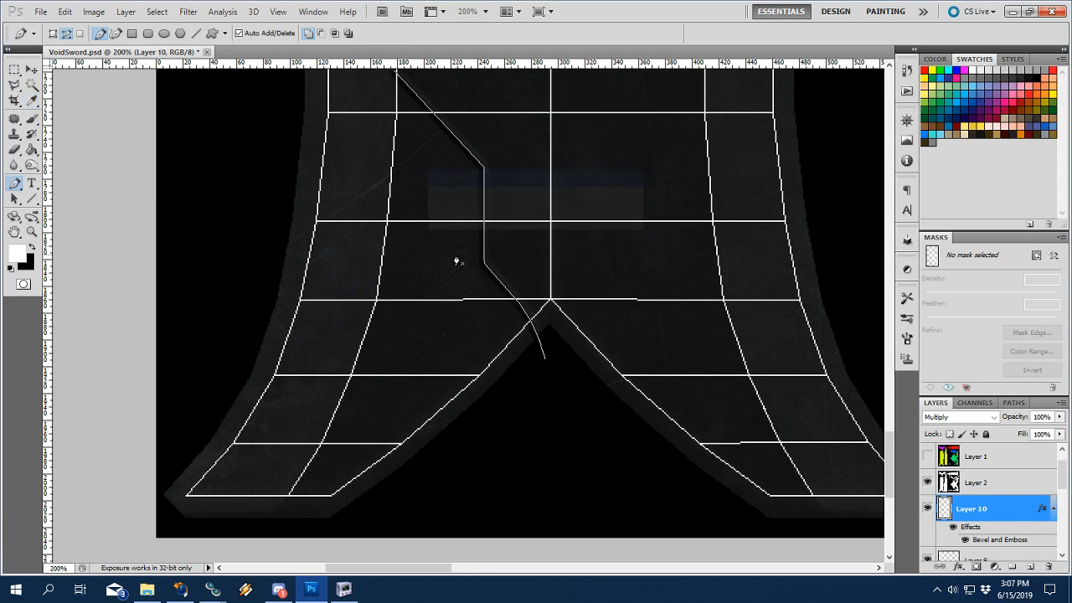
click(1013, 403)
click(974, 498)
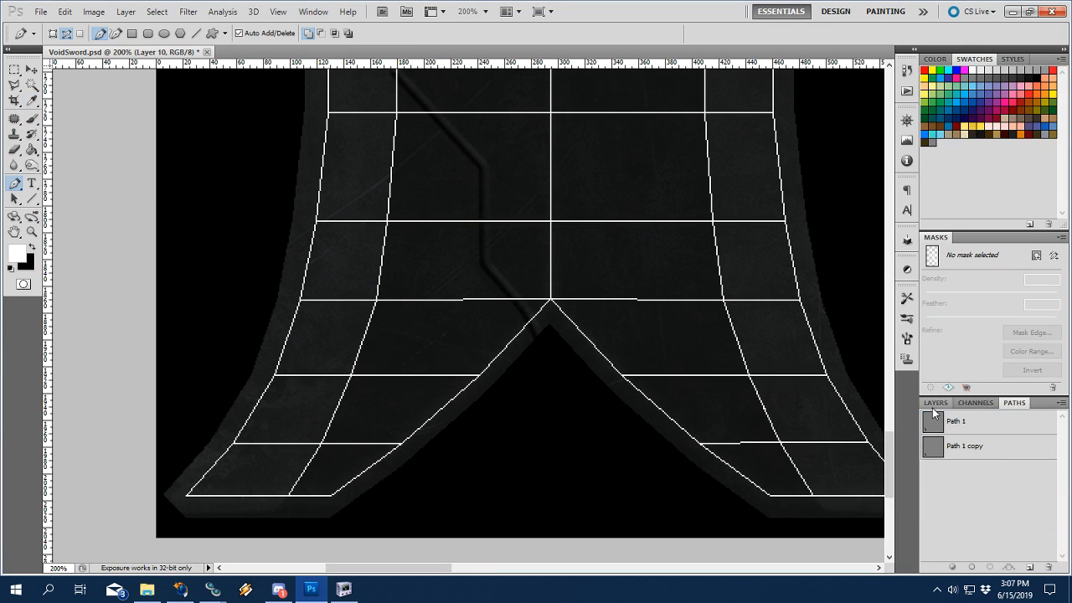
click(935, 403)
drag(674, 309, 670, 332)
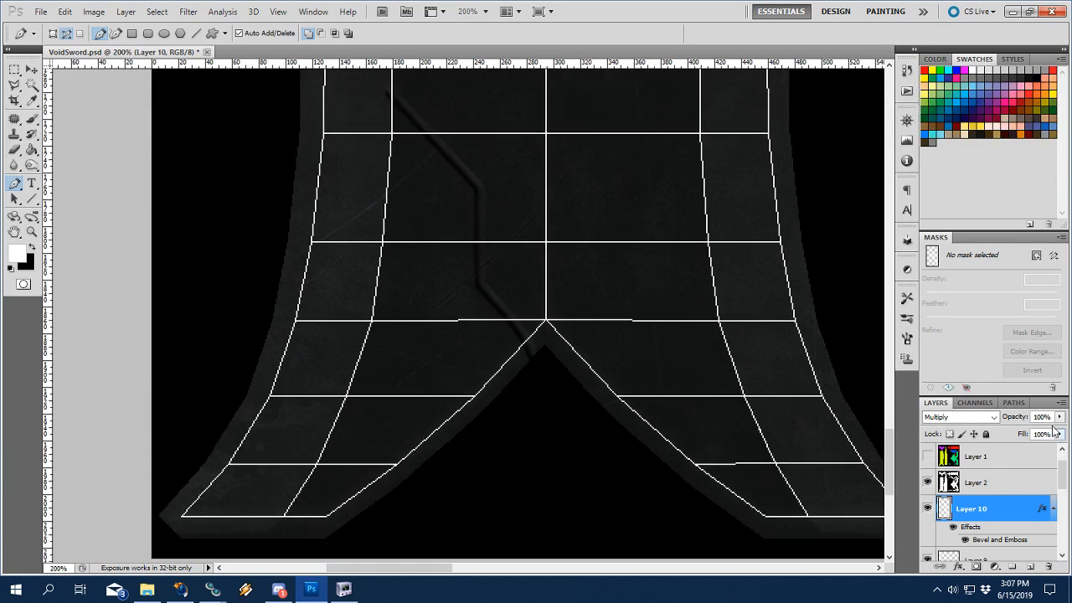
Reactivate Path 1 copy and shift it slightly further down and left from the groove, comparing with the sword reference image.
click(1013, 403)
click(966, 447)
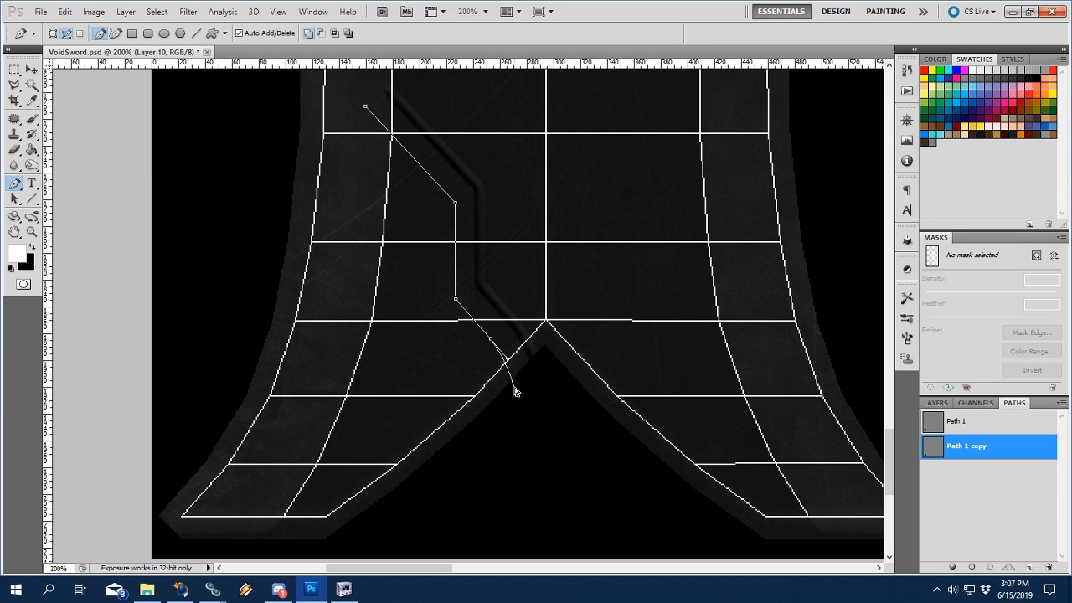
scroll(536, 477, up, 6)
drag(473, 553, 471, 243)
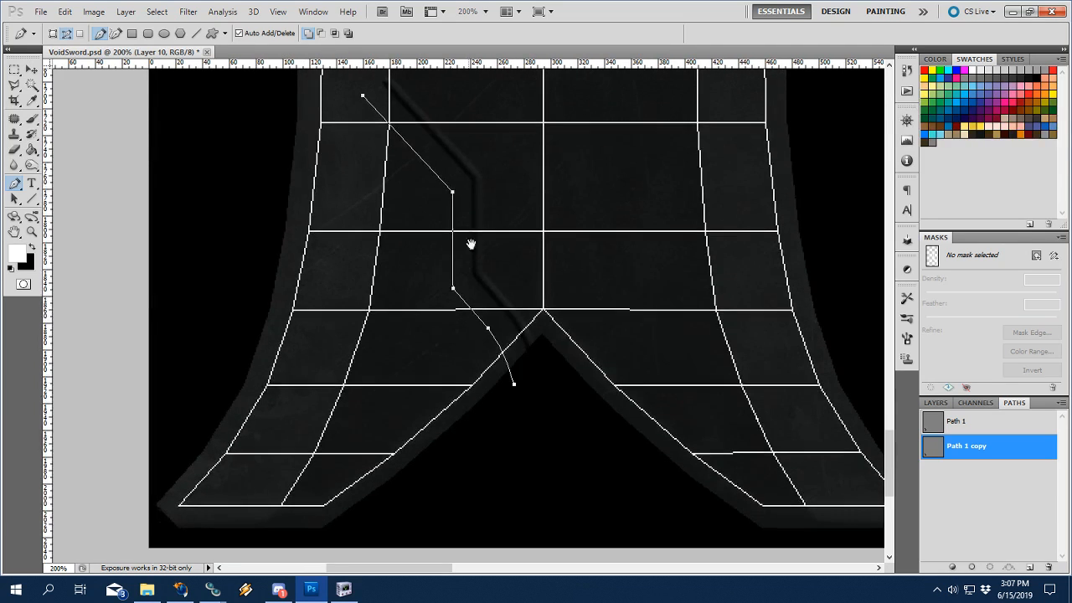
drag(515, 387, 510, 393)
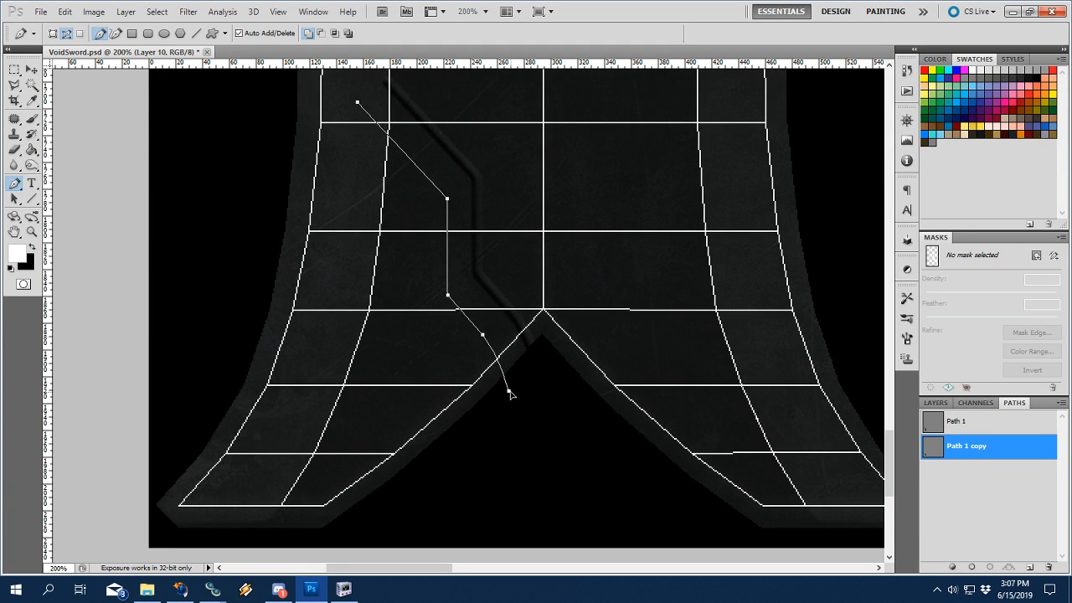
click(180, 590)
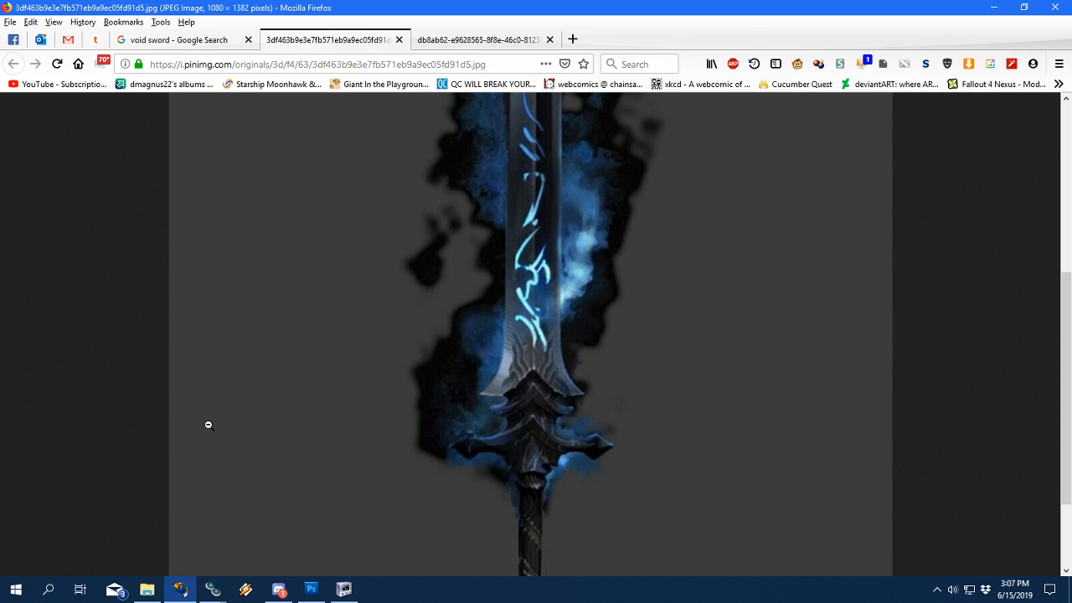
click(310, 589)
scroll(443, 301, up, 3)
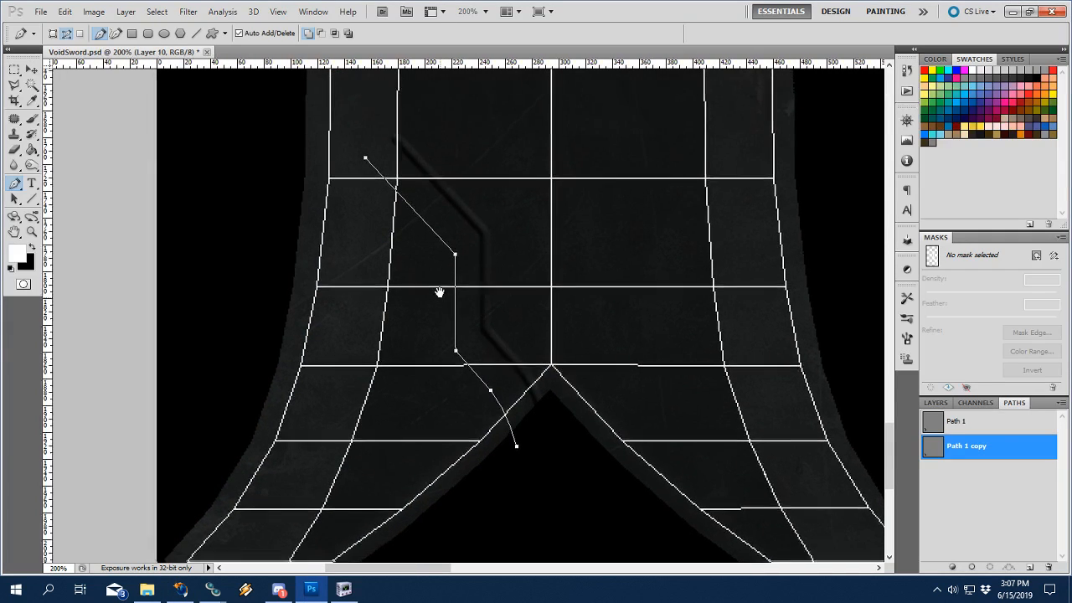
drag(438, 292, 435, 276)
drag(514, 431, 514, 434)
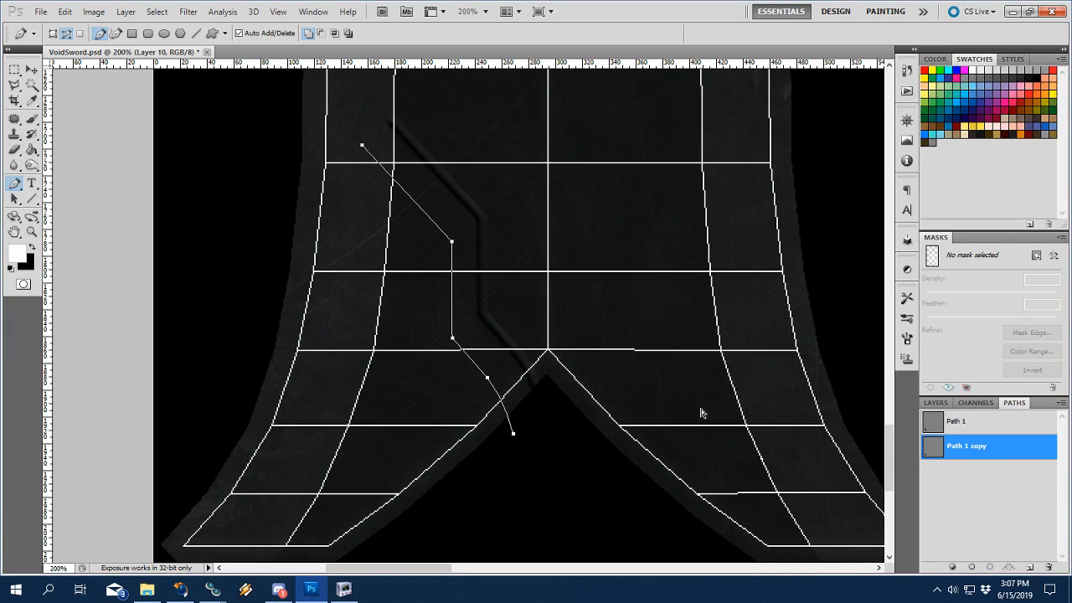
Stroke Path 1 copy with the Brush on Layer 10 and deselect the path.
right_click(507, 415)
click(536, 520)
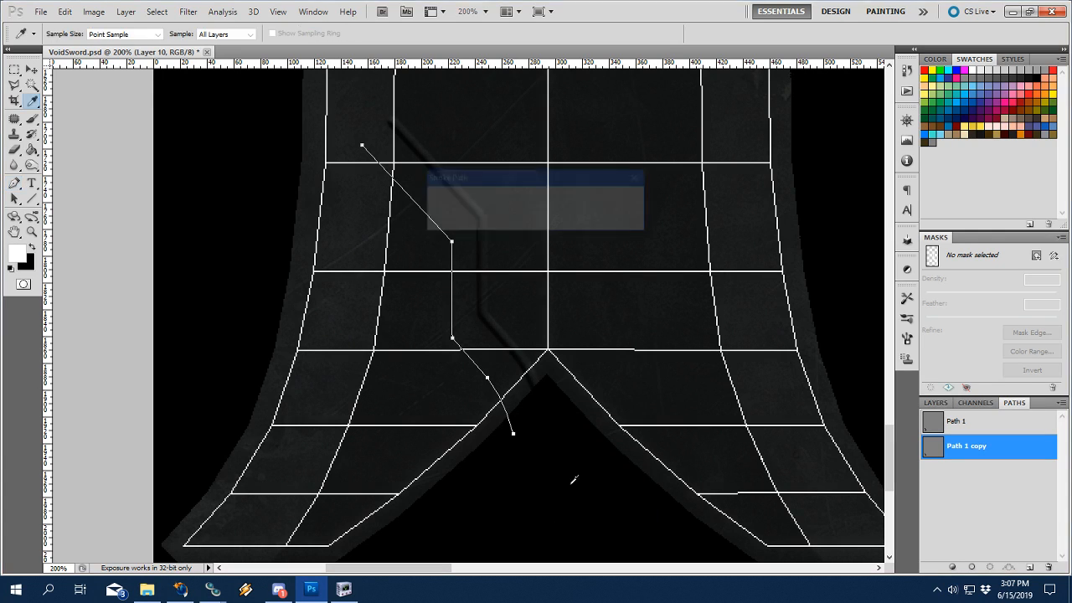
click(616, 199)
click(935, 402)
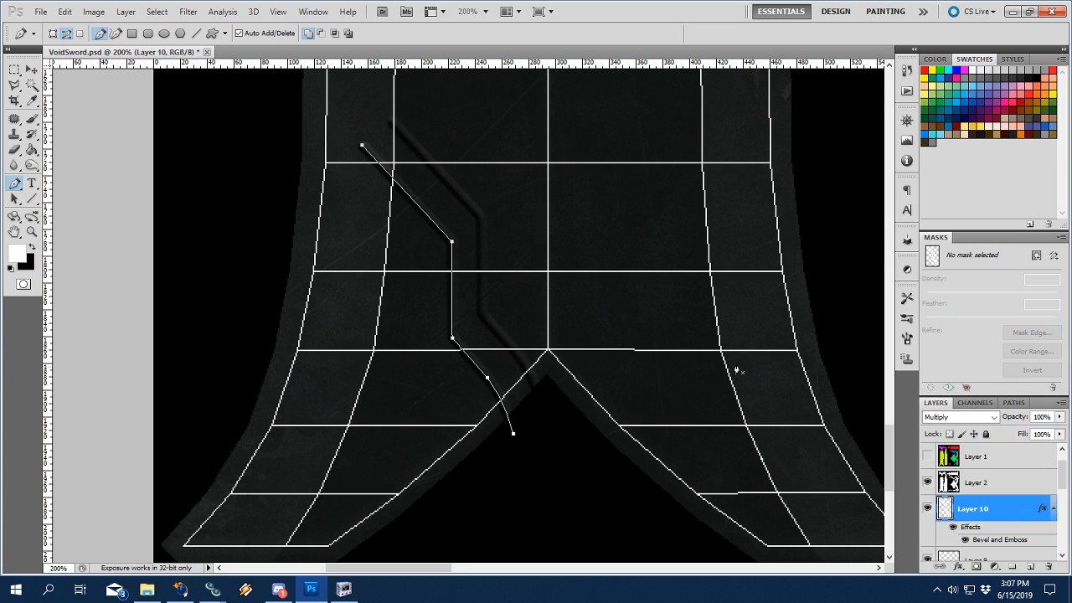
click(1014, 403)
click(968, 469)
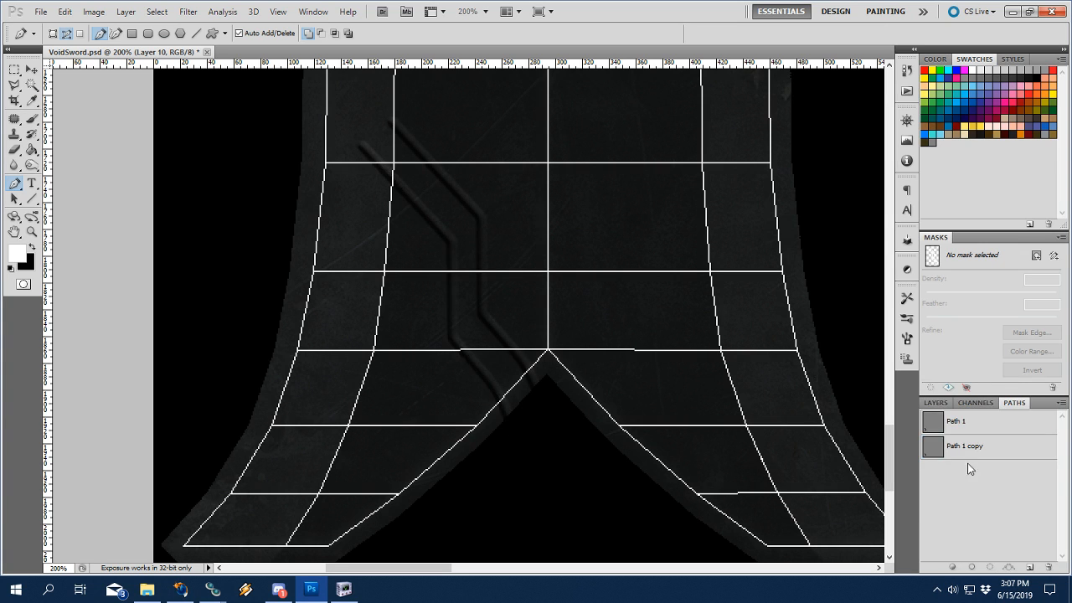
click(928, 404)
Zoom out to 100% and hide the Background copy wireframe layer to review both grooves.
drag(521, 338, 567, 357)
key(z)
alt+click(571, 351)
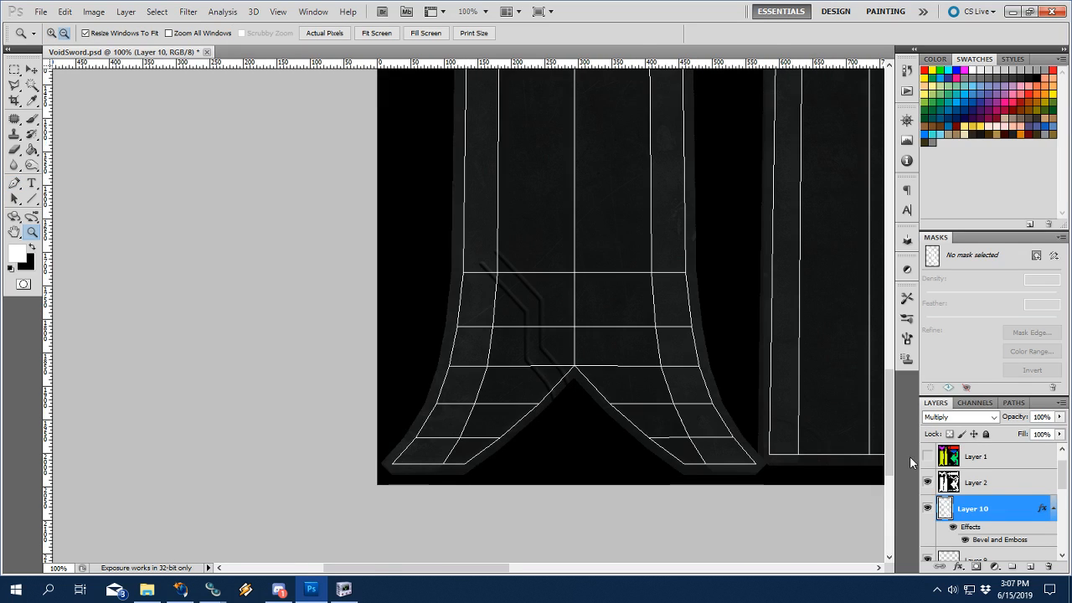
scroll(927, 460, up, 1)
click(927, 456)
drag(624, 328, 576, 362)
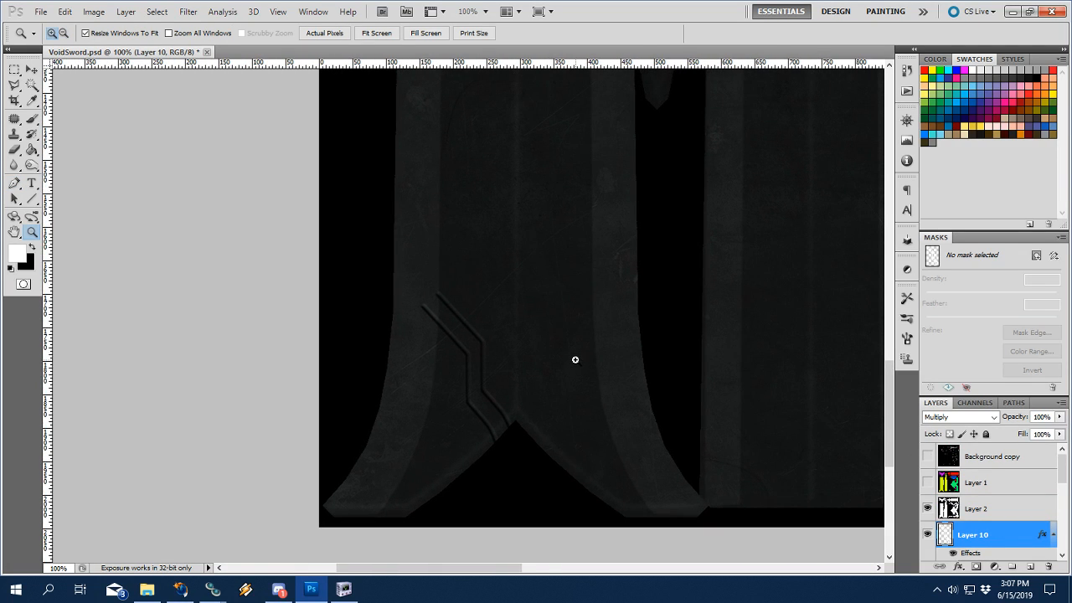
Examine both void sword reference images in Firefox for the groove pattern at the blade's base, and return to Photoshop.
click(180, 590)
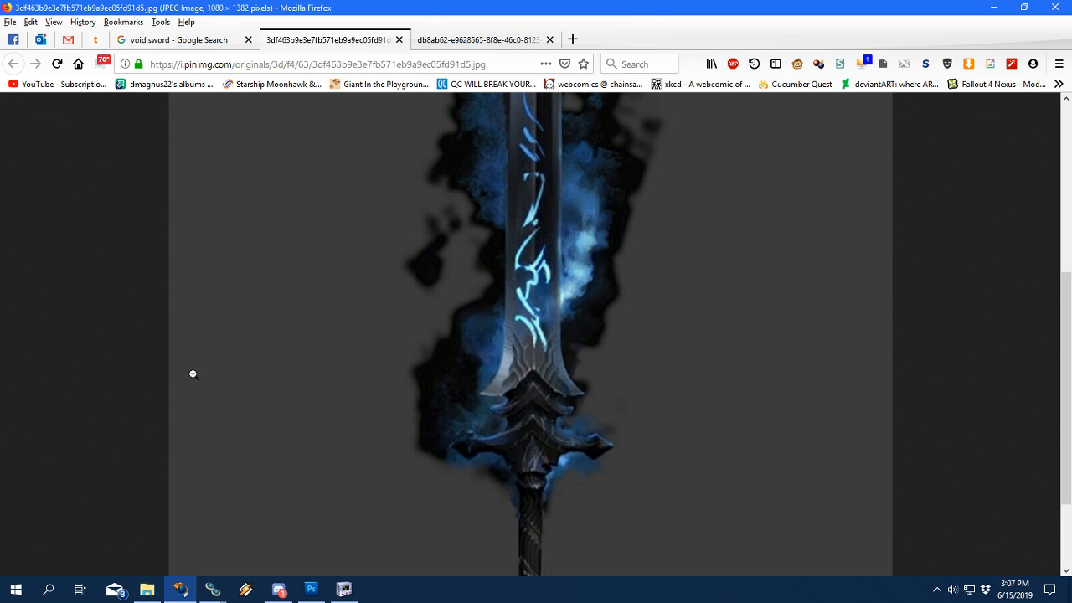
click(481, 39)
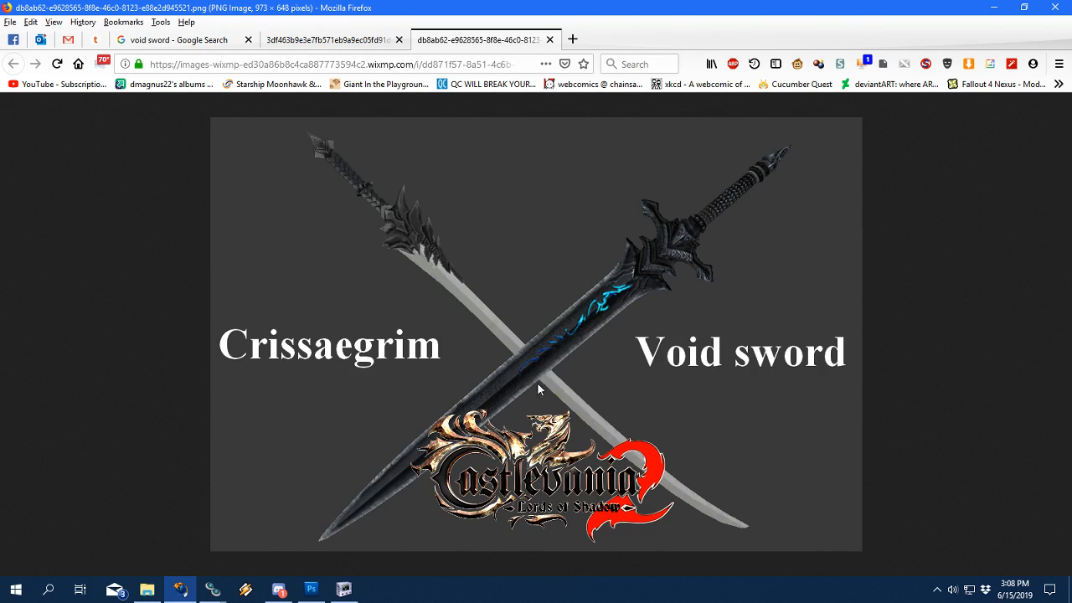
click(318, 590)
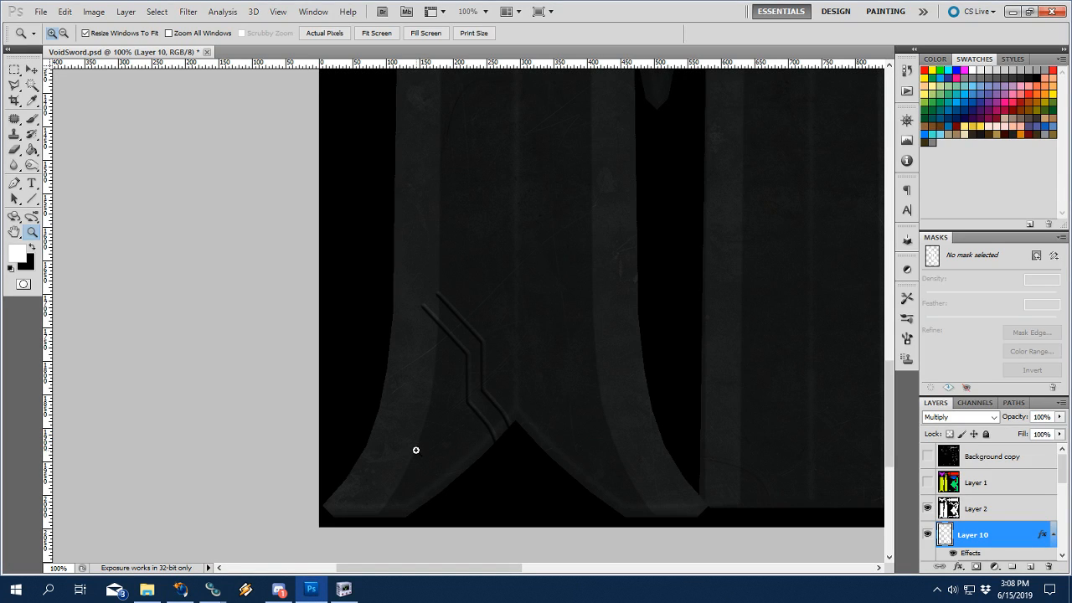
key(b)
mouse_move(425, 288)
mouse_down()
mouse_move(427, 322)
mouse_move(429, 293)
mouse_up()
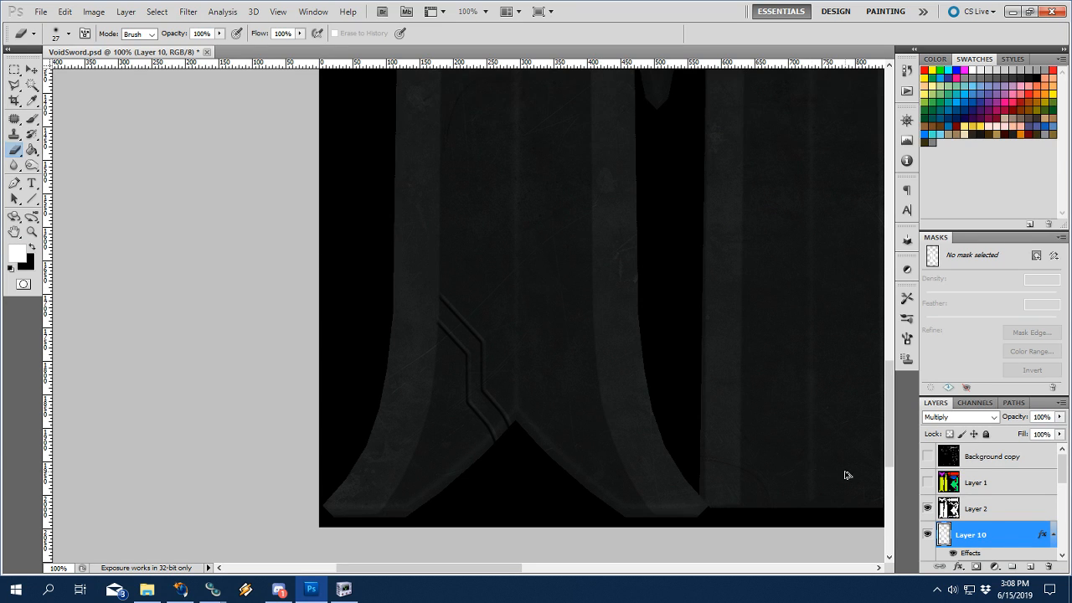
key(ctrl+alt+z)
key(ctrl+alt+z)
key(ctrl+alt+z)
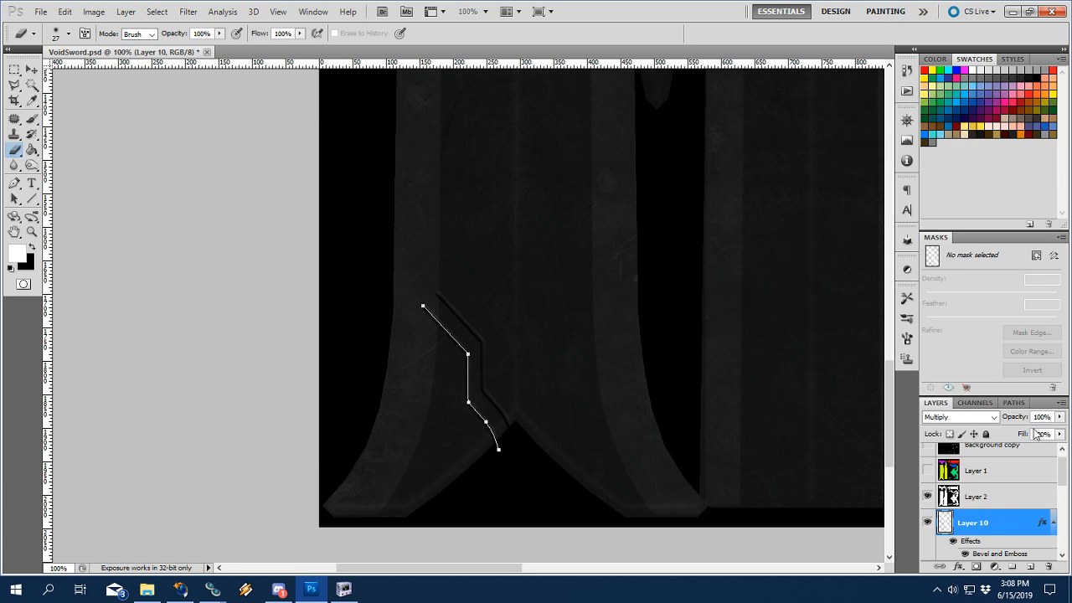
click(1014, 402)
click(935, 405)
Add a layer mask to Layer 10 from Layer 7's outline and invert it to hide the grooves over the blade's edge strip.
scroll(973, 501, down, 1)
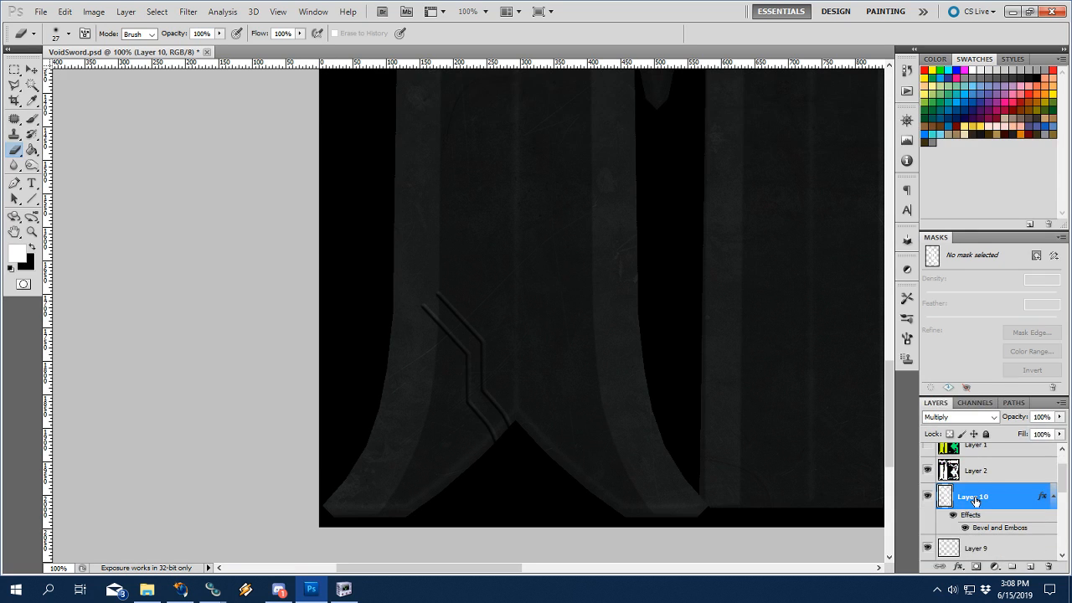
ctrl+click(949, 497)
scroll(974, 489, down, 4)
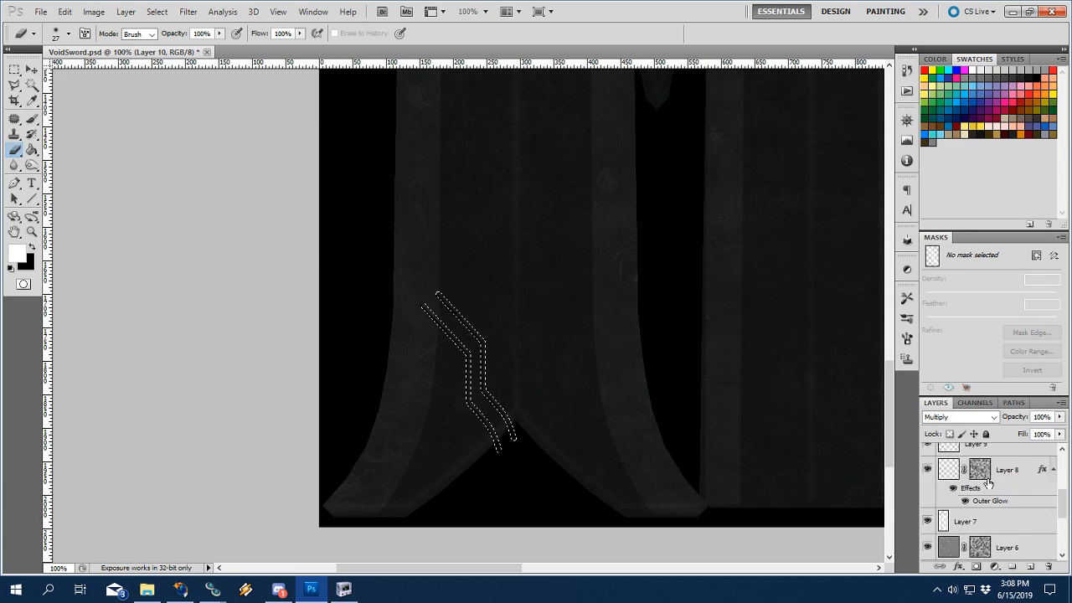
ctrl+click(946, 495)
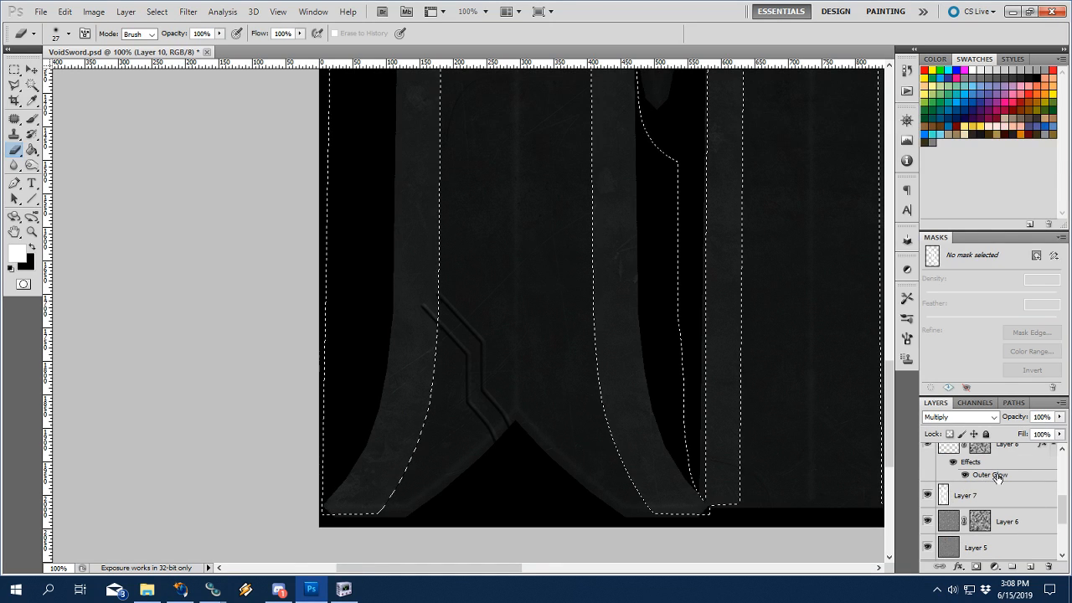
scroll(996, 477, up, 4)
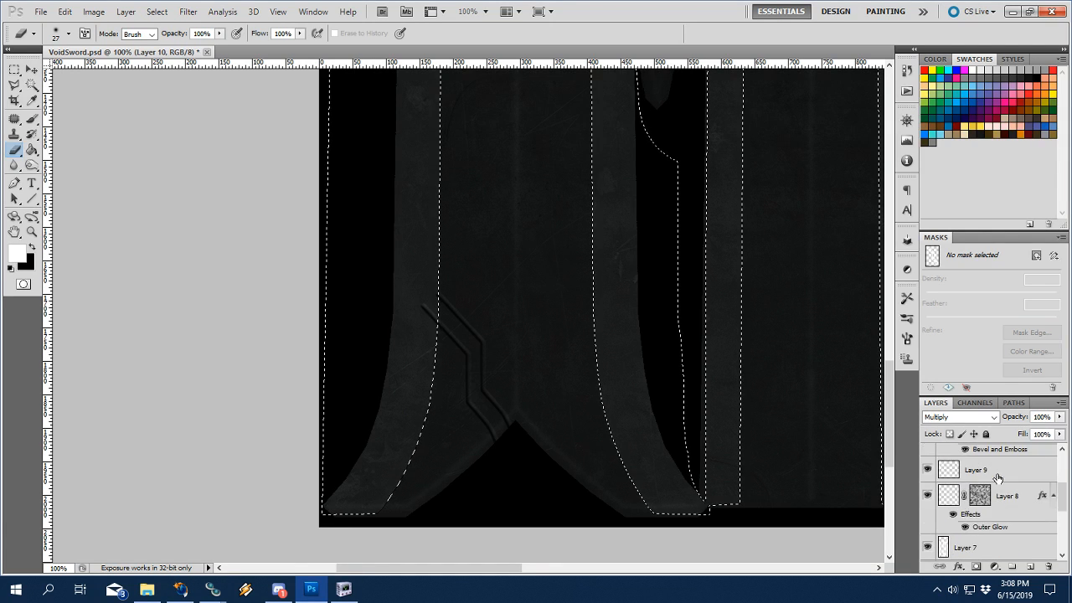
click(975, 567)
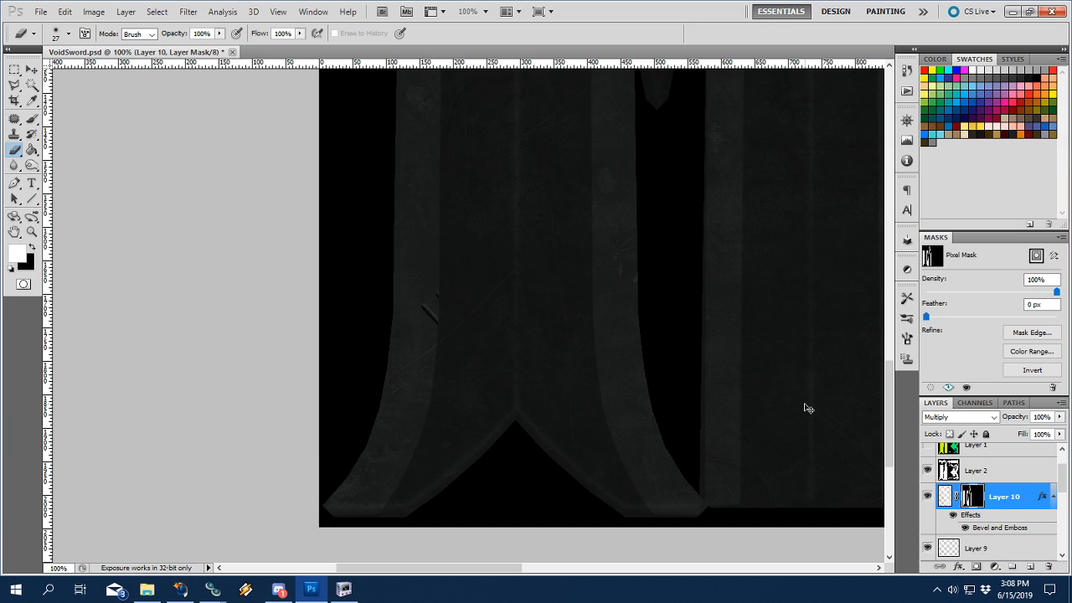
key(ctrl+i)
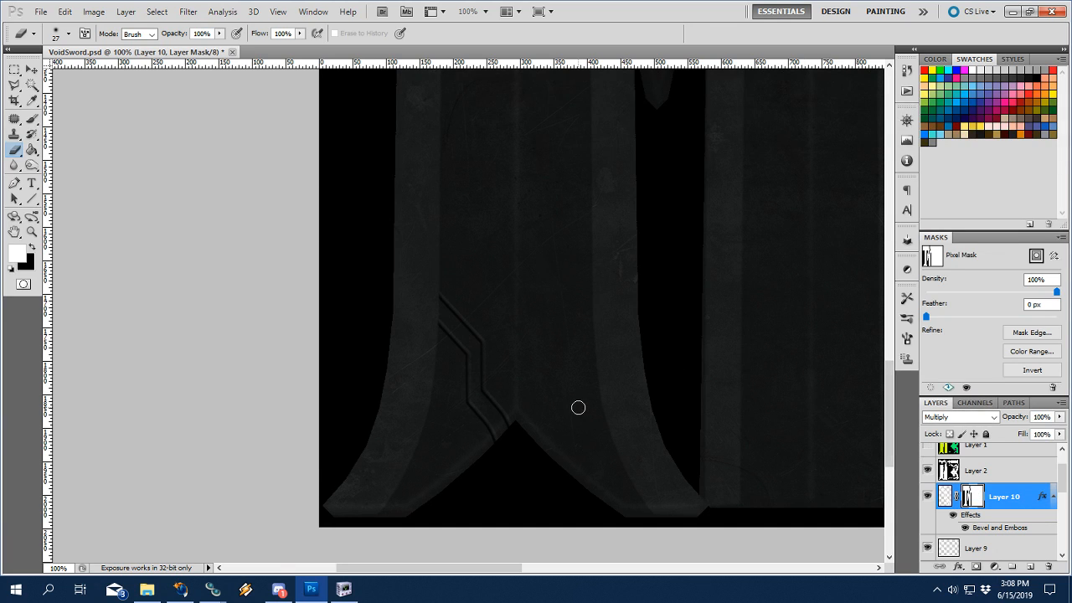
Duplicate Path 1 copy as Path 1 copy 2 and move the duplicate down and left of the two grooves.
click(1013, 403)
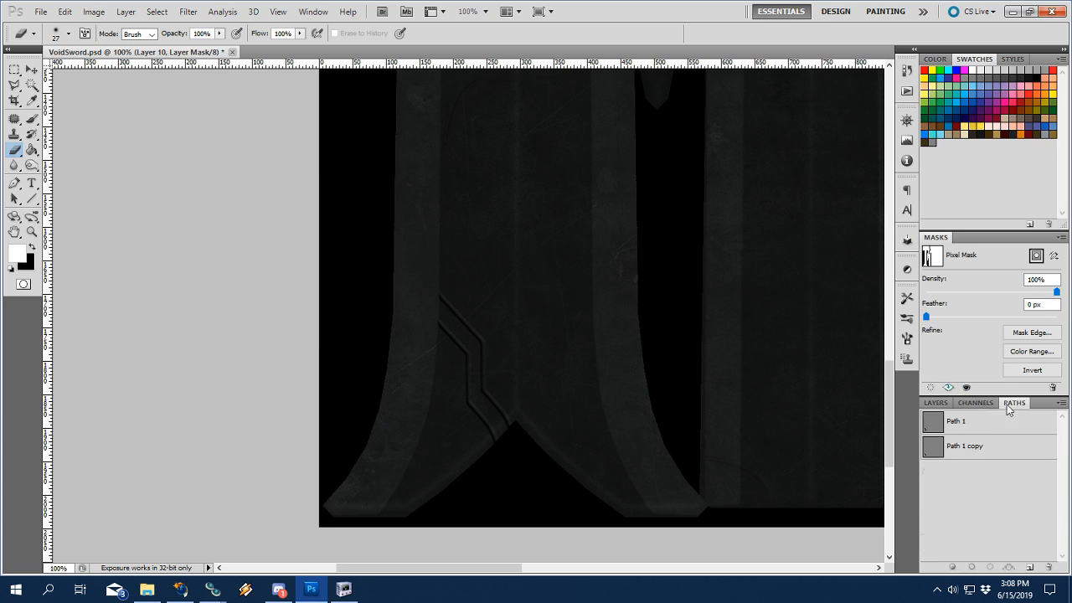
right_click(971, 445)
click(969, 448)
key(Return)
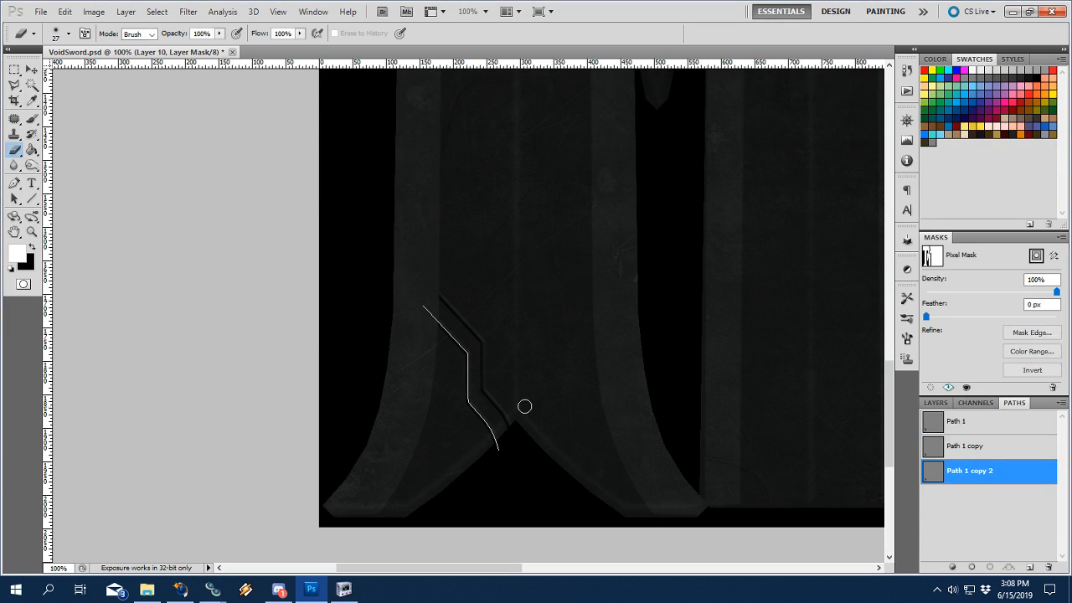
key(a)
key(p)
drag(527, 457, 364, 244)
drag(487, 424, 472, 448)
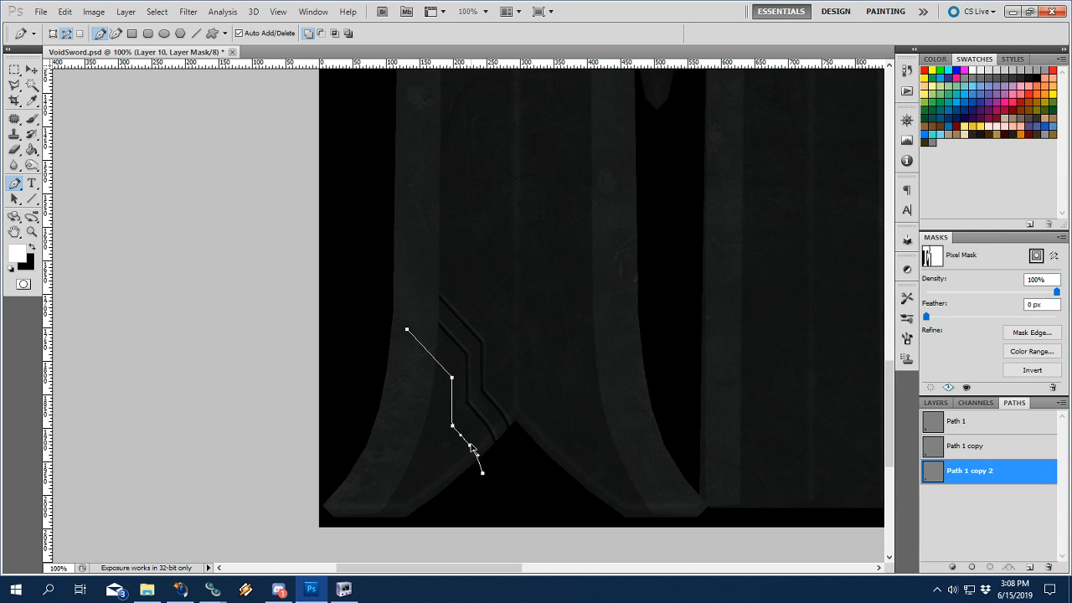
Compare the shifted path with the groove pattern on the sword reference image in Firefox, and return to Photoshop.
click(180, 588)
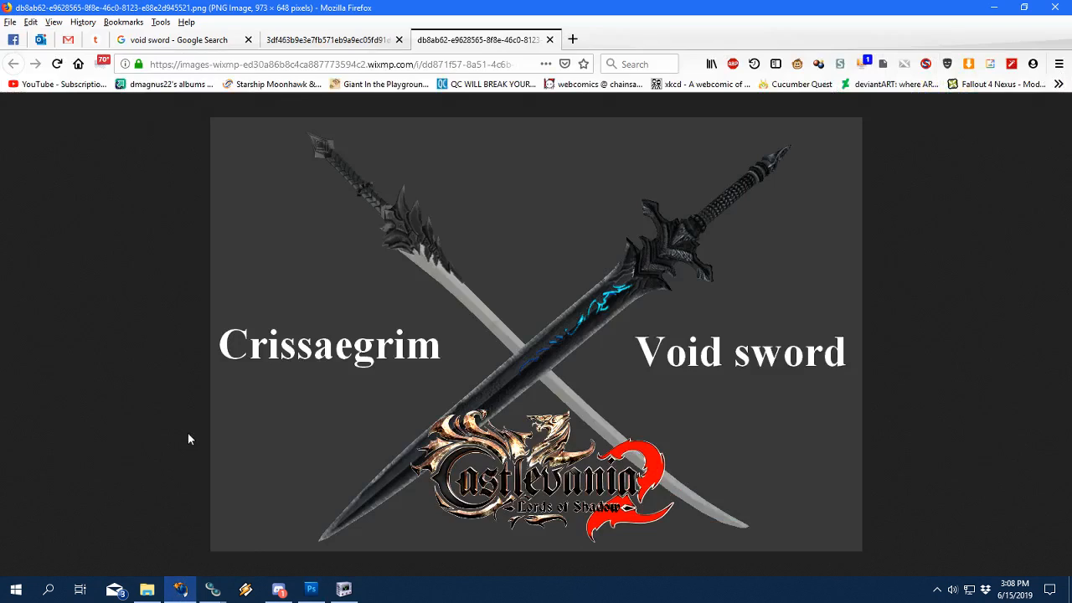
click(305, 41)
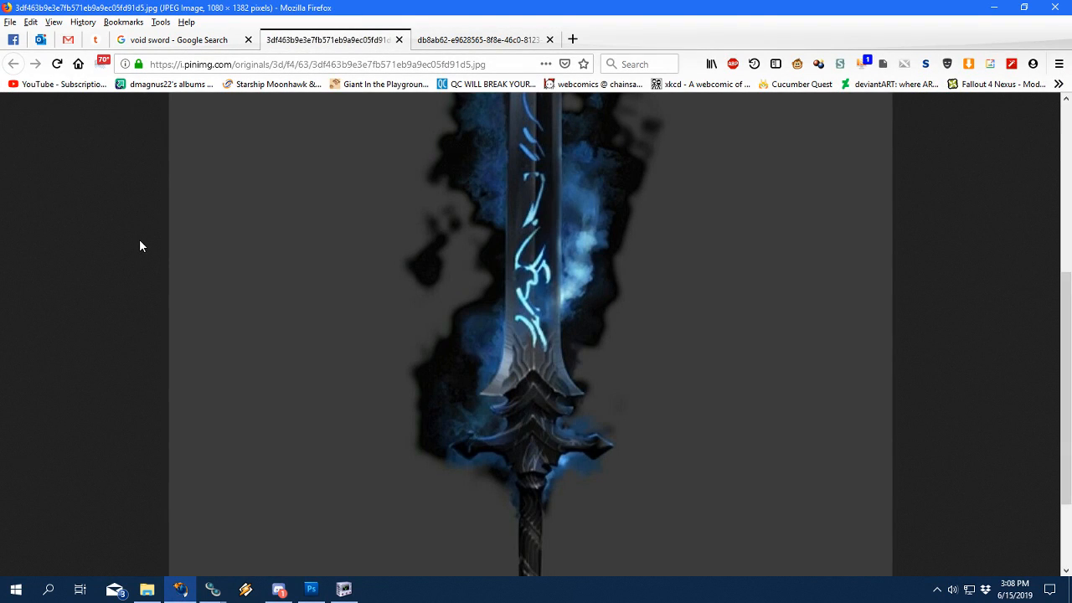
click(311, 589)
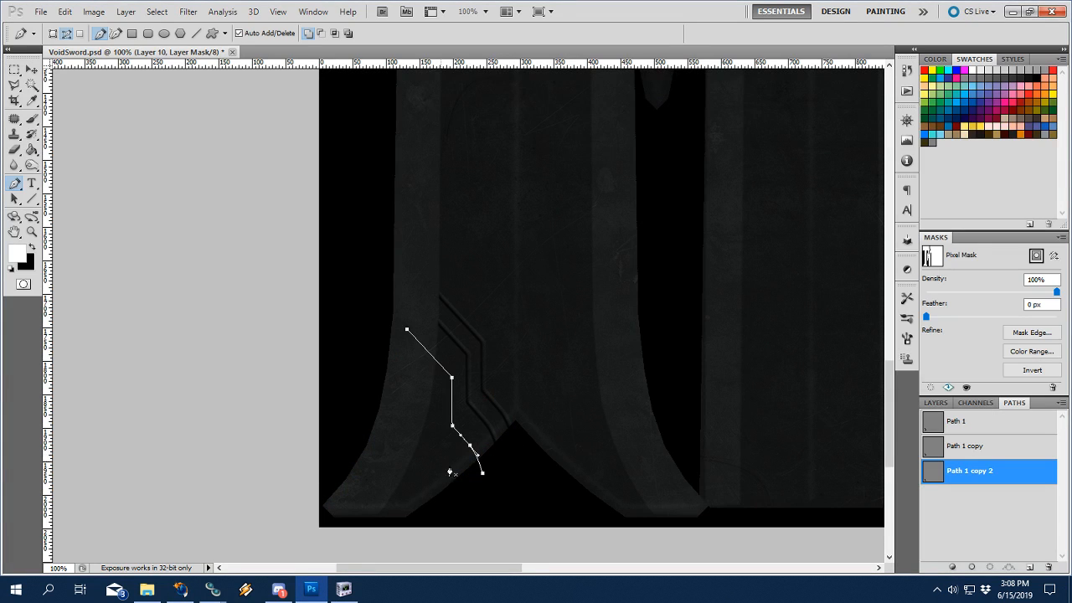
click(180, 588)
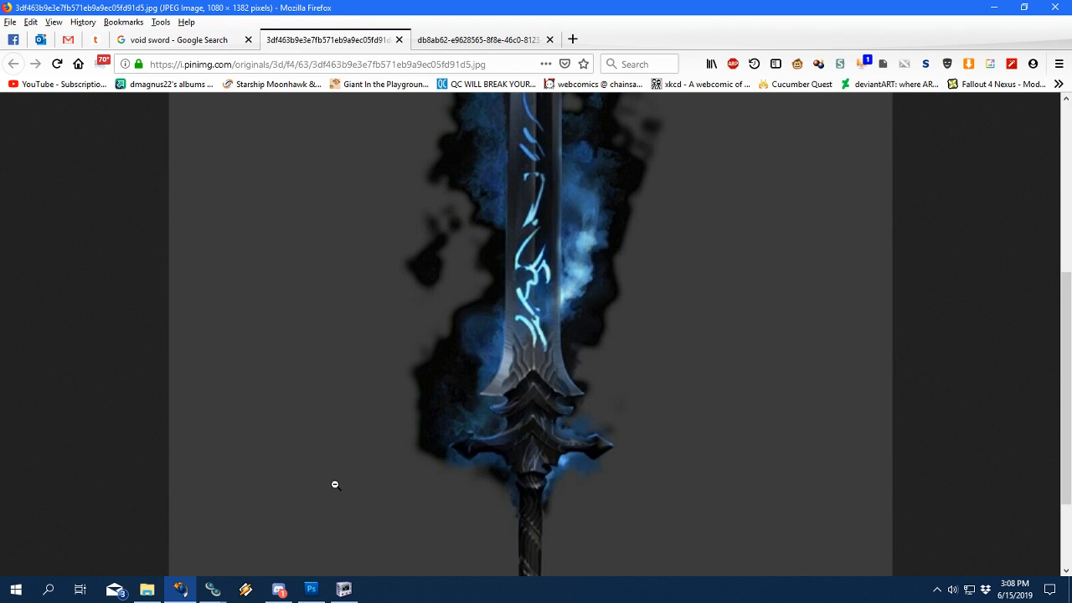
click(311, 588)
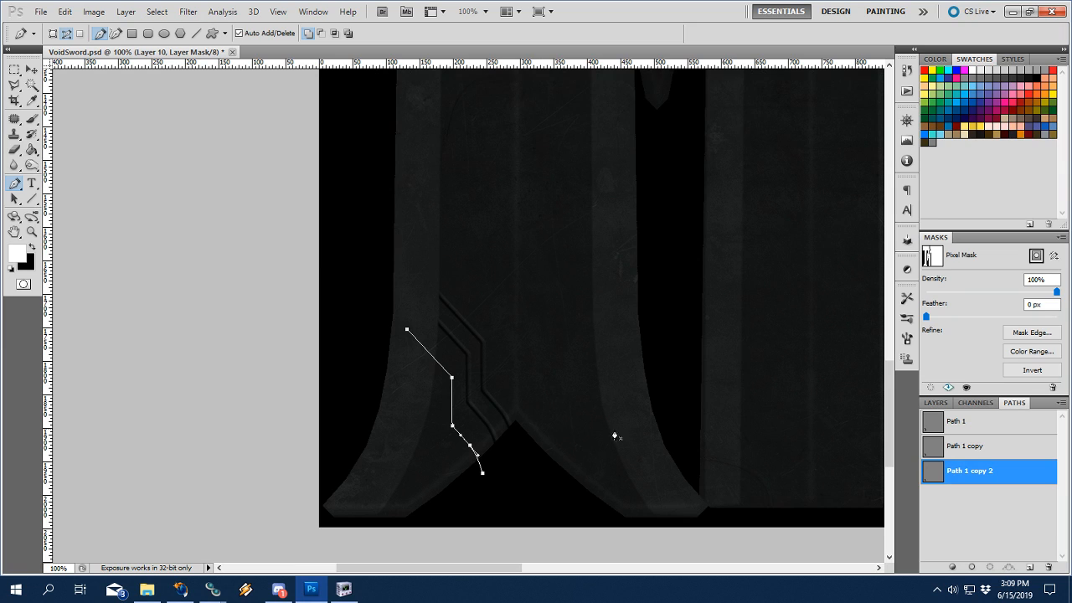
Deselect the path and clear both stroked grooves from Layer 10, keeping its layer mask.
click(936, 405)
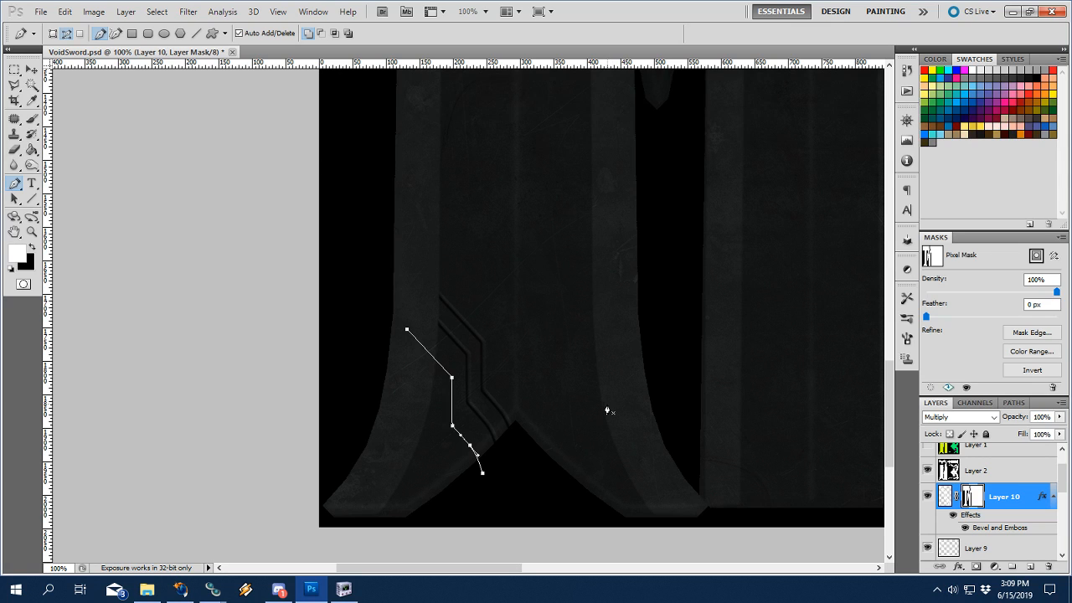
key(ctrl+a)
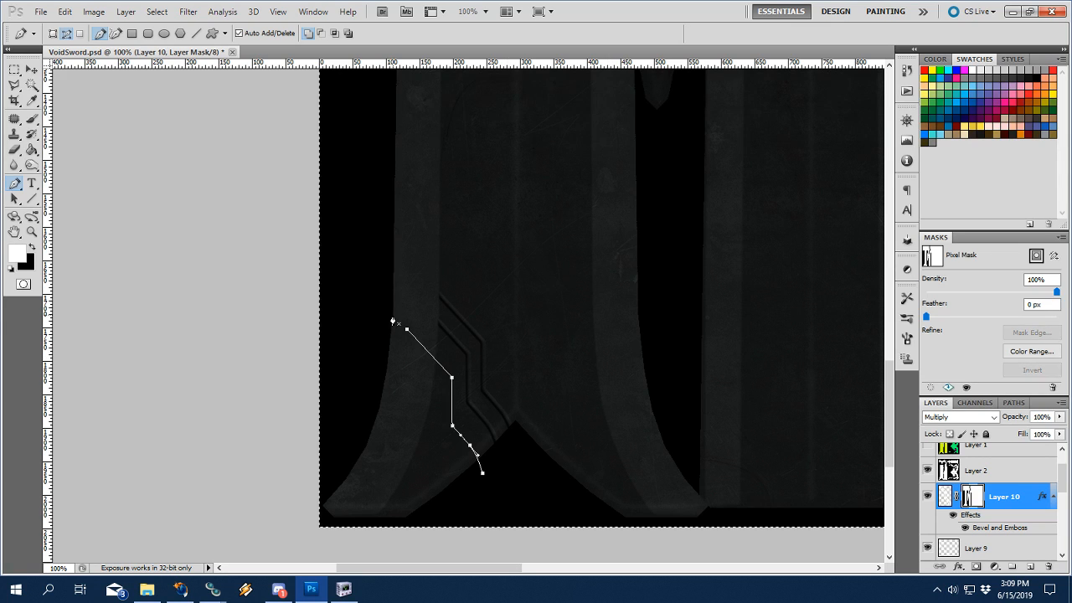
key(Delete)
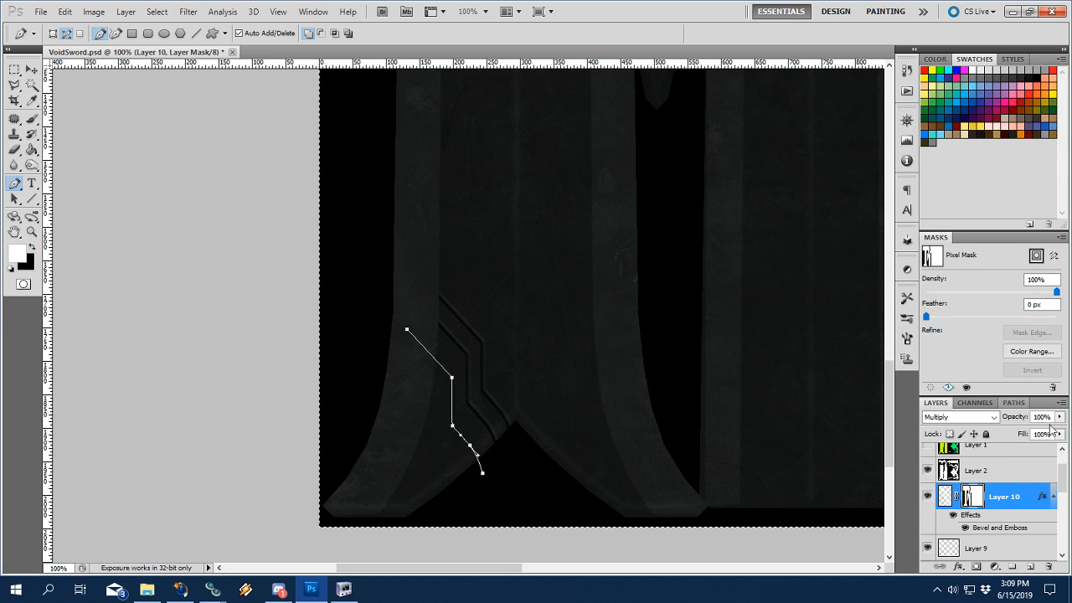
click(1013, 403)
click(978, 502)
click(948, 402)
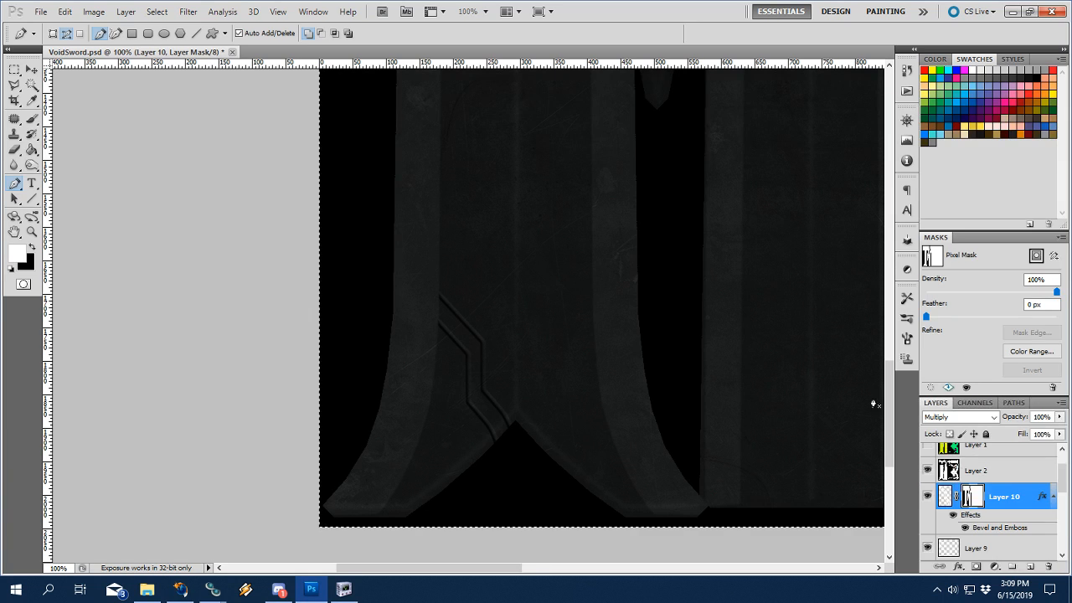
click(949, 495)
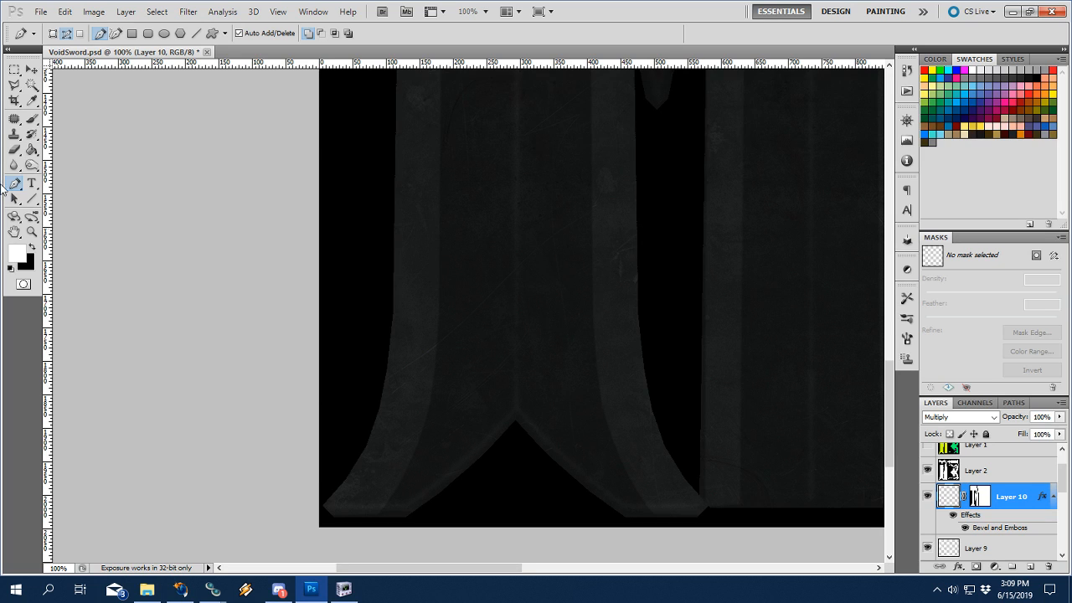
Choose the Brush at 9 px for painting on Layer 10, and check the groove shapes in the Firefox reference image.
click(32, 120)
right_click(479, 314)
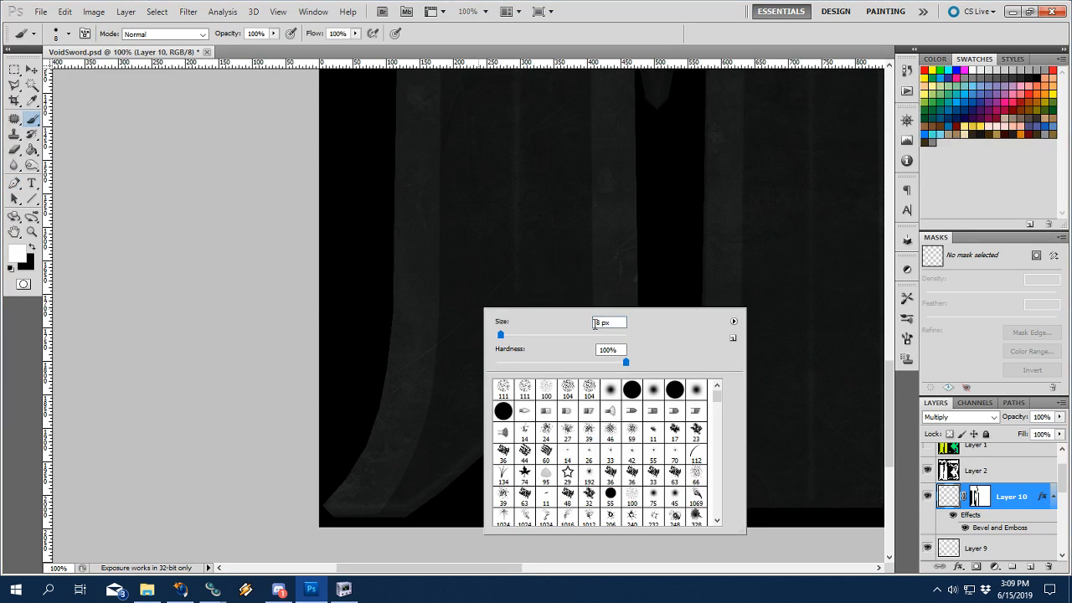
key(Up)
key(Return)
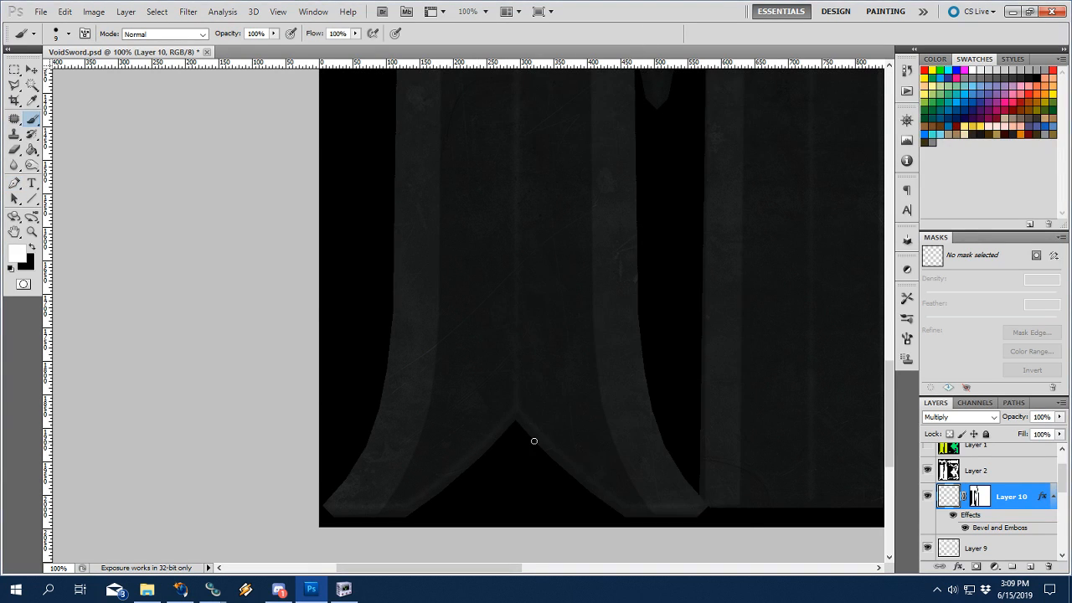
click(180, 589)
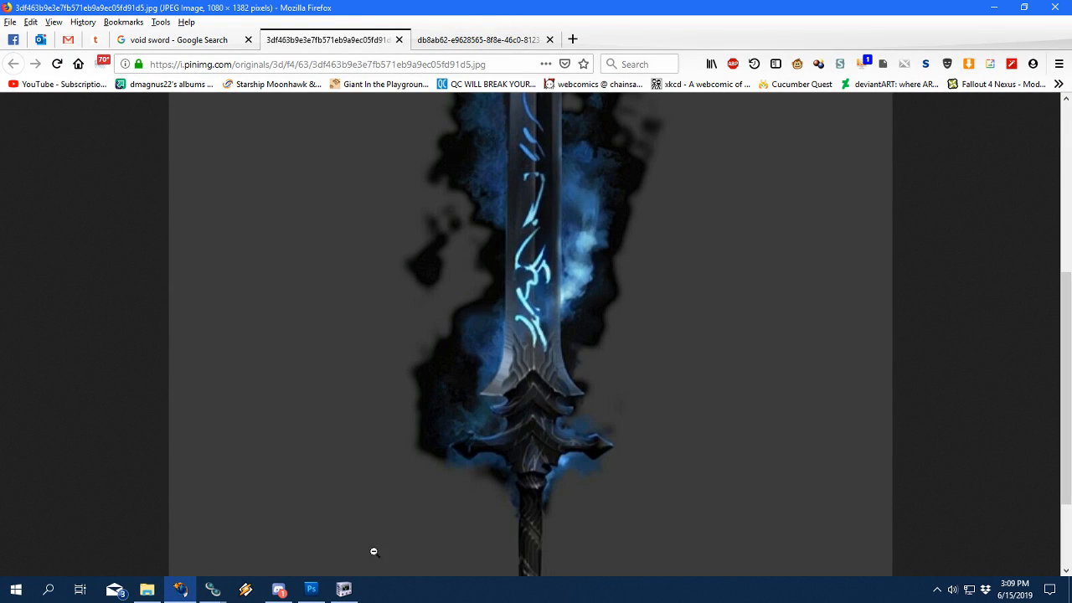
click(311, 589)
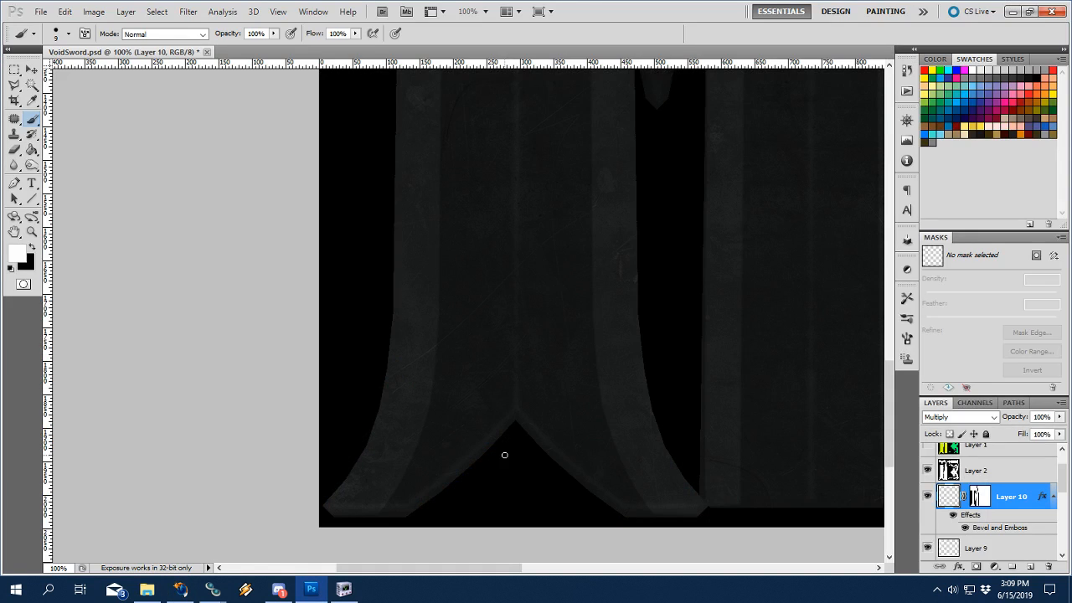
drag(500, 432, 437, 344)
drag(444, 294, 440, 264)
key(ctrl+alt+z)
key(ctrl+alt+z)
Set the brush size to 10 px and paint a freehand groove on Layer 10 from the base notch up to the left edge strip.
right_click(495, 343)
click(635, 358)
key(Up)
key(Return)
drag(502, 432, 447, 364)
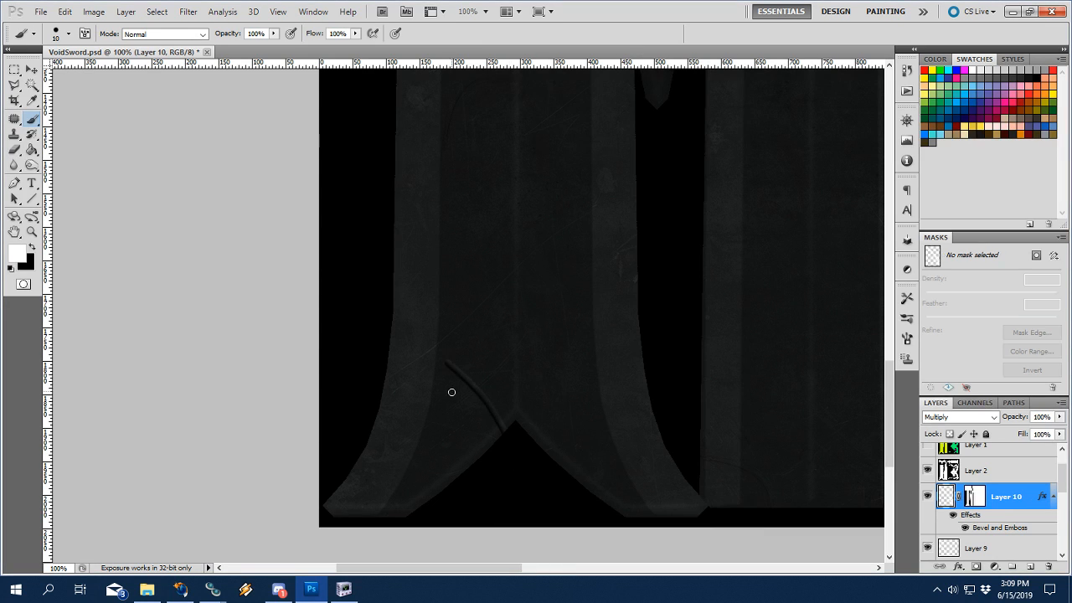
key(ctrl+z)
mouse_move(506, 428)
mouse_down()
mouse_move(466, 388)
mouse_move(437, 320)
mouse_up()
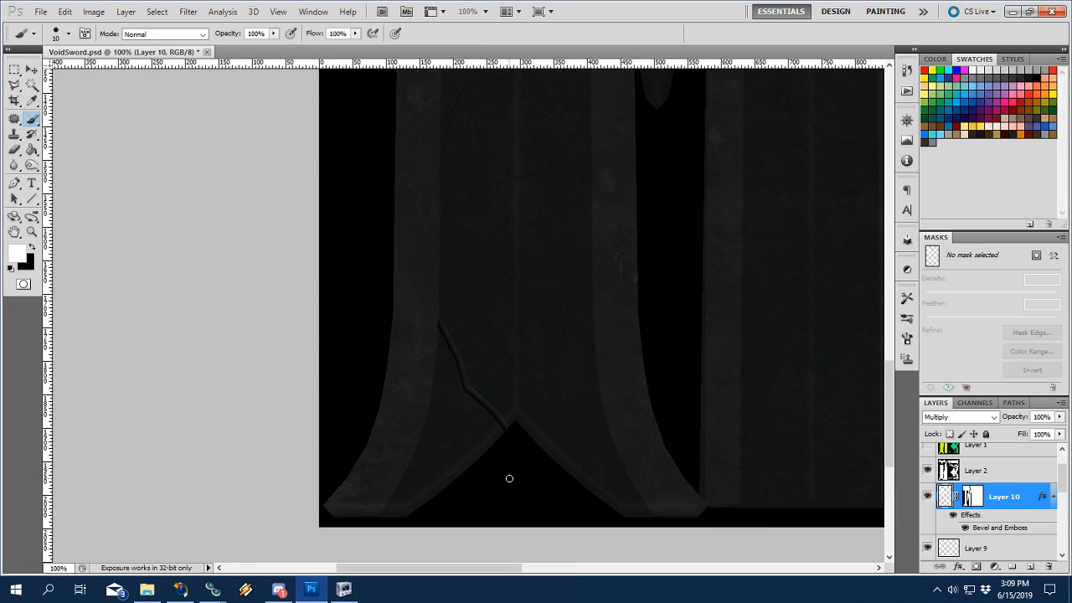
Paint a second, shorter freehand groove below the first, undoing and repainting the stroke until its bend suits the blade base.
drag(487, 448, 450, 399)
key(ctrl+z)
drag(484, 448, 405, 321)
key(ctrl+z)
drag(485, 447, 437, 409)
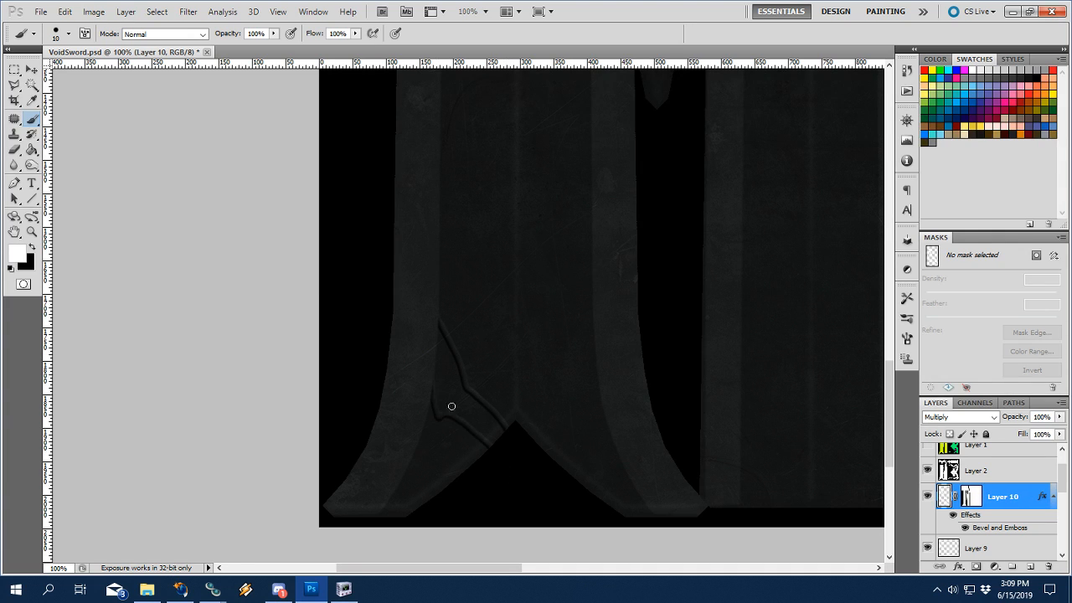
key(ctrl+z)
drag(488, 448, 432, 388)
key(ctrl+z)
mouse_move(490, 436)
mouse_down()
mouse_move(435, 390)
mouse_move(464, 428)
mouse_move(444, 417)
mouse_move(434, 388)
mouse_up()
key(ctrl+z)
Try a black outer glow on Layer 10's grooves in Multiply mode with an 8 px size, and switch the glow off.
drag(502, 495, 533, 455)
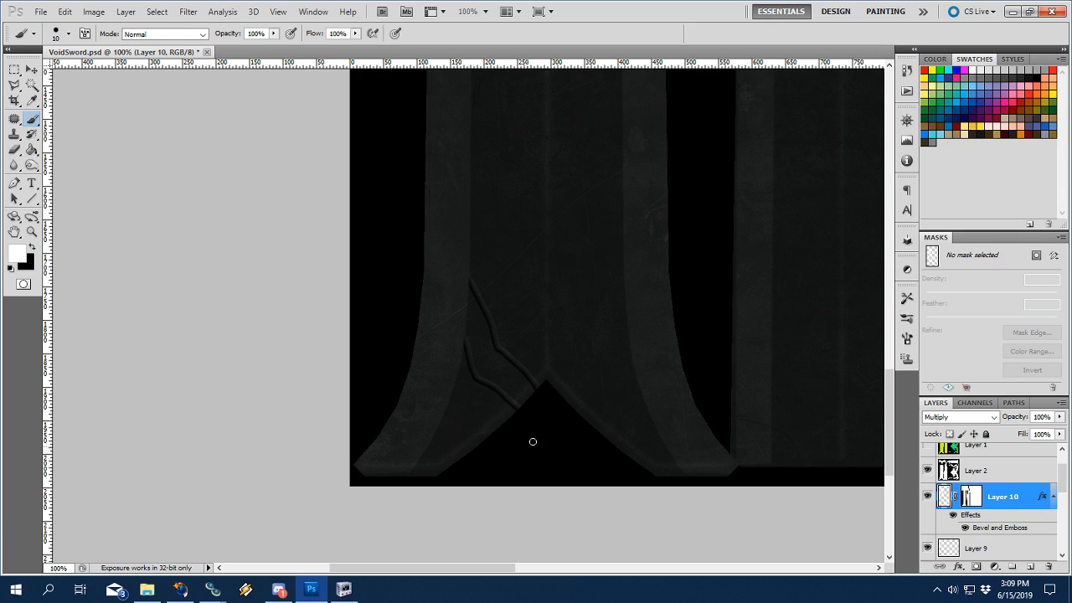
drag(581, 394, 553, 415)
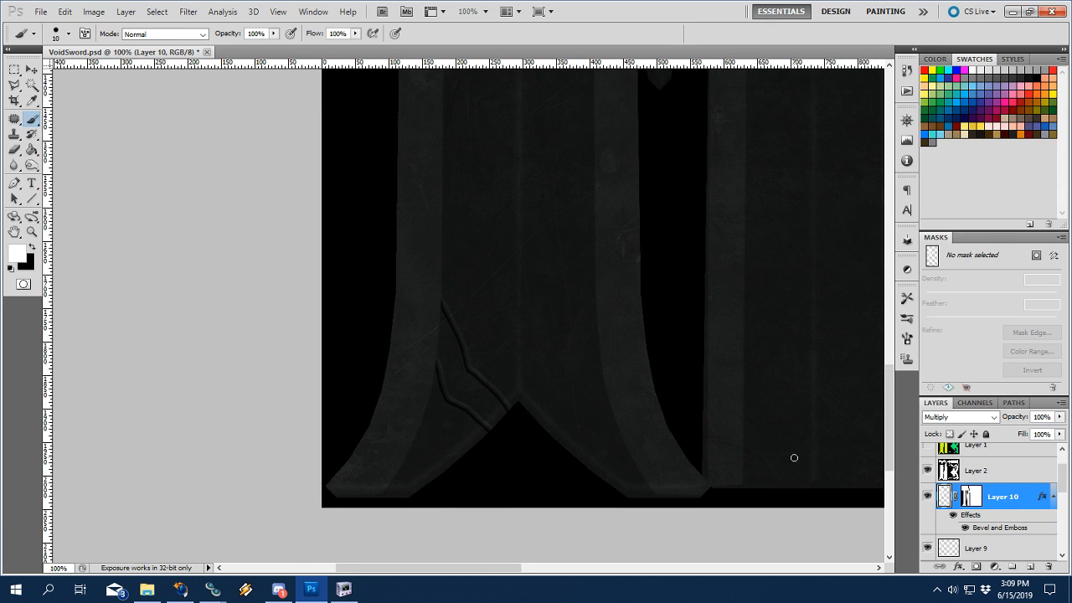
double_click(943, 500)
click(700, 269)
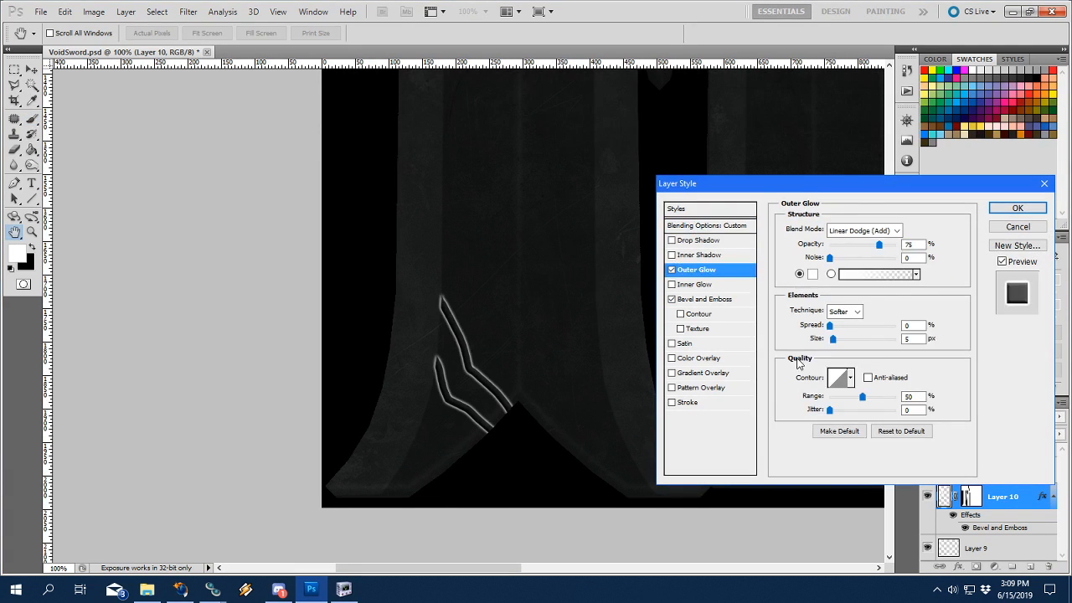
click(894, 232)
click(849, 287)
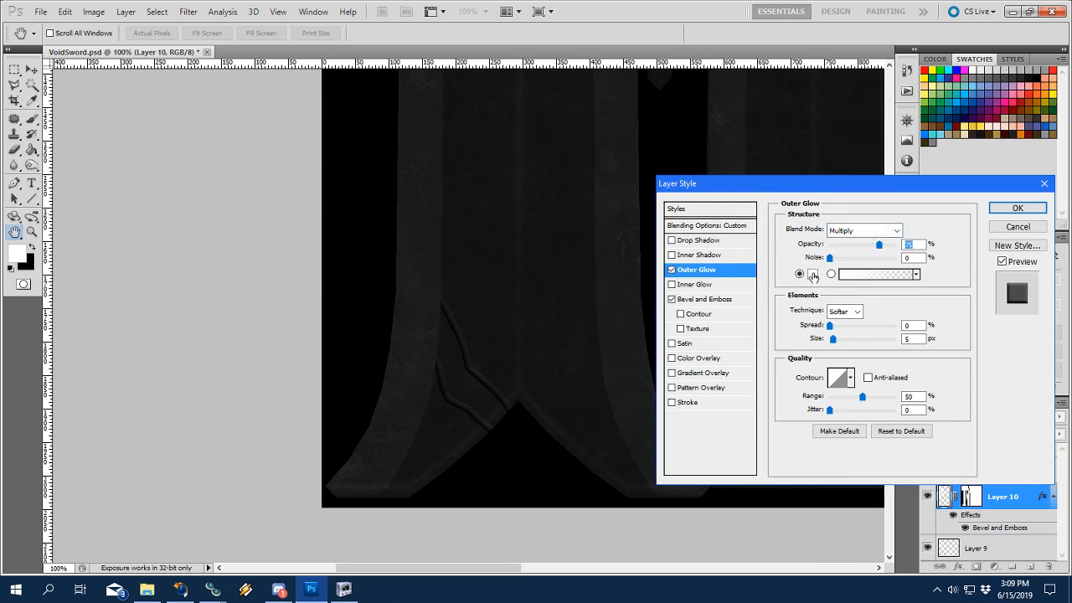
click(812, 274)
drag(887, 368, 1000, 472)
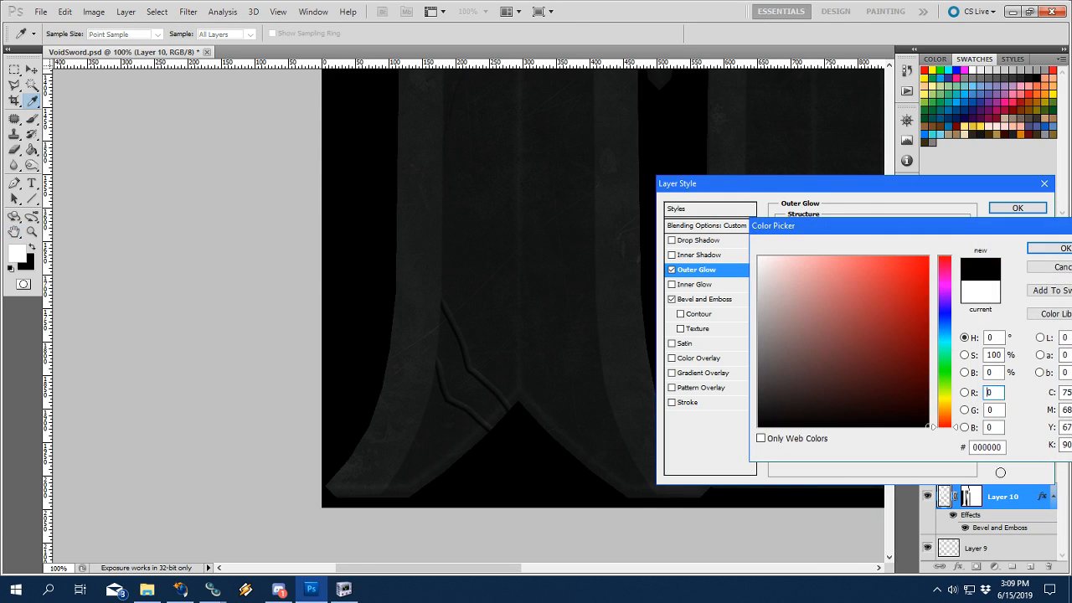
click(1056, 248)
double_click(913, 339)
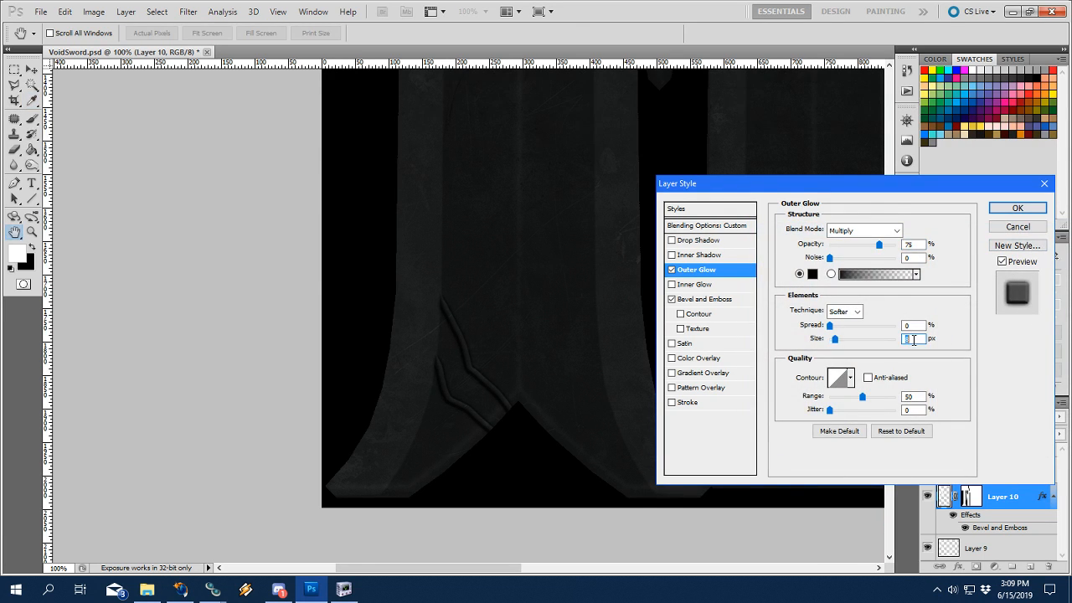
click(671, 269)
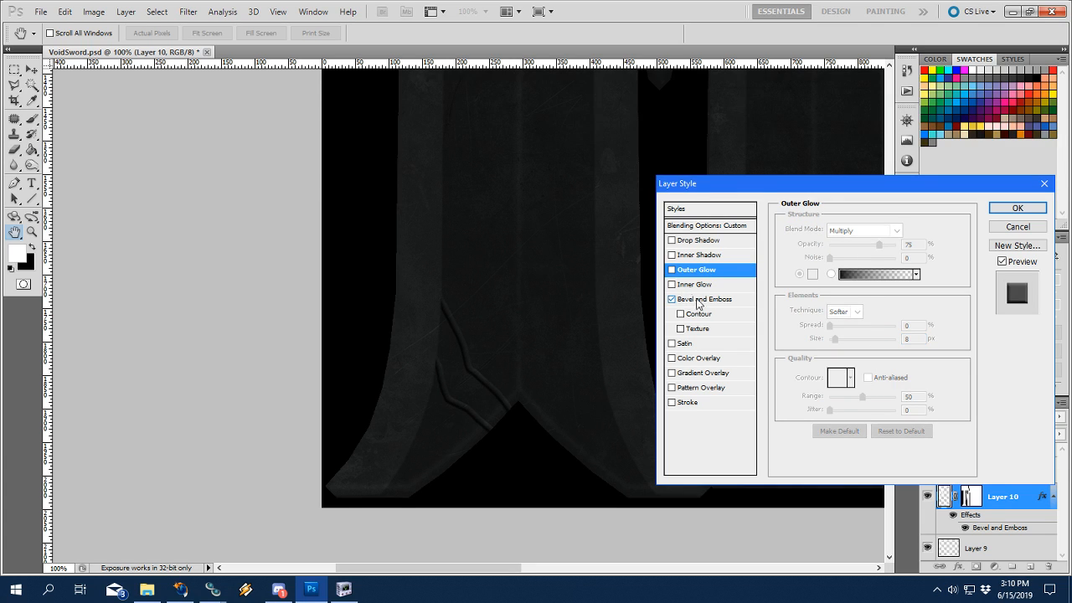
Try the Emboss style for Layer 10's Bevel and Emboss effect, comparing the Down and Up directions.
click(700, 300)
click(863, 230)
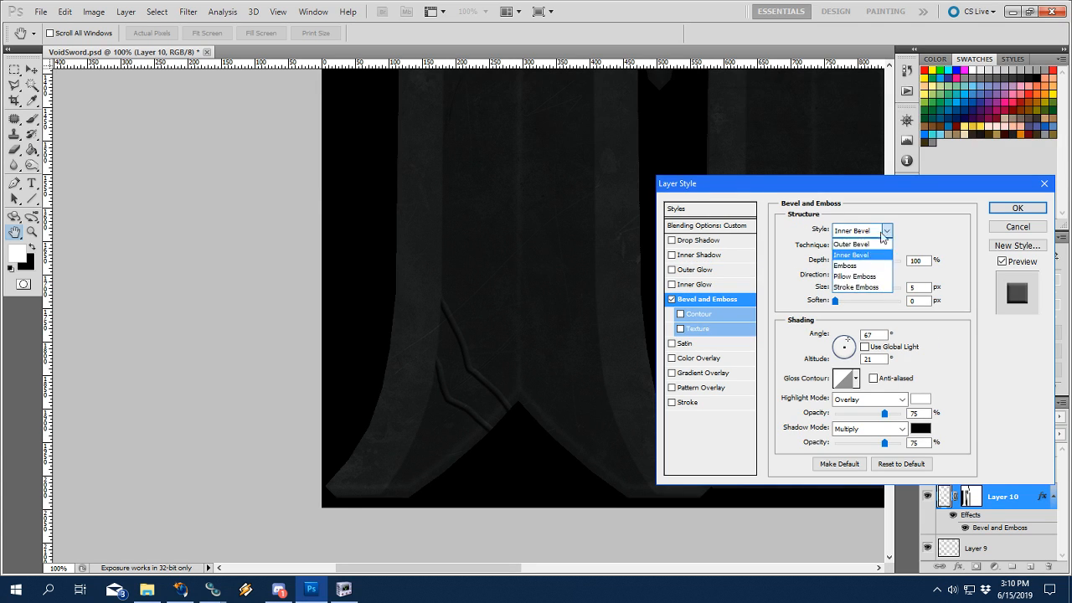
click(858, 263)
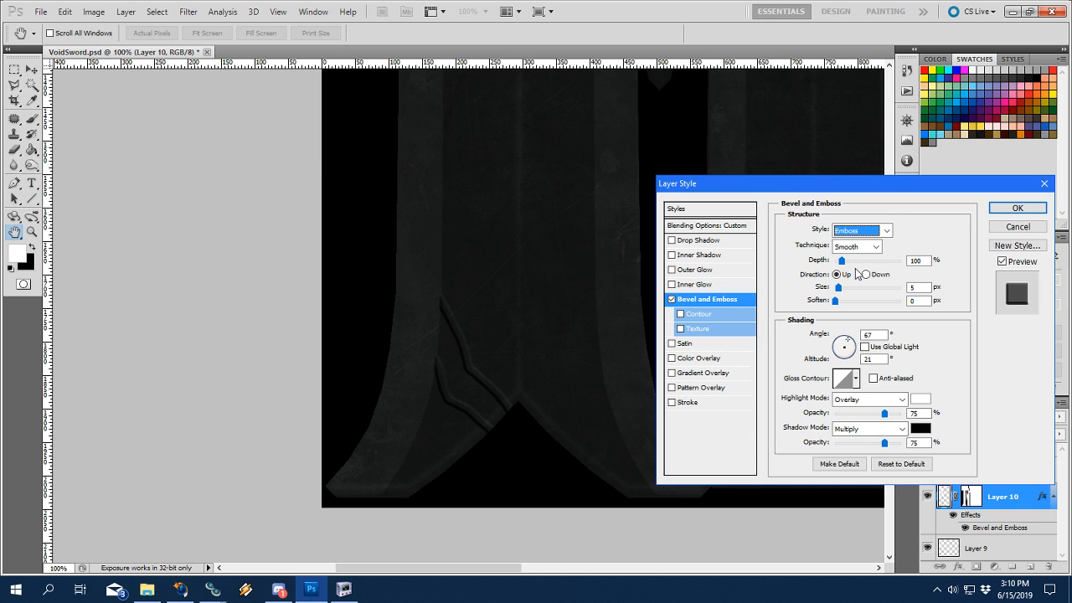
click(866, 275)
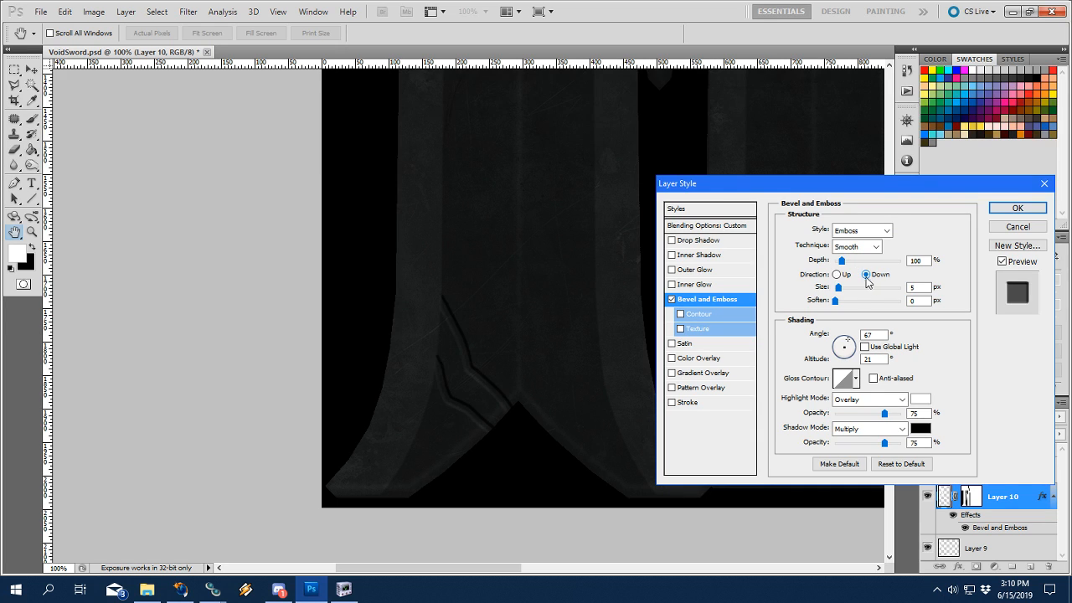
click(838, 276)
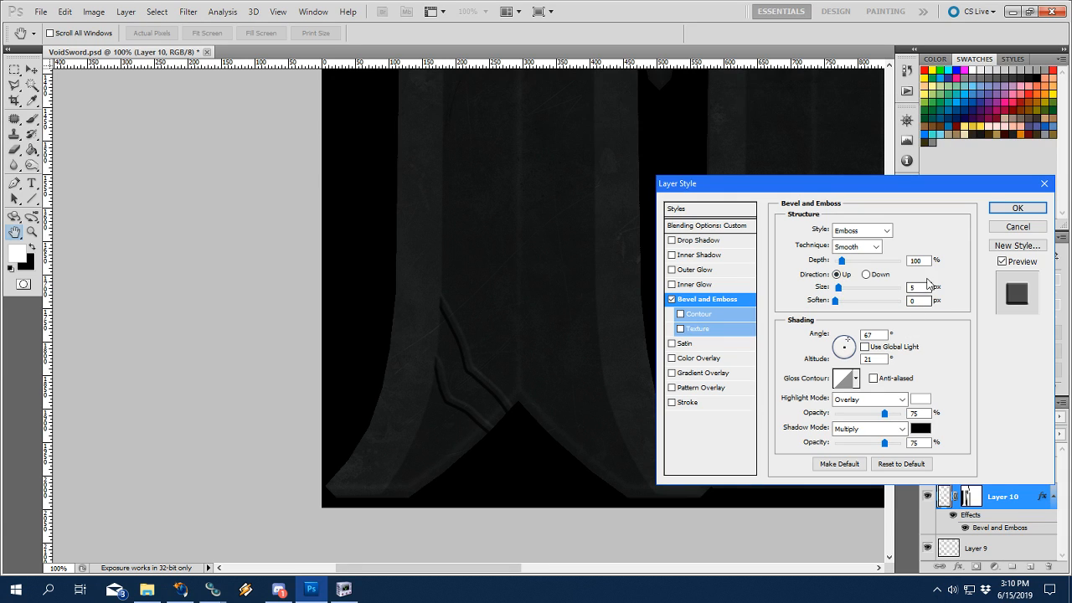
Set Layer 10's bevel style to Inner Bevel with a size of 4 px and the direction Down.
drag(923, 287, 907, 287)
text(2)
click(863, 230)
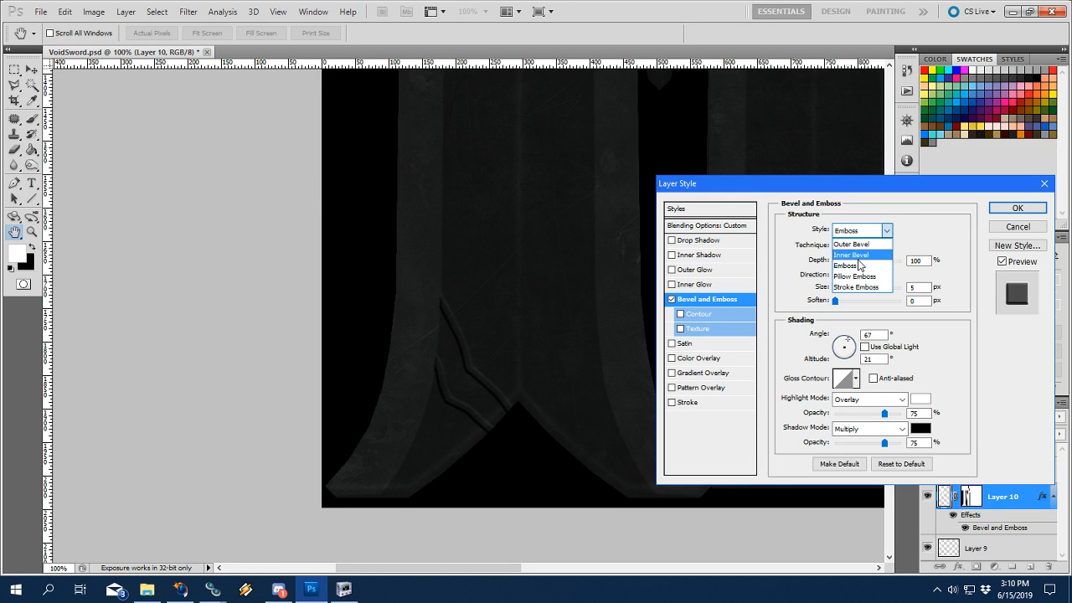
click(860, 261)
double_click(920, 288)
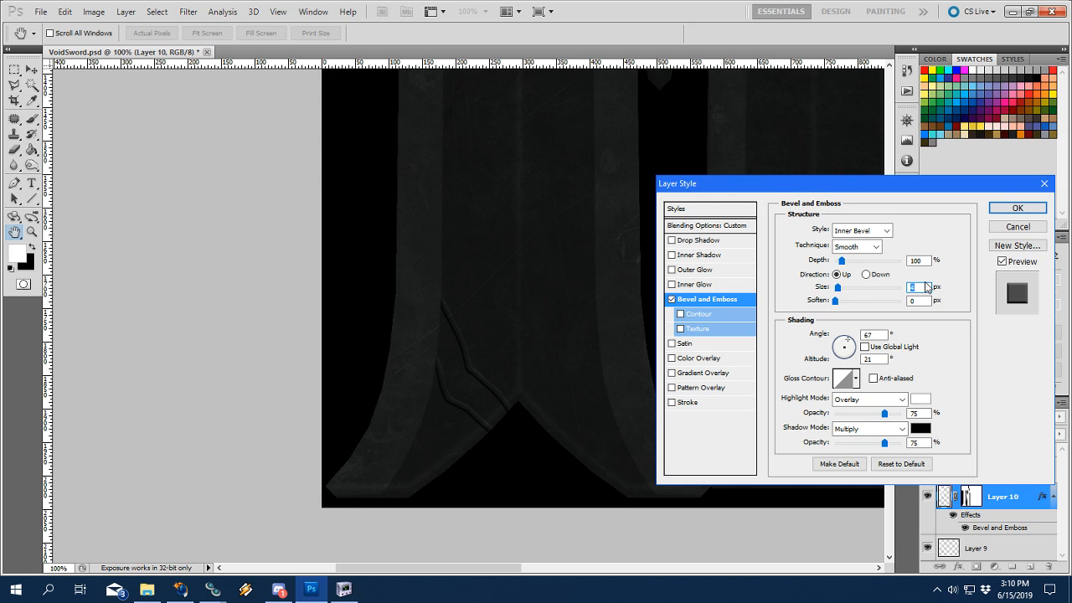
text(4)
click(866, 274)
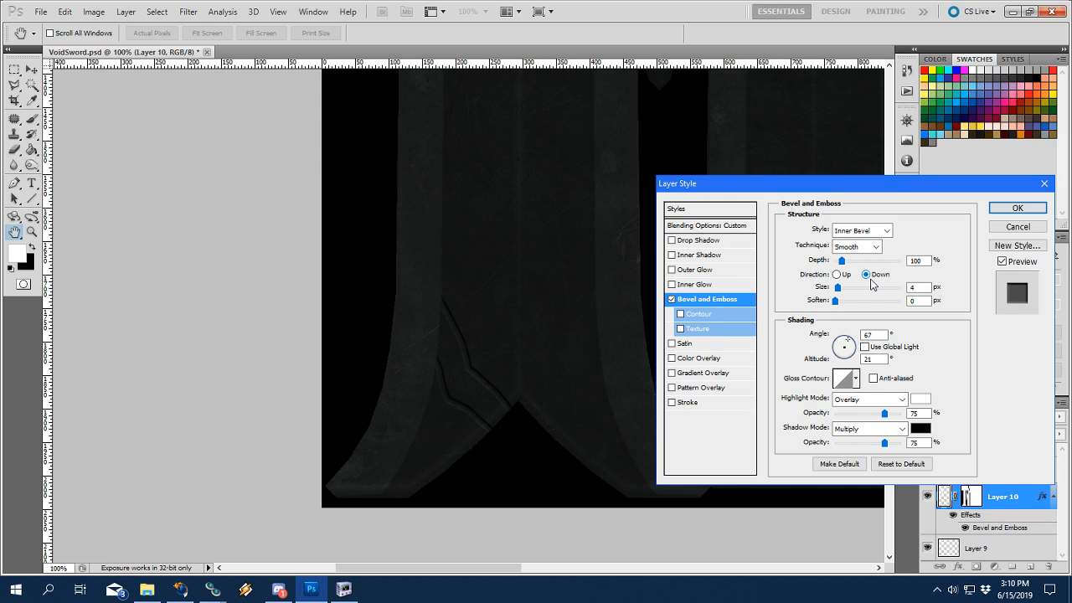
Switch to Firefox and look through the open reference images and the void sword image search for views of the blade base.
click(180, 589)
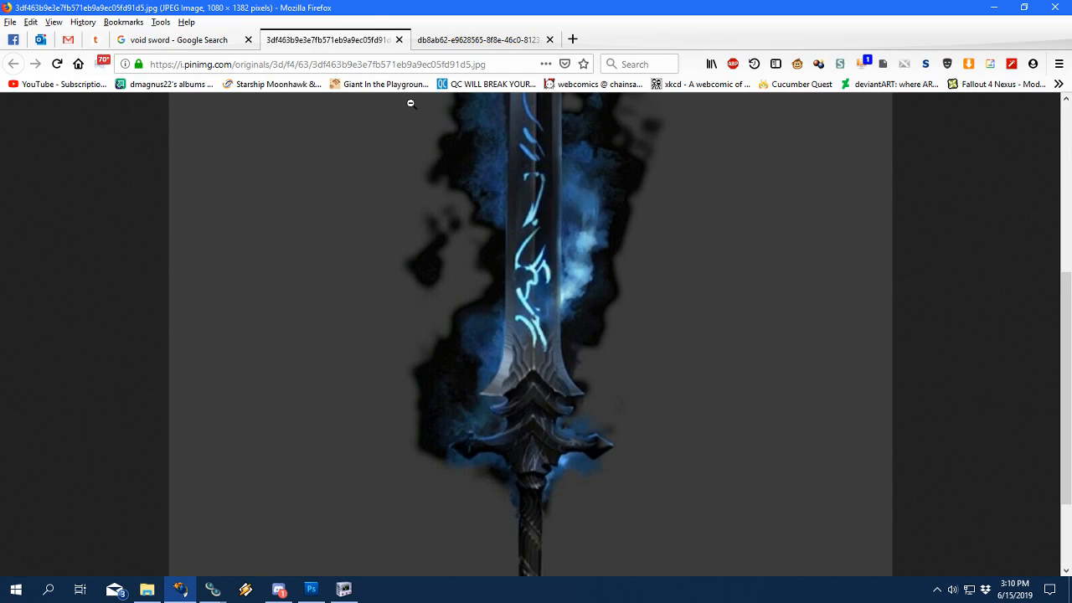
click(438, 40)
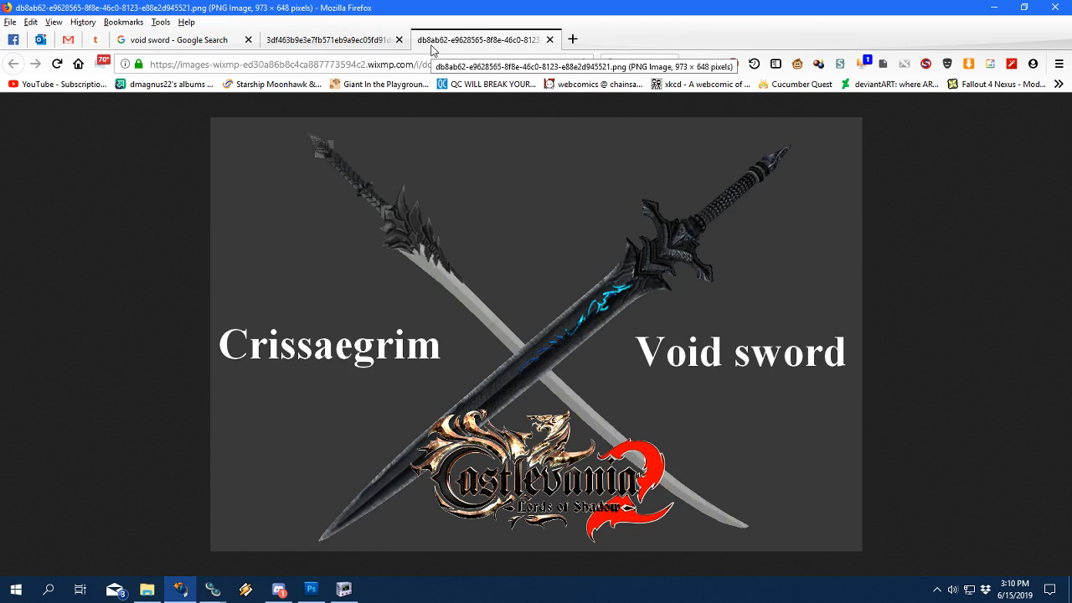
click(181, 42)
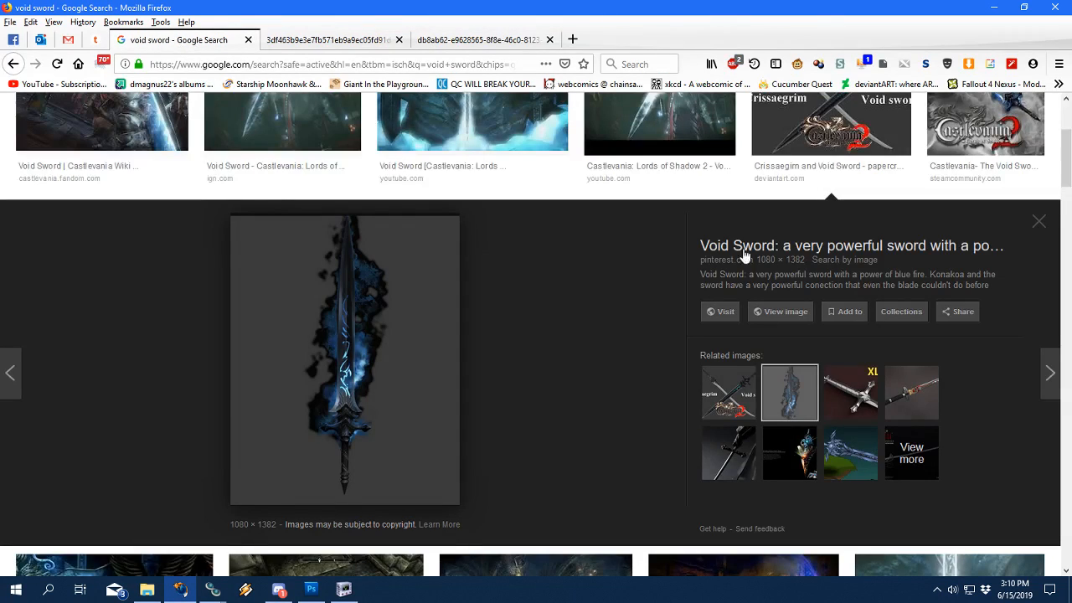
click(1038, 221)
click(1032, 225)
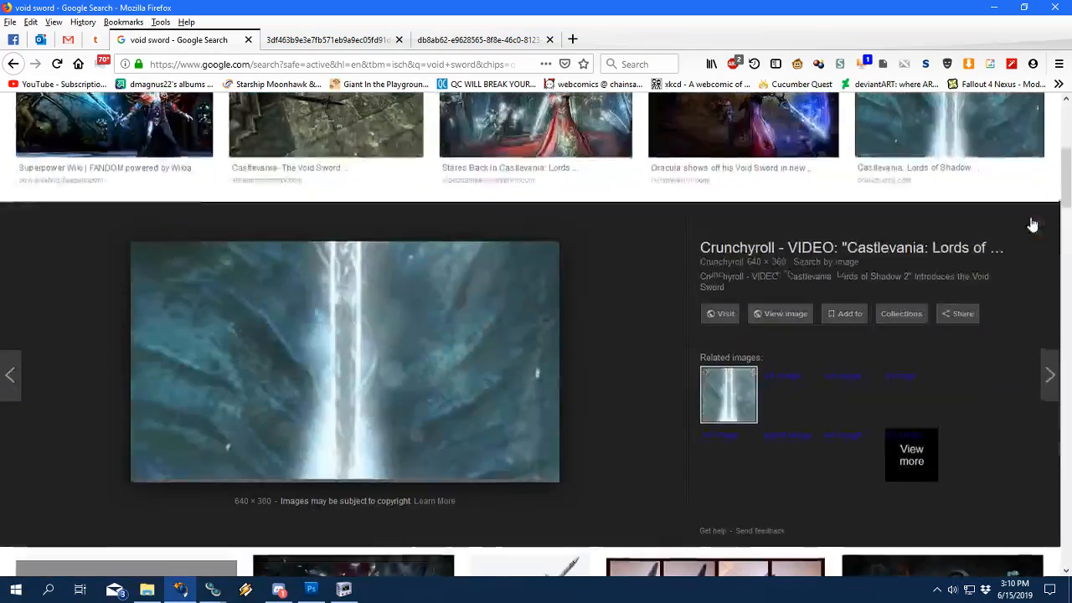
click(1034, 223)
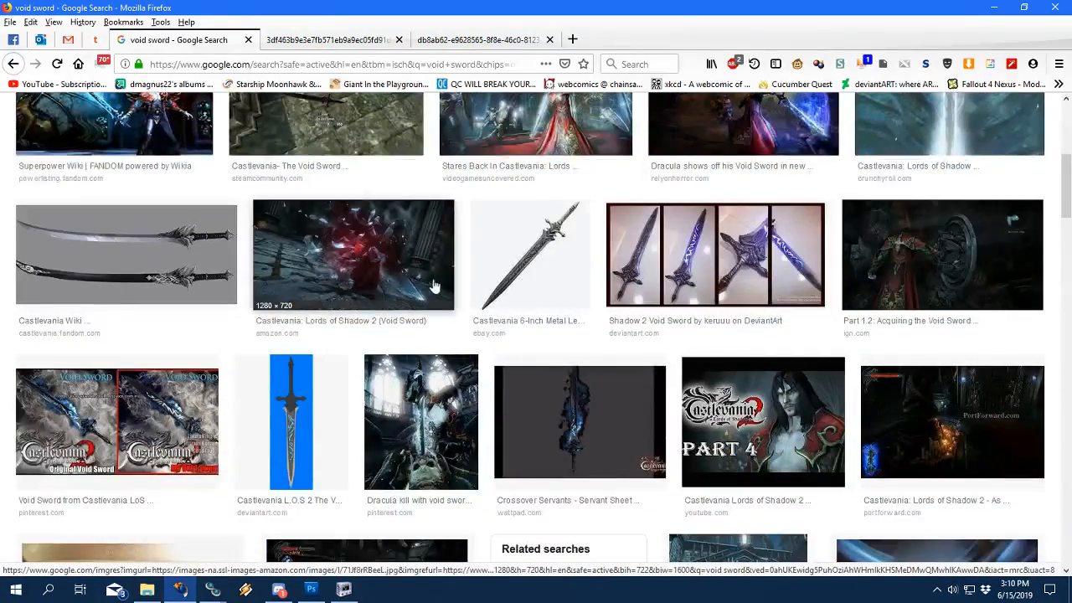
scroll(435, 289, up, 5)
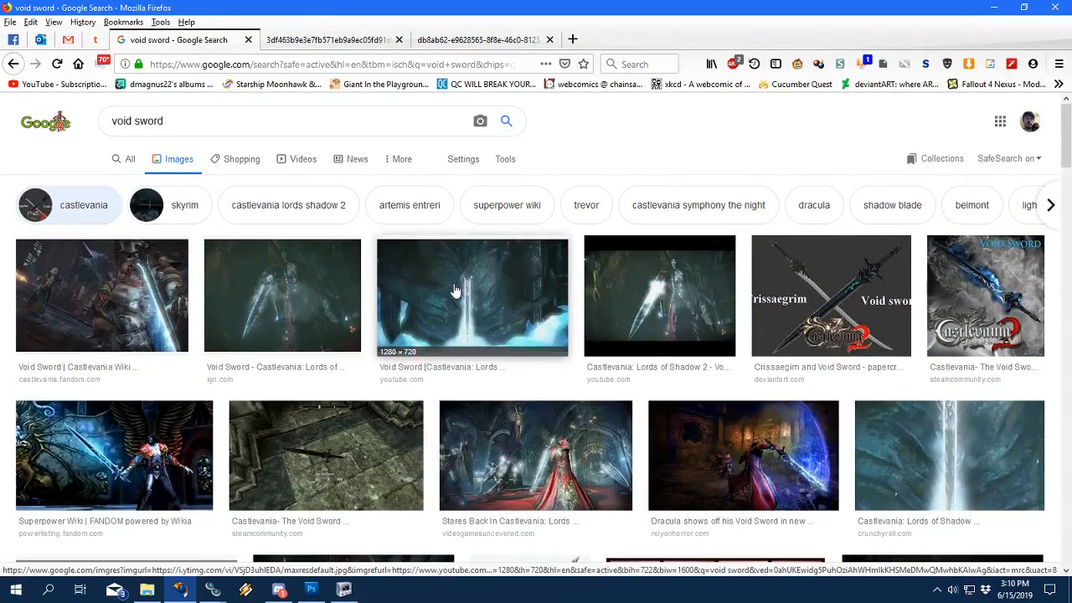
click(955, 283)
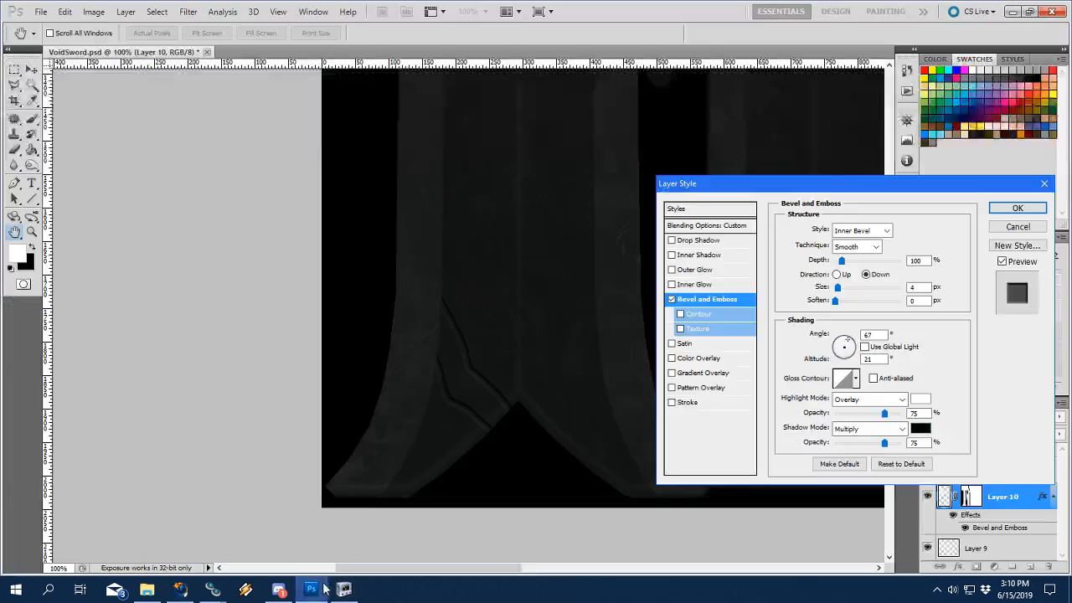
Return to Photoshop, set the bevel direction to Up, compare the Pillow Emboss and Emboss styles, and apply the layer style.
click(311, 588)
click(835, 274)
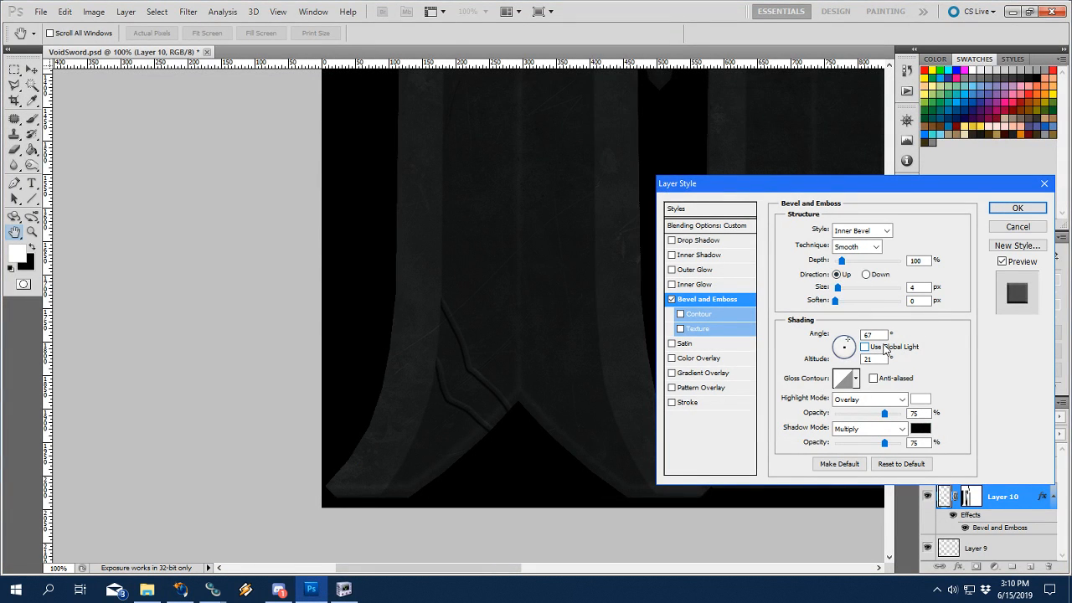
click(862, 231)
click(862, 277)
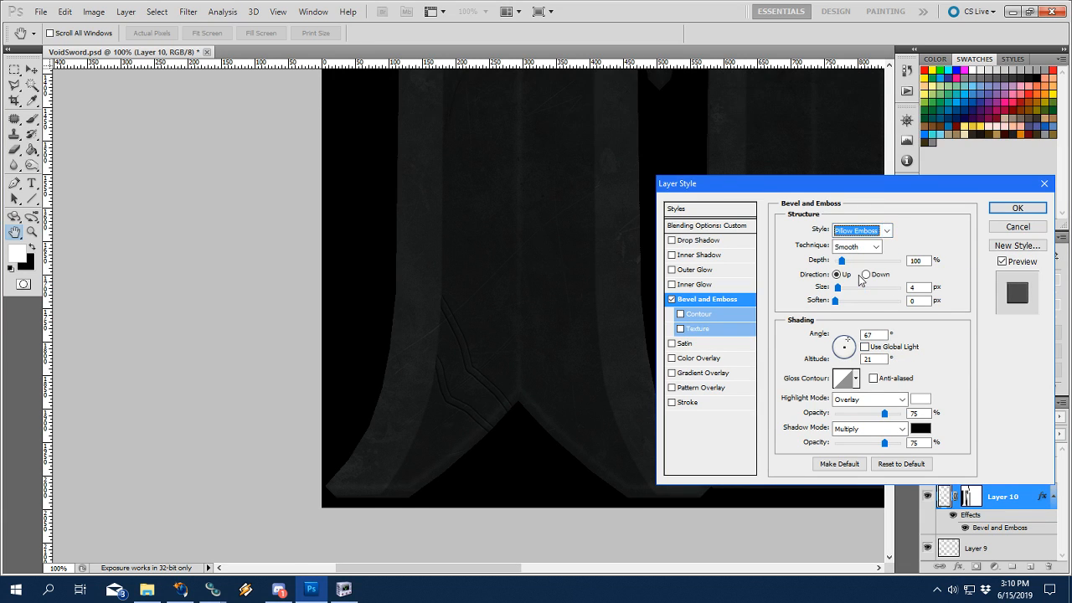
click(888, 232)
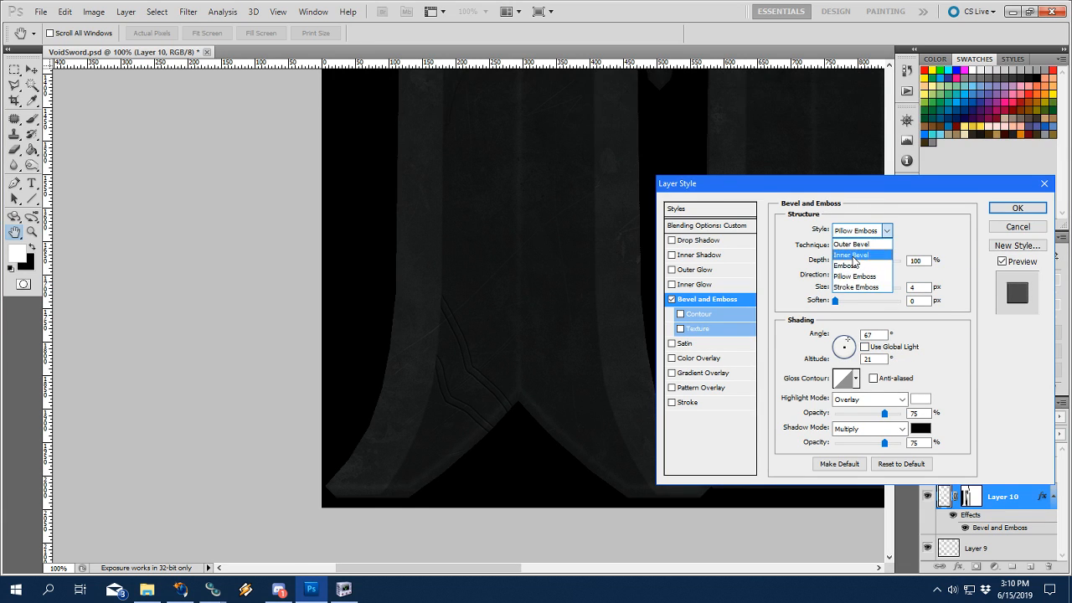
click(851, 265)
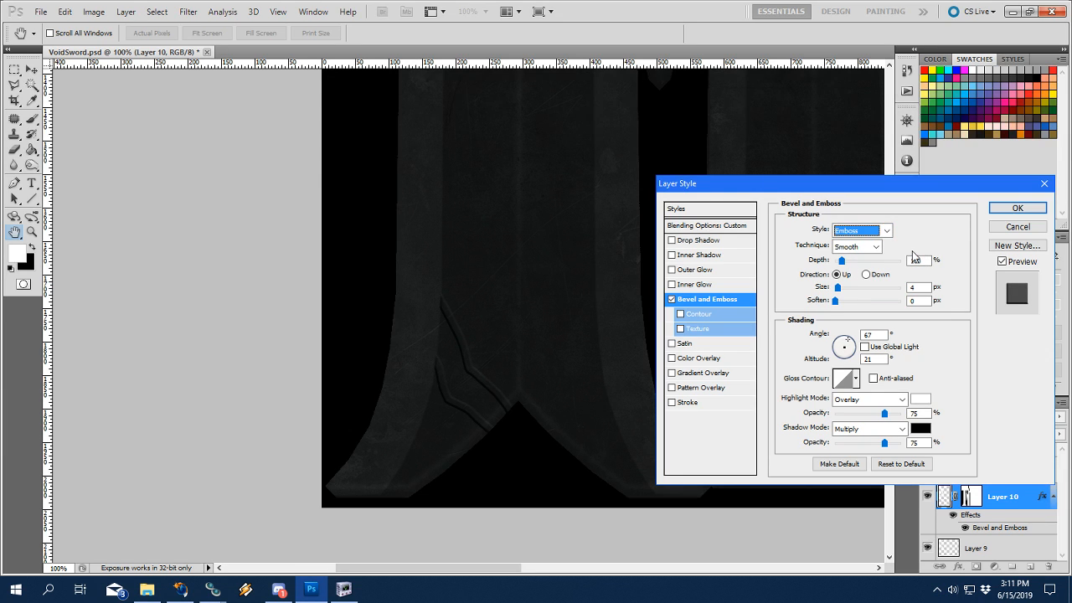
click(871, 230)
click(855, 262)
click(1016, 208)
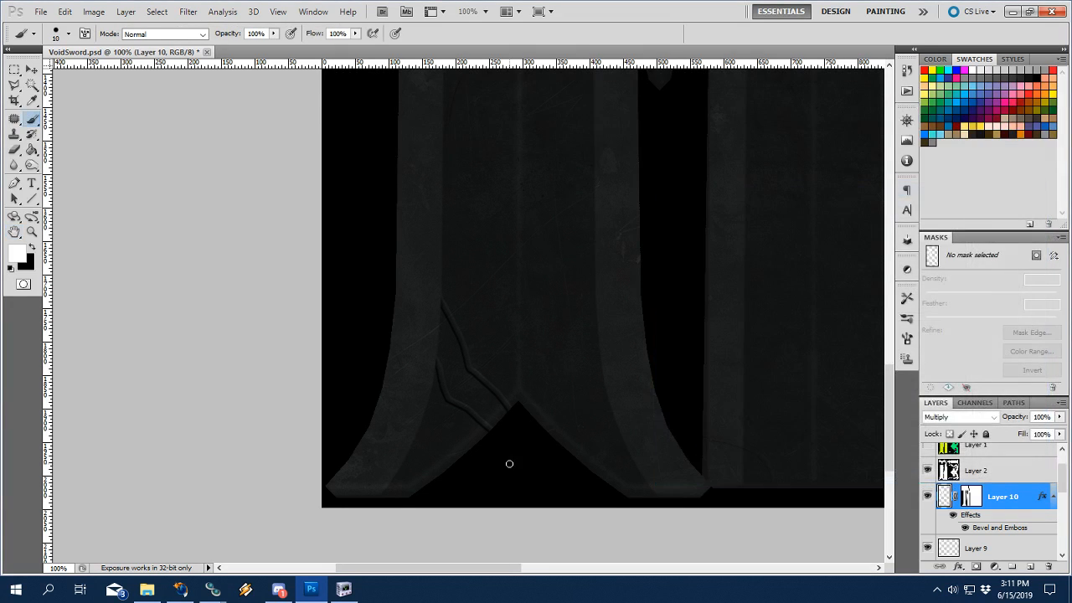
Clear both painted grooves from Layer 10 using a rectangular selection, and deselect.
click(14, 70)
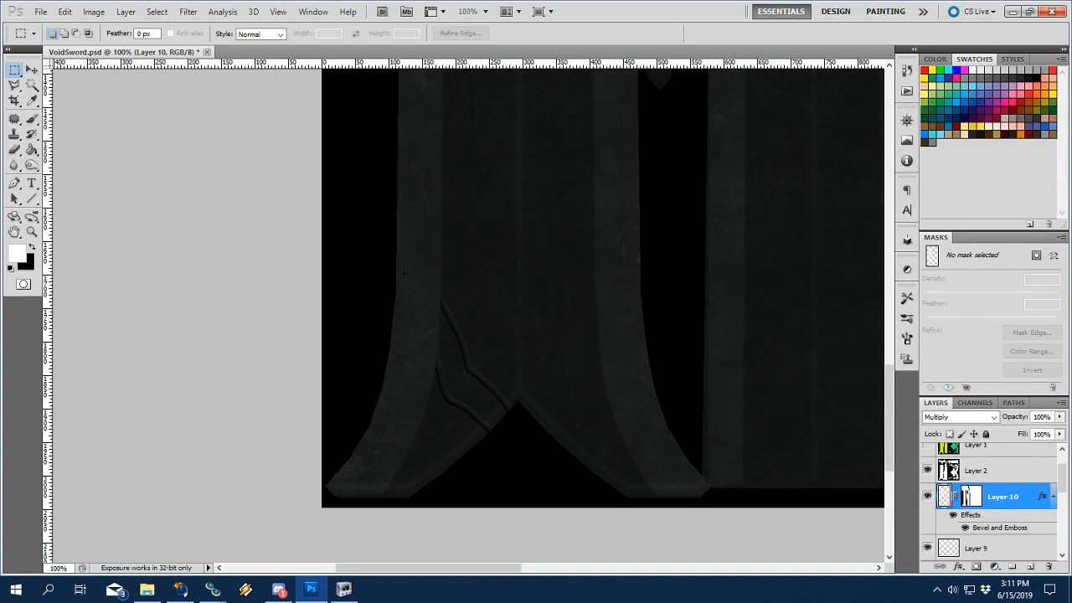
key(Delete)
key(ctrl+d)
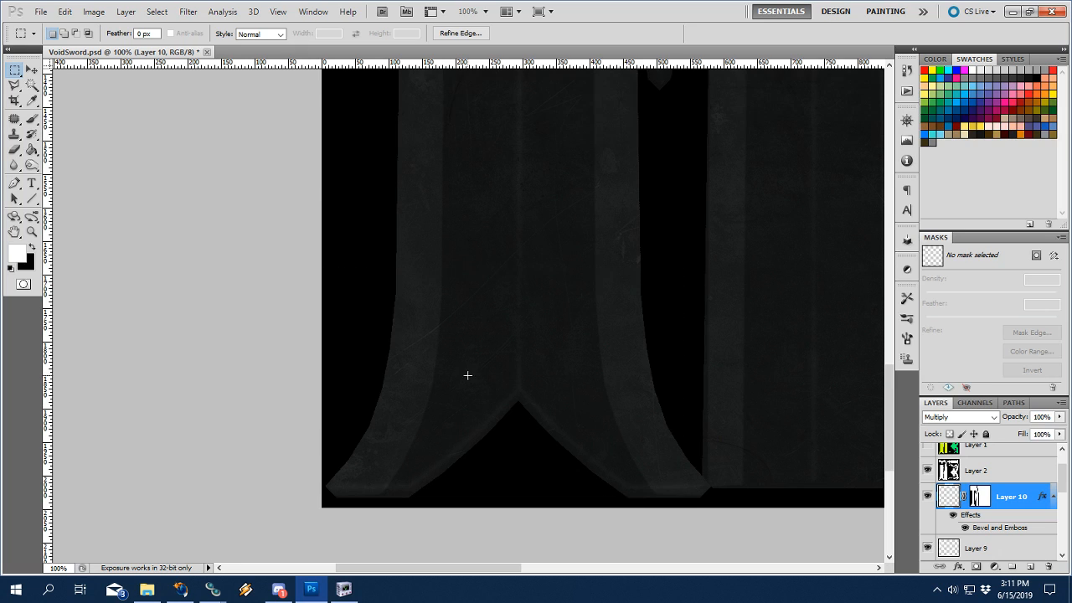
Try painting a new freehand groove from the base notch up to the left edge strip with the 10 px Brush, undoing each stroke.
key(b)
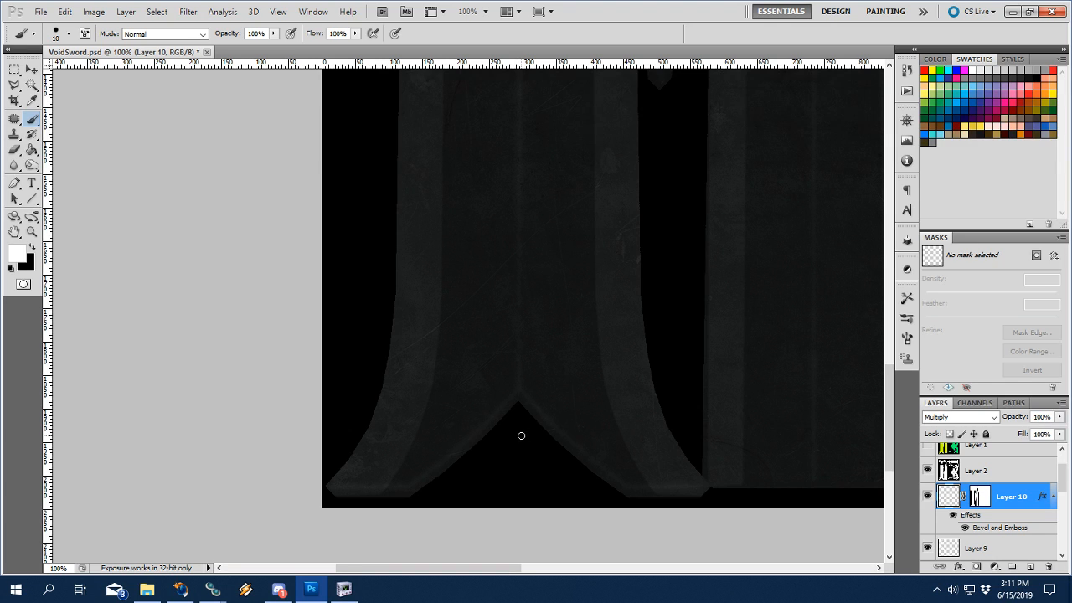
drag(508, 399, 438, 314)
key(ctrl+z)
click(180, 589)
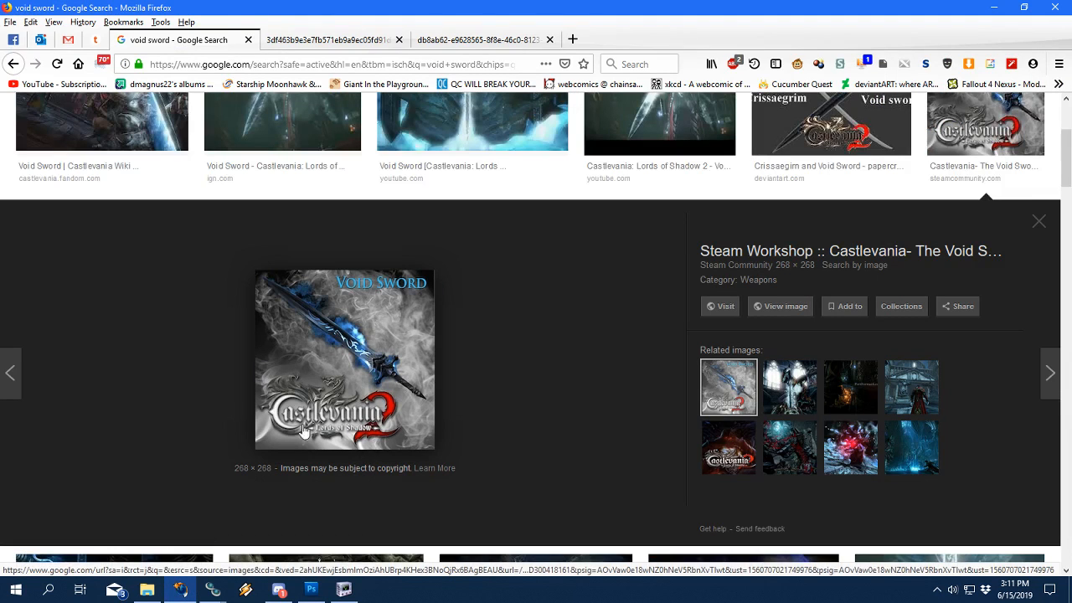
click(311, 588)
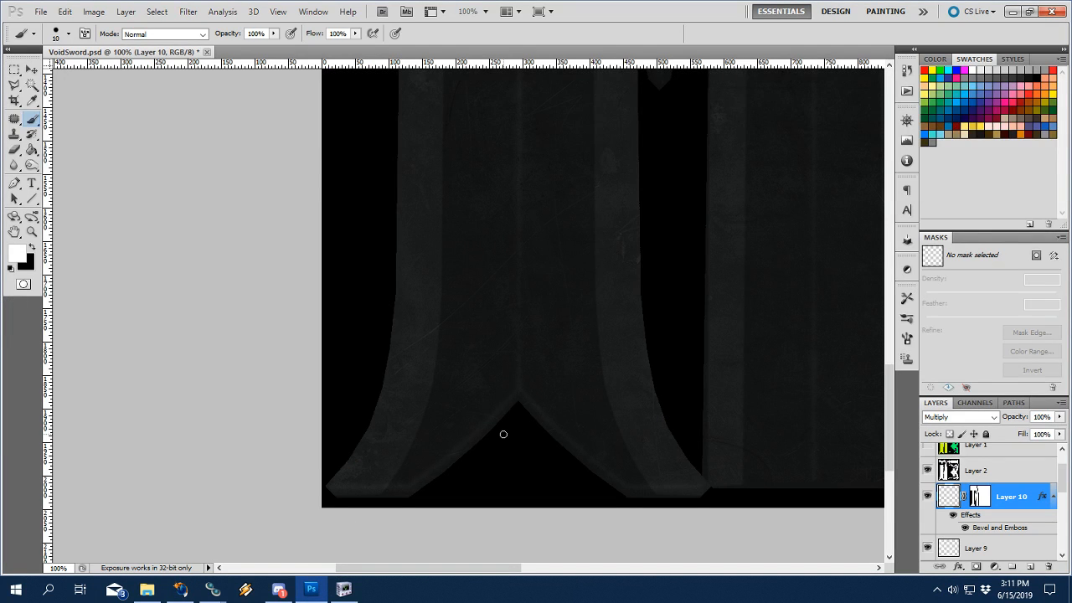
mouse_move(503, 434)
mouse_down()
mouse_move(461, 319)
mouse_move(499, 389)
mouse_move(442, 268)
mouse_up()
key(ctrl+z)
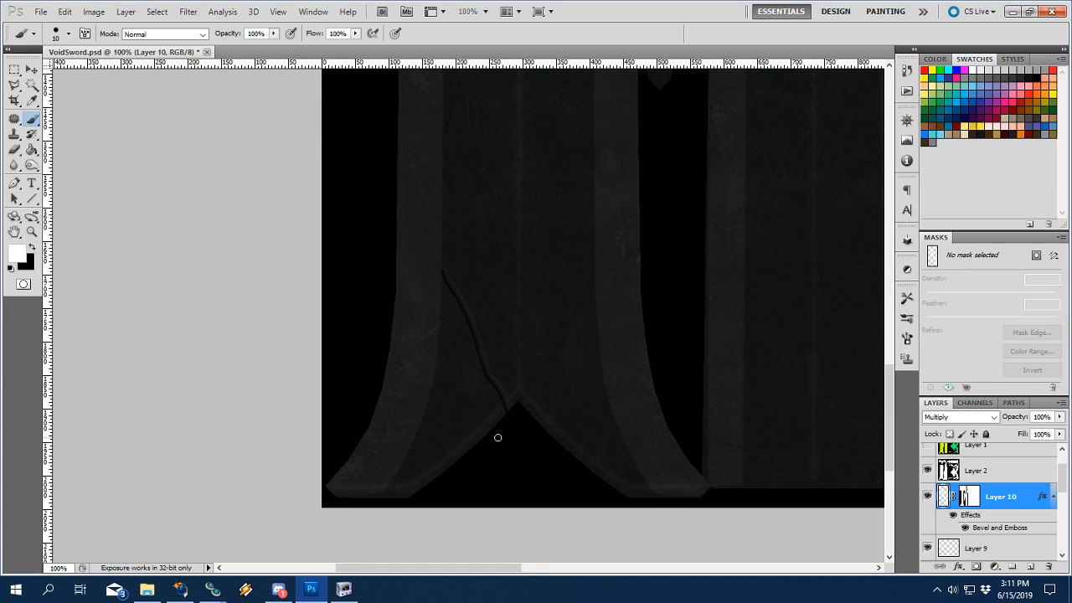
Switch to Firefox, close the image search preview, and examine the grooves at the blade base in the large sword reference image.
key(alt+Tab)
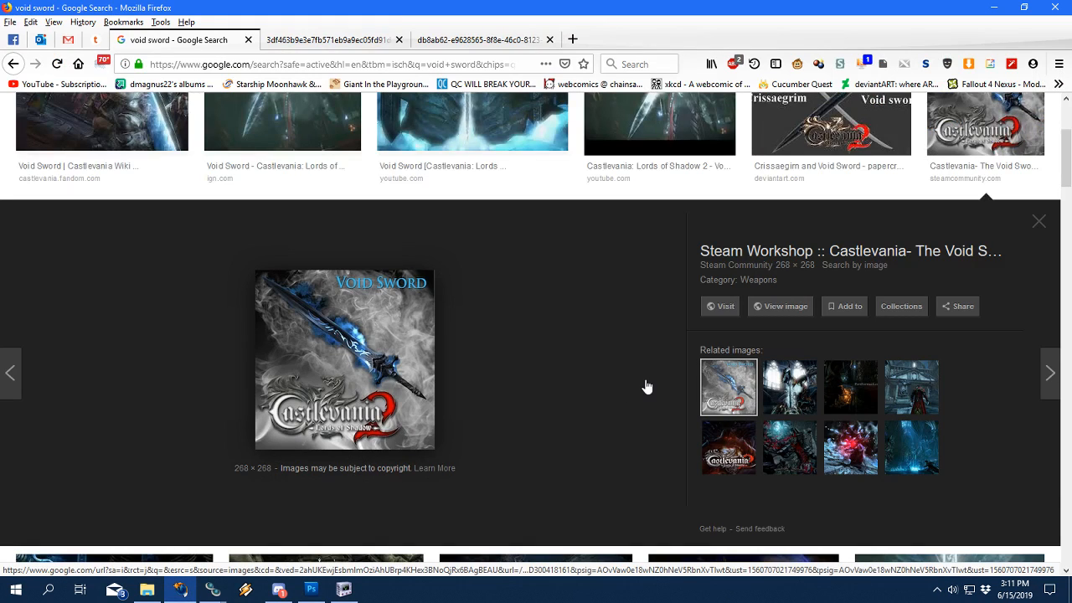
click(1038, 221)
click(345, 40)
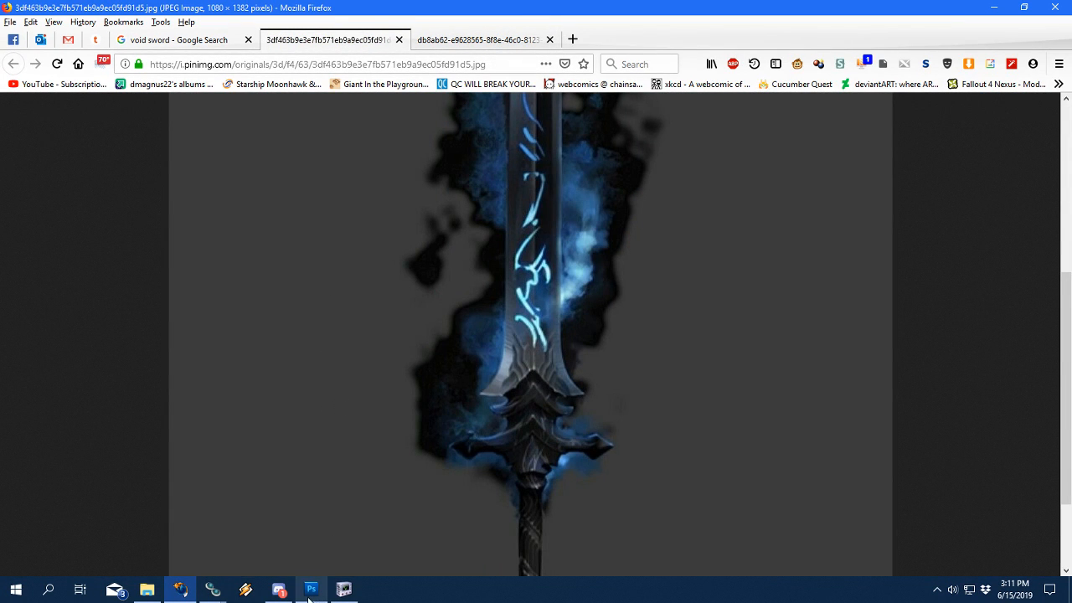
mouse_move(309, 597)
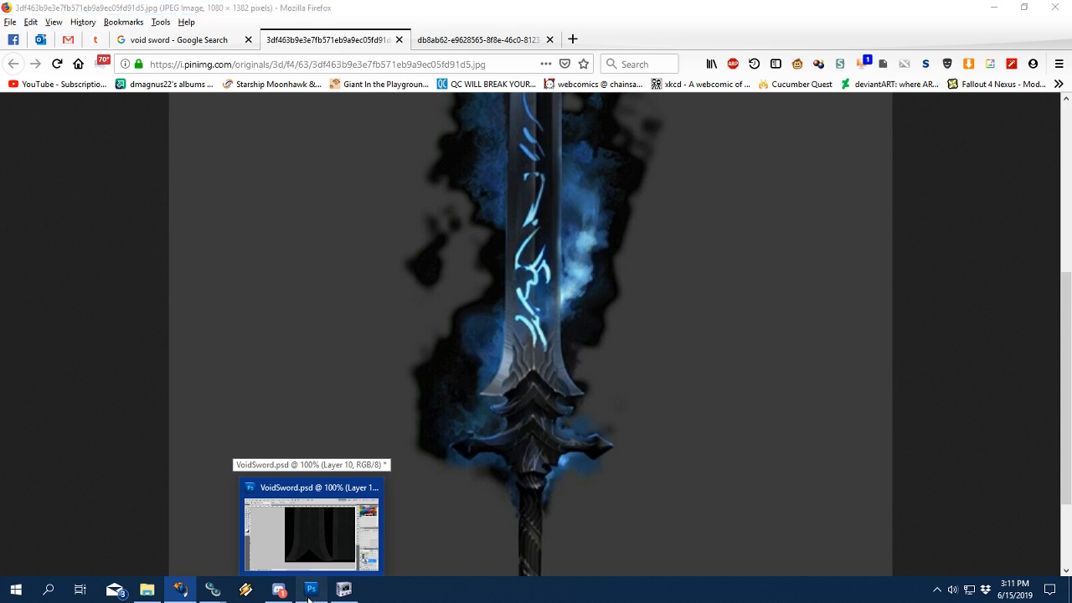
Switch back to Photoshop and try painting a freehand groove upward from the base notch on Layer 10, undoing each stroke.
click(310, 595)
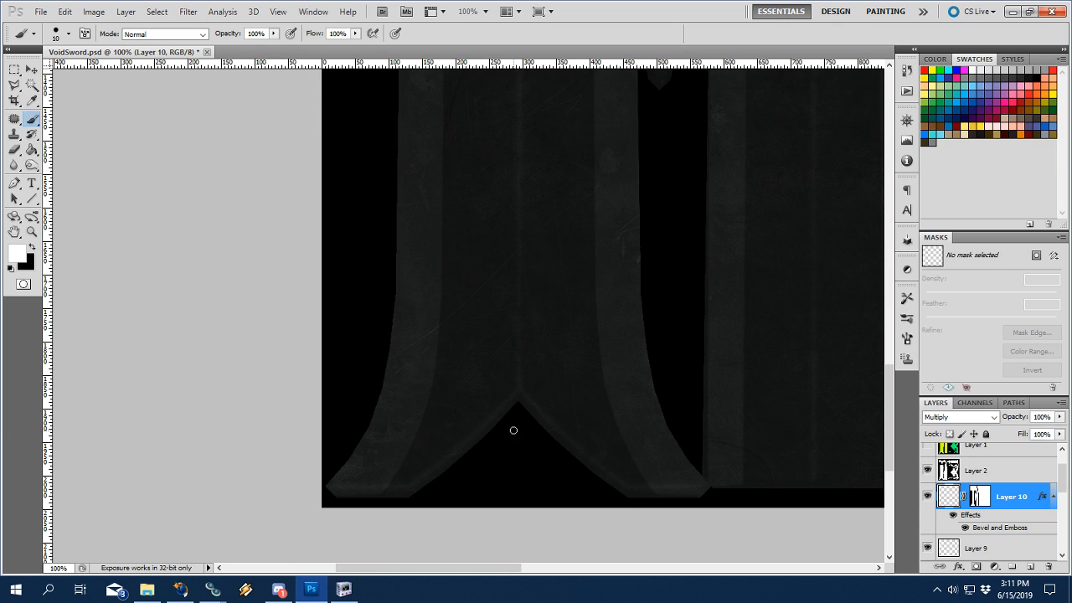
mouse_move(506, 412)
mouse_down()
mouse_move(477, 368)
mouse_move(447, 245)
mouse_up()
key(ctrl+z)
drag(507, 408, 460, 318)
key(ctrl+z)
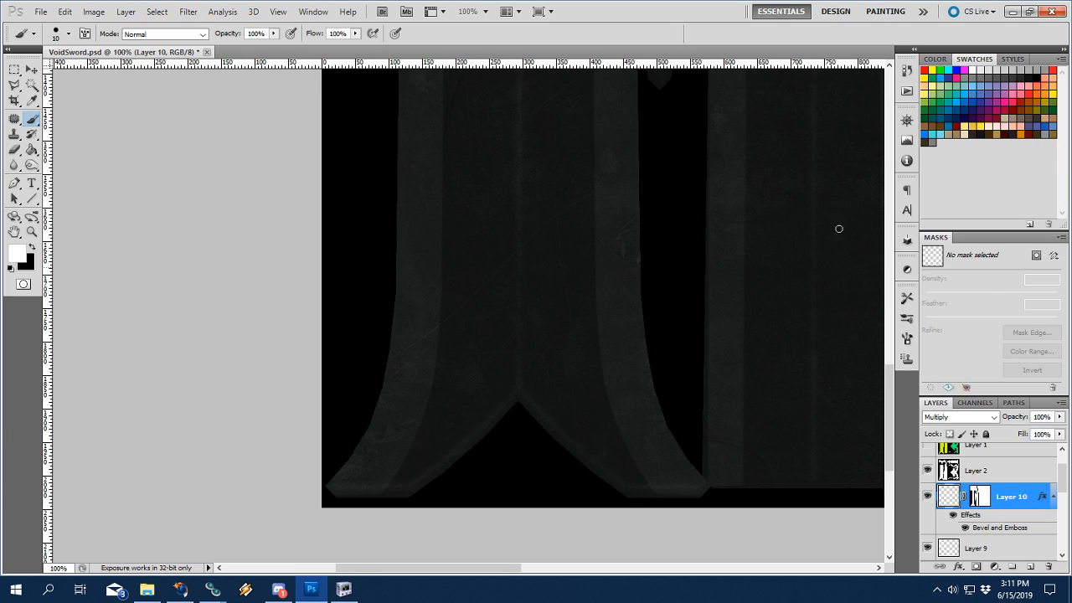
Restore the two cleared grooves by reverting to the Rectangular Marquee history state, and remove the selection.
click(906, 70)
click(722, 309)
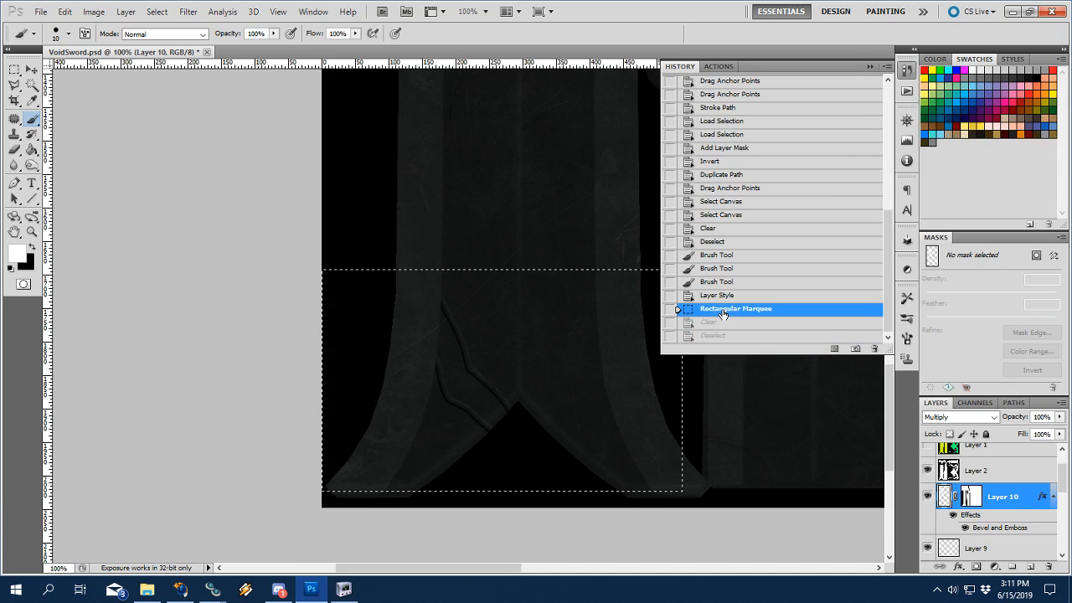
click(870, 67)
key(ctrl+d)
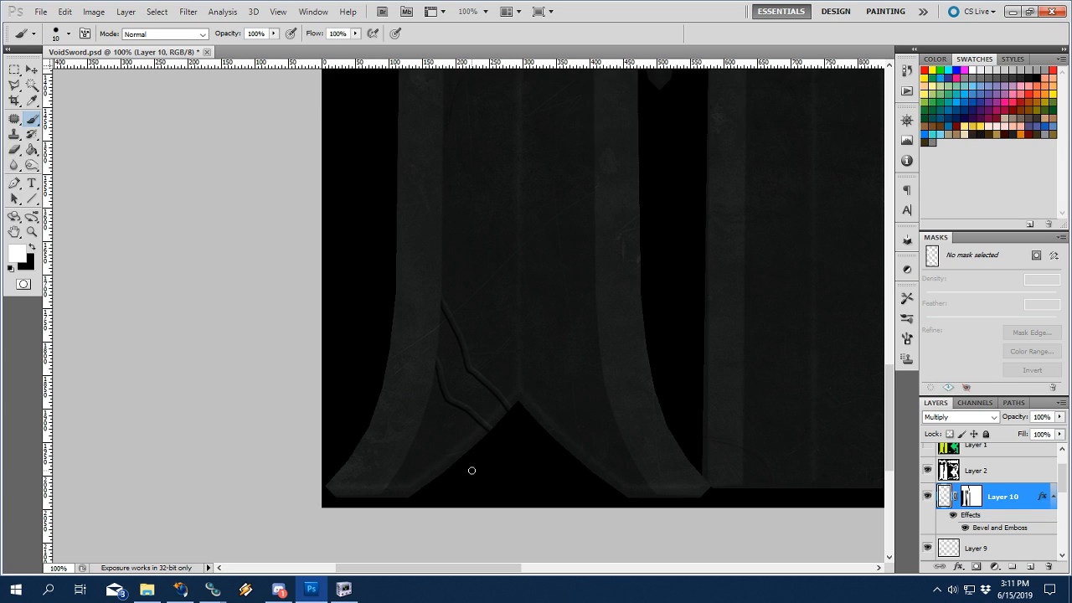
Paint a third groove below the existing two with the 10 px Brush, redoing the stroke until the curve fits.
mouse_move(488, 468)
mouse_down()
mouse_move(426, 398)
mouse_move(466, 436)
mouse_move(435, 407)
mouse_up()
key(ctrl+z)
key(ctrl+z)
drag(471, 461, 435, 407)
key(ctrl+z)
mouse_move(486, 467)
mouse_down()
mouse_move(445, 448)
mouse_move(435, 412)
mouse_up()
key(ctrl+z)
mouse_move(493, 474)
mouse_down()
mouse_move(433, 432)
mouse_move(413, 393)
mouse_up()
key(ctrl+z)
mouse_move(500, 481)
mouse_down()
mouse_move(442, 419)
mouse_move(471, 459)
mouse_move(434, 431)
mouse_move(427, 387)
mouse_up()
key(ctrl+z)
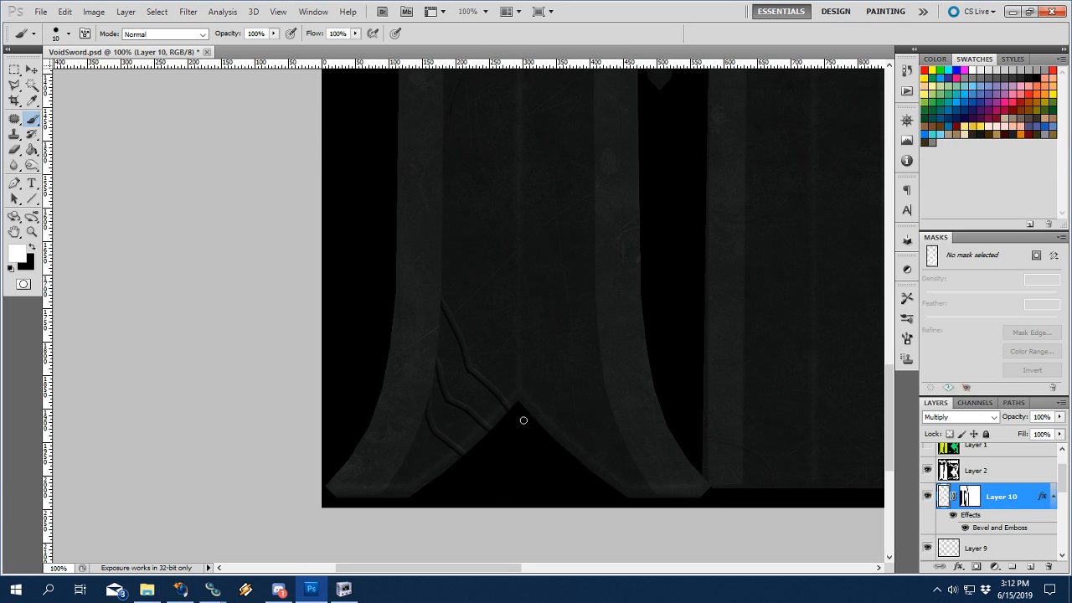
Try painting another groove above the existing ones, from the notch tip up the blade, undoing each stroke.
drag(520, 413, 491, 313)
key(ctrl+z)
drag(520, 416, 478, 270)
key(ctrl+z)
drag(511, 410, 469, 273)
key(ctrl+z)
Select the three grooves, shift them down and to the left, and paint a fourth groove above them up to the left edge strip.
click(14, 84)
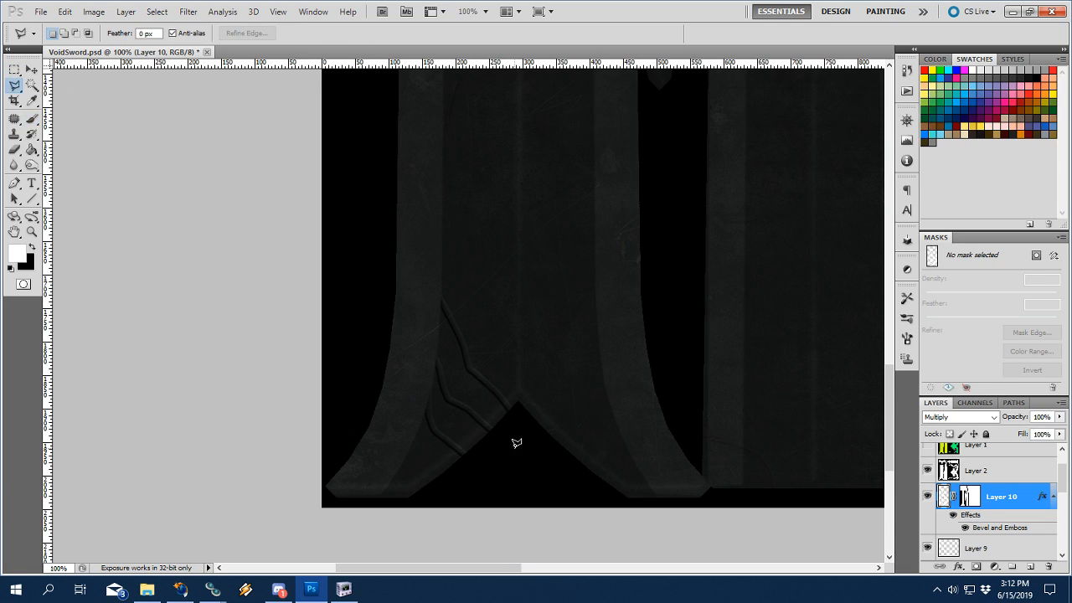
key(m)
mouse_move(592, 263)
mouse_down()
mouse_move(354, 377)
mouse_move(339, 495)
mouse_up()
key(v)
drag(447, 424, 442, 432)
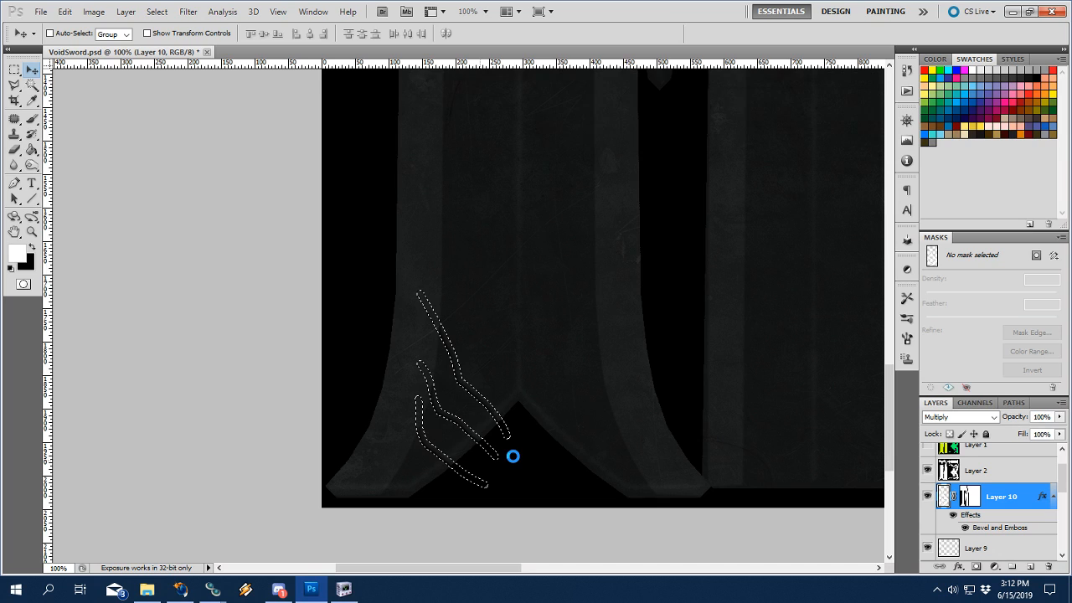
key(b)
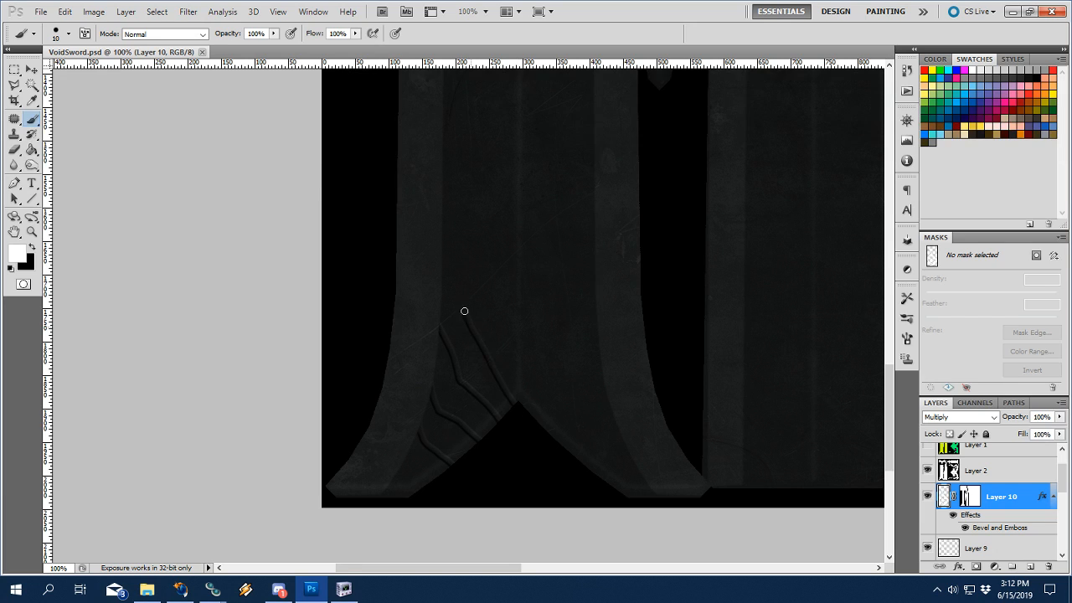
drag(509, 409, 442, 287)
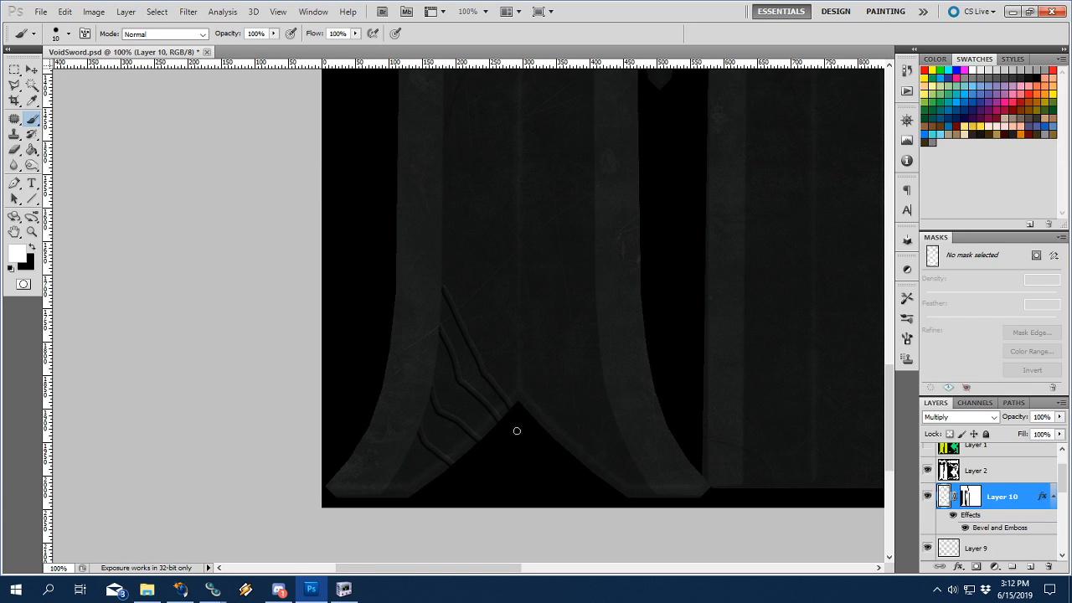
Outline the second groove from the top with the Polygonal Lasso, move it slightly away from the top groove, and deselect.
click(14, 84)
click(505, 445)
click(469, 417)
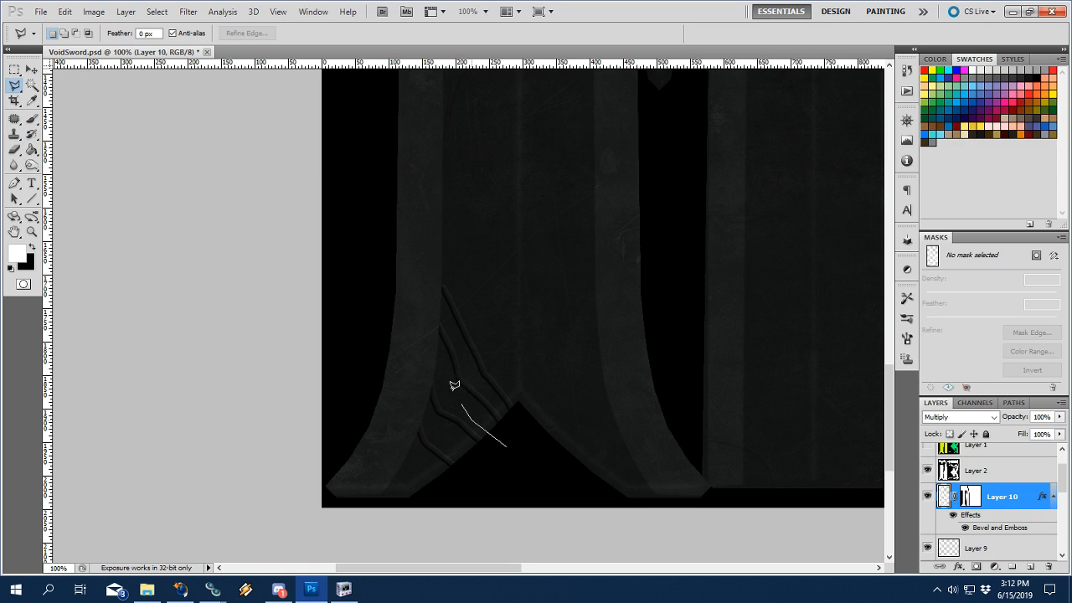
click(432, 365)
click(422, 303)
click(435, 303)
click(506, 445)
key(v)
key(alt+BackSpace)
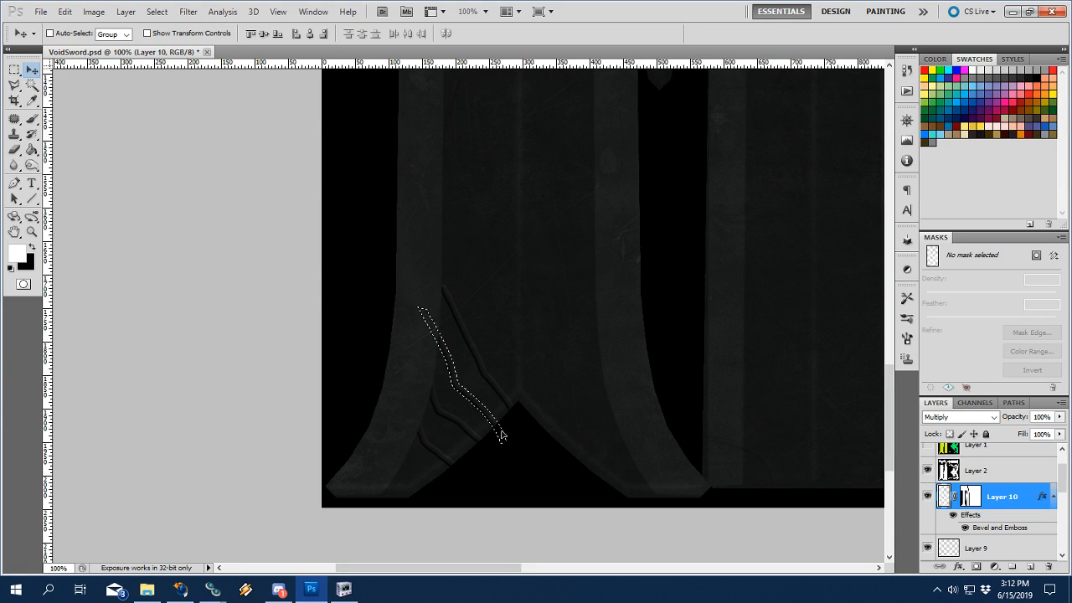
key(ctrl+d)
Erase the topmost groove with the Eraser, setting the eraser size to 29 px for the final pass.
click(14, 149)
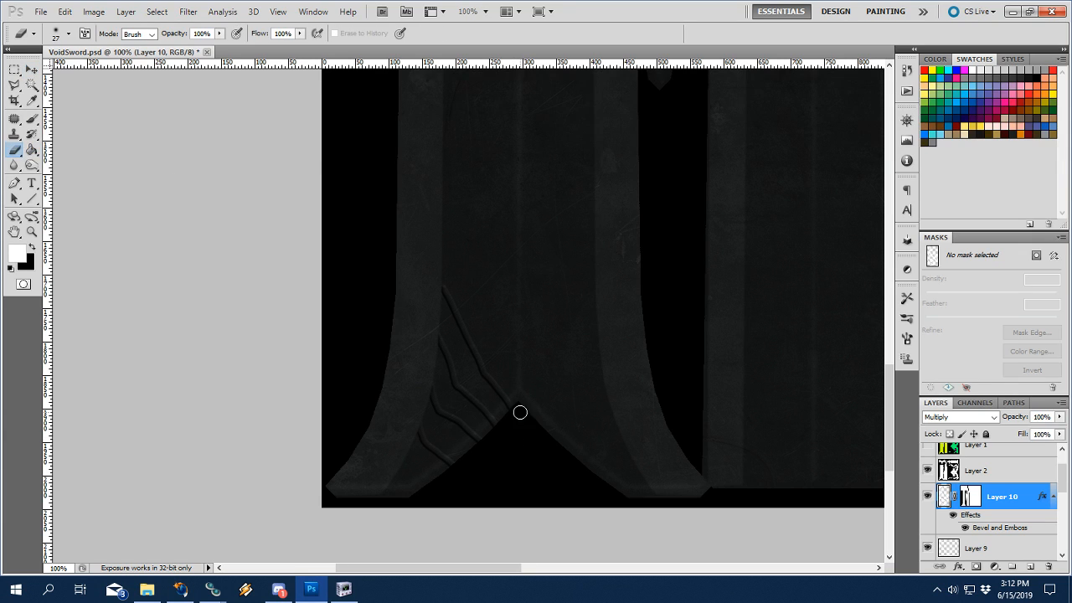
mouse_move(519, 412)
mouse_down()
mouse_move(474, 354)
mouse_move(435, 269)
mouse_up()
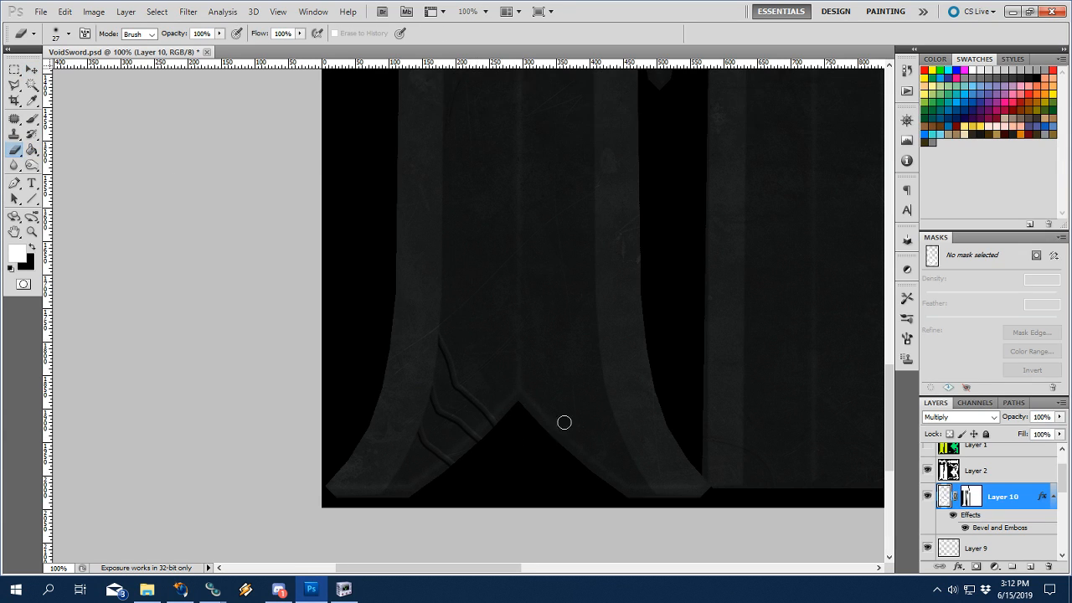
right_click(530, 410)
key(Up)
key(Up)
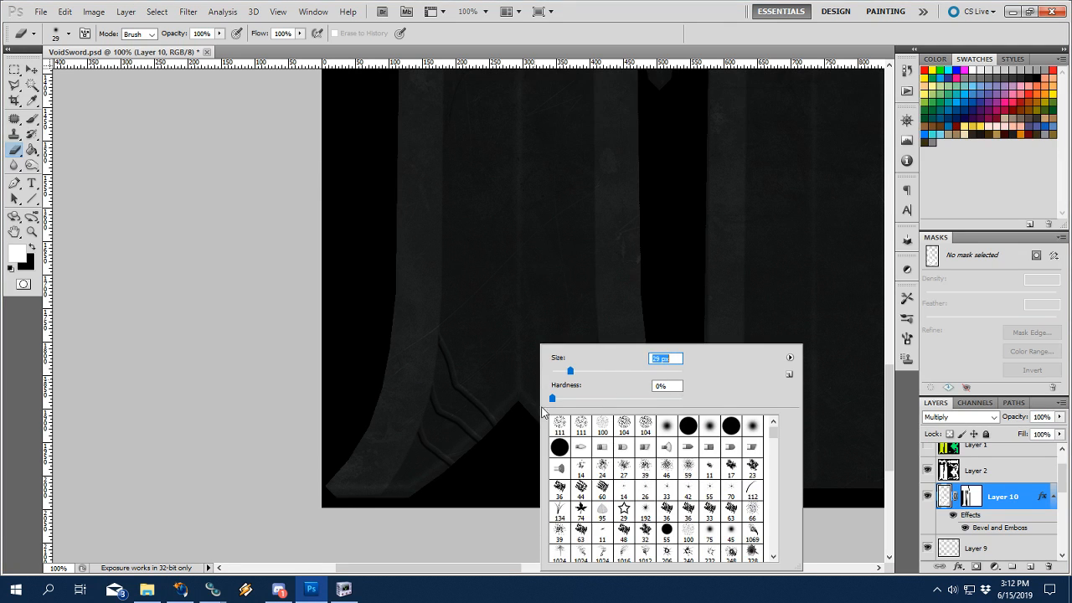
key(Tab)
key(Return)
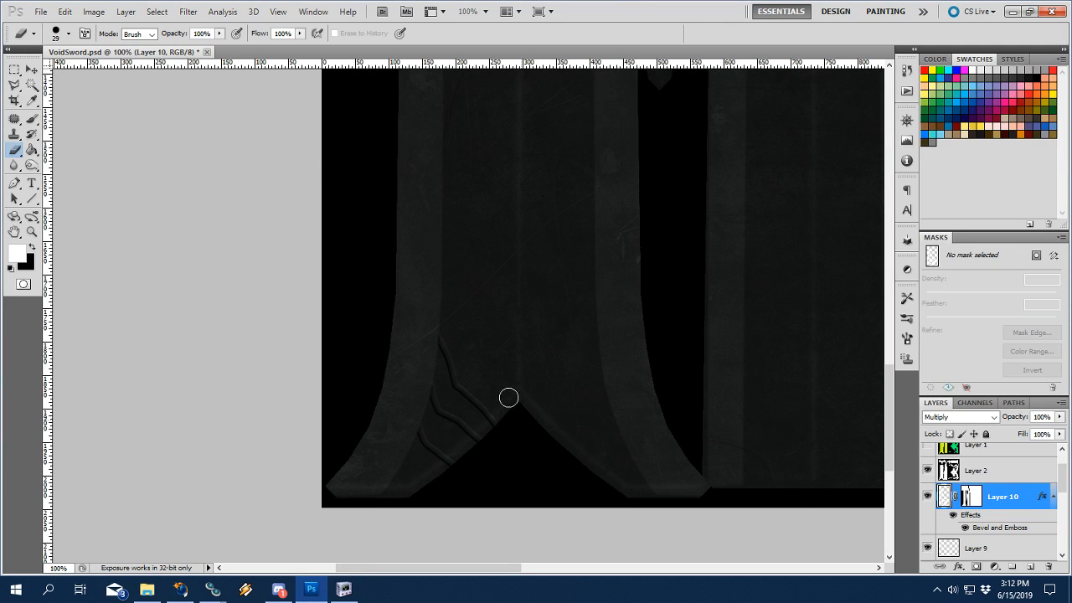
drag(508, 397, 436, 265)
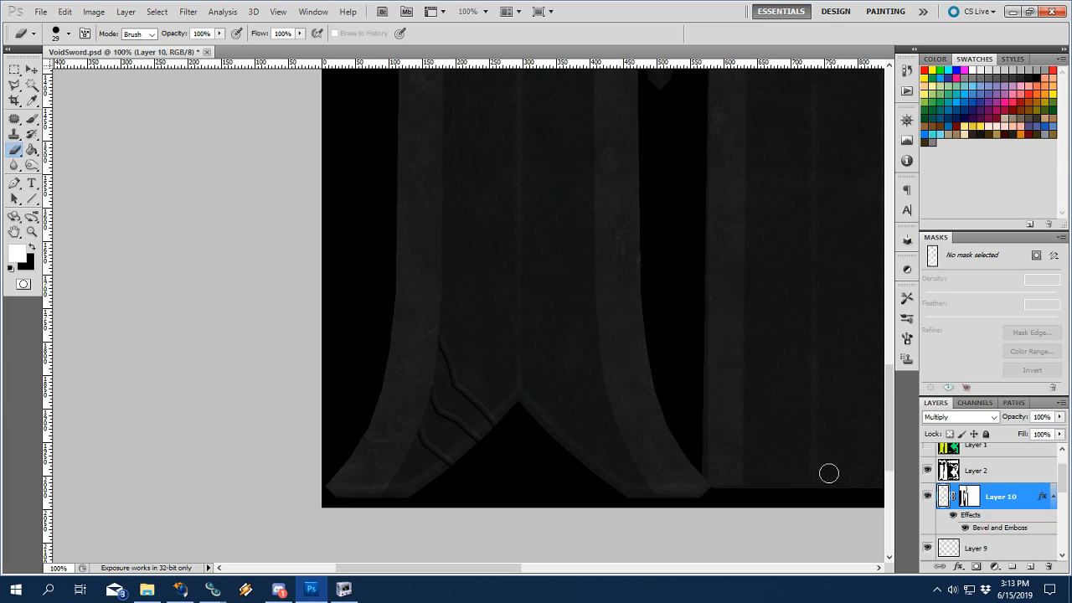
Repaint the topmost groove from the notch to the left edge strip with the 10 px Brush, redoing the stroke until it fits.
key(b)
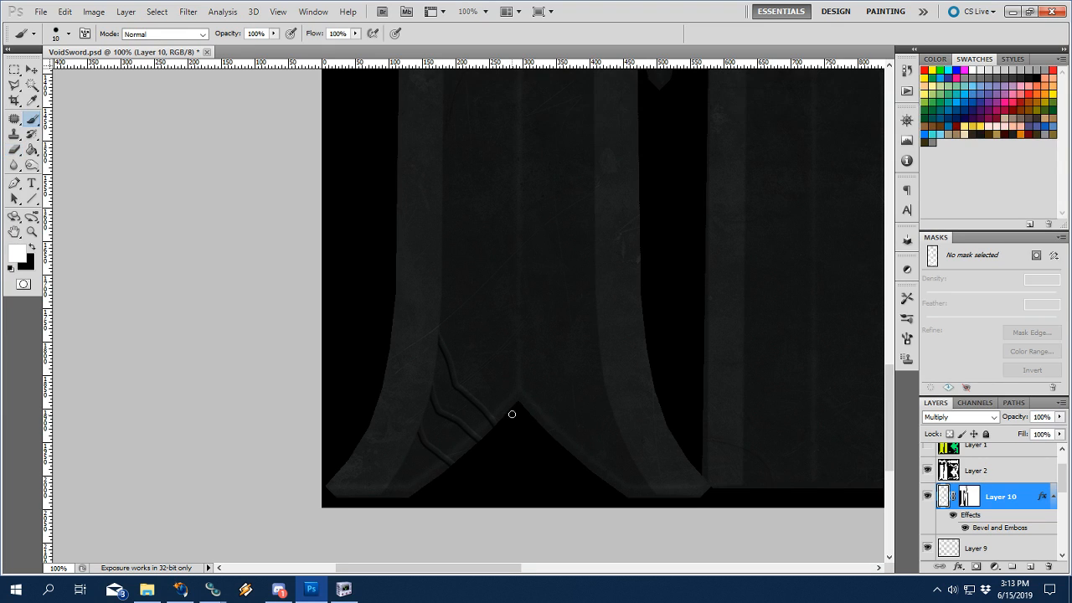
drag(511, 412, 480, 364)
key(ctrl+z)
drag(513, 405, 464, 369)
key(ctrl+z)
mouse_move(512, 405)
mouse_down()
mouse_move(474, 373)
mouse_move(445, 297)
mouse_up()
key(ctrl+z)
mouse_move(511, 414)
mouse_down()
mouse_move(474, 371)
mouse_move(477, 340)
mouse_move(443, 271)
mouse_up()
drag(511, 411, 474, 373)
key(ctrl+z)
mouse_move(513, 420)
mouse_down()
mouse_move(472, 373)
mouse_move(443, 285)
mouse_up()
Erase the lowest groove with the Eraser and try repainting the lower grooves with the Brush, undoing the unwanted strokes.
click(14, 149)
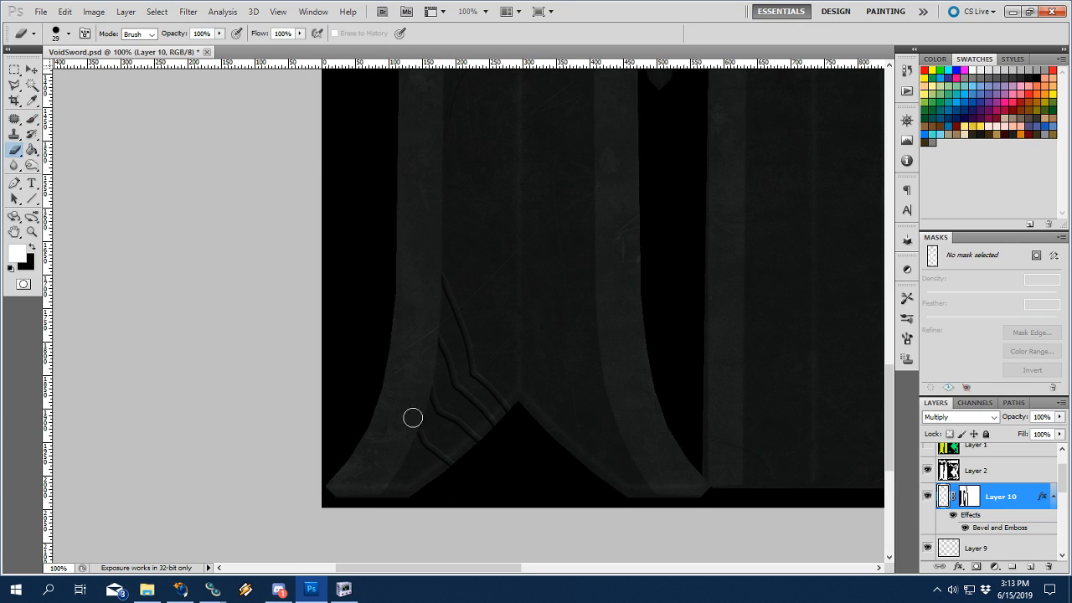
mouse_move(408, 427)
mouse_down()
mouse_move(417, 374)
mouse_move(483, 450)
mouse_move(449, 407)
mouse_up()
key(b)
mouse_move(474, 451)
mouse_down()
mouse_move(446, 414)
mouse_move(459, 435)
mouse_move(427, 387)
mouse_up()
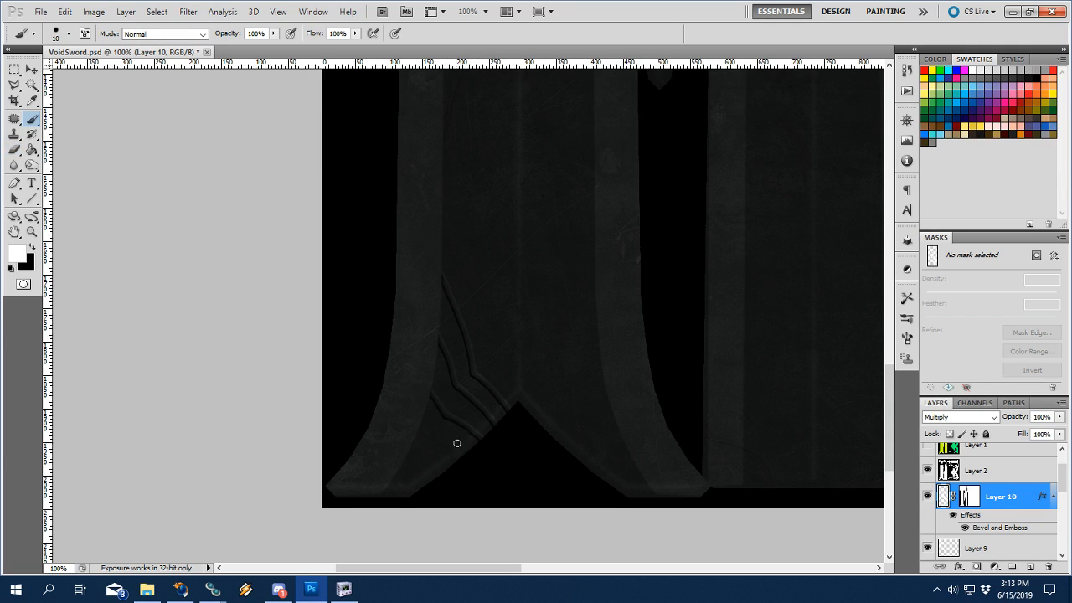
key(ctrl+alt+z)
key(ctrl+alt+z)
key(ctrl+z)
drag(467, 446, 426, 403)
key(ctrl+z)
Check the sword reference in Firefox, return to Photoshop, repaint the third groove, and paint a branch from it toward the left blade edge.
click(186, 588)
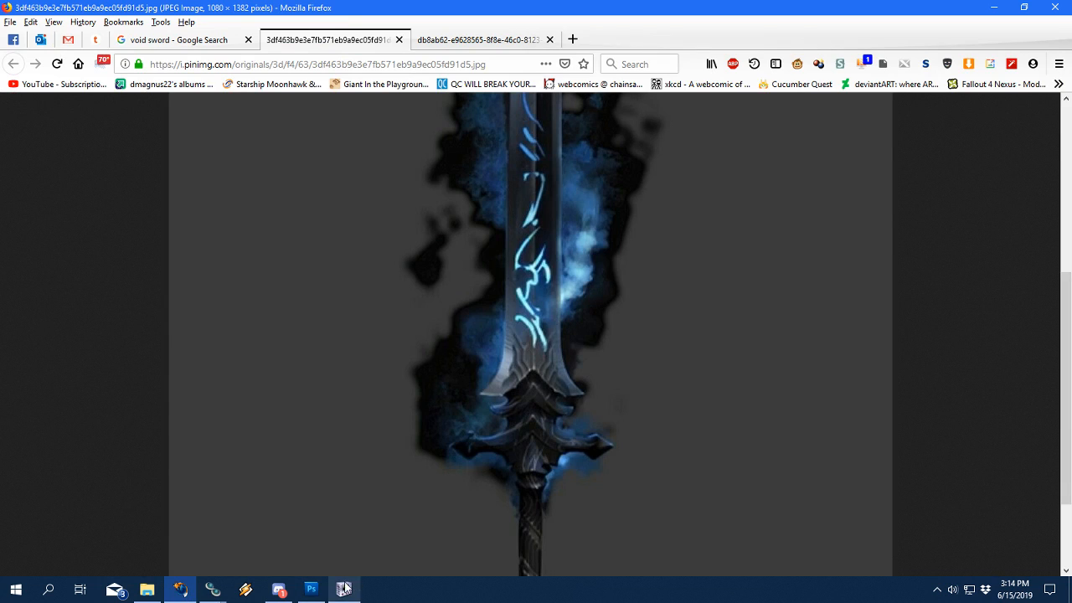
click(310, 589)
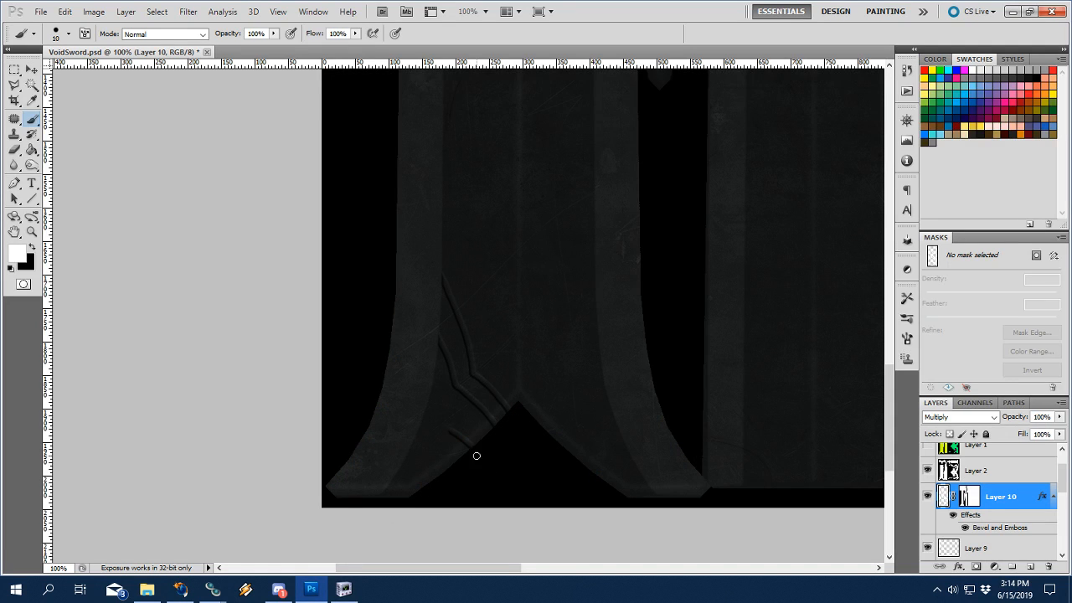
key(ctrl+alt+z)
mouse_move(483, 449)
mouse_down()
mouse_move(443, 422)
mouse_move(462, 446)
mouse_move(422, 377)
mouse_up()
drag(445, 425, 394, 449)
key(ctrl+z)
drag(444, 424, 377, 480)
key(ctrl+z)
drag(440, 421, 376, 447)
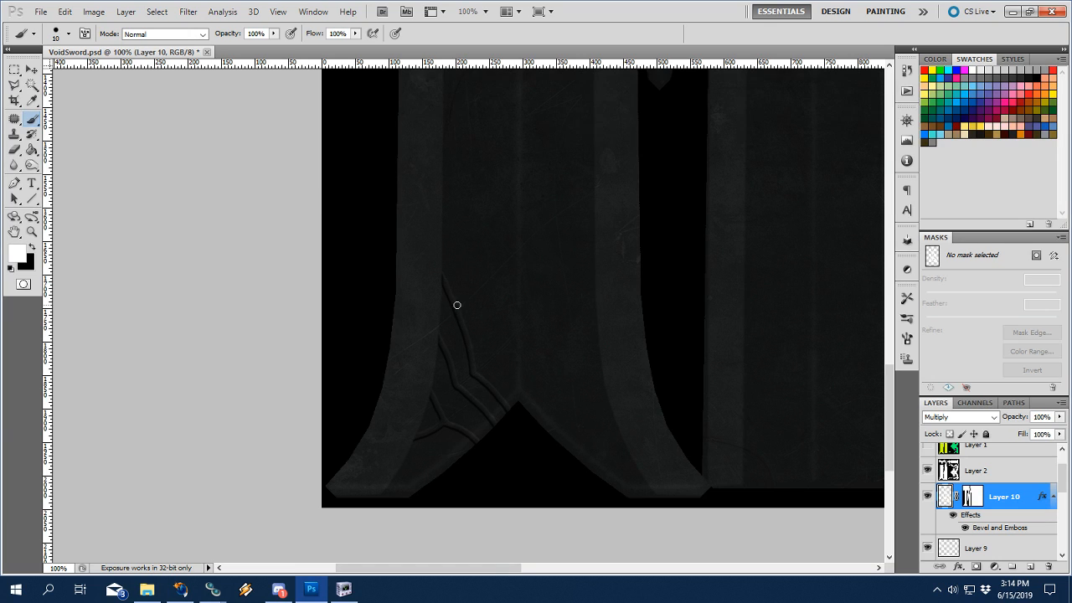
Try painting a curved groove above the topmost one, compare it with the Castlevania Void sword reference in Firefox, and undo the stroke.
drag(460, 317, 443, 197)
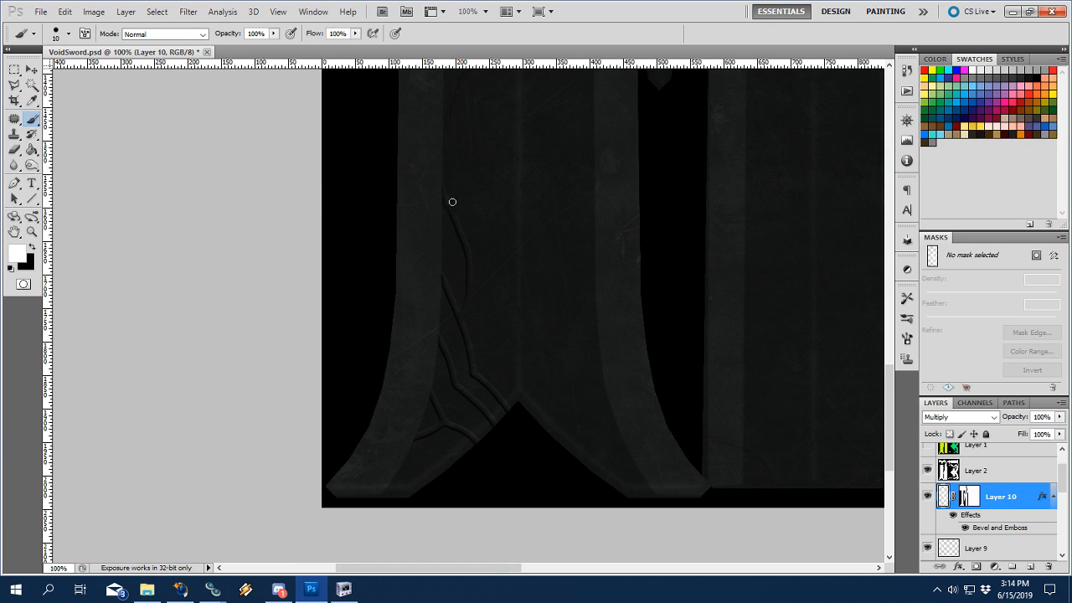
key(ctrl+z)
drag(463, 319, 434, 209)
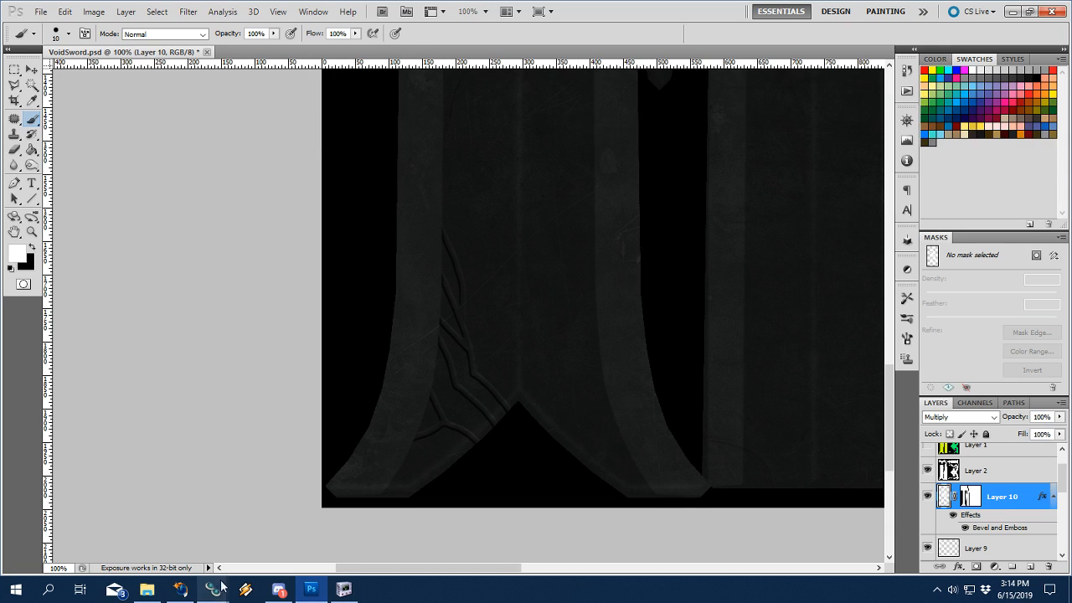
click(180, 589)
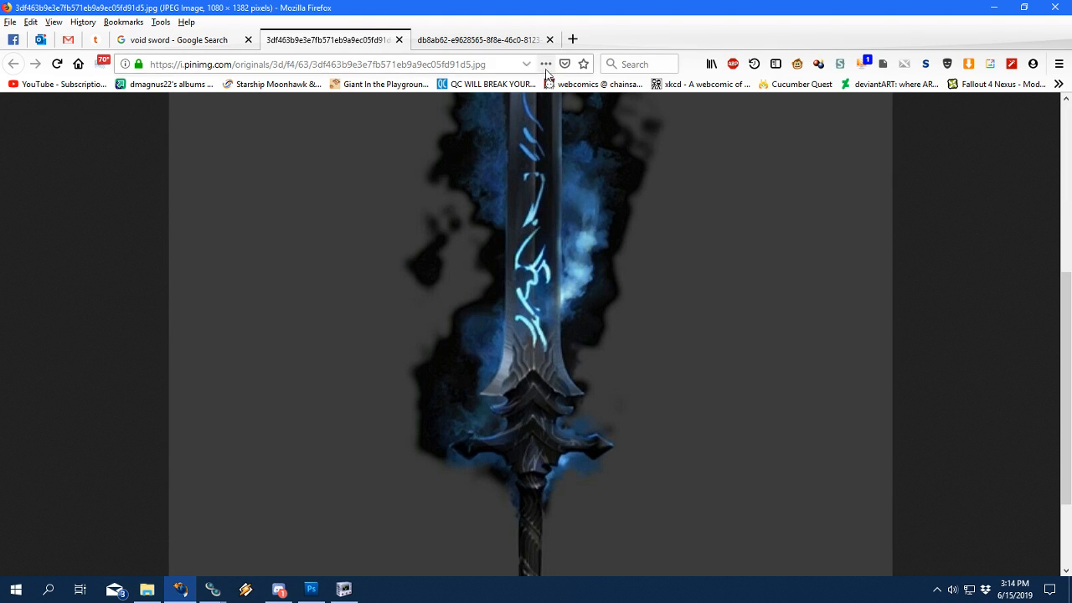
click(490, 41)
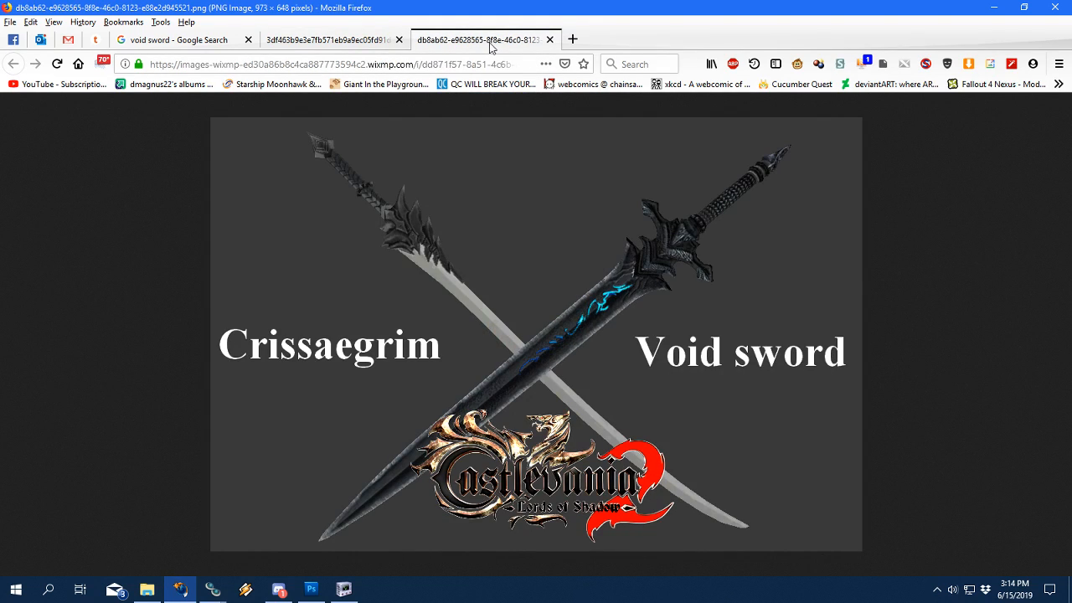
click(310, 589)
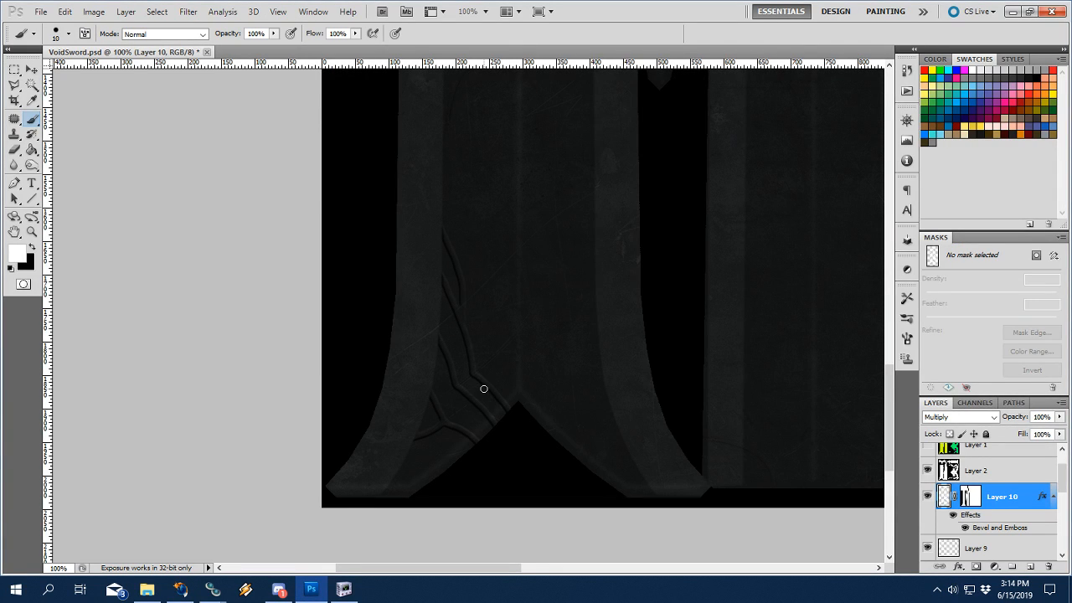
key(ctrl+z)
Load the Layer 10 grooves as a selection, copy them, and paste them as a new layer.
drag(577, 343, 527, 359)
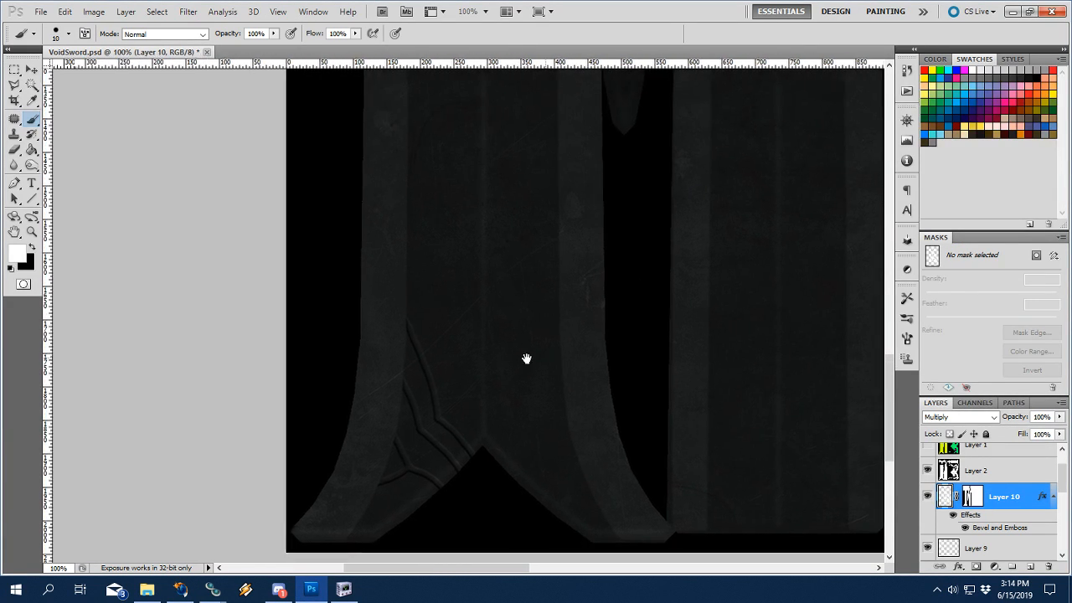
right_click(945, 500)
click(945, 508)
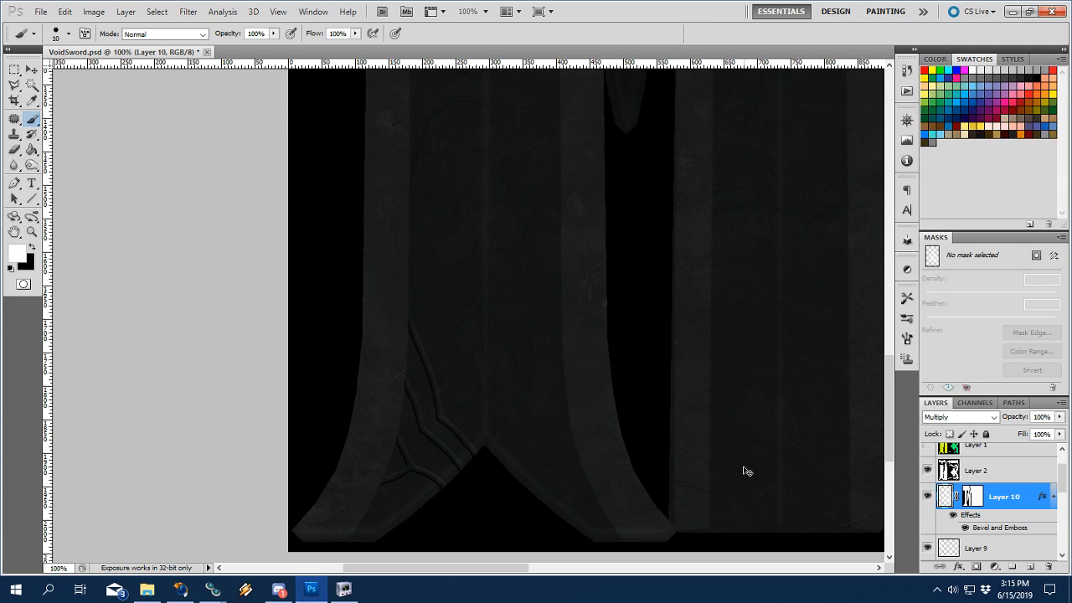
key(ctrl+a)
ctrl+click(937, 499)
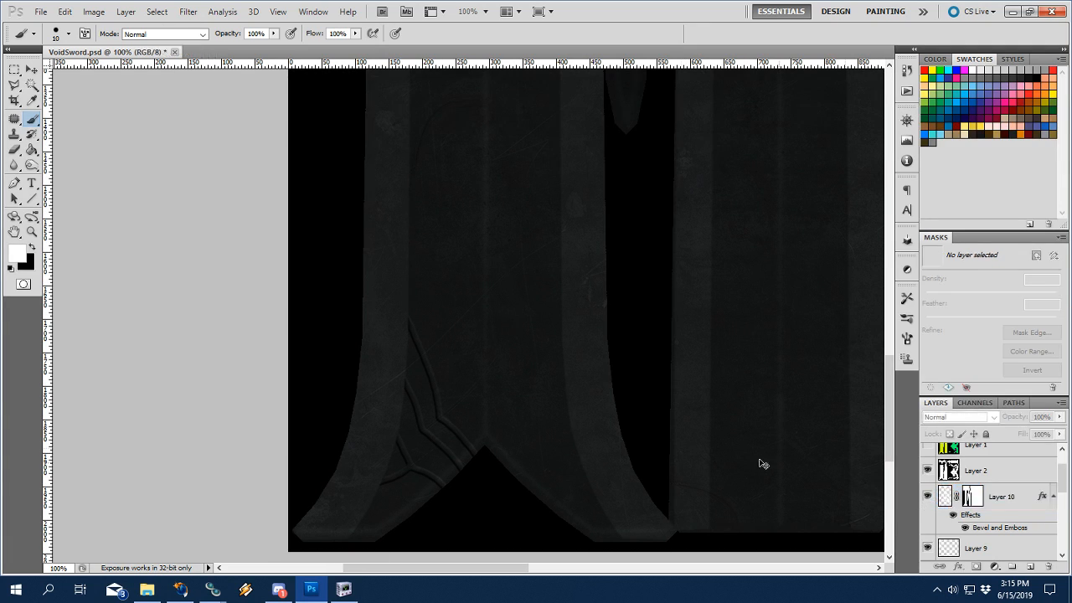
ctrl+click(944, 499)
click(947, 496)
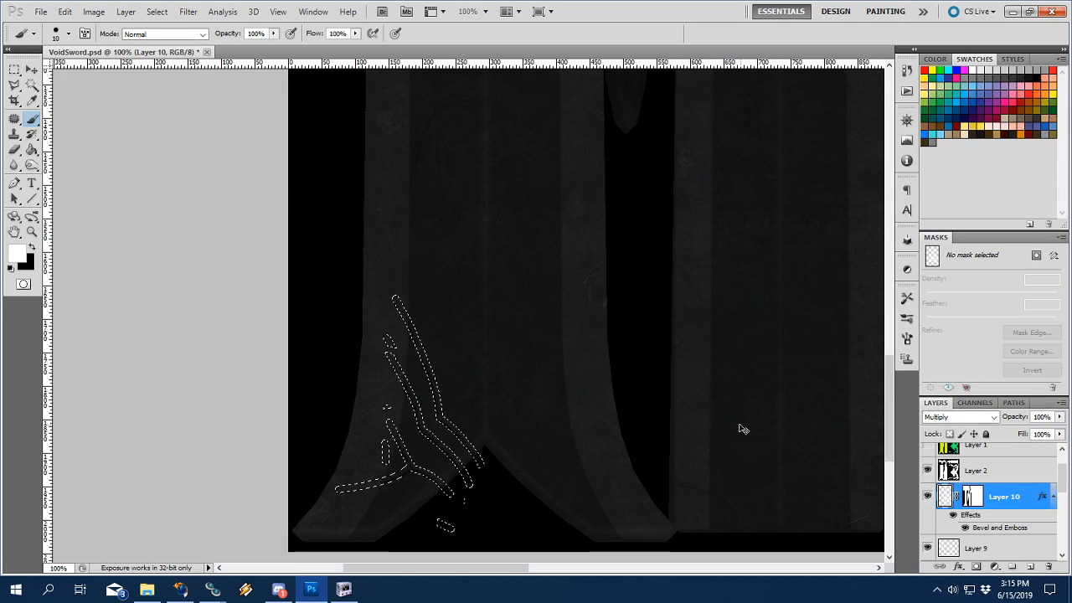
key(ctrl+d)
ctrl+click(940, 500)
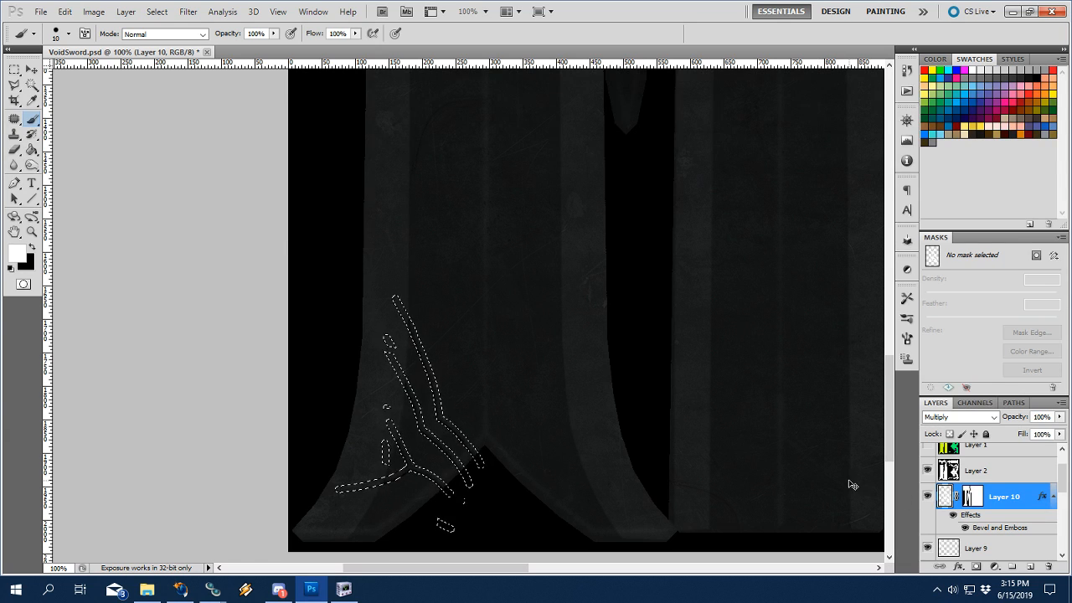
key(ctrl+d)
key(ctrl+v)
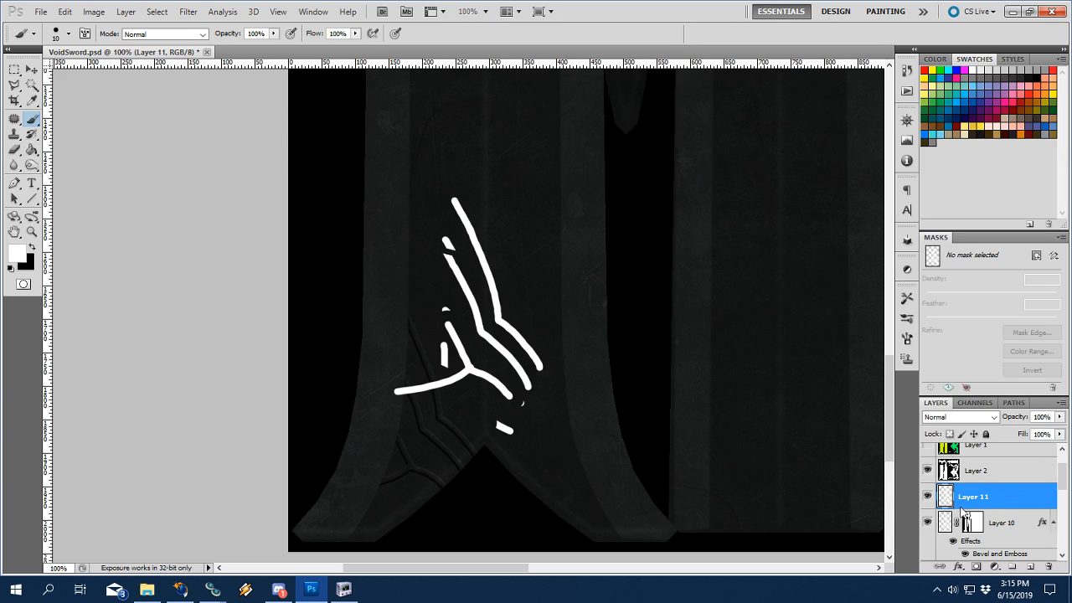
Select the pasted grooves on Layer 11 and flip them horizontally with Free Transform.
ctrl+click(945, 501)
key(l)
right_click(595, 112)
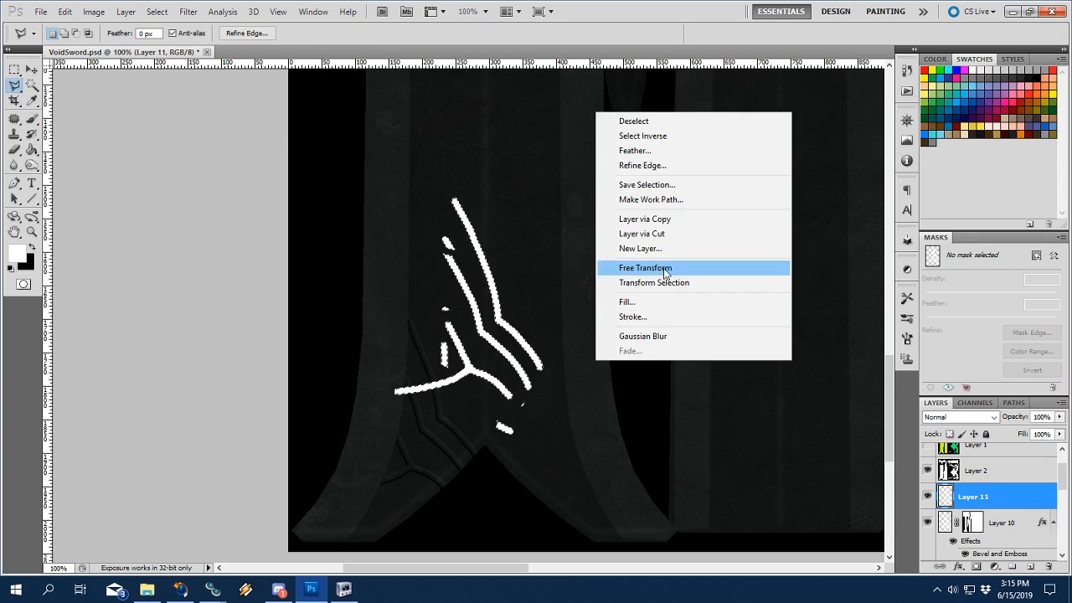
click(665, 268)
right_click(654, 273)
click(742, 455)
key(Return)
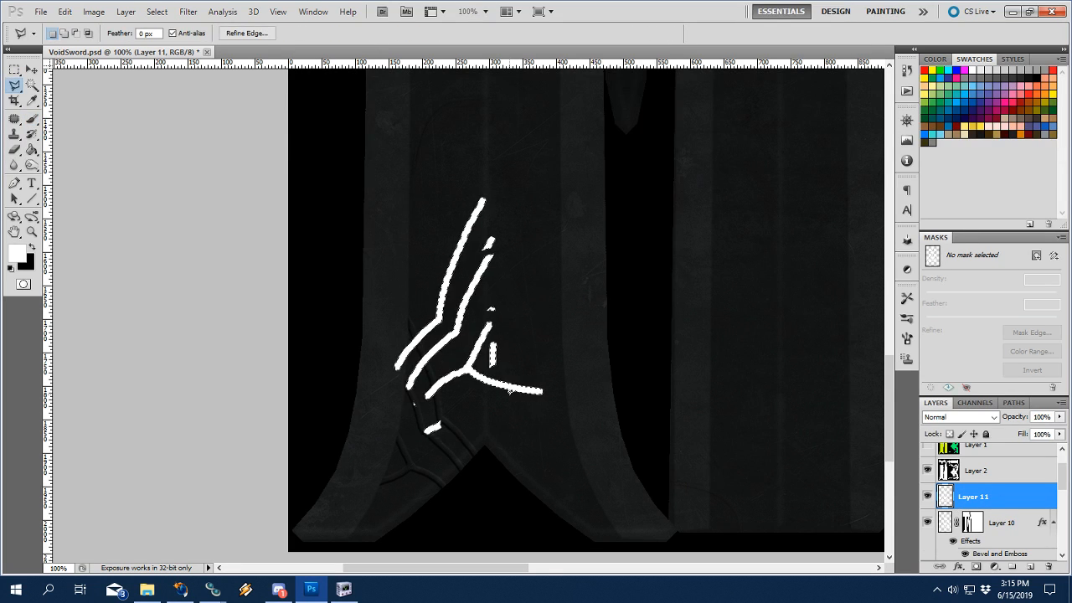
Move the flipped grooves to the right side of the blade base, hide Layer 11, and make Layer 10 active.
key(v)
drag(508, 391, 595, 481)
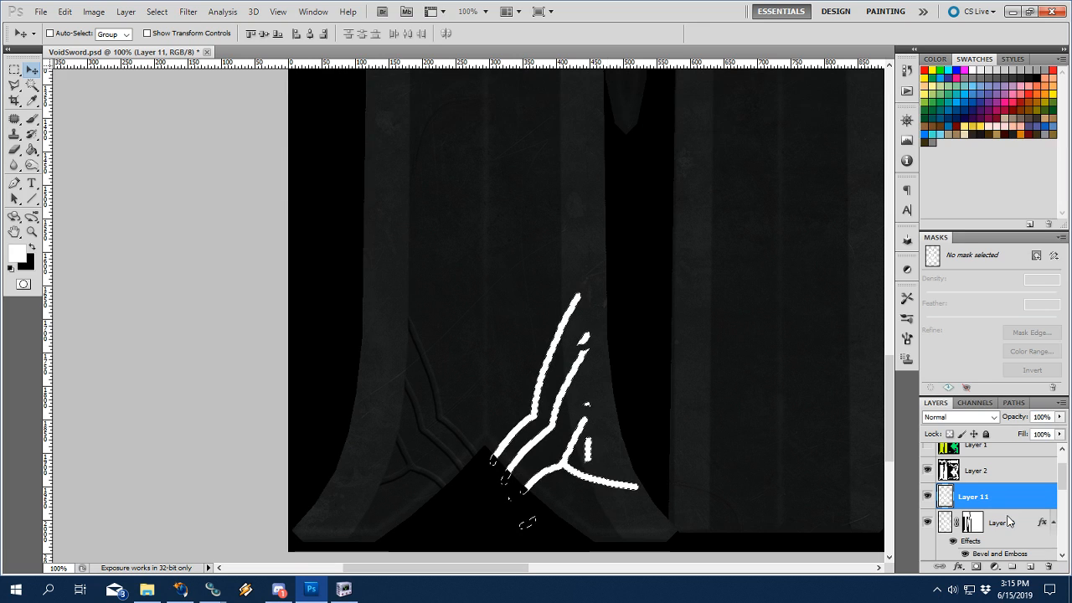
click(944, 524)
click(927, 497)
Enlarge the brush to 104 px and paint white through the mirrored groove selection on Layer 10.
key(b)
right_click(606, 412)
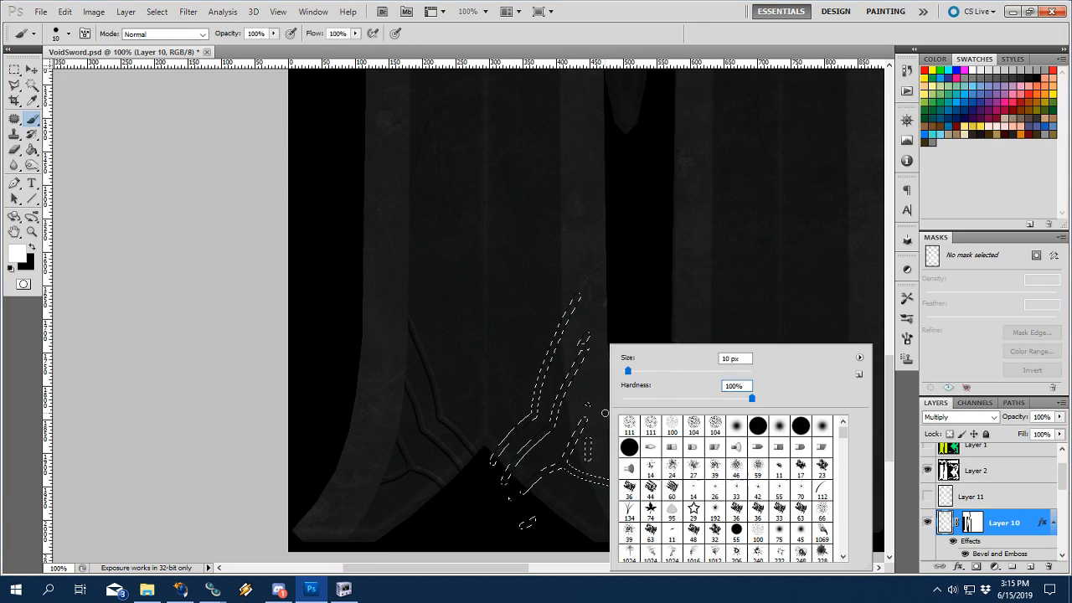
drag(628, 372, 640, 372)
key(Return)
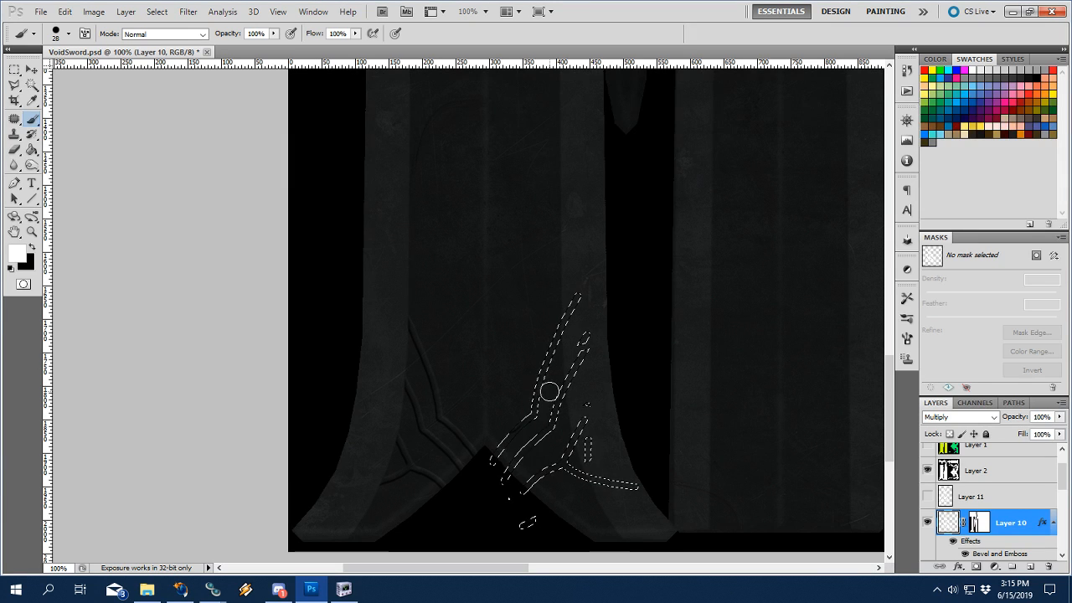
right_click(610, 435)
drag(643, 373, 689, 372)
key(Return)
mouse_move(473, 528)
mouse_down()
mouse_move(680, 448)
mouse_move(734, 514)
mouse_up()
mouse_move(558, 499)
mouse_down()
mouse_move(539, 316)
mouse_move(536, 338)
mouse_move(625, 524)
mouse_up()
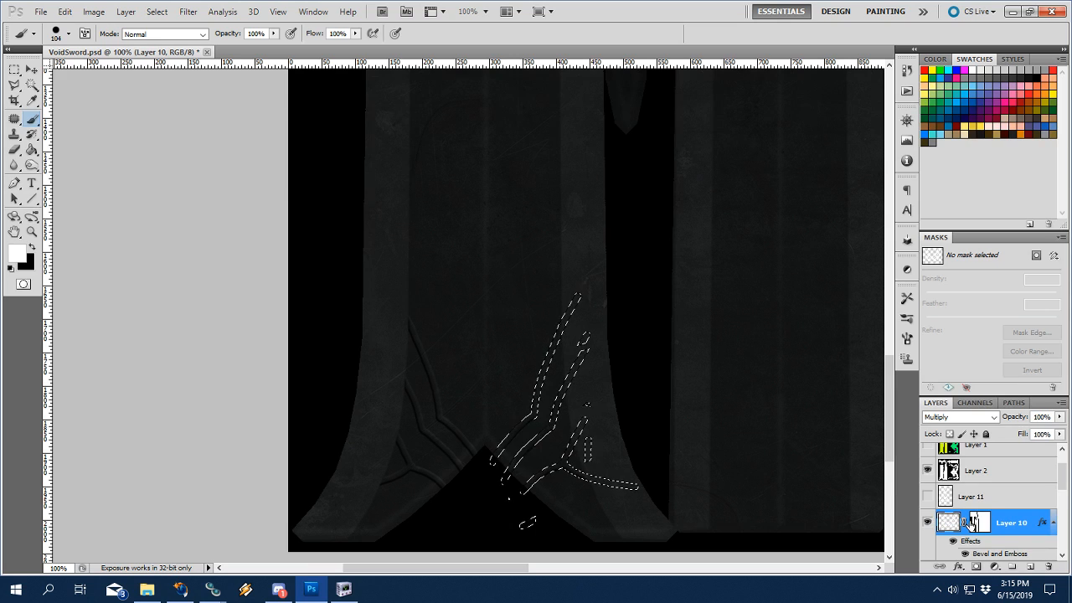
scroll(969, 526, down, 1)
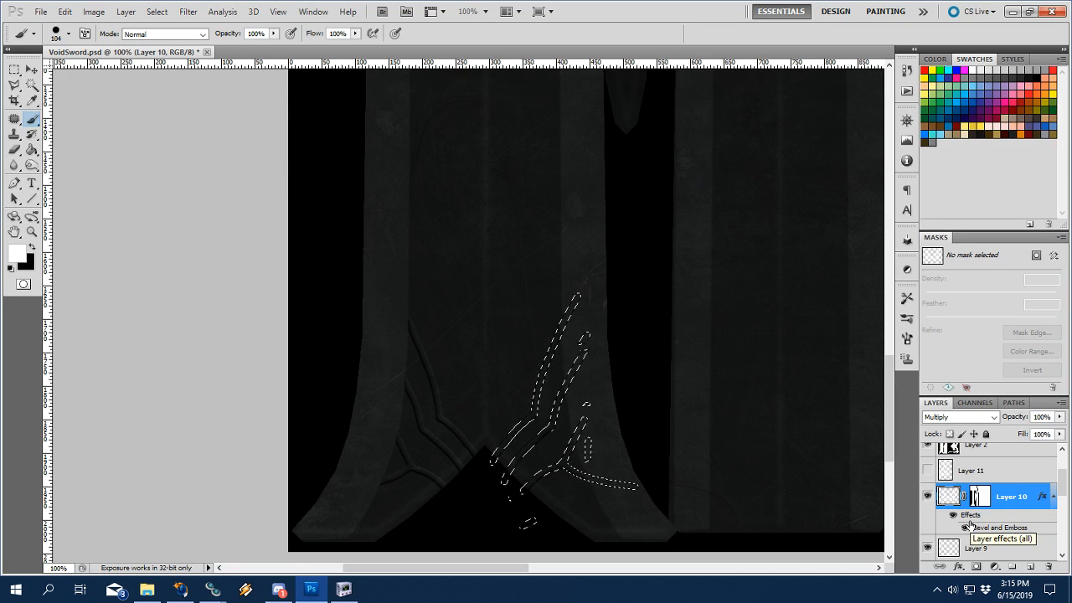
scroll(958, 519, up, 1)
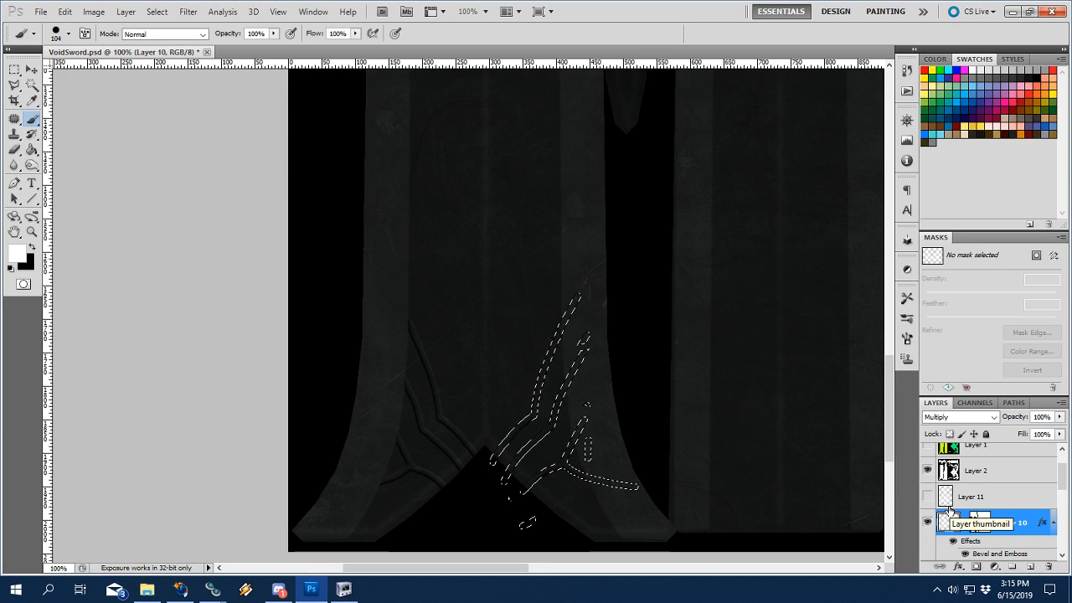
click(927, 497)
click(926, 497)
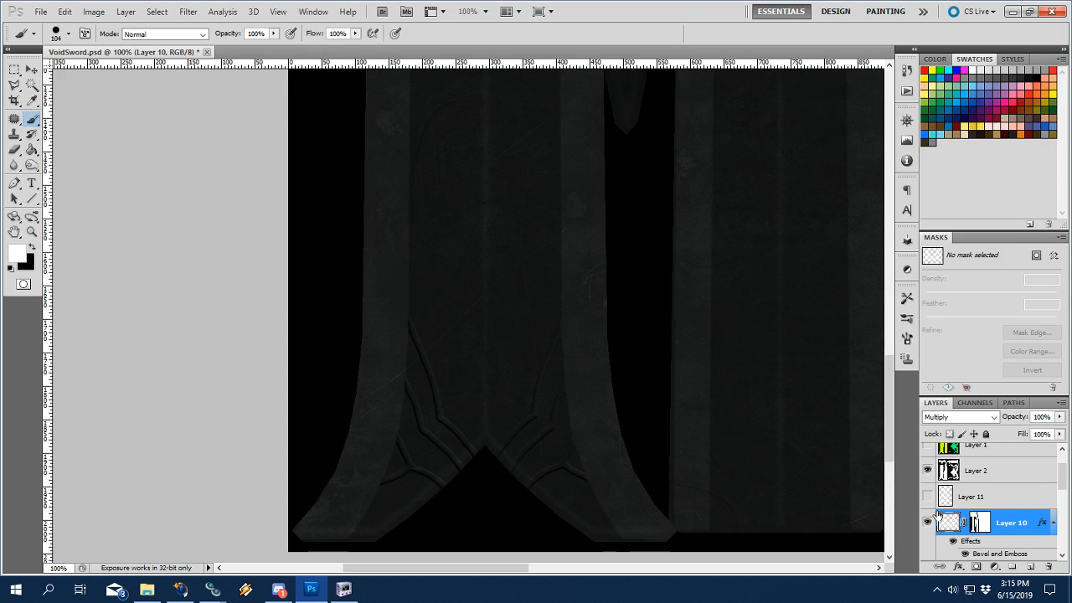
Adjust the light direction of Layer 10's Bevel and Emboss, ending with an altitude of 42°.
key(z)
click(500, 355)
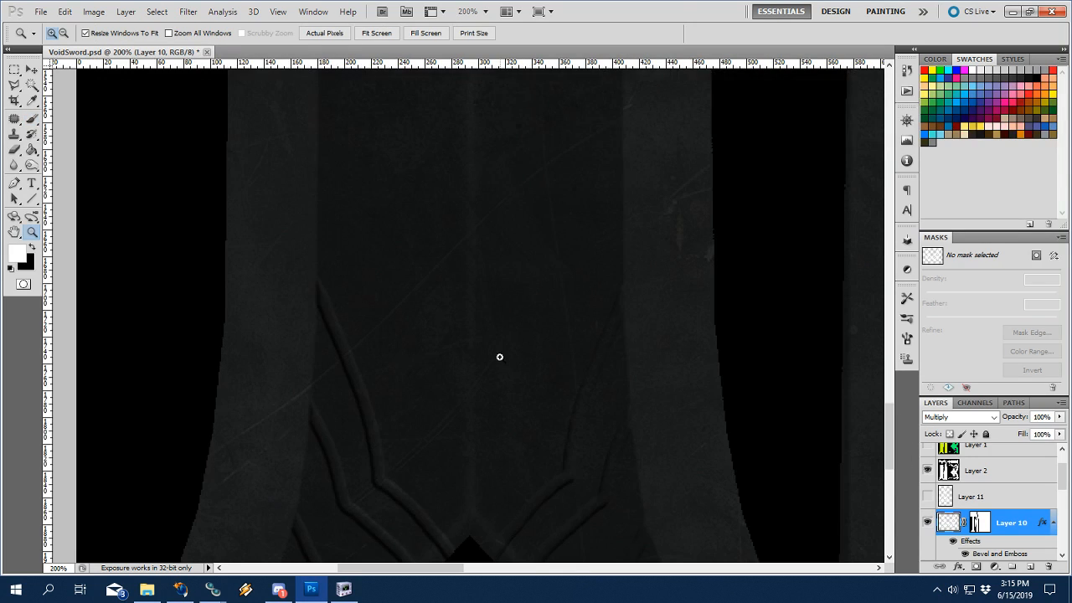
alt+click(545, 478)
double_click(940, 530)
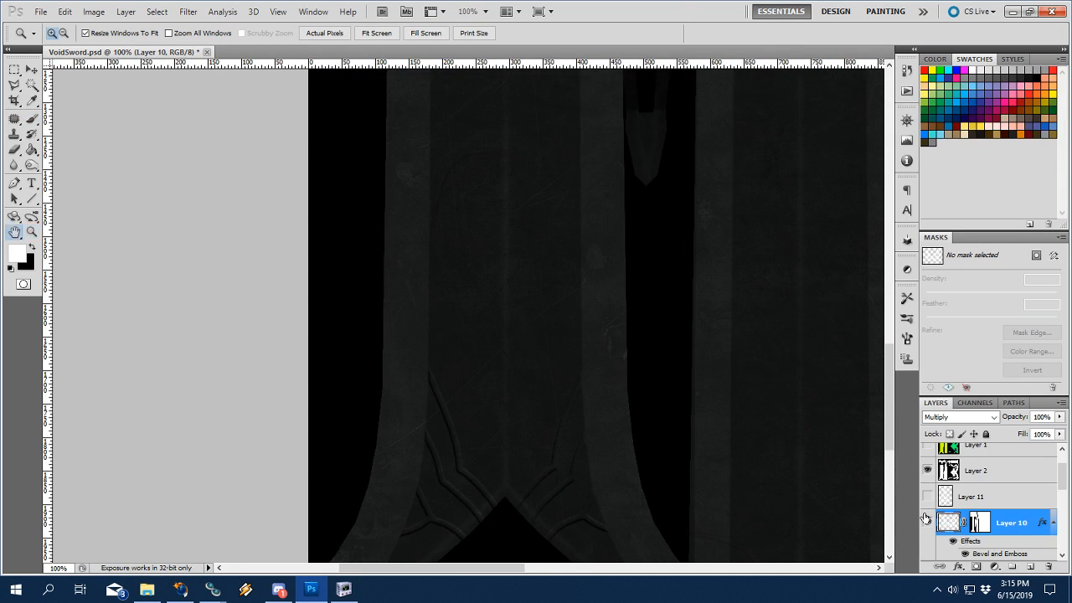
click(706, 299)
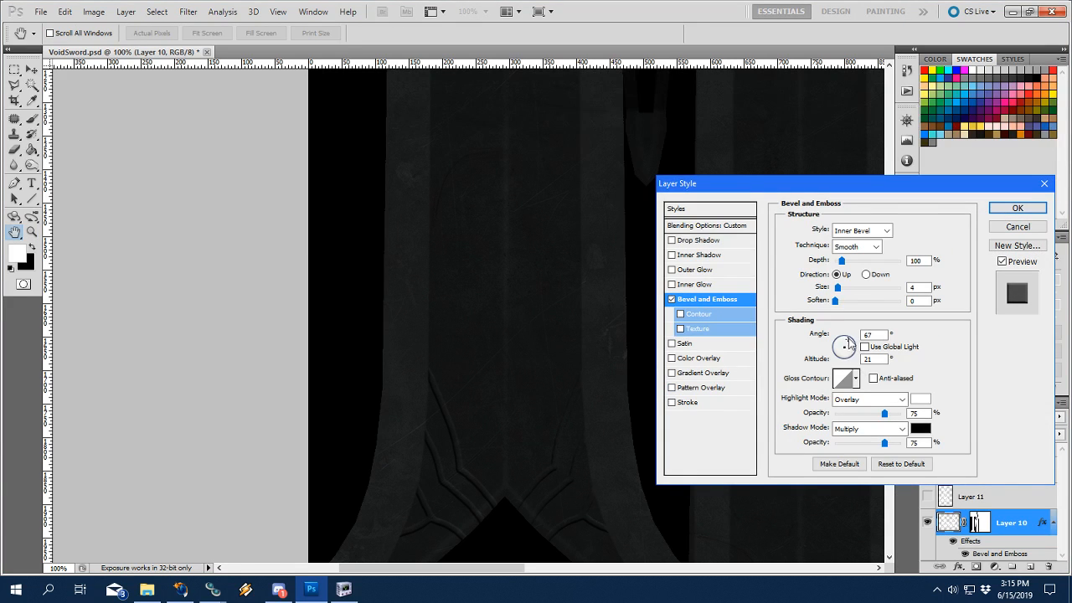
click(847, 346)
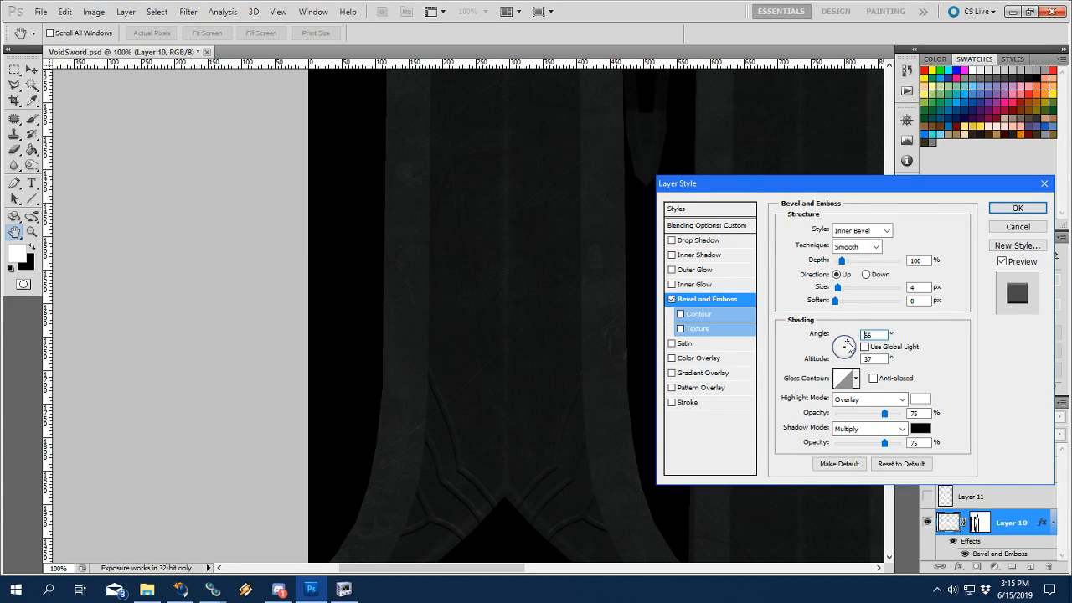
click(843, 346)
drag(845, 348, 850, 352)
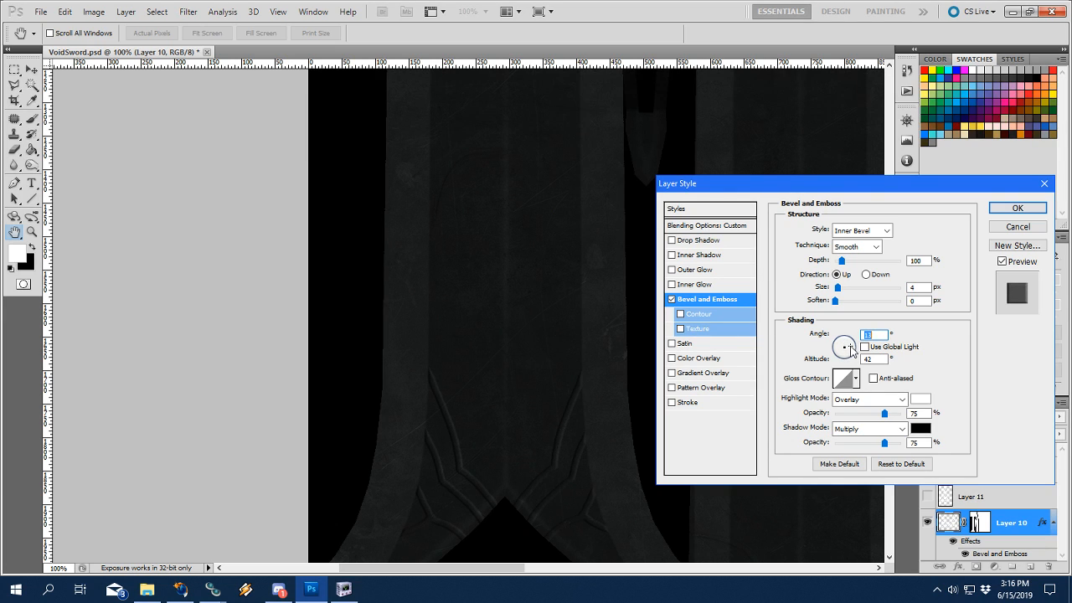
click(1017, 208)
Nudge the selected right-hand grooves on Layer 10 into line with the left-hand ones and deselect.
key(z)
drag(620, 472, 628, 413)
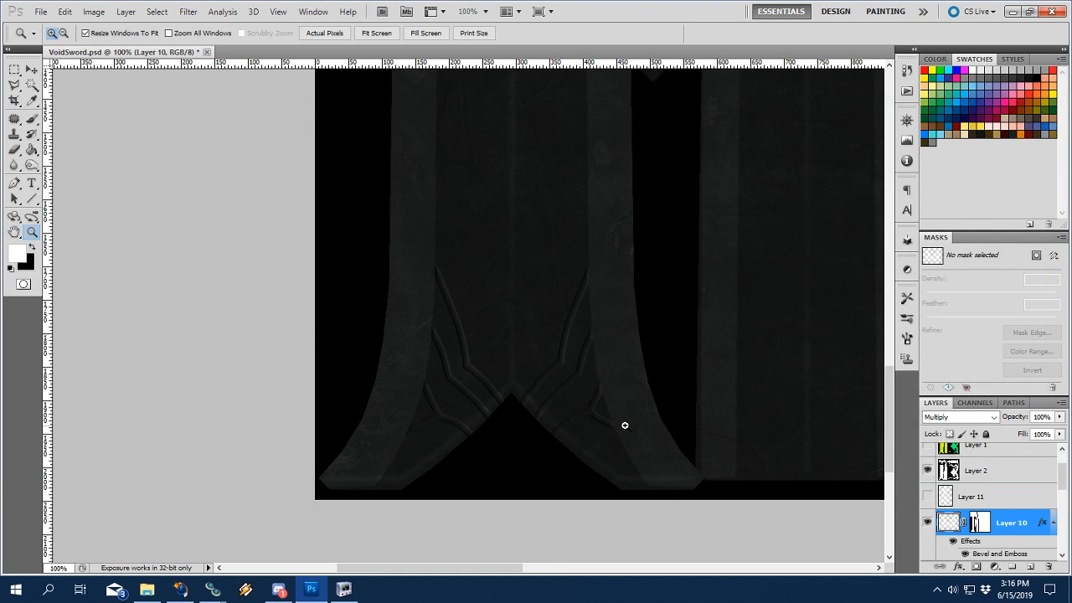
key(ctrl+h)
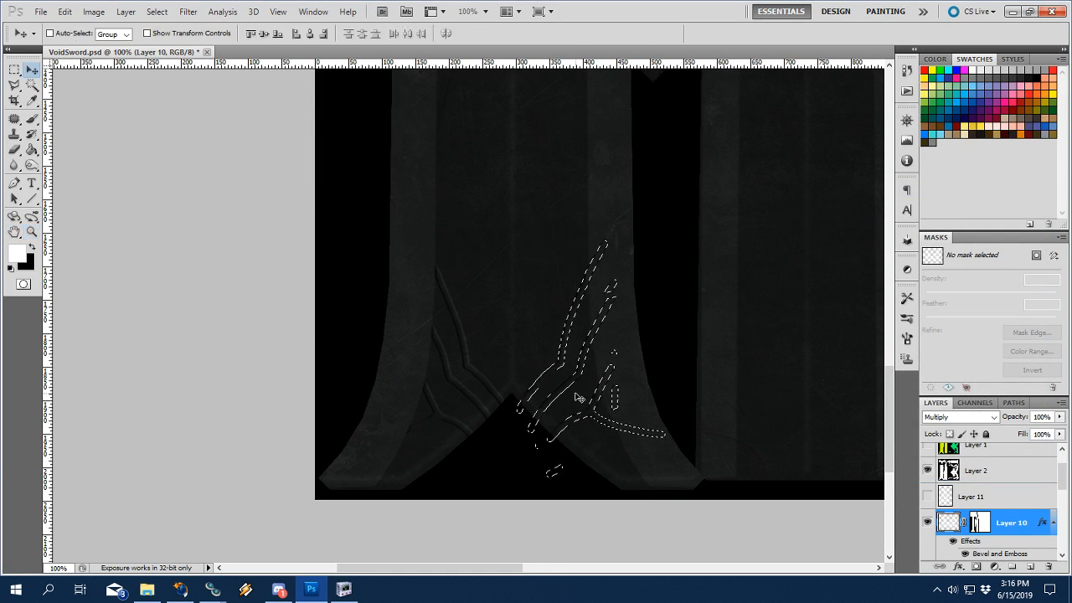
click(574, 392)
key(v)
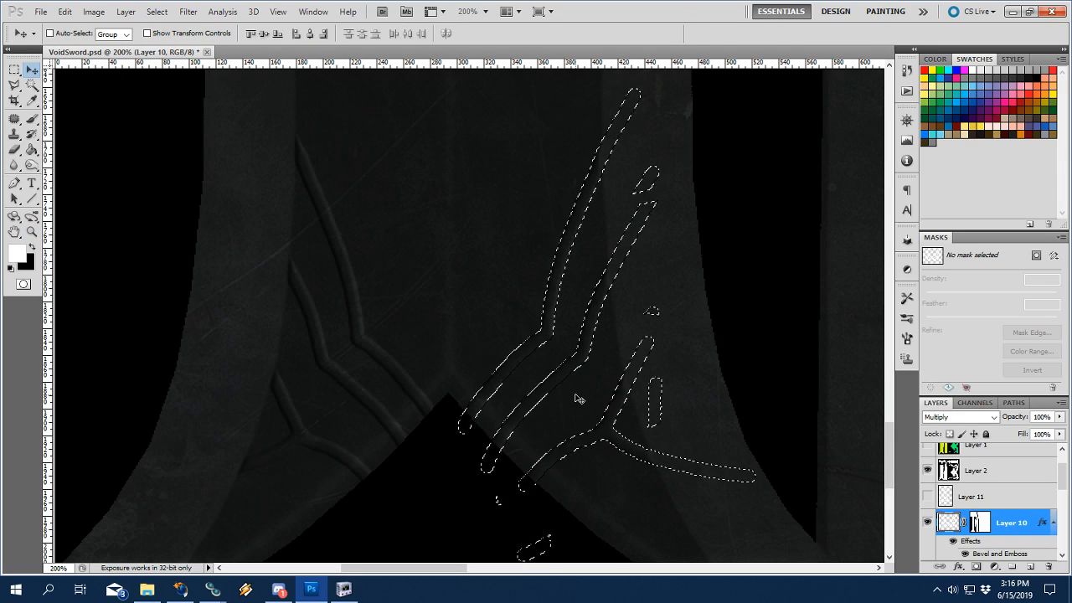
drag(572, 392, 576, 396)
key(ctrl+z)
drag(591, 316, 593, 317)
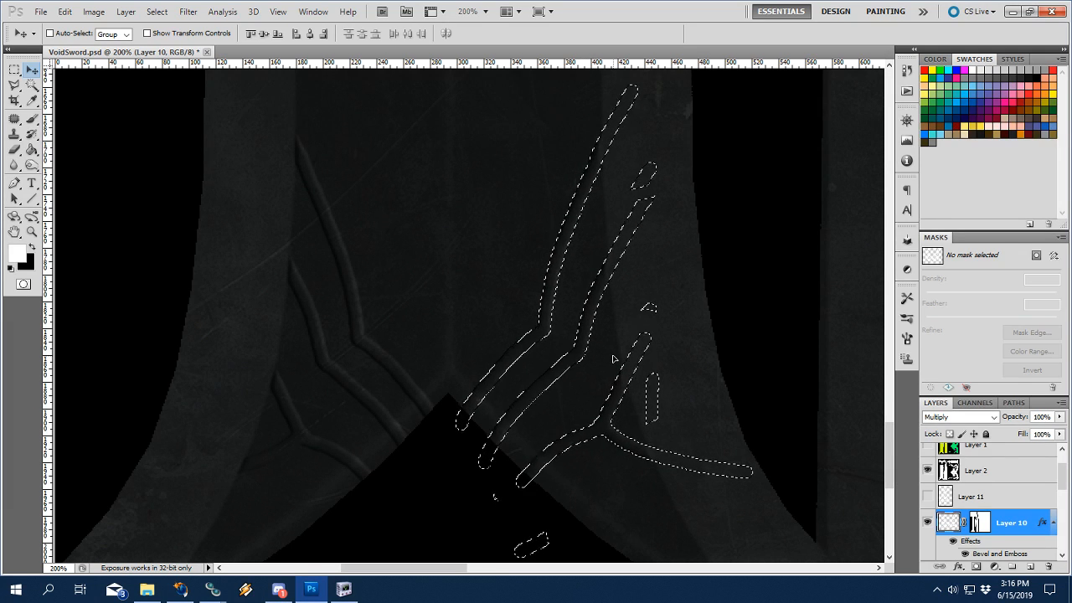
key(ctrl+d)
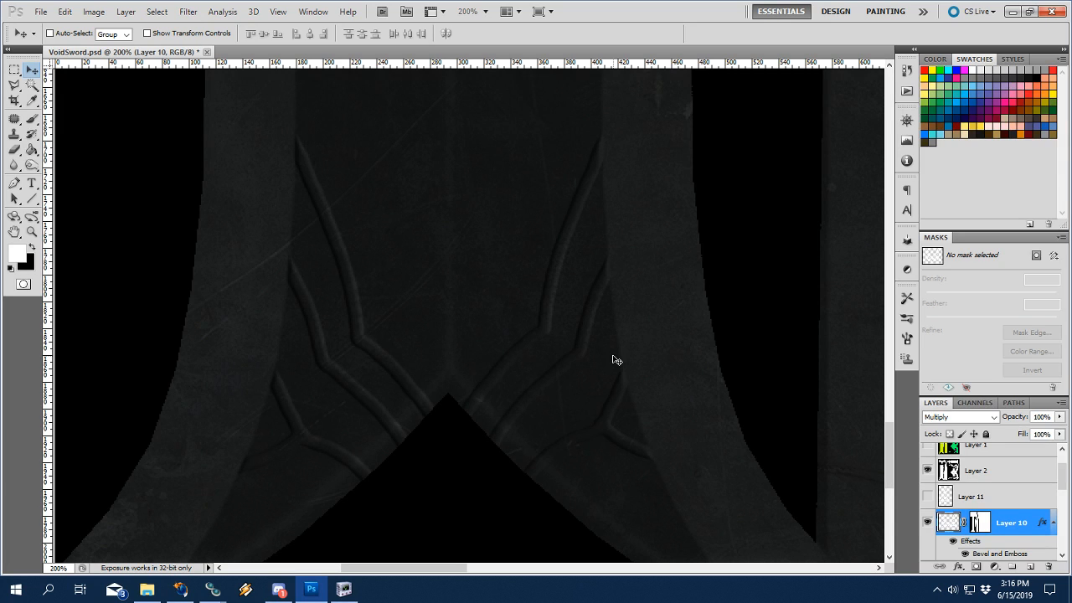
Clear the layer style from Layer 10 and set its blend mode back to Multiply.
key(z)
alt+click(484, 300)
alt+click(484, 300)
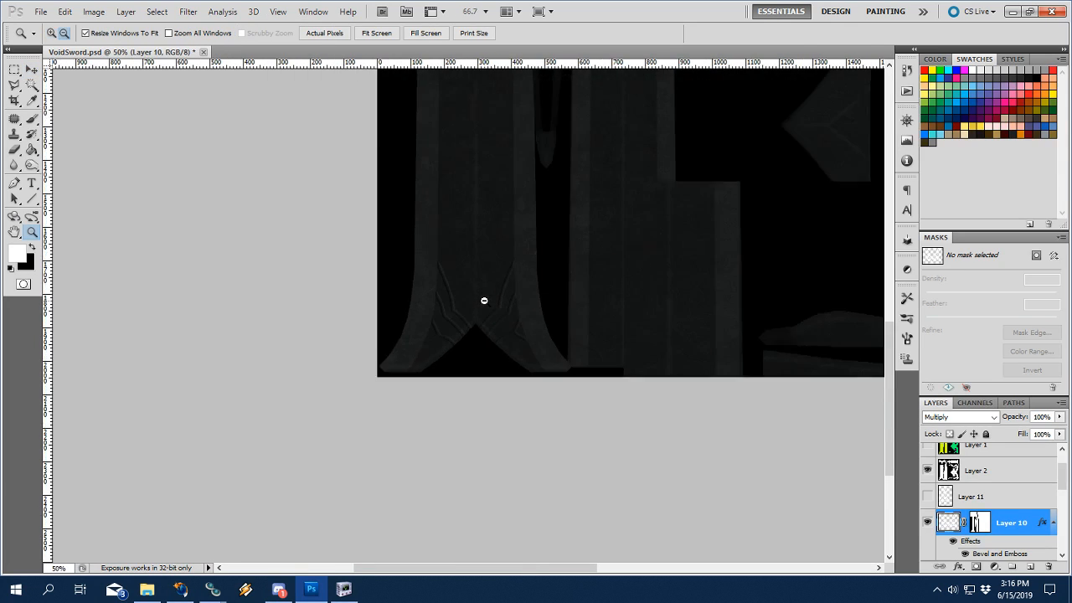
scroll(502, 297, up, 3)
scroll(940, 500, down, 1)
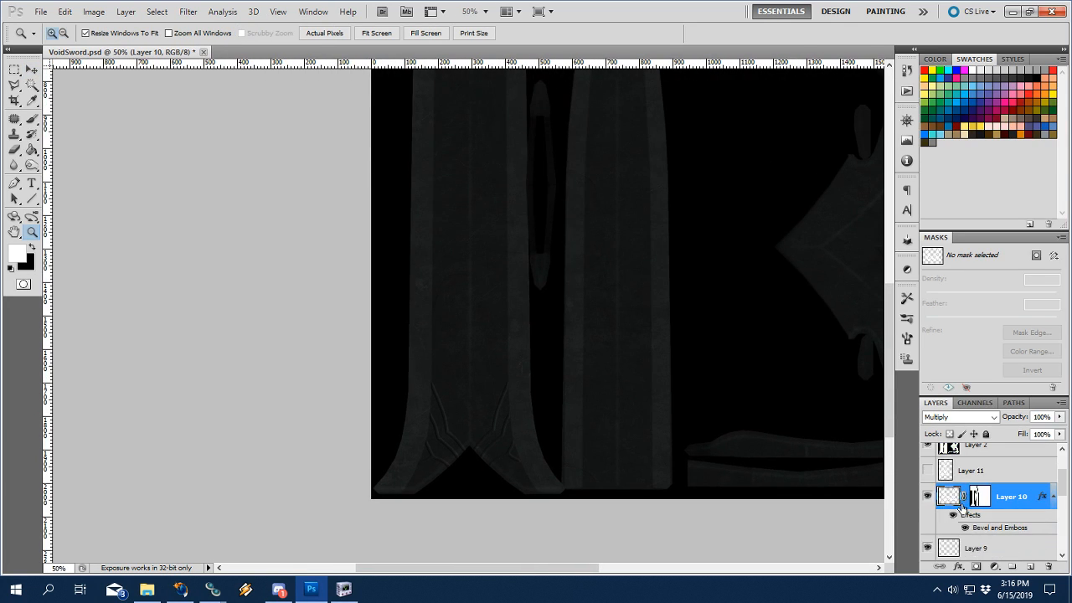
right_click(1005, 499)
click(936, 443)
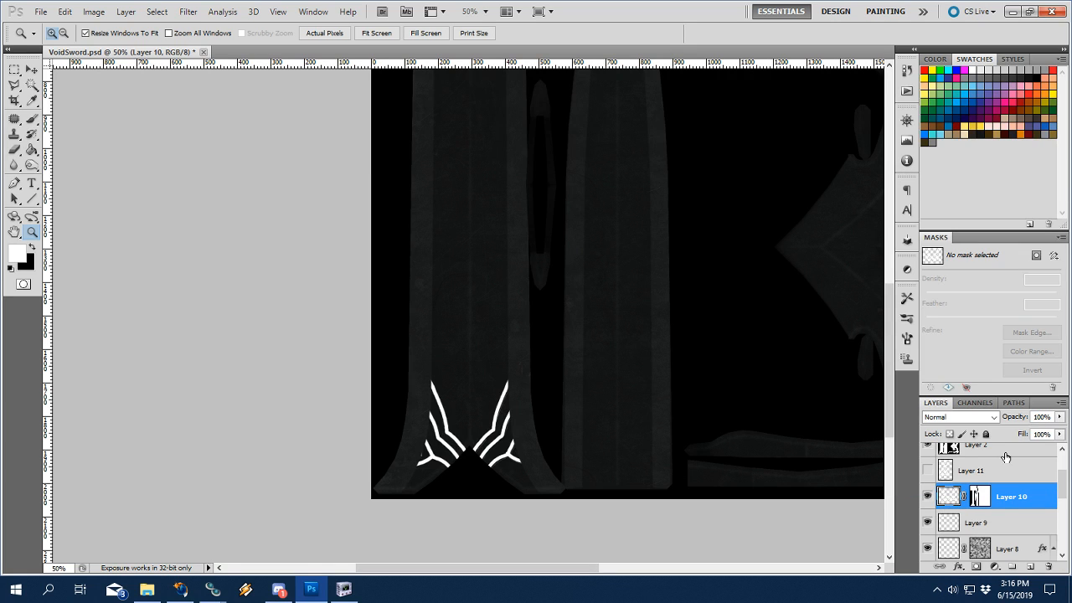
click(991, 420)
click(931, 117)
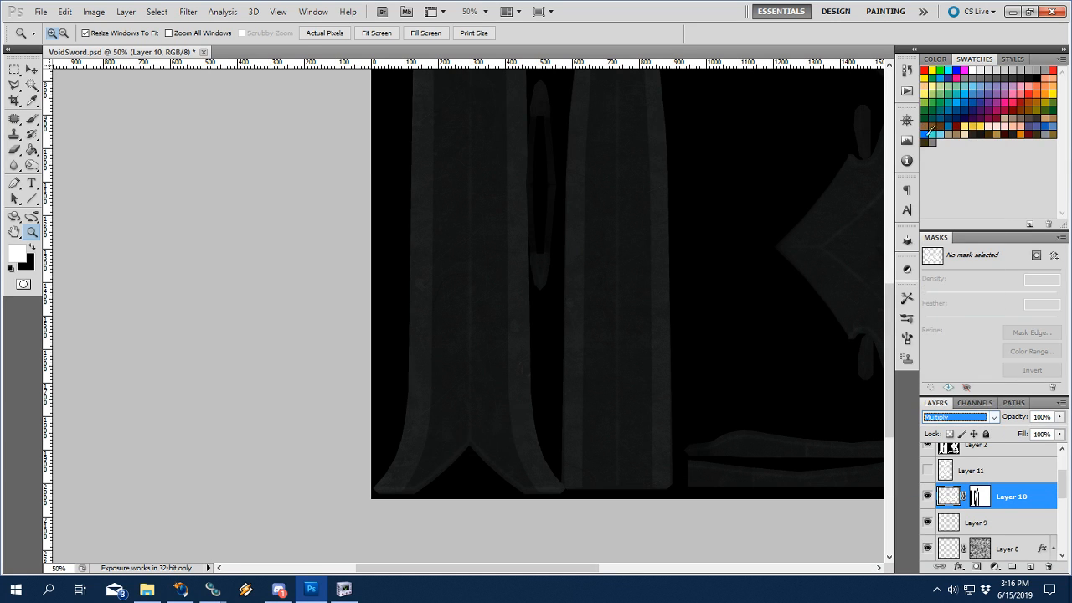
Add a black Inner Glow with Multiply blending to Layer 10 and inspect the grooves up close.
double_click(945, 498)
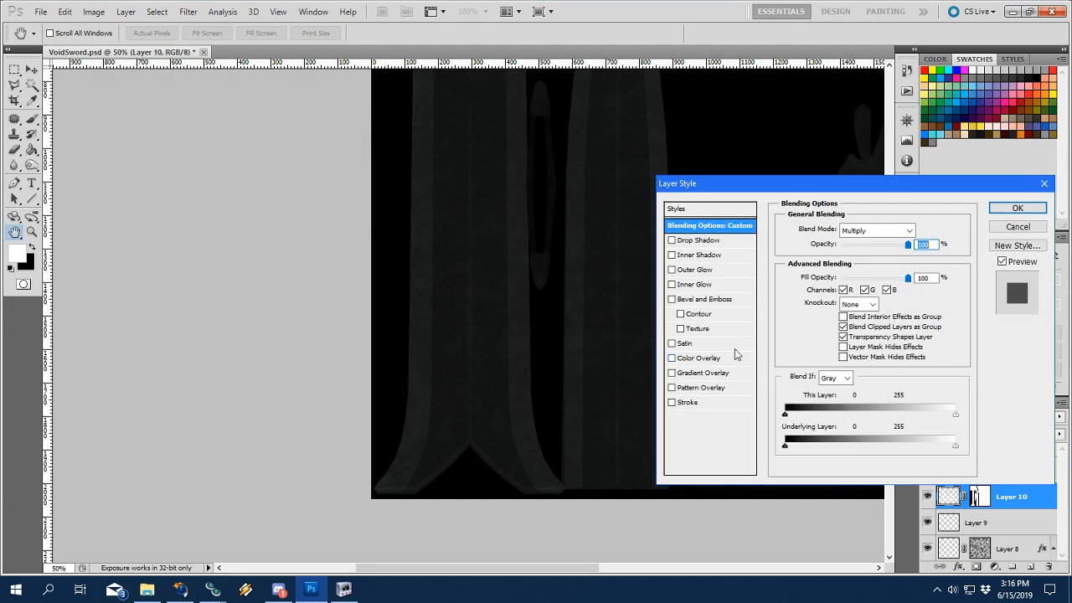
click(694, 285)
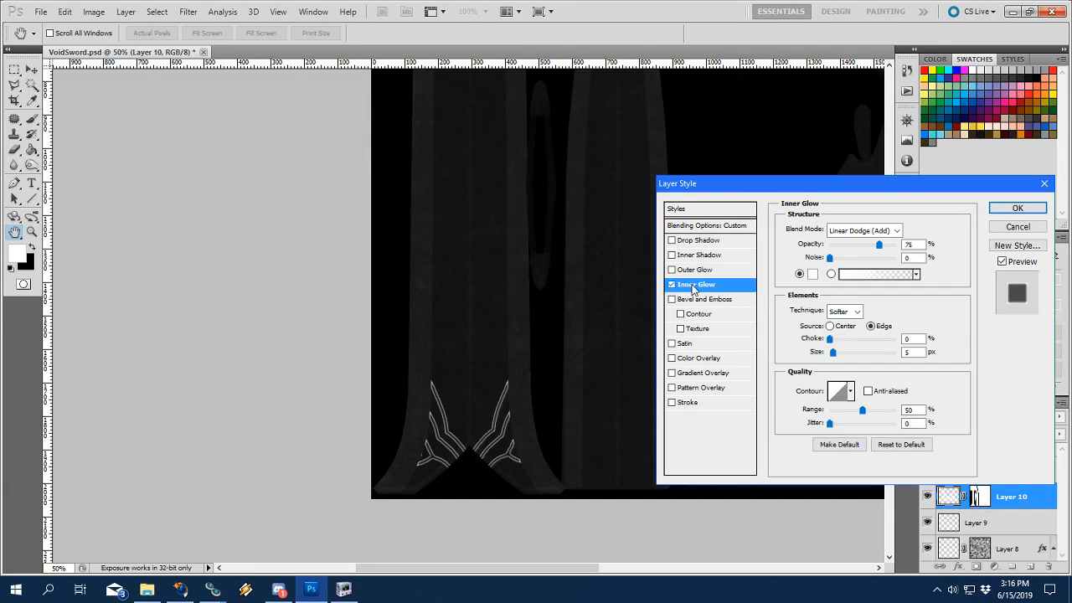
click(871, 230)
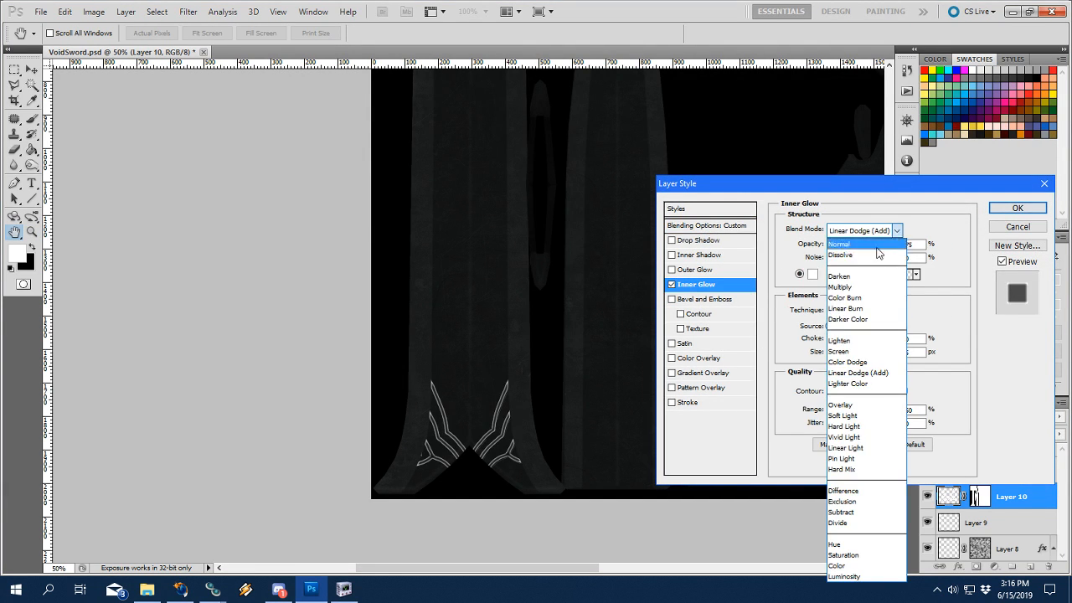
click(840, 286)
click(812, 273)
drag(879, 385, 1042, 506)
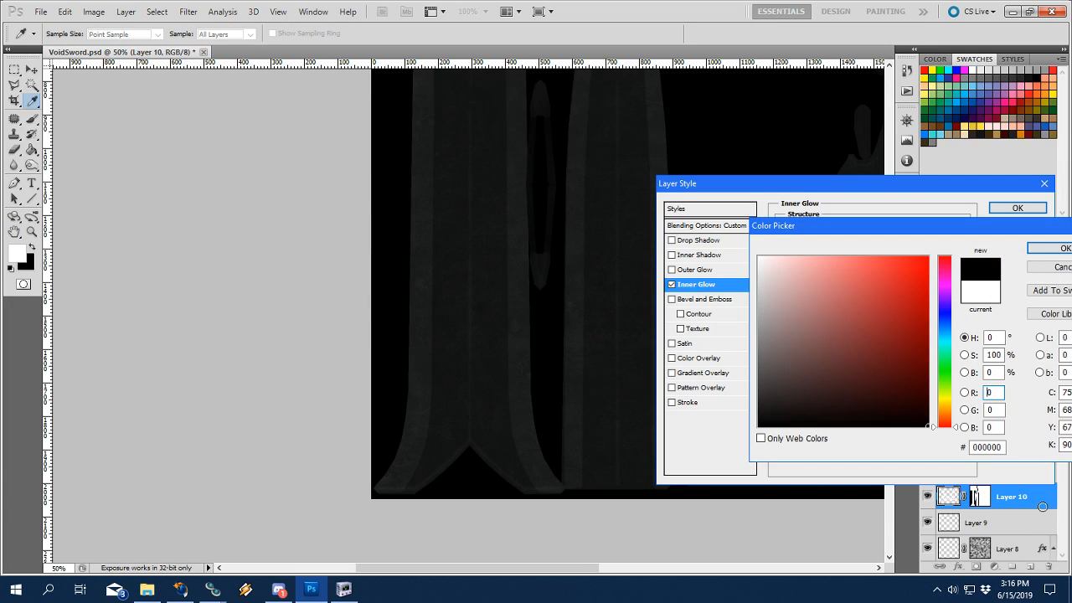
click(1061, 248)
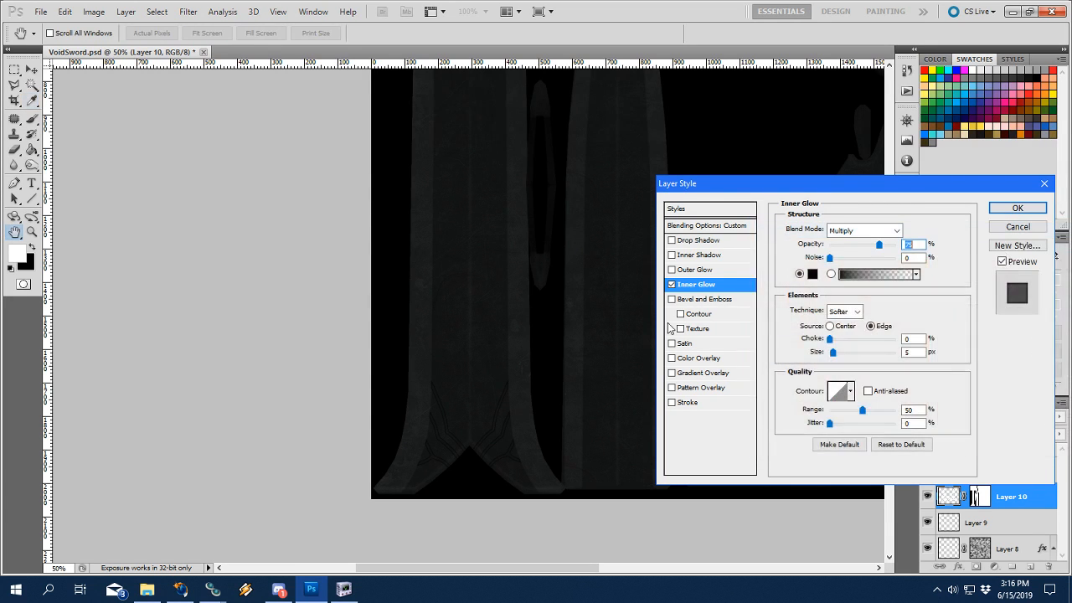
click(998, 208)
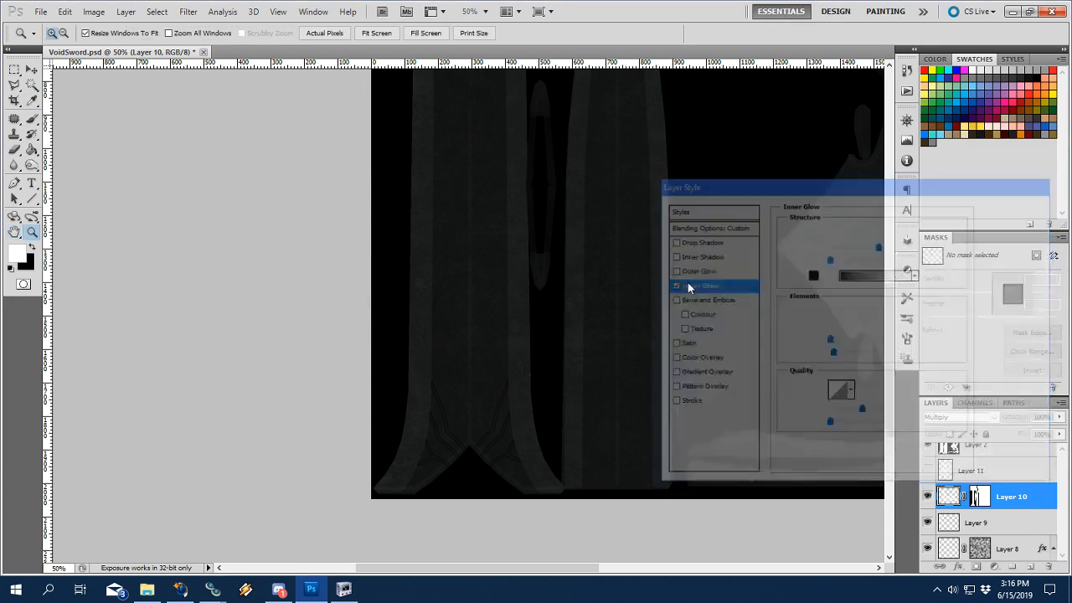
click(452, 411)
click(480, 389)
drag(472, 463, 487, 358)
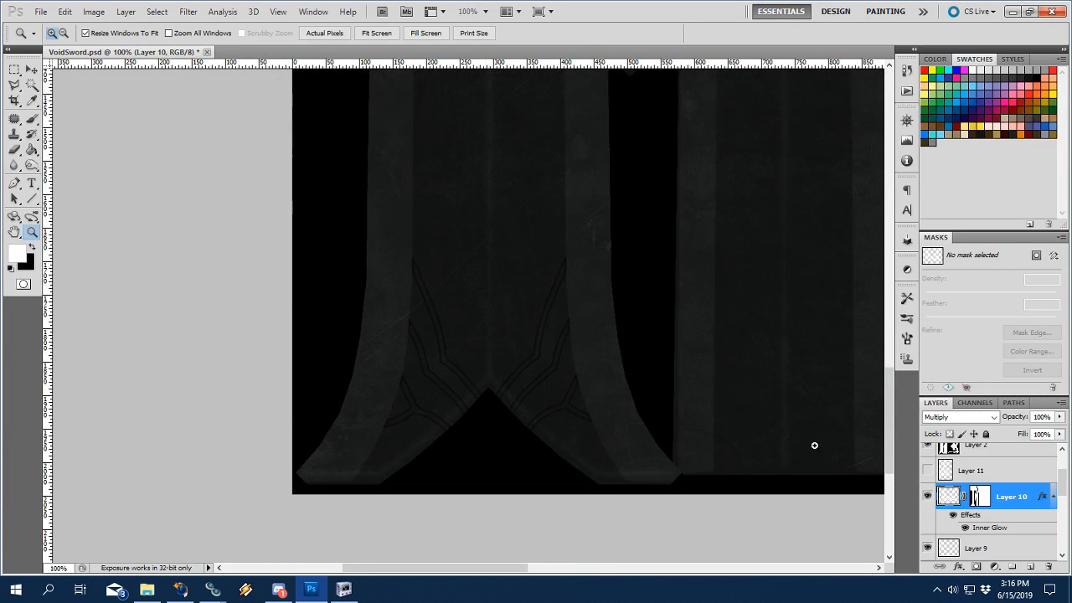
Disable Layer 10's Inner Glow and enable a Stroke effect positioned Inside.
double_click(947, 497)
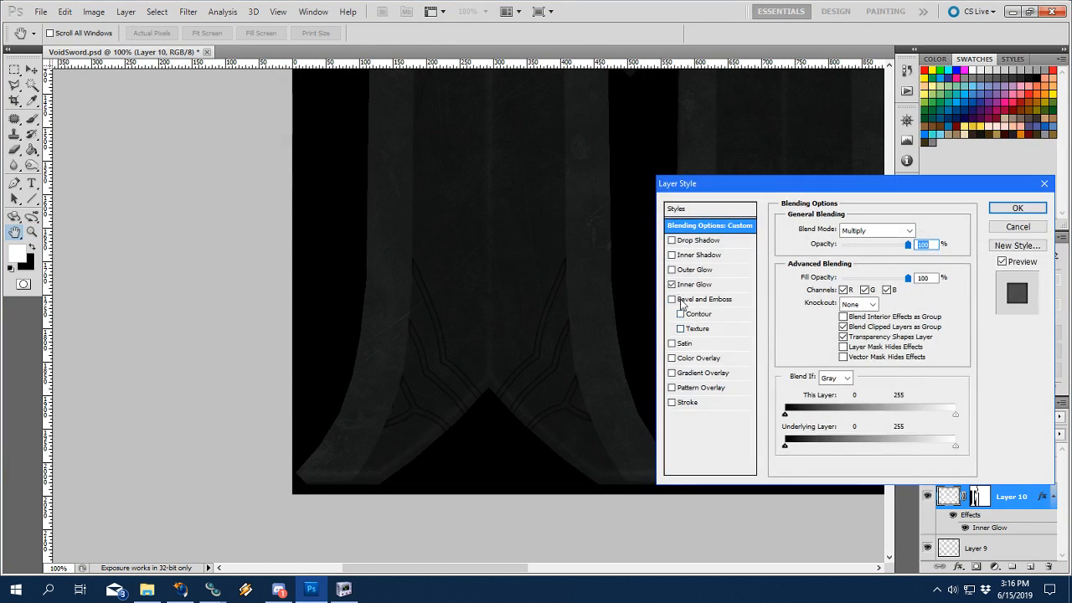
click(671, 284)
click(671, 403)
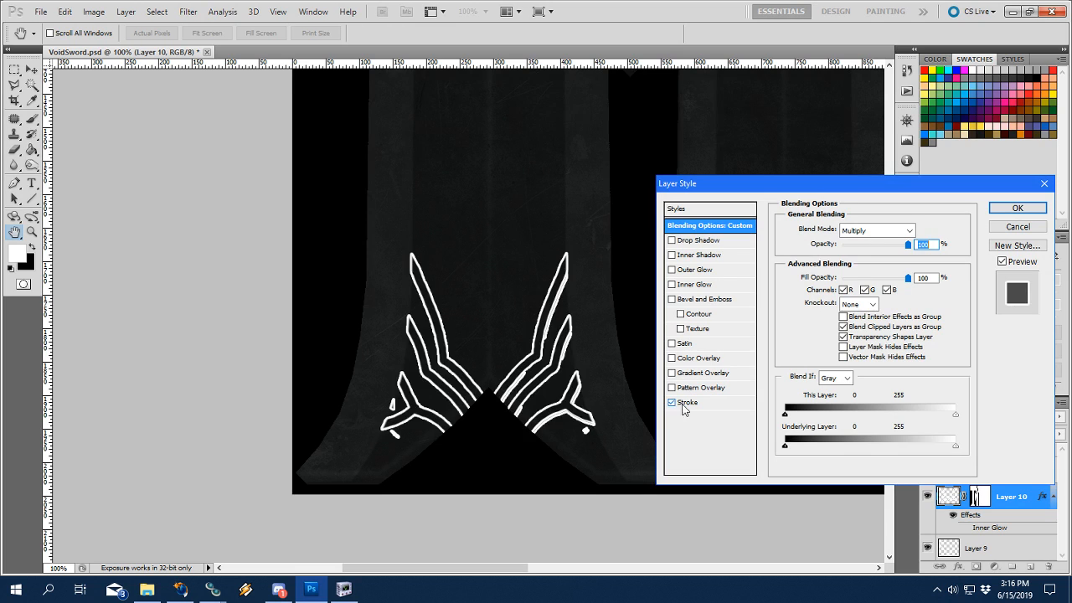
click(687, 404)
click(846, 243)
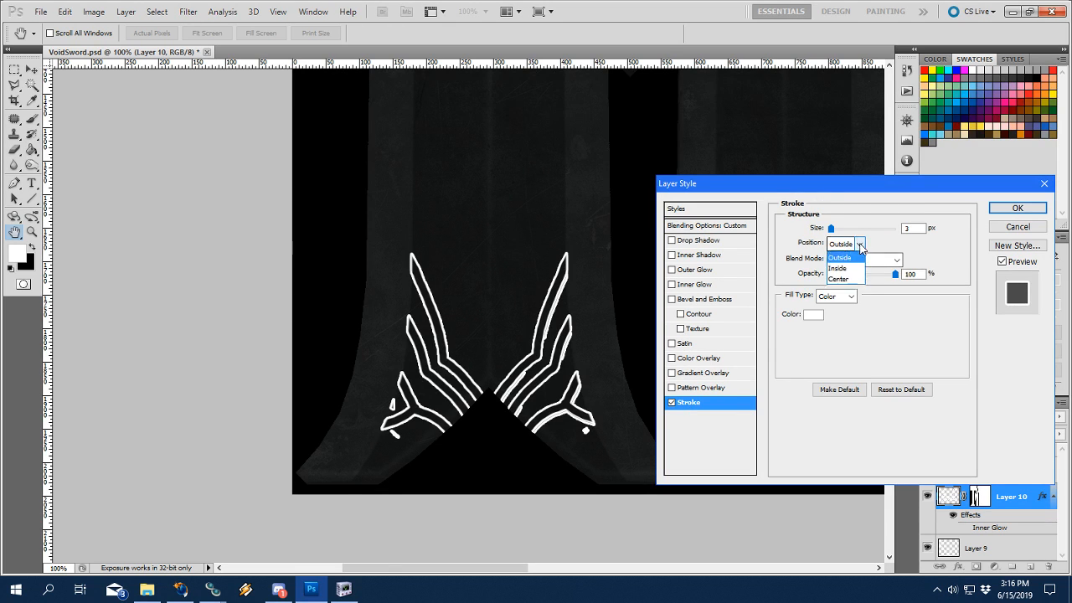
click(854, 277)
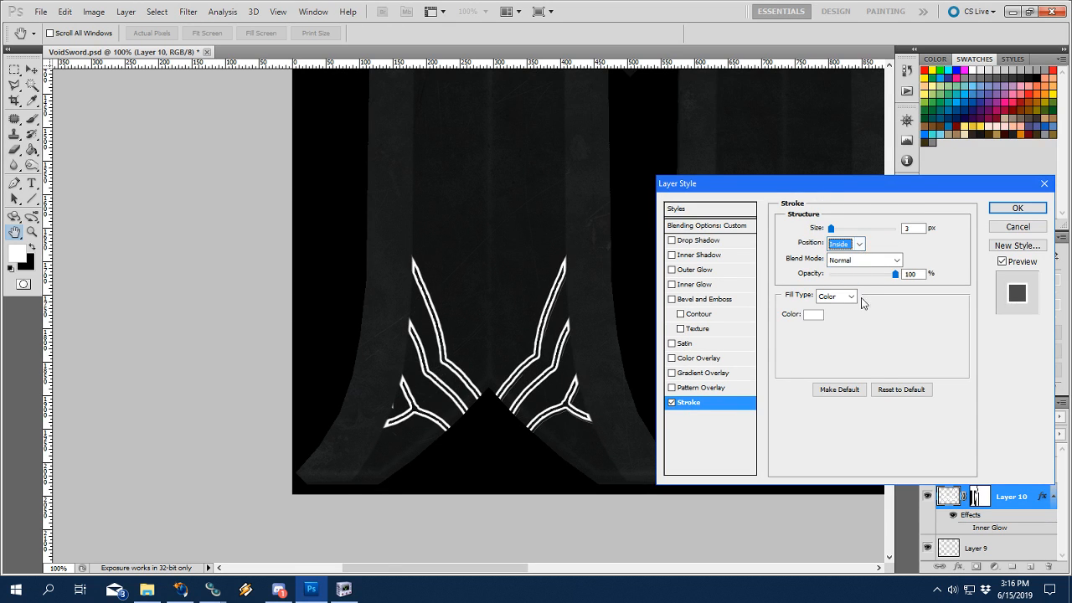
Keep the stroke's blend mode at Normal and set its colour to black.
click(895, 261)
click(949, 187)
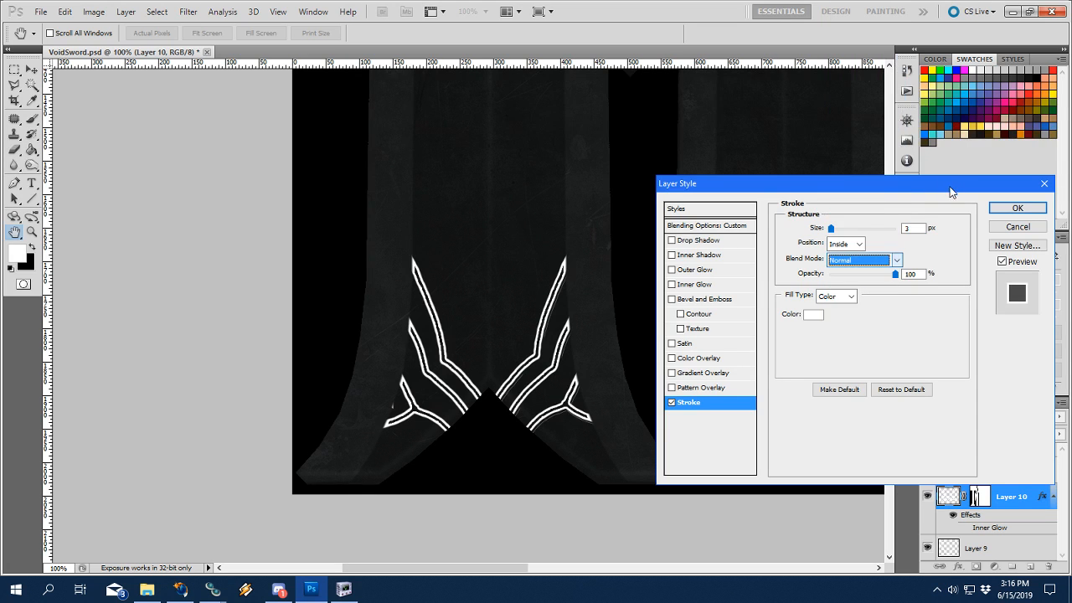
click(814, 320)
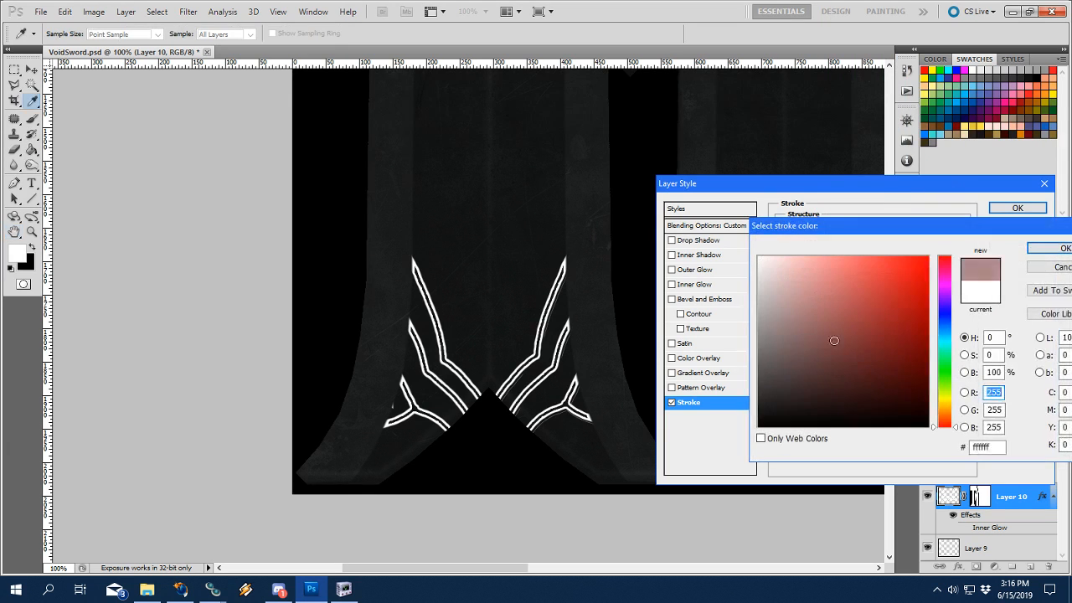
click(928, 426)
click(1051, 247)
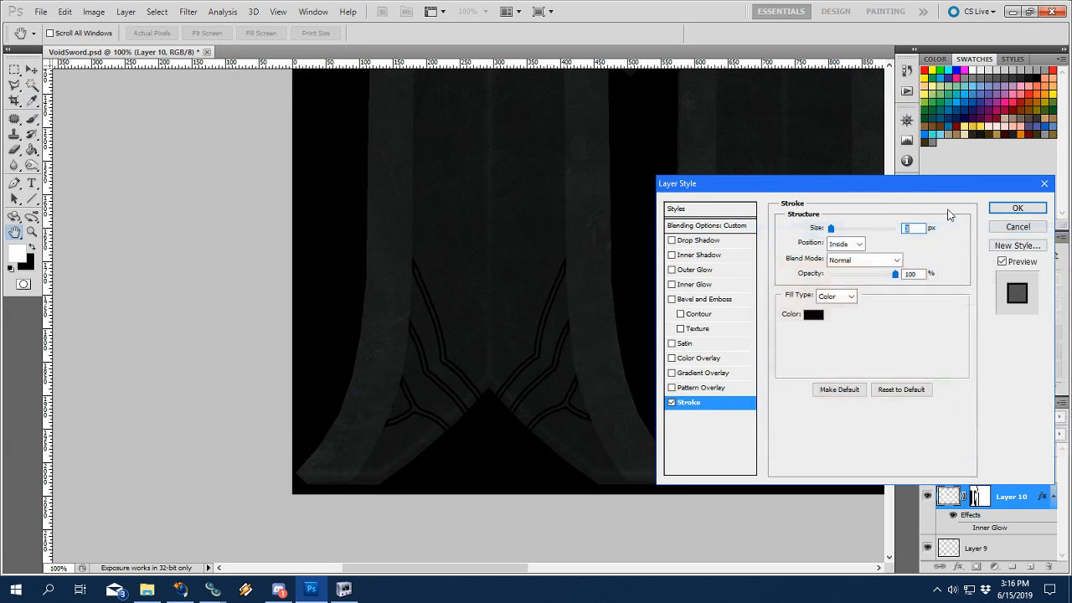
Set Layer 10's stroke to 2 px size, 30% opacity and Multiply blending, and apply the layer style.
key(Down)
key(Tab)
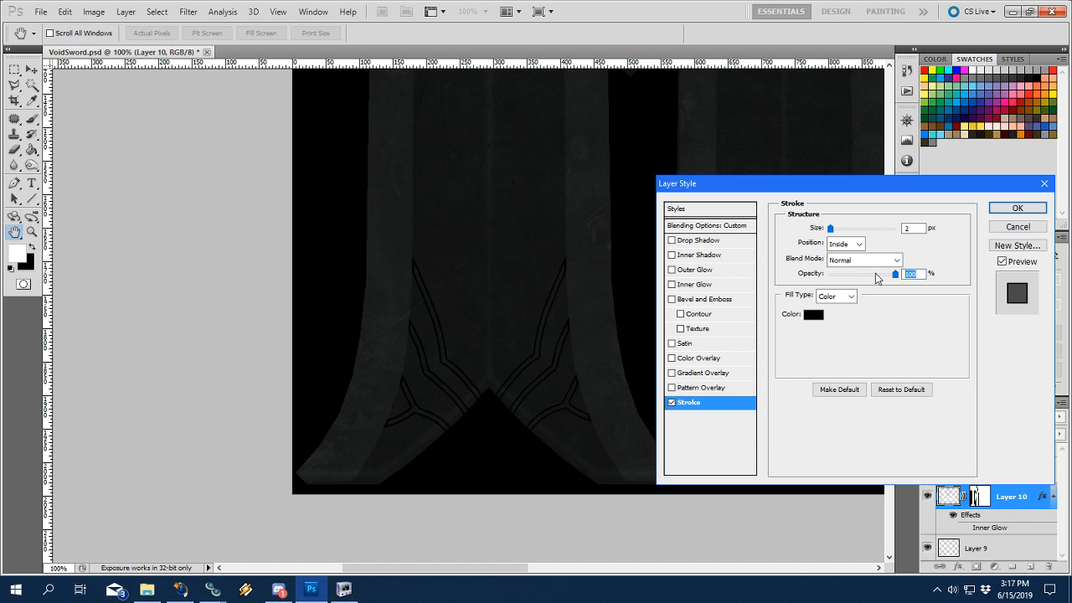
key(BackSpace)
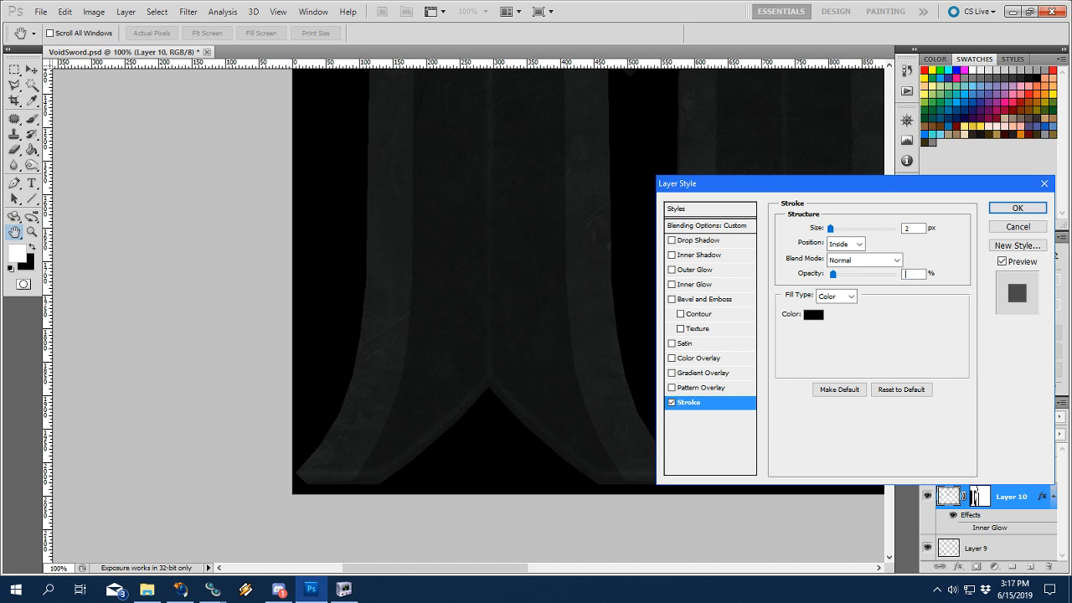
text(30)
click(896, 260)
click(853, 52)
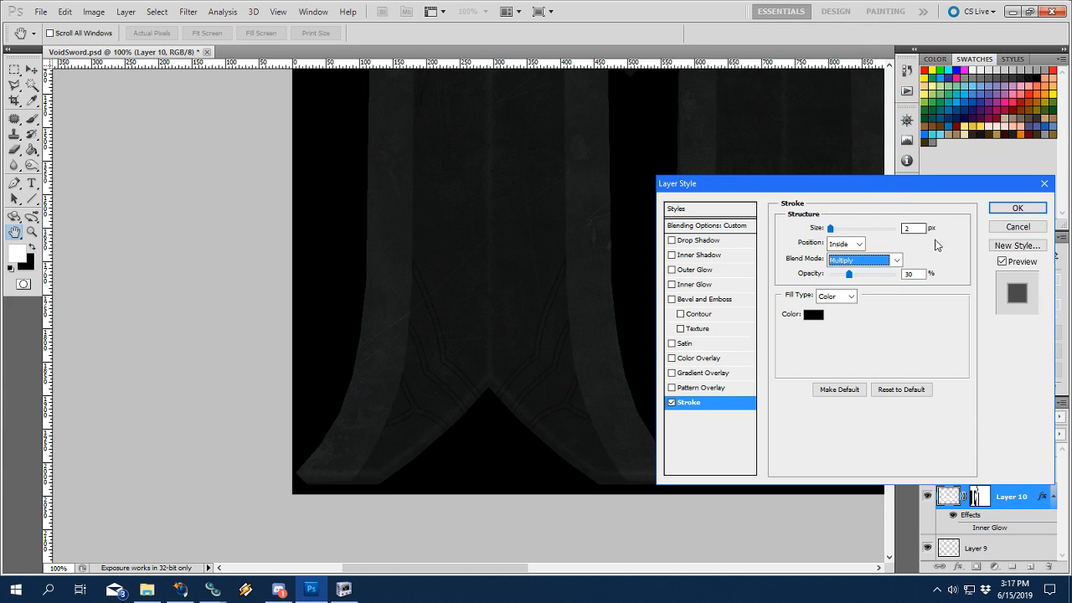
click(1017, 210)
Inspect the stroked grooves at the blade base up close and check them against the whole texture sheet.
key(z)
click(467, 318)
click(467, 319)
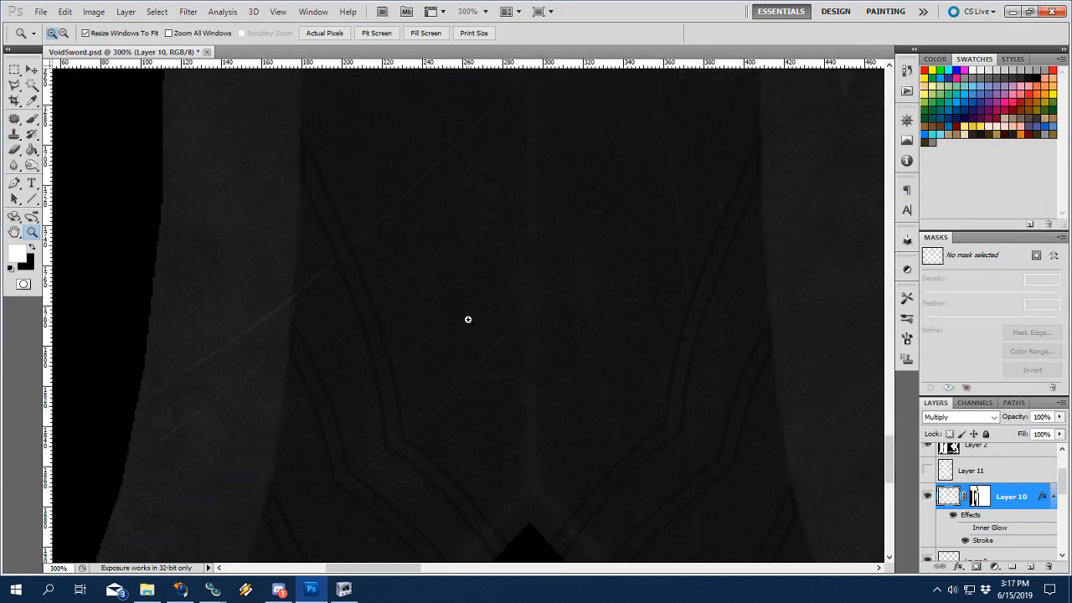
alt+click(601, 340)
alt+click(601, 340)
alt+click(601, 340)
alt+click(601, 340)
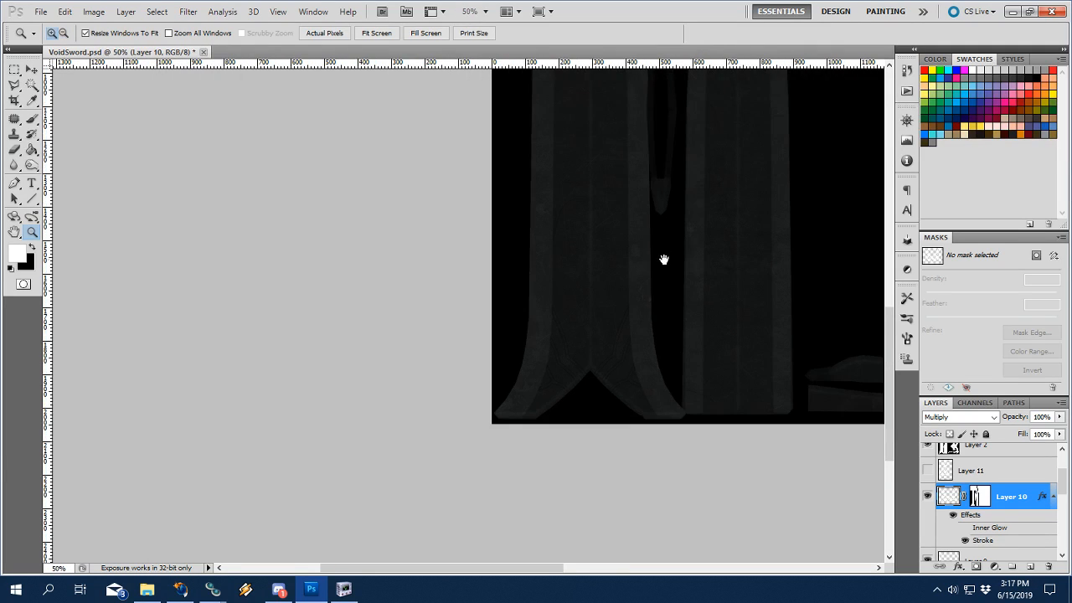
drag(663, 259, 509, 372)
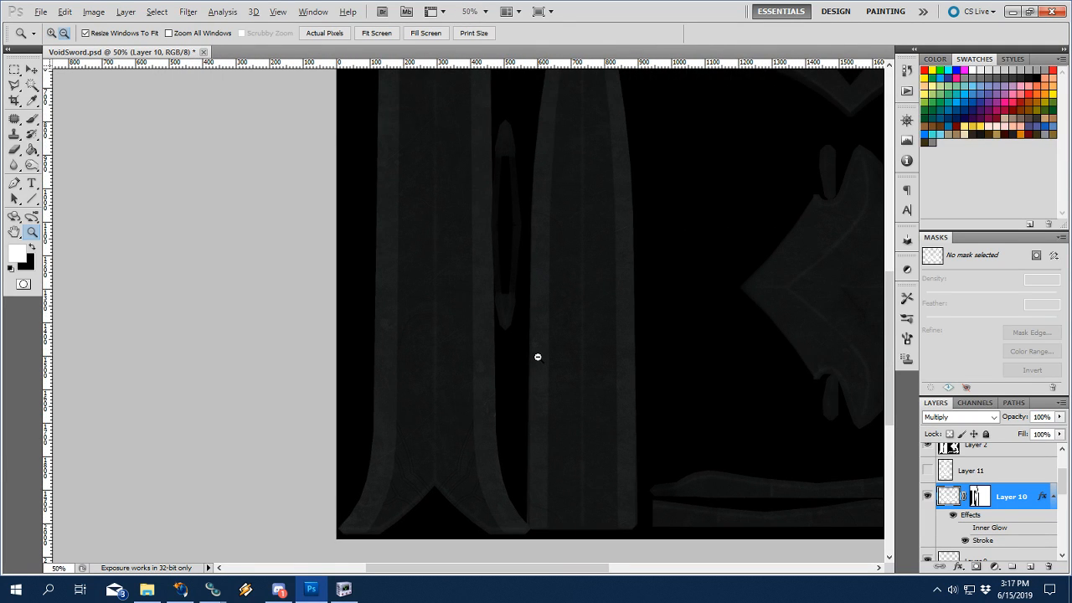
alt+click(538, 357)
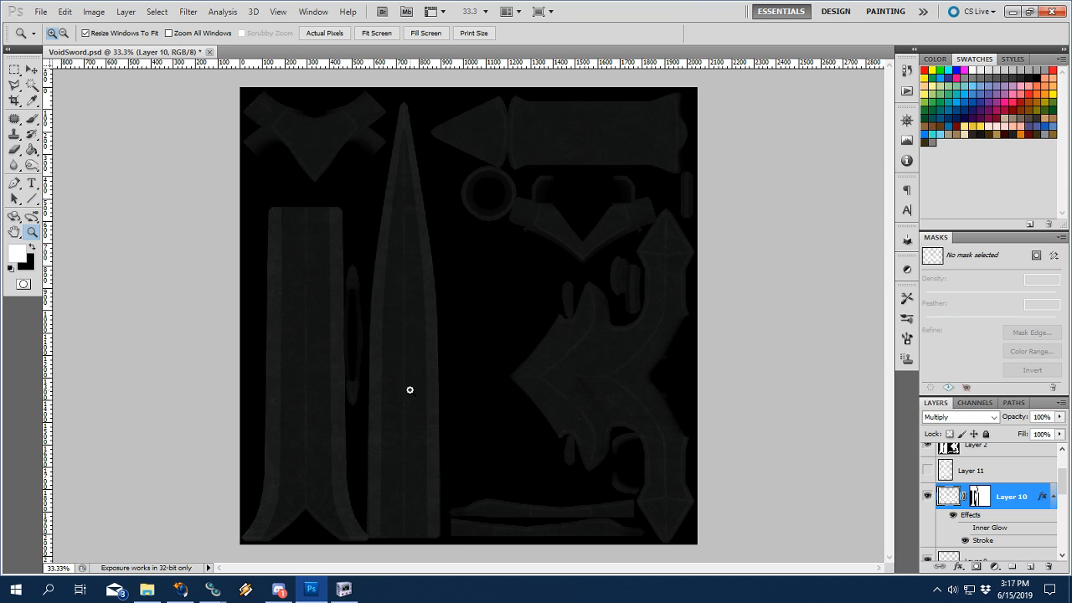
Switch to Firefox and examine the void sword references, including the blue-runed artwork and the Castlevania metal letter opener search result.
click(180, 588)
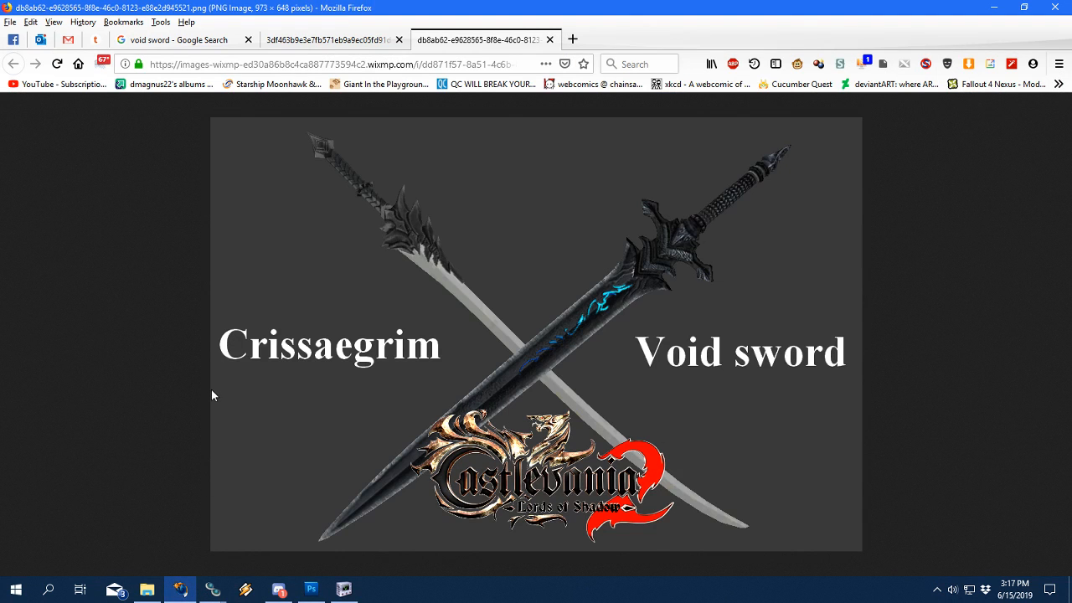
click(311, 47)
scroll(521, 270, up, 5)
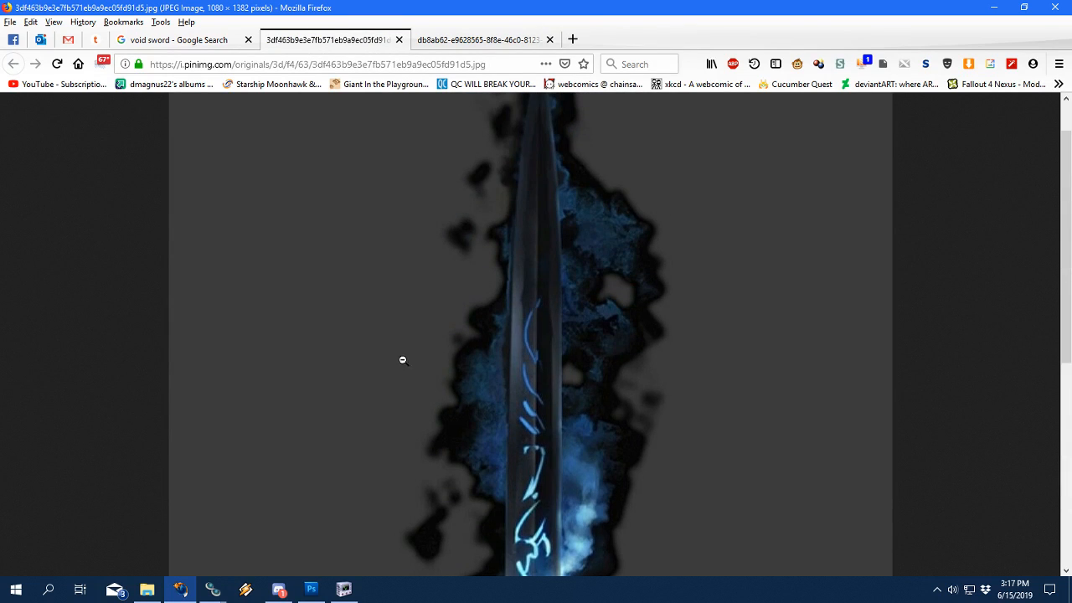
scroll(403, 360, down, 4)
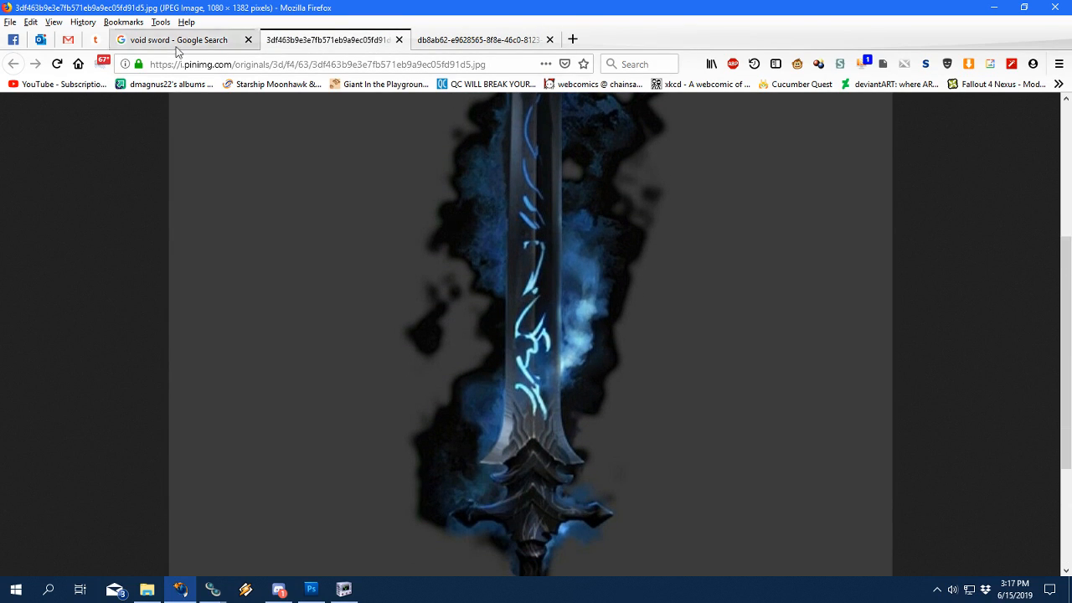
click(238, 43)
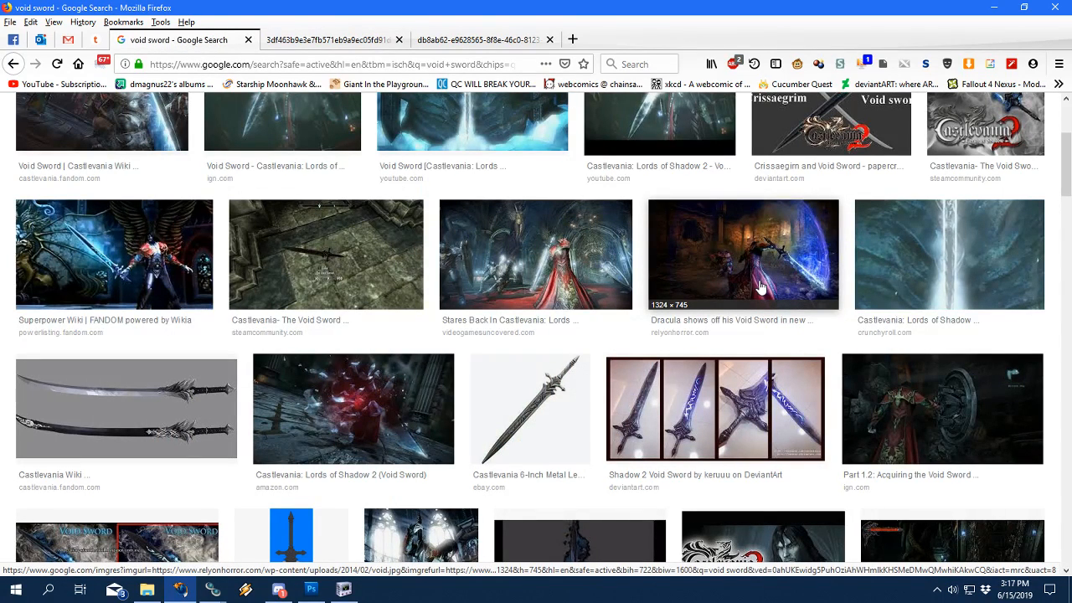
click(550, 411)
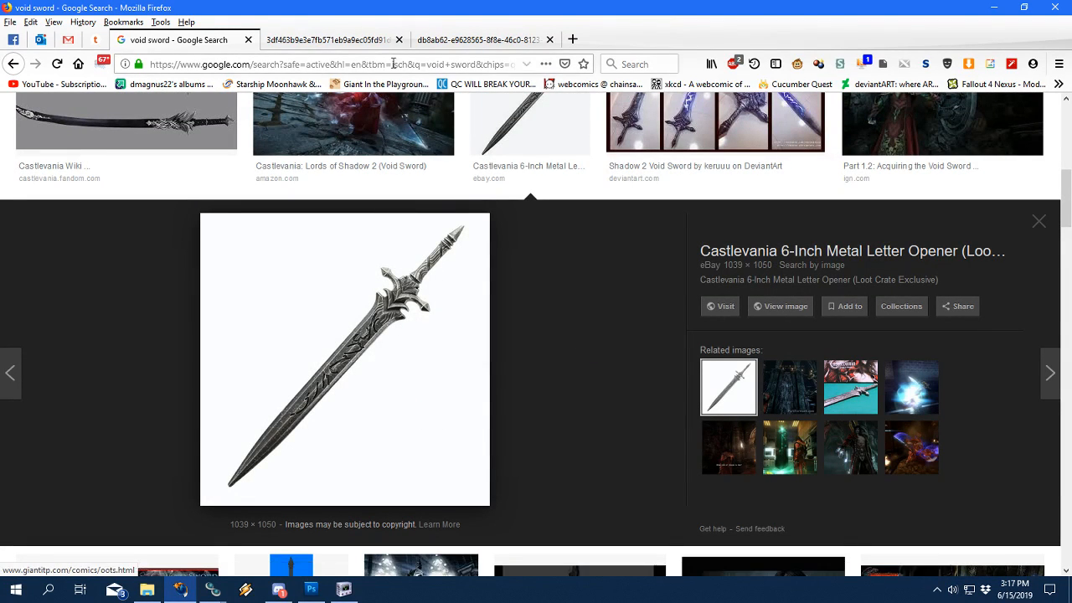
click(356, 44)
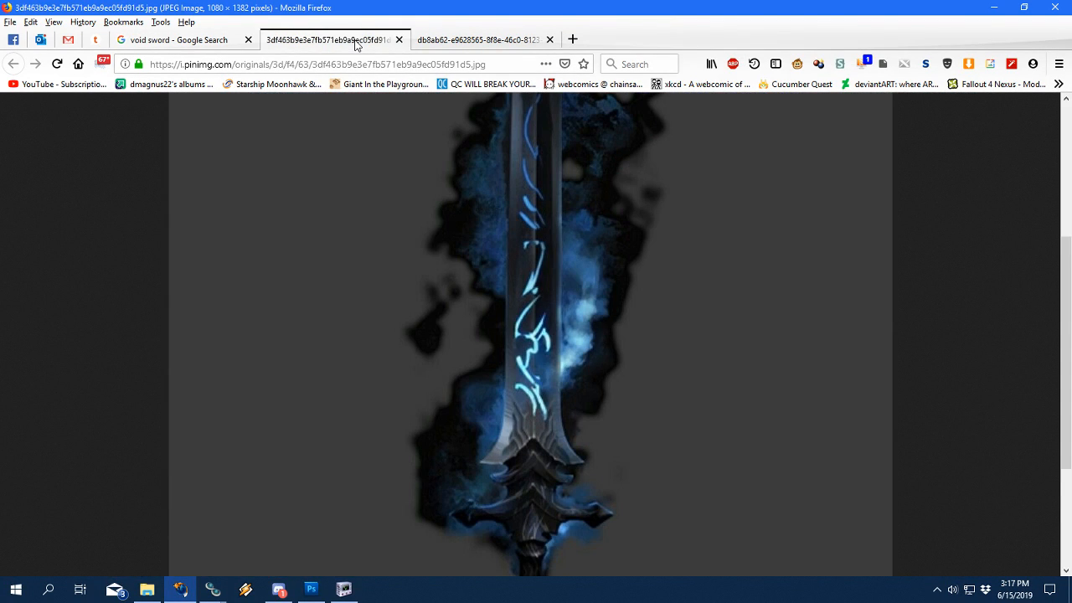
scroll(438, 302, down, 3)
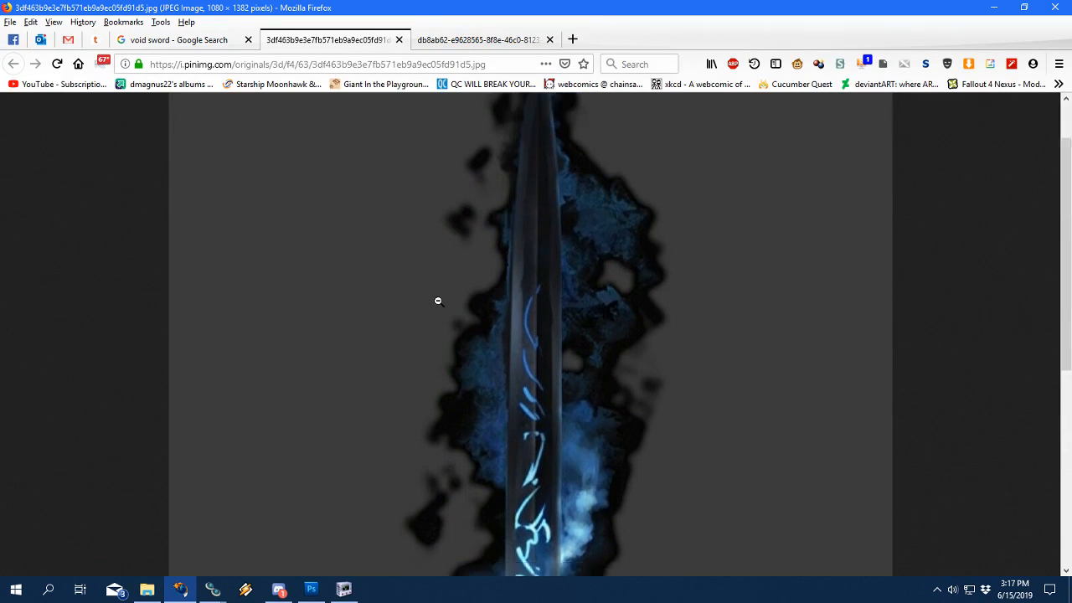
scroll(438, 300, up, 3)
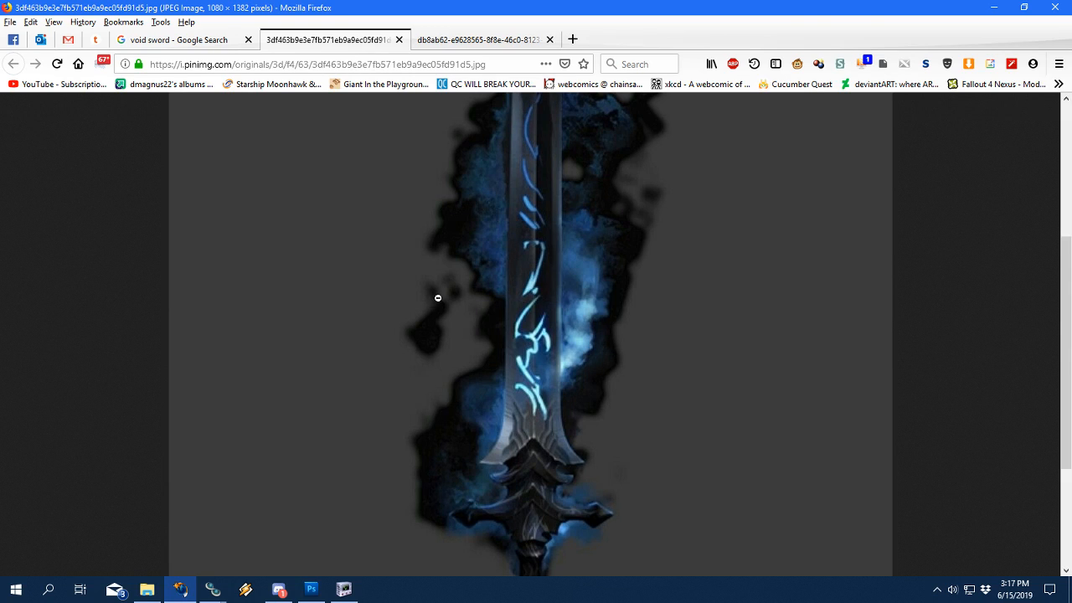
scroll(446, 258, up, 3)
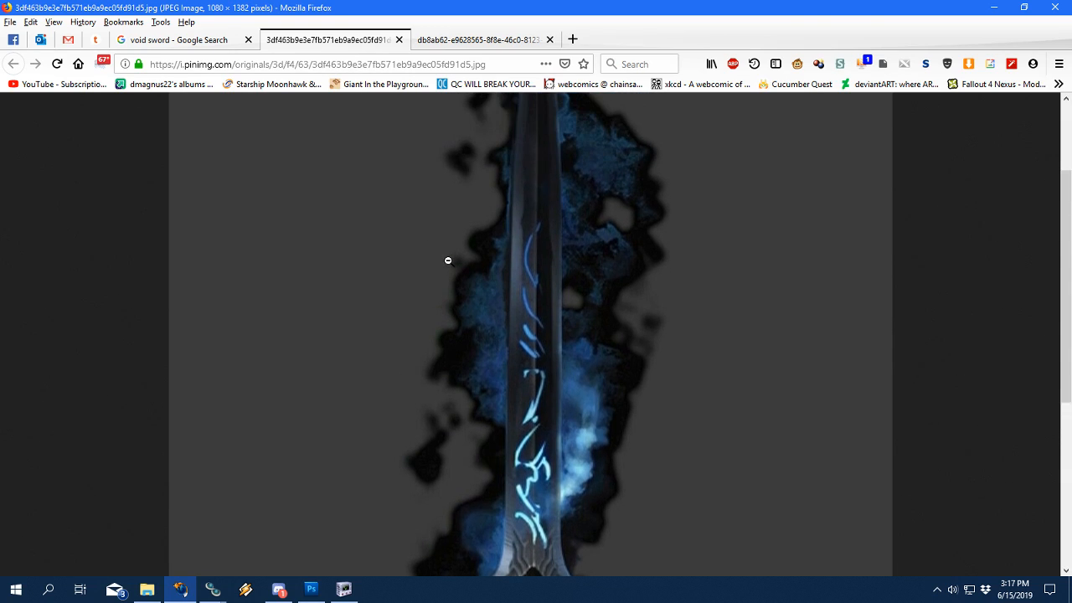
scroll(402, 217, down, 3)
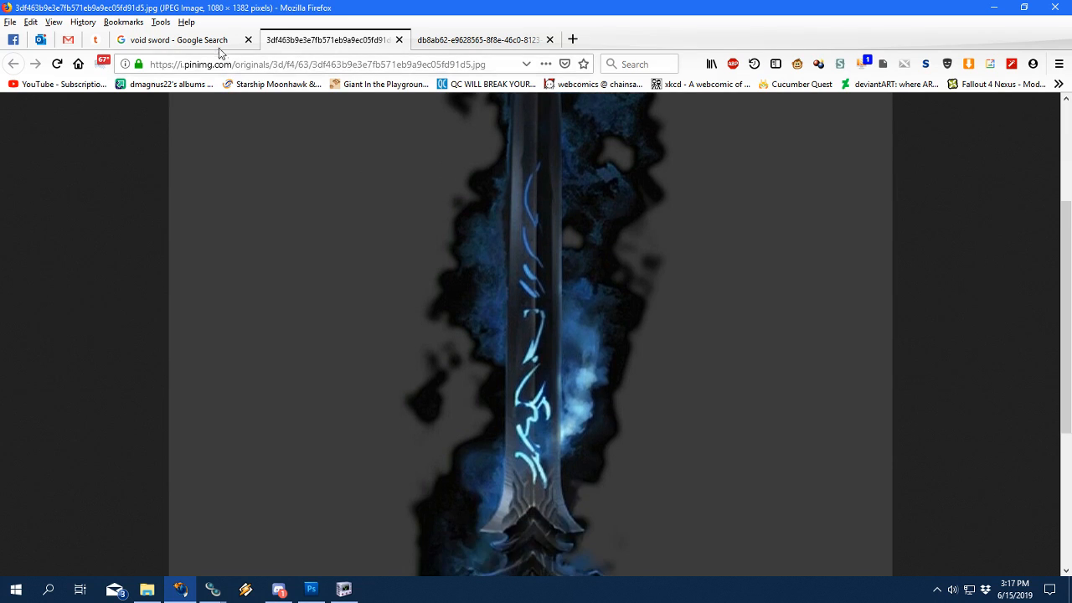
Compare the letter opener result with the blue-runed artwork and open the letter opener picture at full size in its own tab.
click(220, 42)
click(330, 39)
click(220, 42)
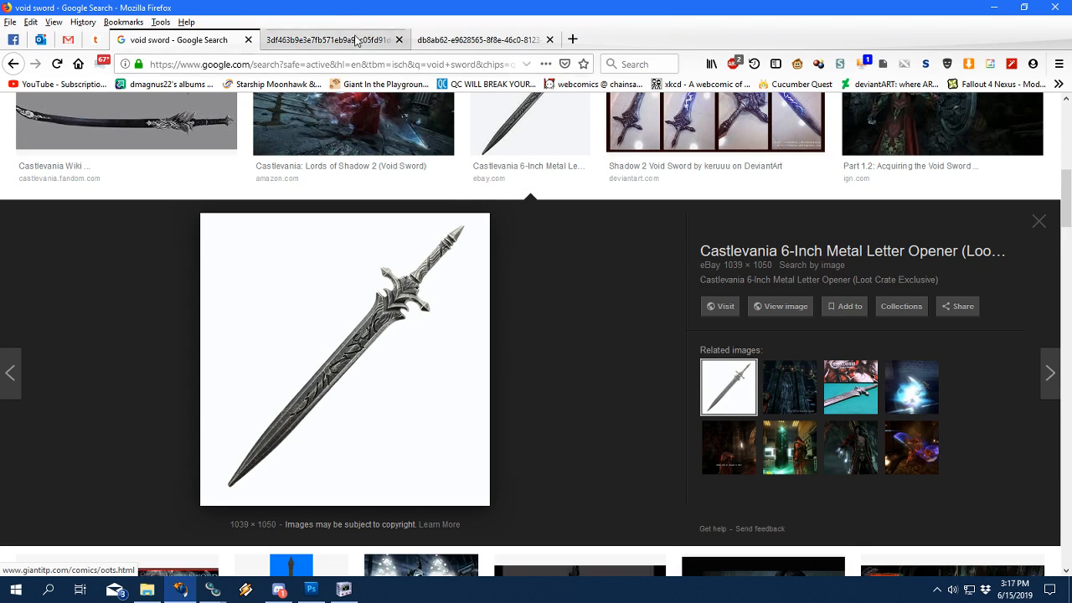
click(331, 40)
click(219, 40)
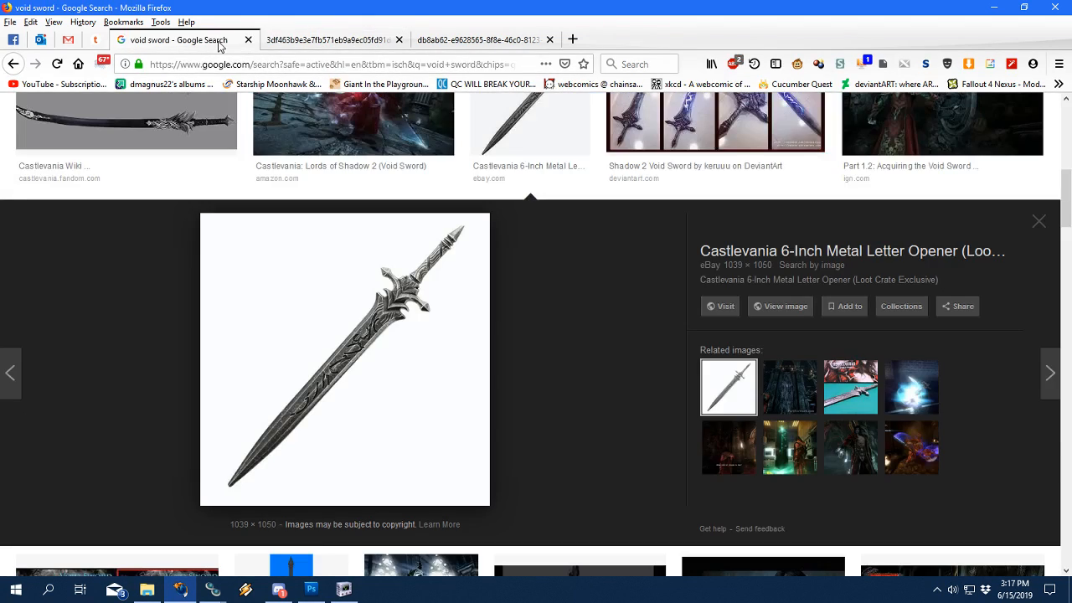
click(725, 310)
click(567, 339)
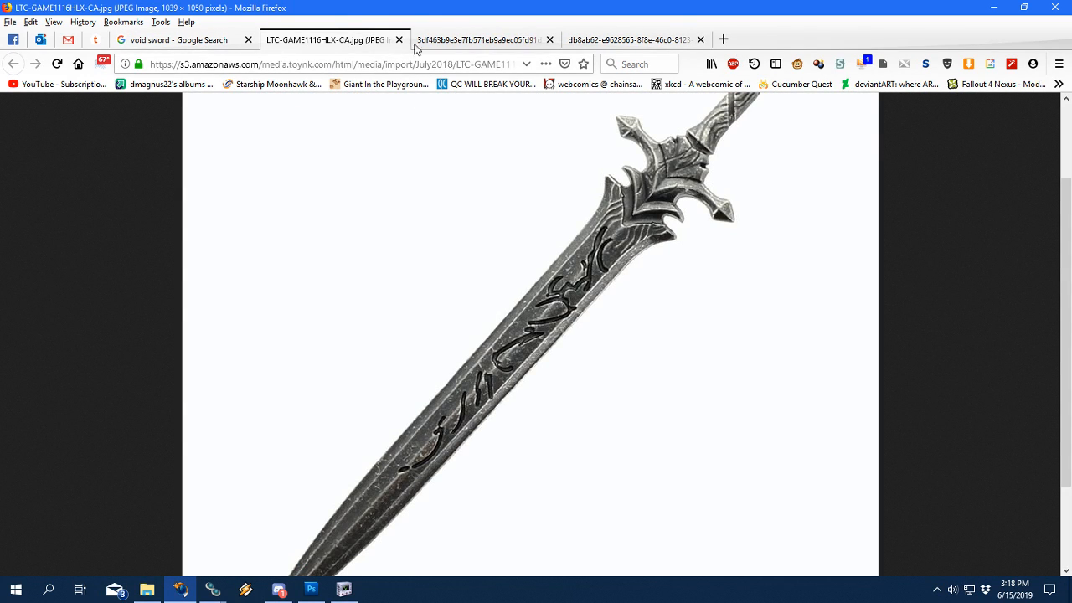
Compare the letter opener's engraved blade symbols with the glowing runes in the void sword artwork.
click(467, 41)
click(322, 41)
click(499, 42)
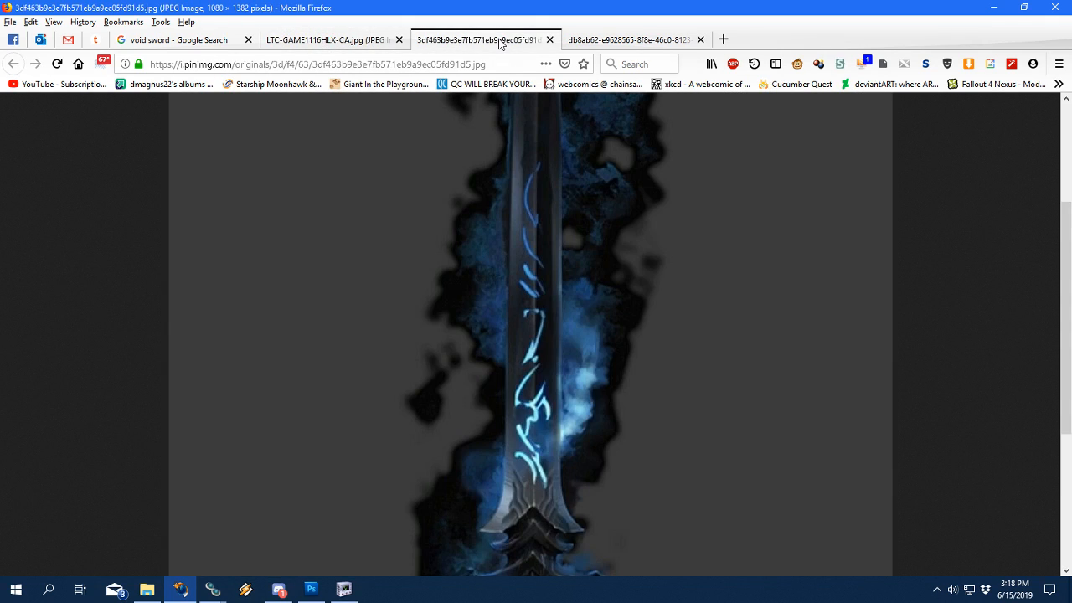
click(340, 42)
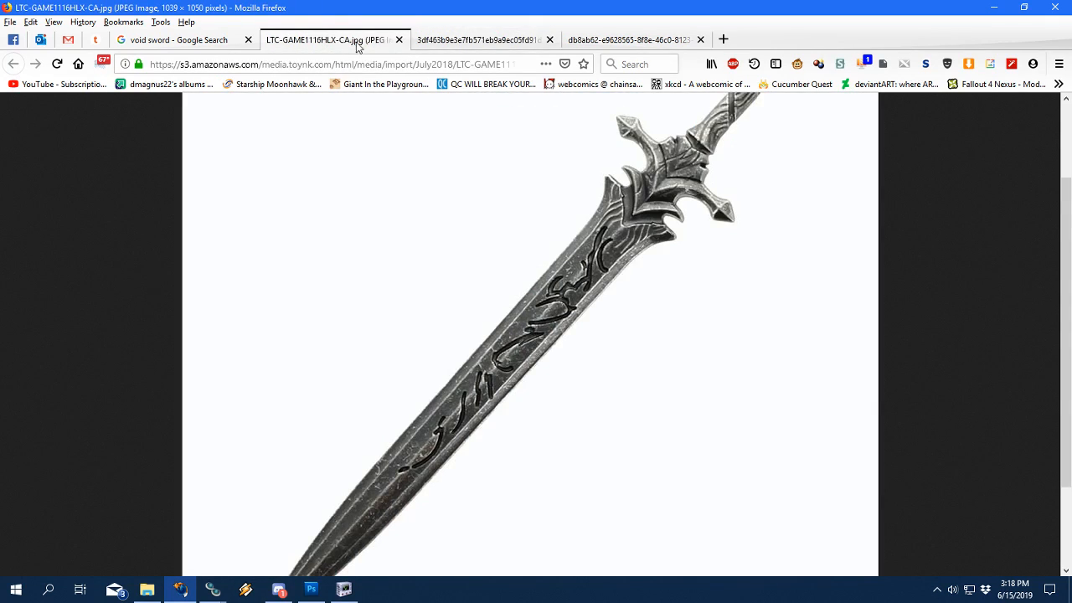
click(499, 42)
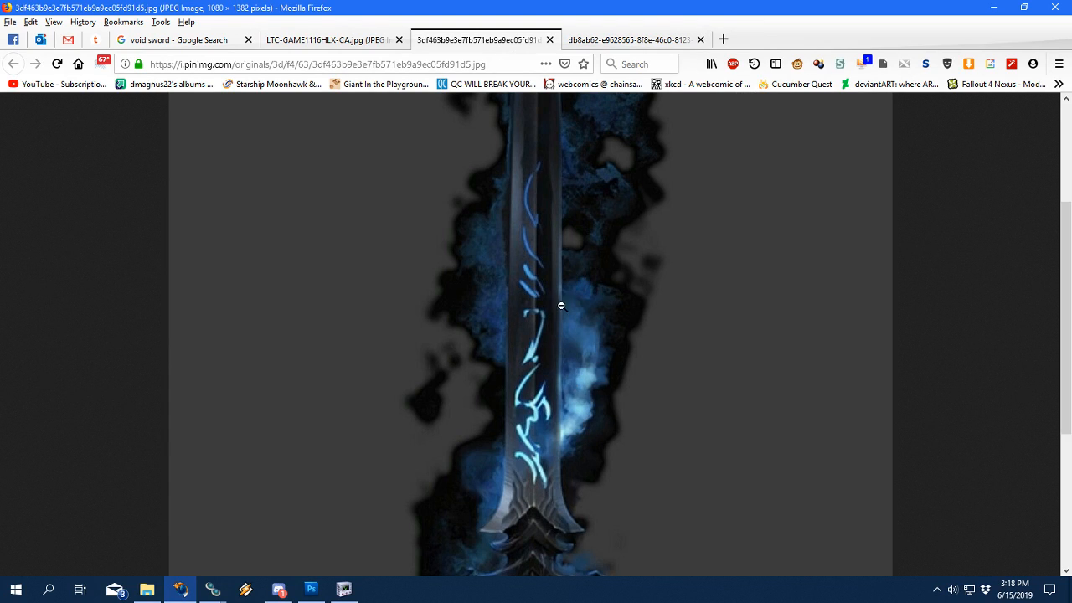
drag(534, 342, 586, 327)
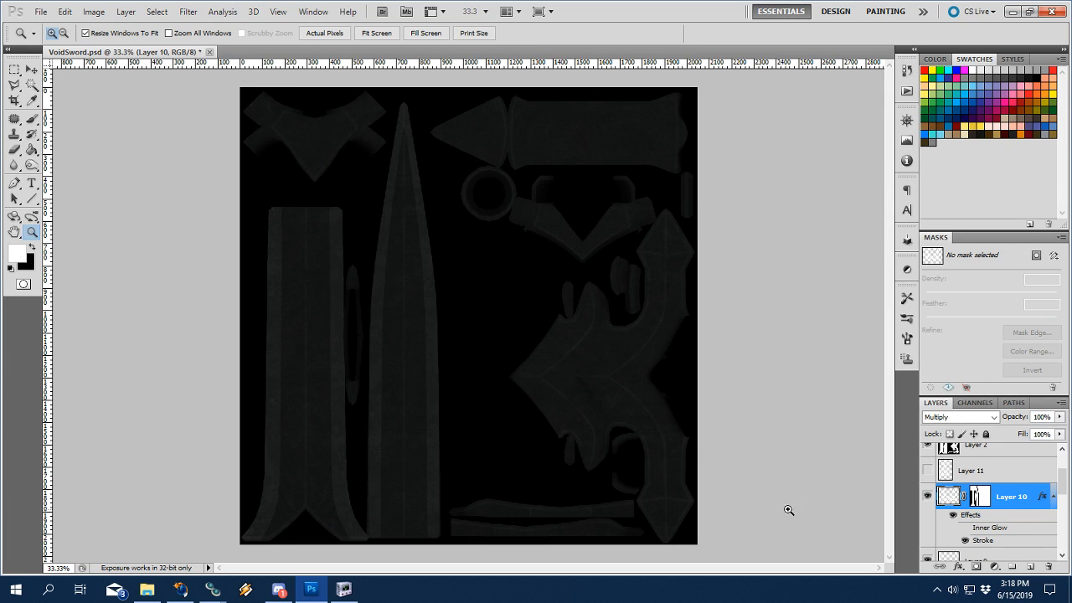
Start saving the blue-runed void sword artwork from Firefox as an image and choose the 3dsMax folder in Documents.
click(180, 590)
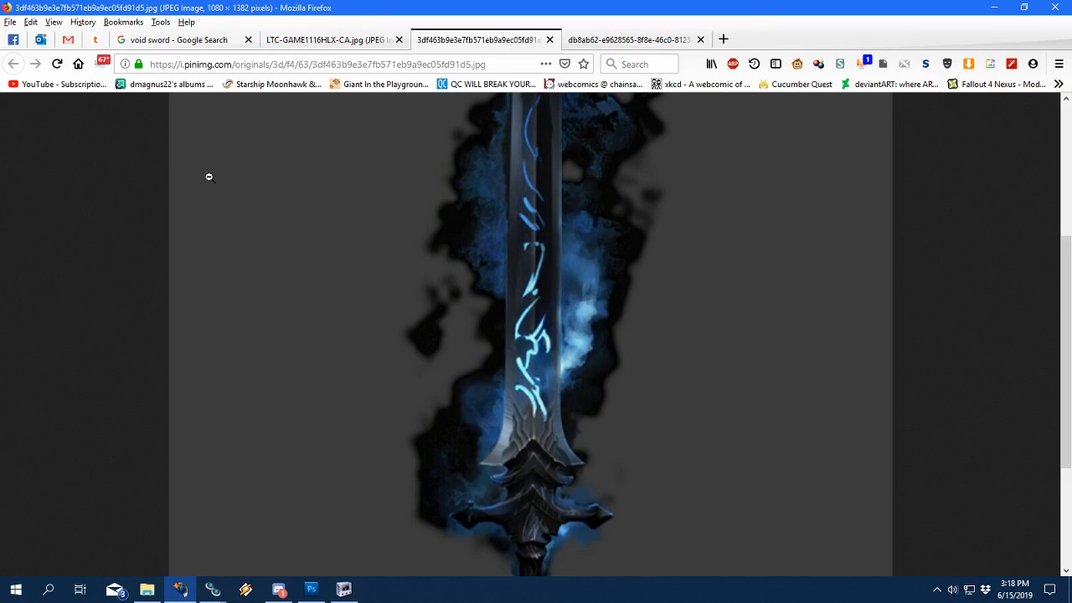
right_click(486, 278)
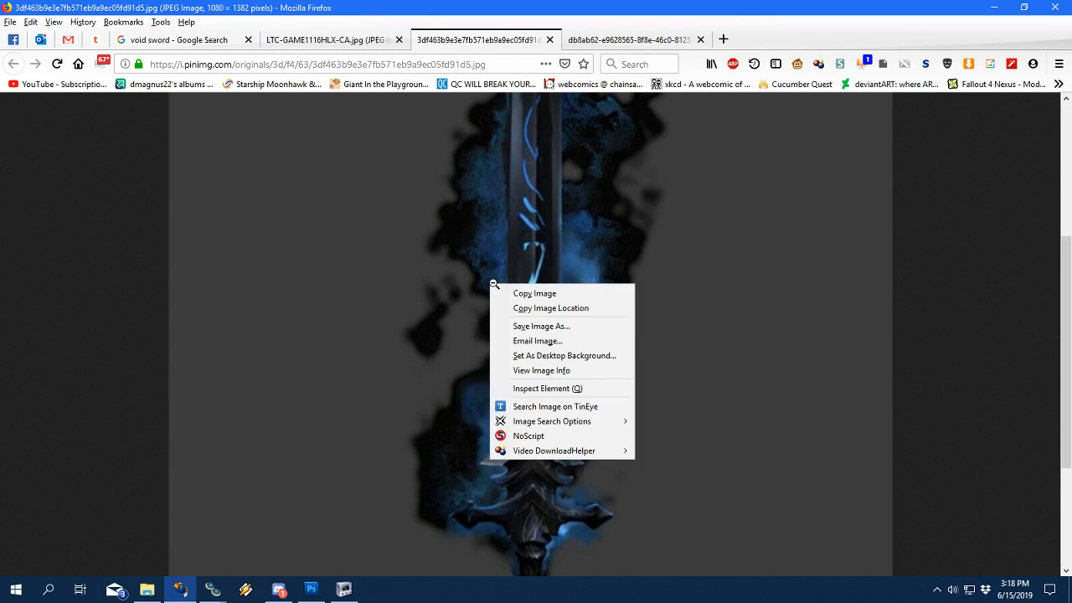
click(514, 325)
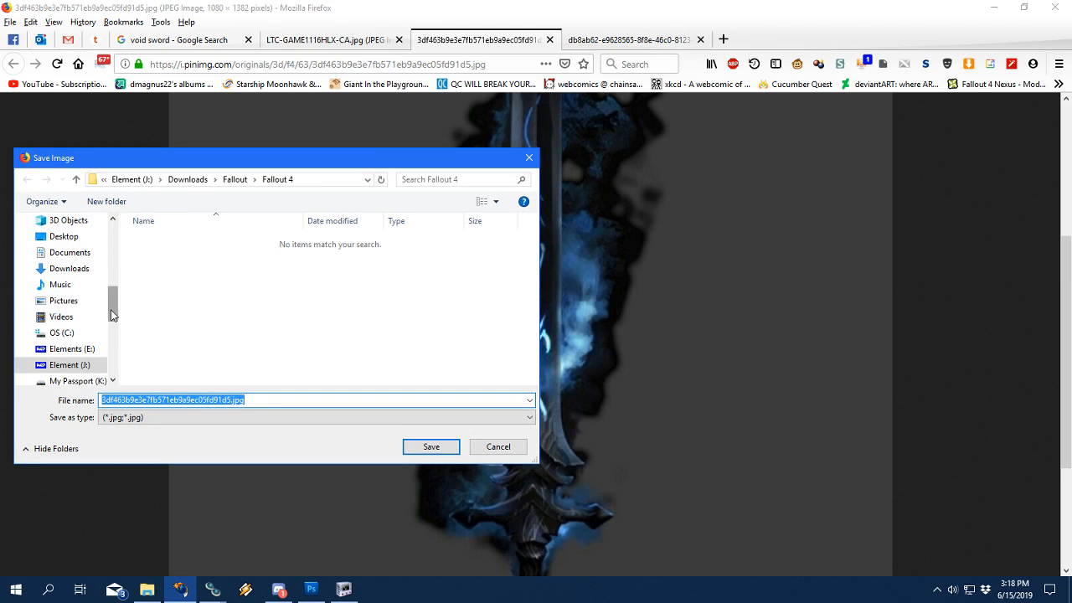
drag(112, 314, 115, 344)
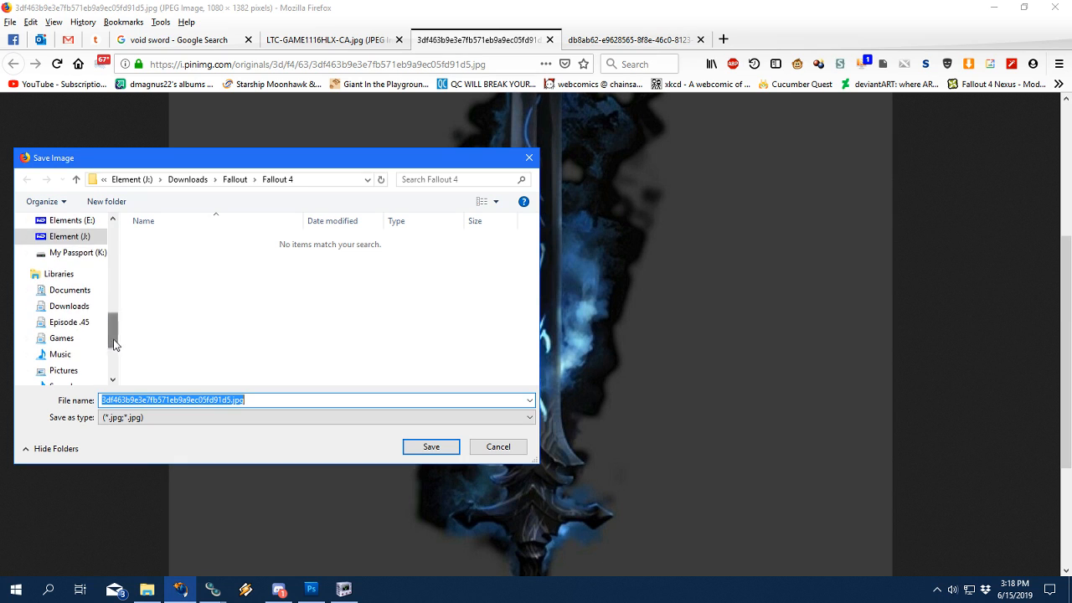
click(31, 290)
click(31, 310)
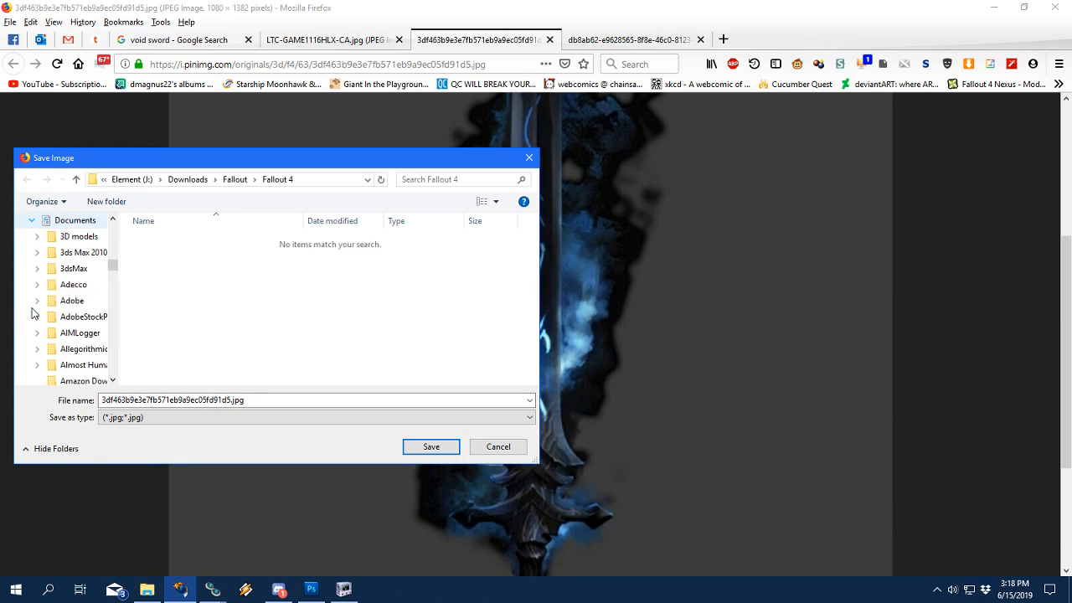
click(79, 268)
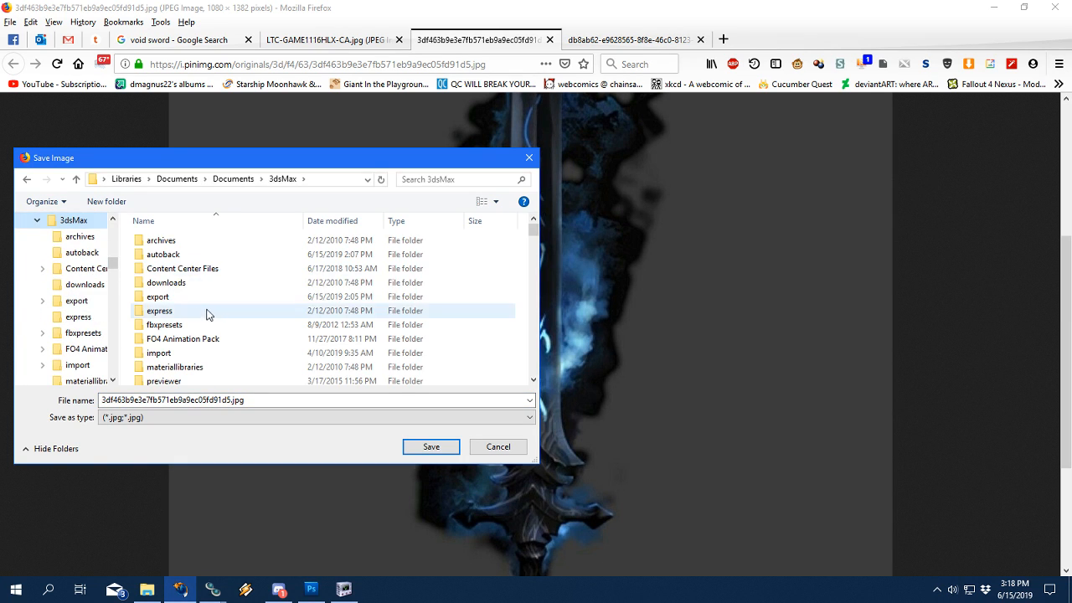
Set the save location to the Reference folder inside sceneassets\images.
click(174, 339)
scroll(191, 328, down, 2)
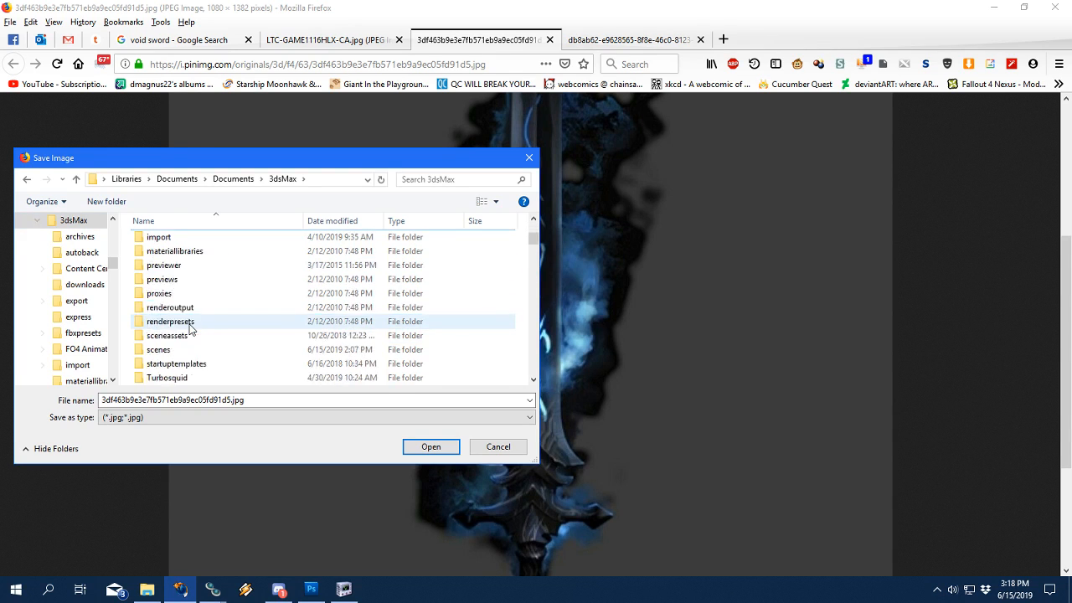
scroll(189, 328, down, 2)
scroll(201, 261, up, 1)
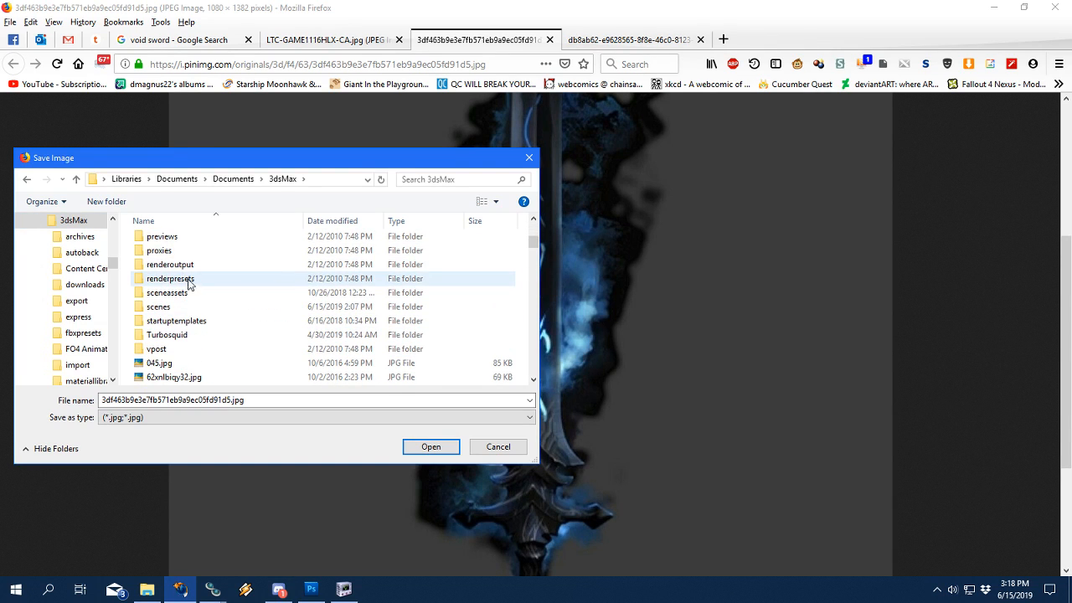
double_click(180, 292)
double_click(165, 268)
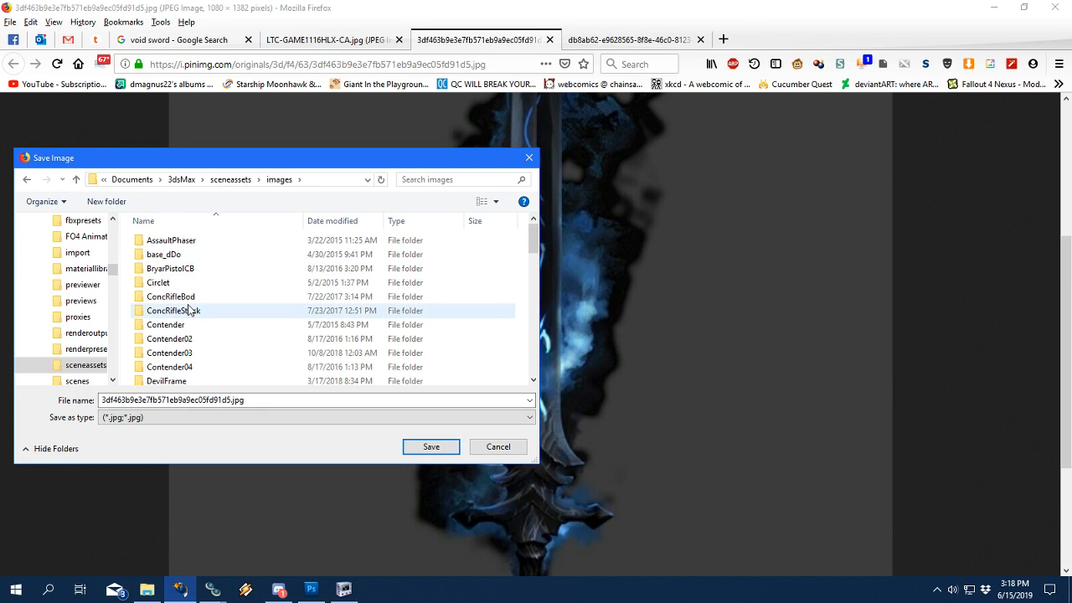
click(189, 310)
key(t)
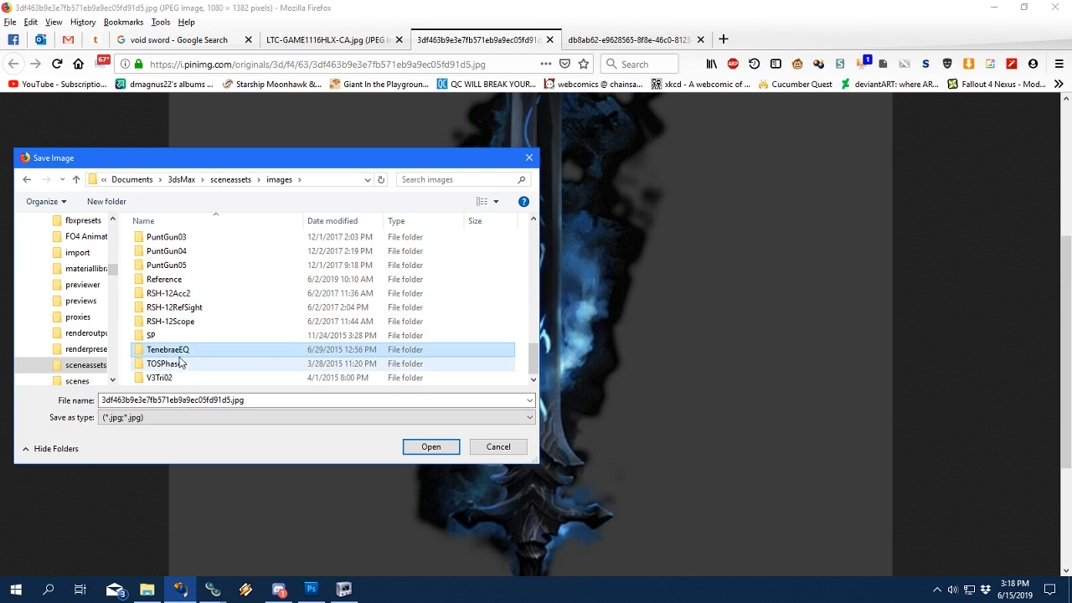
double_click(206, 280)
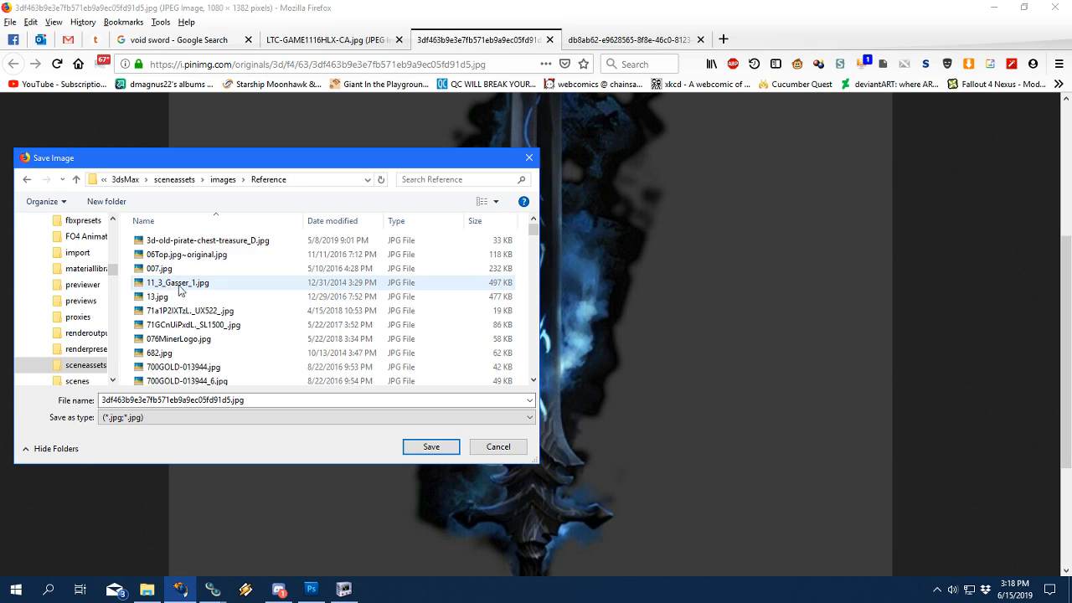
Save the sword artwork in the Reference folder, switch to Photoshop and bring up the dialog for opening a file.
click(431, 446)
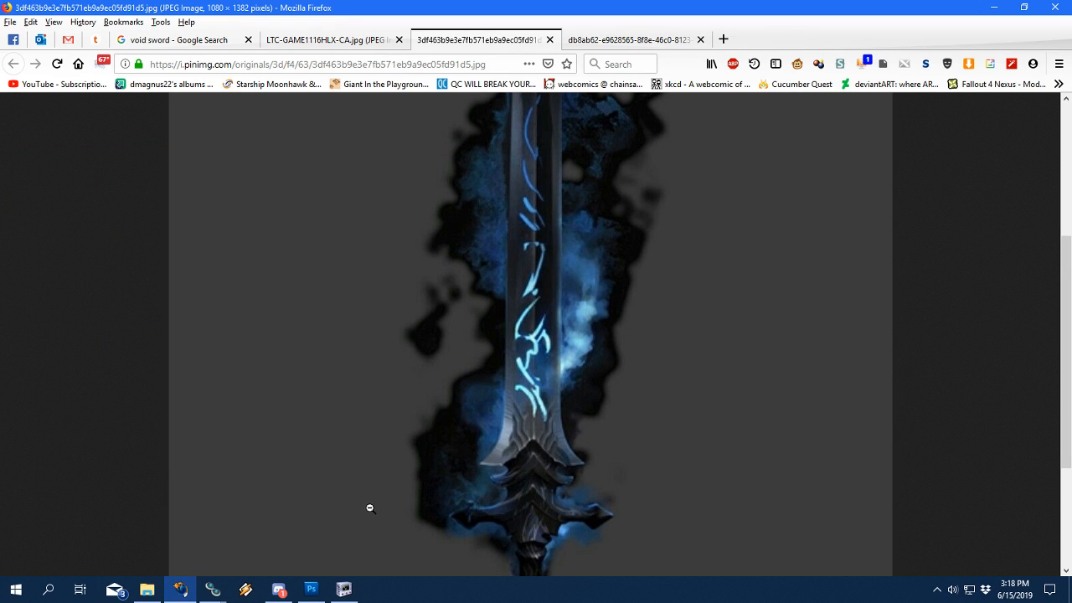
click(311, 588)
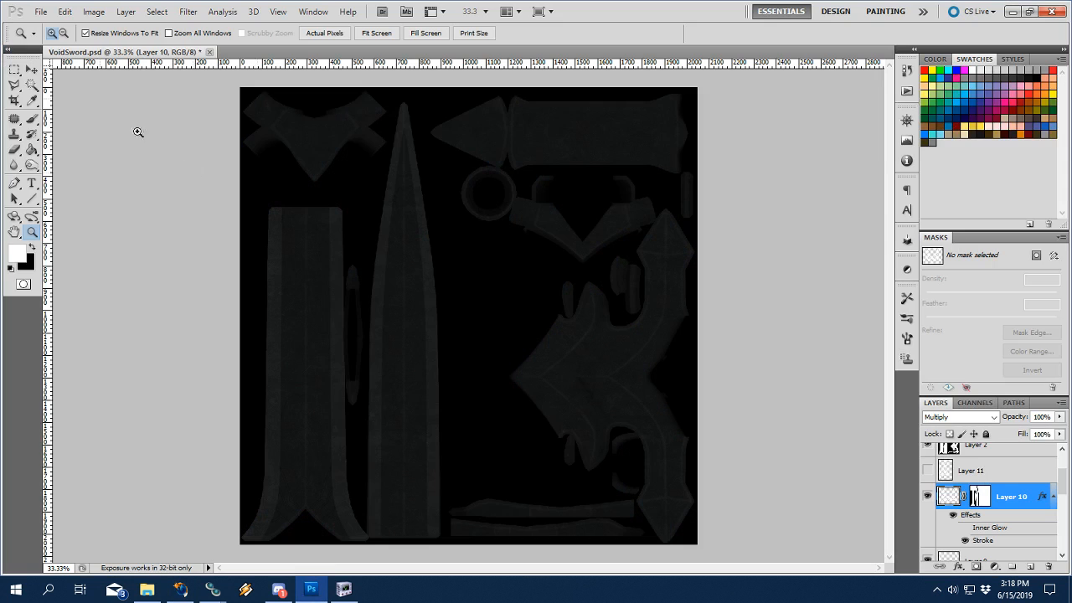
click(40, 11)
click(51, 38)
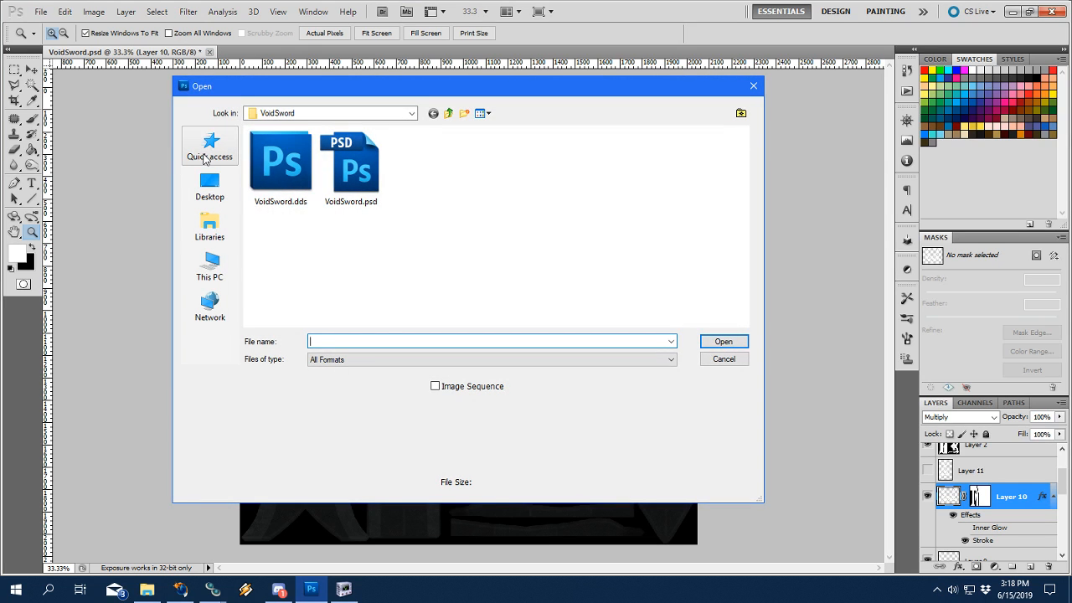
Open 3df463b9e3e7fb571eb9a9ec05fd91d5.jpg from the 3dsMax\sceneassets\images\Reference folder in Documents.
click(205, 159)
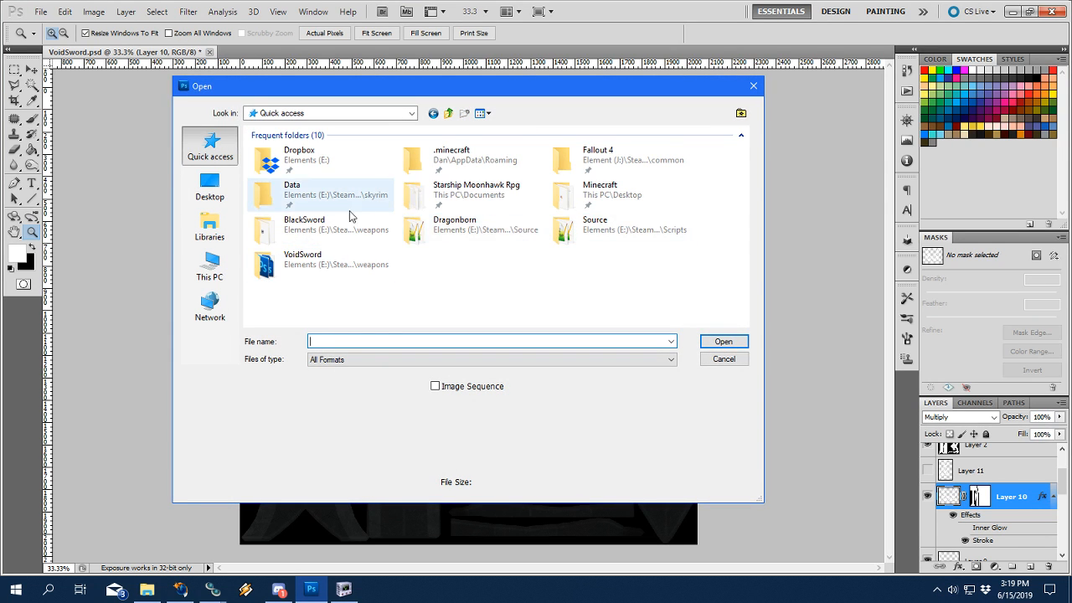
click(209, 224)
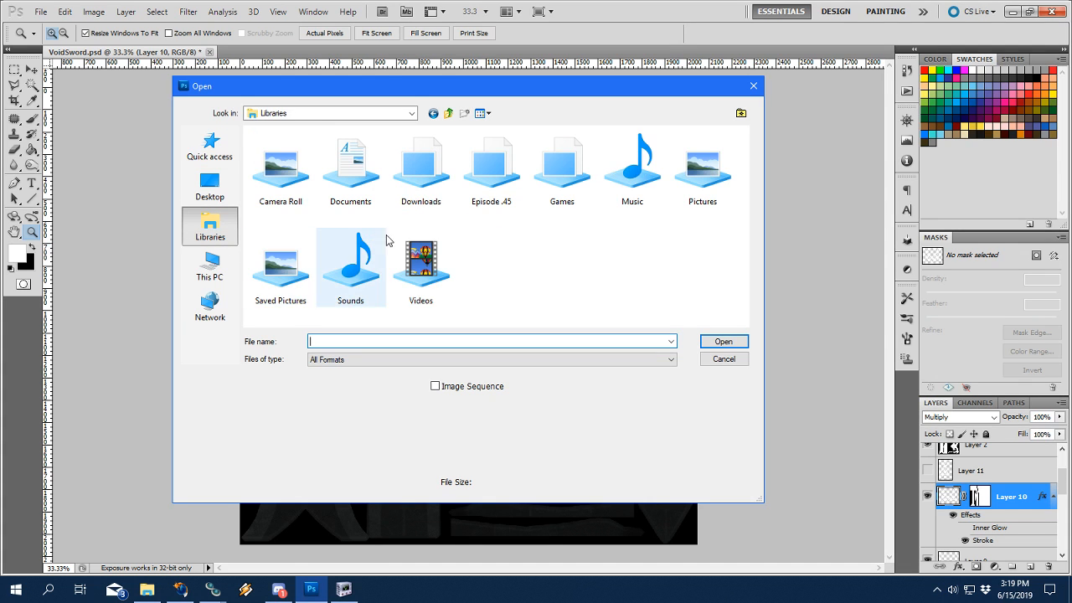
double_click(363, 194)
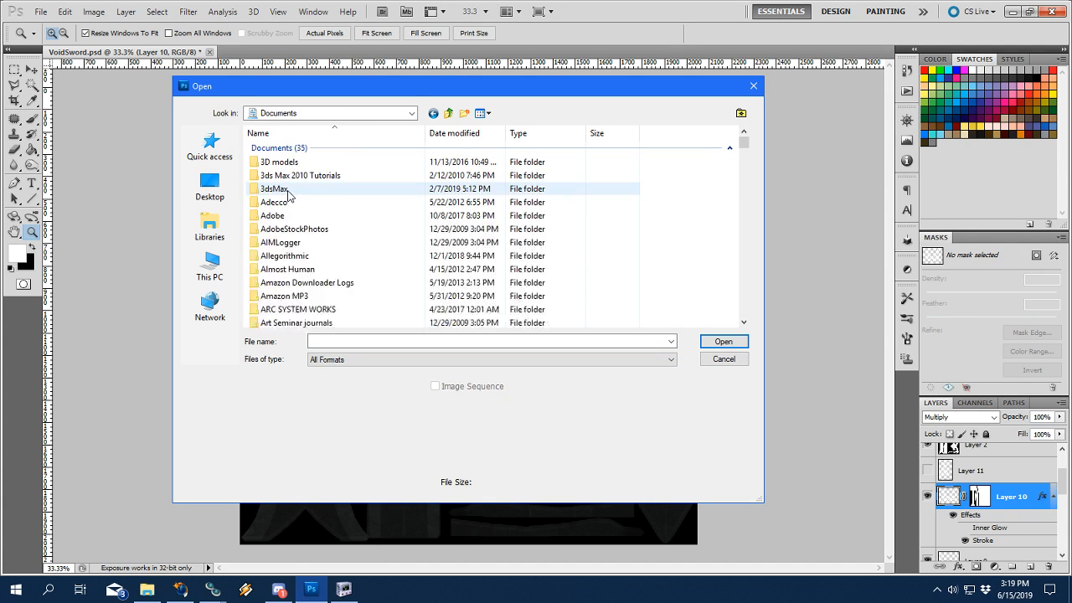
double_click(285, 192)
click(295, 301)
scroll(302, 268, down, 2)
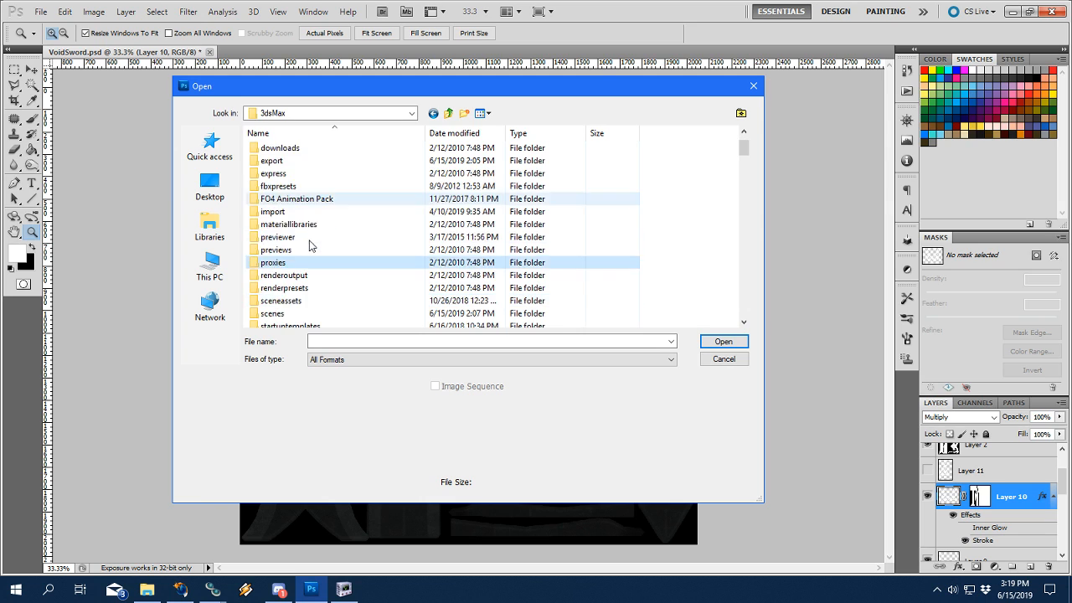
double_click(303, 262)
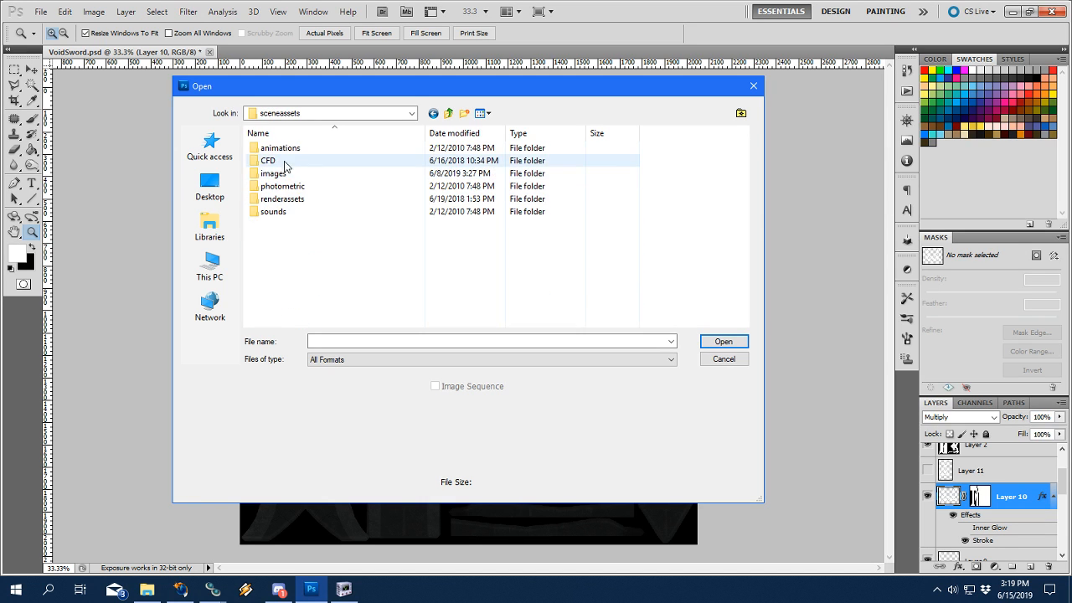
double_click(276, 172)
double_click(299, 151)
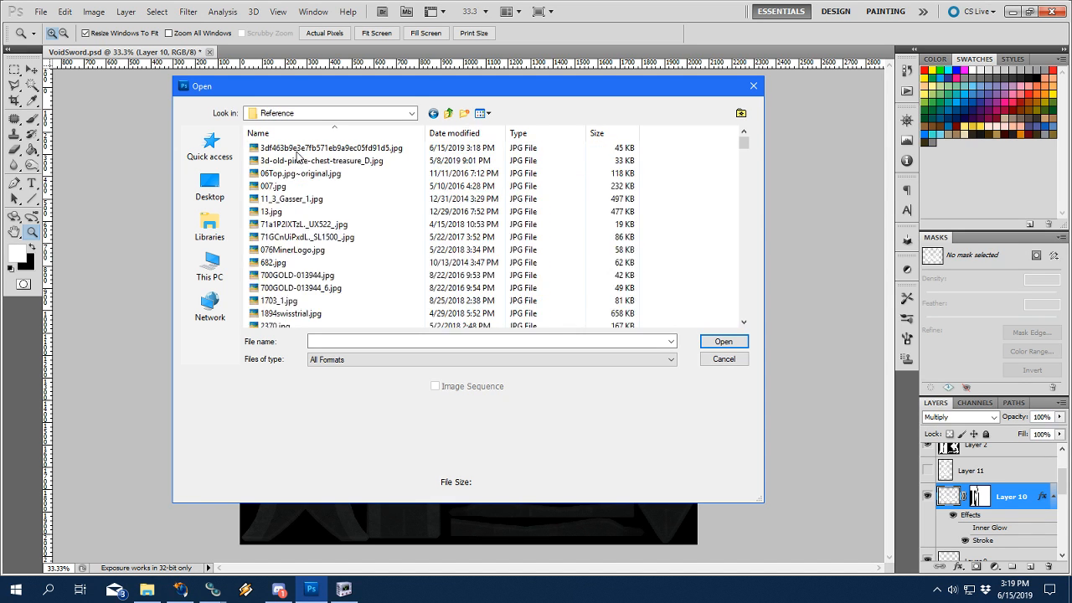
click(417, 148)
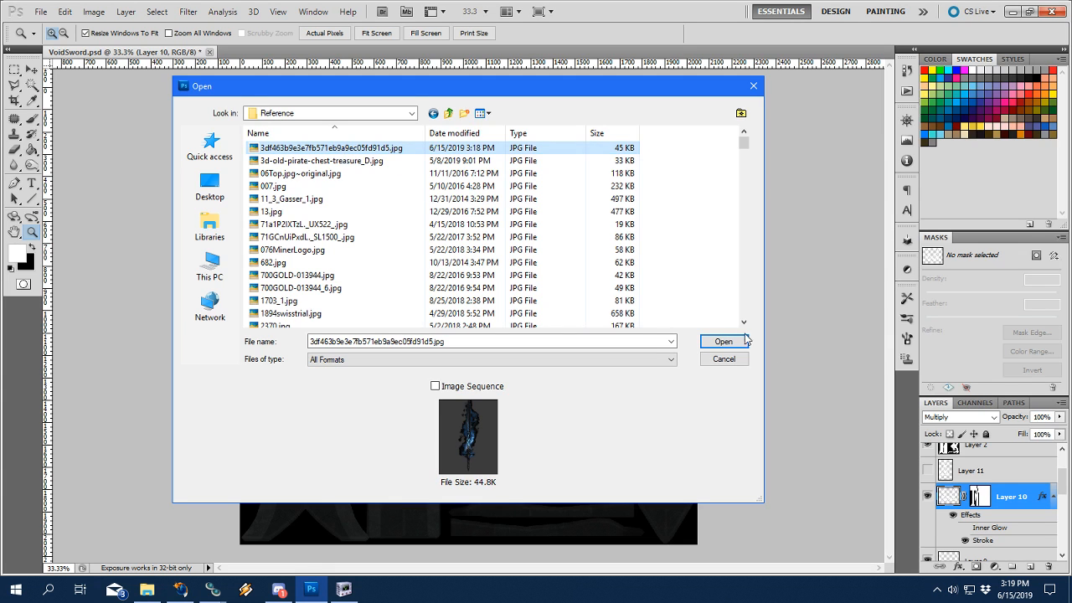
click(724, 341)
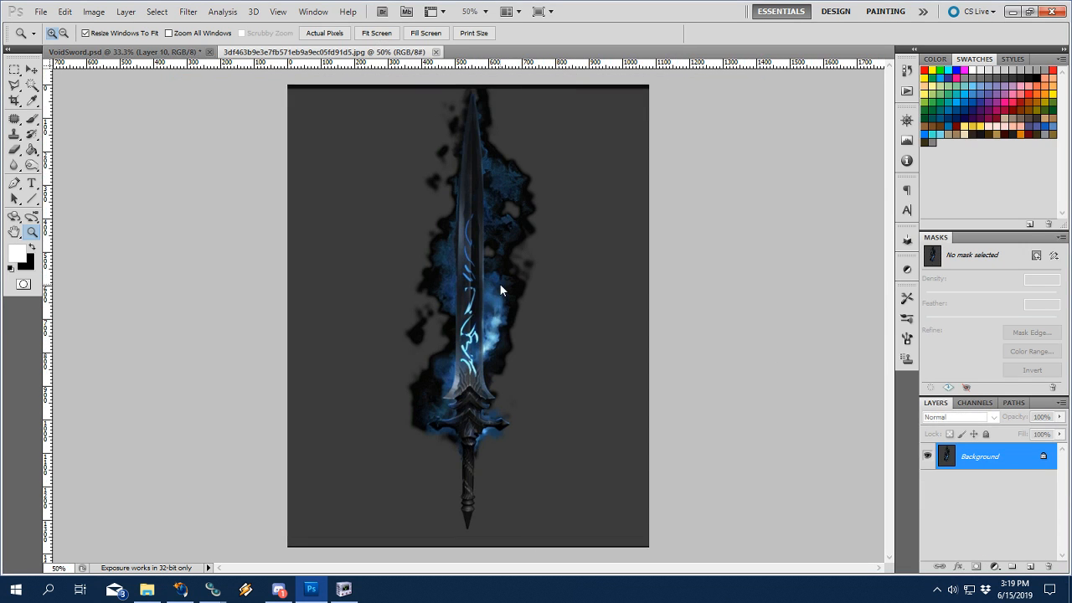
Copy the whole artwork into VoidSword.psd above Layer 10, centred over the pointed blade piece, and save the document.
key(ctrl+a)
click(159, 52)
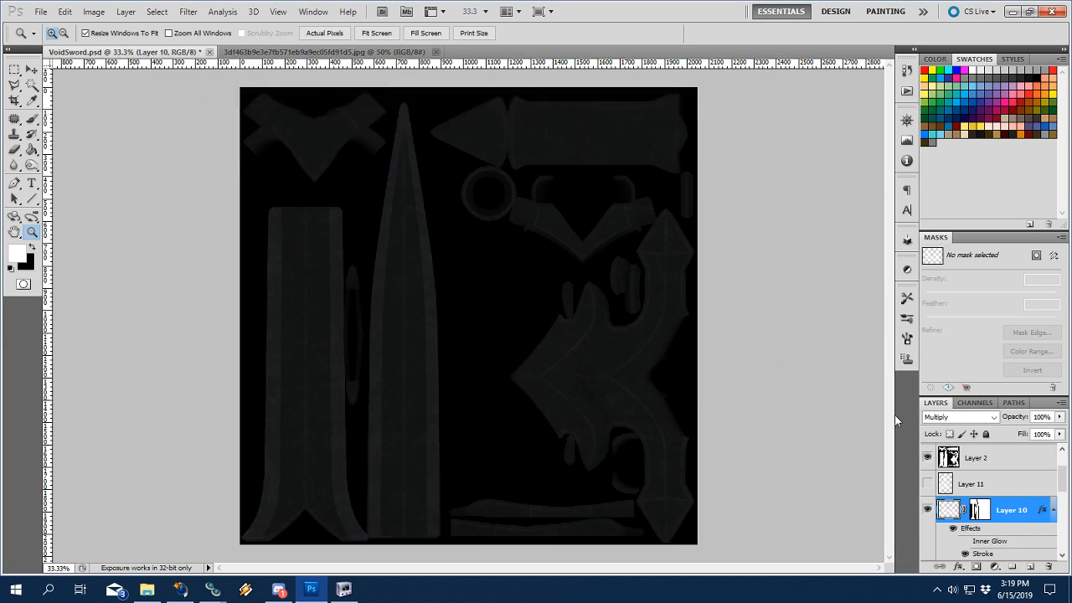
key(v)
key(ctrl+v)
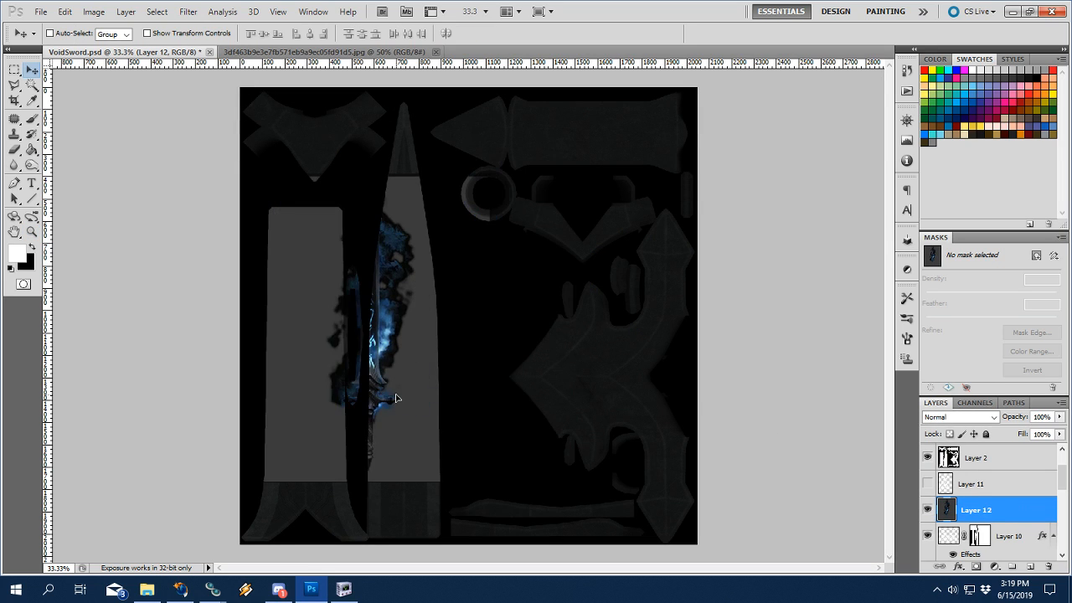
key(z)
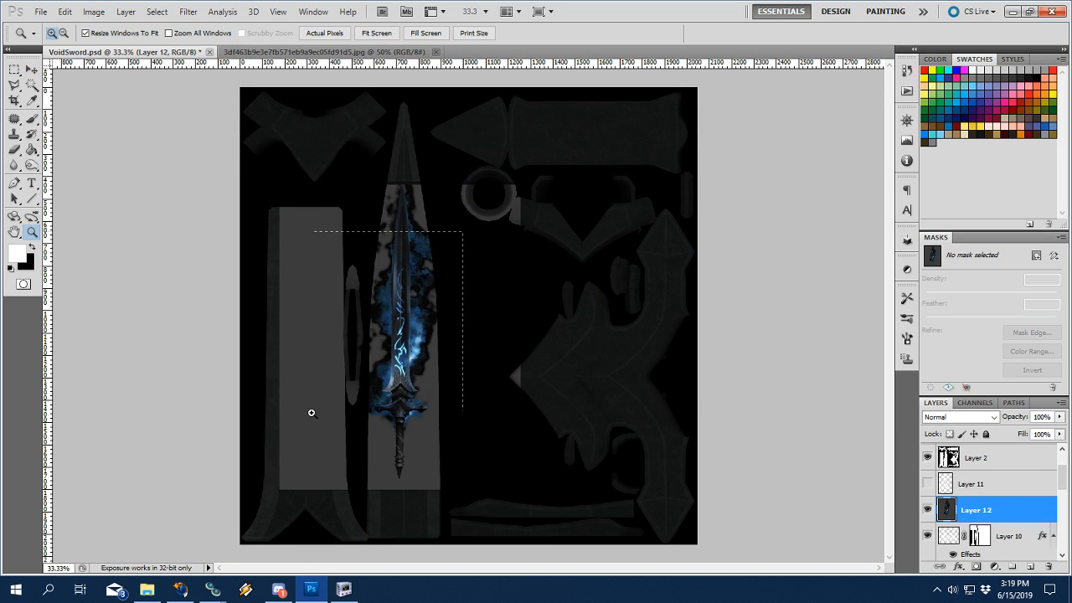
drag(311, 412, 463, 232)
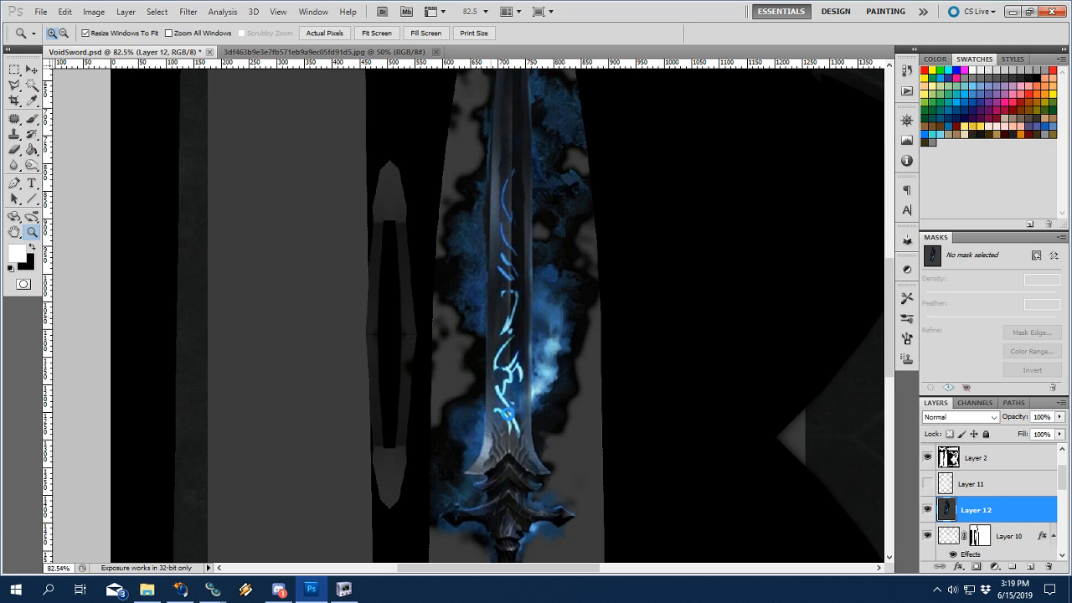
key(ctrl+s)
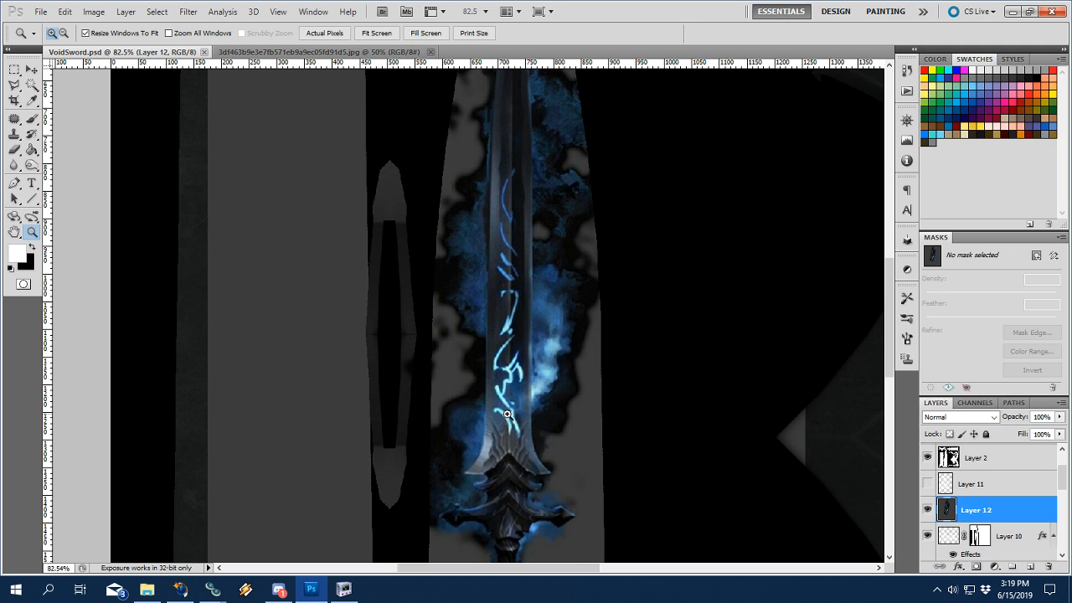
Trace the curved rune stroke at the lower left of the blade, just above the guard, with a Pen path.
click(506, 413)
click(506, 414)
click(1013, 403)
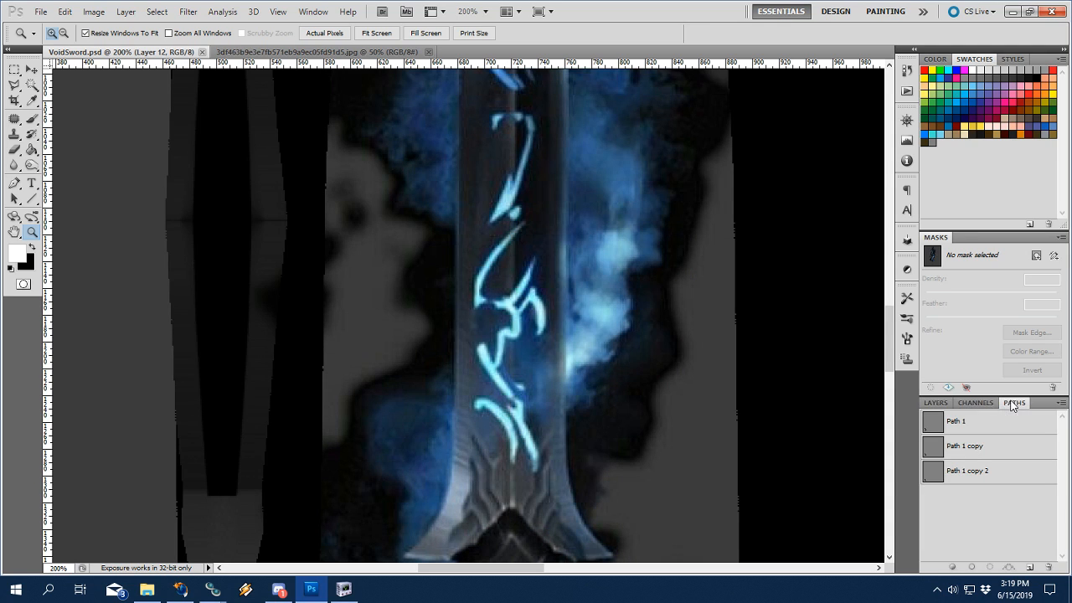
drag(548, 431, 559, 388)
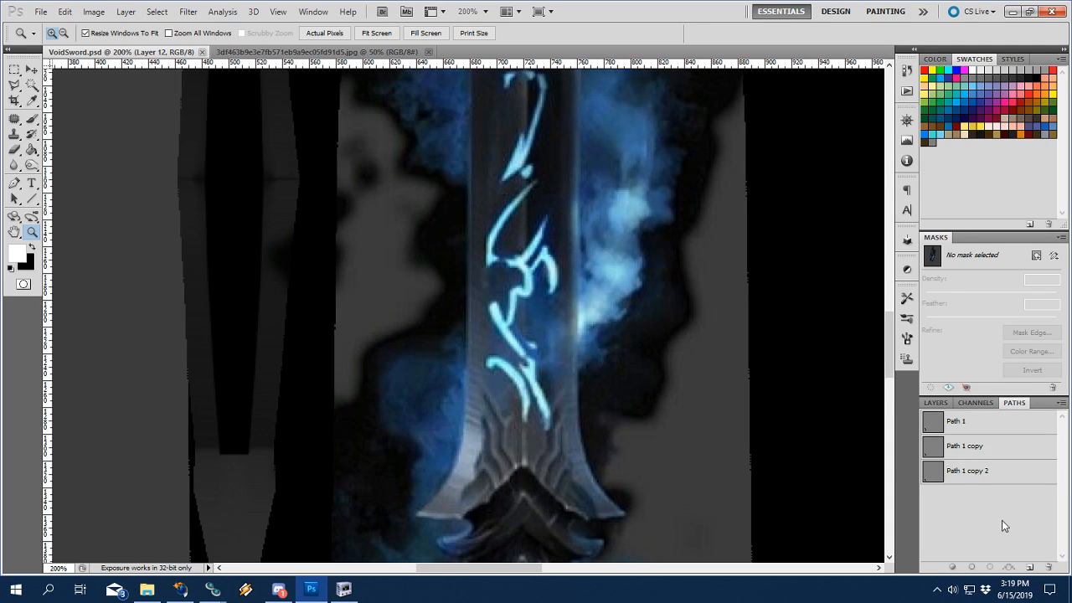
click(936, 404)
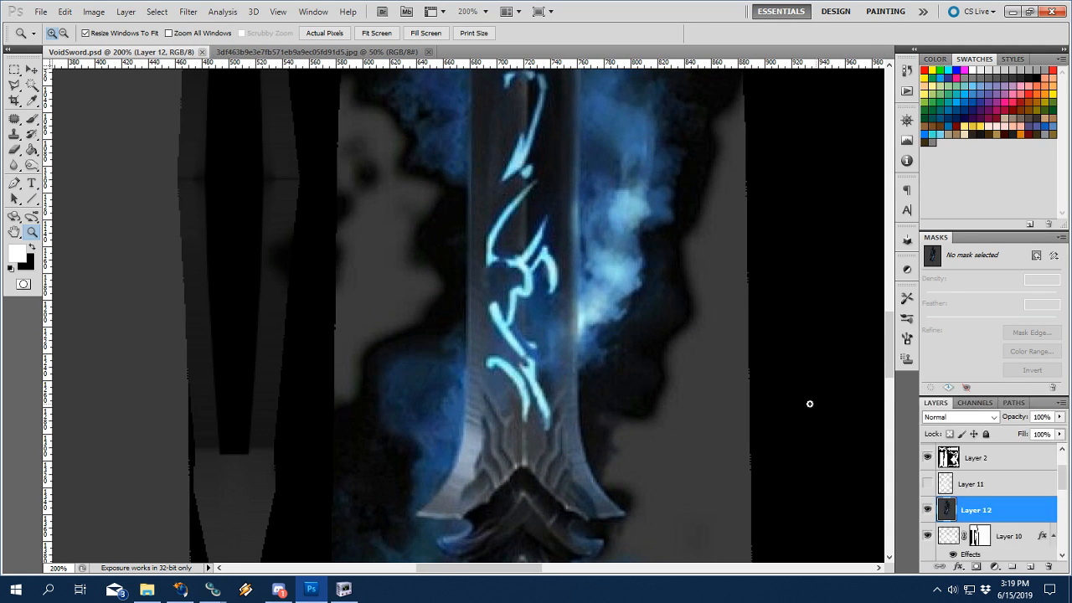
click(538, 388)
key(p)
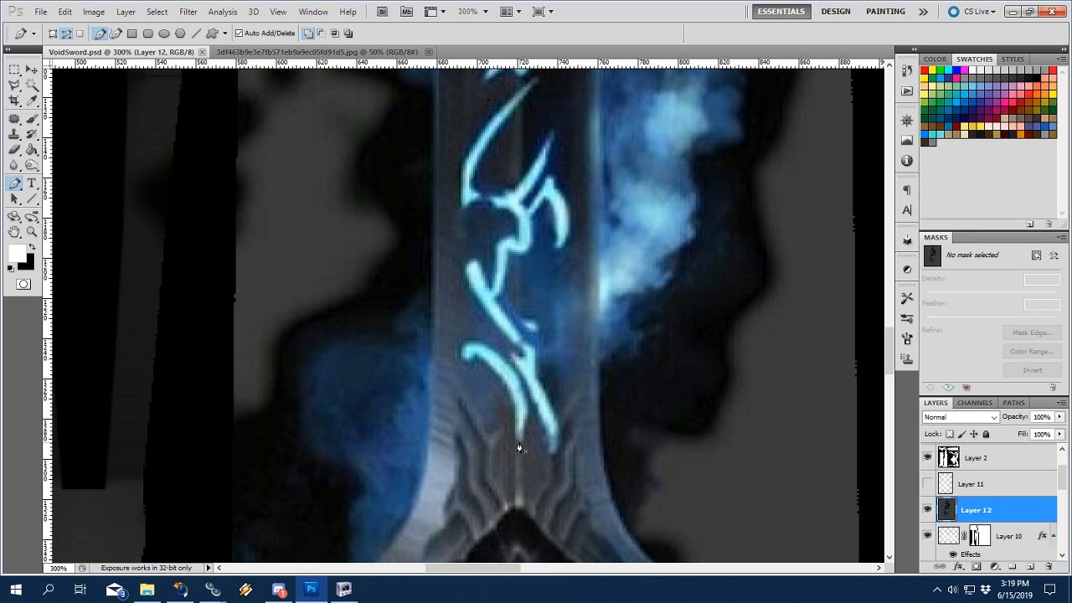
click(519, 435)
click(520, 411)
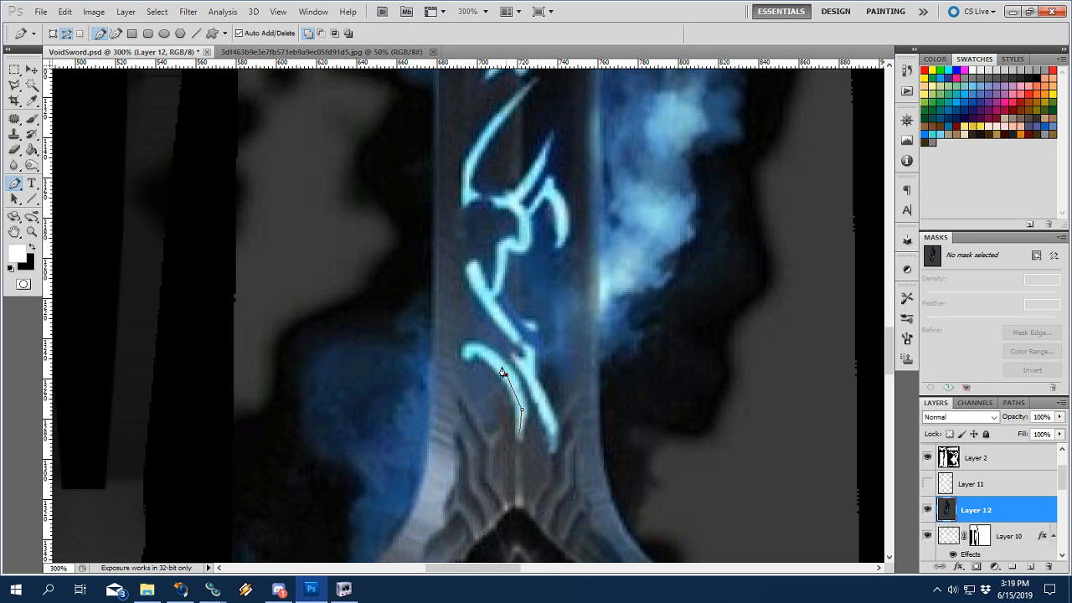
click(482, 349)
click(467, 353)
Trace the lower right rune stroke and the diagonal stroke above it as one Pen path.
click(551, 420)
click(515, 358)
click(506, 327)
click(485, 298)
click(471, 268)
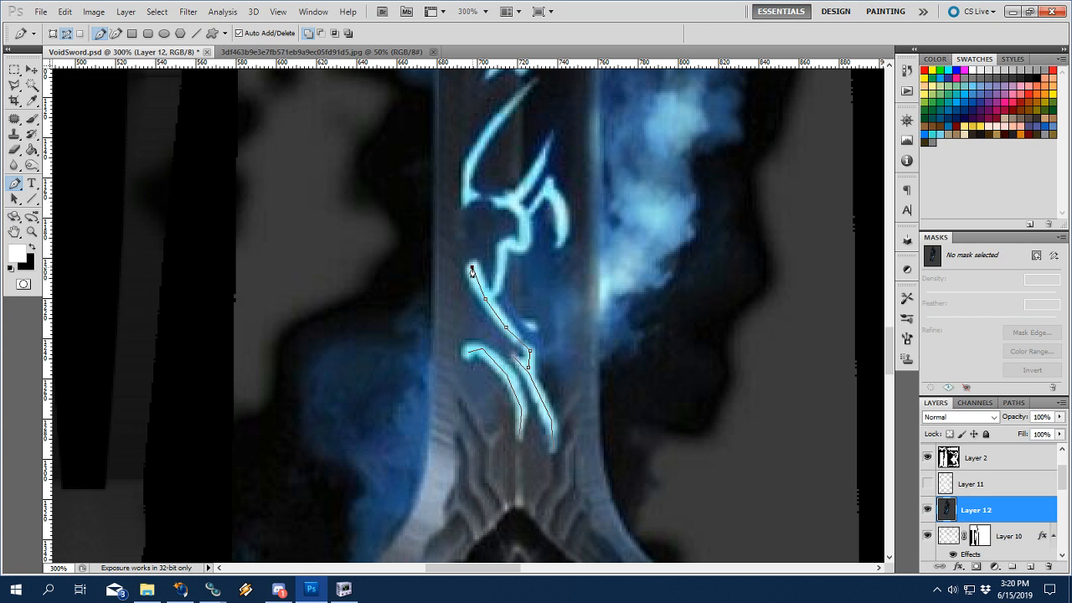
ctrl+click(501, 299)
Trace the rune branch that rises in zigzags from the diagonal stroke to the middle of the blade.
drag(507, 282, 515, 306)
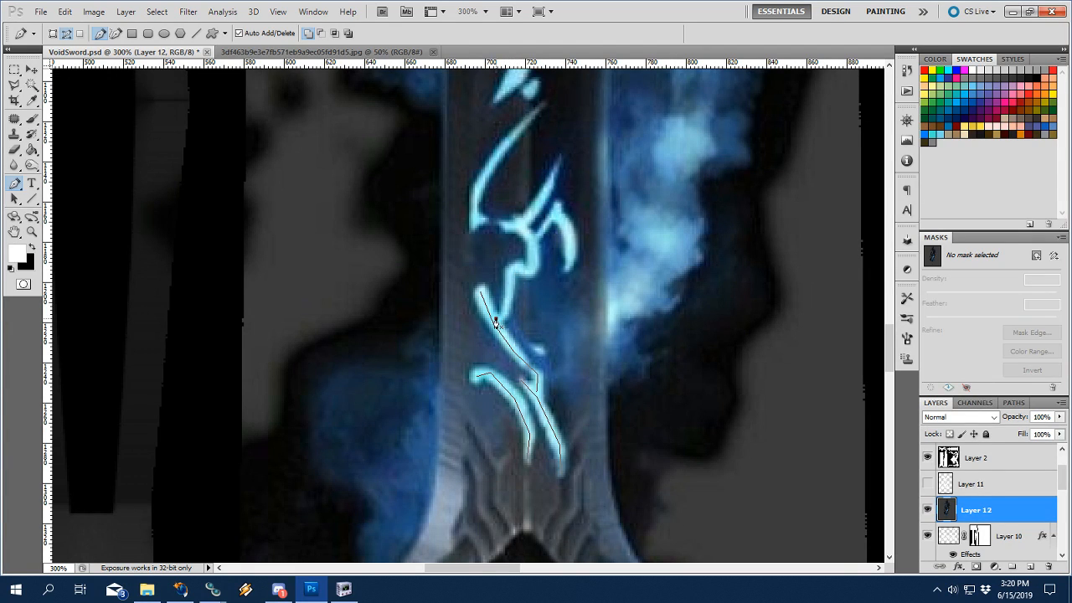
click(495, 319)
click(508, 293)
click(519, 265)
click(528, 274)
click(533, 257)
click(528, 236)
click(531, 243)
Trace the hooked rune stroke on the right side of the zigzag branch with a Pen path.
click(566, 268)
click(570, 248)
click(565, 222)
click(554, 211)
drag(552, 232, 565, 279)
ctrl+click(550, 243)
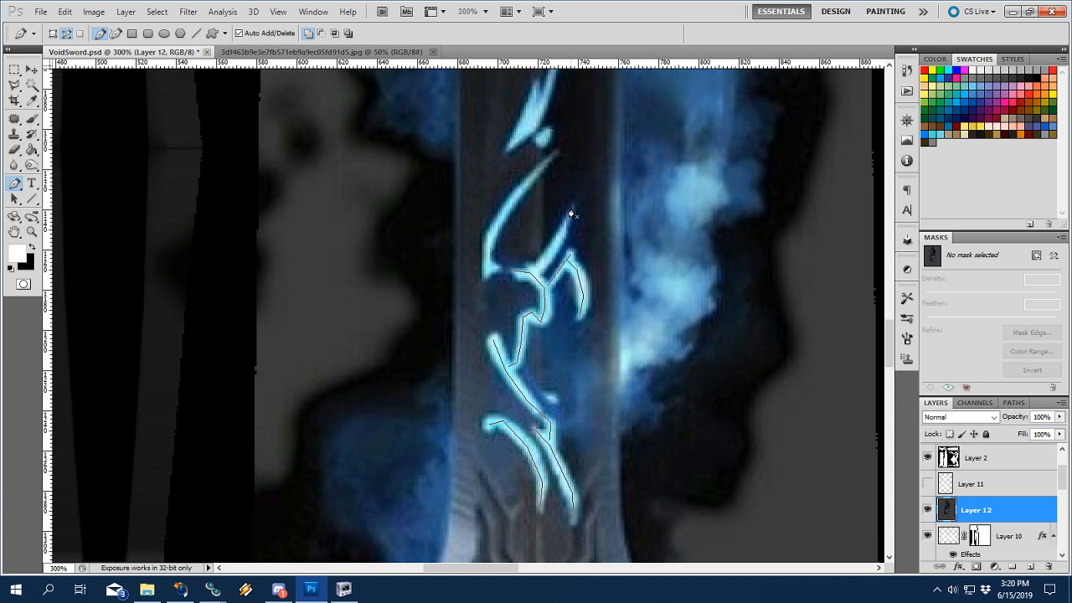
Trace the slanted rune spike above the hook down to where it meets the zigzag branch.
click(570, 205)
click(554, 244)
click(537, 265)
click(528, 273)
click(554, 245)
ctrl+click(576, 210)
Trace the tall curved rune stroke that rises from the left end of the zigzag branch.
click(486, 266)
click(493, 228)
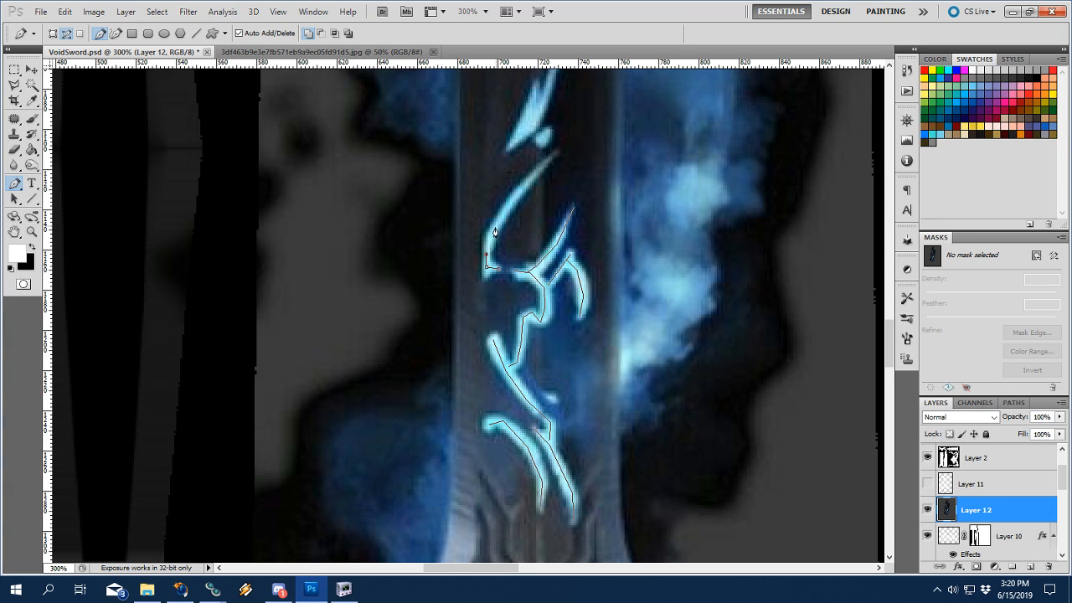
click(518, 192)
click(556, 153)
ctrl+click(487, 281)
click(486, 266)
Trace the long 7-shaped rune with its barbed lower tip, above the tall curved stroke, with Pen paths.
scroll(509, 352, up, 5)
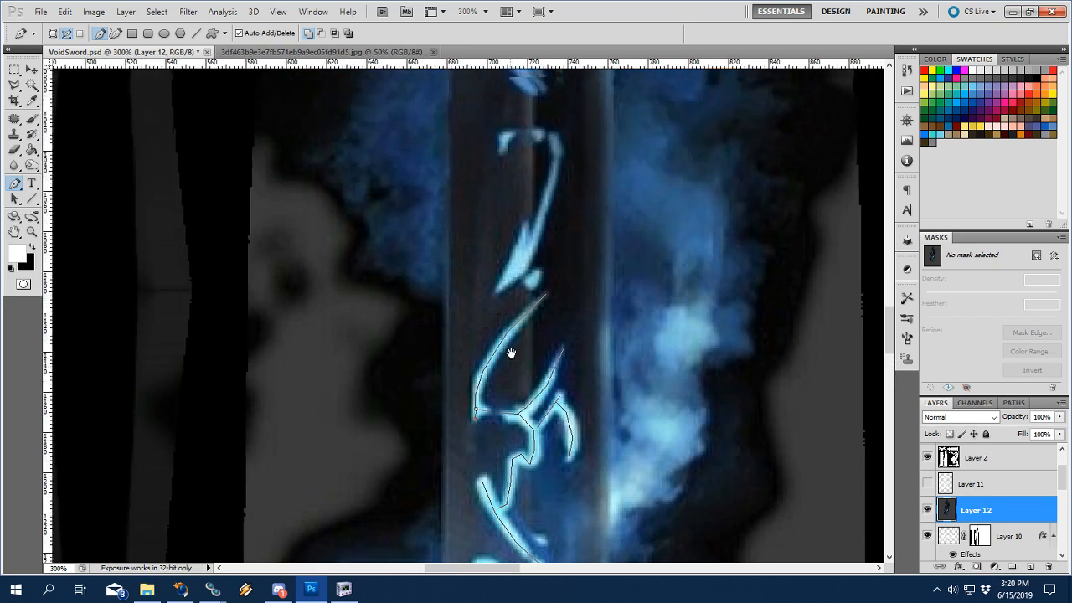
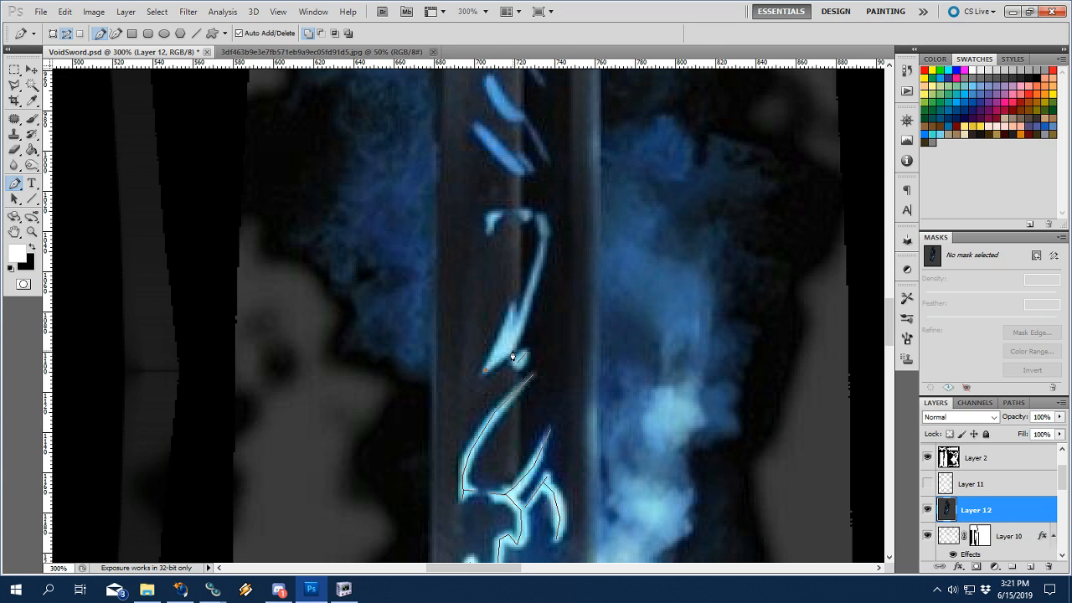
click(506, 351)
click(521, 317)
click(542, 252)
ctrl+click(526, 274)
click(513, 305)
click(503, 340)
scroll(583, 295, up, 3)
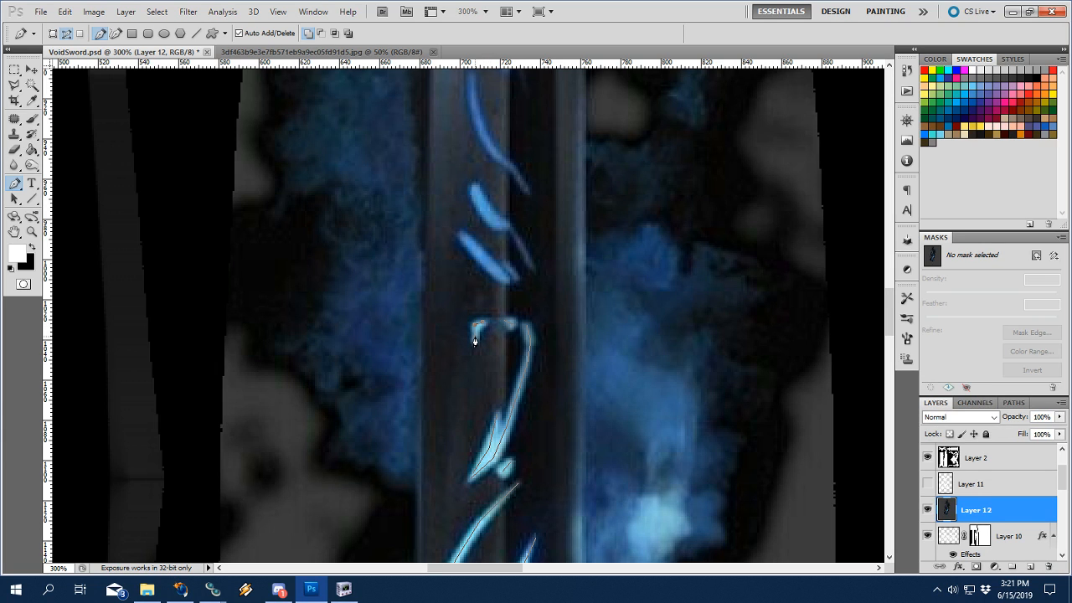
scroll(513, 368, up, 3)
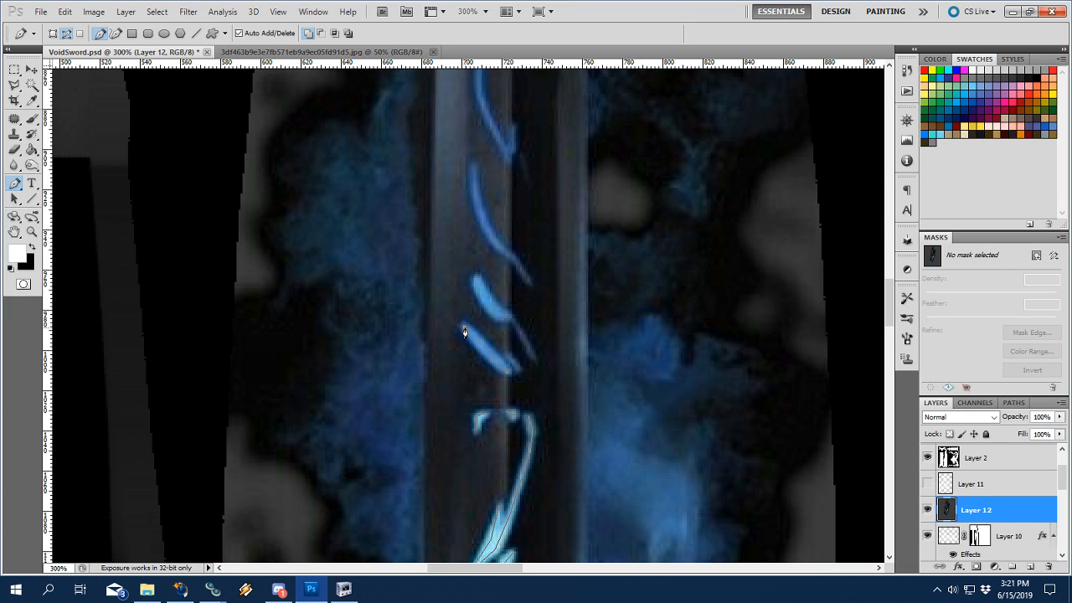
Trace the two short slanted blue slashes above the 7-shaped rune with separate Pen paths.
click(465, 327)
click(507, 354)
click(520, 369)
click(512, 319)
scroll(528, 310, up, 3)
Trace the curved blue rune stroke directly above the two short slashes from its lower tip upward.
click(539, 358)
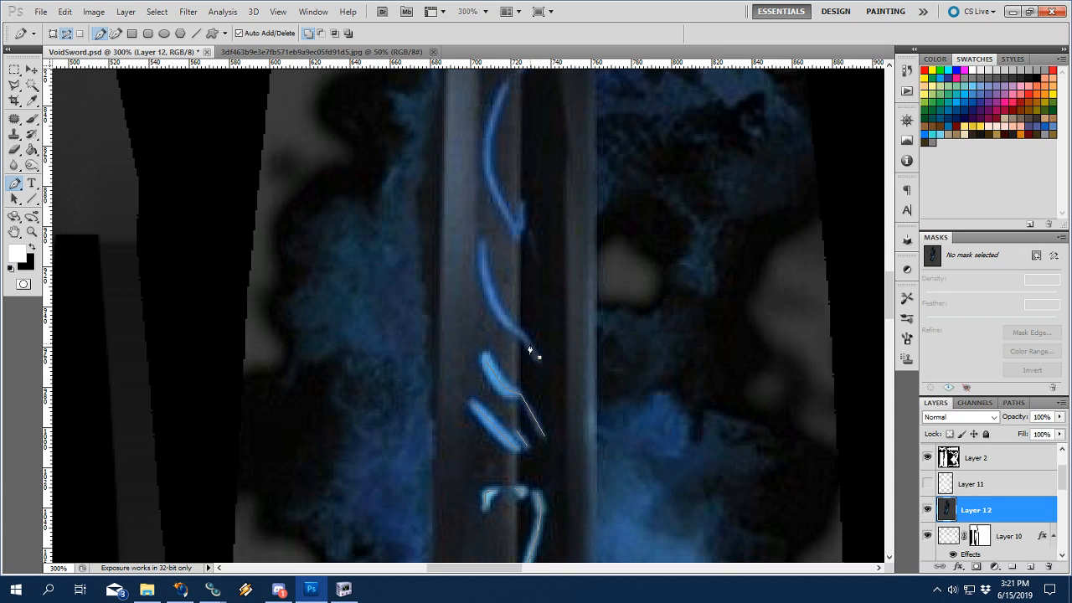
click(521, 334)
click(497, 318)
click(488, 298)
click(483, 246)
Trace the topmost curved blue rune stroke, including the notch at its lower end, with a Pen path.
drag(545, 251, 545, 416)
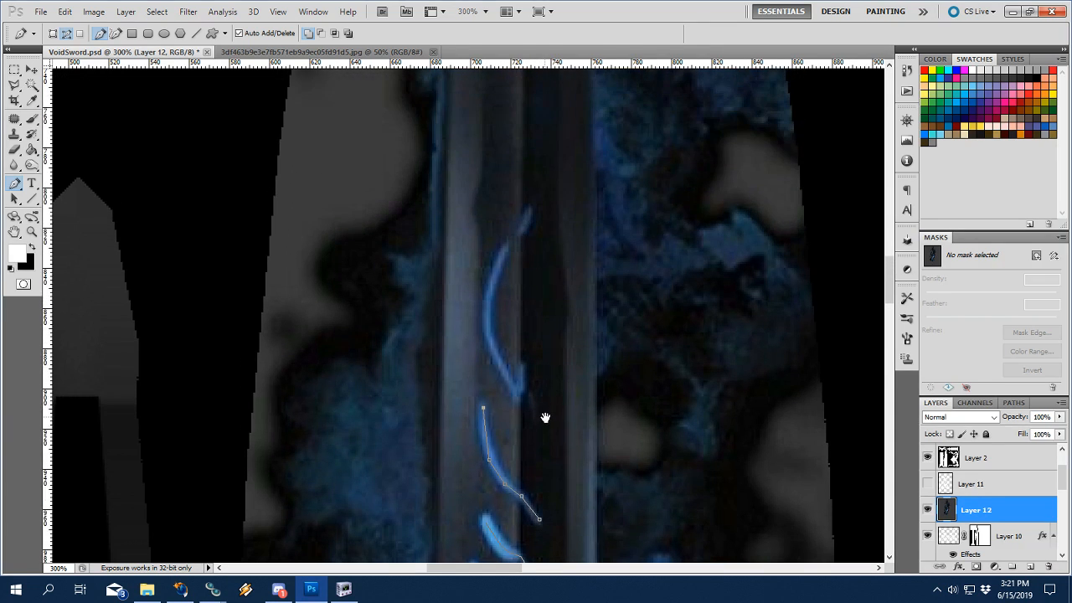
ctrl+click(545, 421)
click(539, 416)
click(518, 389)
click(499, 362)
click(484, 321)
click(491, 280)
click(526, 209)
Smooth the traced path of the lower left rune stroke near the guard by turning its corner points into curves.
drag(751, 481, 725, 327)
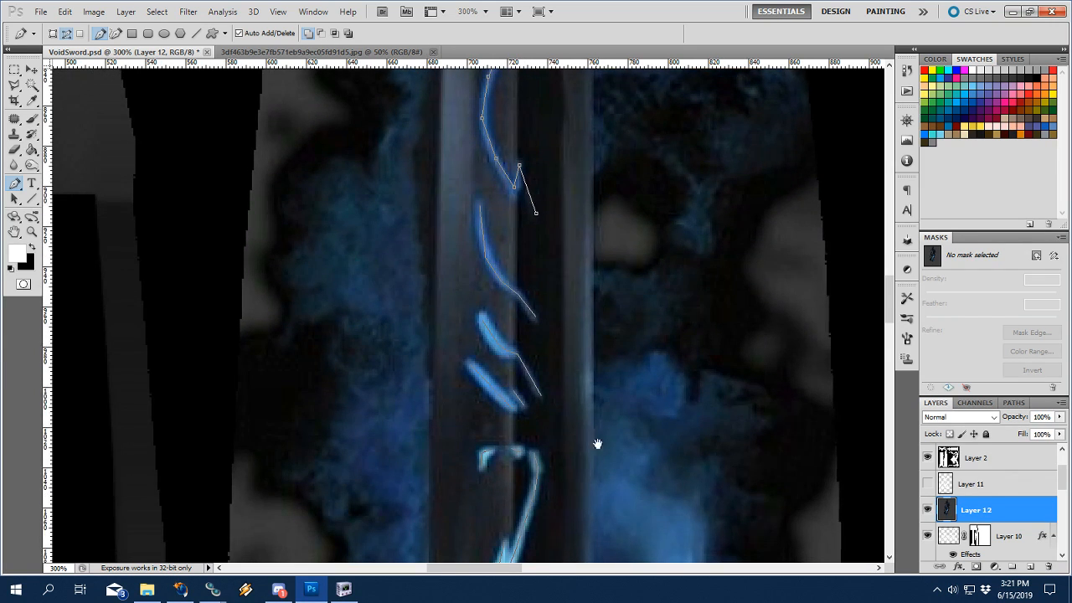
drag(595, 442, 599, 125)
drag(604, 414, 608, 152)
drag(626, 333, 629, 386)
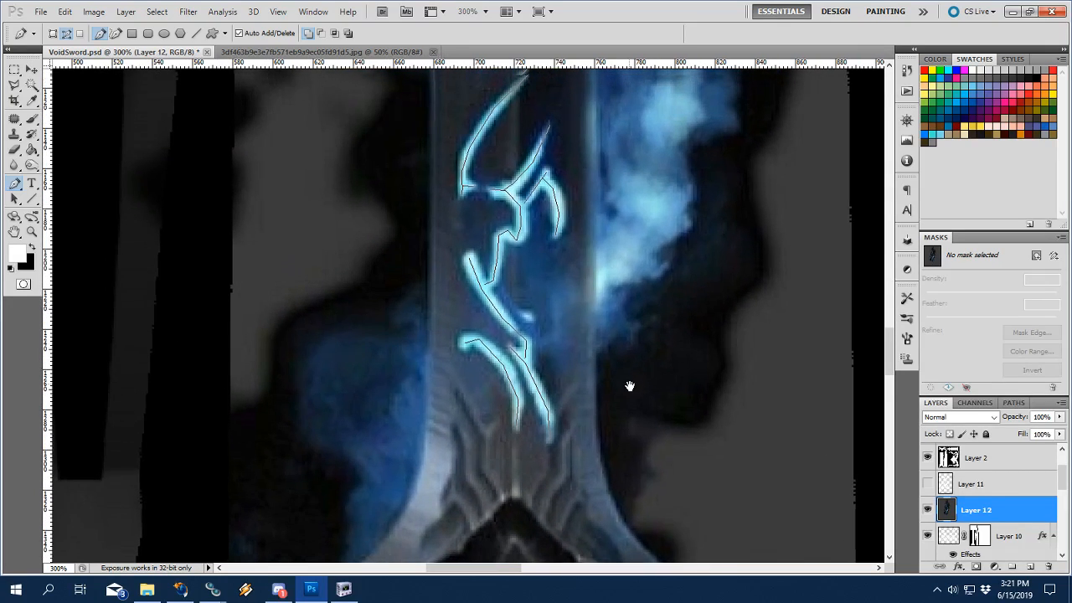
ctrl+click(513, 384)
drag(502, 366, 513, 376)
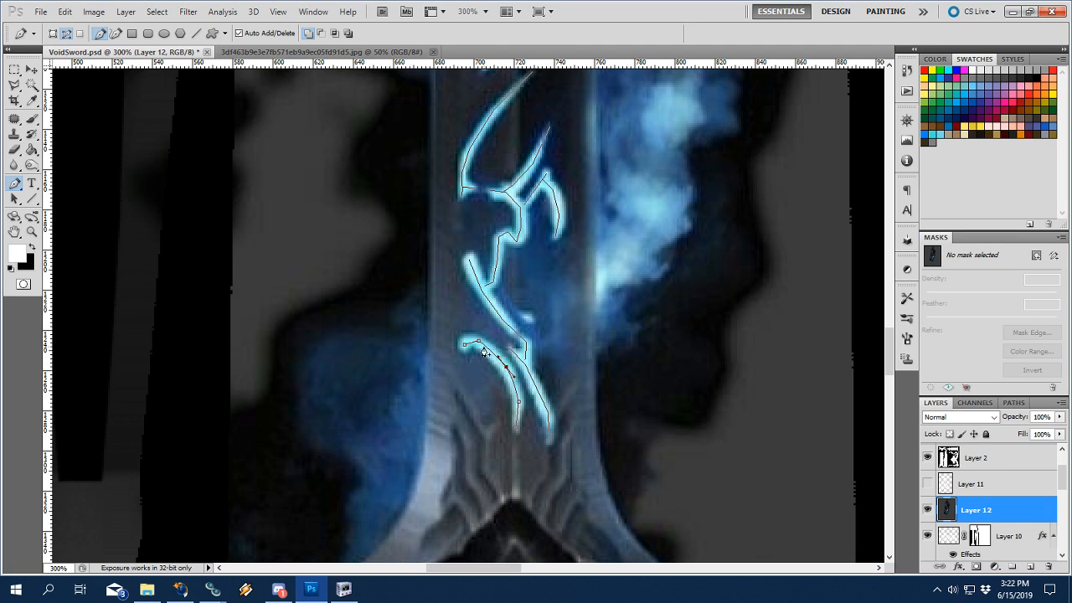
ctrl+click(478, 341)
mouse_move(478, 341)
mouse_down()
mouse_move(491, 345)
mouse_move(472, 339)
mouse_up()
ctrl+click(503, 366)
mouse_move(518, 402)
mouse_down()
mouse_move(518, 390)
mouse_move(516, 400)
mouse_up()
Smooth the traced path along the lower right rune stroke and the diagonal stroke above it.
mouse_move(548, 412)
mouse_down()
mouse_move(544, 401)
mouse_move(546, 410)
mouse_up()
ctrl+click(526, 366)
drag(525, 366, 518, 353)
ctrl+click(526, 365)
drag(528, 343, 528, 342)
ctrl+click(502, 319)
mouse_move(496, 311)
mouse_down()
mouse_move(490, 303)
mouse_move(501, 317)
mouse_up()
ctrl+click(539, 325)
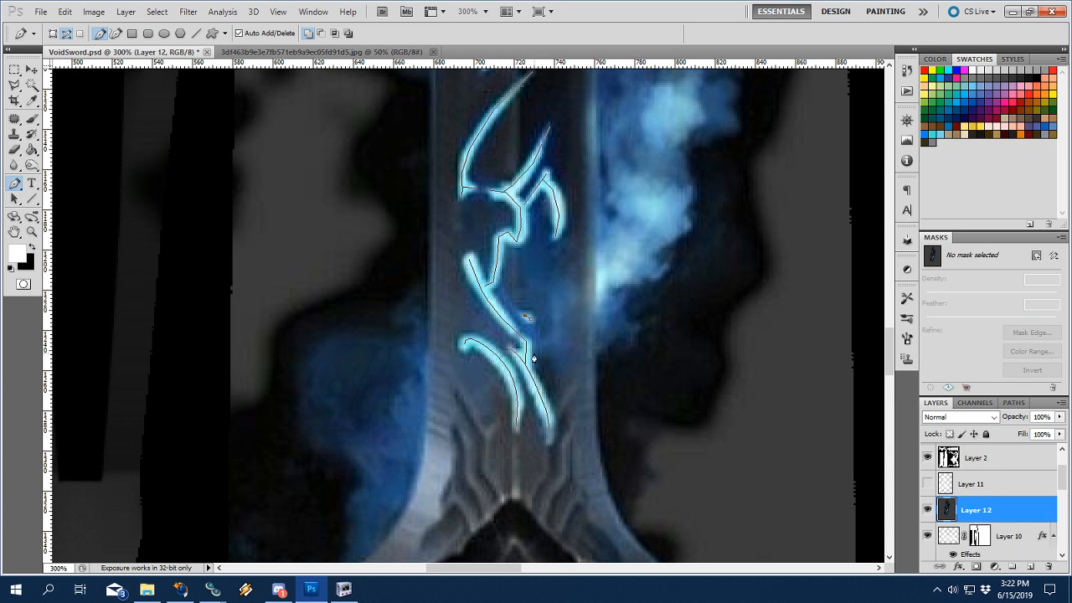
Reshape the path of the long diagonal rune stroke above the guard so its upper tip and bend follow the glow.
drag(507, 328, 522, 354)
ctrl+click(504, 329)
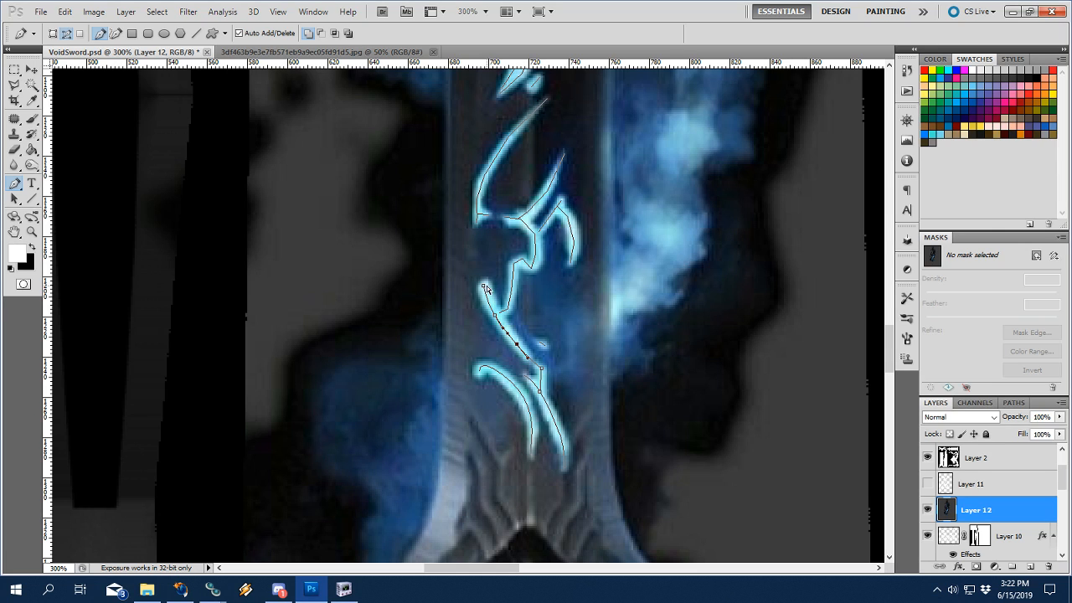
drag(483, 286, 488, 287)
drag(546, 318, 547, 335)
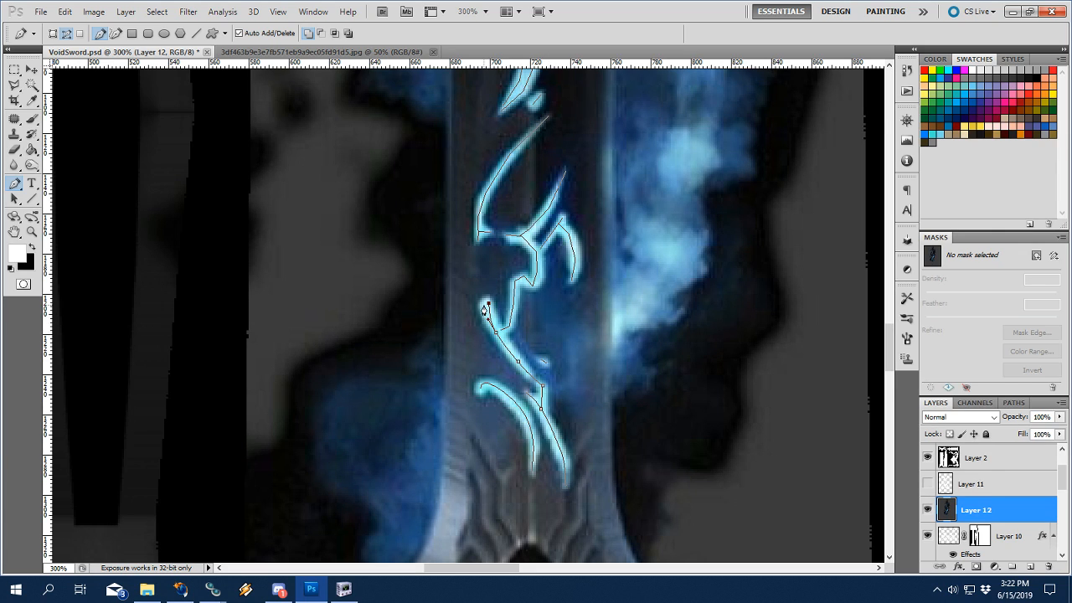
click(482, 305)
mouse_move(498, 335)
mouse_down()
mouse_move(505, 343)
mouse_move(497, 333)
mouse_up()
Smooth the path of the angular middle rune stroke that joins the diagonal stroke, rounding its corners along the glow.
ctrl+click(502, 331)
key(alt)
click(512, 302)
drag(515, 282, 534, 284)
drag(561, 268, 563, 318)
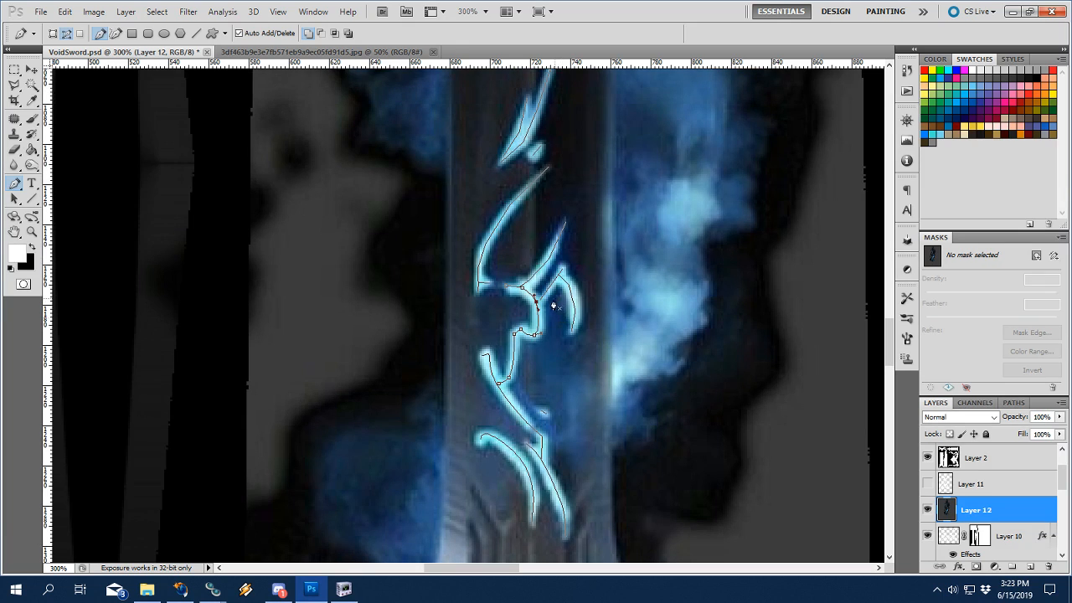
click(536, 303)
drag(534, 335, 536, 336)
Curve the path of the short hooked stroke beside the middle rune so it follows the glowing arc.
ctrl+click(573, 323)
mouse_move(575, 312)
mouse_down()
mouse_move(574, 296)
mouse_move(571, 332)
mouse_up()
click(537, 304)
key(ctrl+z)
alt+drag(574, 306, 573, 283)
drag(525, 297, 528, 316)
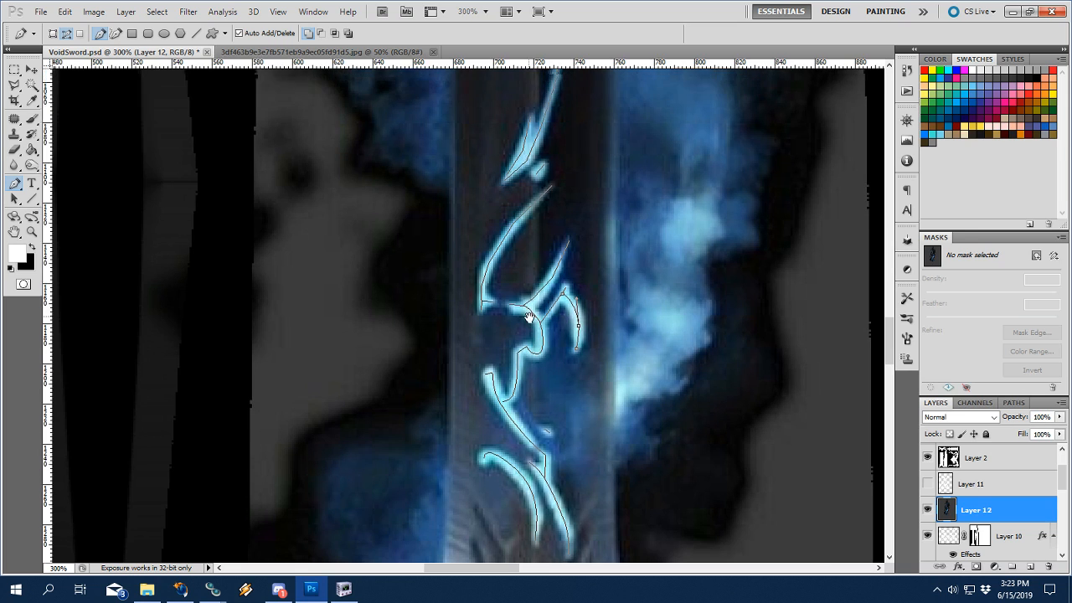
Adjust the anchors of the upward-pointing prong above the middle rune into a smooth curve along the glow.
ctrl+click(530, 303)
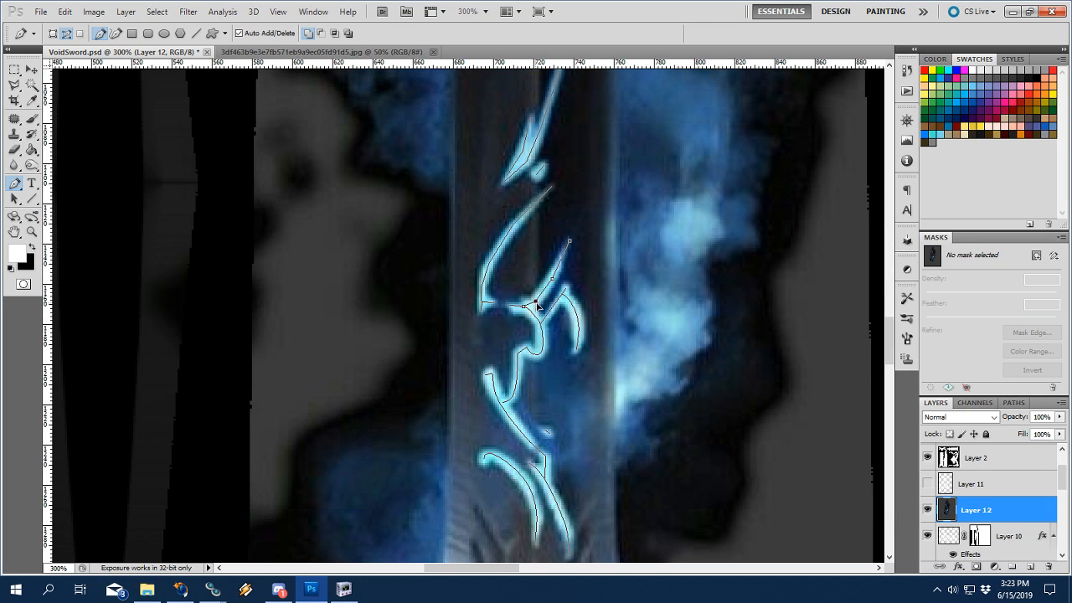
drag(552, 279, 544, 290)
drag(569, 241, 566, 240)
mouse_move(553, 278)
mouse_down()
mouse_move(530, 305)
mouse_move(556, 272)
mouse_up()
drag(523, 306, 527, 307)
Realign the upper end of the middle rune's path where it meets the upward prong.
ctrl+click(533, 314)
drag(527, 312, 538, 314)
drag(539, 321, 541, 322)
click(531, 309)
drag(546, 290, 541, 298)
Bend the lower section of the long curved stroke above the middle rune into a smooth arc.
click(487, 307)
key(ctrl+space)
ctrl+click(486, 303)
ctrl+click(486, 303)
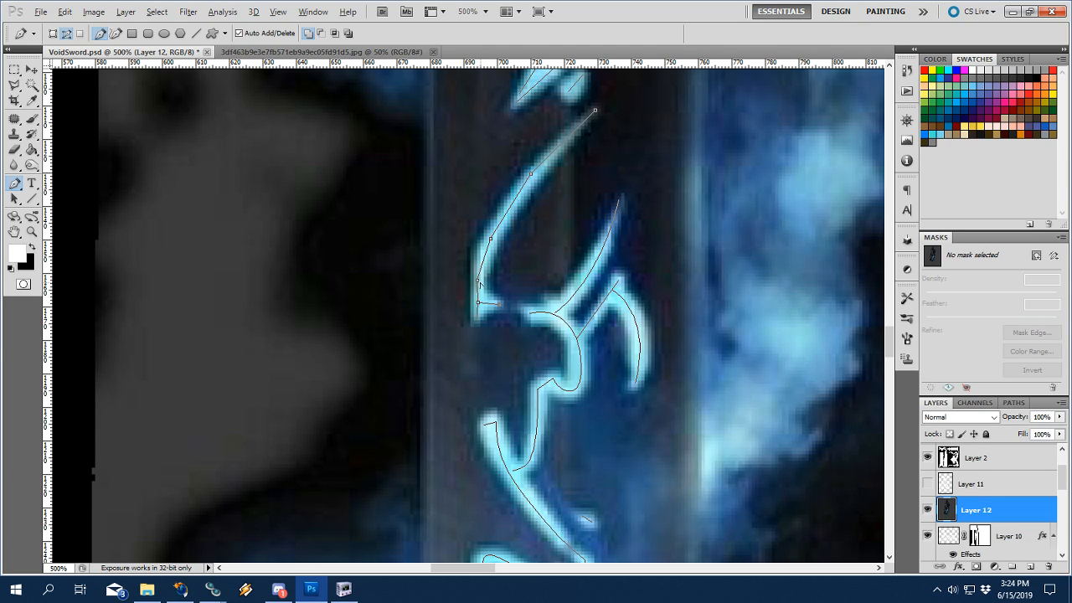
drag(477, 288, 501, 220)
drag(477, 279, 480, 268)
scroll(524, 301, up, 2)
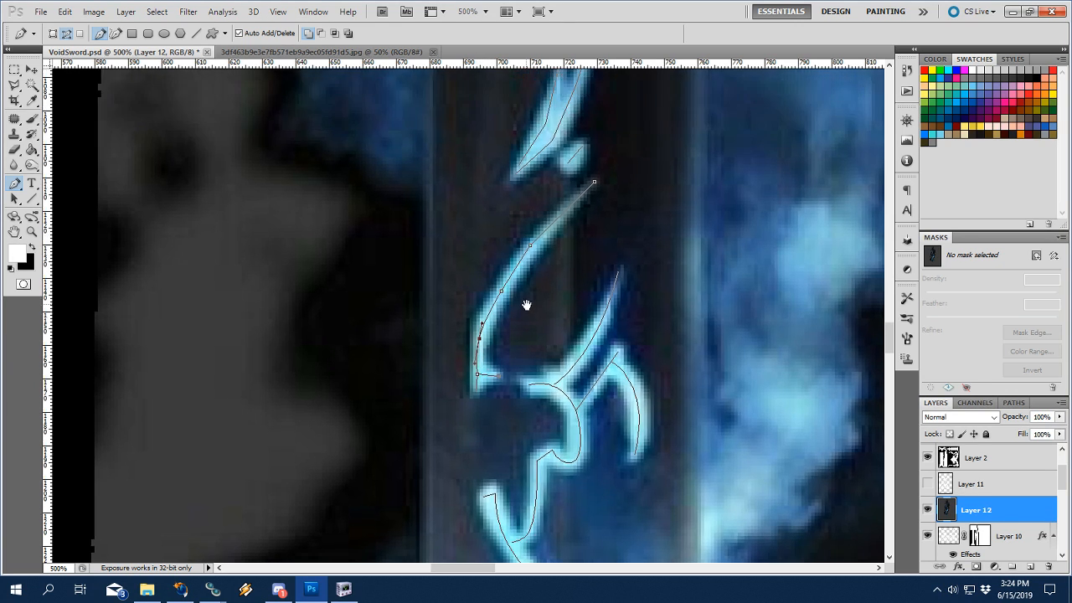
Toggle snapping and fine-position the lower corner anchor of the long curved stroke on the glow.
click(478, 374)
drag(476, 375, 478, 375)
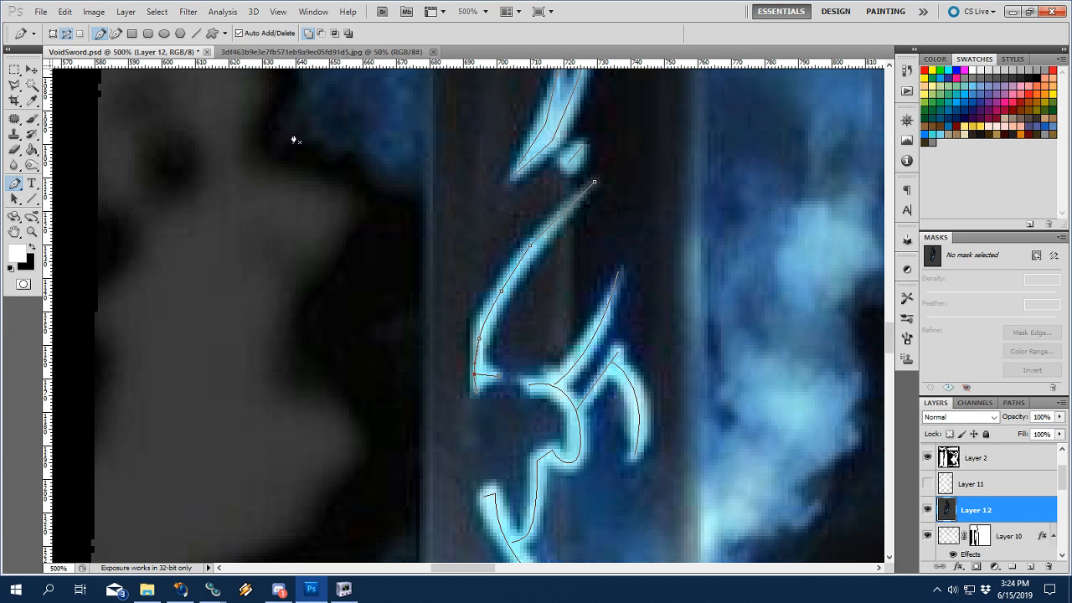
click(279, 11)
click(293, 247)
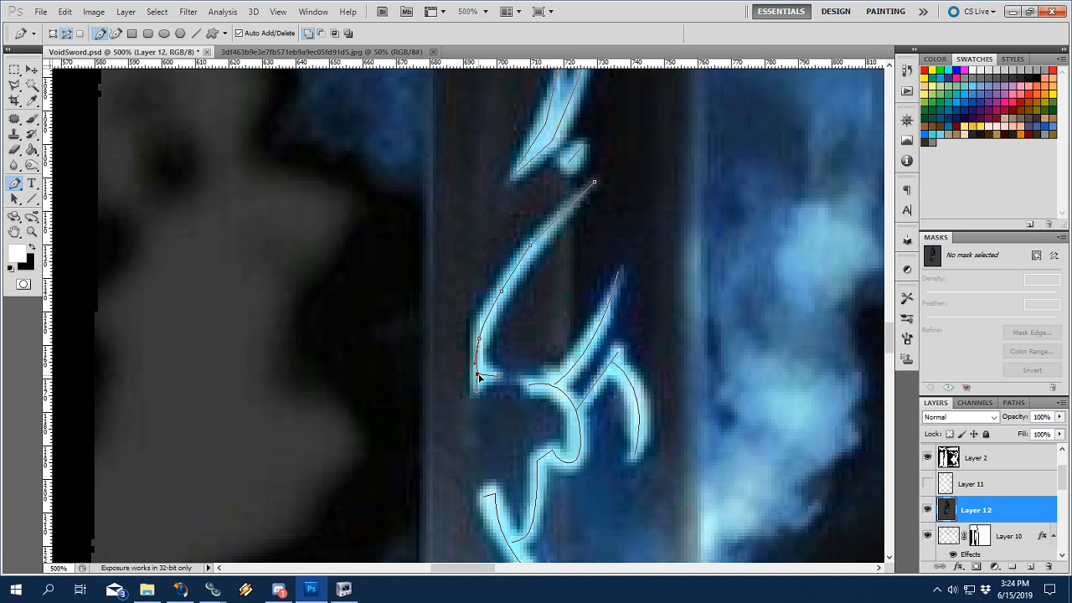
drag(478, 378, 478, 379)
scroll(509, 292, up, 1)
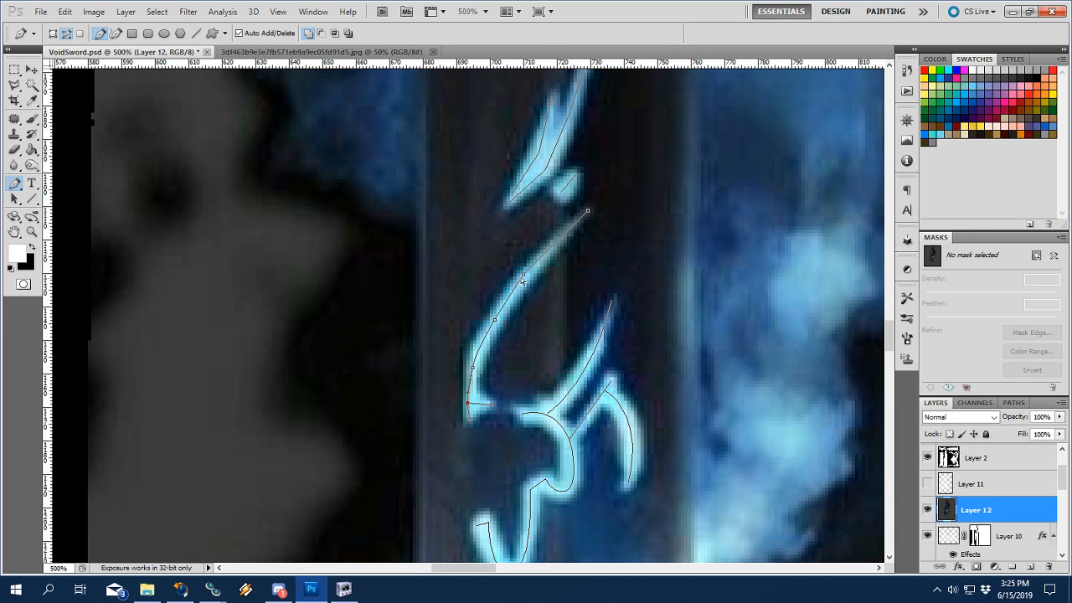
Smooth the upper section of the same long curved stroke by repositioning its middle anchors along the glow.
click(525, 274)
mouse_move(495, 320)
mouse_down()
mouse_move(507, 297)
mouse_move(493, 317)
mouse_up()
drag(534, 267, 515, 293)
drag(566, 235, 565, 239)
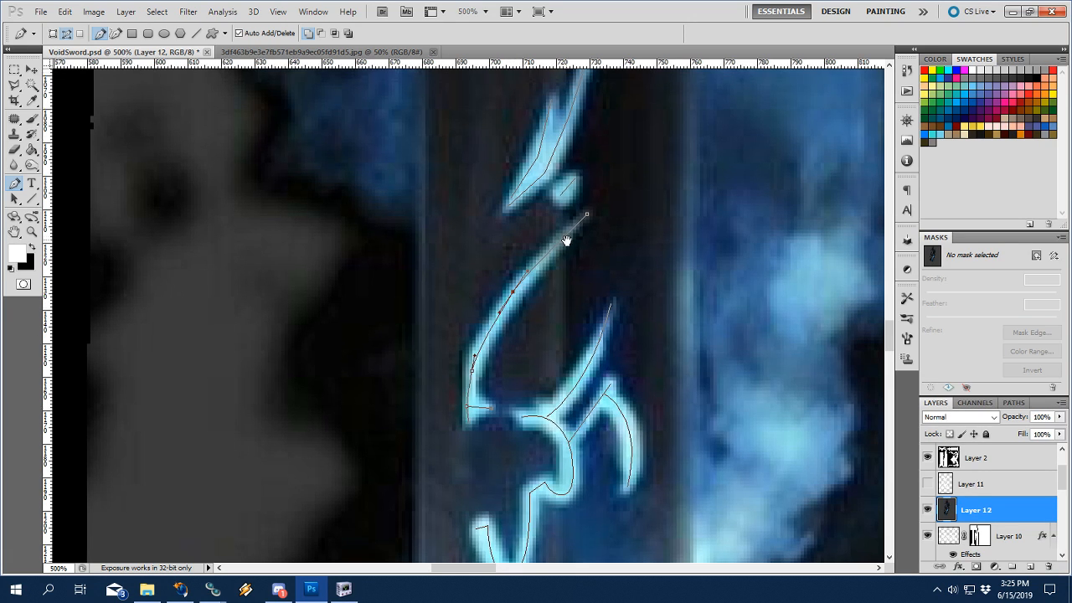
click(471, 369)
Fit the path of the pointed, notched lower end of the next rune stroke up the blade to its glow.
scroll(534, 431, up, 3)
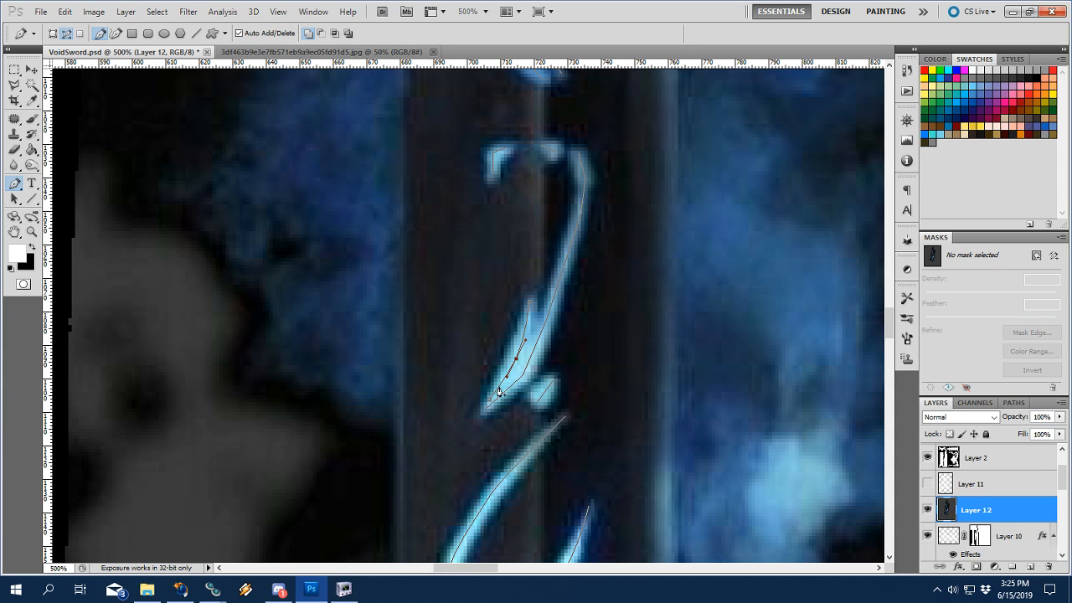
drag(491, 401, 487, 407)
drag(524, 374, 537, 360)
drag(546, 321, 558, 293)
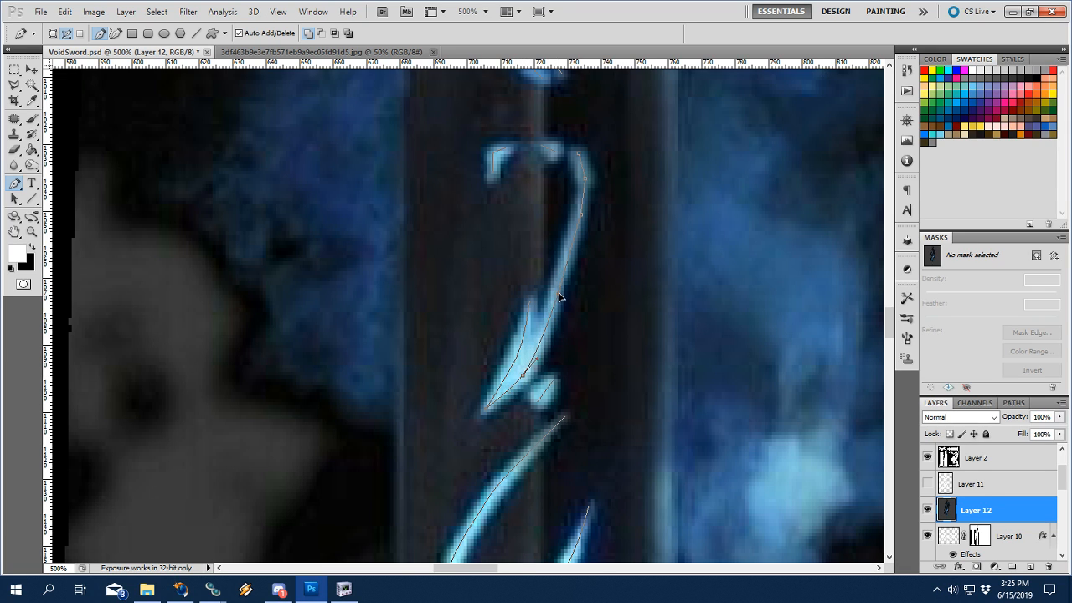
drag(534, 362, 541, 348)
click(523, 374)
drag(543, 341, 545, 339)
Smooth the long upper section of the notched rune stroke up to its rounded top.
ctrl+click(558, 295)
drag(595, 213, 577, 305)
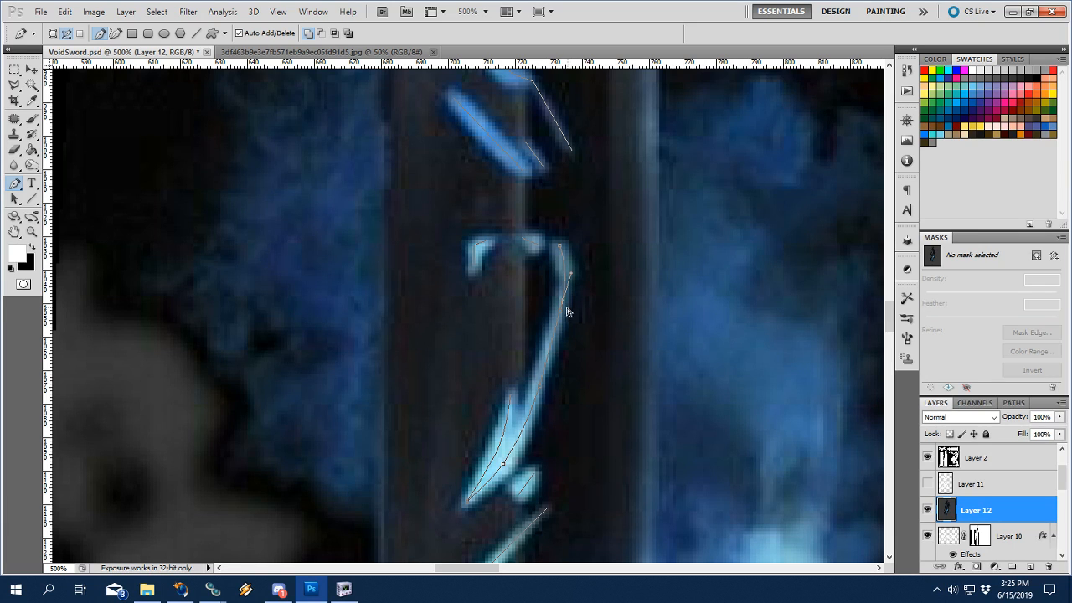
drag(562, 307, 563, 306)
drag(539, 390, 541, 401)
Smooth the small hooked mark beside the rune's rounded top and refine the short curved slash above it.
ctrl+click(475, 246)
ctrl+click(490, 275)
scroll(486, 276, up, 2)
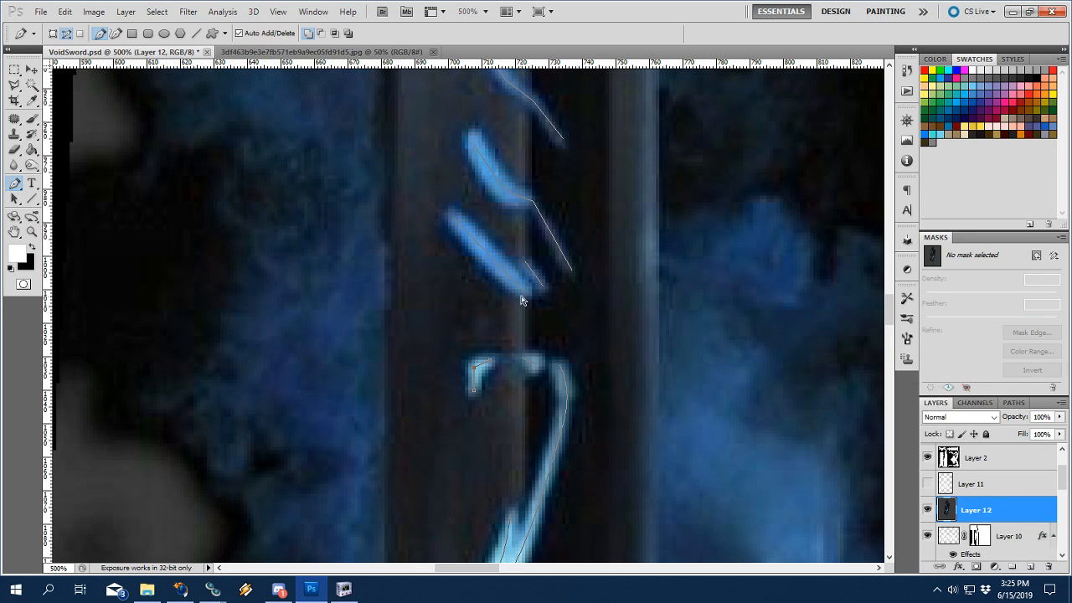
scroll(538, 310, up, 1)
scroll(543, 332, up, 1)
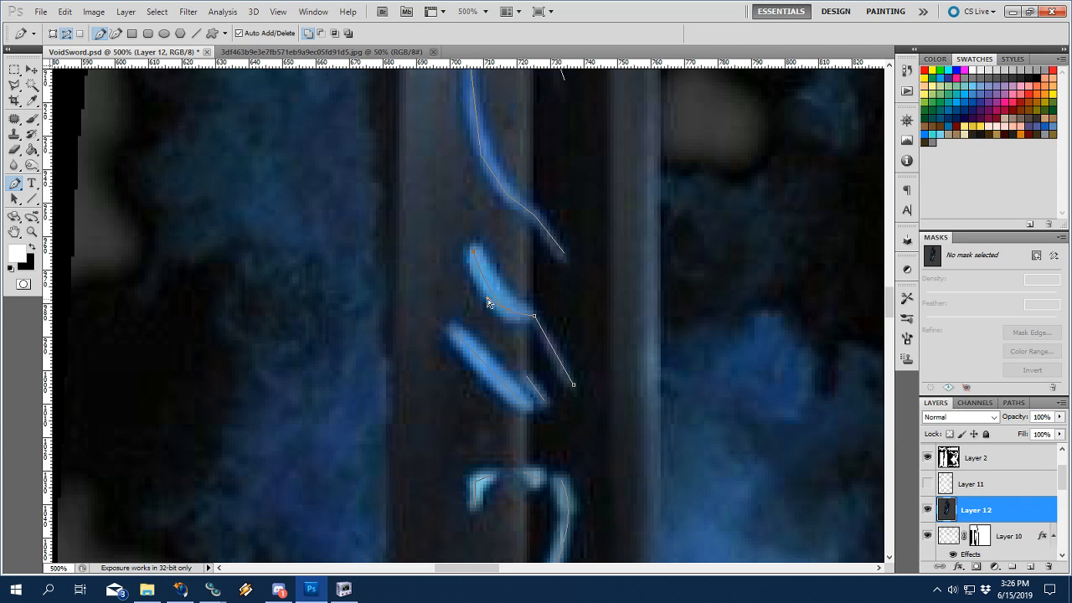
Turn the path of the curved blue stroke above the two short slashes into a smooth curve along the glow.
scroll(519, 366, up, 3)
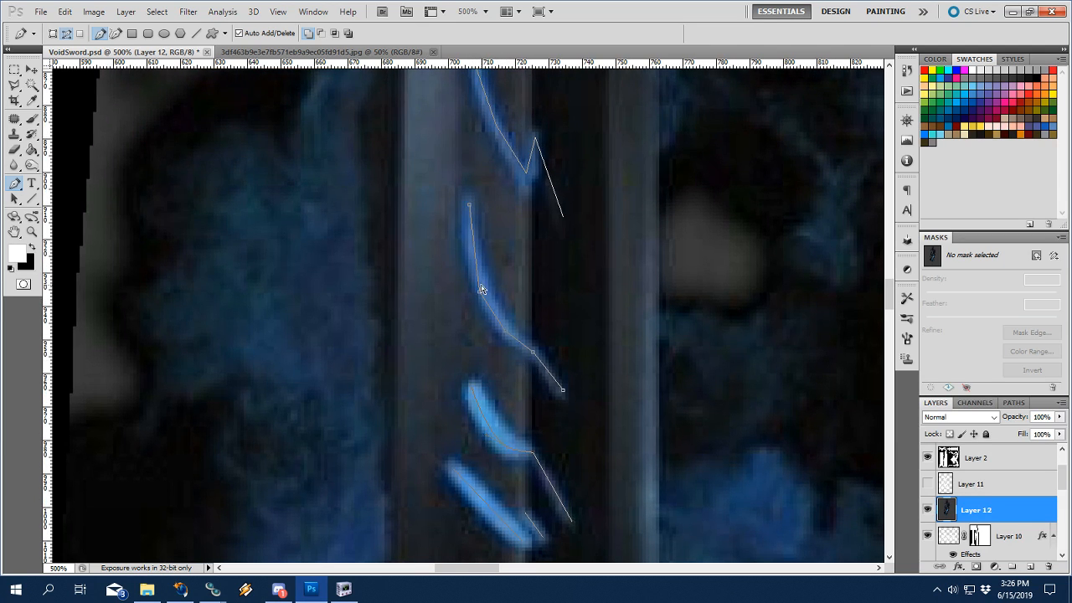
mouse_move(480, 297)
mouse_down()
mouse_move(482, 307)
mouse_move(477, 279)
mouse_up()
click(506, 333)
drag(564, 390, 560, 395)
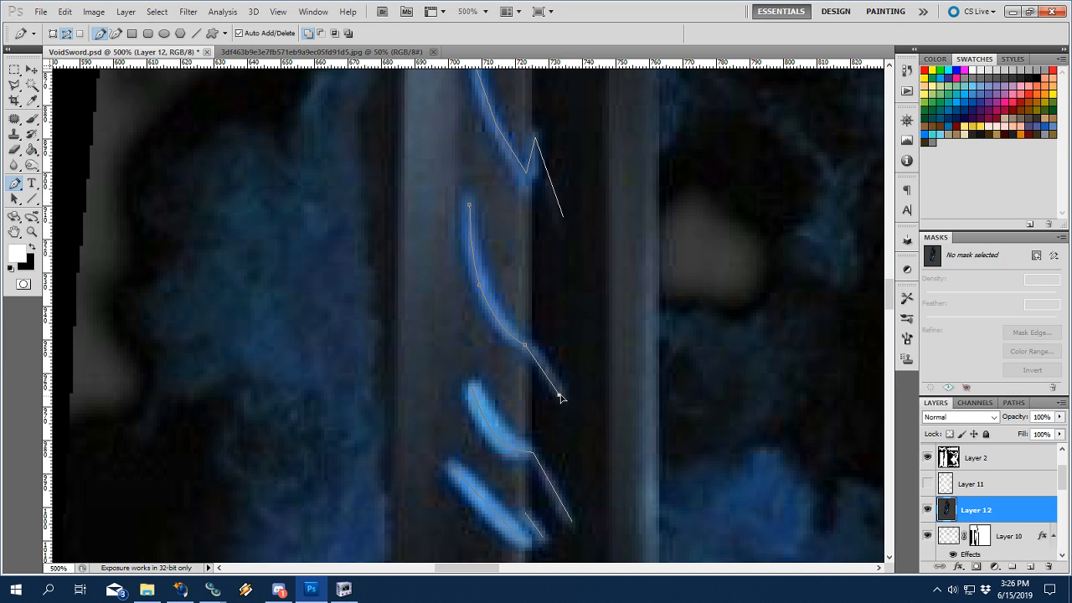
ctrl+click(525, 346)
Round the notch and lower half of the topmost blue rune stroke's path to match the glow.
scroll(506, 385, up, 5)
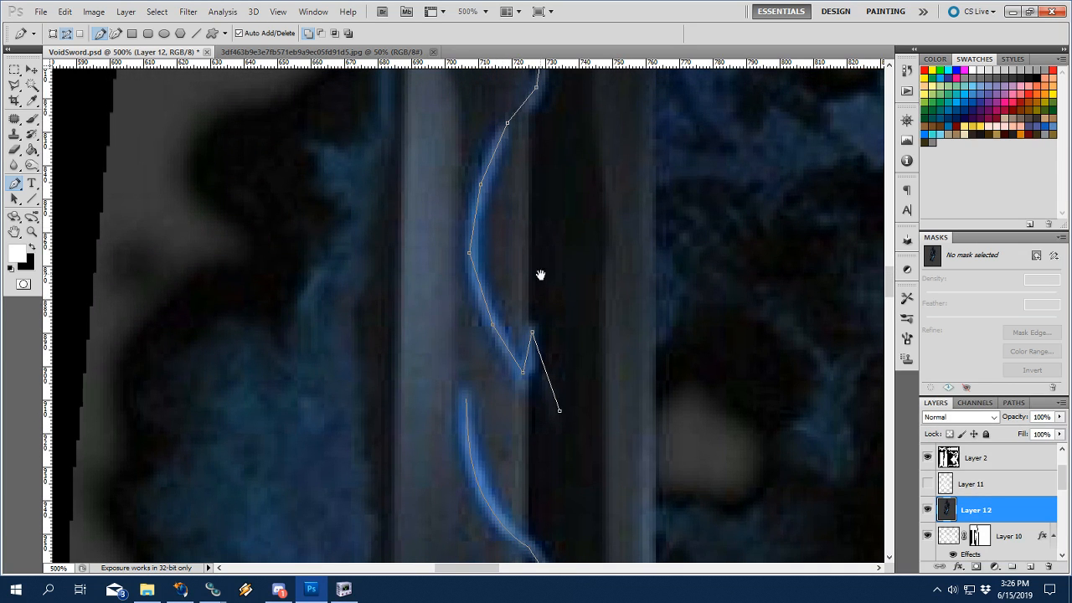
drag(541, 271, 531, 242)
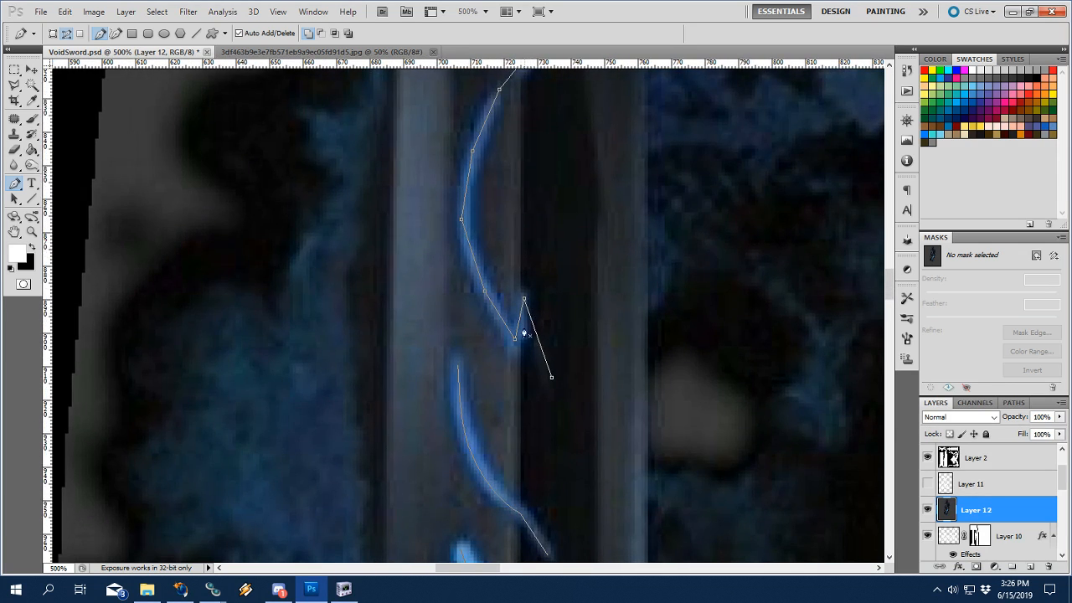
drag(515, 338, 506, 343)
mouse_move(483, 296)
mouse_down()
mouse_move(491, 306)
mouse_move(478, 280)
mouse_up()
click(461, 220)
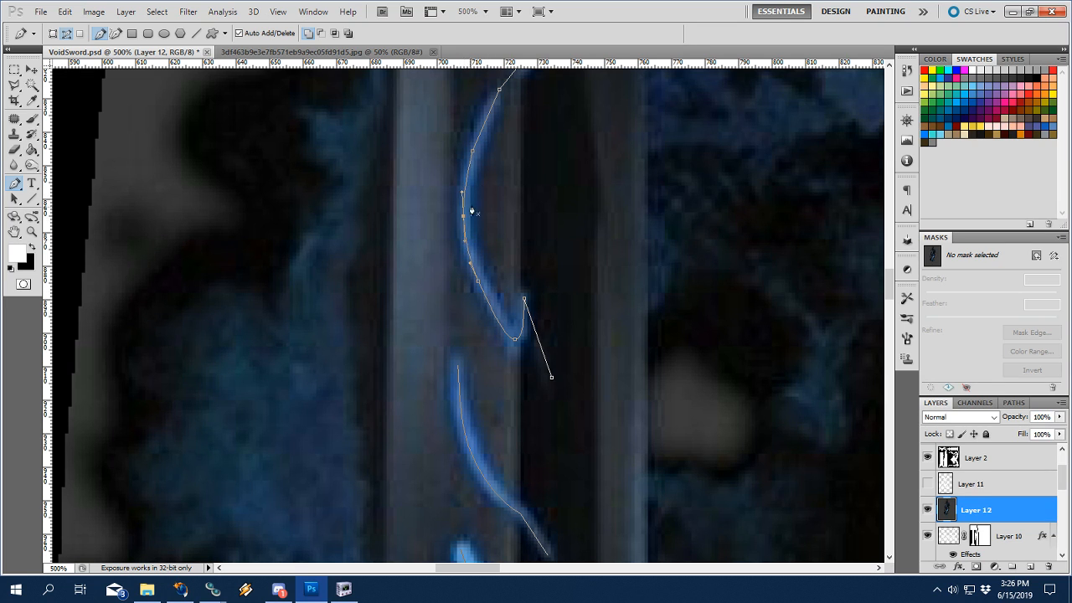
Smooth the upper half and tip of the topmost blue rune stroke with fewer, curved anchors.
scroll(482, 276, up, 4)
drag(472, 324, 504, 259)
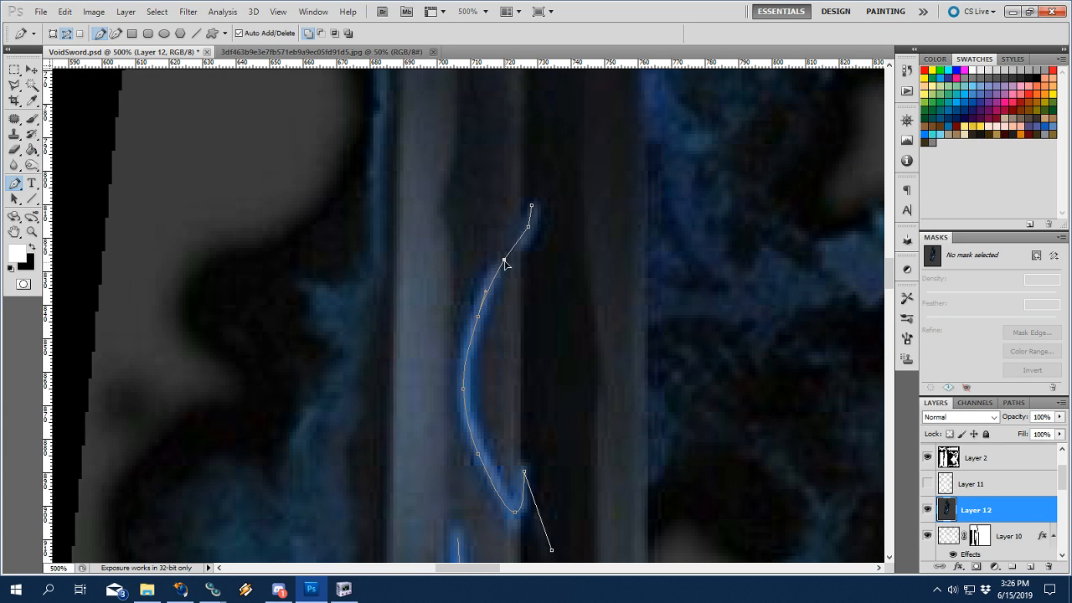
click(479, 317)
drag(462, 372, 460, 321)
drag(465, 391, 467, 383)
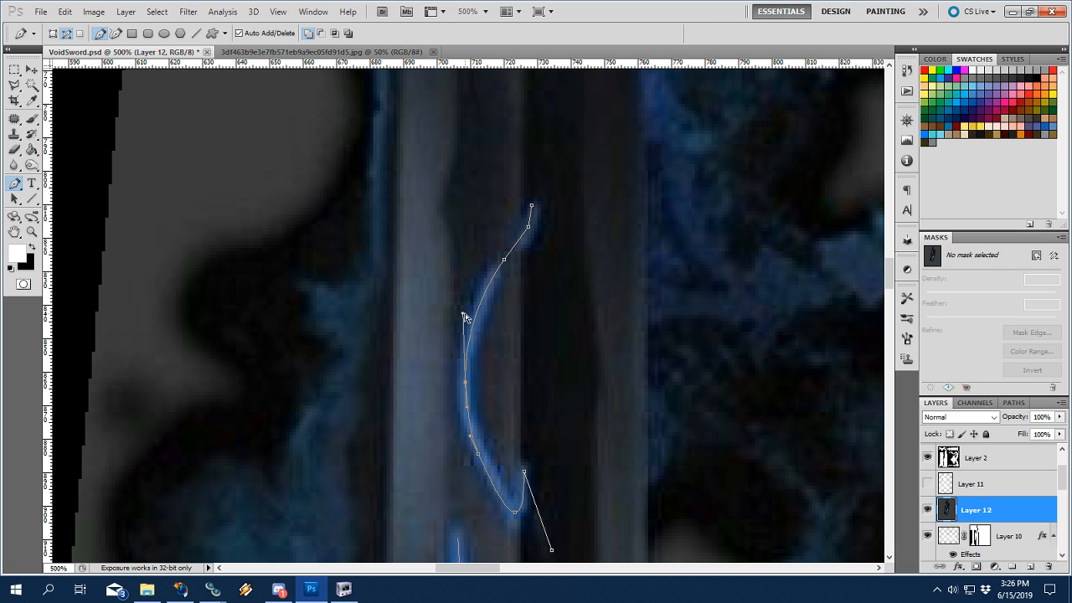
mouse_move(528, 226)
mouse_down()
mouse_move(538, 207)
mouse_move(527, 237)
mouse_move(532, 223)
mouse_up()
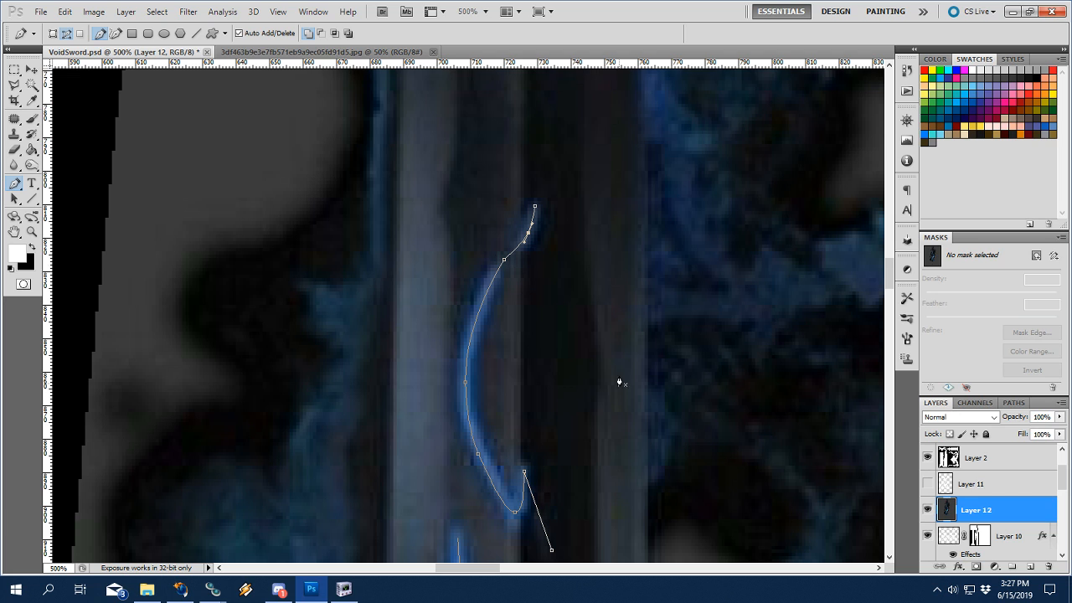
Check the rune shapes on the sword reference images in Firefox and return to Photoshop.
click(180, 589)
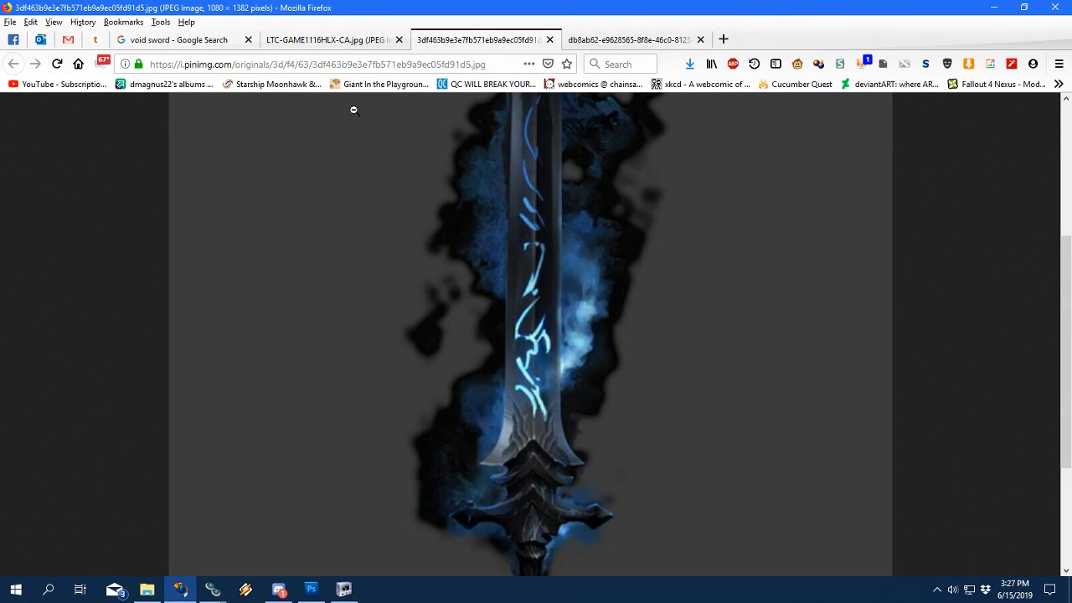
click(326, 39)
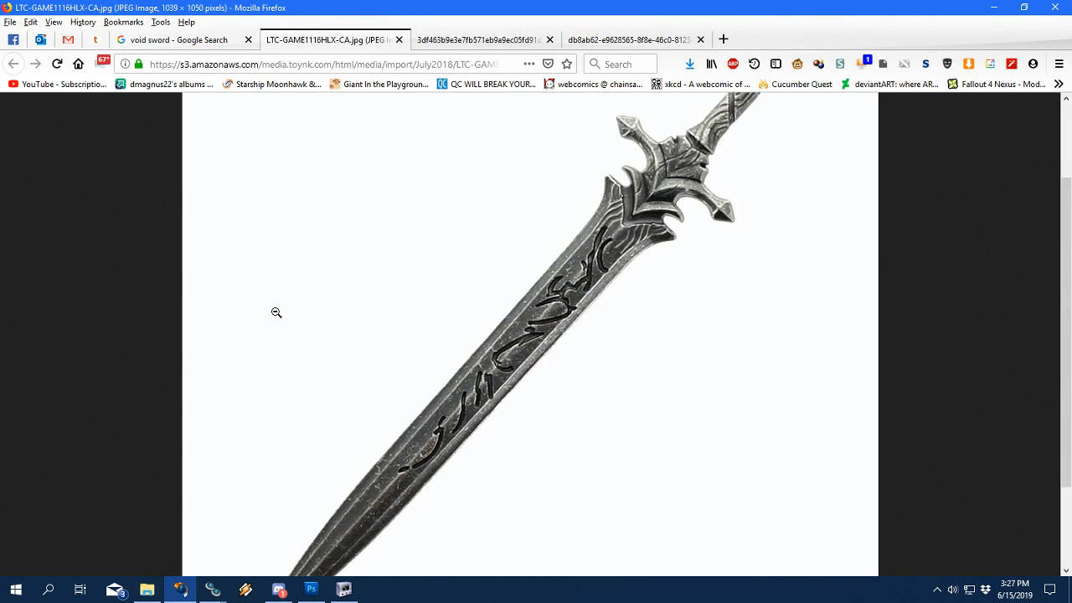
click(311, 589)
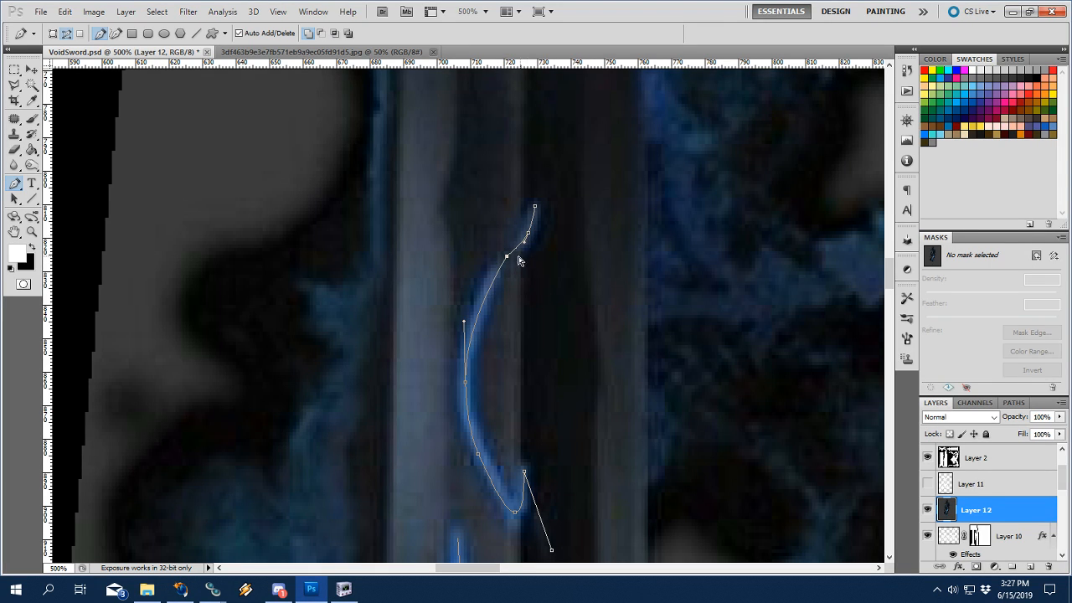
mouse_move(508, 258)
mouse_down()
mouse_move(499, 269)
mouse_move(508, 256)
mouse_up()
mouse_move(534, 207)
mouse_down()
mouse_move(528, 232)
mouse_move(537, 212)
mouse_up()
key(ctrl+alt+z)
key(ctrl+alt+z)
key(ctrl+alt+z)
Separate the small upper tip from the topmost rune stroke and redraw it as its own short path.
drag(510, 256, 501, 269)
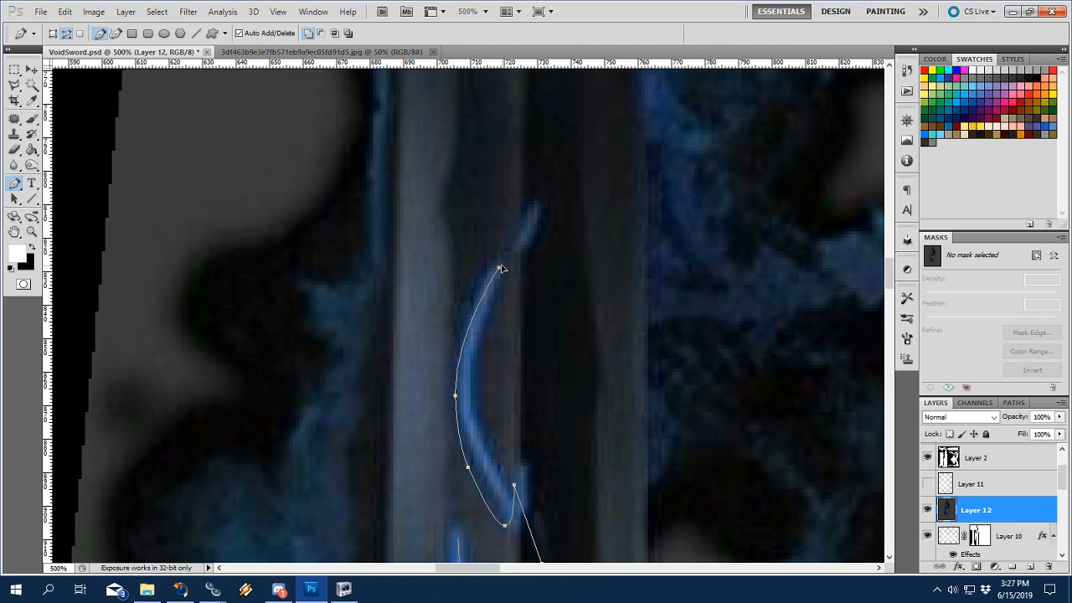
key(ctrl+z)
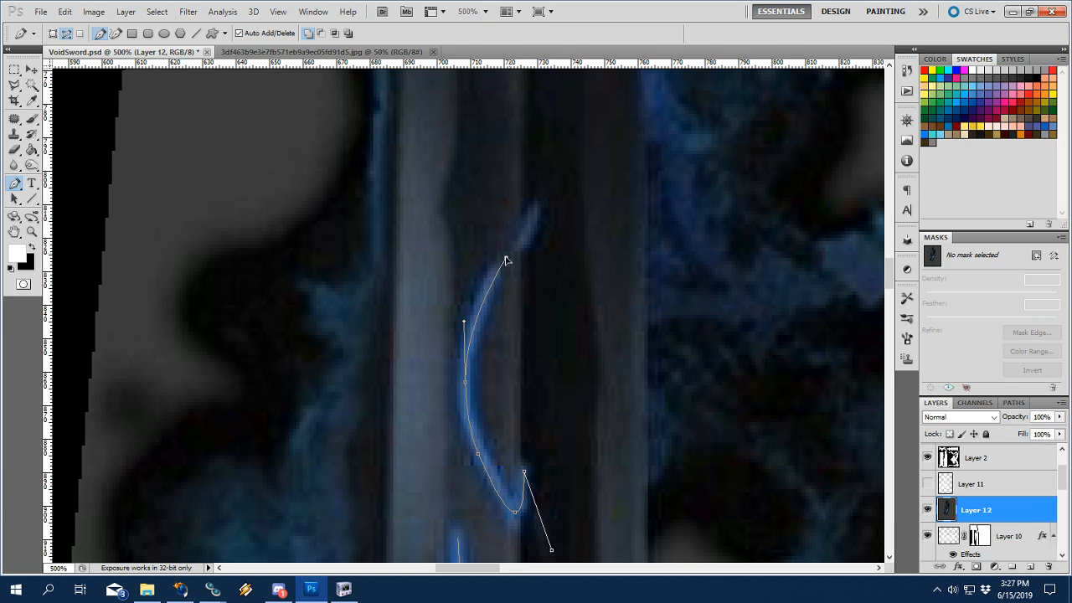
key(ctrl+z)
click(520, 245)
click(531, 226)
click(534, 206)
Hide Layer 12 and fit the whole sword texture on screen with the traced rune paths showing.
click(925, 509)
key(z)
alt+click(536, 327)
alt+click(537, 327)
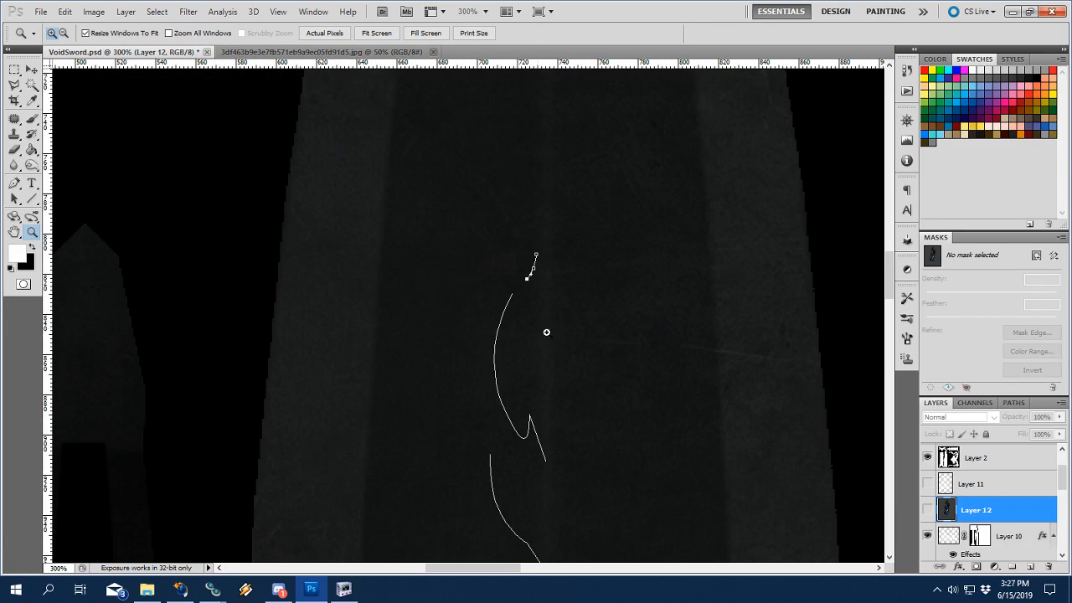
right_click(547, 333)
click(608, 345)
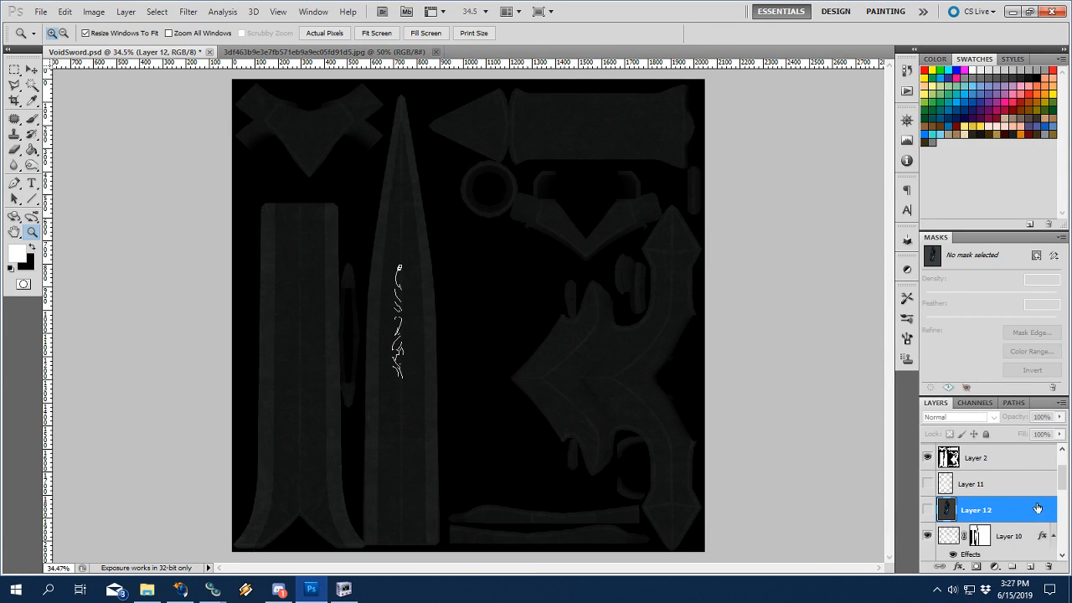
Enlarge the traced runes of the Work Path with Free Transform and move them toward the blade section with the forked base.
click(1013, 403)
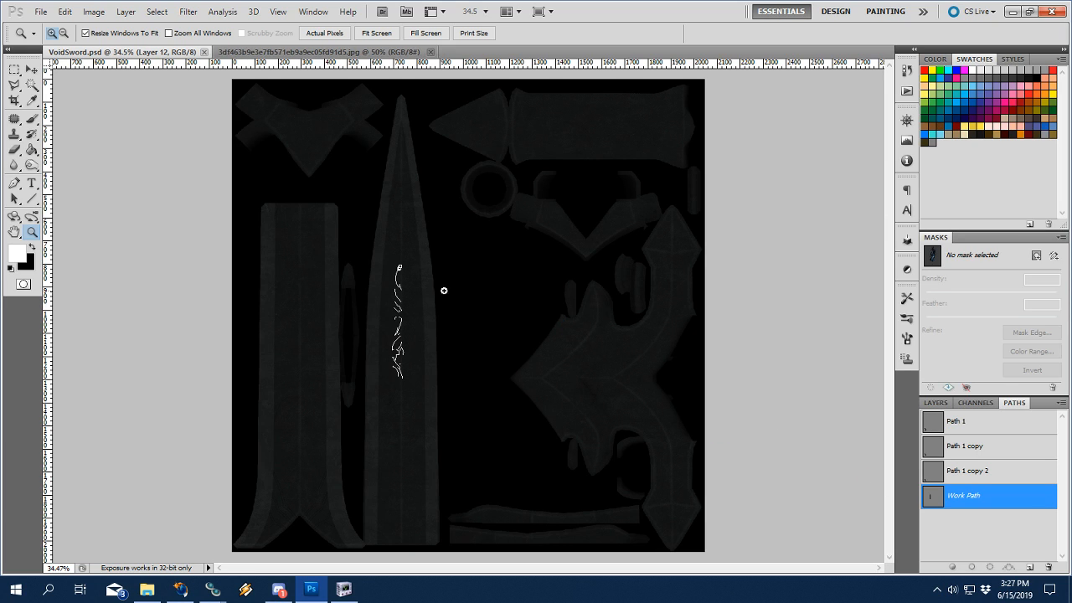
key(p)
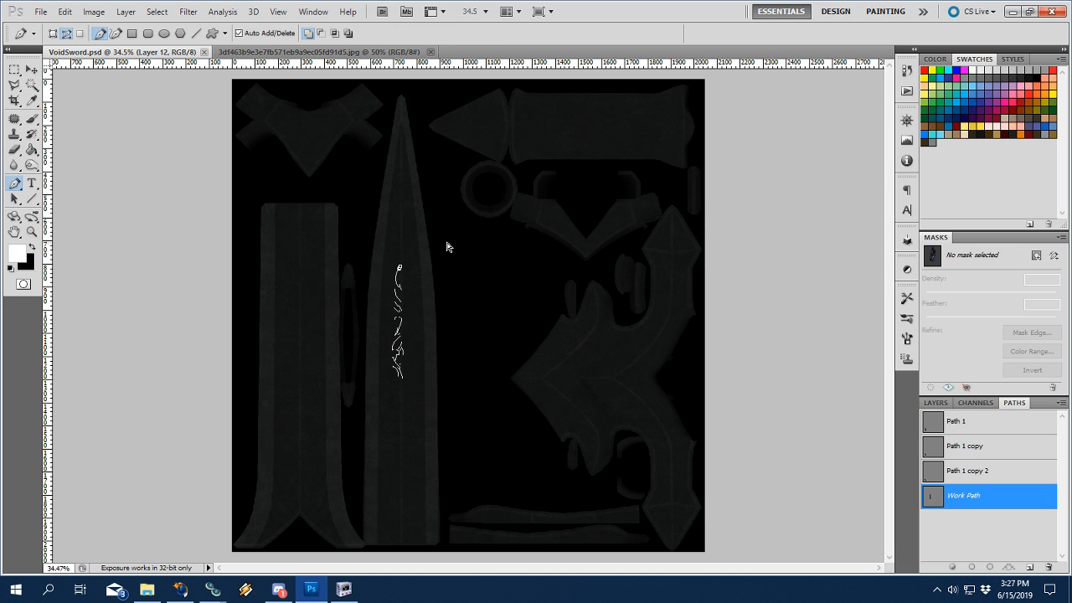
right_click(403, 373)
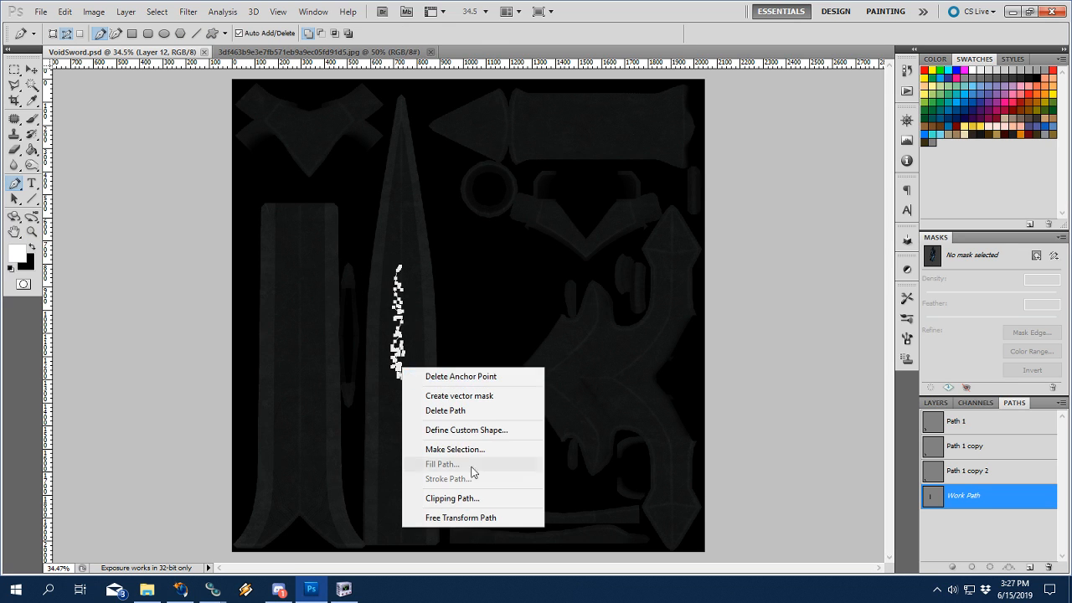
click(452, 517)
drag(405, 381, 512, 444)
drag(392, 507, 293, 498)
Check the rune layout on the Firefox sword references and scale the rune path to about 328.5% in Photoshop.
click(192, 596)
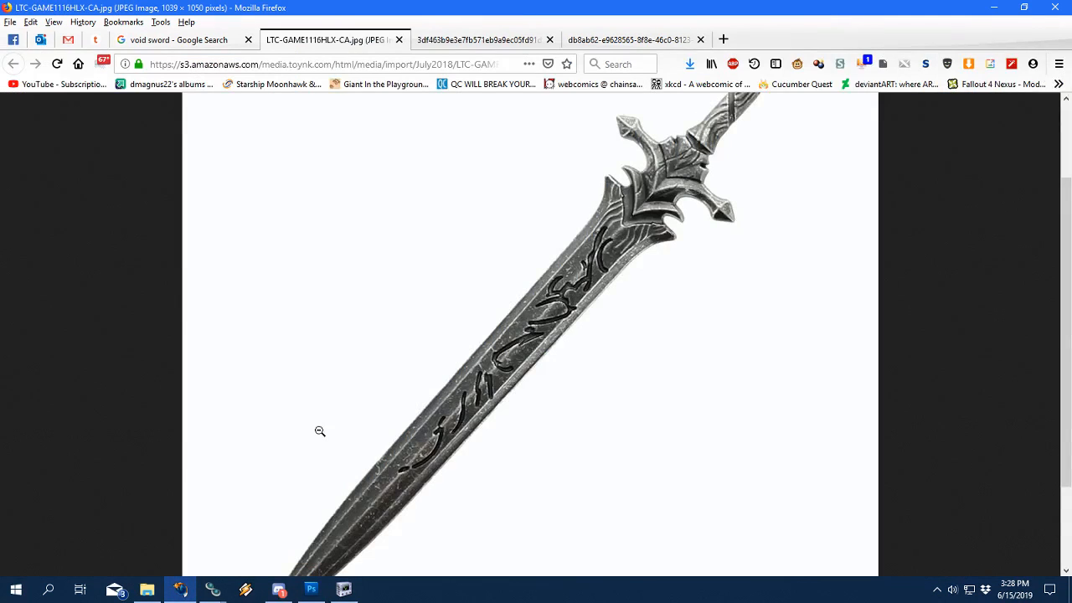
click(498, 37)
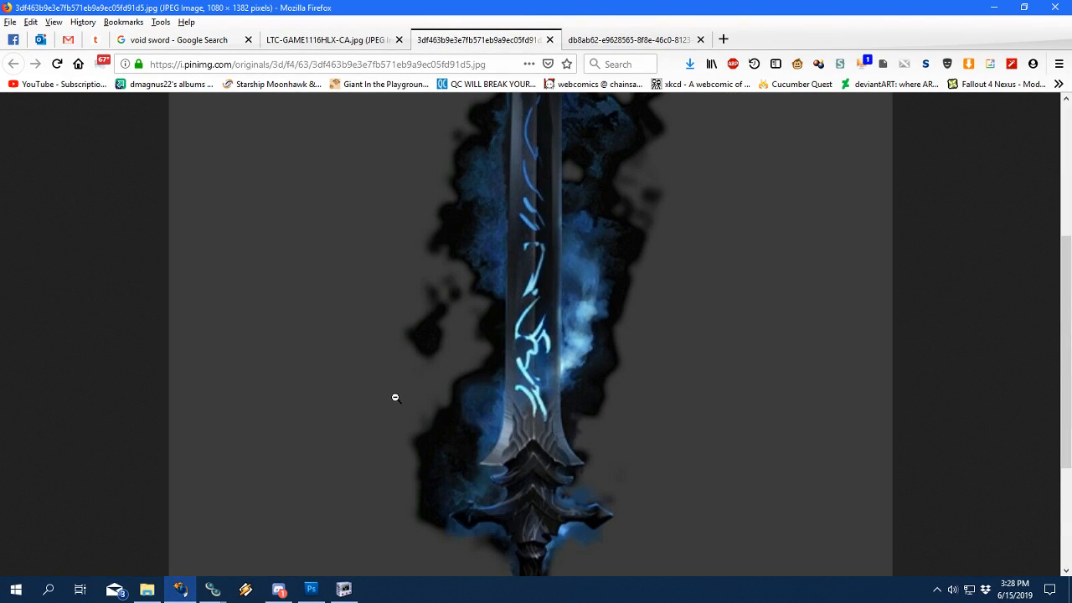
click(311, 589)
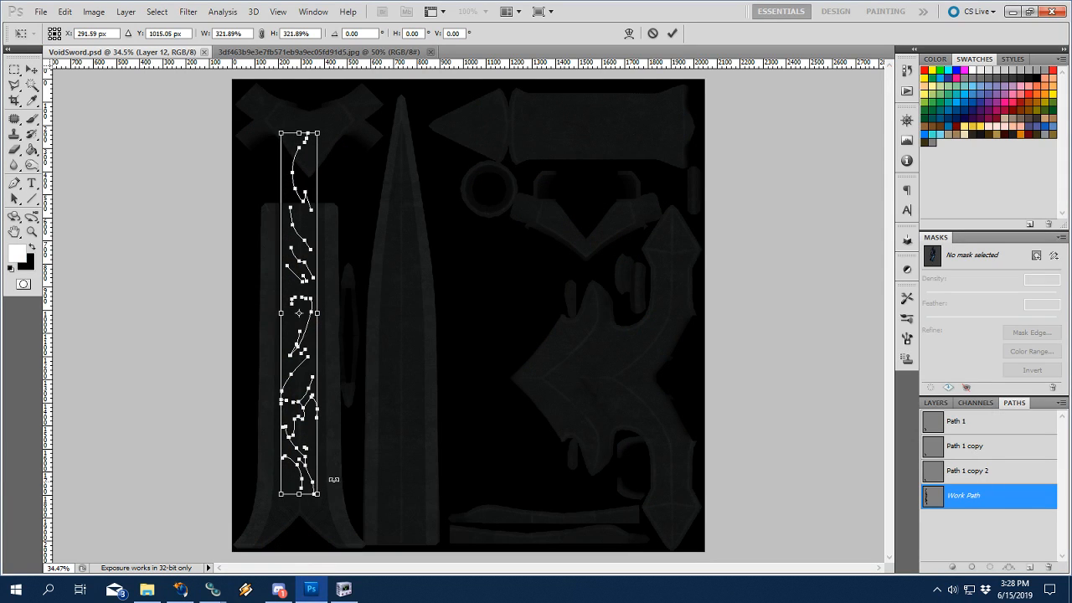
scroll(334, 478, up, 5)
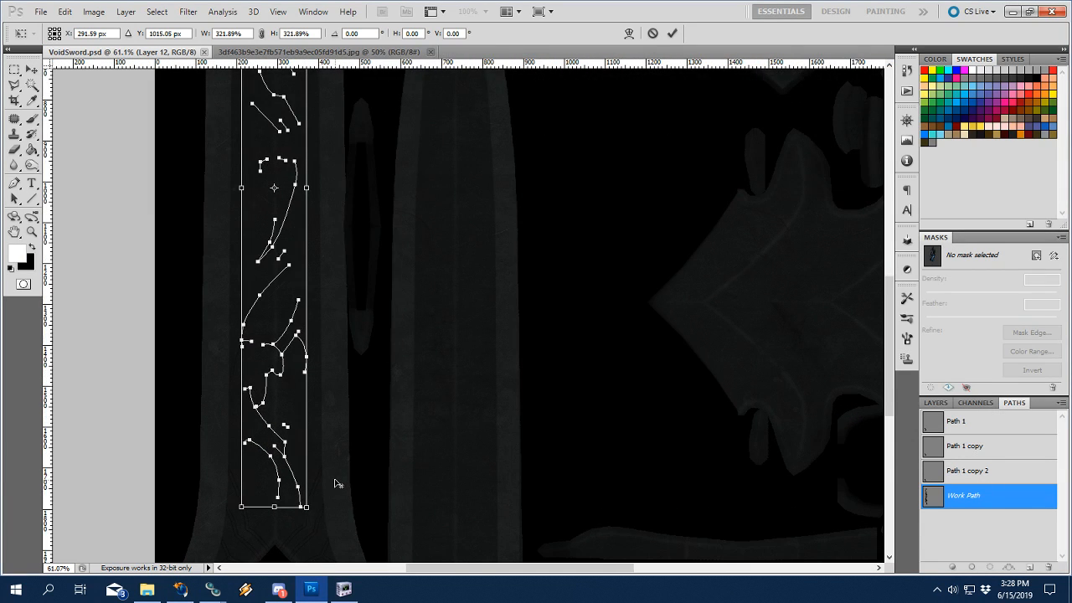
drag(334, 483, 369, 446)
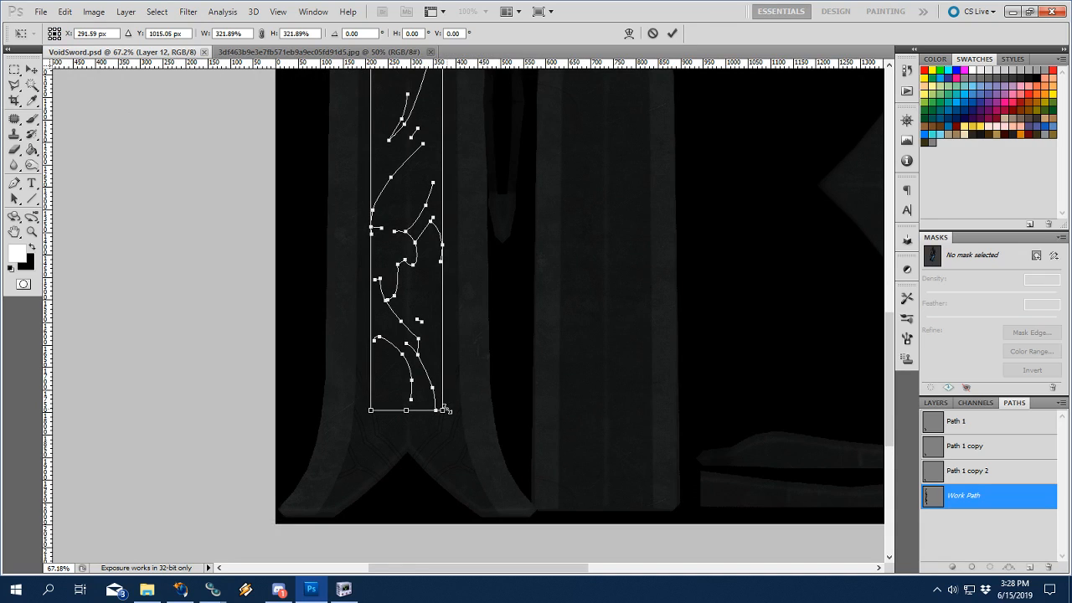
drag(443, 411, 451, 416)
Compare how far the runes reach toward the guard on the Firefox sword references and return to Photoshop.
click(180, 590)
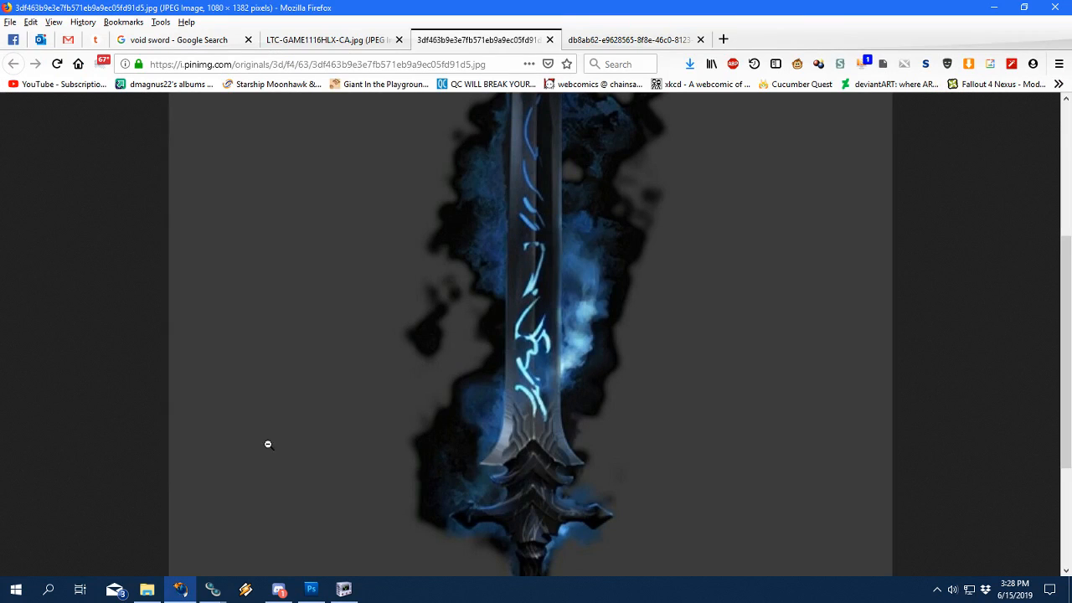
click(617, 44)
click(355, 46)
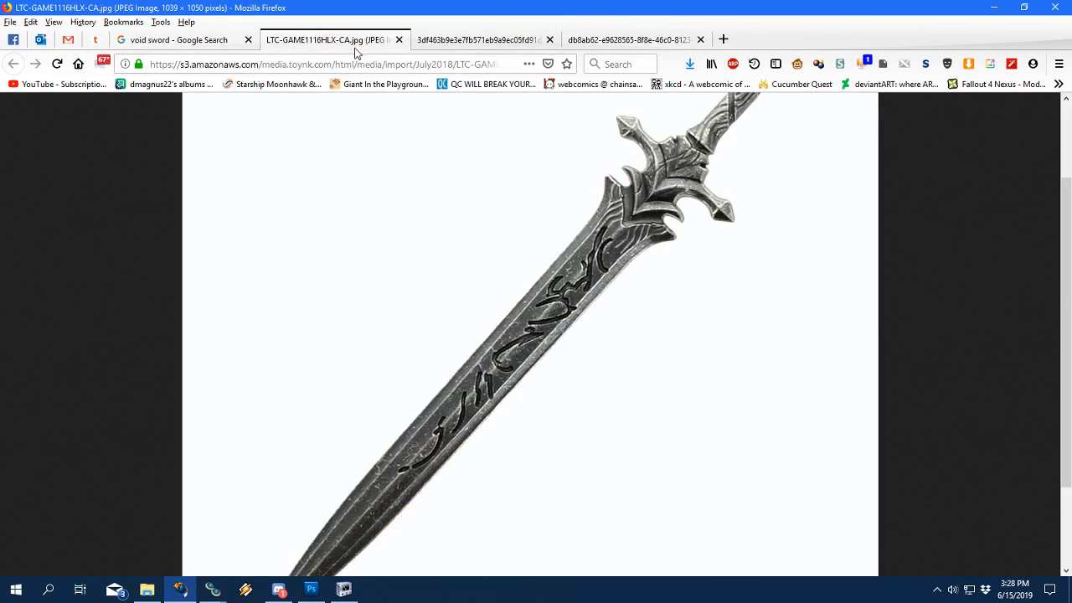
click(442, 46)
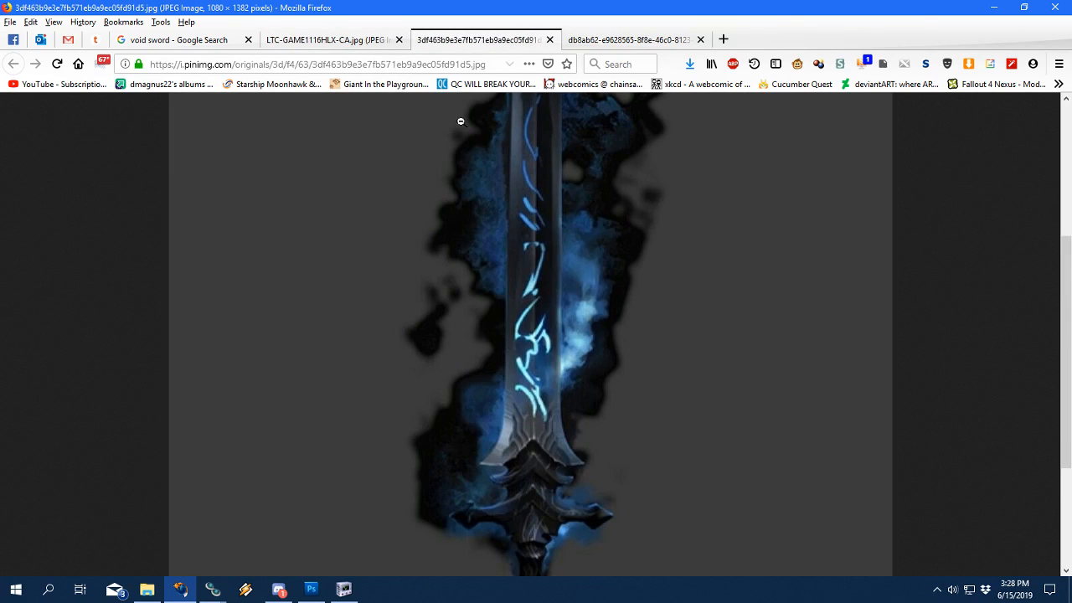
click(310, 589)
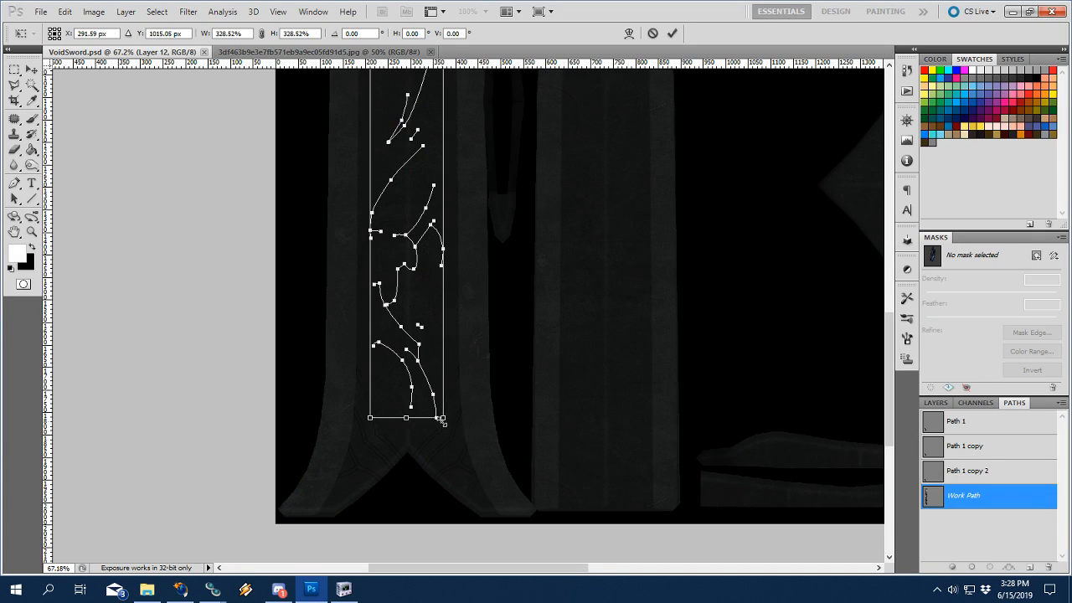
Scale the rune path proportionally to about 439% and move it up so its lower end sits above the forked base.
drag(441, 421, 525, 513)
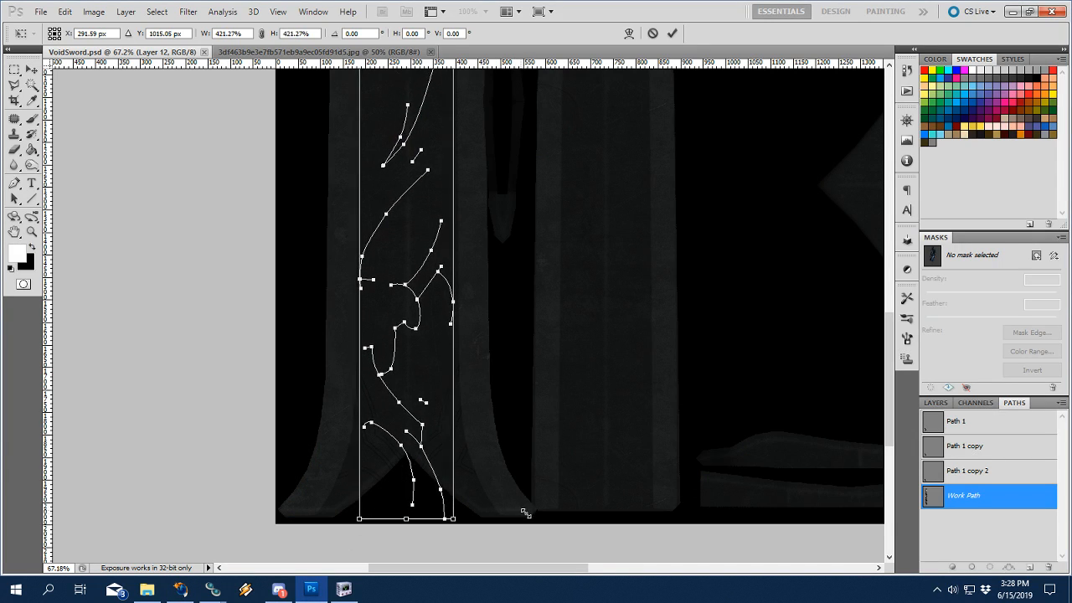
mouse_move(473, 229)
mouse_down()
mouse_move(477, 428)
mouse_move(475, 247)
mouse_up()
drag(495, 467, 499, 357)
drag(458, 428, 471, 448)
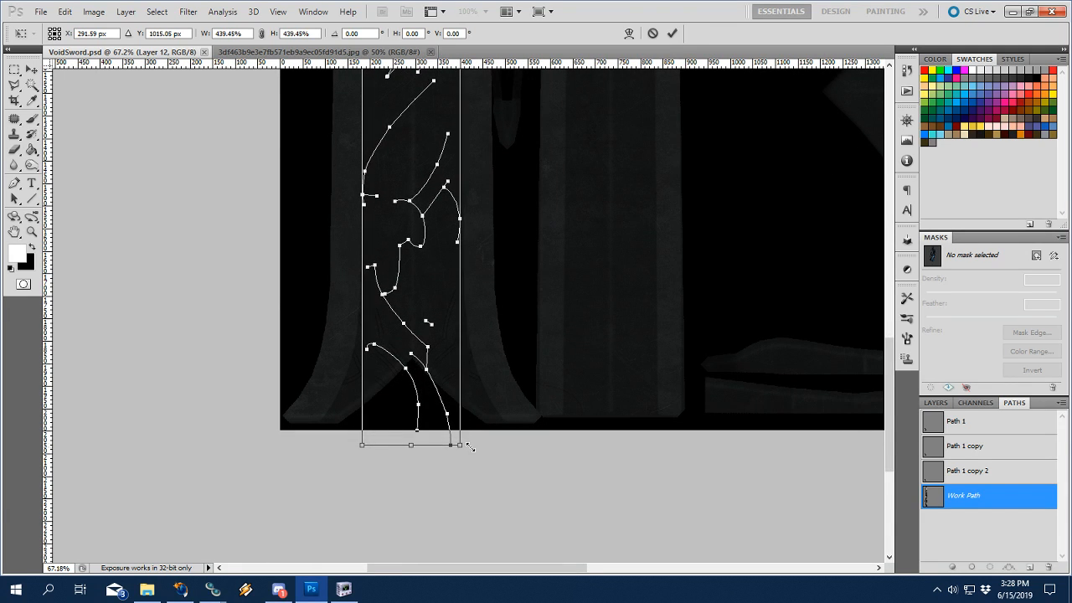
drag(436, 390, 432, 304)
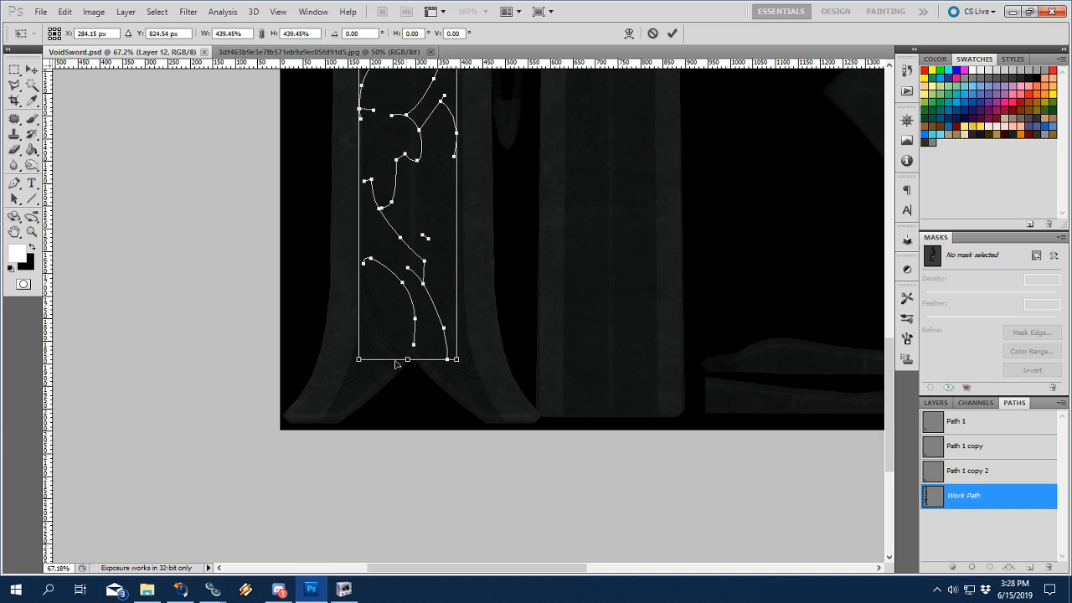
Check the runes' base position on the Firefox reference and move the rune path up to about Y 752 px in Photoshop.
key(alt+Tab)
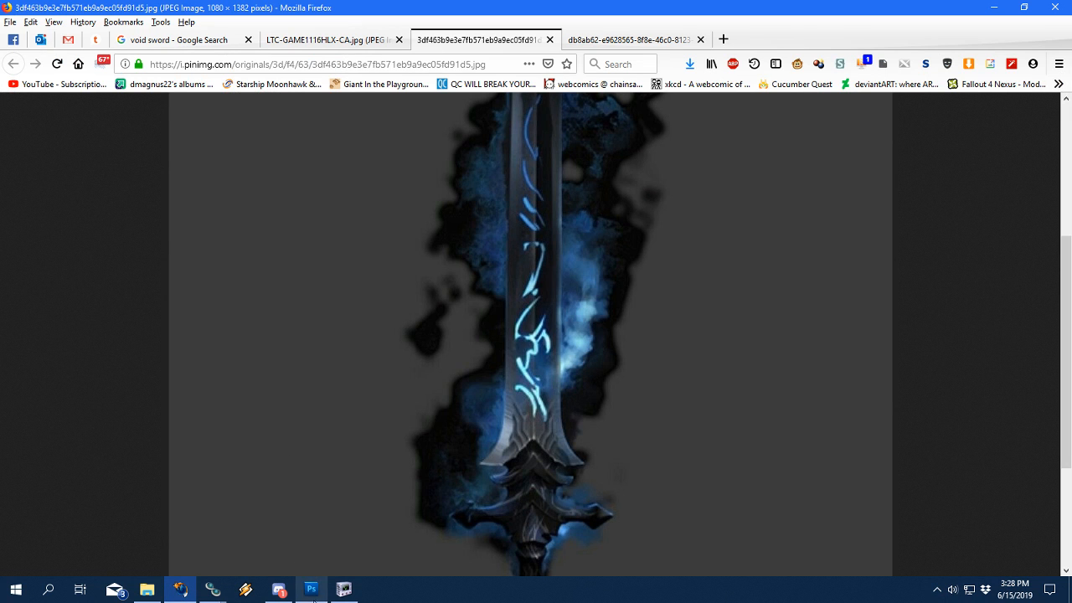
click(311, 589)
drag(434, 321, 432, 287)
drag(490, 173, 505, 425)
scroll(508, 296, up, 3)
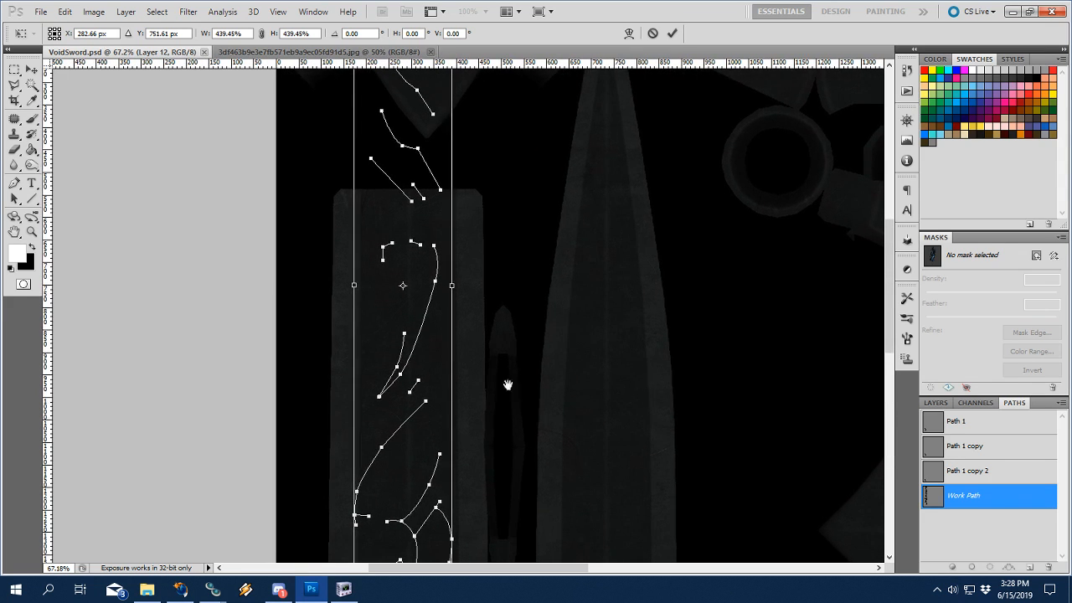
scroll(507, 383, up, 6)
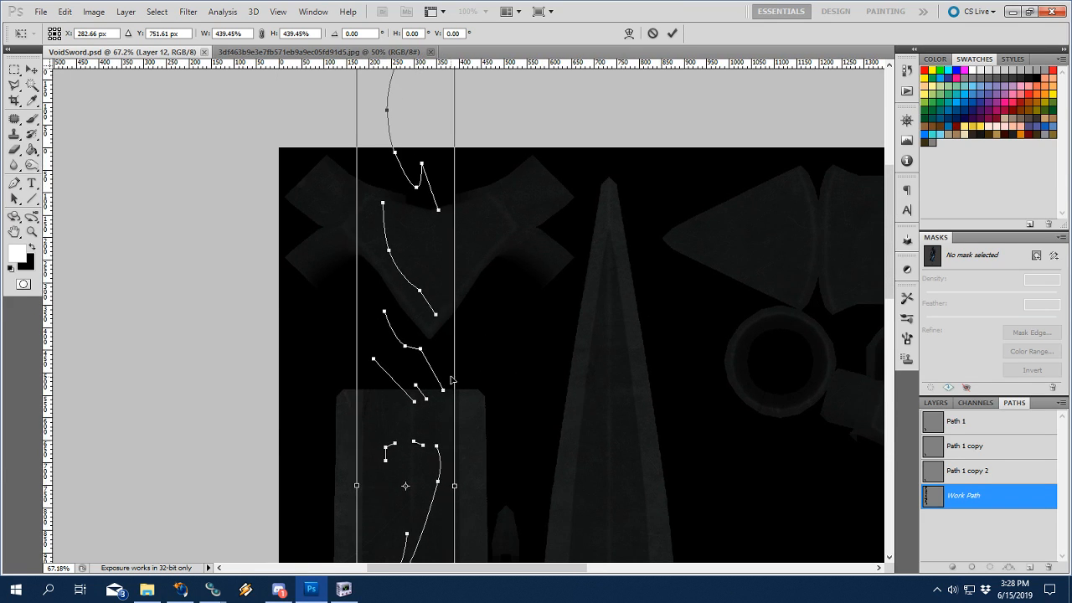
scroll(469, 381, down, 3)
drag(505, 503, 450, 199)
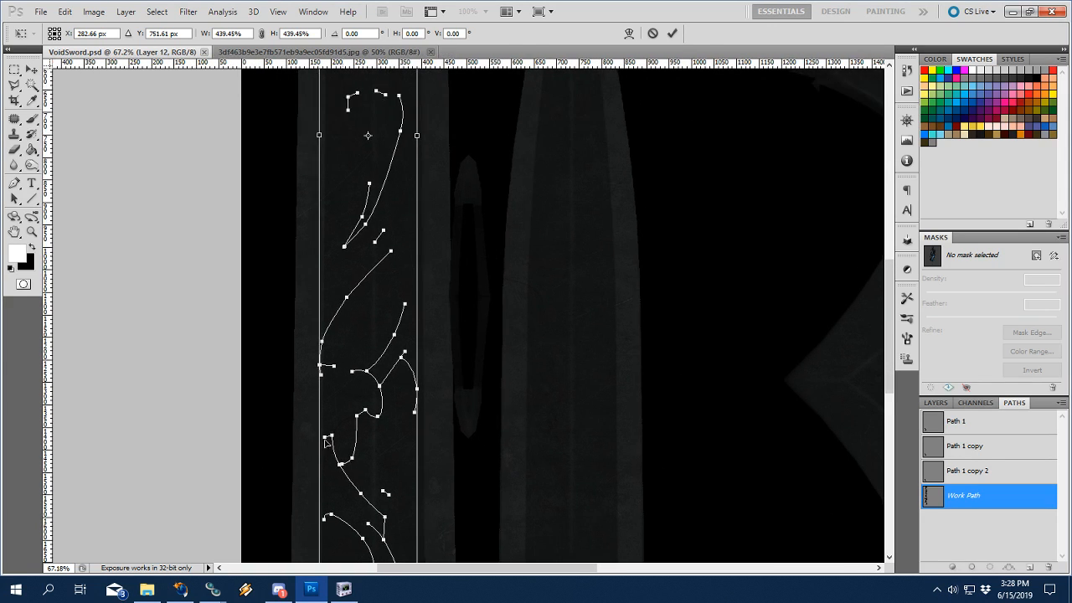
Check the upper runes on the Firefox reference and apply the rune path's transform in Photoshop.
click(180, 588)
click(470, 332)
scroll(523, 369, up, 1)
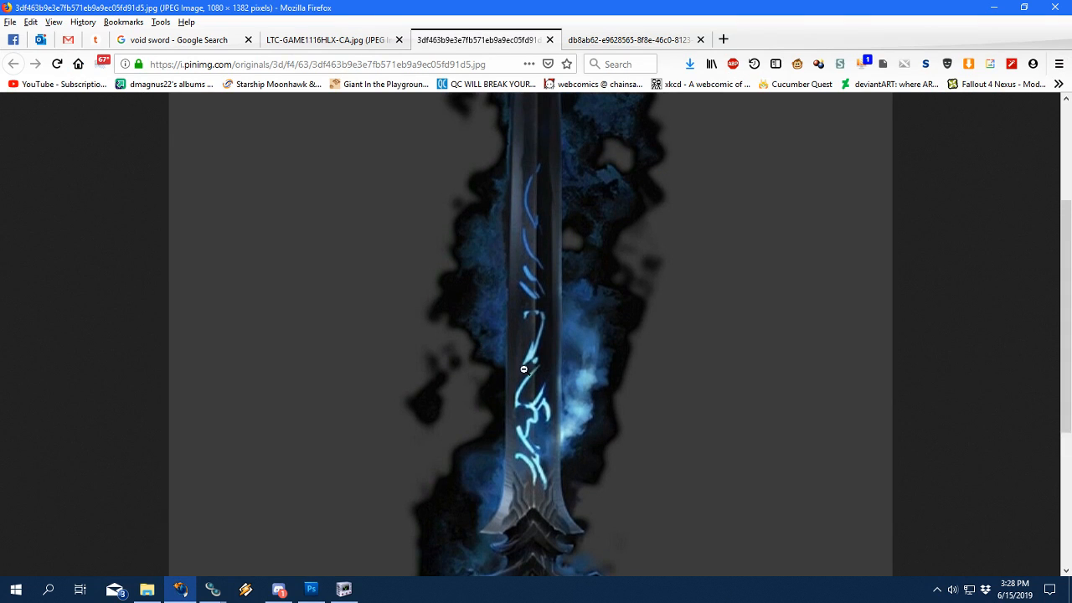
click(310, 589)
alt+click(506, 273)
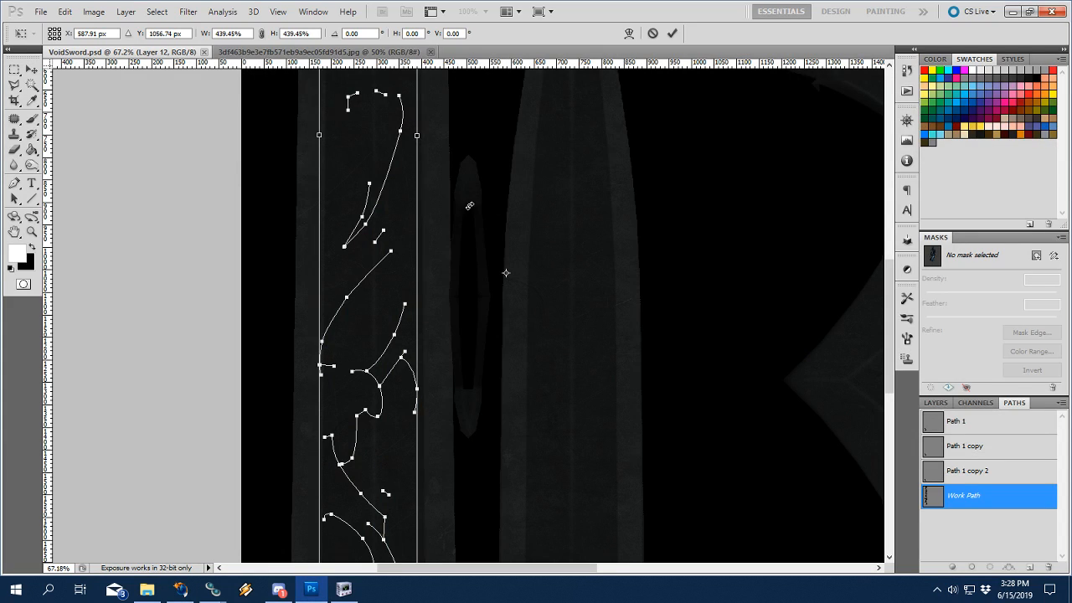
key(alt+space)
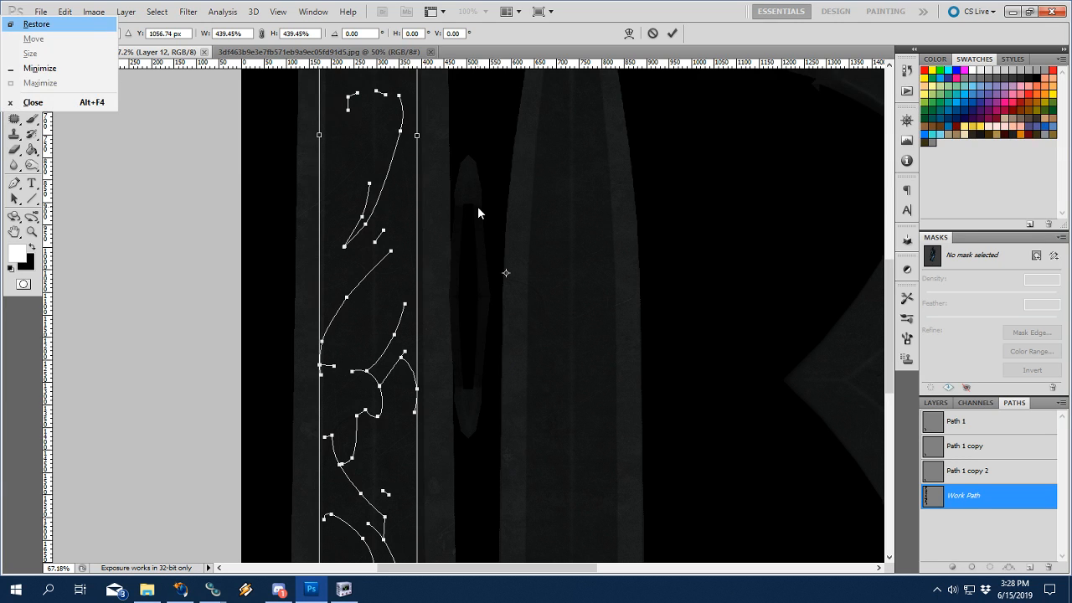
key(Escape)
key(Return)
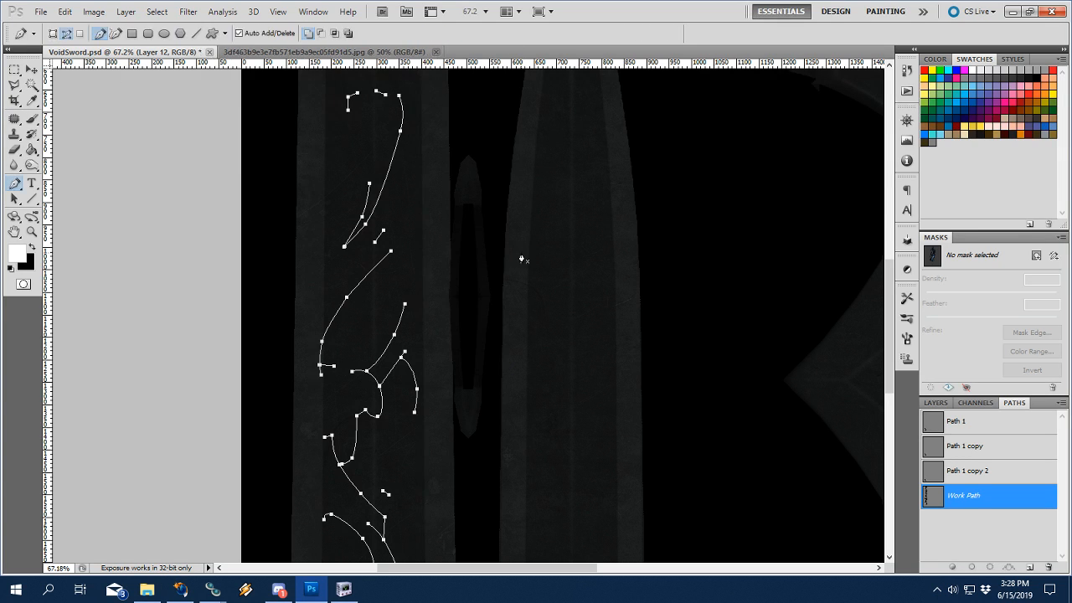
Check the rune order on the Firefox reference and move the upper group of rune strokes onto the lower part of the pointed blade section.
key(z)
alt+click(486, 322)
alt+click(486, 322)
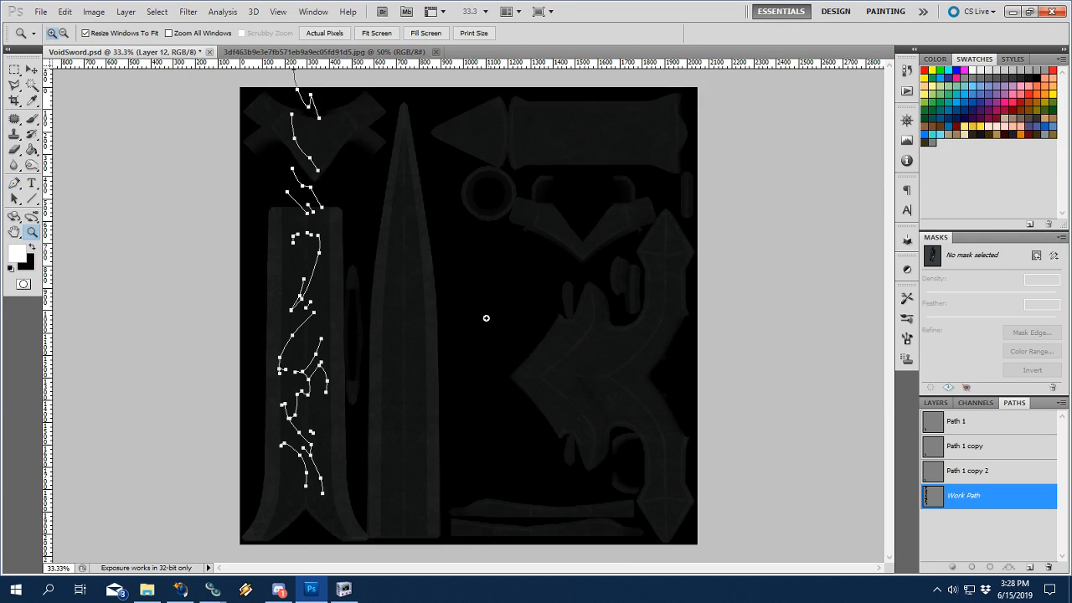
alt+click(403, 253)
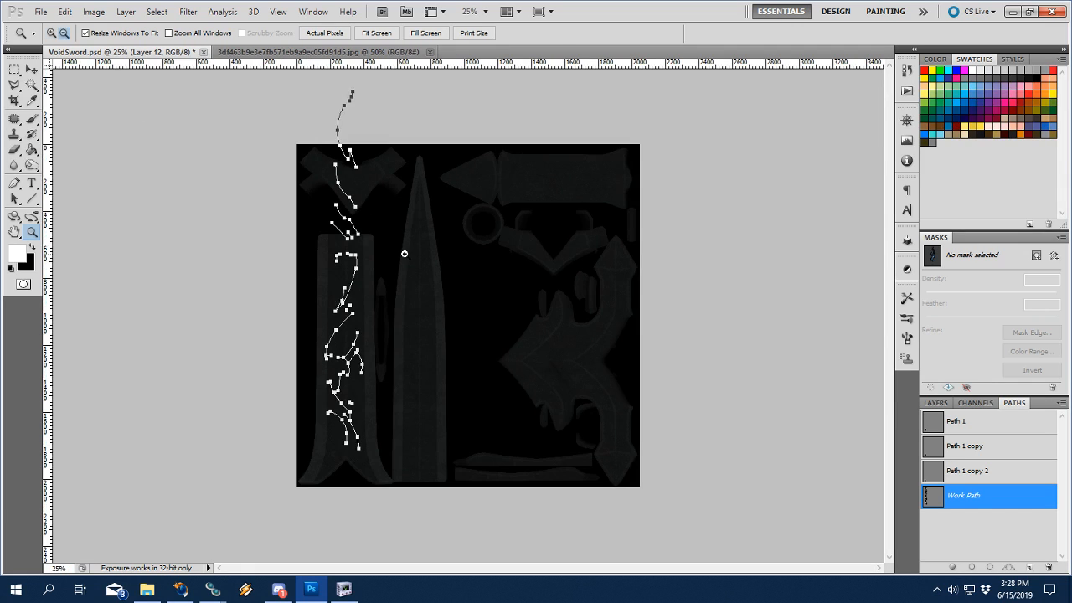
key(p)
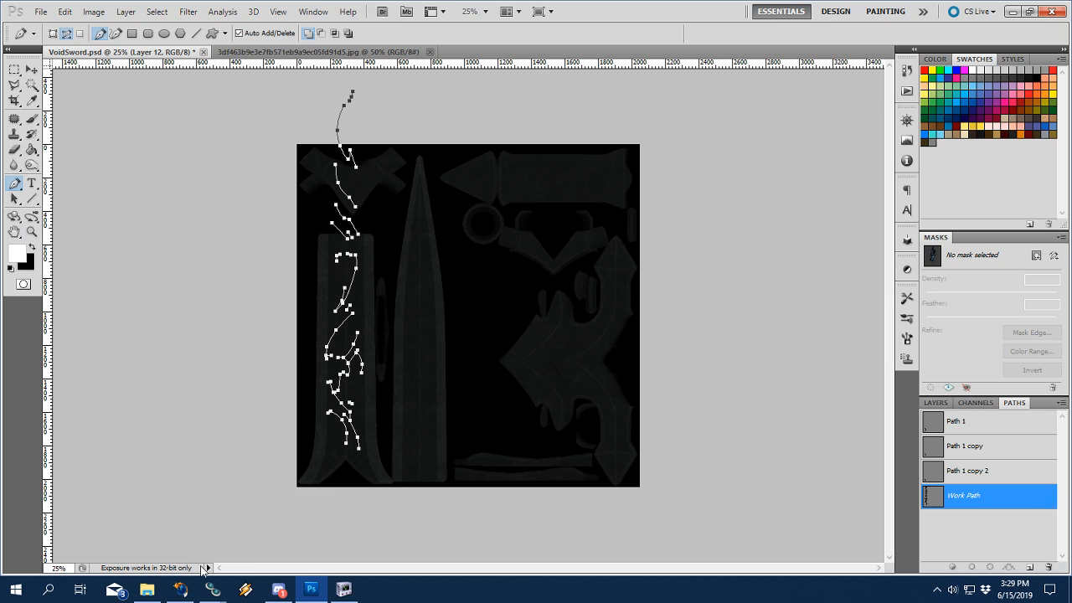
click(179, 589)
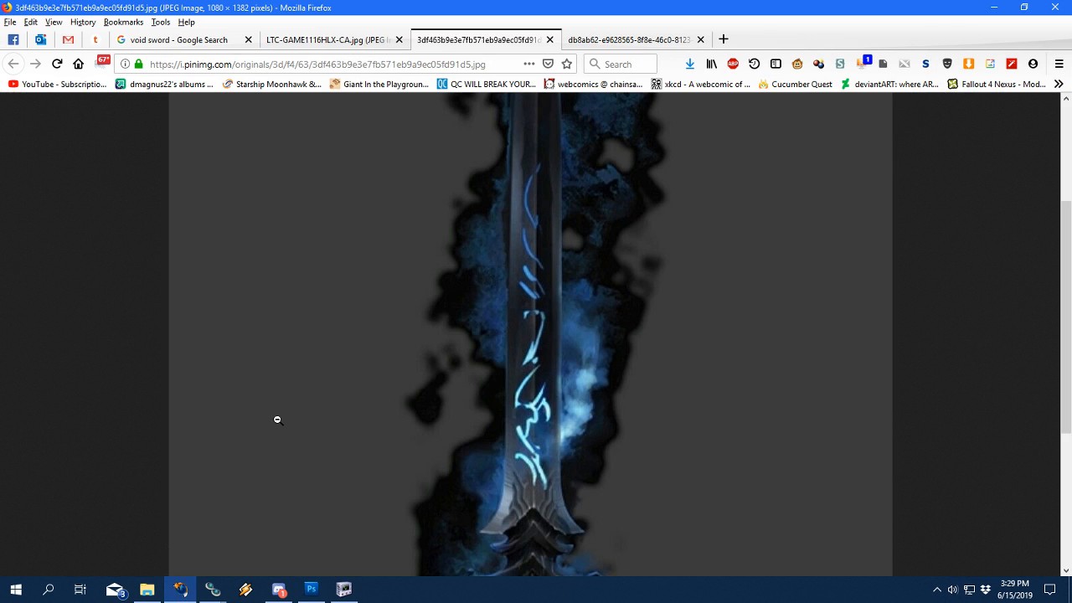
click(311, 589)
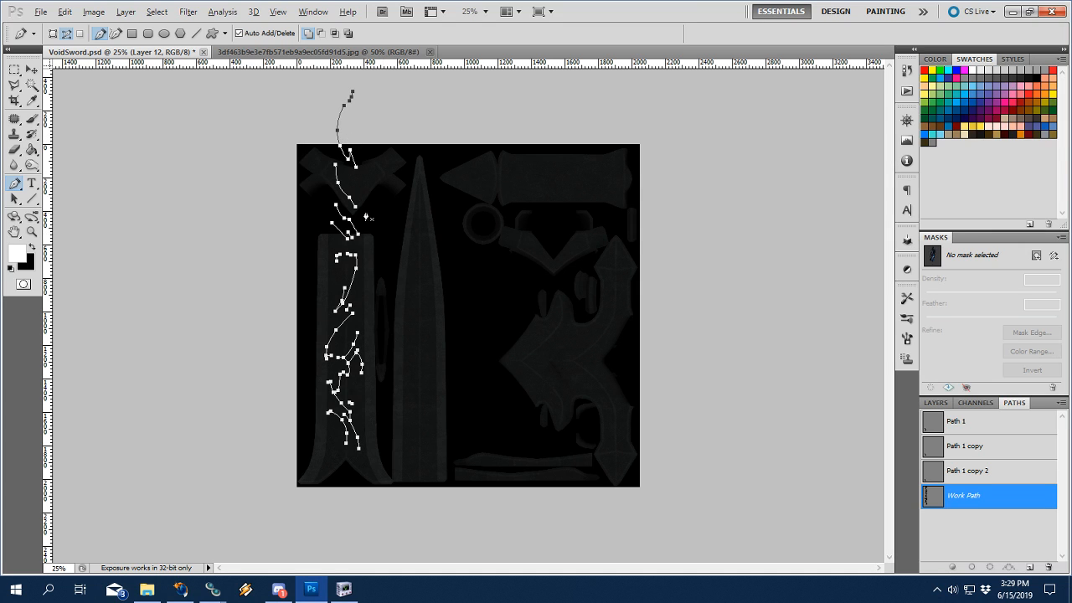
drag(306, 79, 433, 476)
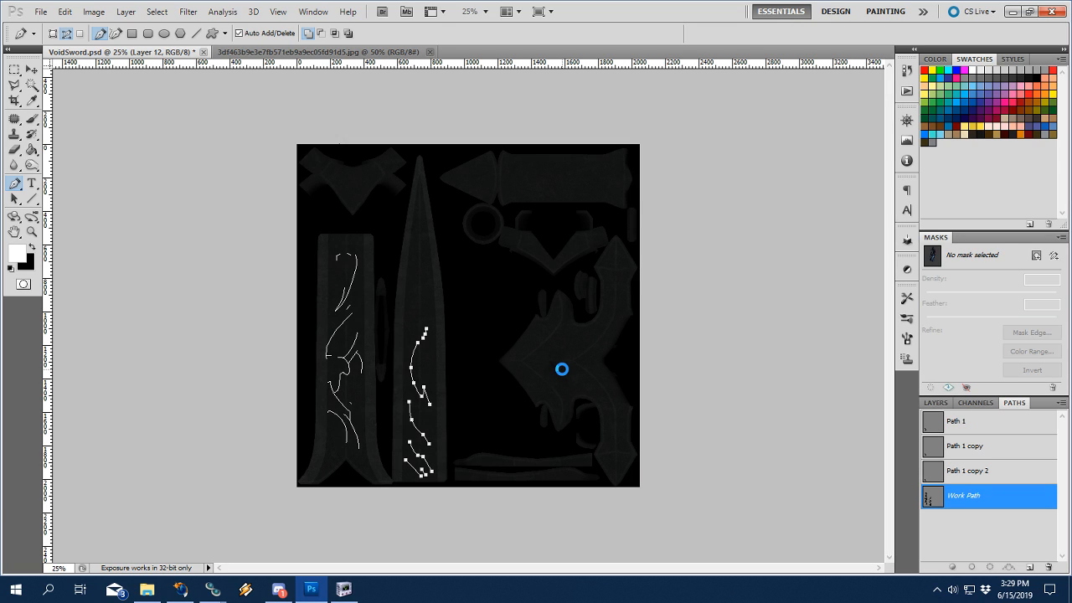
Add a new empty layer directly above Layer 12 for the runes.
click(935, 402)
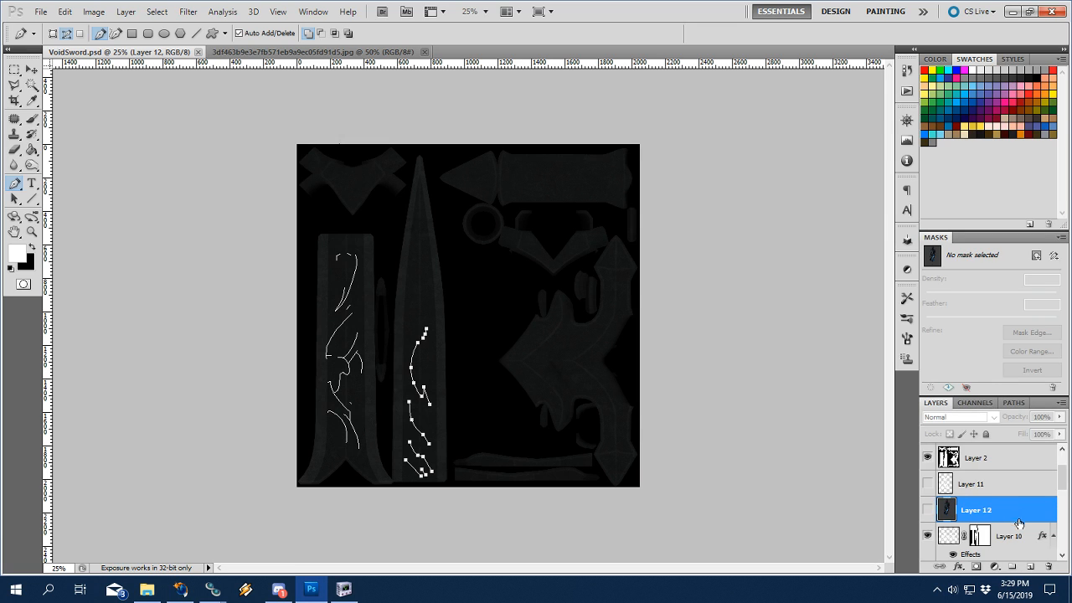
click(1030, 566)
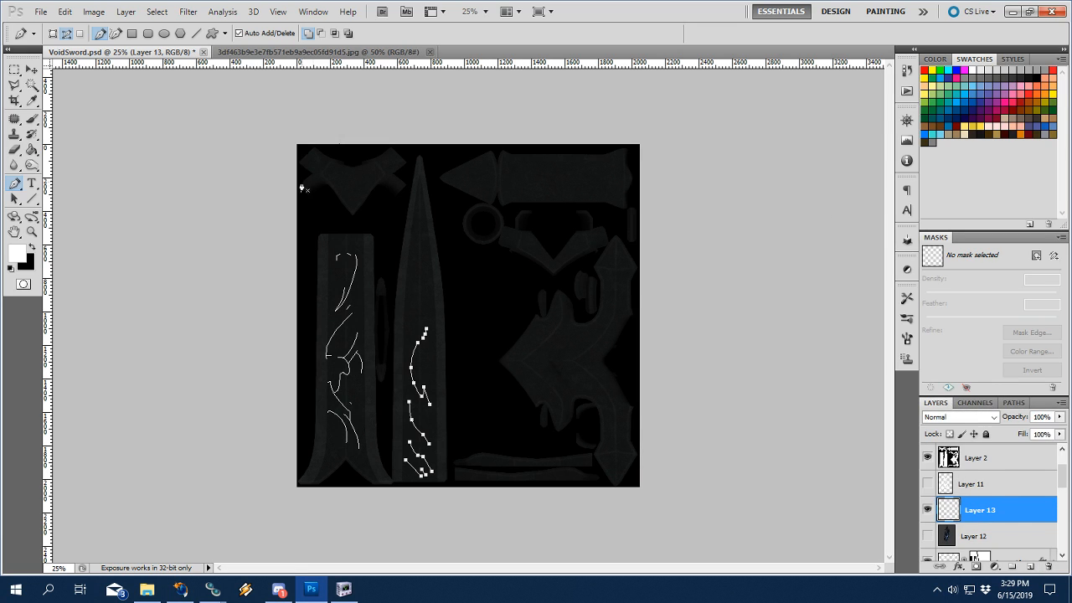
key(z)
click(361, 318)
click(361, 318)
drag(343, 393, 307, 292)
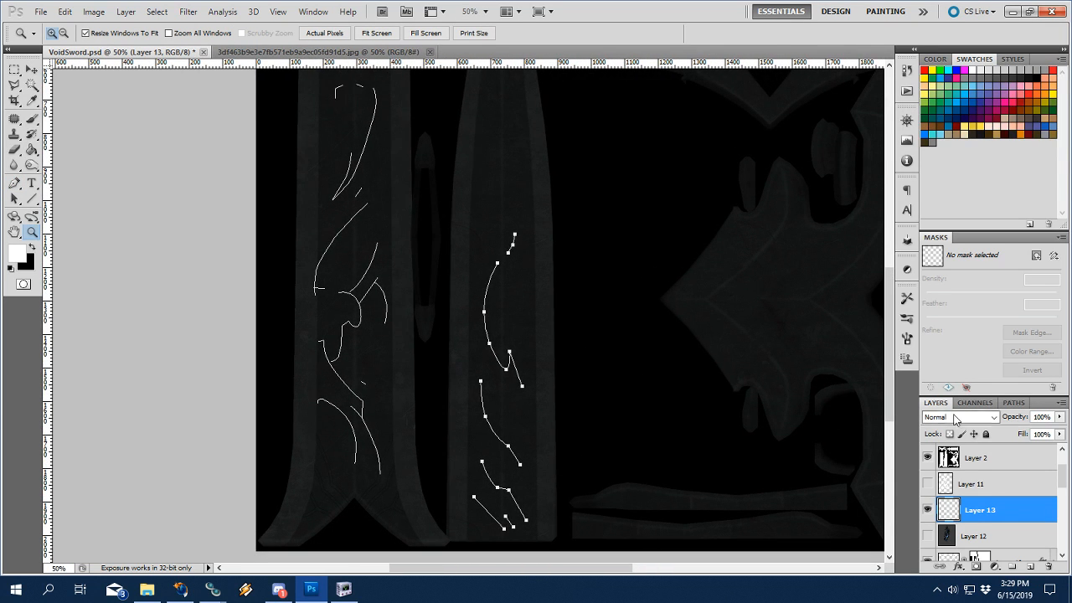
Reselect the Work Path so all rune strokes show without selected anchor points, keeping the new layer active.
click(1013, 402)
click(961, 525)
click(959, 503)
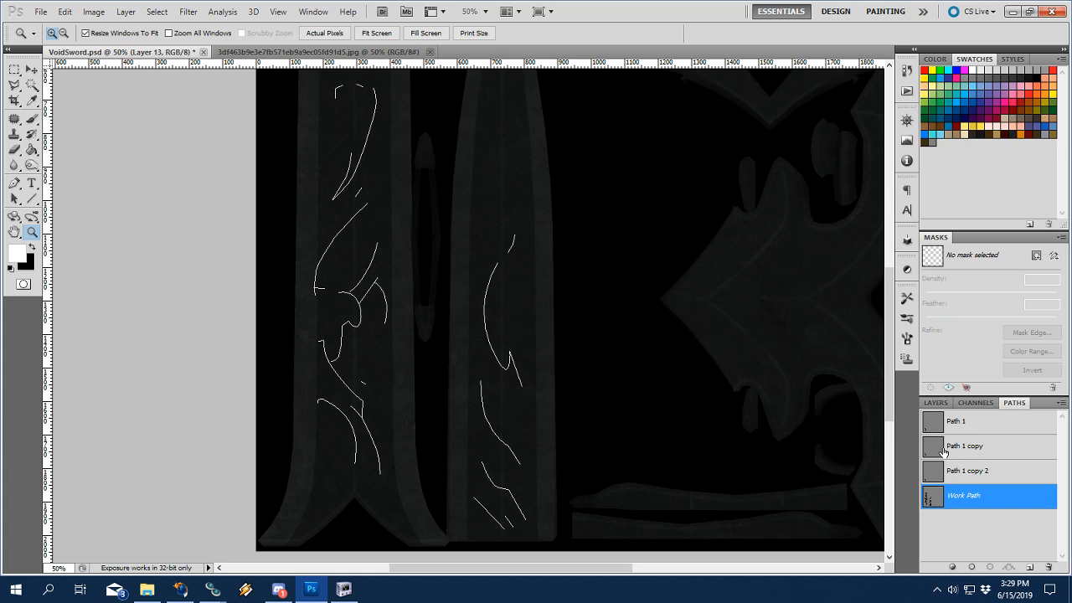
click(935, 402)
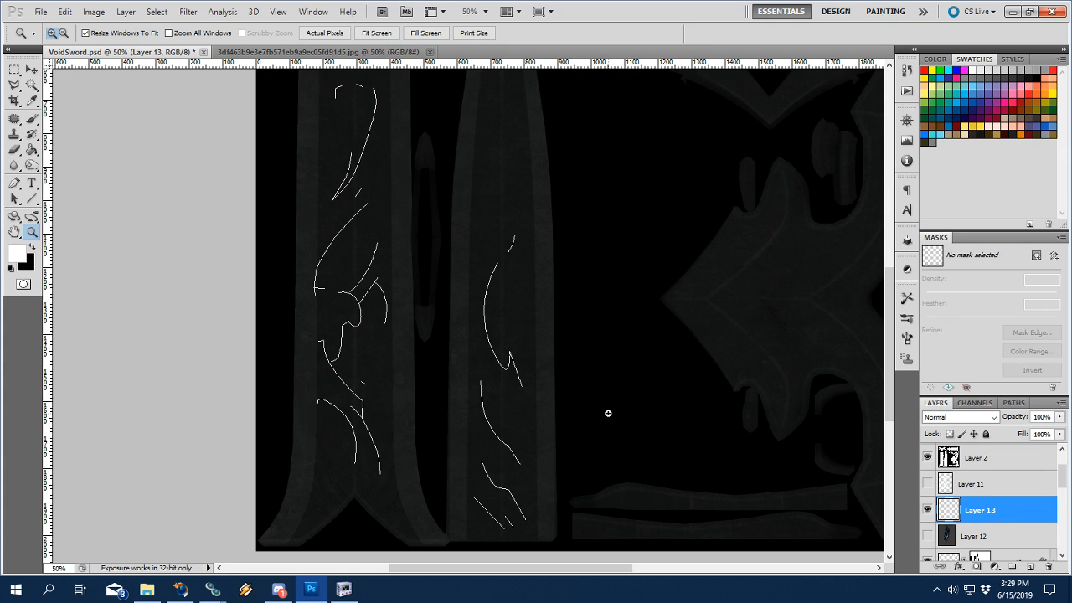
Set the Brush tool's size to 20 px and check the rune line thickness on the Firefox reference before returning to Photoshop.
key(b)
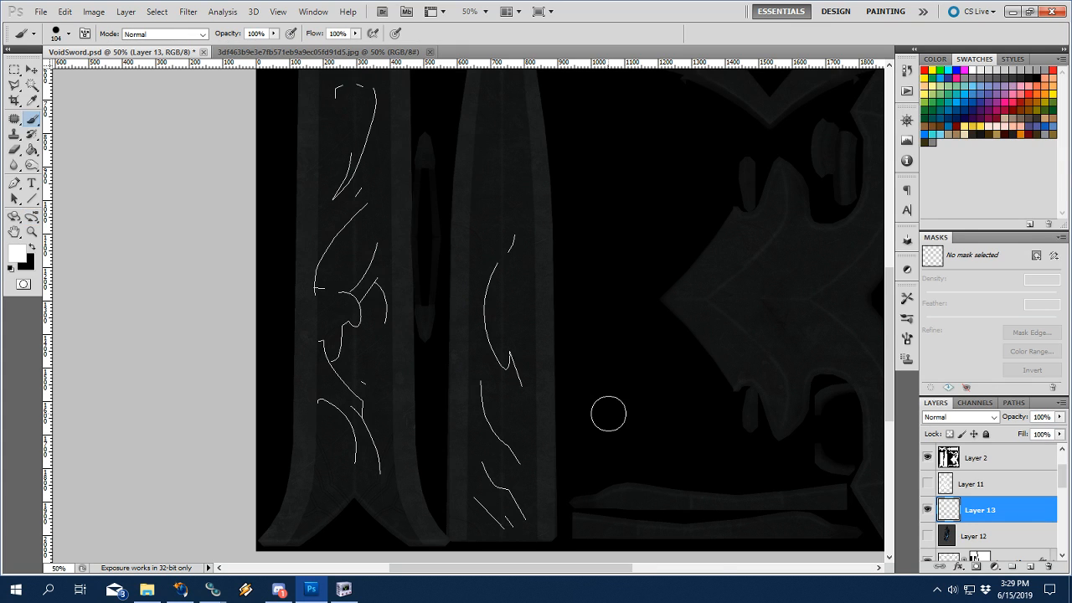
right_click(608, 414)
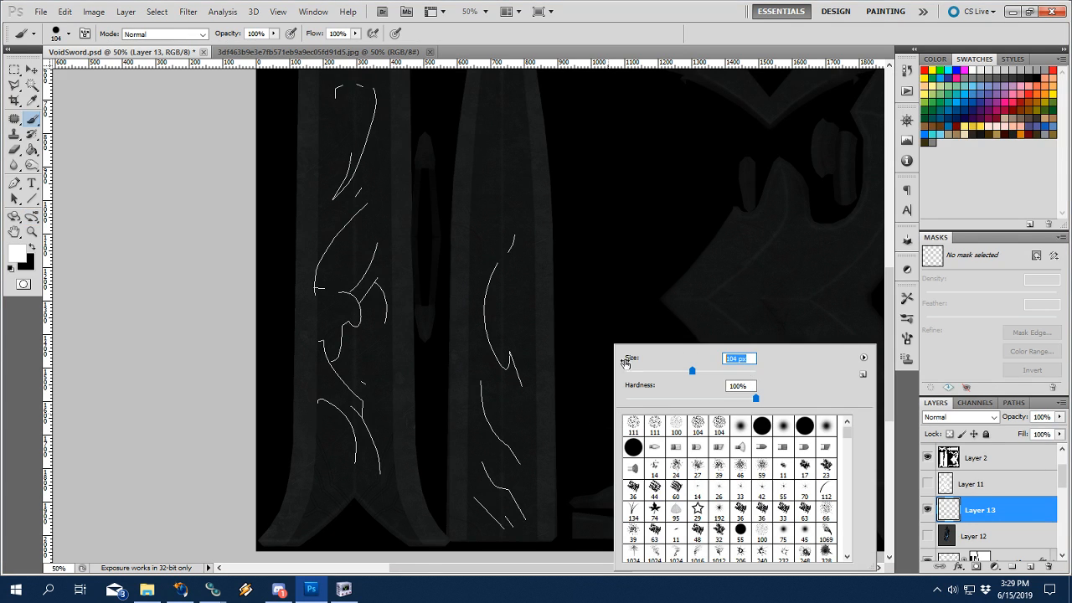
text(7)
text(10)
key(BackSpace)
text(20)
key(alt+Tab)
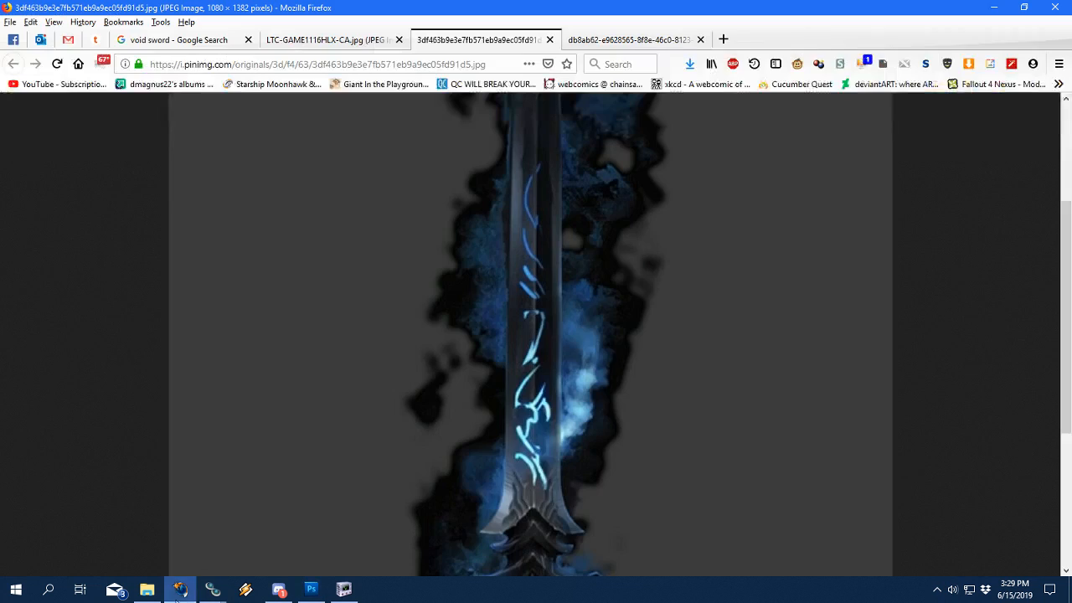
click(310, 588)
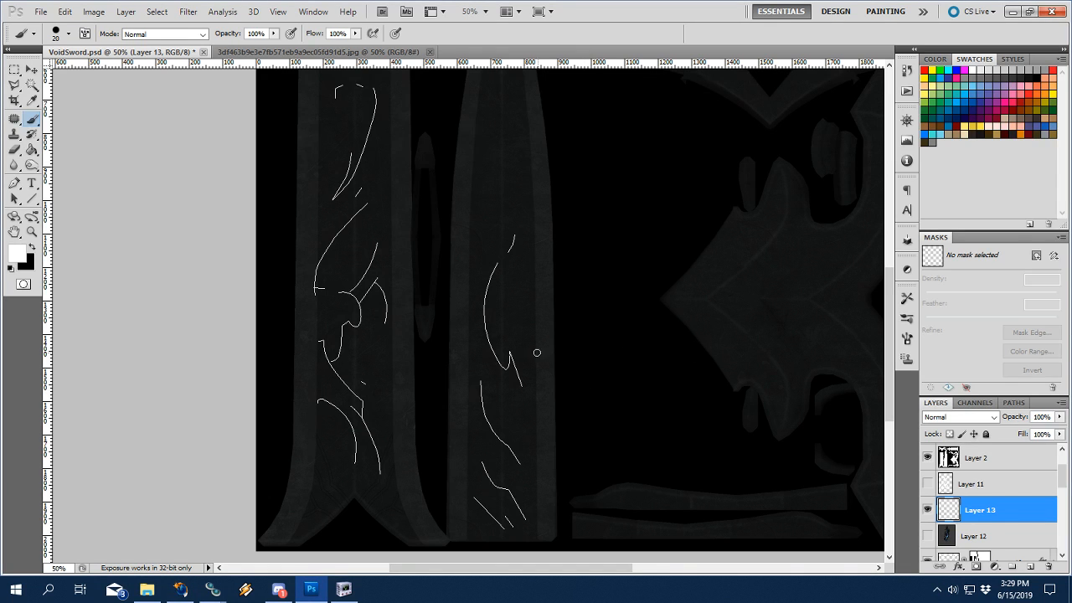
Stroke the Work Path's runes on Layer 13 with the Brush and Simulate Pressure enabled.
key(i)
right_click(518, 356)
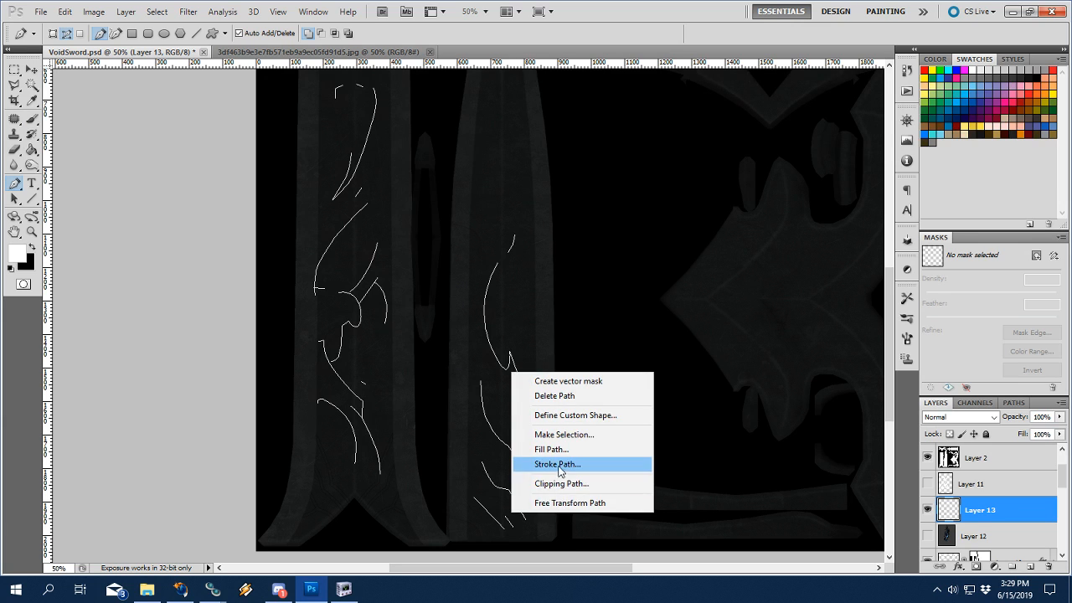
click(563, 463)
click(437, 217)
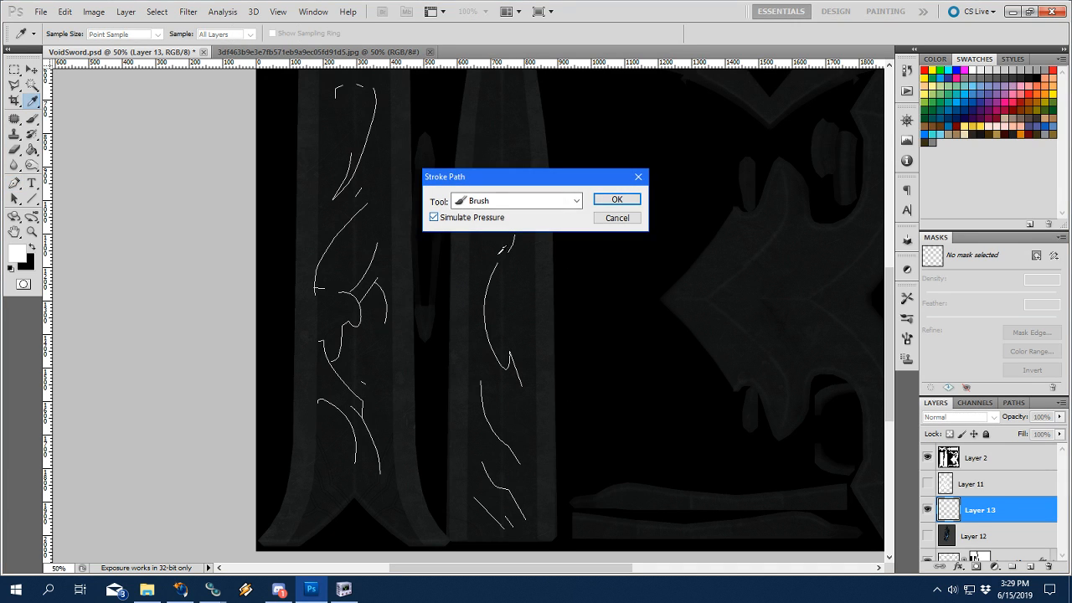
click(614, 199)
scroll(935, 474, up, 2)
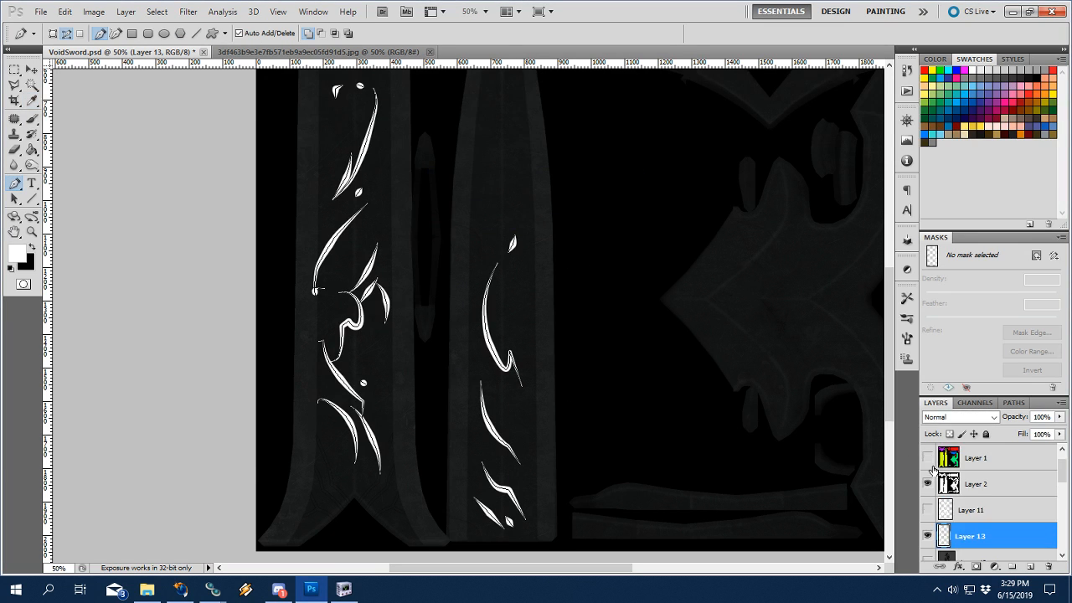
scroll(931, 469, down, 2)
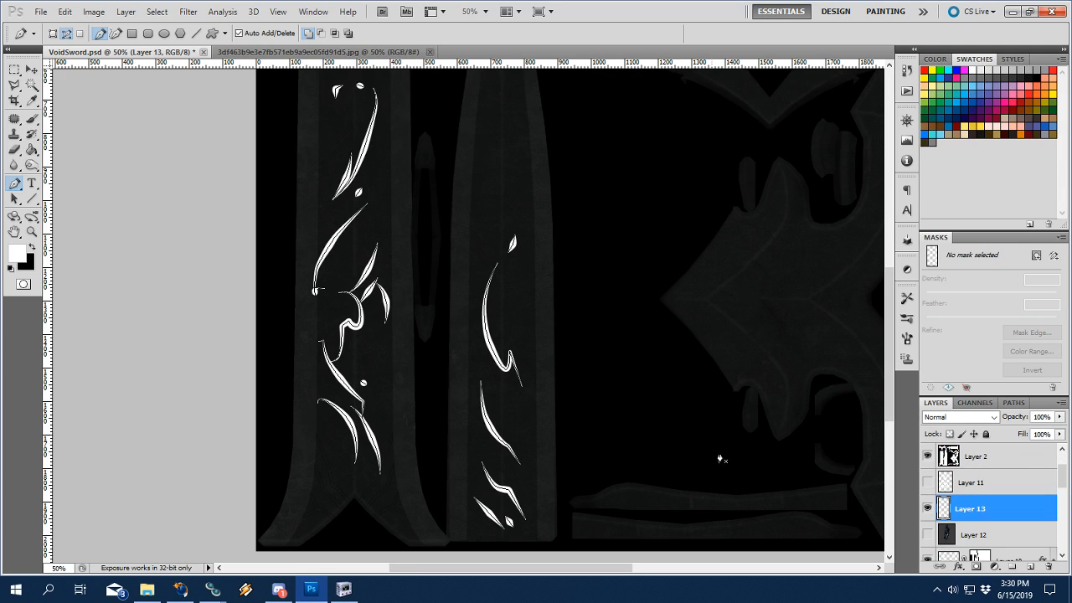
Hide the path outlines and examine the stroked runes up close for uneven thickness and rough joints.
click(1015, 404)
click(955, 521)
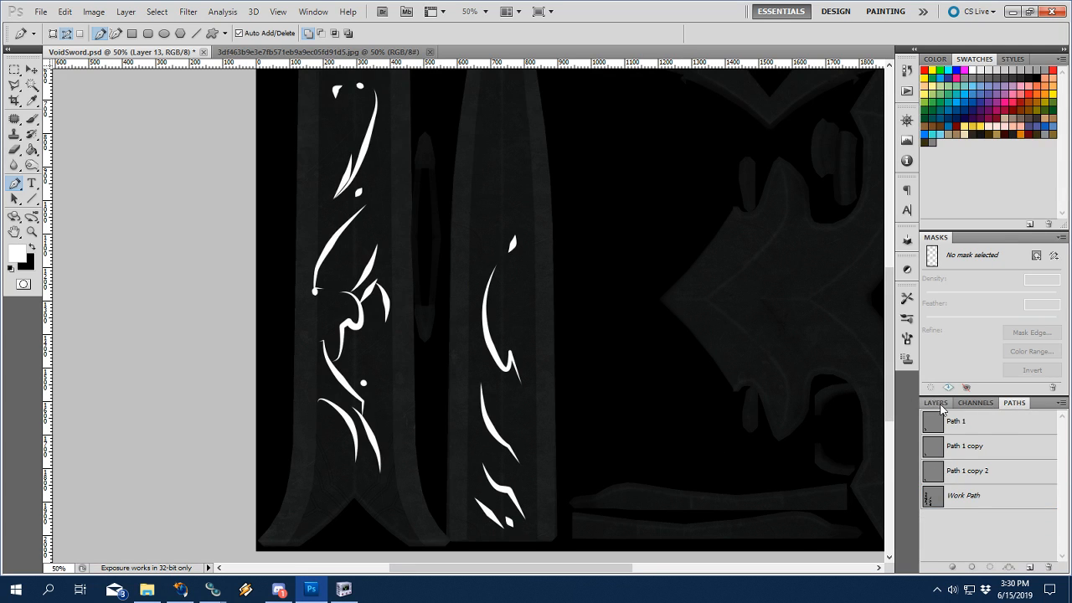
click(936, 403)
key(z)
click(363, 336)
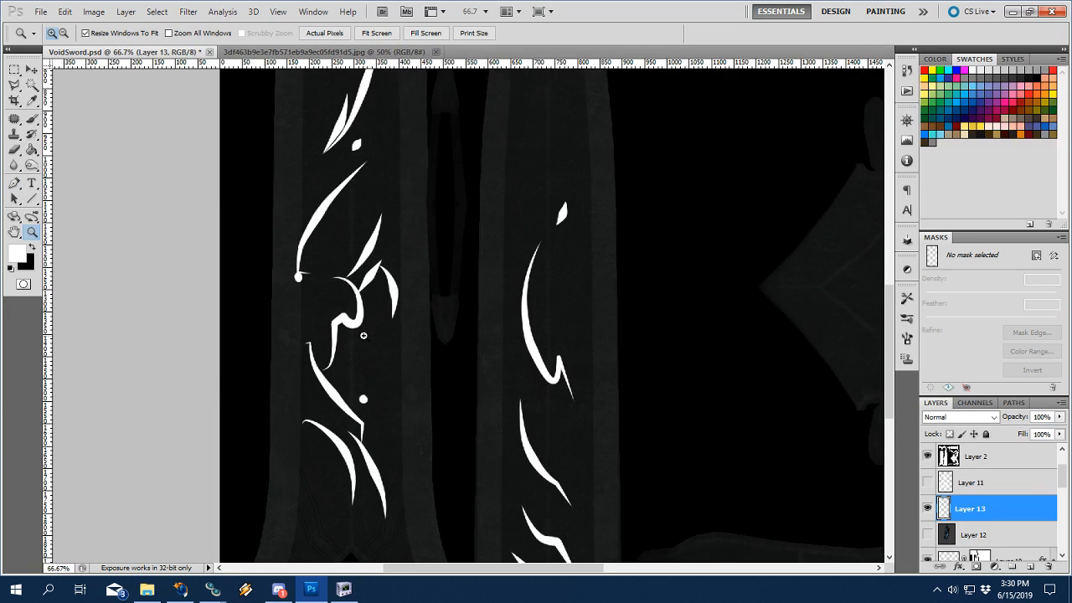
click(363, 336)
drag(341, 421, 380, 475)
mouse_move(386, 291)
mouse_down()
mouse_move(390, 451)
mouse_move(401, 294)
mouse_up()
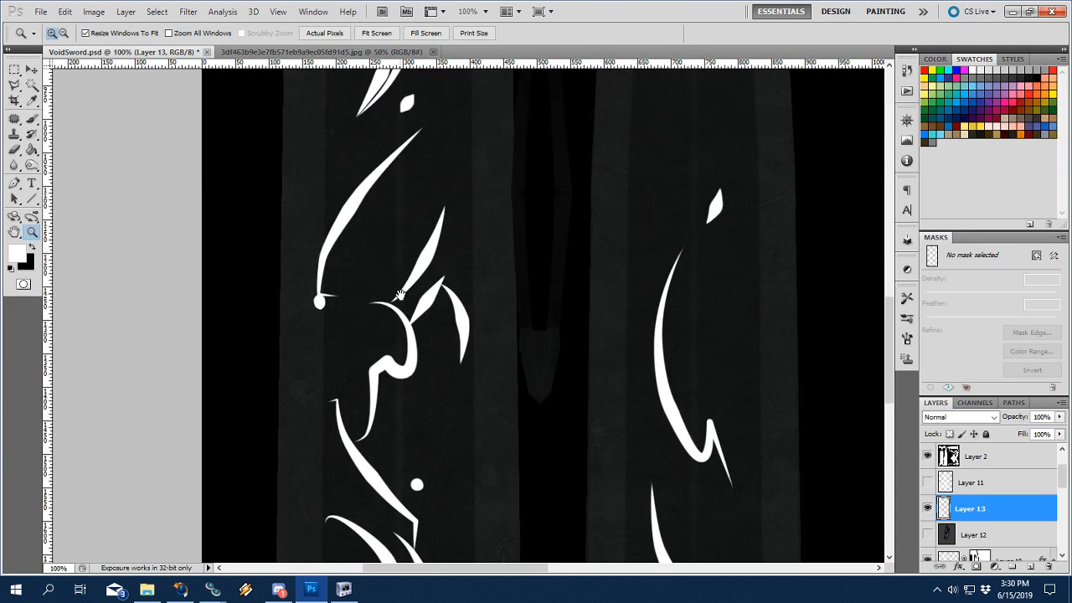
Show the Work Path again and nudge the middle anchor point of the long curved rune to smooth its bend.
click(1014, 403)
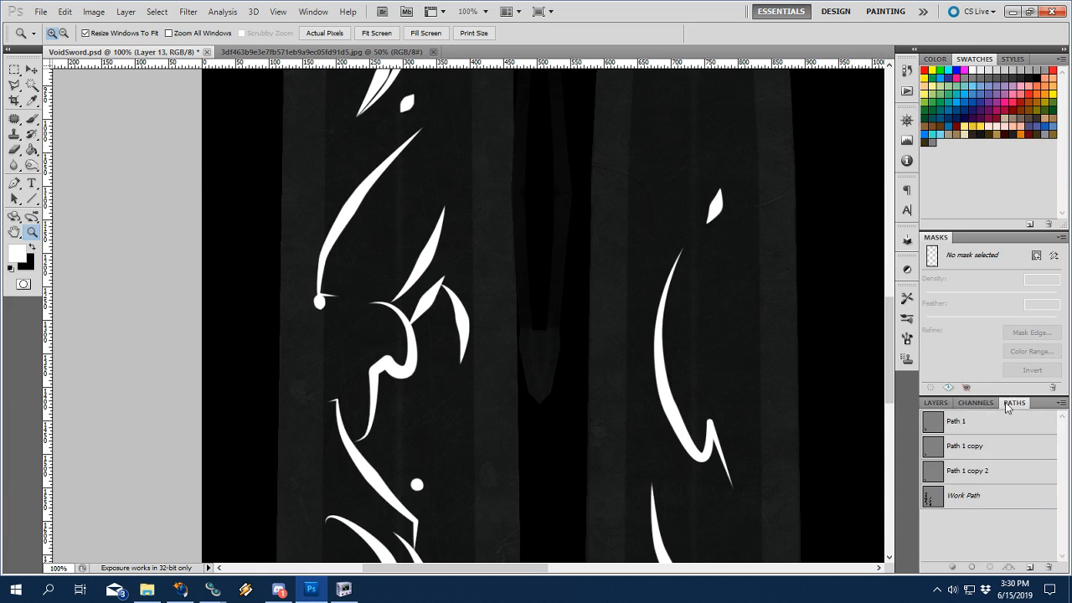
click(963, 497)
click(491, 253)
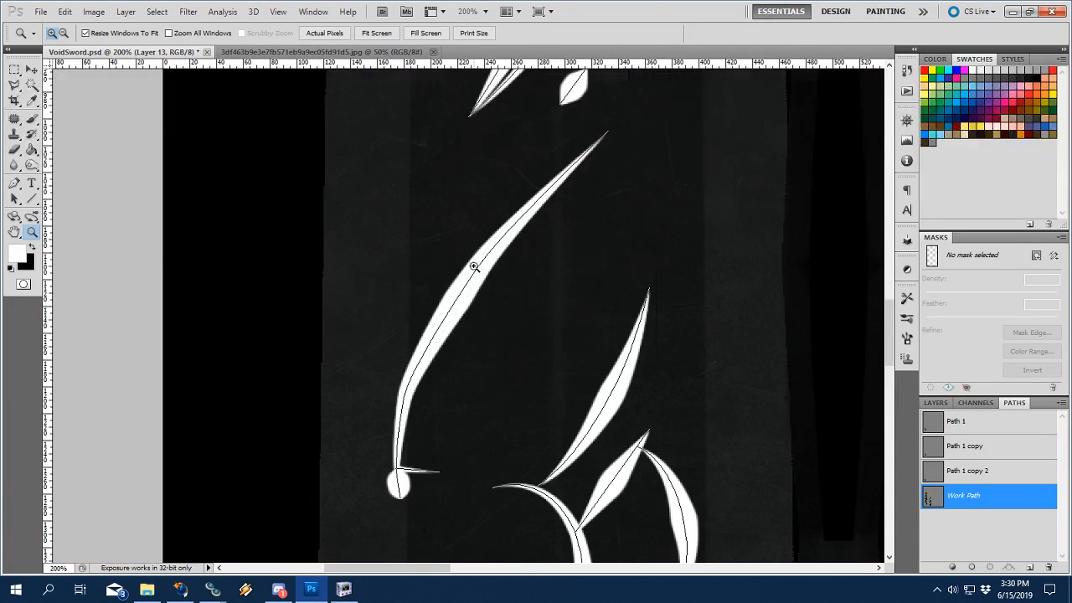
key(p)
ctrl+click(460, 297)
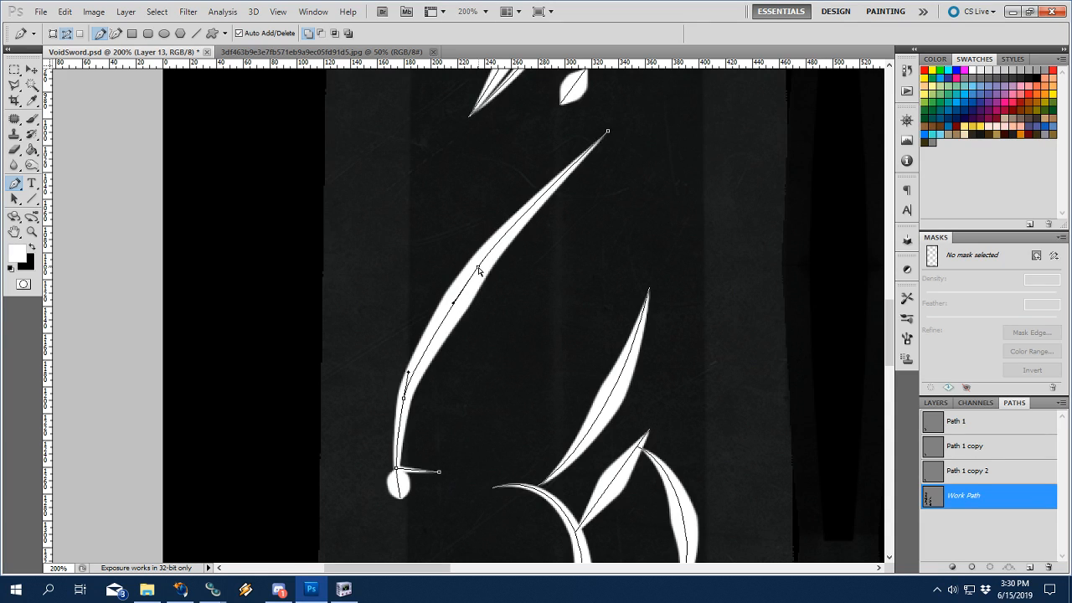
click(478, 265)
Clear all the white rune strokes from Layer 13 while keeping the Work Path.
click(935, 403)
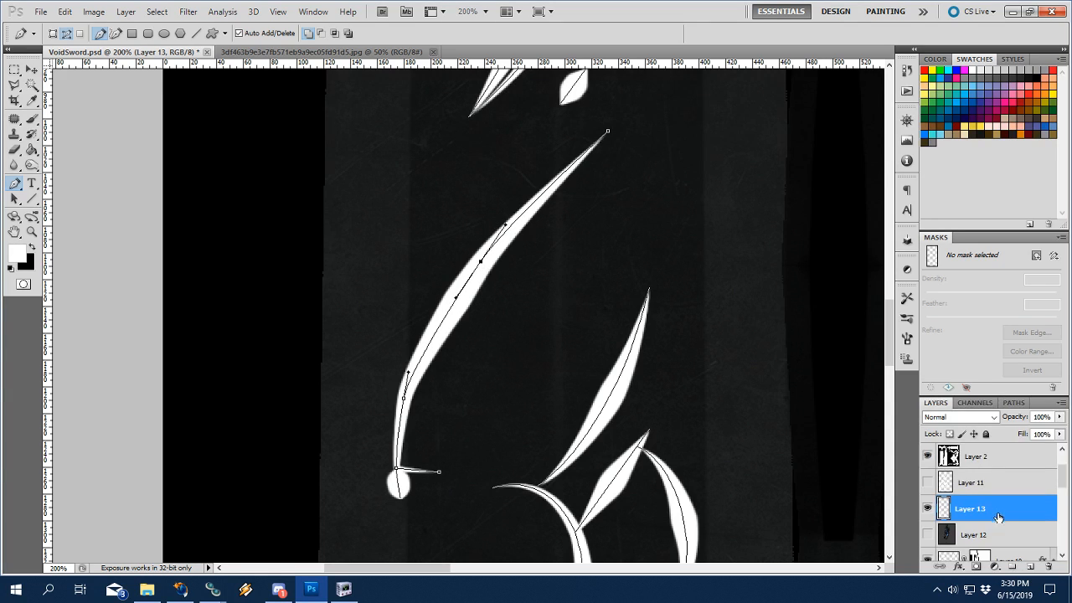
key(Delete)
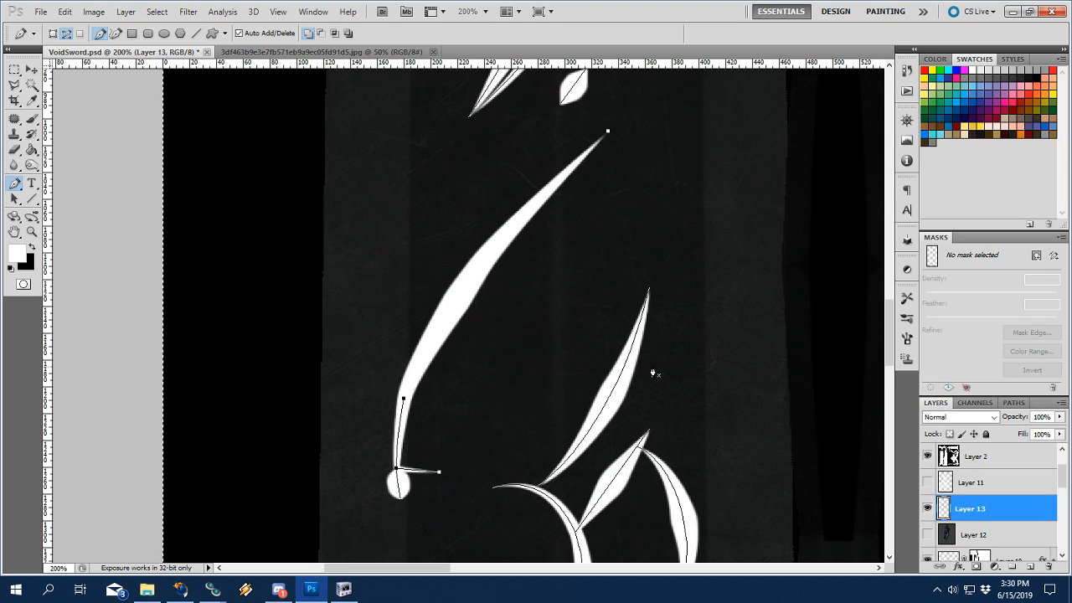
click(1013, 402)
click(961, 519)
click(935, 402)
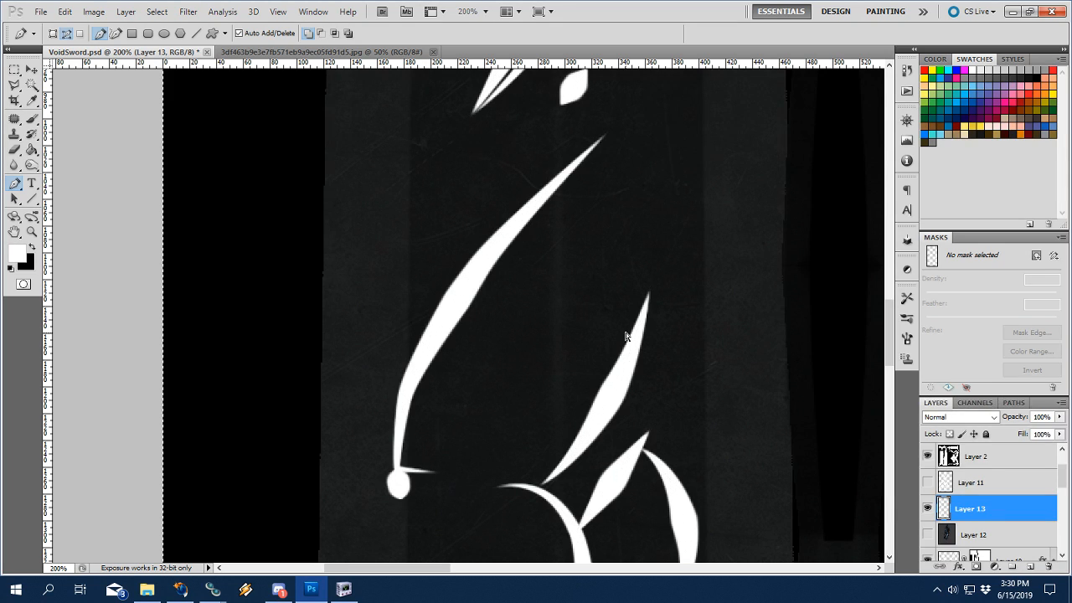
key(ctrl+x)
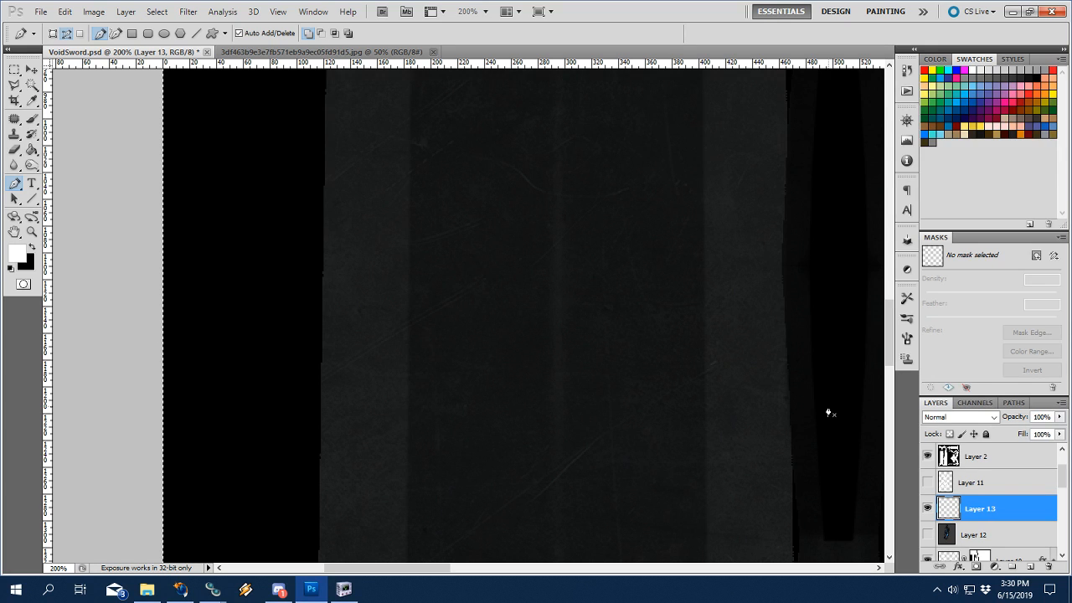
Reselect the Work Path and adjust the junction at the lower end of the long curved rune.
click(1013, 403)
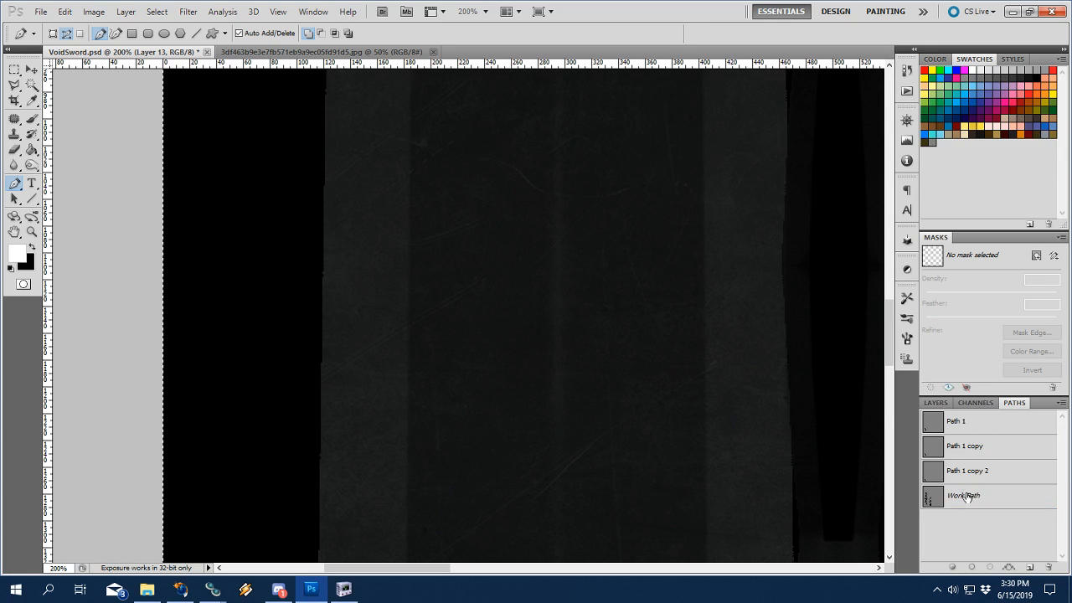
click(967, 496)
drag(504, 461, 509, 363)
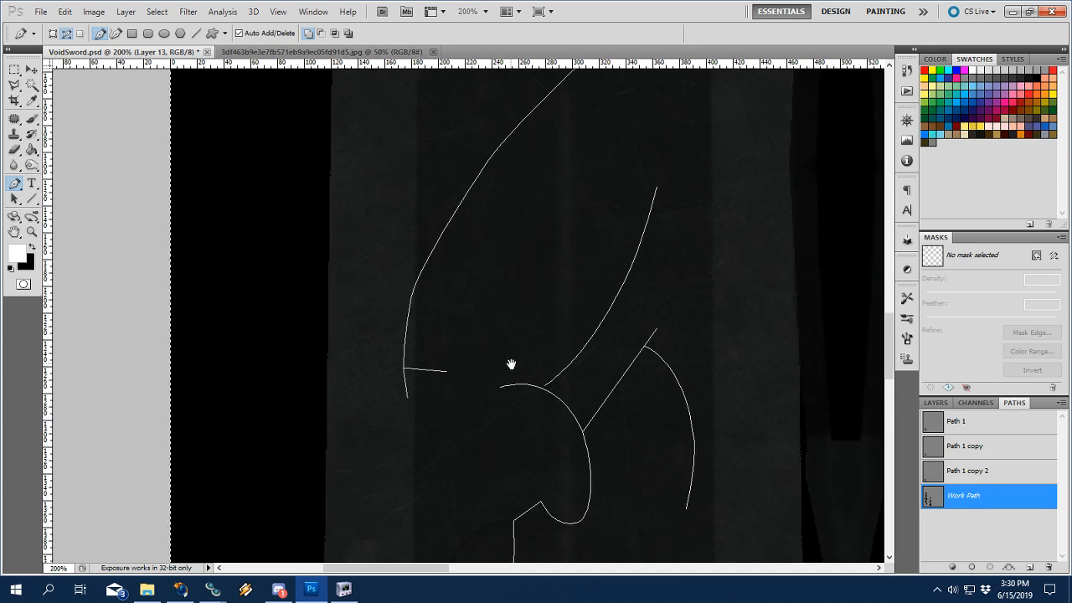
click(402, 379)
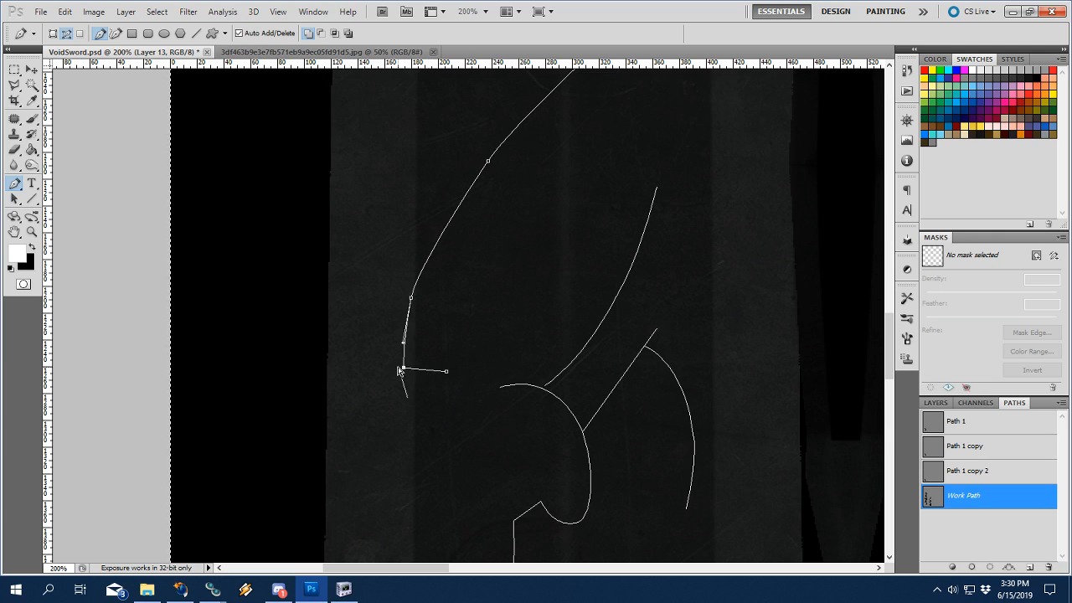
Move the upper end of the short tail segment to meet the long curve's bottom corner, keeping Work Path selected.
click(402, 379)
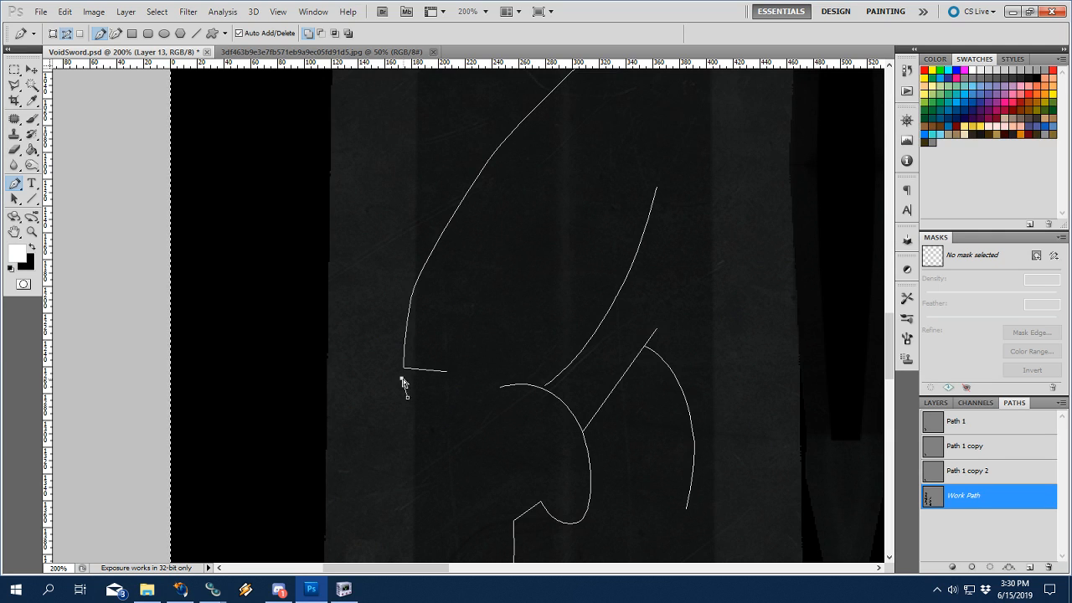
drag(402, 378, 404, 375)
click(935, 423)
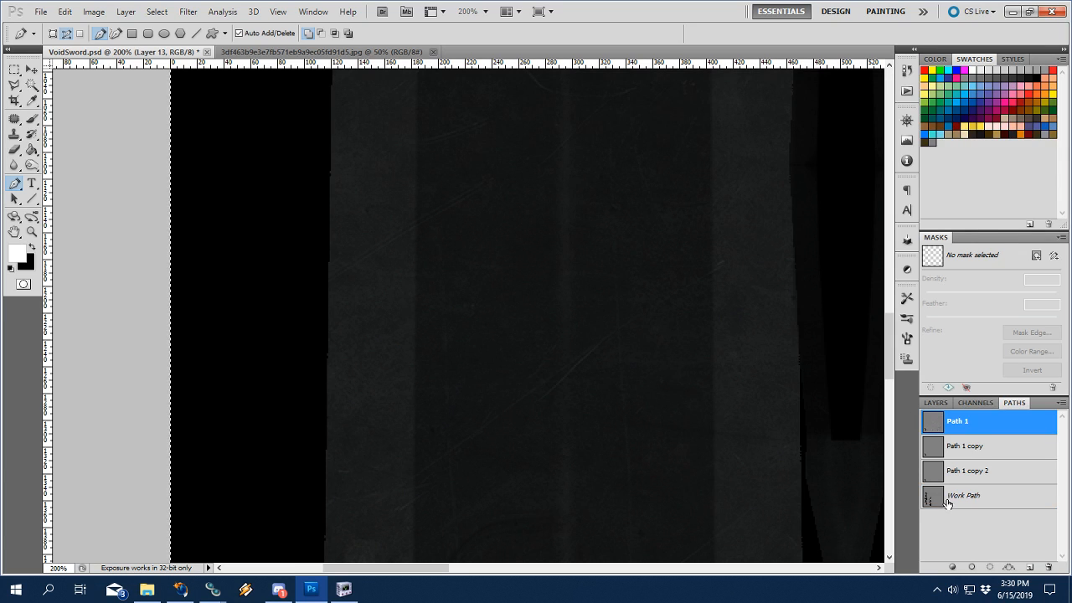
click(946, 499)
click(935, 402)
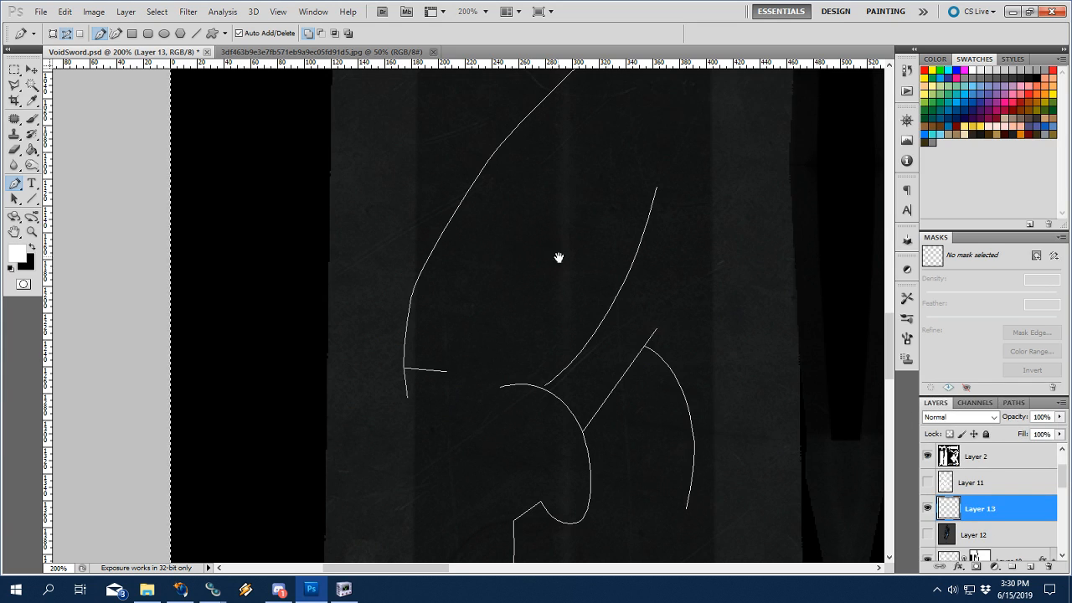
Reshape the long curve by repositioning its middle anchor and extending the direction handles of its middle and lower anchors.
drag(558, 257, 518, 317)
ctrl+click(456, 307)
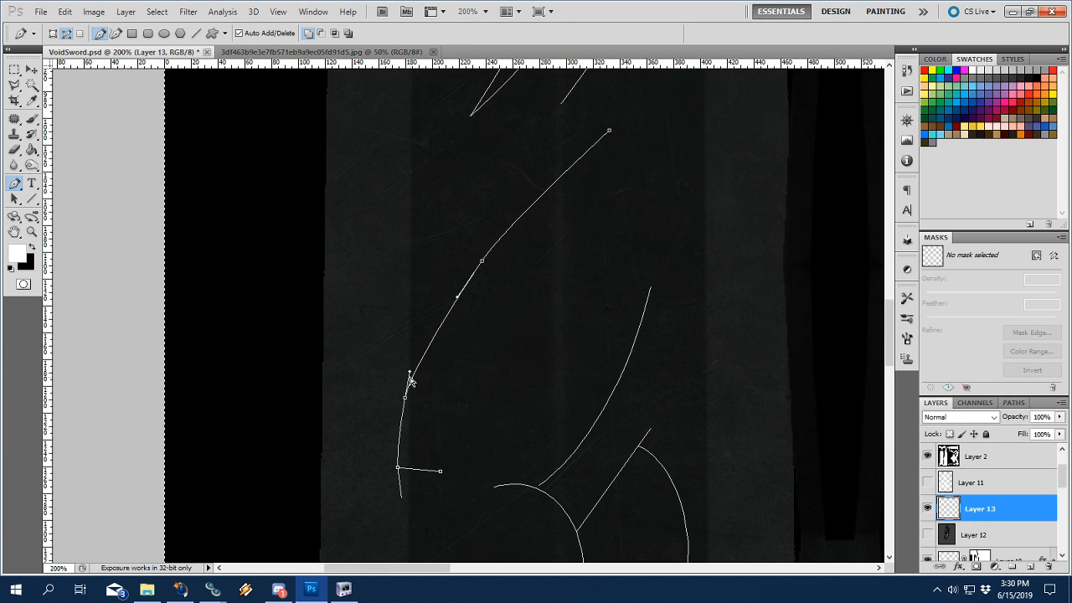
drag(409, 375, 415, 359)
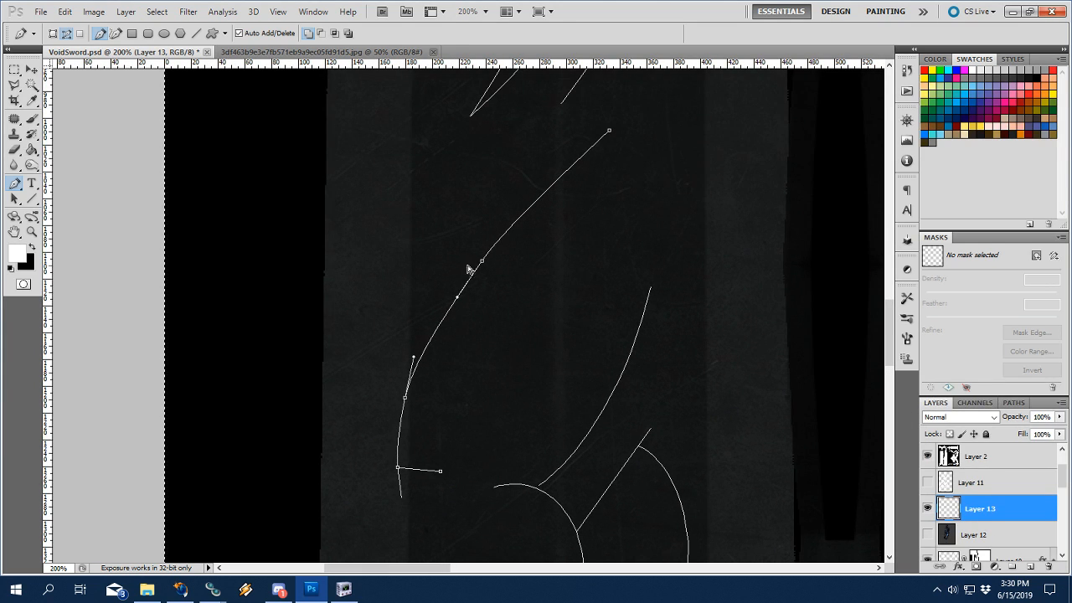
drag(483, 261, 485, 253)
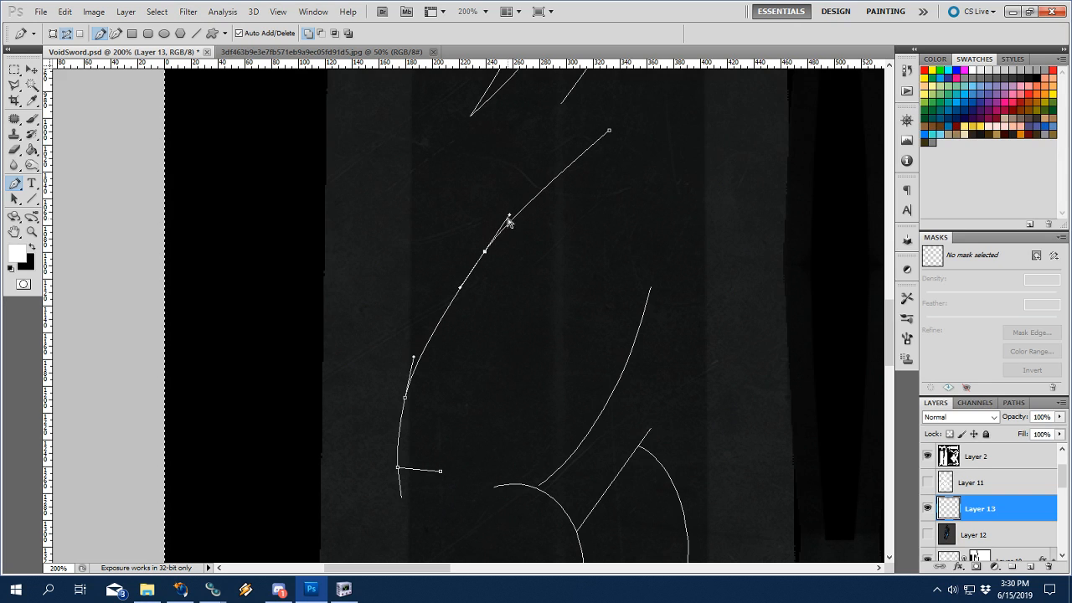
drag(509, 218, 525, 192)
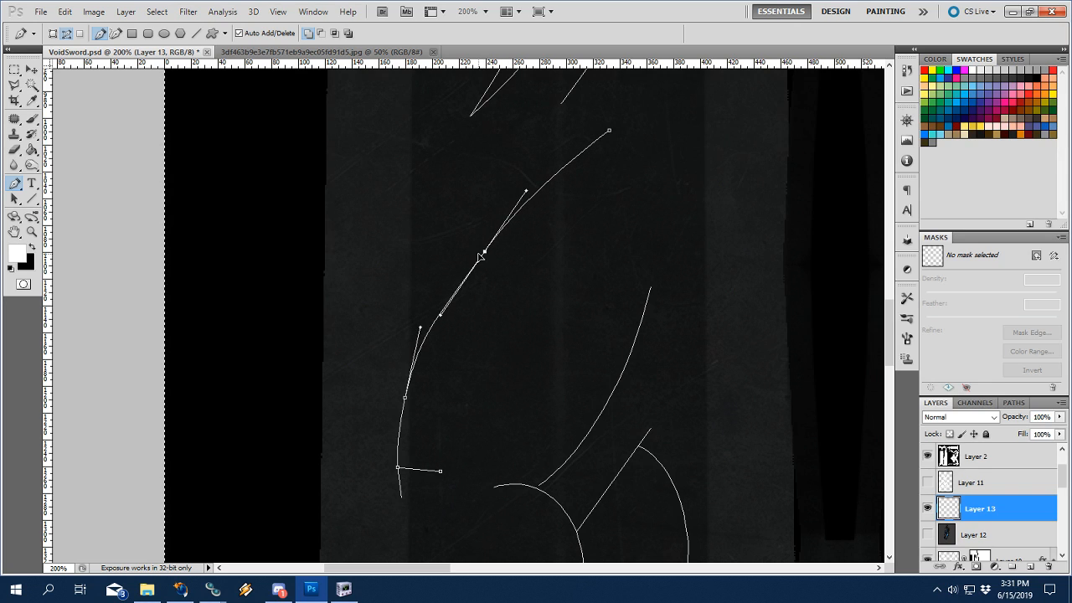
drag(485, 252, 480, 249)
ctrl+click(506, 286)
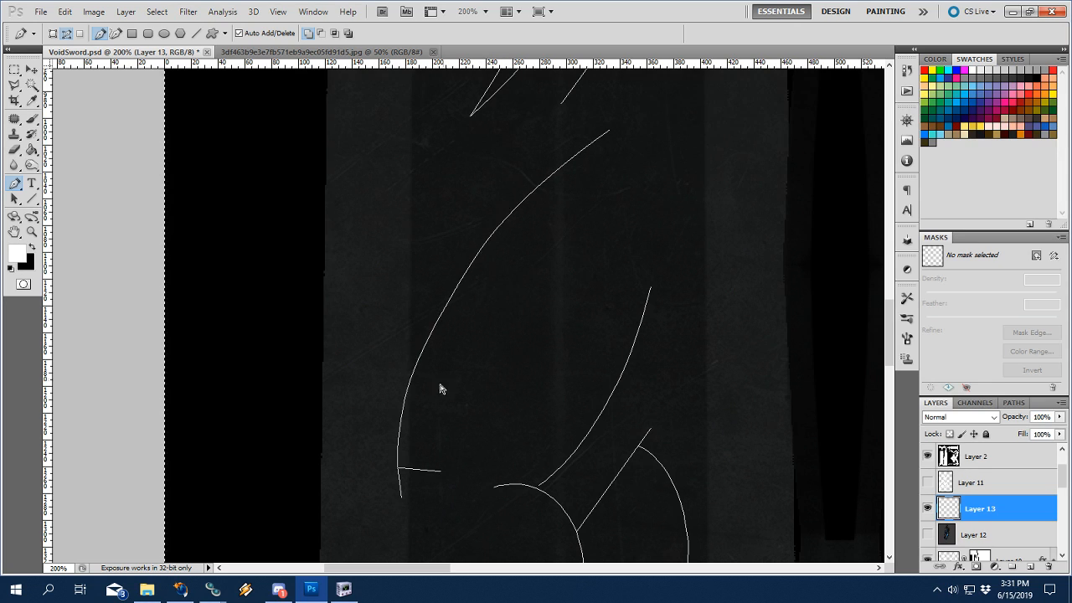
Refine the long curve by shortening the lower anchor's upper handle, then shifting the middle anchor and its lower handle slightly down and left.
ctrl+click(410, 382)
drag(413, 358, 411, 371)
ctrl+click(486, 288)
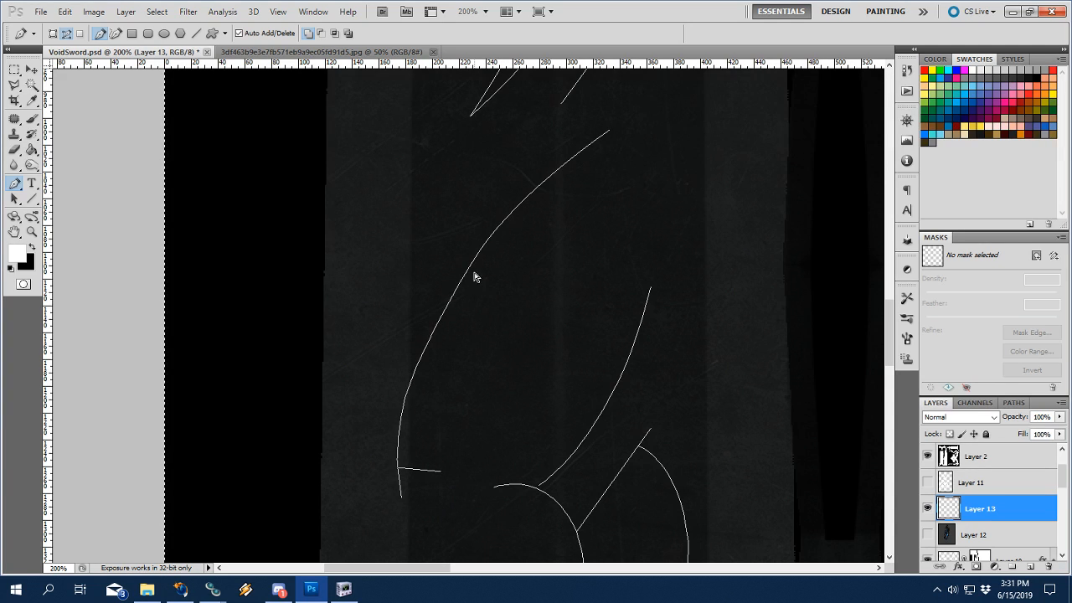
ctrl+click(474, 260)
ctrl+click(486, 241)
drag(486, 238, 483, 245)
drag(460, 282, 452, 289)
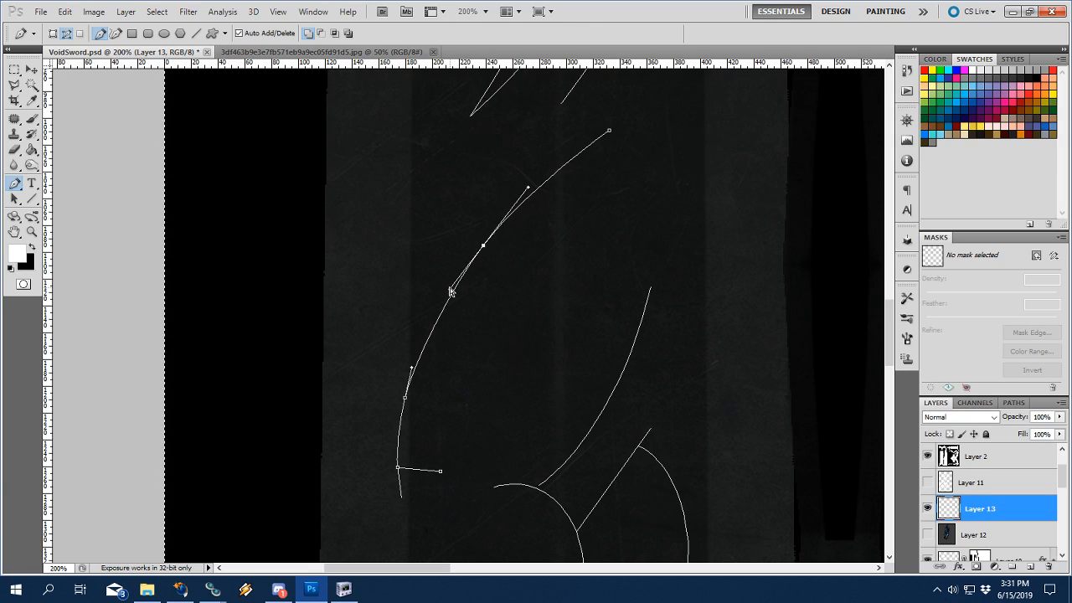
Lengthen the upper direction handle of the anchor near the long curve's lower bend for a rounder arc.
ctrl+click(501, 371)
ctrl+click(434, 326)
drag(405, 398, 413, 353)
ctrl+click(523, 283)
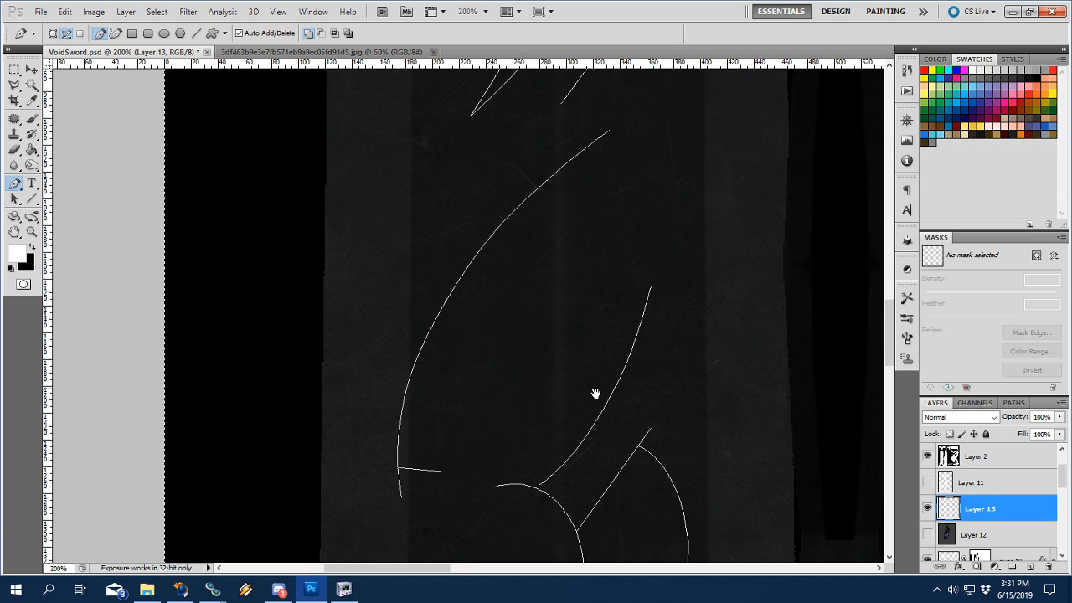
Stroke the Work Path on Layer 13 using the Brush with Simulate Pressure on.
drag(595, 393, 544, 122)
drag(555, 352, 550, 150)
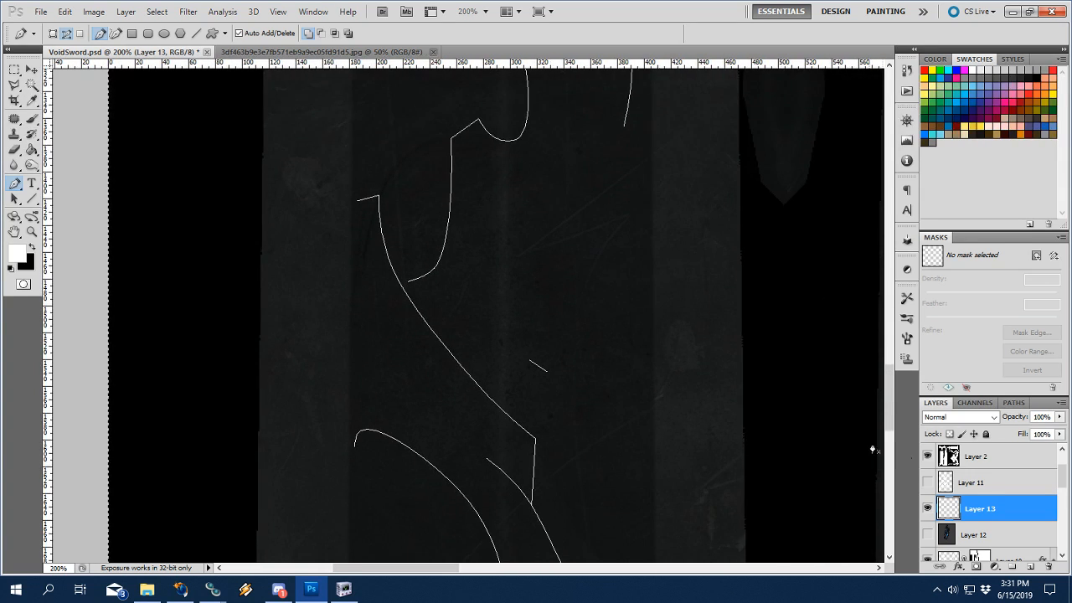
click(1025, 402)
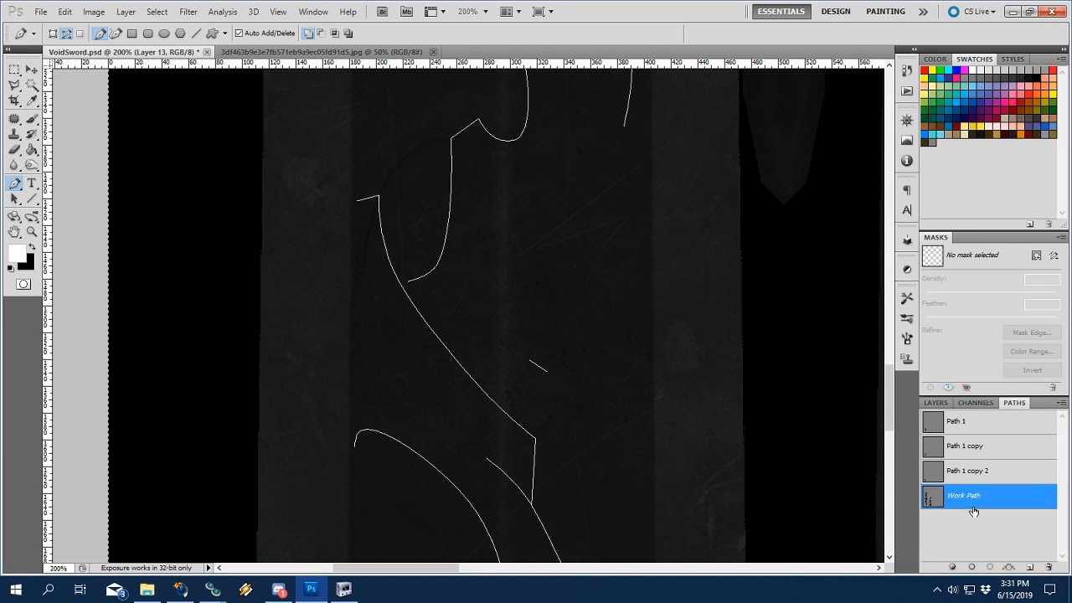
right_click(533, 418)
click(596, 506)
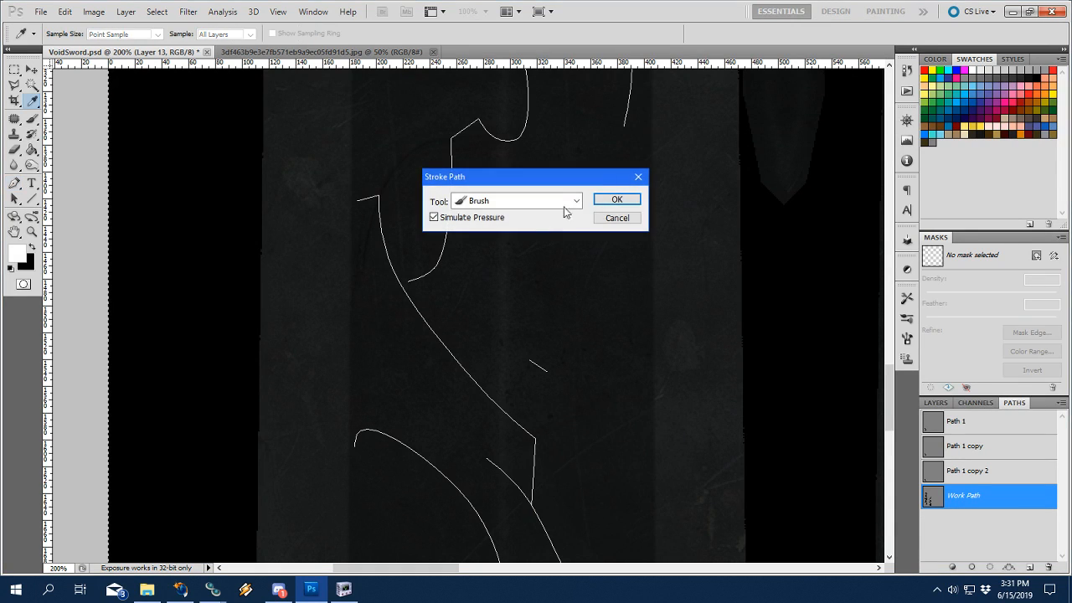
click(614, 201)
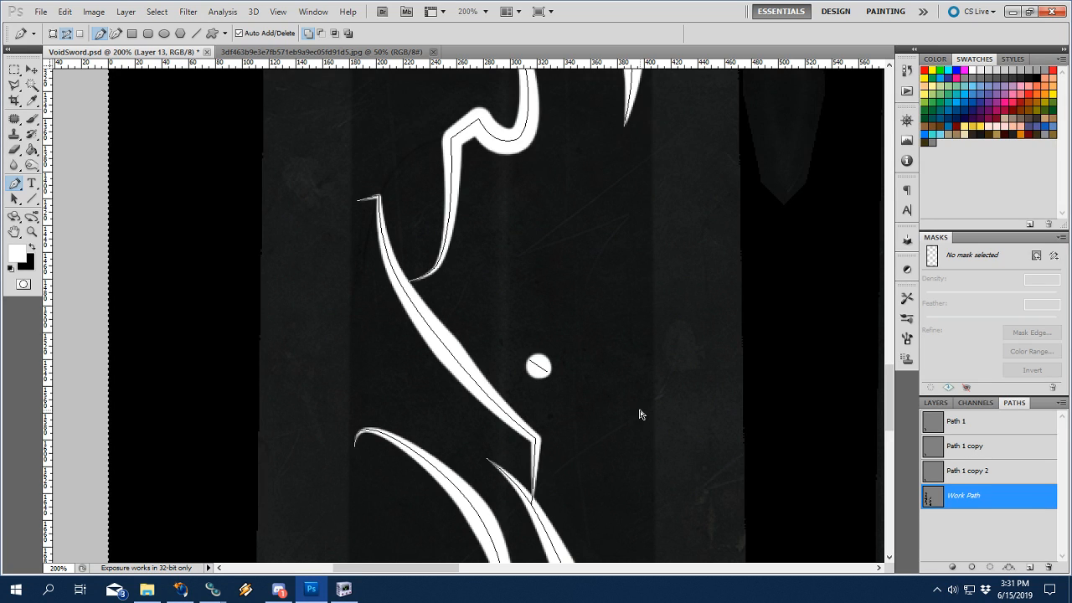
Set the brush size to 10 px and undo the last path stroke.
key(b)
right_click(625, 379)
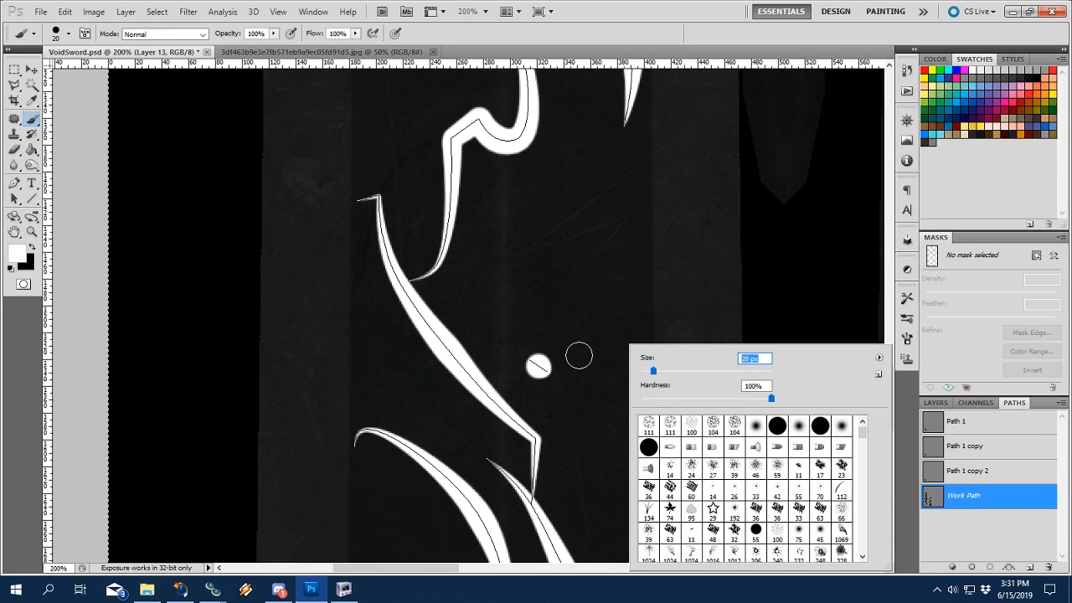
text(10)
key(Return)
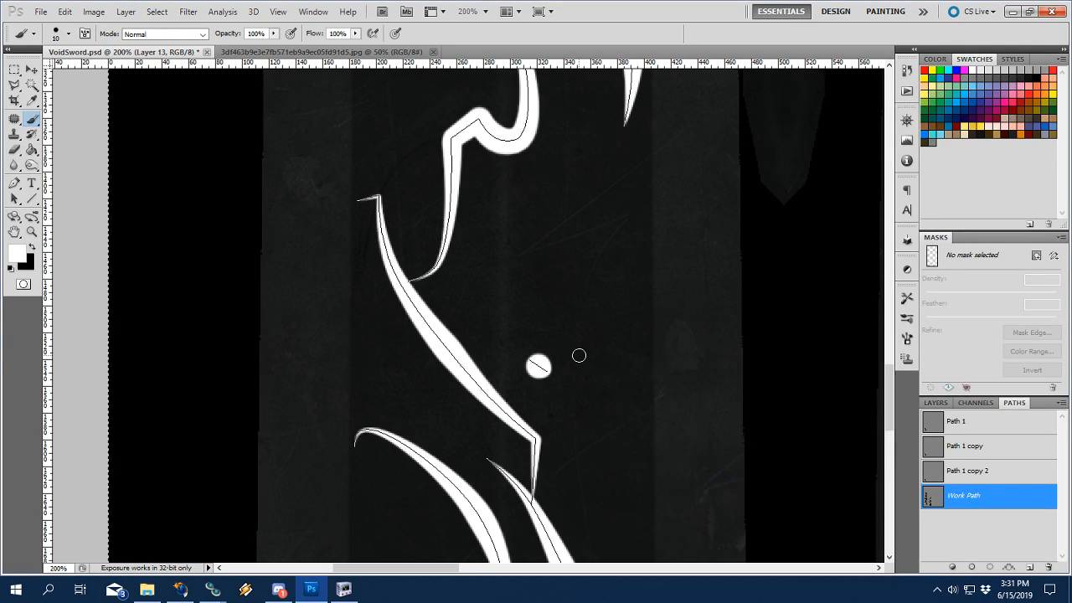
key(ctrl+z)
key(p)
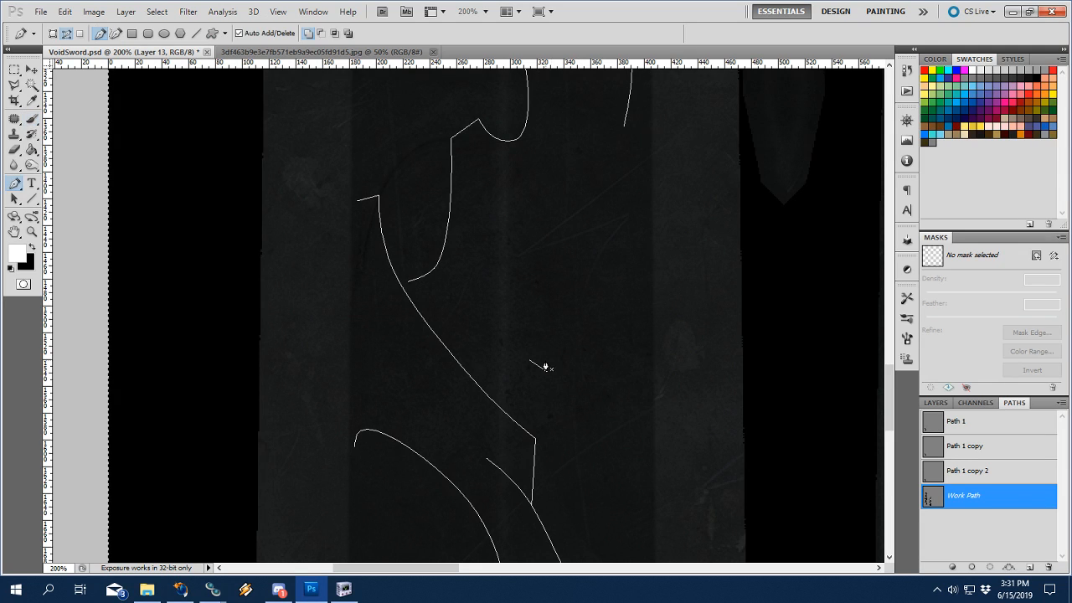
Try to stroke the subpath using the Brush with Simulate Pressure on.
right_click(545, 363)
click(596, 453)
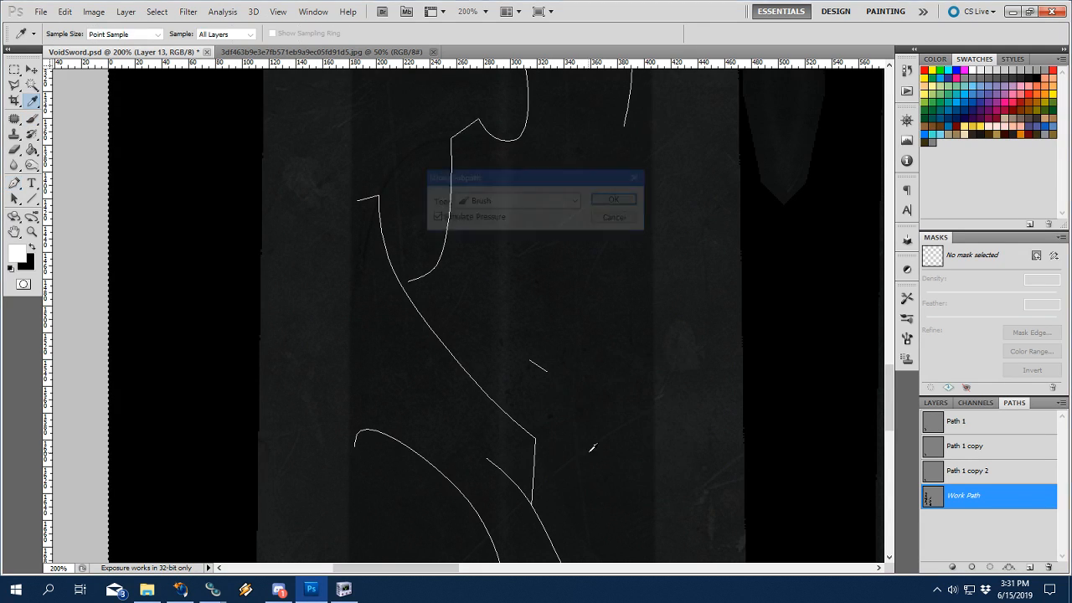
click(616, 199)
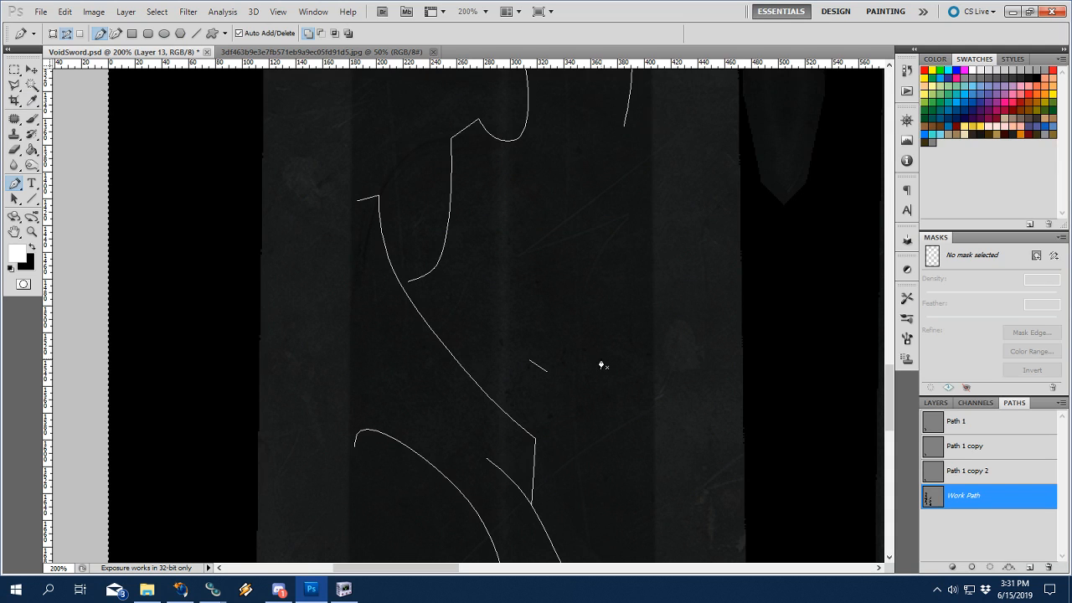
click(935, 403)
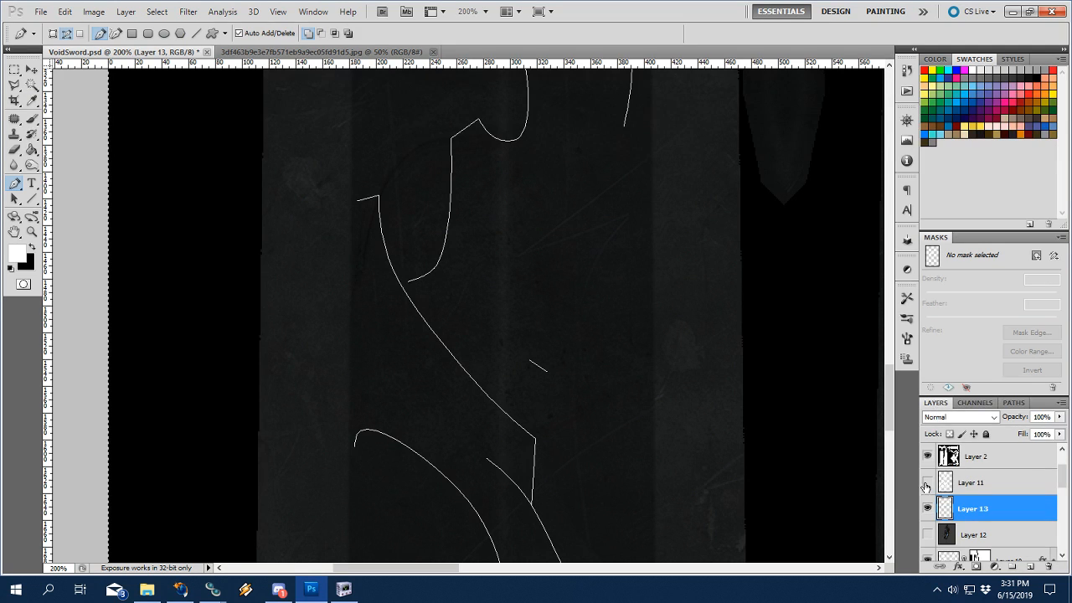
right_click(530, 366)
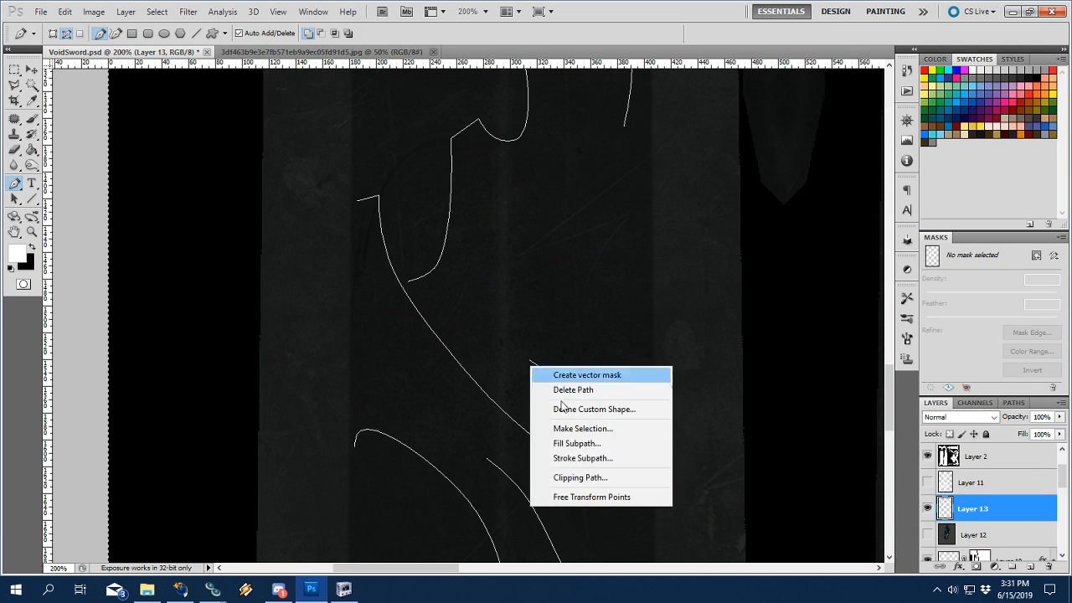
click(749, 81)
Reselect the Work Path and stroke the whole path with the 10 px Brush and Simulate Pressure on.
click(1013, 403)
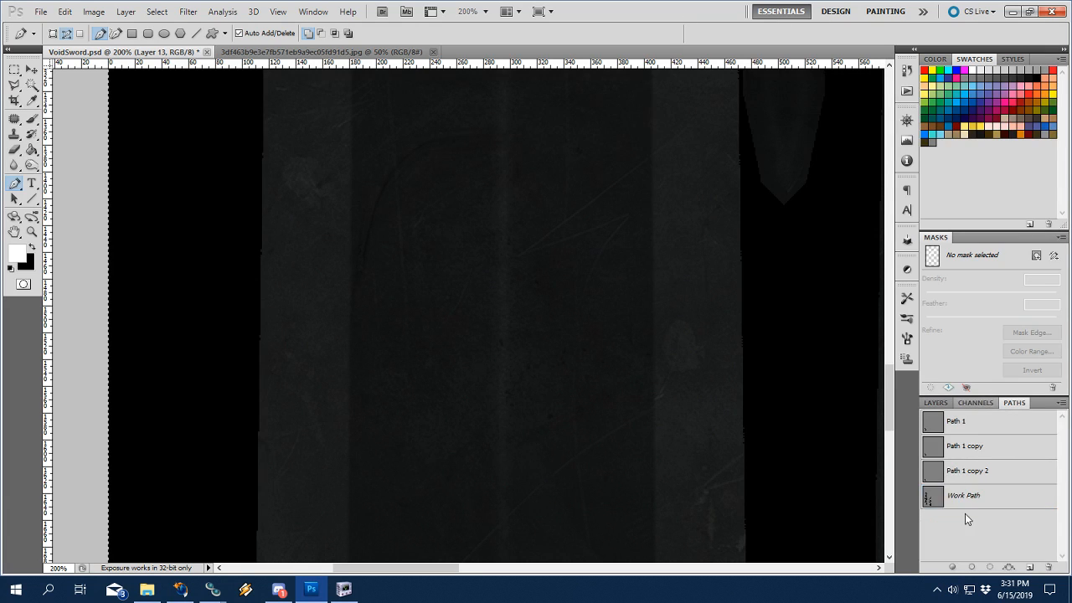
click(965, 495)
right_click(534, 368)
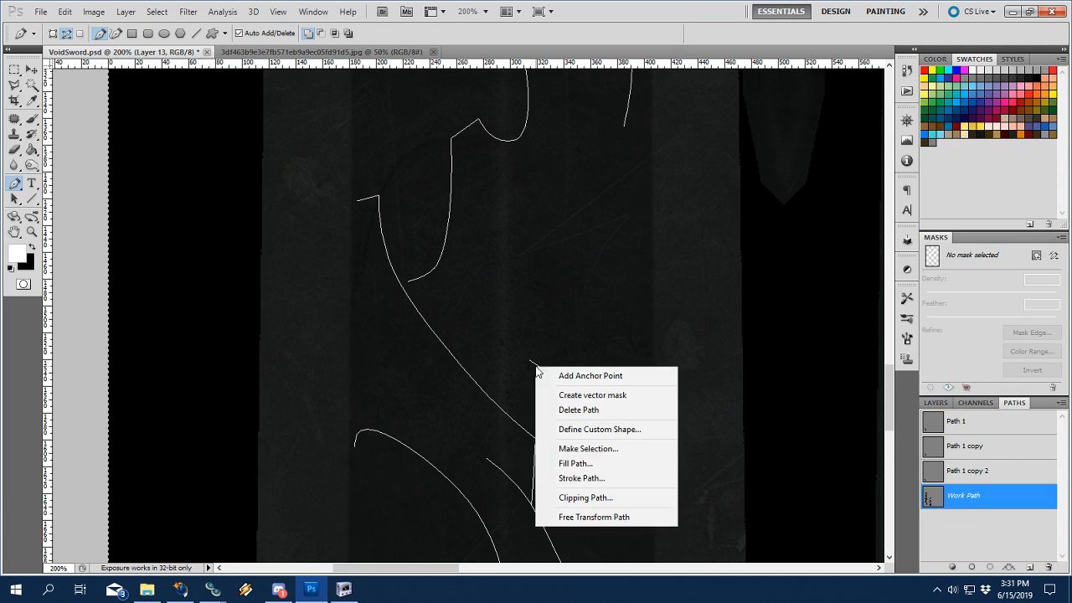
click(584, 481)
click(613, 200)
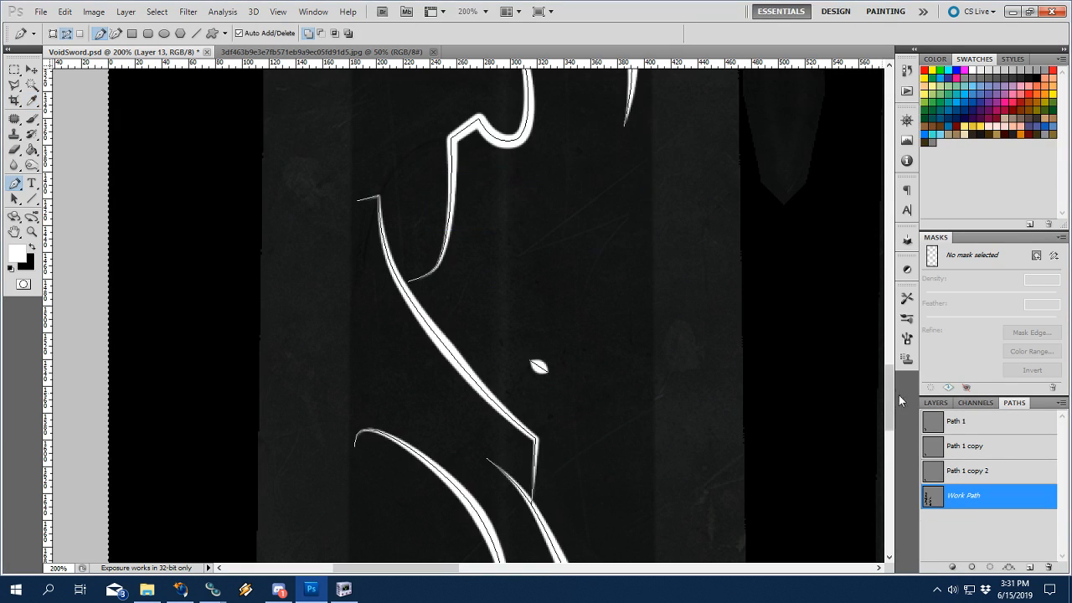
Deselect the Work Path to inspect the white strokes on Layer 13 without the path outline.
click(935, 403)
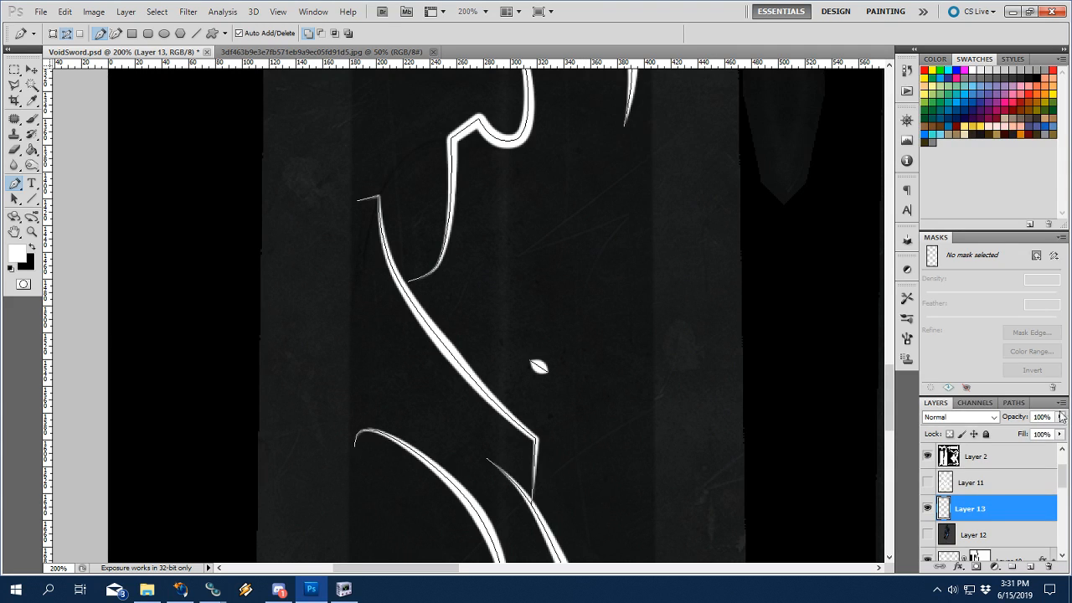
click(1013, 402)
click(959, 520)
click(935, 403)
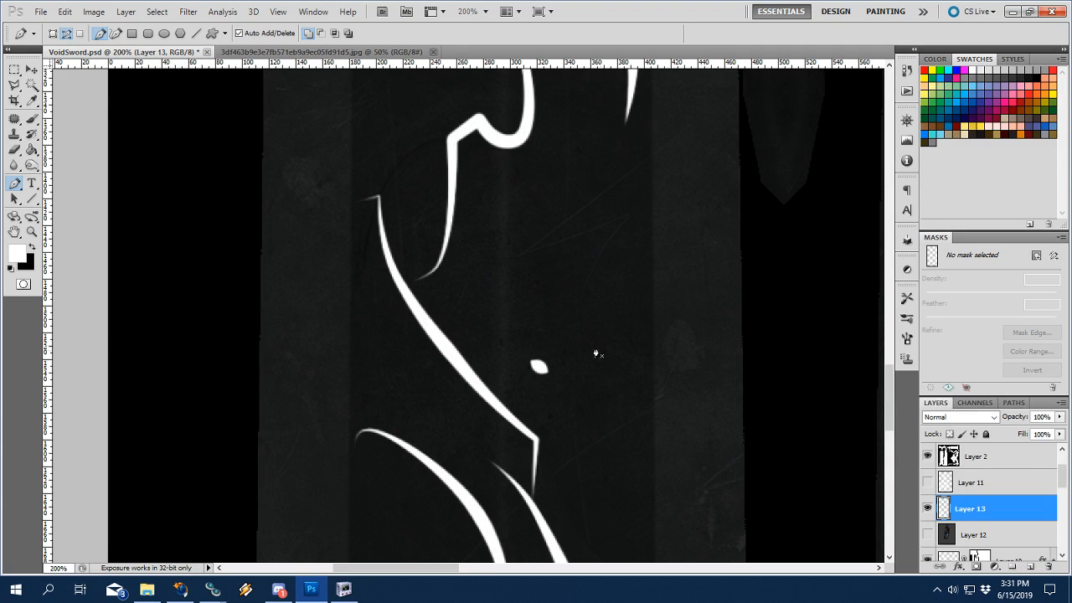
Select the Work Path again and make Layer 12 with the sword reference visible.
key(z)
right_click(588, 347)
click(1014, 416)
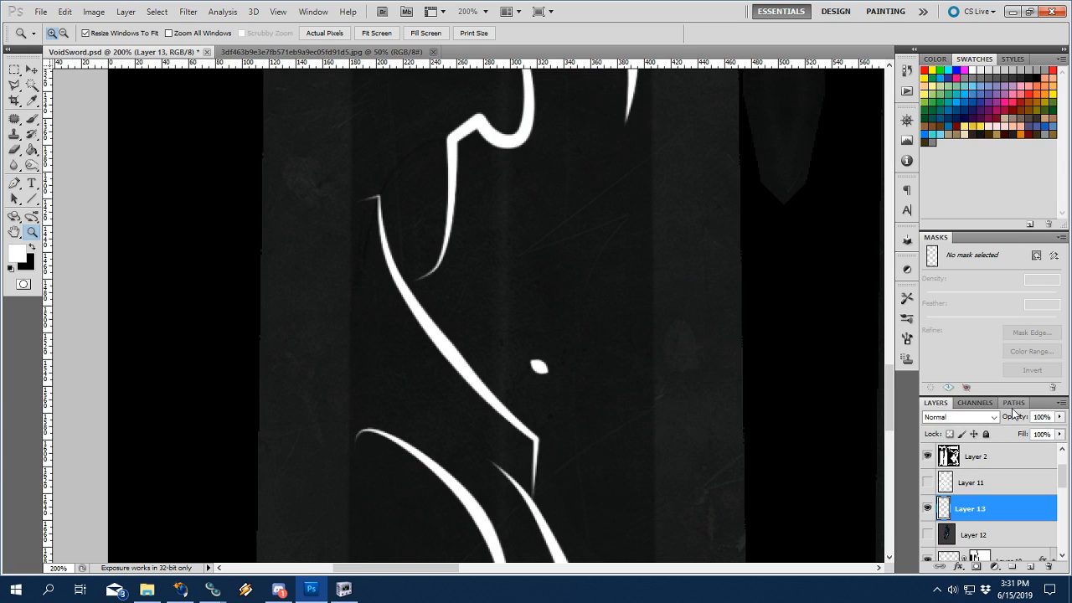
click(1014, 402)
click(971, 494)
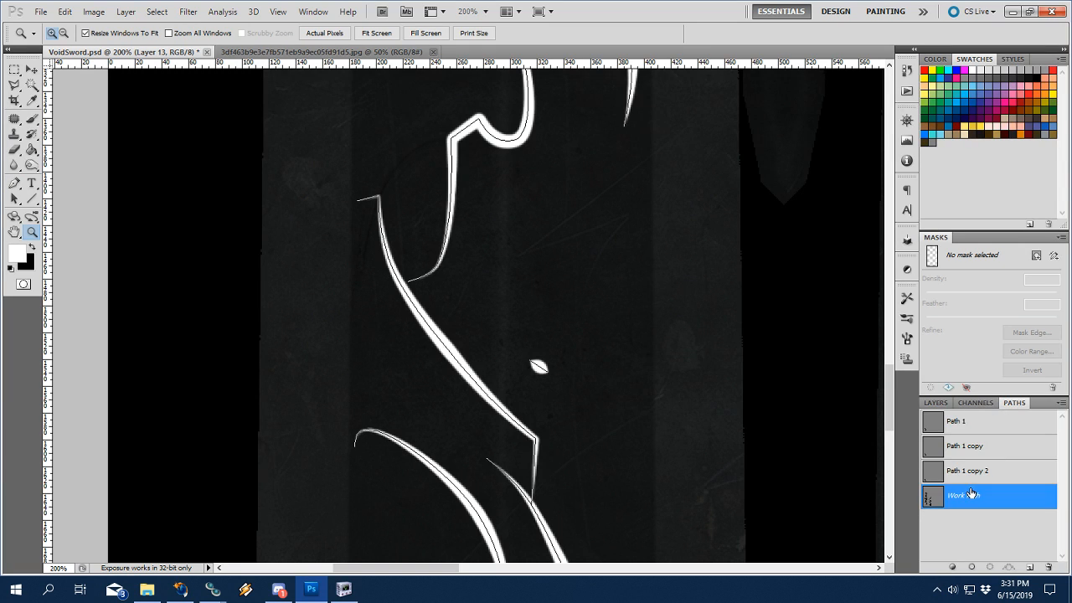
click(935, 403)
click(928, 533)
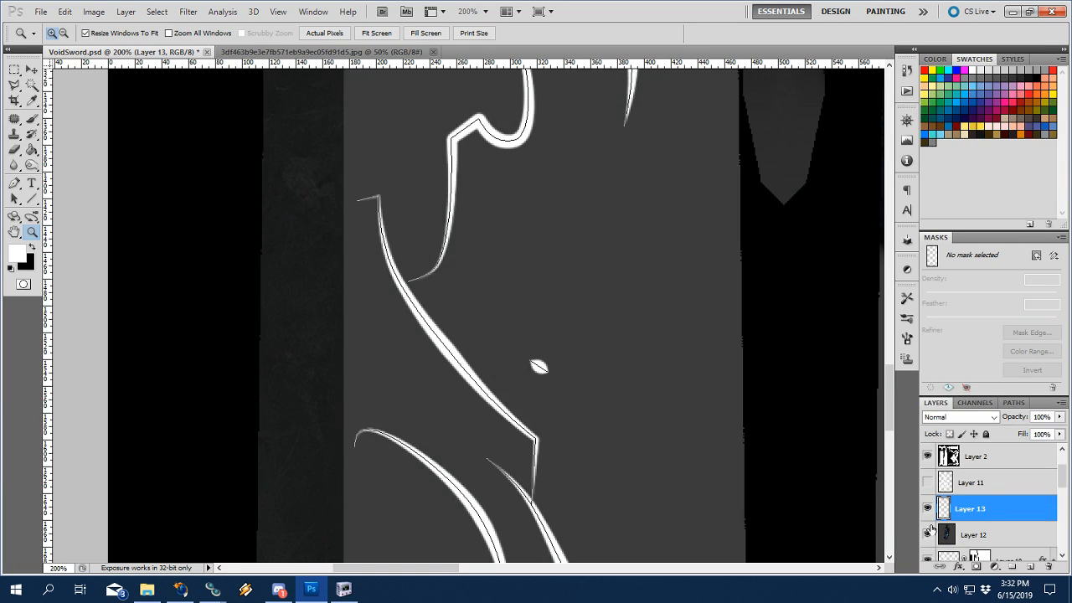
Compare the stroked pattern with the glowing markings on the reference sword.
alt+click(761, 325)
alt+click(761, 325)
drag(776, 350, 561, 458)
click(629, 285)
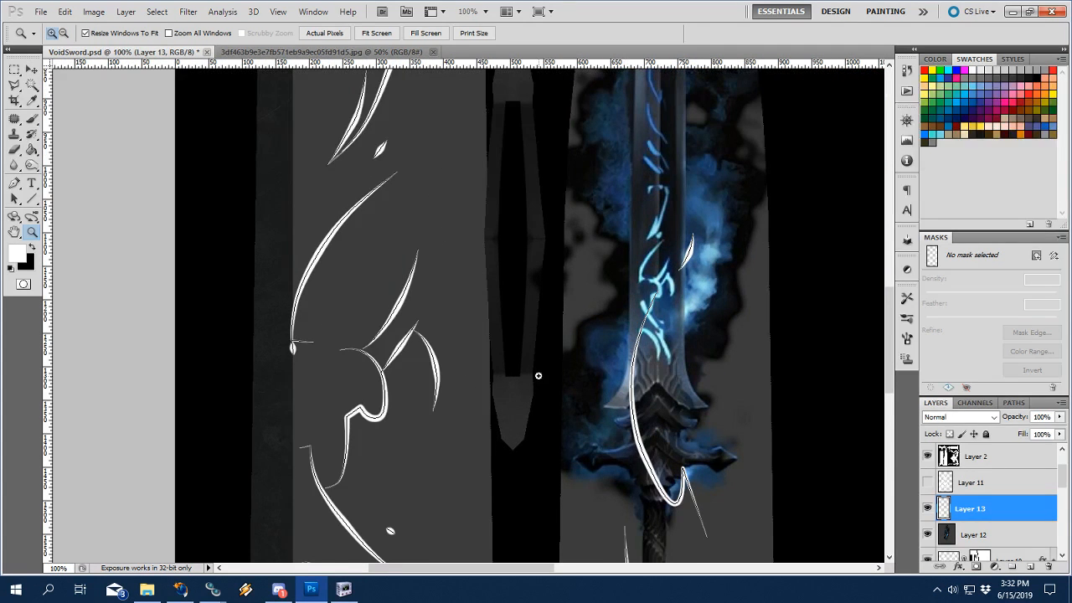
drag(529, 415, 529, 374)
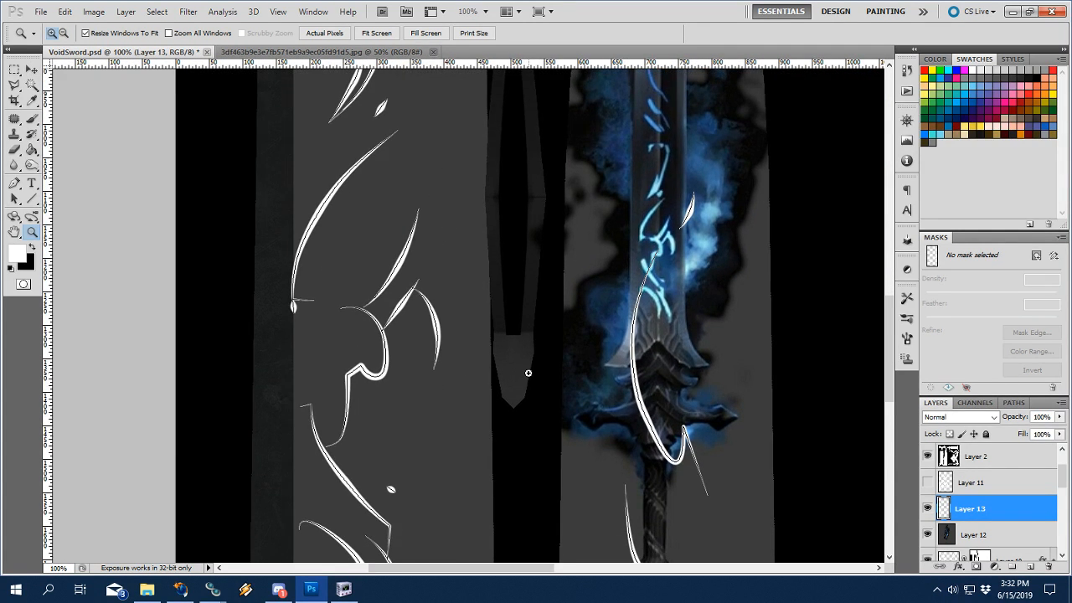
drag(370, 422, 550, 326)
click(485, 346)
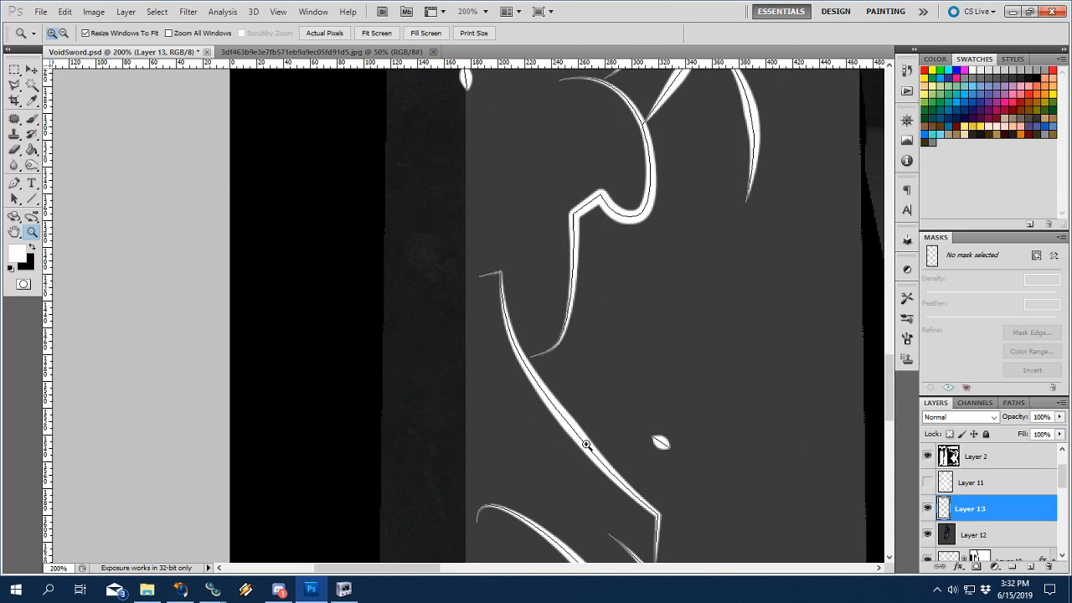
Deselect the Work Path and view the full stroked pattern beside the sword reference at 50% zoom.
click(1014, 403)
click(955, 527)
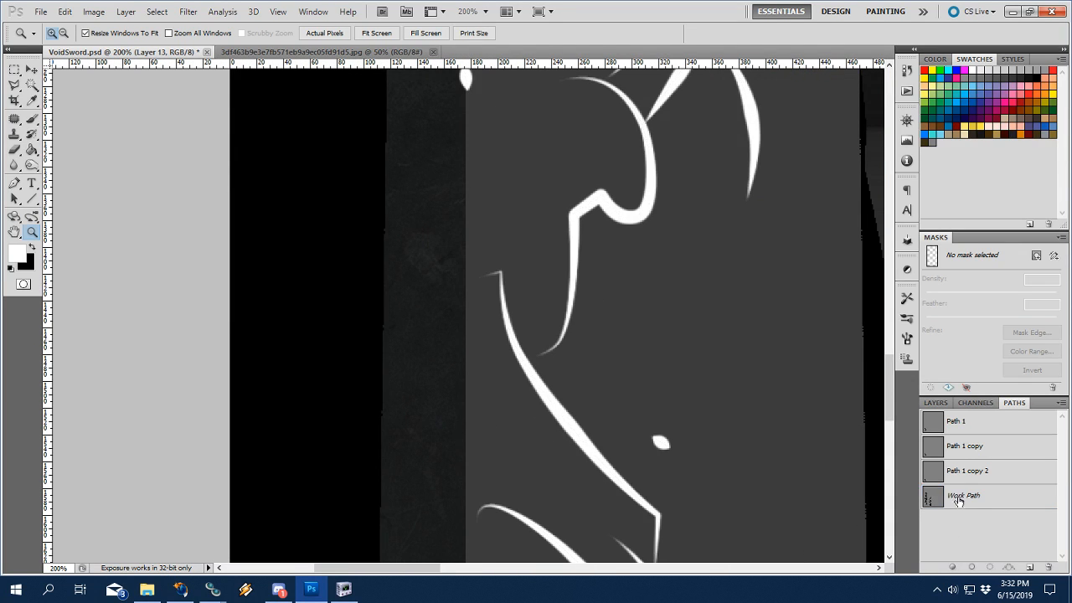
alt+click(679, 369)
alt+click(678, 369)
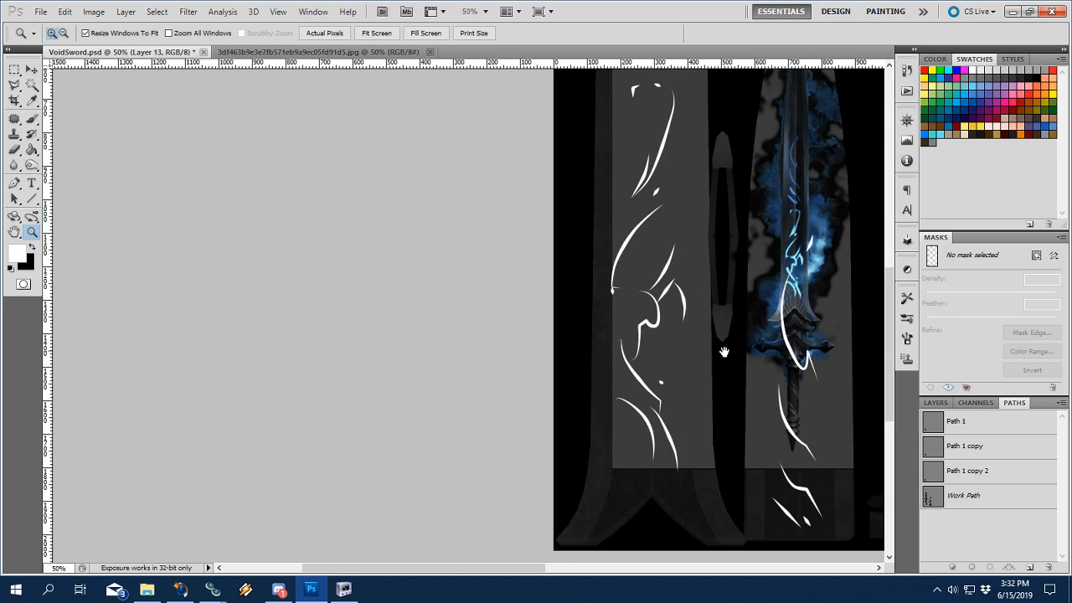
Erase the small diamond-shaped dot below the lower end of the long left curve on Layer 13.
alt+click(724, 352)
click(935, 403)
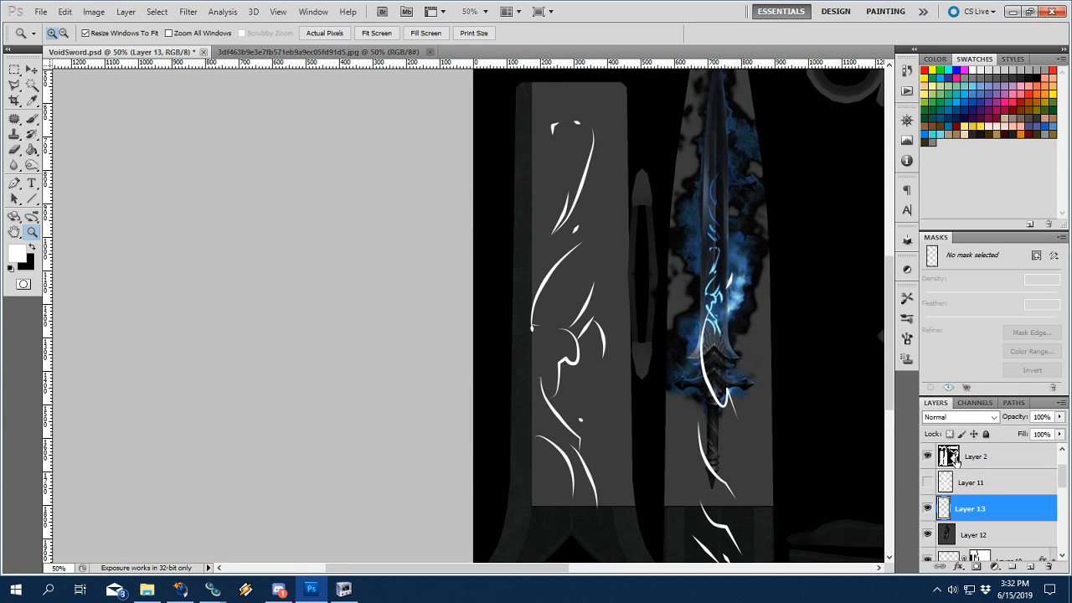
drag(761, 354, 725, 379)
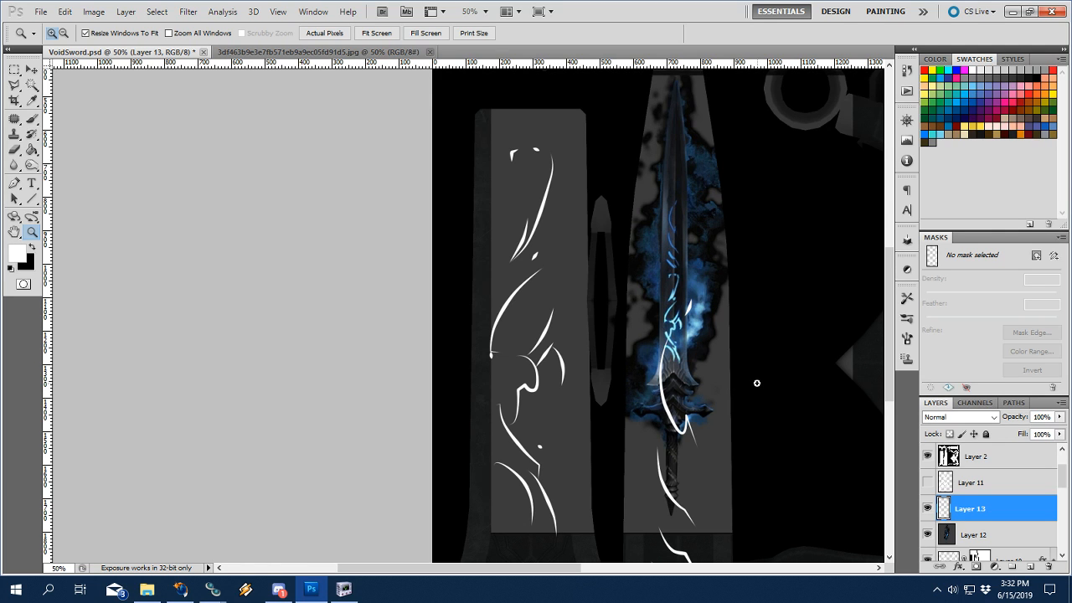
click(549, 316)
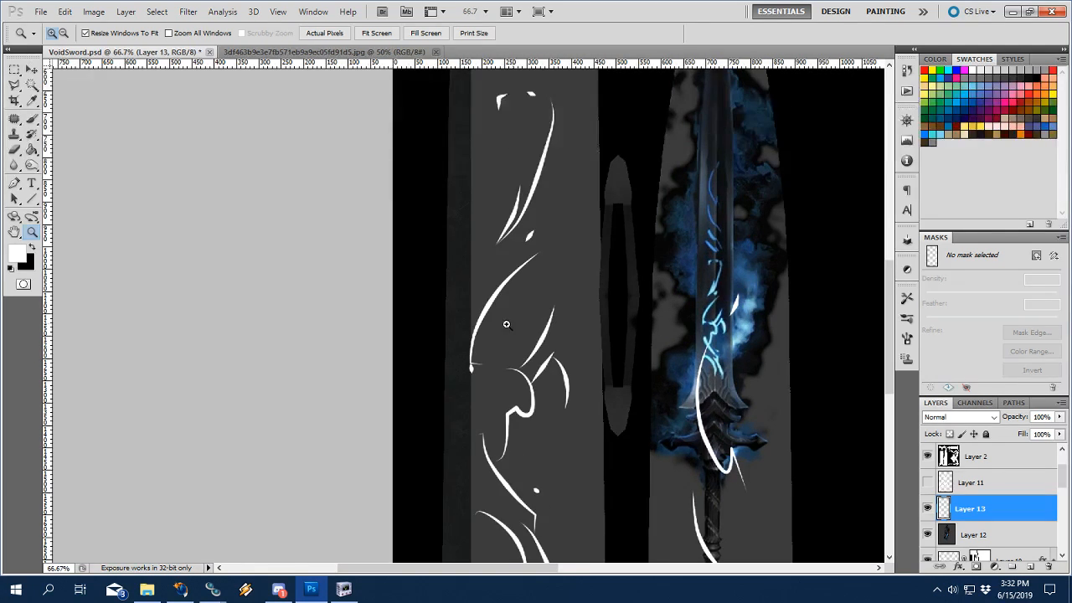
click(506, 324)
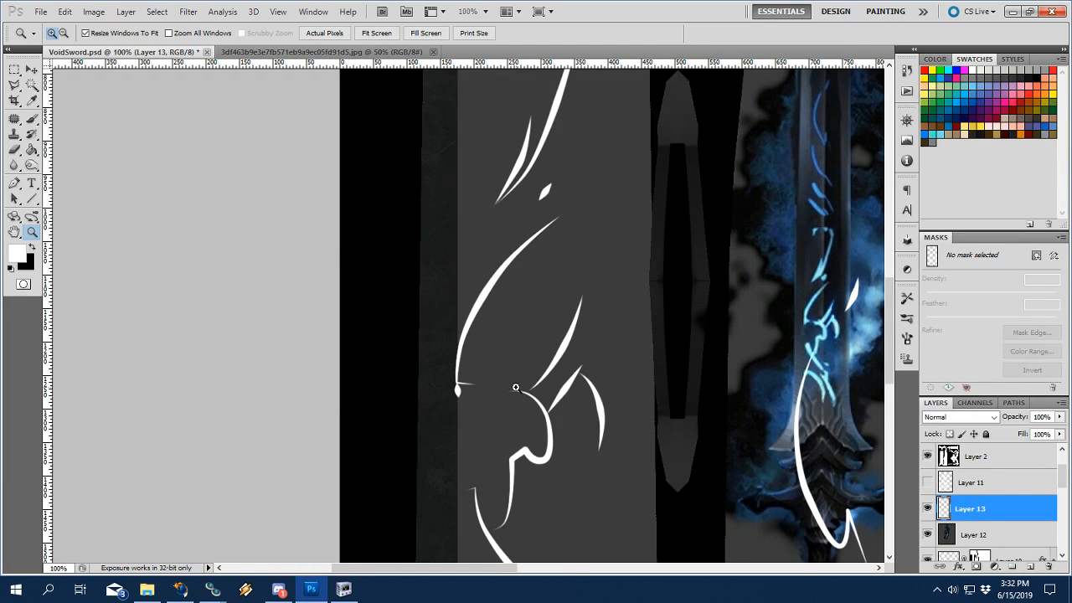
key(b)
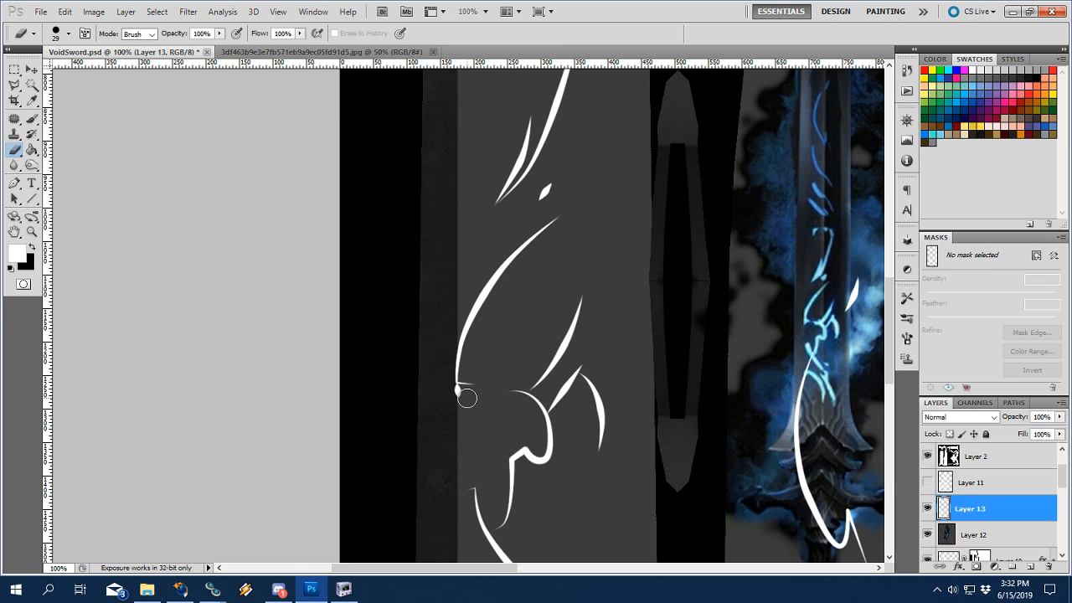
drag(474, 399, 445, 394)
Set the brush size to 6 px and thicken the lower inner corner of the long left curve in white.
key(z)
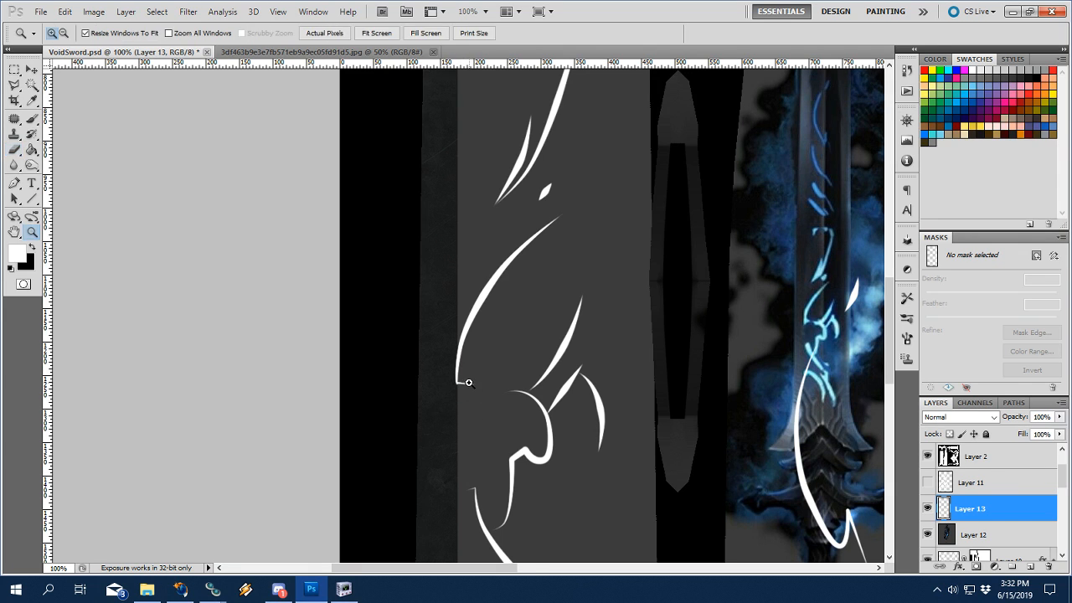
click(469, 383)
click(469, 382)
key(b)
right_click(479, 357)
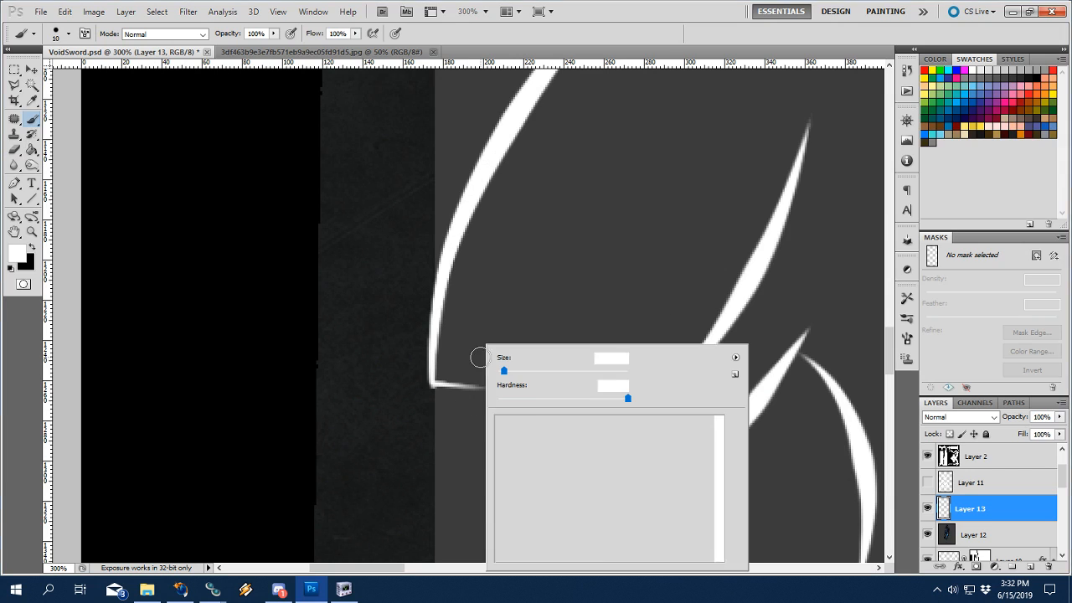
click(626, 359)
scroll(625, 359, down, 3)
key(Return)
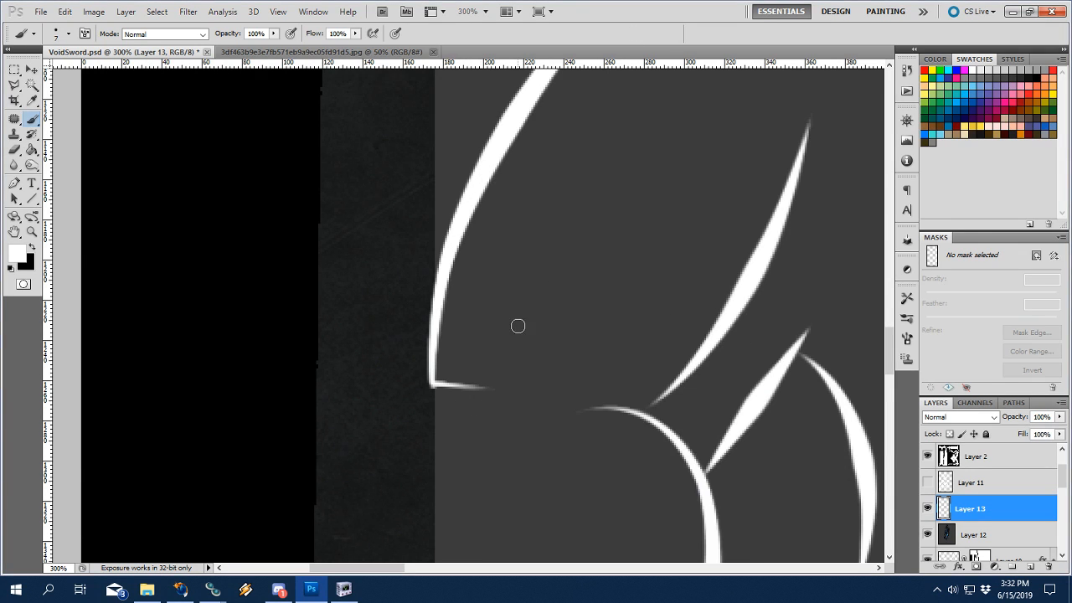
right_click(605, 285)
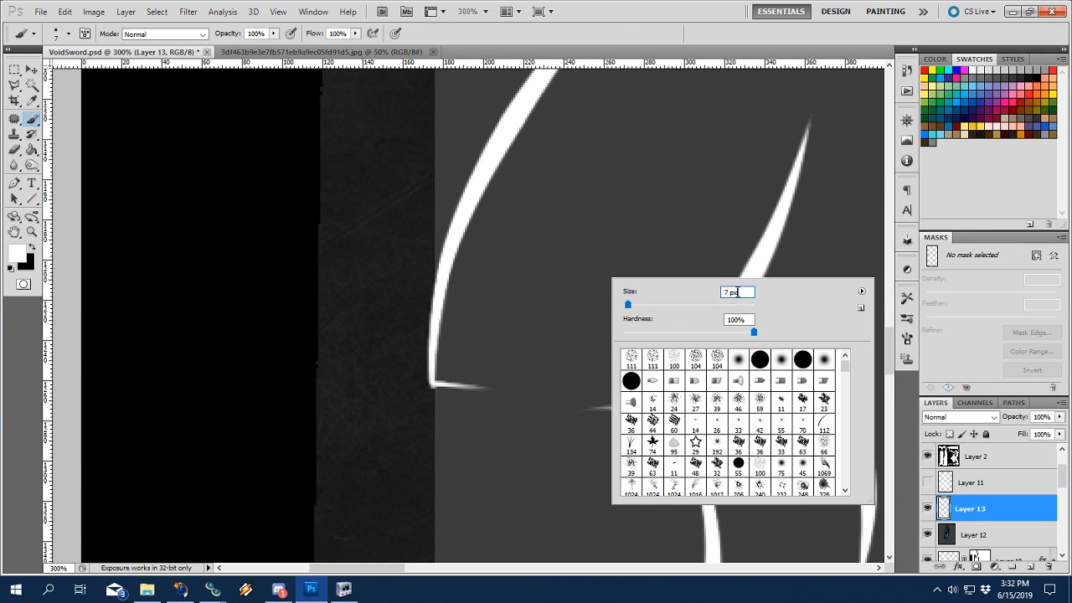
key(Return)
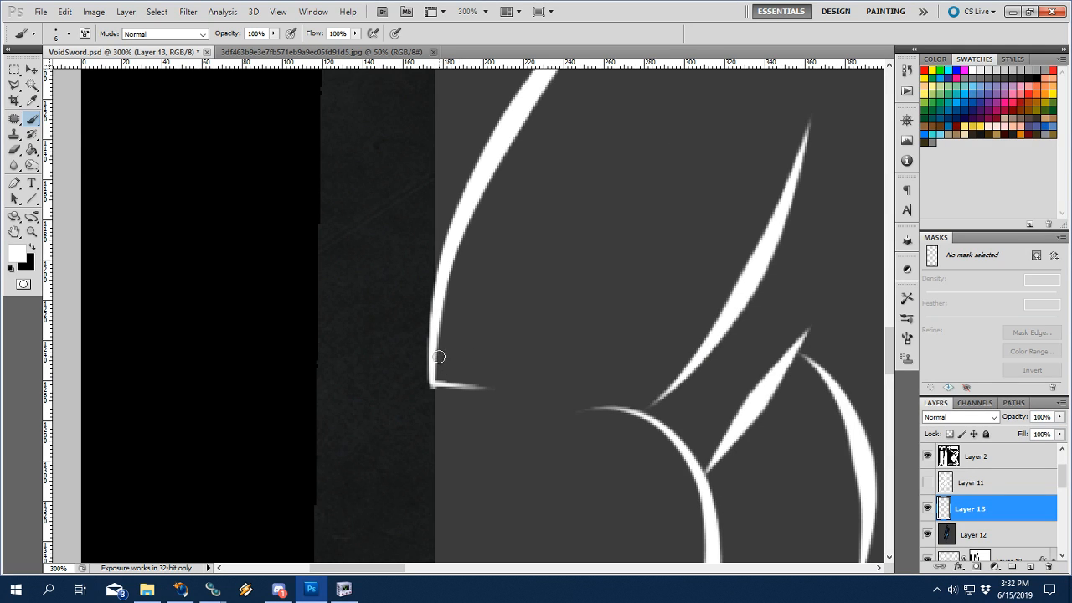
mouse_move(435, 348)
mouse_down()
mouse_move(446, 378)
mouse_move(435, 335)
mouse_up()
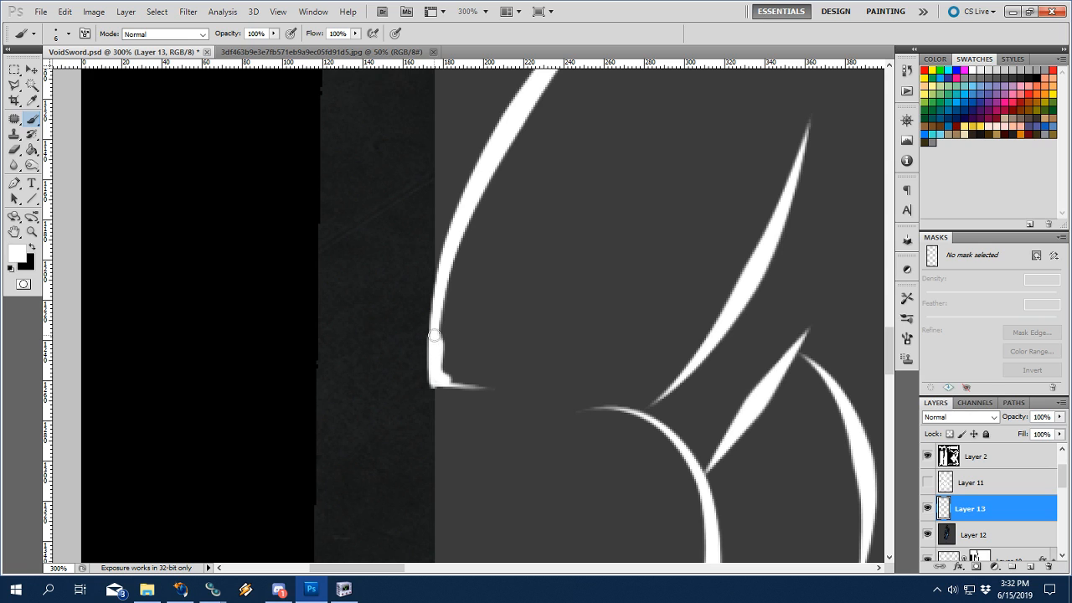
Set the eraser size to 11 px and trim the bumpy inner edge just above the curve's lower corner.
key(e)
right_click(606, 355)
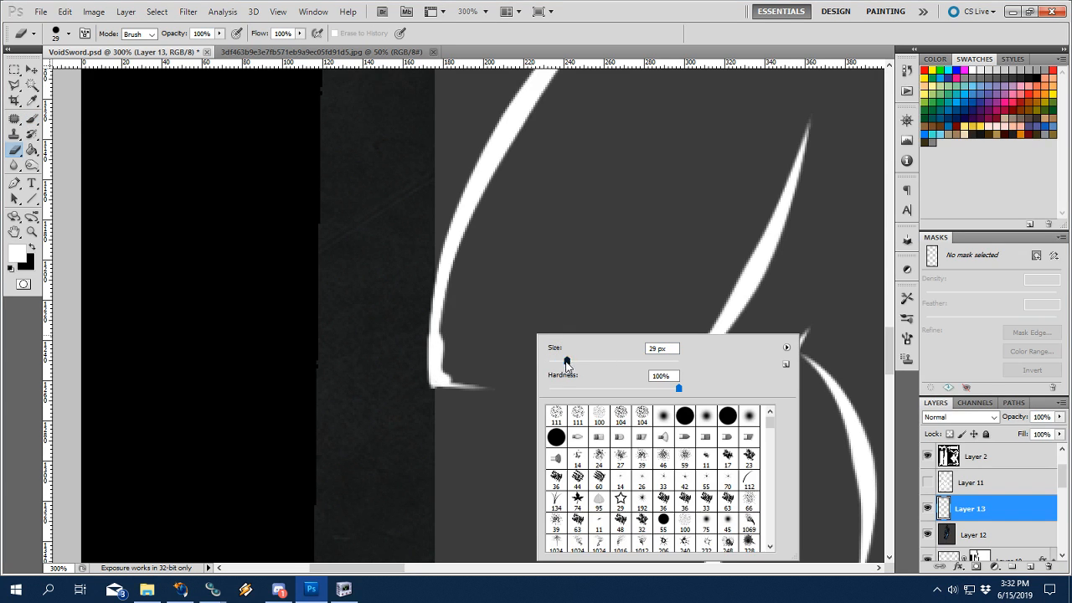
drag(565, 361, 554, 362)
click(461, 360)
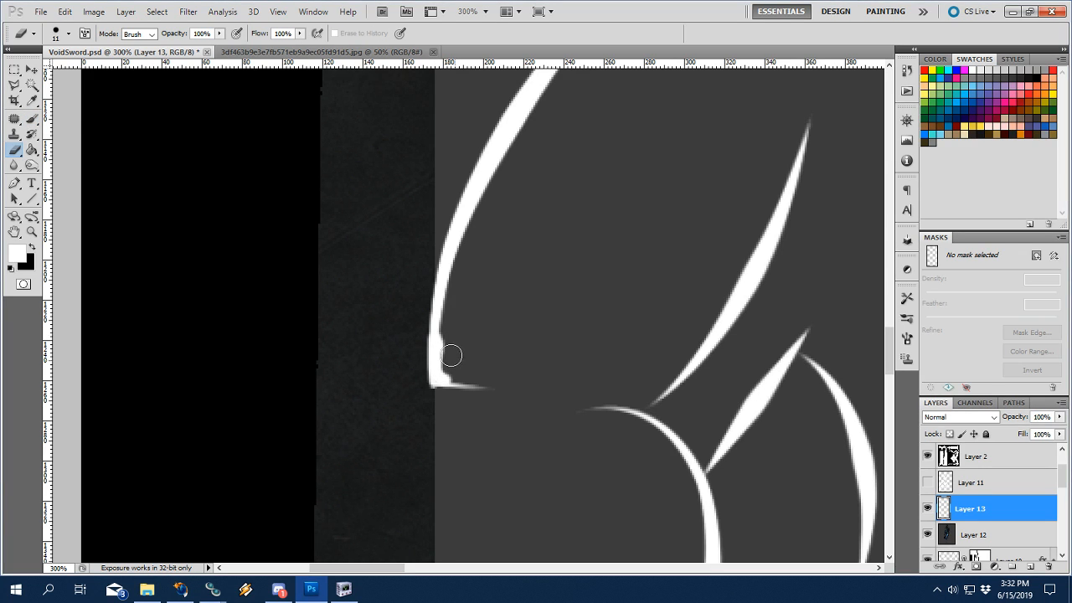
mouse_move(450, 356)
mouse_down()
mouse_move(457, 320)
mouse_move(455, 363)
mouse_move(452, 331)
mouse_up()
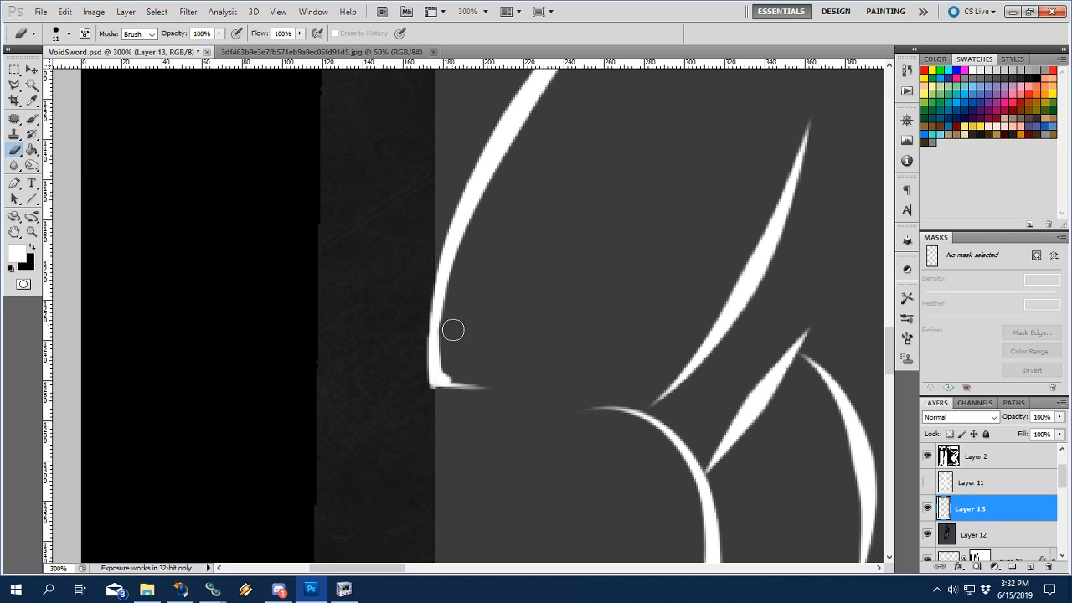
Paint a rounded corner and a short downward tip at the curve's lower end, trimming the shapes with the eraser.
key(b)
mouse_move(444, 379)
mouse_down()
mouse_move(474, 383)
mouse_move(459, 366)
mouse_move(486, 373)
mouse_move(463, 362)
mouse_up()
key(e)
key(b)
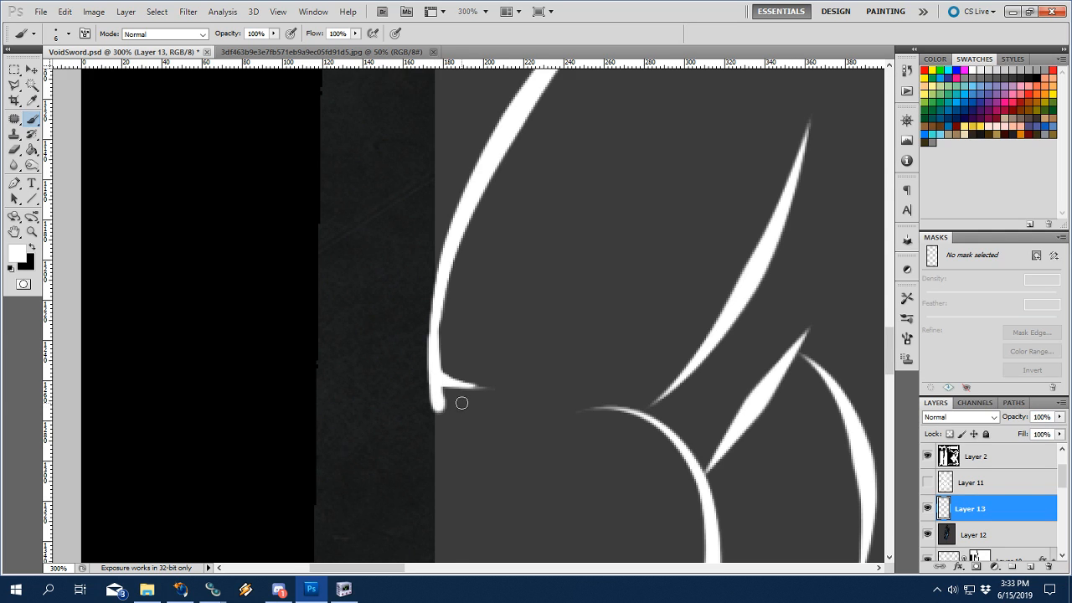
key(e)
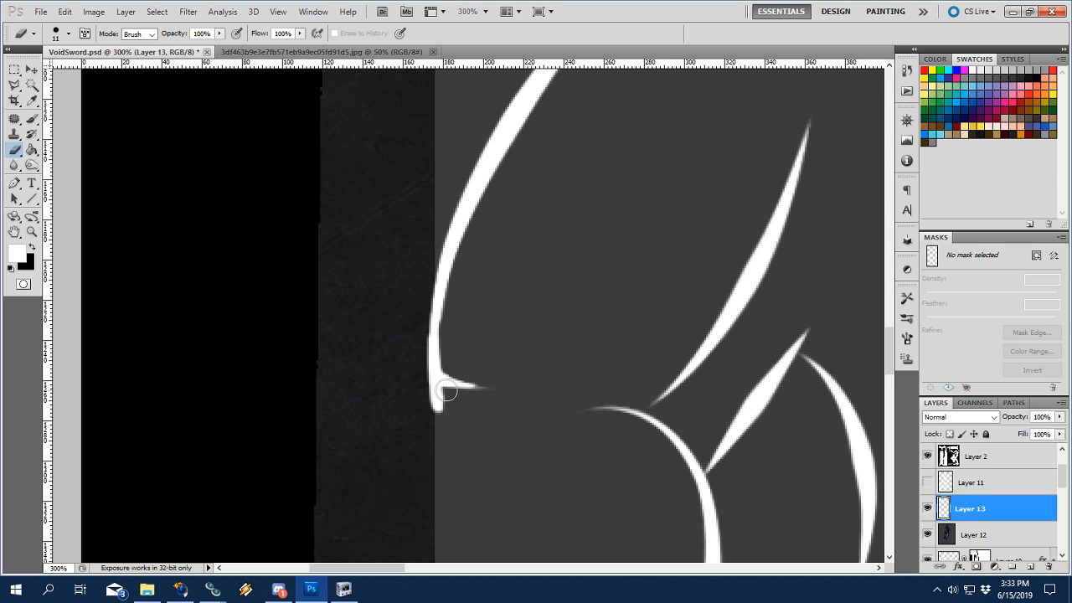
key(b)
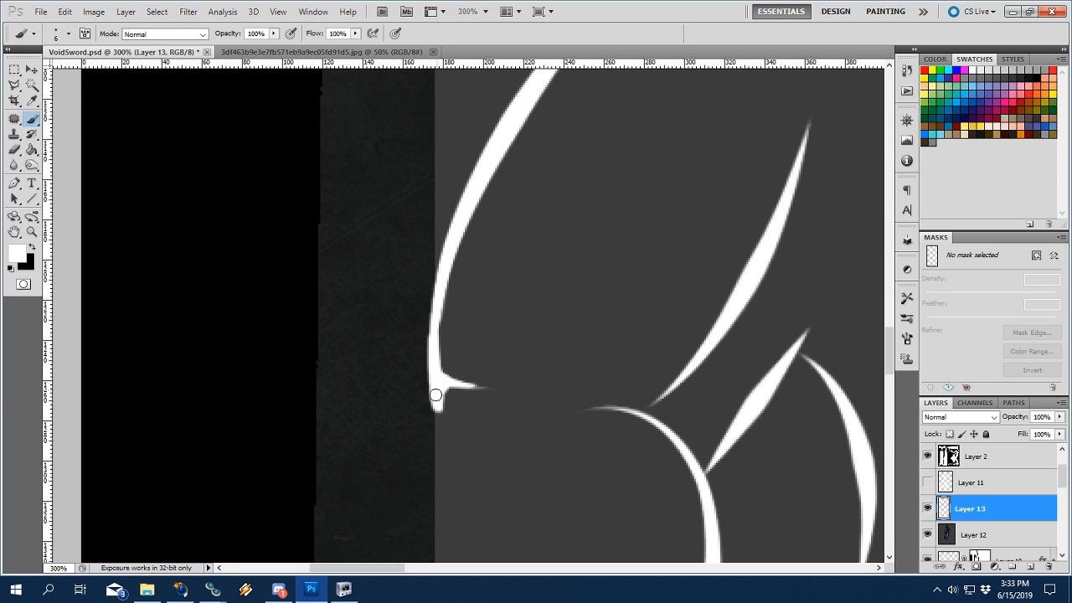
key(e)
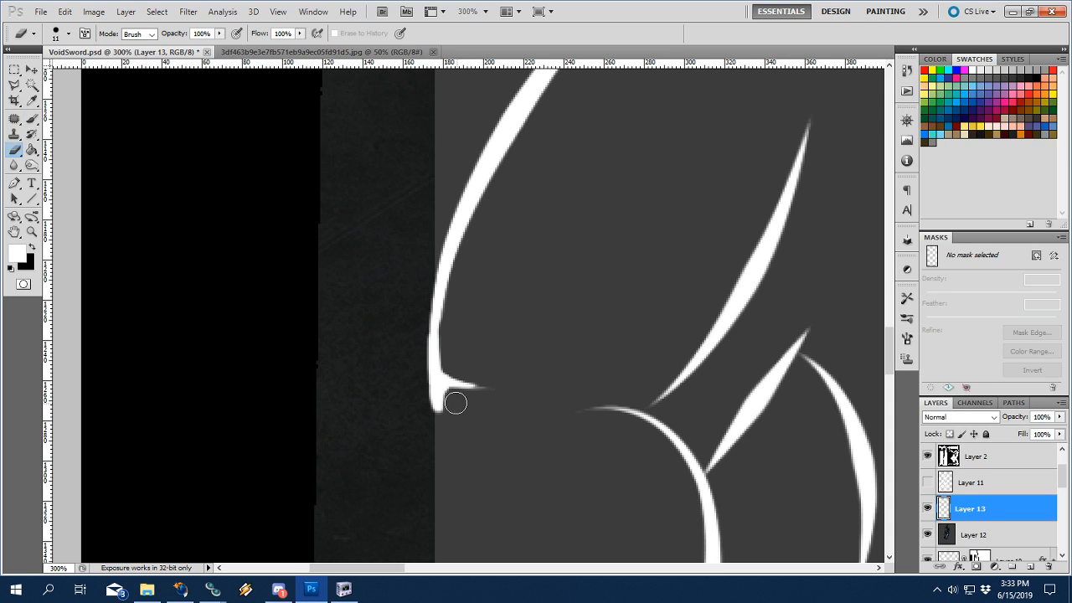
Set the eraser size to 9 px and trim the underside of the small side spur at the curve's lower end.
right_click(453, 404)
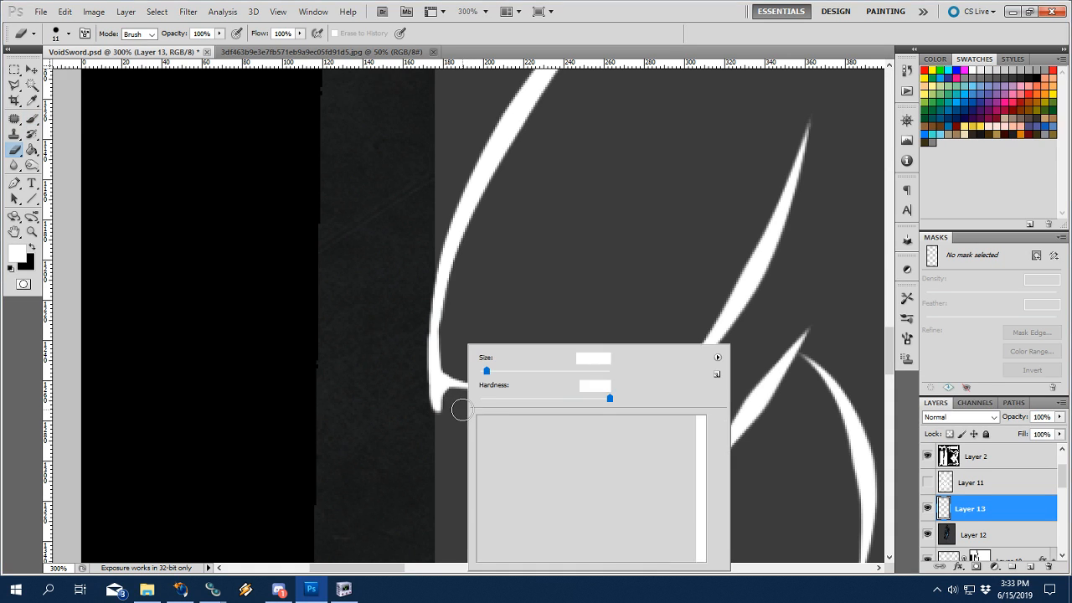
click(598, 362)
scroll(598, 362, down, 2)
click(653, 33)
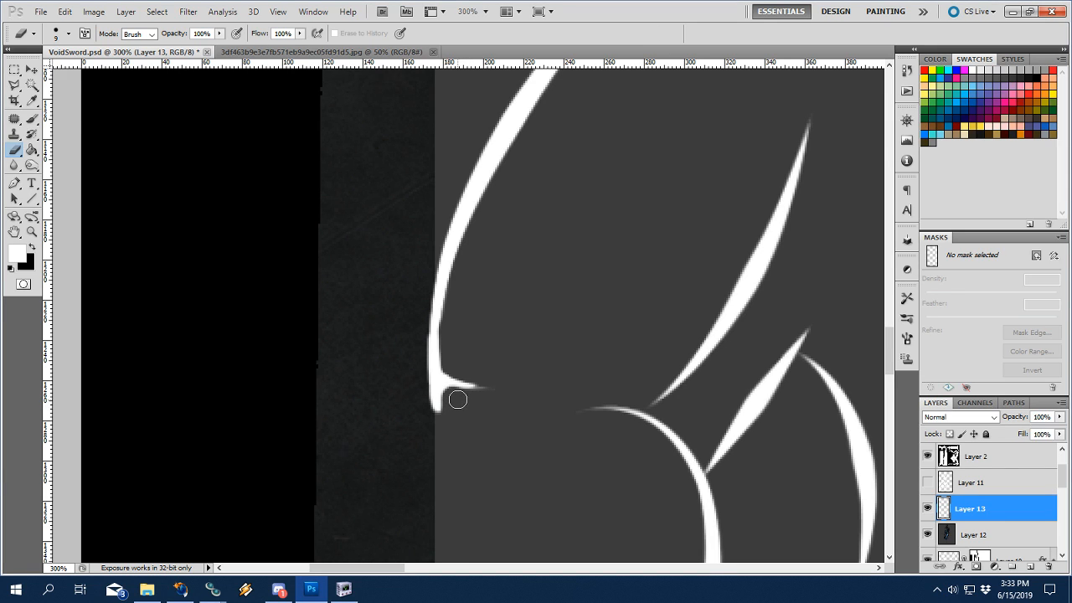
mouse_move(484, 399)
mouse_down()
mouse_move(457, 396)
mouse_move(505, 385)
mouse_up()
Thicken and smooth the outer edge of the long curve's lower end with the 6 px white brush.
key(b)
key(e)
key(b)
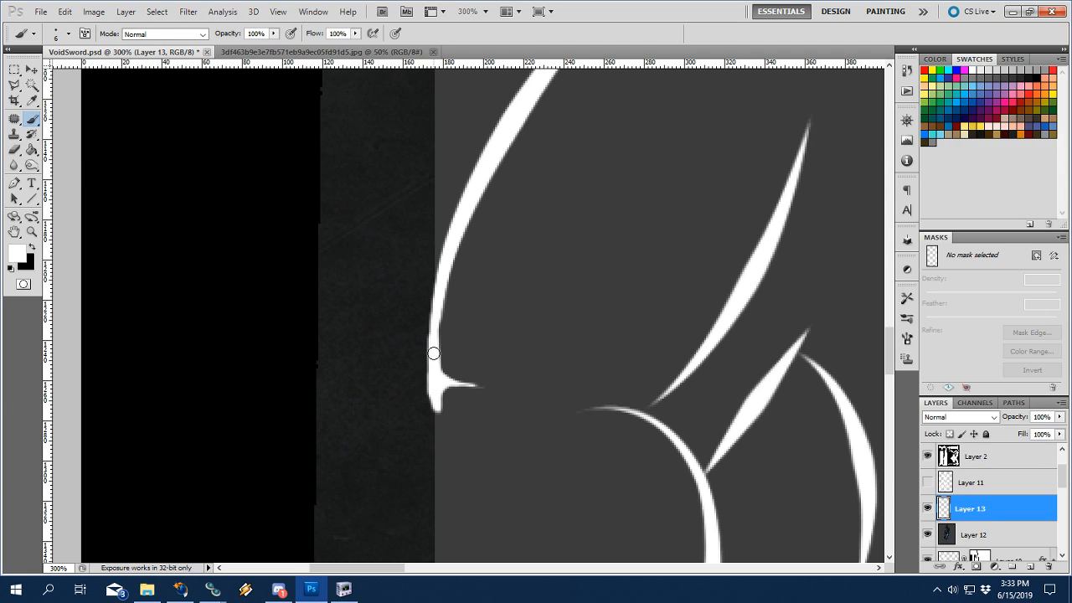
mouse_move(436, 309)
mouse_down()
mouse_move(431, 364)
mouse_move(449, 319)
mouse_move(452, 331)
mouse_move(432, 382)
mouse_up()
key(e)
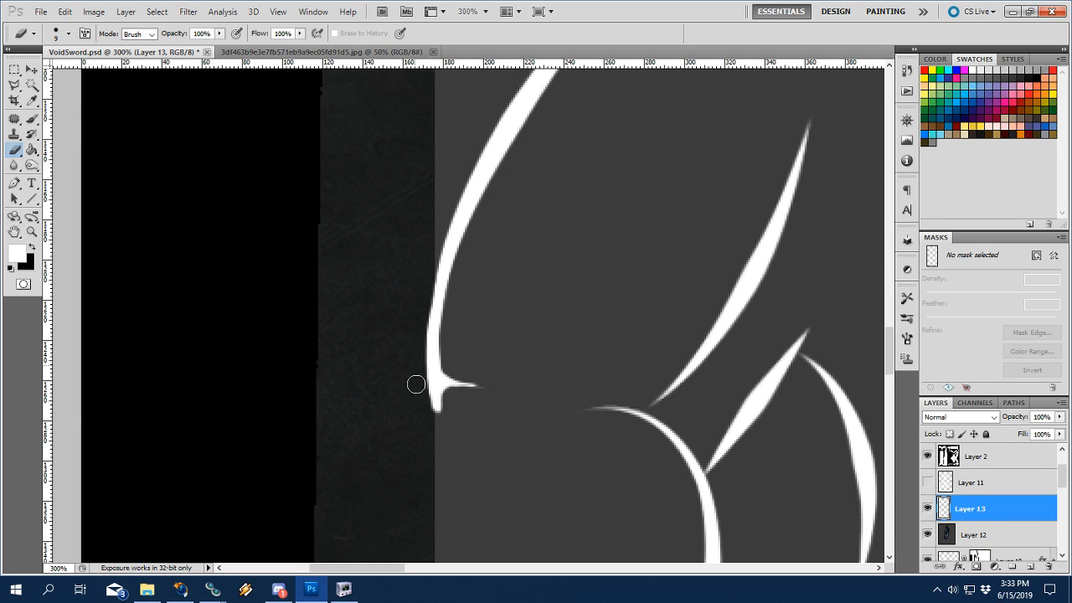
Set the brush size to 8 px and thicken the lower half of the long left curve down to its tip.
key(z)
alt+click(619, 313)
alt+click(618, 313)
drag(681, 325, 470, 334)
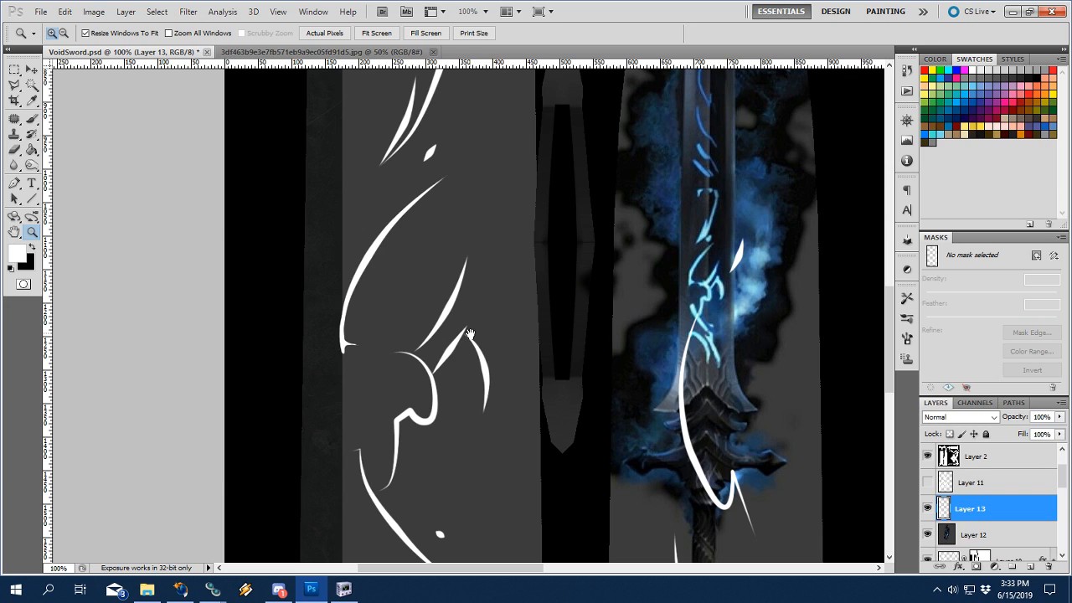
click(362, 271)
key(b)
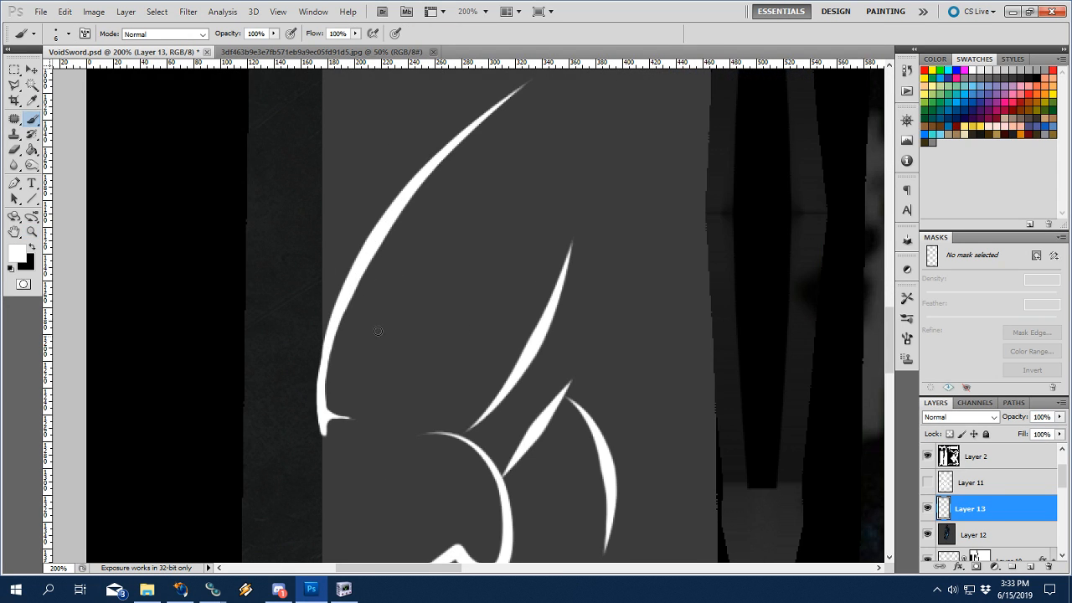
right_click(591, 328)
click(630, 40)
mouse_move(354, 282)
mouse_down()
mouse_move(335, 306)
mouse_move(323, 414)
mouse_up()
drag(353, 282, 342, 317)
mouse_move(359, 266)
mouse_down()
mouse_move(335, 335)
mouse_move(324, 430)
mouse_up()
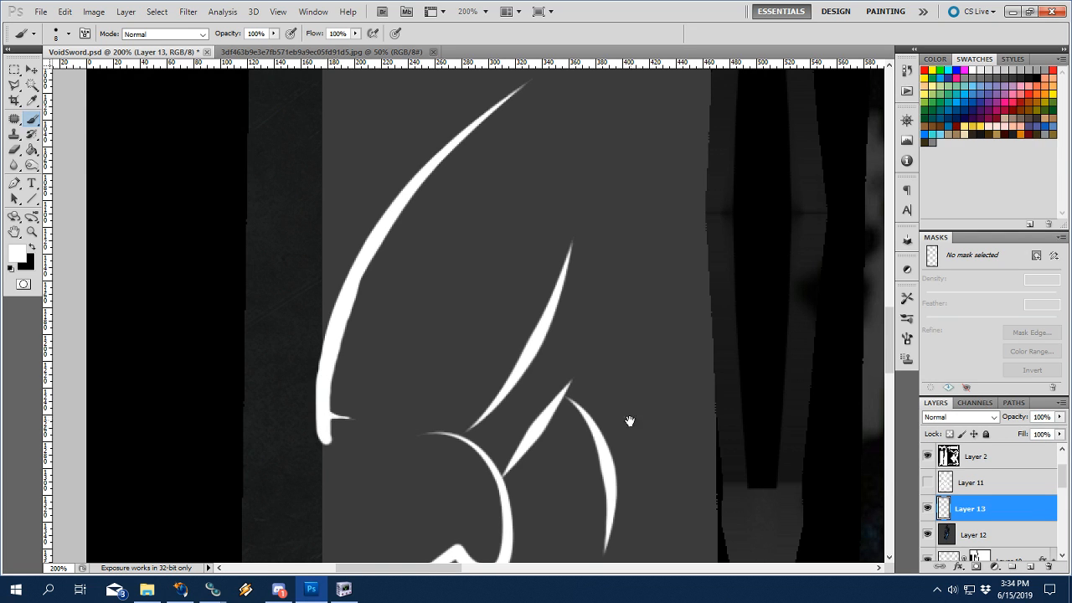
Thicken the small side spur with the white brush and erase its edges into a taper.
mouse_move(630, 420)
mouse_down()
mouse_move(409, 419)
mouse_move(631, 419)
mouse_up()
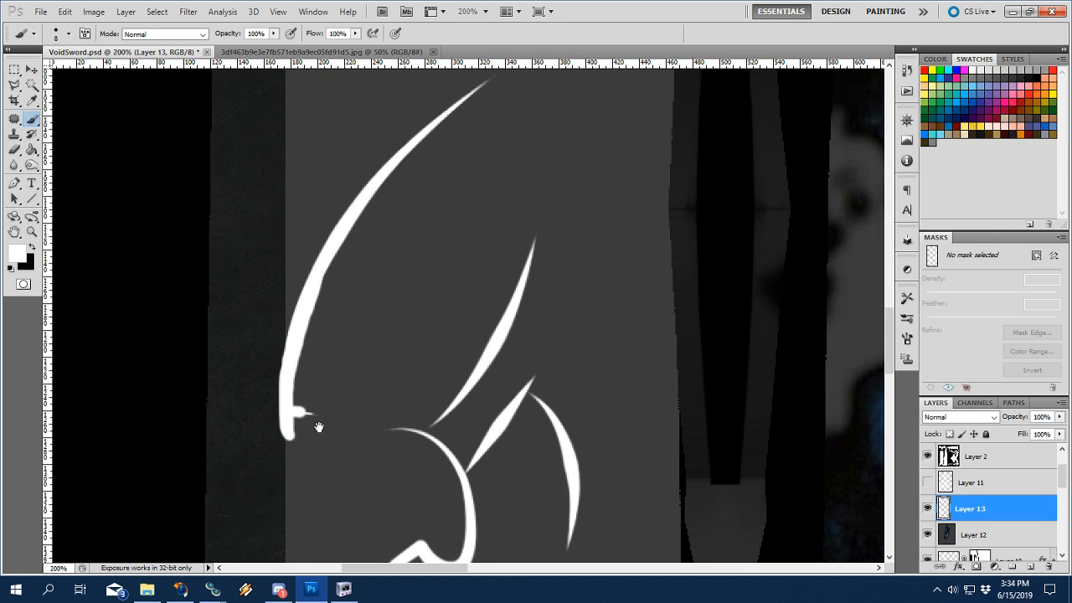
drag(318, 427, 381, 392)
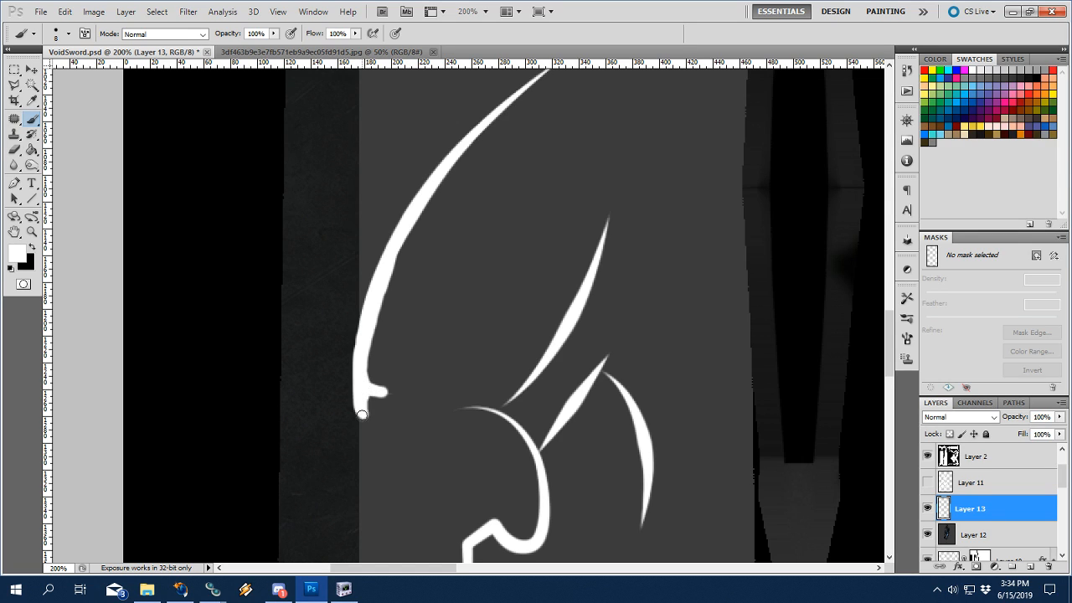
key(e)
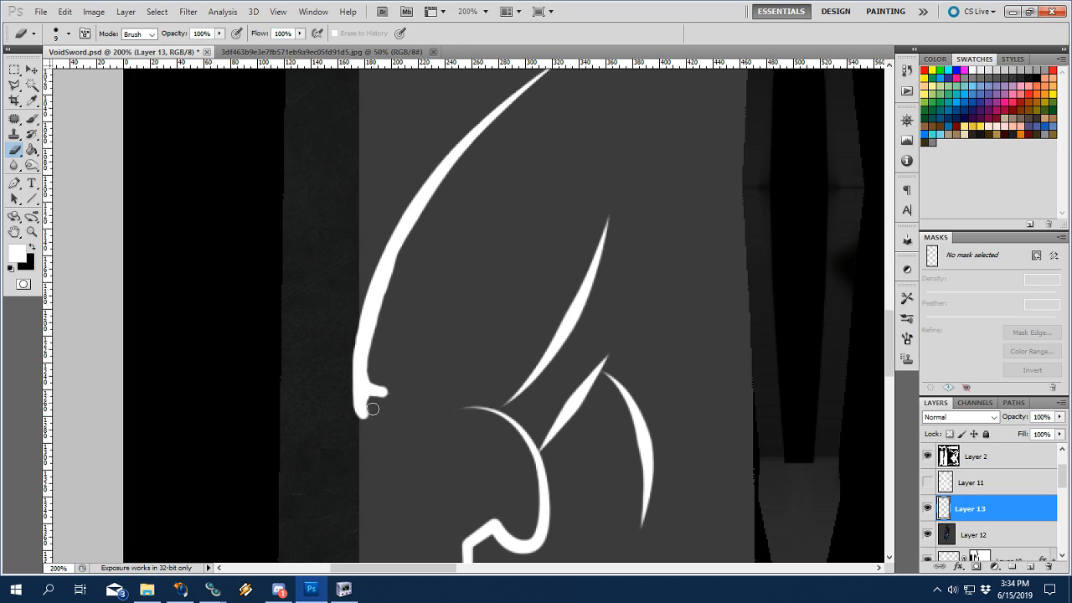
drag(374, 367, 390, 384)
drag(379, 382, 392, 393)
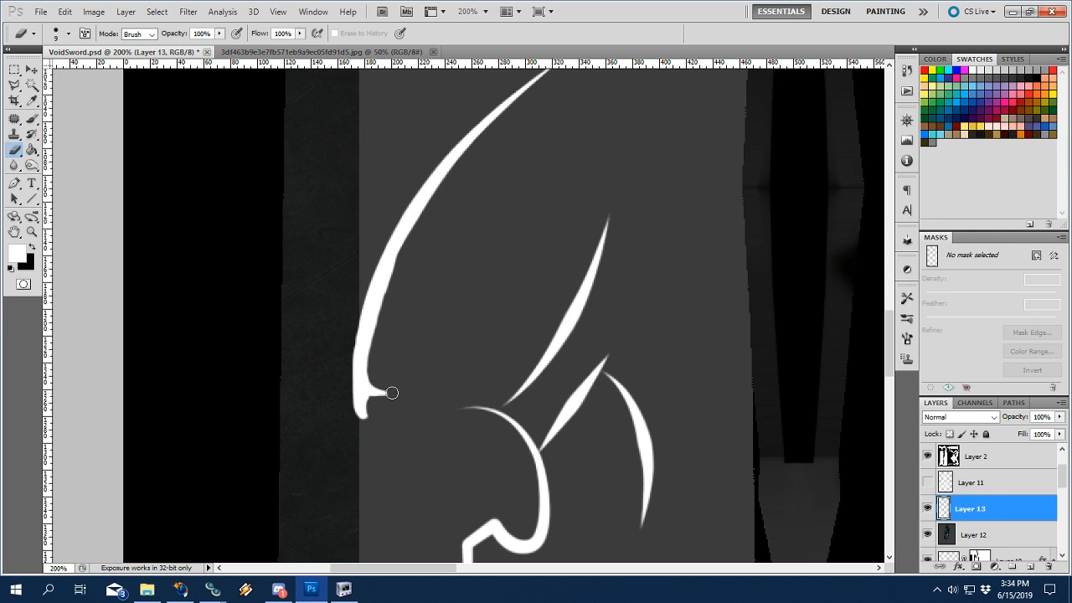
Set the eraser size to 14 px and smooth the inner edge of the long curve, touching it up with the brush.
right_click(416, 255)
text(14)
key(Return)
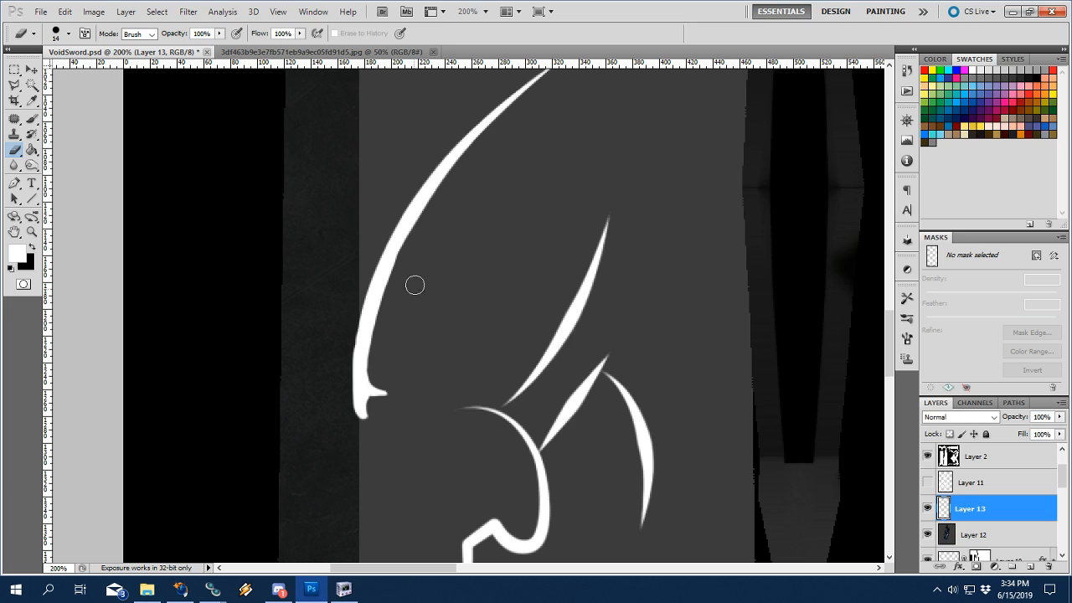
key(b)
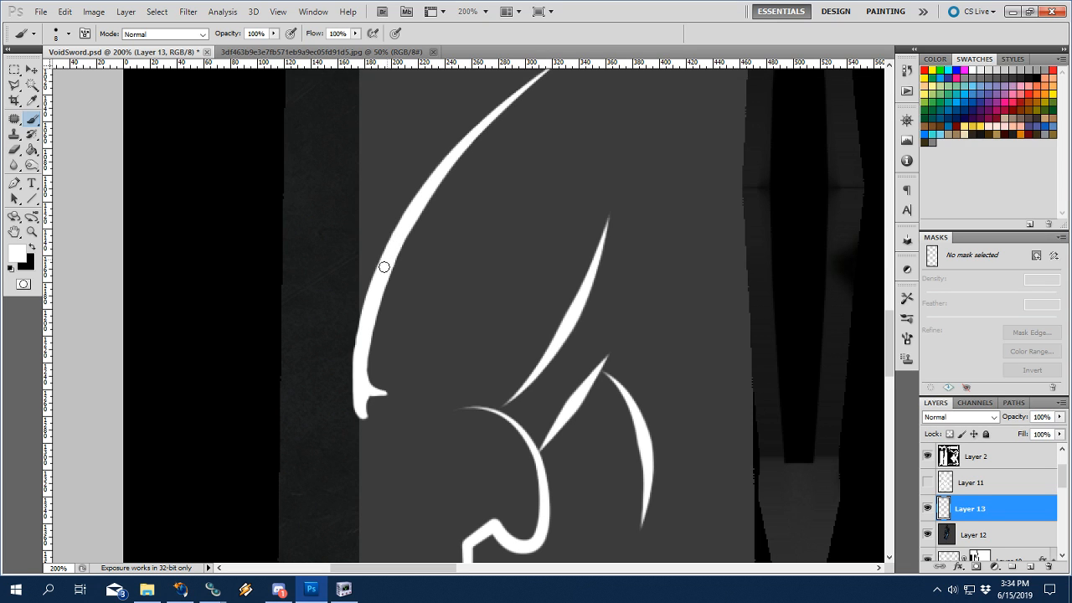
key(e)
Set the brush size to 6 px and touch up the small side spur at the long curve's lower end.
key(space)
mouse_move(582, 385)
mouse_down()
mouse_move(478, 363)
mouse_move(338, 360)
mouse_move(398, 375)
mouse_up()
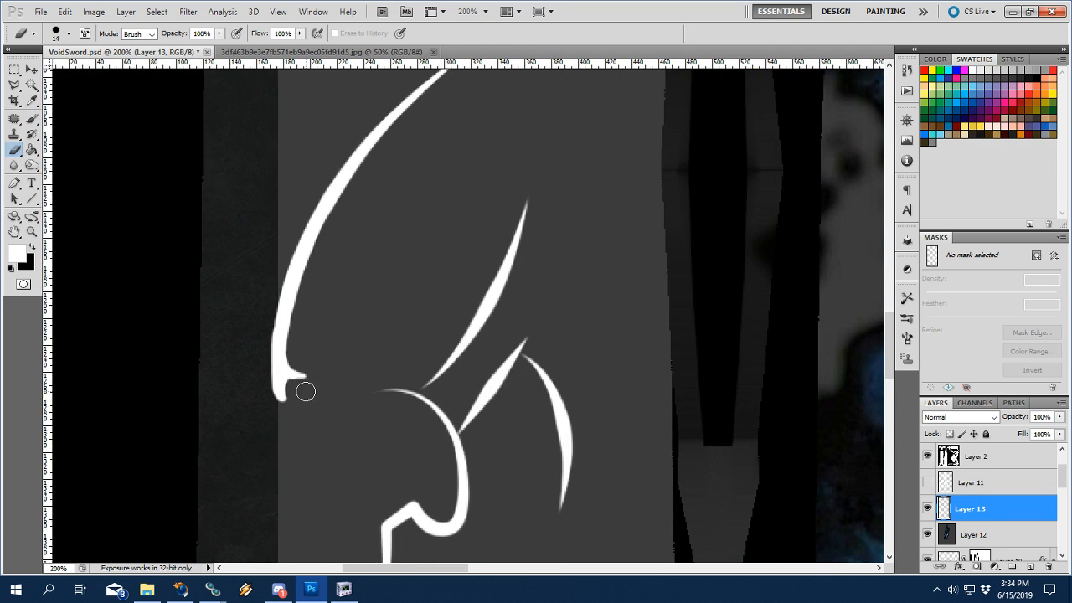
key(space)
drag(301, 387, 422, 332)
key(z)
click(410, 326)
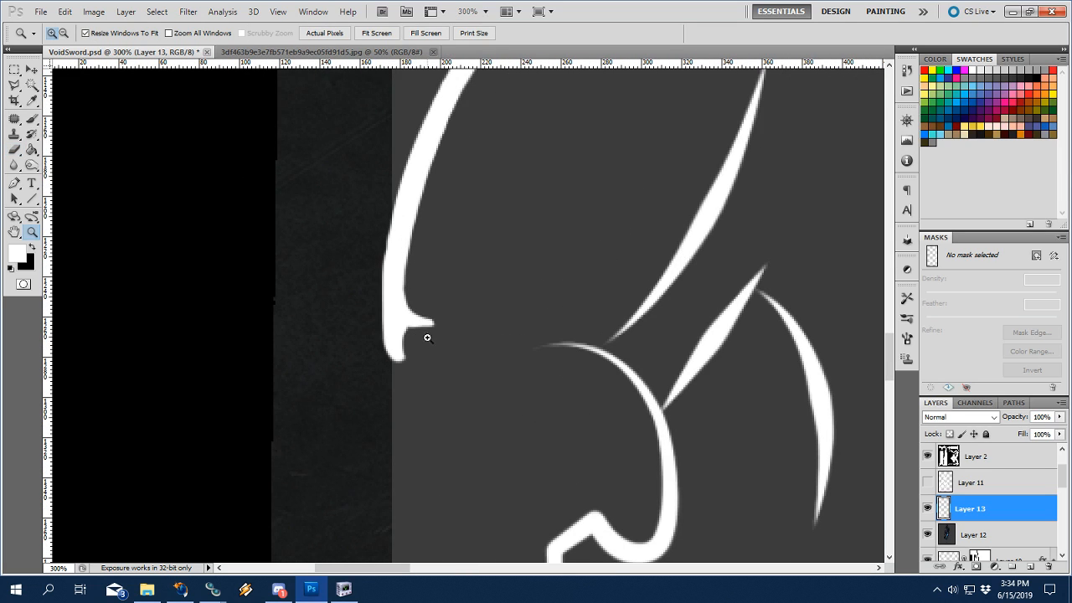
key(b)
right_click(464, 354)
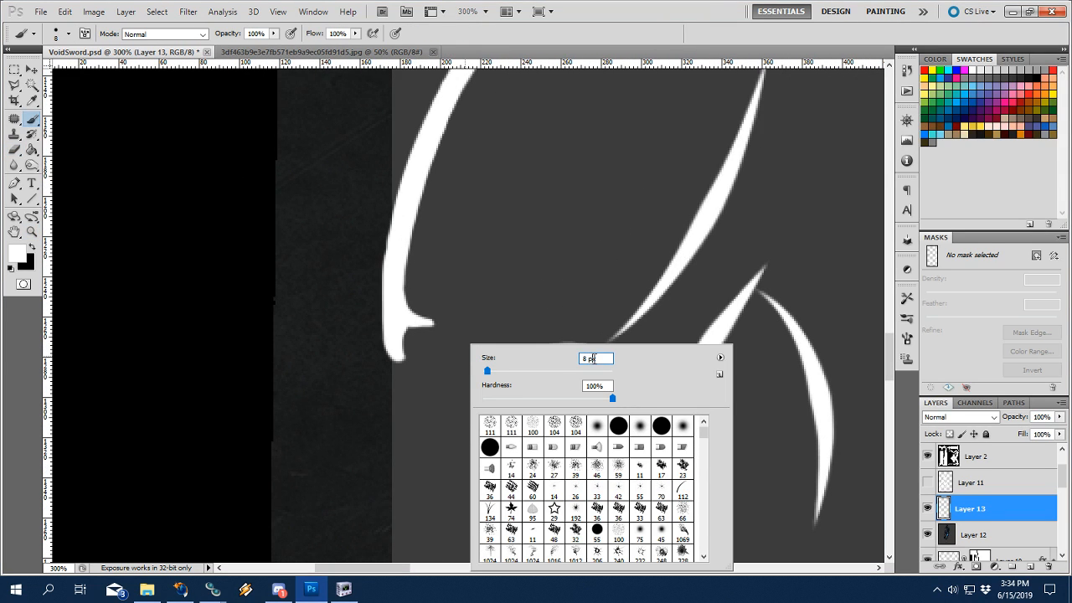
drag(594, 359, 569, 360)
text(6)
key(Return)
key(Return)
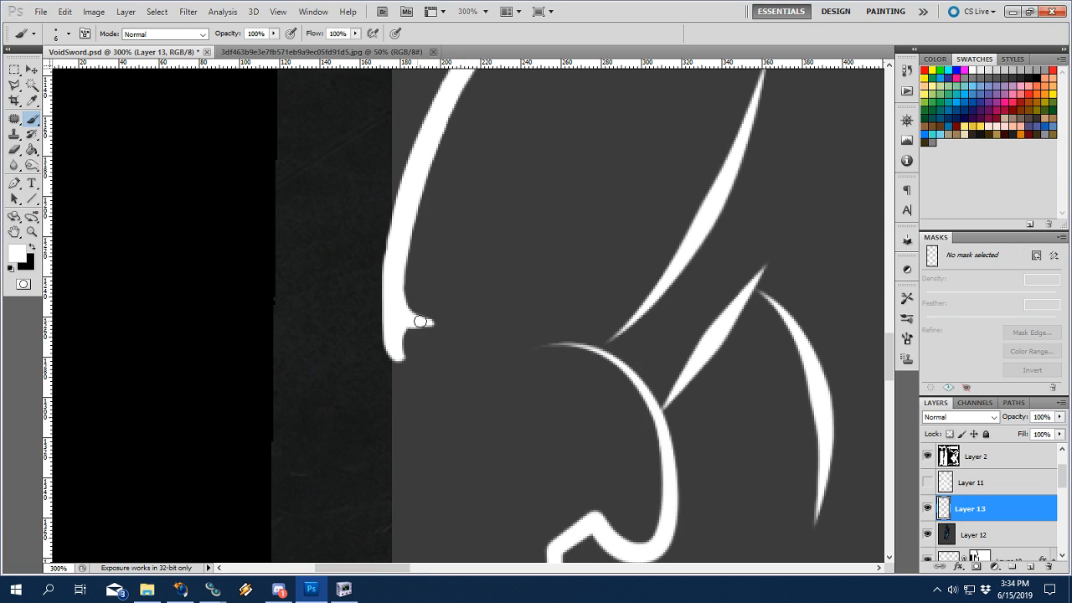
mouse_move(414, 322)
mouse_down()
mouse_move(394, 333)
mouse_move(432, 306)
mouse_up()
Set the eraser size to 10 px and trim the long curve's lower tip into a sharp point.
key(e)
right_click(458, 336)
key(Down)
key(Down)
key(Down)
key(Down)
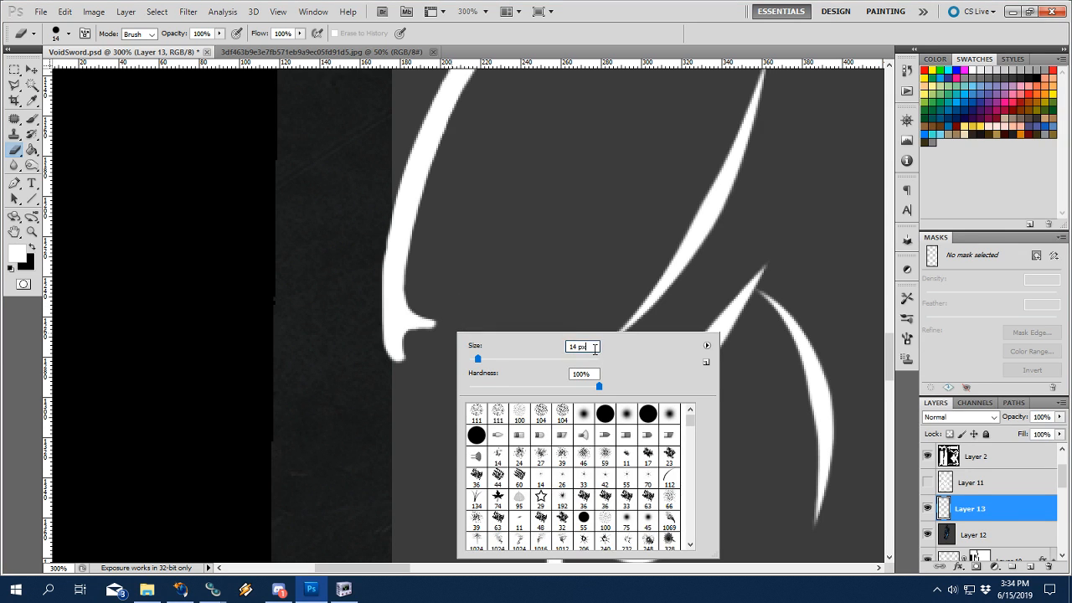
key(Return)
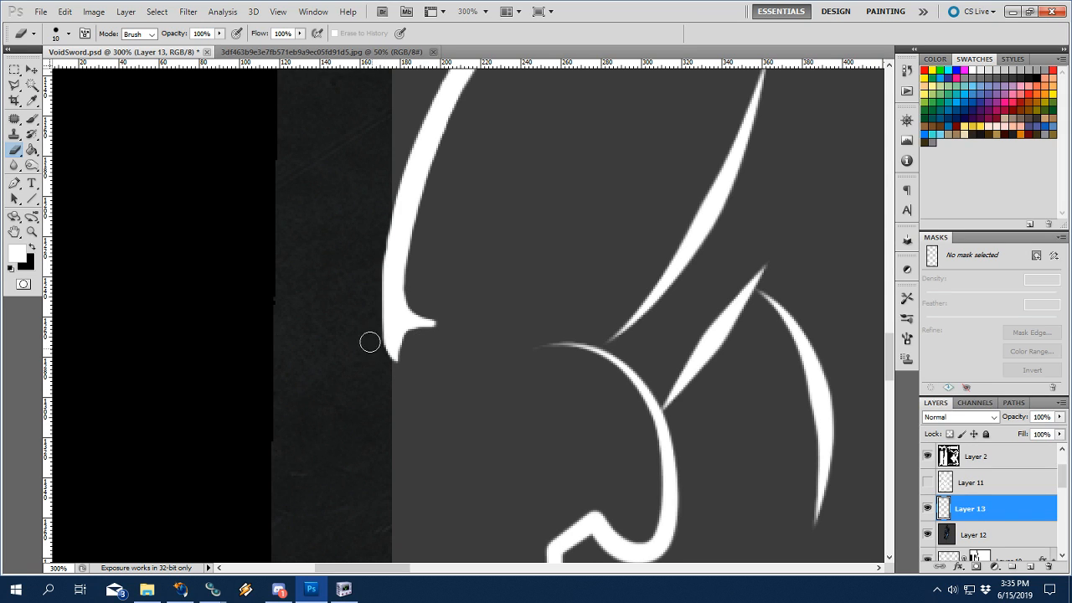
Smooth the outer edge of the long curve's lower end, alternating between the white brush and the eraser.
key(b)
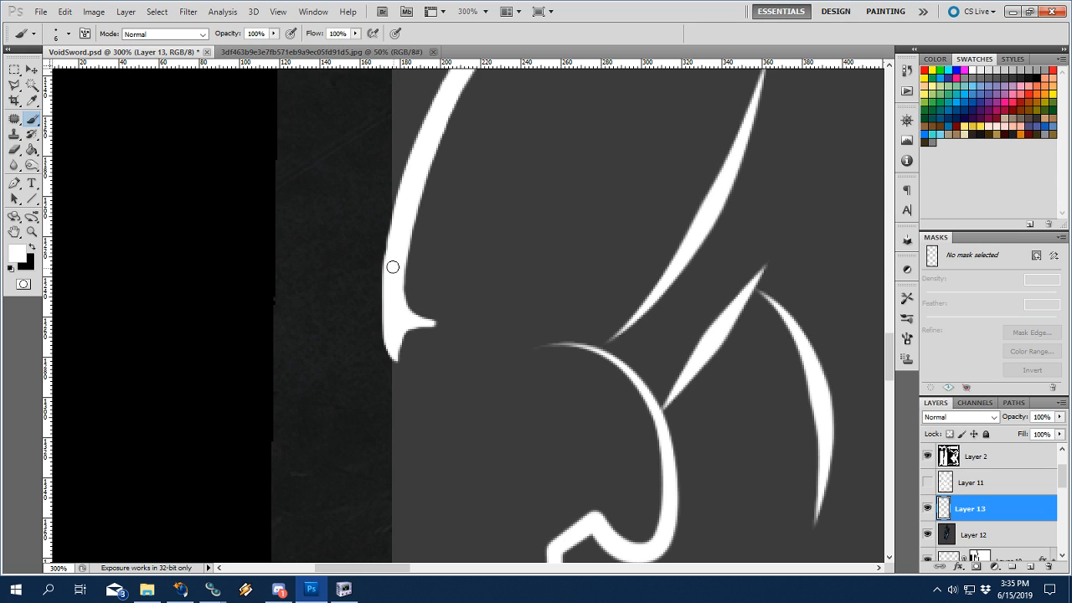
drag(392, 266, 380, 359)
key(e)
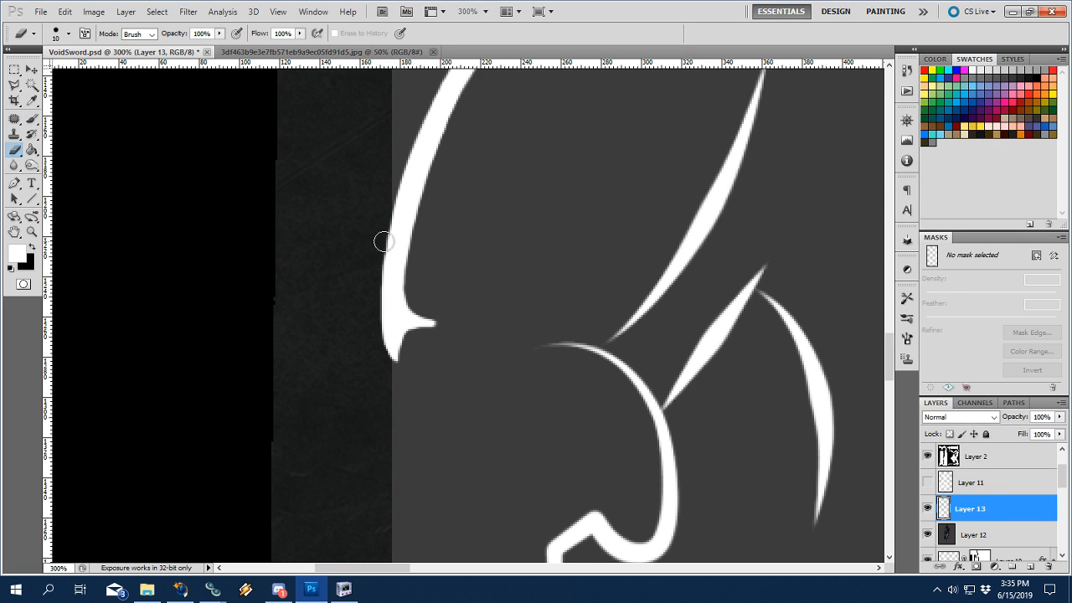
key(b)
key(e)
Hide Layer 12 and refine the long curve's lower tip with the brush and eraser against the dark blade.
click(927, 533)
key(b)
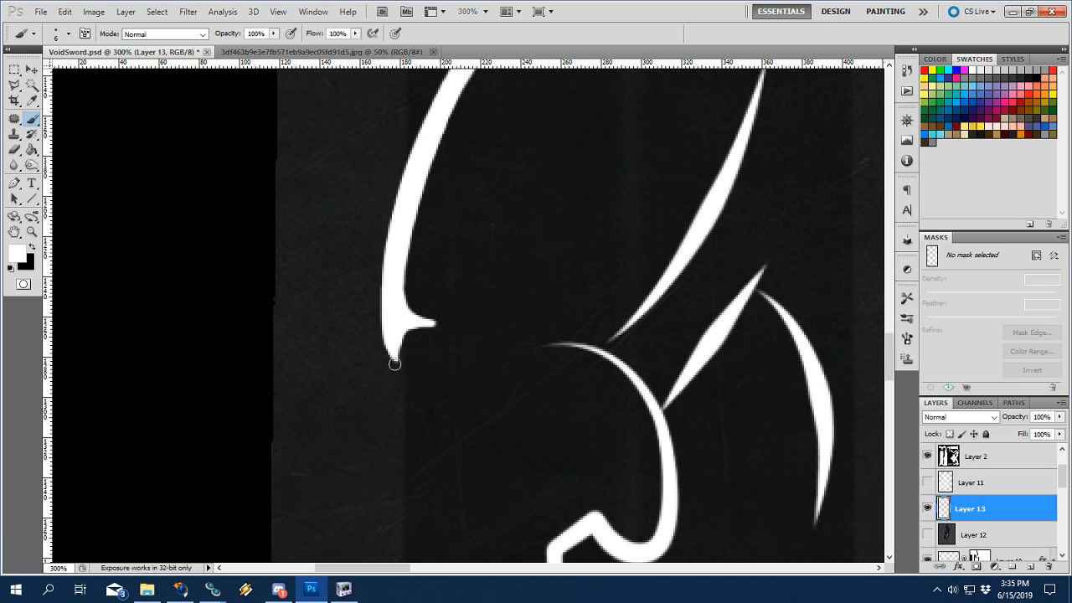
key(e)
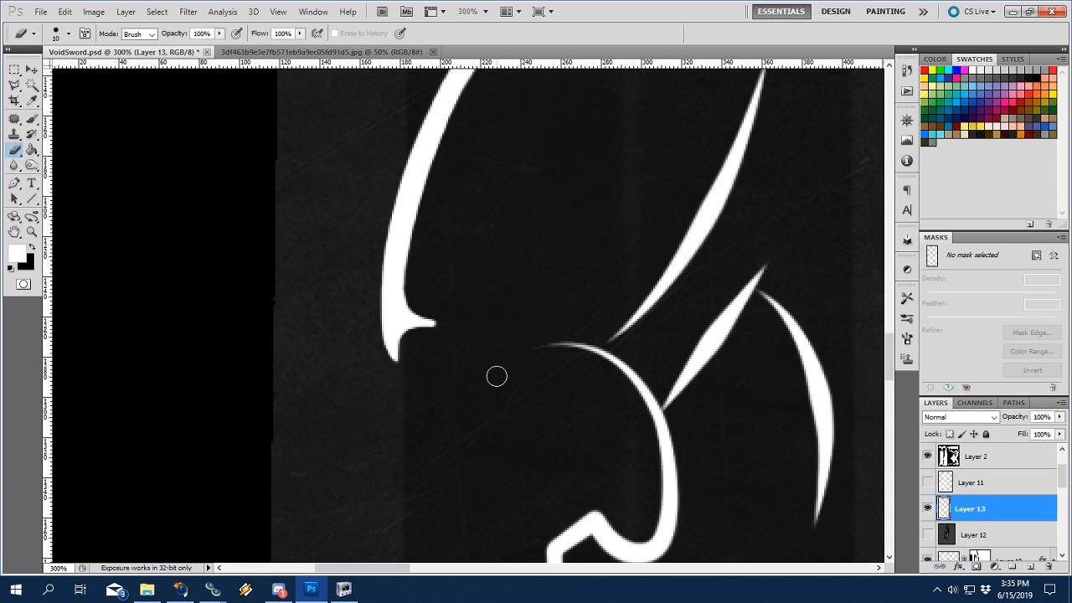
Check the white markings along both blade pieces and across the whole texture, and save VoidSword.psd.
key(z)
key(ctrl+0)
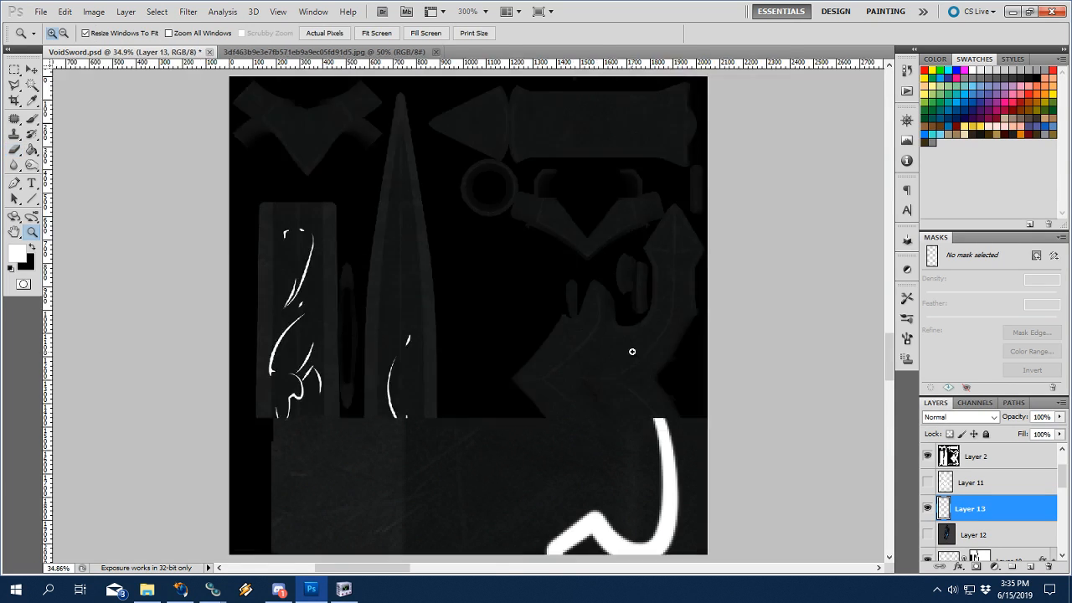
drag(266, 400, 266, 400)
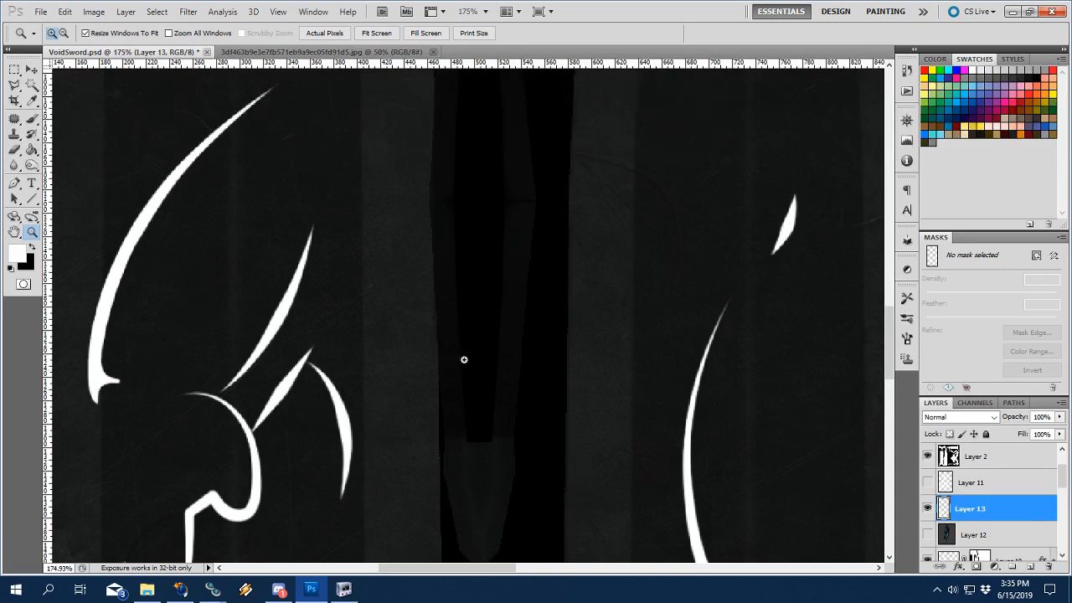
alt+click(454, 304)
alt+click(455, 304)
drag(479, 343, 524, 260)
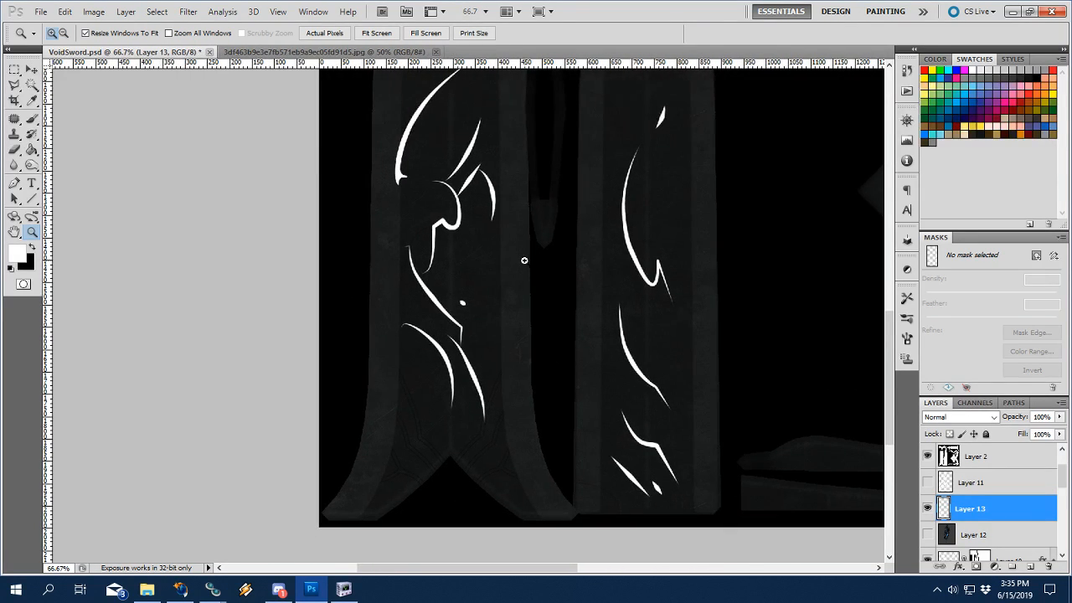
drag(548, 217, 545, 375)
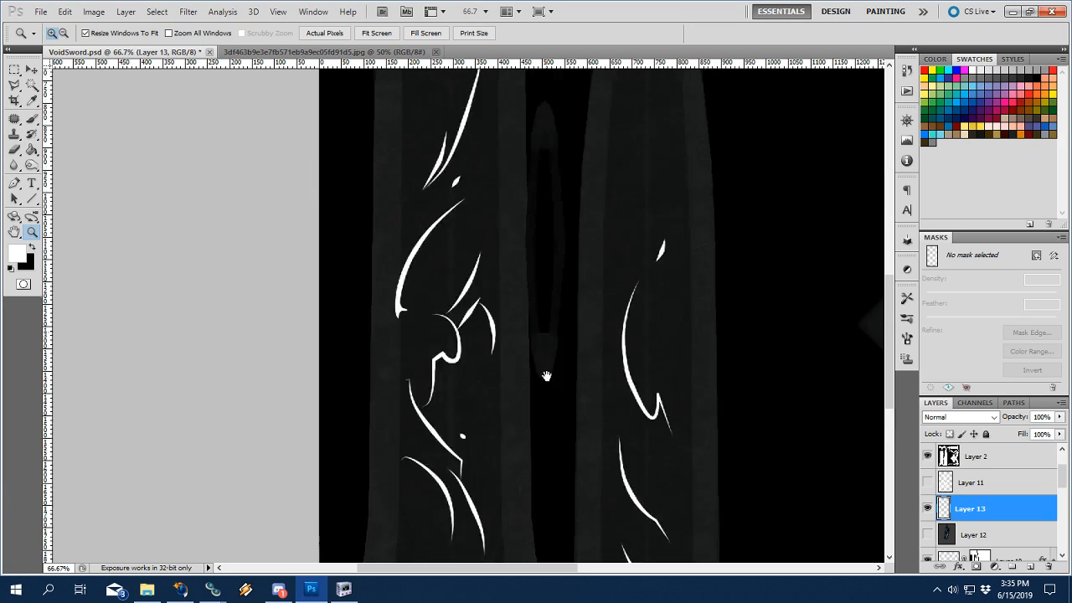
drag(526, 172, 441, 316)
drag(417, 376, 535, 355)
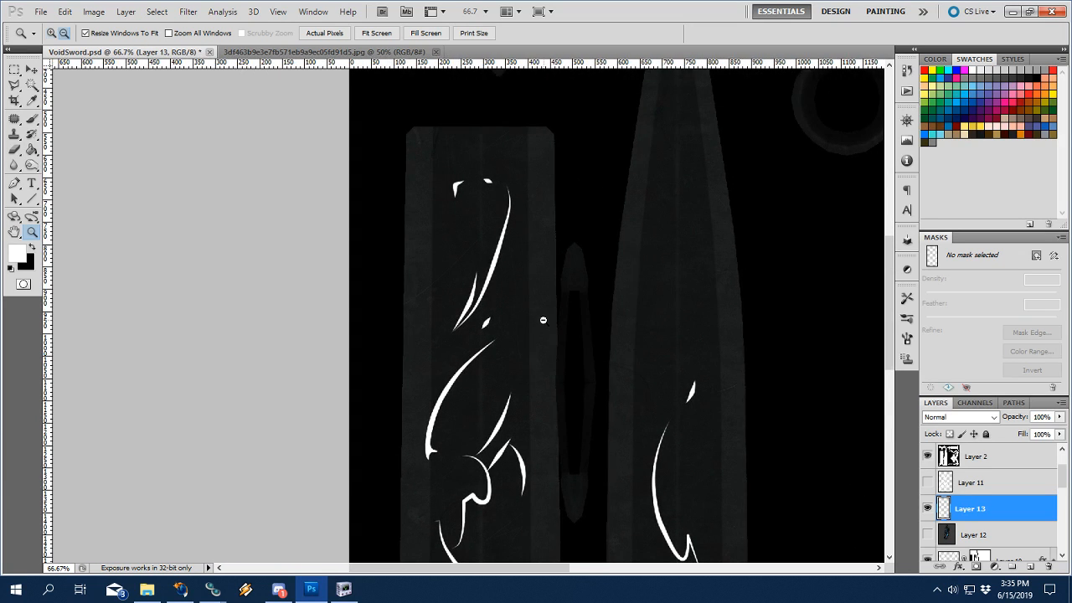
alt+click(546, 321)
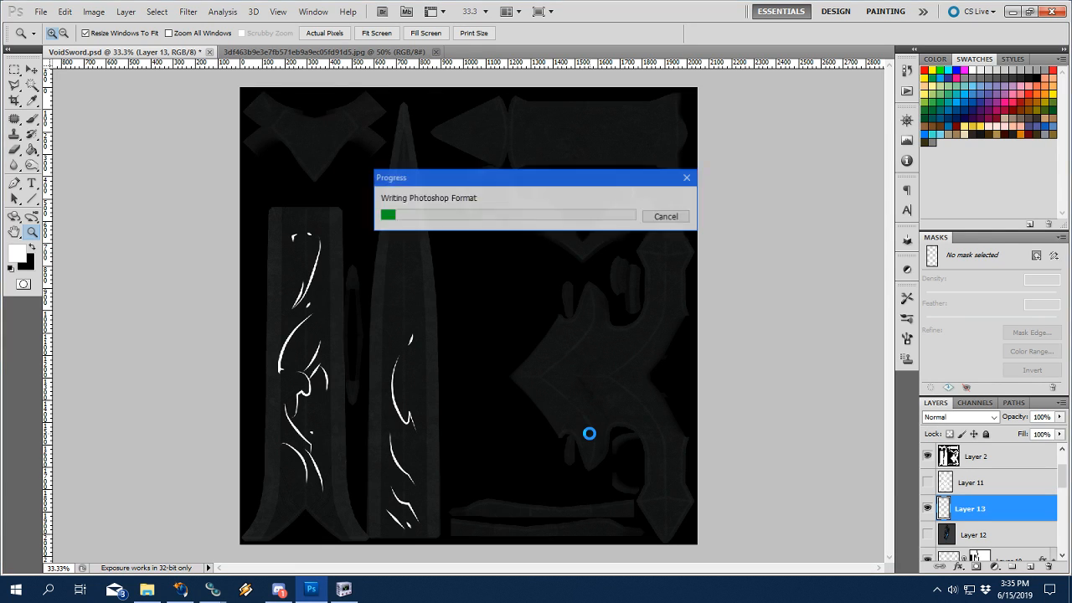
Set Layer 13 to Multiply and add a Bevel and Emboss with direction Down, global light off and a 60° angle.
click(981, 417)
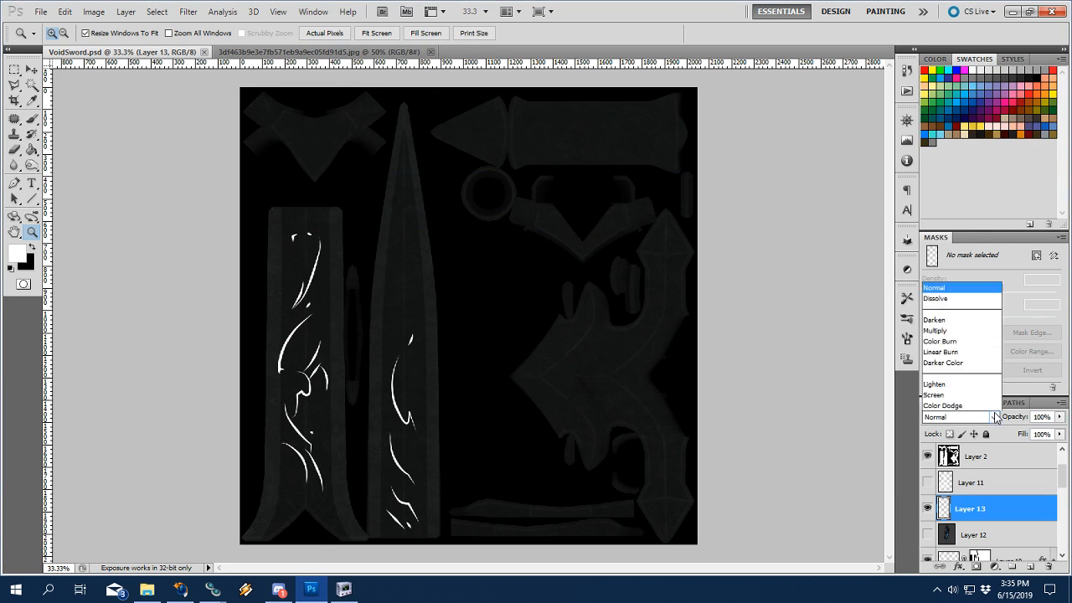
click(955, 116)
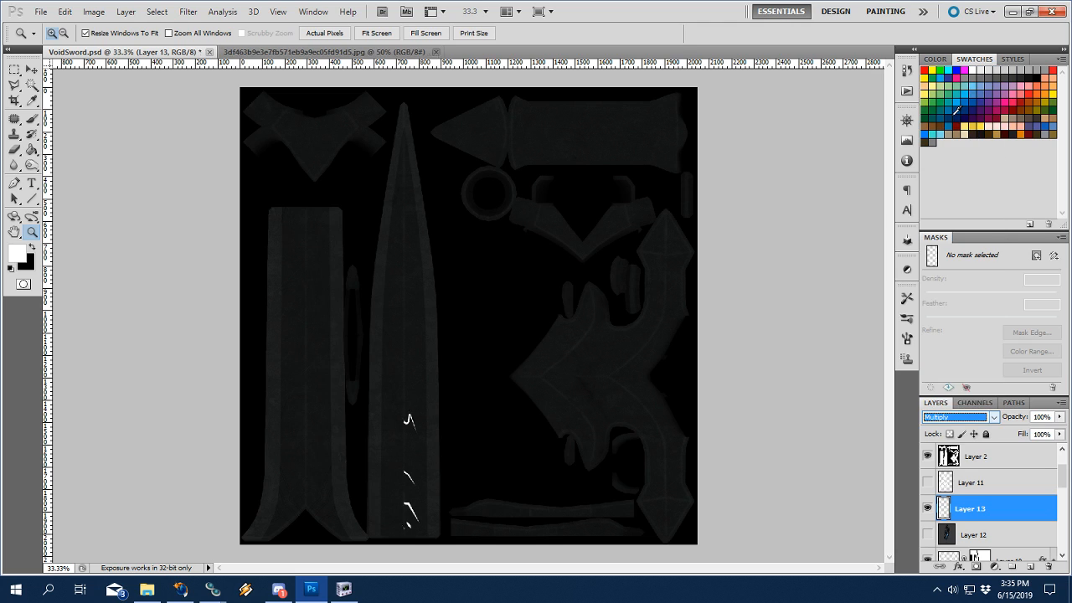
double_click(941, 502)
click(707, 299)
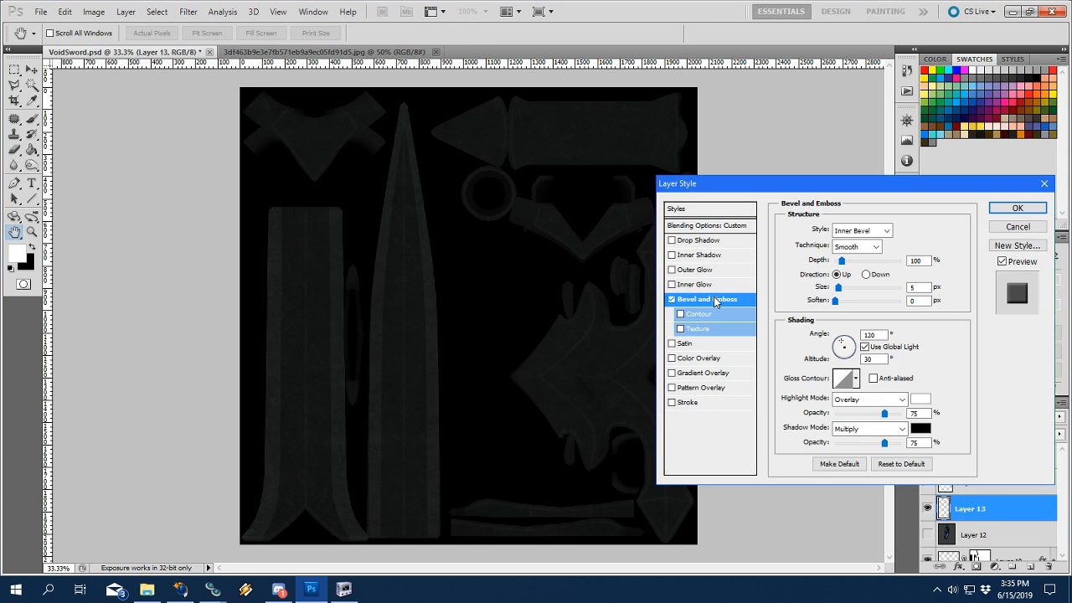
click(865, 274)
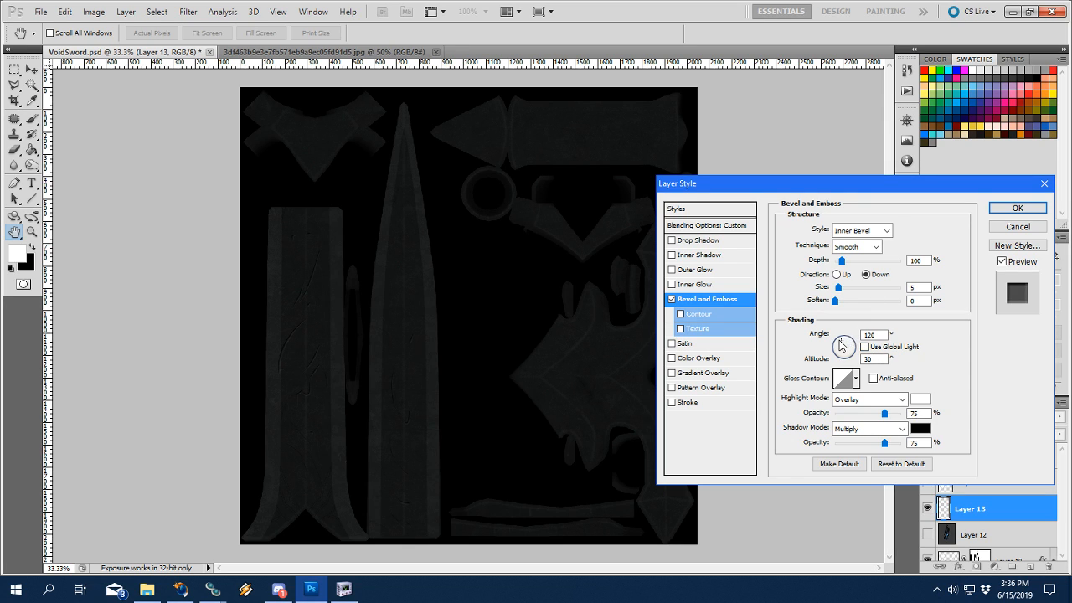
drag(844, 345, 846, 342)
text(60)
key(Tab)
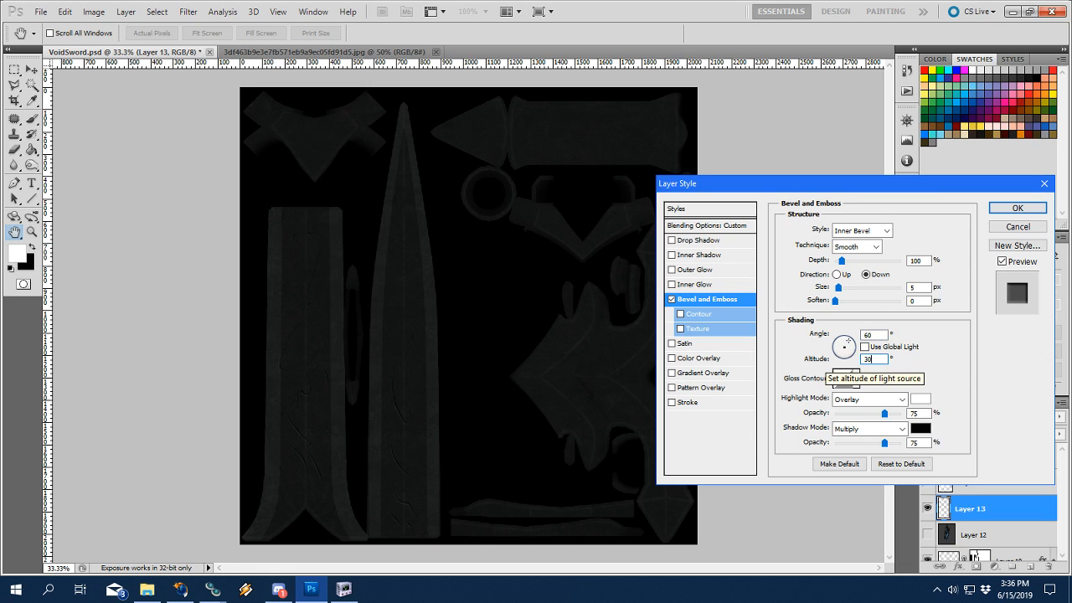
click(1008, 208)
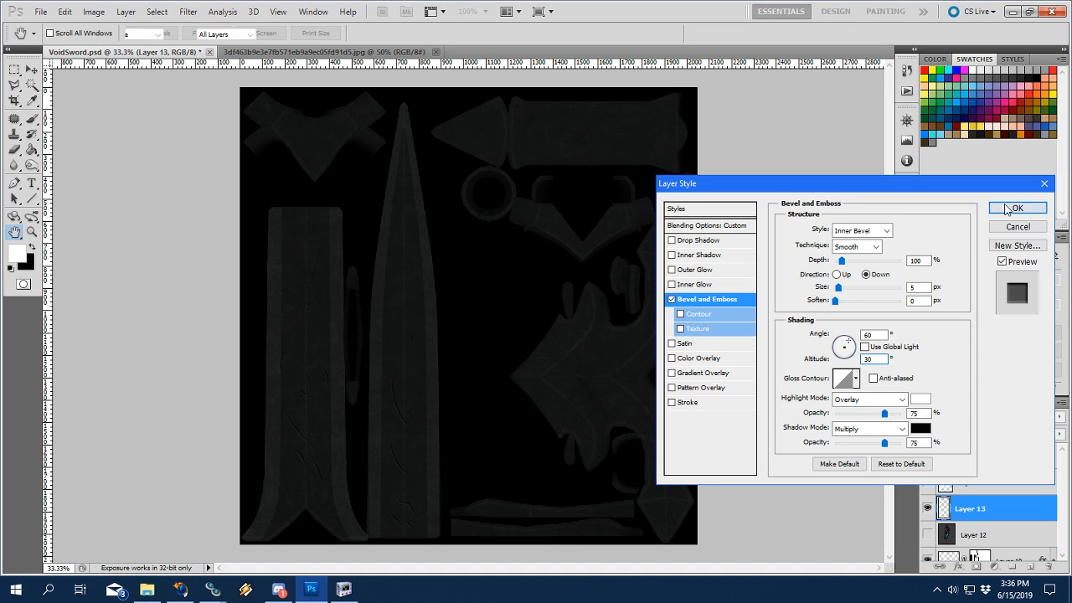
Examine the bevelled markings up close along both blade pieces.
click(319, 342)
click(319, 343)
click(507, 294)
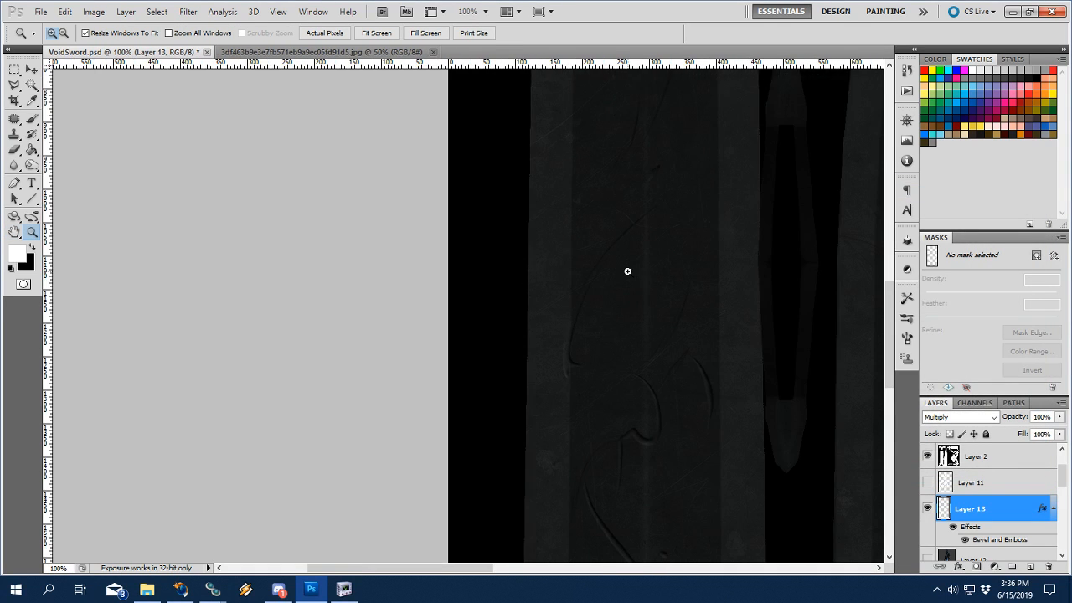
drag(649, 273, 528, 187)
click(492, 292)
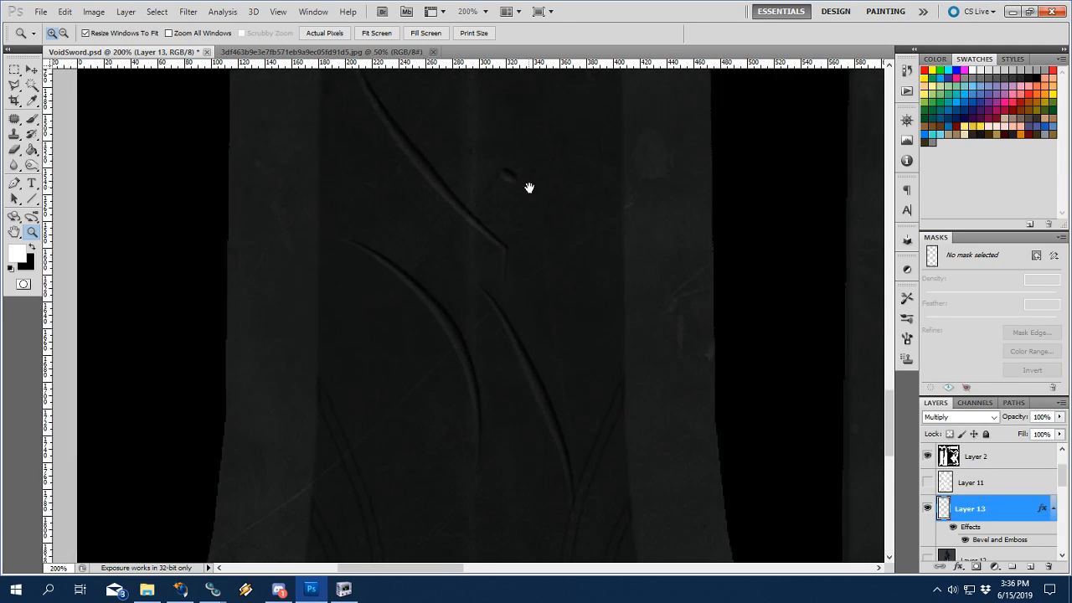
alt+click(548, 371)
drag(692, 287, 443, 480)
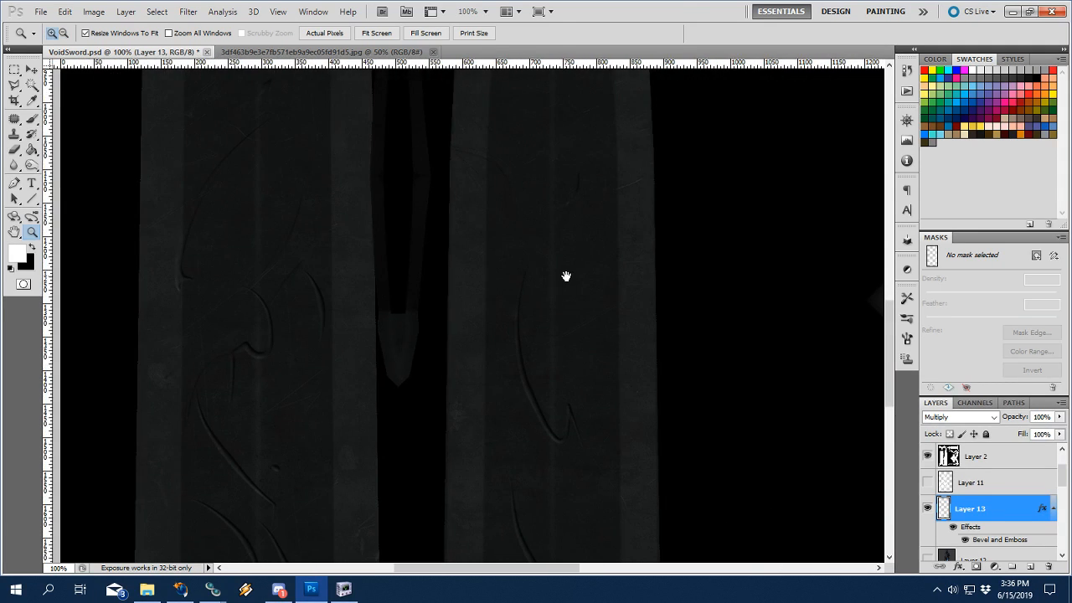
drag(567, 275, 699, 408)
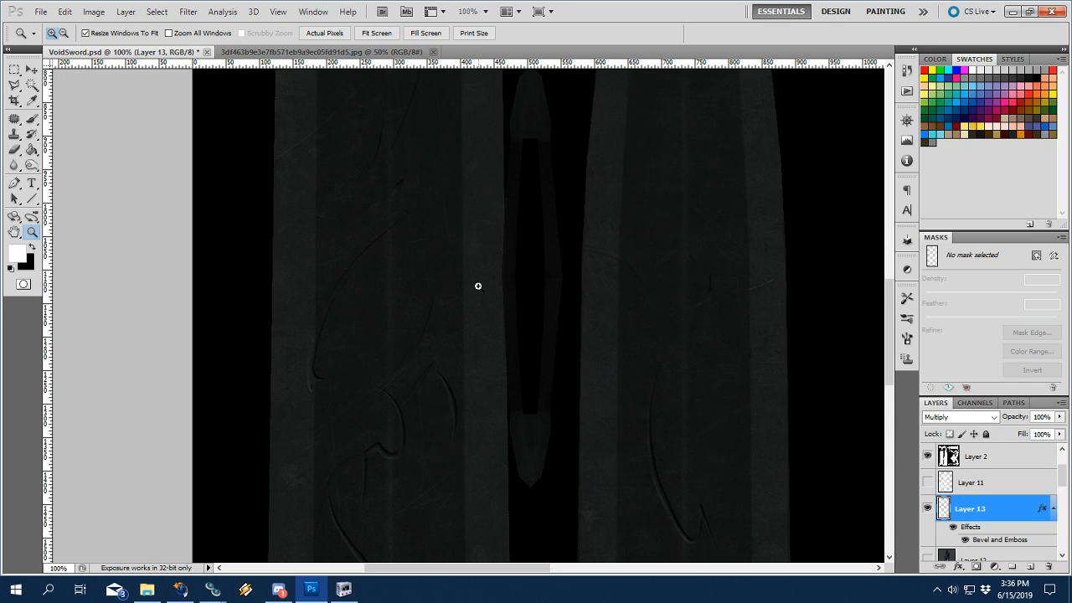
Try Satin on Layer 13, remove it, and add an Inner Glow in Multiply mode with black (000000) instead.
double_click(941, 511)
click(684, 346)
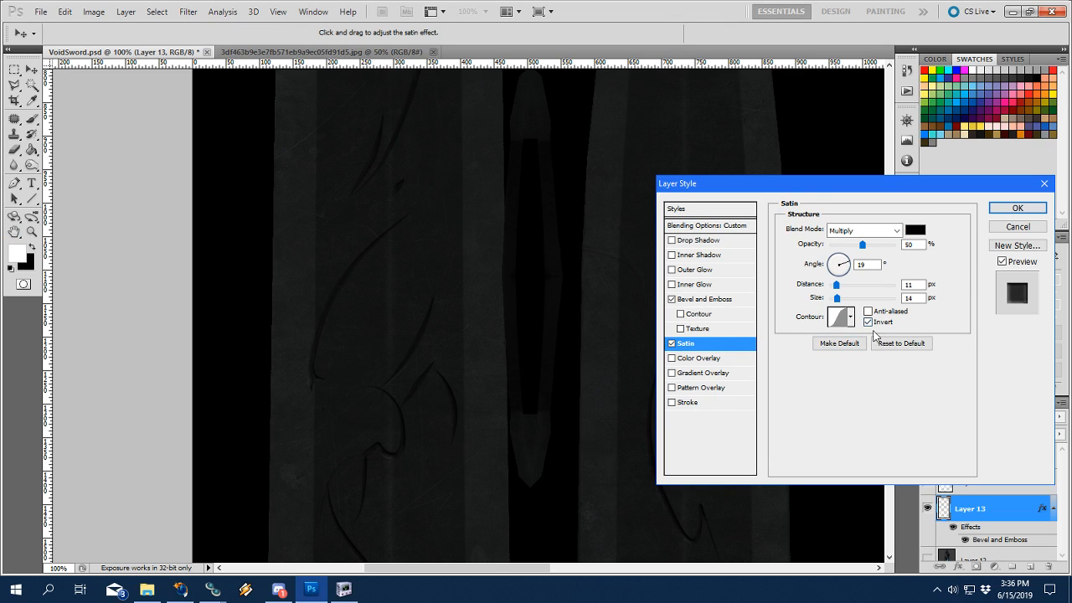
click(671, 344)
click(671, 284)
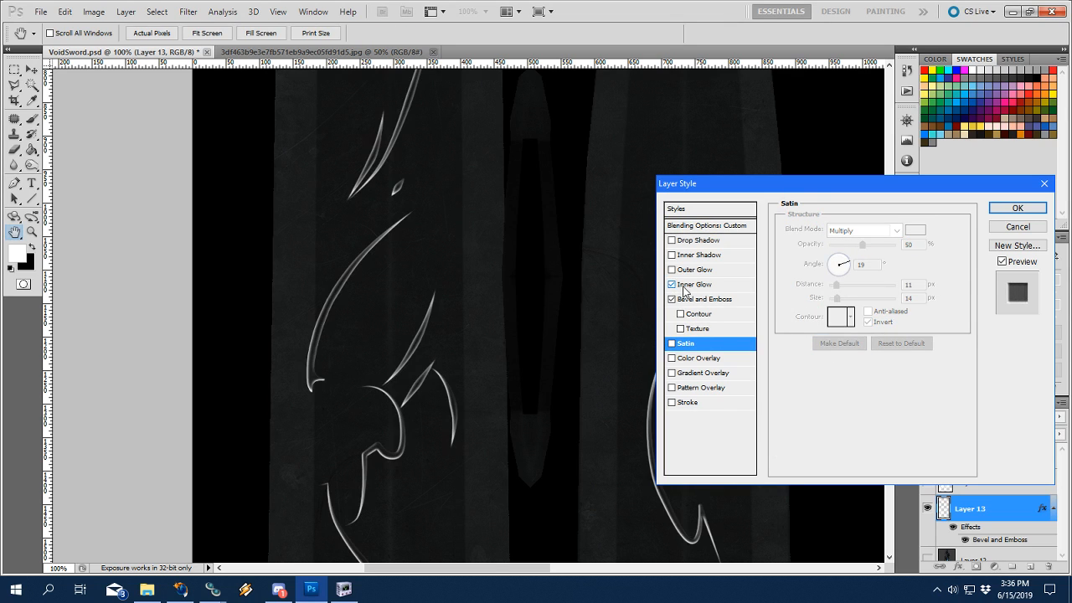
click(695, 284)
click(885, 231)
click(837, 294)
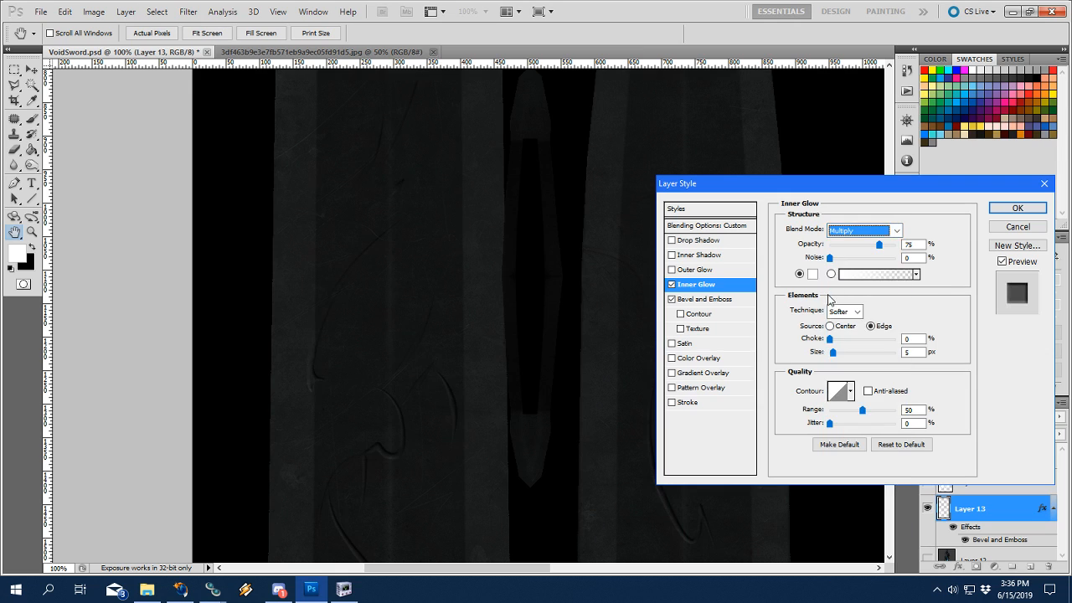
click(813, 275)
drag(787, 404, 1013, 429)
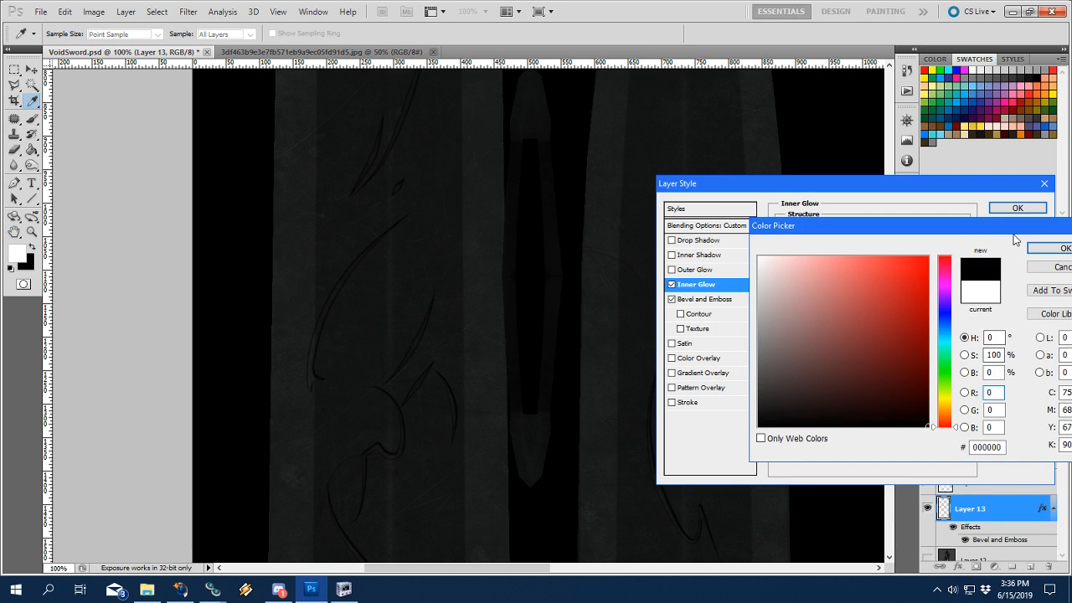
click(1045, 251)
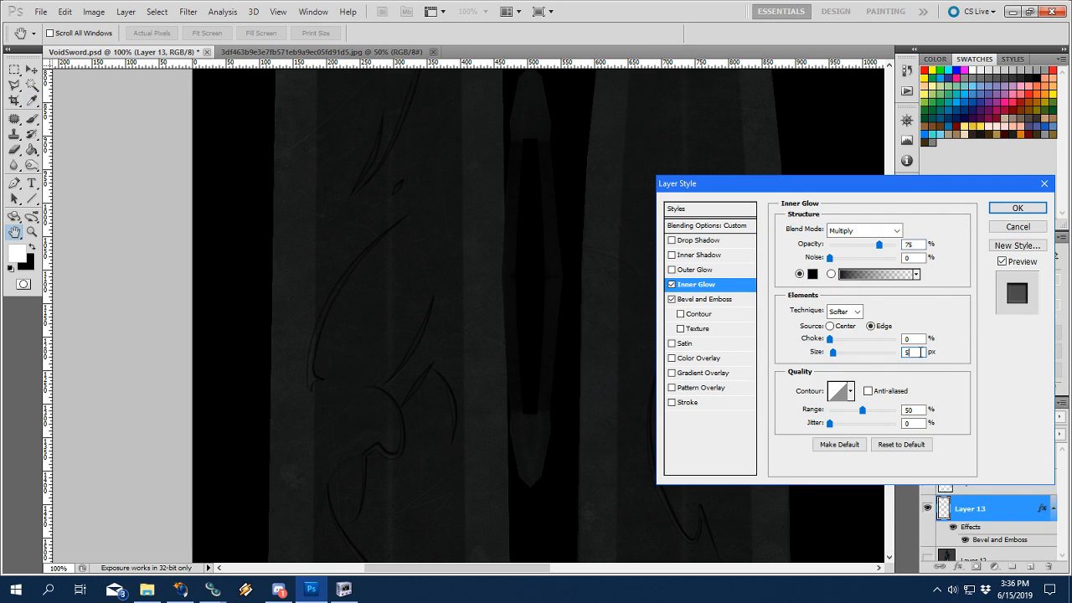
Enlarge the inner glow slightly, lower its opacity, and apply the layer style.
key(Down)
key(Down)
text(7)
drag(878, 245, 863, 246)
click(914, 352)
key(Up)
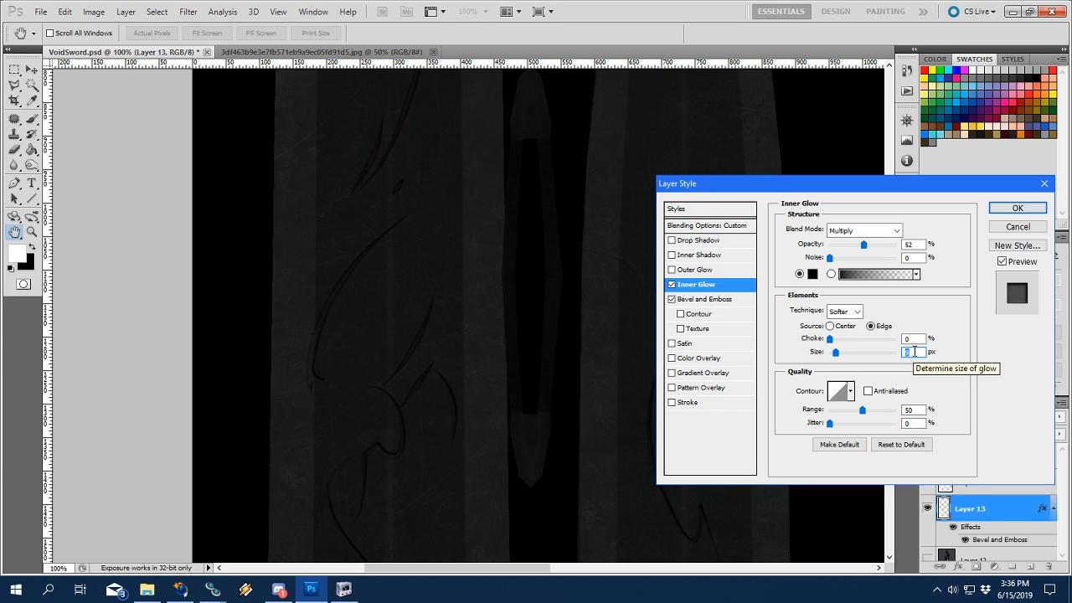
drag(866, 249, 855, 248)
click(1015, 209)
Export the texture as VoidSword.dds in D3D/DDS format, and switch to NifSkope to check it on the sword model.
key(z)
right_click(527, 298)
click(533, 300)
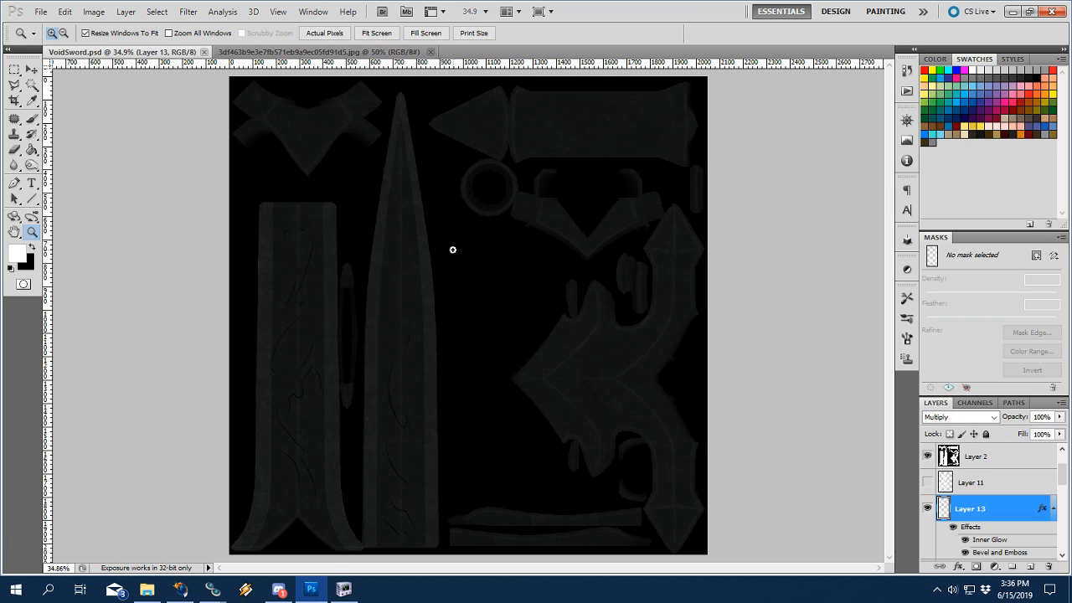
click(39, 12)
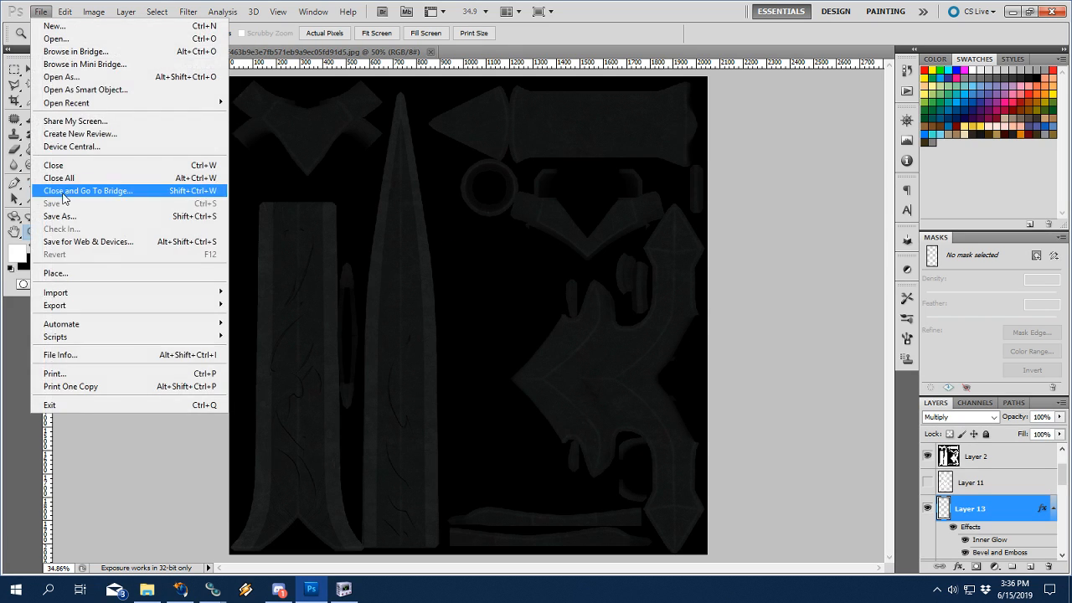
click(84, 220)
click(516, 341)
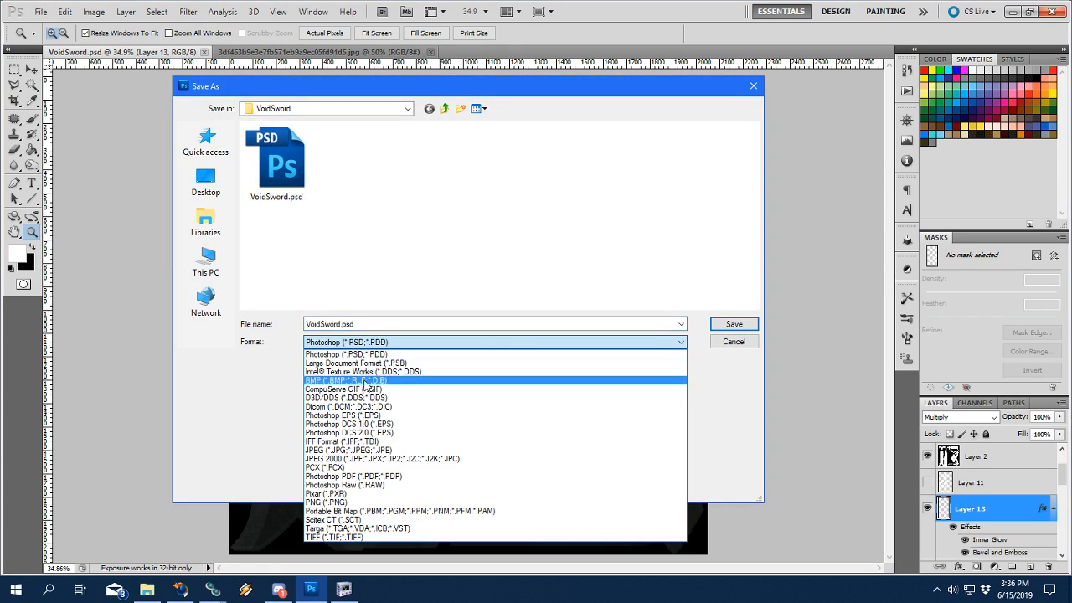
click(356, 393)
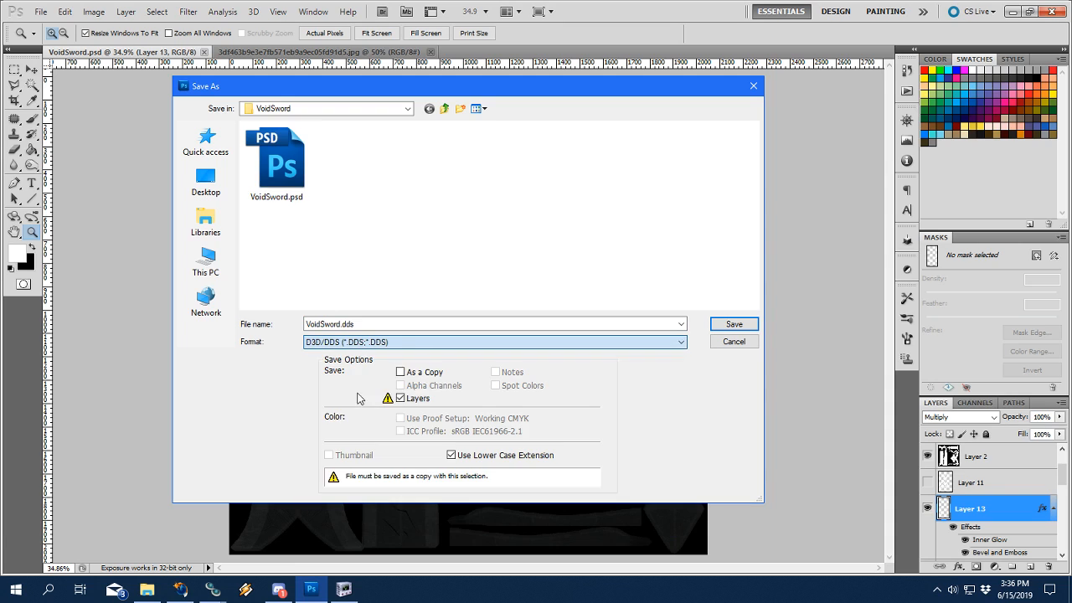
click(734, 324)
click(492, 227)
click(667, 139)
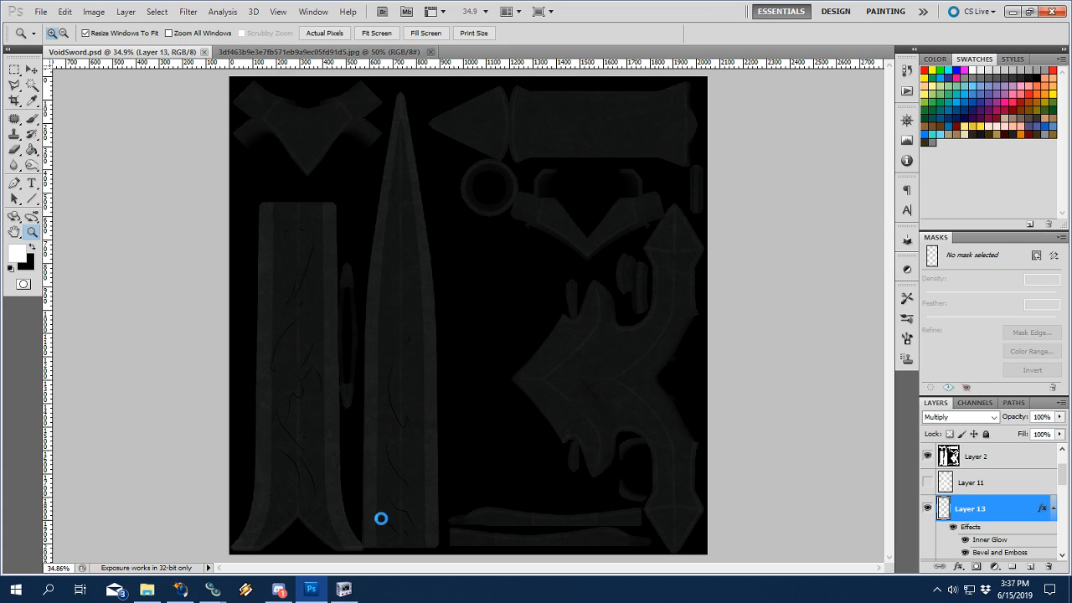
click(343, 589)
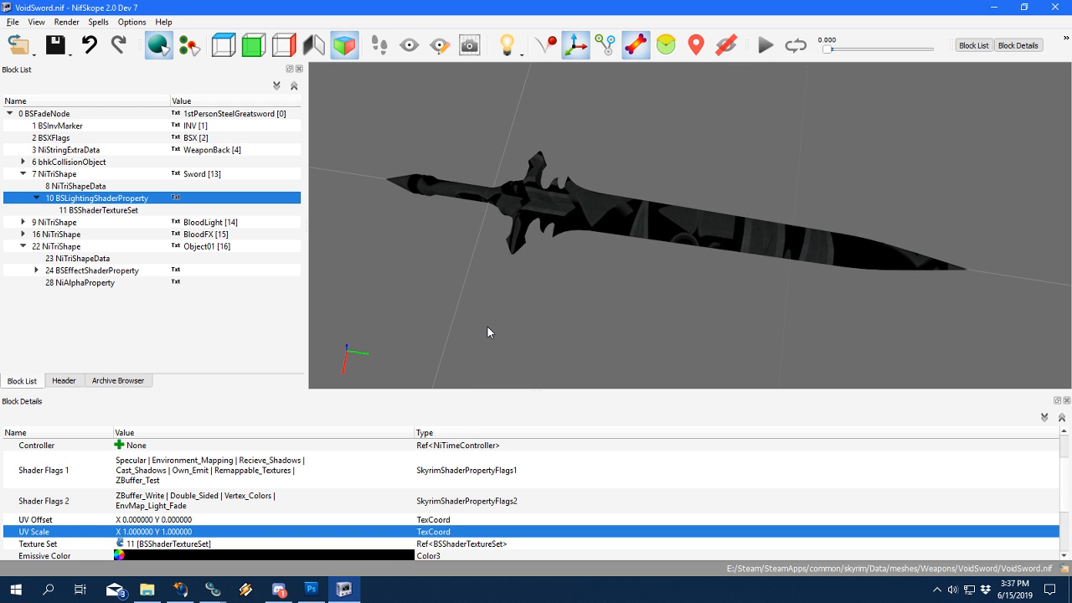
drag(487, 326, 519, 258)
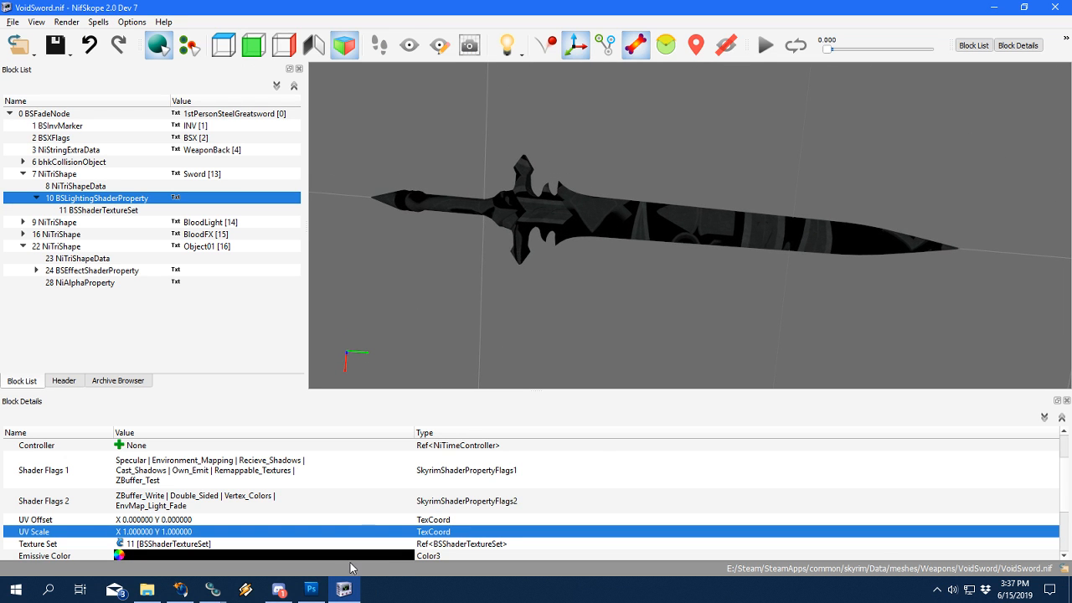
Switch back to Photoshop and rotate the whole VoidSword canvas 90° clockwise.
click(311, 588)
click(40, 12)
mouse_move(94, 12)
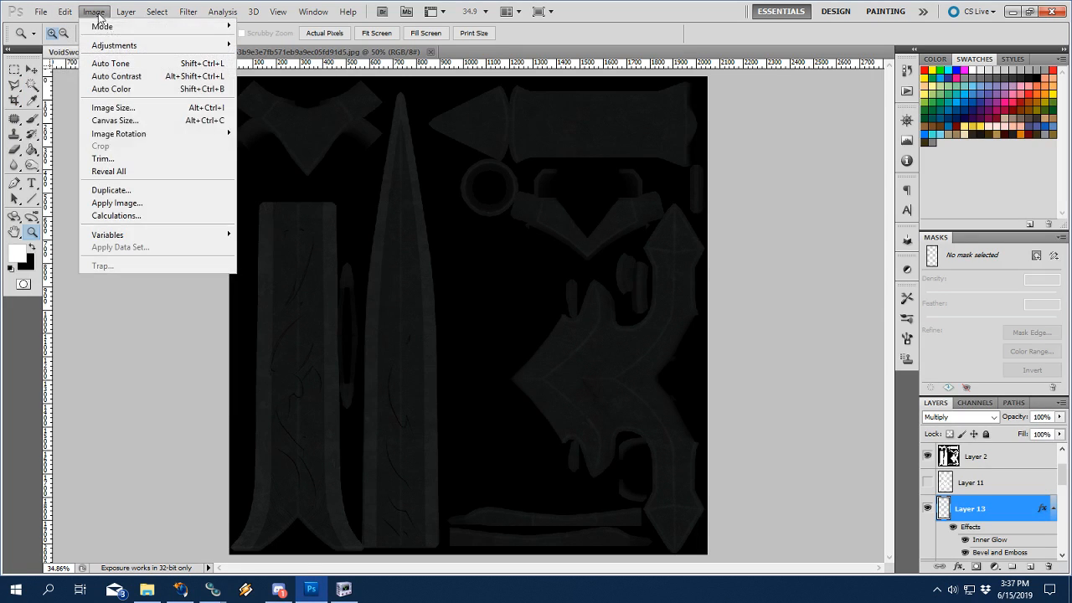
click(259, 148)
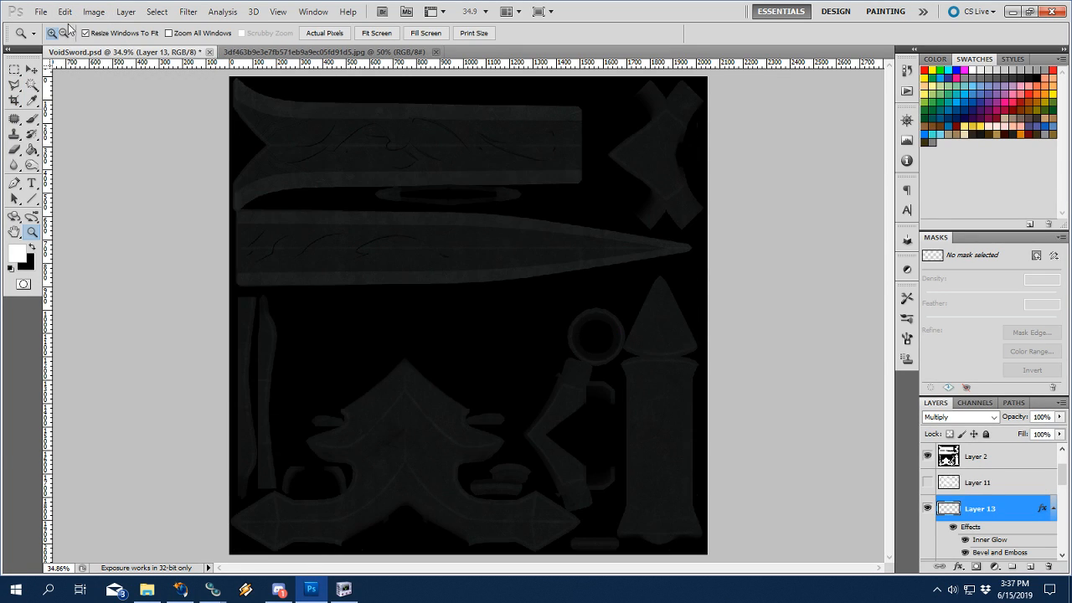
Export the rotated texture over the existing VoidSword.dds in D3D/DDS format, as 8.8.8 RGB 24 bpp with generated MIP maps.
click(40, 12)
click(72, 217)
click(350, 342)
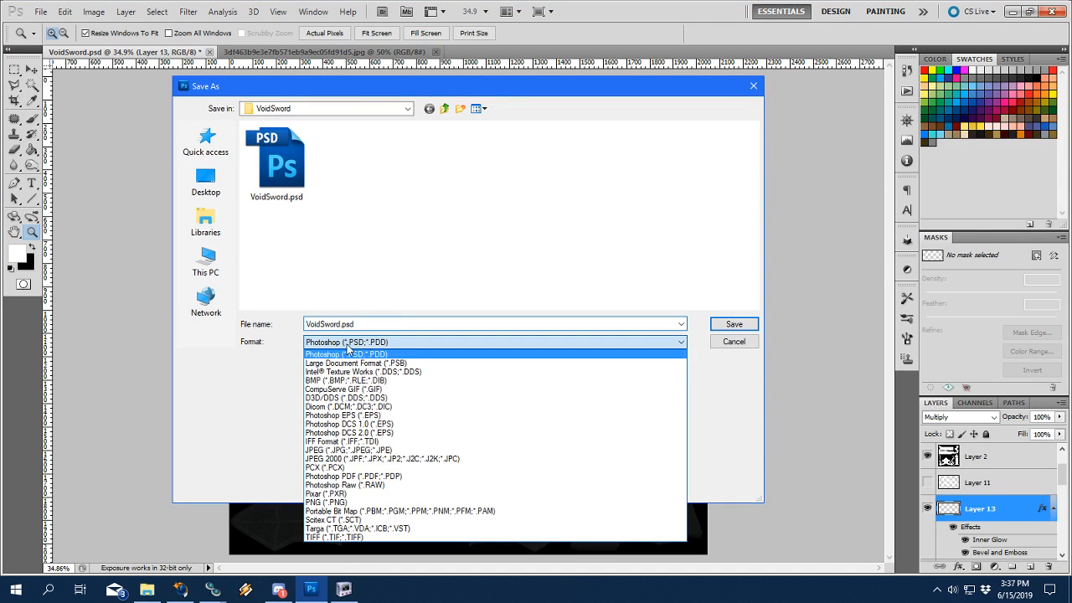
click(343, 398)
click(736, 324)
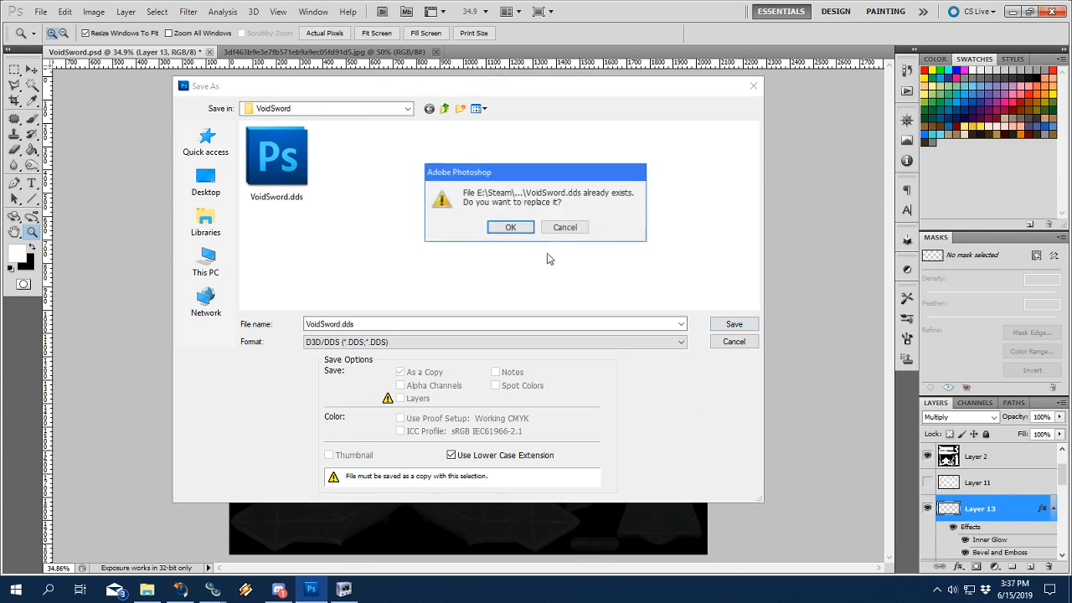
click(509, 227)
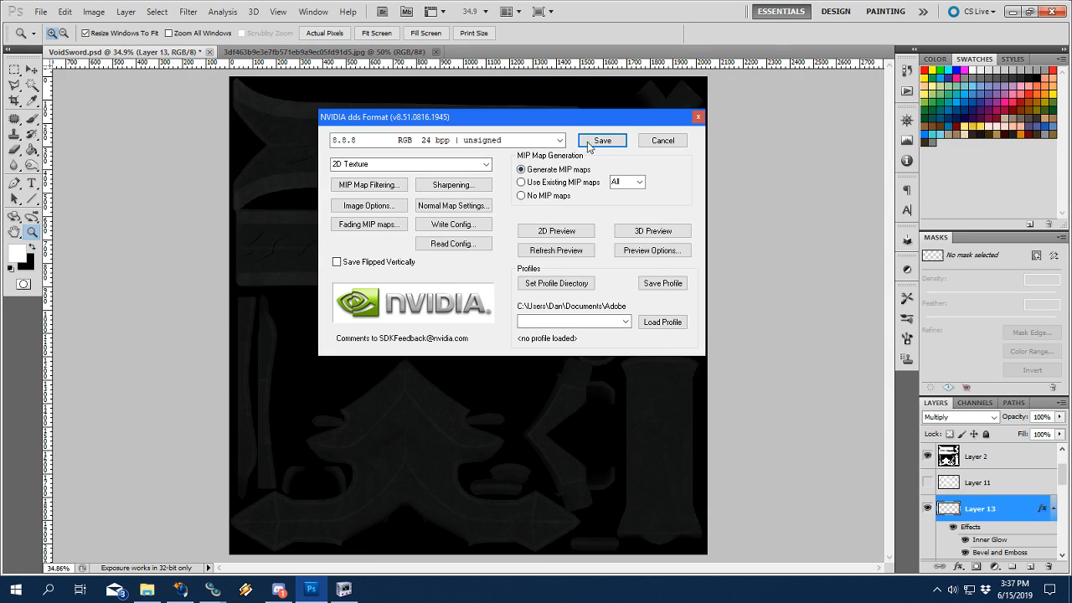
click(589, 144)
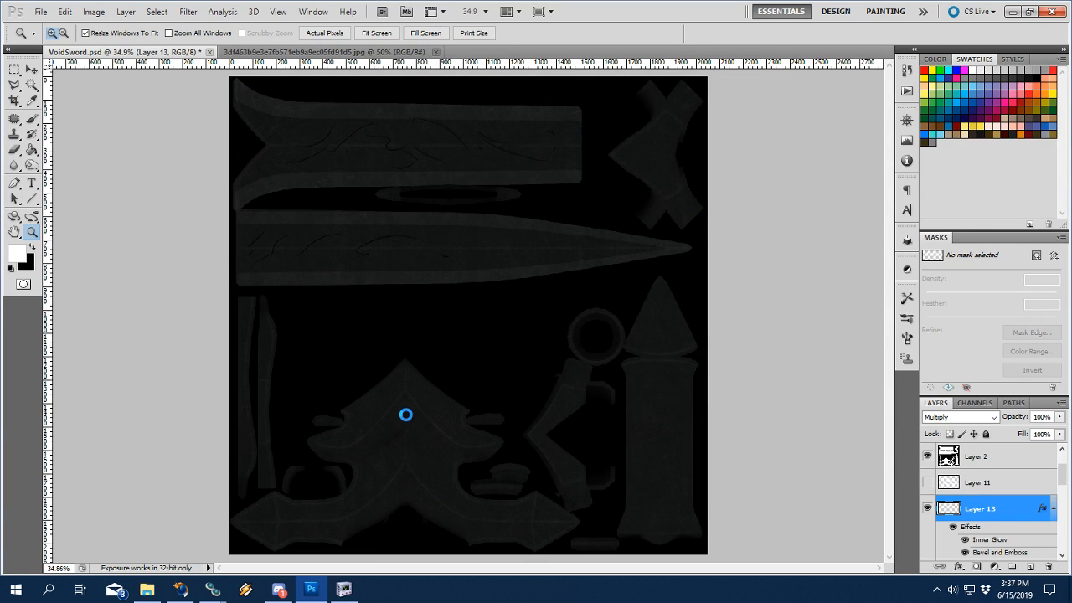
Switch to NifSkope and inspect the engraved markings along the blade, guard and grip of the textured sword.
click(343, 589)
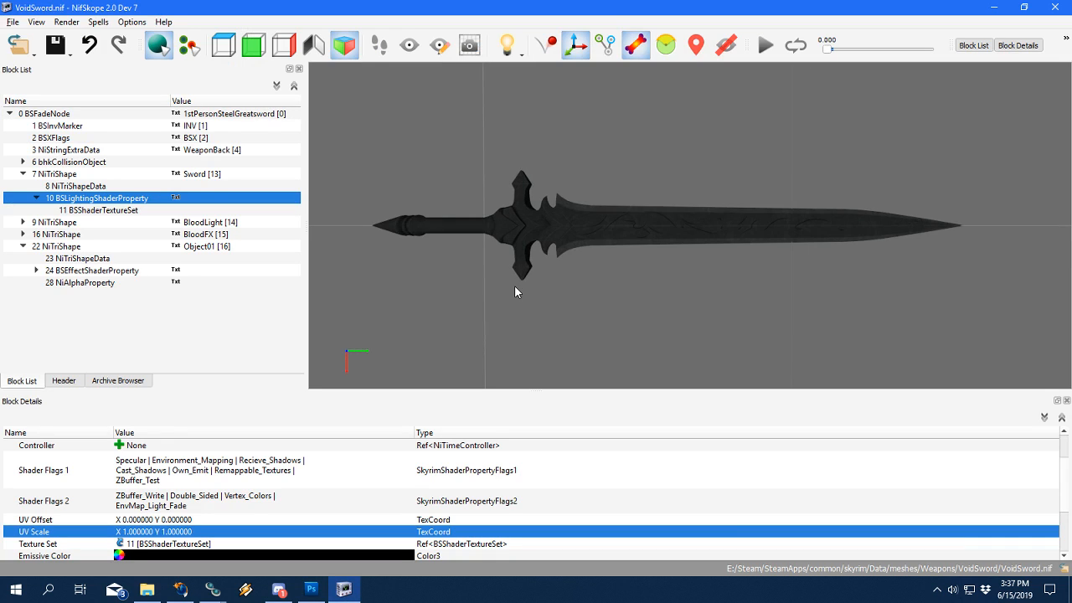
scroll(540, 313, up, 5)
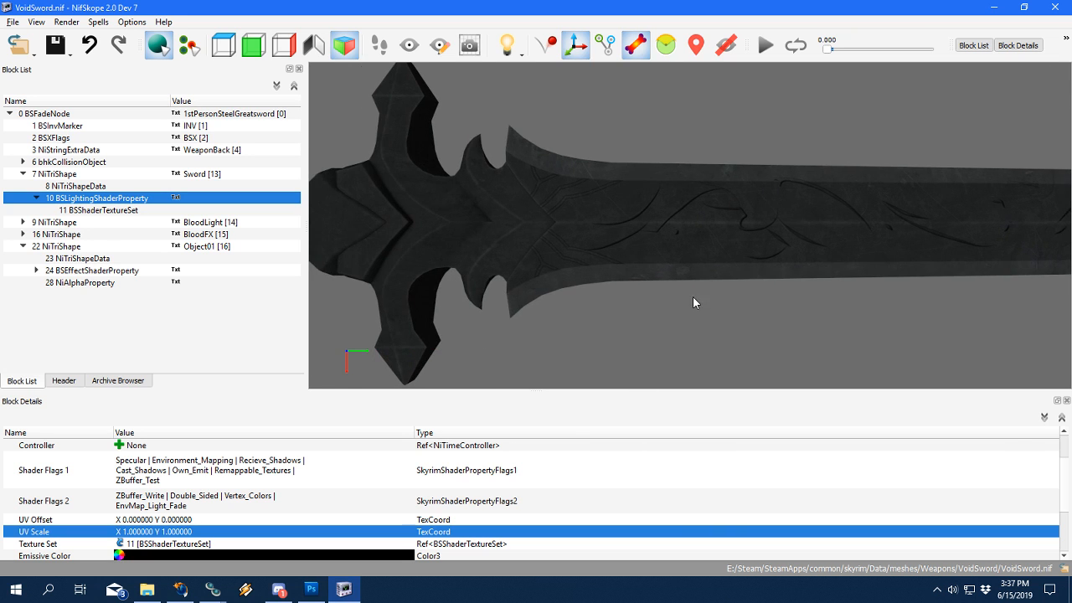
drag(741, 310, 509, 290)
scroll(509, 290, down, 3)
drag(422, 281, 497, 294)
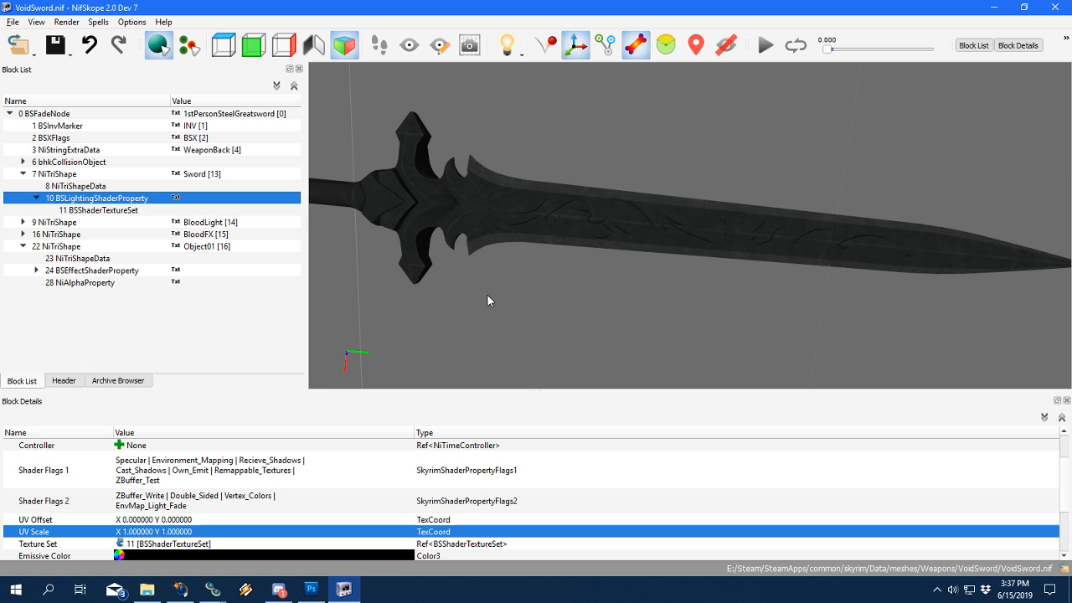
drag(466, 261, 587, 279)
scroll(586, 279, up, 3)
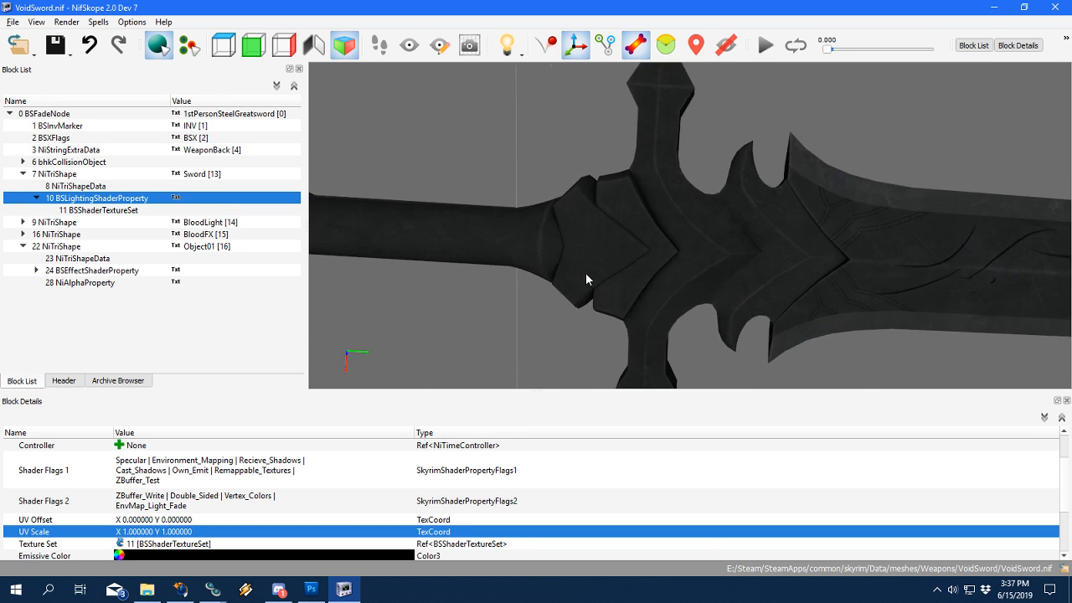
scroll(586, 279, down, 3)
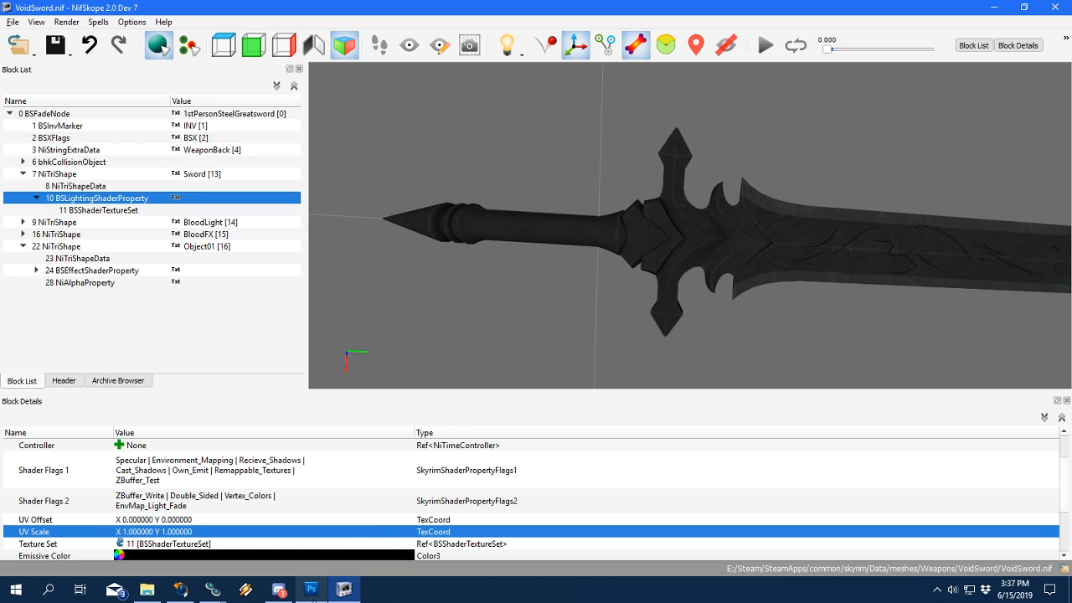
Switch to Firefox and compare the glowing rune markings on the two void sword reference images.
click(311, 589)
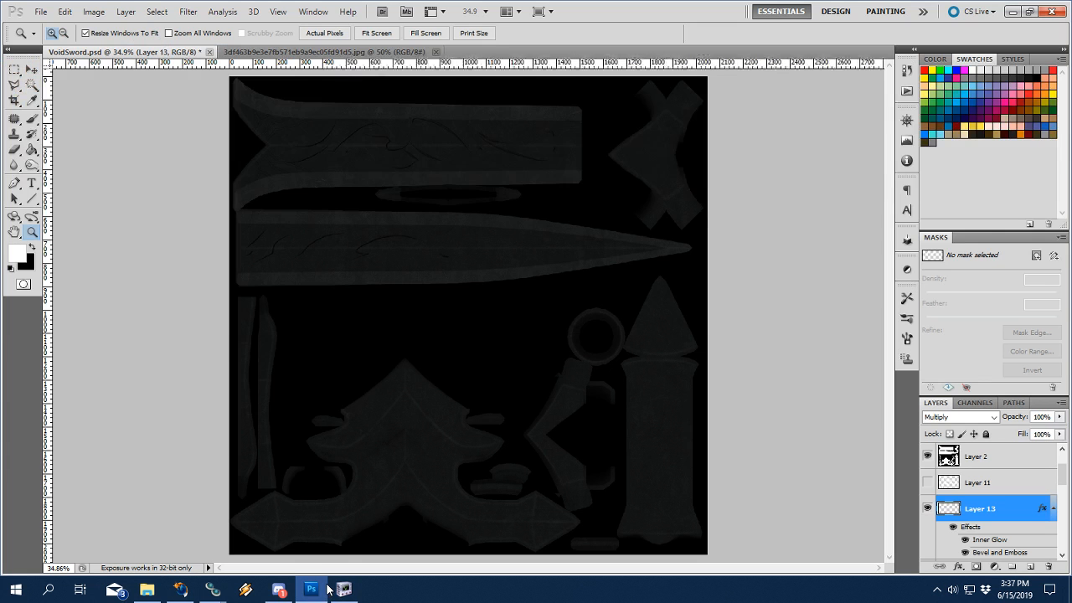
click(180, 589)
scroll(413, 309, down, 5)
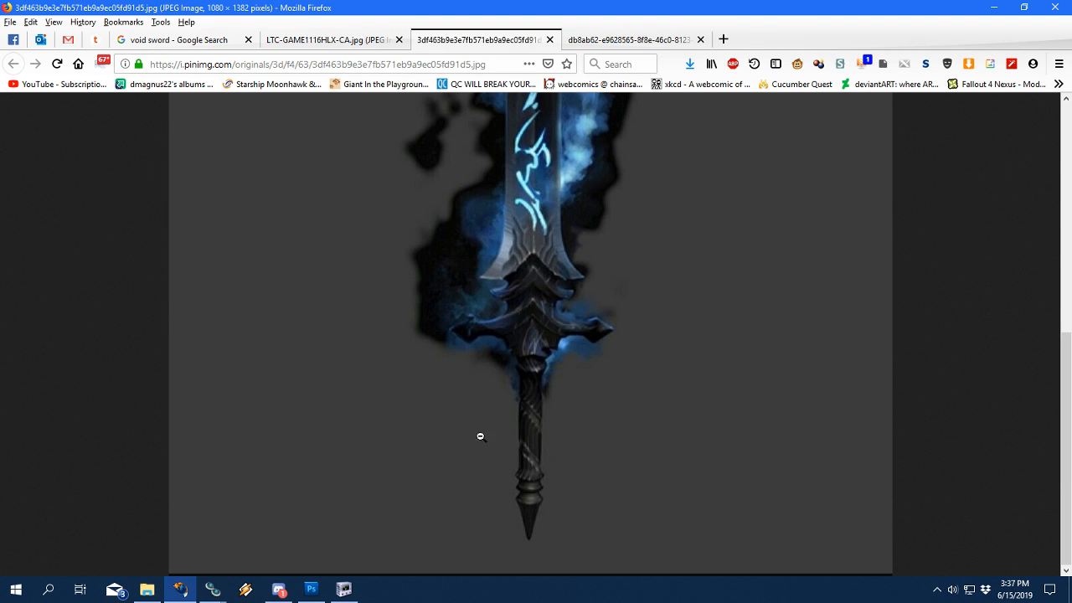
click(578, 39)
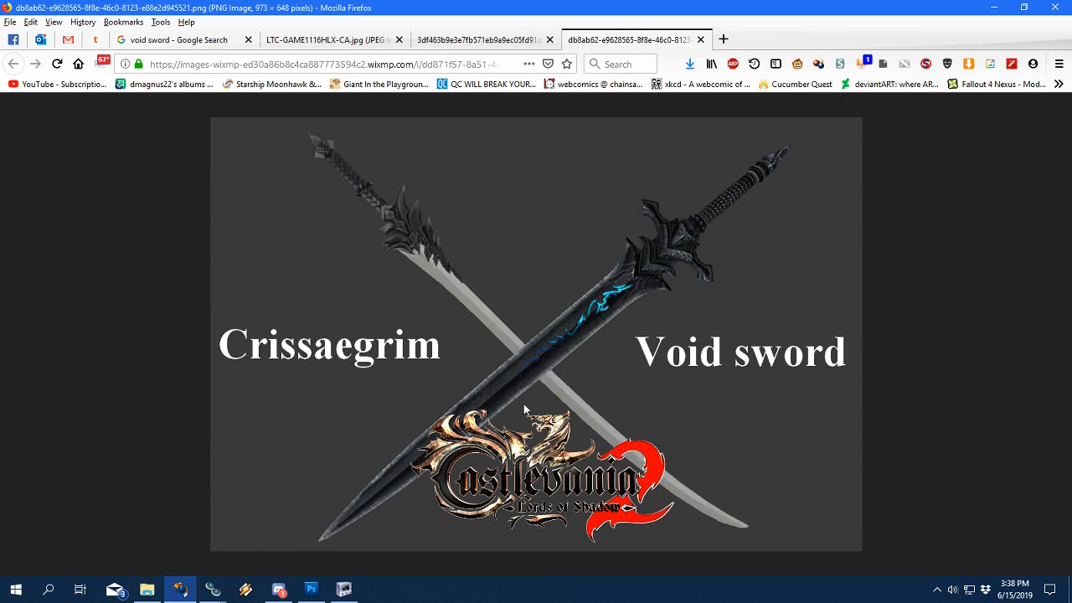
Switch back to Photoshop and set the Bevel and Emboss angle of Layer 13 to 60°.
click(310, 588)
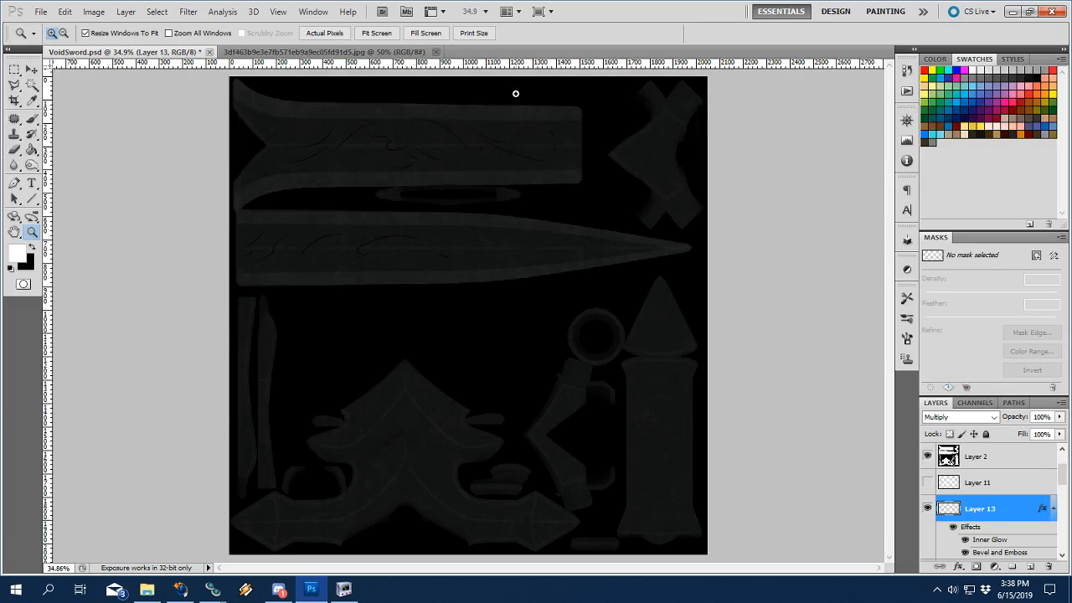
click(388, 210)
click(477, 239)
click(478, 232)
drag(503, 214, 491, 270)
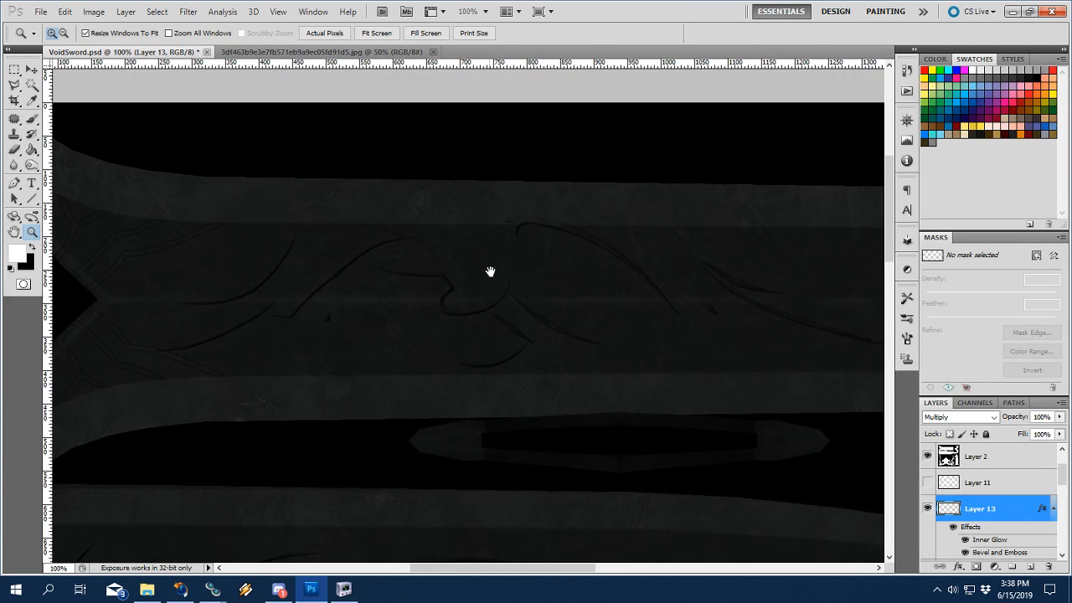
double_click(949, 511)
click(703, 299)
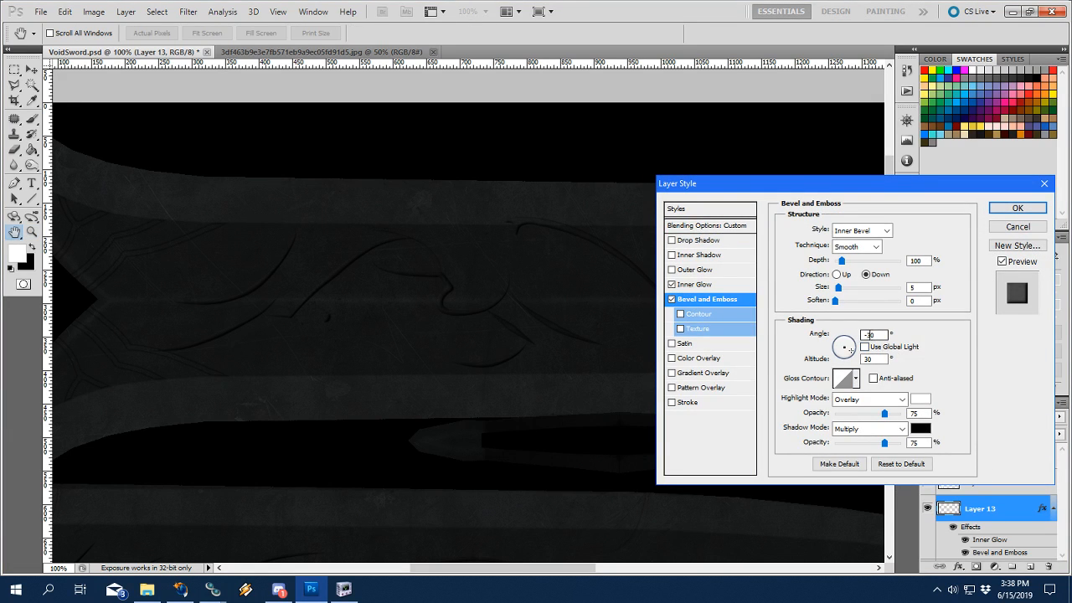
text(60)
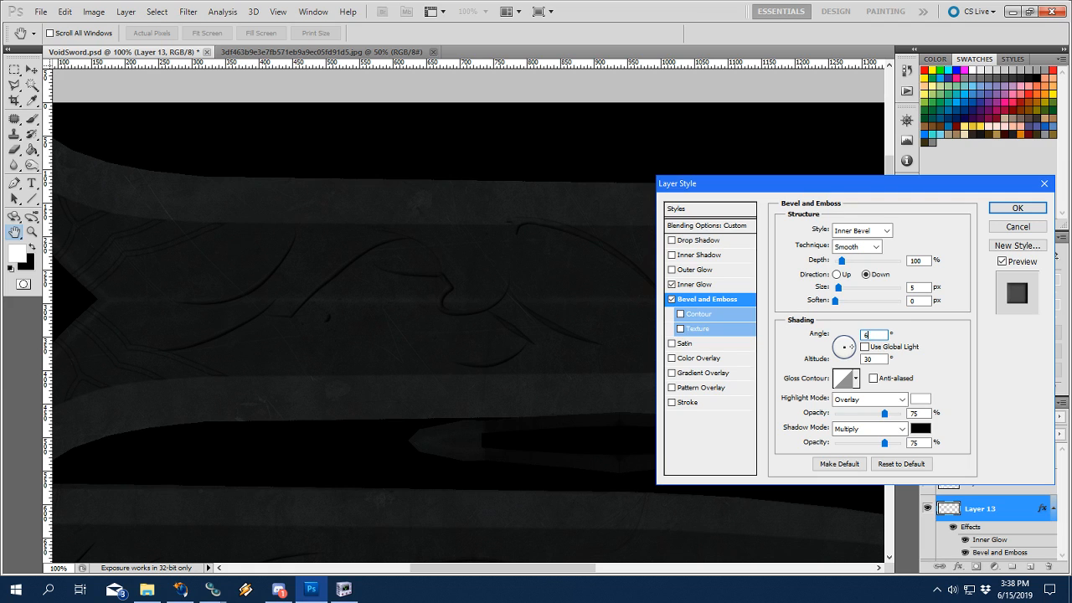
click(1001, 210)
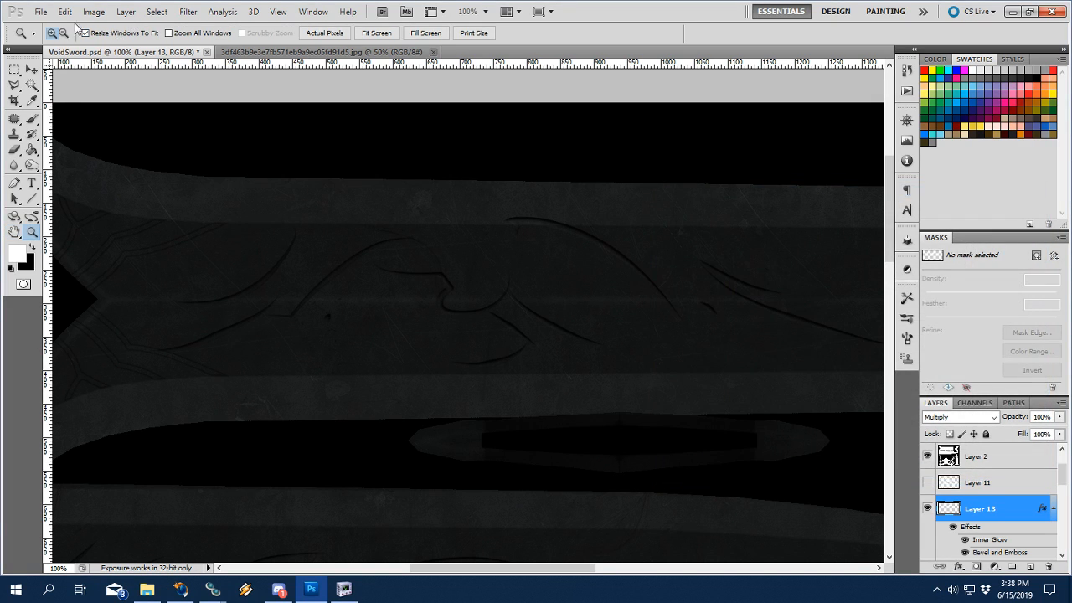
Export the texture with the adjusted bevel over VoidSword.dds in D3D/DDS format, as 8.8.8 RGB 24 bpp with generated MIP maps.
click(42, 12)
click(57, 220)
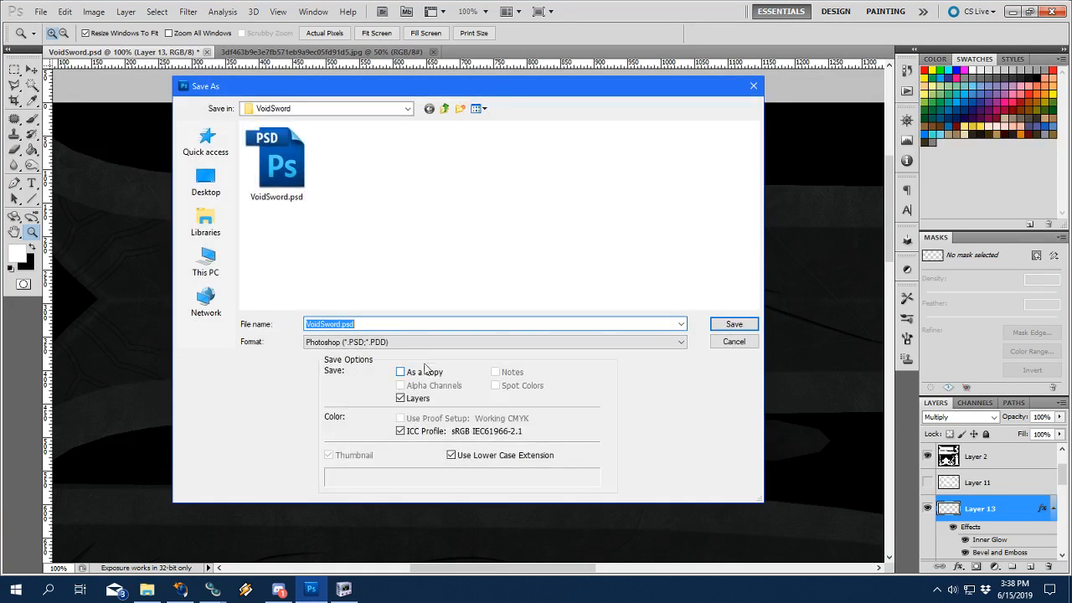
click(335, 342)
click(332, 399)
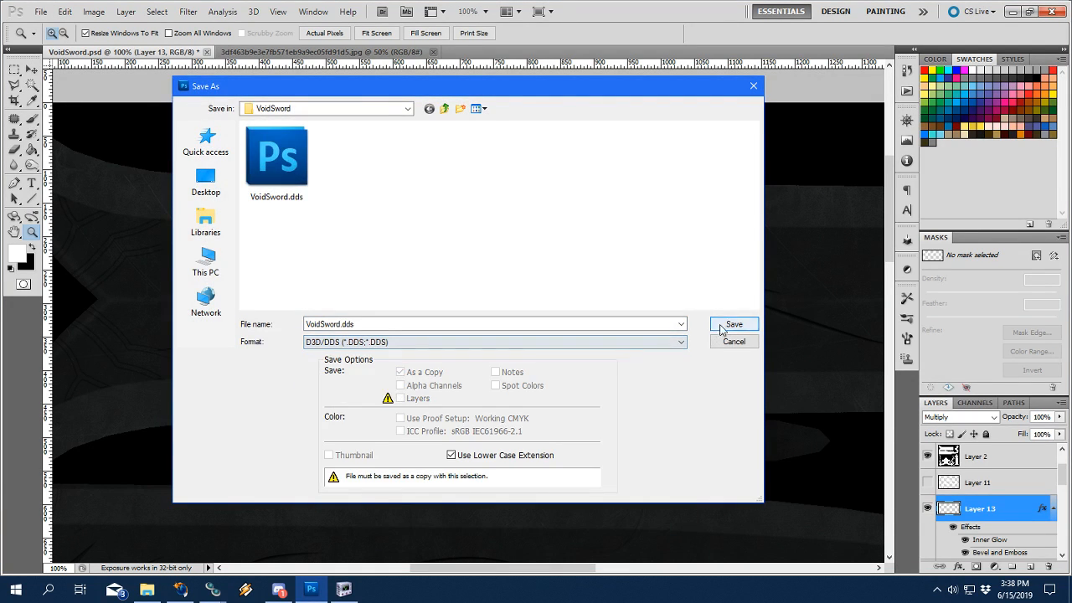
click(733, 324)
key(Return)
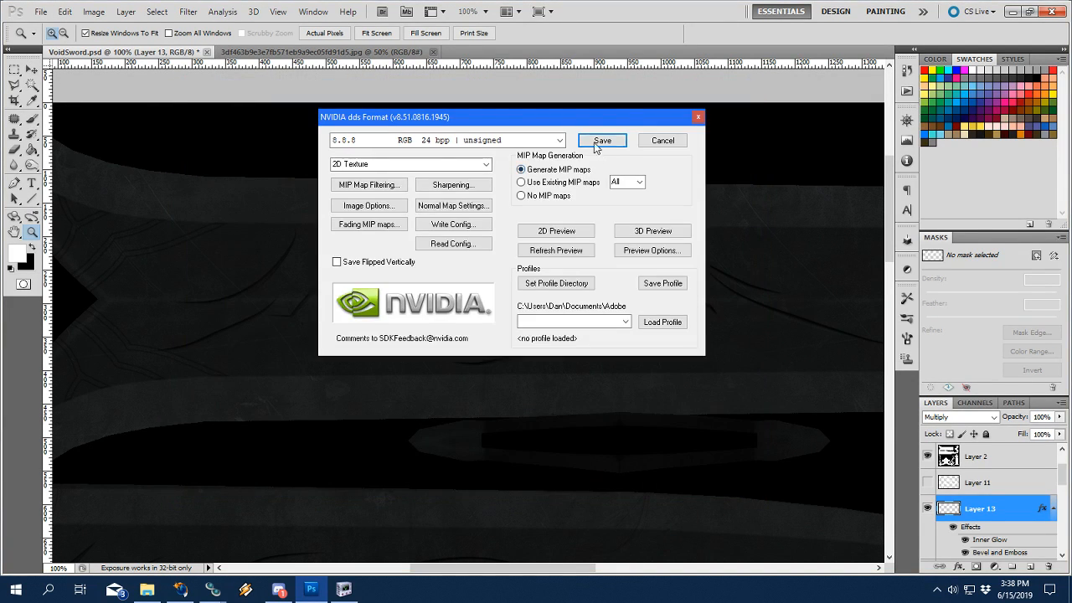
click(601, 140)
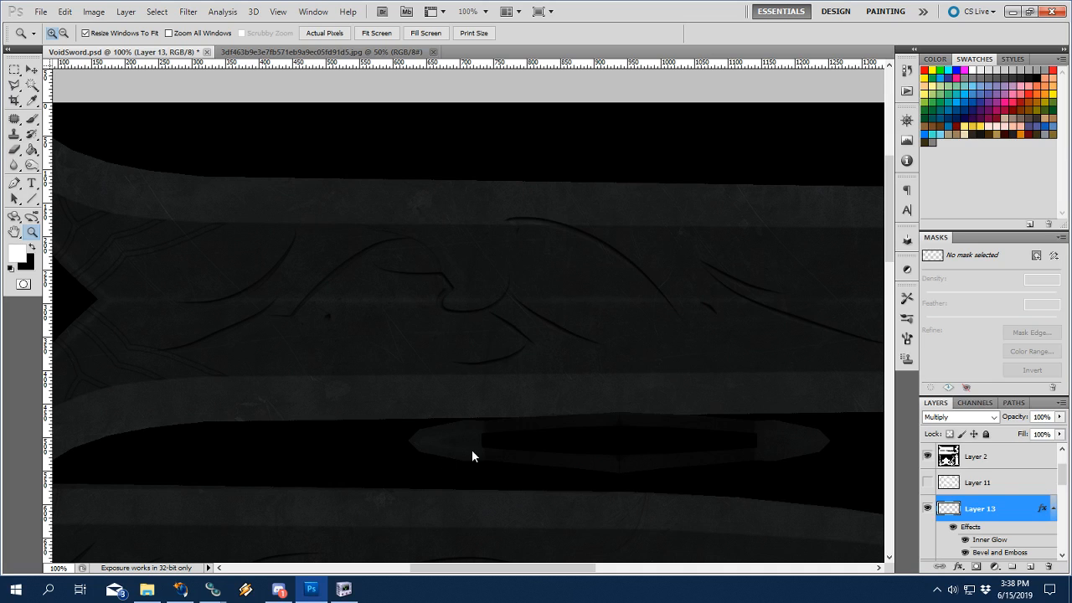
Inspect the updated markings on both sides of the blade in NifSkope, and return to the Photoshop texture.
click(343, 588)
scroll(572, 255, up, 8)
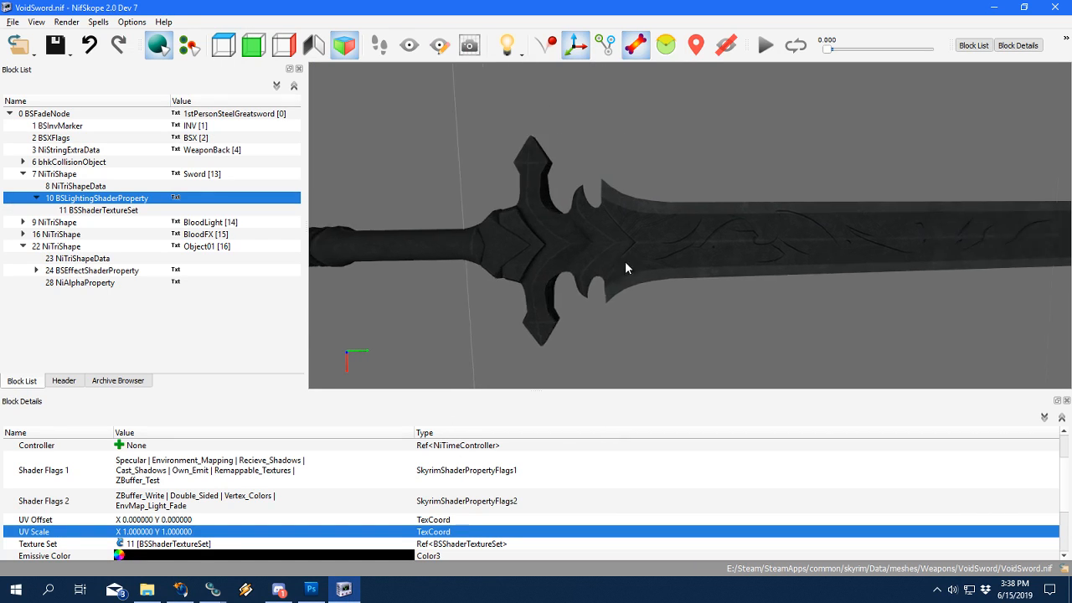
drag(517, 266, 612, 280)
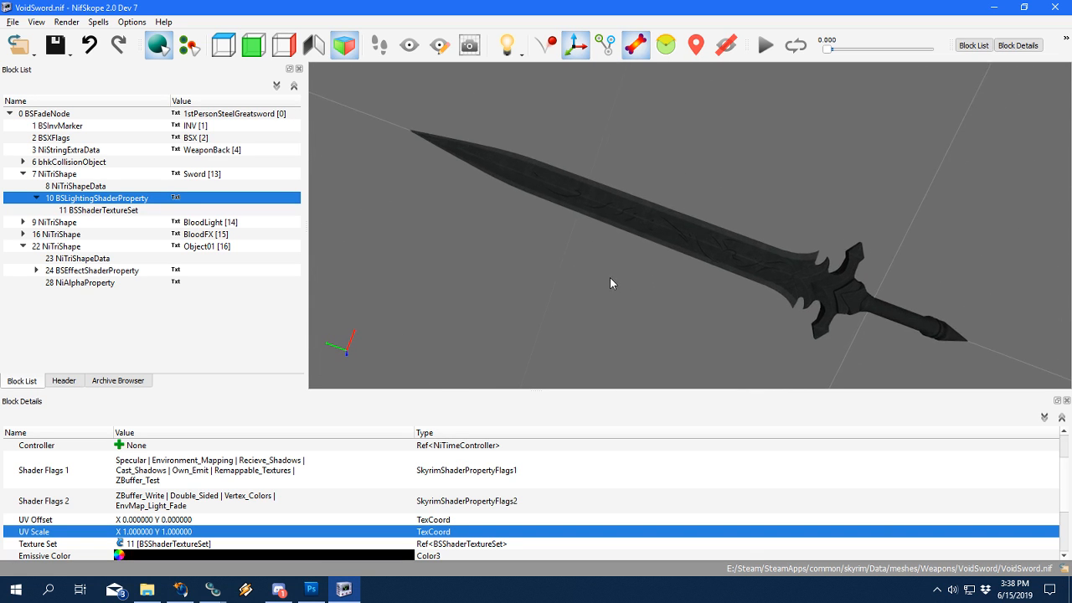
scroll(628, 270, up, 5)
scroll(627, 270, down, 5)
scroll(777, 323, up, 3)
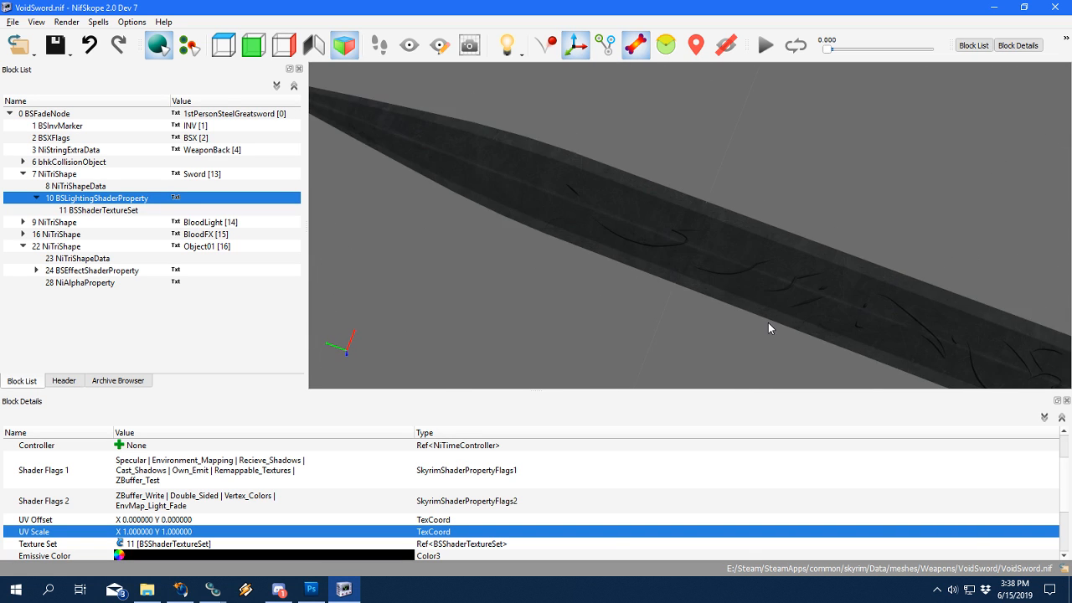
drag(767, 322, 558, 360)
scroll(691, 306, down, 6)
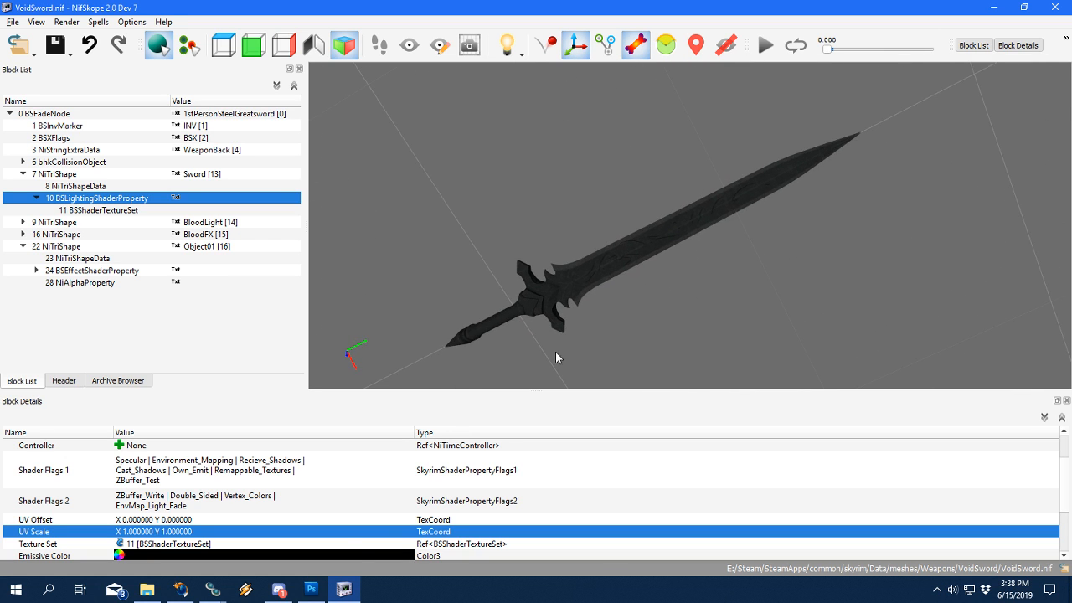
click(311, 588)
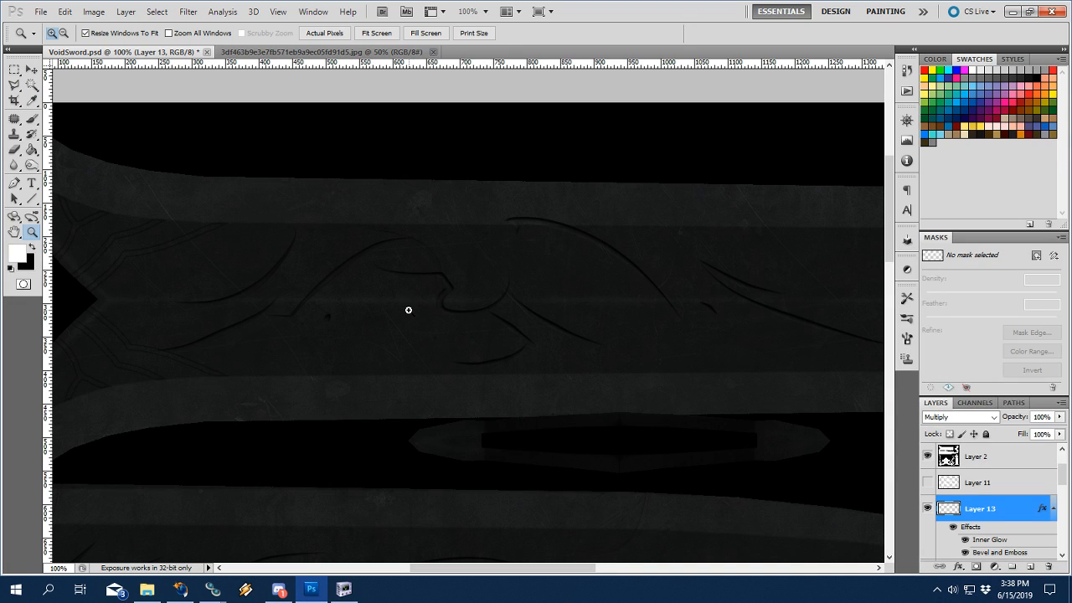
key(ctrl+0)
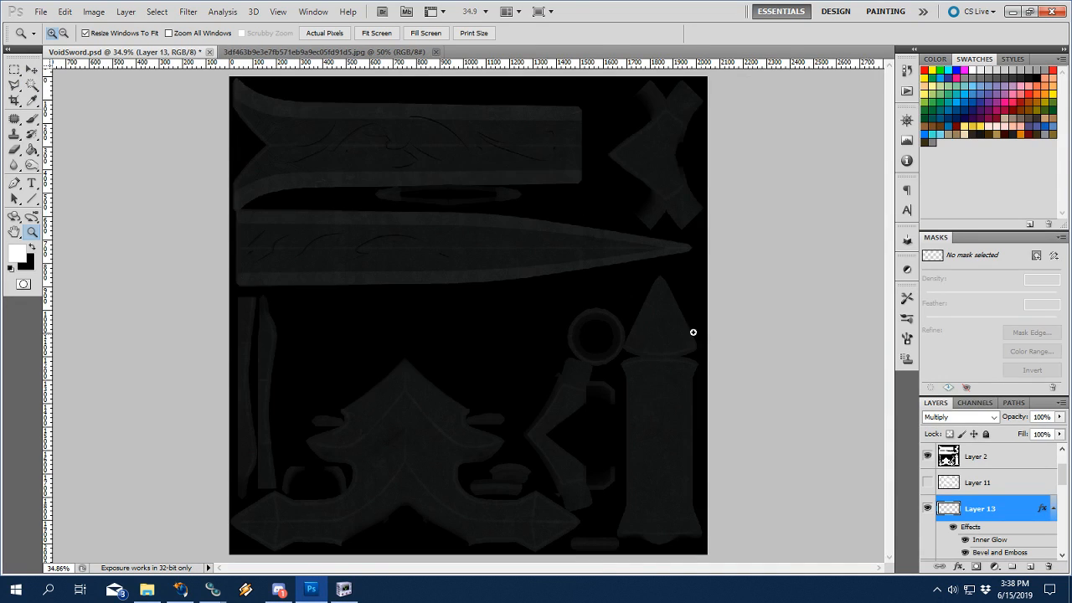
click(440, 208)
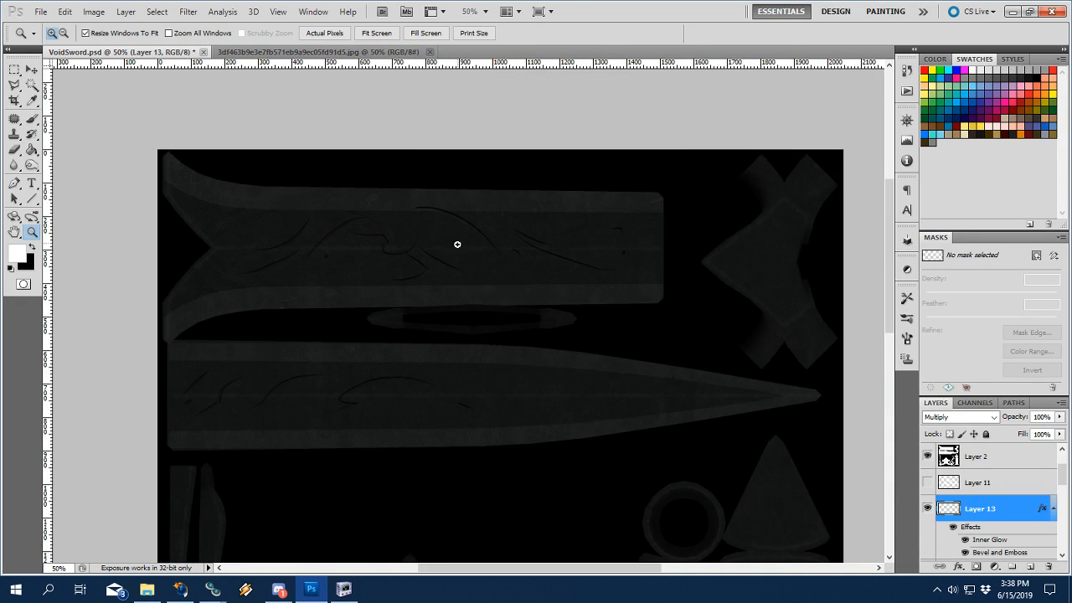
ctrl+click(951, 510)
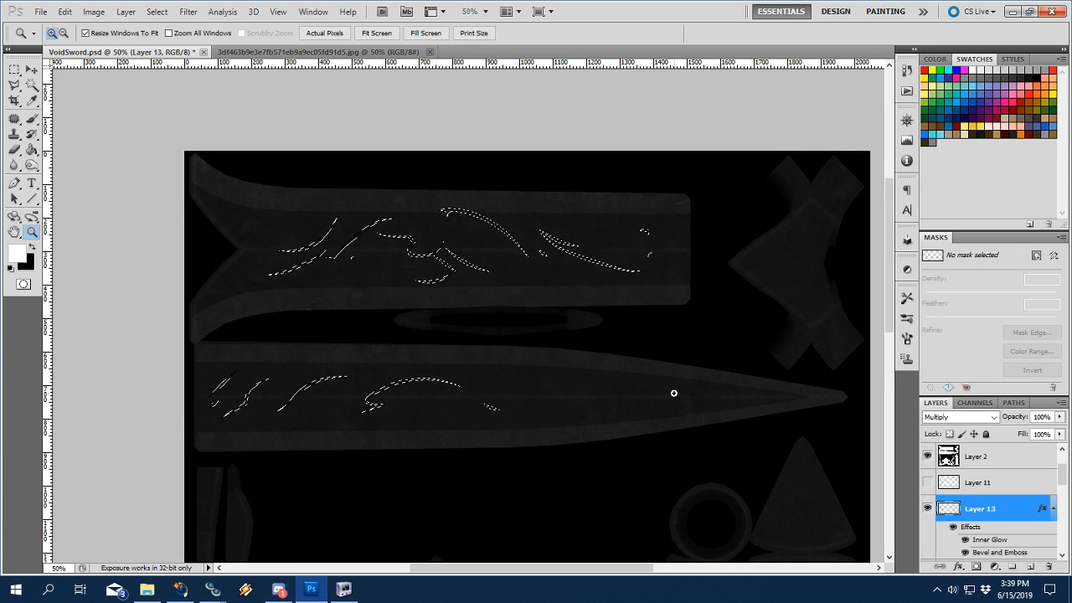
key(ctrl+d)
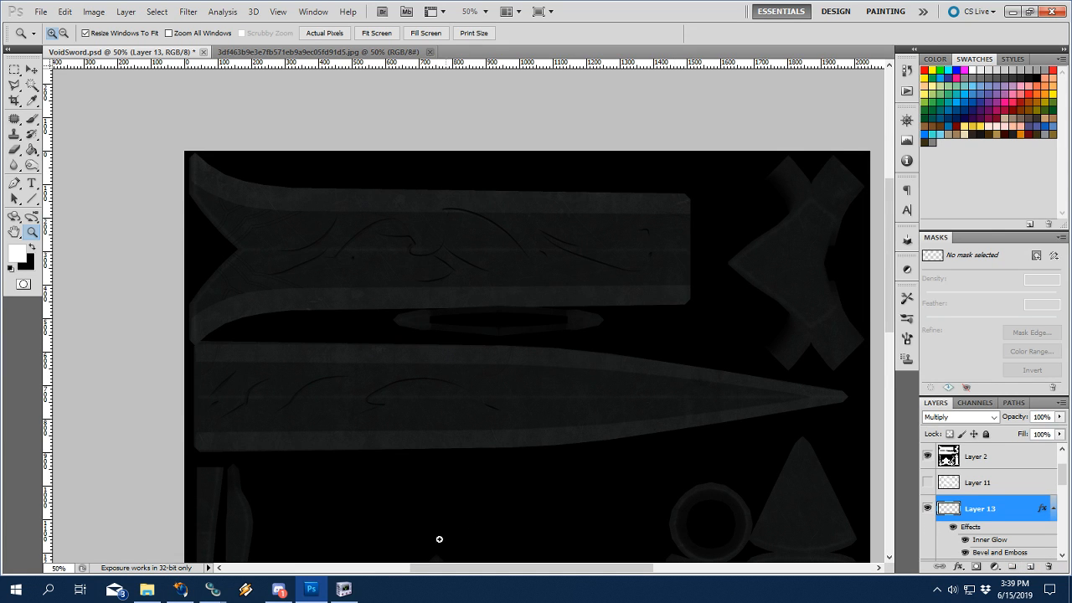
Switch to NifSkope and look over the engraved blade together with the hilt.
click(343, 589)
scroll(598, 282, up, 4)
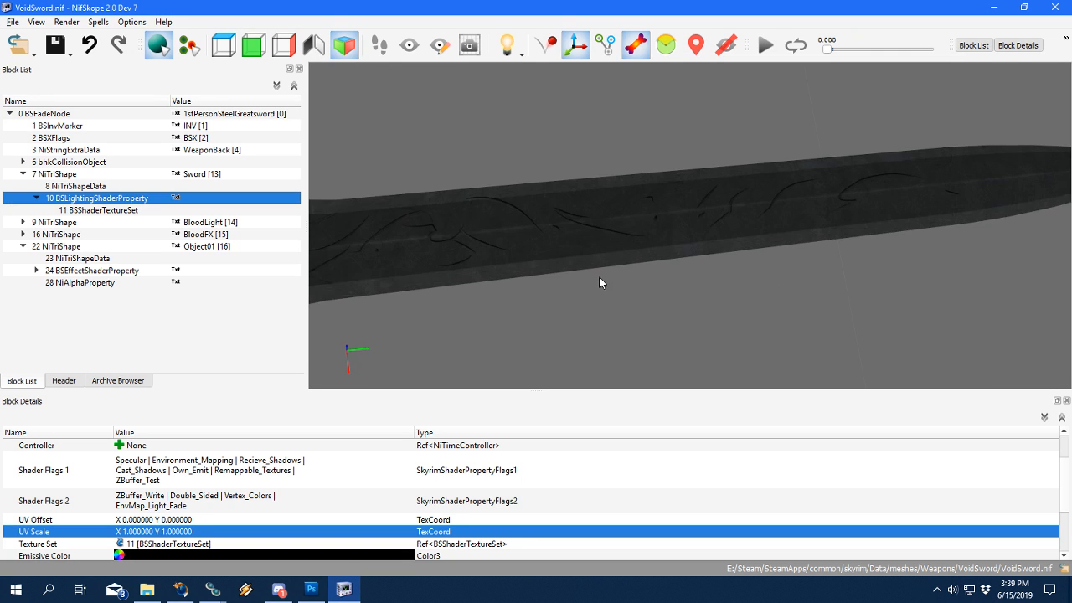
drag(598, 282, 634, 273)
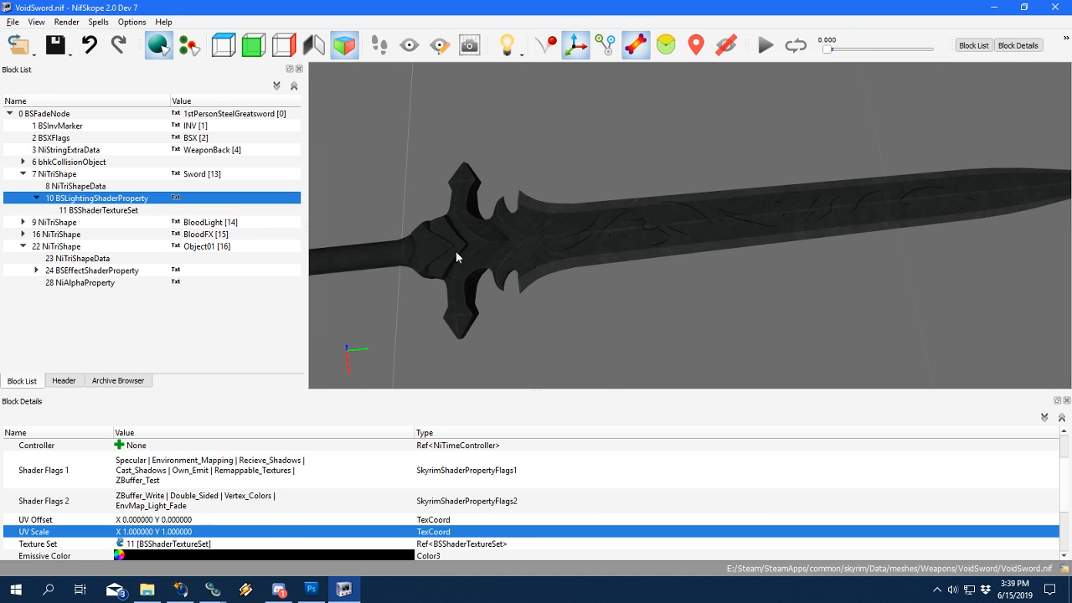
Unhide the Object01 shape by clearing its Bit 0: Hidden flag, and inspect it over the blade.
click(49, 247)
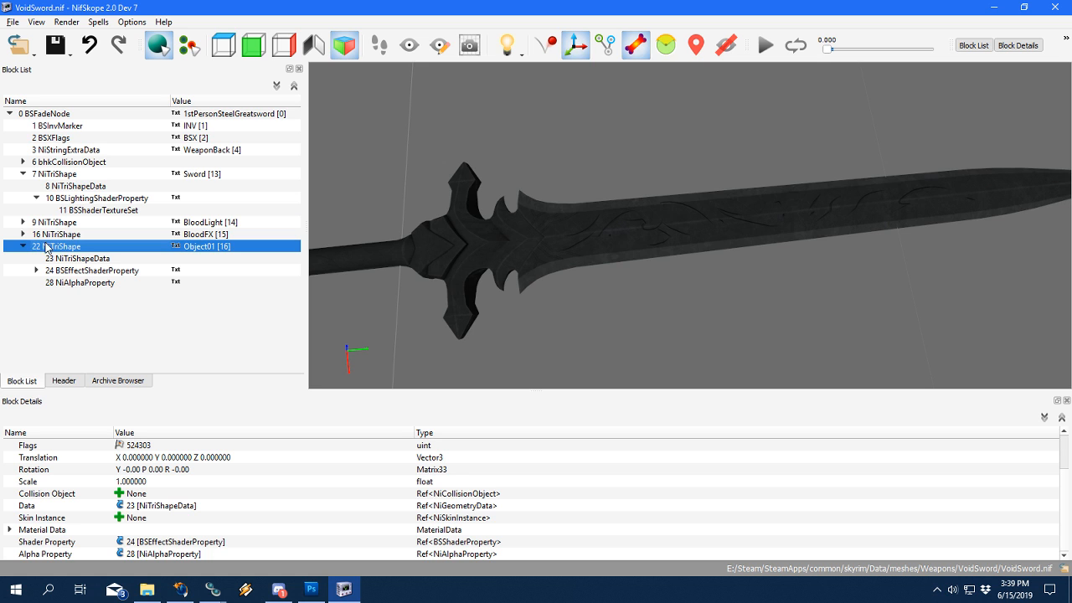
click(655, 247)
click(63, 250)
click(119, 445)
click(489, 39)
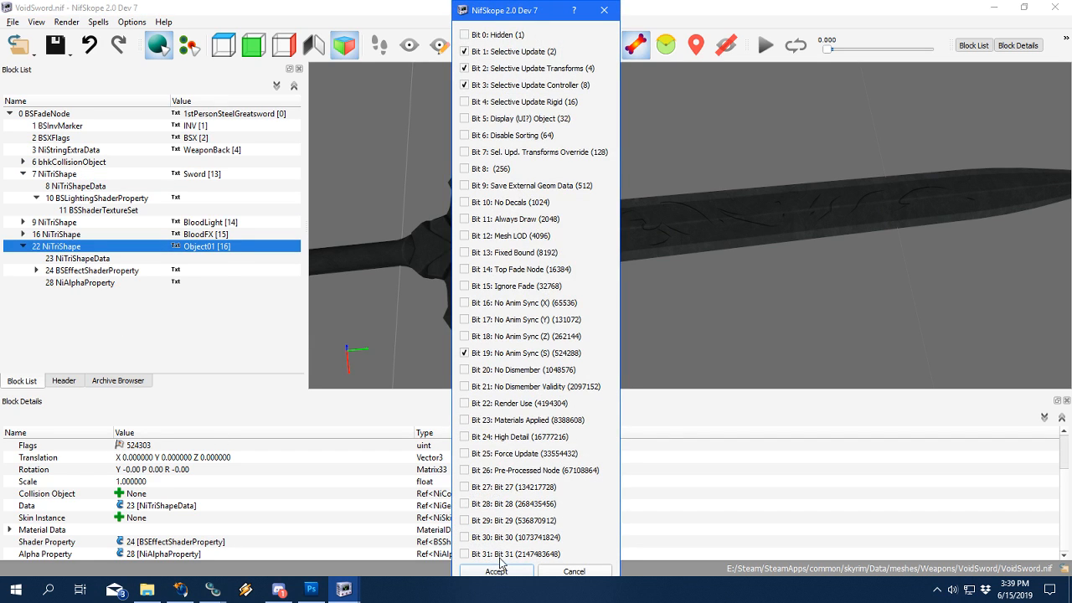
click(497, 561)
click(651, 336)
scroll(746, 266, down, 1)
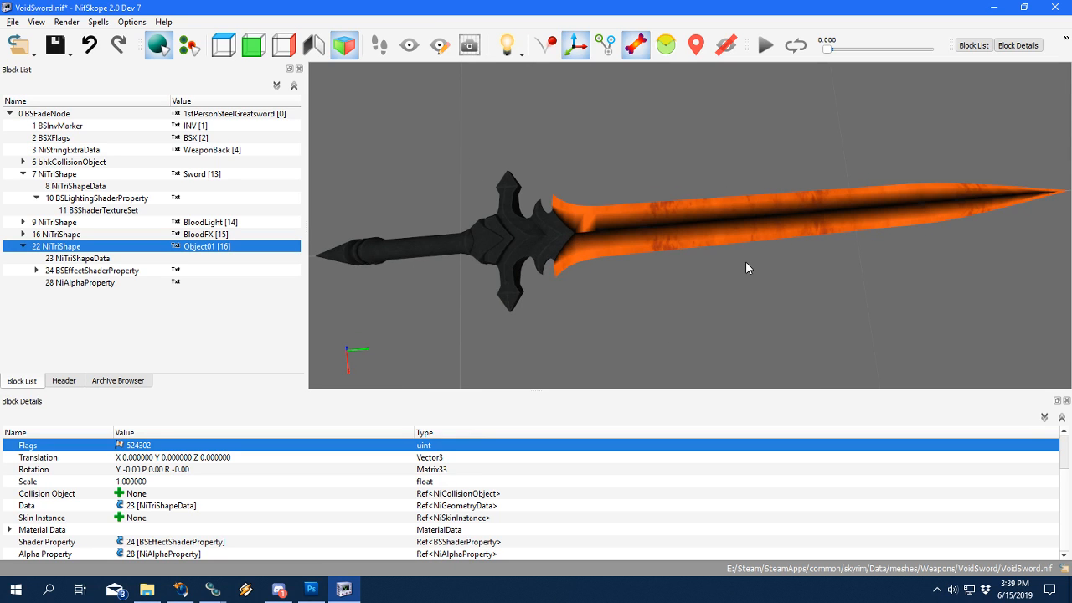
drag(746, 263, 664, 266)
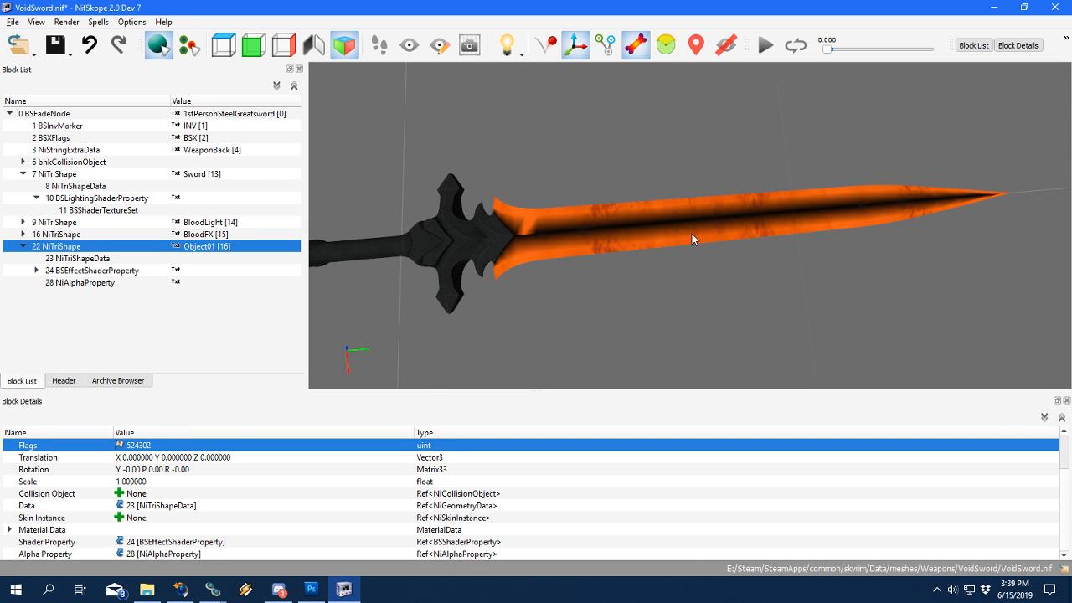
drag(654, 278, 827, 361)
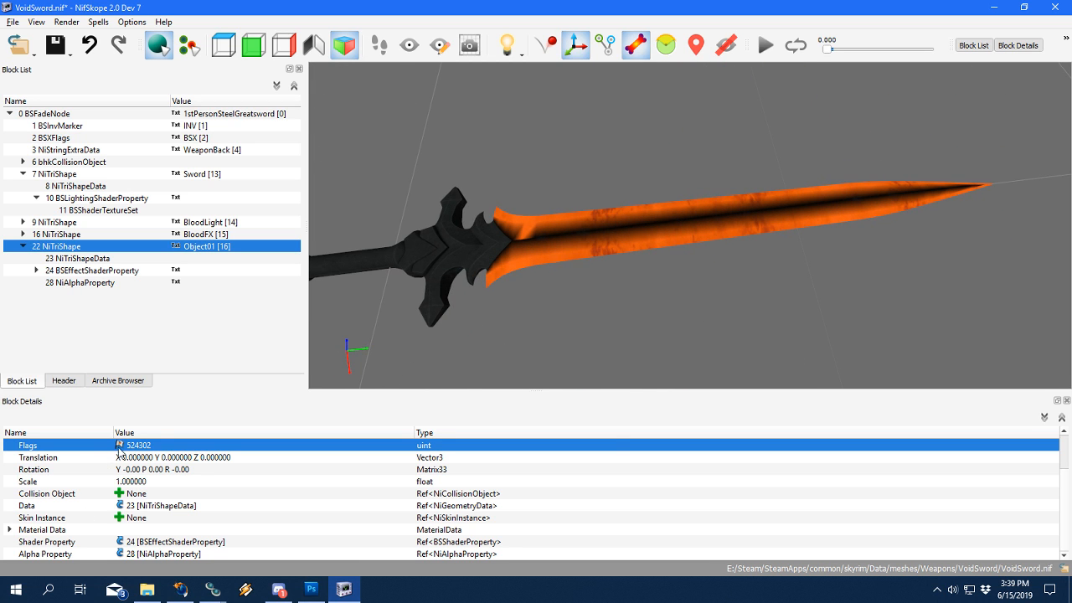
Hide the Object01 shape again by enabling its Bit 0: Hidden flag.
click(119, 446)
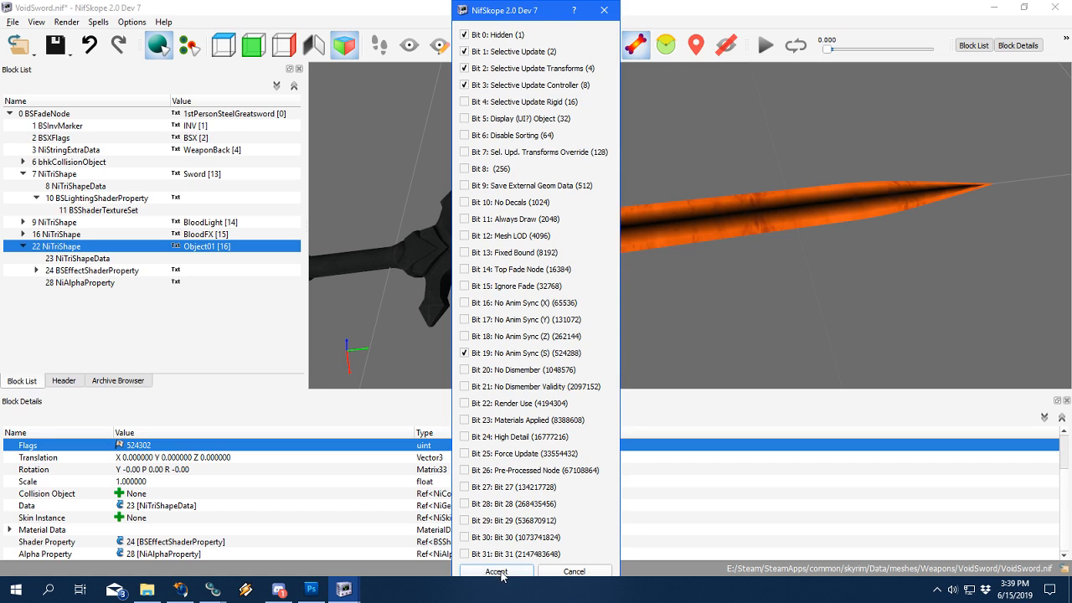
click(496, 571)
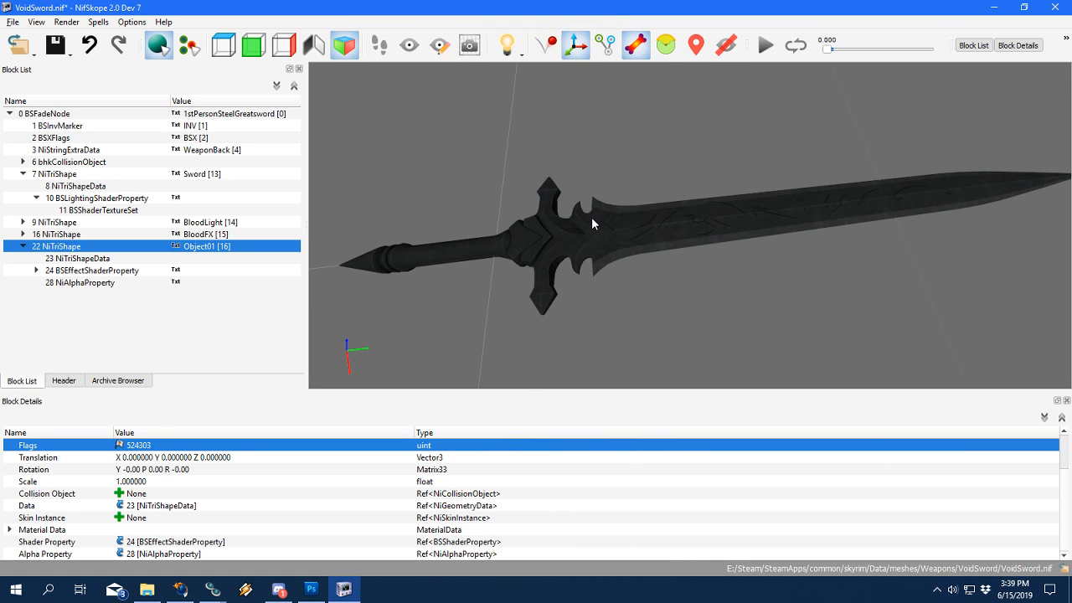
drag(589, 227, 575, 259)
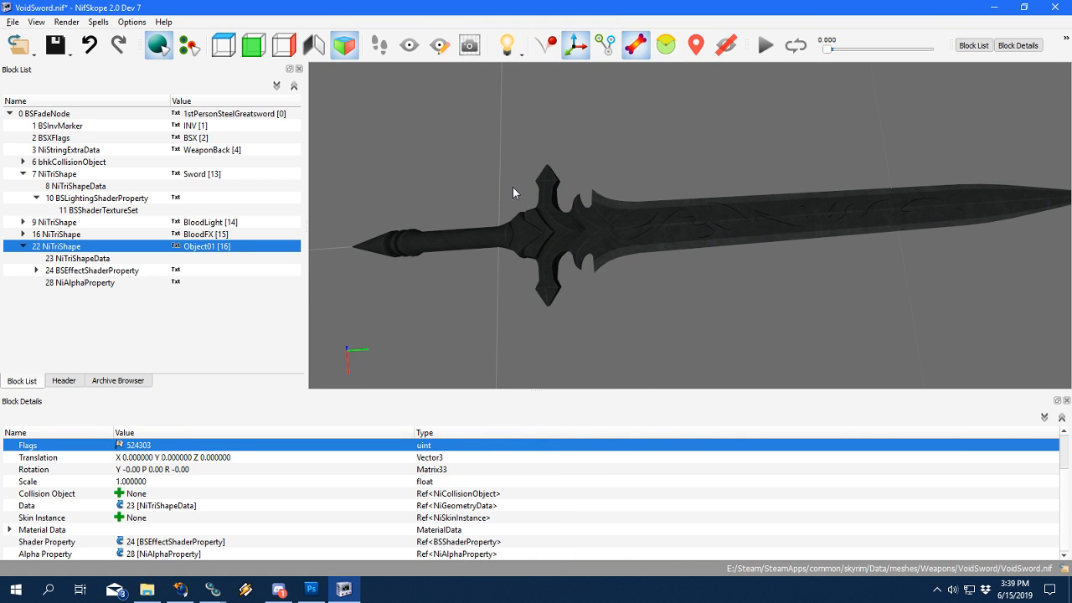
Review the shader type and shader flags in the Sword shape's BSLightingShaderProperty.
click(83, 199)
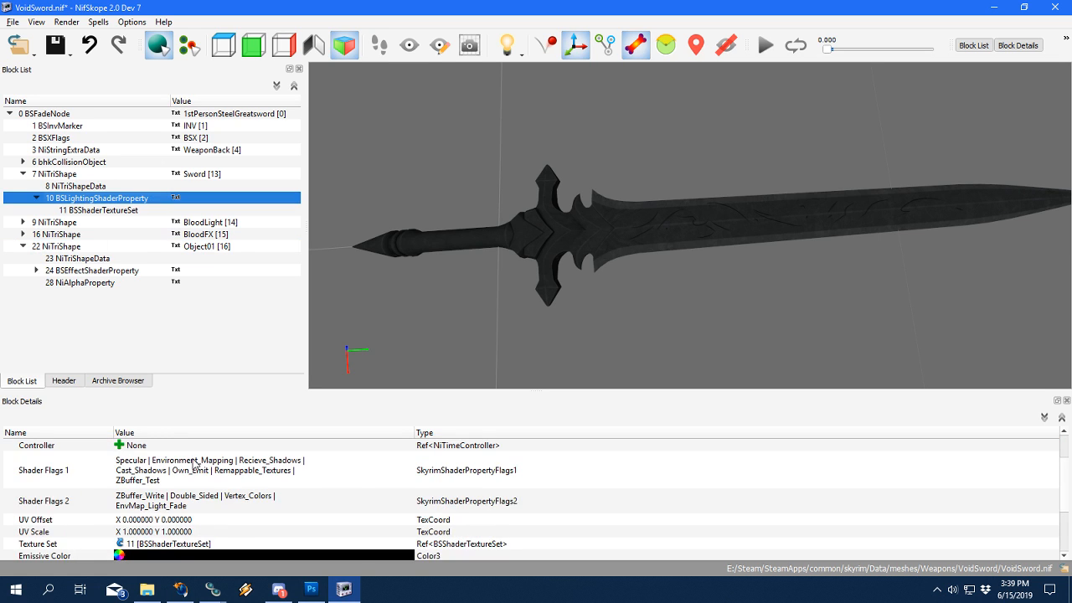
scroll(223, 476, up, 2)
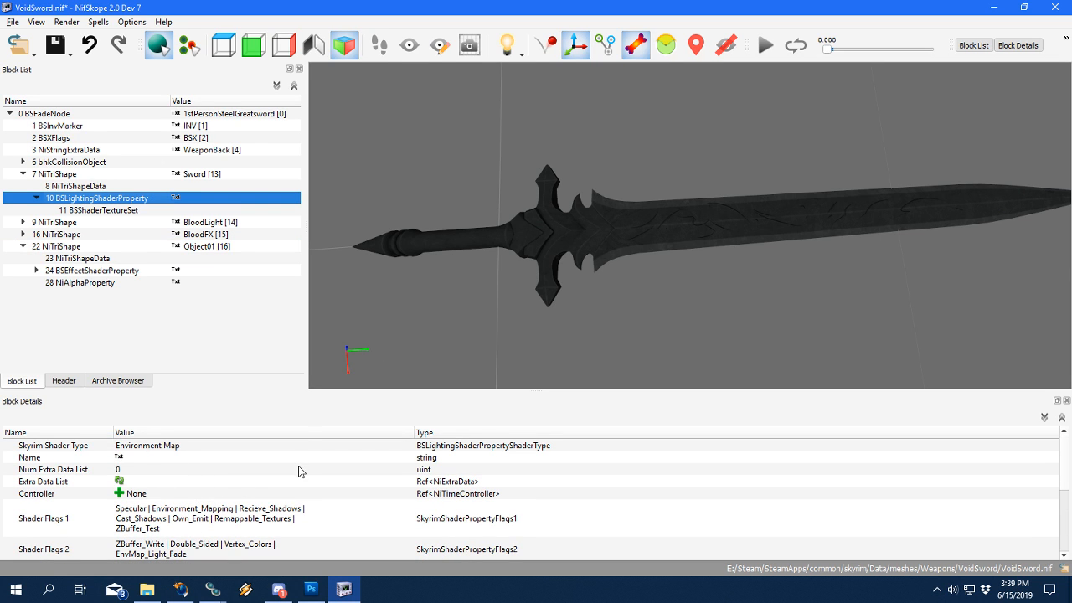
click(268, 447)
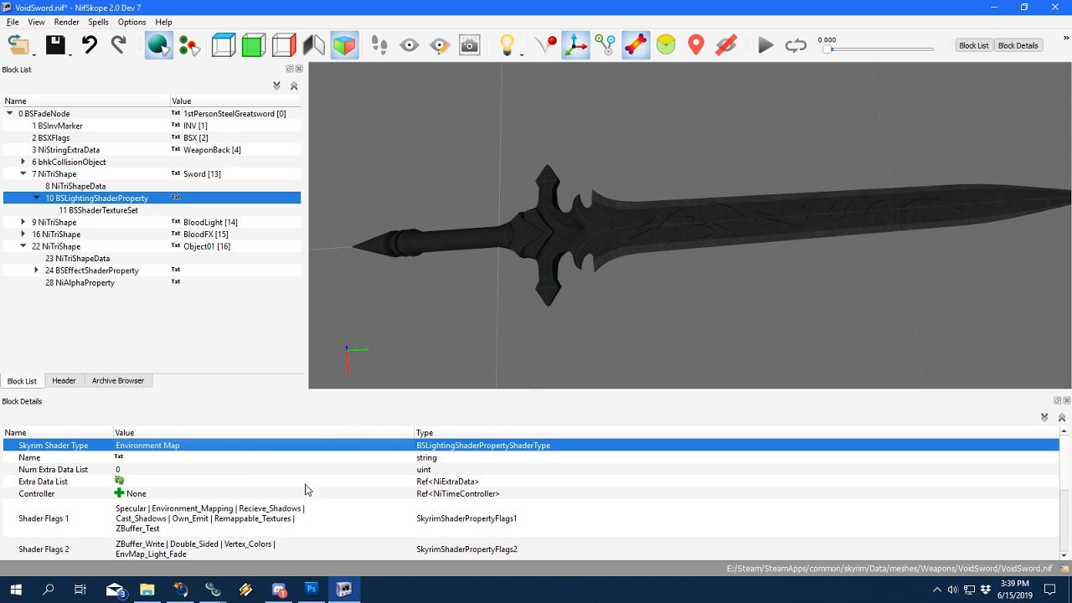
scroll(251, 516, down, 1)
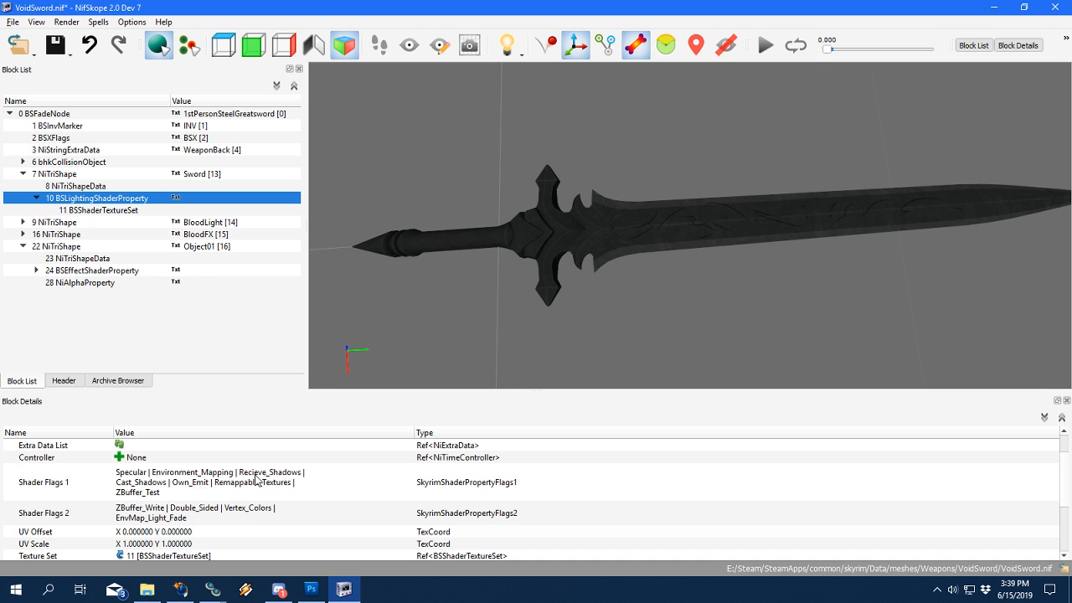
scroll(228, 511, up, 1)
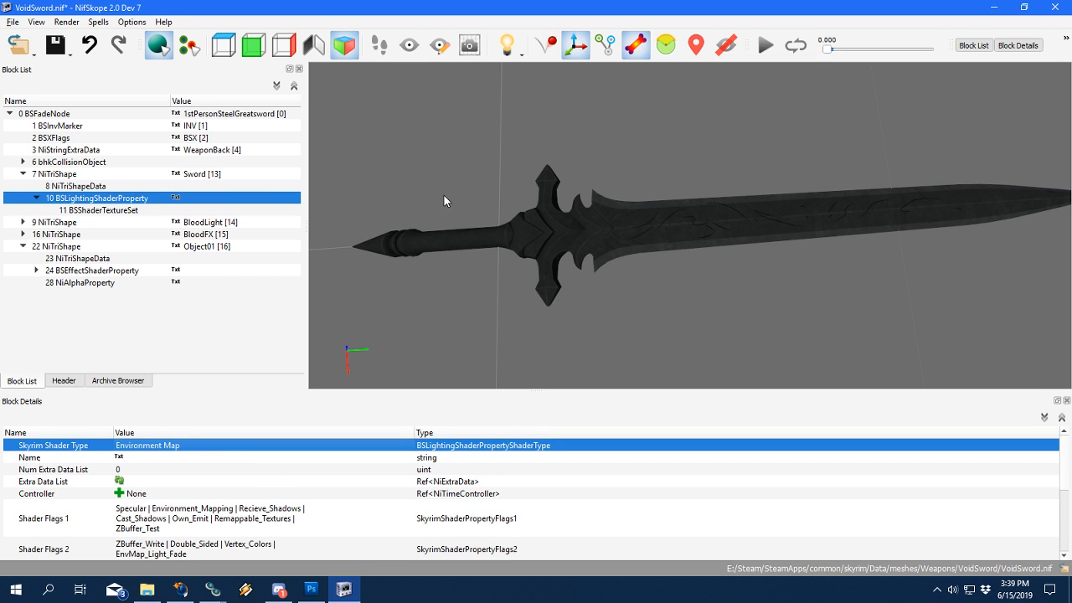
Examine the engraved markings on the sword model both close up and from a distance.
drag(655, 249, 639, 250)
scroll(638, 253, up, 4)
scroll(540, 277, down, 3)
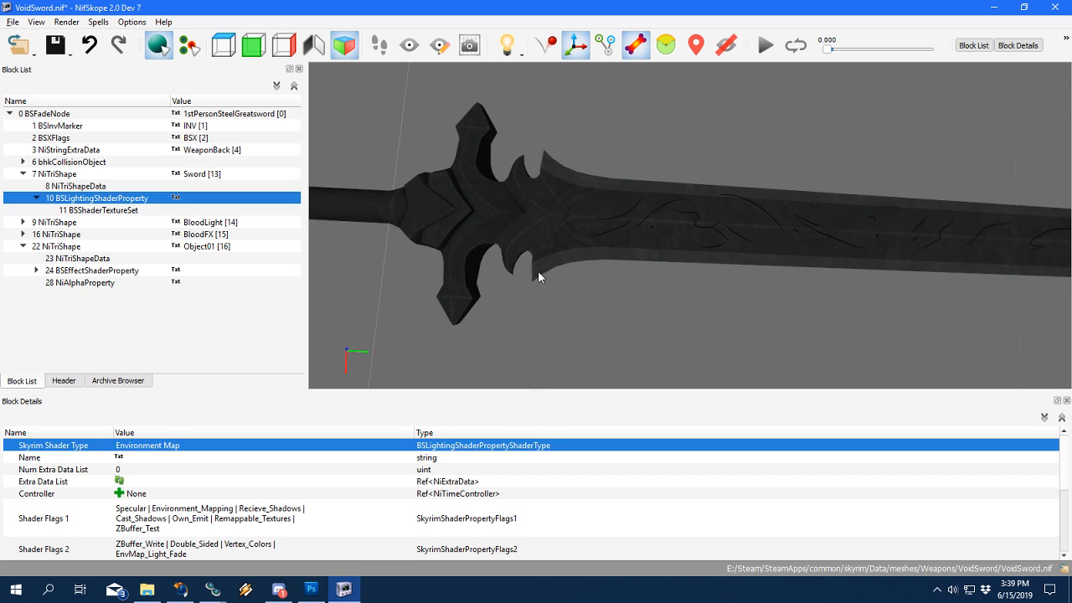
scroll(750, 227, down, 3)
drag(754, 253, 633, 275)
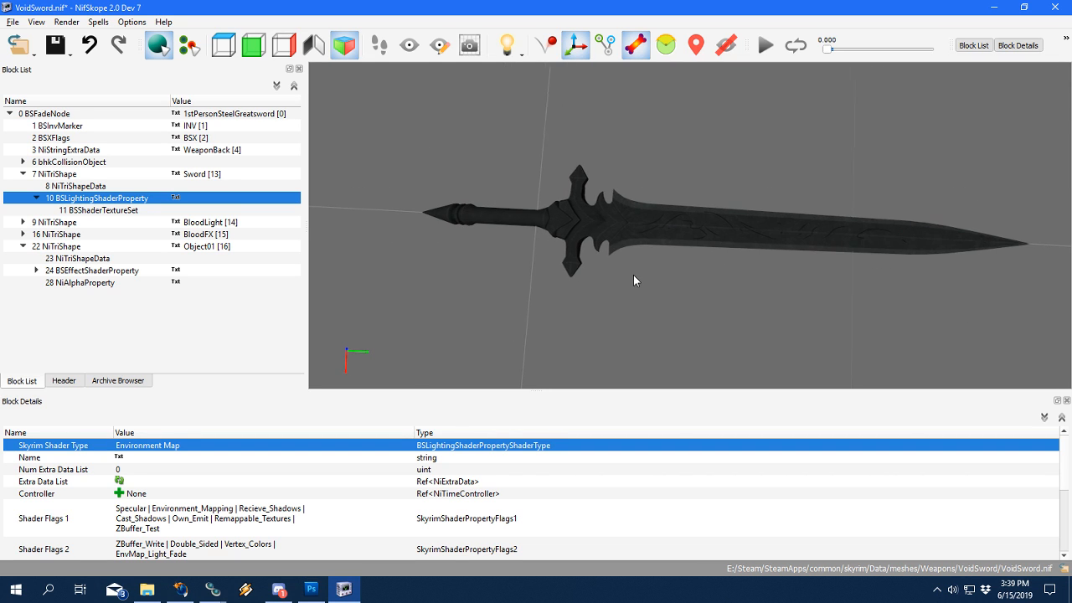
scroll(667, 219, up, 3)
scroll(660, 244, down, 2)
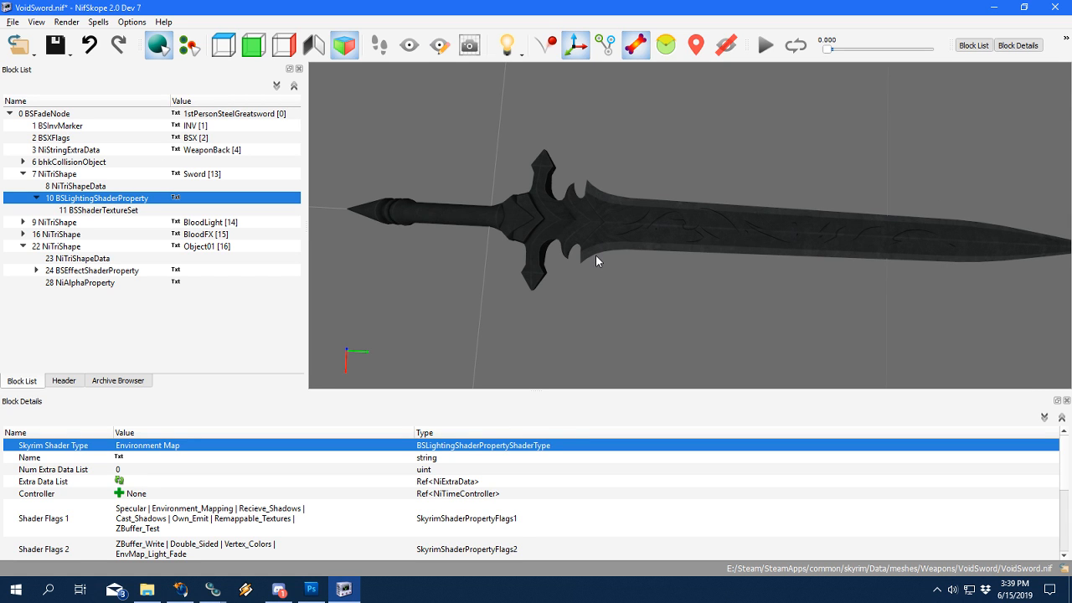
Switch back to Photoshop and briefly show the Layer 12 reference image to compare it with the engraved markings.
click(310, 589)
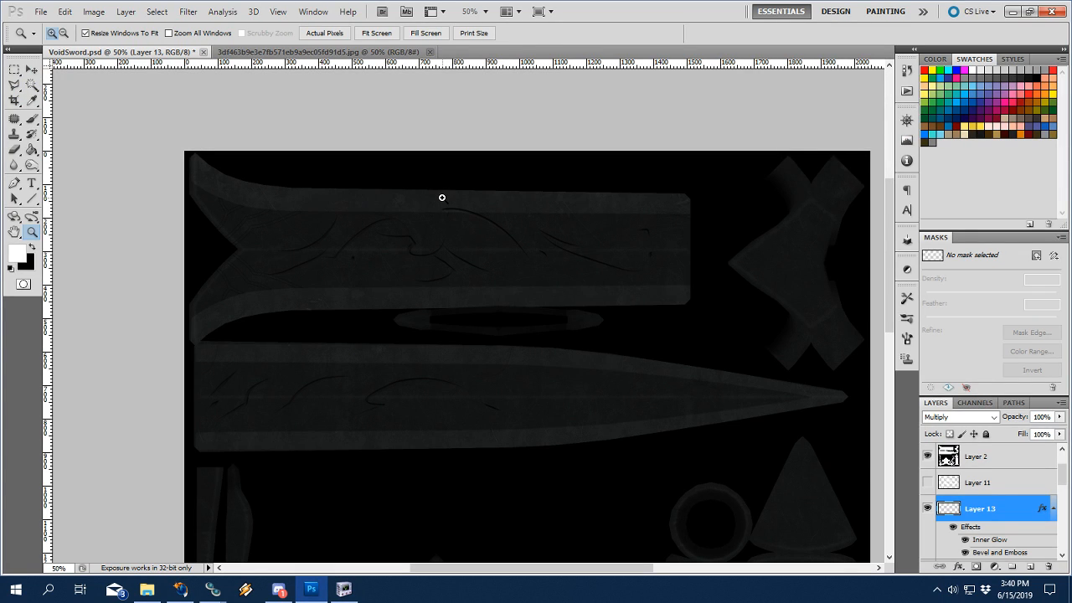
click(357, 237)
click(354, 237)
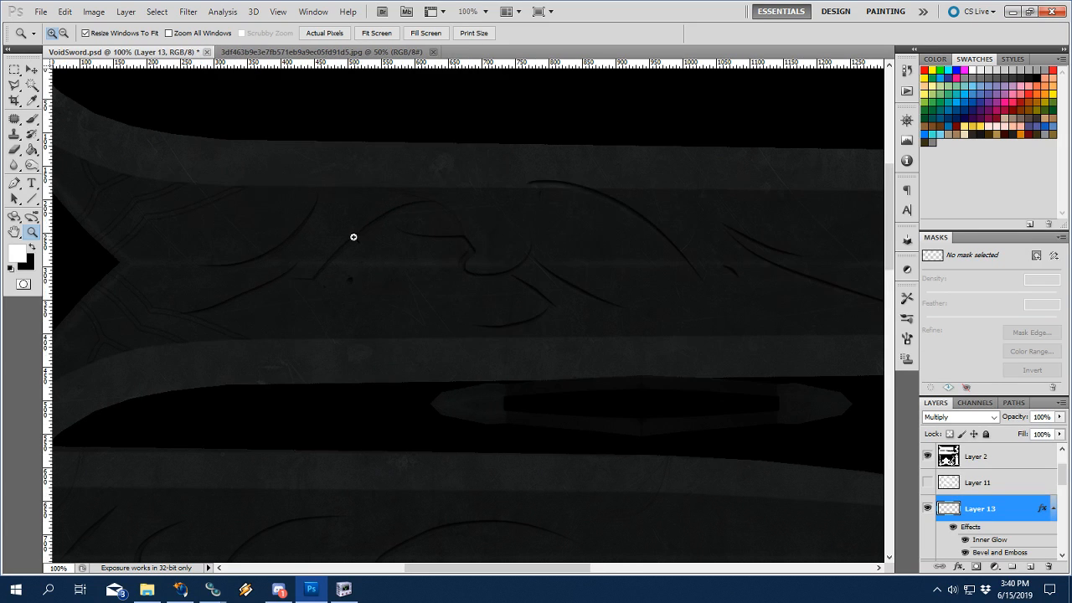
scroll(959, 493, down, 3)
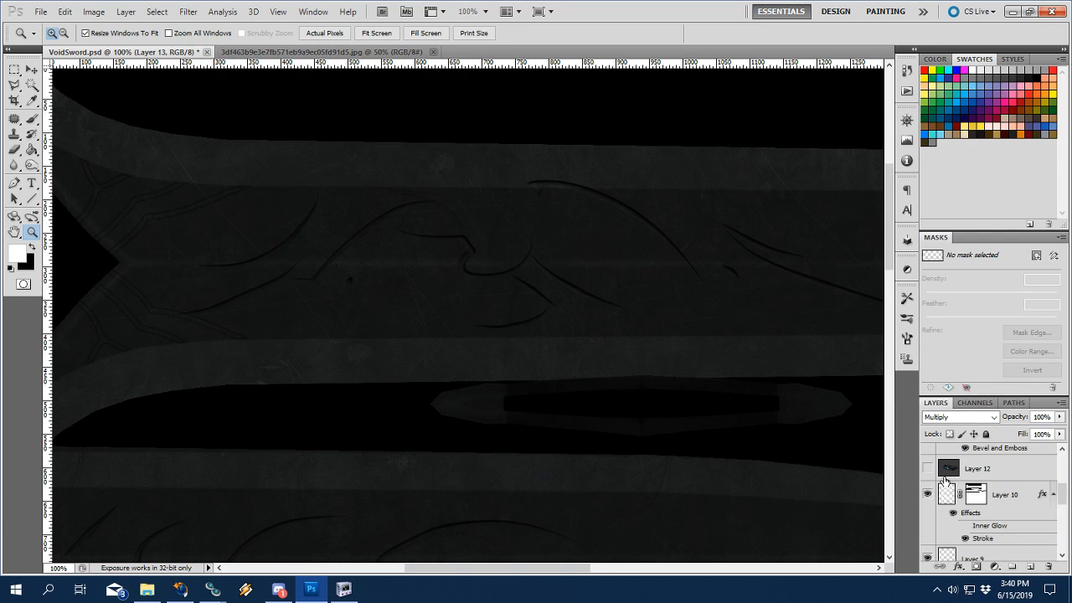
click(927, 471)
drag(608, 408, 613, 343)
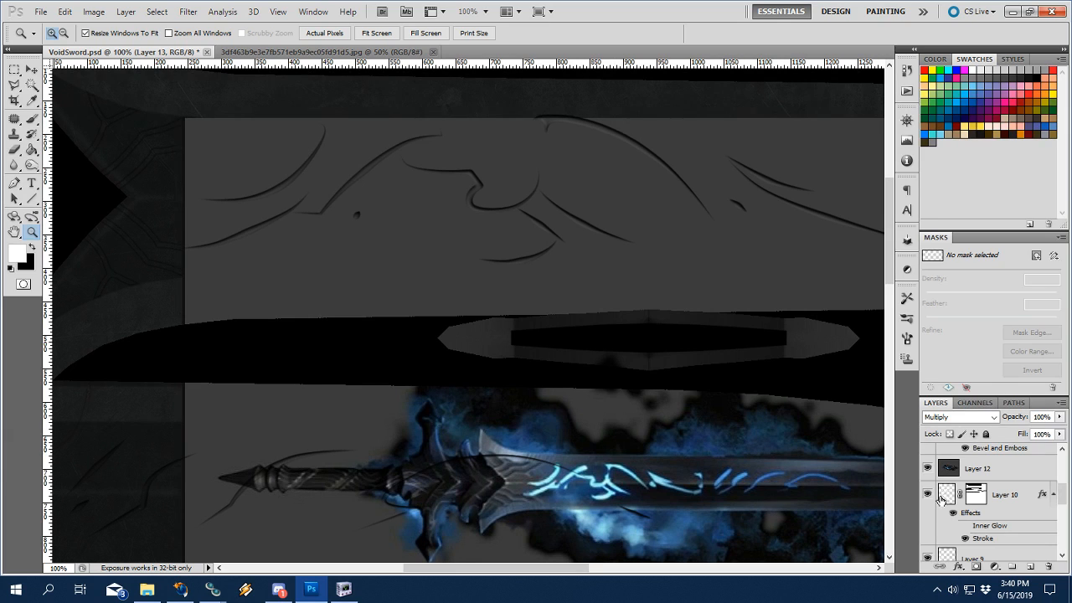
click(927, 468)
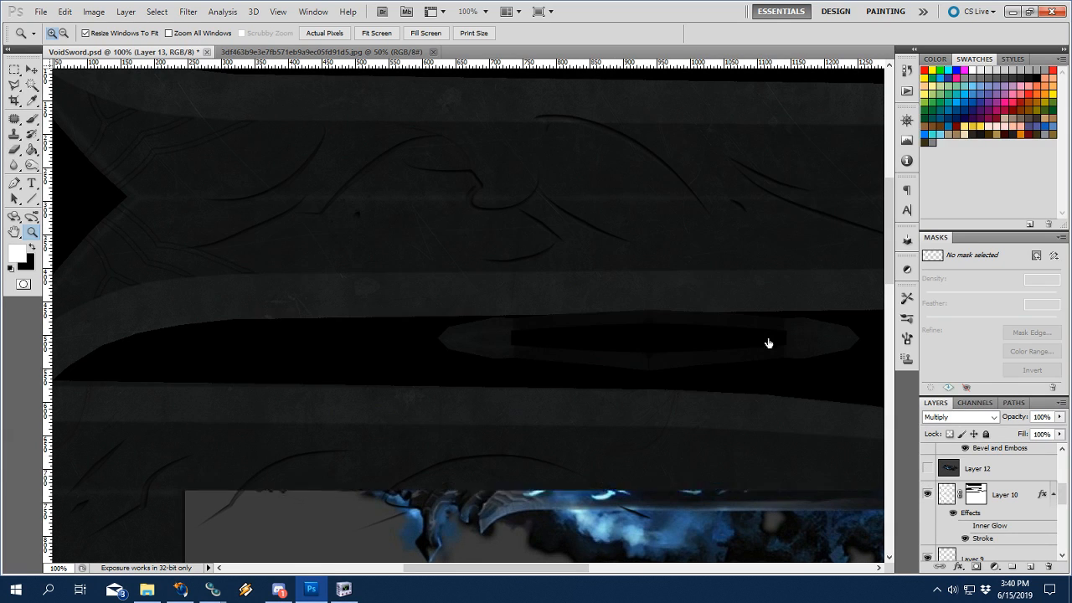
Rotate the whole canvas 90° counterclockwise.
click(92, 12)
mouse_move(142, 136)
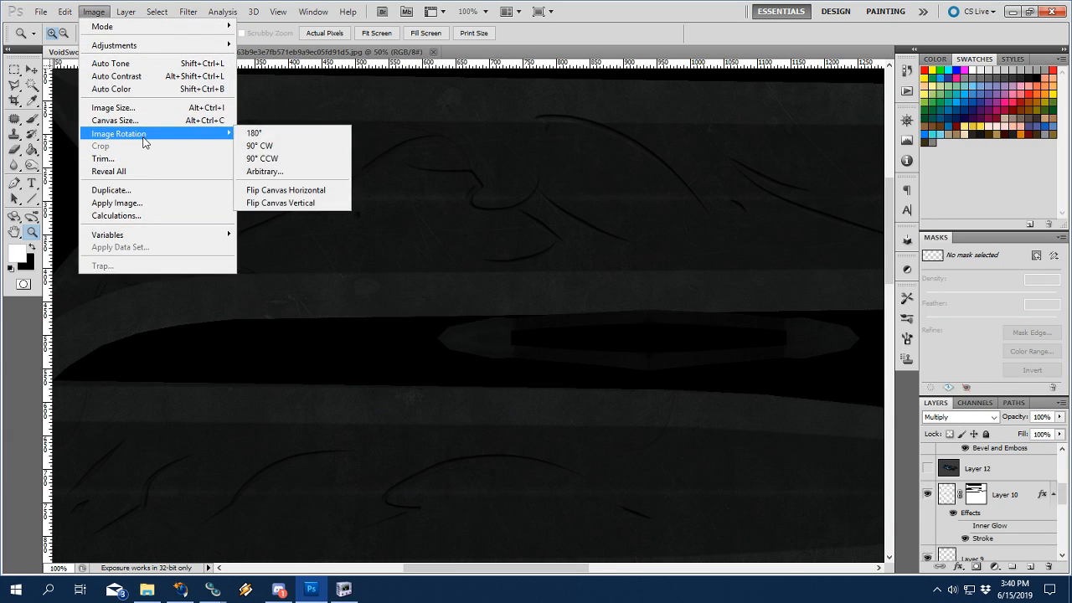
click(280, 158)
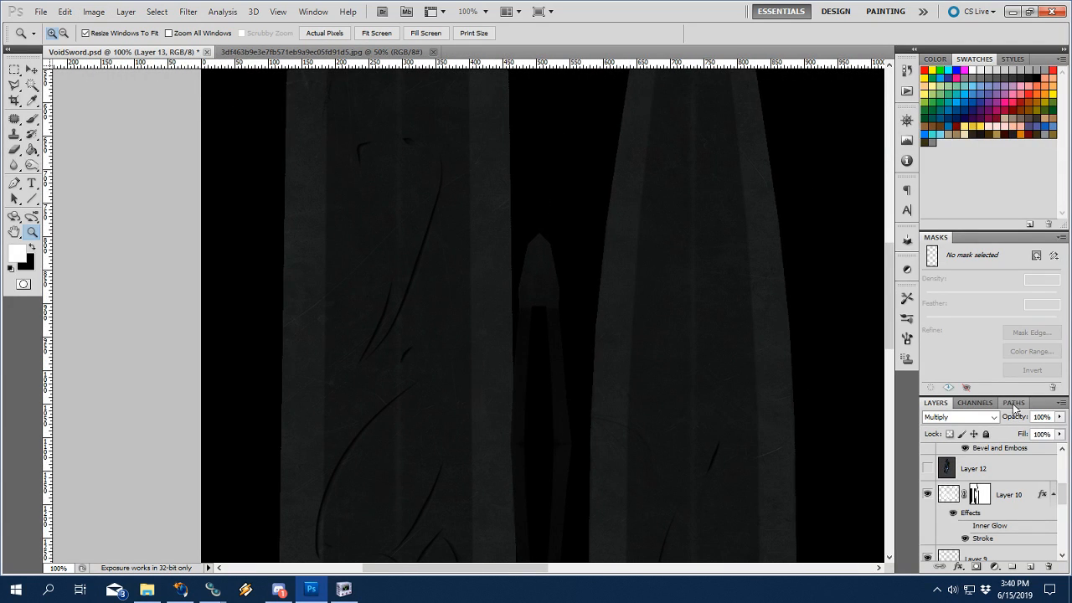
Show Layer 12 to compare the upright reference sword's glowing runes with the engraved markings, and hide the layer again.
click(927, 468)
drag(698, 516, 697, 471)
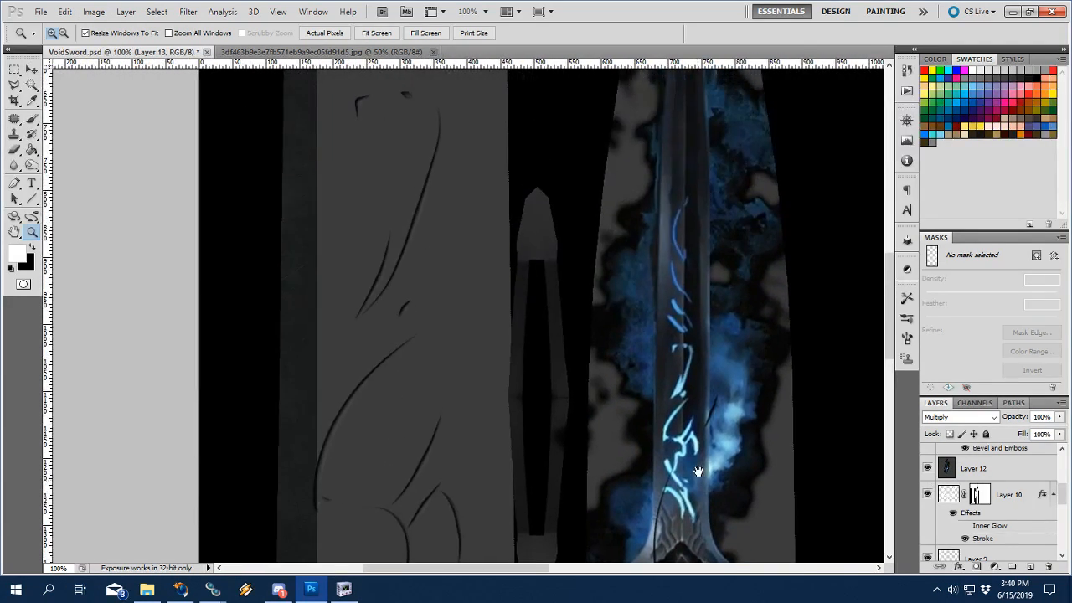
drag(628, 304, 632, 273)
drag(637, 411, 645, 376)
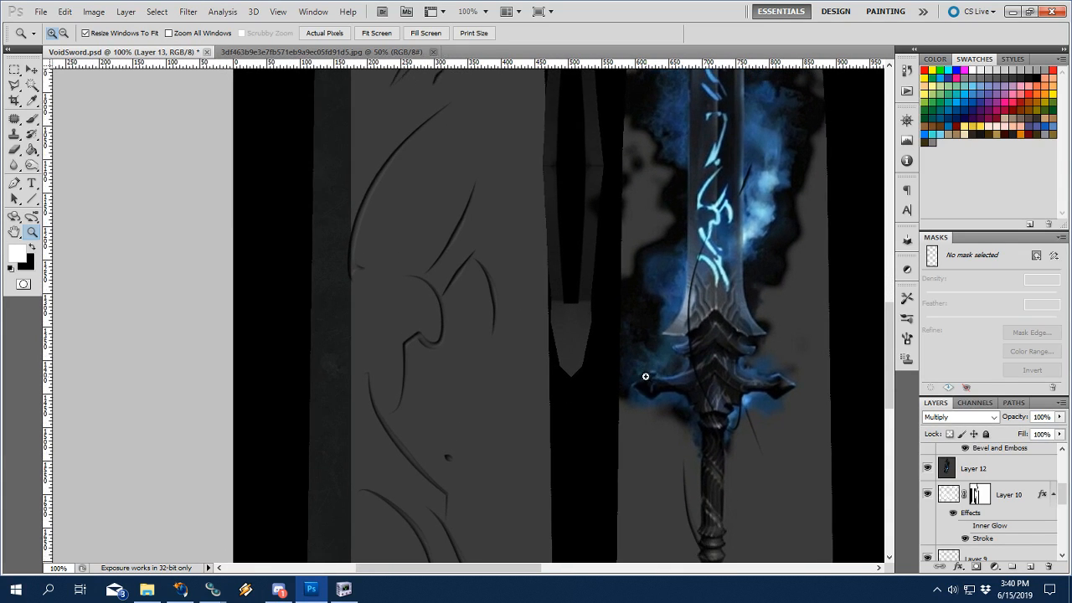
drag(638, 441, 641, 411)
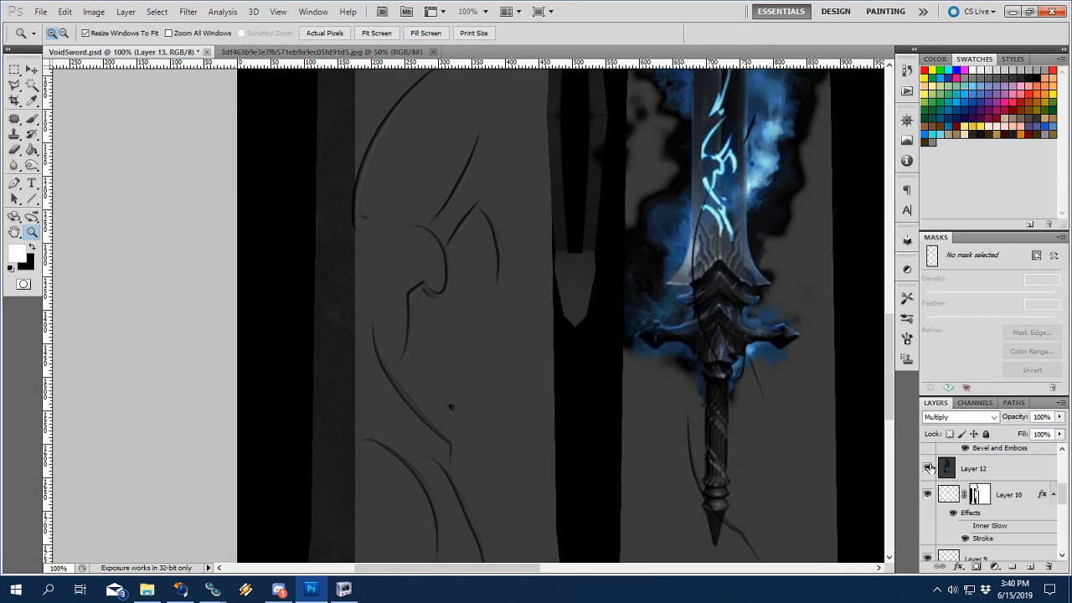
drag(773, 256, 747, 261)
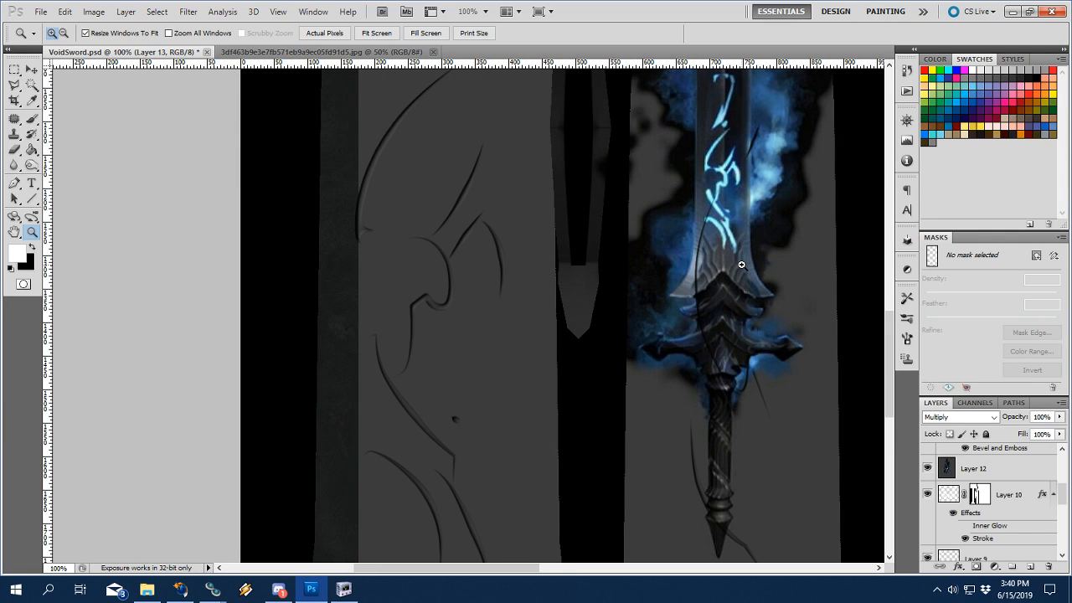
drag(725, 350, 715, 360)
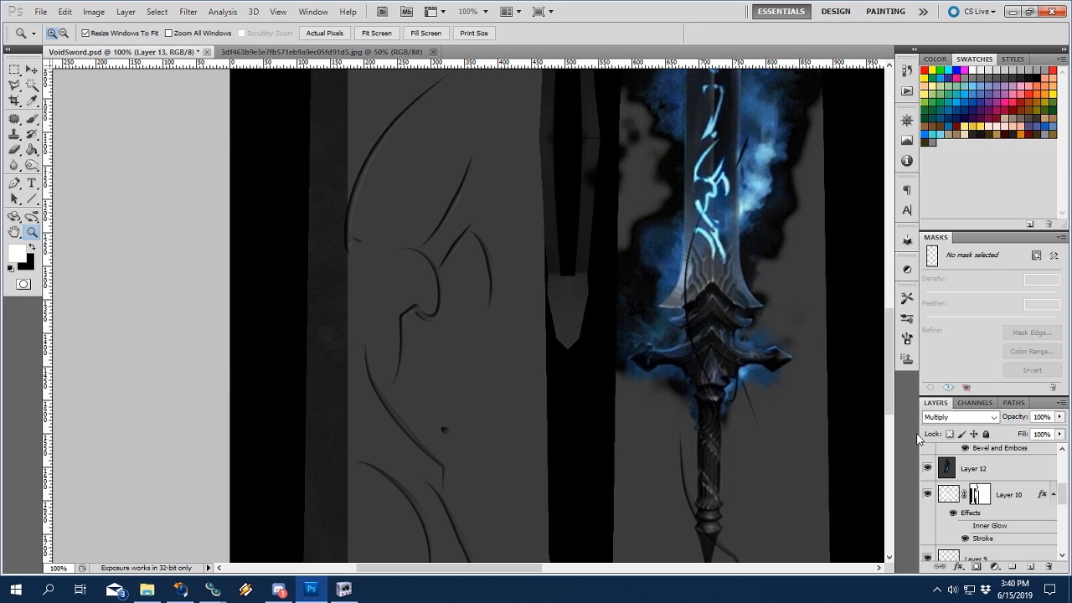
click(926, 468)
click(463, 245)
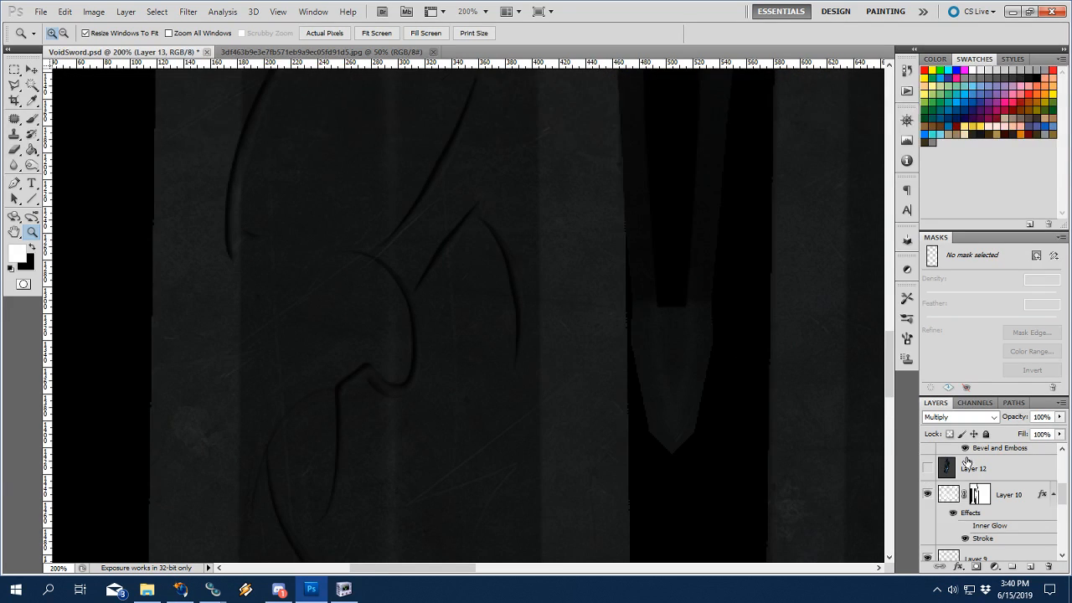
Turn off Layer 13's Inner Glow and Bevel and Emboss effects and set its blend mode to Normal.
click(955, 491)
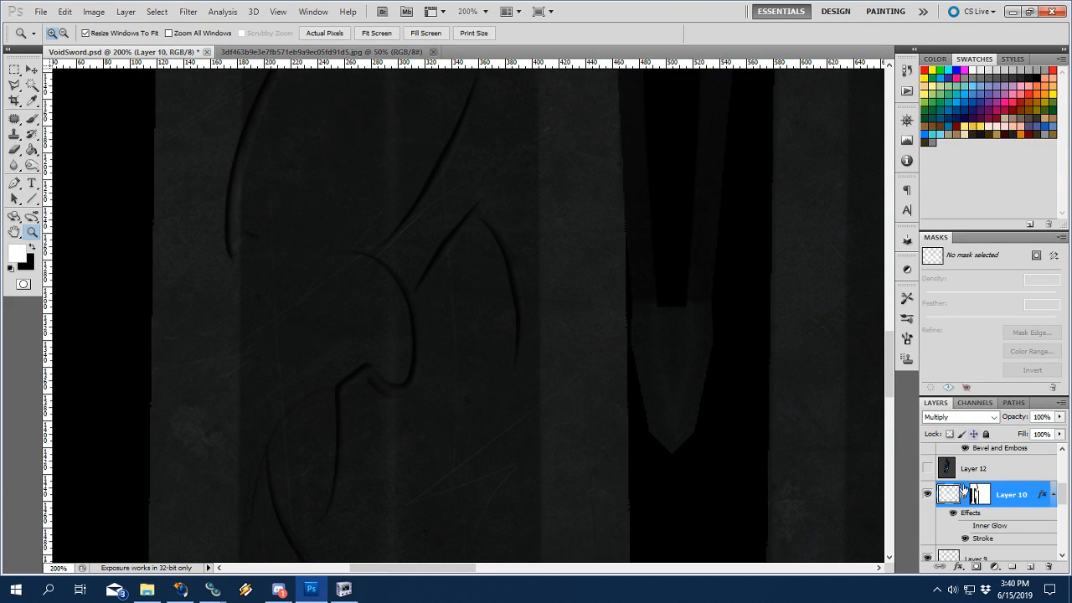
click(965, 538)
scroll(964, 532, up, 2)
click(944, 459)
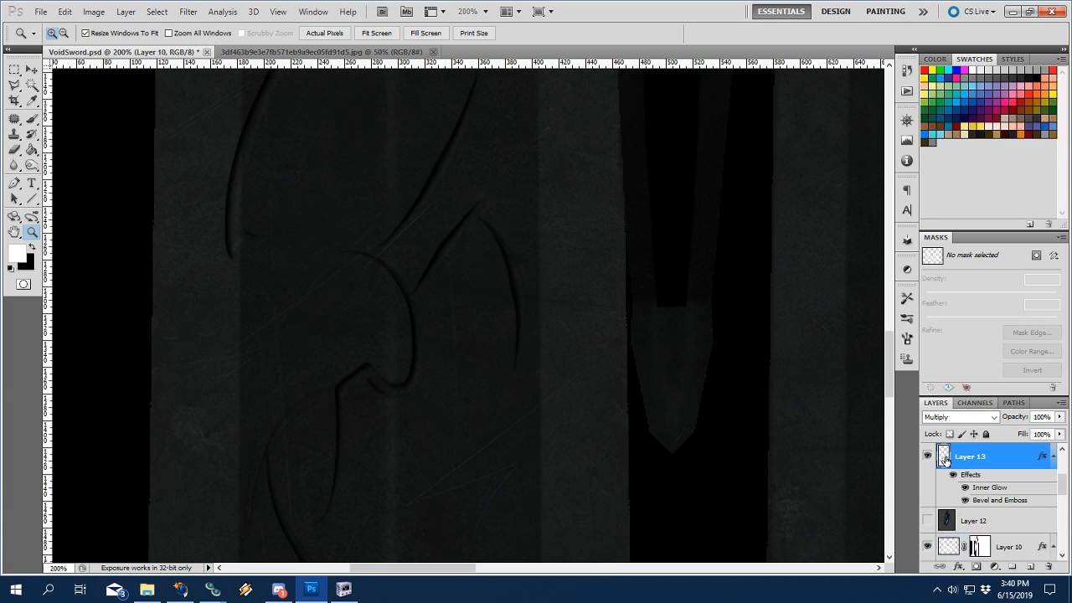
click(964, 487)
click(964, 500)
click(993, 417)
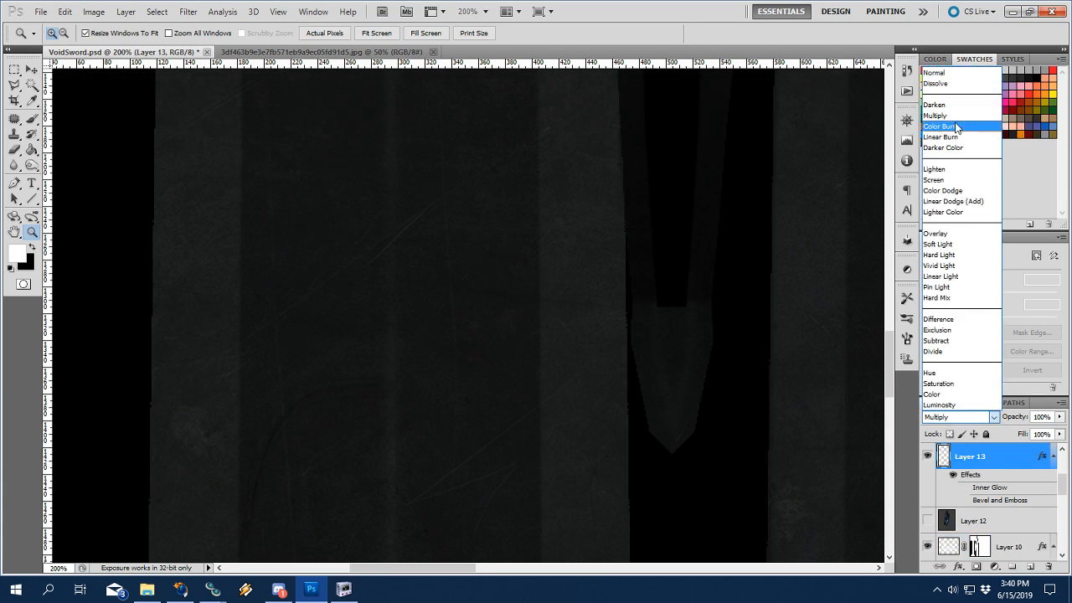
click(934, 73)
Show the Layer 12 reference and paint white over the short diagonal rune stroke on Layer 13 with the Brush.
drag(617, 287, 652, 326)
key(n)
key(b)
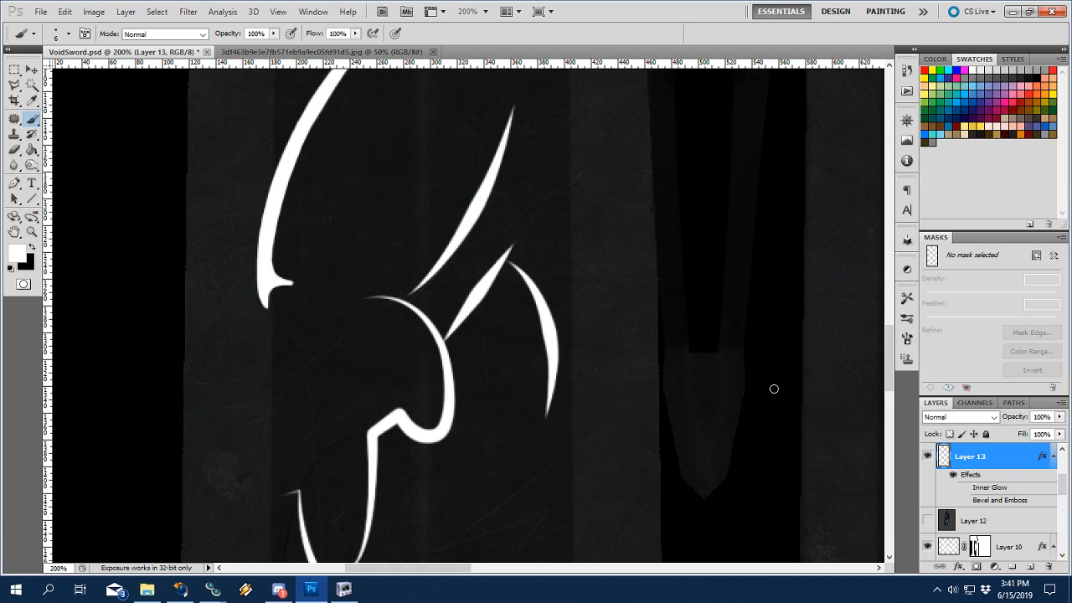
click(927, 520)
drag(782, 400, 520, 434)
mouse_move(504, 275)
mouse_down()
mouse_move(610, 294)
mouse_move(554, 298)
mouse_move(572, 298)
mouse_up()
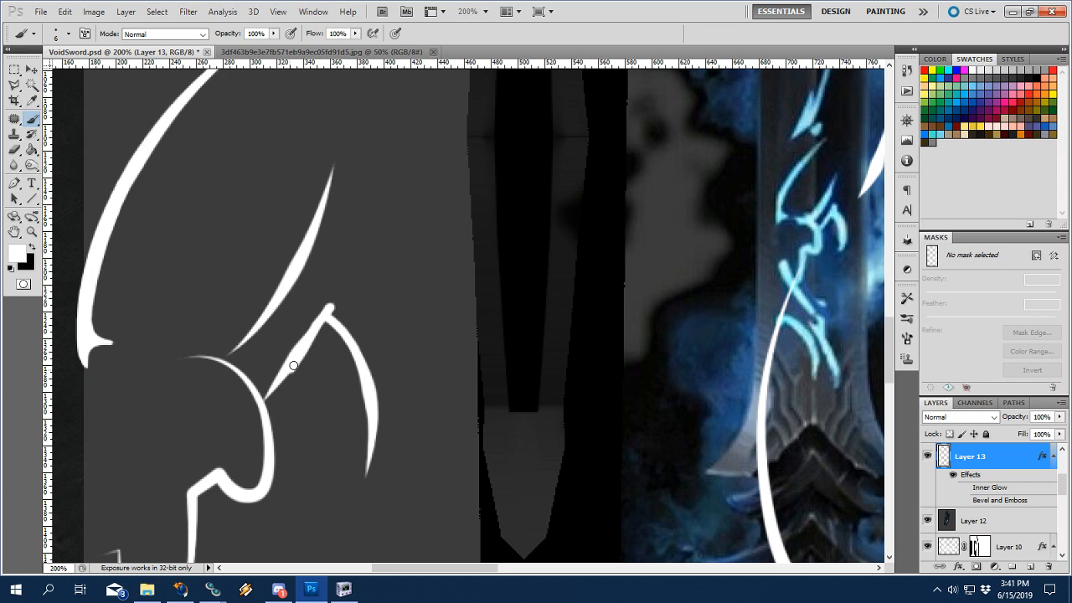
Hide Layer 13 and display the Work Path to compare the traced lines with the reference sword's runes.
key(z)
key(ctrl+0)
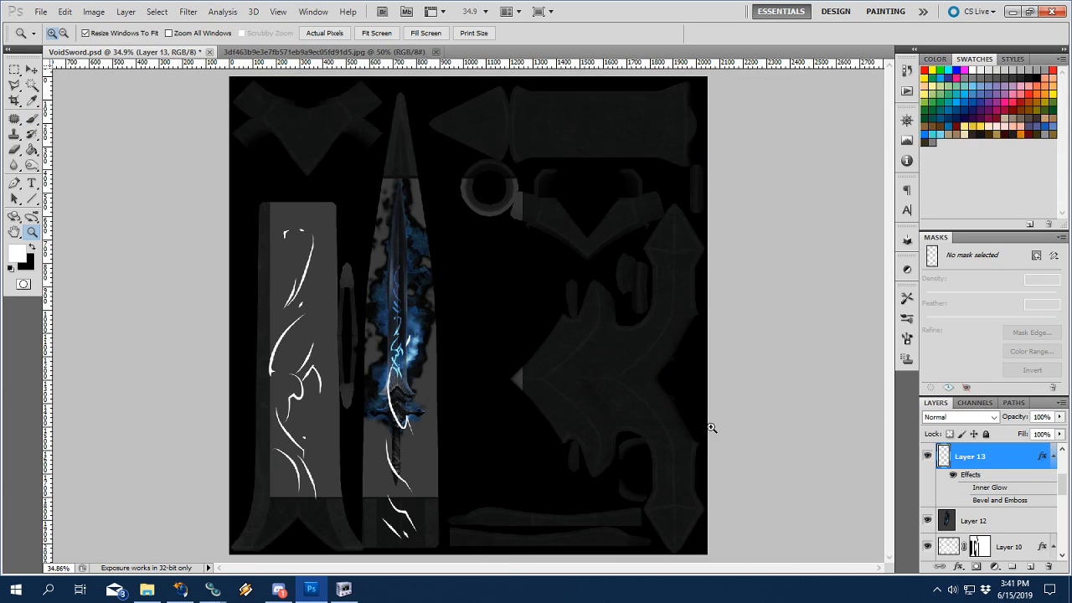
click(927, 456)
click(1012, 402)
click(967, 494)
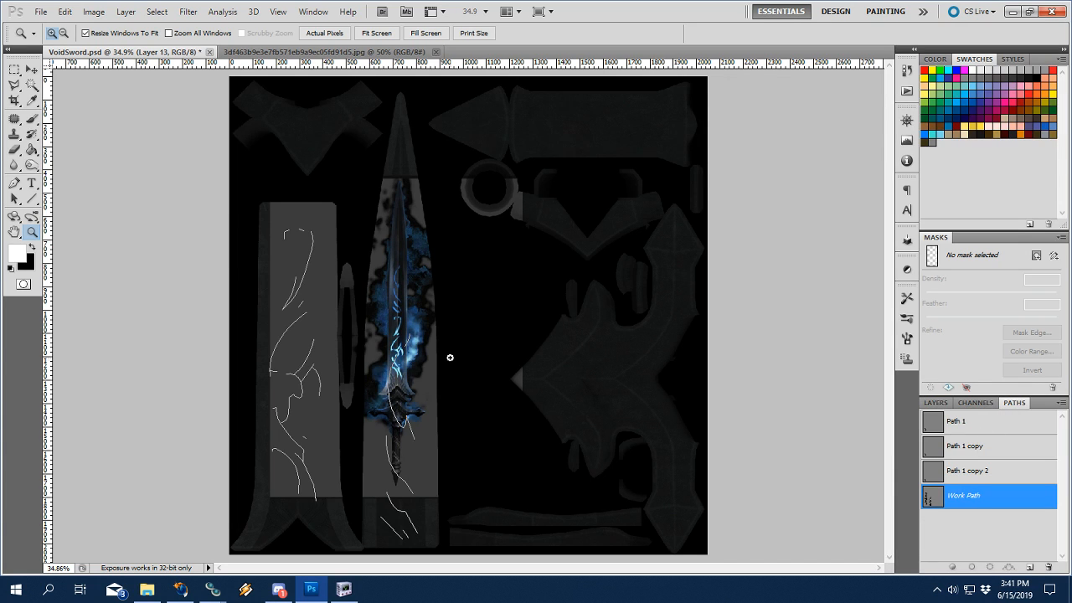
click(318, 330)
click(464, 303)
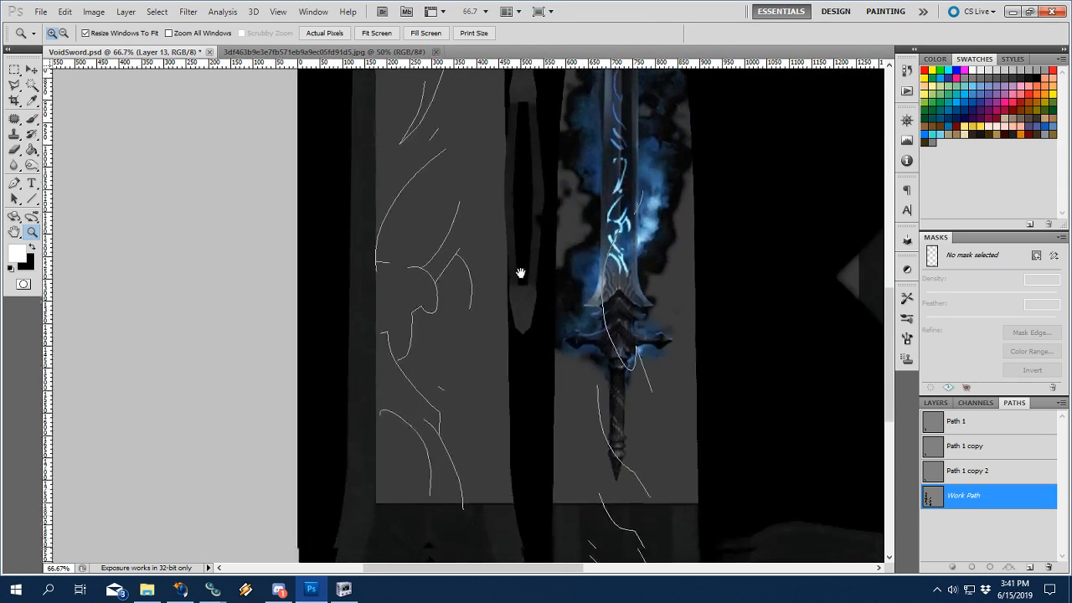
drag(520, 273, 497, 306)
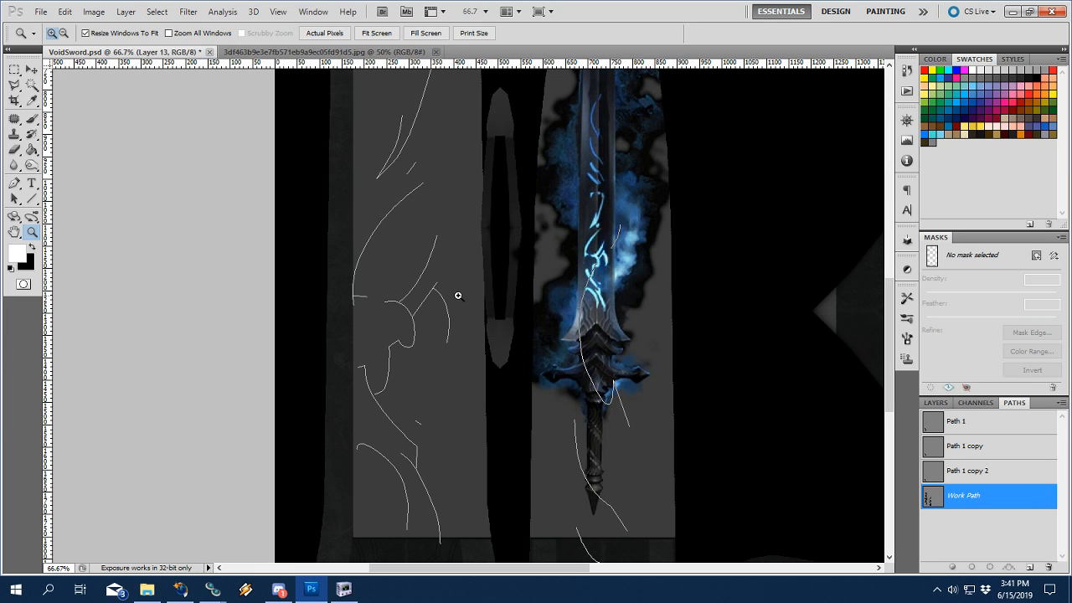
Show Layer 13 again with the Work Path over it, leaving its layer style settings as they are.
click(935, 403)
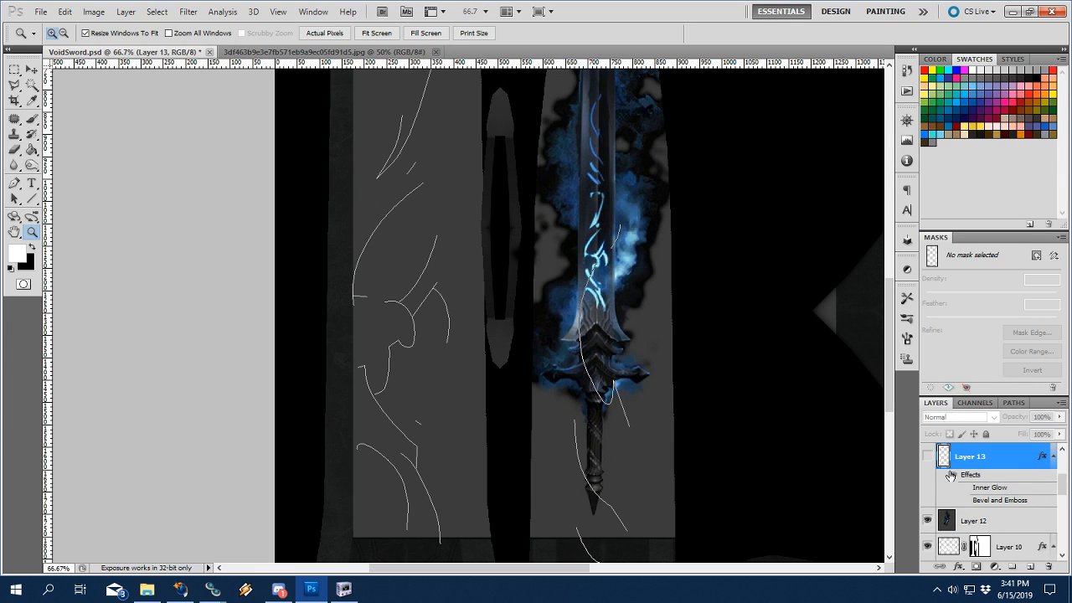
click(926, 456)
double_click(940, 461)
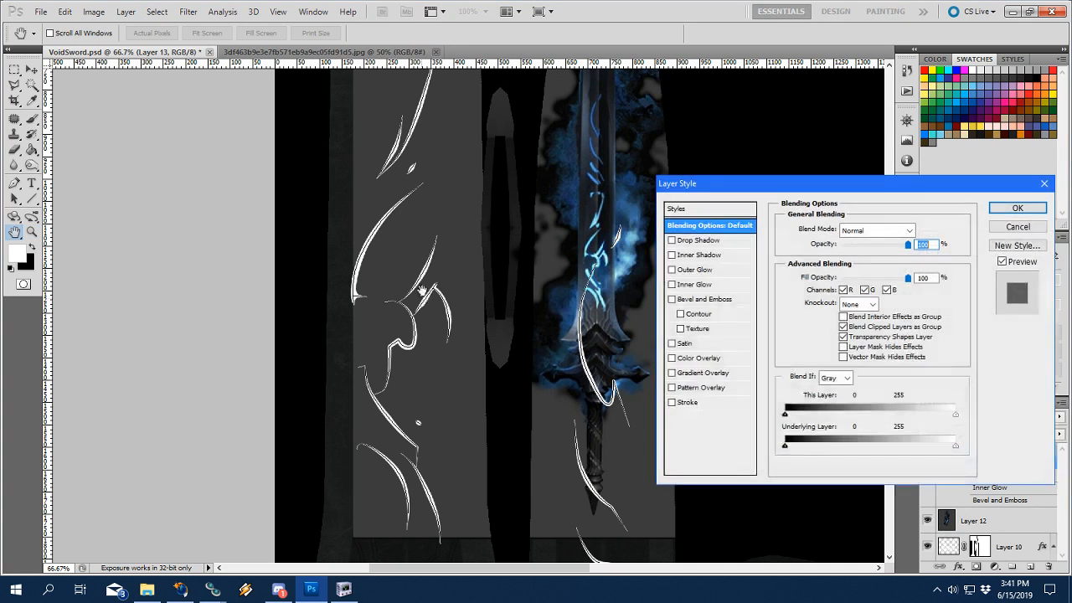
click(1035, 226)
Touch up the diagonal rune stroke and its tip with the Brush, and erase the bulge along its lower edge.
click(432, 288)
click(440, 288)
click(455, 300)
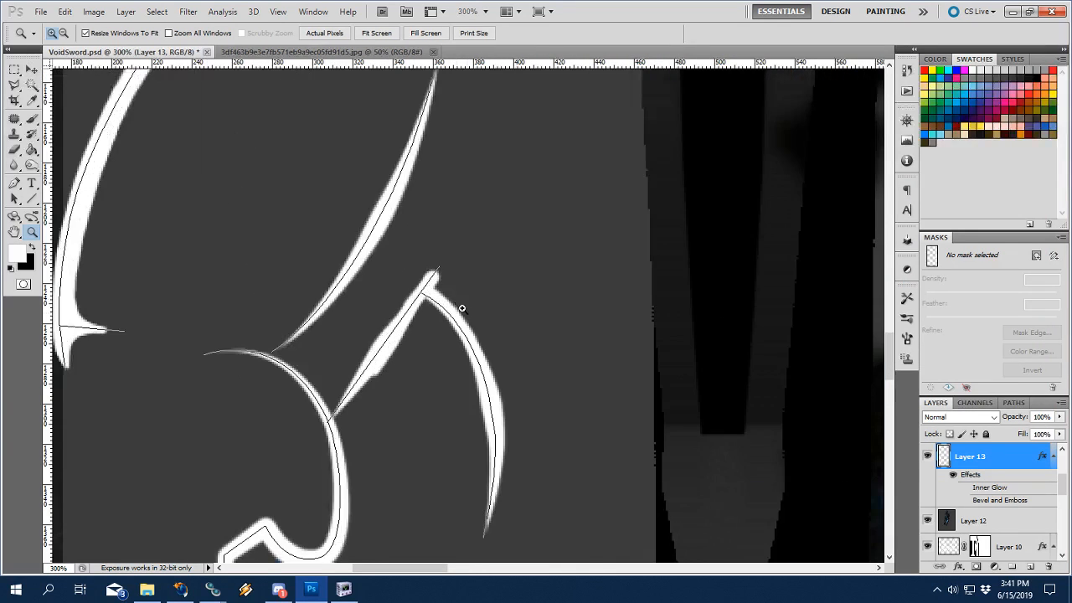
drag(476, 335, 456, 307)
alt+click(463, 305)
drag(550, 343, 480, 360)
key(b)
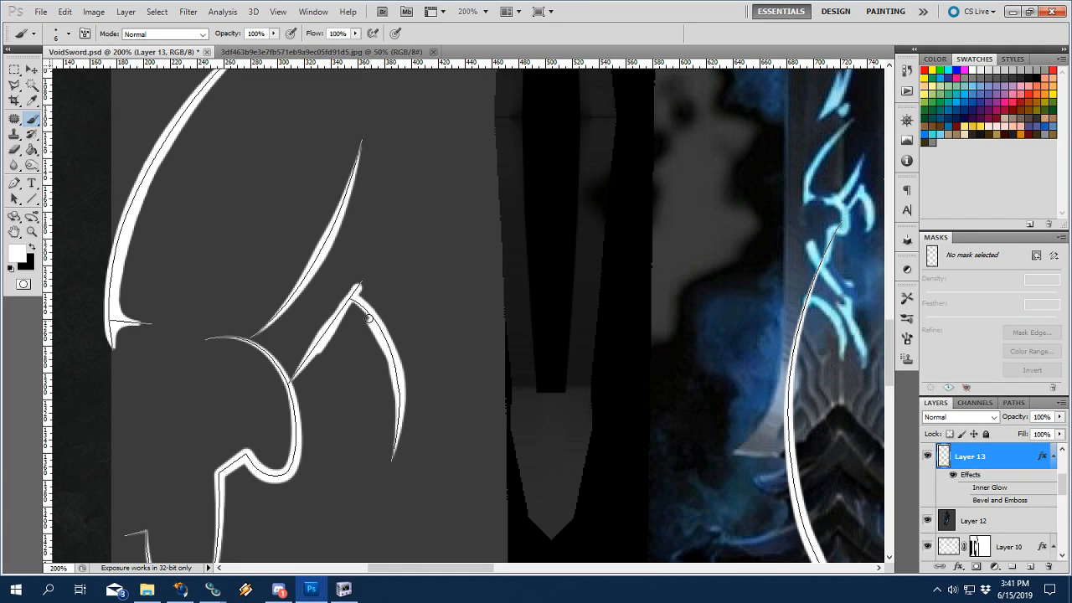
drag(422, 348, 502, 347)
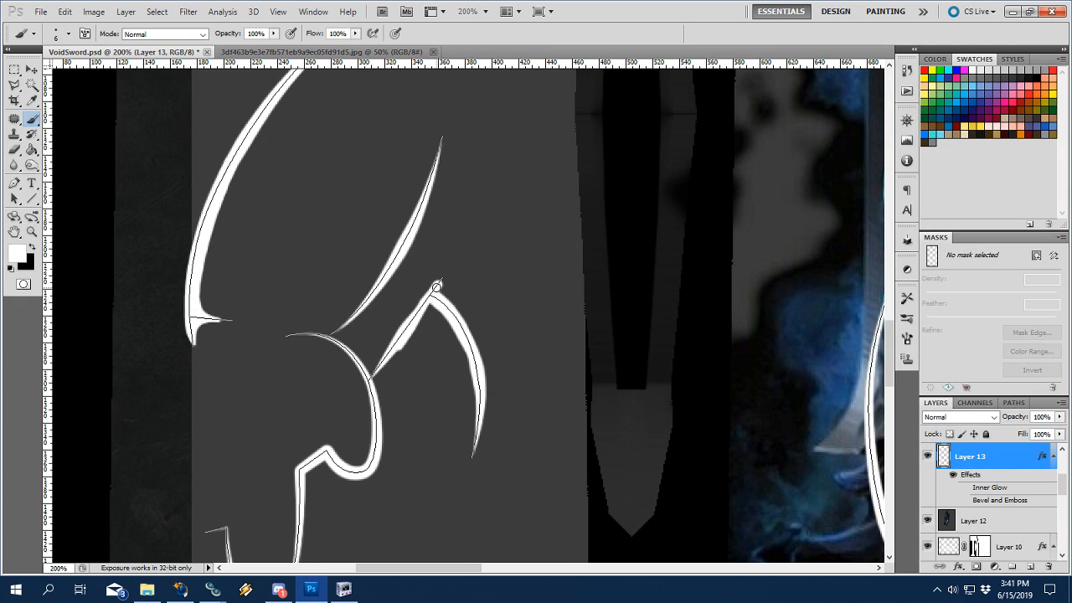
key(e)
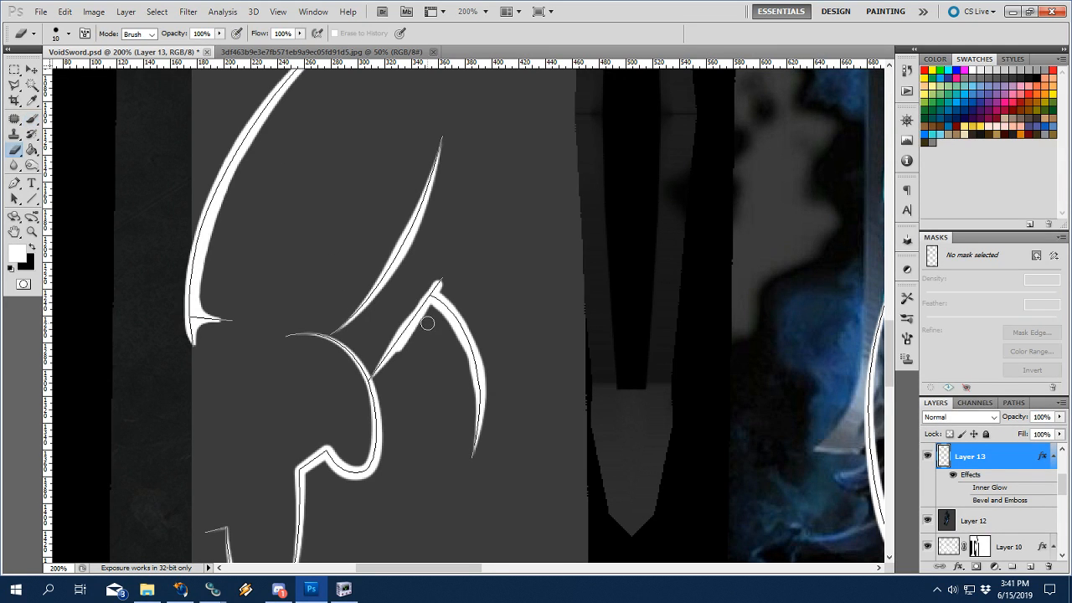
mouse_move(545, 323)
mouse_down()
mouse_move(430, 323)
mouse_move(512, 324)
mouse_up()
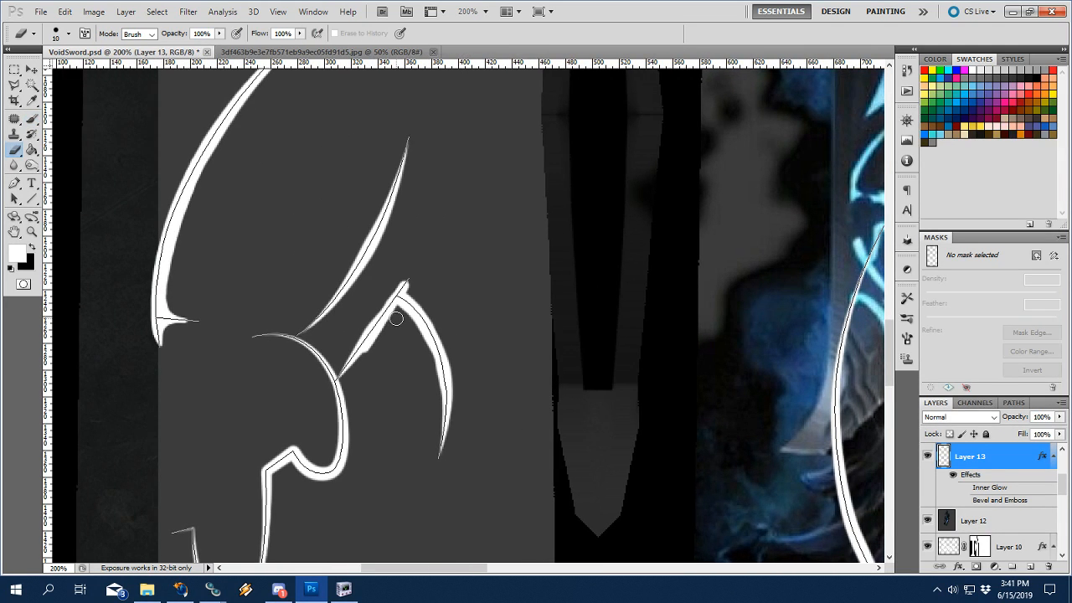
drag(396, 318, 361, 360)
mouse_move(442, 330)
mouse_down()
mouse_move(397, 327)
mouse_move(461, 322)
mouse_up()
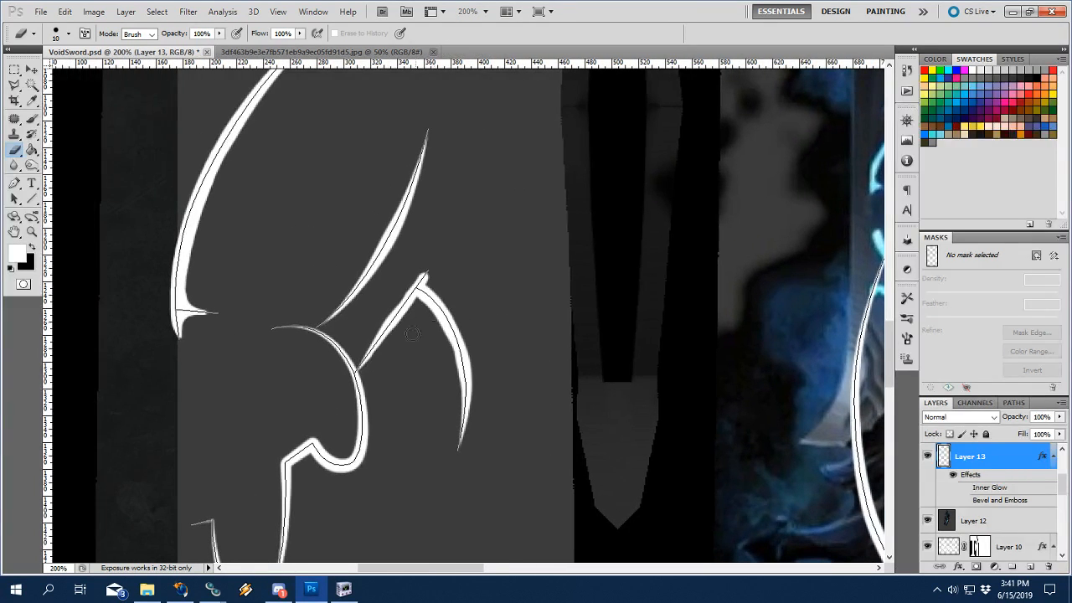
Thicken the lower end of the diagonal rune stroke with white, and trim its edge with the Eraser.
key(b)
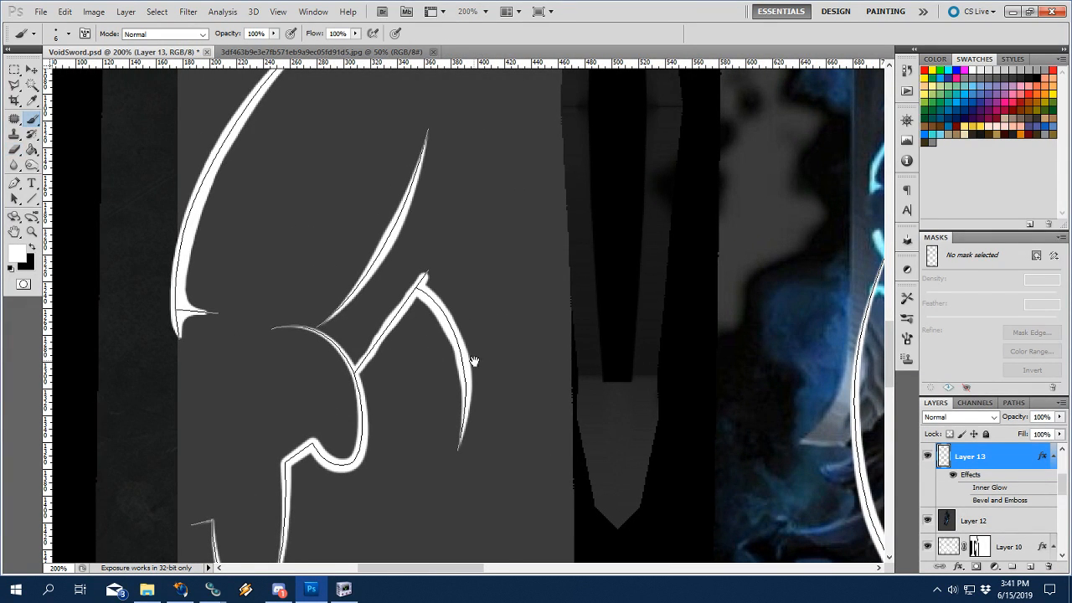
drag(474, 361, 491, 361)
key(e)
drag(430, 315, 397, 355)
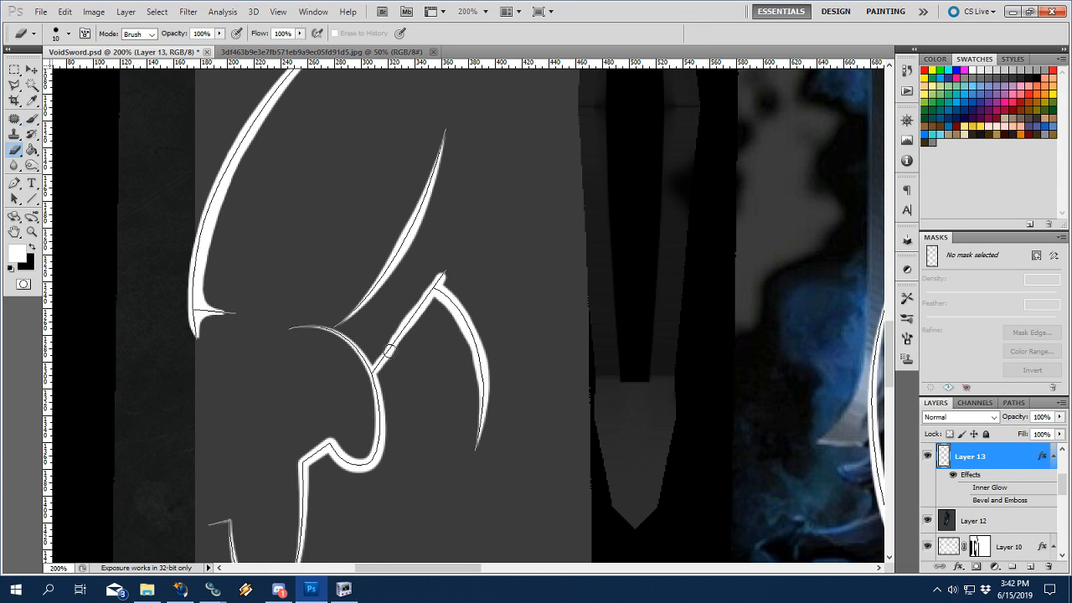
Set the Eraser size to 7 px and even out the diagonal rune stroke along the path line.
key(b)
key(e)
right_click(386, 315)
key(Down)
key(Down)
key(Down)
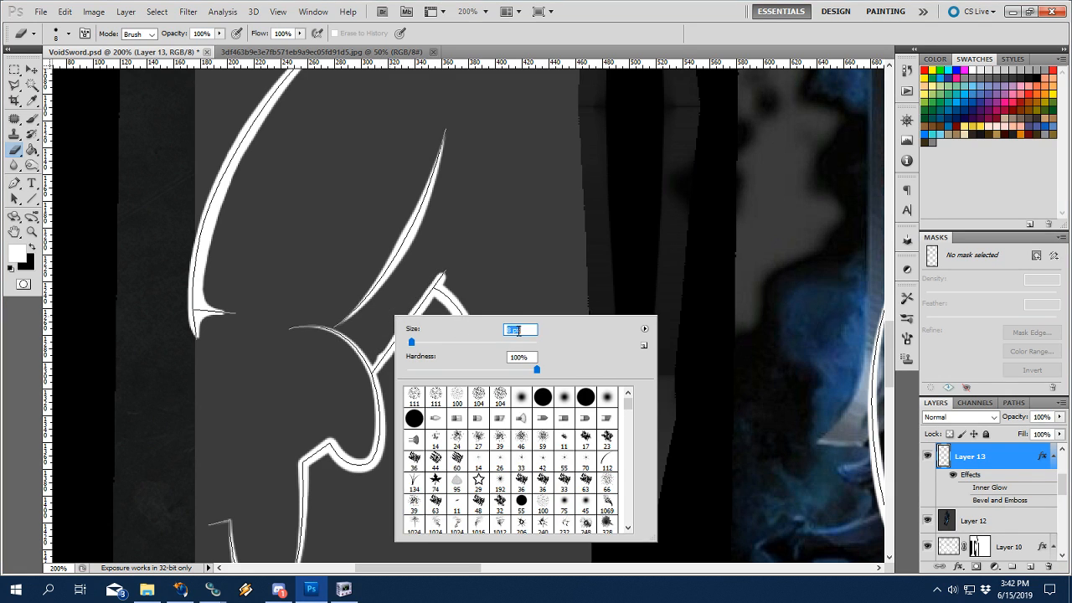
key(Return)
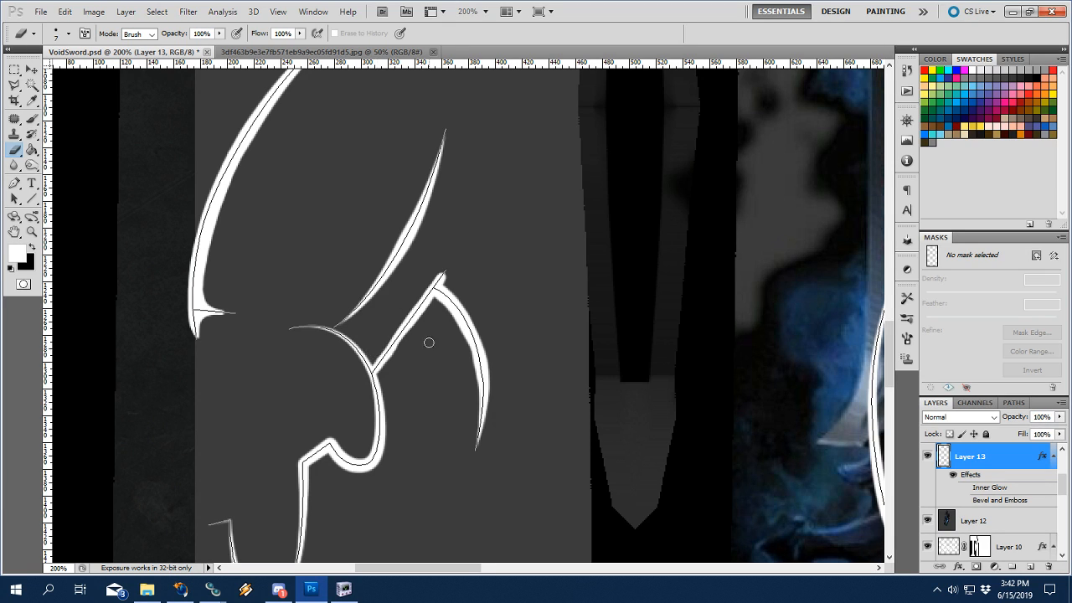
Hide Layer 13 and the Layer 12 reference, and deselect the Work Path to leave the plain sword texture.
click(928, 457)
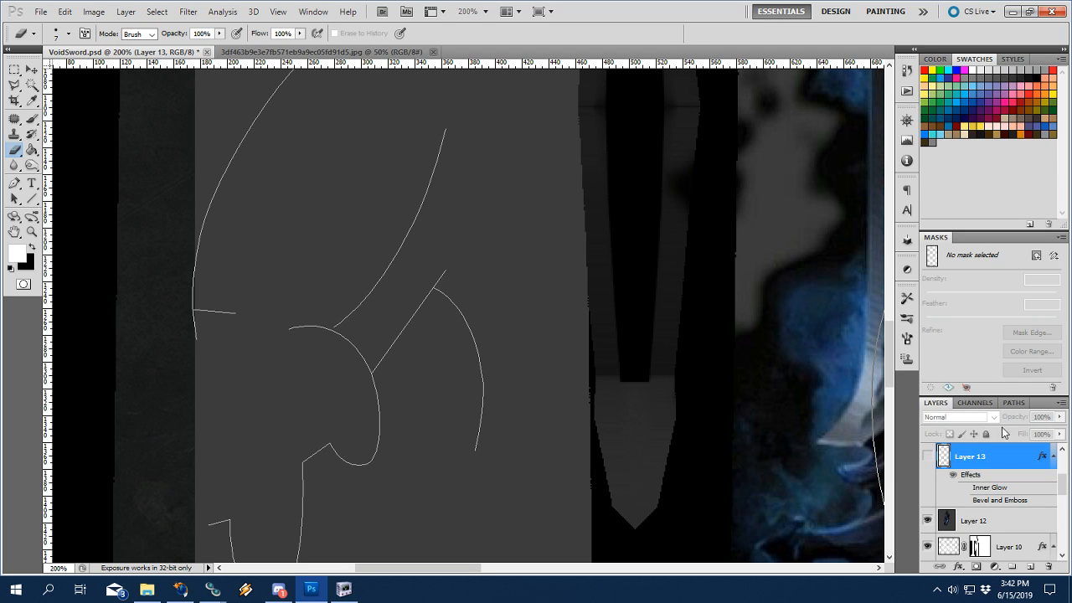
click(1014, 403)
click(968, 513)
click(935, 403)
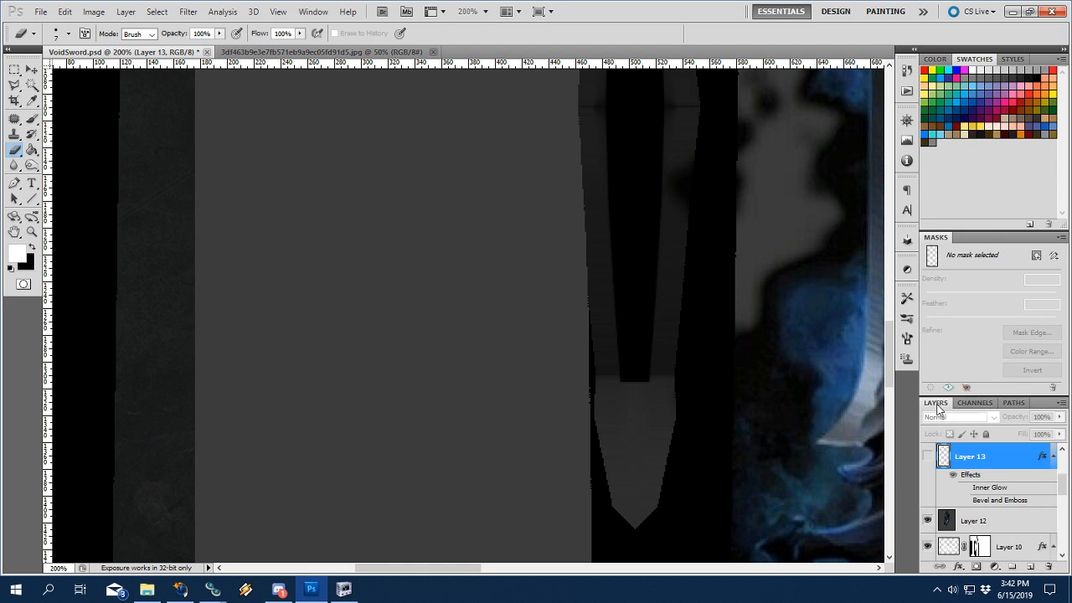
click(926, 520)
key(z)
key(ctrl+0)
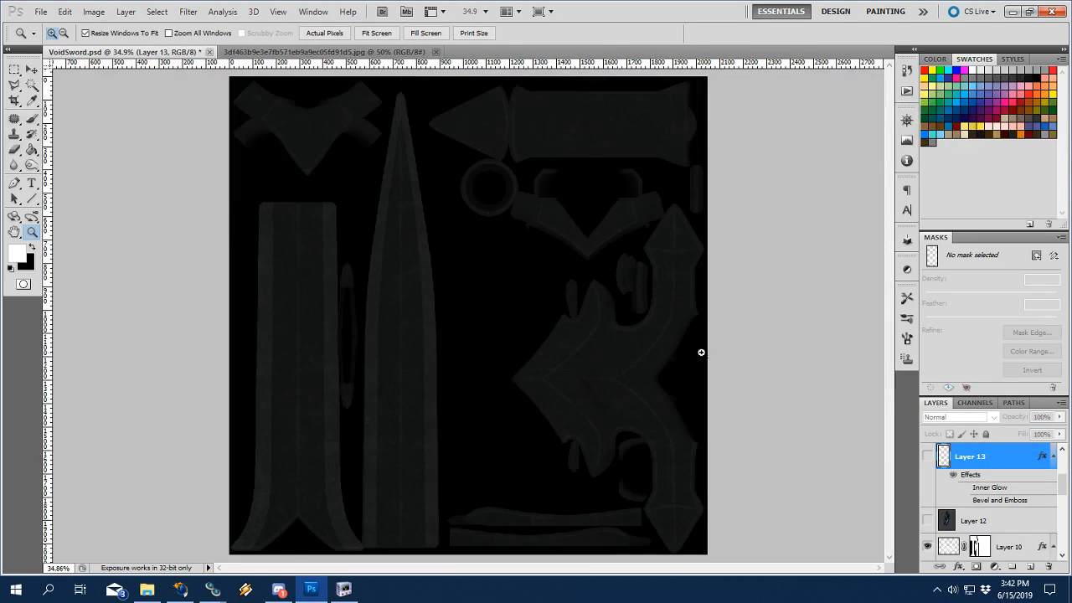
Rotate the whole canvas 90° clockwise.
click(93, 11)
mouse_move(142, 136)
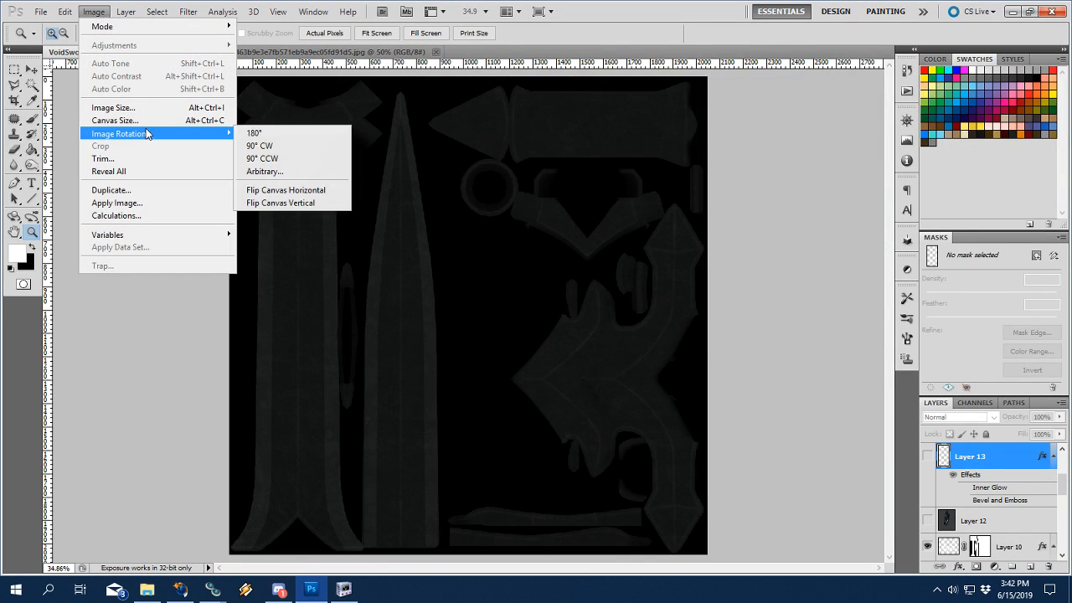
click(280, 145)
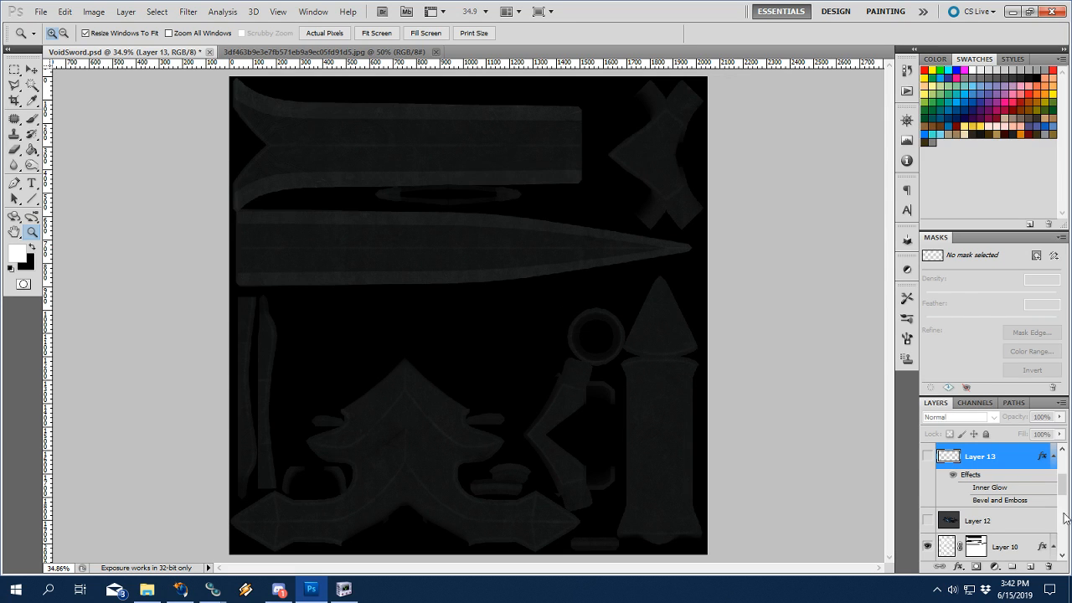
Add a new layer above Layer 13 and choose the 1000 px scratch brush, setting its size to 990 px.
click(1028, 569)
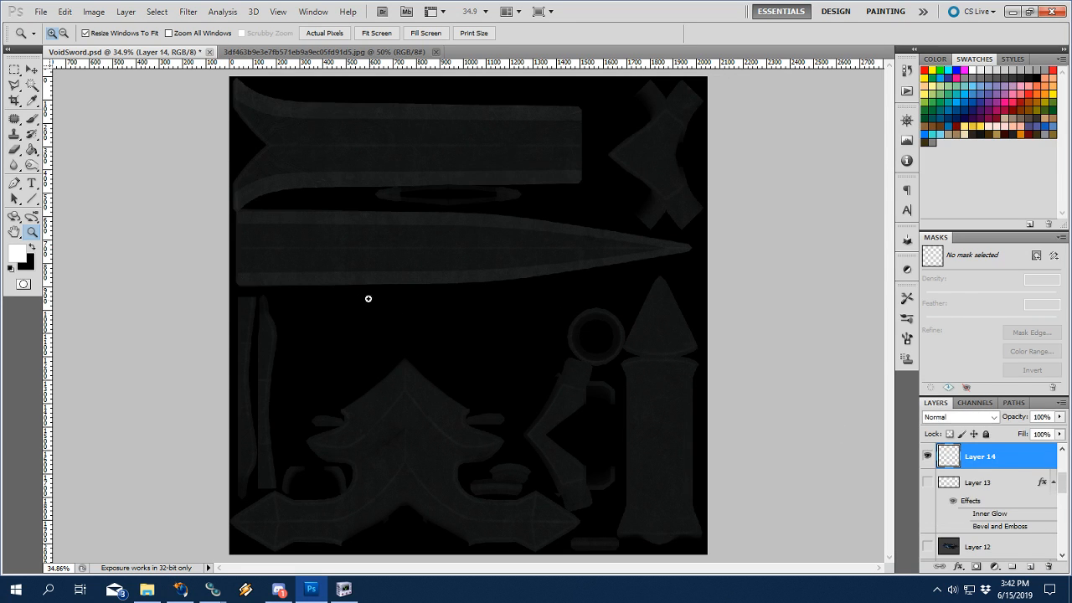
key(b)
right_click(485, 284)
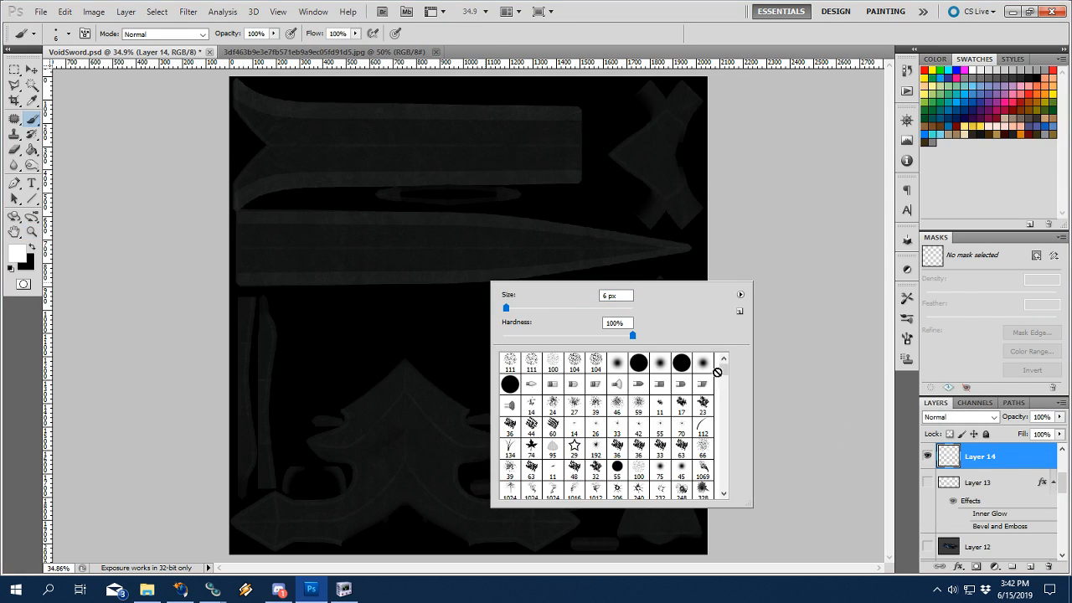
drag(723, 369, 723, 395)
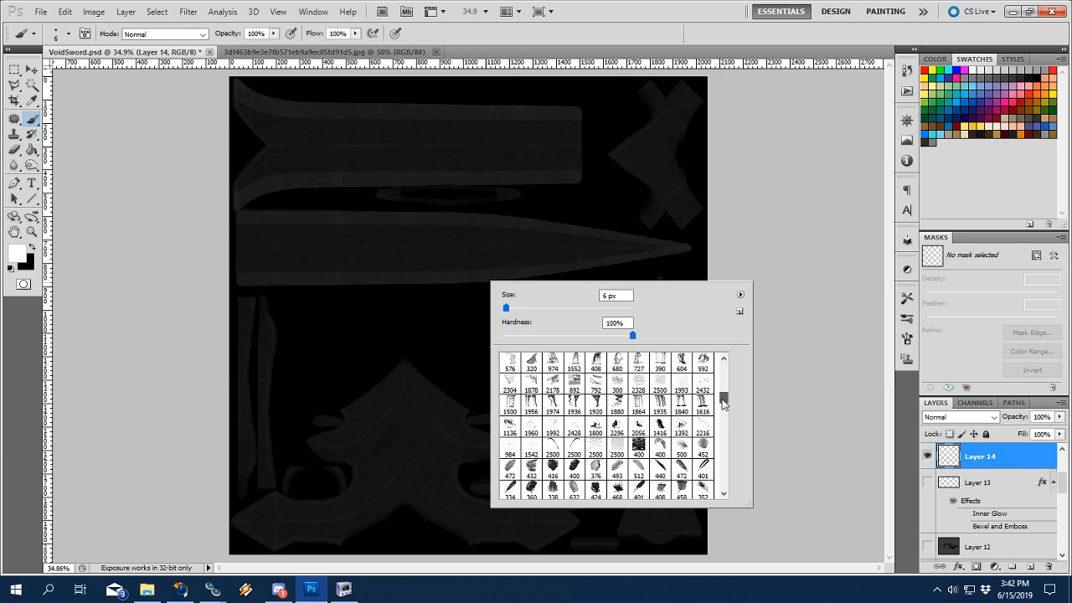
drag(723, 404, 724, 466)
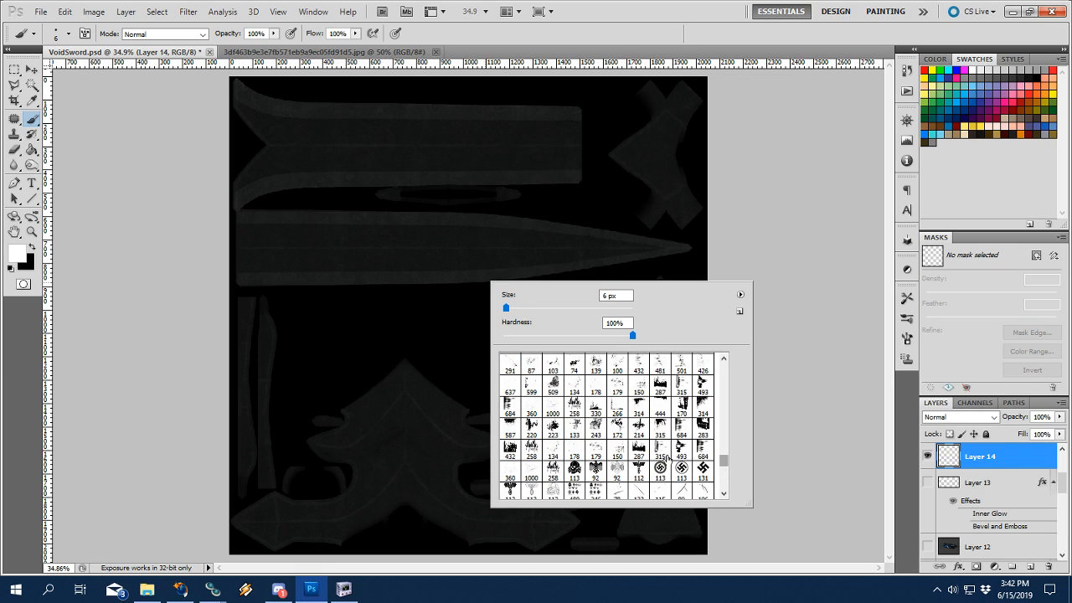
click(532, 471)
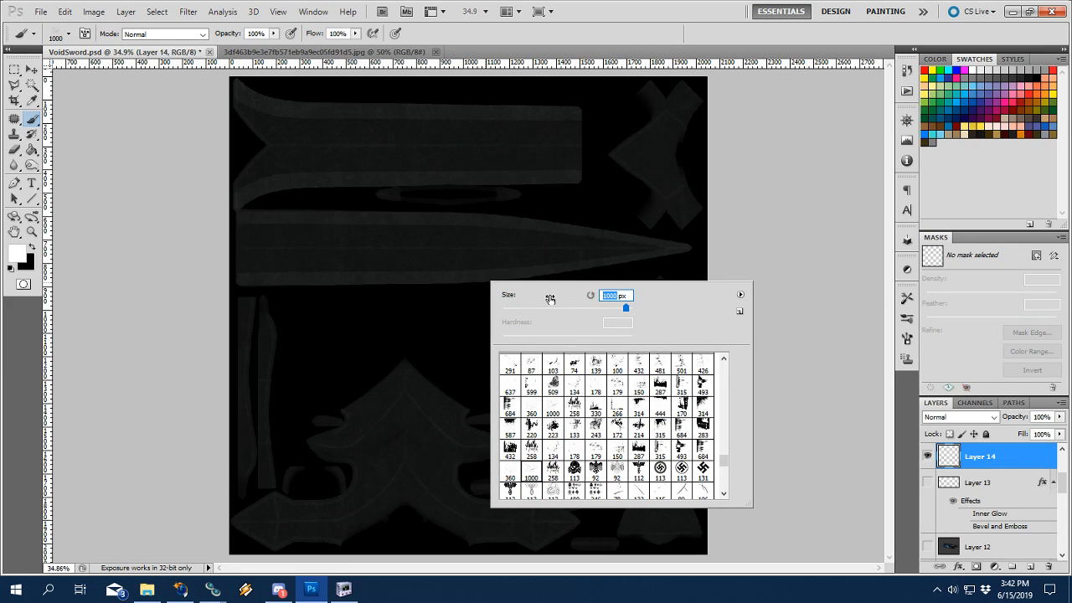
text(990)
key(Return)
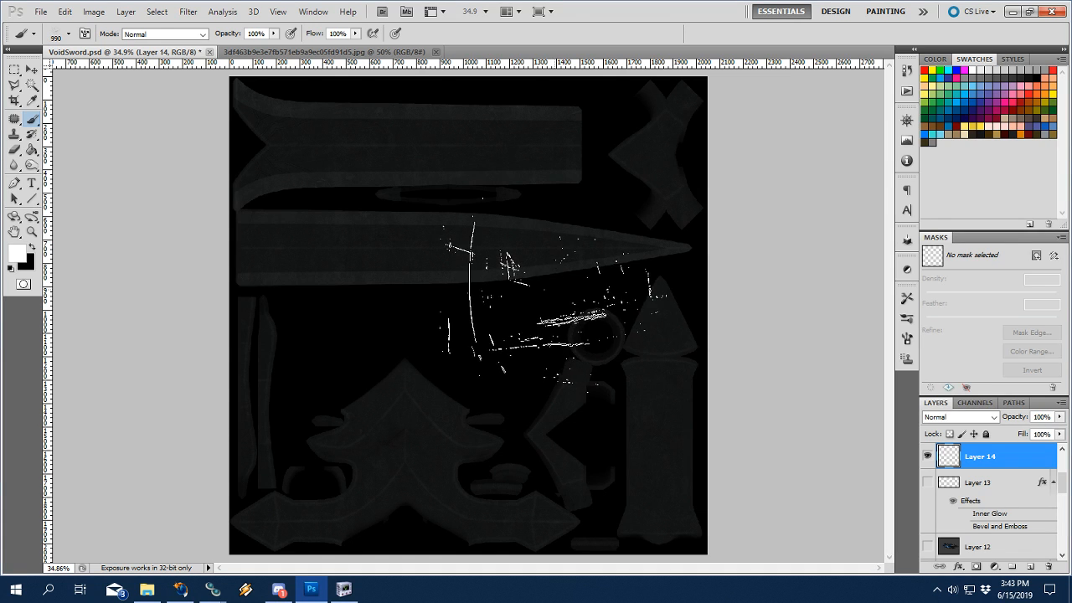
Enable Shape Dynamics for the scratch brush and set Angle Jitter to 100%.
click(906, 337)
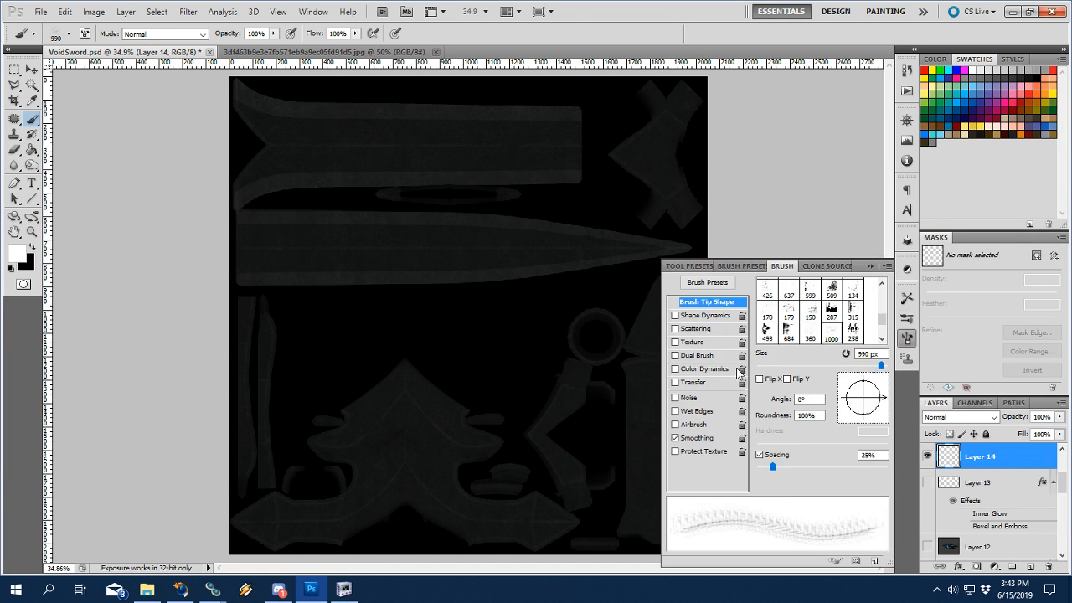
click(699, 315)
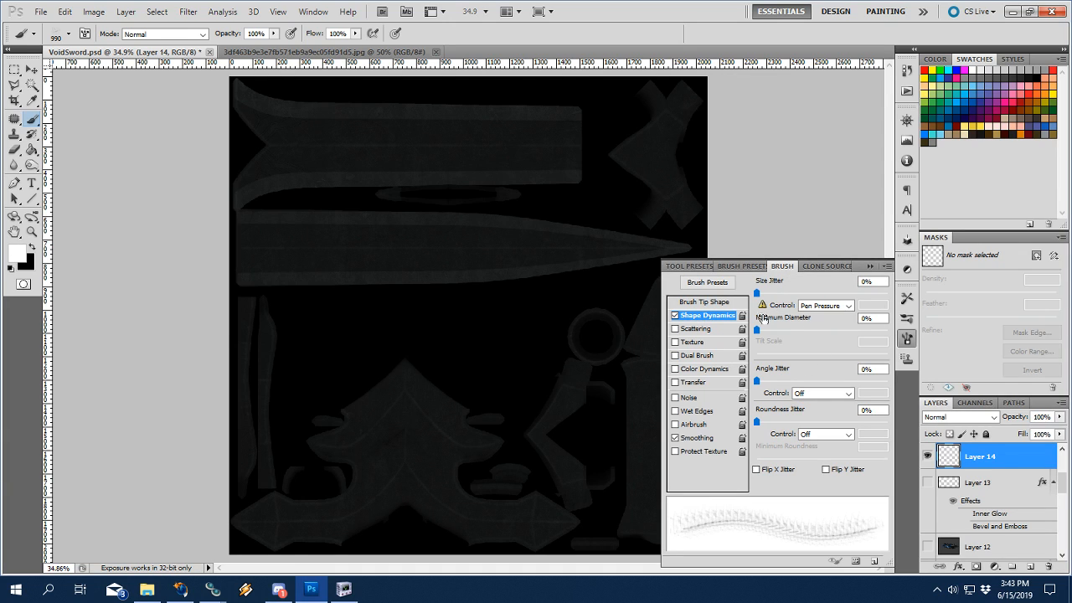
drag(758, 381, 887, 382)
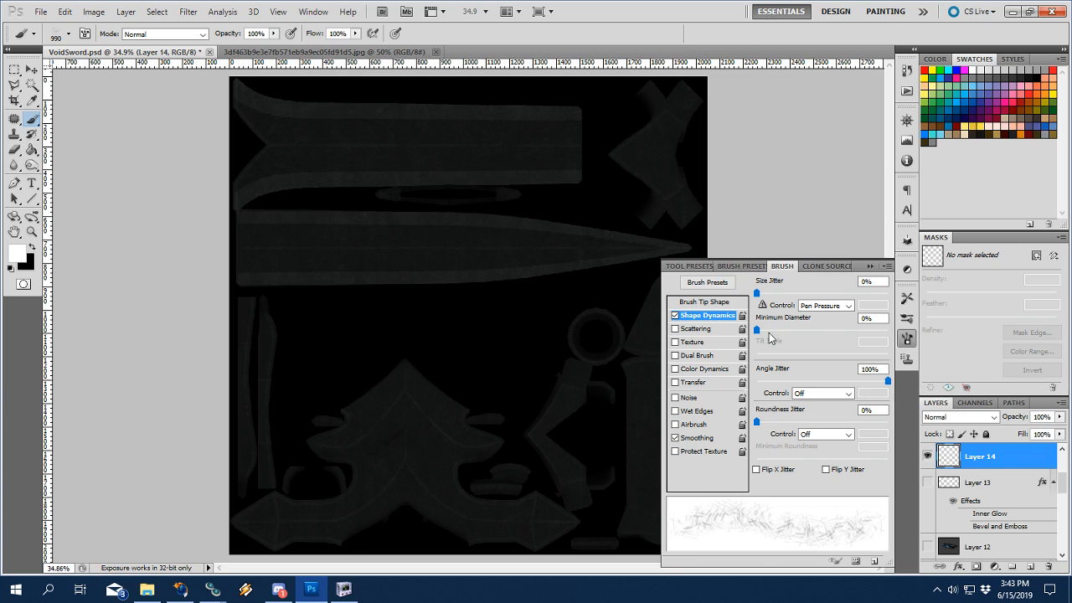
Enable Scattering for the scratch brush with Count 2, and set Angle Jitter to 83% and Size Jitter to 3%.
click(690, 329)
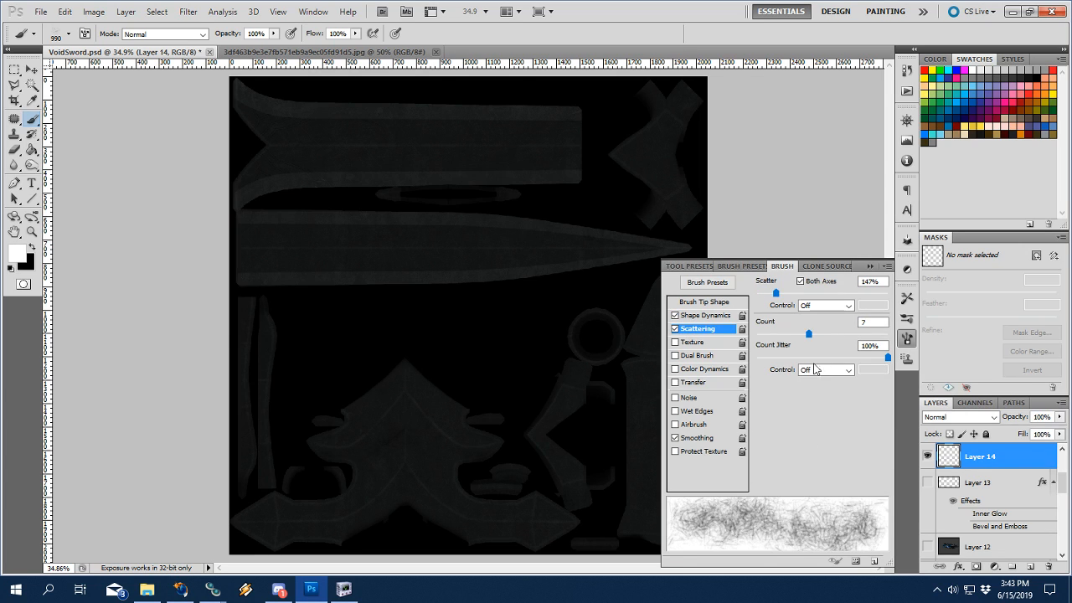
drag(806, 334, 765, 338)
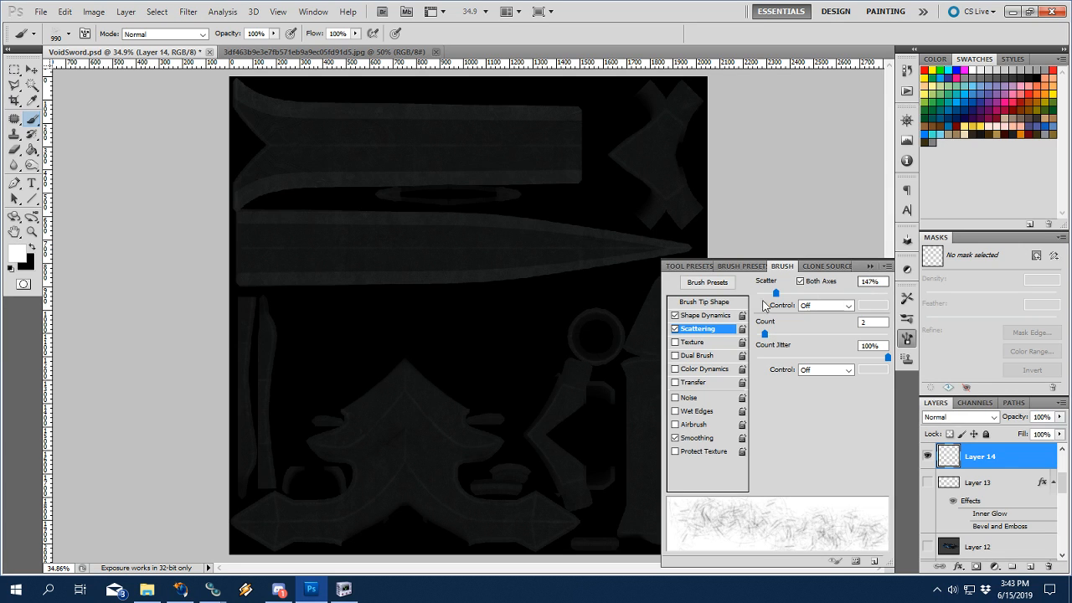
click(715, 316)
mouse_move(887, 381)
mouse_down()
mouse_move(760, 383)
mouse_move(941, 396)
mouse_move(829, 384)
mouse_move(867, 385)
mouse_up()
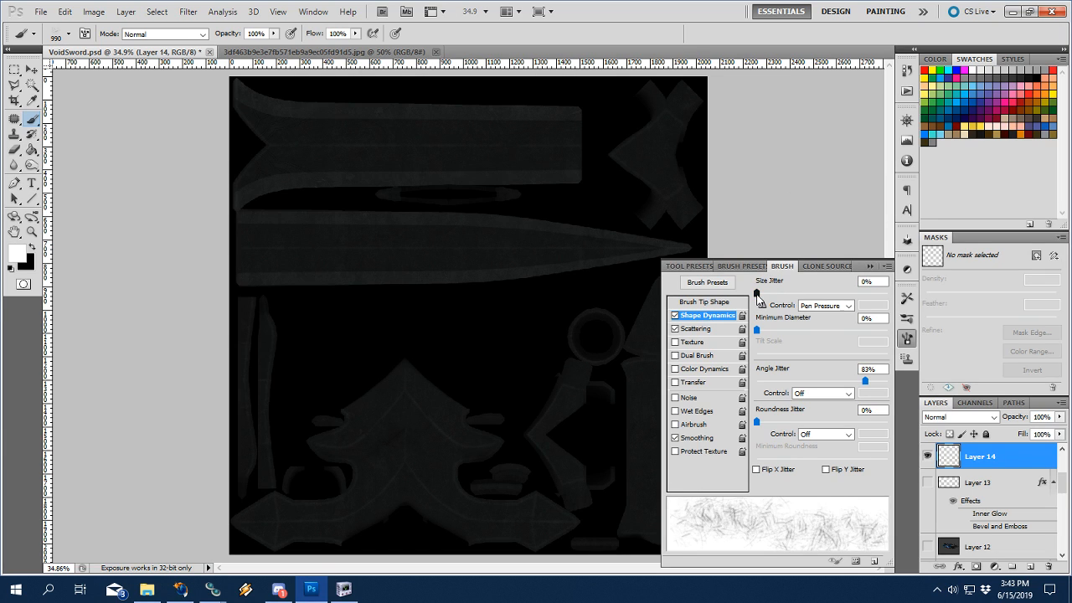
drag(756, 292, 759, 292)
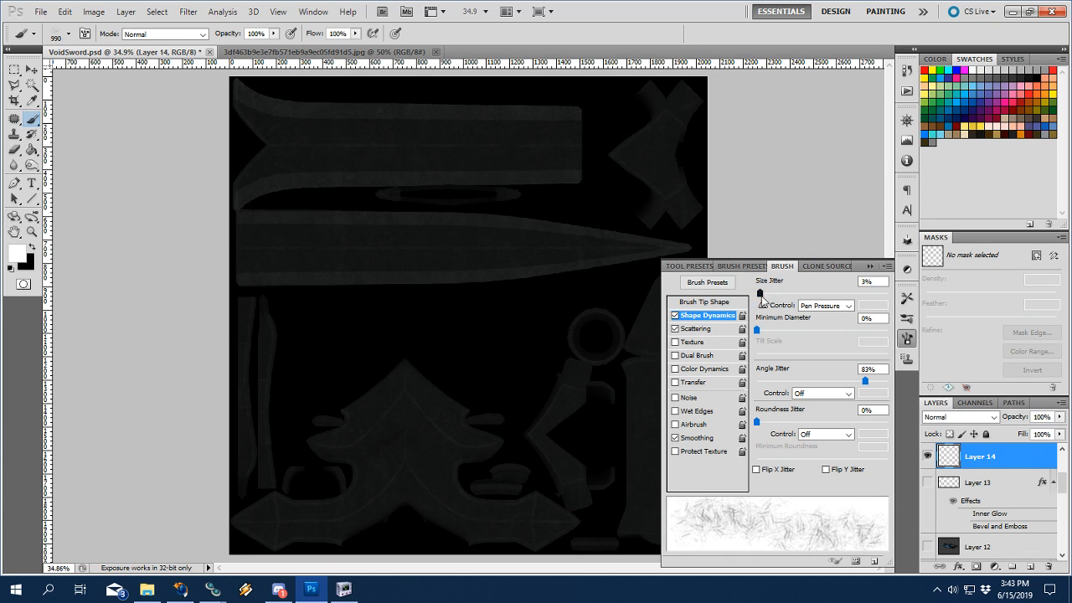
Paint white scratches across all the sword parts on Layer 14.
click(868, 266)
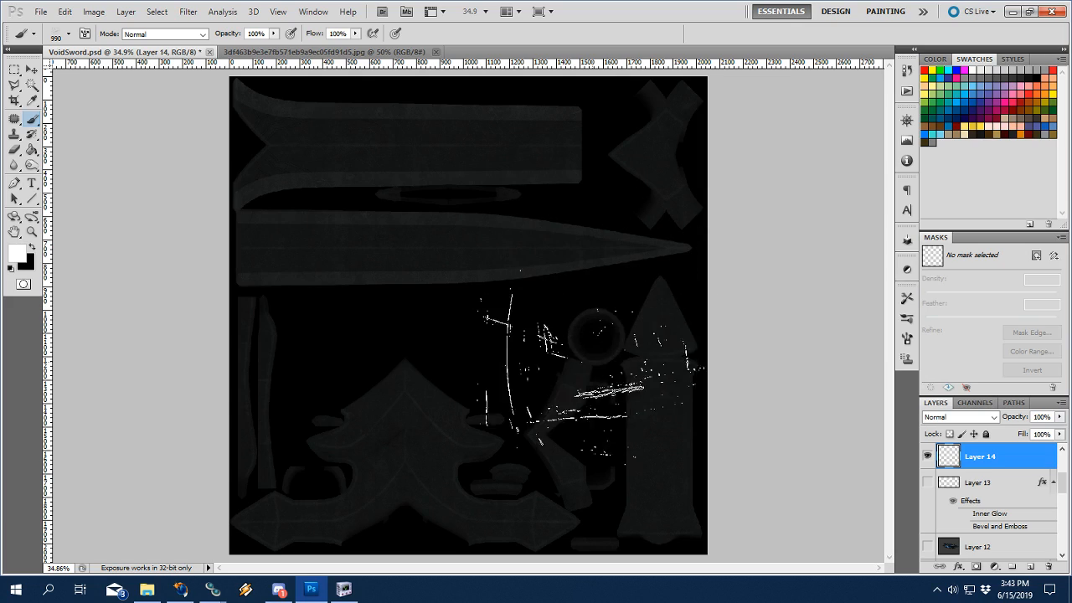
mouse_move(550, 303)
mouse_down()
mouse_move(620, 410)
mouse_move(628, 461)
mouse_move(599, 230)
mouse_move(565, 163)
mouse_move(494, 138)
mouse_move(423, 138)
mouse_move(322, 264)
mouse_move(385, 436)
mouse_move(419, 464)
mouse_move(603, 523)
mouse_move(736, 422)
mouse_up()
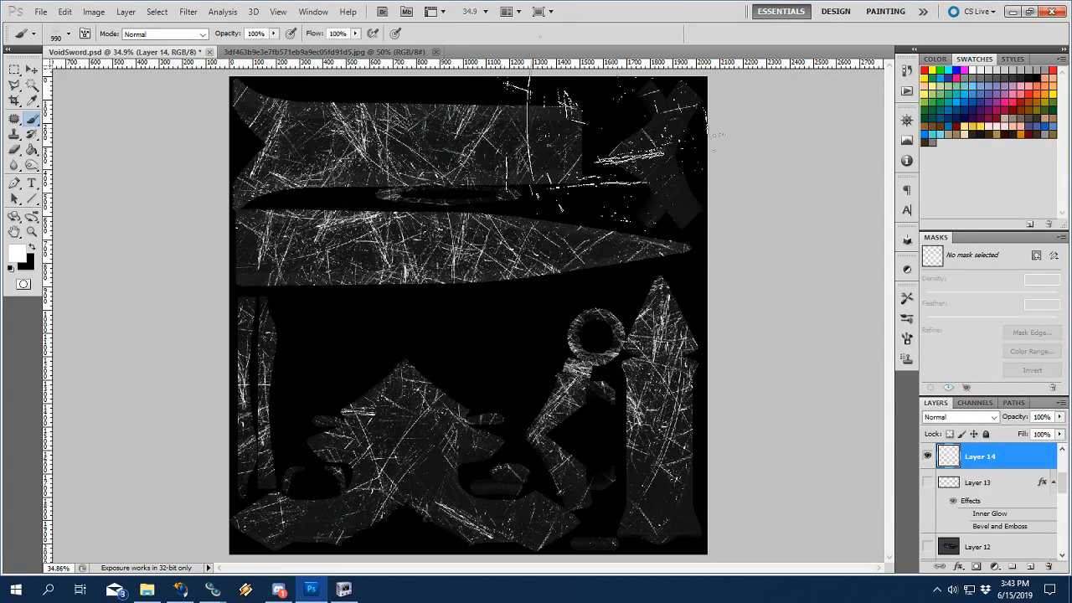
Choose the Eraser at 40 px and show the Background copy wireframe over the texture.
key(e)
right_click(597, 191)
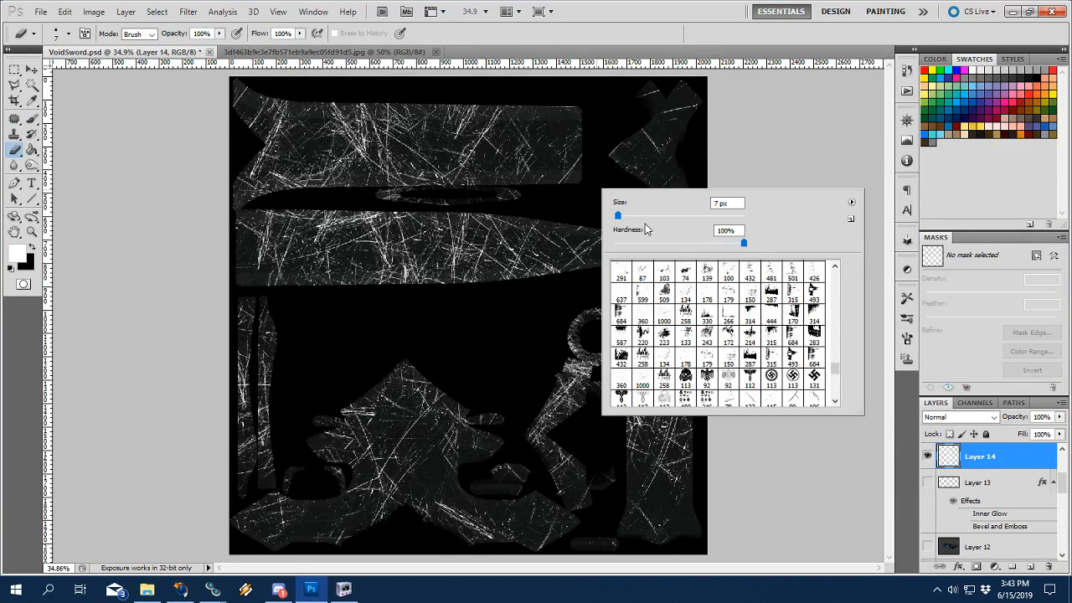
drag(618, 215, 638, 215)
click(671, 29)
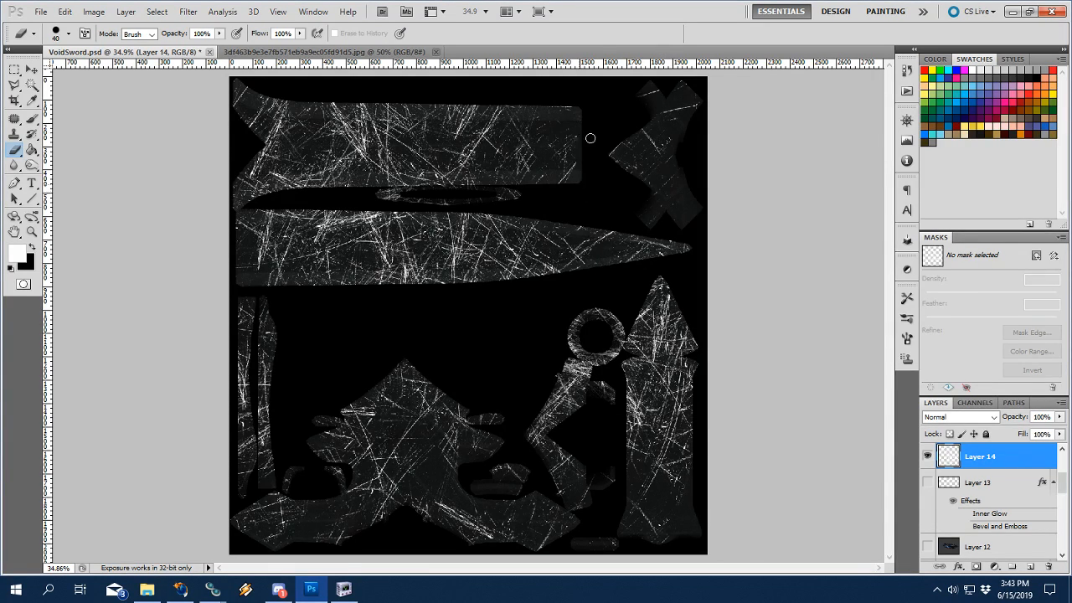
scroll(948, 479, up, 3)
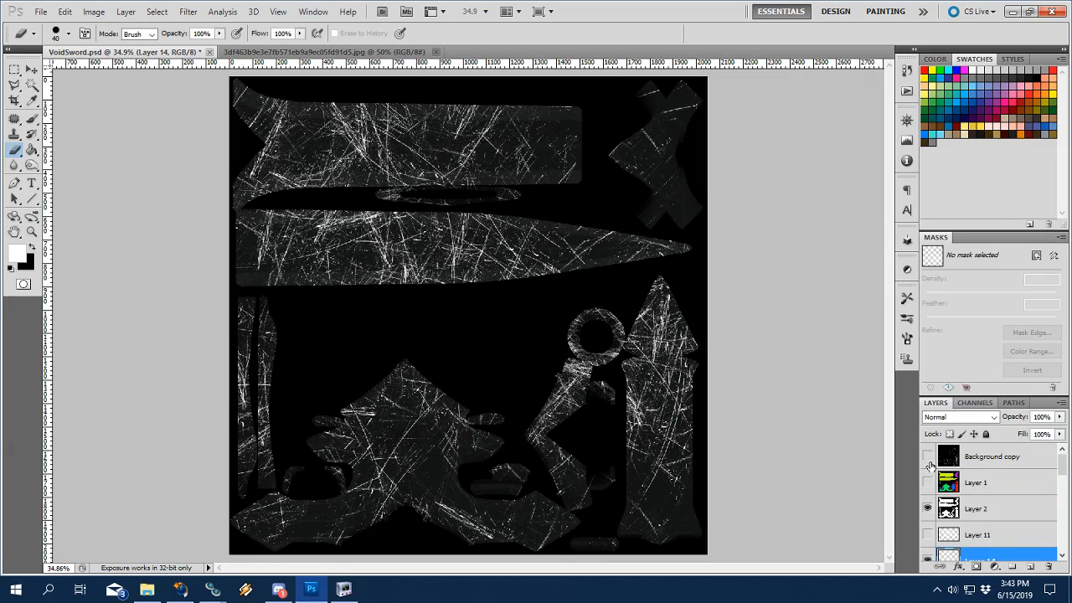
click(927, 457)
Soften the eraser to minimum hardness and erase the scratches along the ends of the two blade sections.
key(z)
click(577, 131)
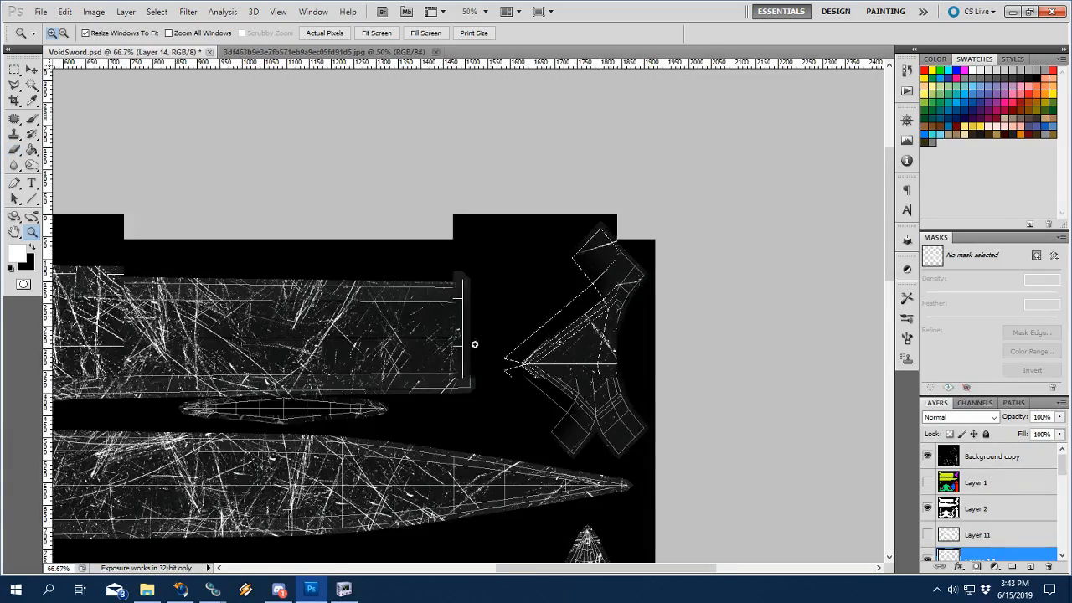
click(567, 259)
click(567, 261)
key(b)
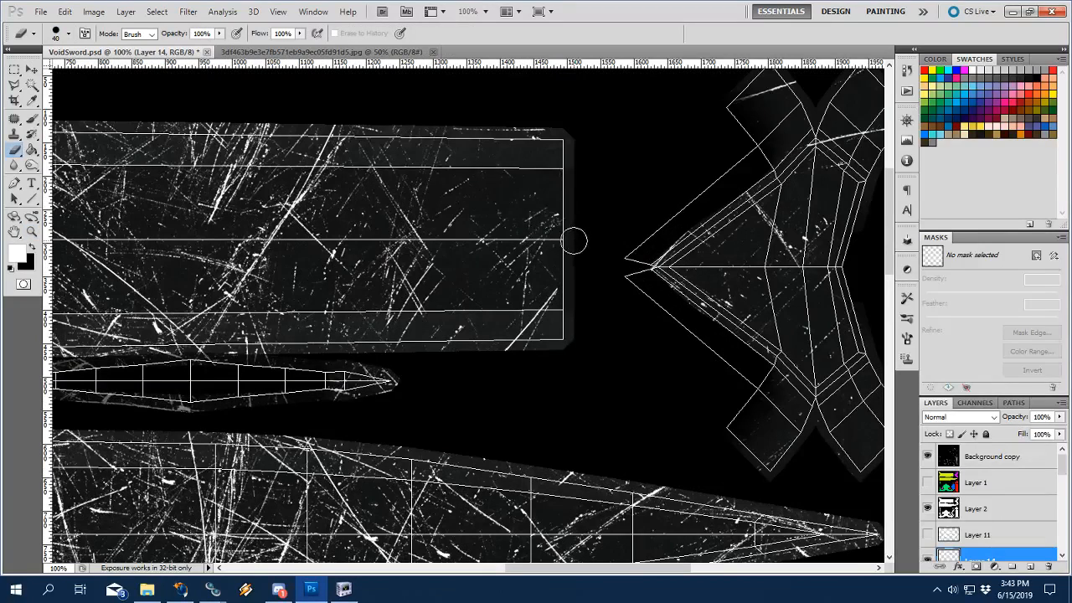
right_click(611, 258)
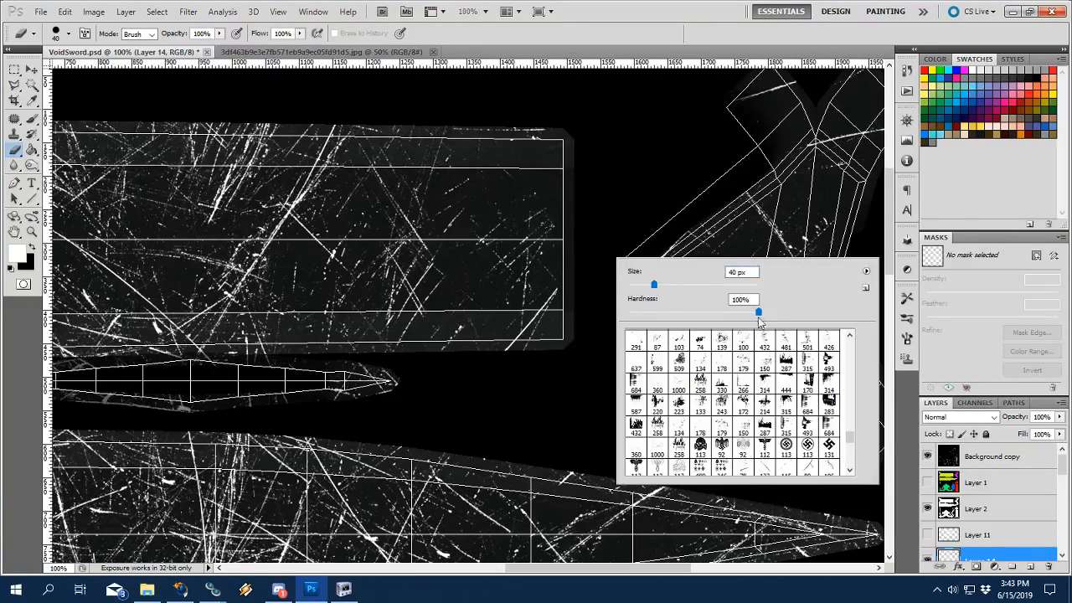
drag(758, 313, 626, 313)
key(Return)
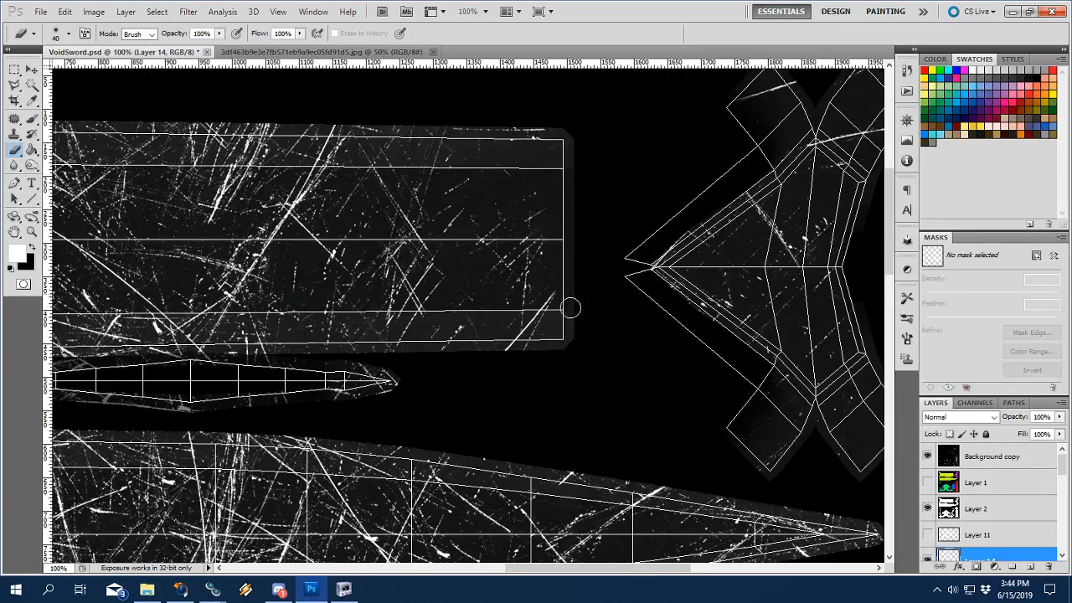
drag(365, 373, 717, 215)
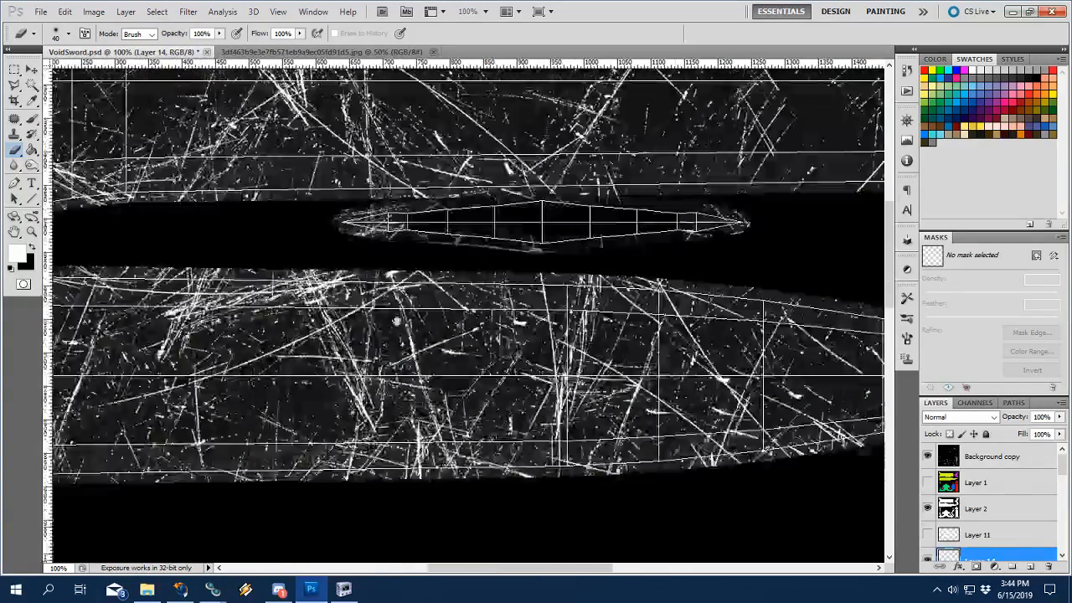
drag(373, 322, 658, 270)
drag(490, 256, 576, 234)
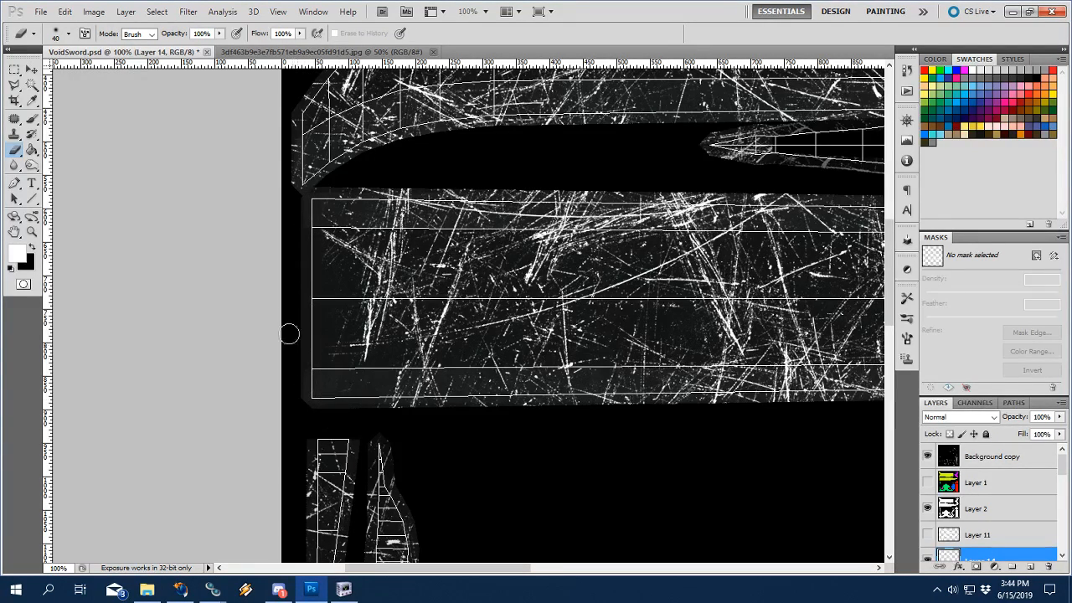
mouse_move(478, 411)
mouse_down()
mouse_move(469, 348)
mouse_move(495, 186)
mouse_up()
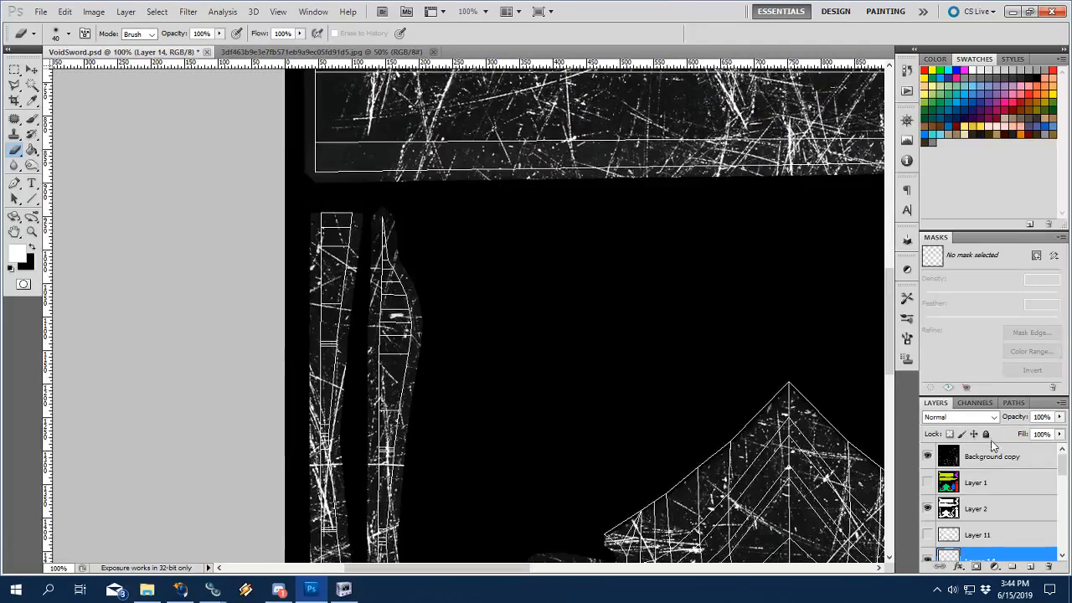
Set the scratch layer's blending mode to Overlay and hide the Background copy wireframe.
click(959, 417)
click(950, 244)
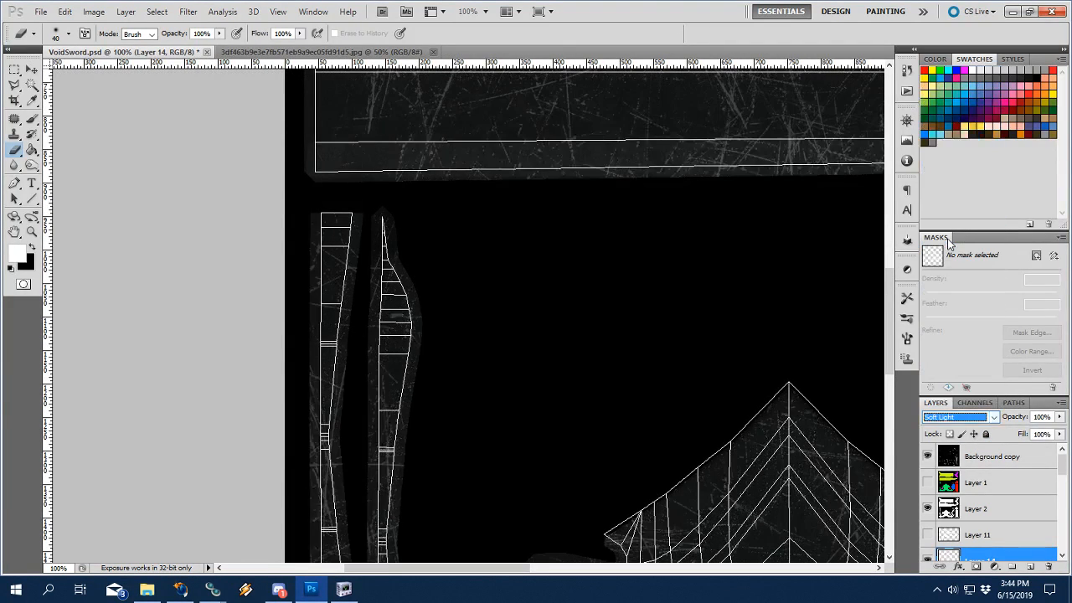
click(994, 421)
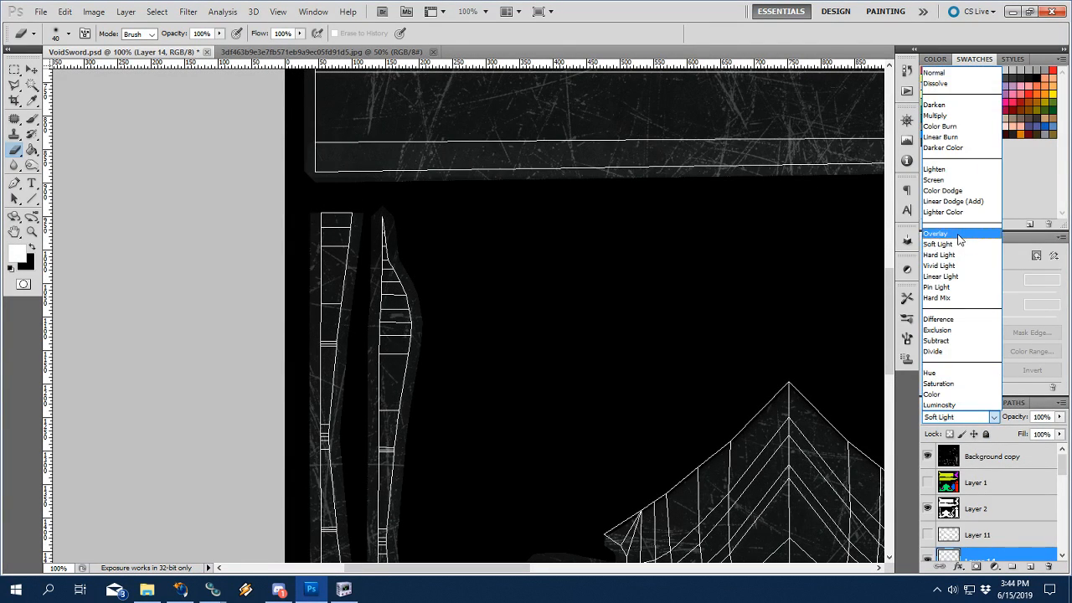
click(951, 234)
drag(773, 239, 526, 507)
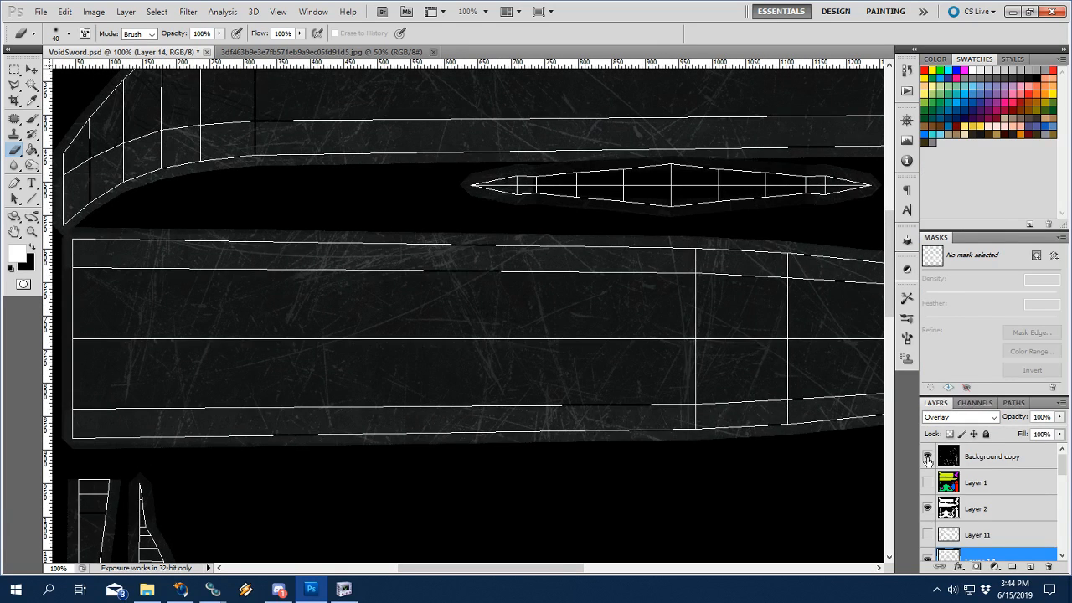
click(927, 459)
Add a layer mask to Layer 14 and fill it with rendered Clouds to break up the scratches.
click(984, 558)
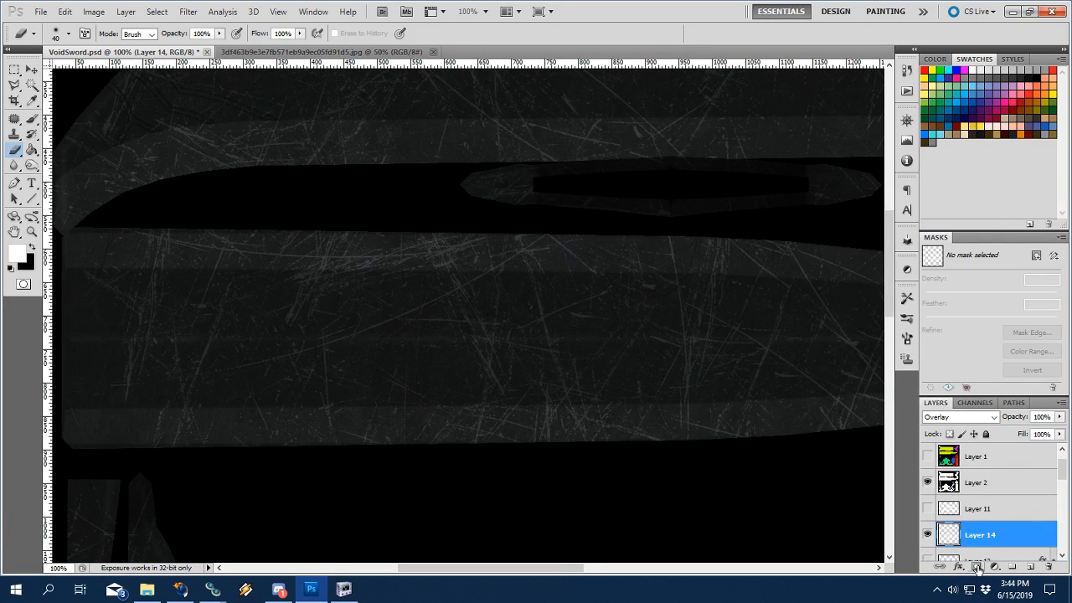
click(976, 566)
click(188, 12)
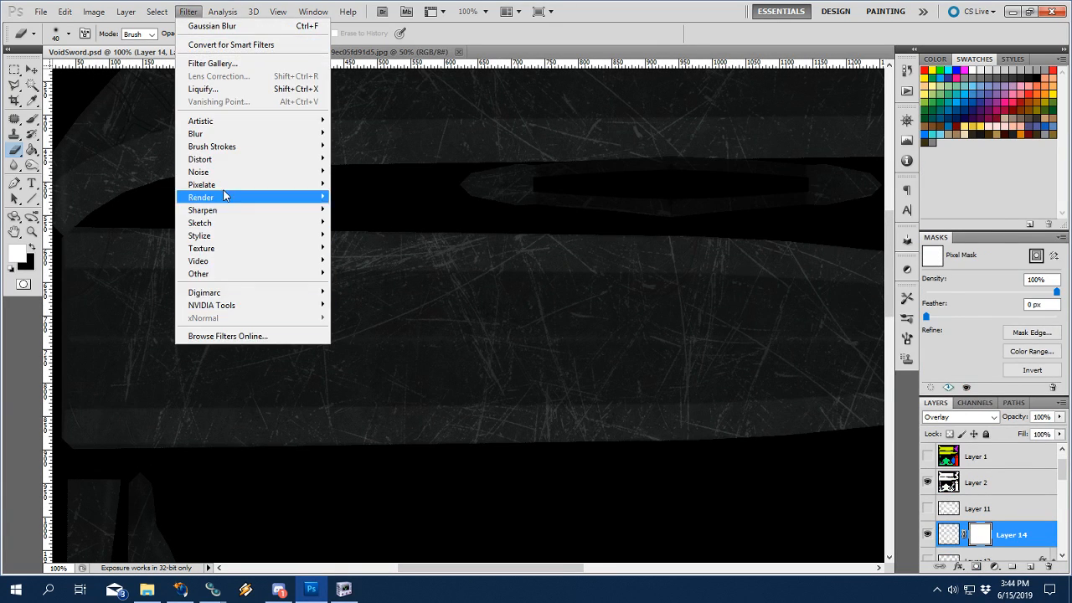
mouse_move(217, 199)
click(388, 198)
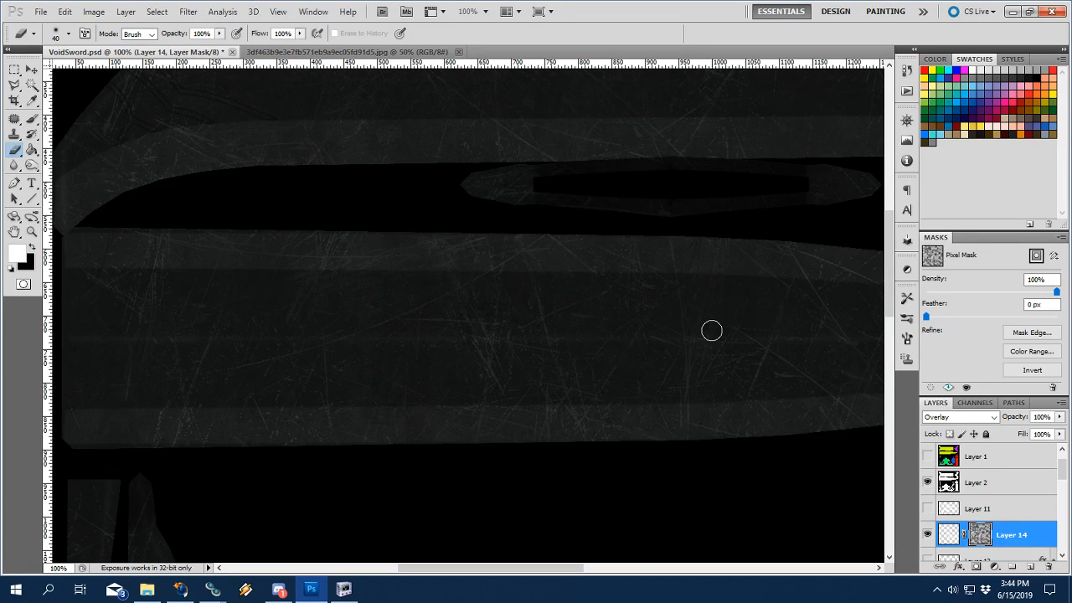
Set Layer 14's fill to 35% and save VoidSword.psd.
click(1042, 434)
text(30)
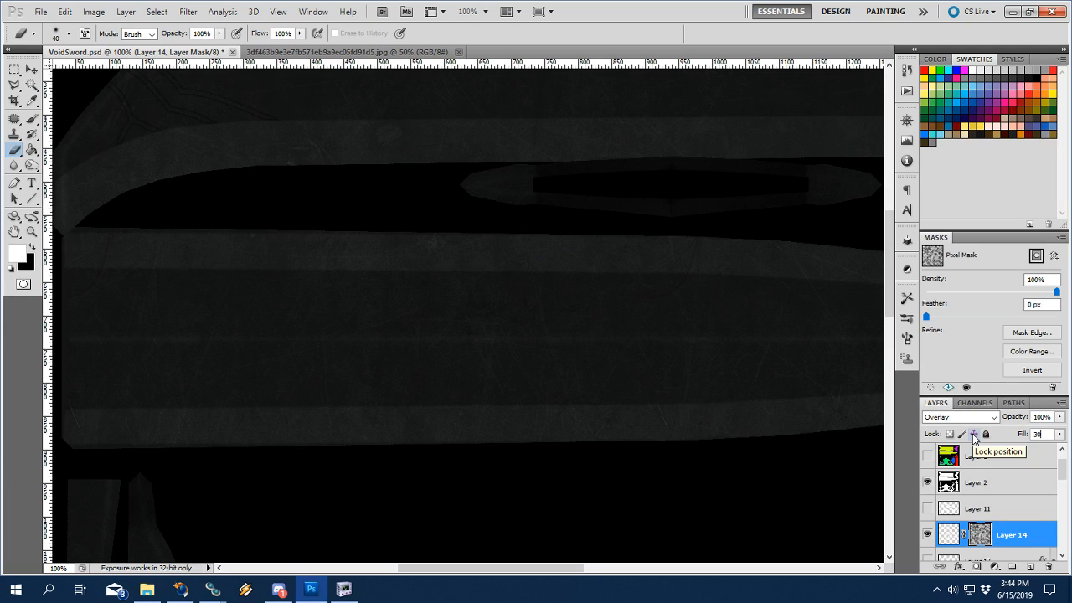
key(BackSpace)
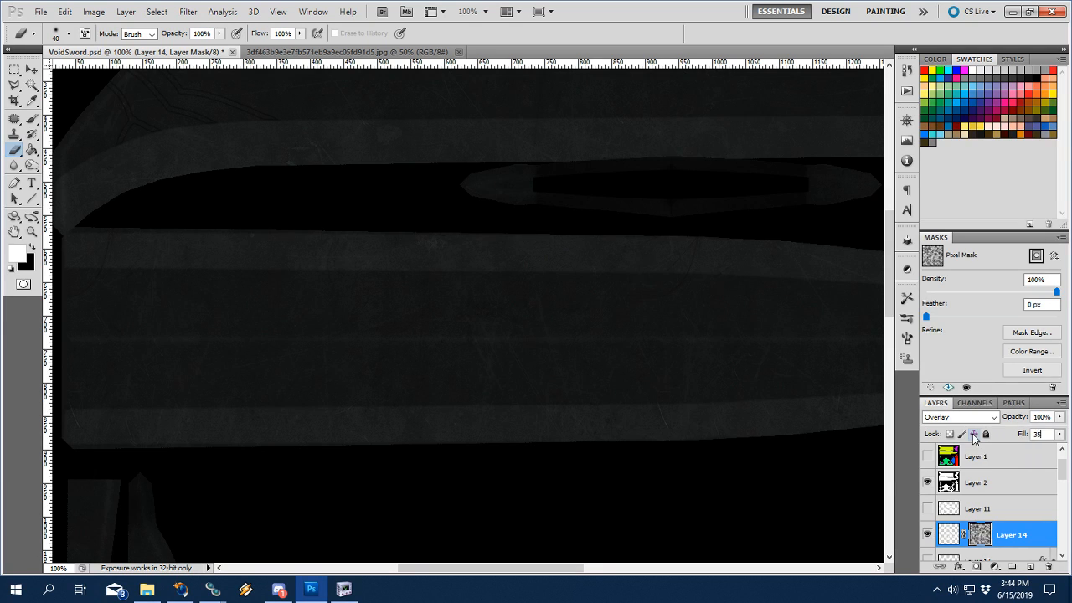
click(40, 12)
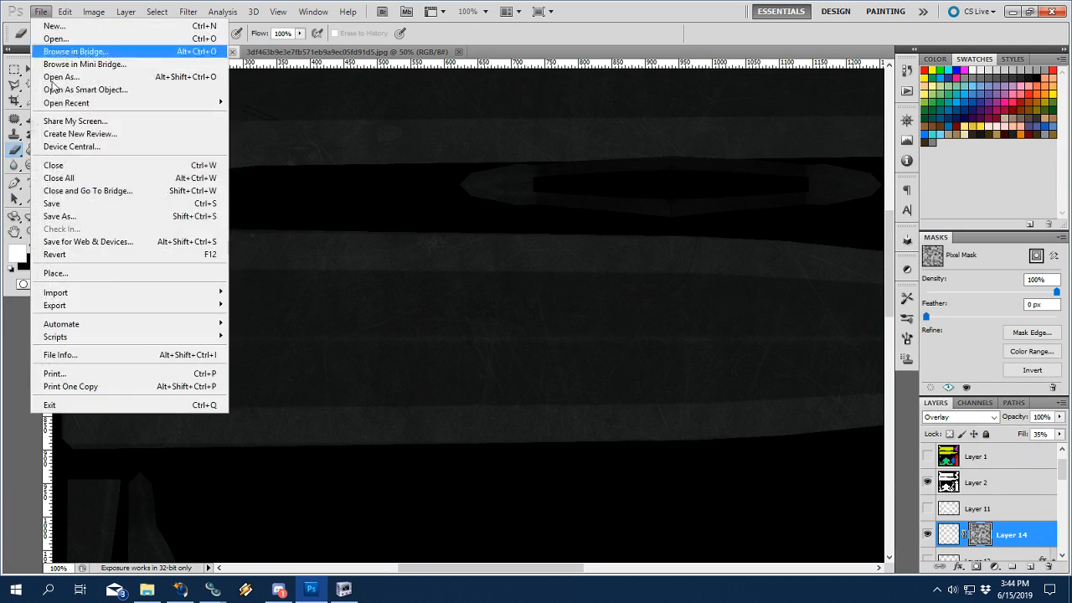
key(Escape)
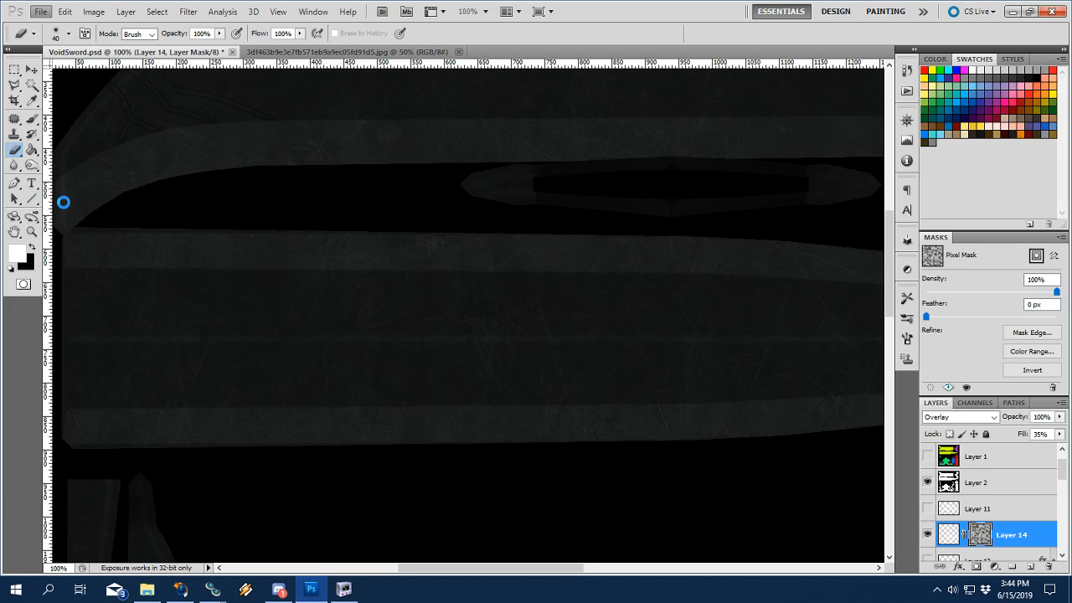
key(ctrl+s)
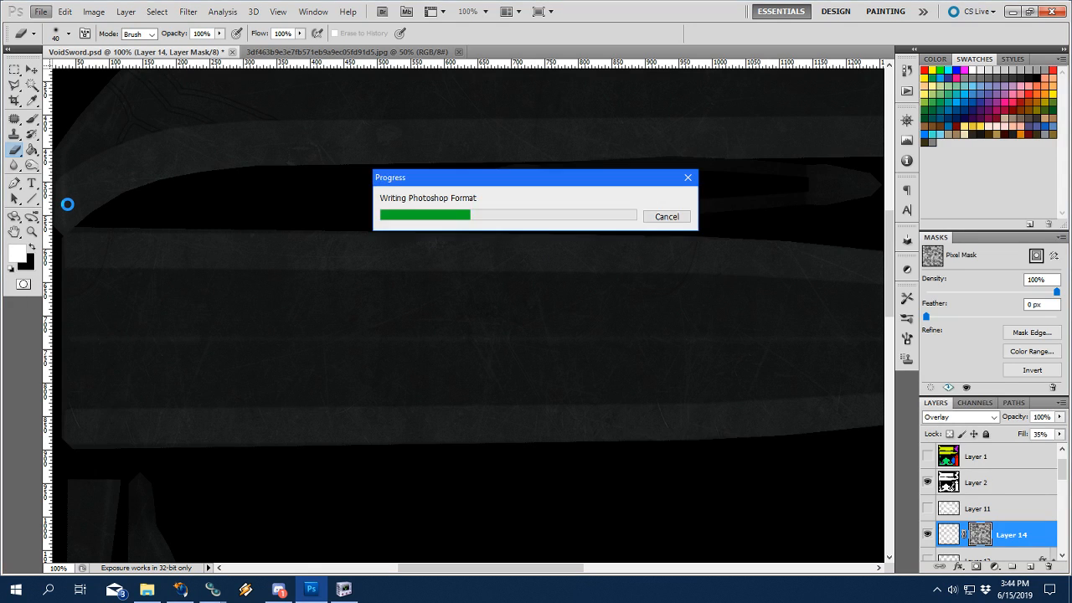
Export the texture over VoidSword.dds in D3D/DDS format as 8.8.8 RGB 24 bpp unsigned with generated MIP maps.
click(40, 12)
click(65, 212)
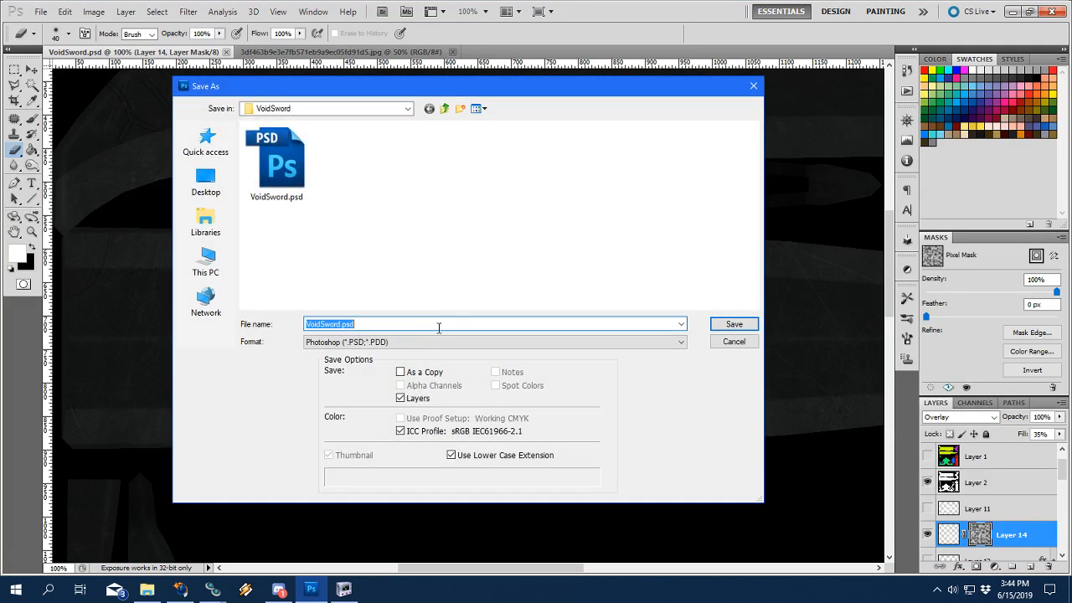
click(494, 342)
click(502, 406)
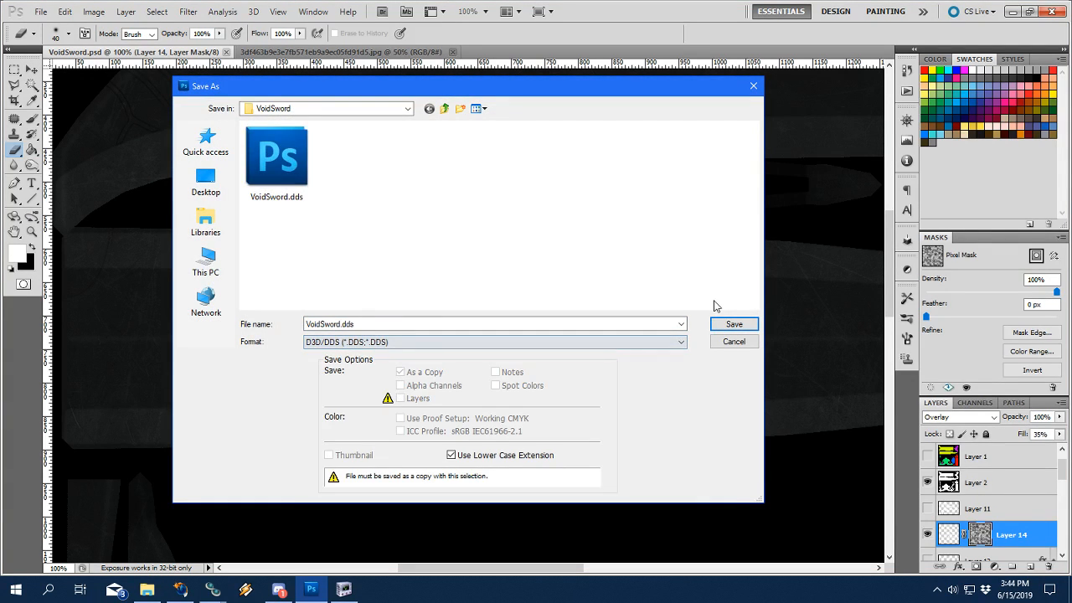
click(733, 324)
click(510, 227)
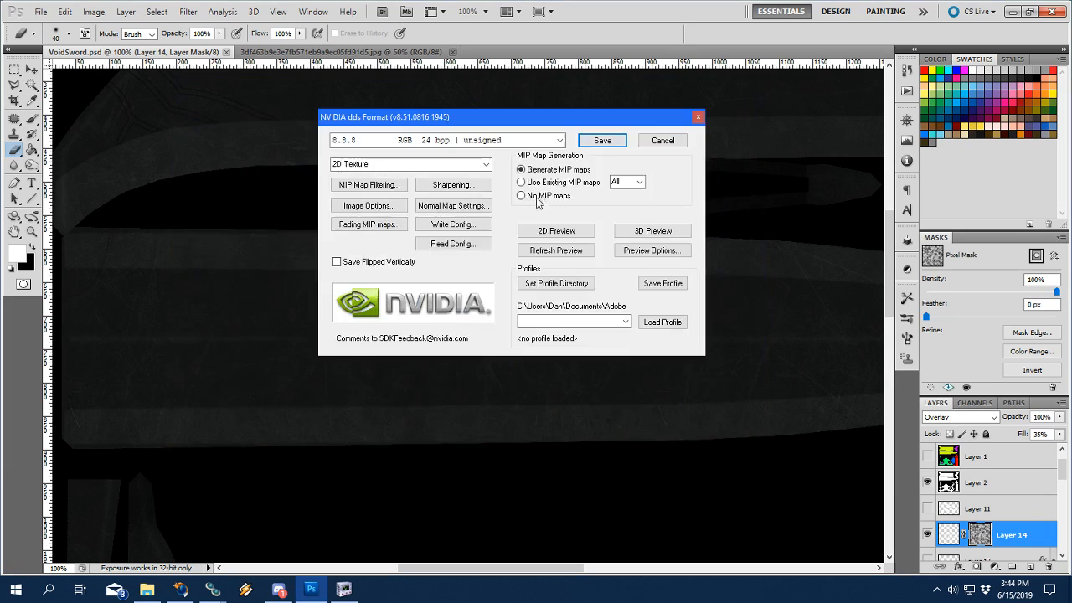
click(603, 141)
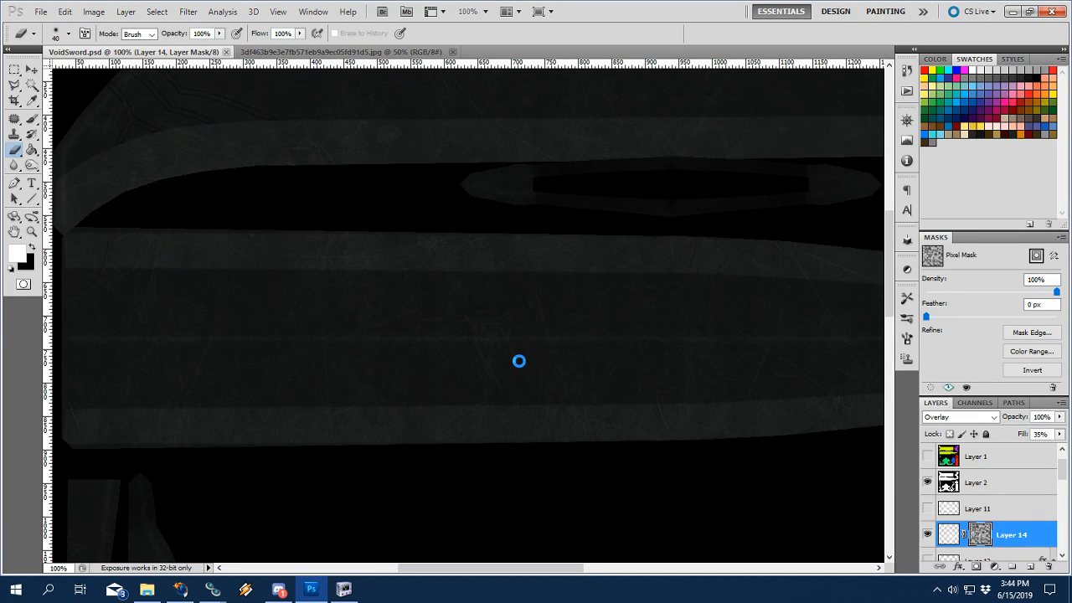
Switch to NifSkope and examine the scratched texture on the sword's hilt, guard and blade.
click(343, 589)
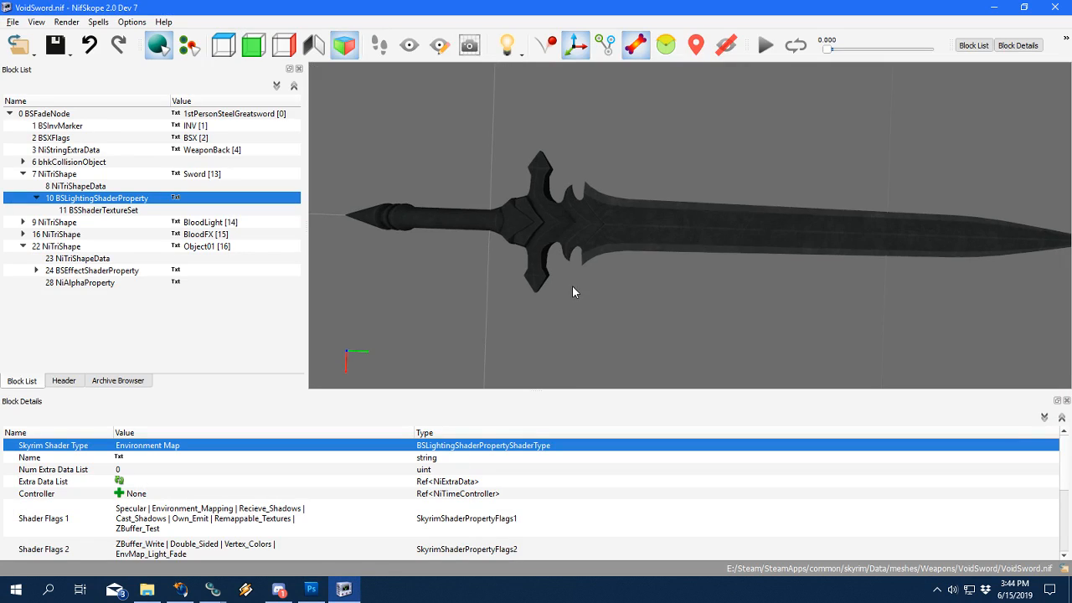
scroll(572, 289, up, 5)
scroll(571, 288, up, 1)
drag(511, 274, 768, 271)
drag(717, 291, 630, 260)
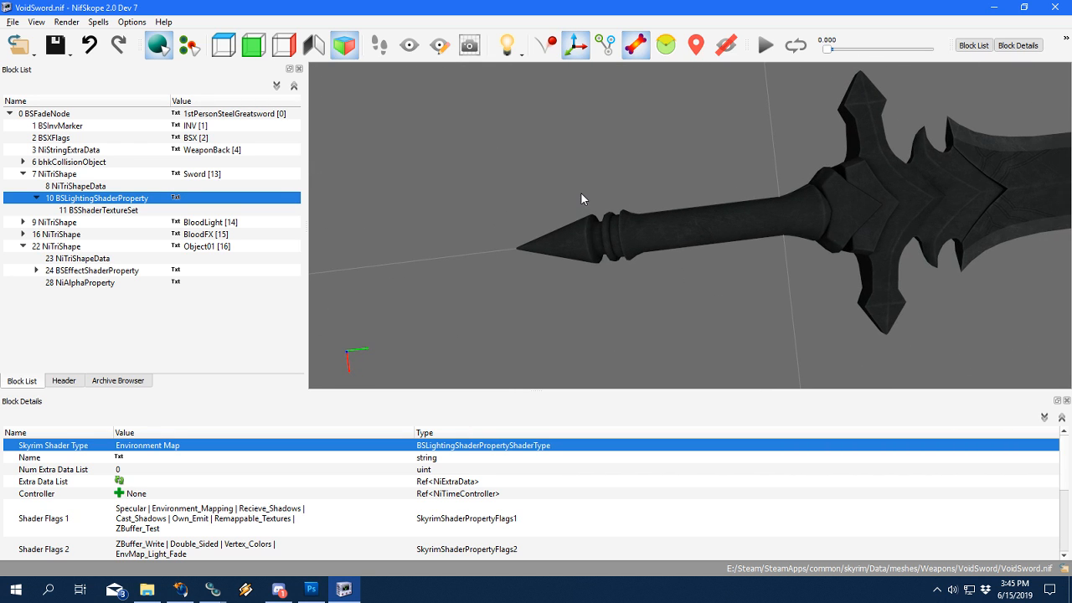
drag(580, 192, 702, 297)
drag(524, 302, 804, 149)
scroll(538, 295, down, 5)
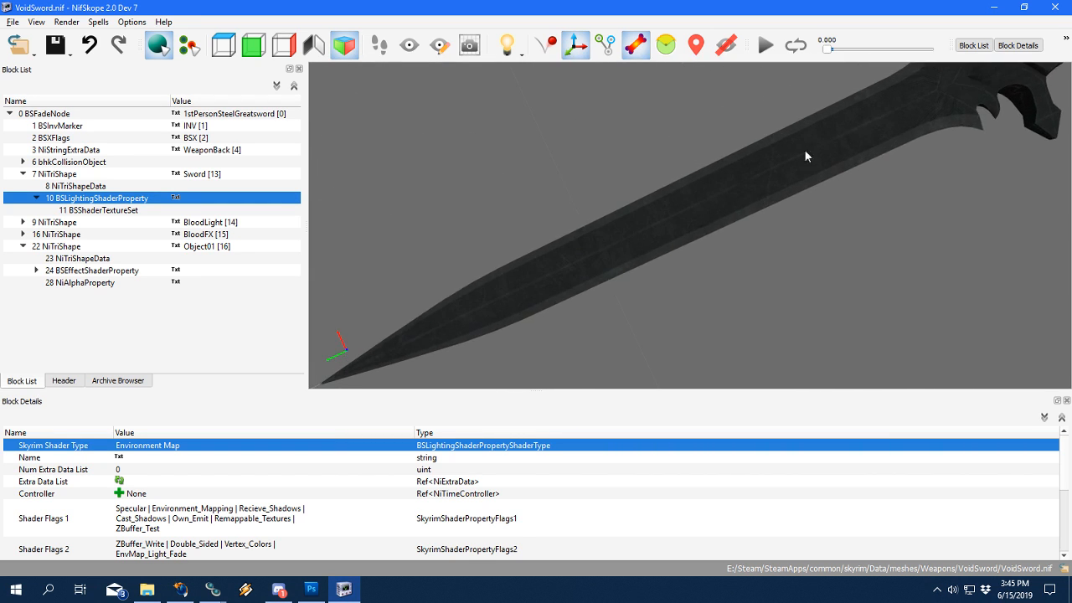
scroll(594, 292, up, 5)
drag(593, 291, 591, 199)
scroll(587, 235, up, 3)
click(589, 238)
scroll(595, 238, up, 2)
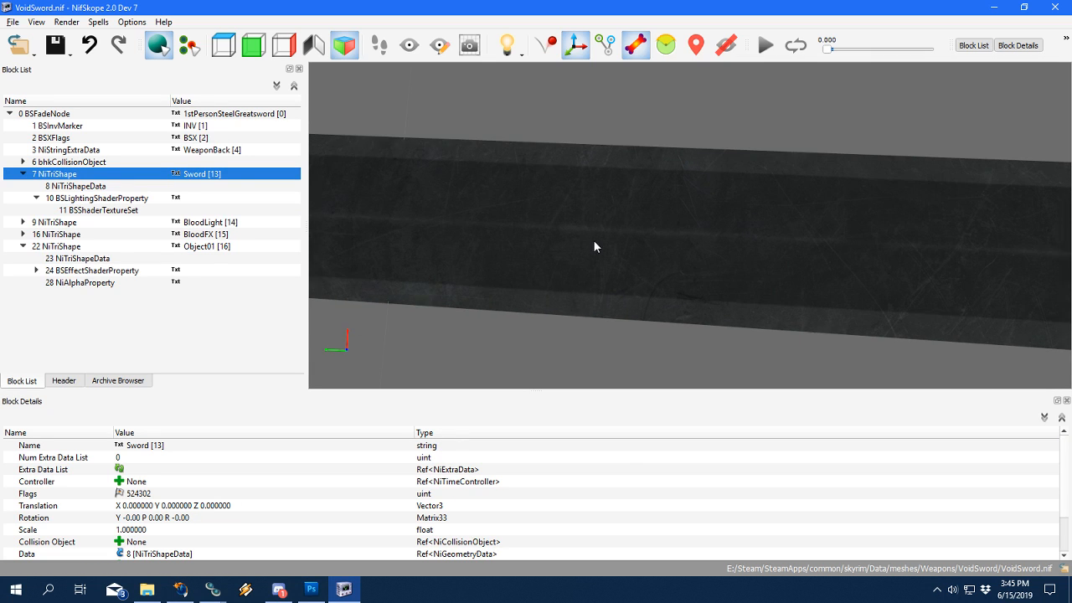
Examine the scratch detail along the sword's blade and on the guard from several angles.
mouse_move(594, 247)
mouse_down()
mouse_move(550, 243)
mouse_move(481, 264)
mouse_move(474, 253)
mouse_move(583, 242)
mouse_move(611, 248)
mouse_move(601, 256)
mouse_up()
scroll(475, 246, up, 3)
scroll(479, 235, down, 10)
scroll(601, 256, up, 3)
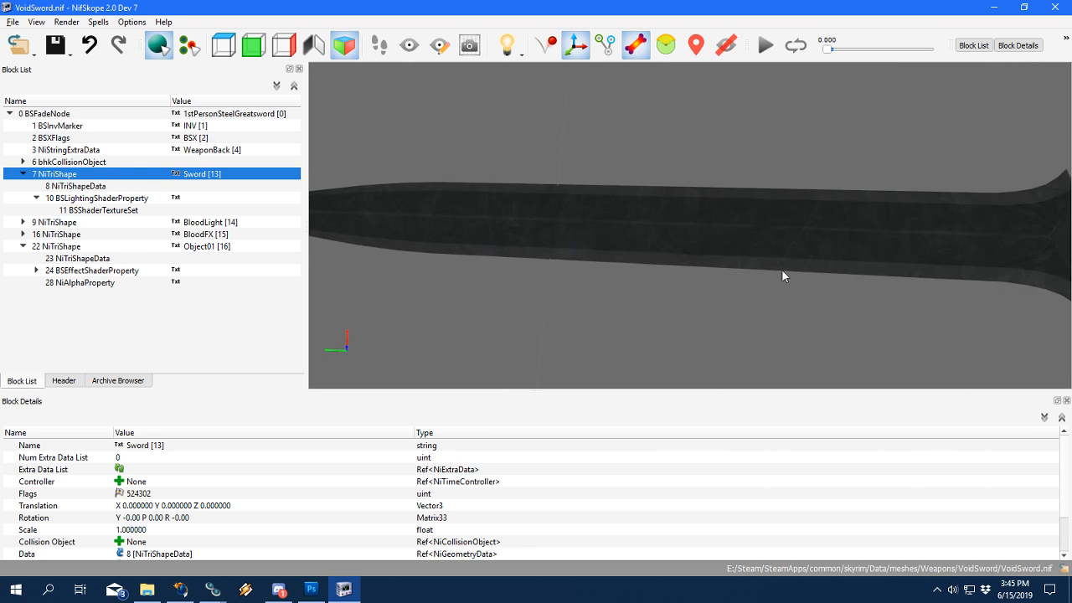
drag(781, 269, 491, 268)
drag(530, 230, 644, 247)
scroll(567, 248, up, 2)
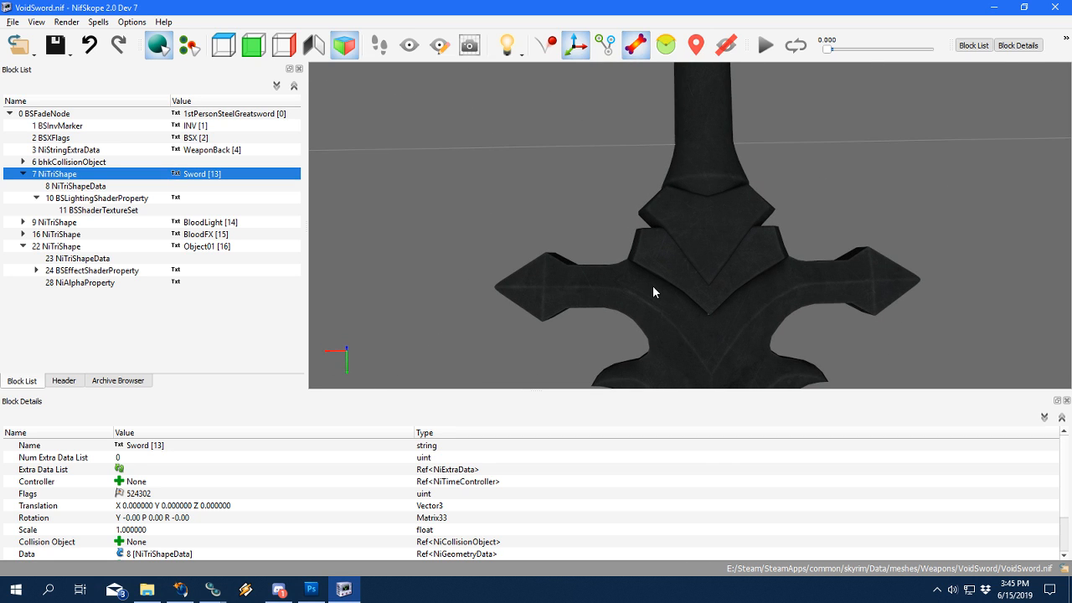
drag(652, 288, 682, 295)
drag(847, 194, 715, 325)
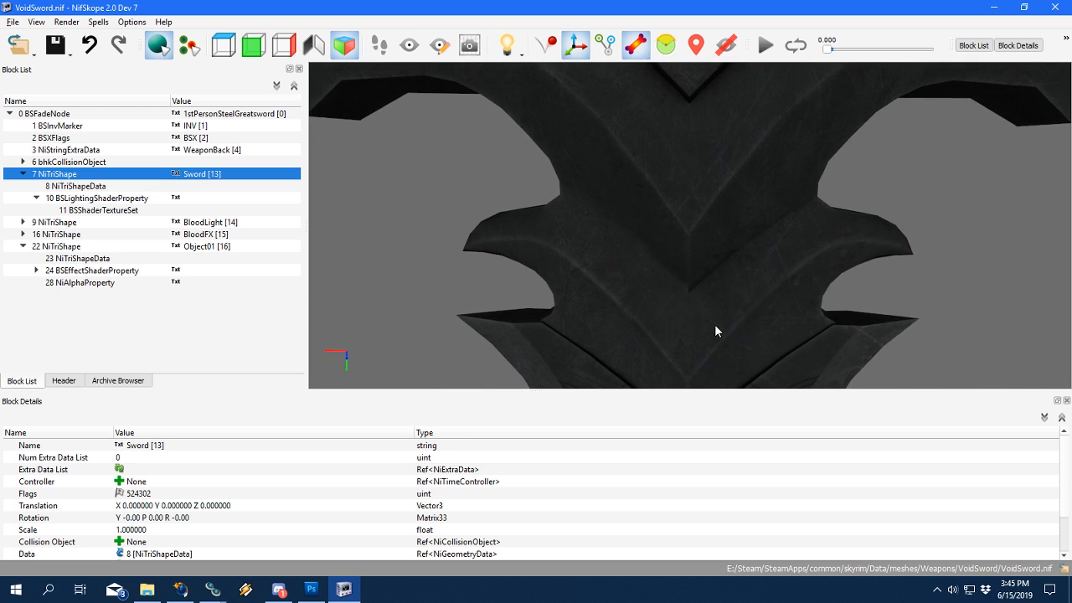
Switch to Photoshop, find the guard in VoidSword.psd and add a new blank layer directly above Layer 11.
click(310, 589)
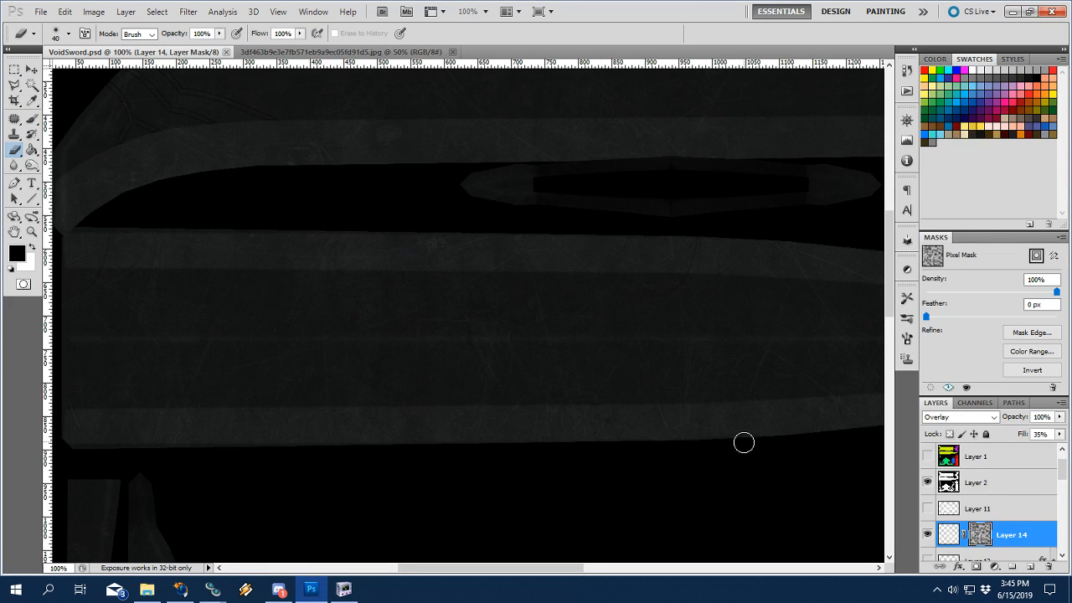
key(z)
alt+click(586, 352)
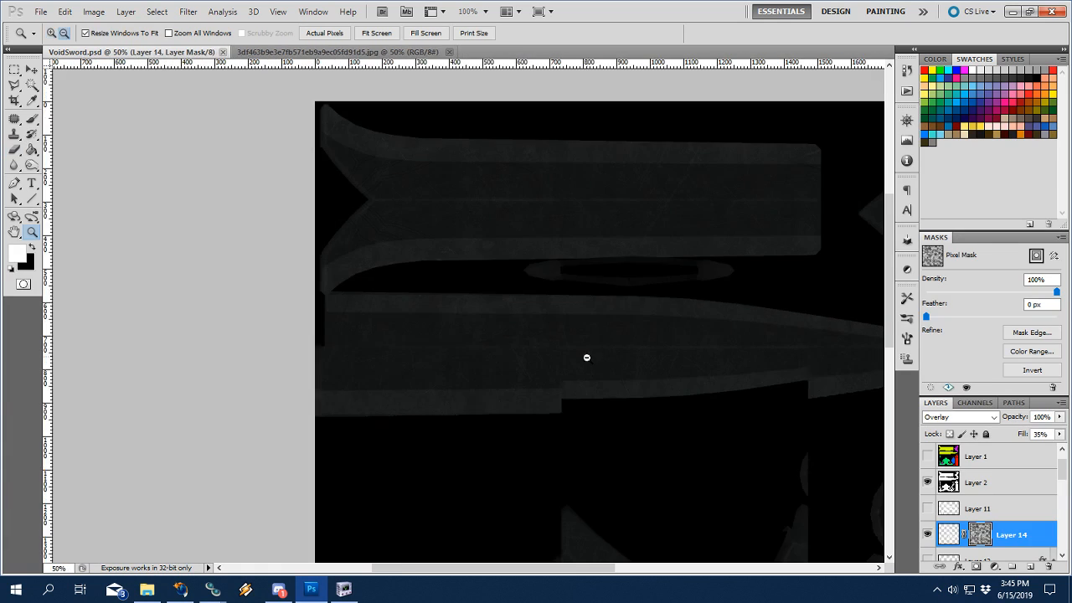
drag(586, 354, 561, 201)
click(517, 310)
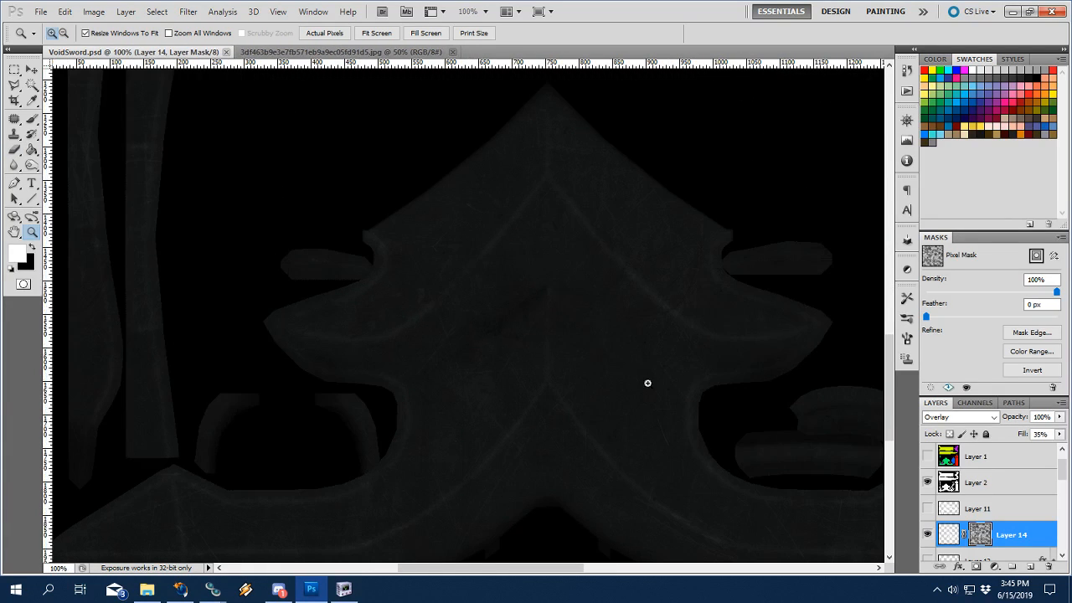
click(987, 517)
click(1030, 566)
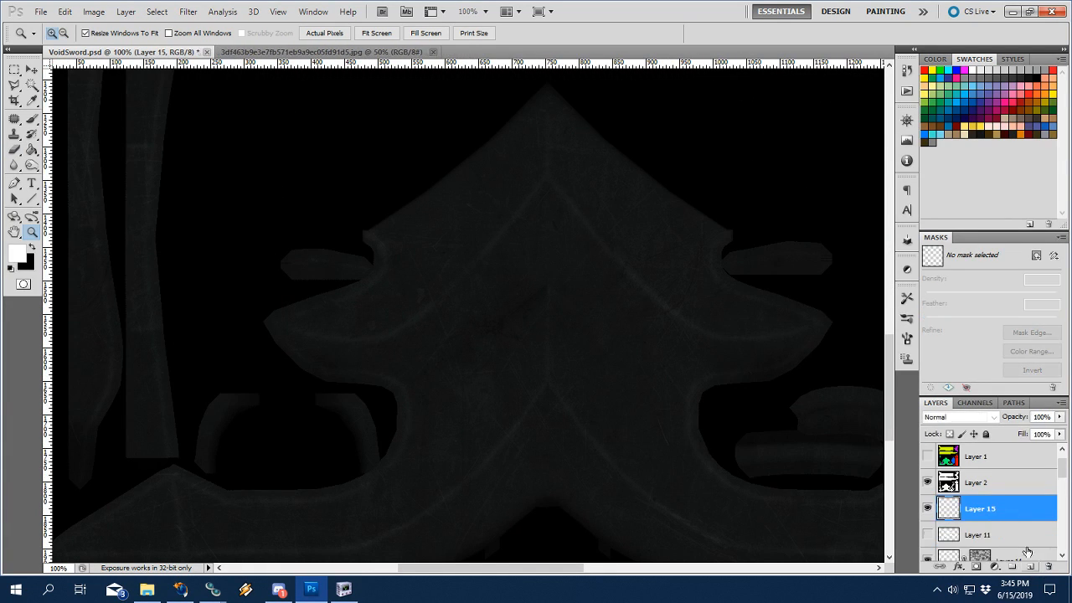
Check the guard against the UV wireframe by briefly showing the Background copy layer.
scroll(956, 466, up, 1)
click(927, 459)
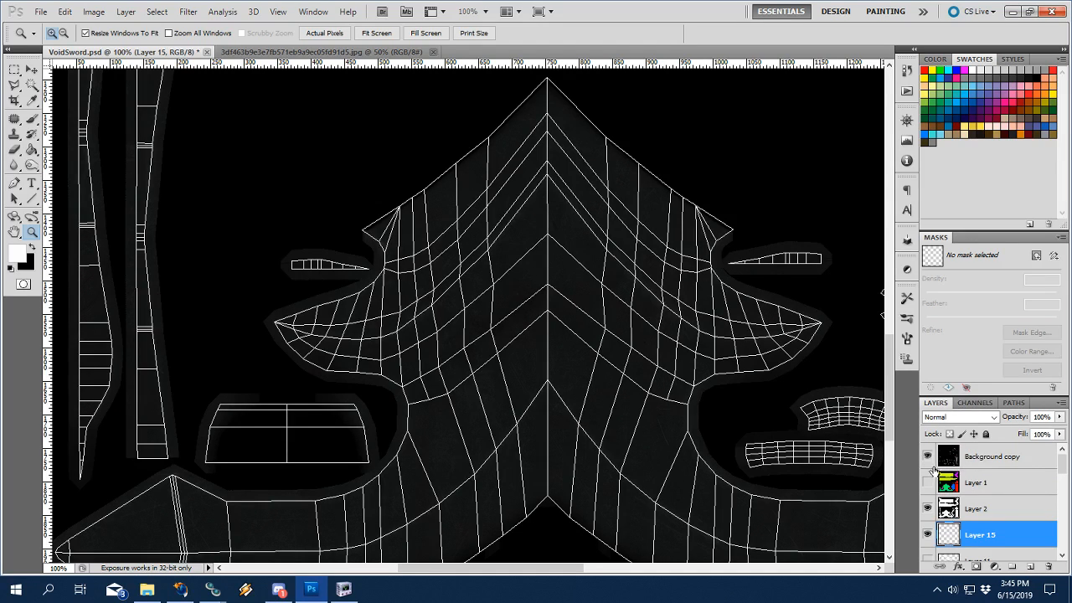
click(927, 457)
Set Layer 2's blending mode to Normal and soften the hard edge at the guard's chevron tip with a 9 px Blur brush.
click(976, 508)
click(959, 416)
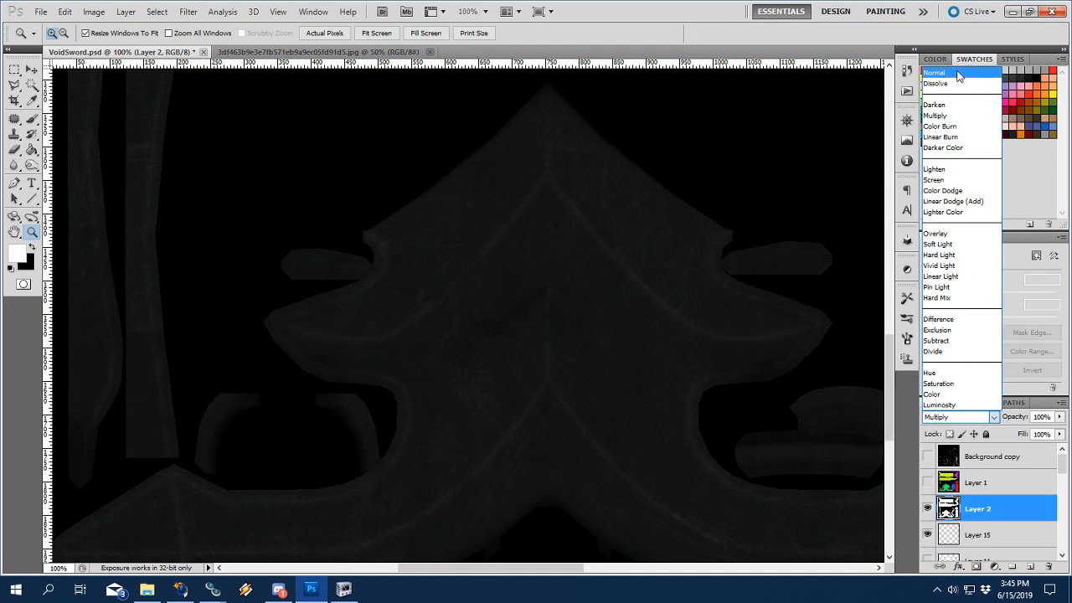
click(959, 74)
click(565, 327)
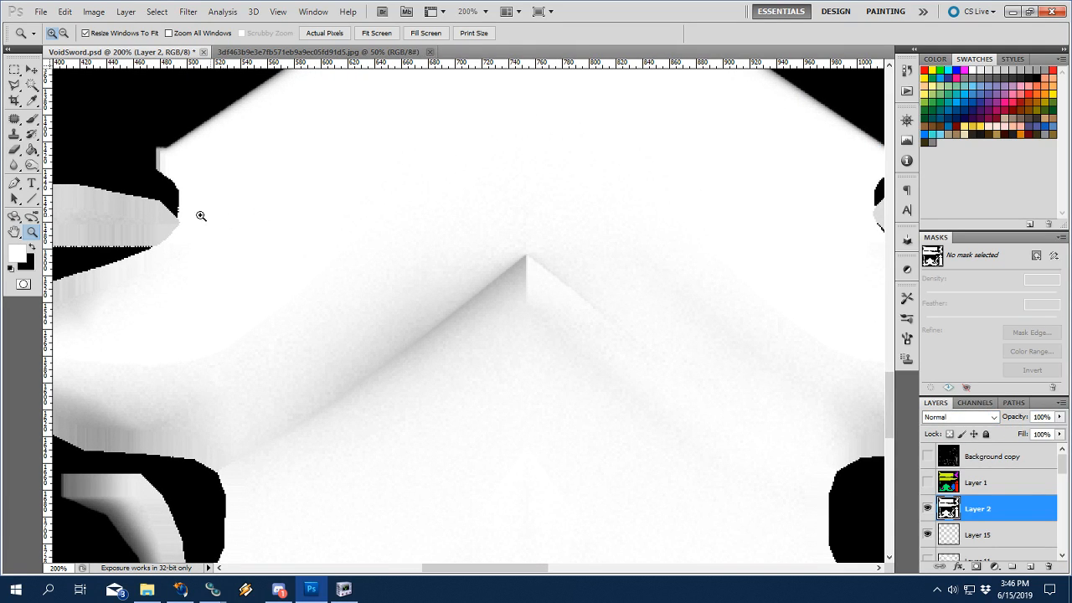
click(13, 164)
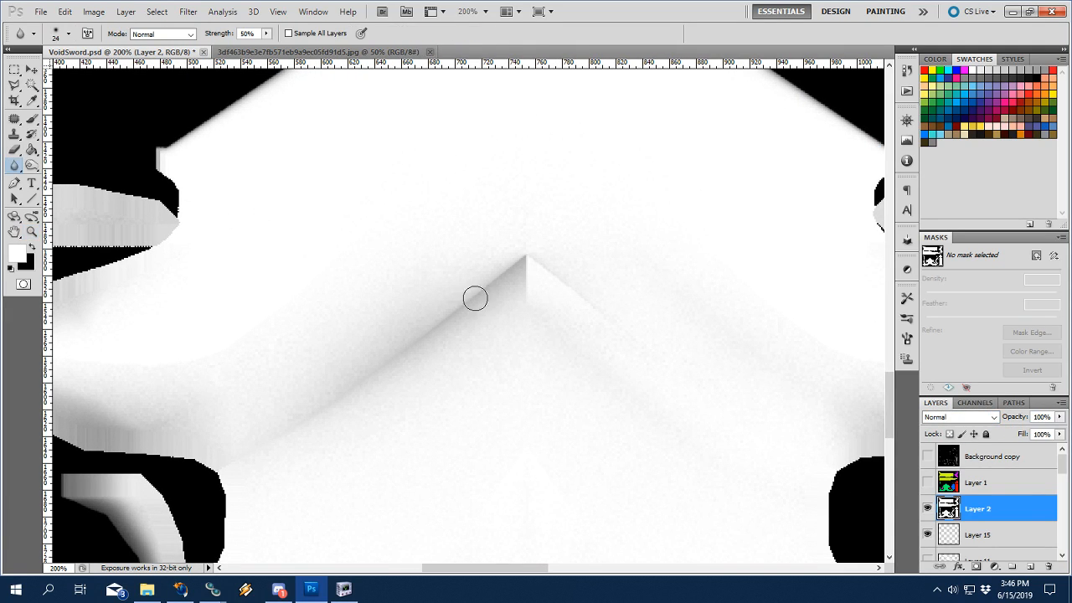
right_click(524, 285)
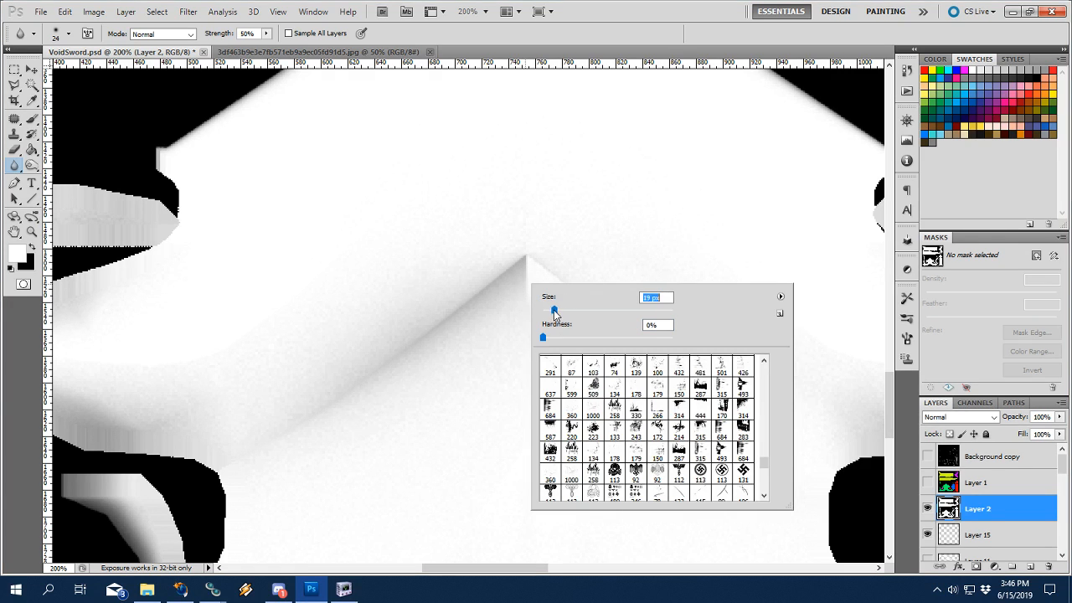
click(526, 269)
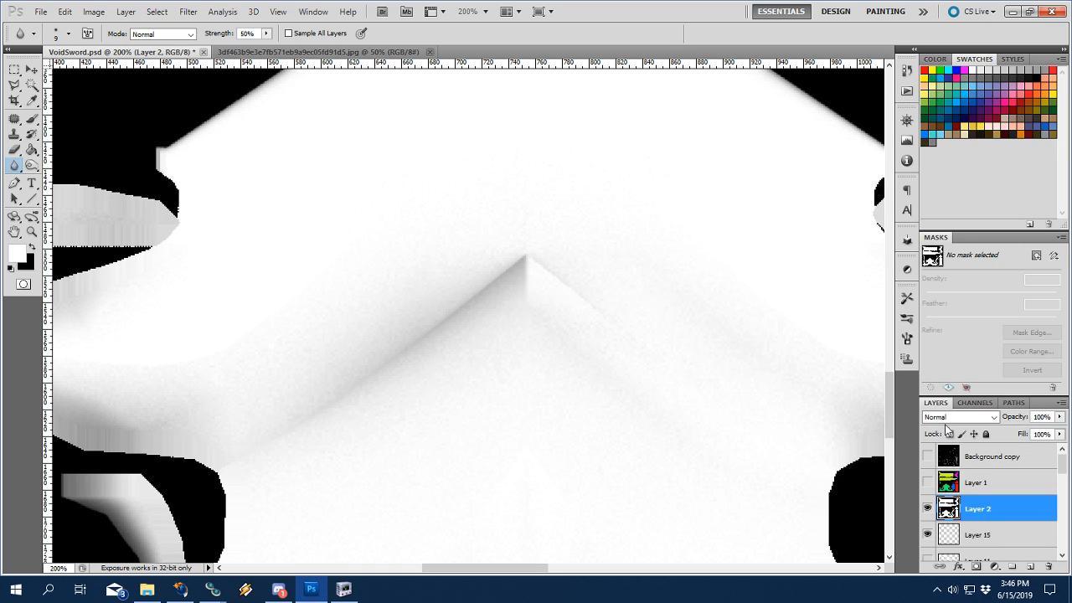
Try Overlay on Layer 2, and return its blending mode to Multiply.
click(993, 417)
click(956, 246)
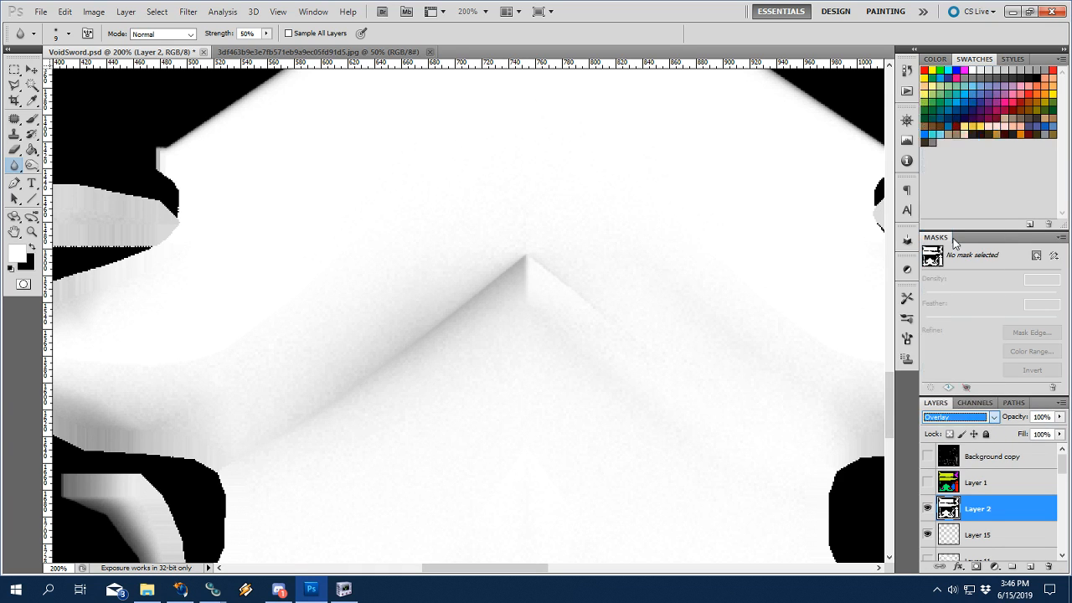
click(994, 418)
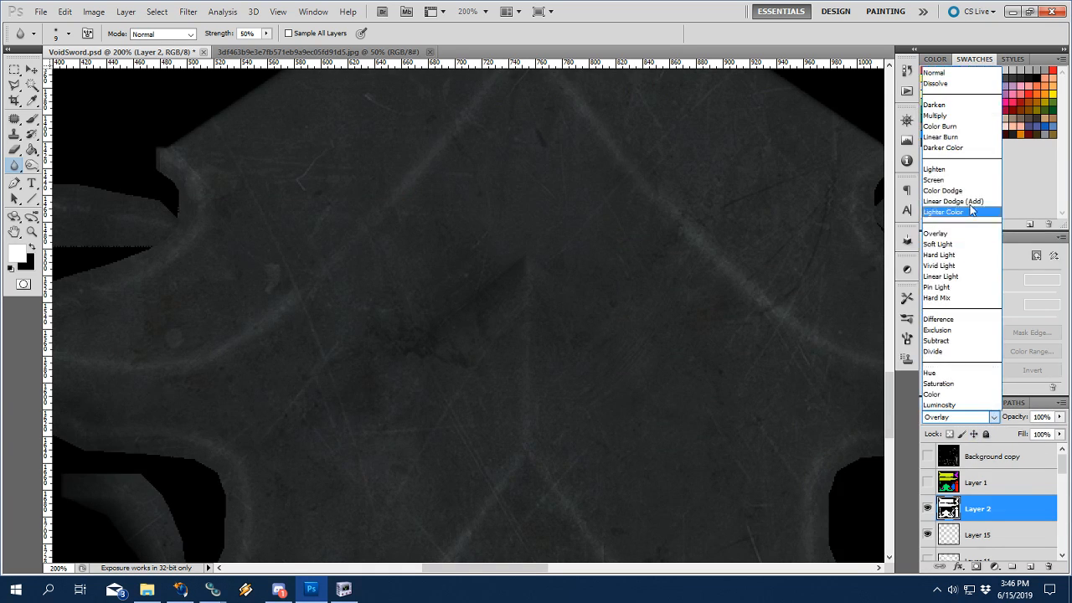
click(931, 115)
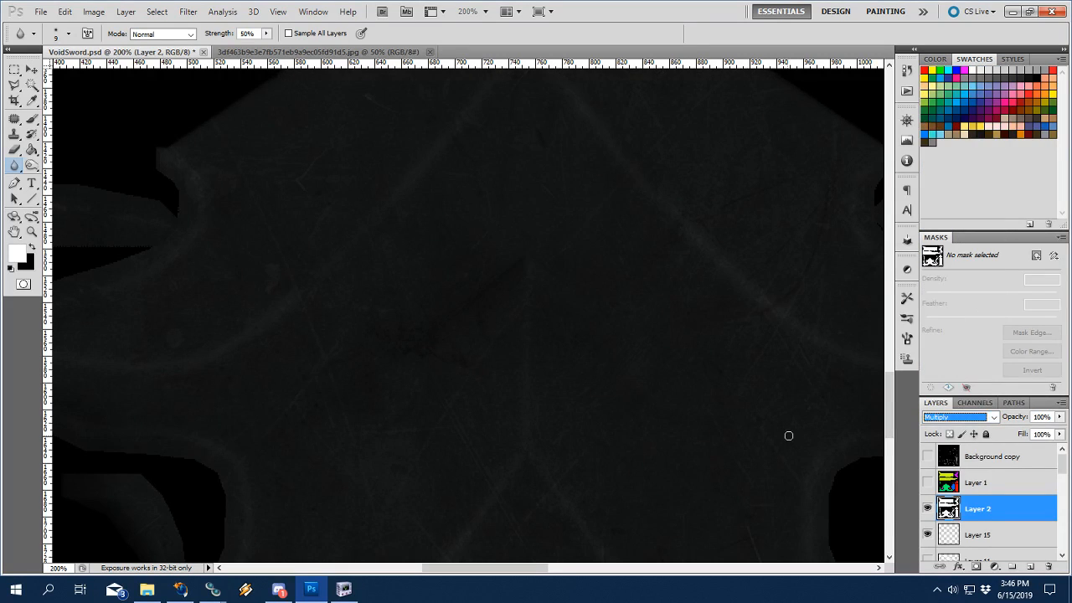
Select the empty Layer 15 and set up a soft round 34 px brush for painting on the guard.
click(960, 538)
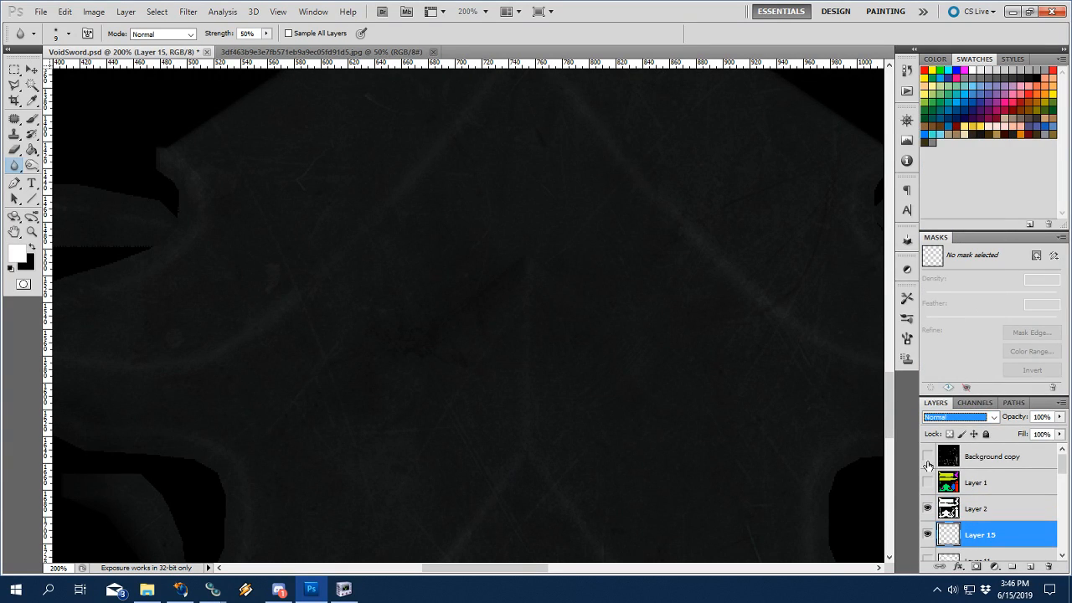
key(z)
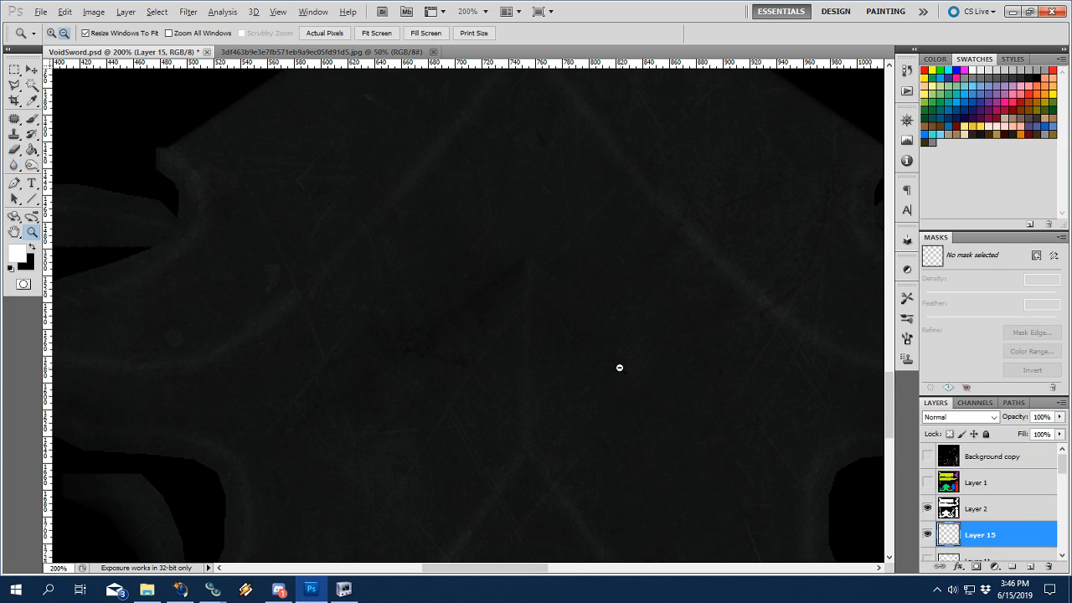
alt+click(617, 365)
key(b)
right_click(629, 366)
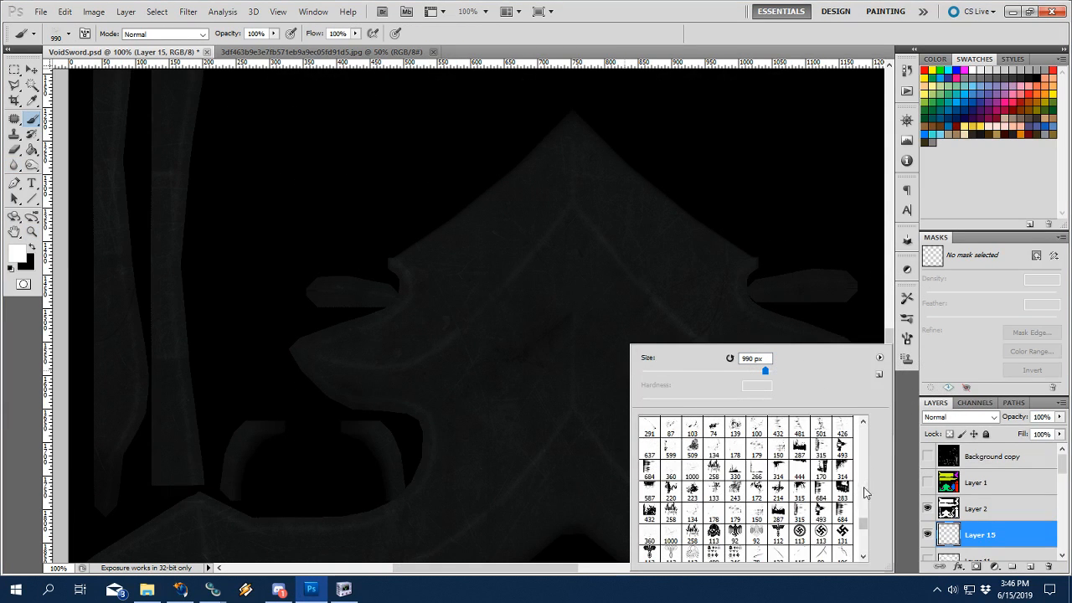
drag(863, 519, 863, 421)
click(779, 426)
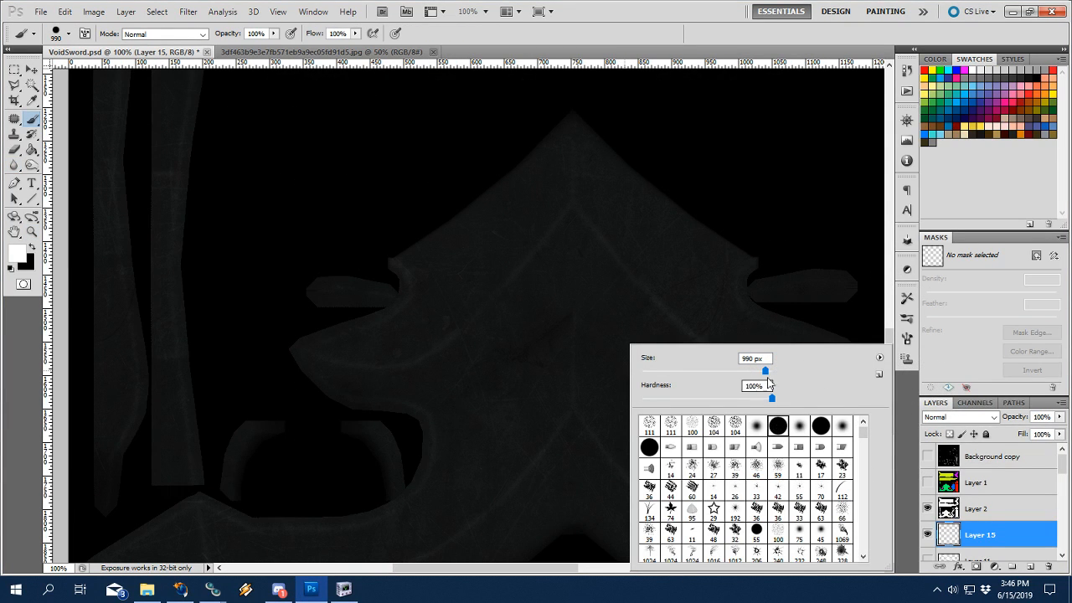
drag(730, 373, 705, 370)
key(Return)
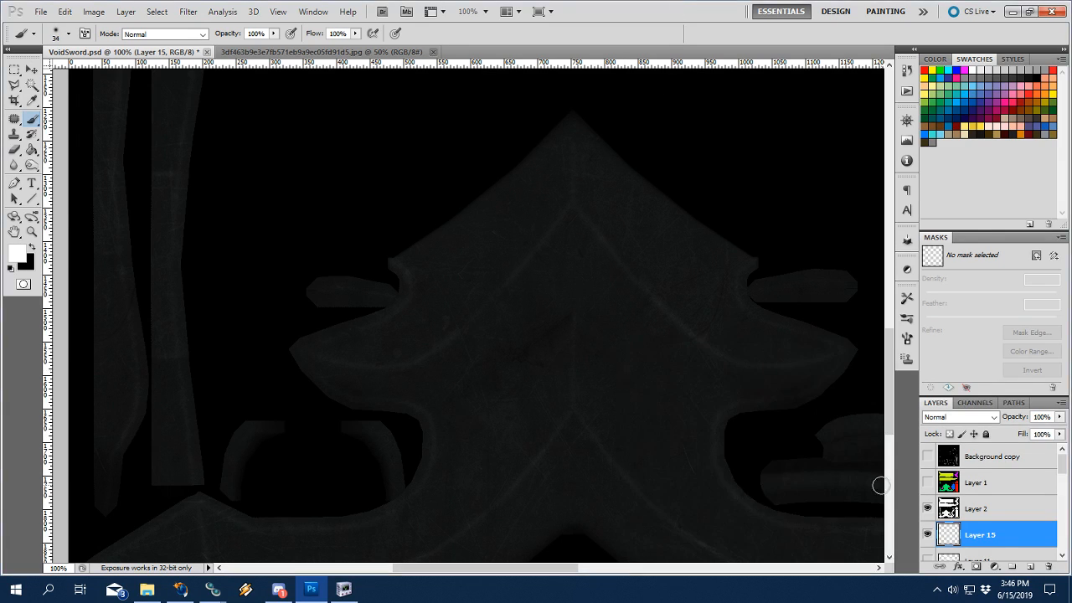
Paint a black chevron-shaped shadow along the guard's overlapping edge on Layer 15, using the Background copy wireframe as a temporary guide.
click(926, 456)
drag(710, 402, 543, 291)
key(ctrl+z)
key(x)
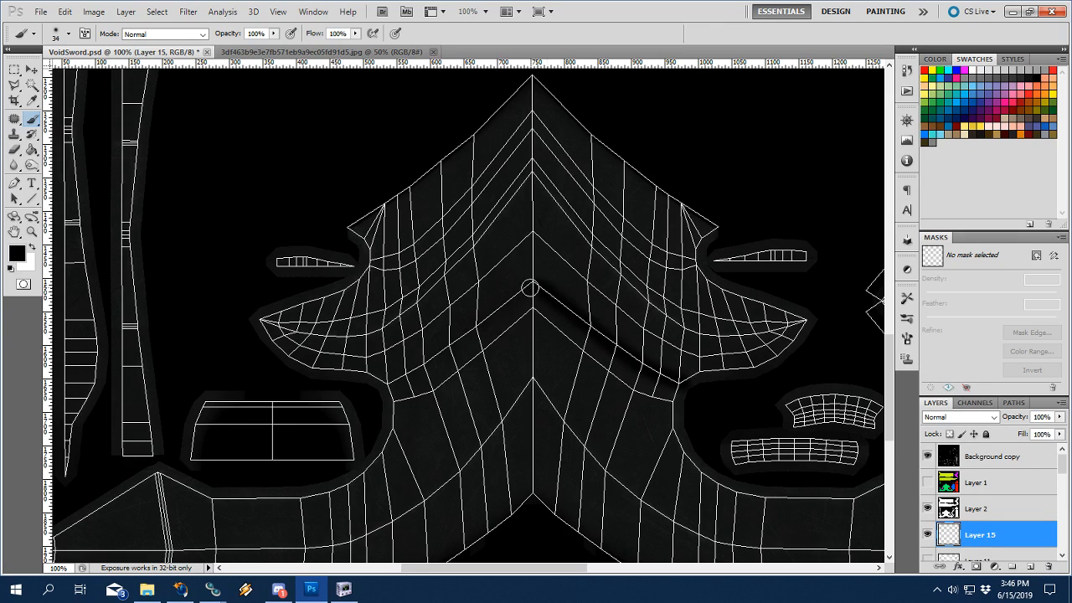
drag(459, 338, 391, 382)
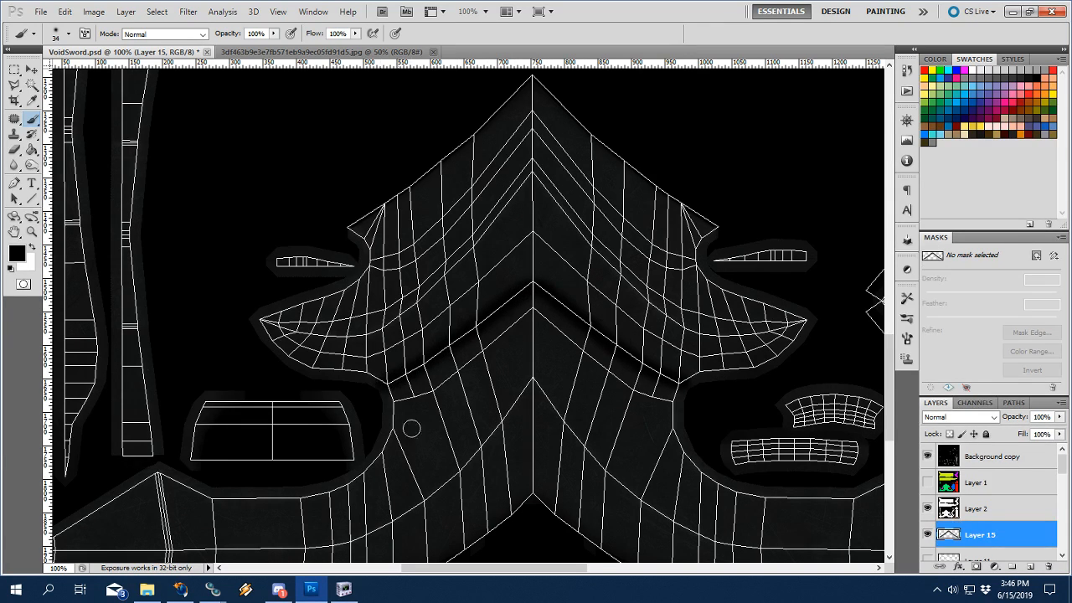
click(926, 457)
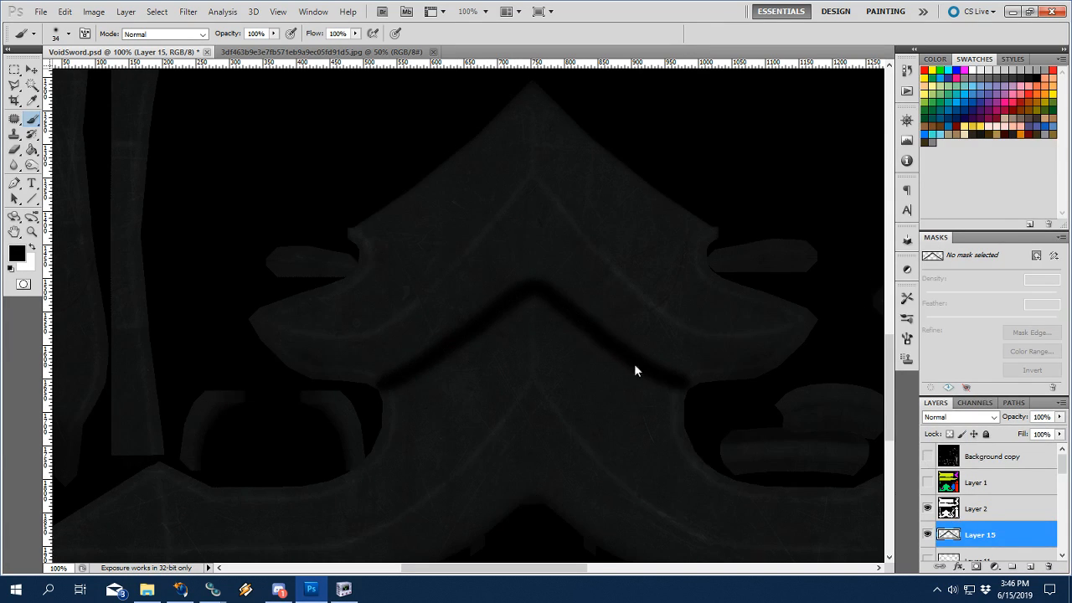
Apply a Gaussian Blur of 19.5 pixels to Layer 15's shadow and set the layer's fill to 40%.
click(189, 12)
mouse_move(318, 134)
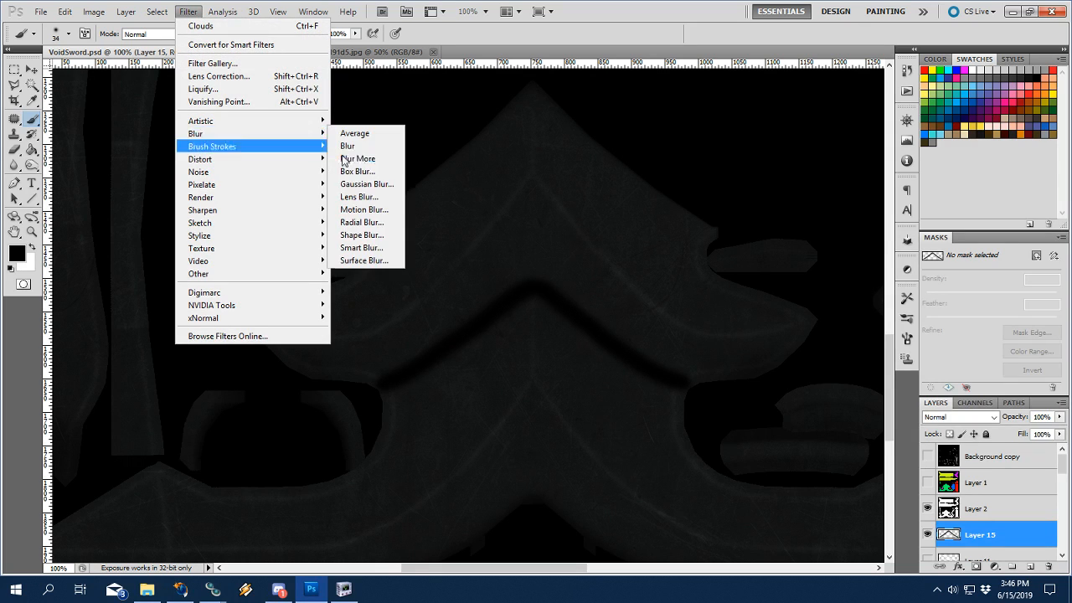
click(366, 186)
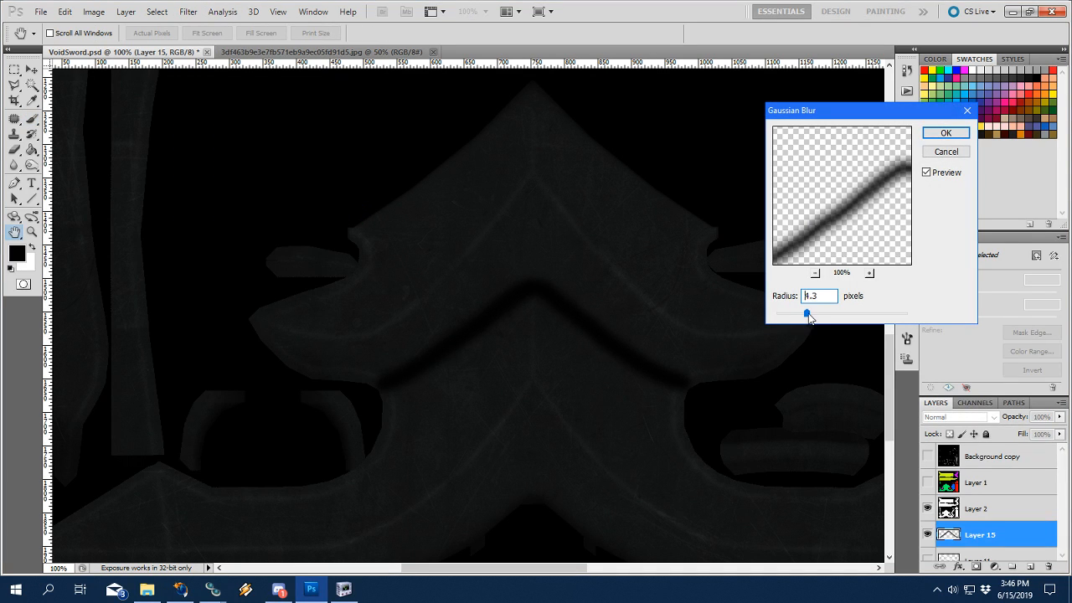
drag(809, 316, 838, 318)
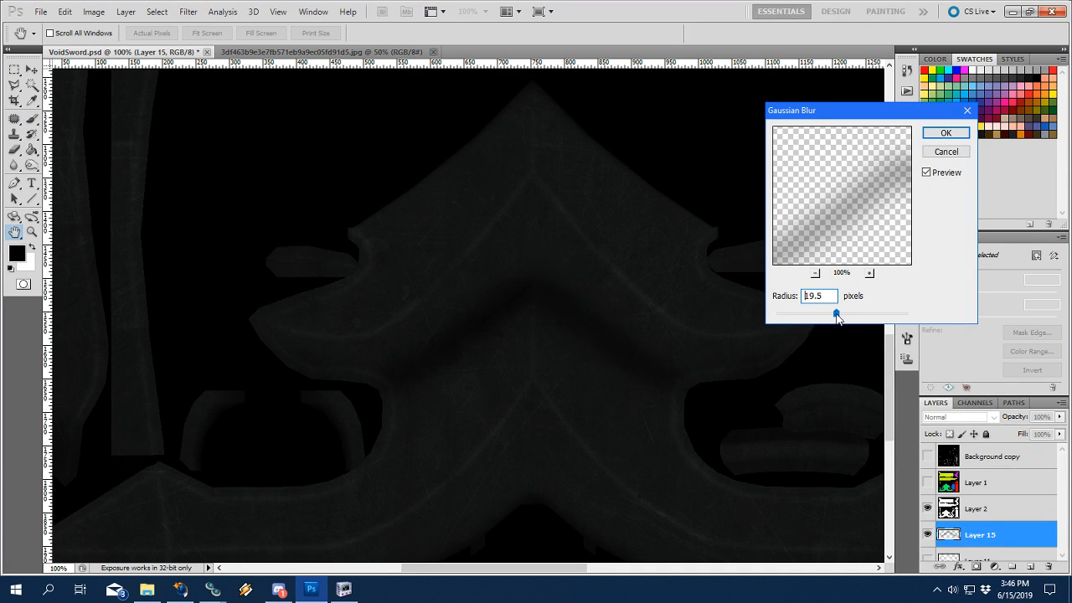
click(941, 136)
key(b)
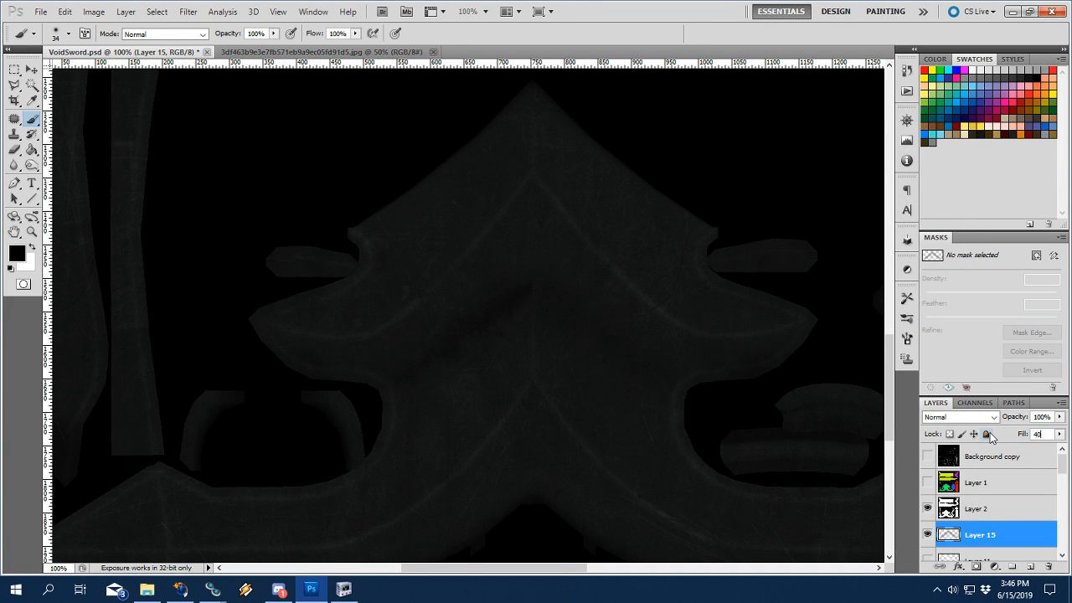
Export the texture over VoidSword.dds in D3D/DDS format as 8.8.8 RGB 24 bpp unsigned with generated MIP maps.
click(40, 12)
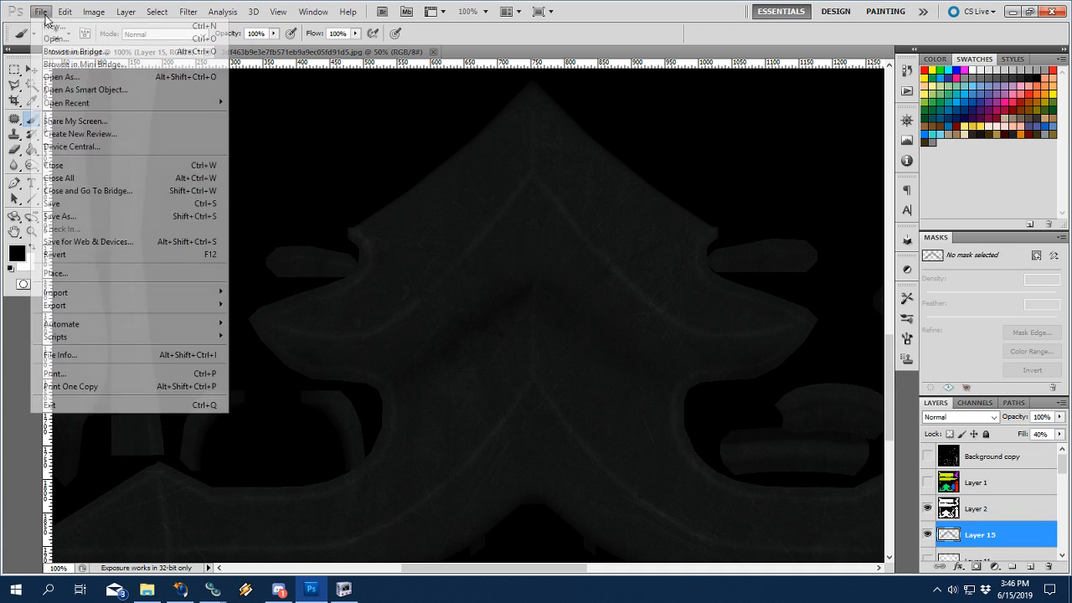
click(67, 216)
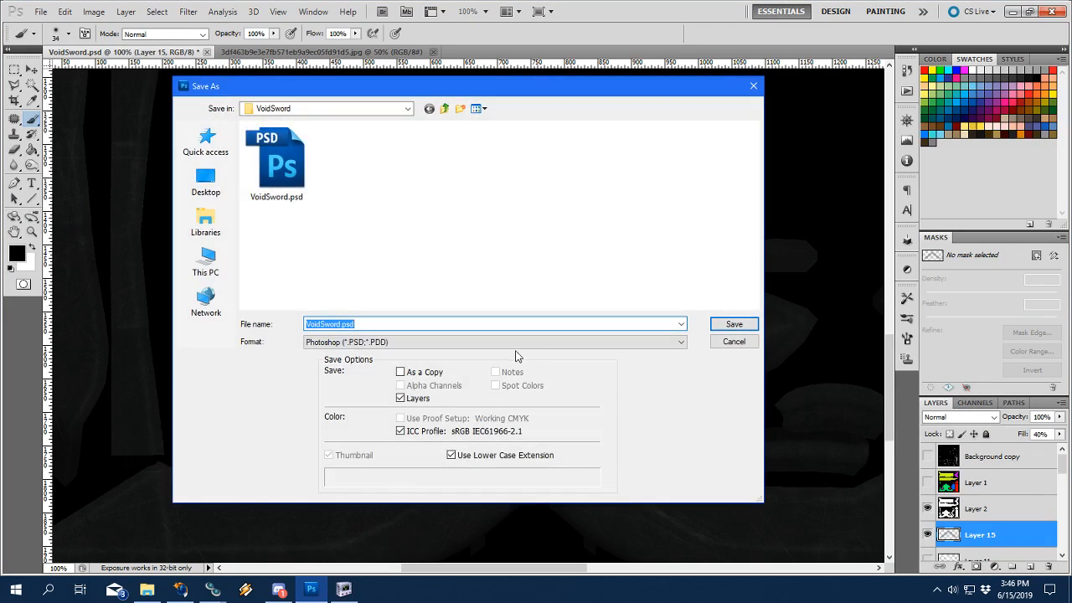
click(514, 342)
click(346, 398)
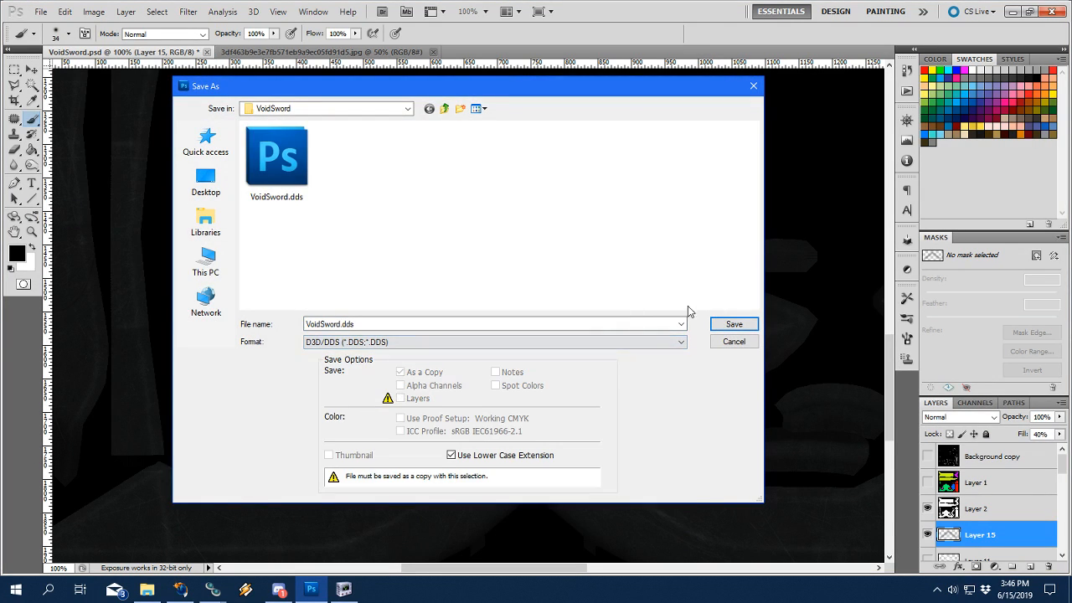
click(734, 324)
click(511, 227)
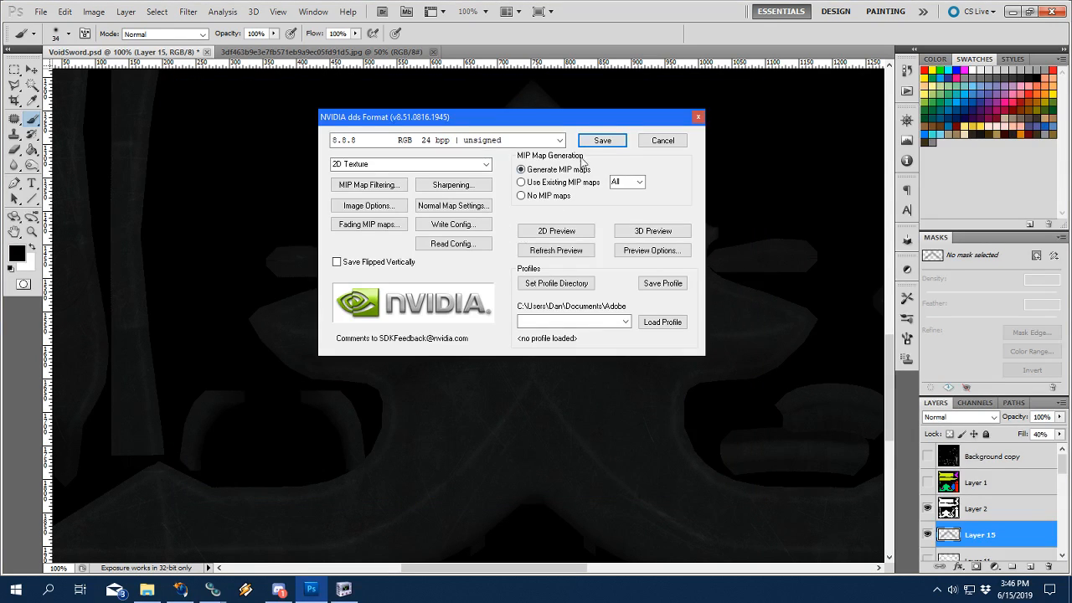
click(590, 141)
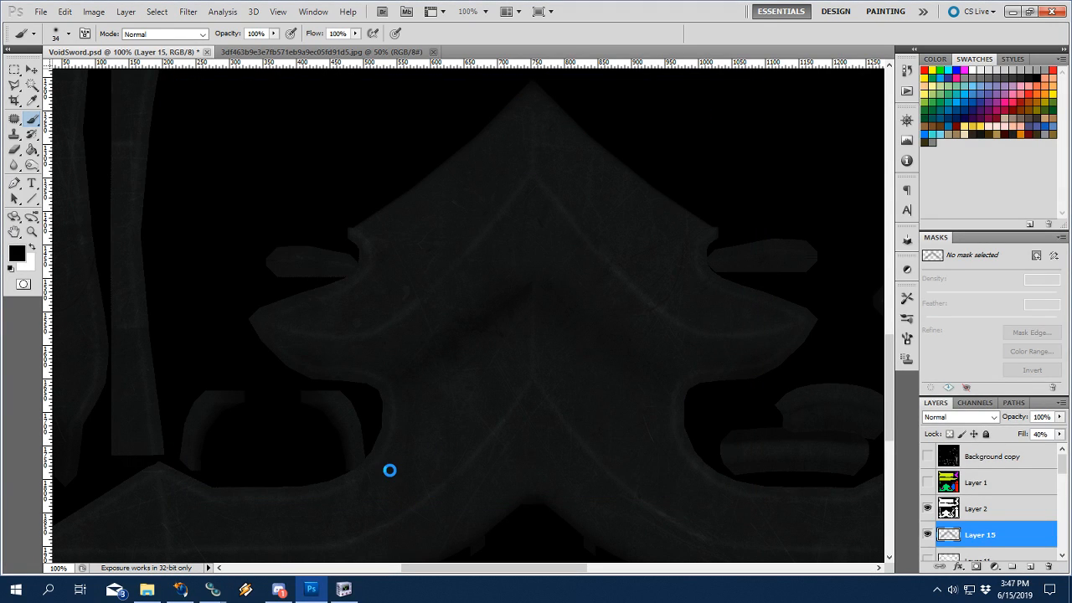
Switch to NifSkope and examine the painted shadow on the sword's guard.
click(343, 588)
drag(664, 229, 655, 294)
drag(559, 272, 657, 230)
Switch to Photoshop and strengthen the guard shadow by setting Layer 15's fill to 66%.
click(311, 588)
click(1059, 434)
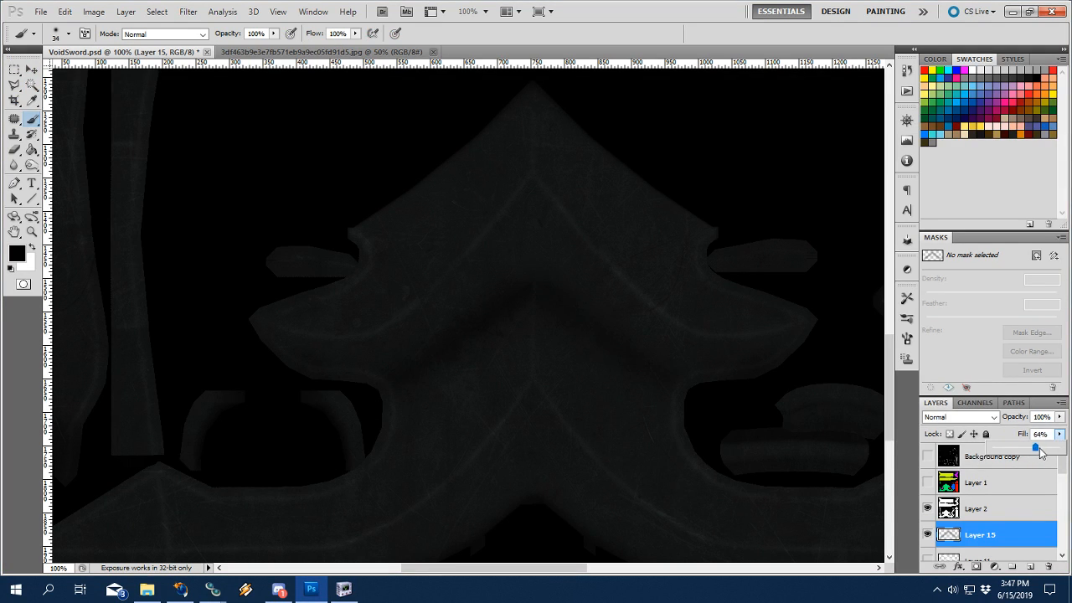
click(721, 364)
Export the texture with the stronger guard shadow over VoidSword.dds in D3D/DDS format as 8.8.8 RGB 24 bpp unsigned with generated MIP maps.
click(40, 11)
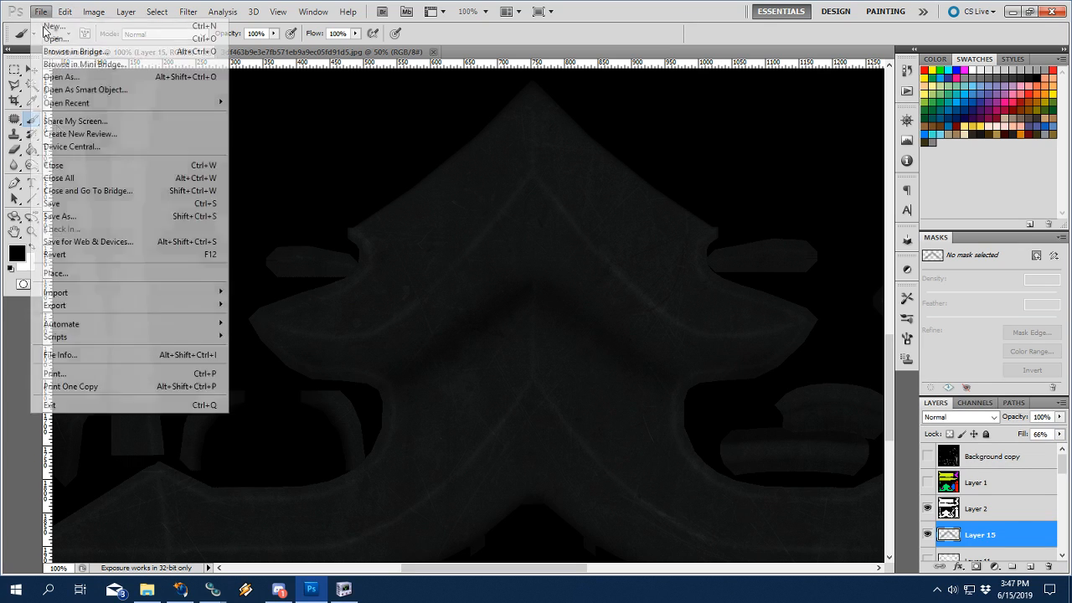
click(56, 204)
click(368, 341)
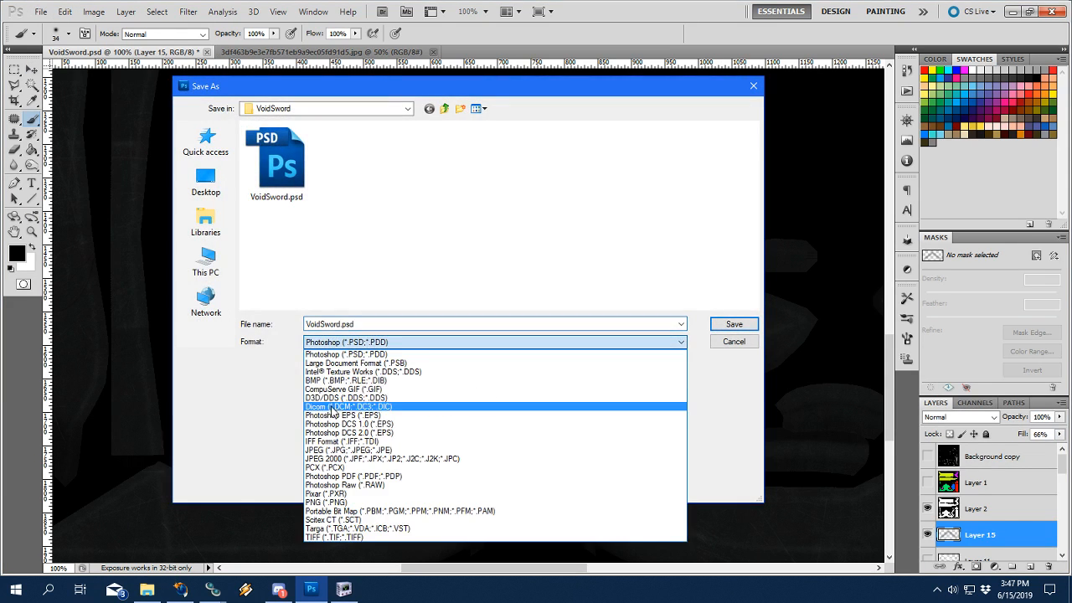
click(369, 405)
click(733, 324)
click(510, 227)
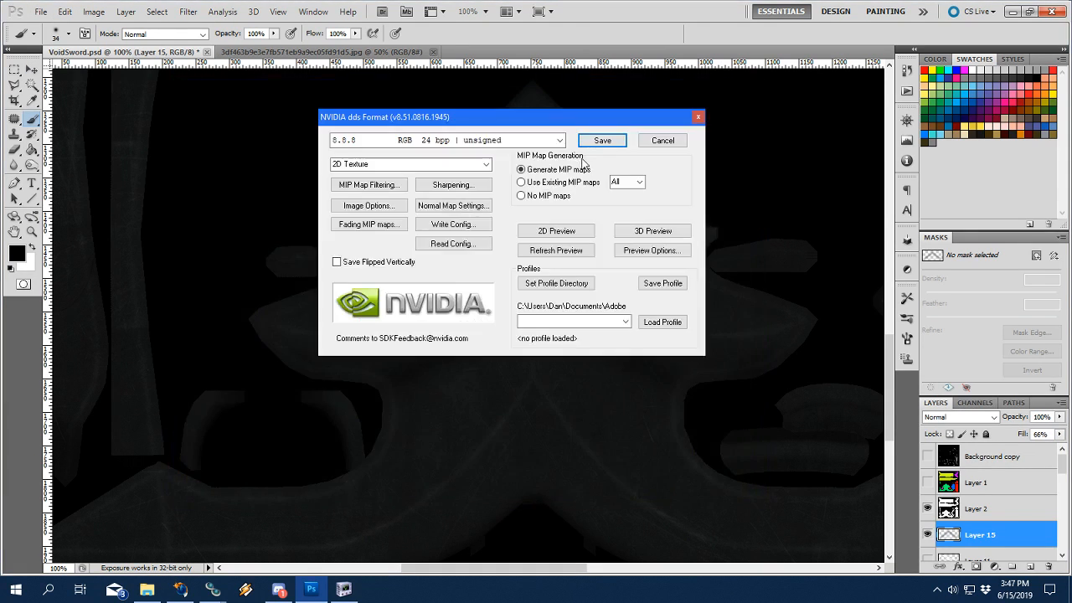
click(598, 140)
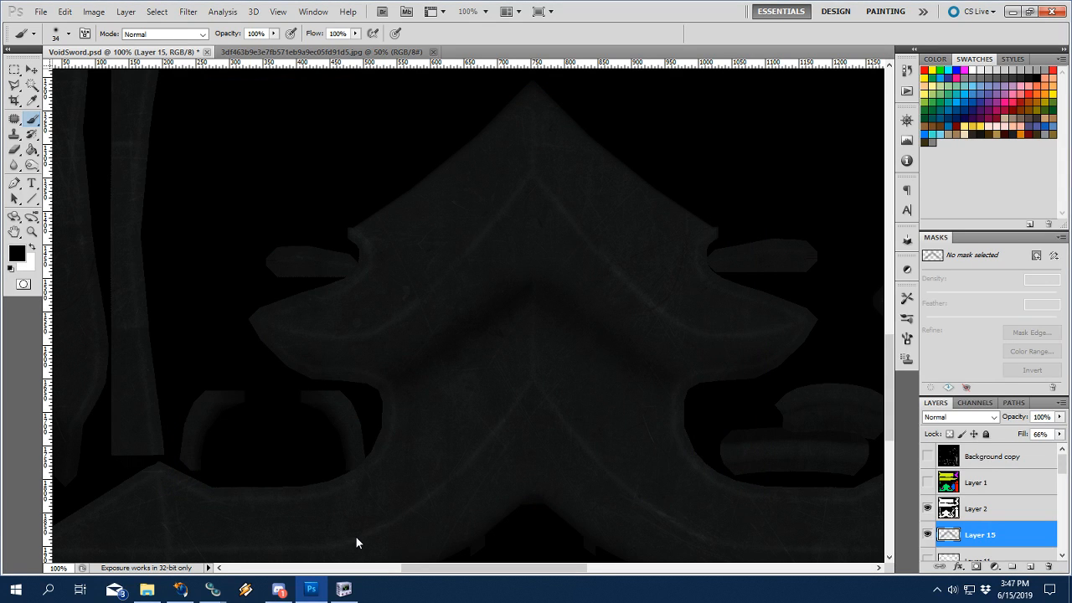
Switch to NifSkope and examine the strengthened guard shadow up close and from farther away.
click(343, 588)
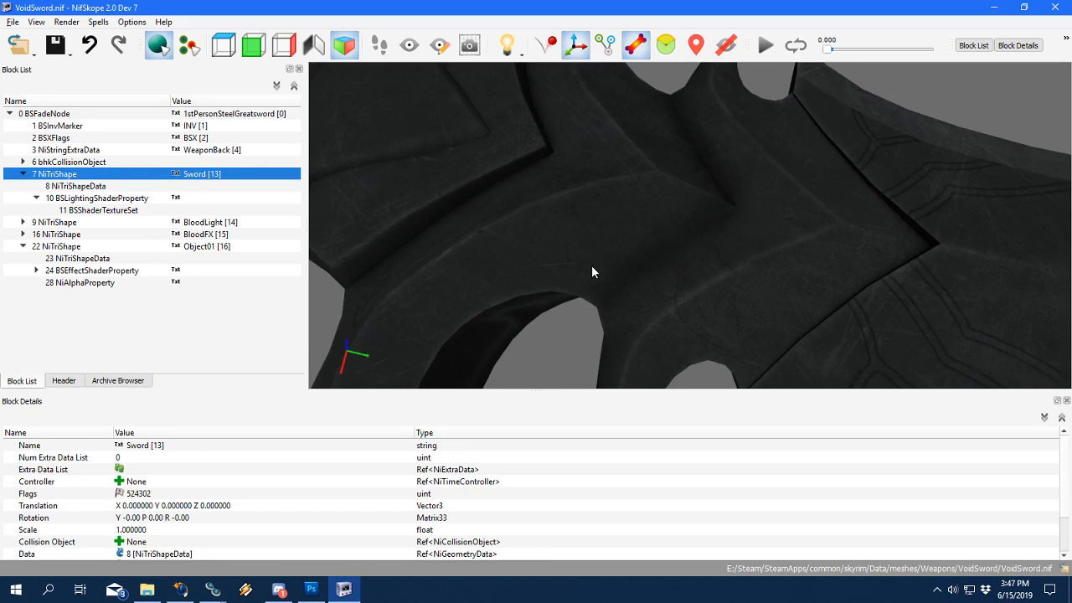
drag(591, 264, 593, 289)
scroll(497, 294, down, 5)
scroll(498, 299, up, 3)
scroll(525, 296, up, 4)
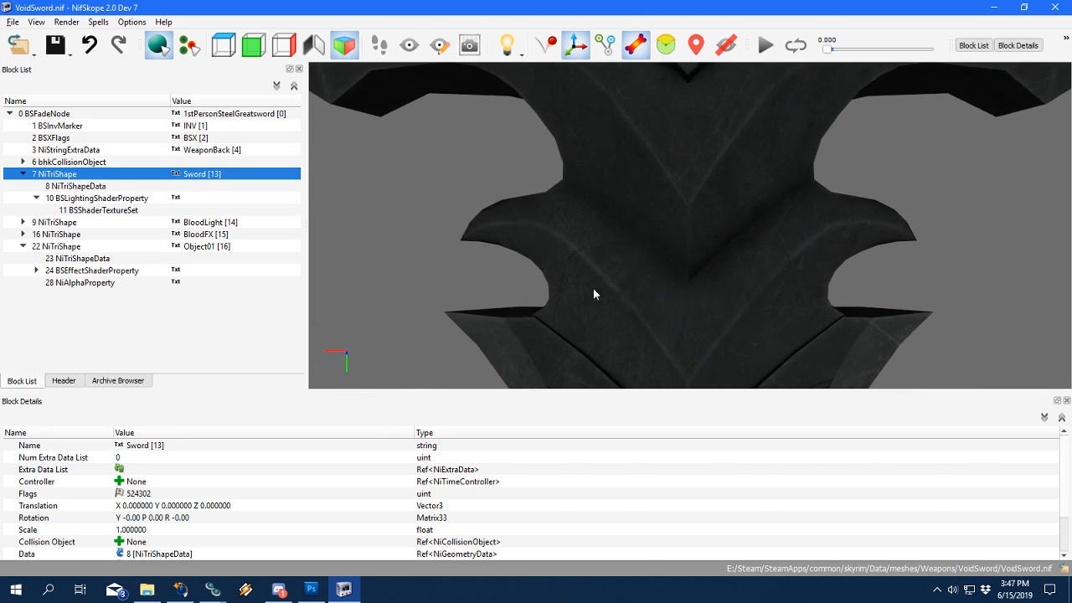
scroll(596, 287, up, 2)
scroll(599, 291, down, 5)
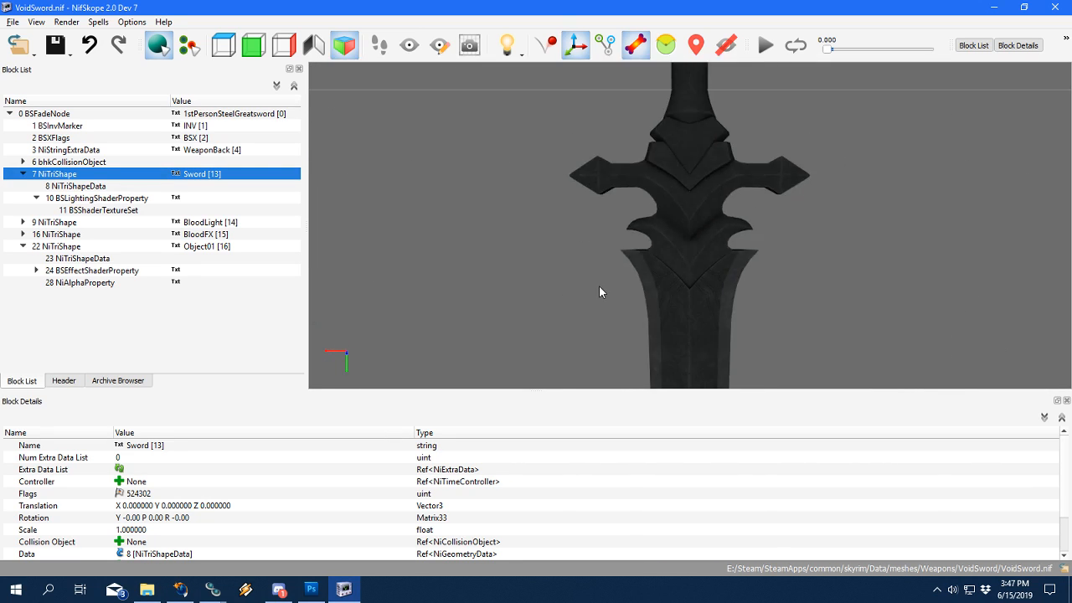
scroll(599, 291, up, 2)
Switch to Photoshop, hide Layer 15 and compare the guard area against the Background copy wireframe.
click(311, 588)
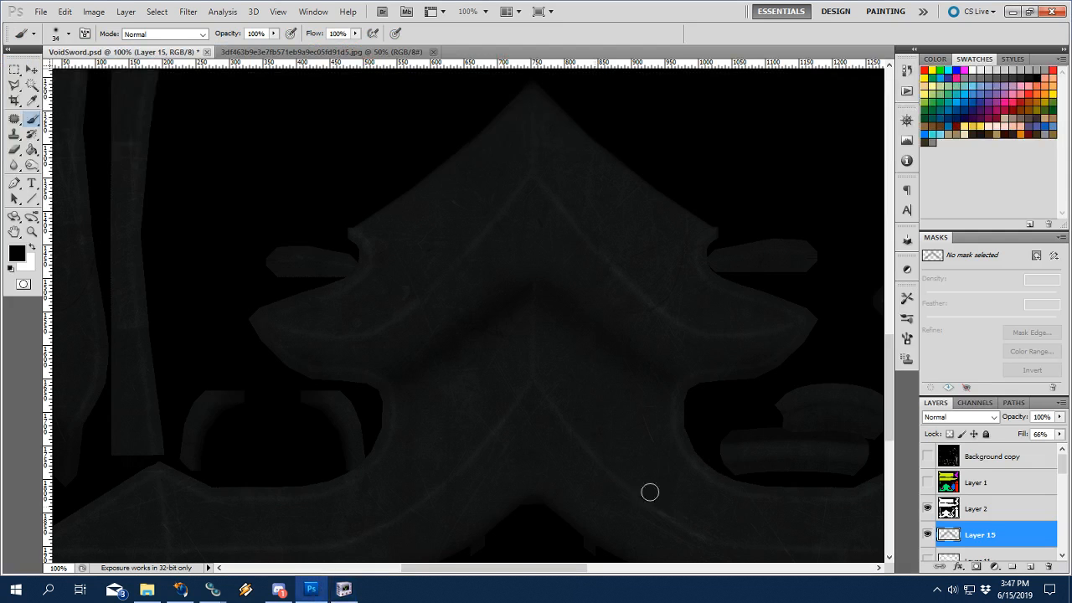
click(928, 534)
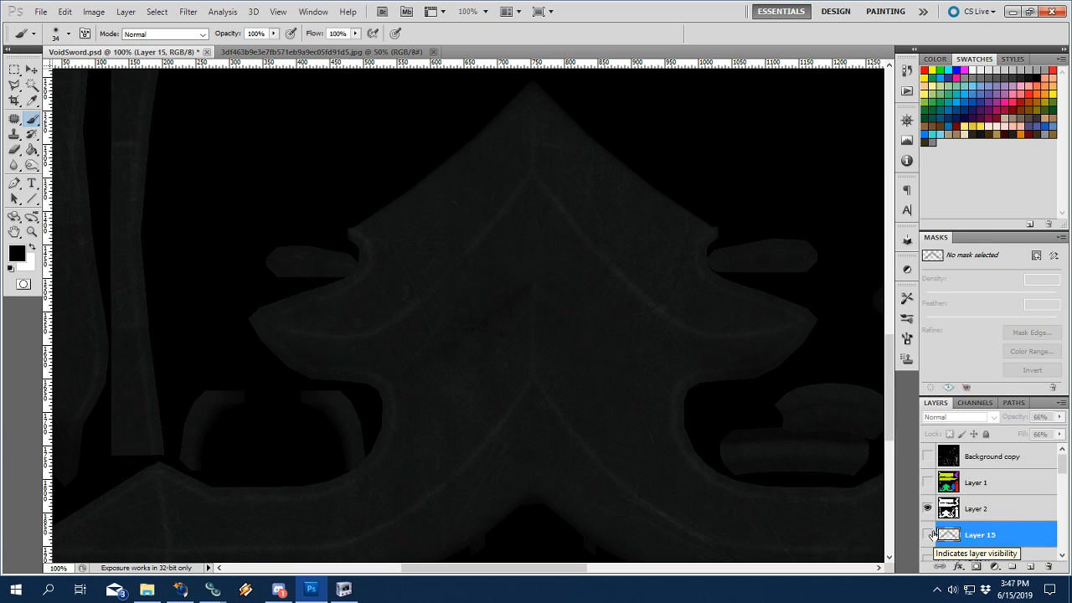
click(927, 457)
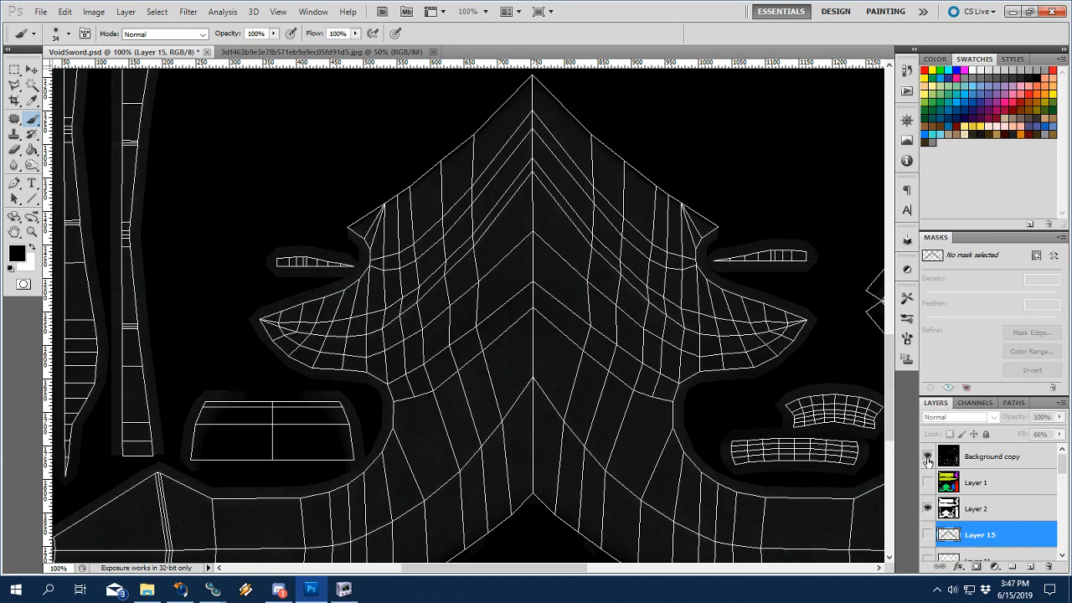
click(928, 459)
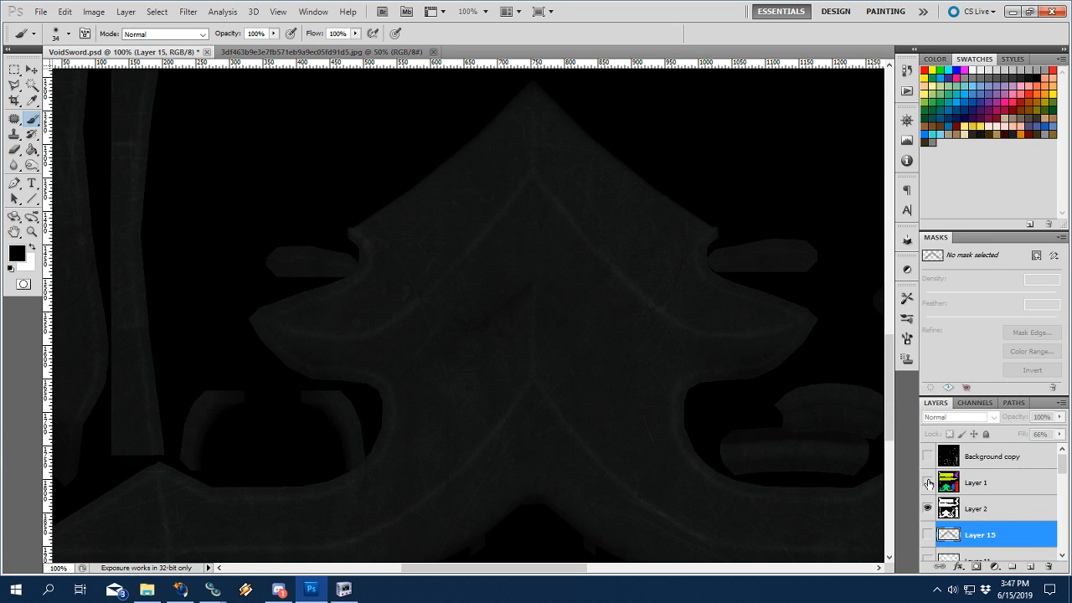
key(z)
key(ctrl+0)
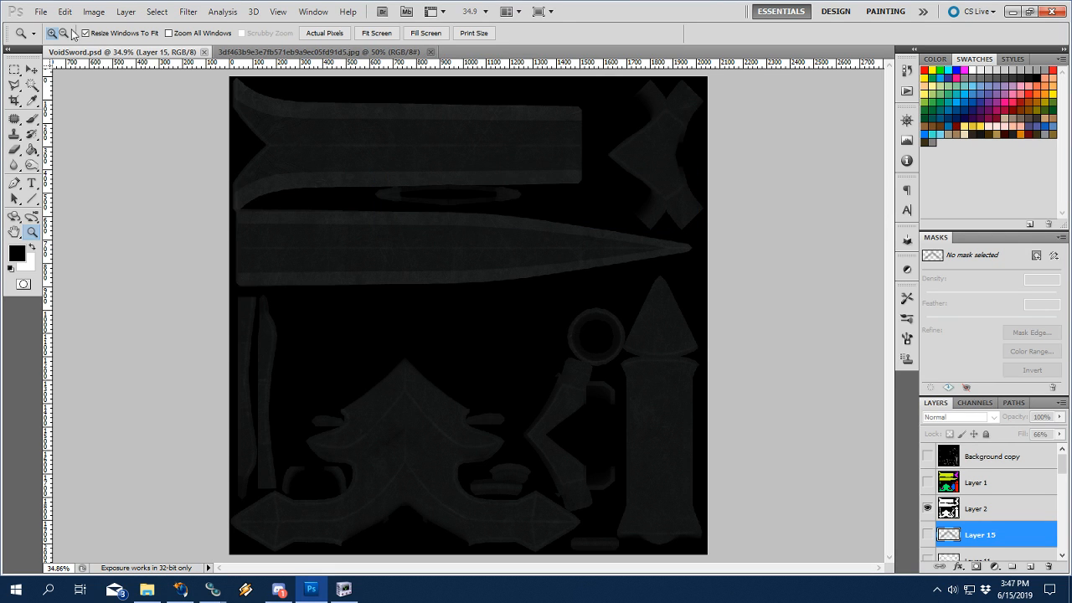
Export the texture without the guard shadow over VoidSword.dds in D3D/DDS format.
click(40, 12)
click(59, 218)
click(508, 342)
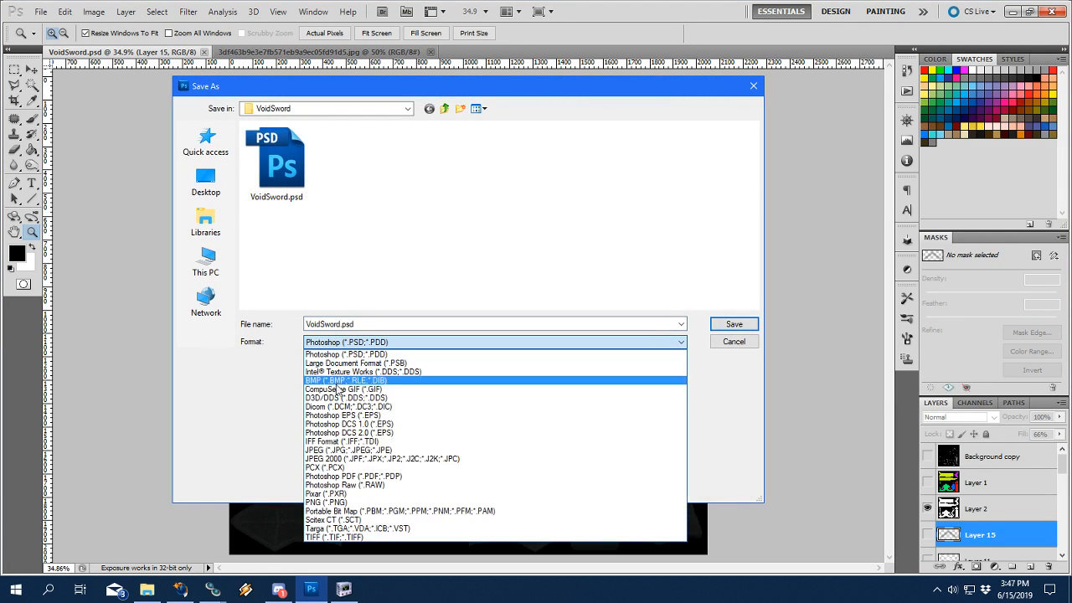
click(343, 397)
click(737, 324)
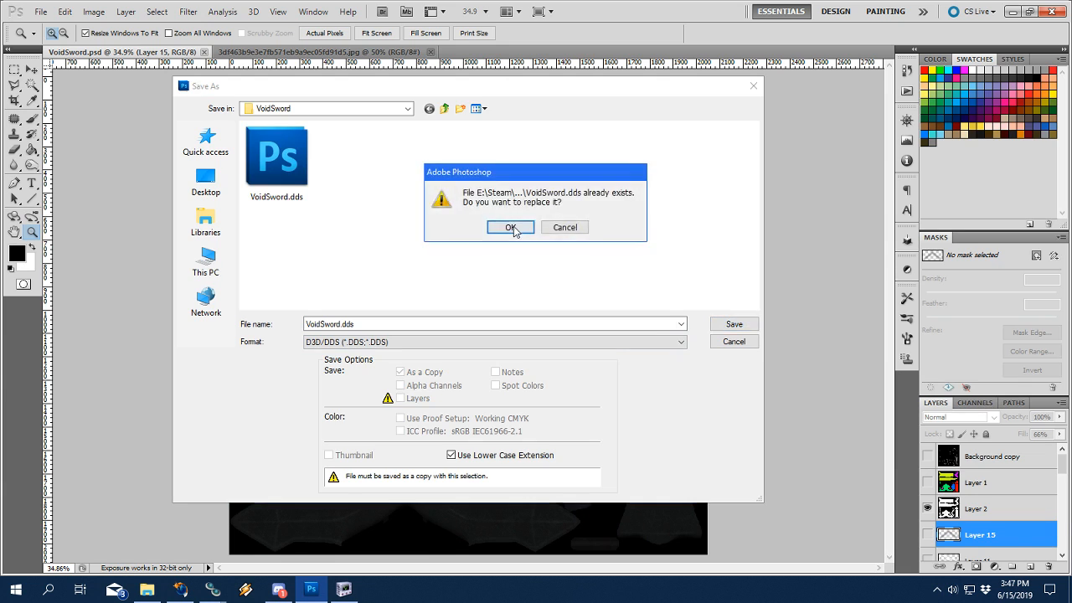
click(511, 227)
key(Return)
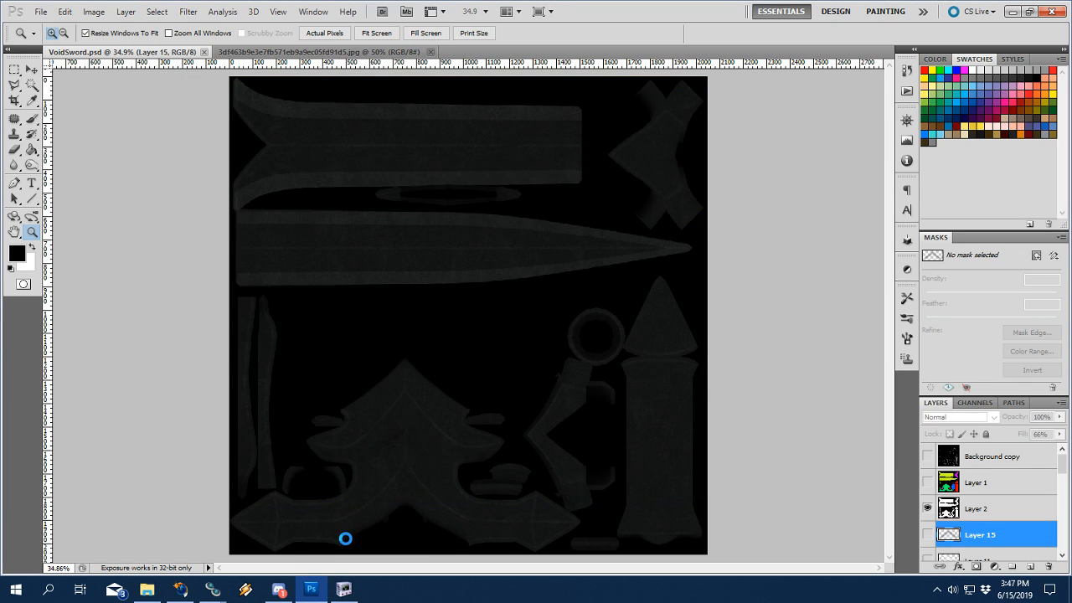
Switch to NifSkope and examine the guard's creases without the painted shadow from several angles and distances.
click(344, 588)
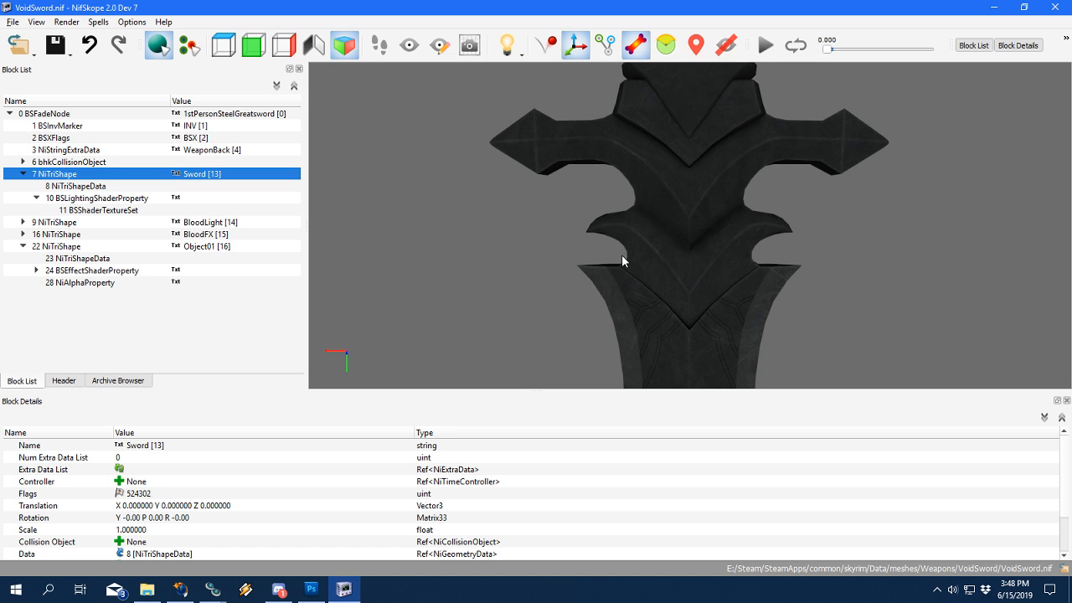
scroll(602, 310, up, 4)
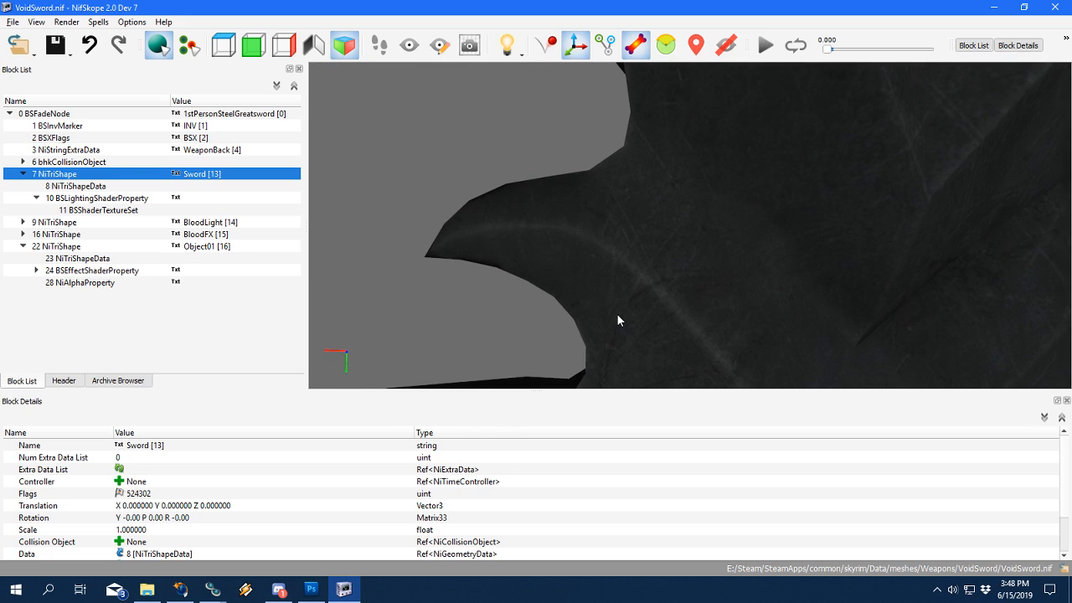
drag(617, 314, 572, 274)
click(631, 288)
scroll(631, 287, down, 4)
drag(632, 287, 569, 280)
click(451, 123)
drag(451, 124, 573, 240)
drag(516, 198, 646, 293)
scroll(516, 214, up, 4)
scroll(528, 226, down, 5)
Switch to Photoshop, replace the old shadow layer with a new empty layer and show the Background copy wireframe over the guard.
click(311, 589)
drag(276, 395, 521, 509)
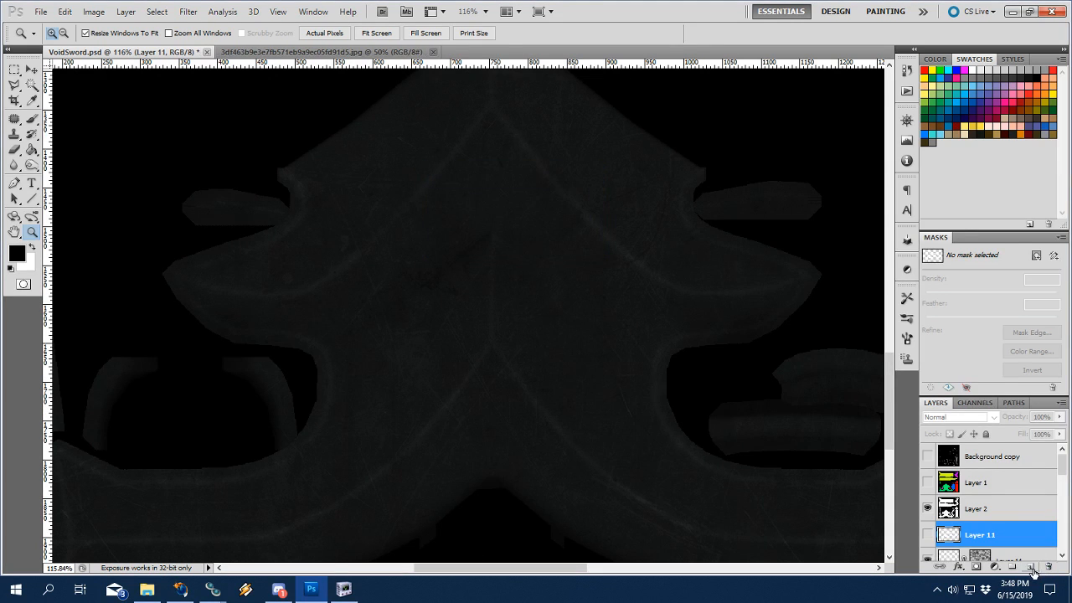
click(926, 456)
click(573, 291)
Paint a soft black line with a 16 px, 0% hardness brush along the right half of the guard's V-shaped wireframe crease.
key(b)
right_click(609, 312)
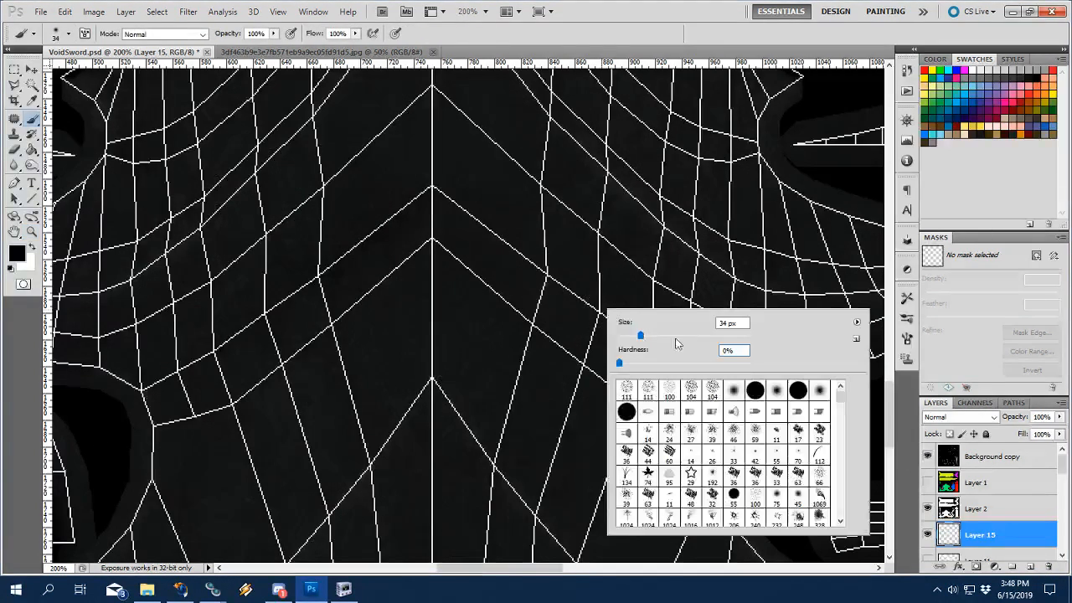
drag(646, 336, 629, 336)
click(665, 13)
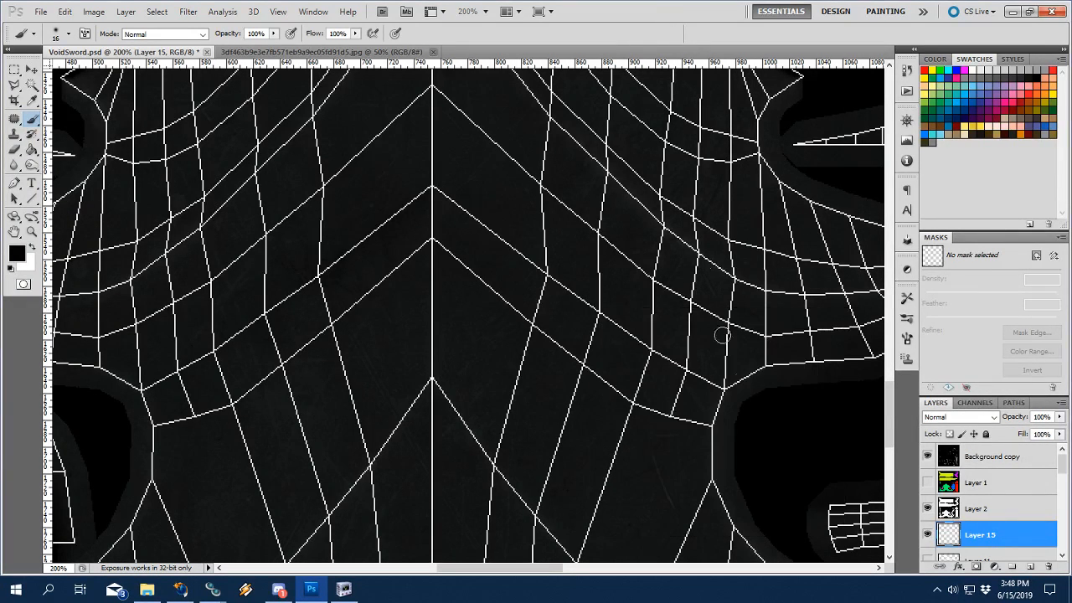
mouse_move(727, 388)
mouse_down()
mouse_move(629, 337)
mouse_move(432, 185)
mouse_up()
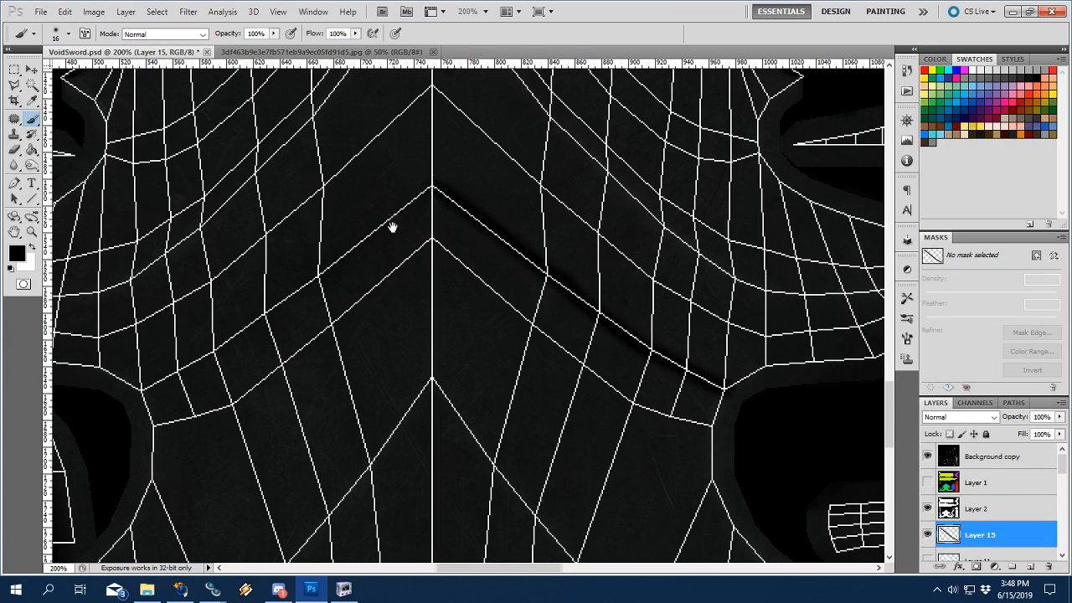
Paint the matching black line along the left half of the guard crease, redoing faulty strokes, and hide the Background copy wireframe.
mouse_move(390, 227)
mouse_down()
mouse_move(606, 210)
mouse_move(638, 176)
mouse_move(599, 205)
mouse_up()
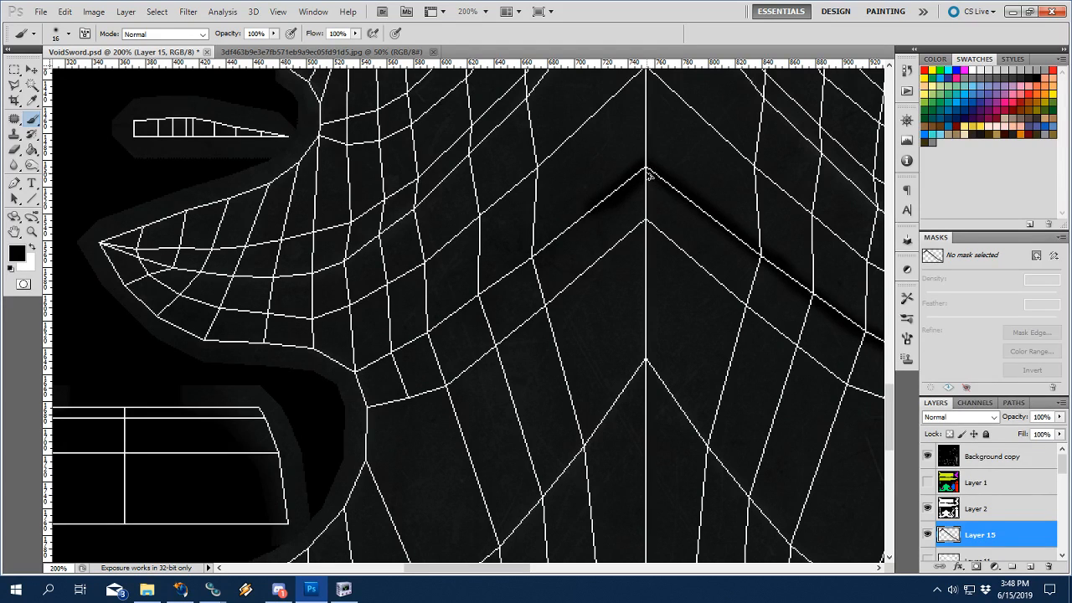
key(ctrl+alt+z)
key(ctrl+alt+z)
drag(642, 168, 515, 273)
key(ctrl+alt+z)
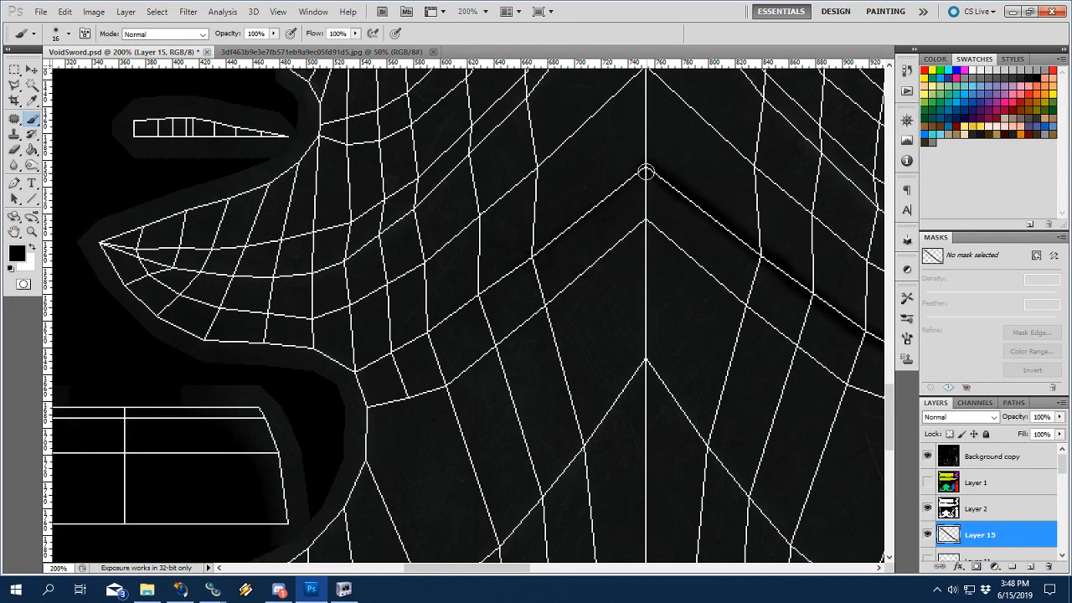
mouse_move(645, 173)
mouse_down()
mouse_move(459, 311)
mouse_move(351, 373)
mouse_up()
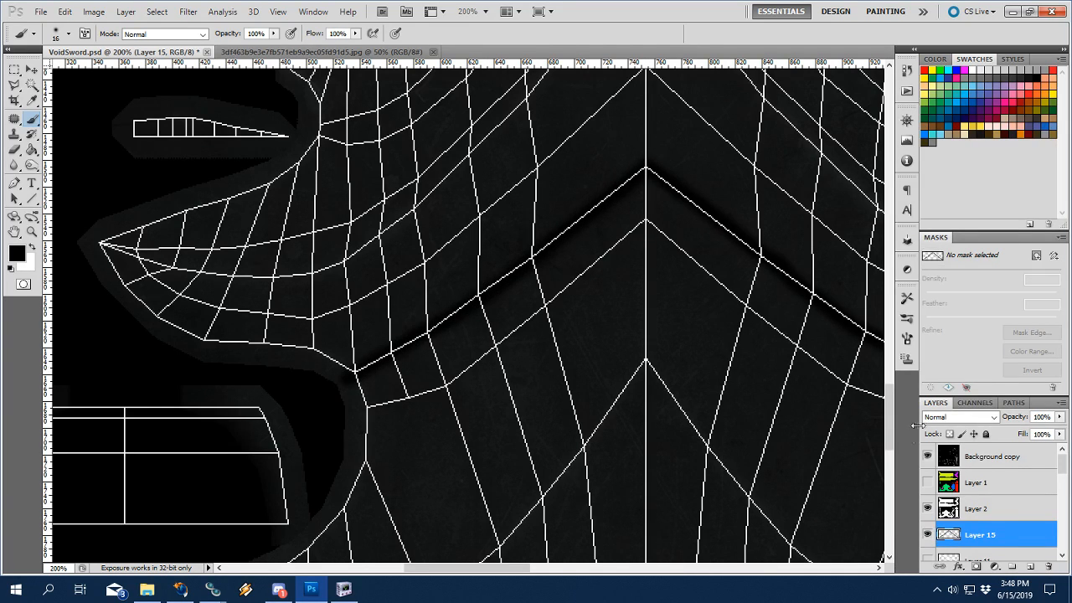
click(927, 456)
Apply a Gaussian Blur of 7.0 pixels to Layer 15's crease shadow and set the layer's fill to 58%.
click(188, 11)
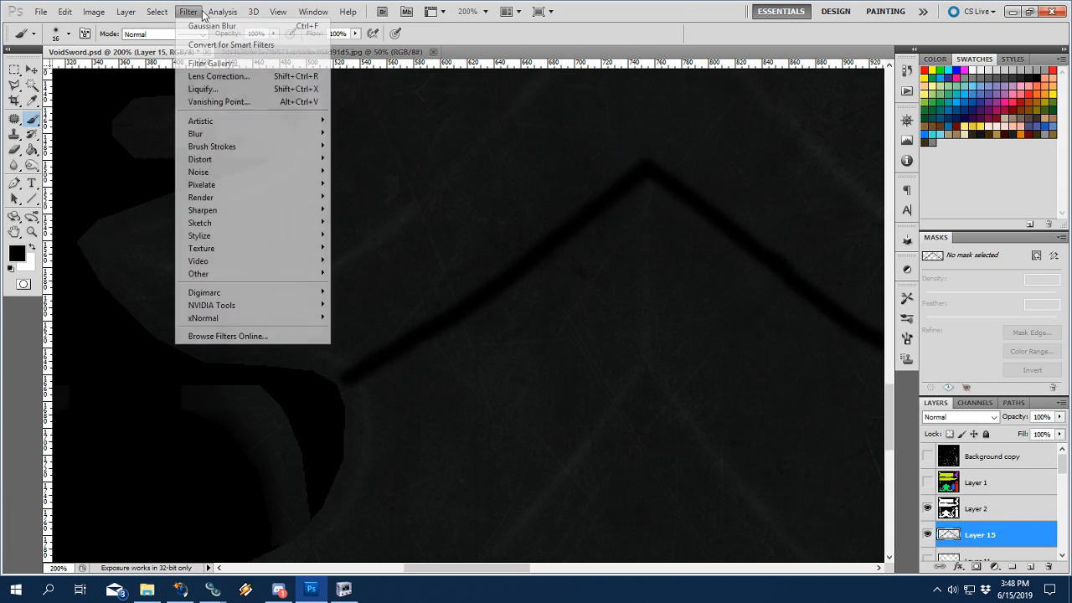
mouse_move(214, 134)
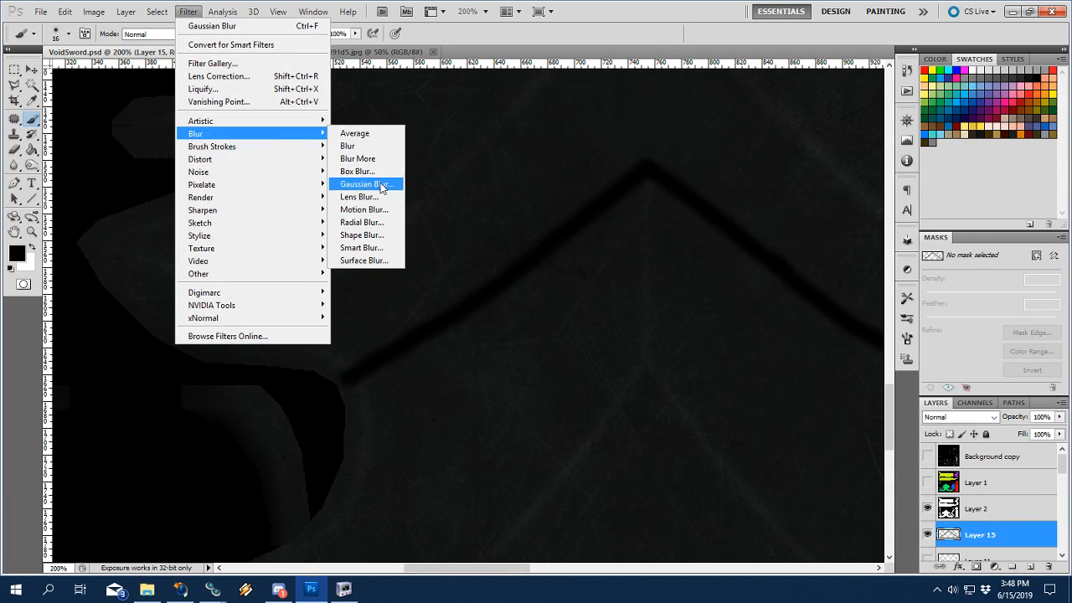
click(360, 184)
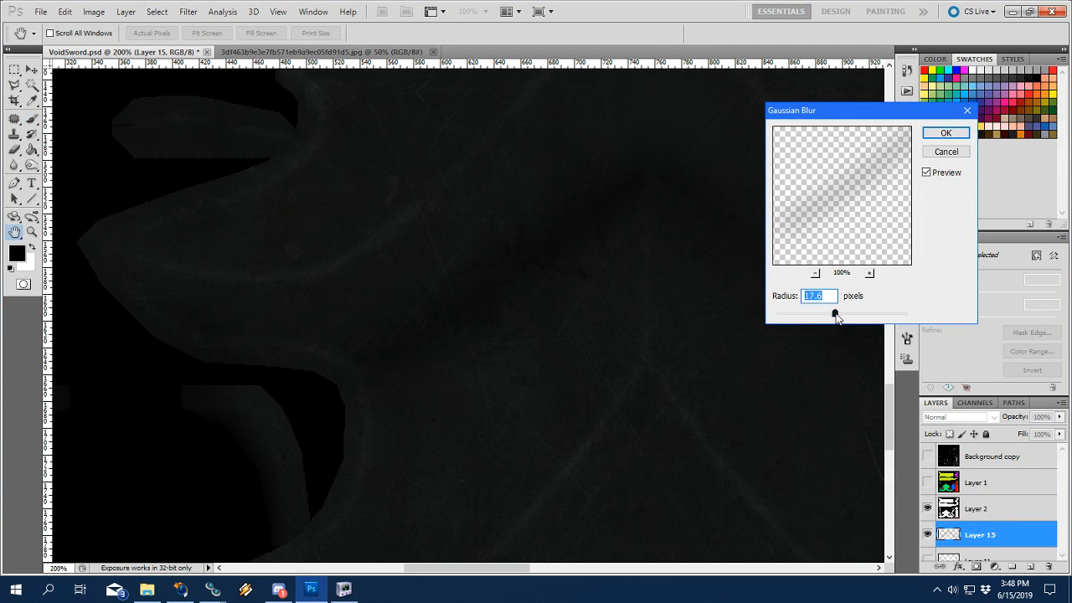
drag(835, 314, 819, 317)
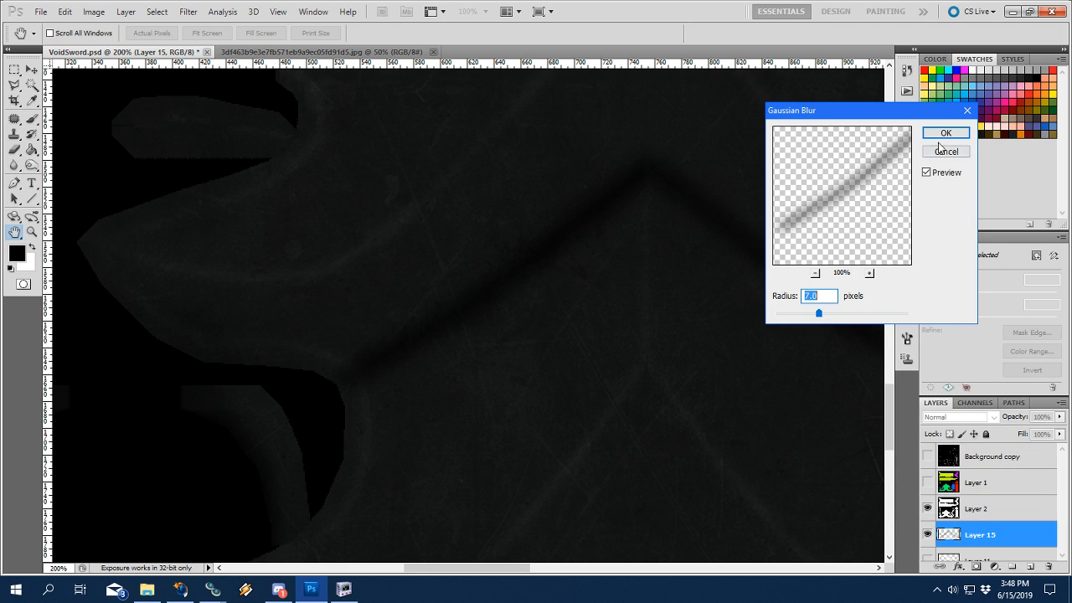
click(944, 134)
key(b)
mouse_move(1059, 434)
mouse_down()
mouse_move(1059, 447)
mouse_move(1032, 449)
mouse_up()
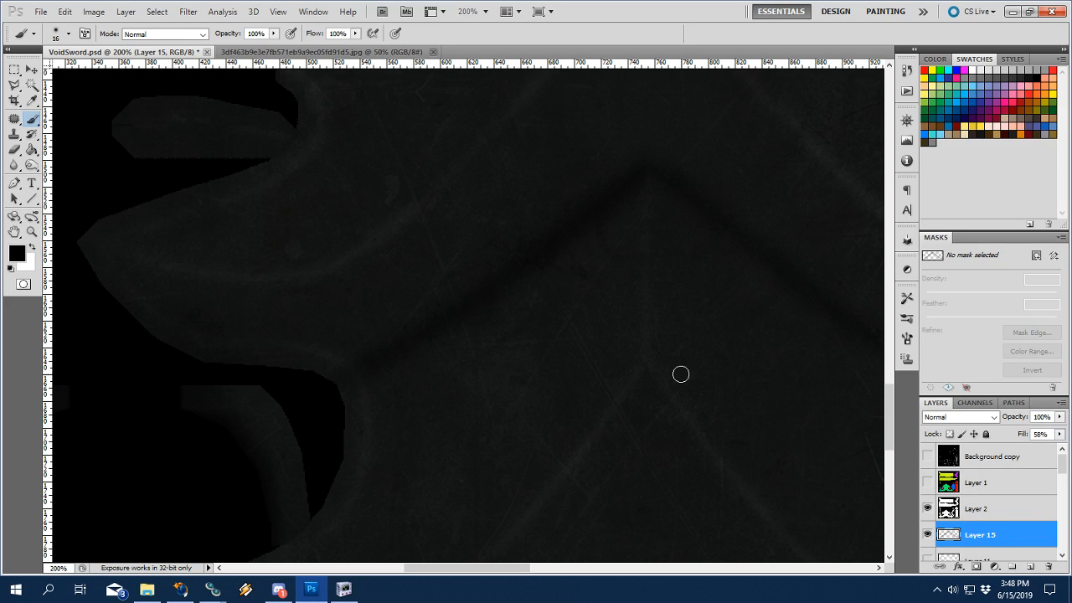
Export the texture with the new crease shadow over VoidSword.dds in D3D/DDS format as 8.8.8 RGB 24 bpp unsigned with generated MIP maps.
key(z)
key(ctrl+0)
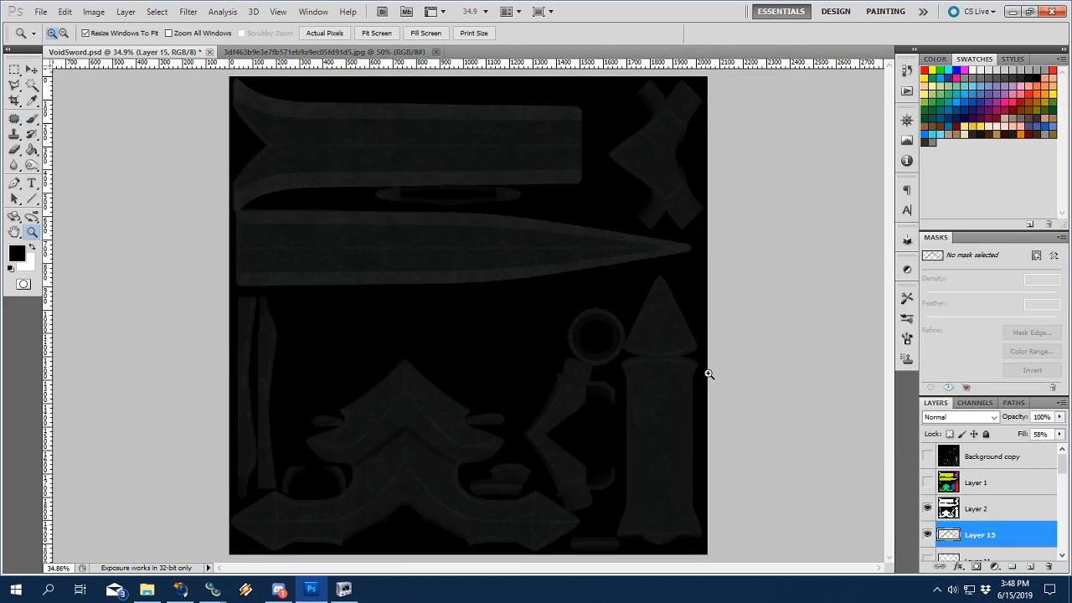
click(41, 12)
click(67, 216)
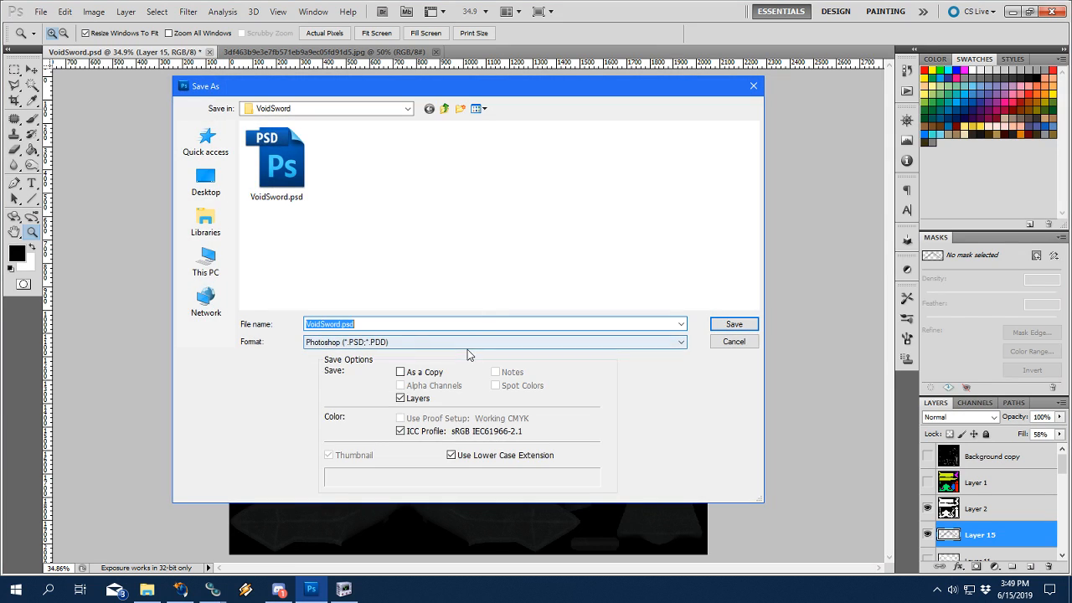
click(365, 346)
click(377, 385)
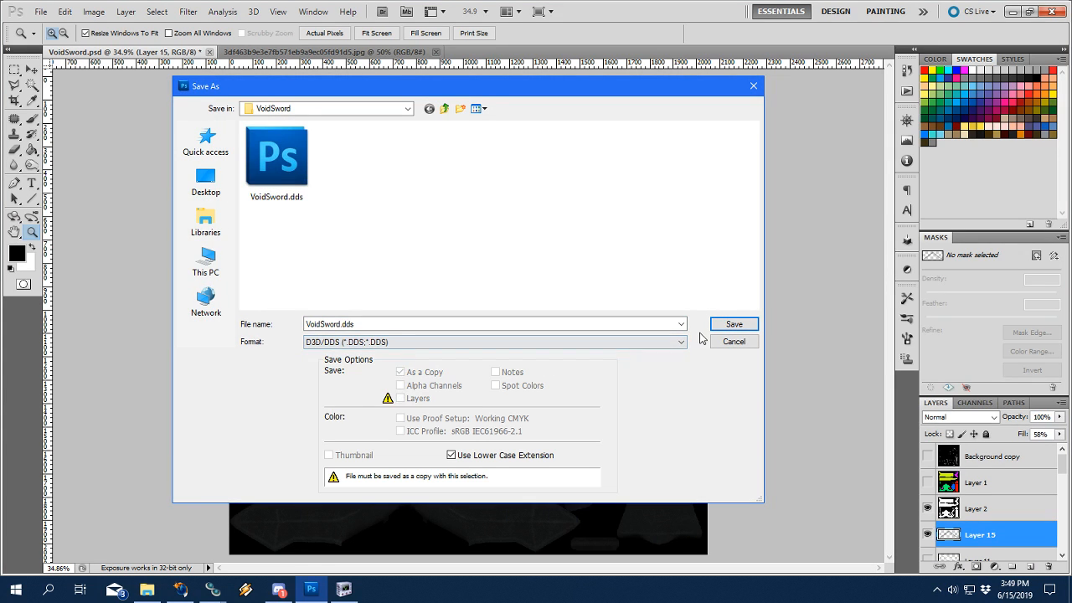
click(734, 324)
click(509, 227)
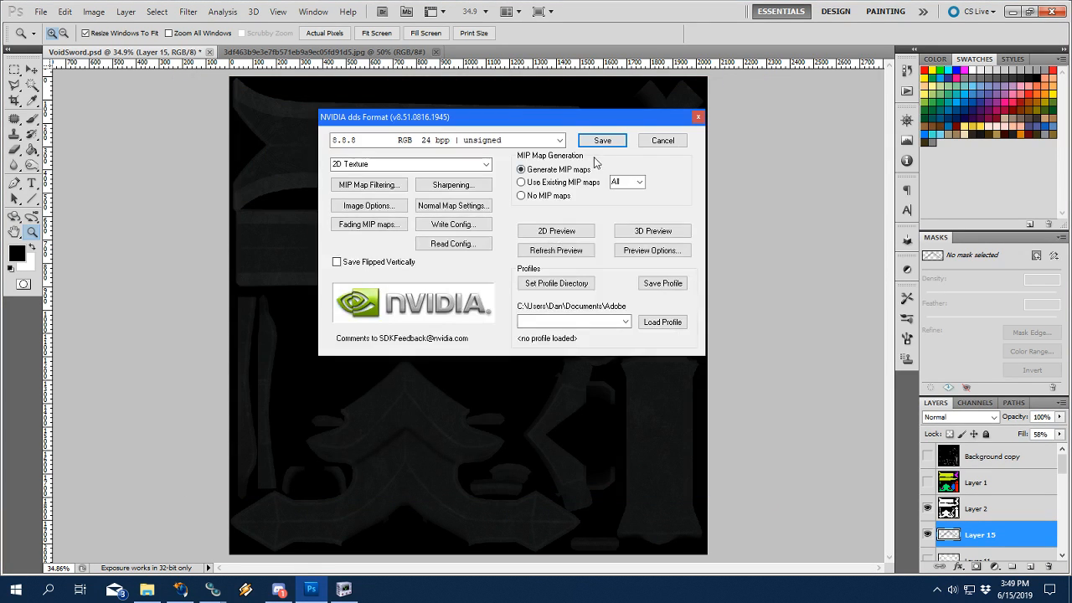
click(605, 141)
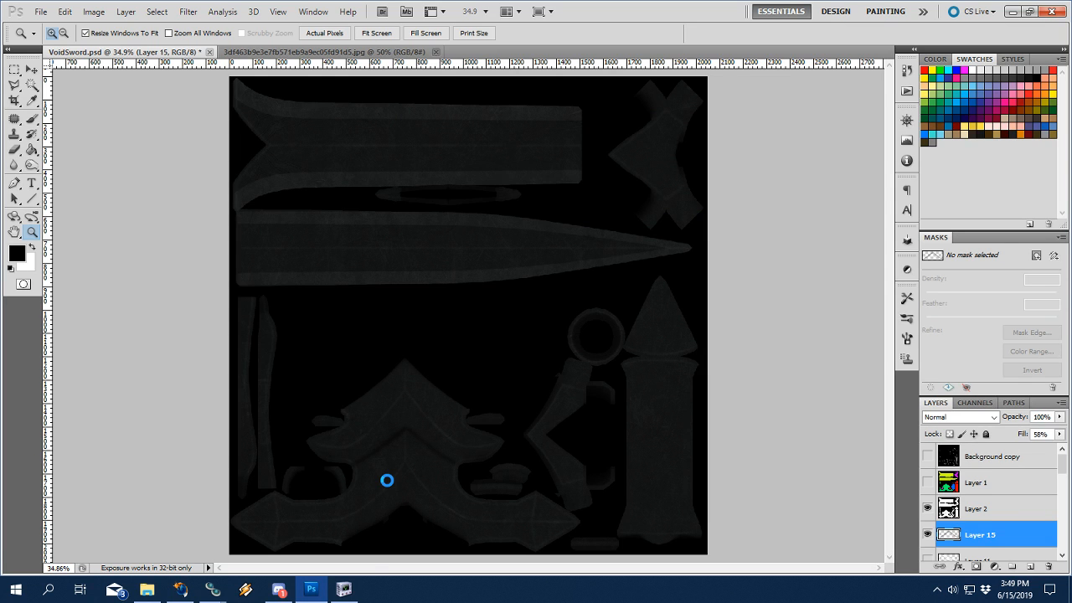
Switch to NifSkope and examine the new crease shadow on the sword's guard up close, from several angles and on the whole model.
click(344, 588)
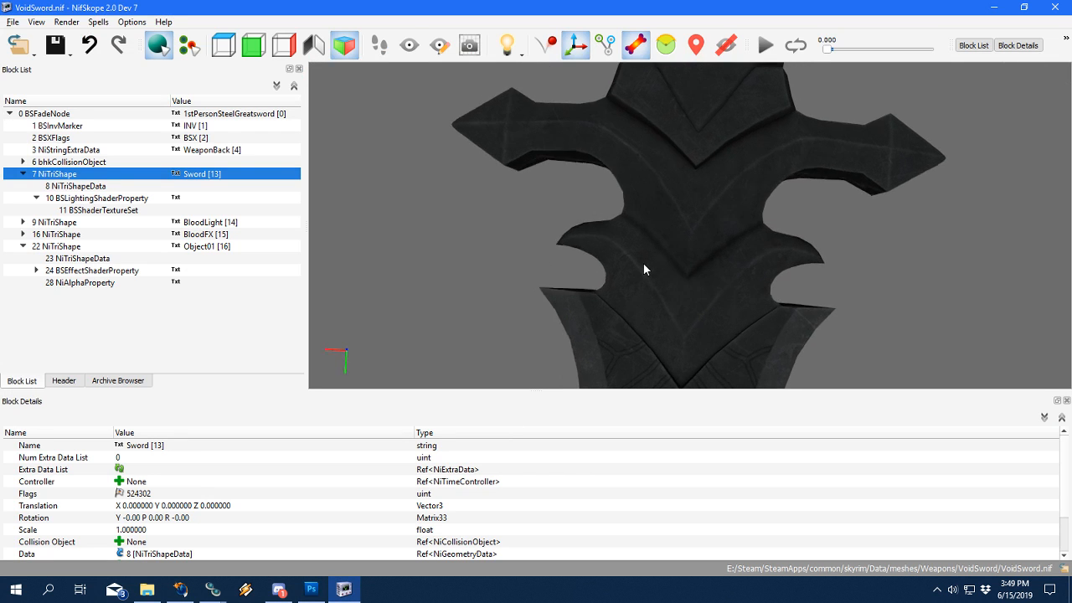
drag(643, 263, 603, 337)
scroll(620, 304, down, 3)
scroll(619, 304, up, 3)
click(690, 285)
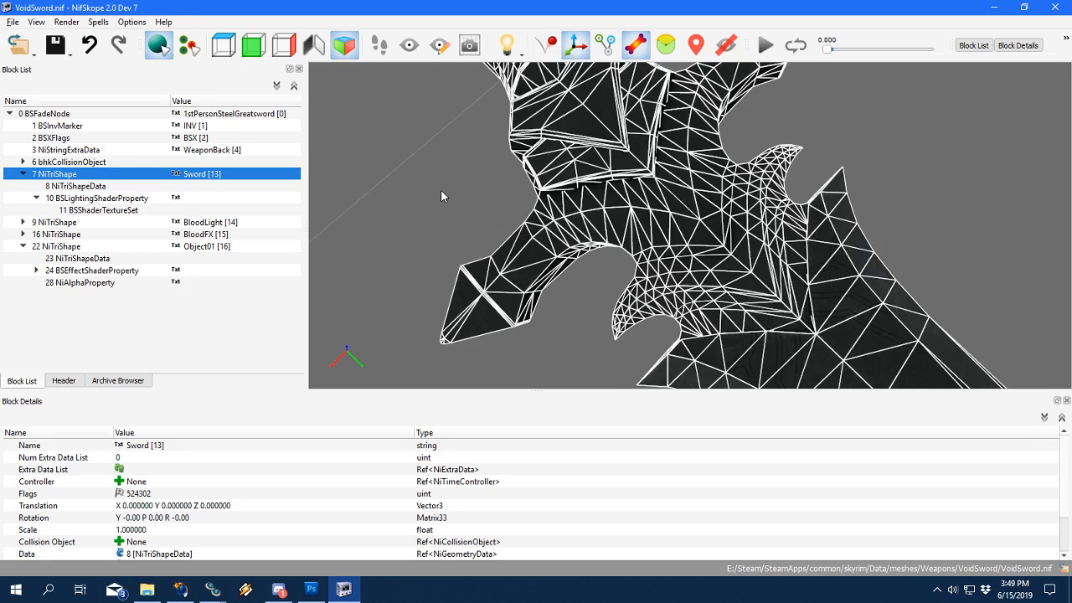
click(440, 189)
drag(501, 285, 560, 306)
scroll(561, 307, up, 5)
scroll(561, 306, down, 7)
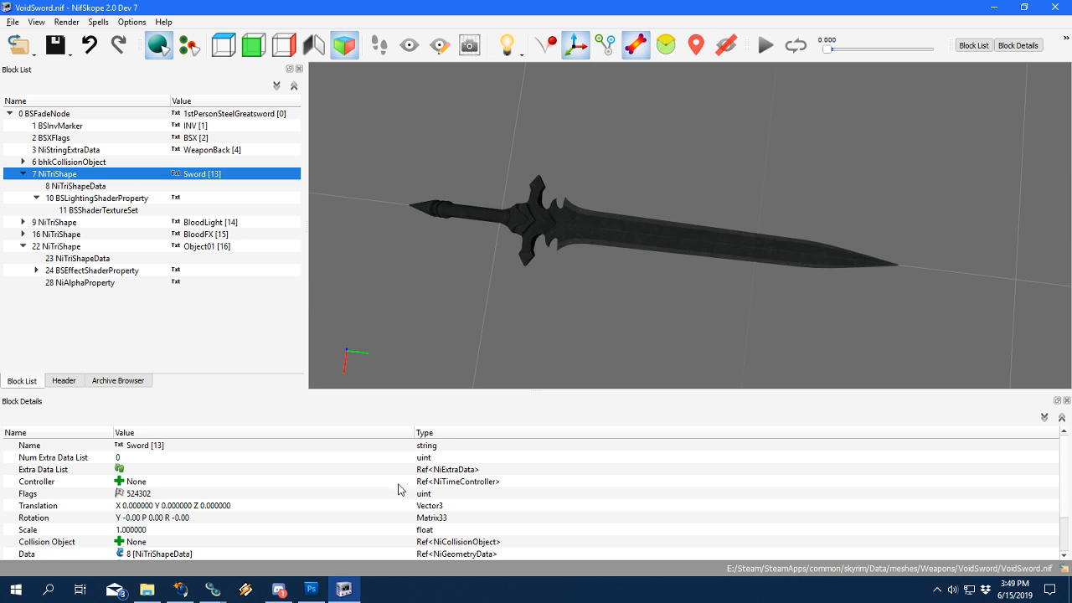
Return to Photoshop, bring the whole texture into view and save VoidSword.psd.
click(310, 589)
click(376, 187)
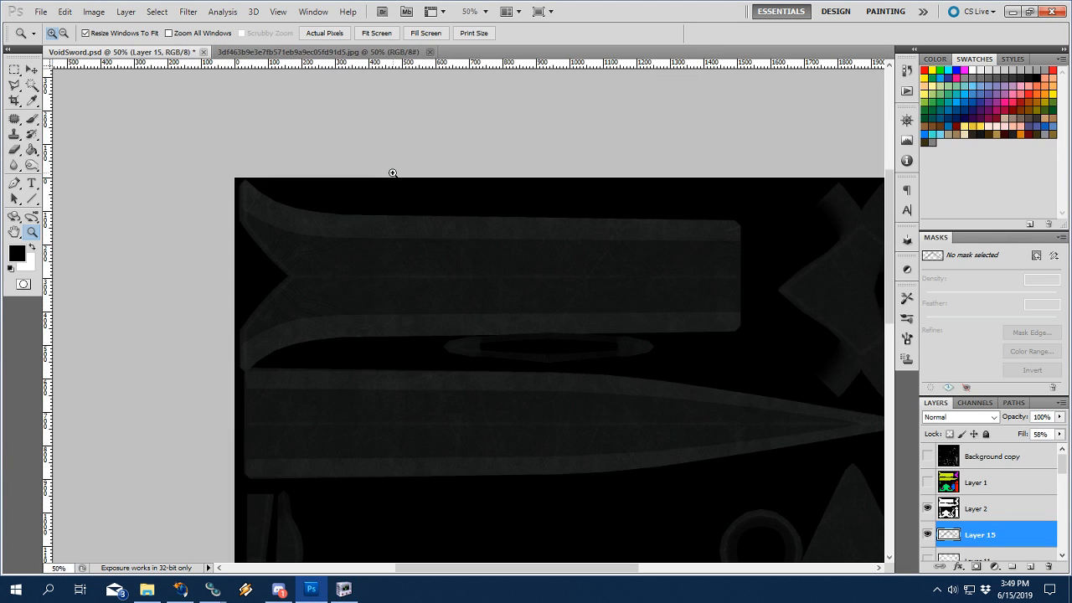
alt+click(586, 388)
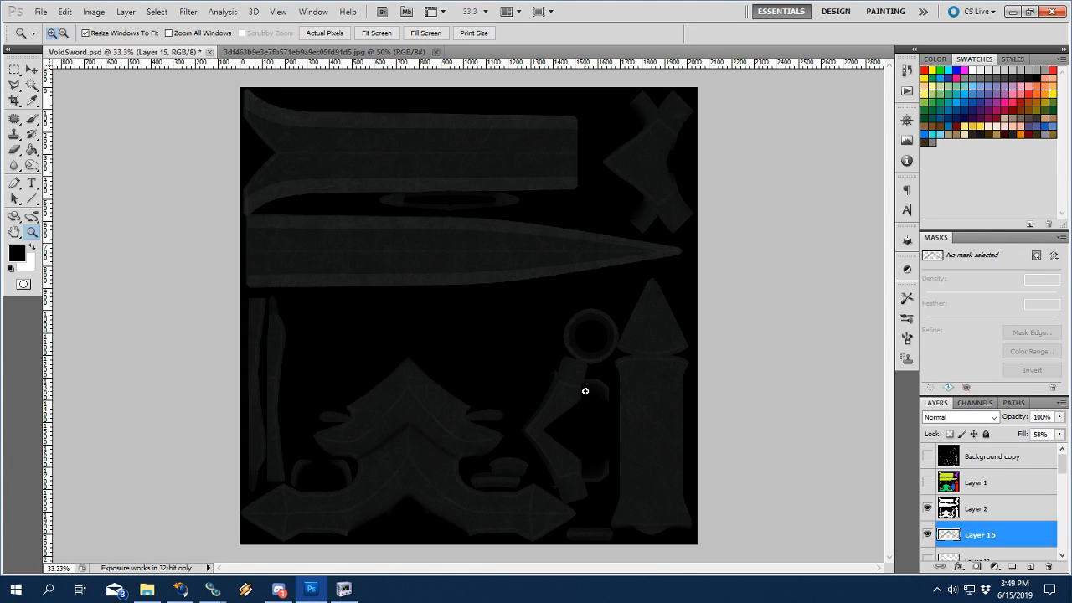
Switch to Firefox and study the two Void sword reference images, comparing their guard, grip and glowing blade runes.
click(180, 589)
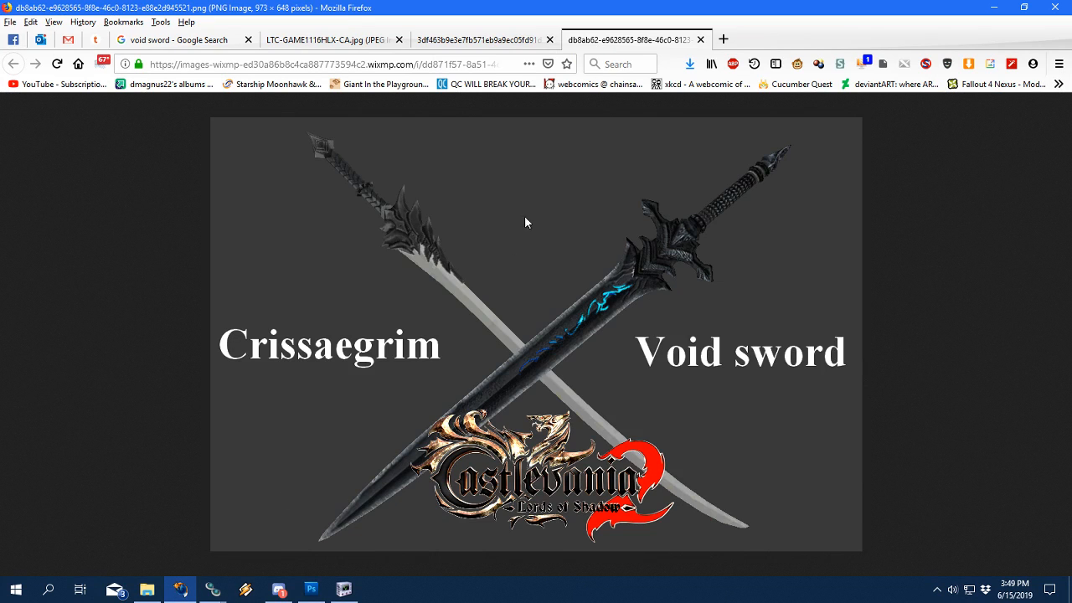
click(468, 39)
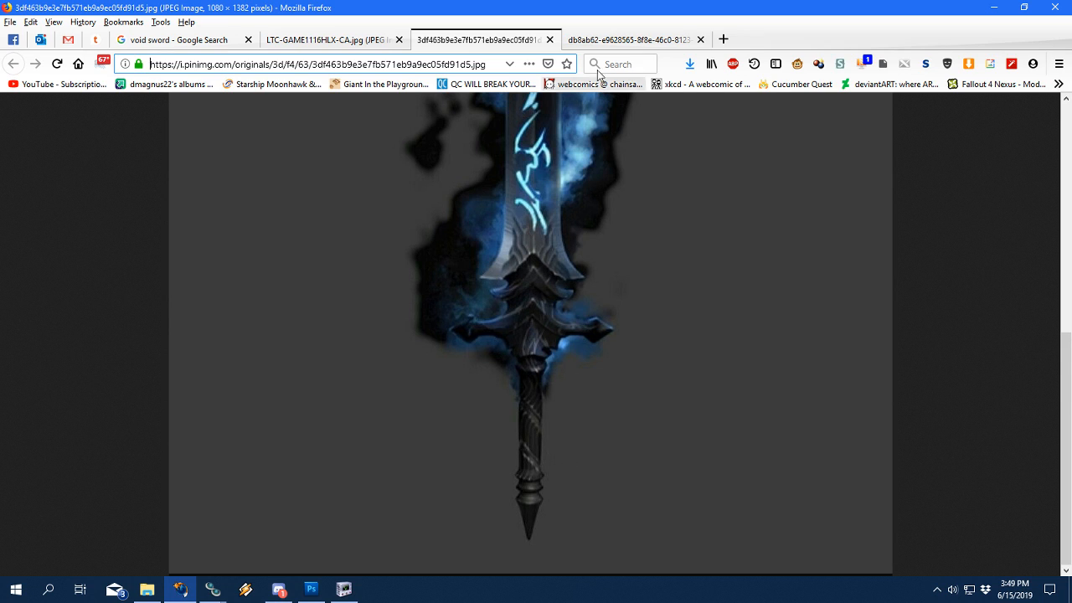
click(599, 42)
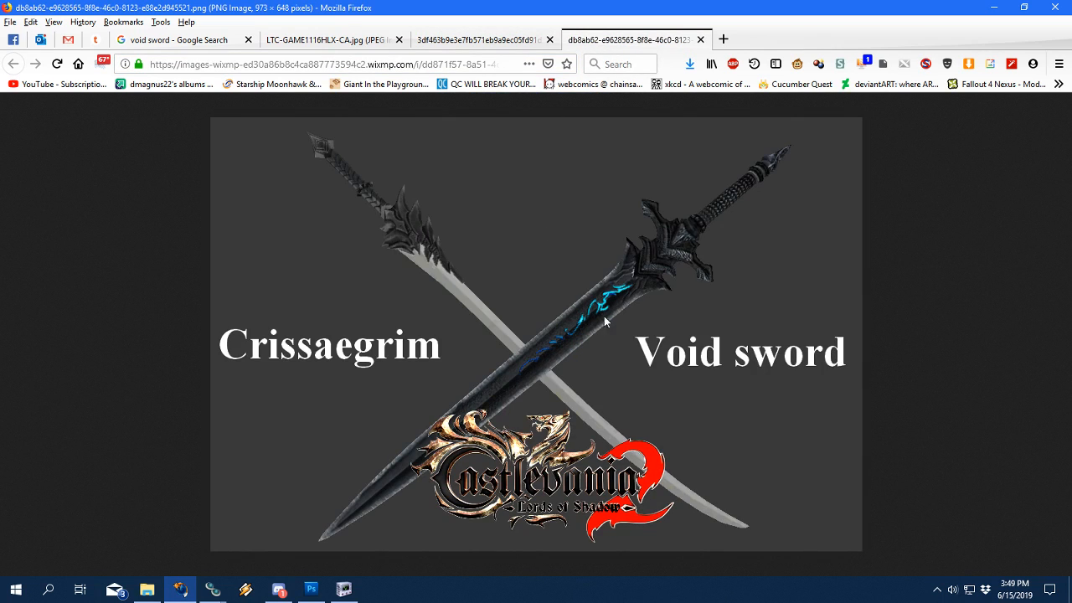
click(311, 588)
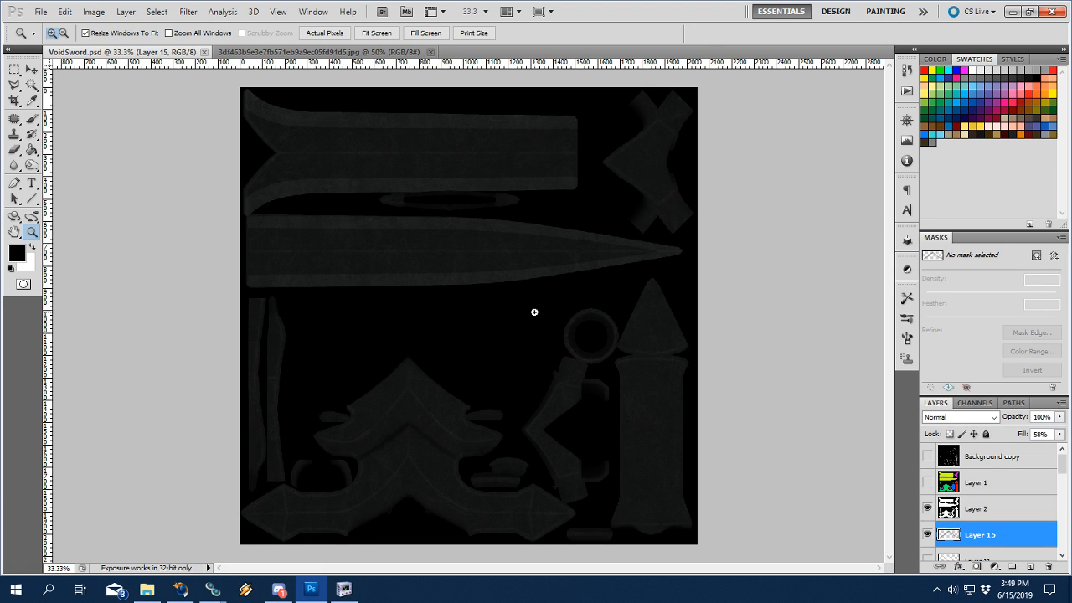
Switch to NifSkope and examine the textured sword's guard, hilt and blade scratches, both close up and as a whole.
click(343, 588)
scroll(566, 238, up, 3)
drag(679, 256, 686, 256)
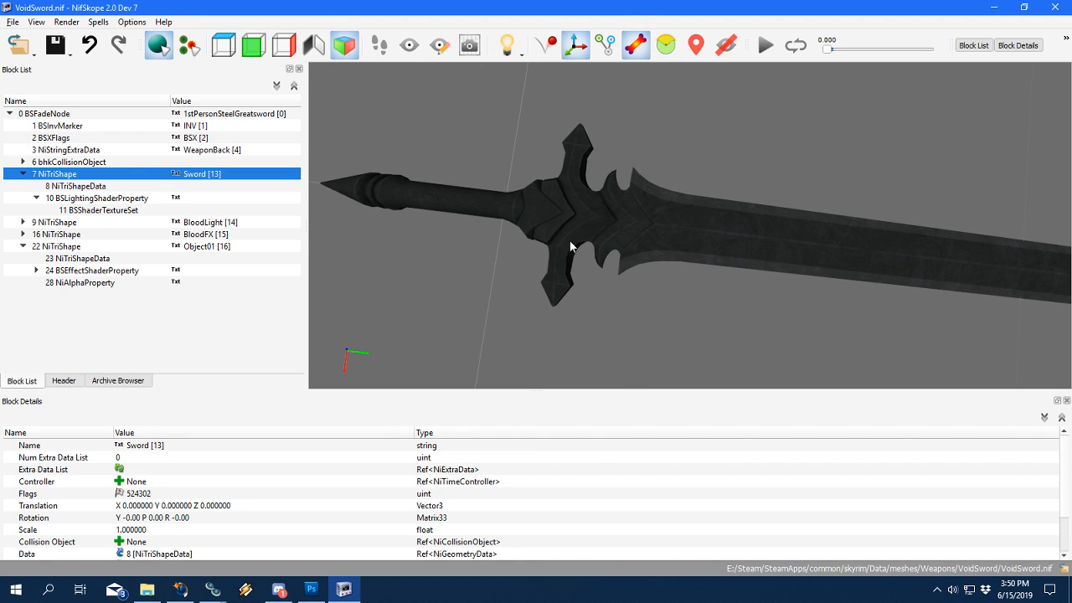
drag(570, 244, 594, 289)
scroll(647, 251, up, 7)
scroll(646, 251, down, 9)
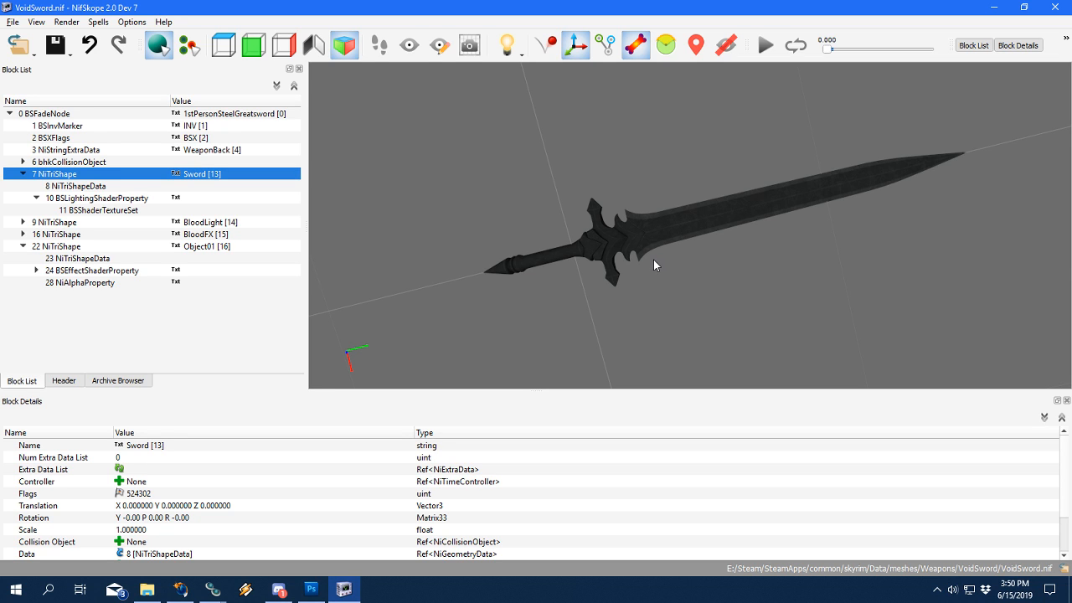
drag(653, 259, 680, 226)
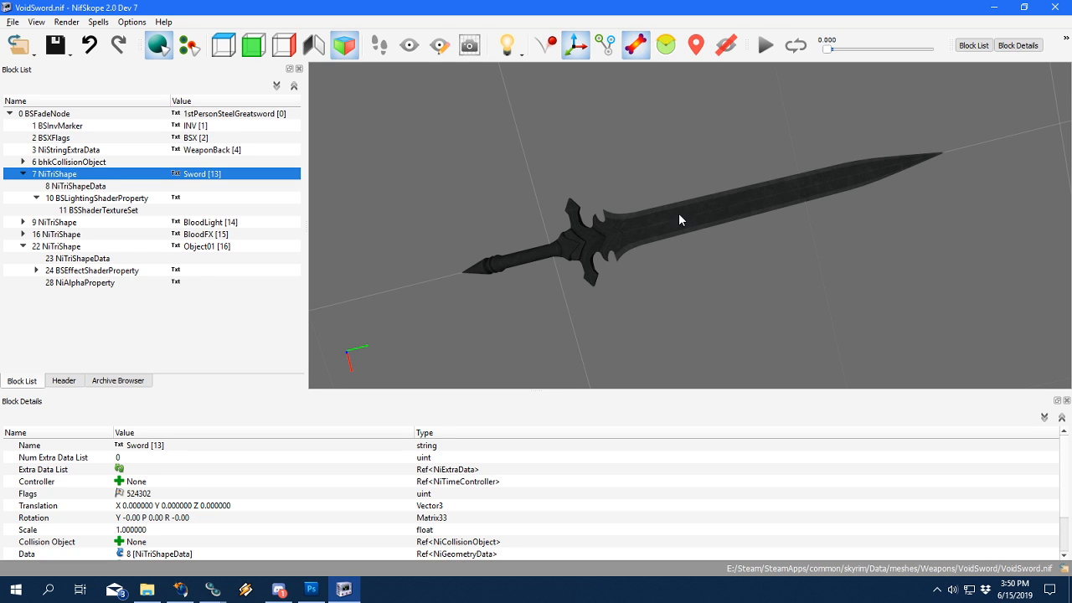
drag(680, 219, 687, 227)
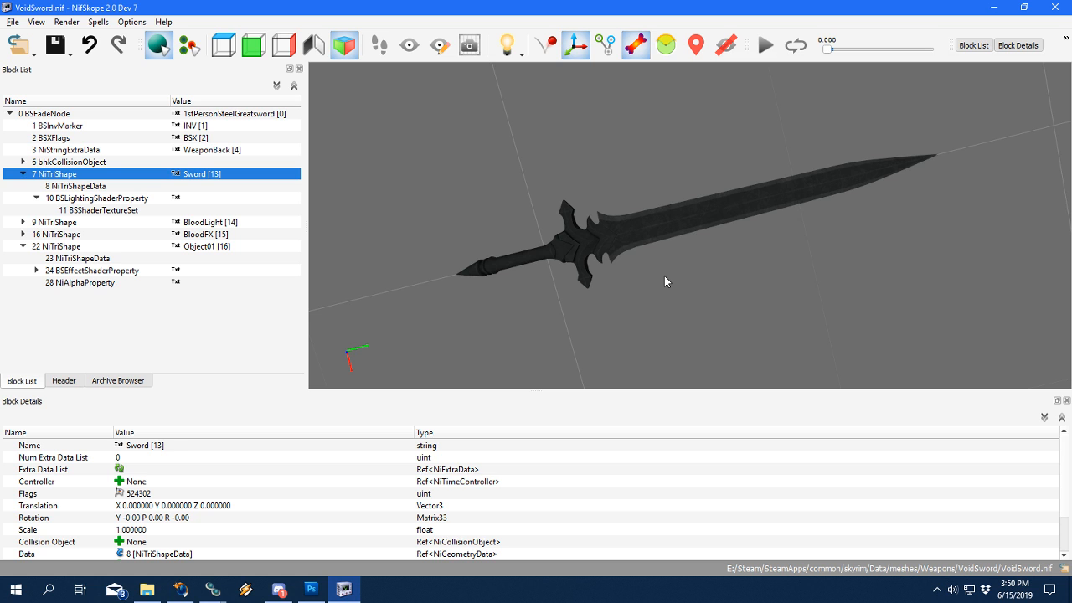
drag(664, 275, 591, 281)
scroll(592, 283, down, 3)
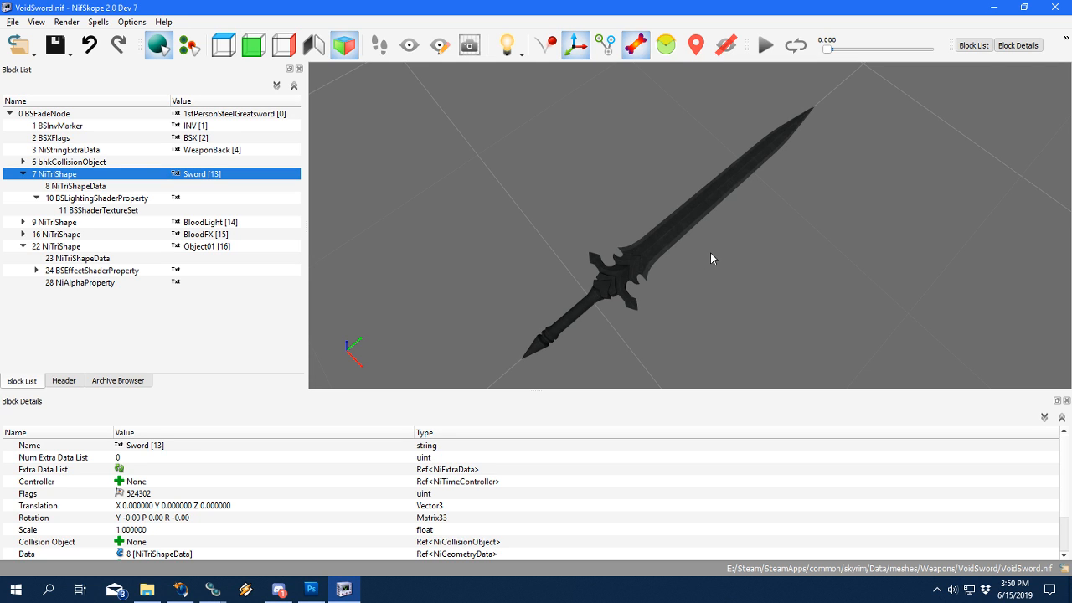
drag(710, 252, 677, 263)
scroll(627, 285, up, 5)
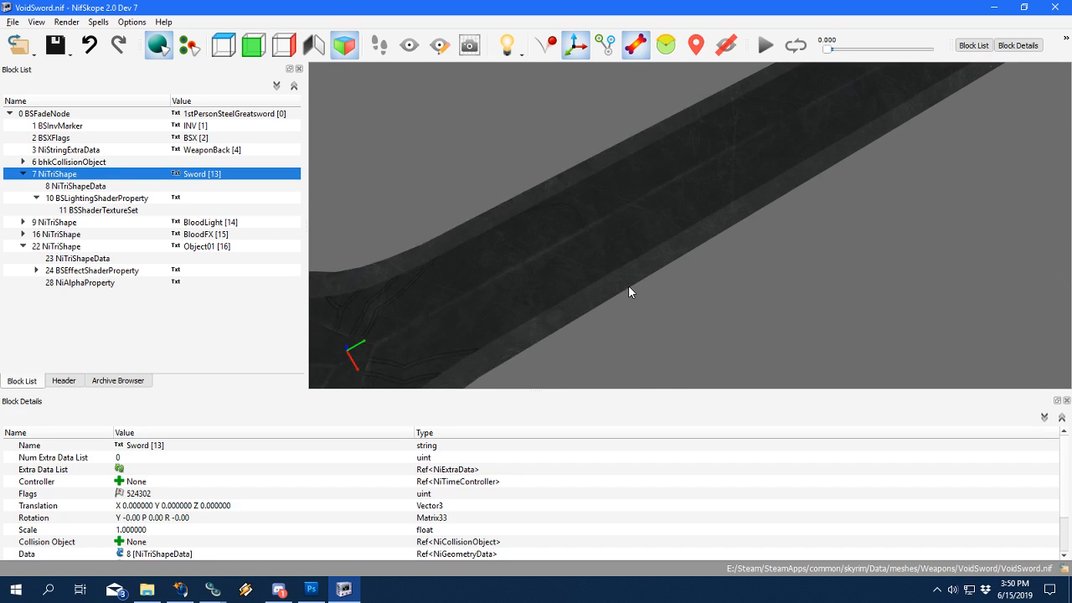
scroll(628, 285, down, 4)
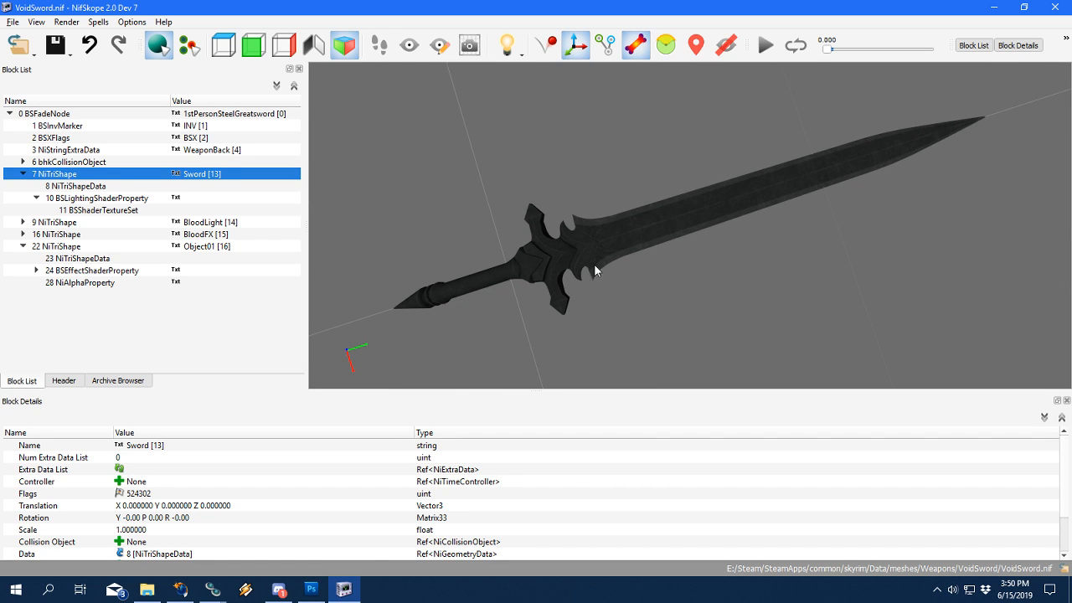
Compare the Photoshop texture with the NifSkope model, checking the grip and pommel before viewing the full sword side-on.
click(310, 589)
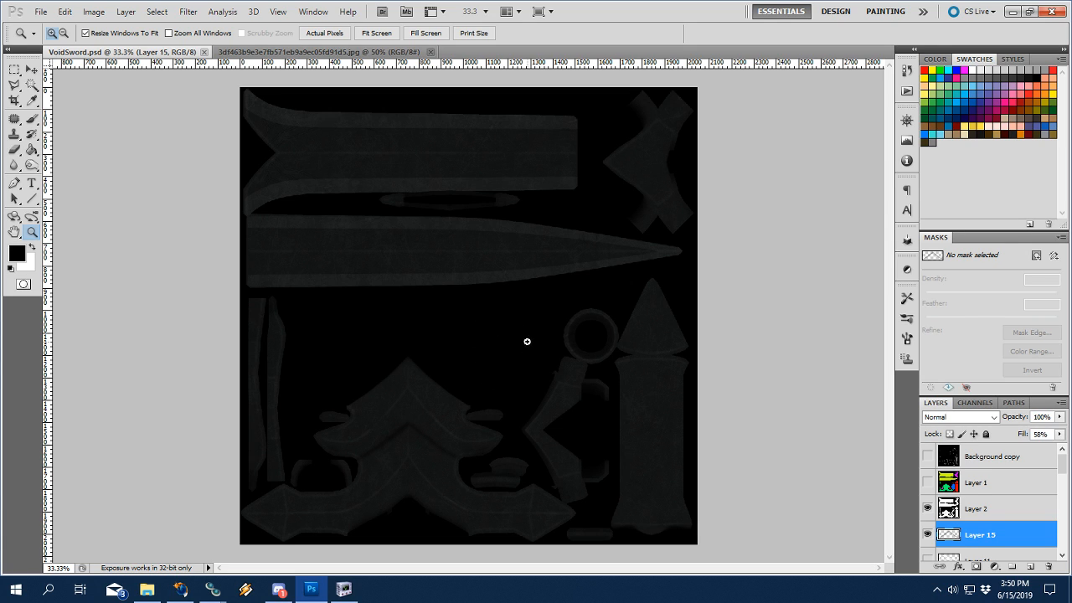
click(343, 589)
drag(544, 281, 666, 293)
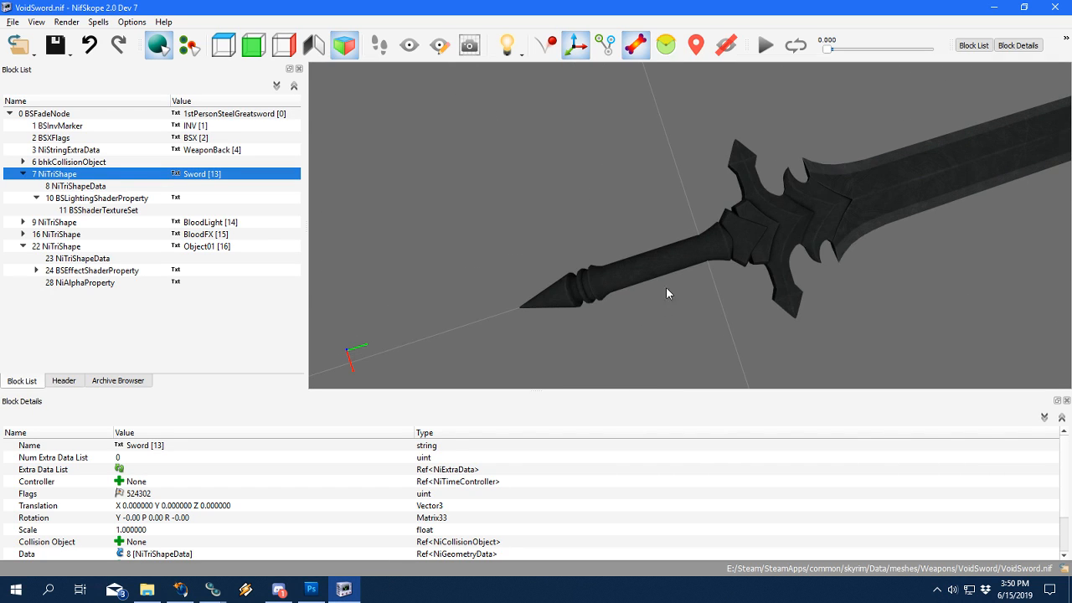
scroll(580, 320, up, 2)
scroll(581, 320, down, 5)
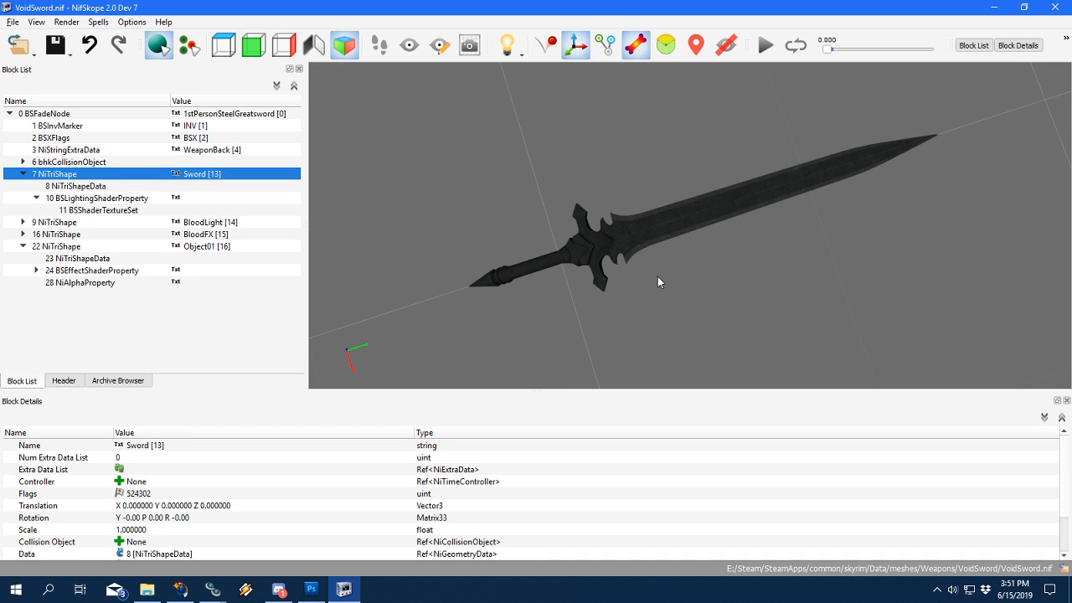
drag(706, 254, 684, 310)
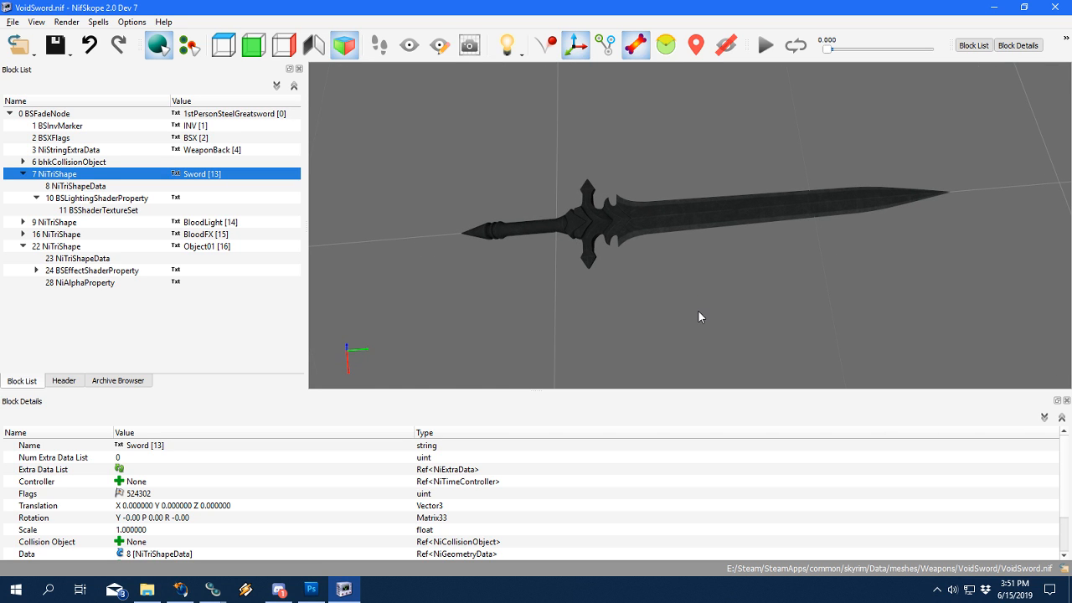
click(936, 589)
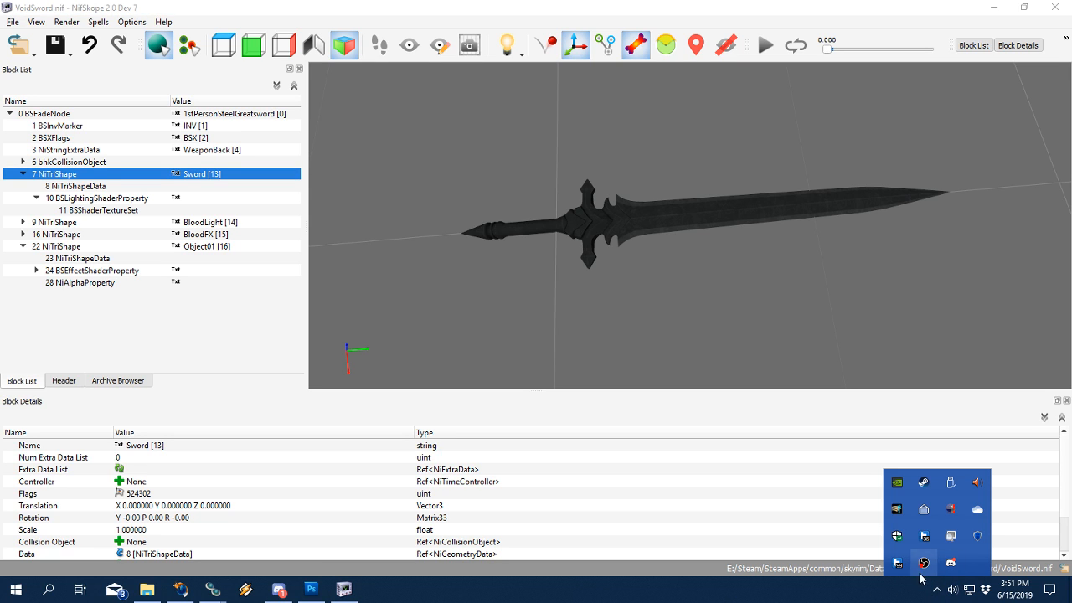
click(807, 583)
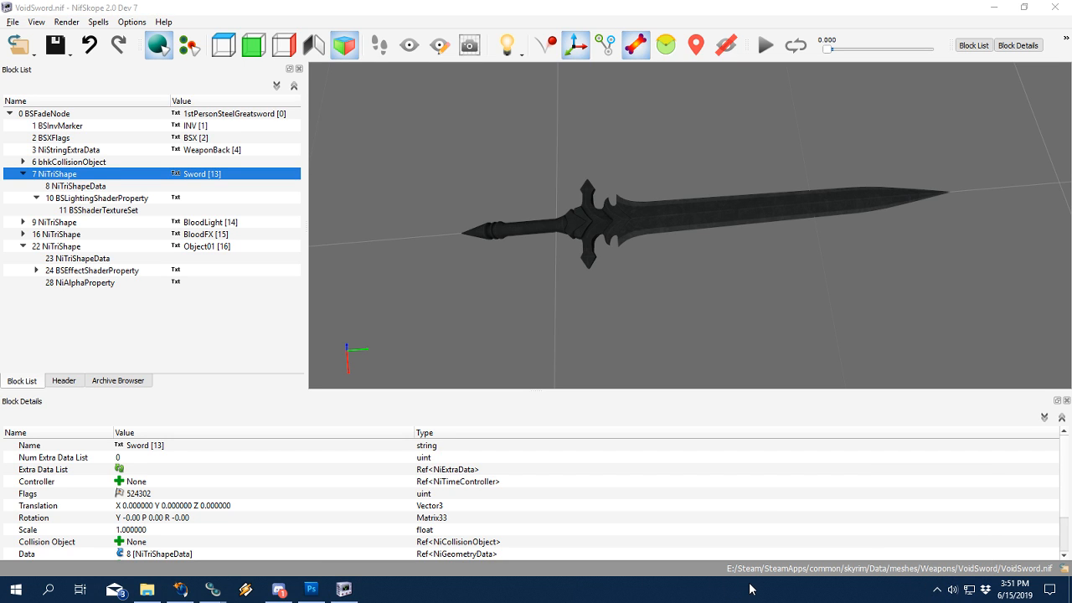